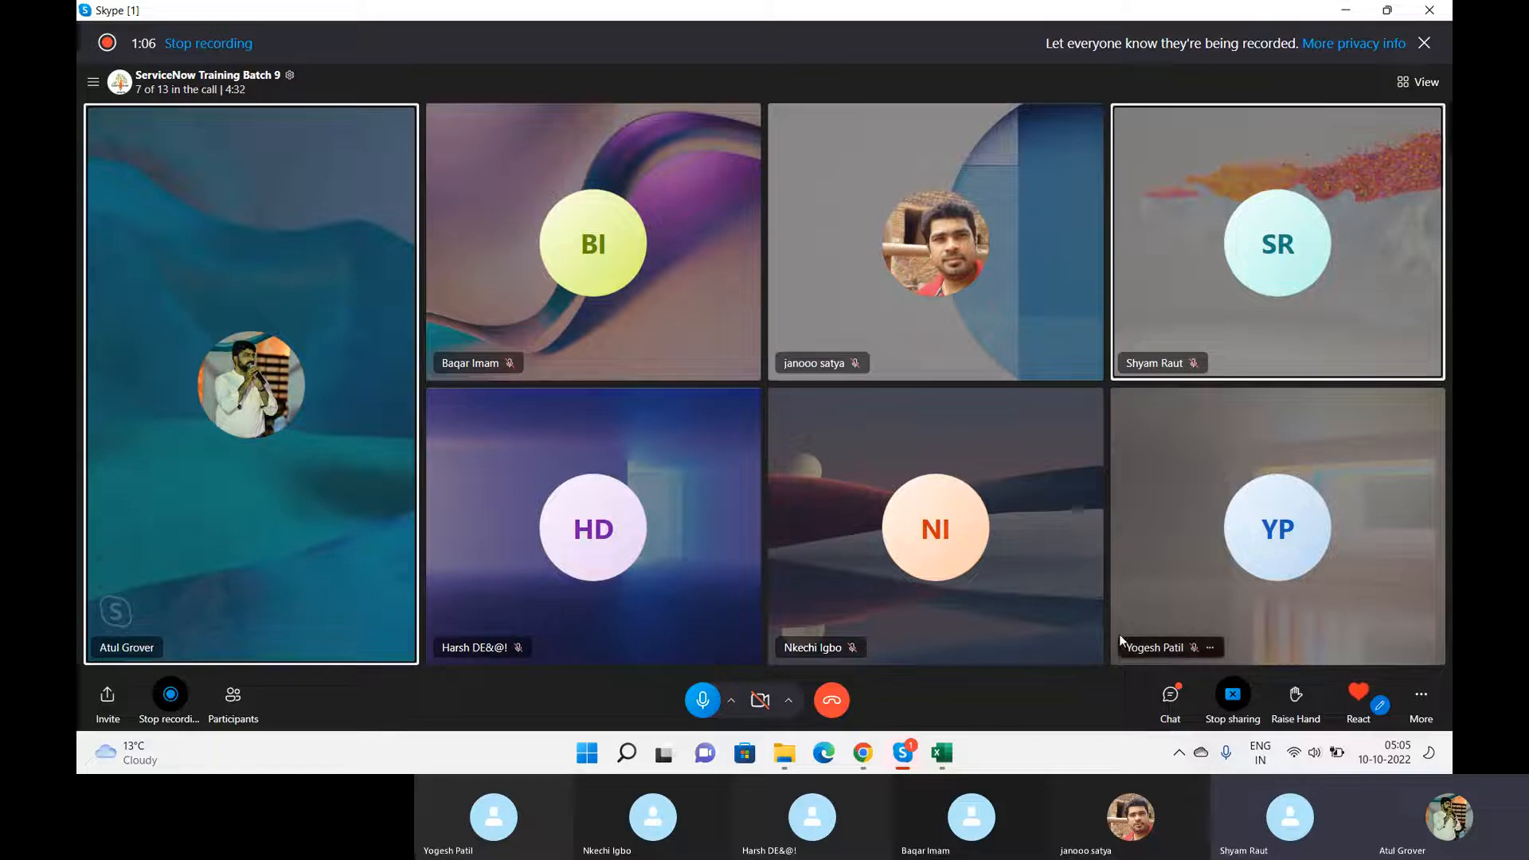
# - Switch to Chrome, search for "microsoft" in a new tab, open the Microsoft homepage and reject its optional cookies
pyautogui.click(863, 752)
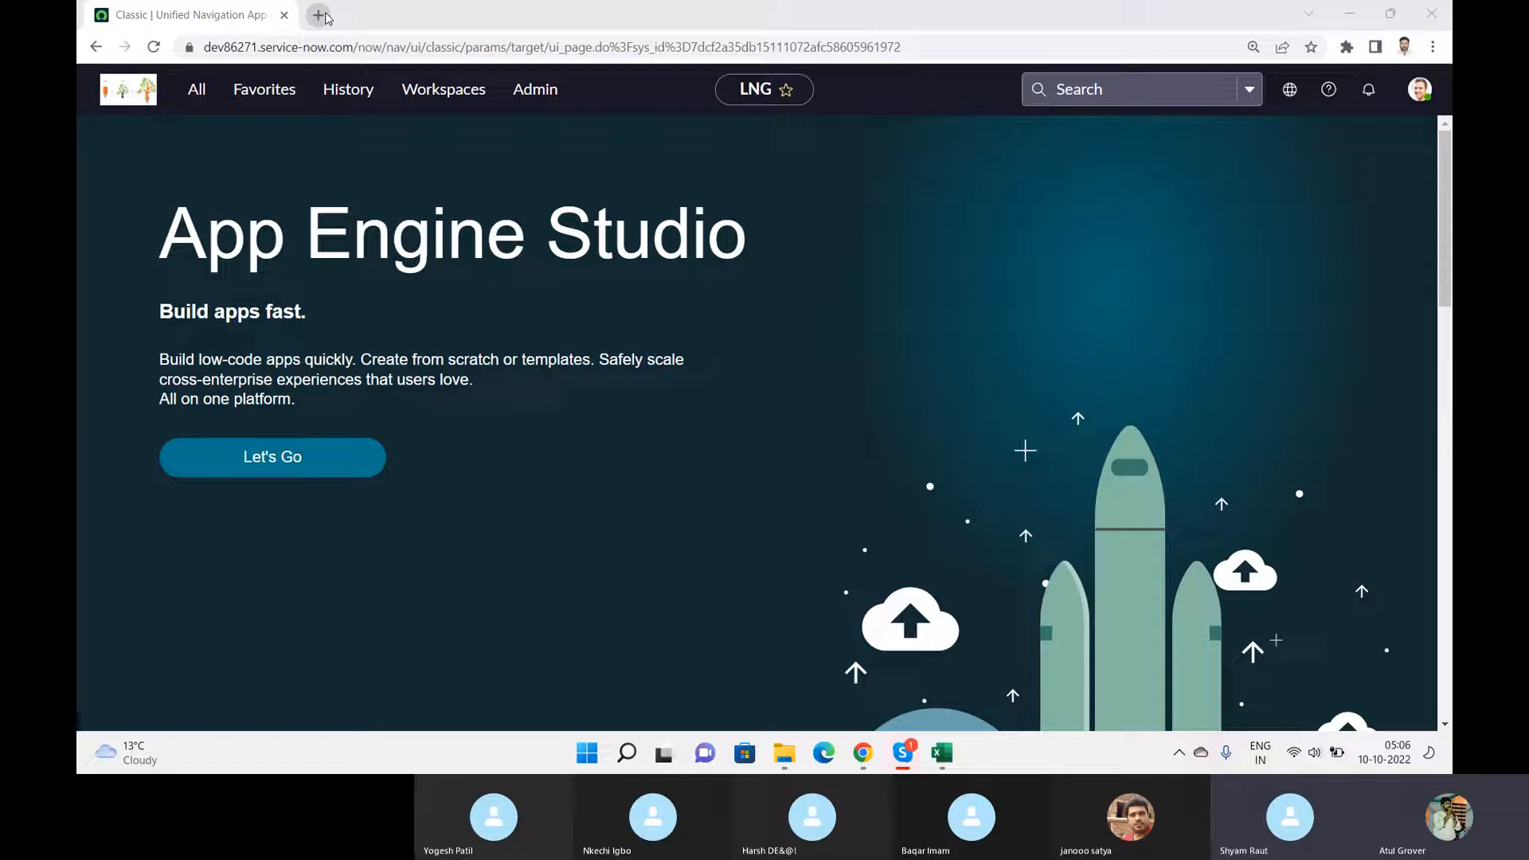
pyautogui.click(323, 16)
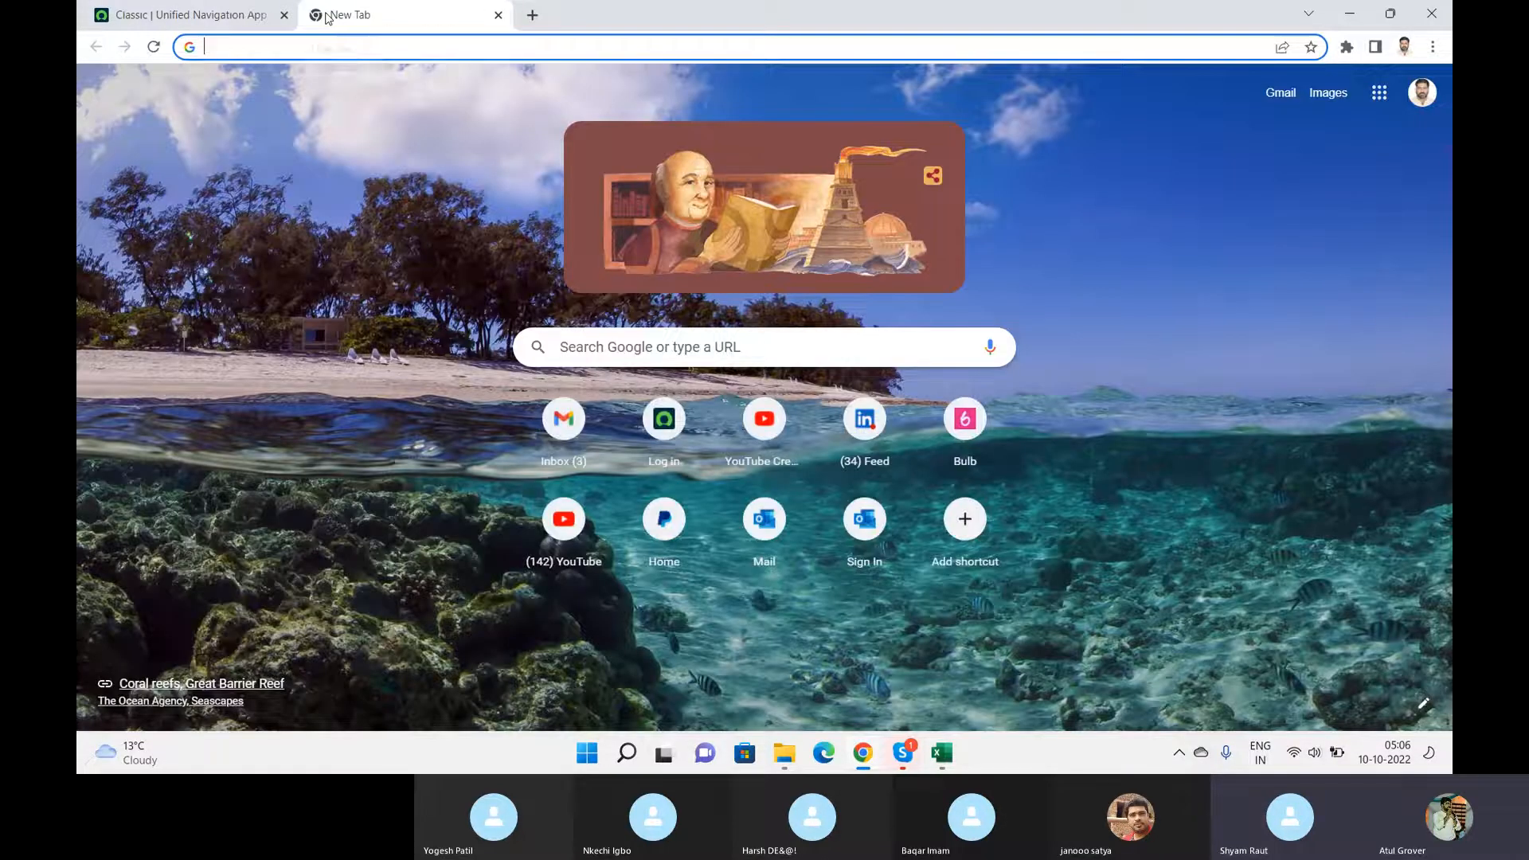
pyautogui.write('mi')
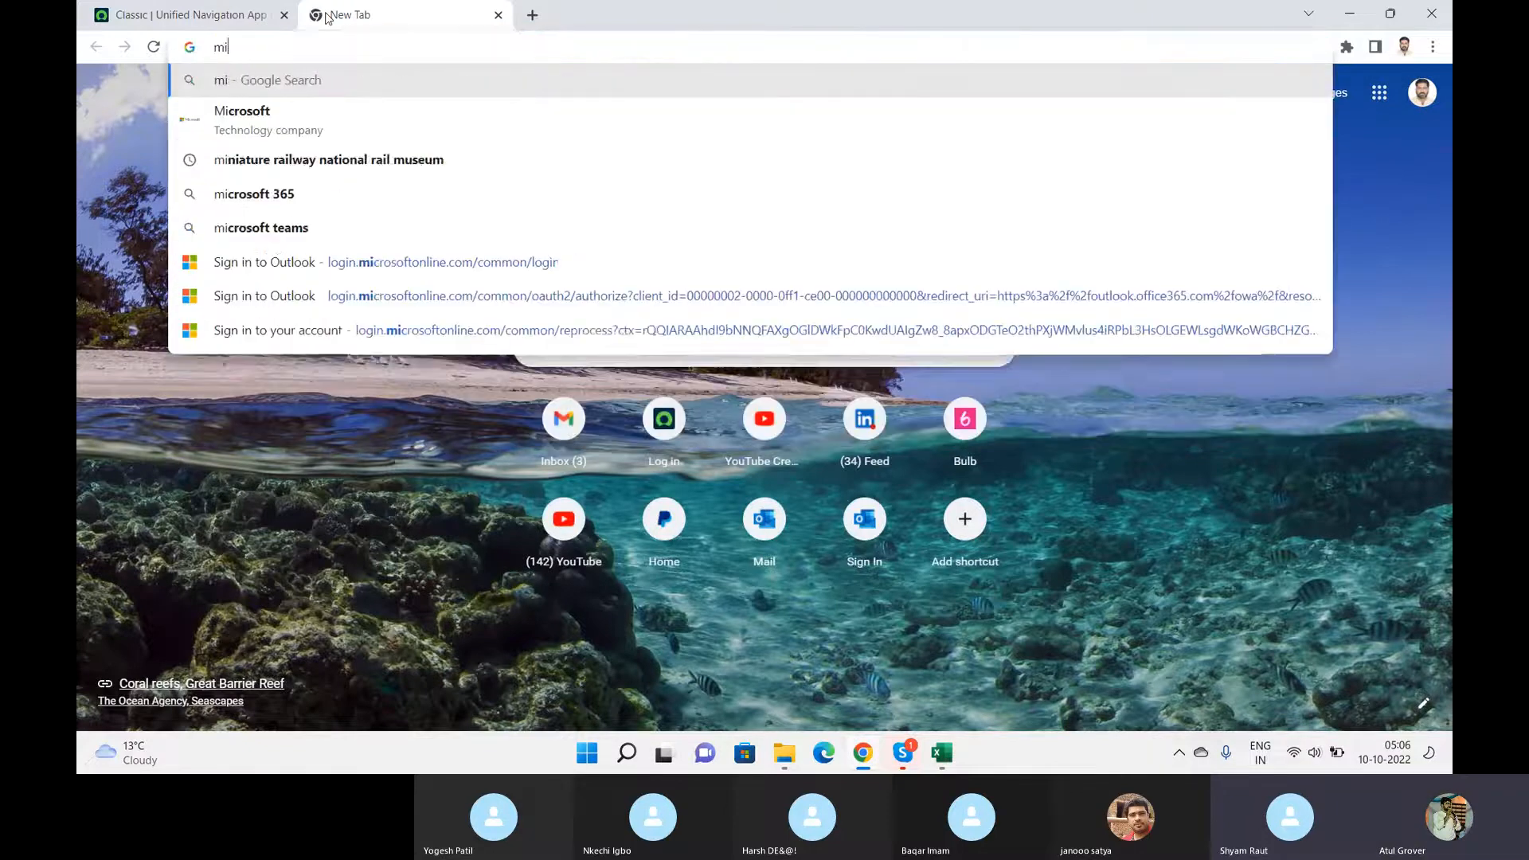
pyautogui.write('cro')
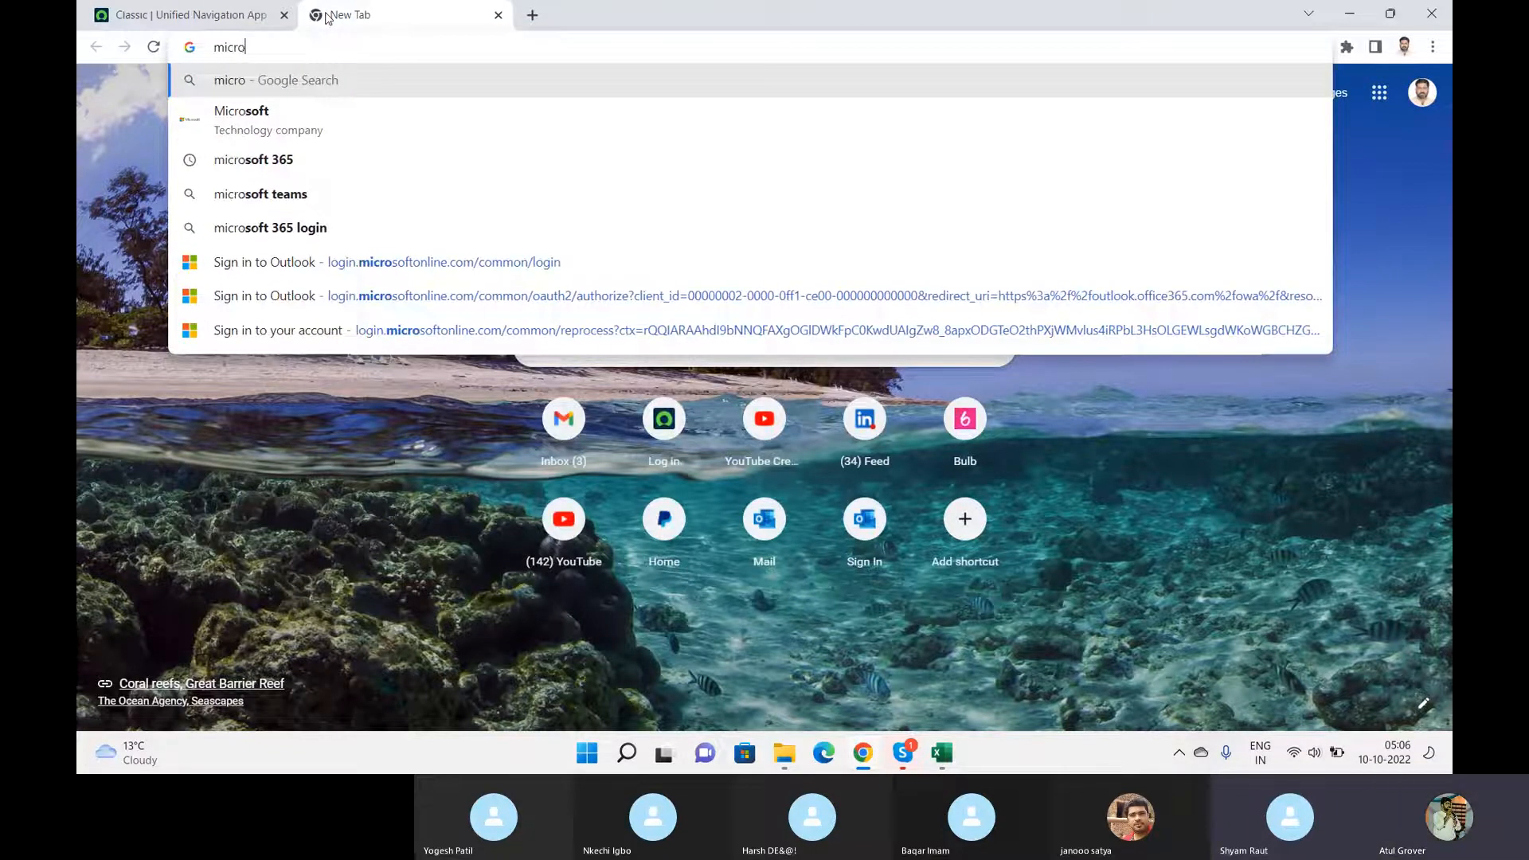
pyautogui.write('soft')
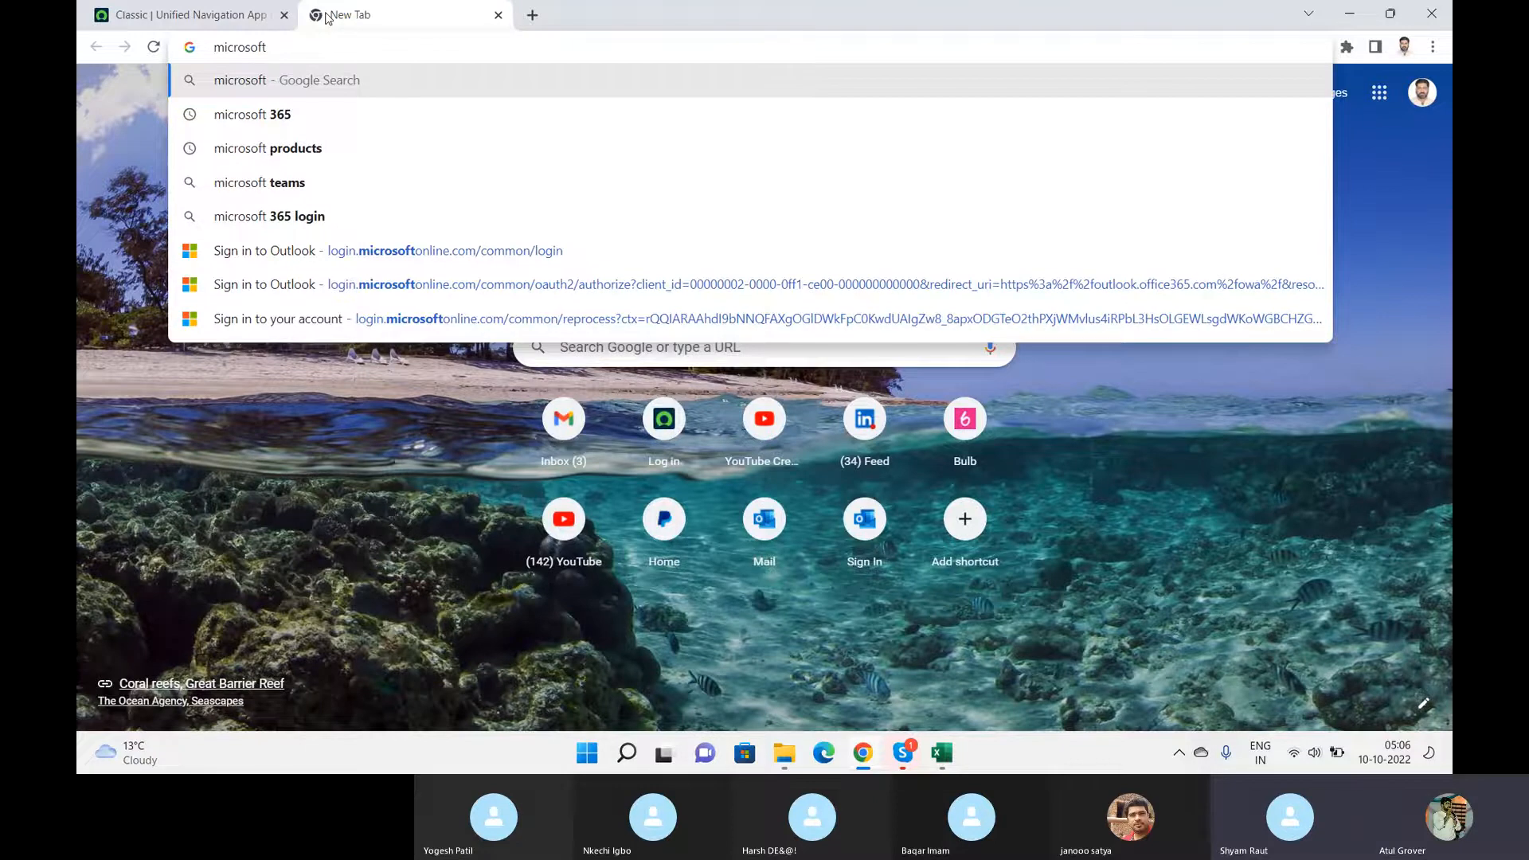
pyautogui.press('Return')
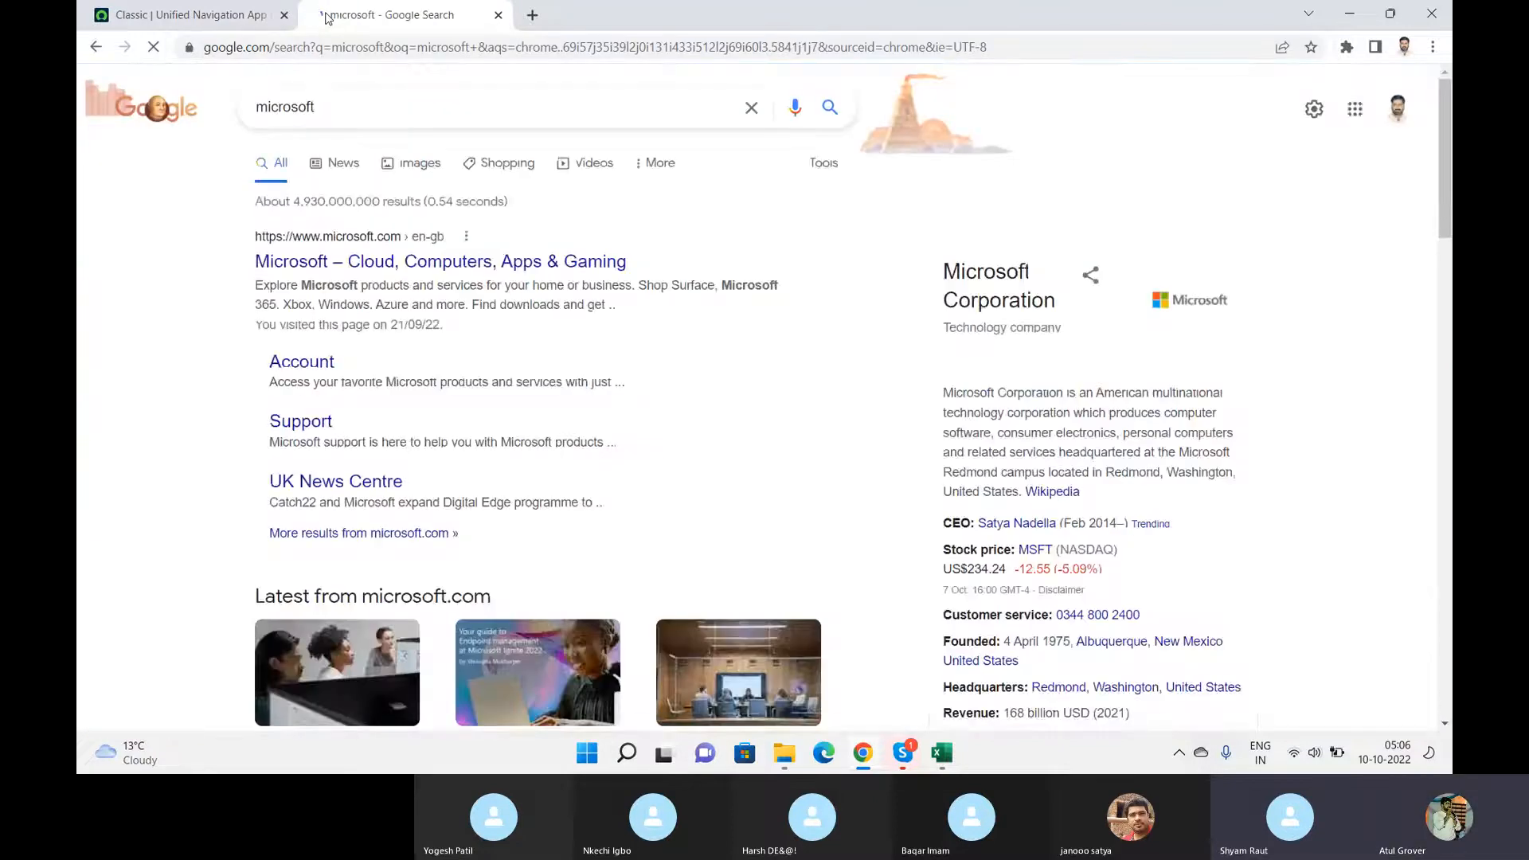
pyautogui.click(450, 266)
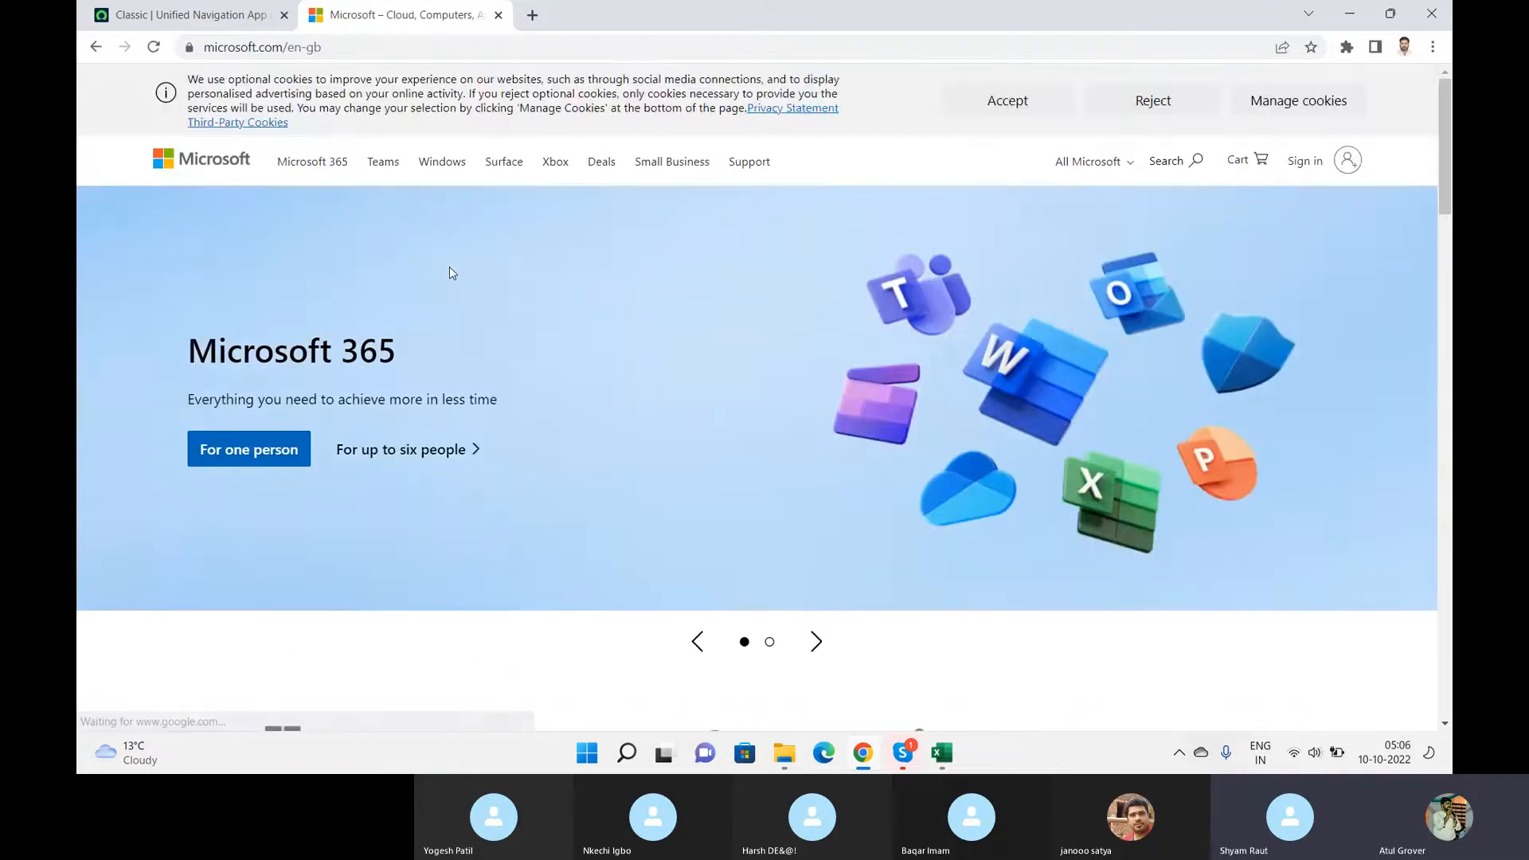
pyautogui.click(1153, 101)
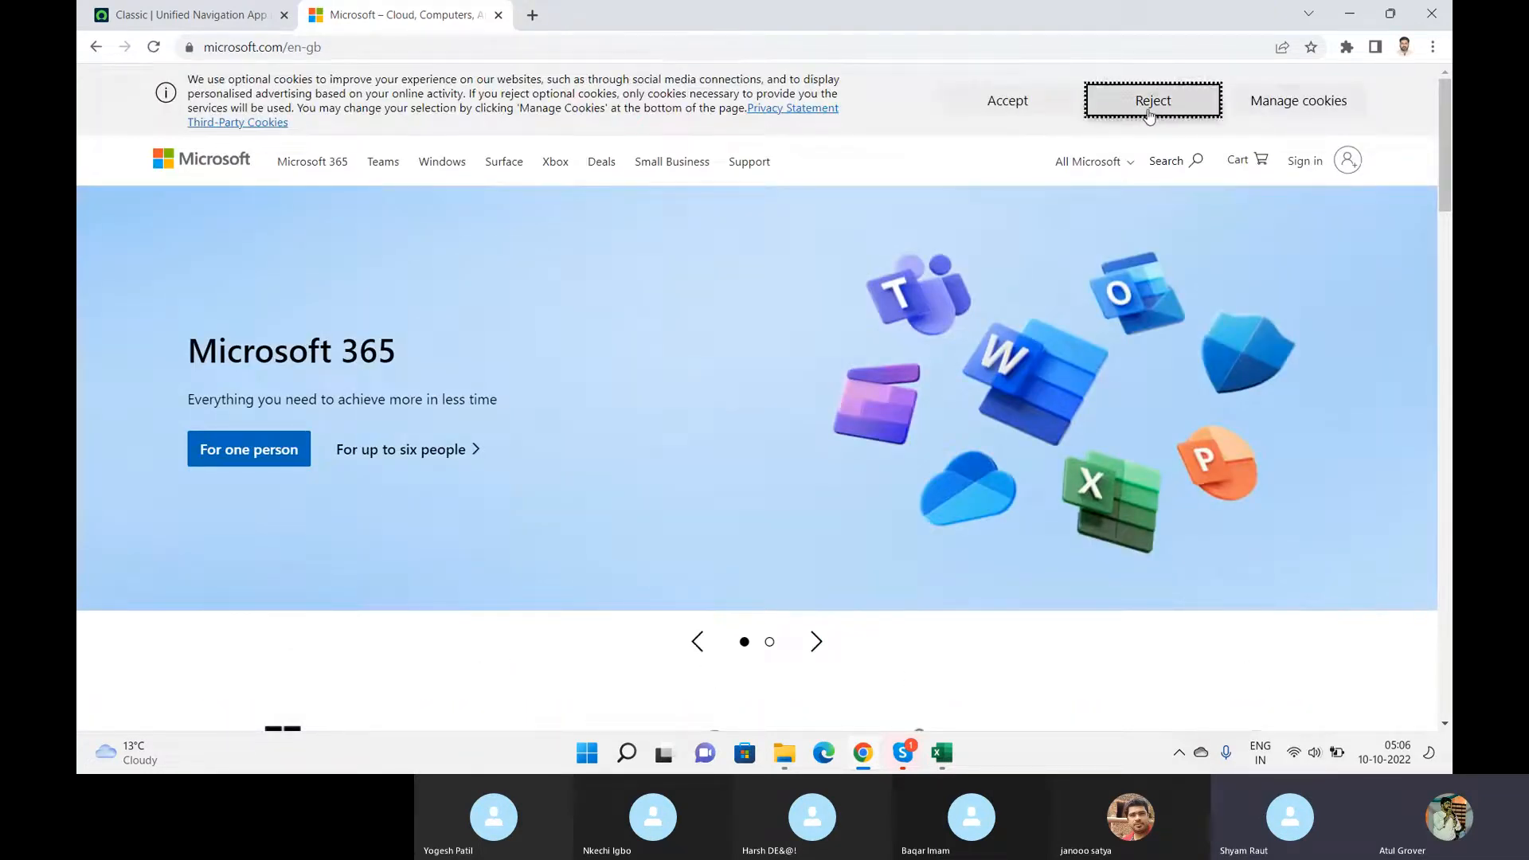
# - Search the Microsoft site for "how to configure onedrive" and open the article "Get started with OneDrive (work or school)"
pyautogui.click(1197, 91)
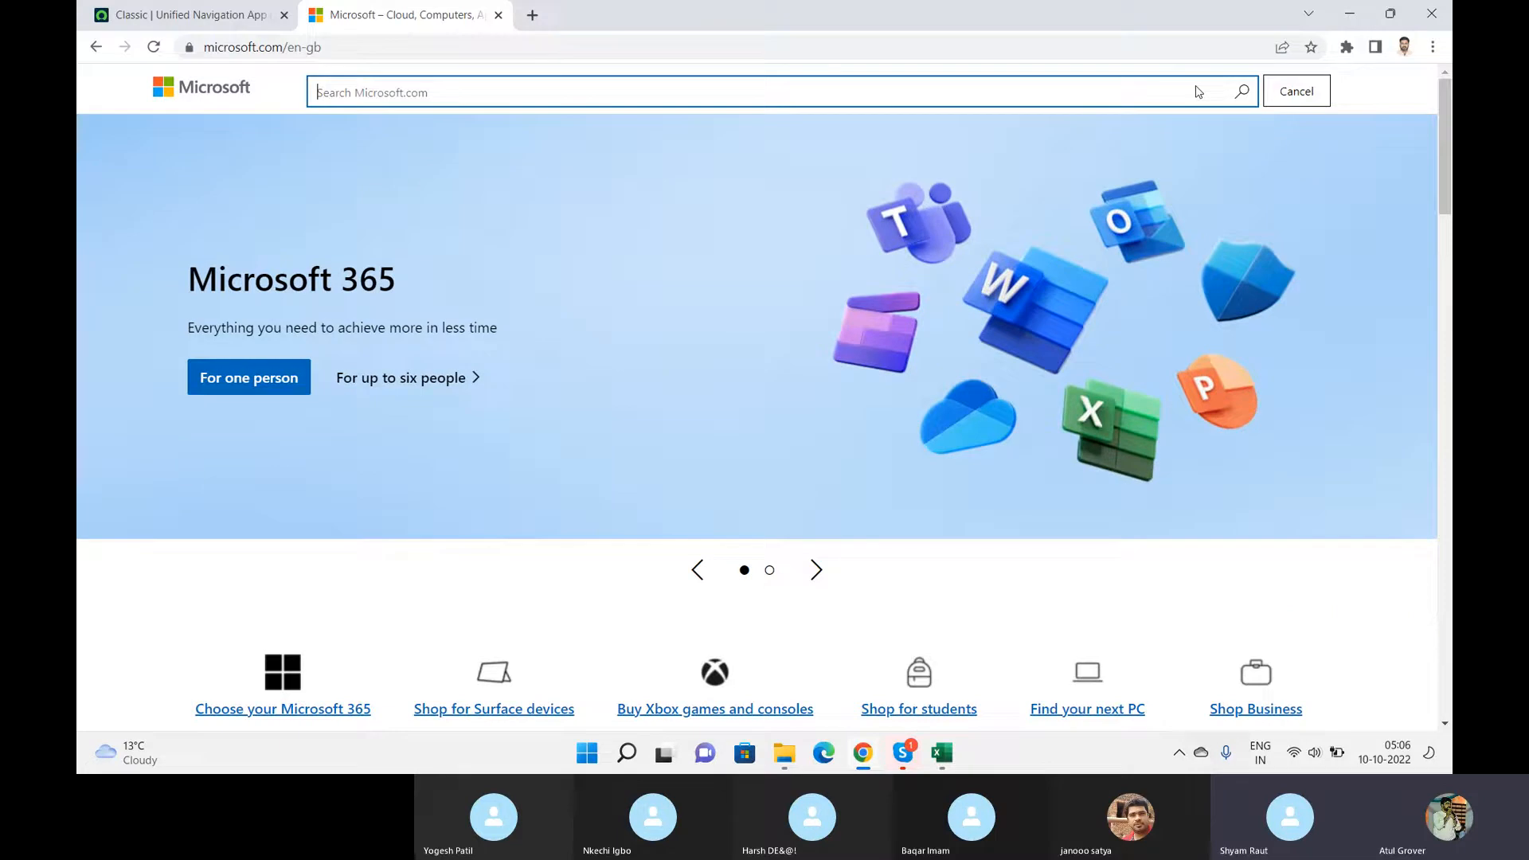
pyautogui.write('how to conf')
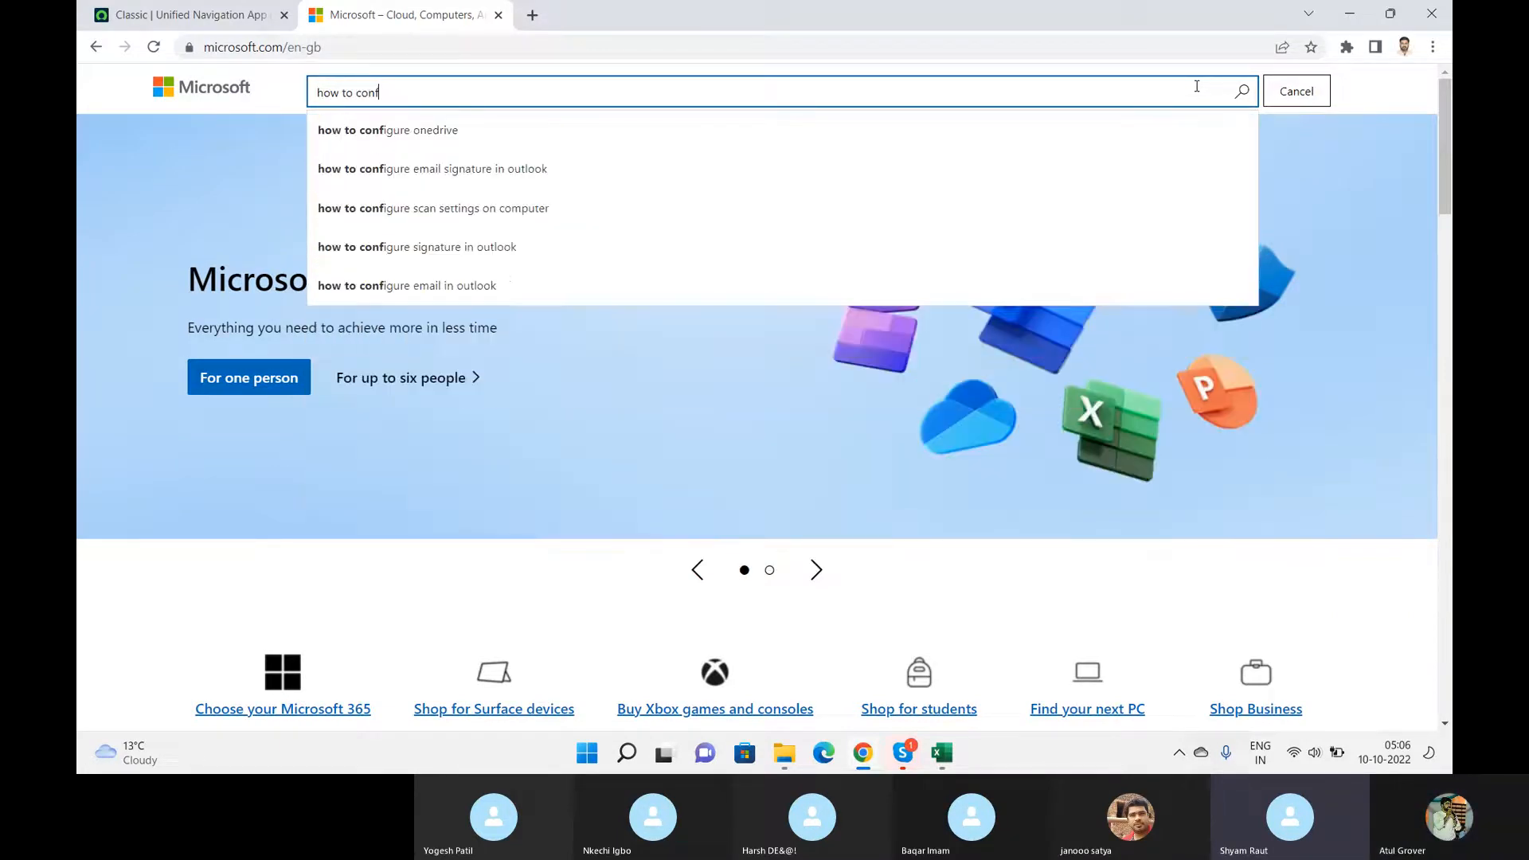
pyautogui.press('Down')
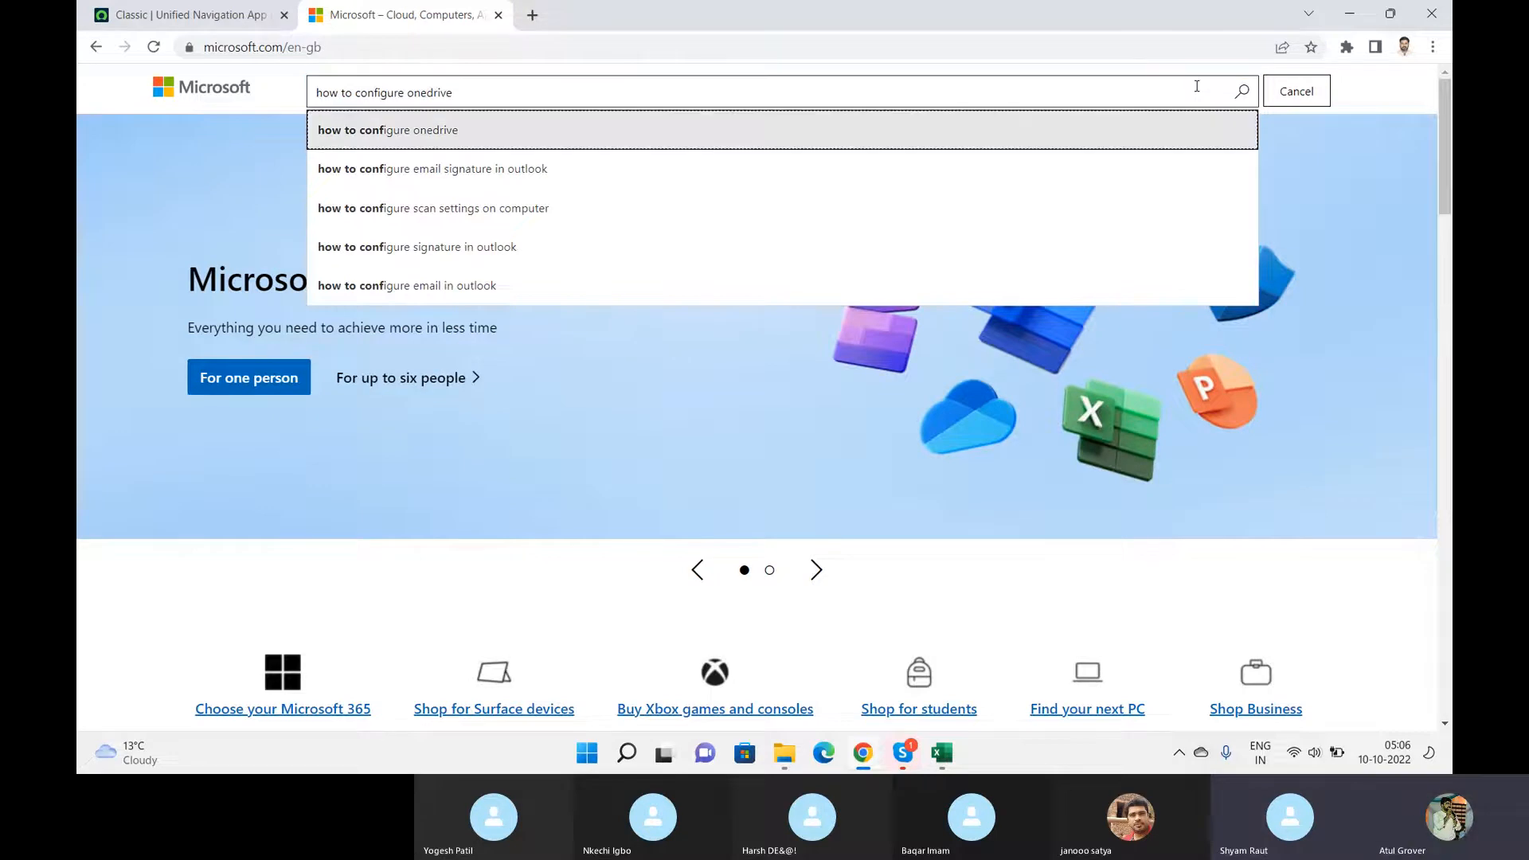
pyautogui.press('Return')
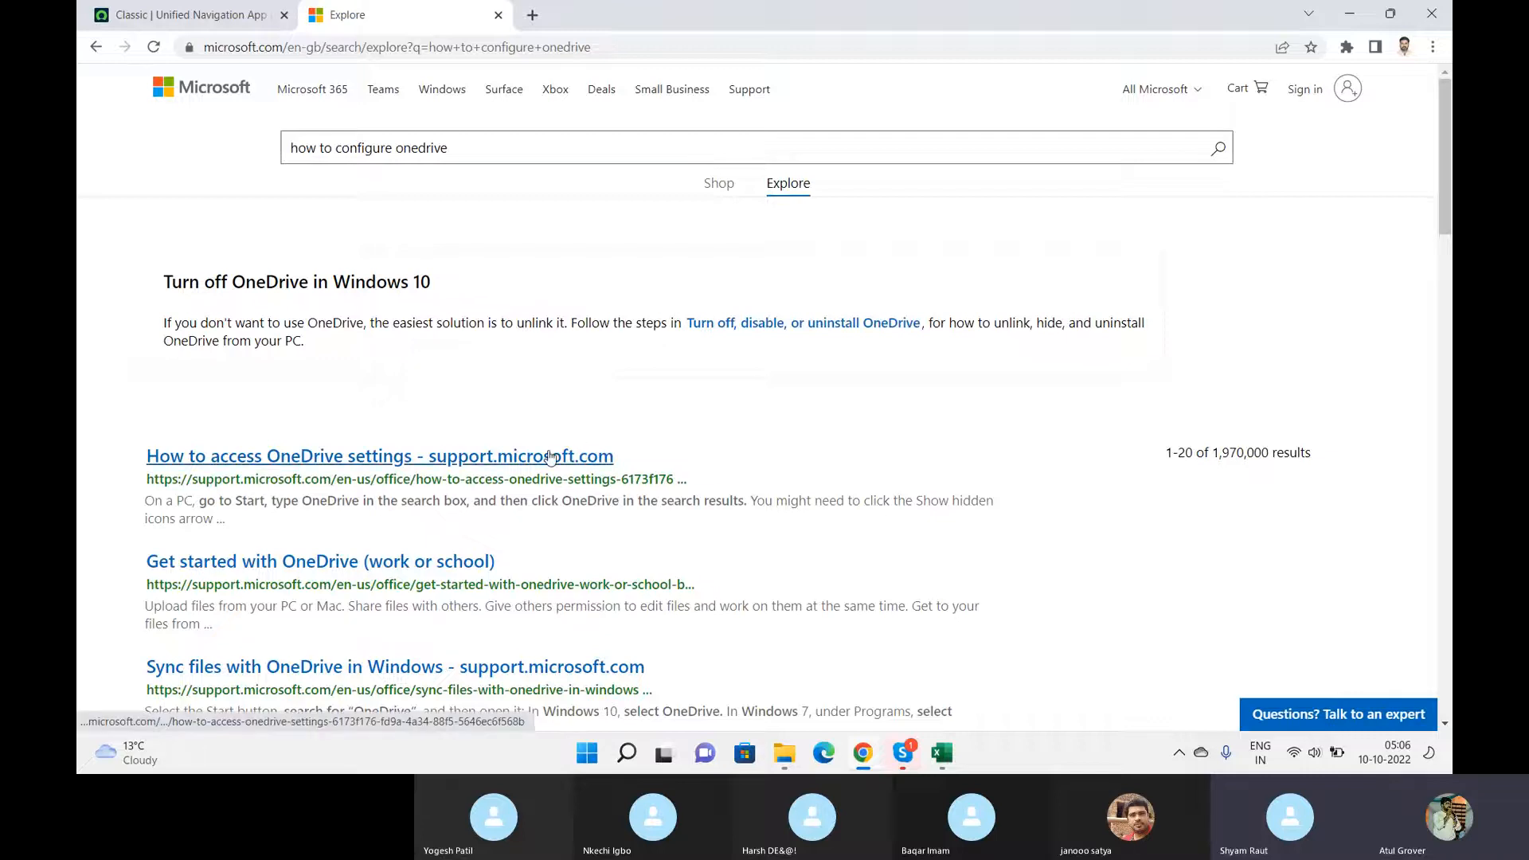
pyautogui.click(346, 559)
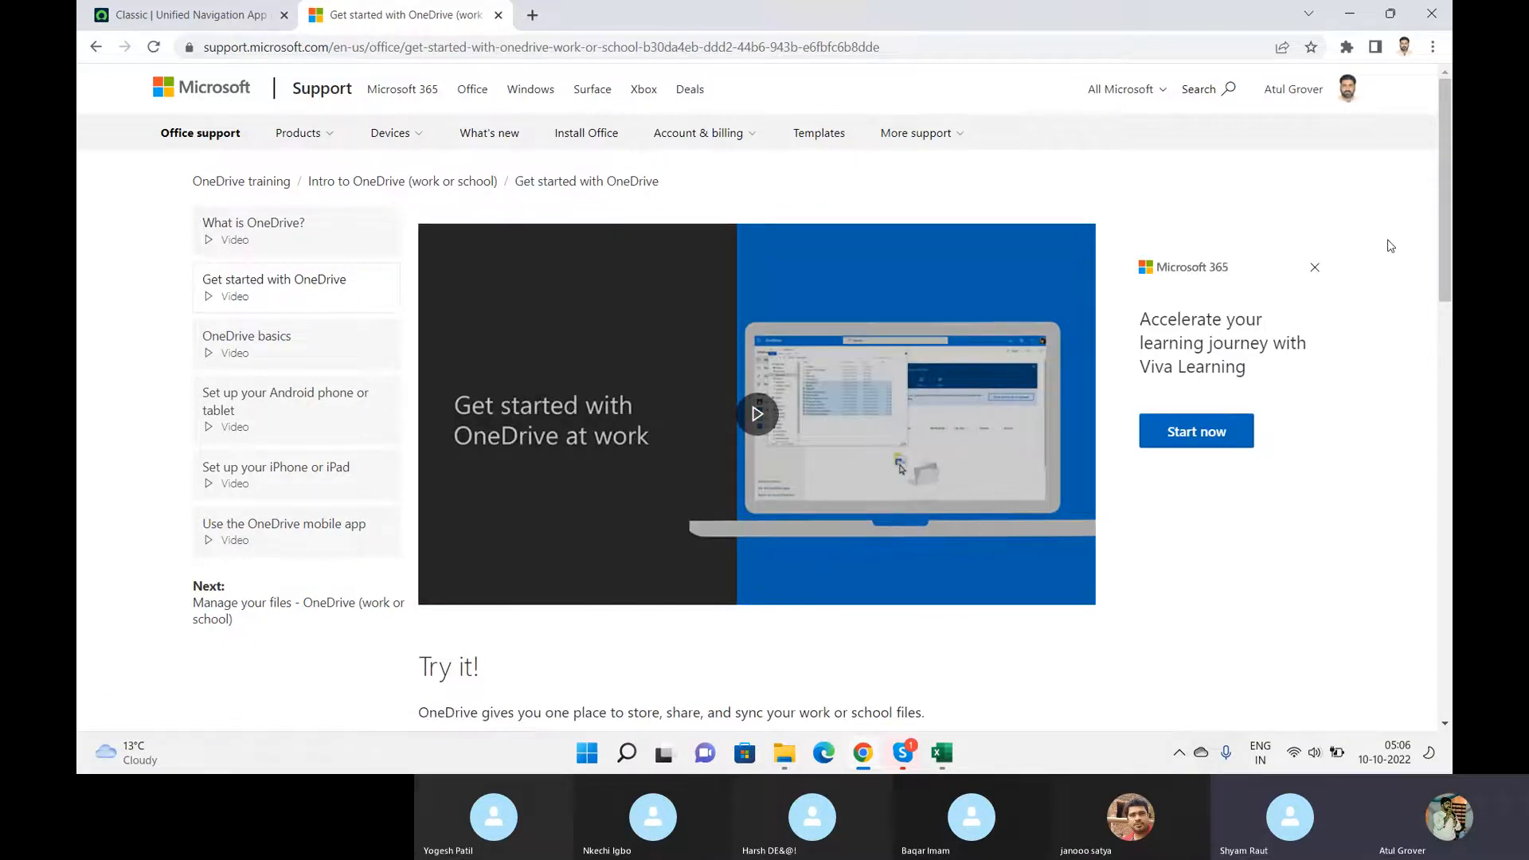
# - Examine the OneDrive article's Try it, Want more and Need more help sections and its helpfulness question
pyautogui.scroll(-7, 1390, 246)
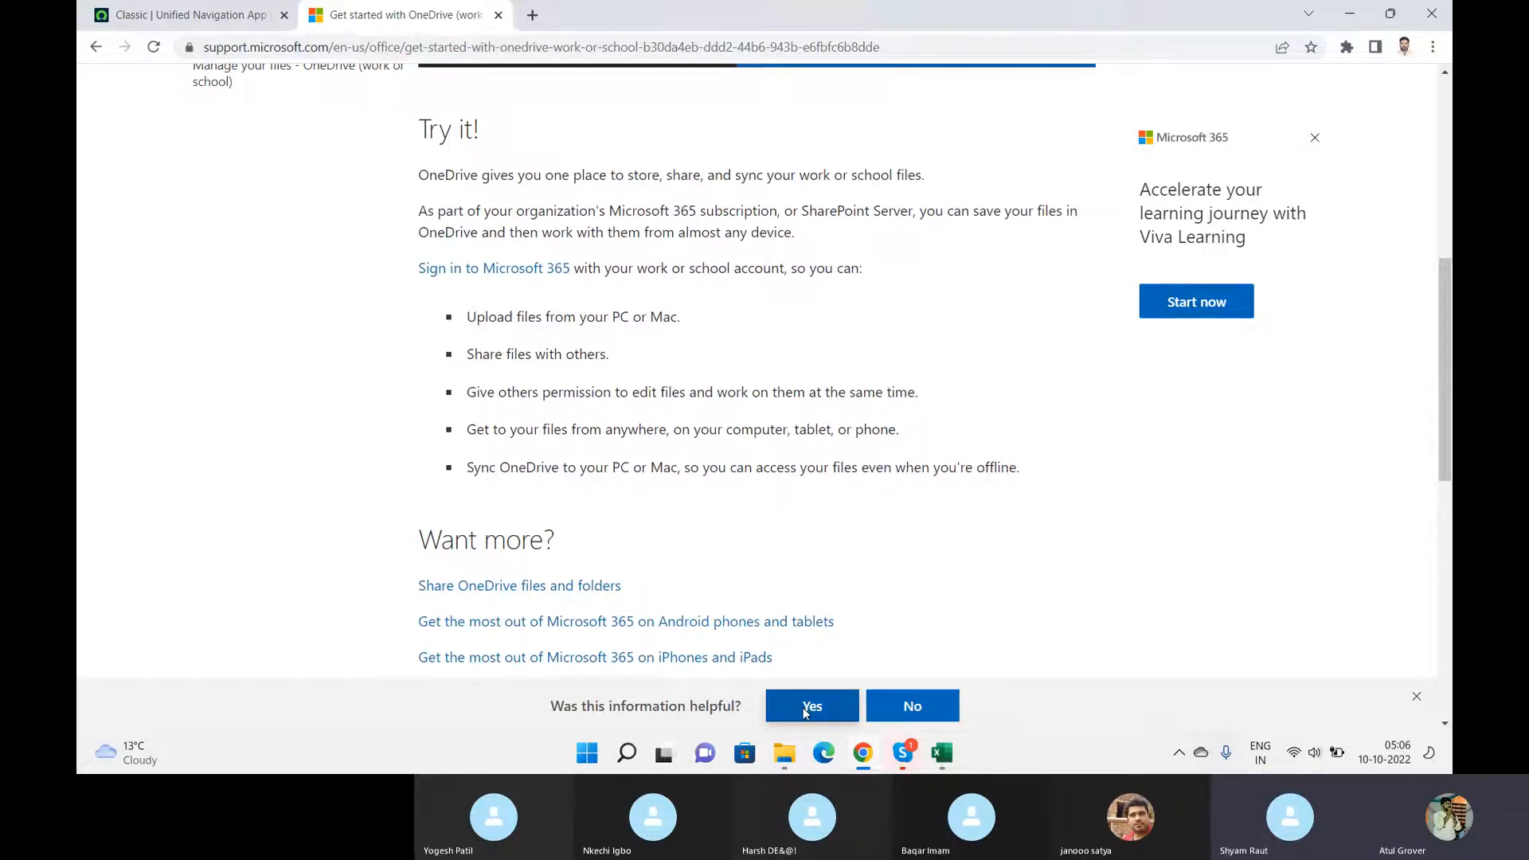
pyautogui.scroll(-1, 991, 504)
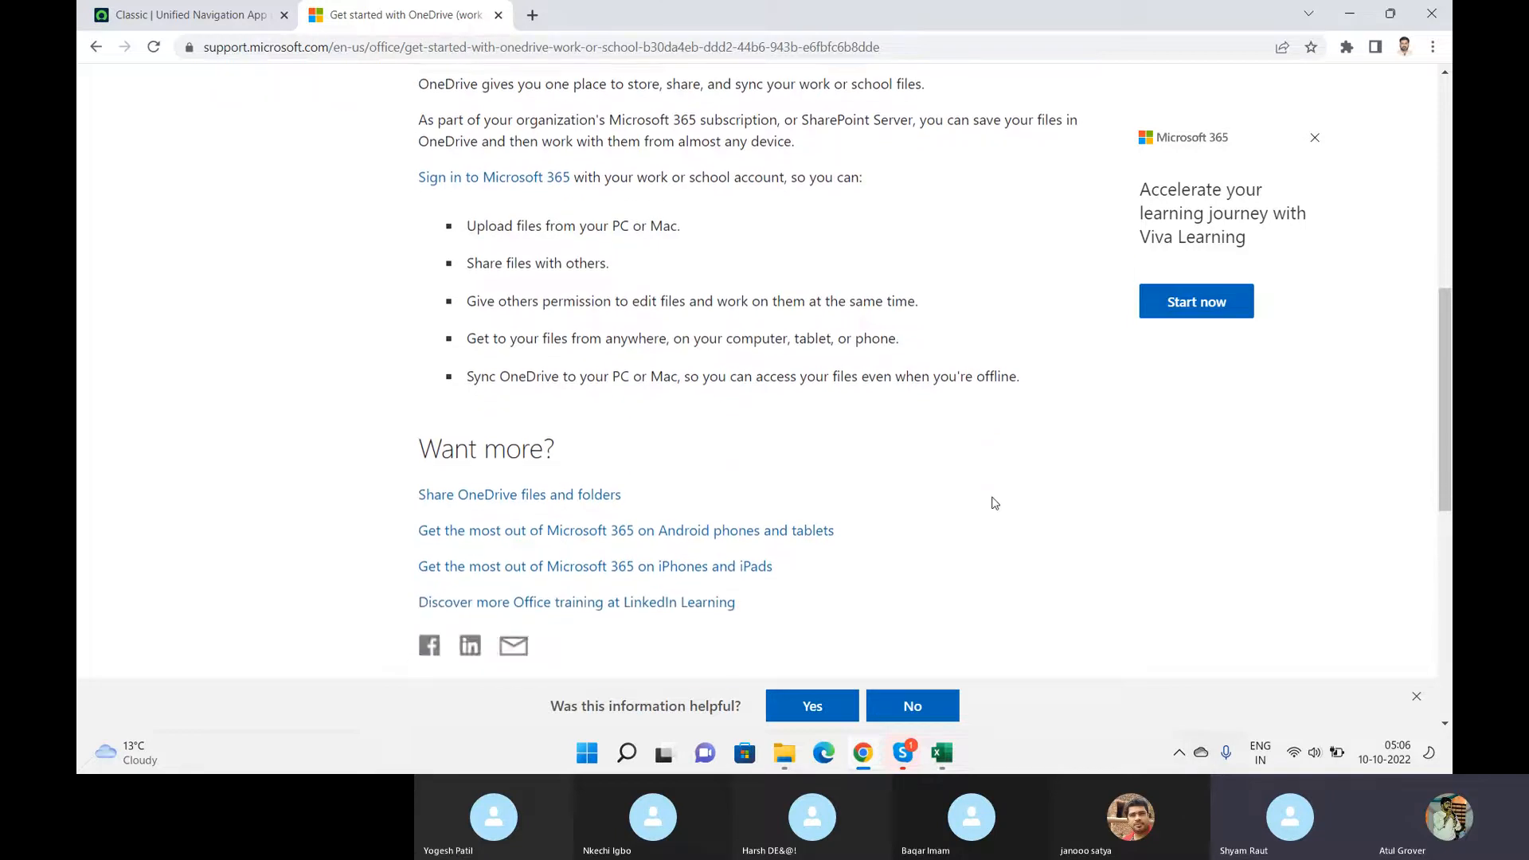
pyautogui.scroll(-5, 991, 504)
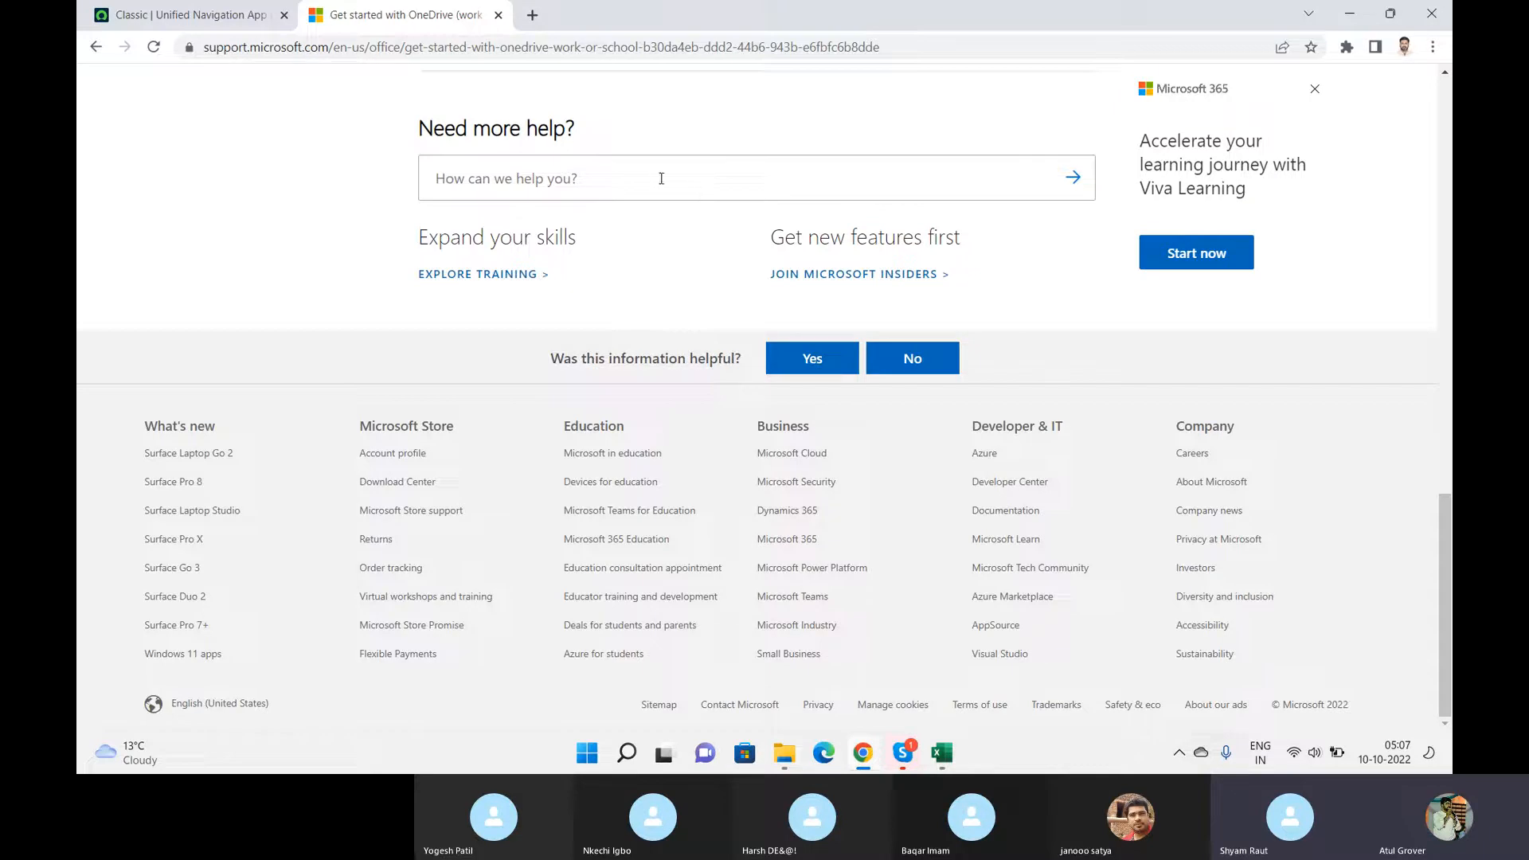
pyautogui.scroll(3, 672, 181)
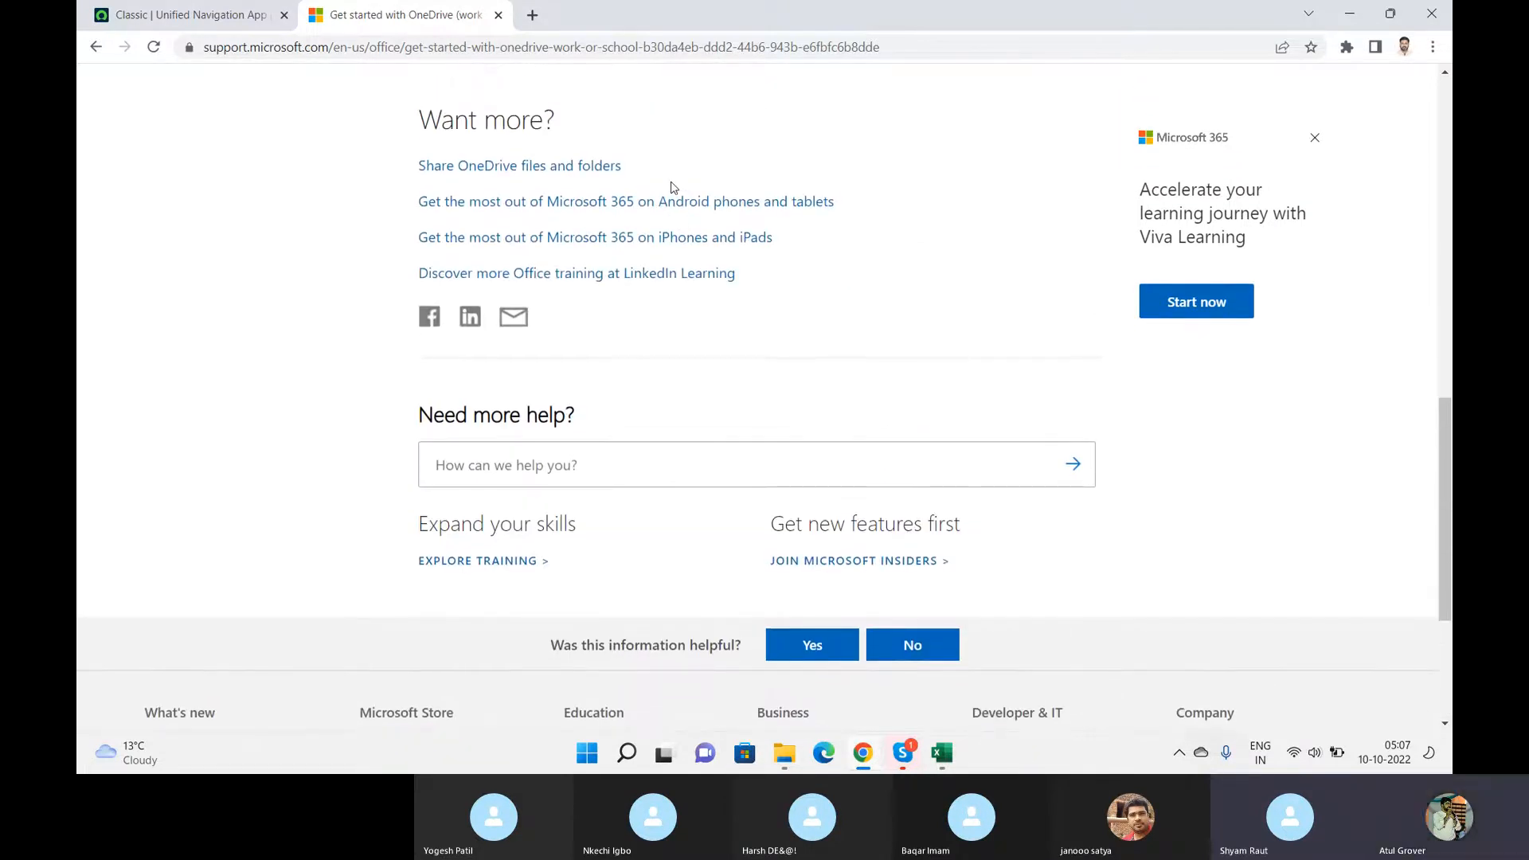
pyautogui.scroll(10, 672, 188)
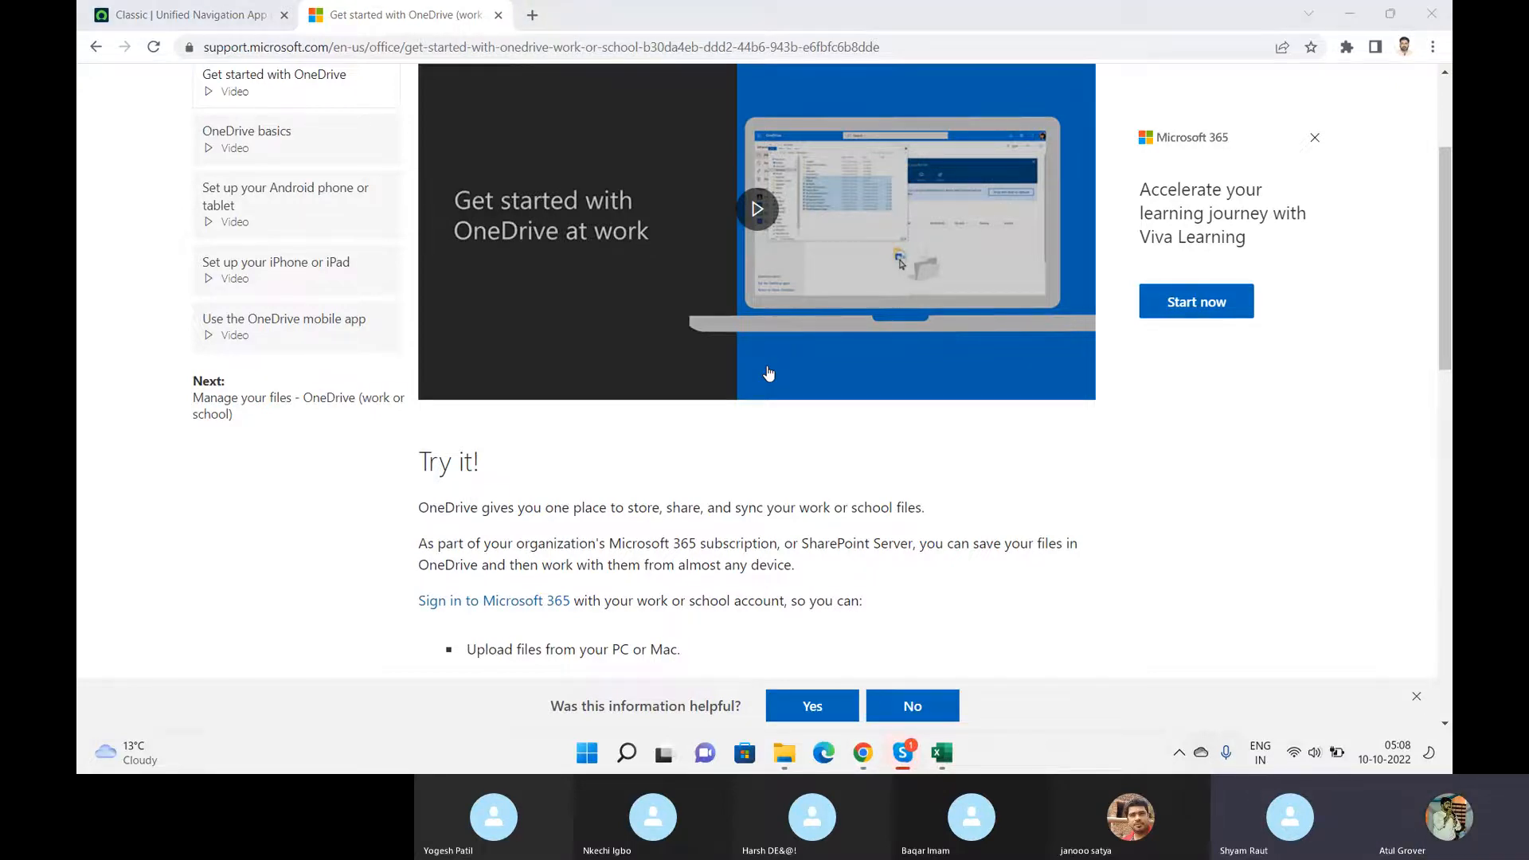
pyautogui.hotkey('alt', 'Tab')
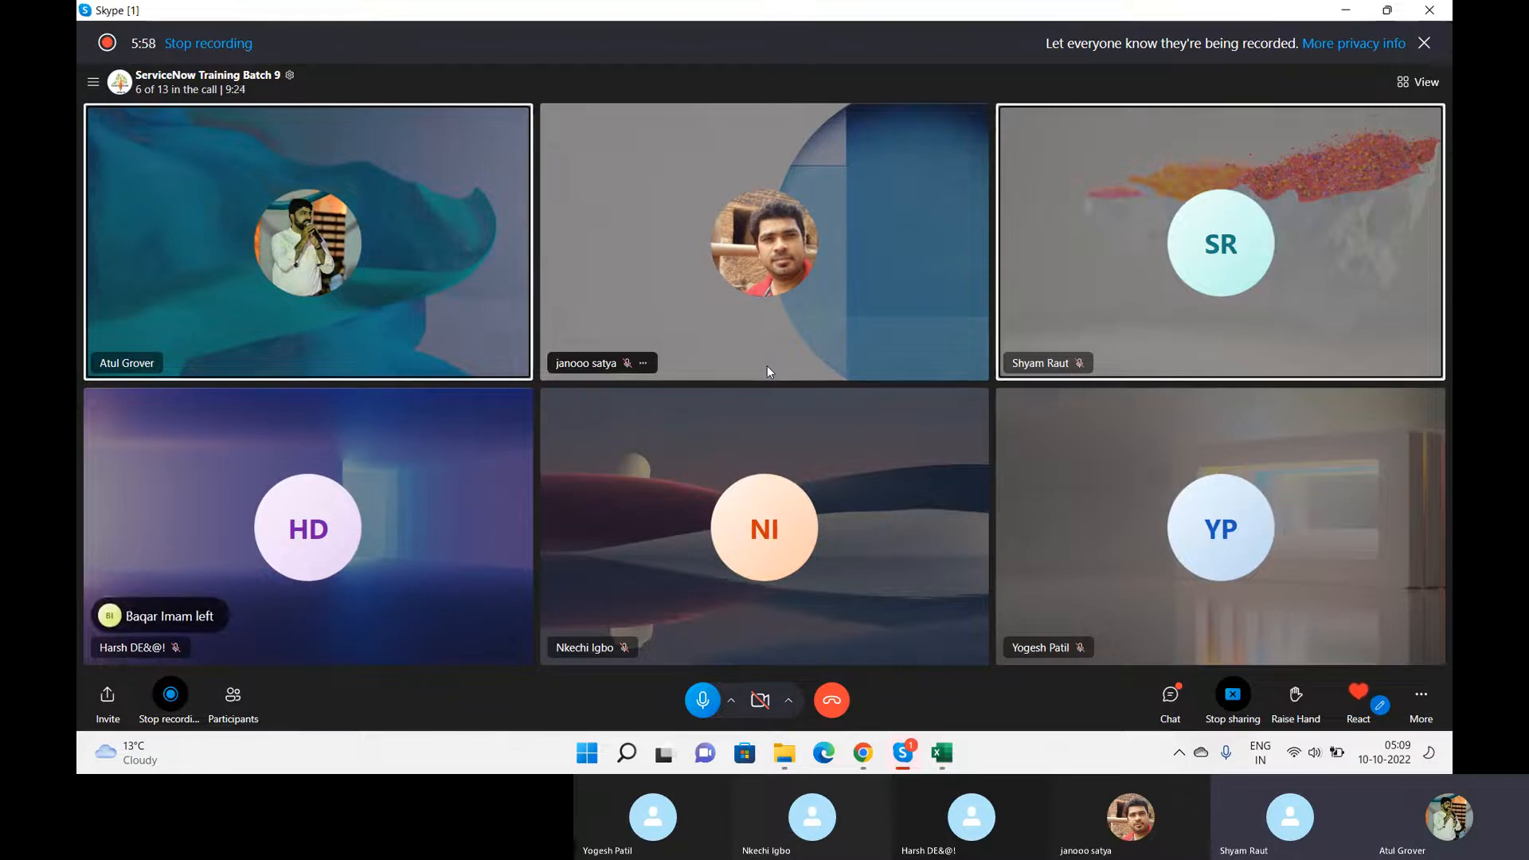
pyautogui.hotkey('alt', 'Tab')
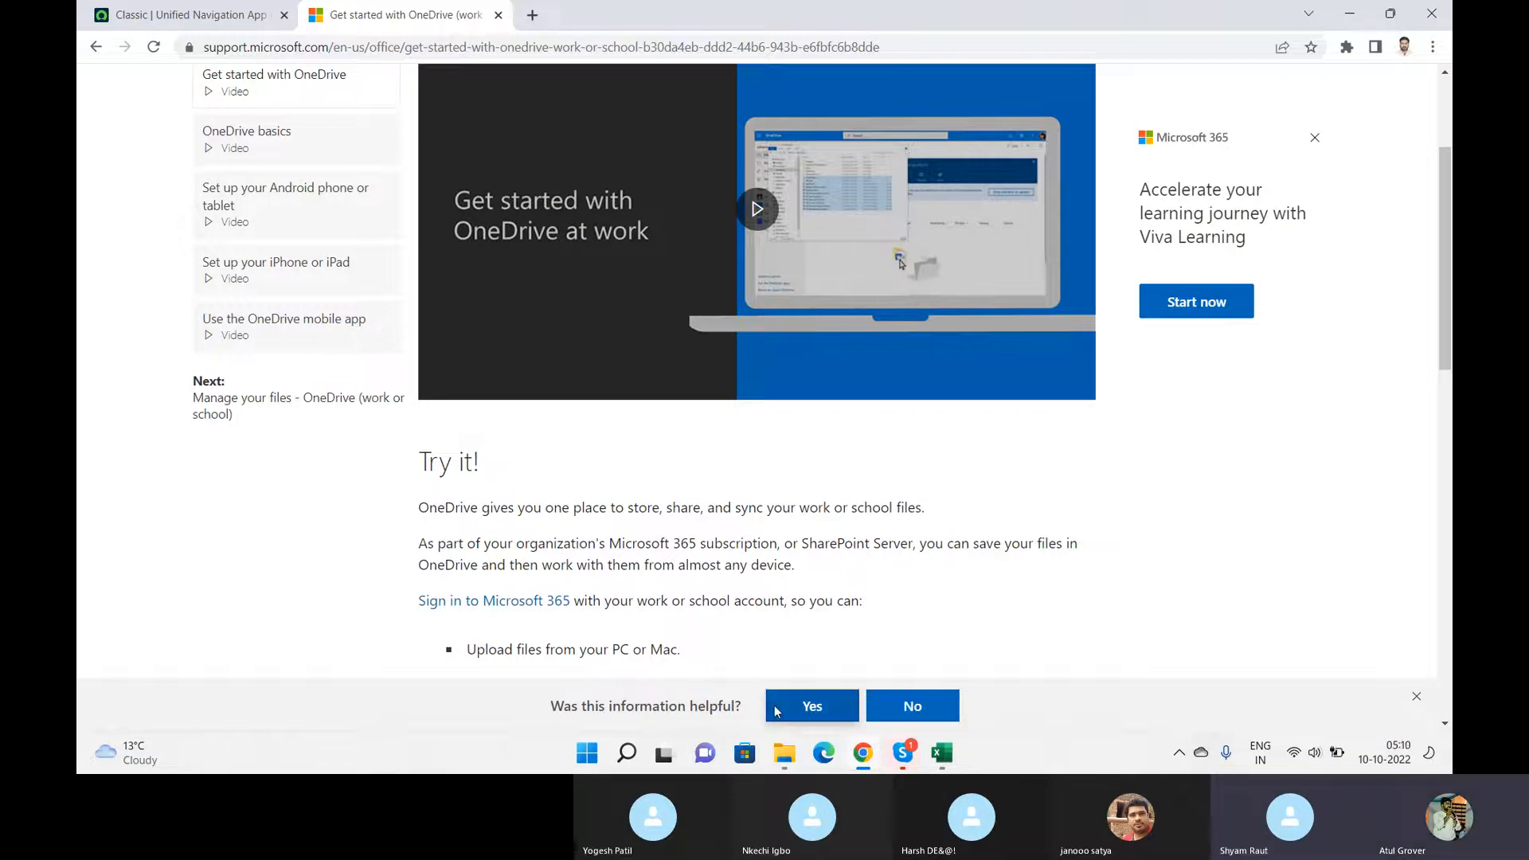
# - Answer that the OneDrive article was not helpful and examine the options of its feedback form
pyautogui.click(910, 719)
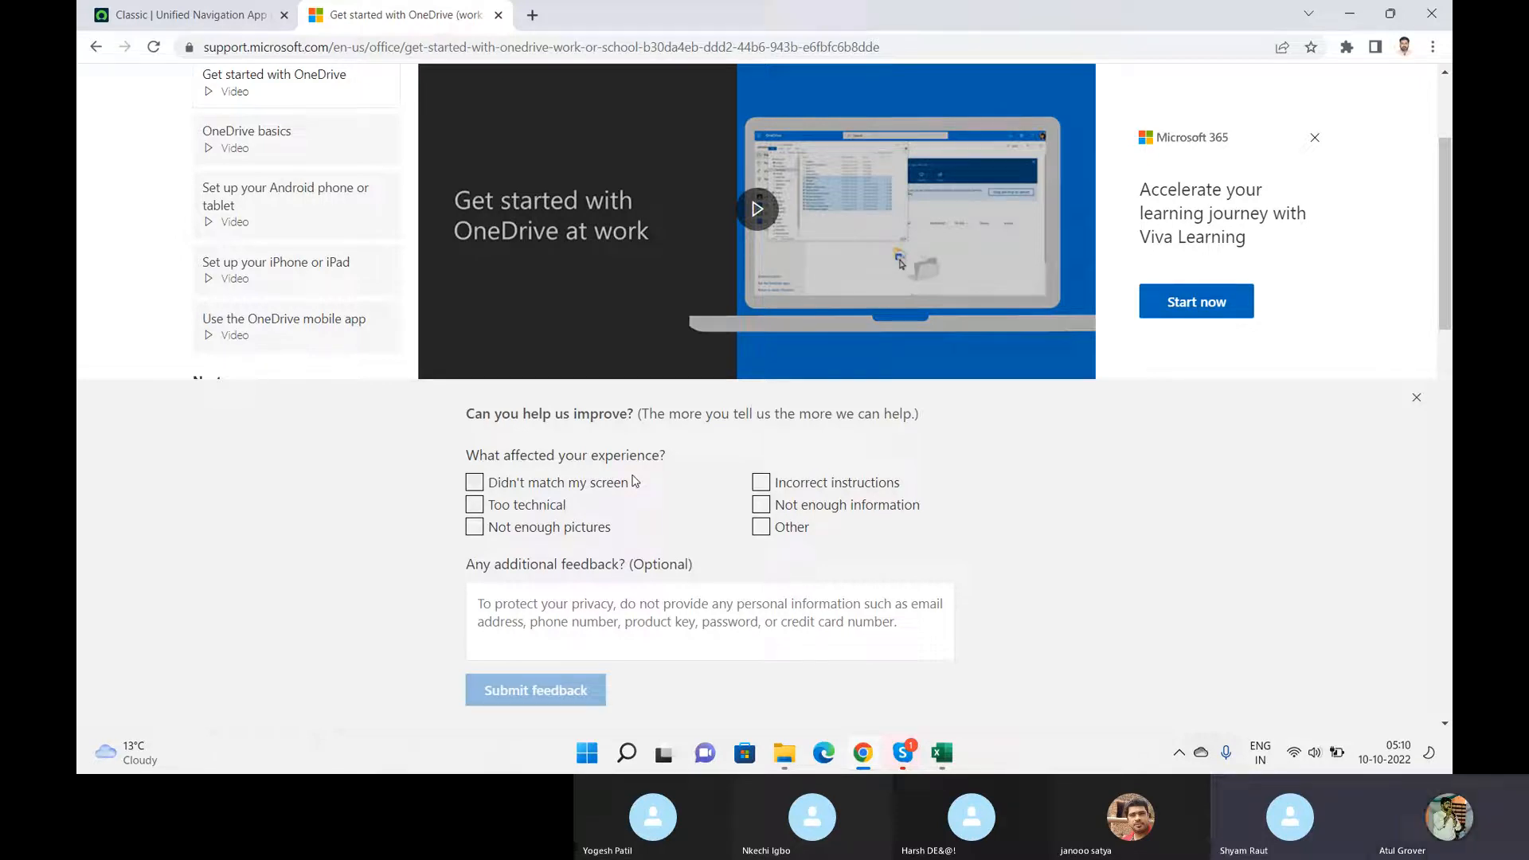
pyautogui.hotkey('alt', 'Tab')
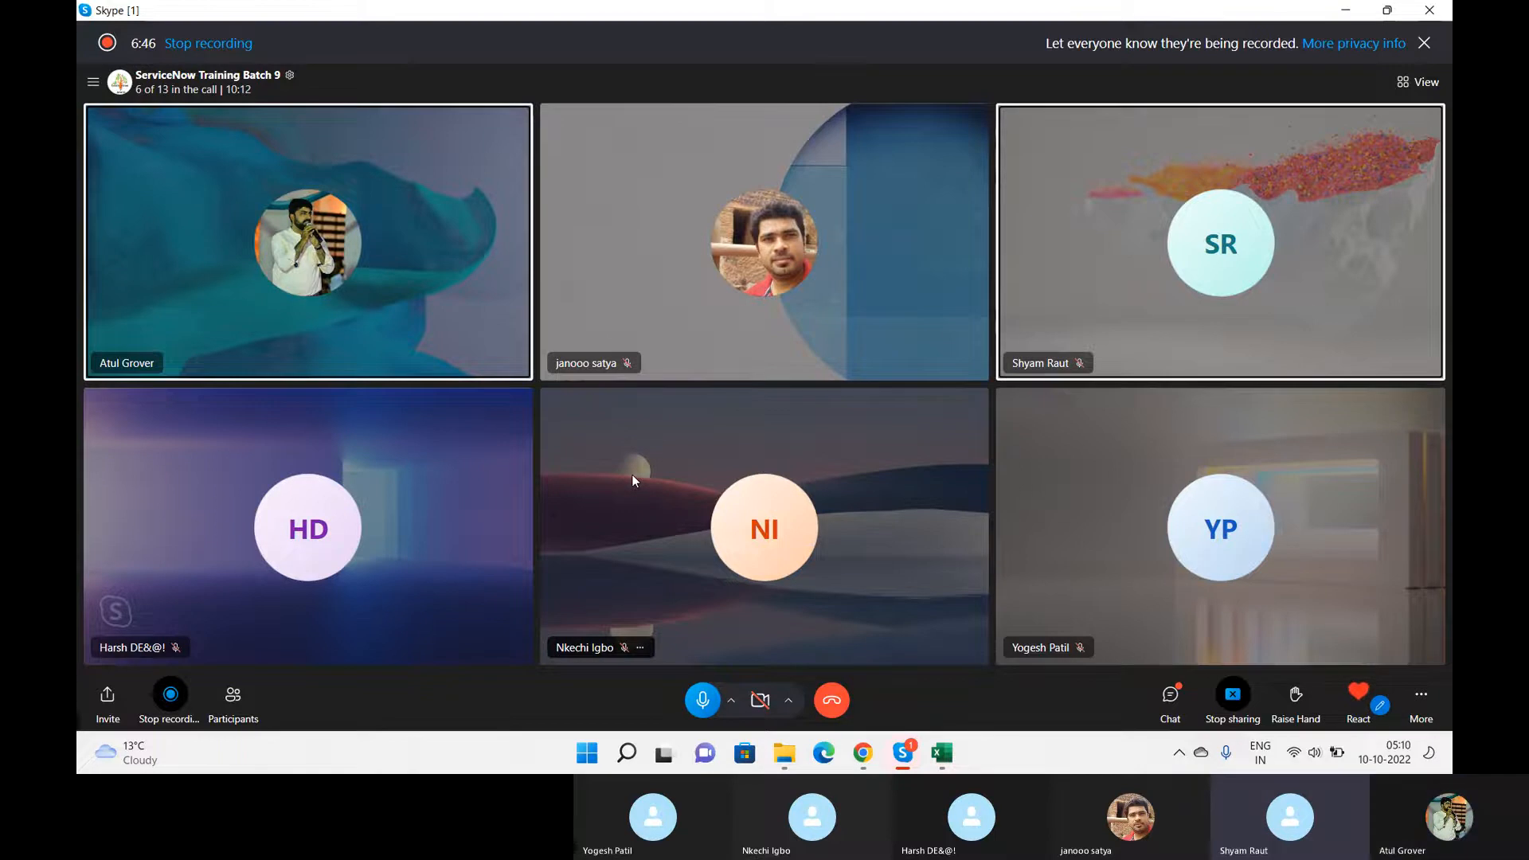
pyautogui.hotkey('alt', 'Tab')
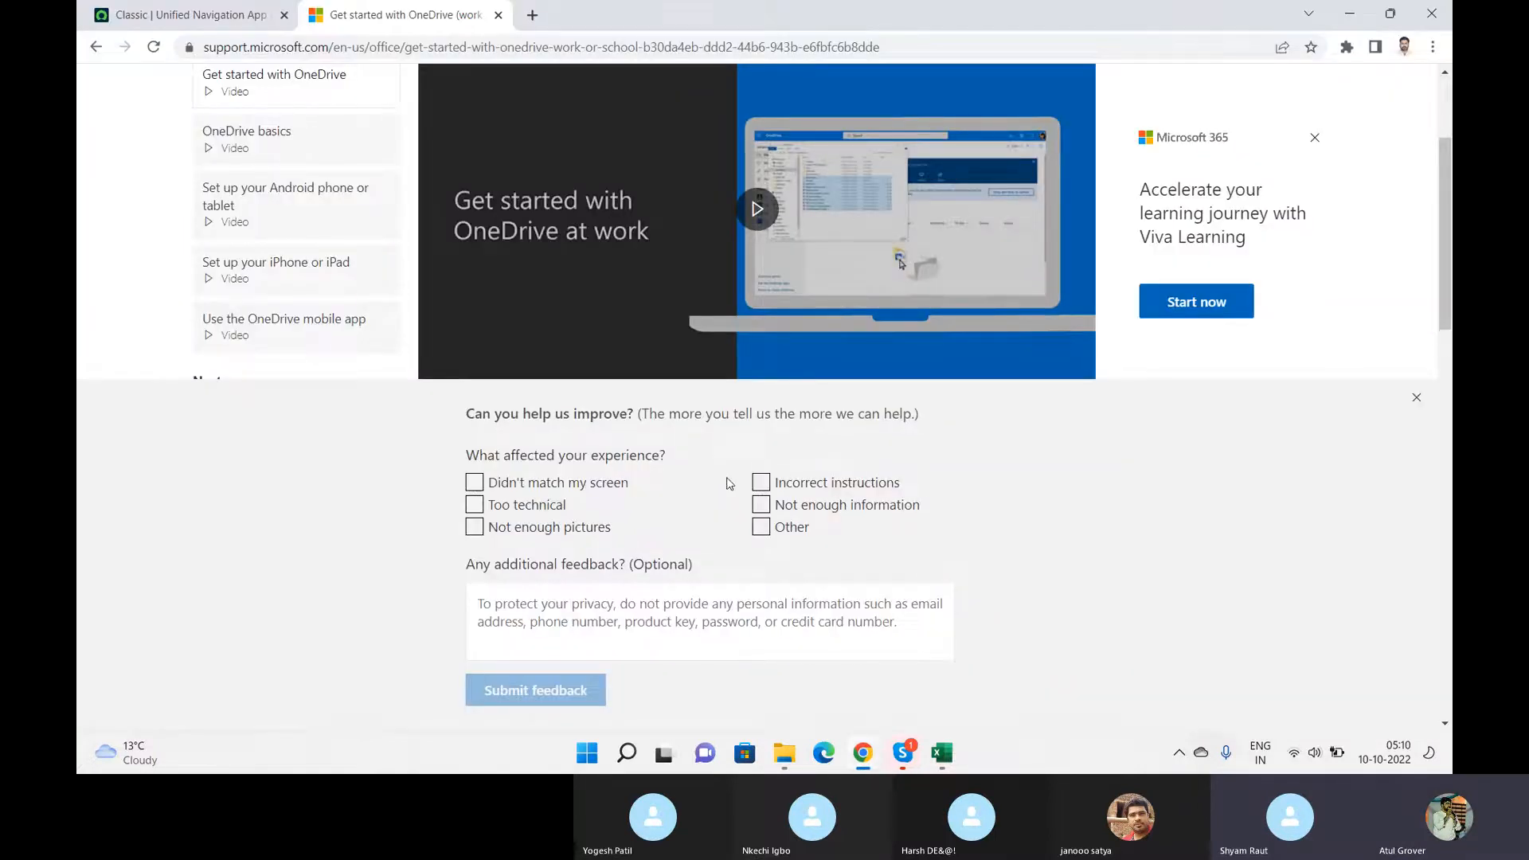
# - Open the service portal at dev86271.service-now.com/lng in a new tab and close the OneDrive article's tab
pyautogui.click(533, 15)
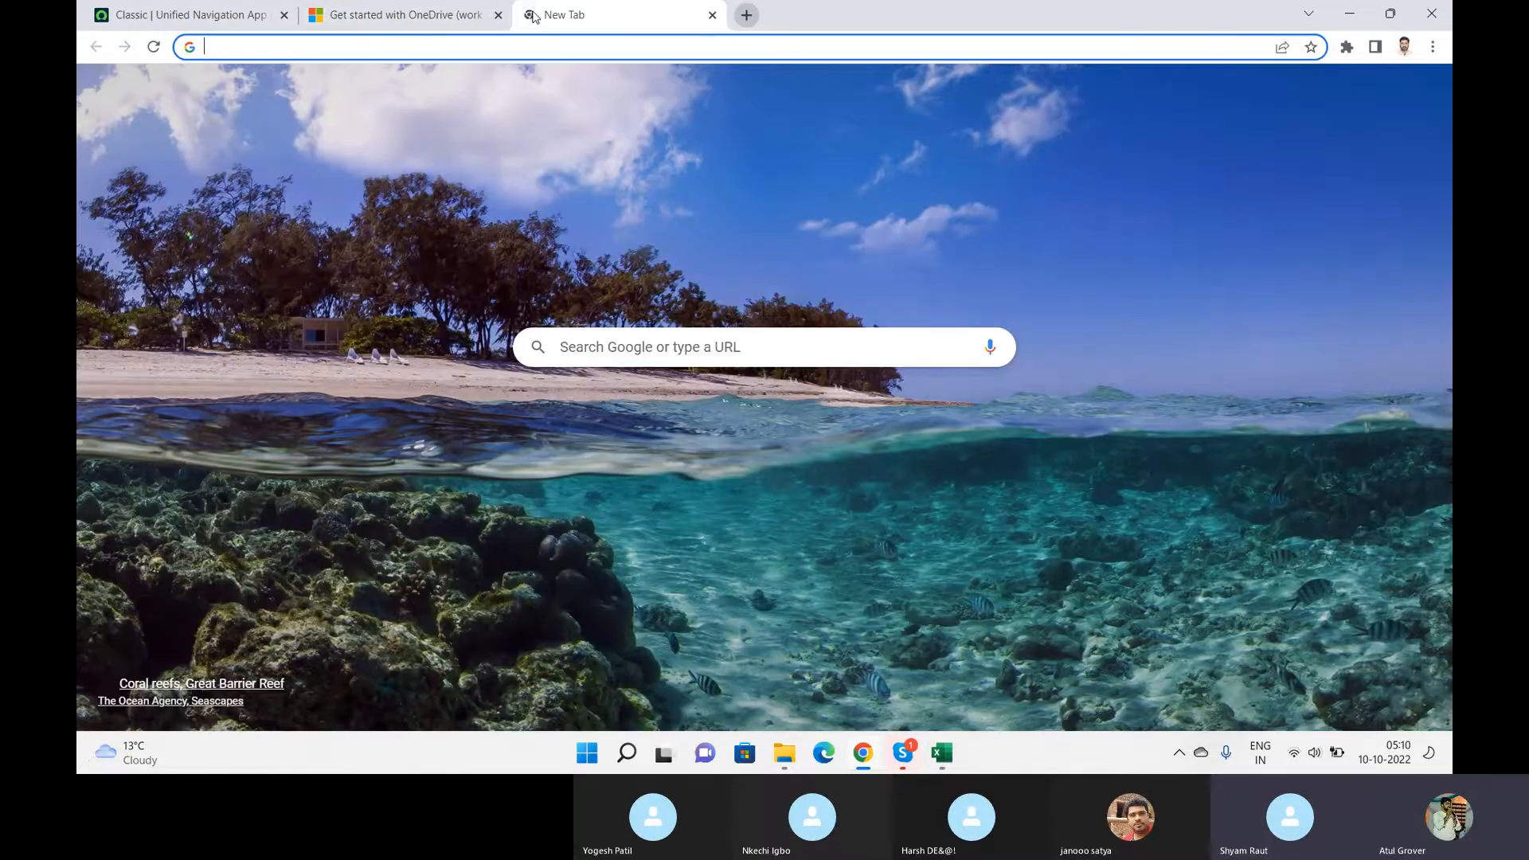
pyautogui.write('dev86271.service-now.com/sp')
pyautogui.press('Return')
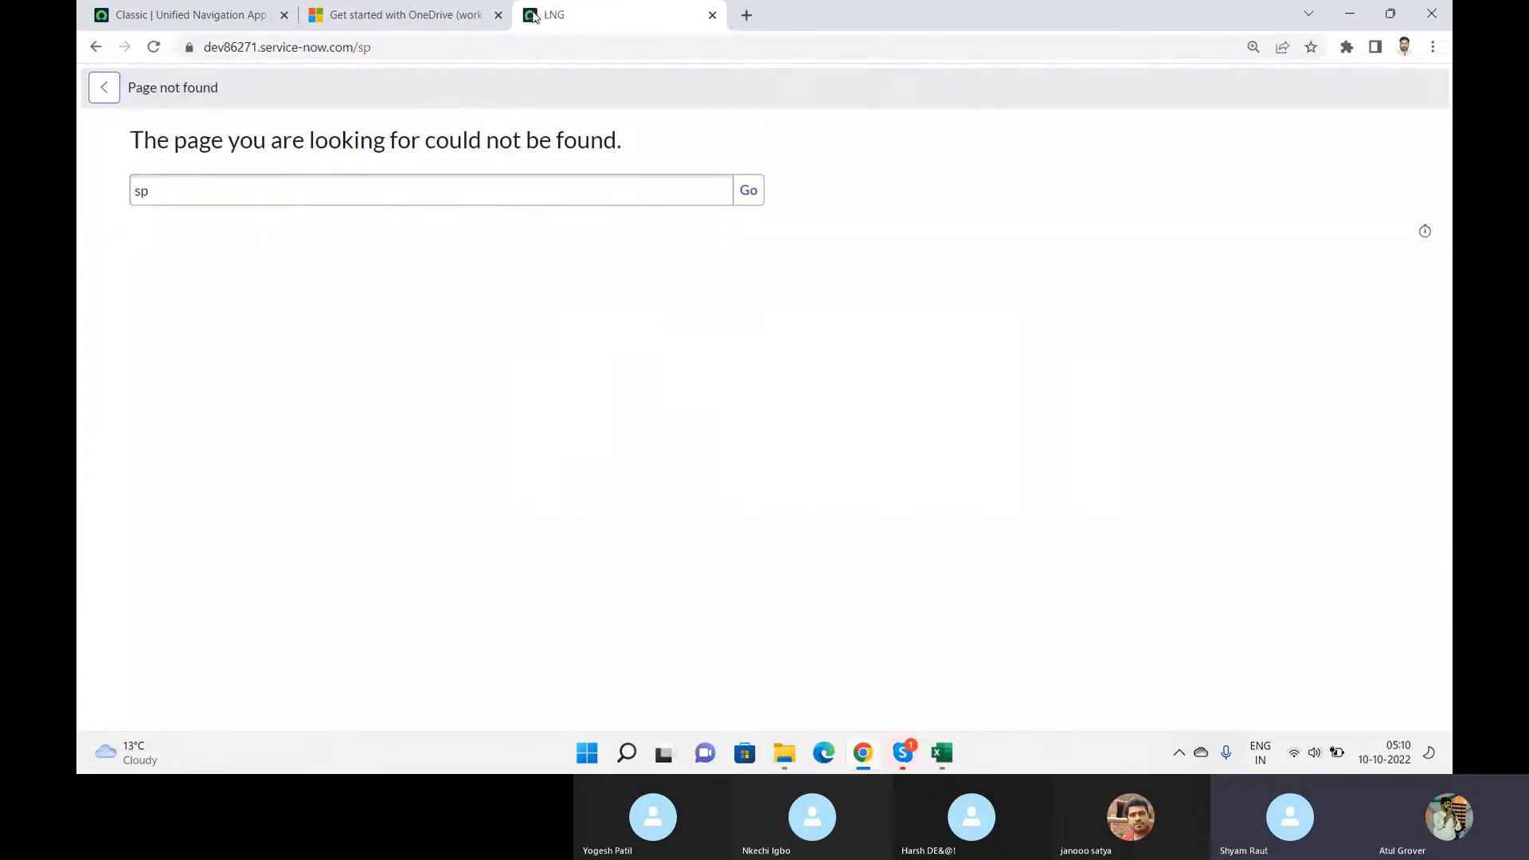
pyautogui.click(480, 49)
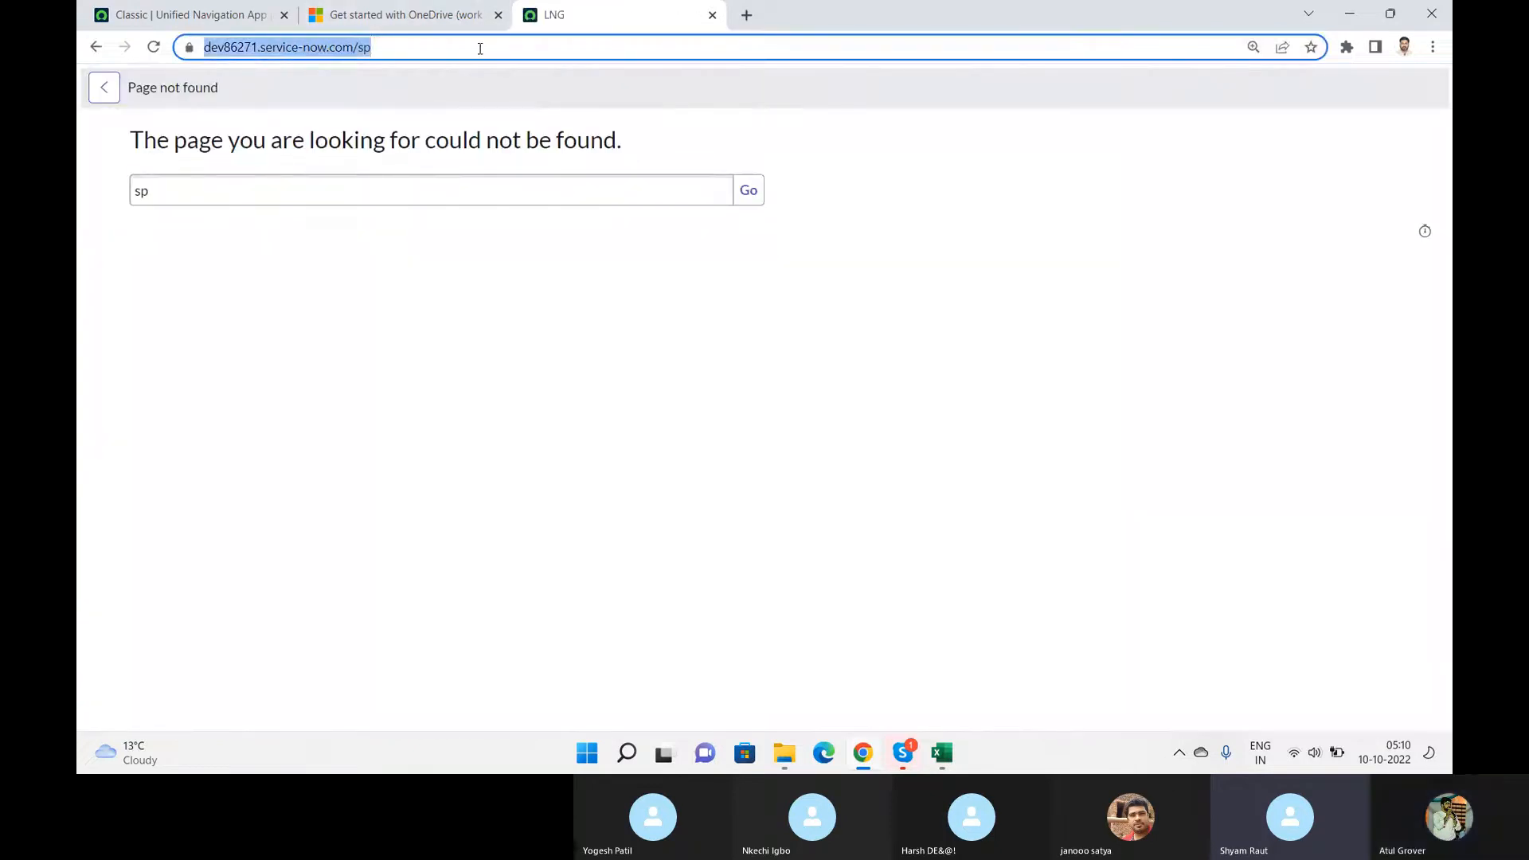
pyautogui.click(480, 49)
pyautogui.press('BackSpace')
pyautogui.press('BackSpace')
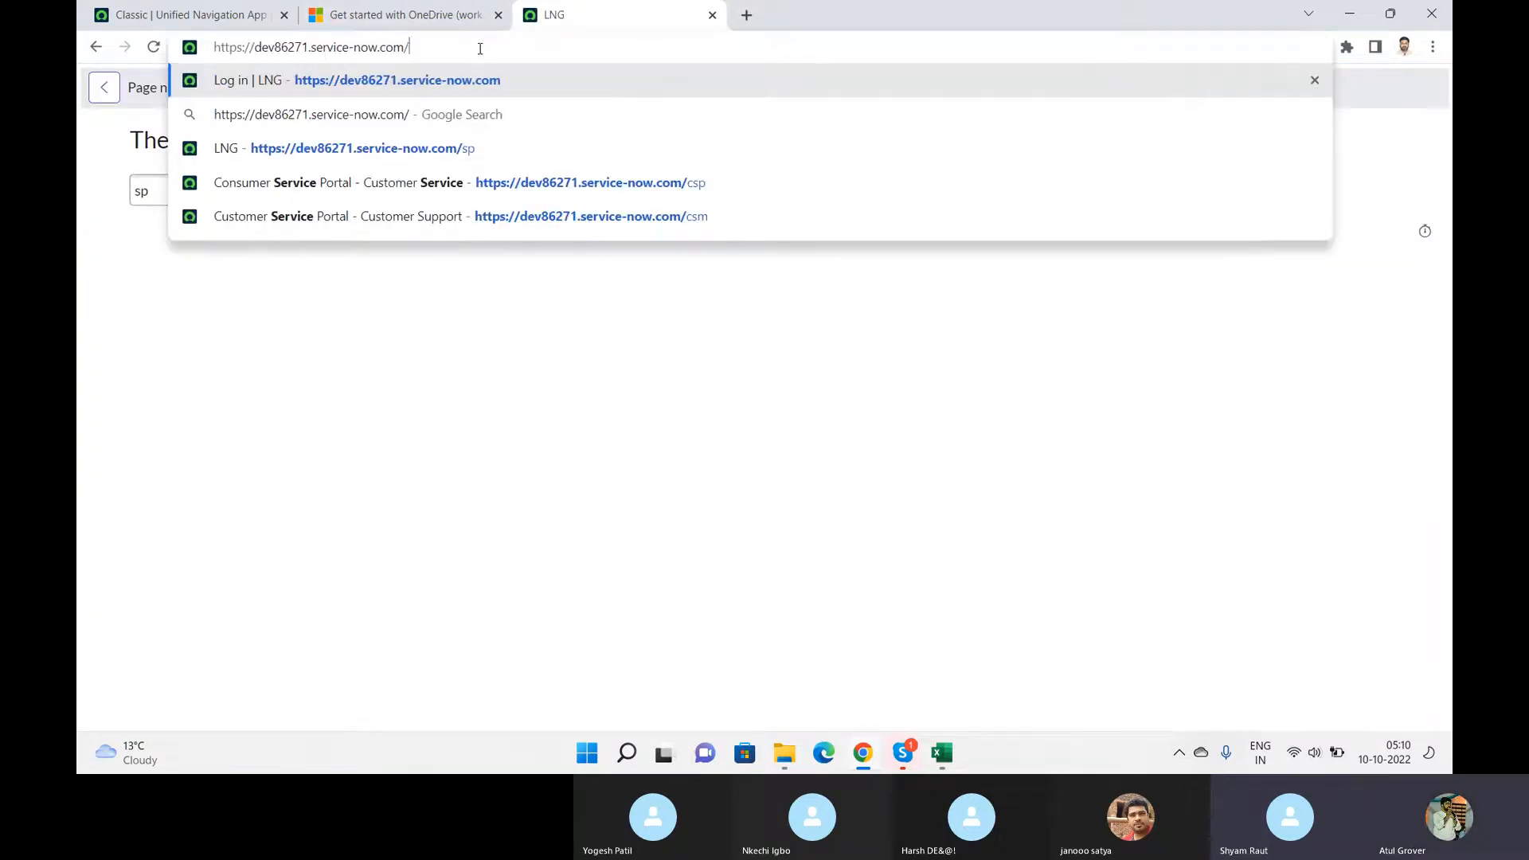
pyautogui.write('lng')
pyautogui.press('Return')
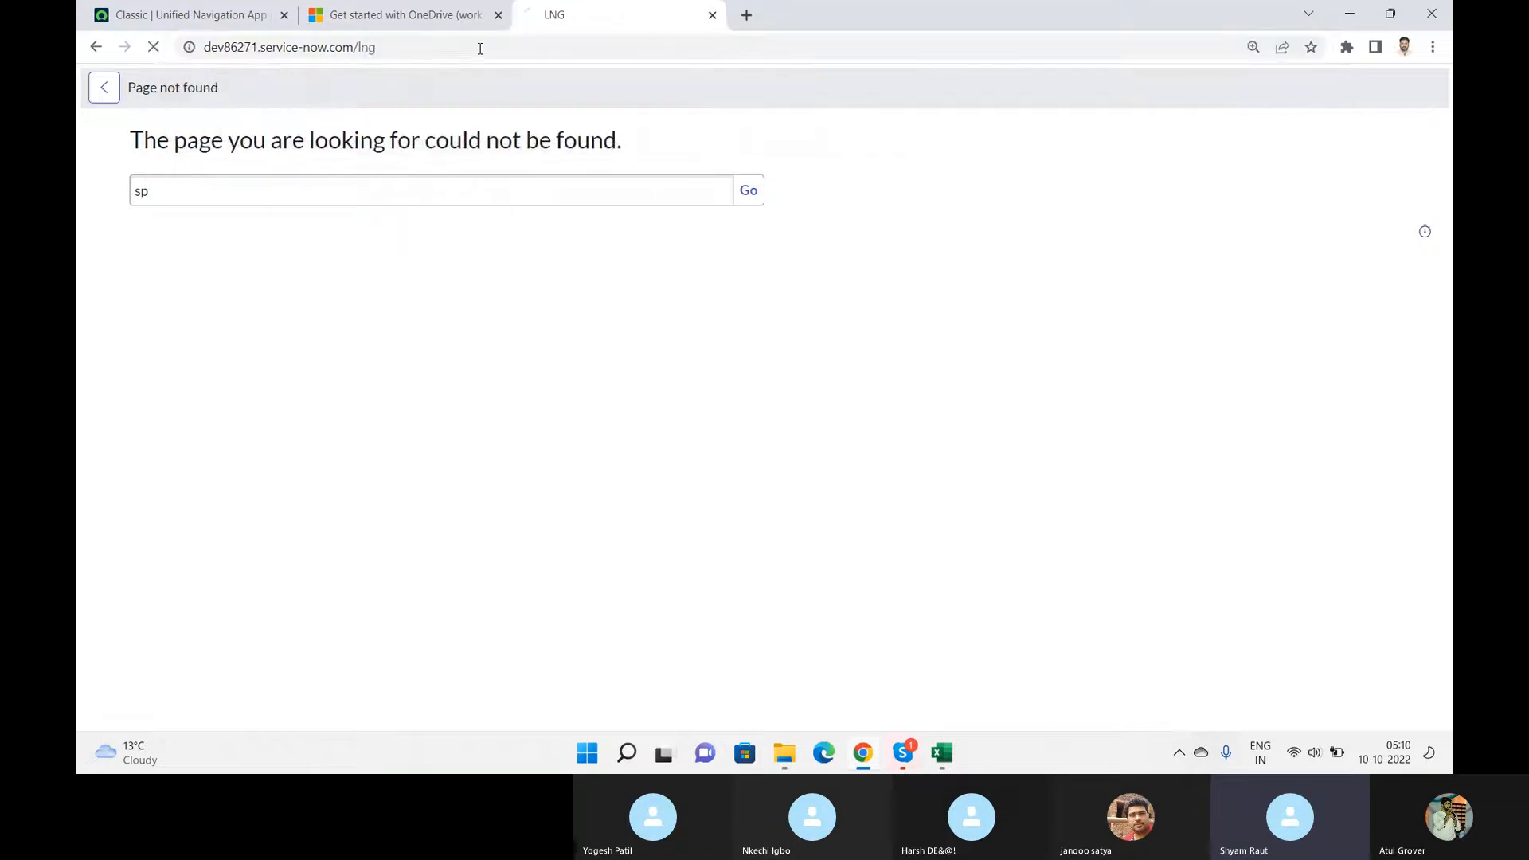
pyautogui.click(498, 15)
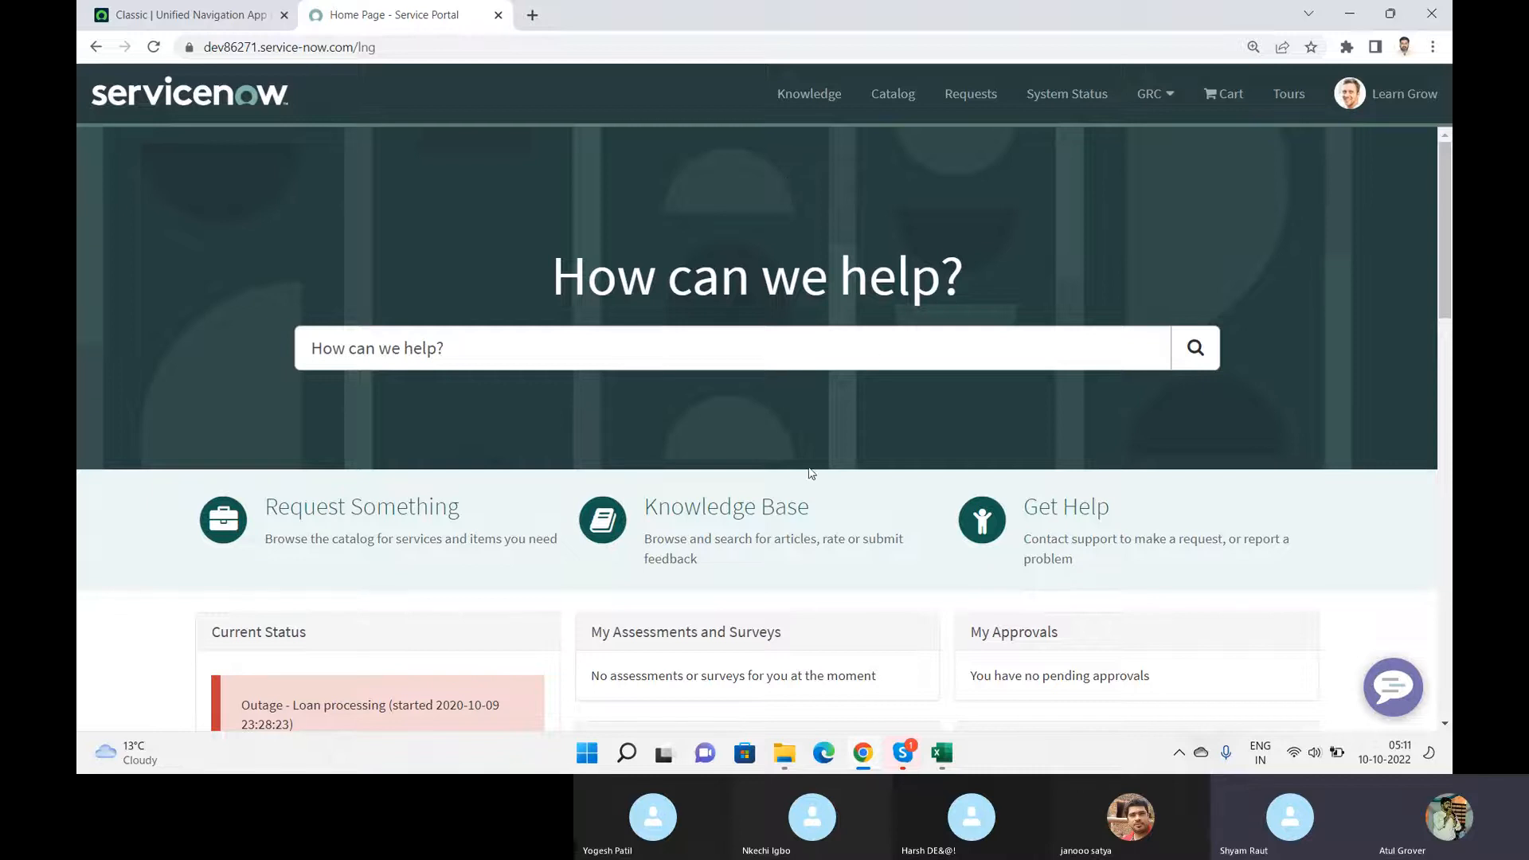
# - Search the service portal for "how to confgiure email" and open the knowledge article "Create An Email Signature"
pyautogui.click(502, 348)
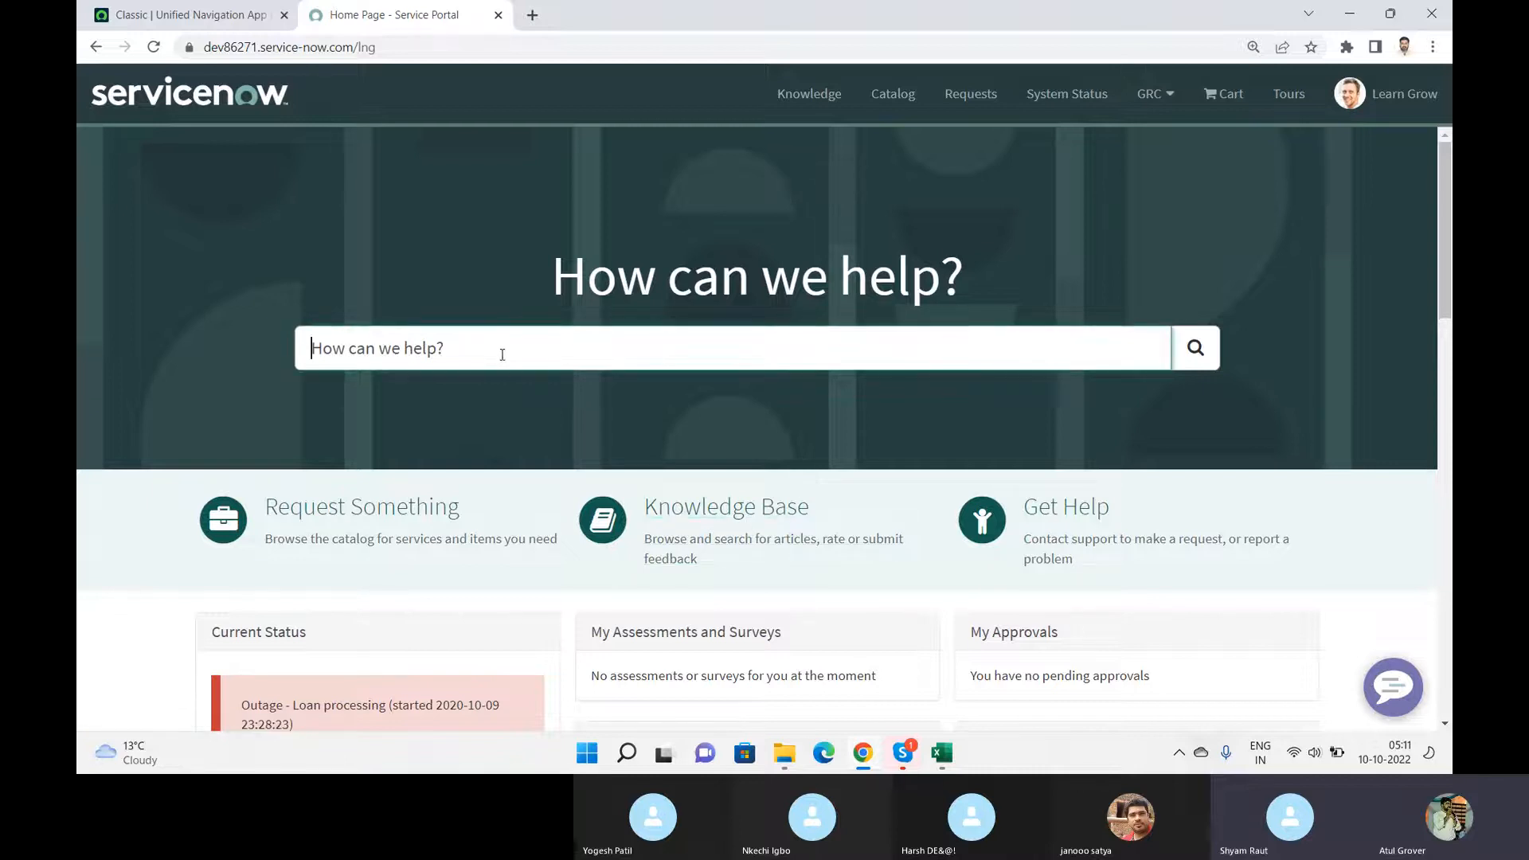
pyautogui.write('how roi')
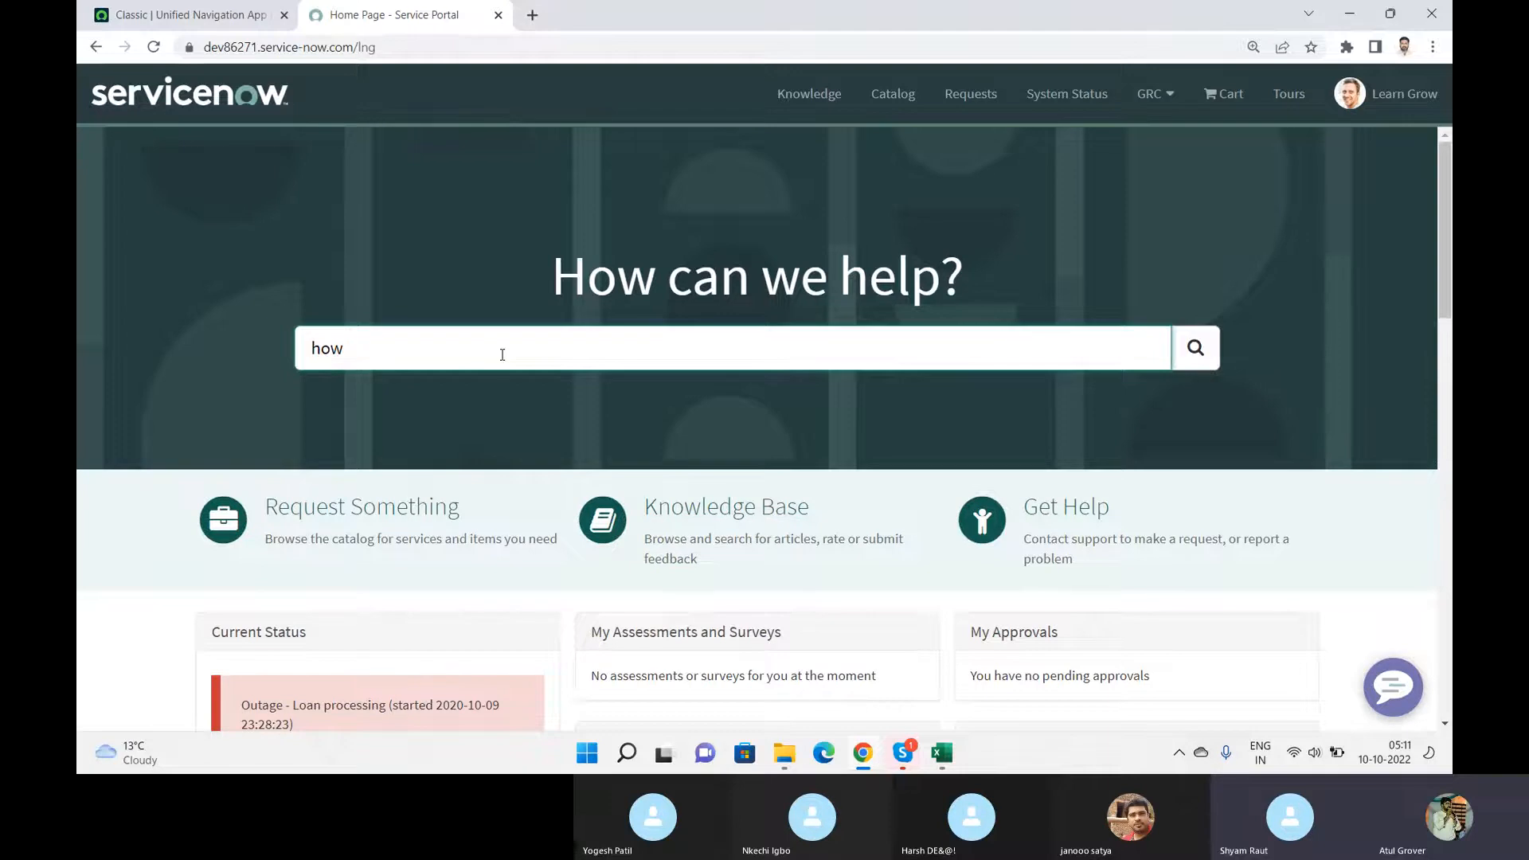
pyautogui.write(' to conf')
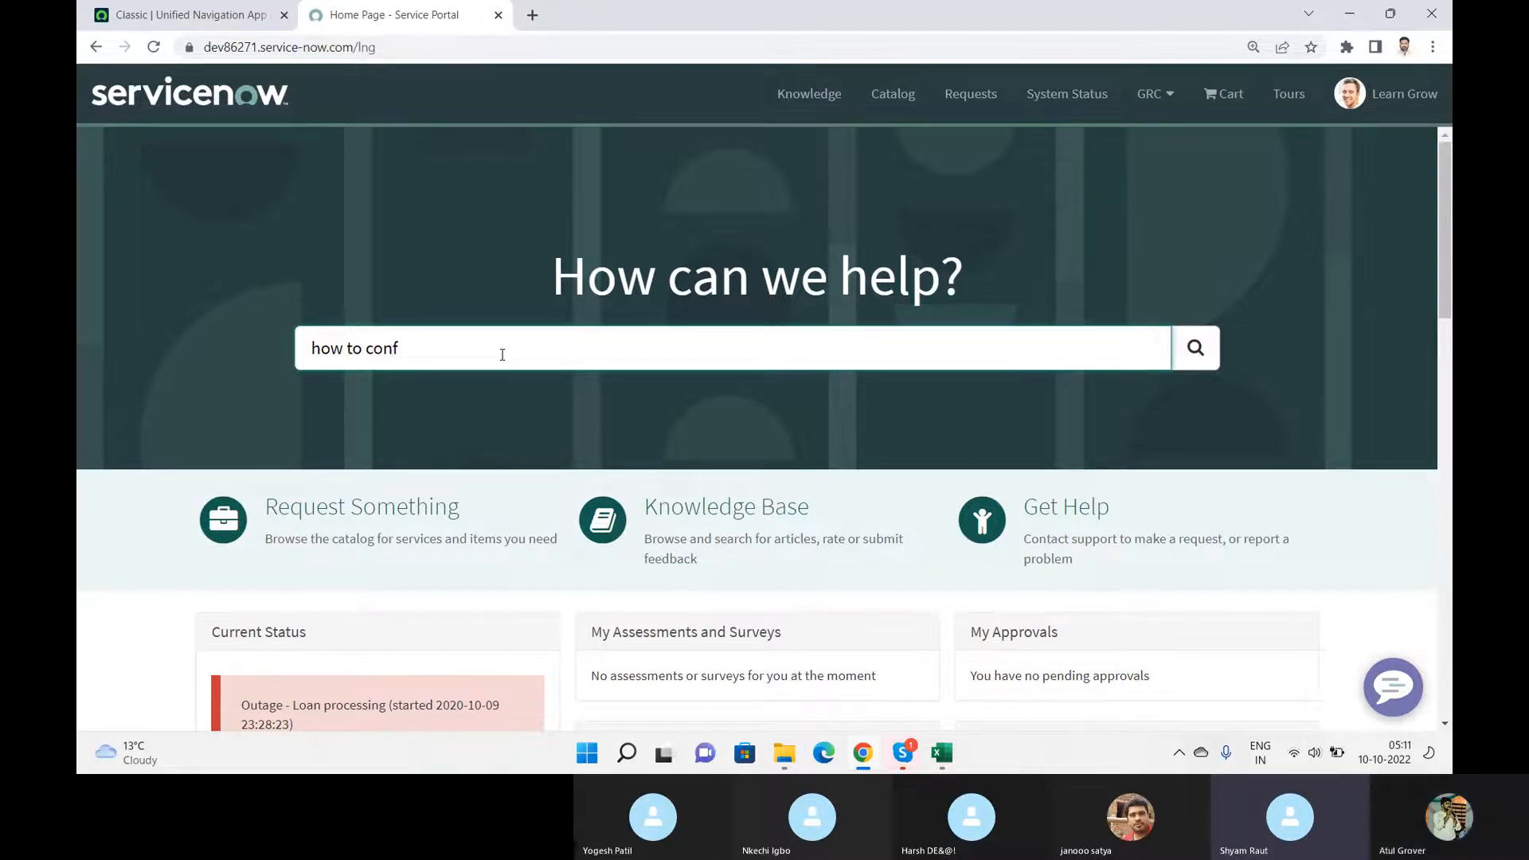
pyautogui.write('giure')
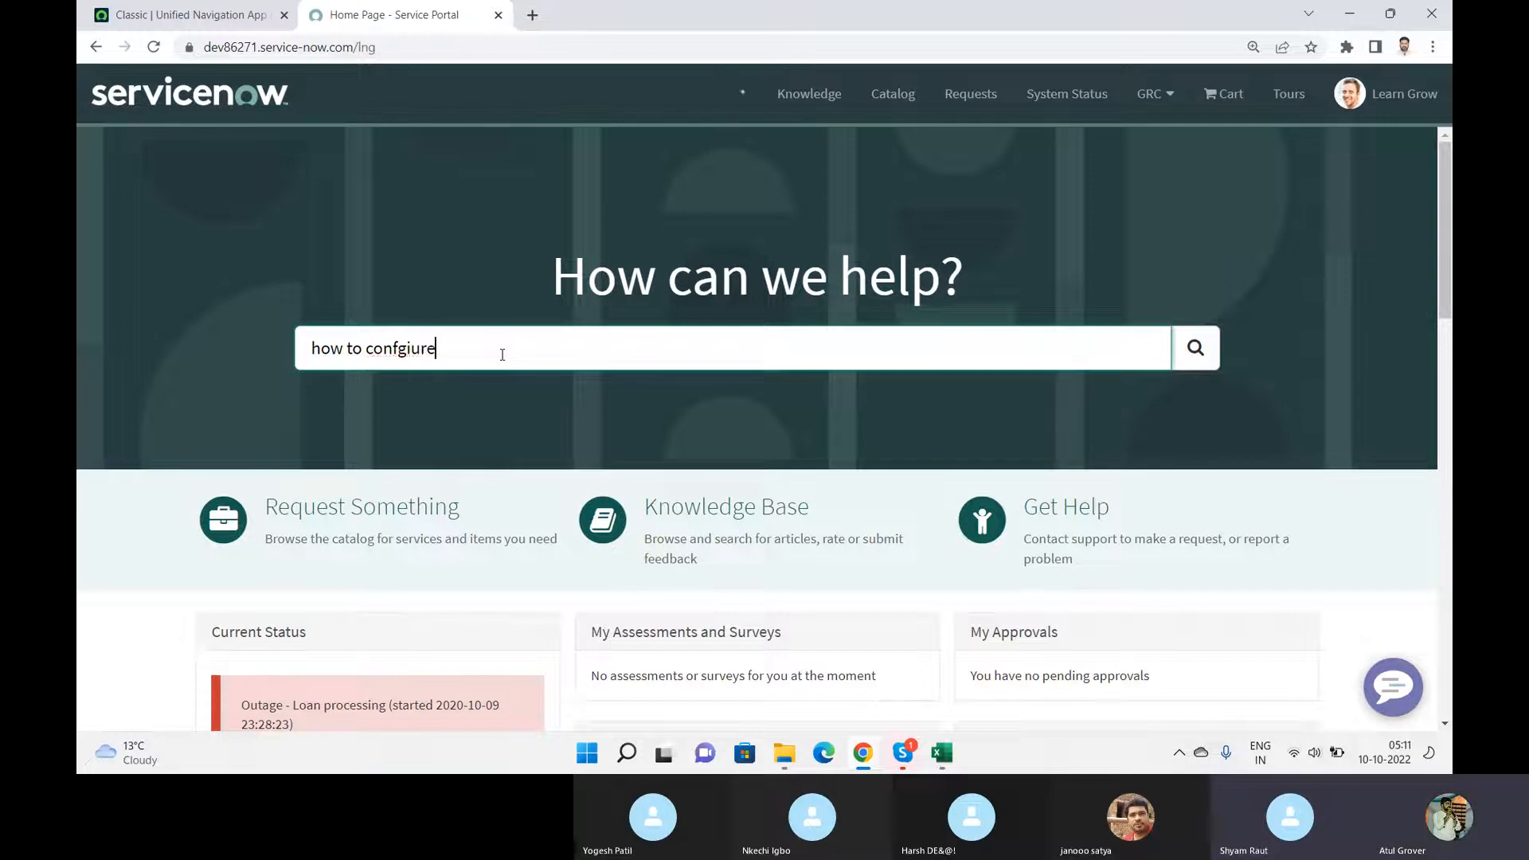
pyautogui.write(' email')
pyautogui.press('Return')
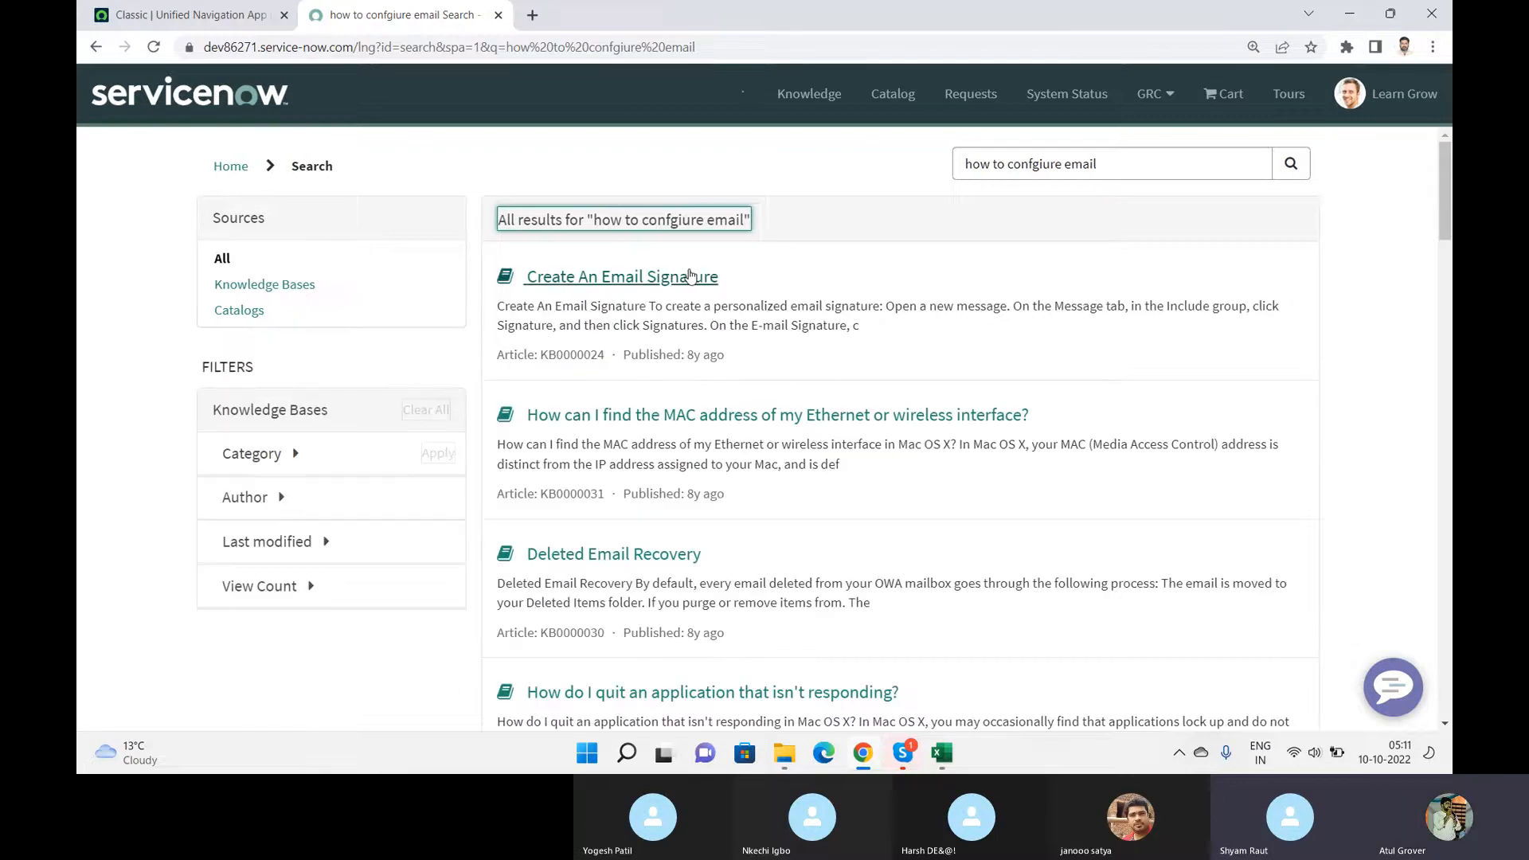
pyautogui.click(665, 283)
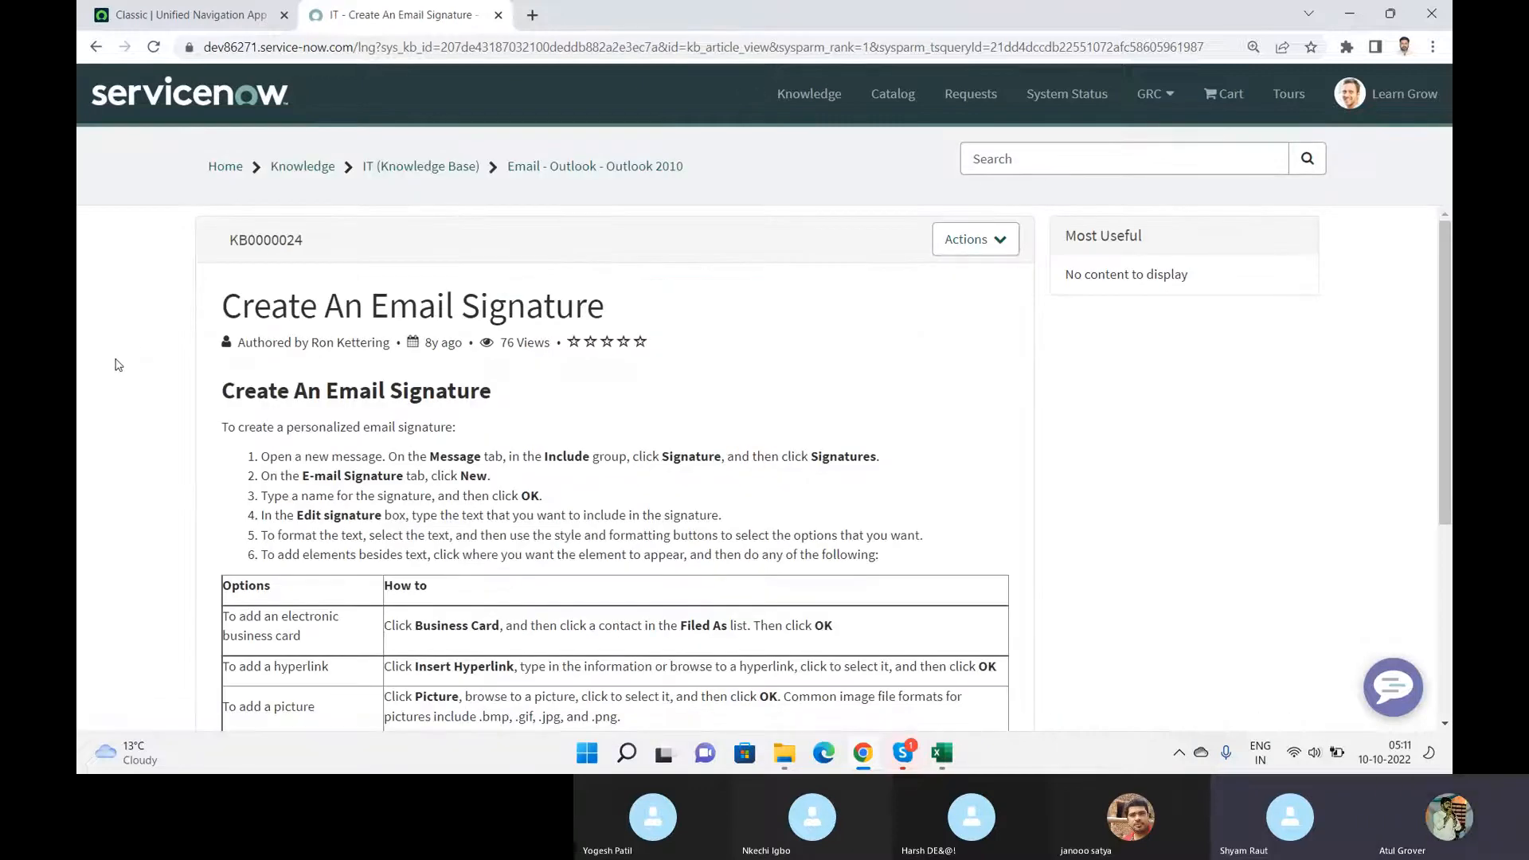
# - Examine the email signature article's instructions and the actions available for the article
pyautogui.scroll(-1, 102, 372)
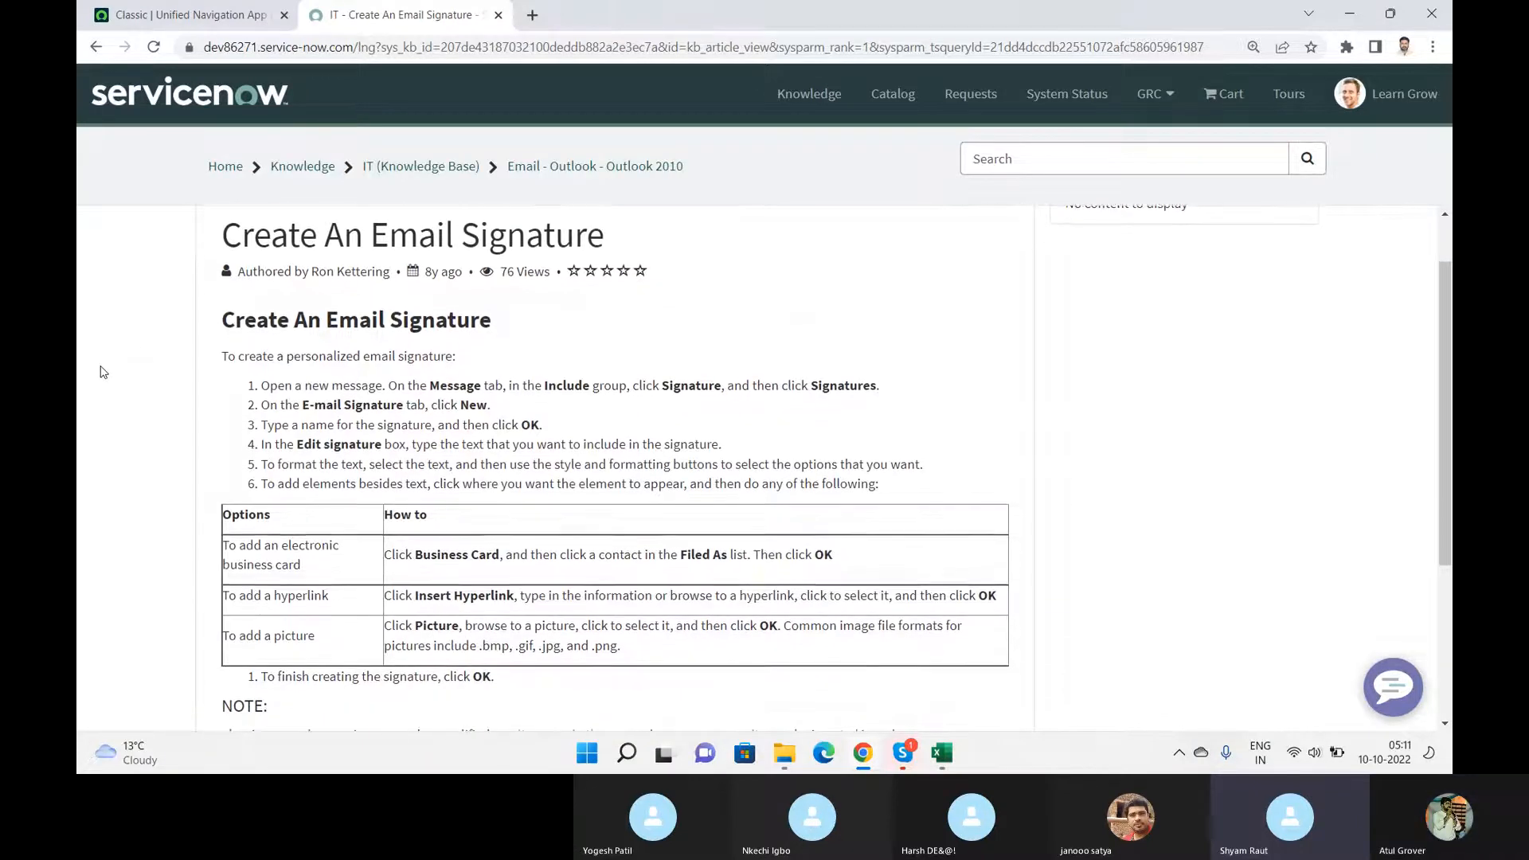
pyautogui.scroll(-4, 102, 372)
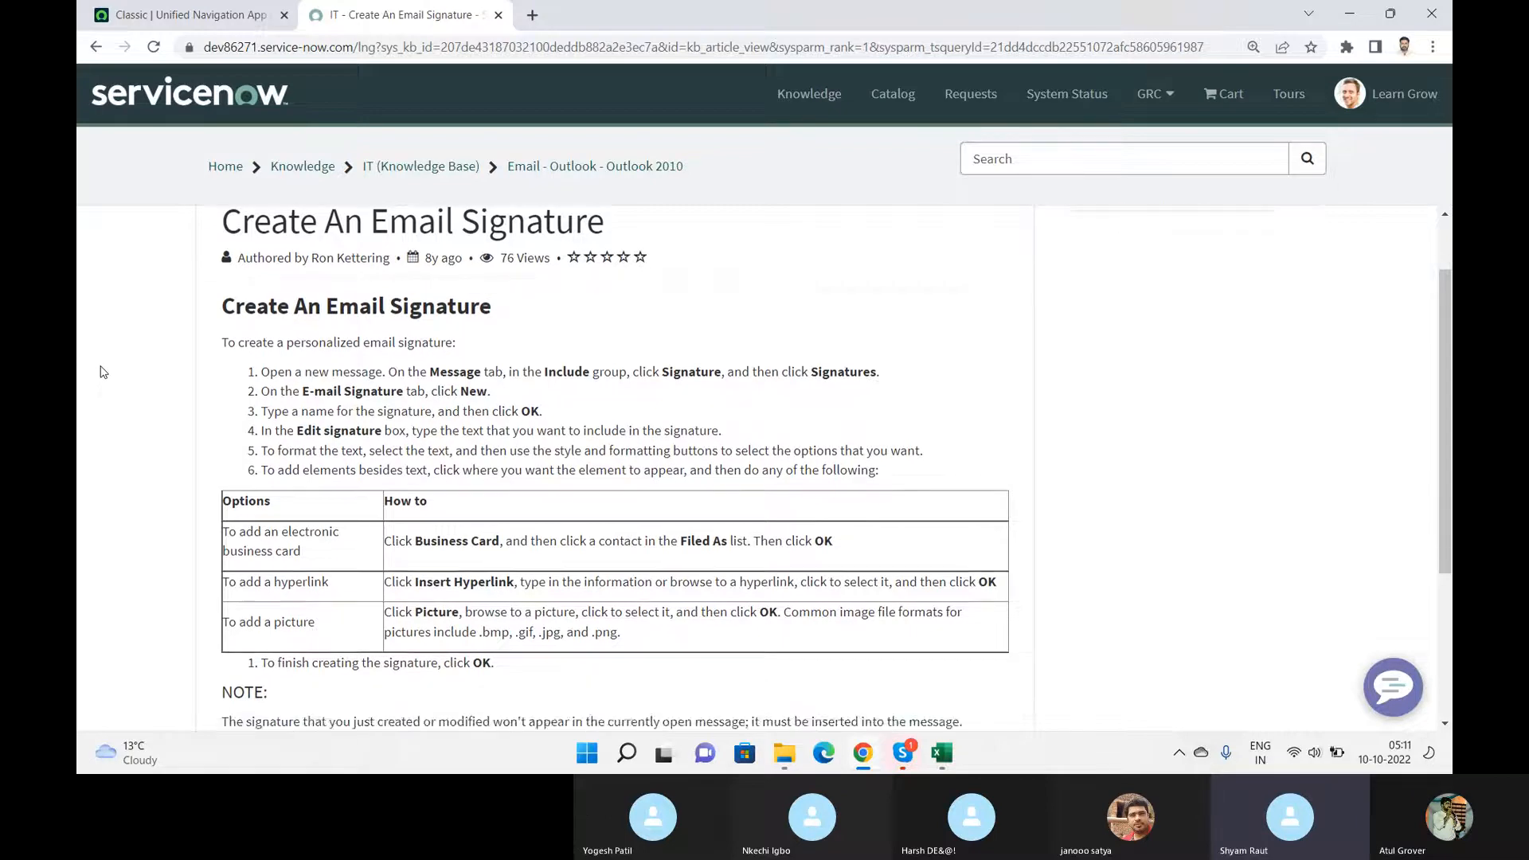
pyautogui.scroll(5, 102, 372)
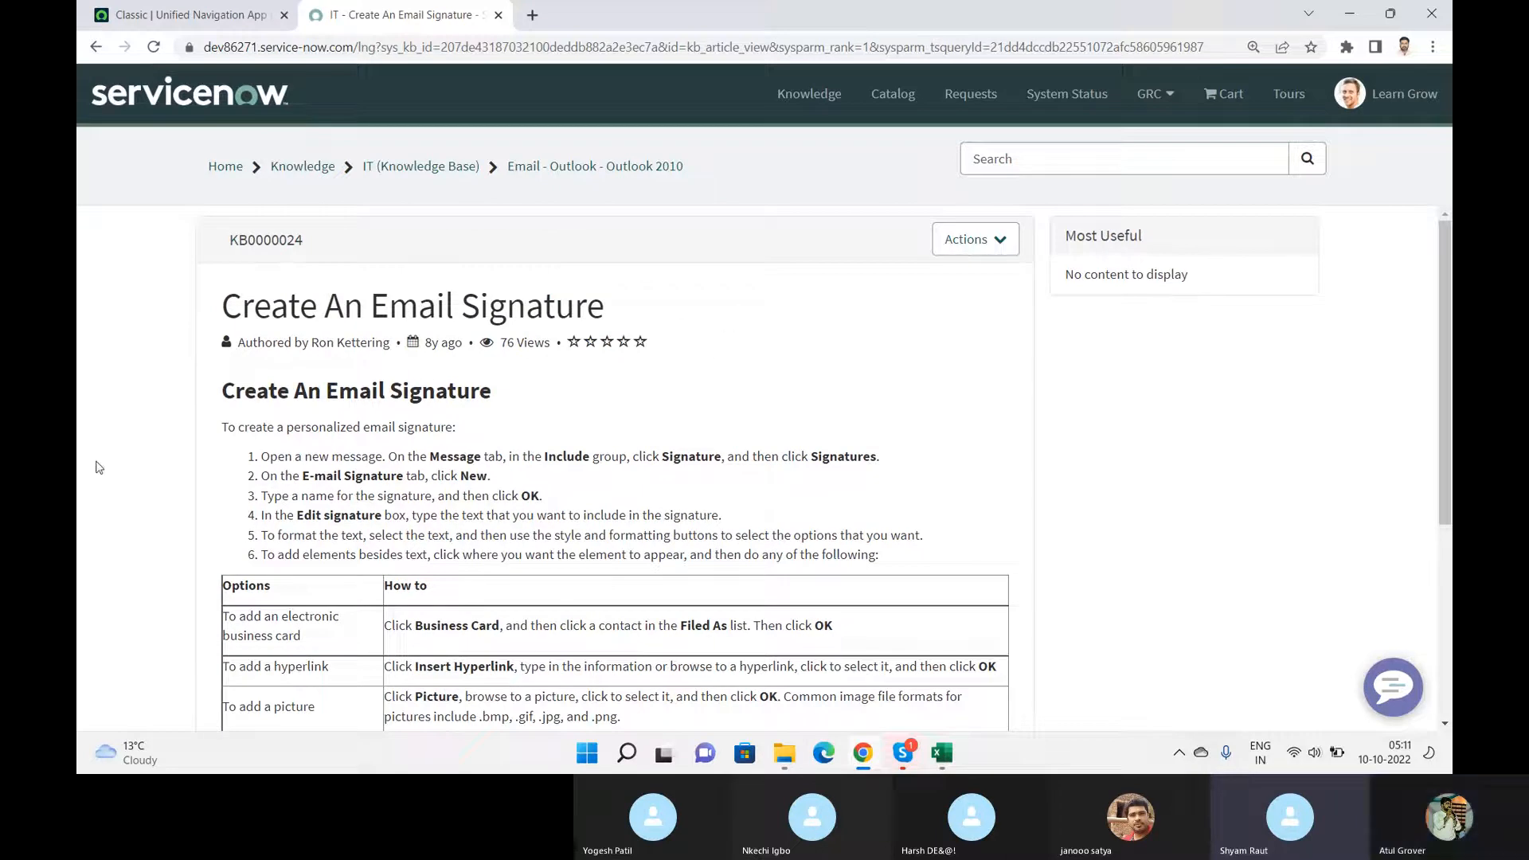
pyautogui.click(1008, 247)
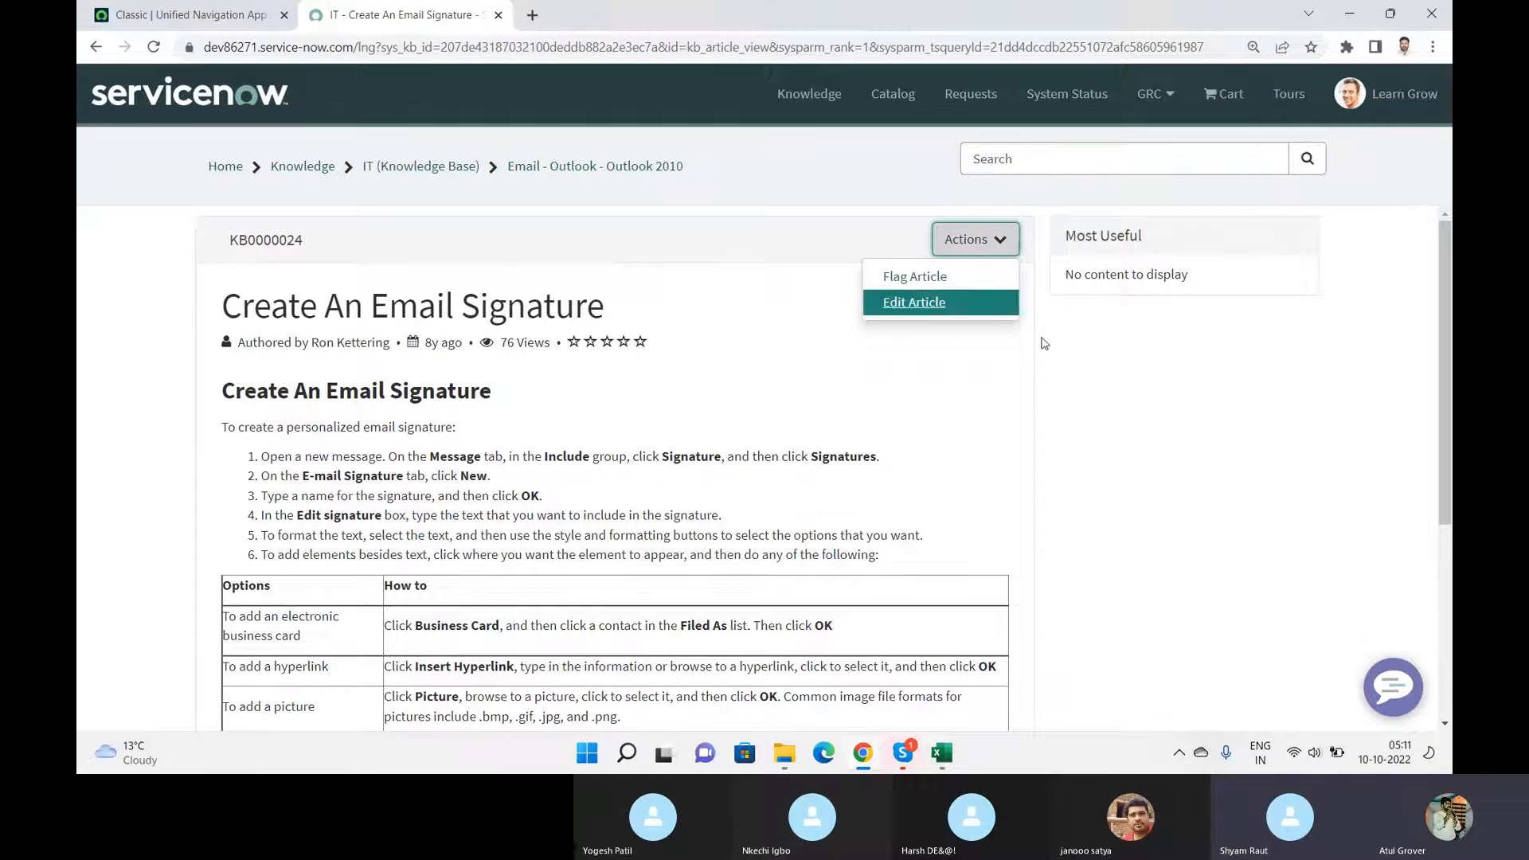
pyautogui.rightClick(1126, 410)
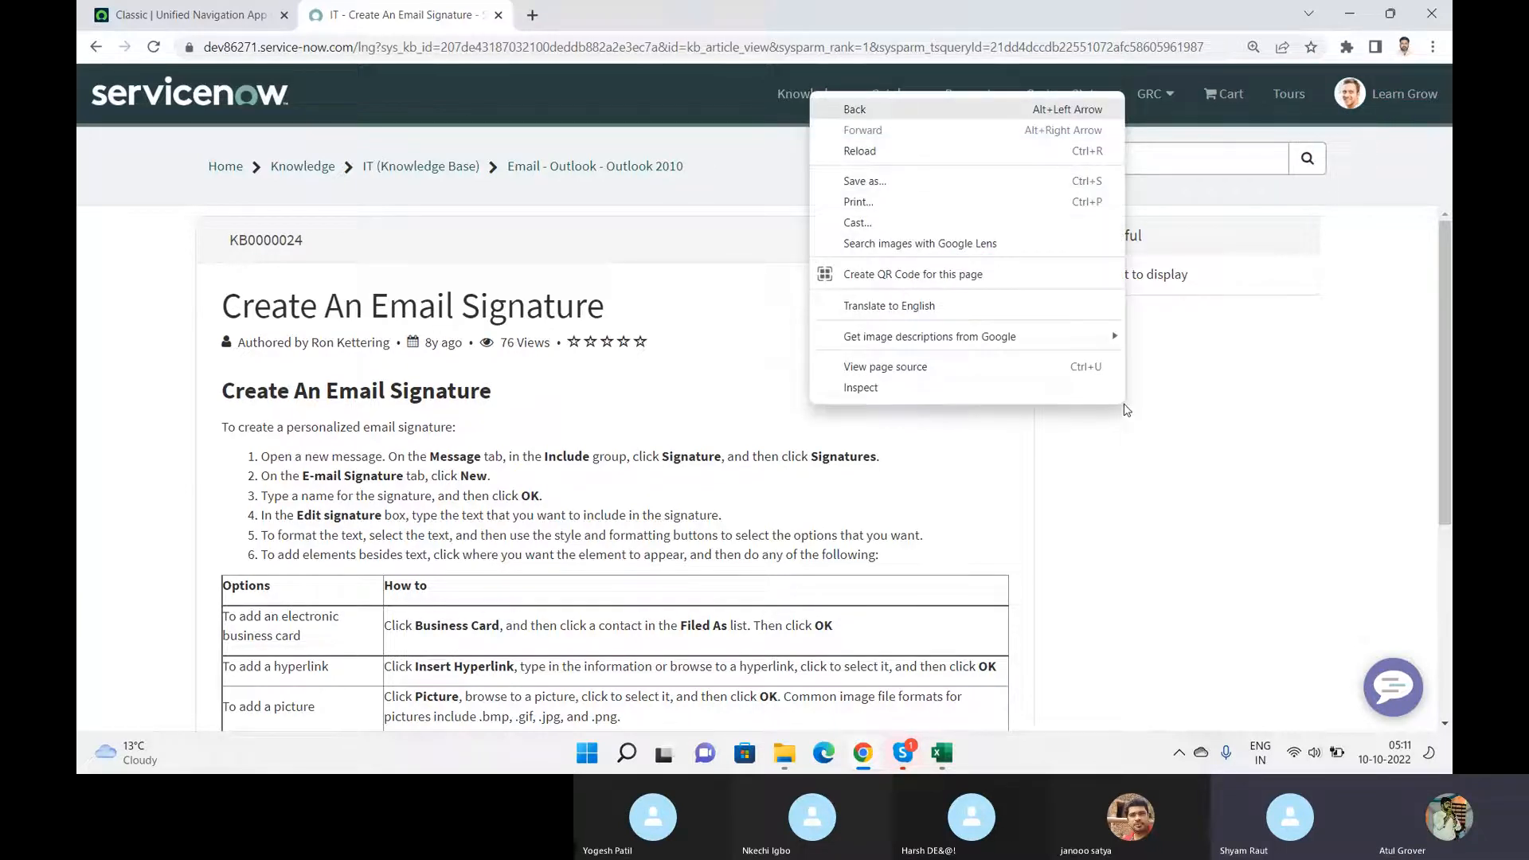
pyautogui.click(1147, 434)
# - Mark the email signature article as helpful and rate it five stars
pyautogui.scroll(-1, 1173, 460)
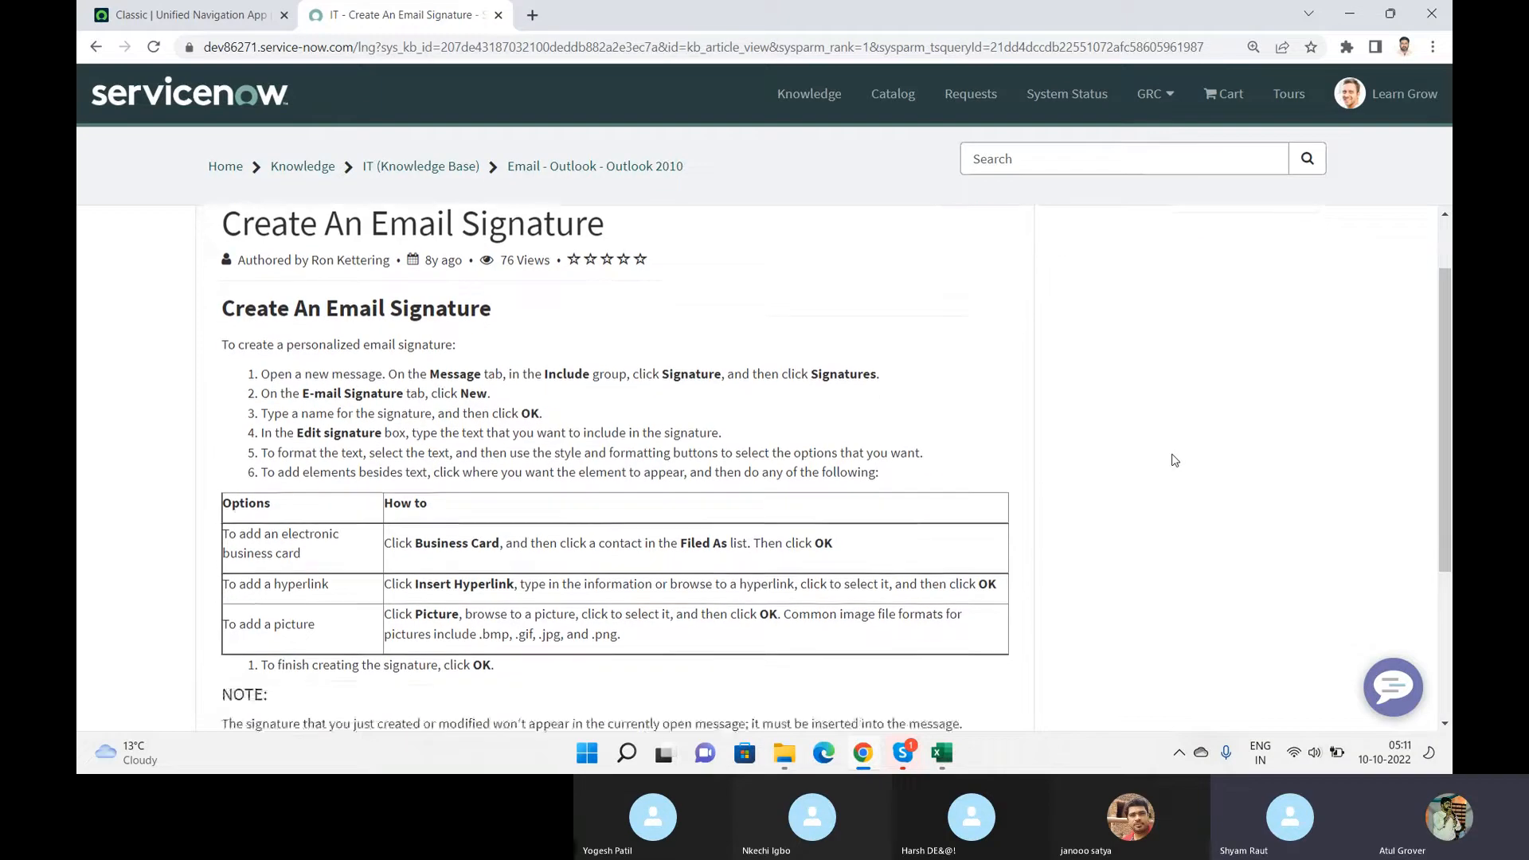
pyautogui.scroll(-3, 1172, 460)
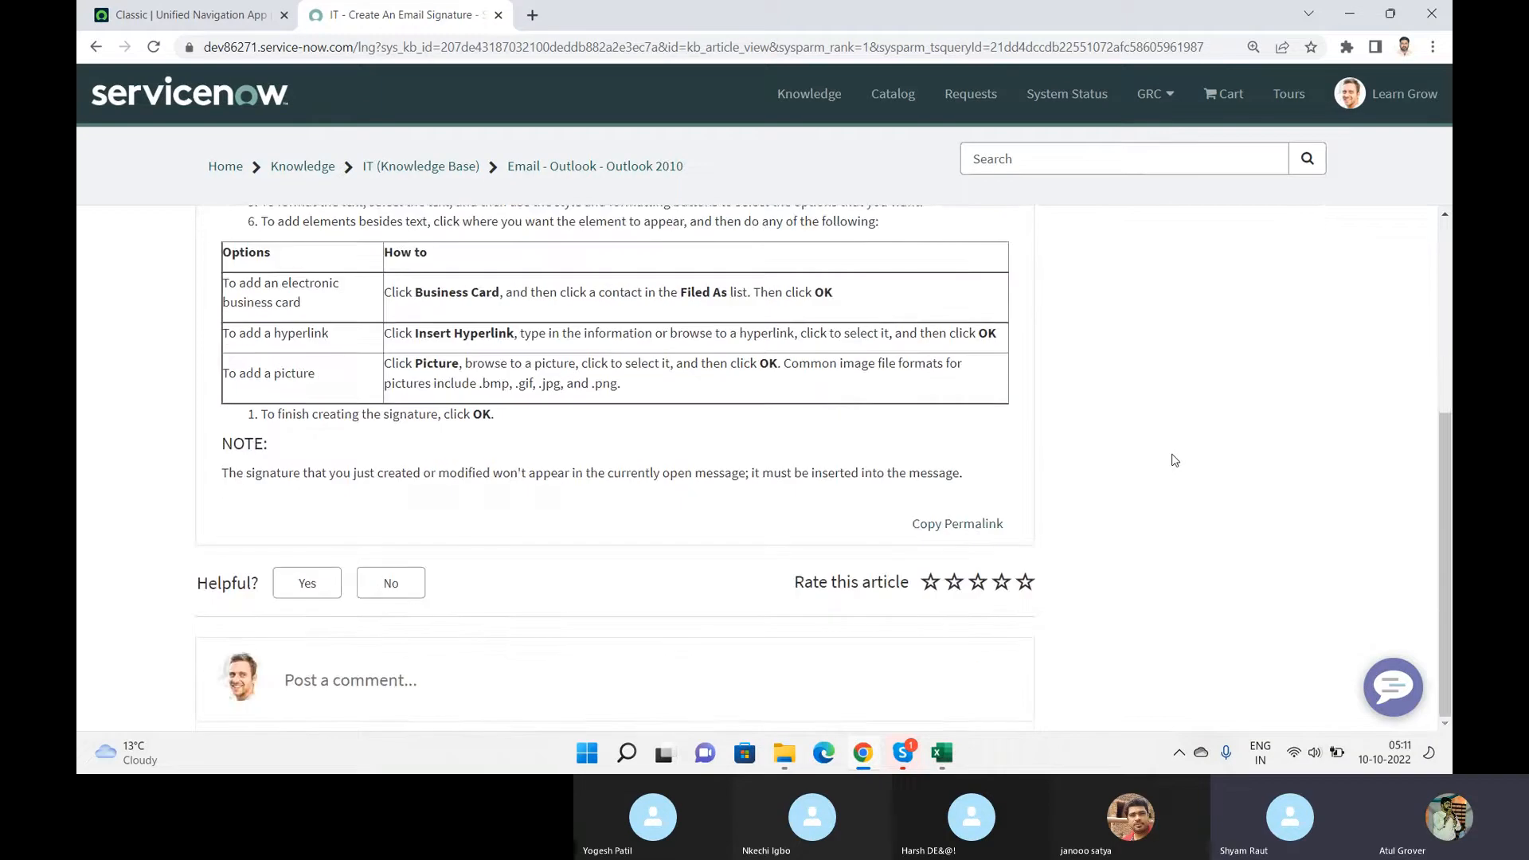
pyautogui.click(305, 599)
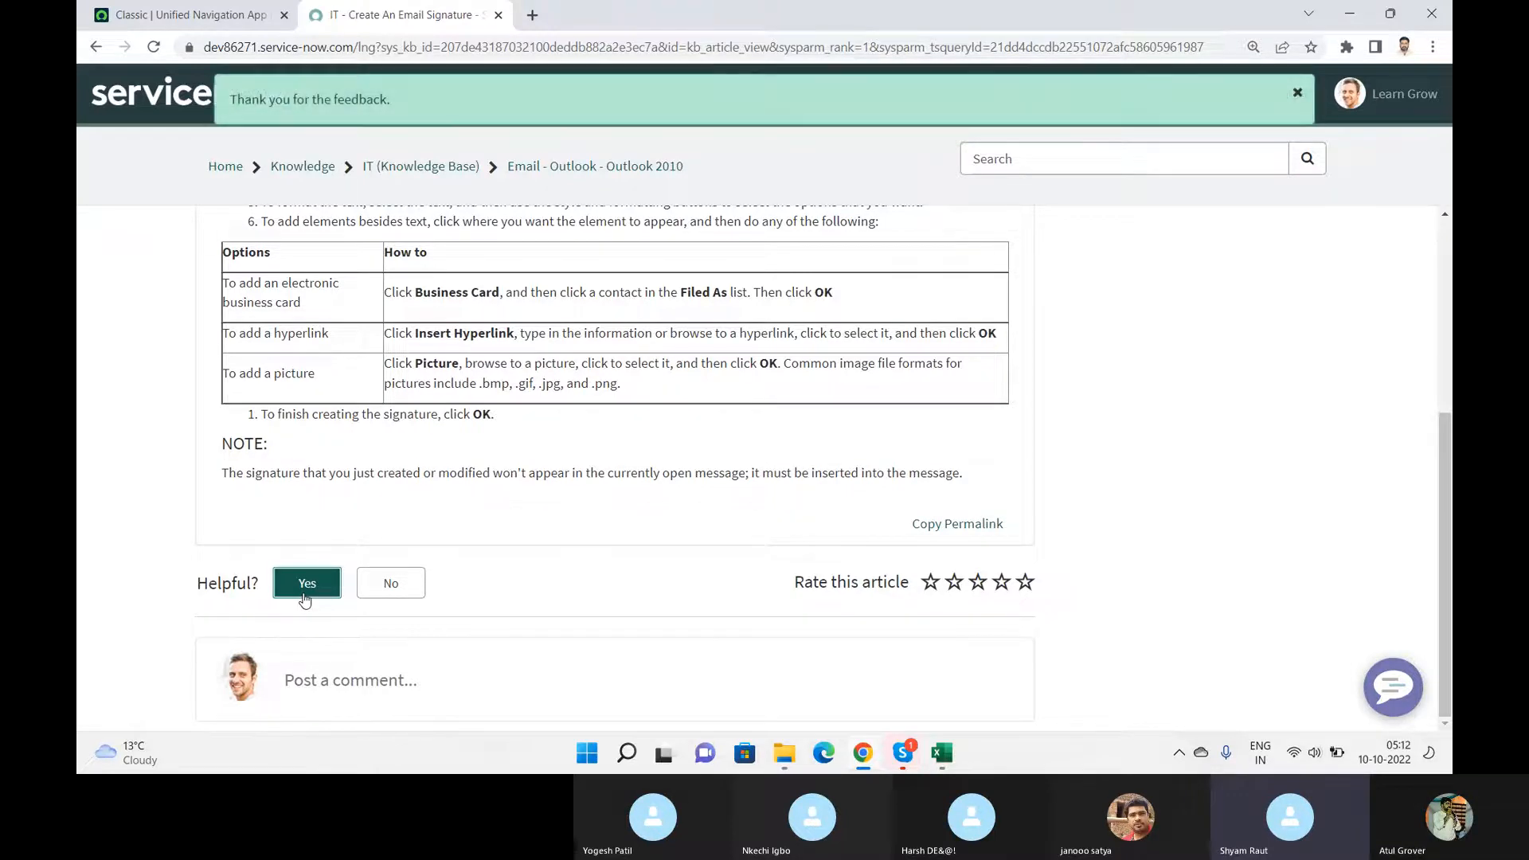
pyautogui.click(1026, 585)
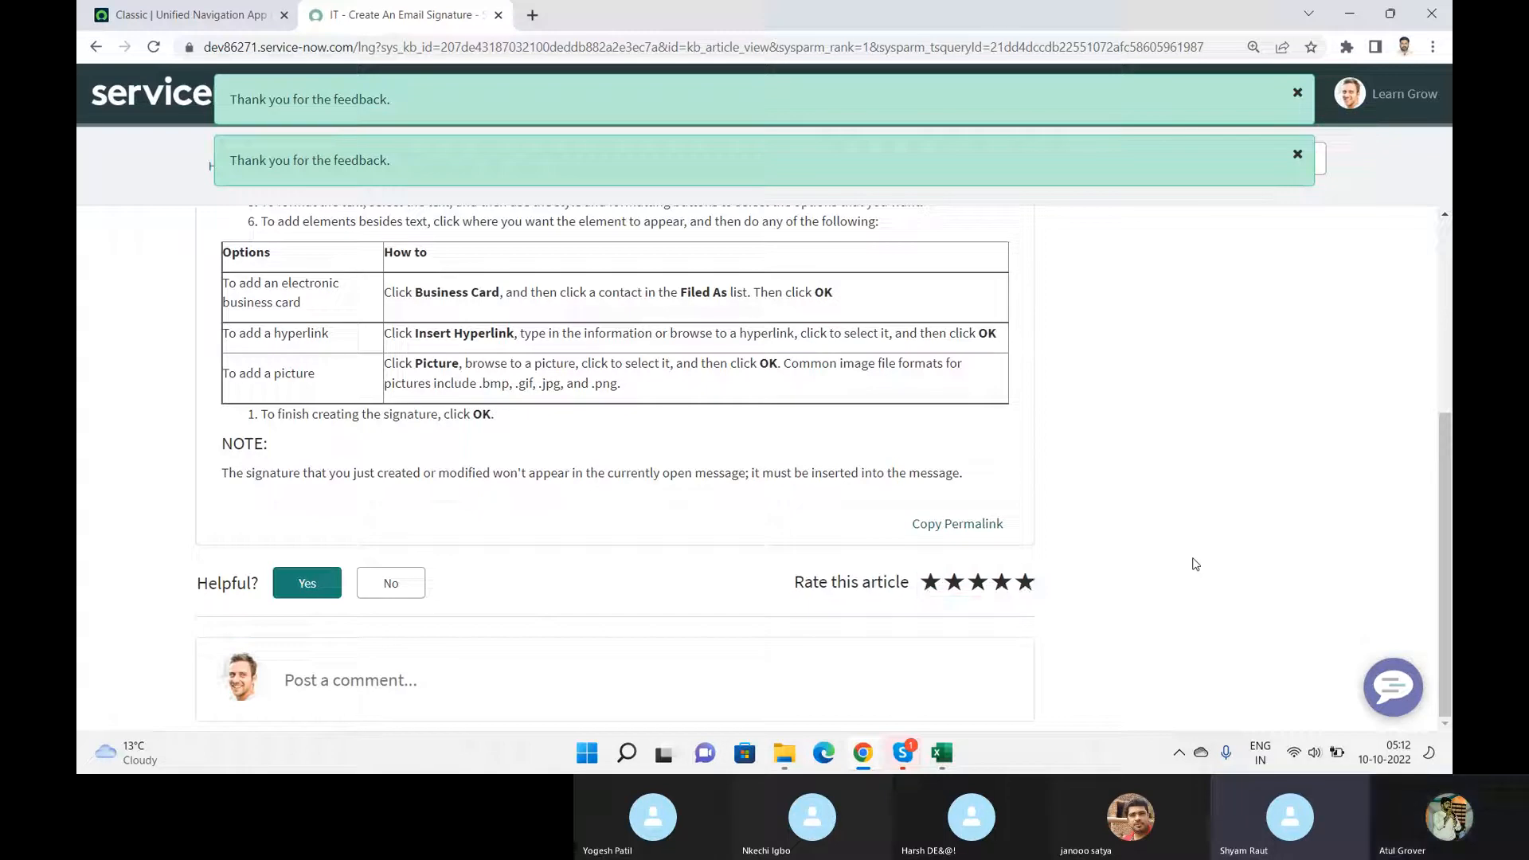
# - Post the comment "very good artcile." on the article and dismiss the feedback notifications
pyautogui.click(373, 692)
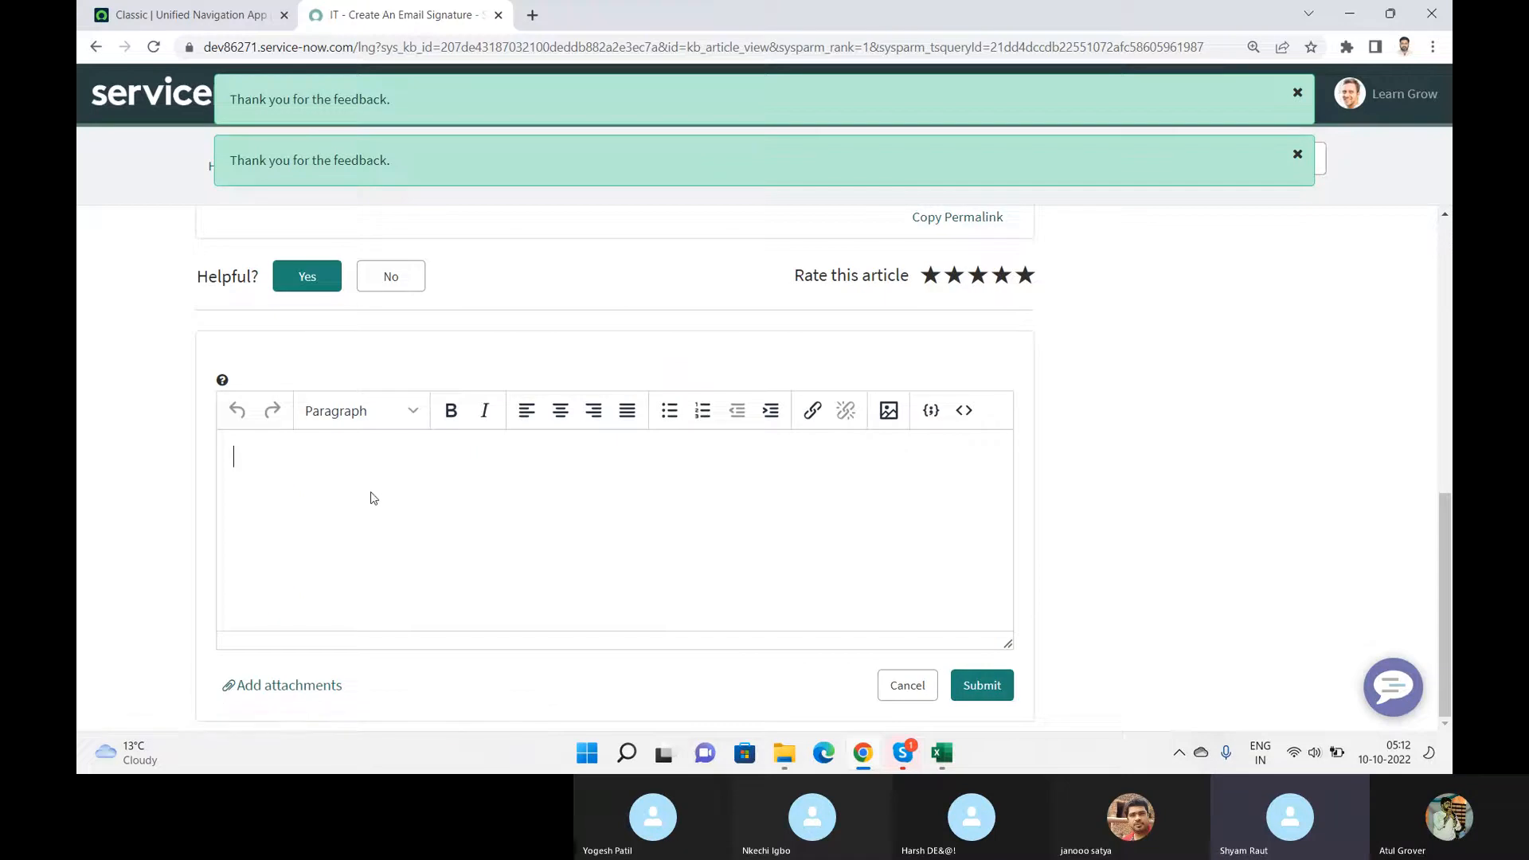
pyautogui.write('er')
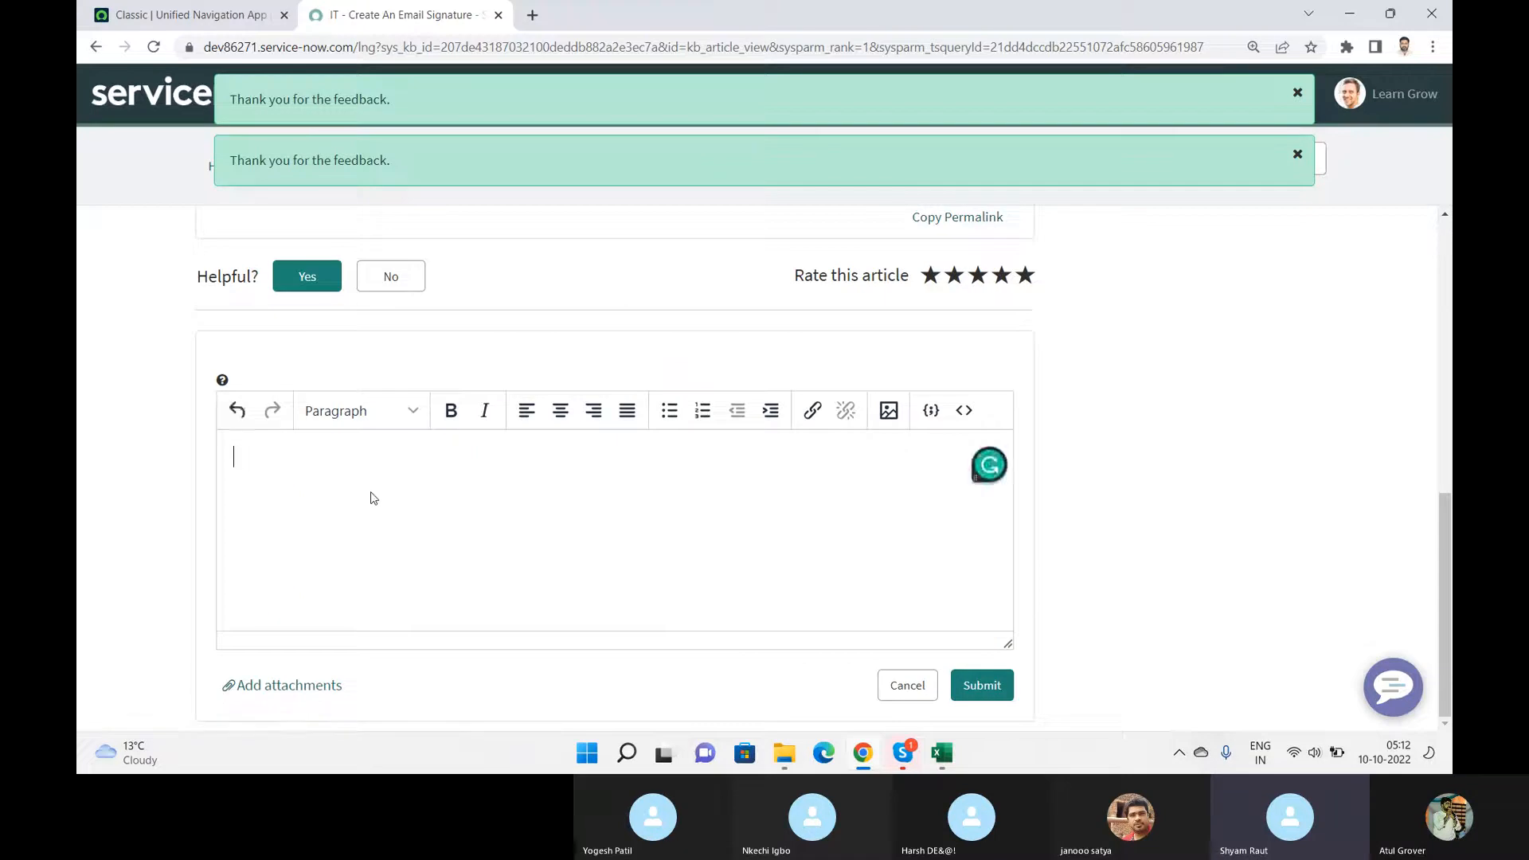
pyautogui.write('very good ar')
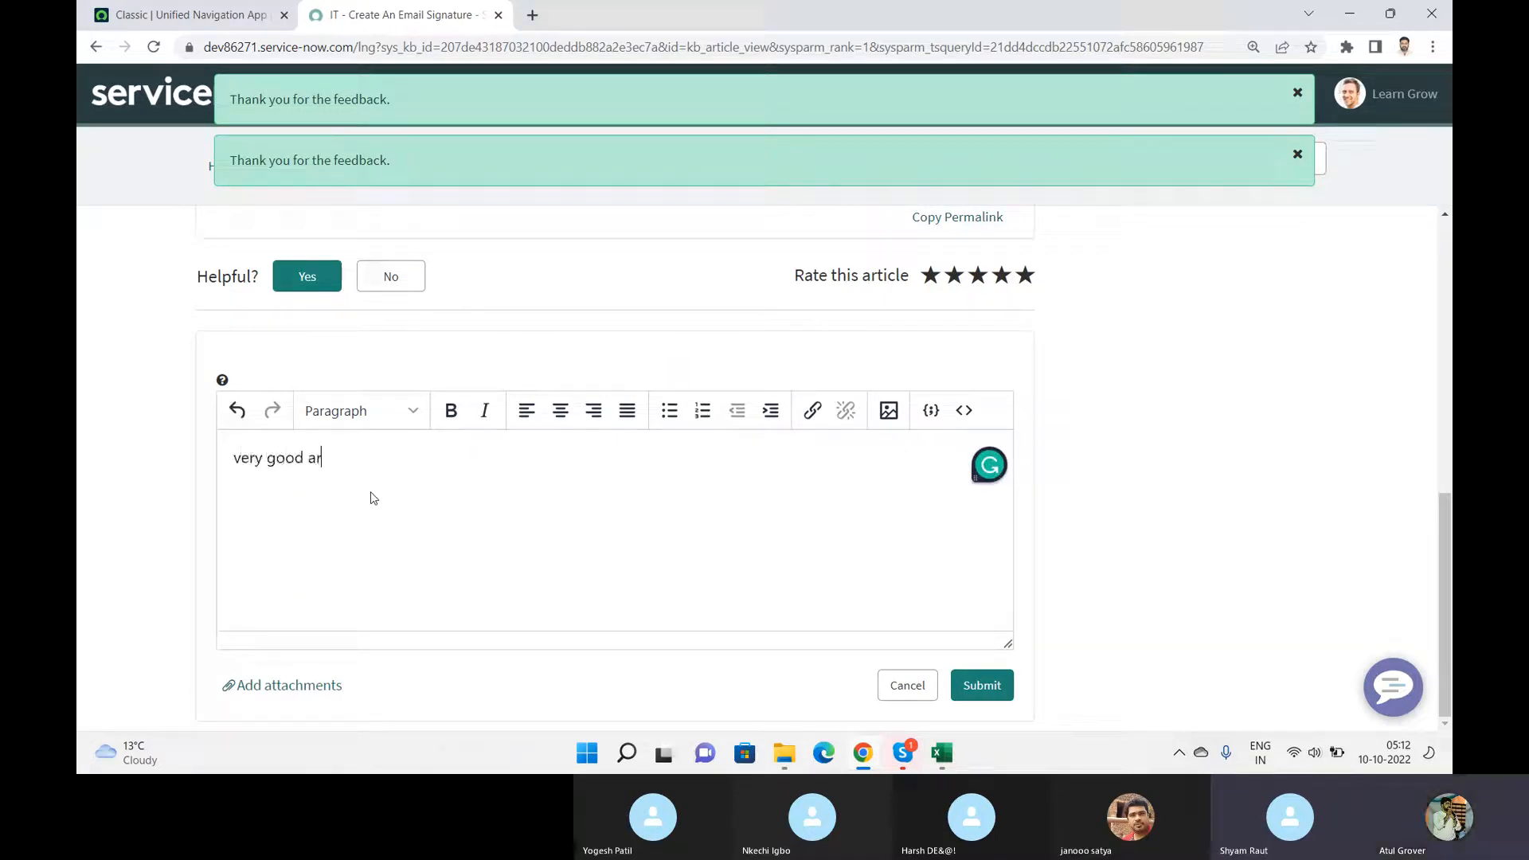
pyautogui.write('tcile.')
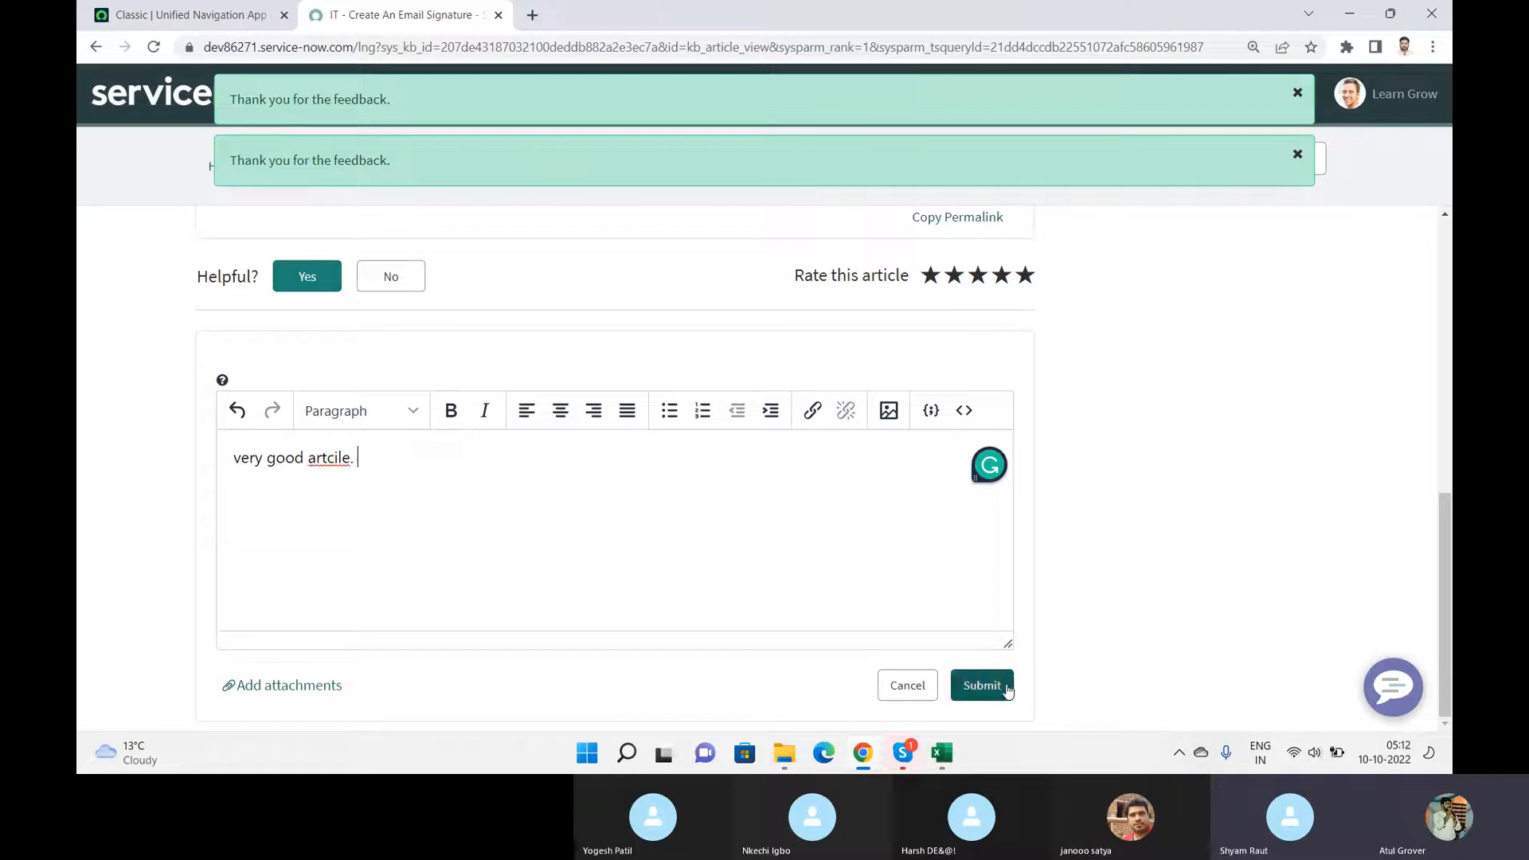
pyautogui.click(1006, 688)
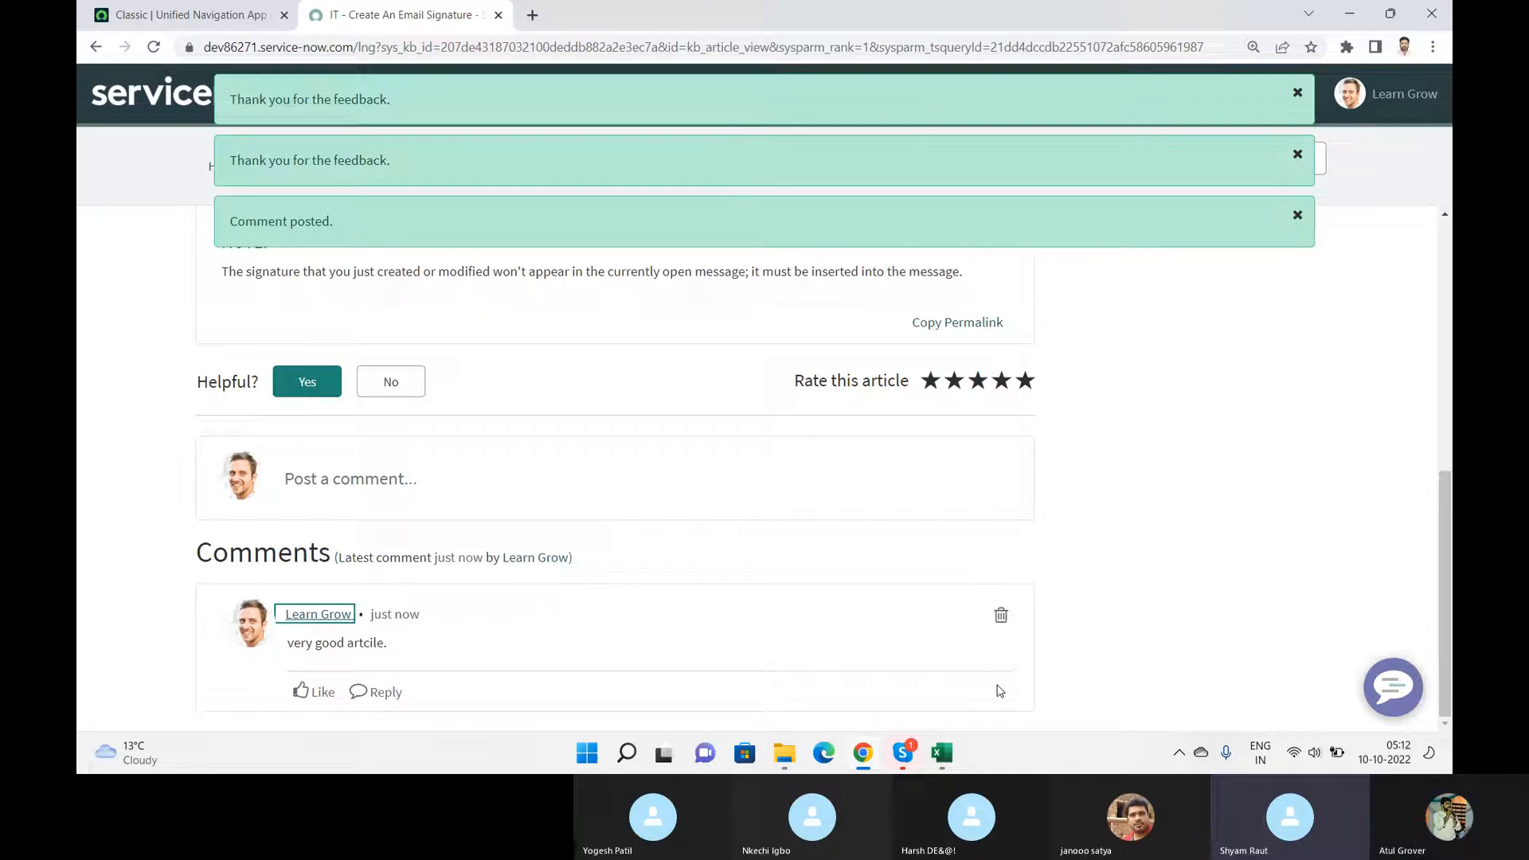
pyautogui.click(1297, 93)
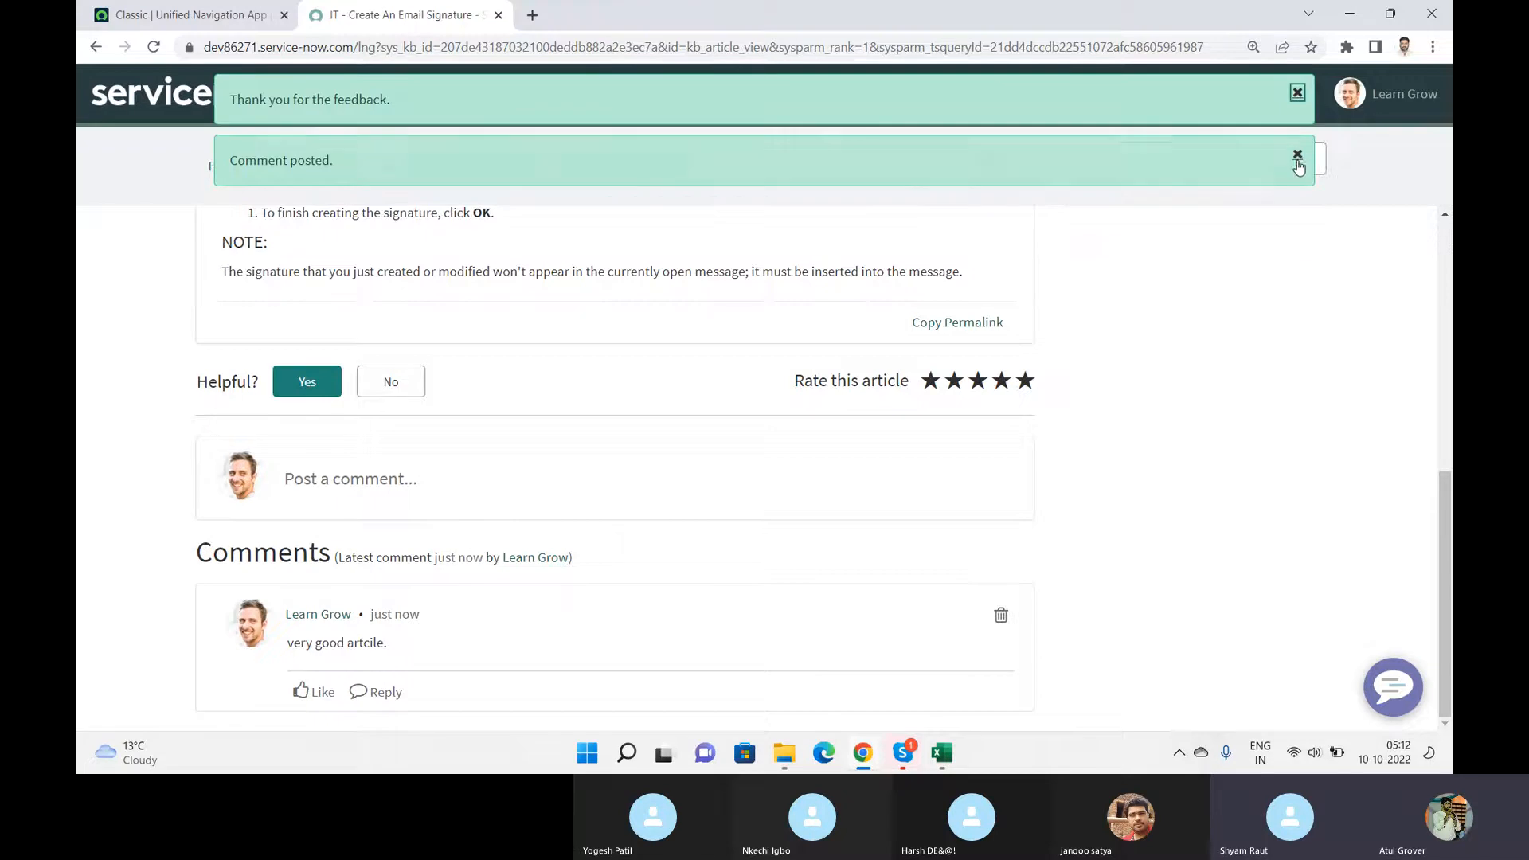
pyautogui.click(1297, 93)
# - Open the IT knowledge base that contains the email signature article
pyautogui.scroll(8, 1399, 273)
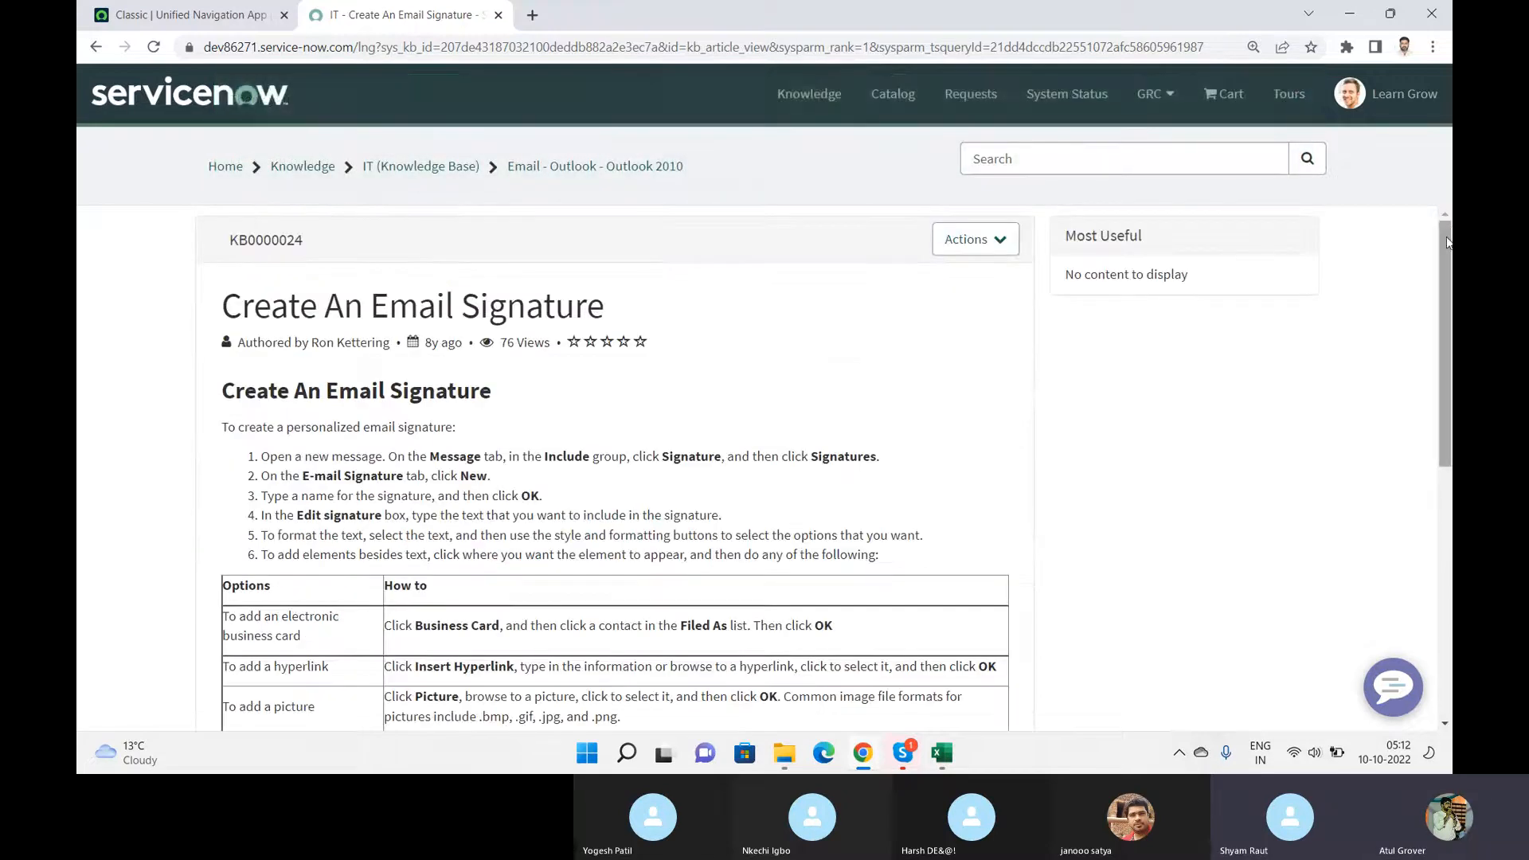
pyautogui.moveTo(1447, 239); pyautogui.dragTo(1449, 200)
pyautogui.click(438, 167)
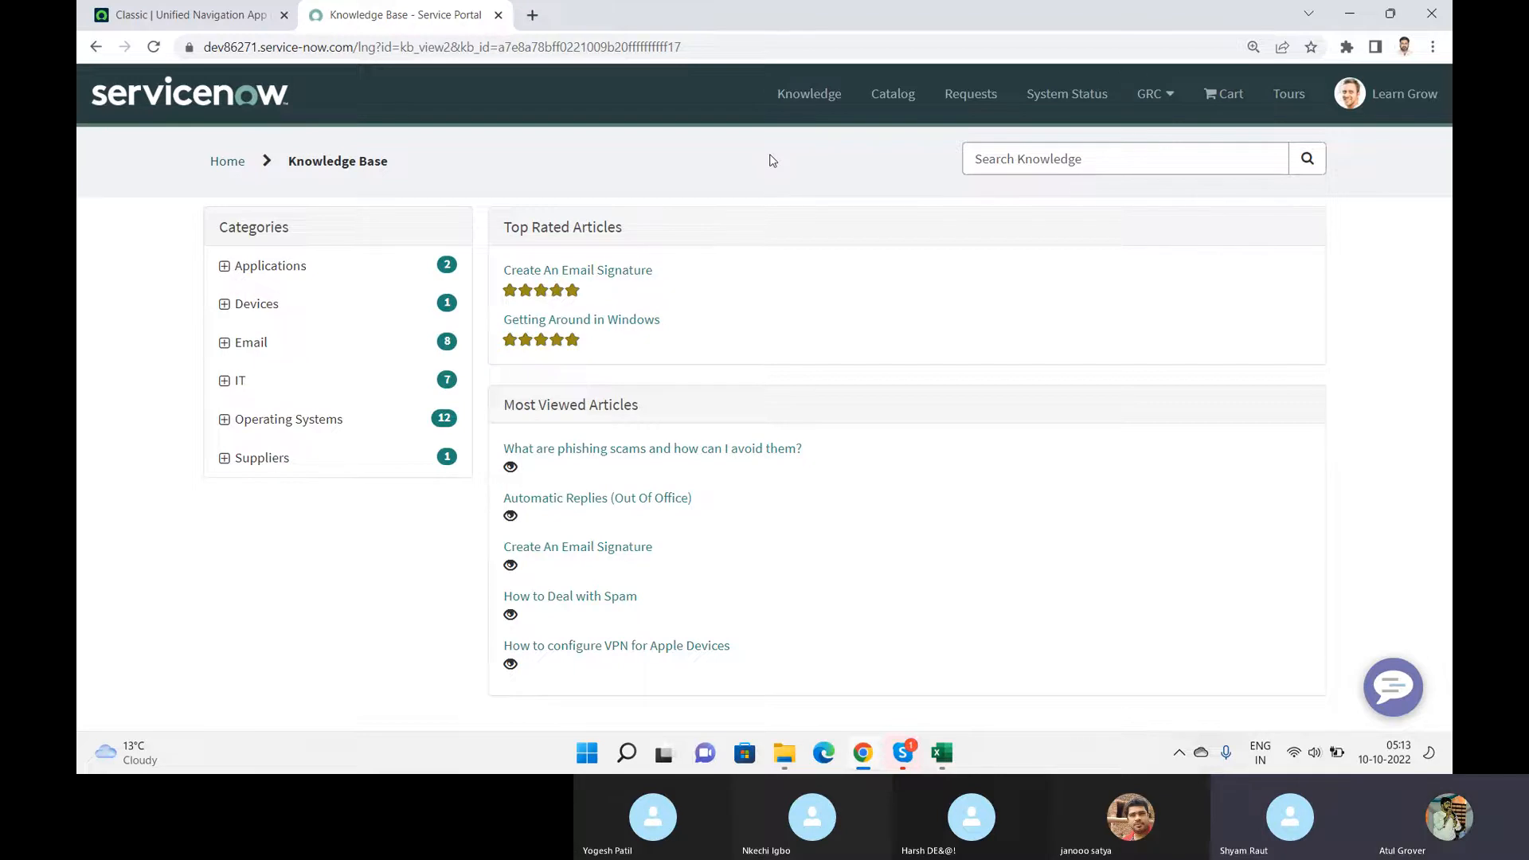
# - Switch to the Skype call, ring all members who are not on it, and return to the browser
pyautogui.hotkey('alt', 'Tab')
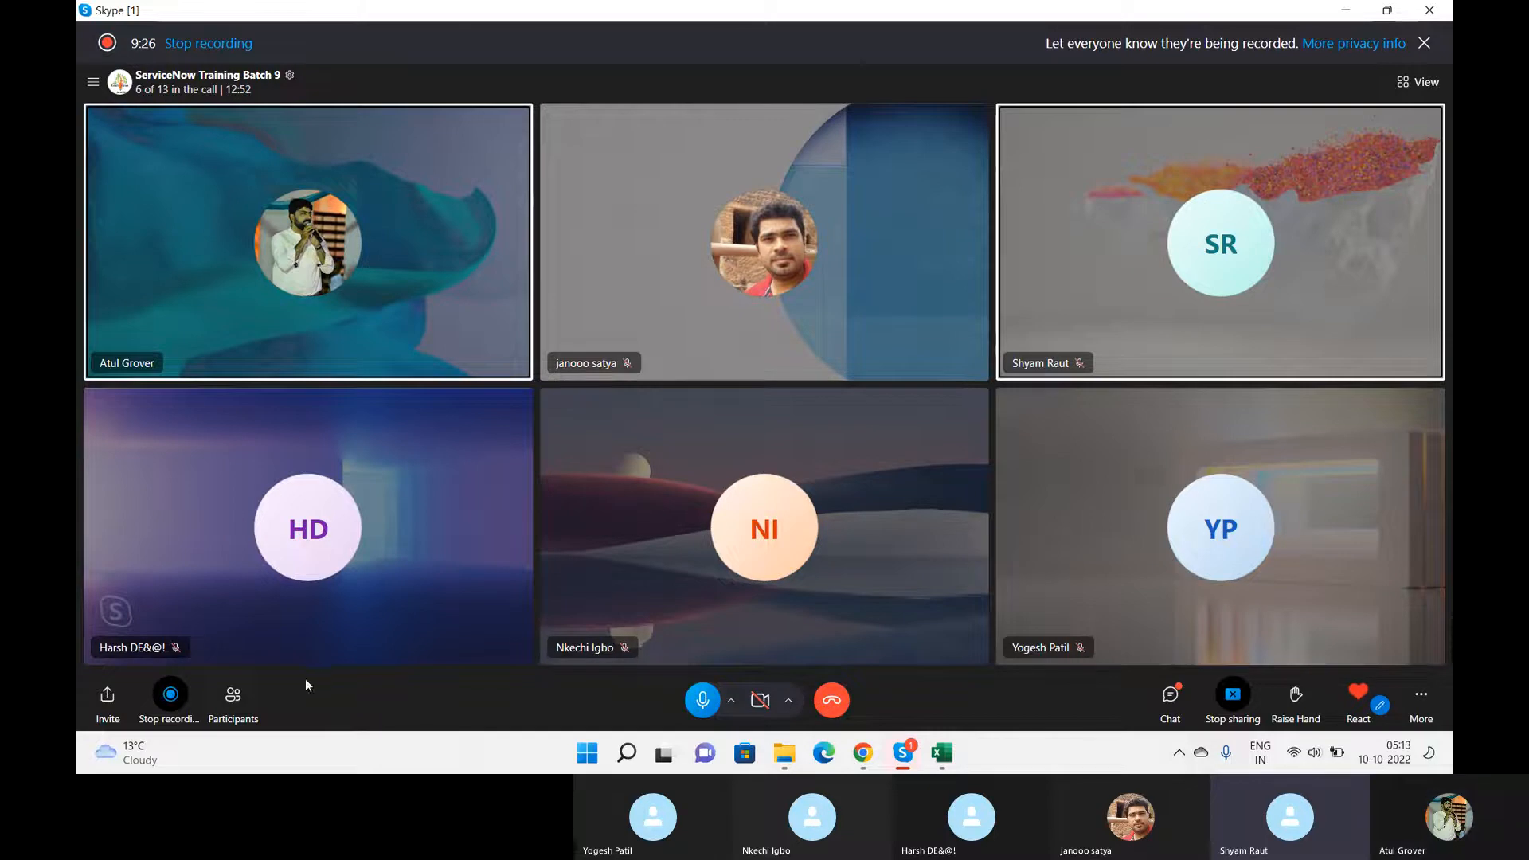
pyautogui.click(231, 703)
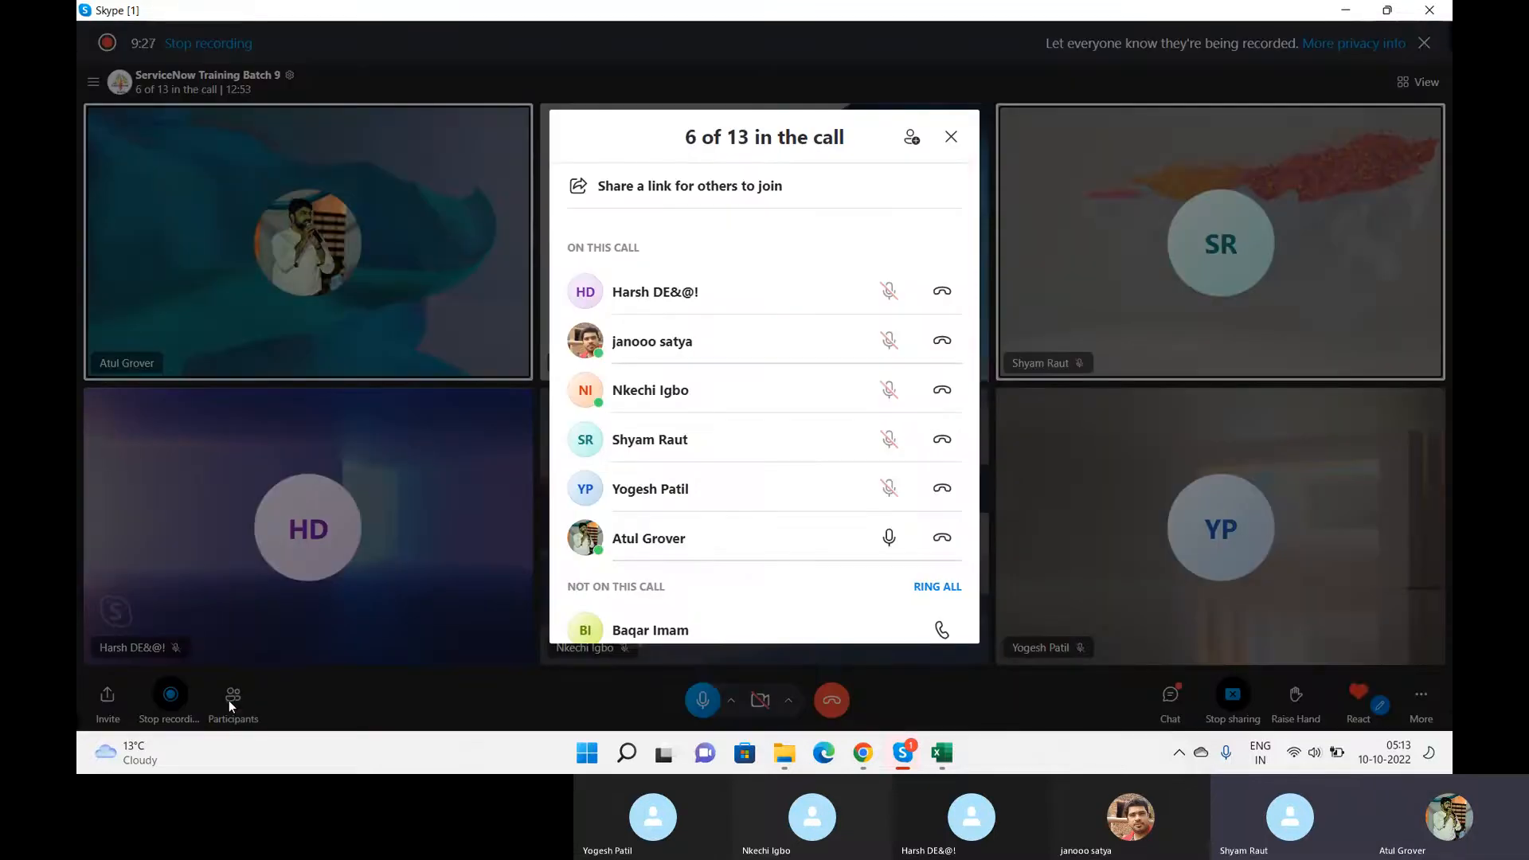
pyautogui.click(937, 586)
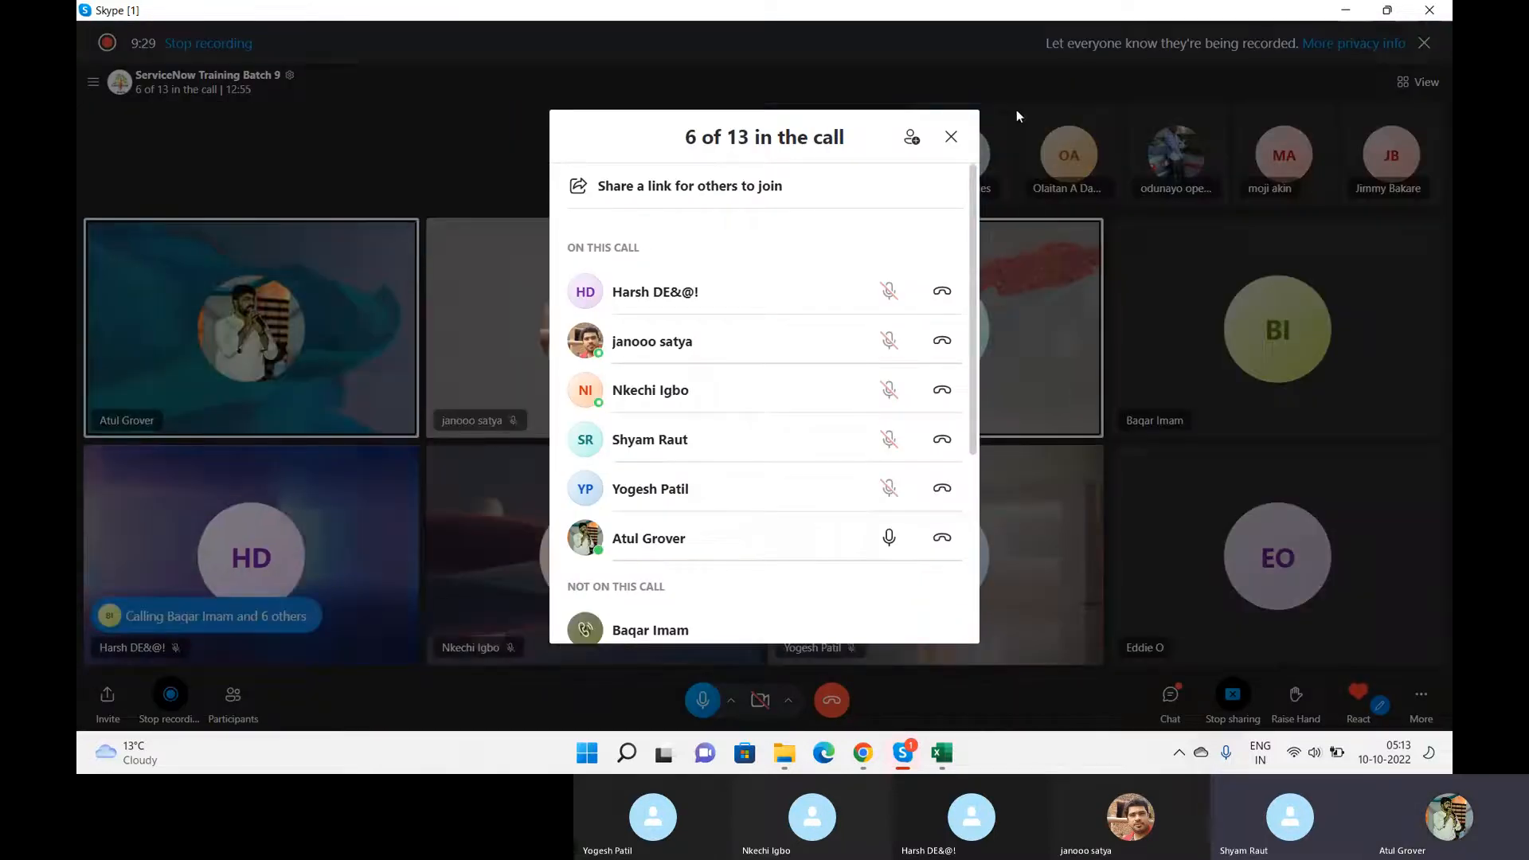
pyautogui.click(956, 129)
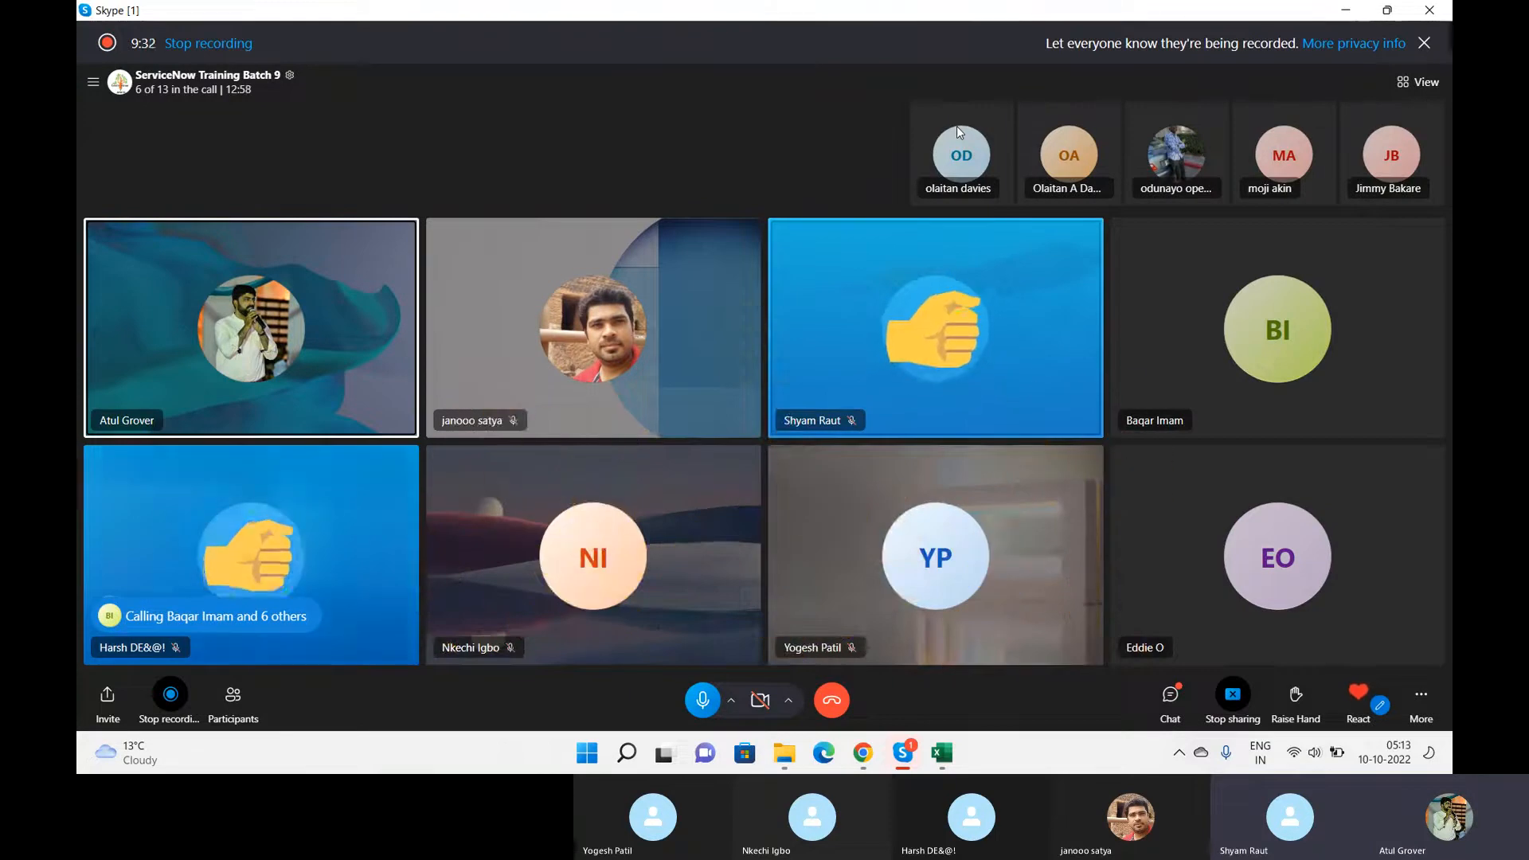
pyautogui.hotkey('alt', 'Tab')
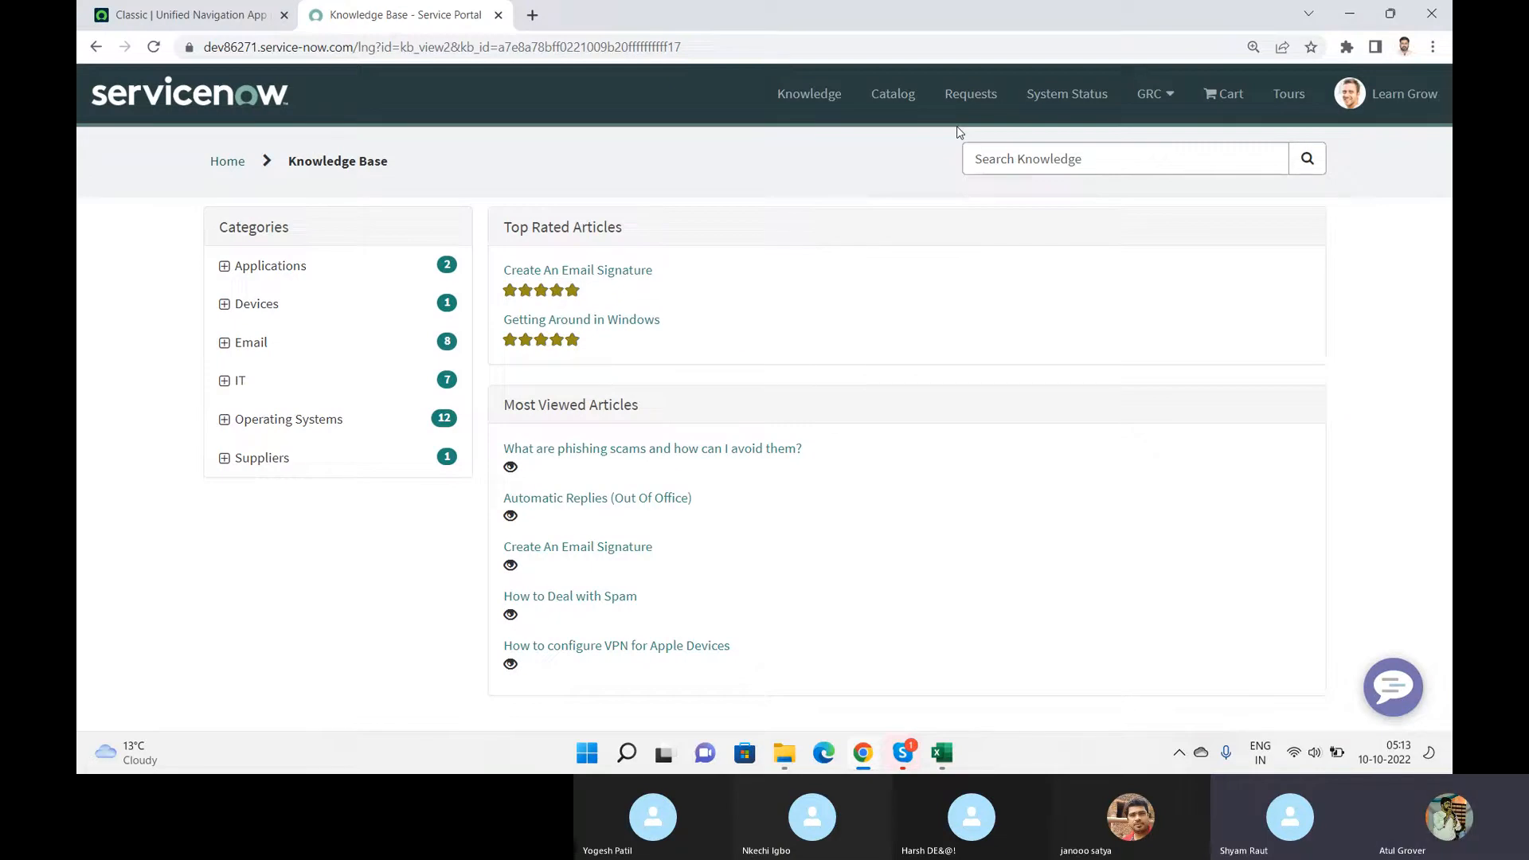
# - Filter the ServiceNow application navigator for "knowledge" and open the form for a new knowledge article
pyautogui.click(163, 17)
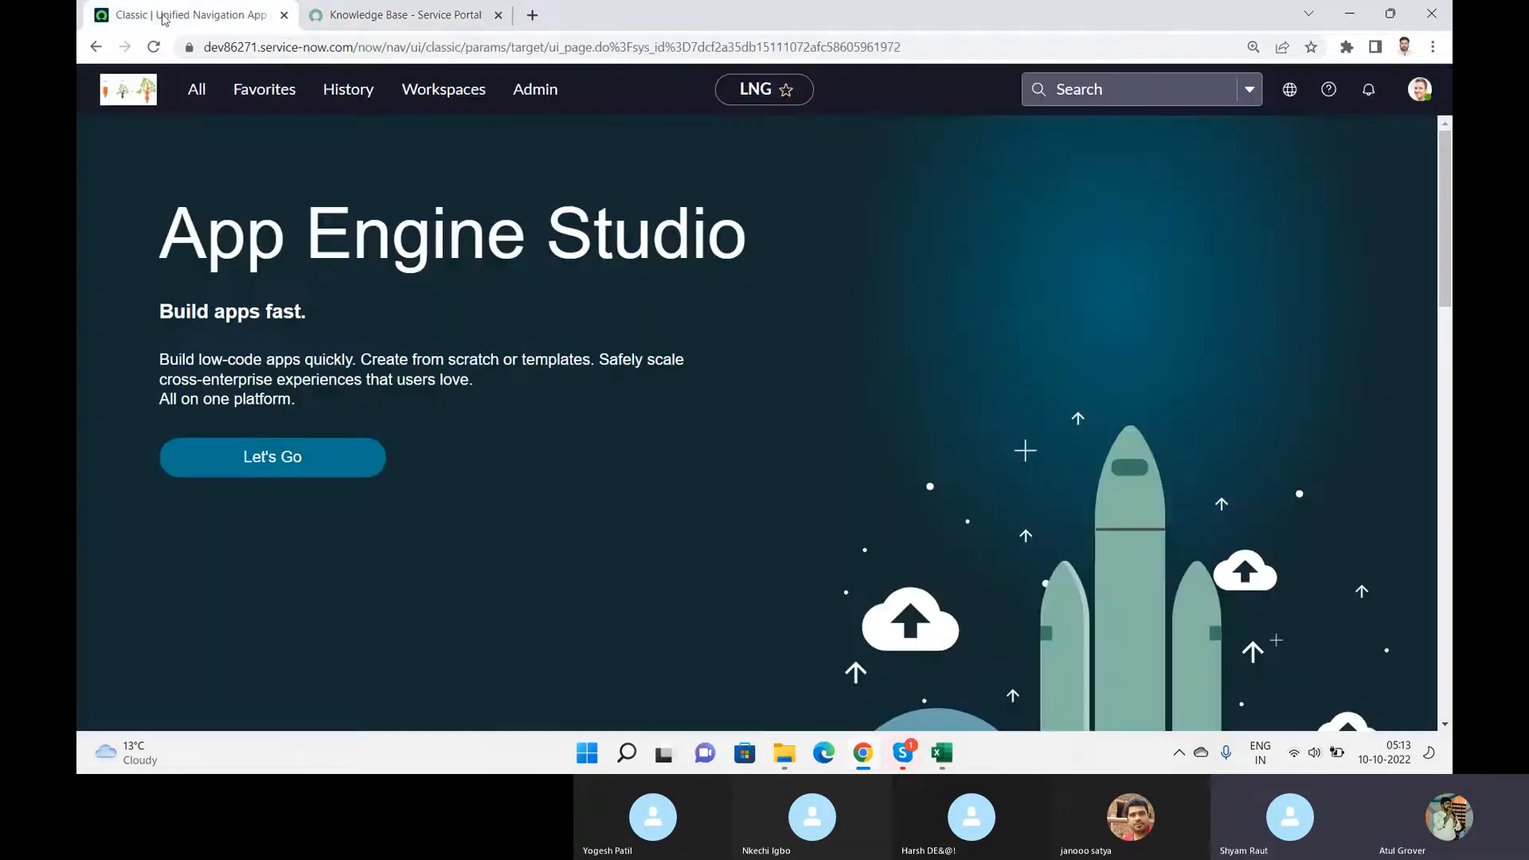
pyautogui.click(196, 89)
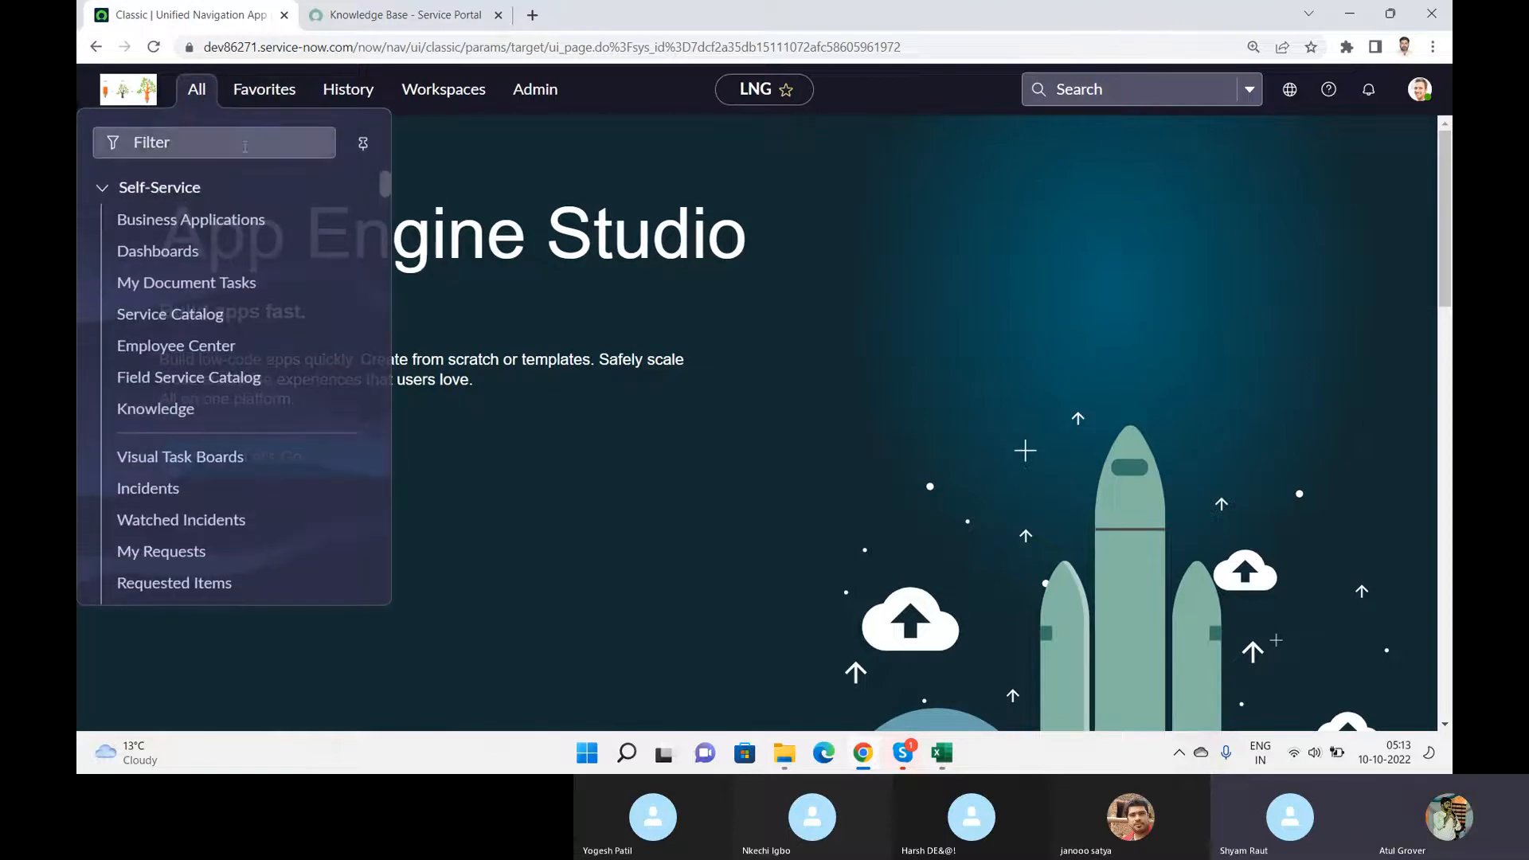
pyautogui.write('knowl')
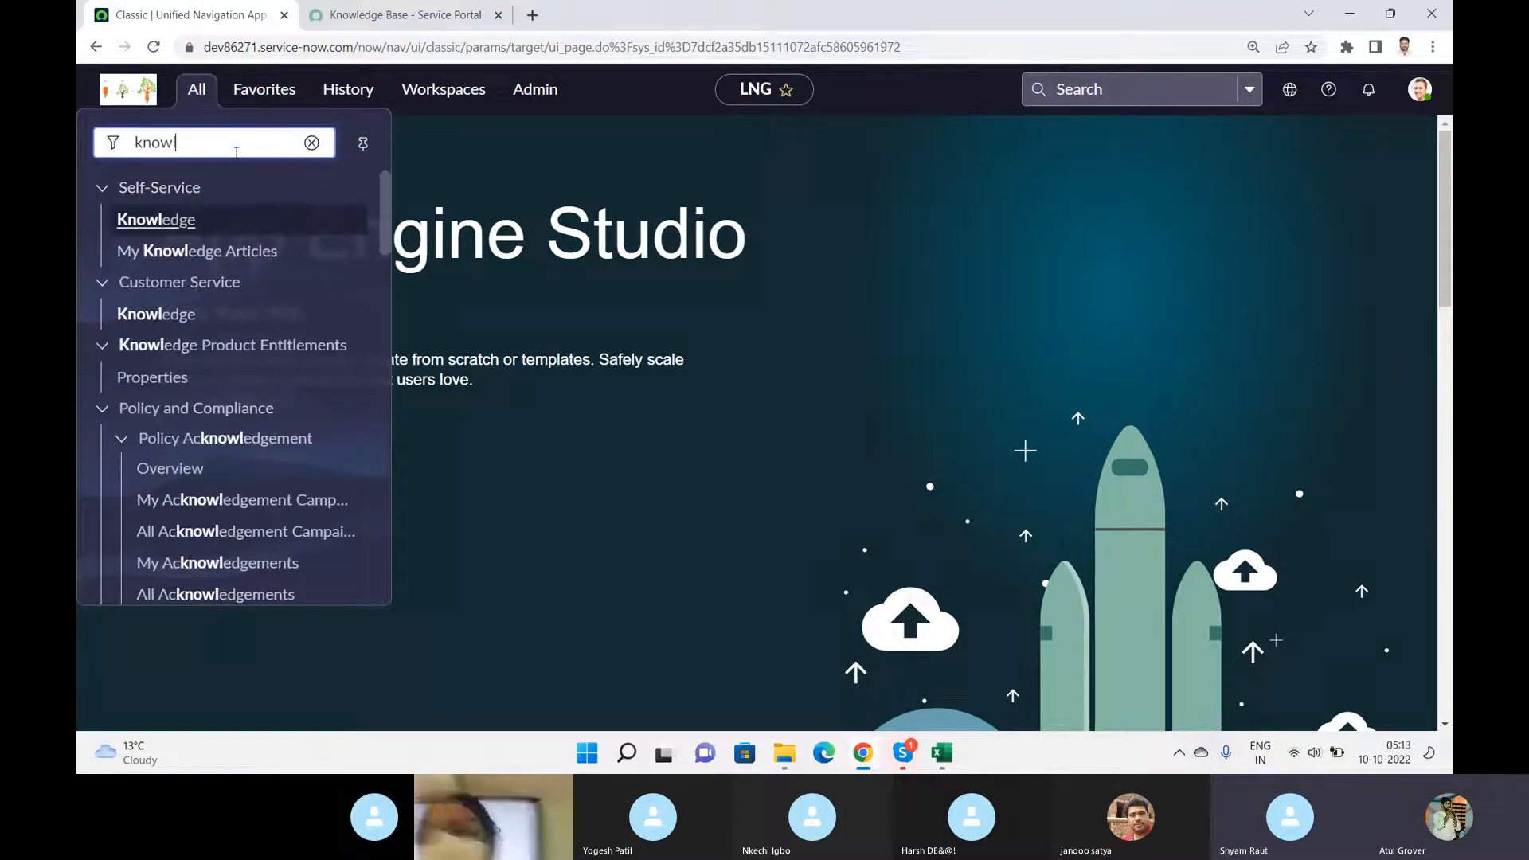
pyautogui.write('edge A')
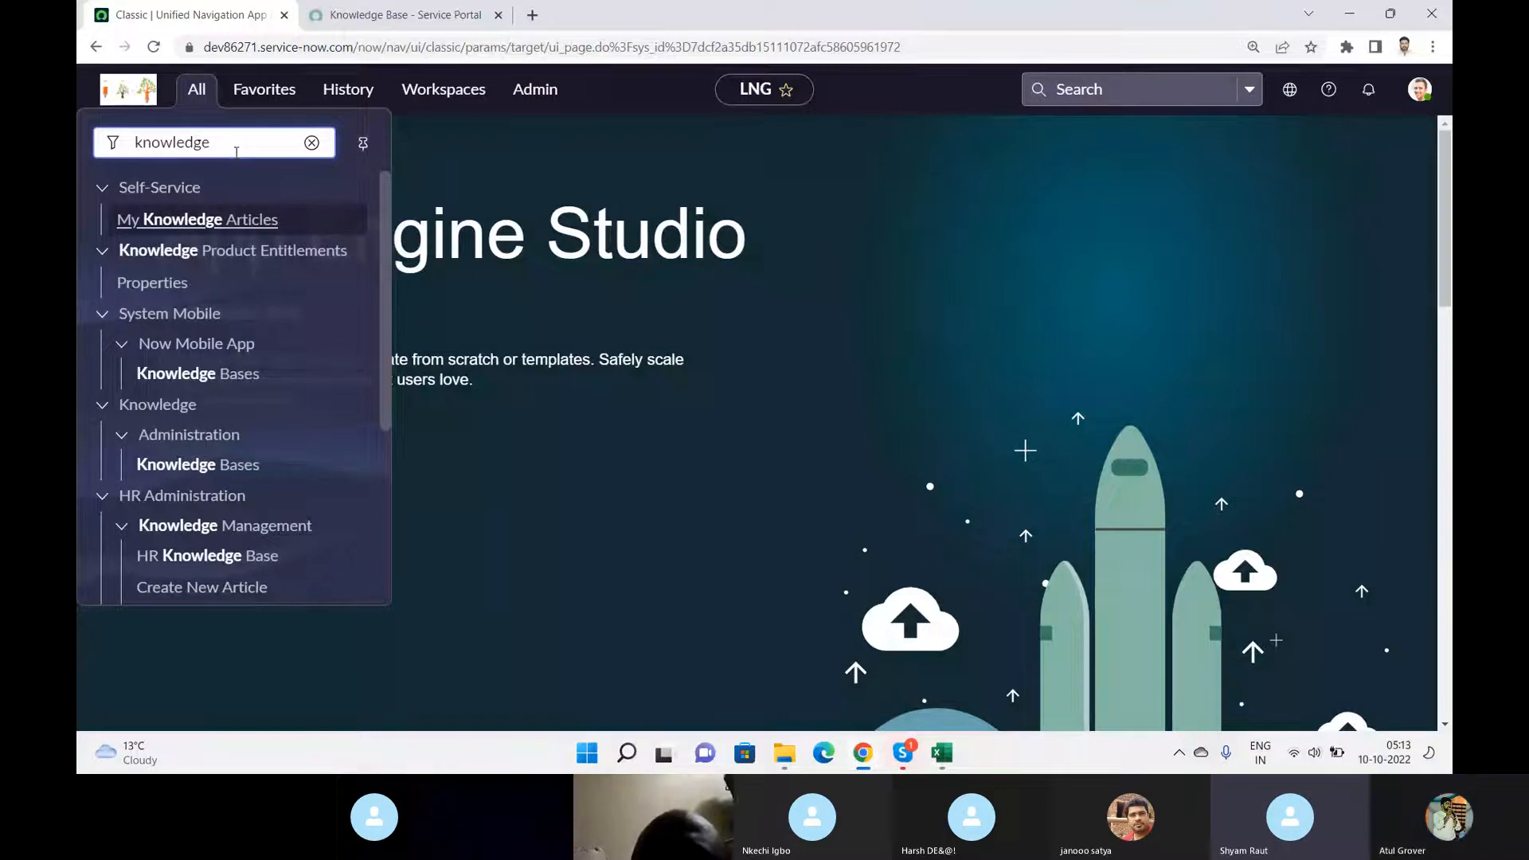
pyautogui.press('BackSpace')
pyautogui.press('BackSpace')
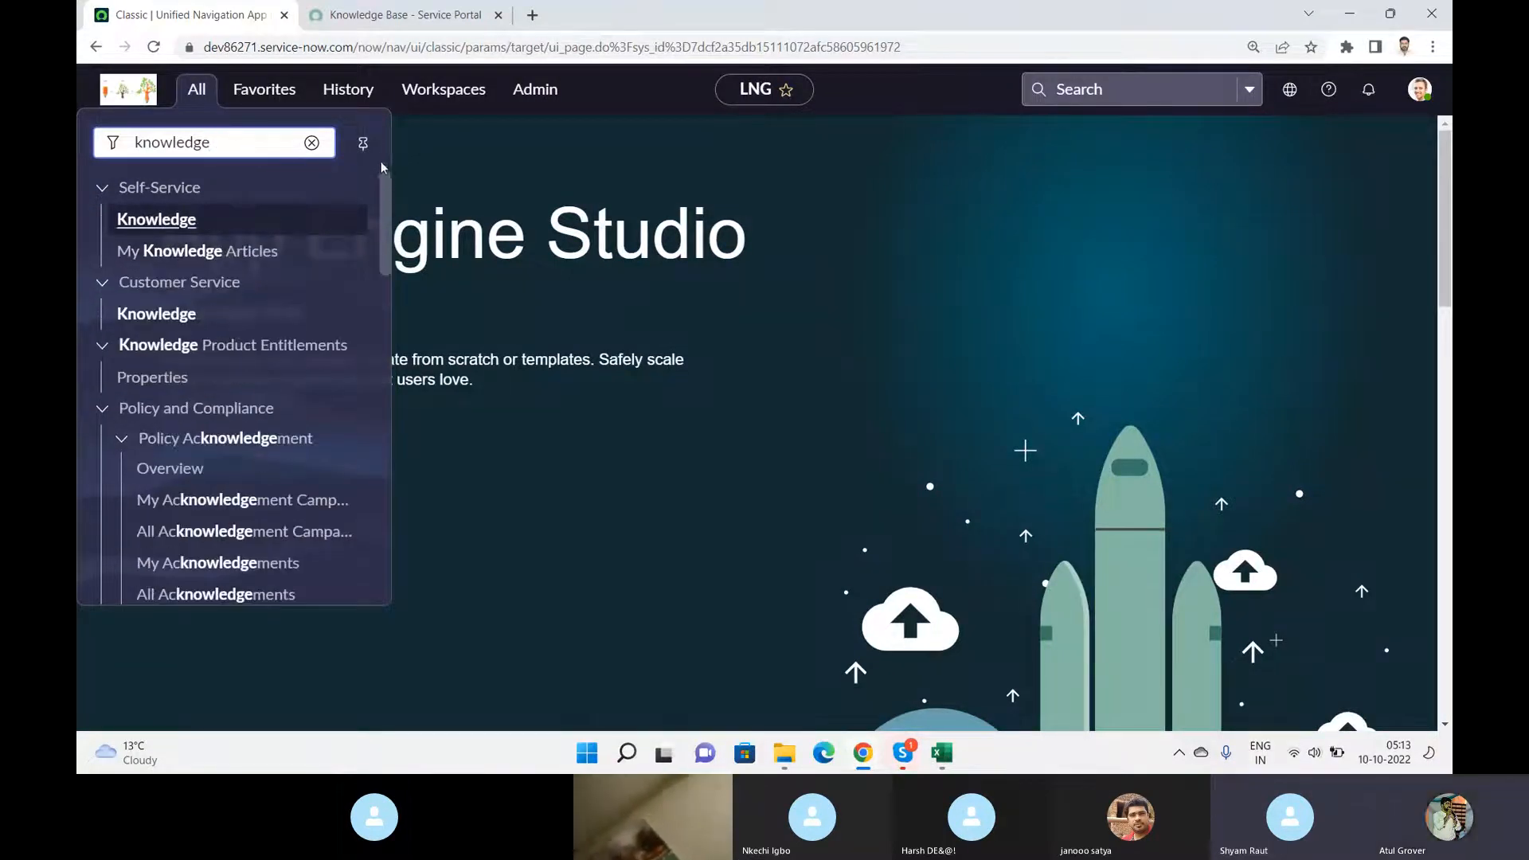
pyautogui.click(386, 189)
pyautogui.moveTo(386, 191); pyautogui.dragTo(394, 347)
pyautogui.click(213, 317)
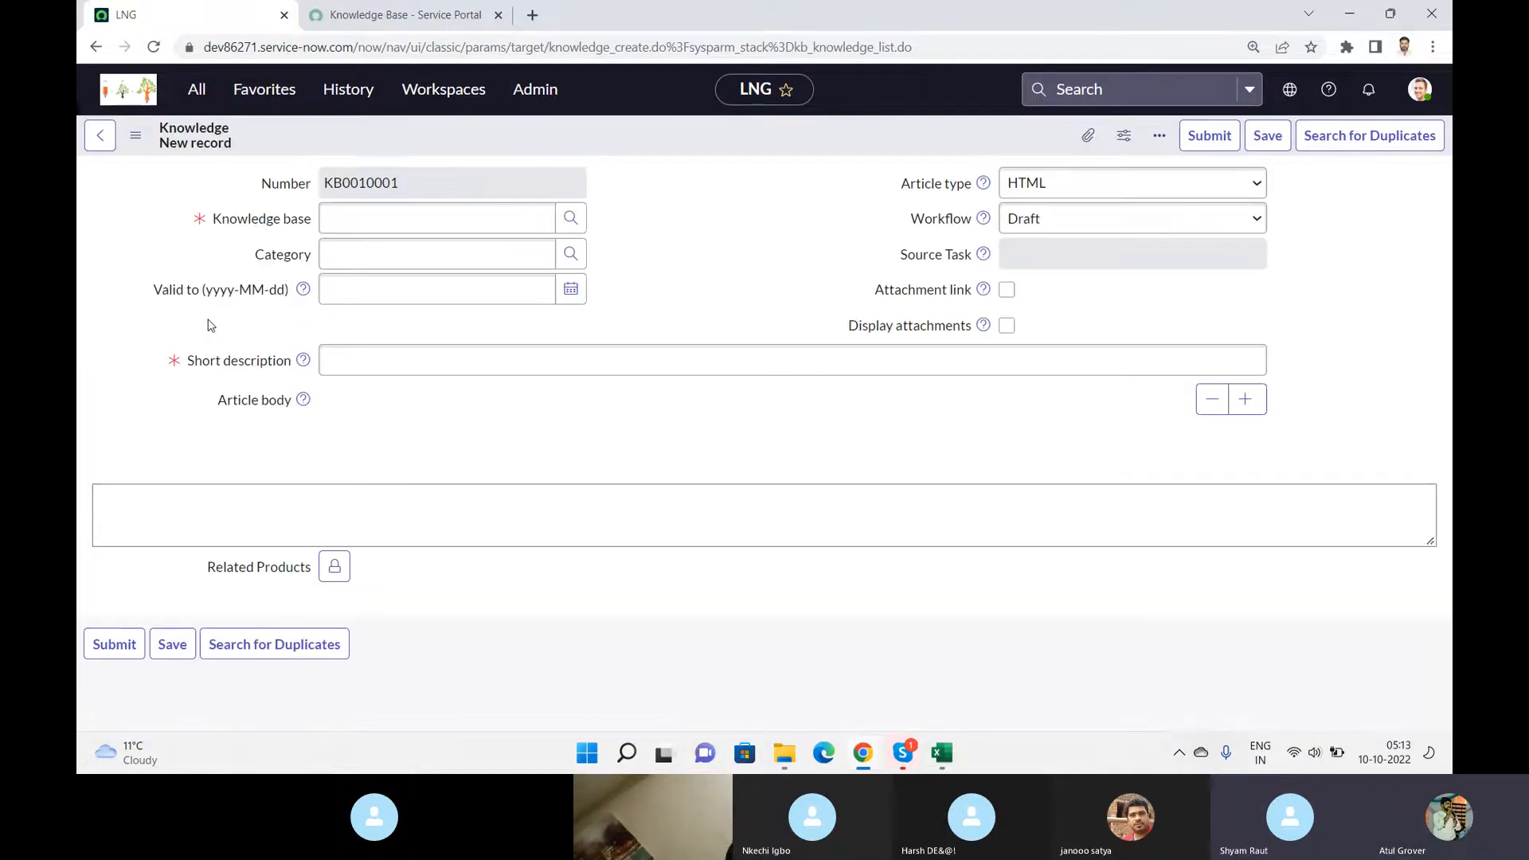
# - Switch to the Skype call, mute the two unmuted attendees, and return to the new article form
pyautogui.hotkey('alt', 'Tab')
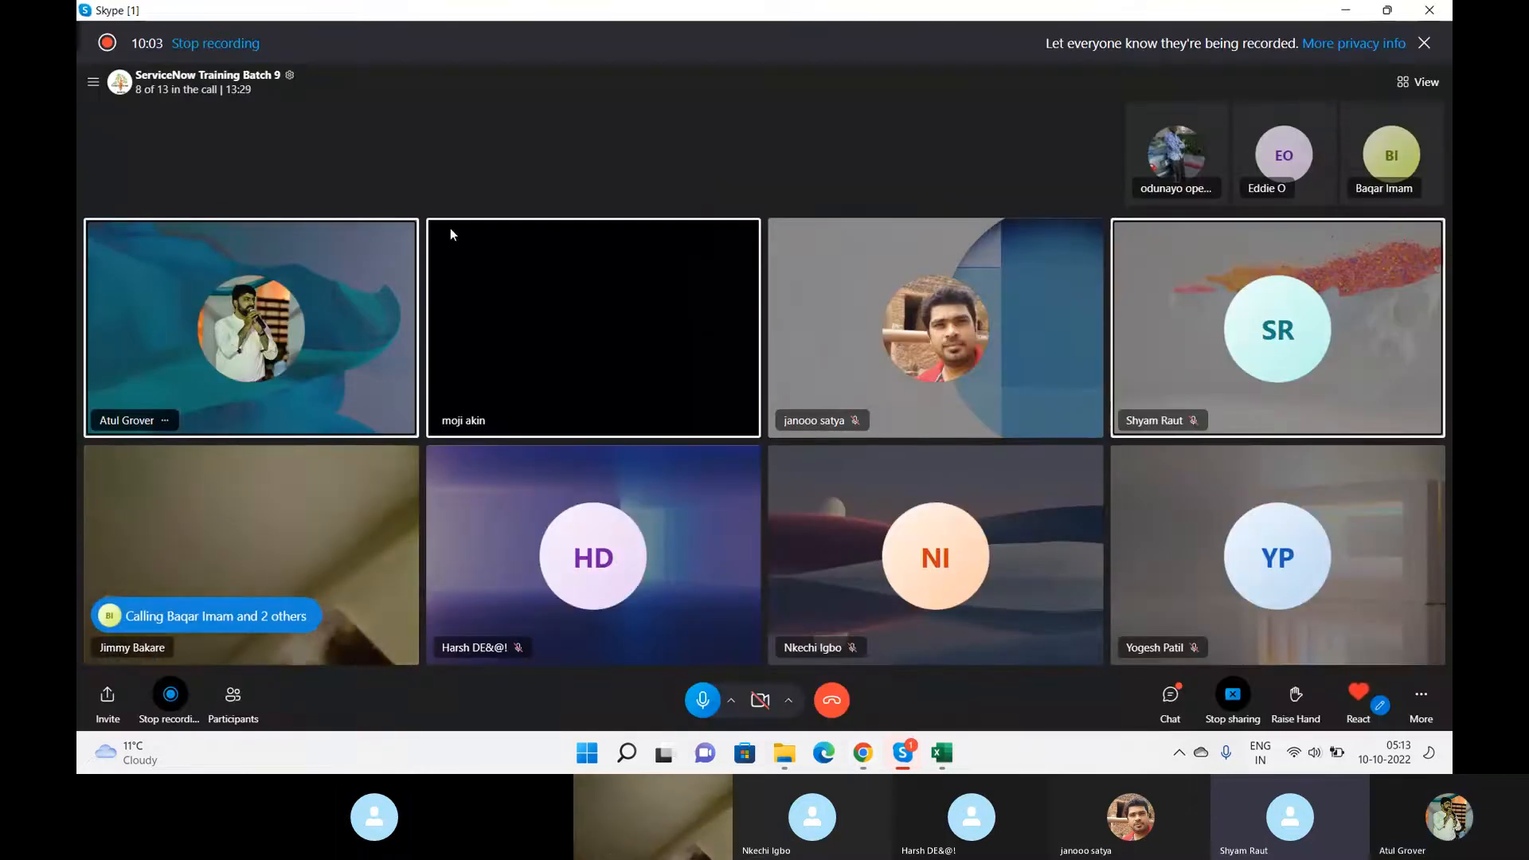
pyautogui.rightClick(304, 471)
pyautogui.click(338, 490)
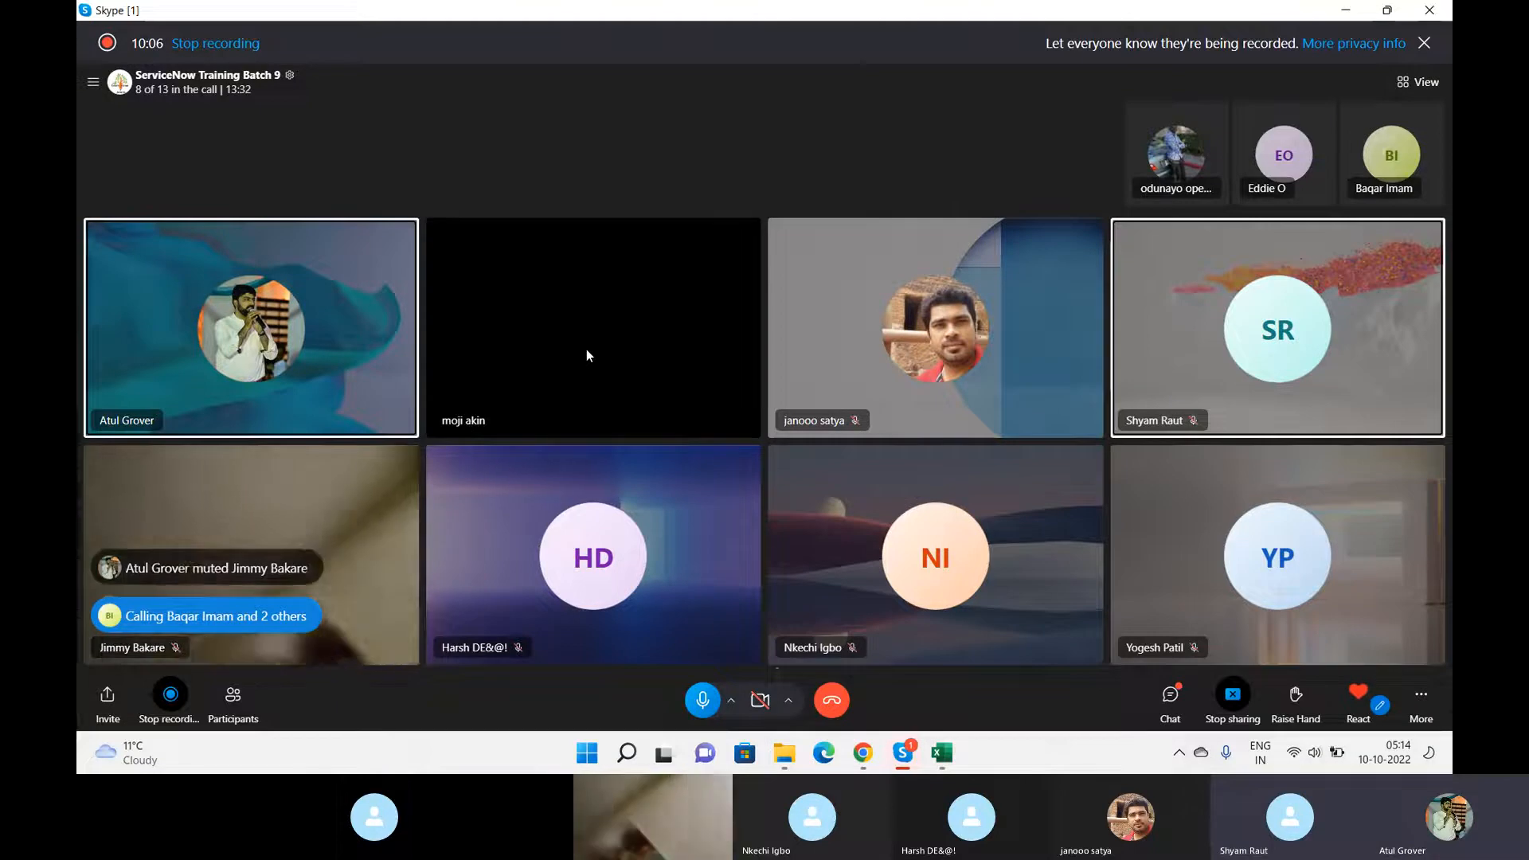
pyautogui.rightClick(644, 355)
pyautogui.click(675, 369)
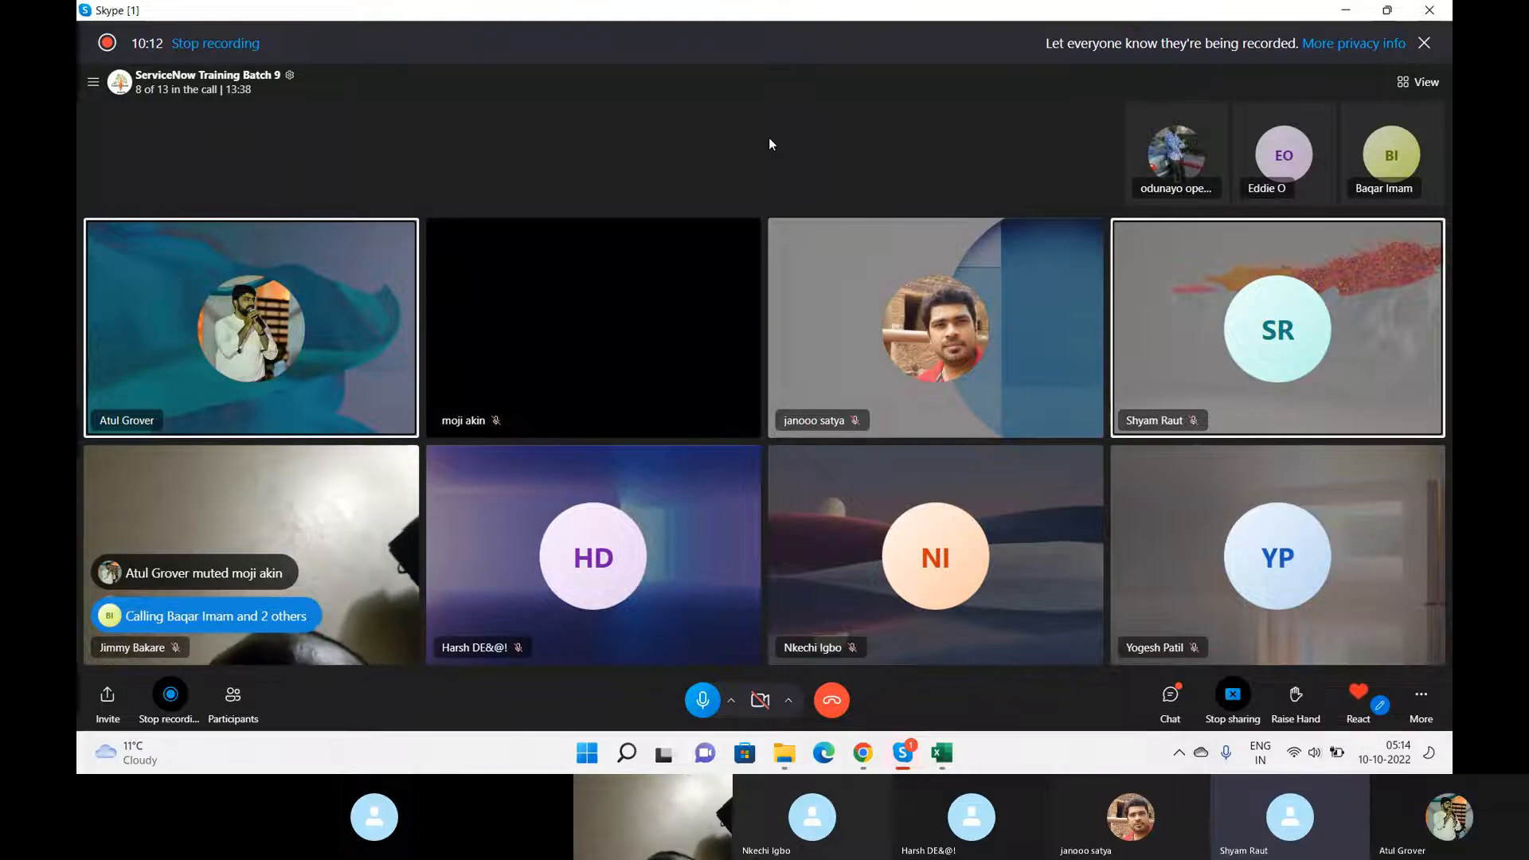
pyautogui.hotkey('alt', 'Tab')
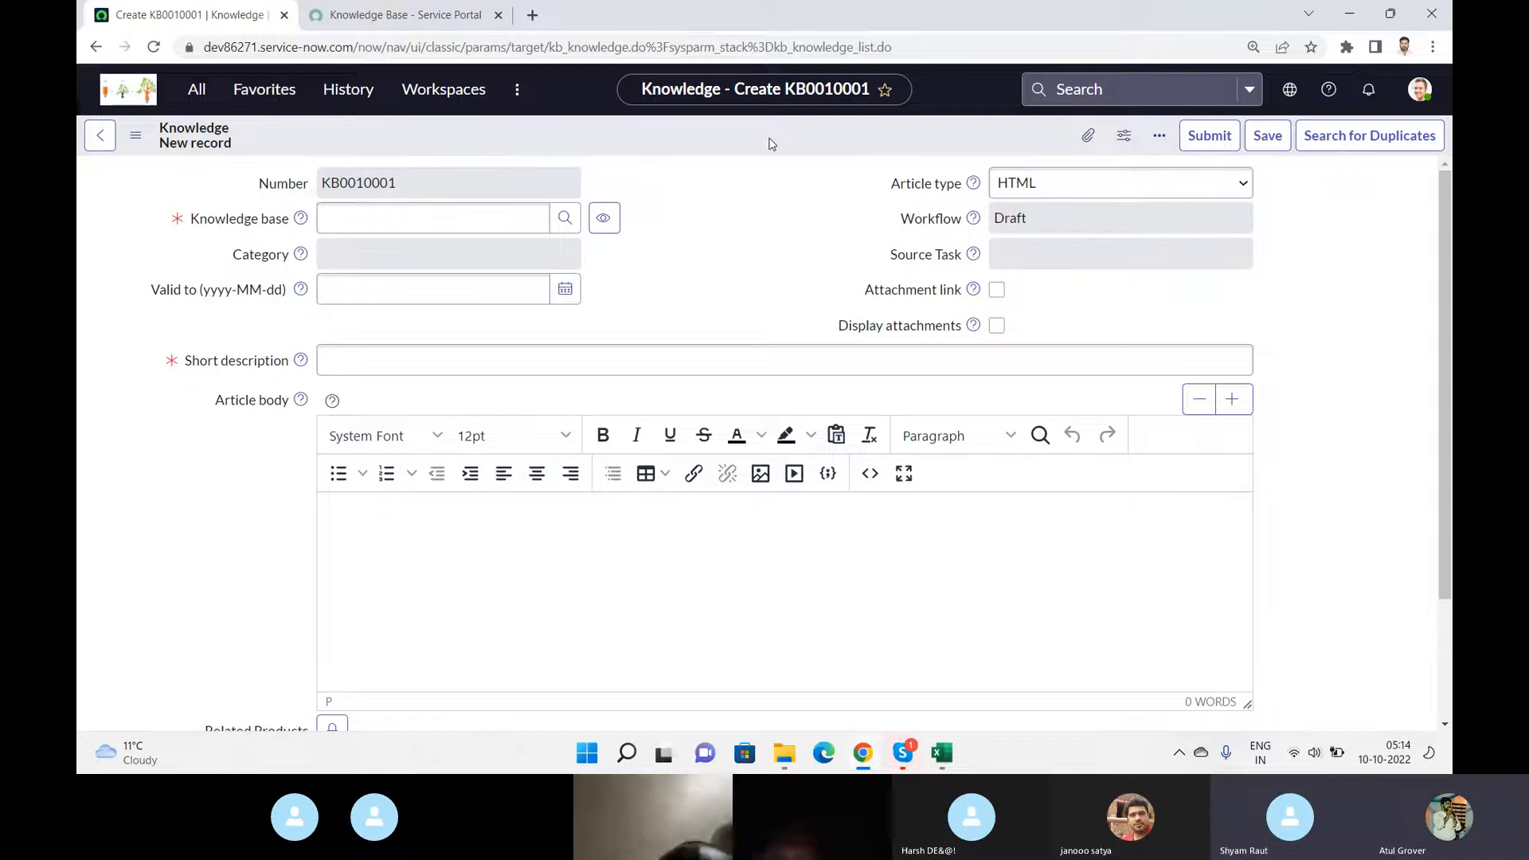
# - Set the new article's knowledge base to IT
pyautogui.click(482, 223)
pyautogui.write('IT')
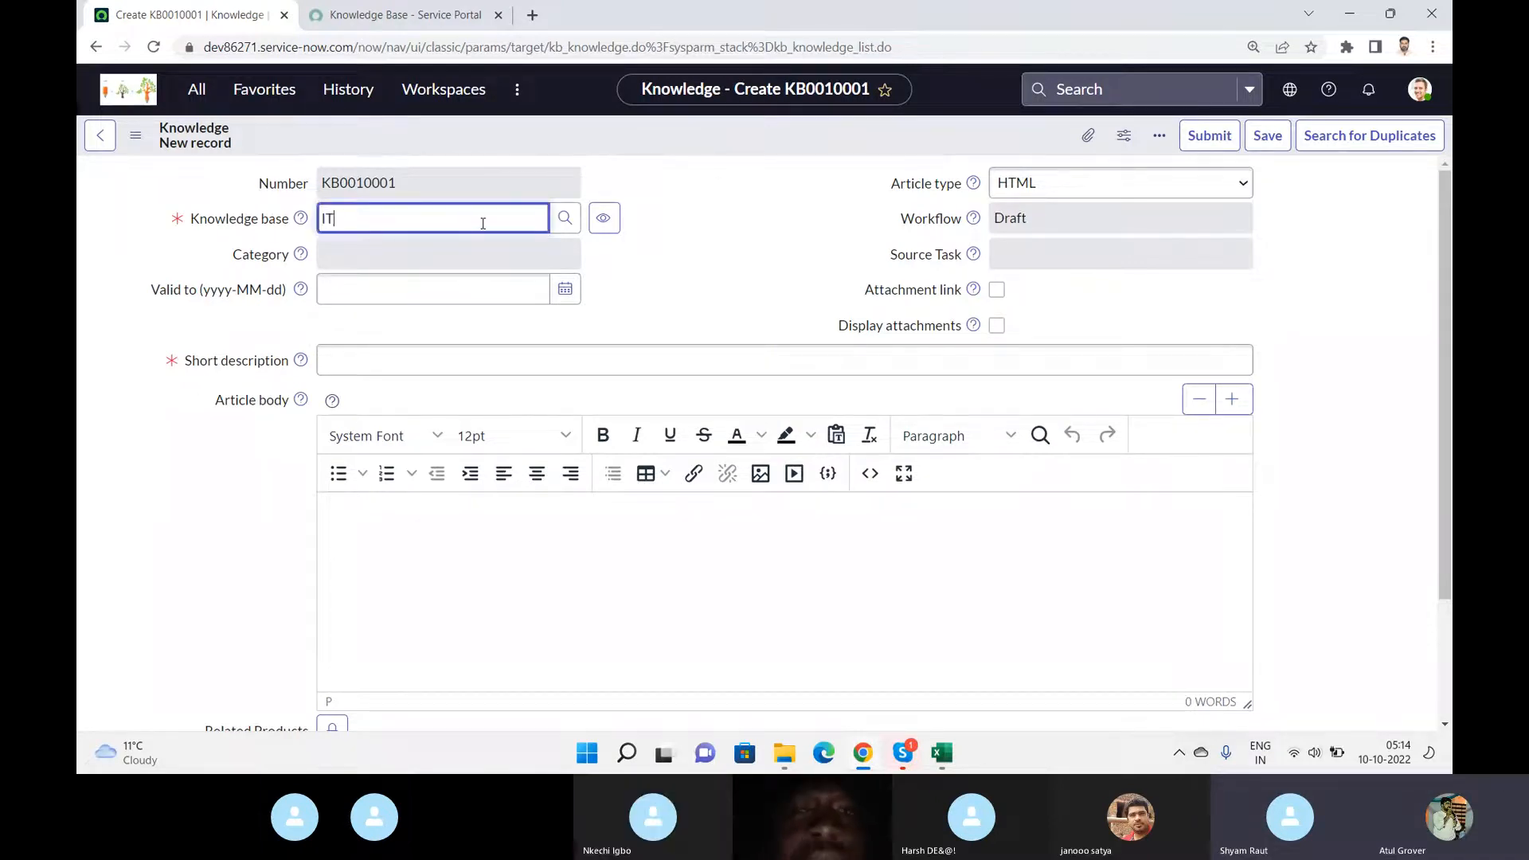
pyautogui.click(375, 254)
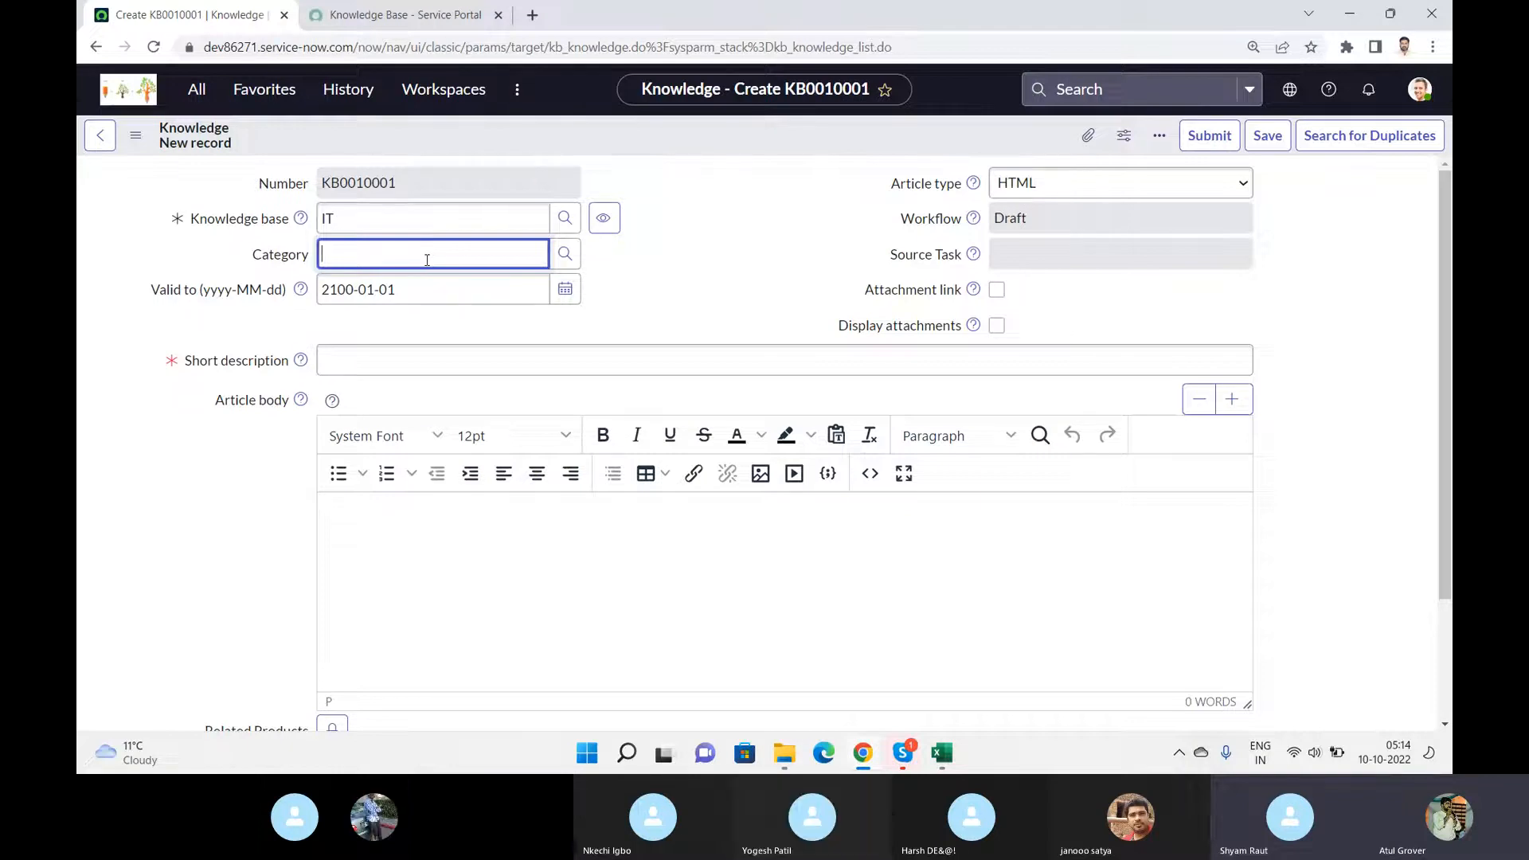
pyautogui.click(368, 218)
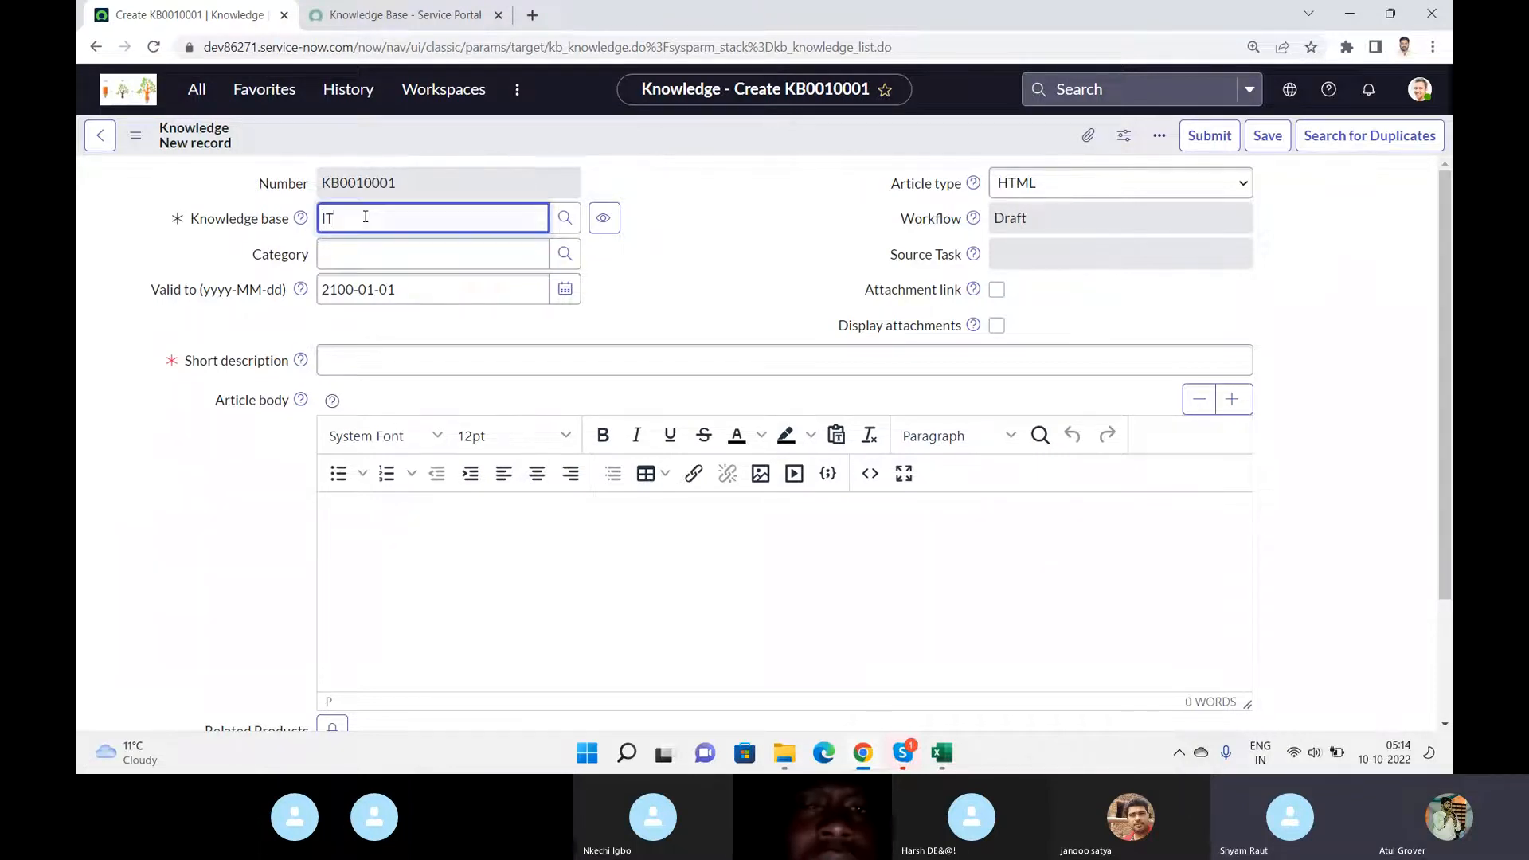
pyautogui.doubleClick(367, 218)
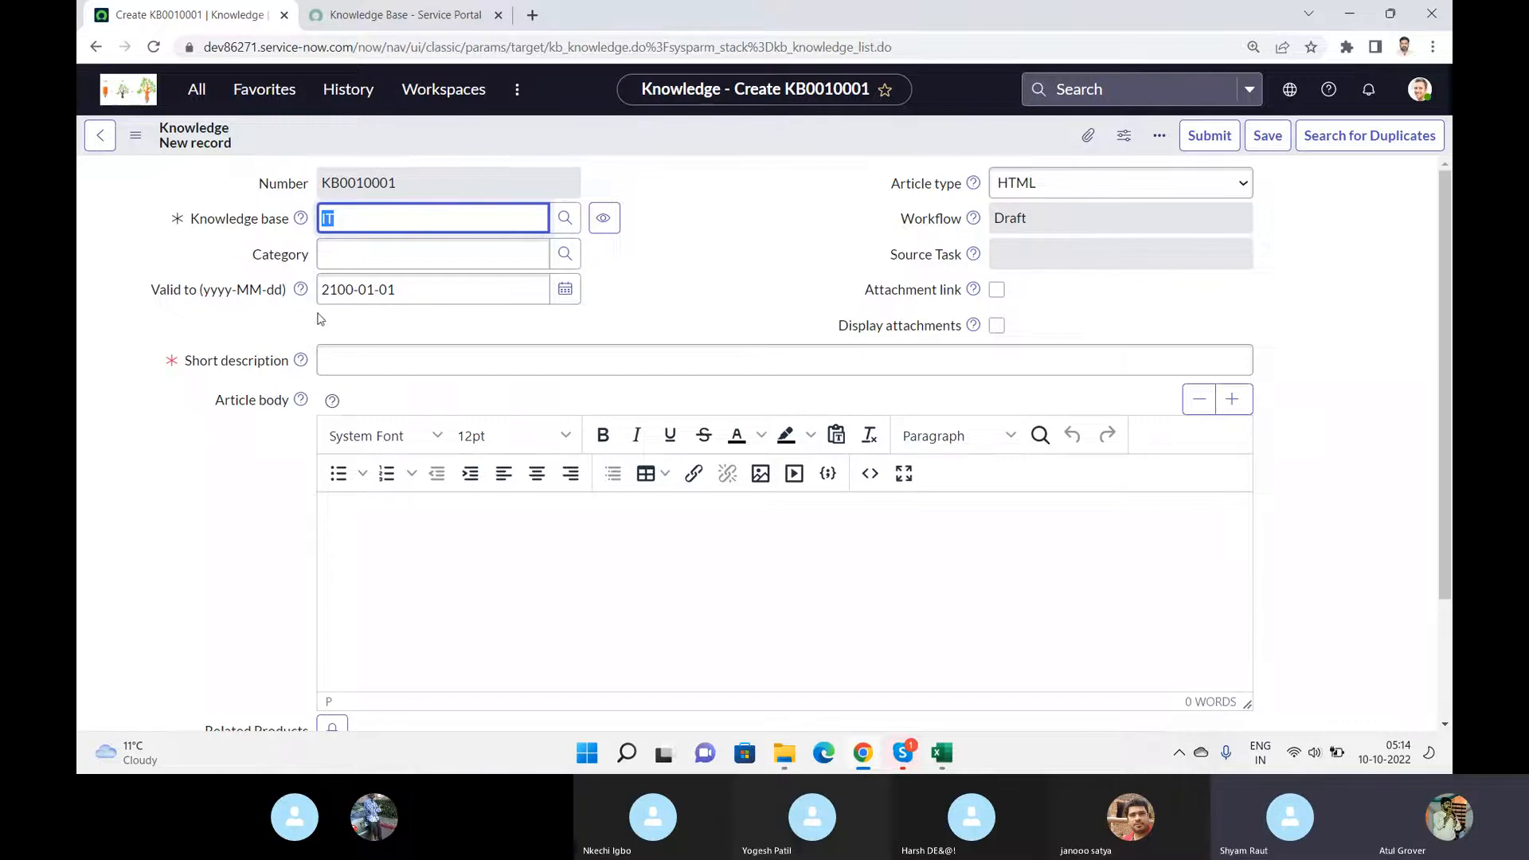
pyautogui.moveTo(457, 290); pyautogui.dragTo(79, 250)
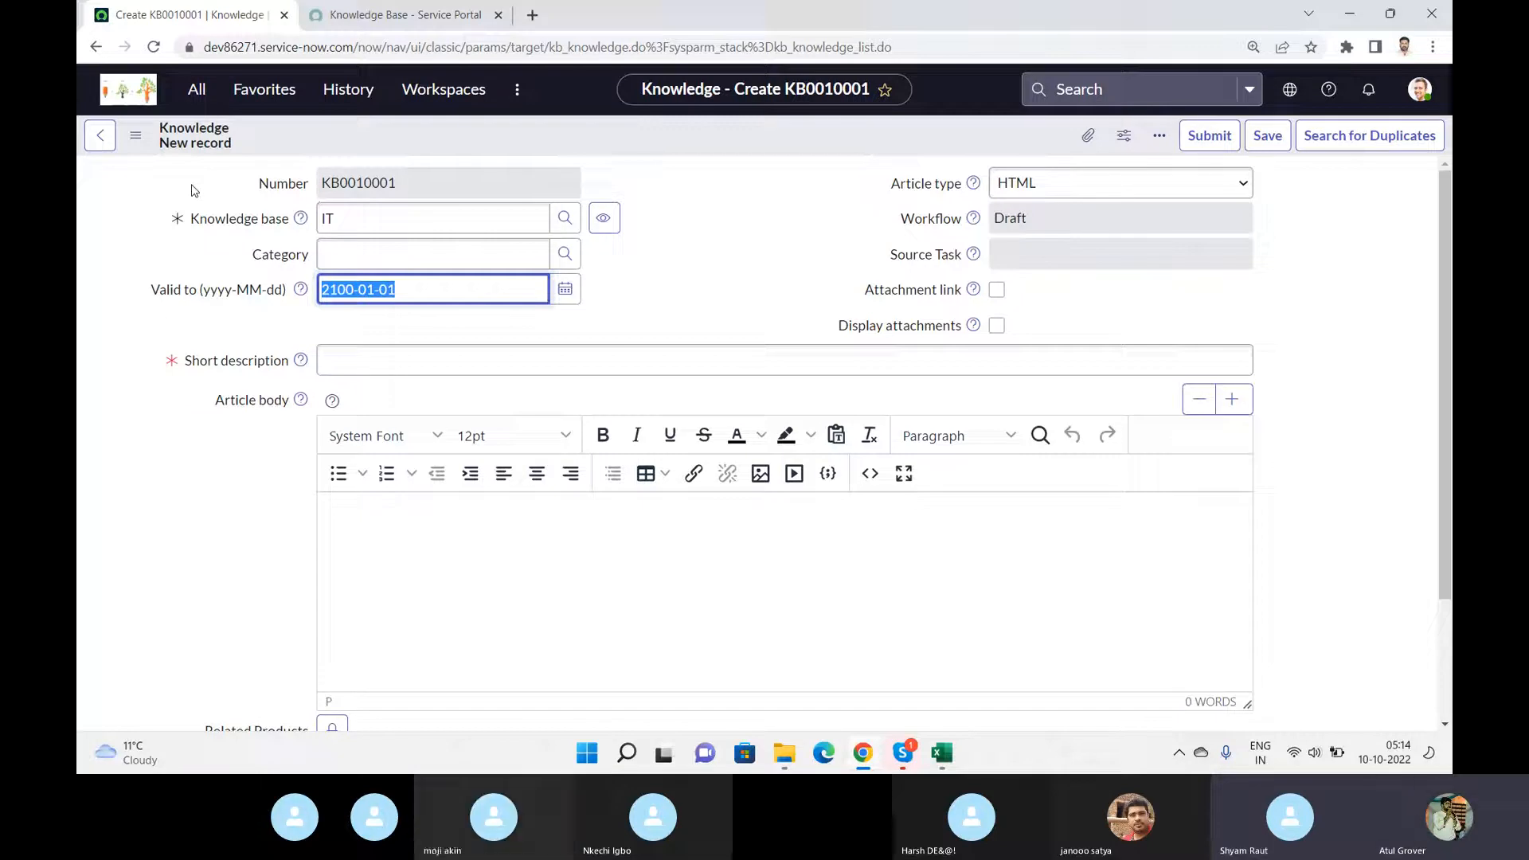
# - Switch to the Skype call, mute the attendee with the black tile, and return to the new article form
pyautogui.hotkey('alt', 'Tab')
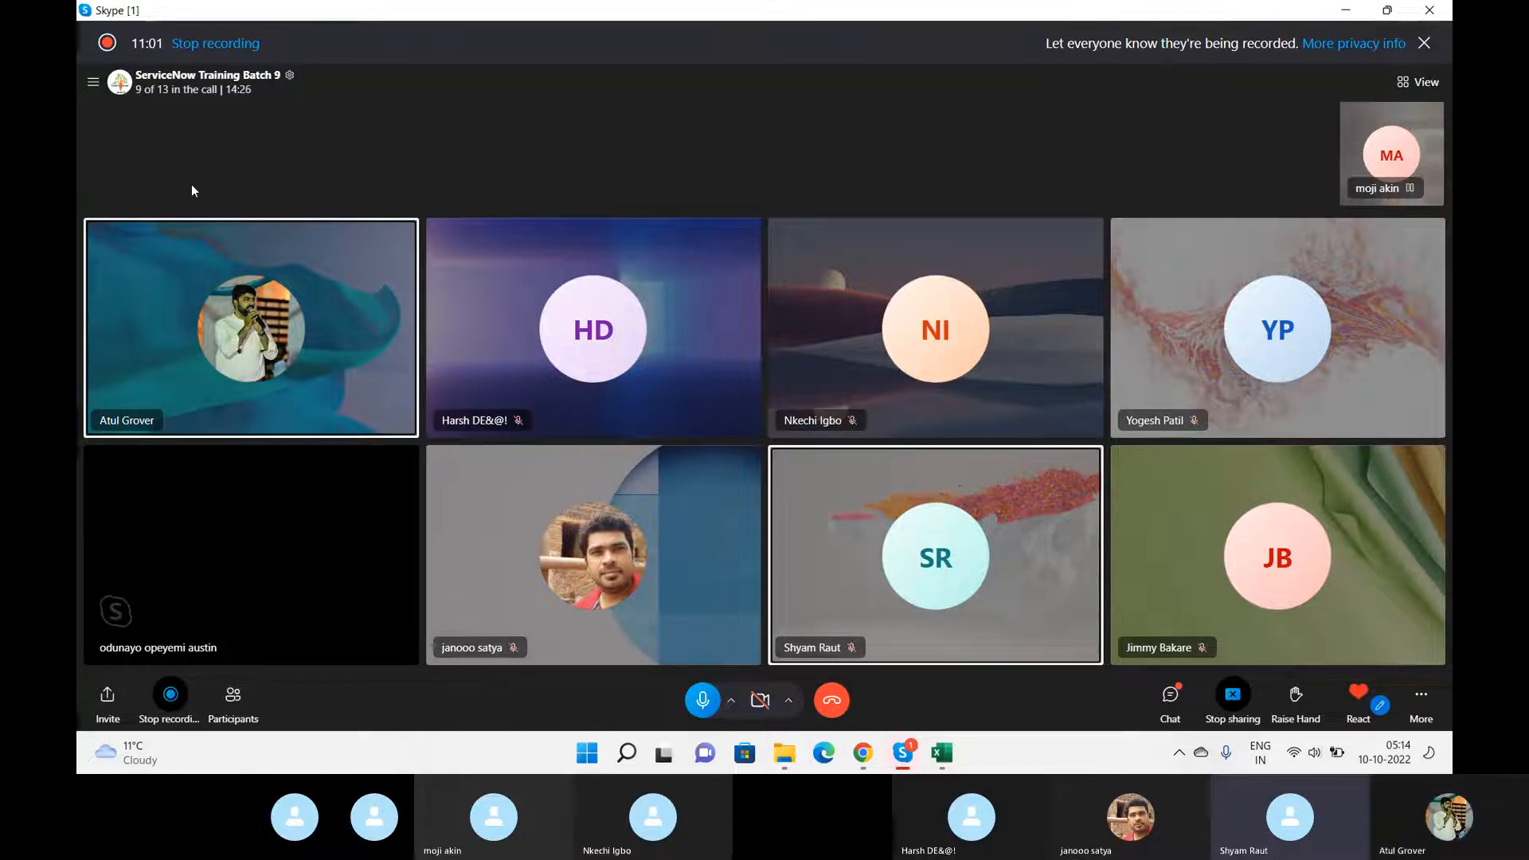
pyautogui.rightClick(333, 548)
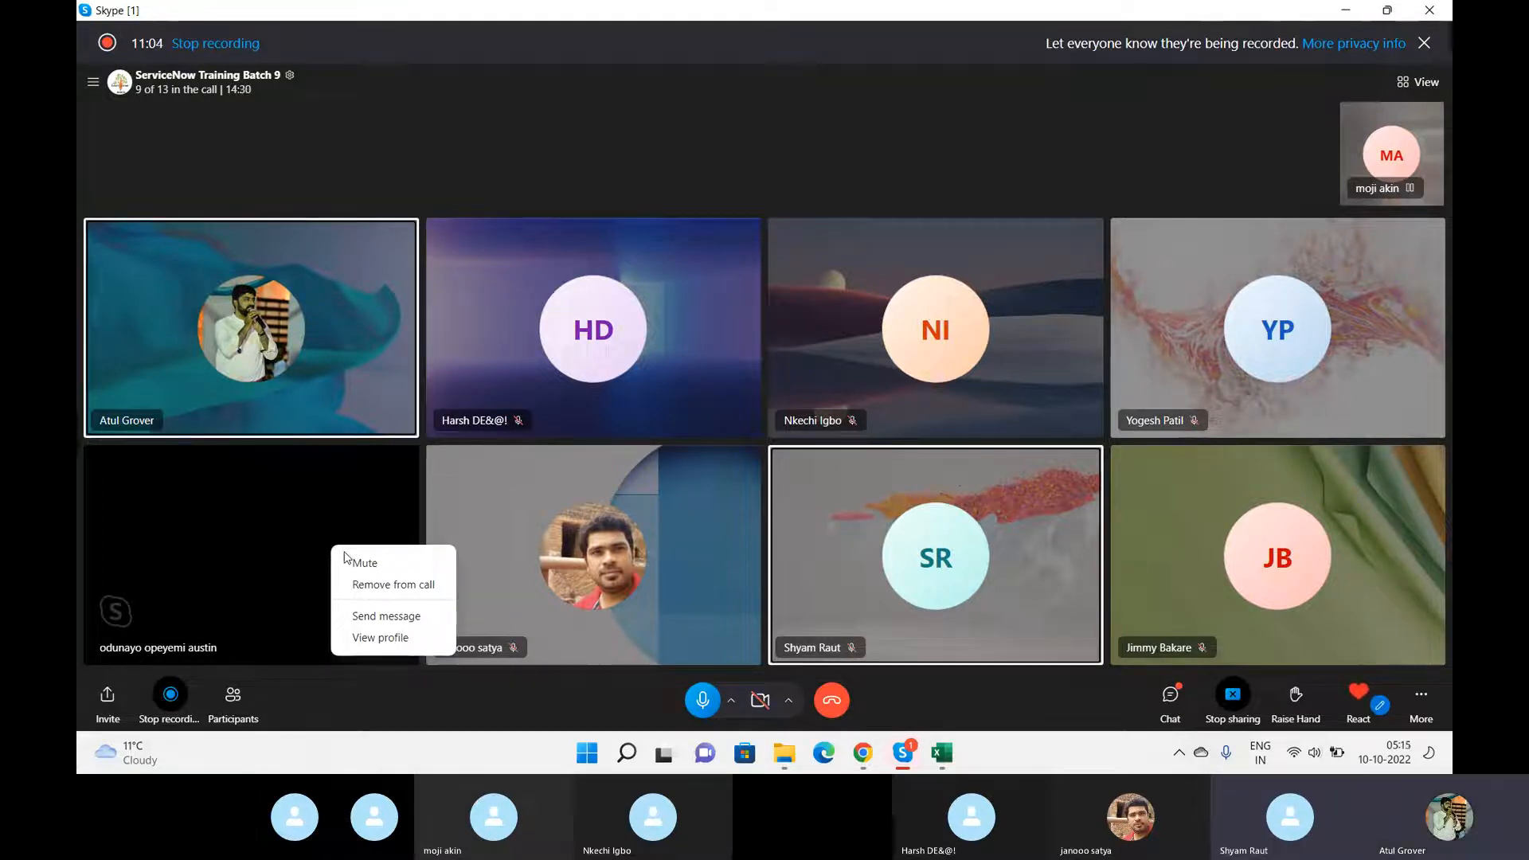
pyautogui.click(355, 565)
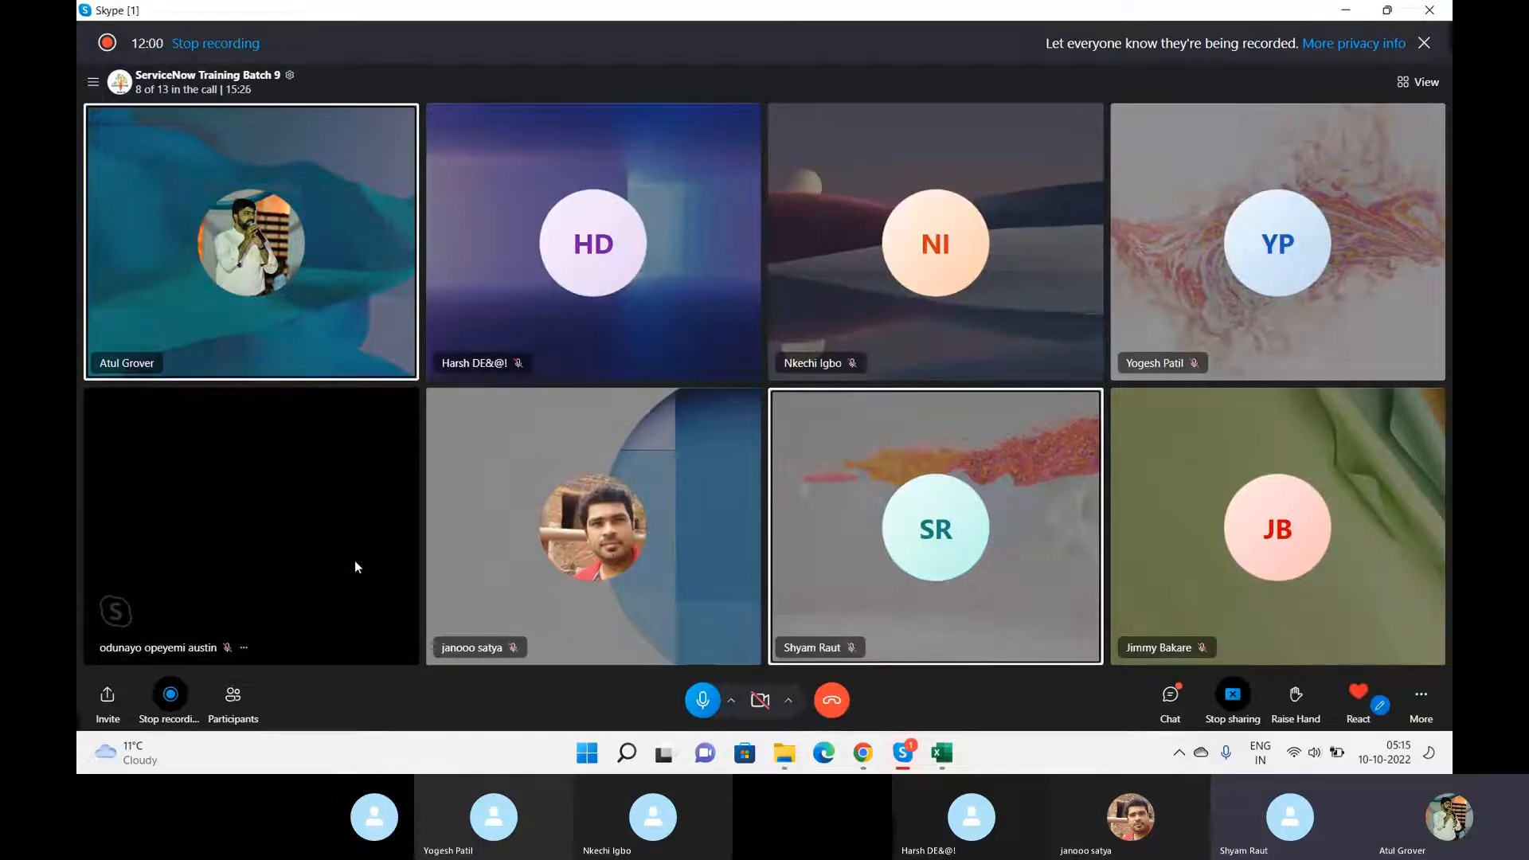
pyautogui.hotkey('alt', 'Tab')
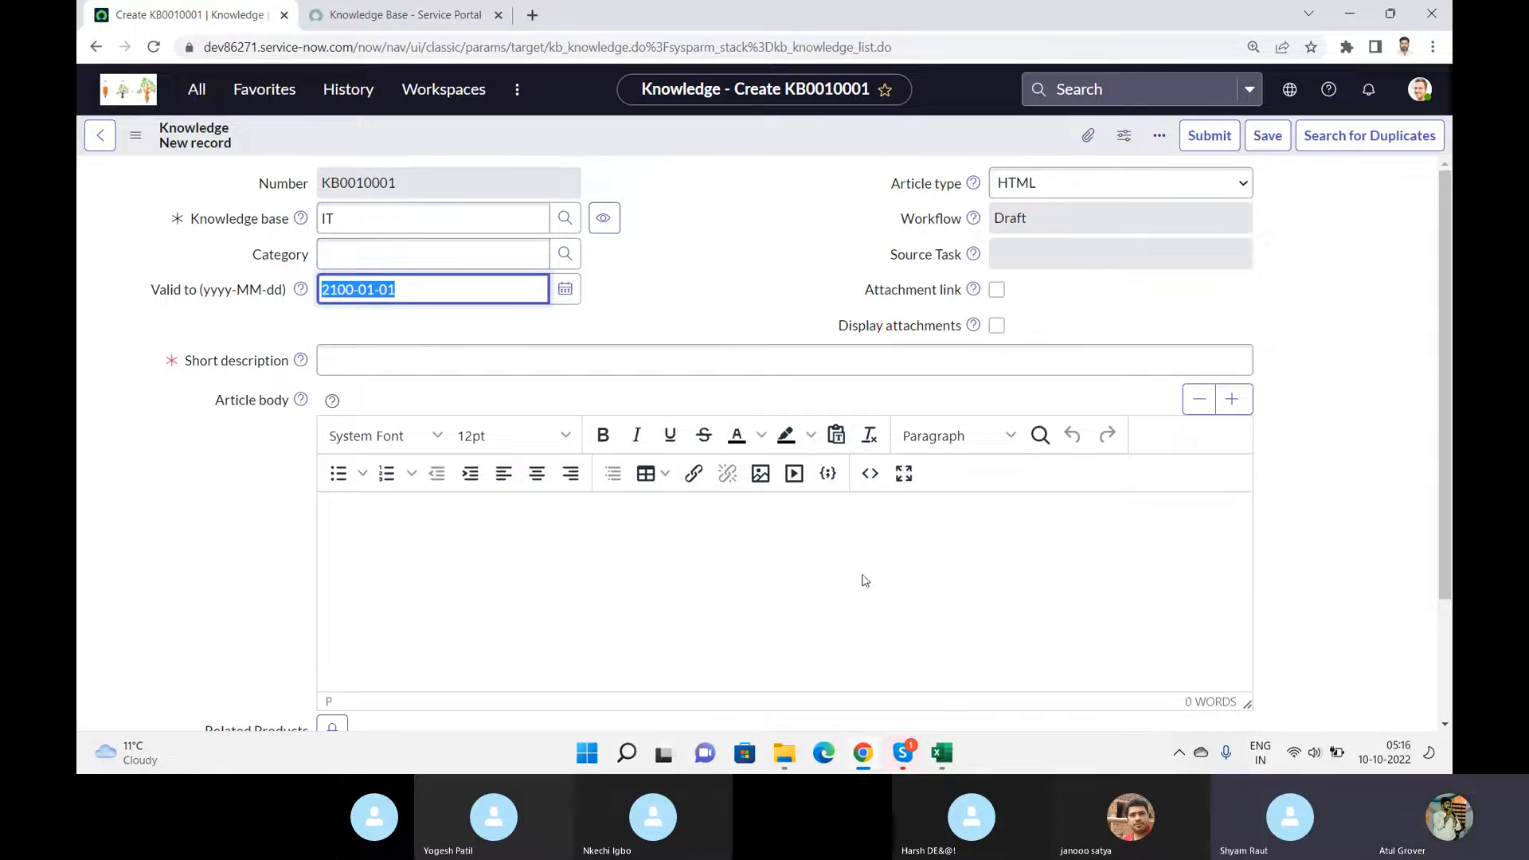
pyautogui.click(1138, 770)
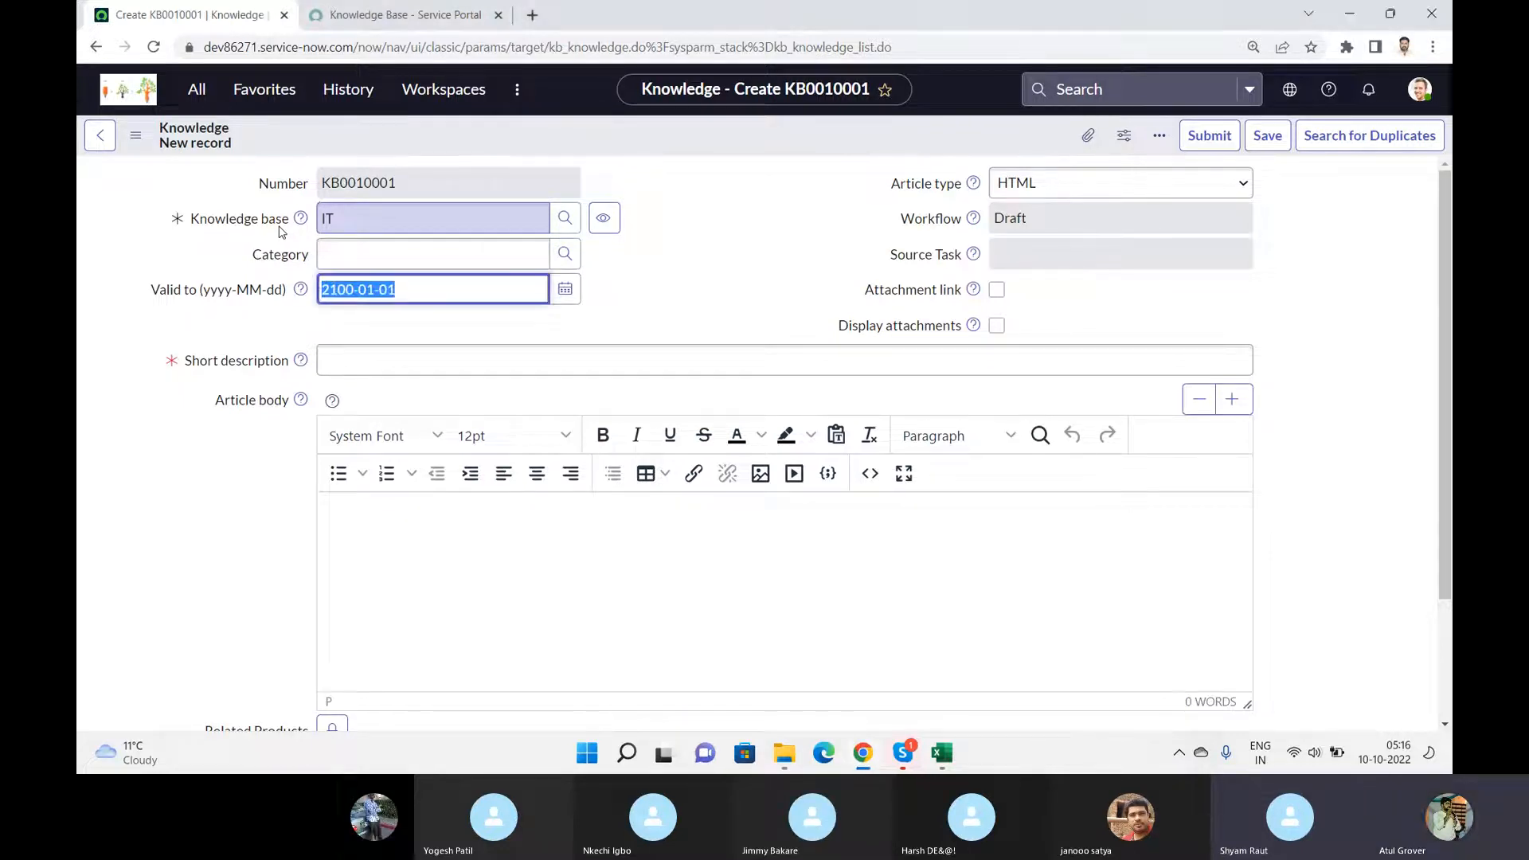
pyautogui.hotkey('alt', 'Tab')
pyautogui.hotkey('alt', 'Tab')
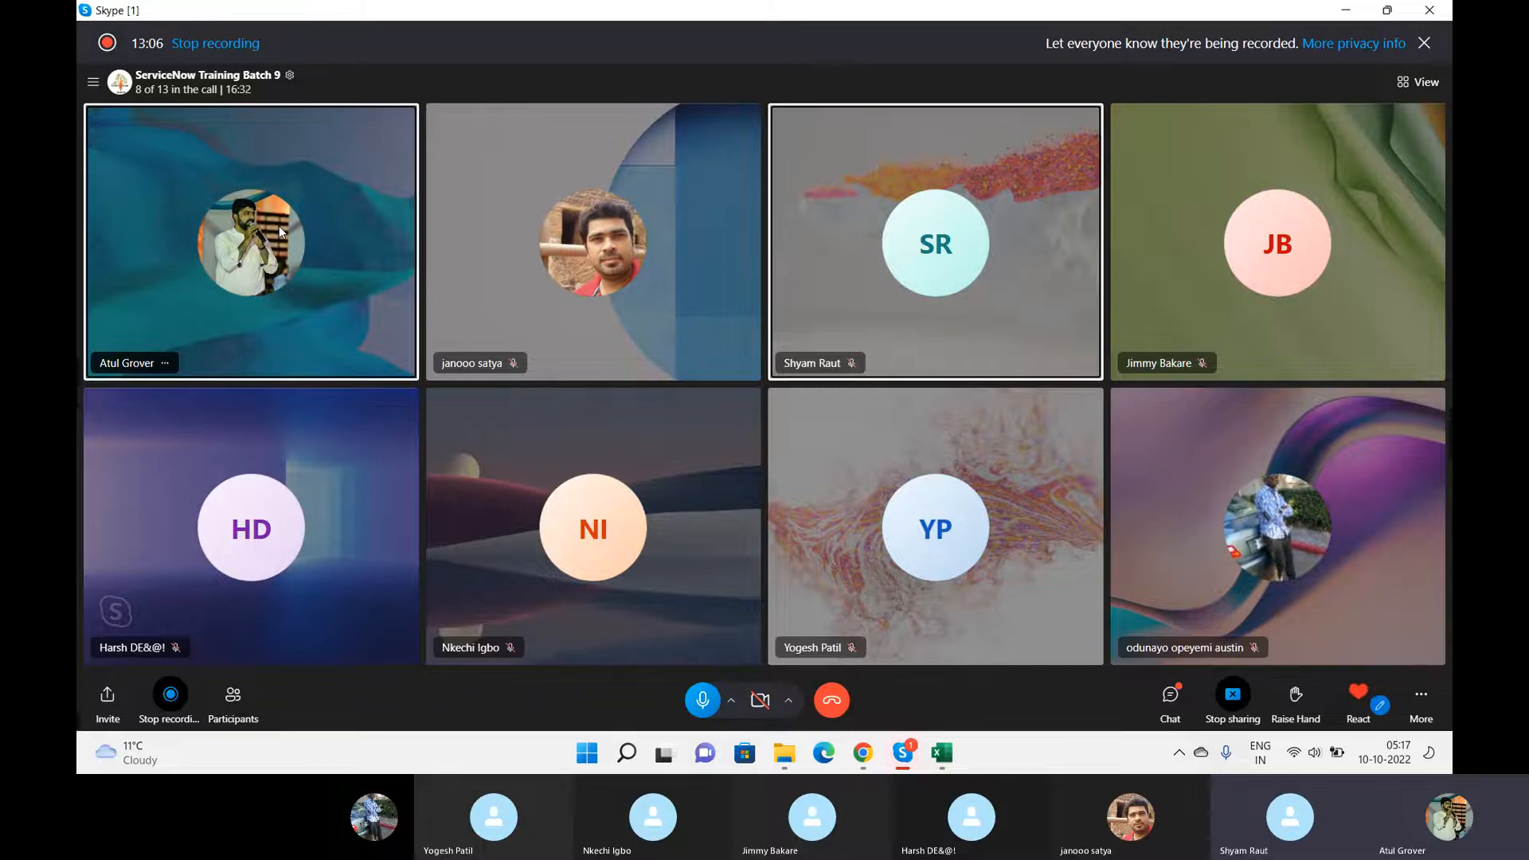
pyautogui.hotkey('alt', 'Tab')
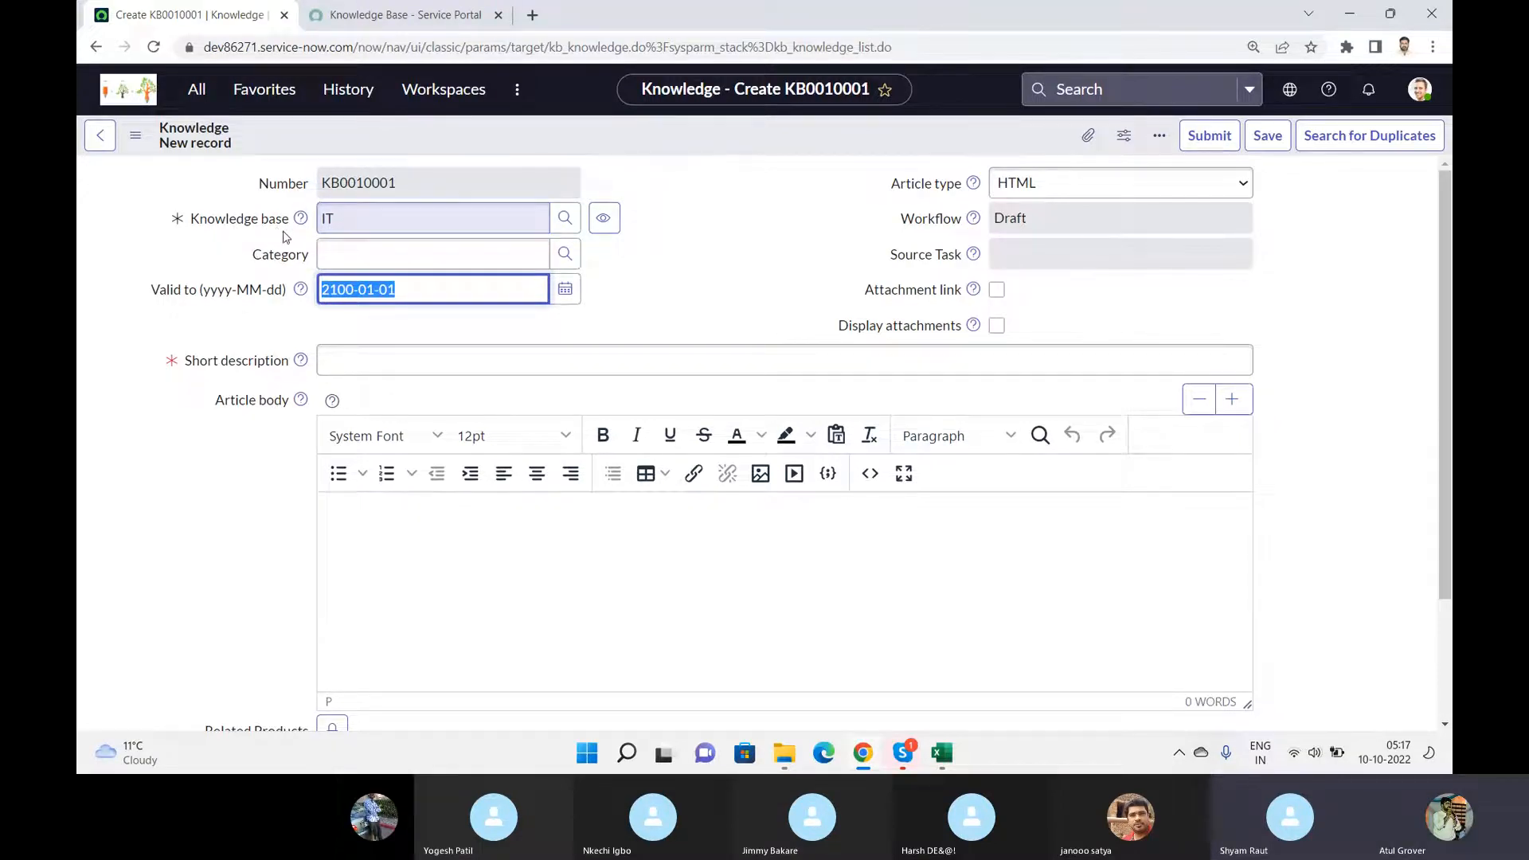
# - Add a new top-level category named LNG in the article's category picker
pyautogui.click(556, 265)
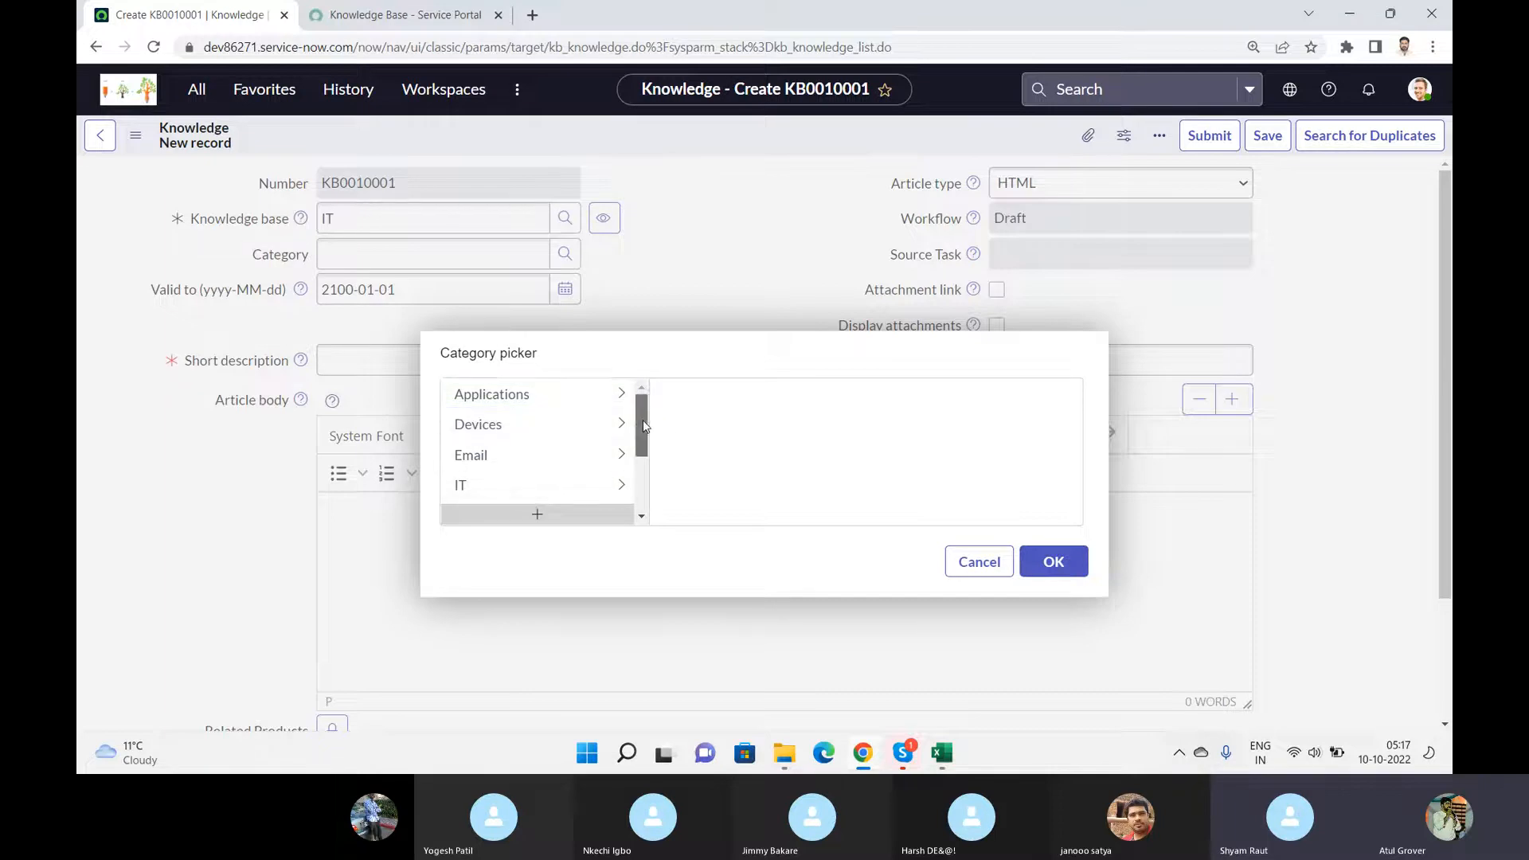
pyautogui.moveTo(643, 419); pyautogui.dragTo(642, 471)
pyautogui.click(564, 523)
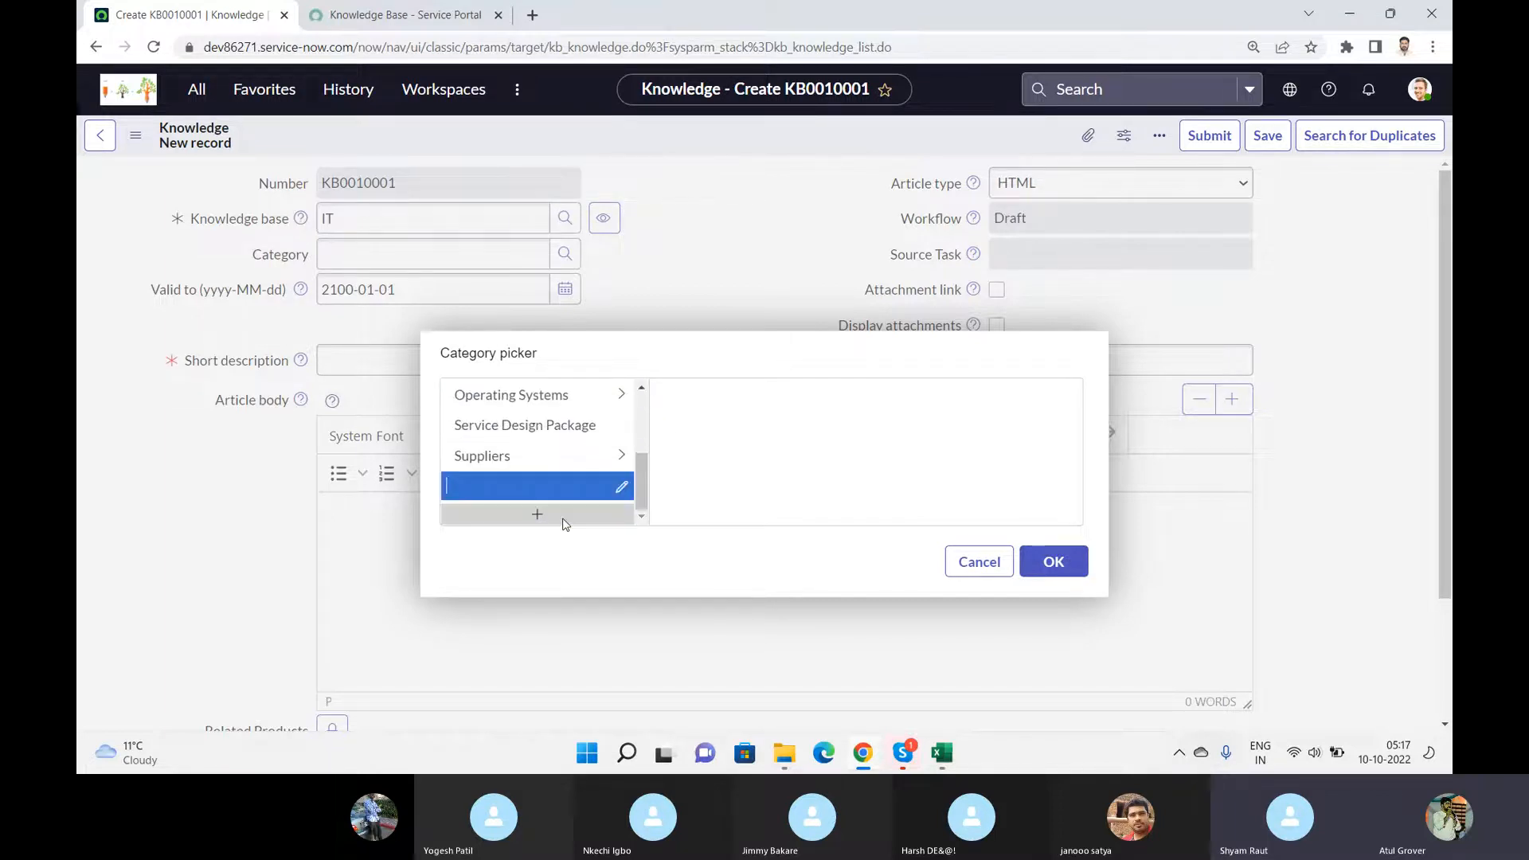
pyautogui.write('LMNG')
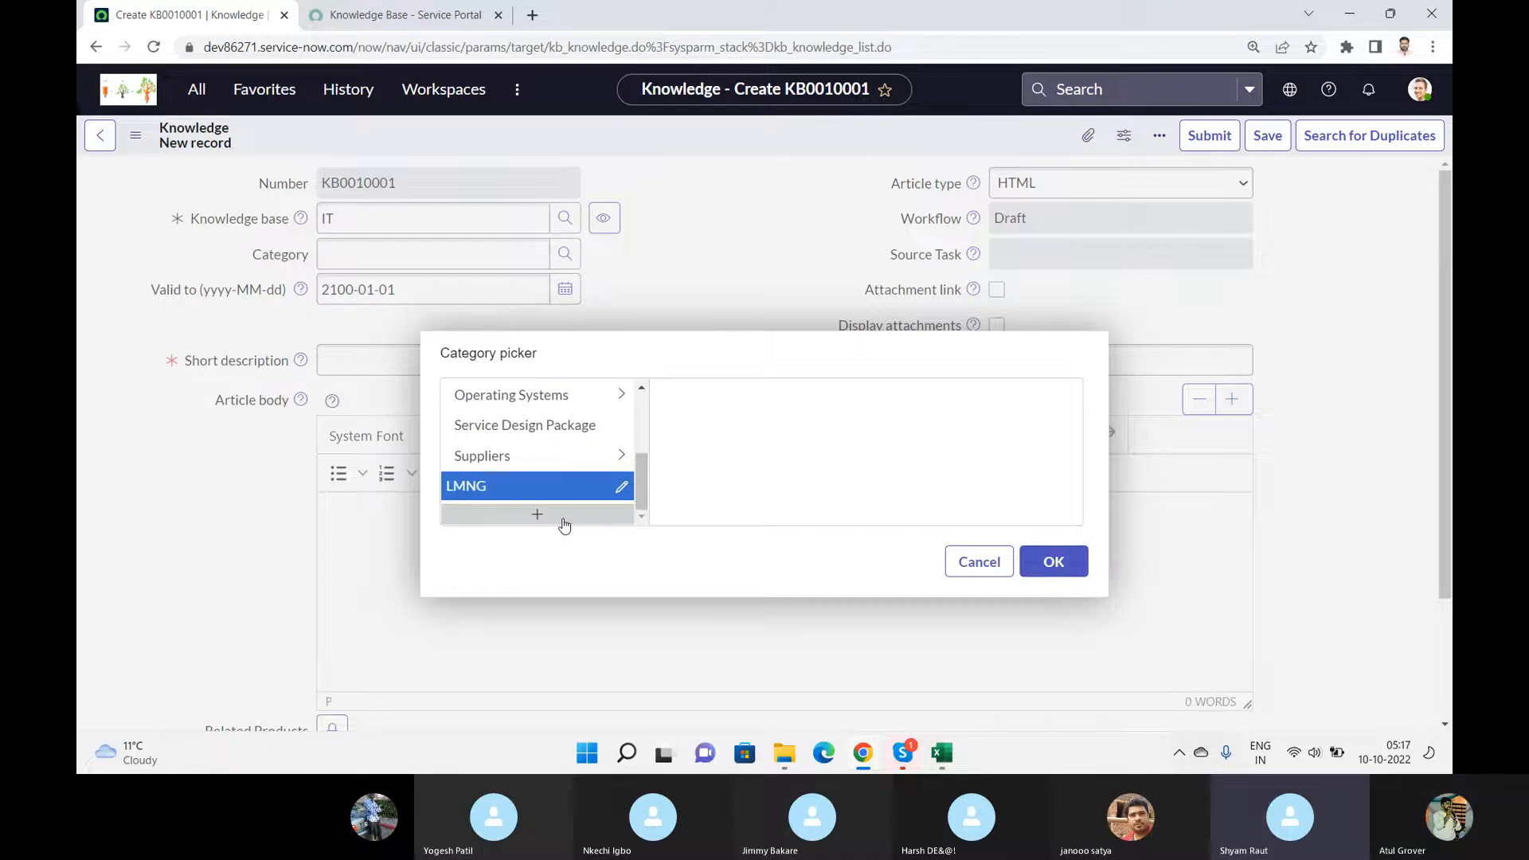
pyautogui.press('BackSpace')
pyautogui.press('BackSpace')
pyautogui.press('BackSpace')
pyautogui.write('NG')
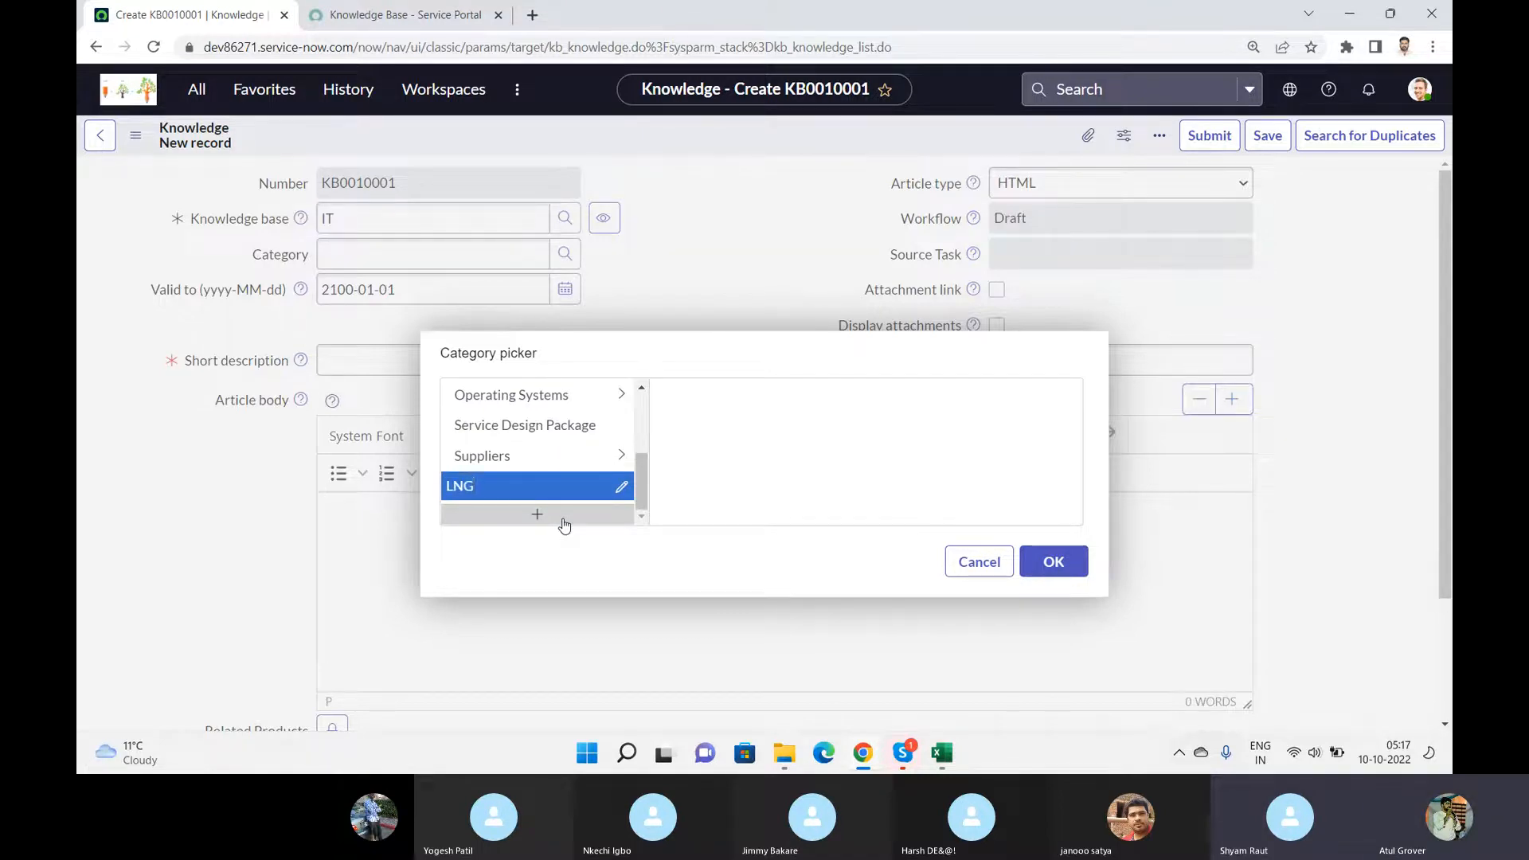
pyautogui.press('Return')
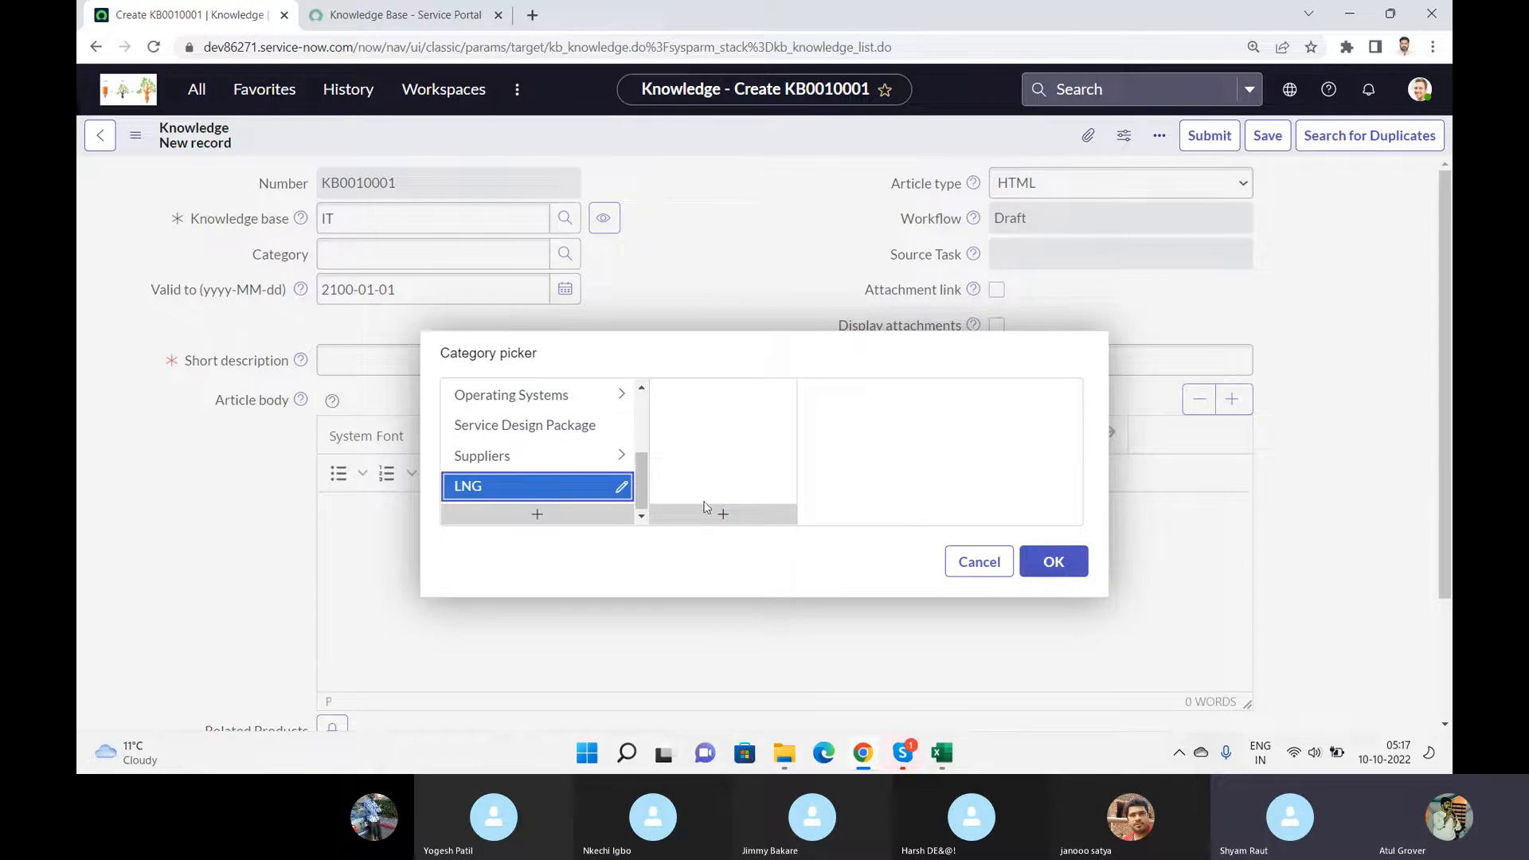
# - Add a Techno subcategory under LNG and assign it as the article's category
pyautogui.click(734, 516)
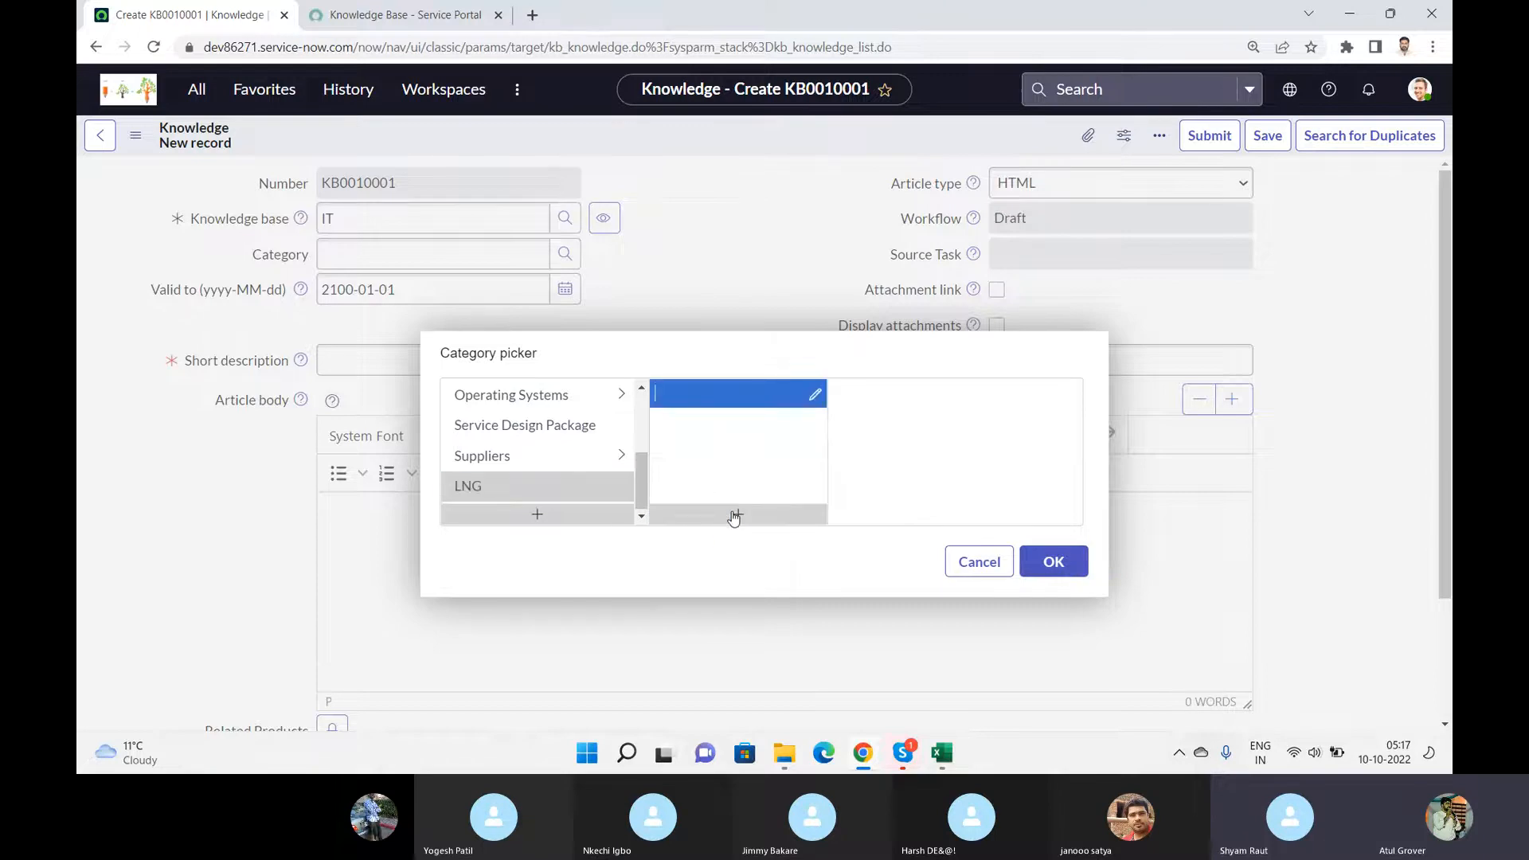
pyautogui.write('Techi')
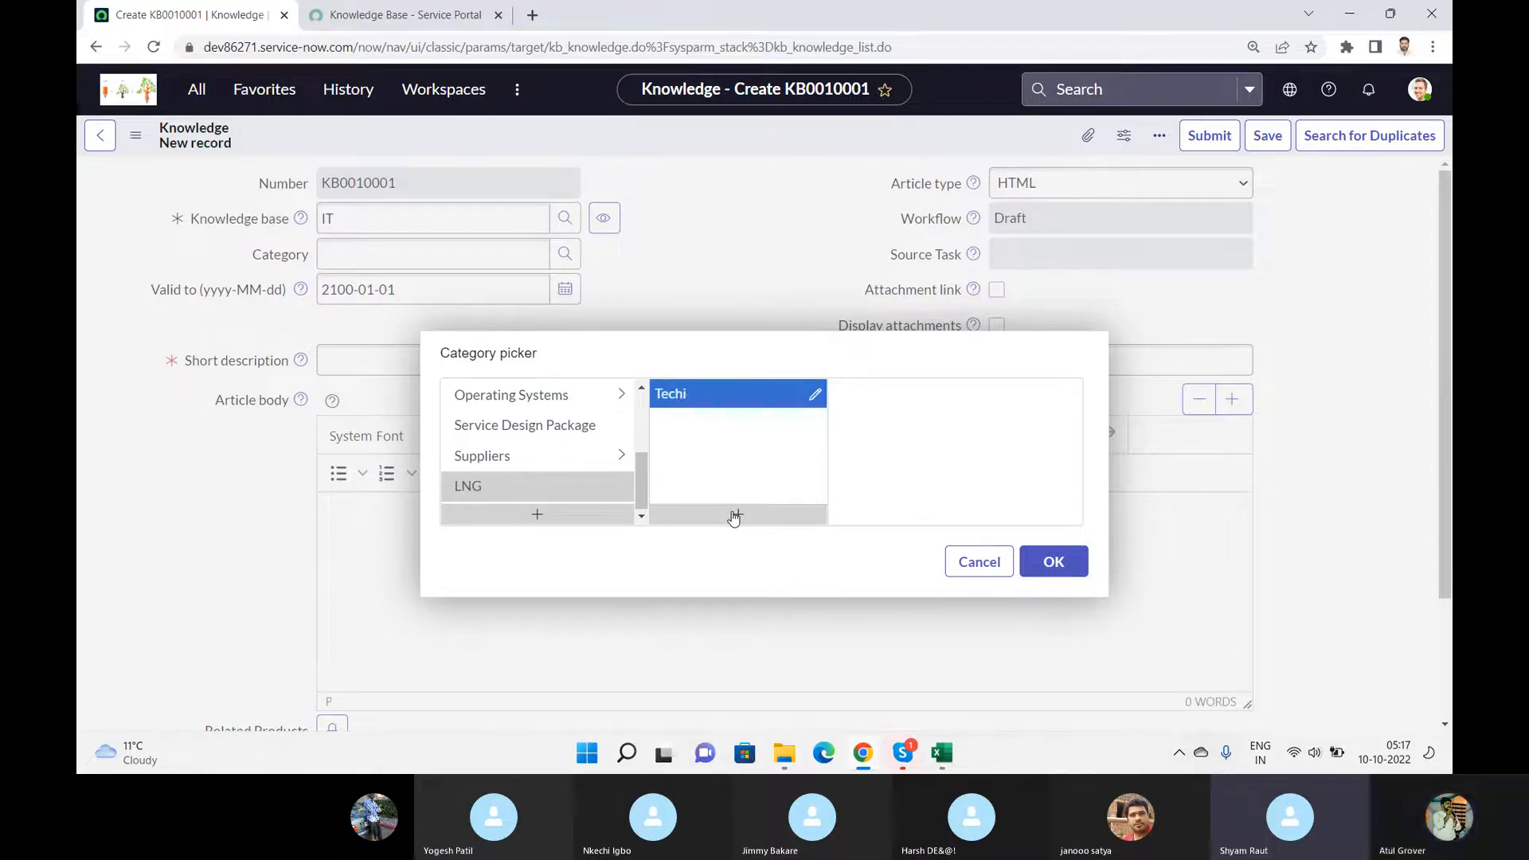
pyautogui.press('BackSpace')
pyautogui.write('no')
pyautogui.click(734, 516)
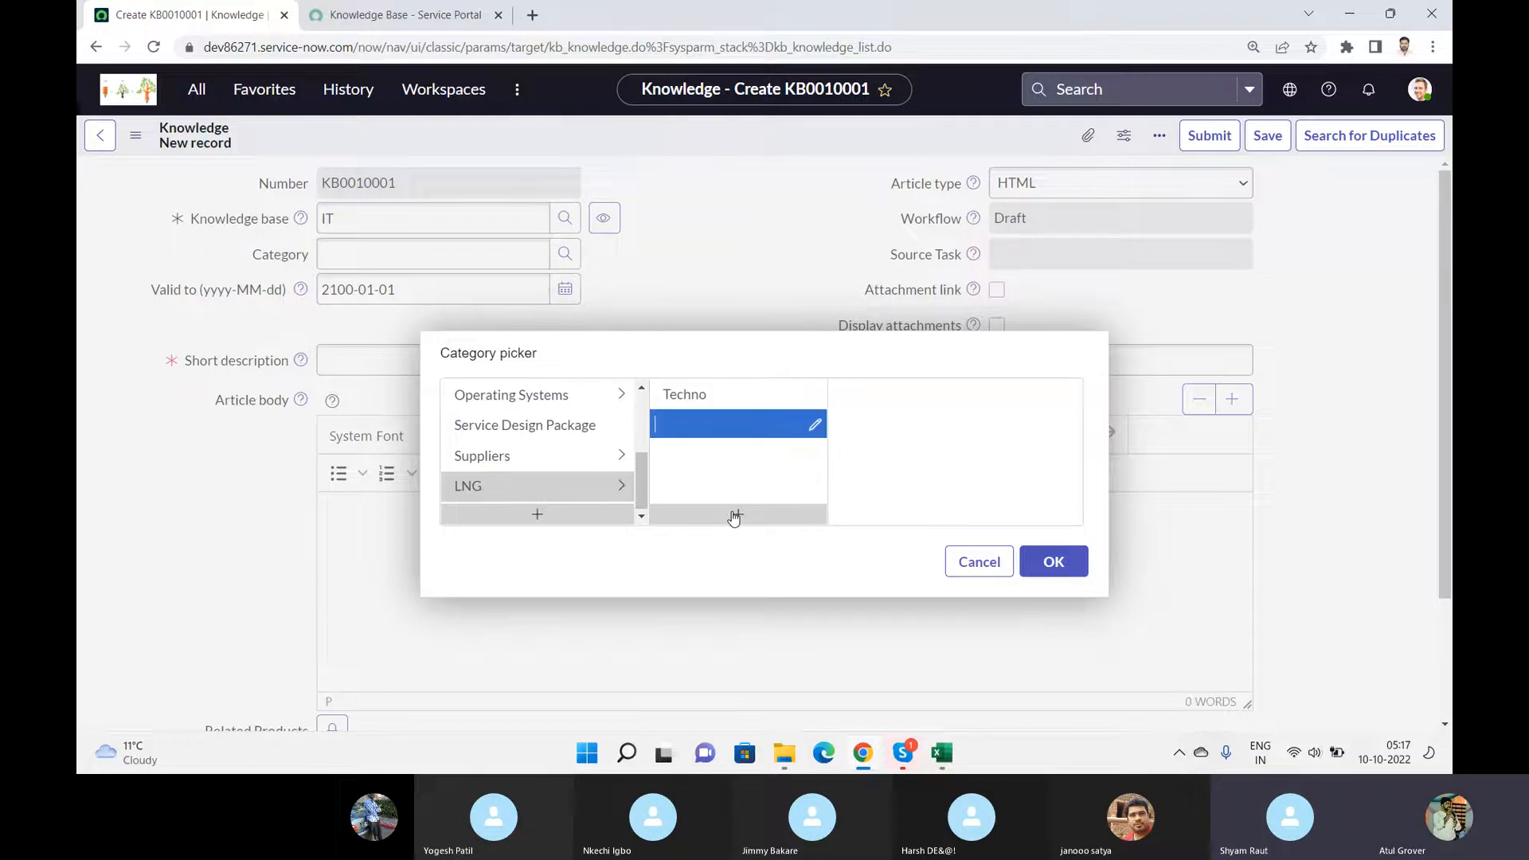
pyautogui.click(924, 450)
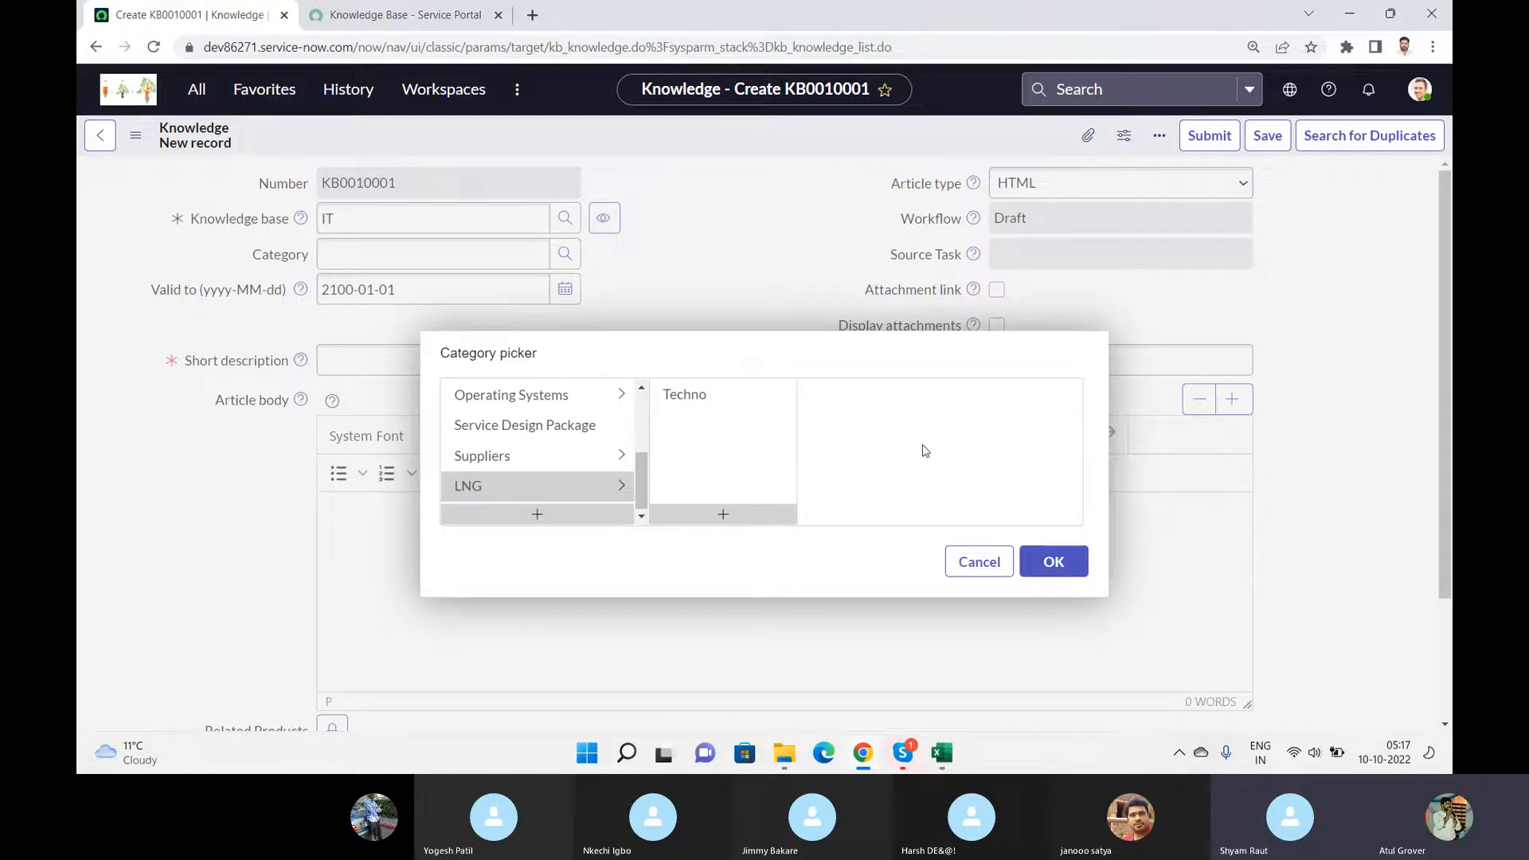
pyautogui.click(735, 404)
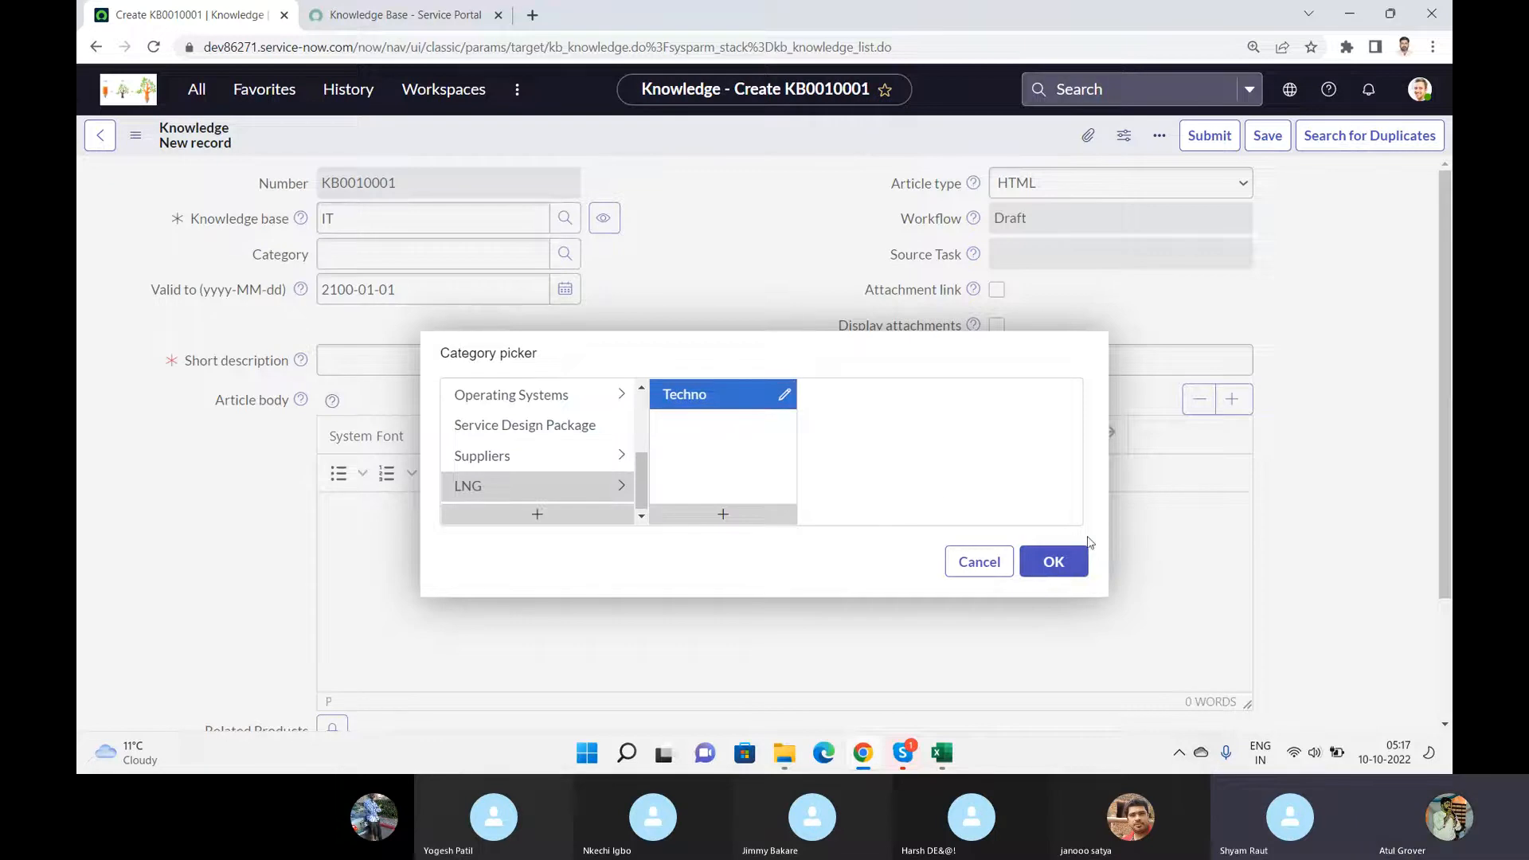
pyautogui.click(1064, 562)
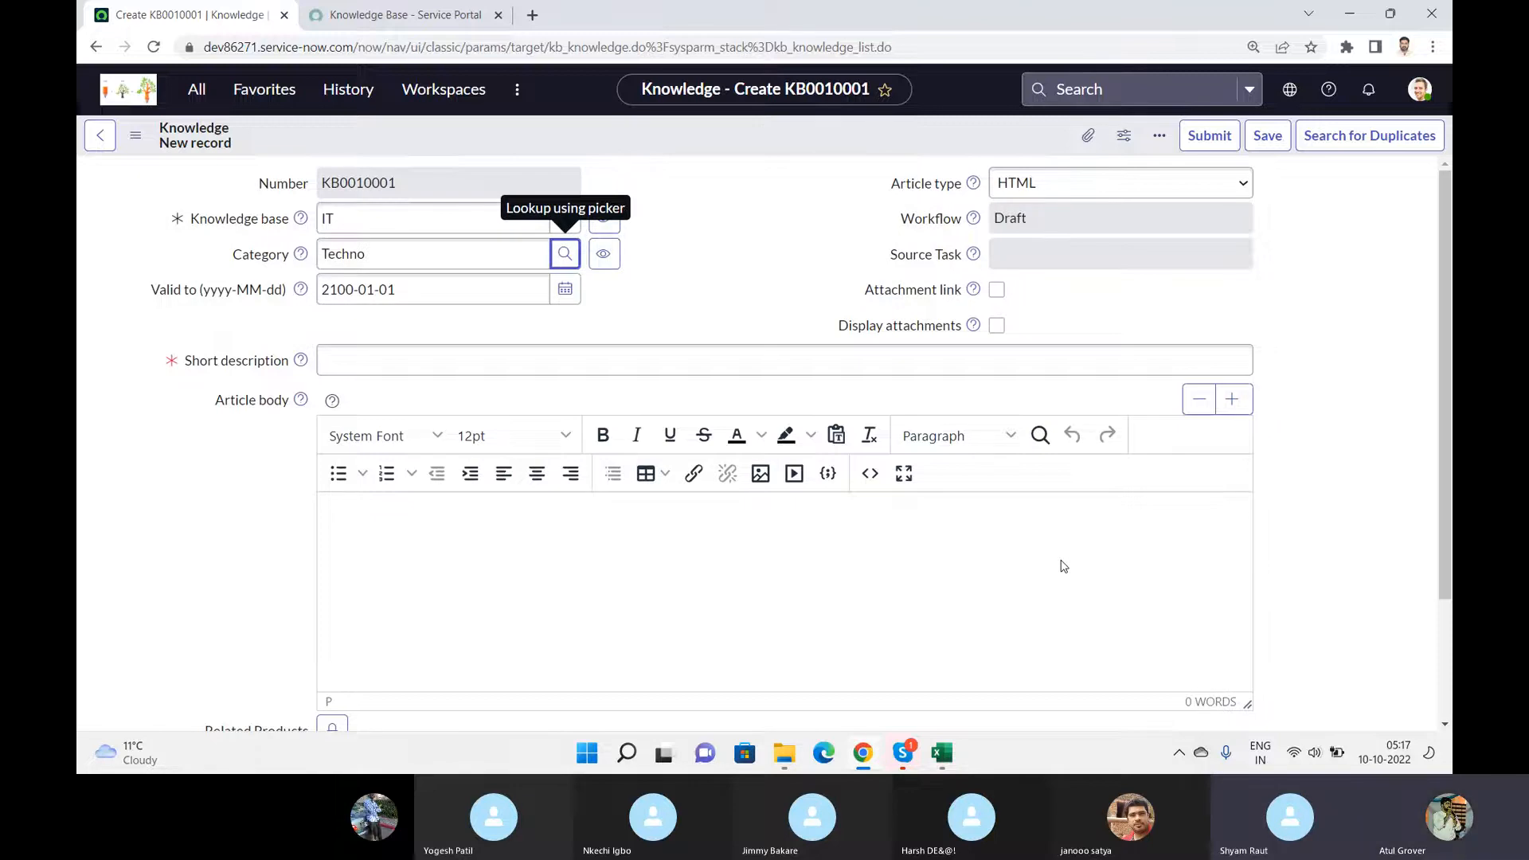
# - Open the IT knowledge base record, update its article validity to 10, and close the record window
pyautogui.tripleClick(425, 295)
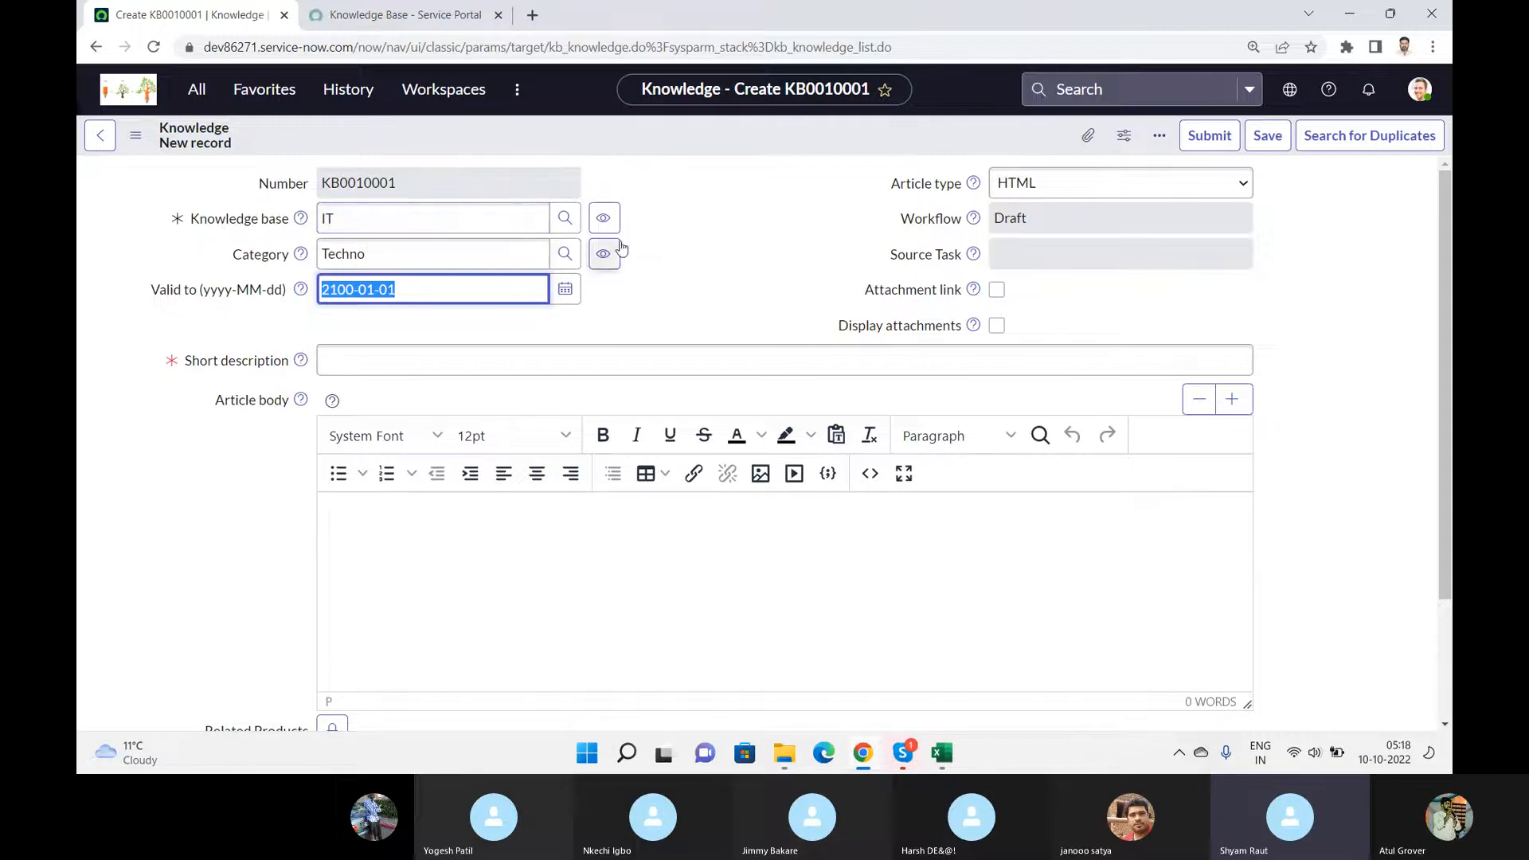
pyautogui.click(603, 217)
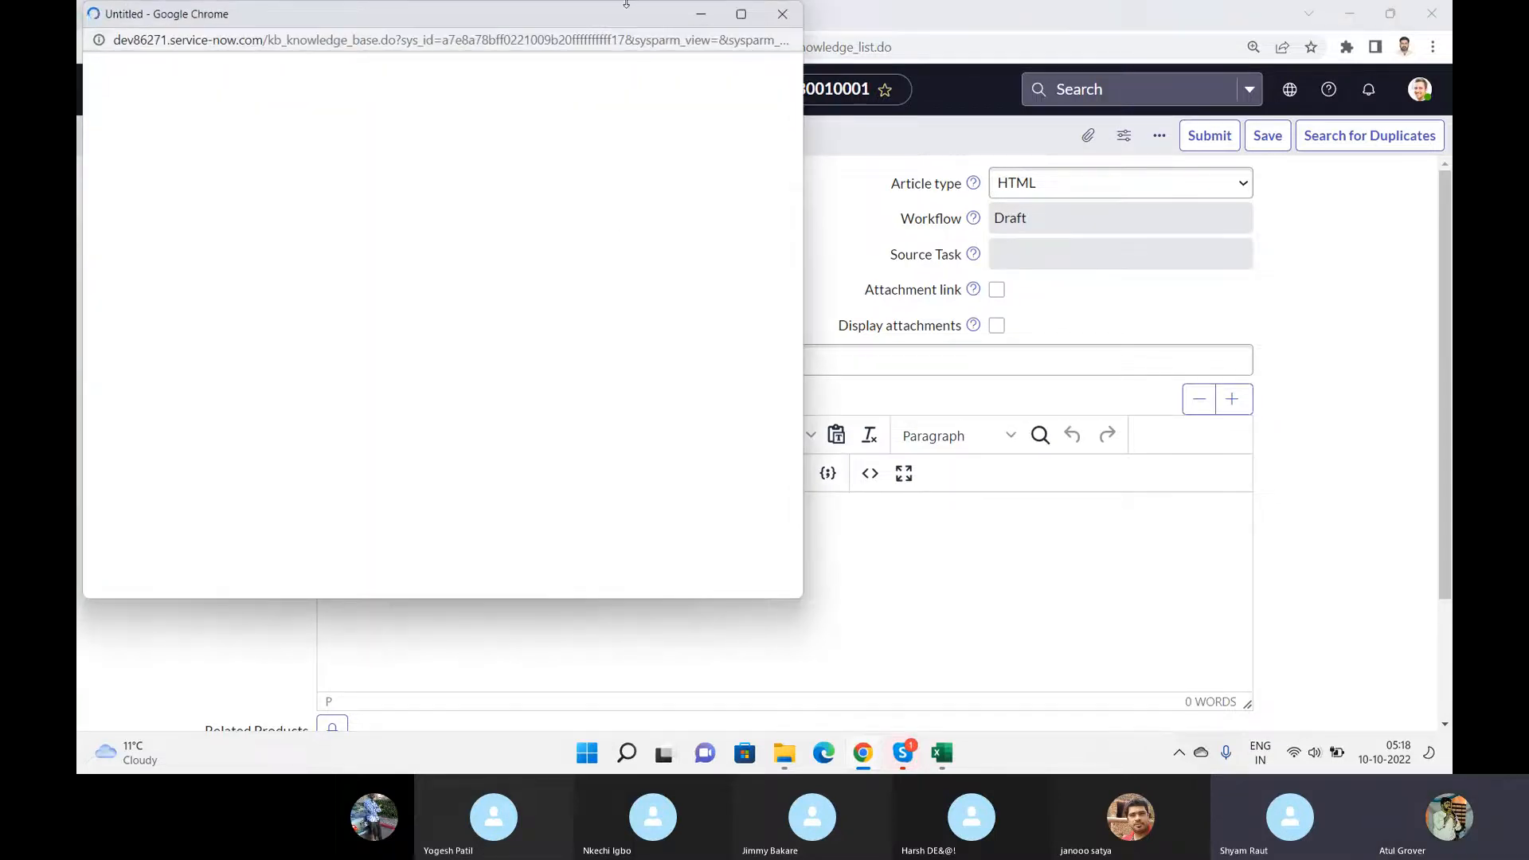
pyautogui.click(741, 16)
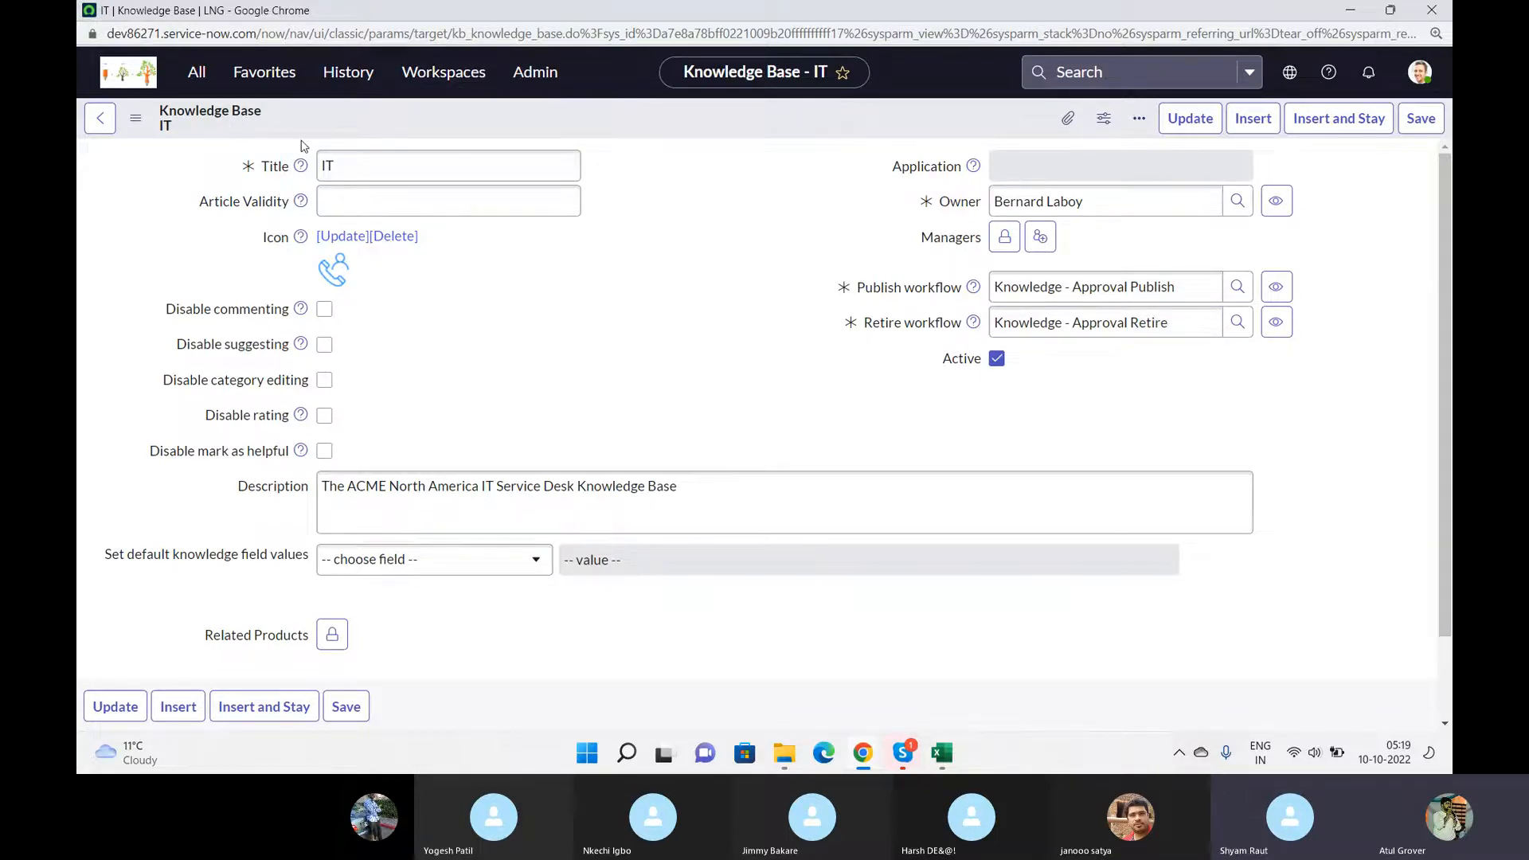
pyautogui.click(357, 212)
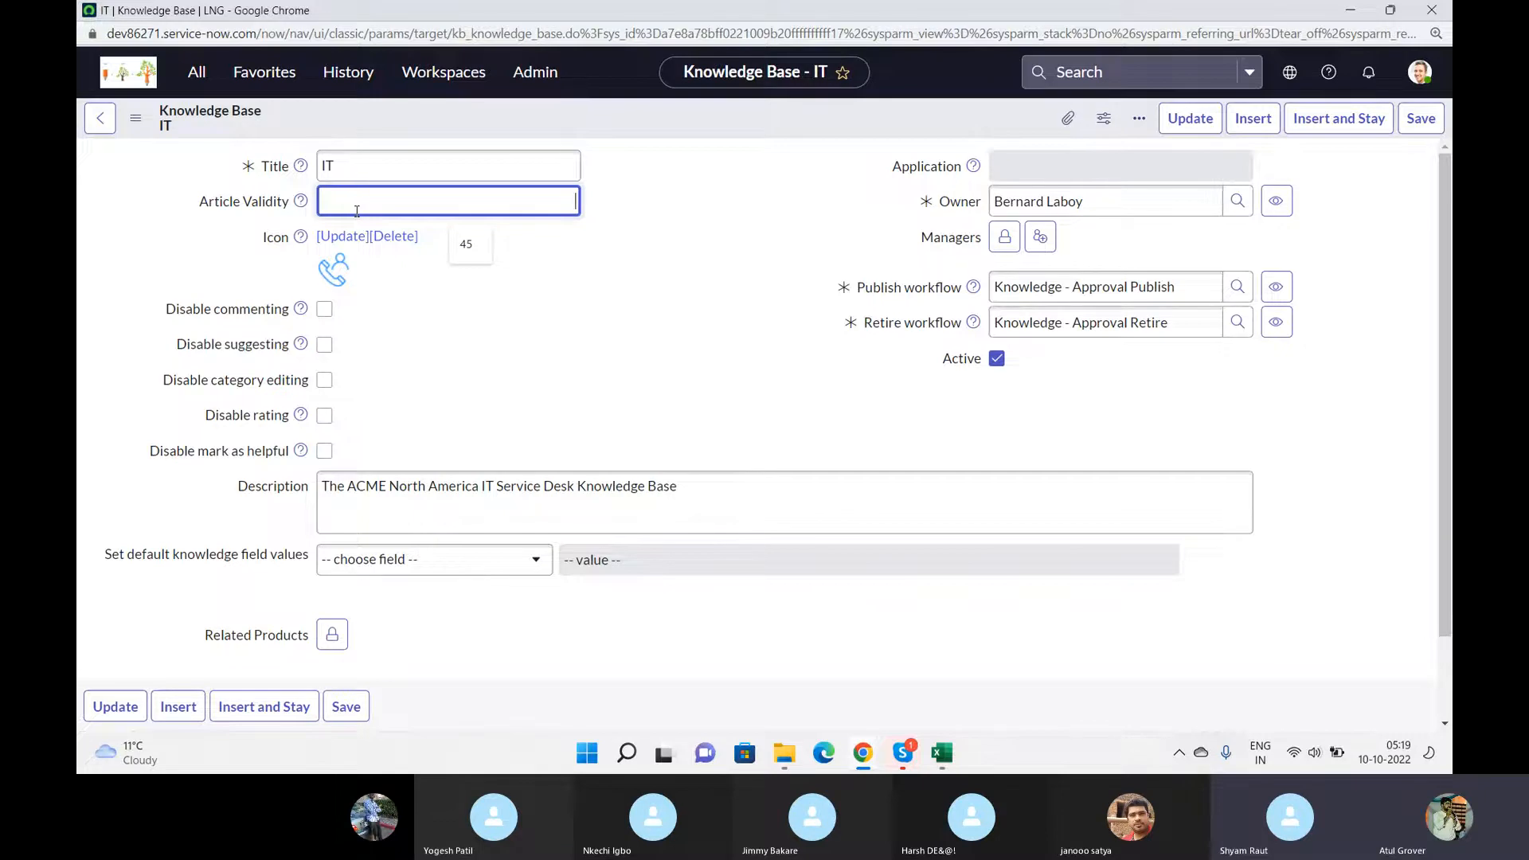
pyautogui.write('10')
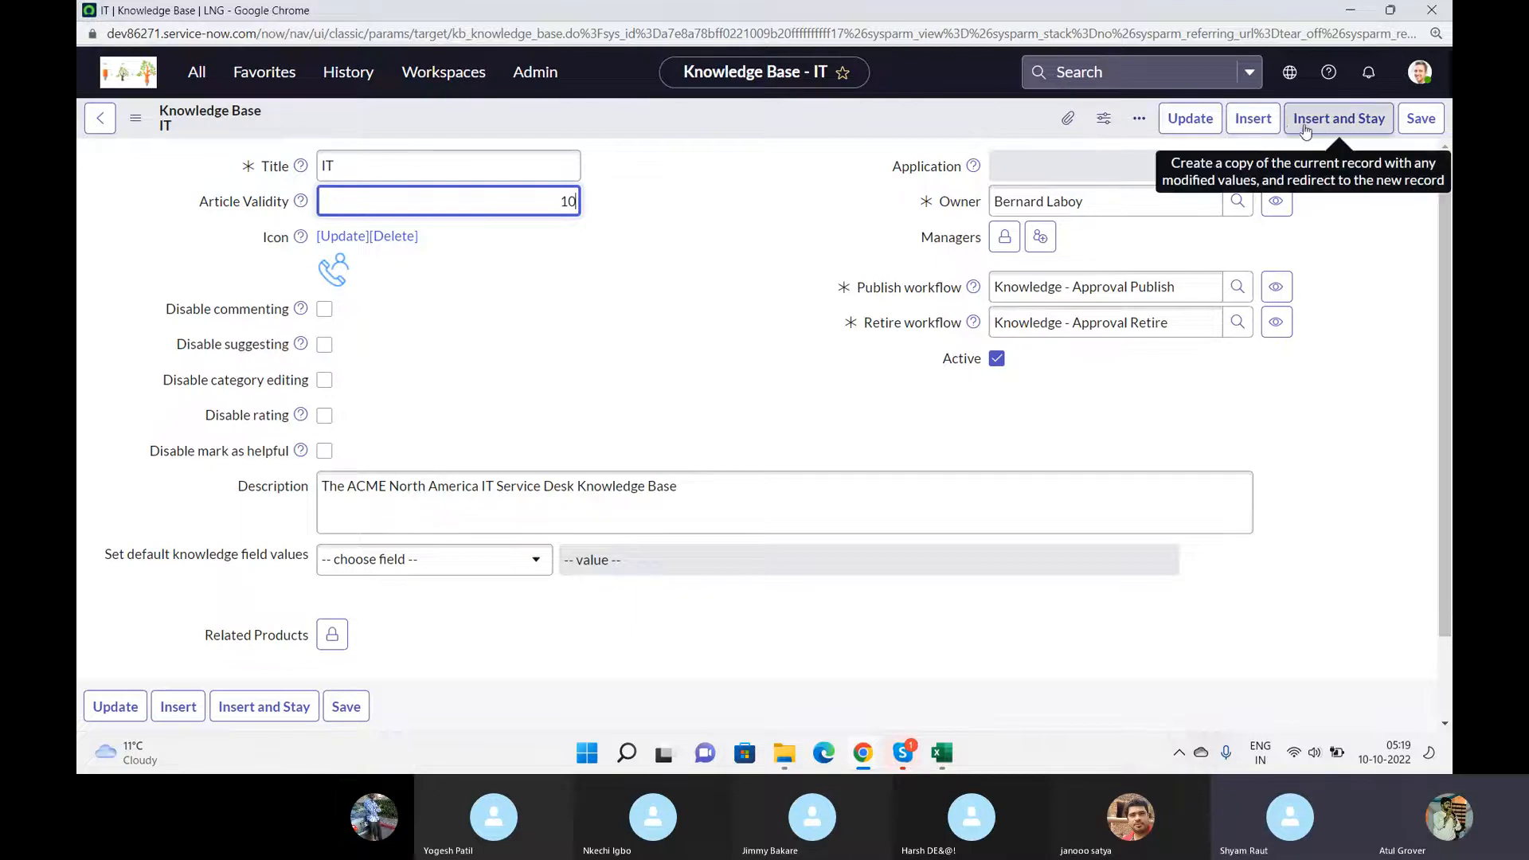
pyautogui.click(1190, 123)
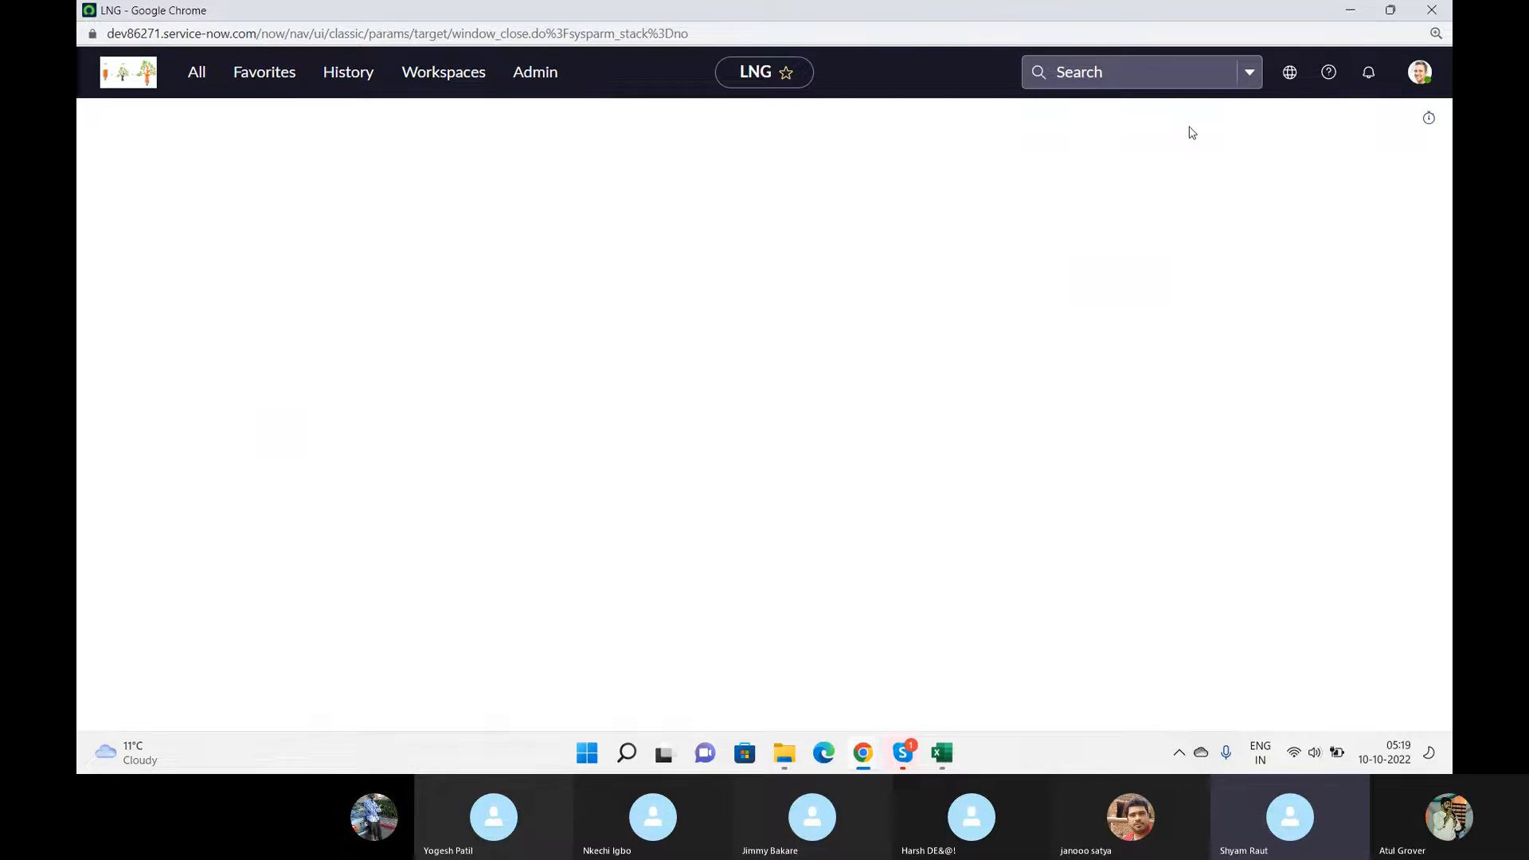
pyautogui.click(1432, 11)
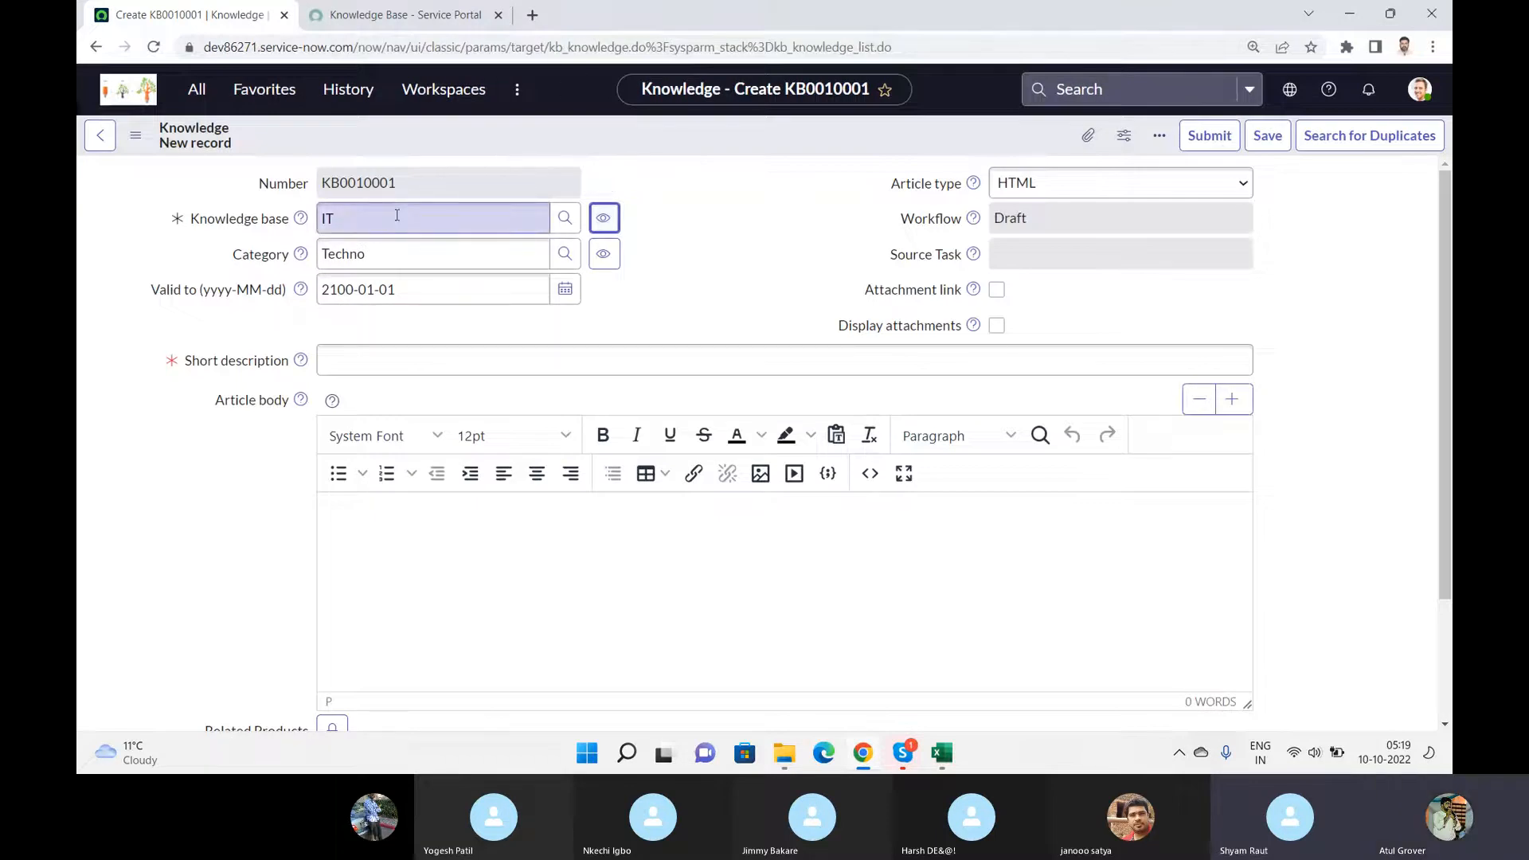
# - Reload the new article form, leaving without saving the entered values
pyautogui.rightClick(464, 140)
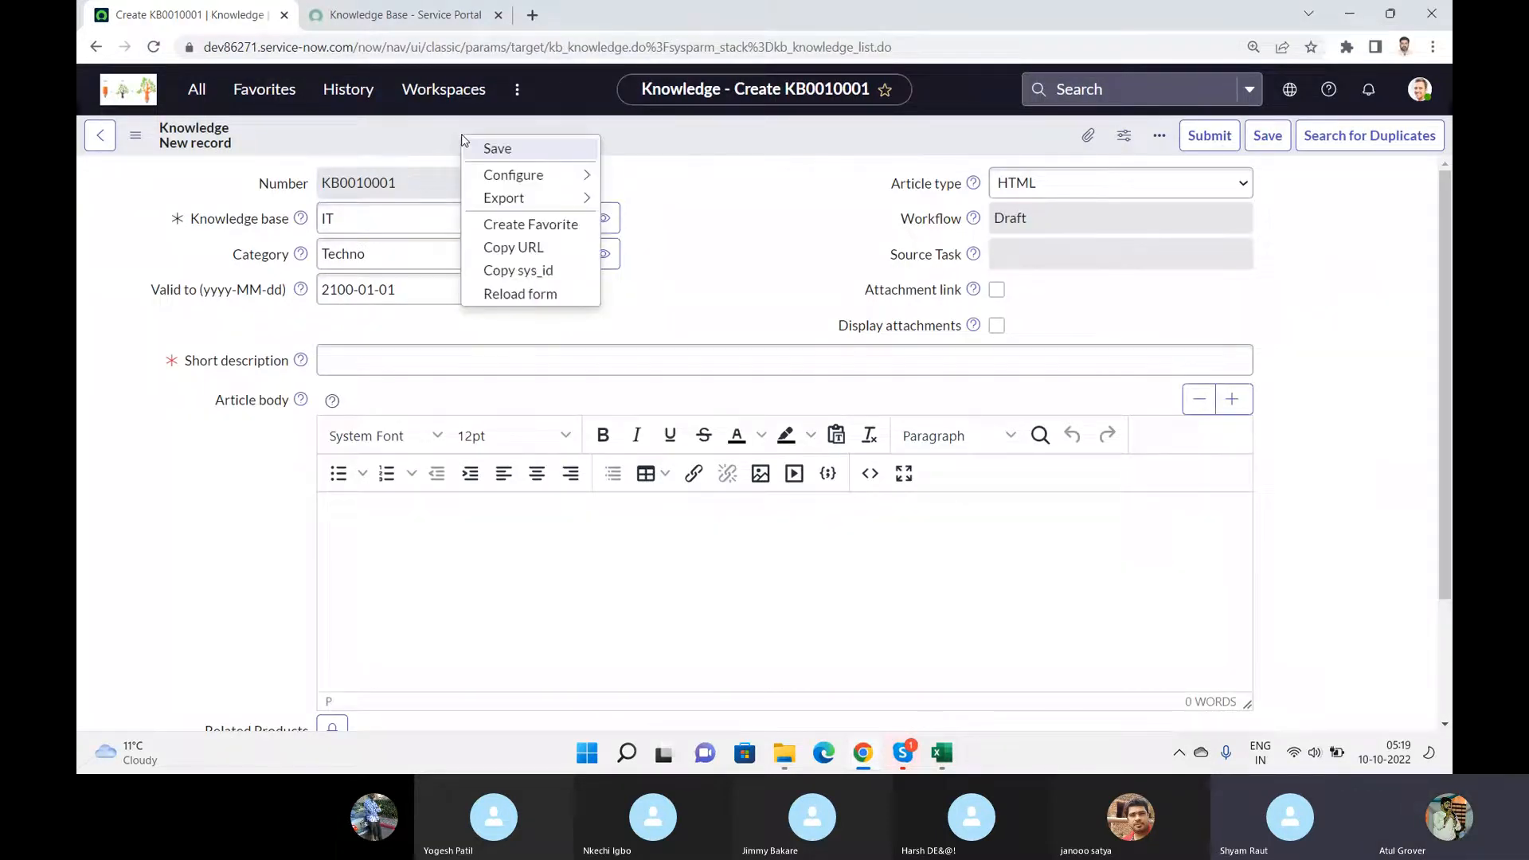
pyautogui.click(521, 293)
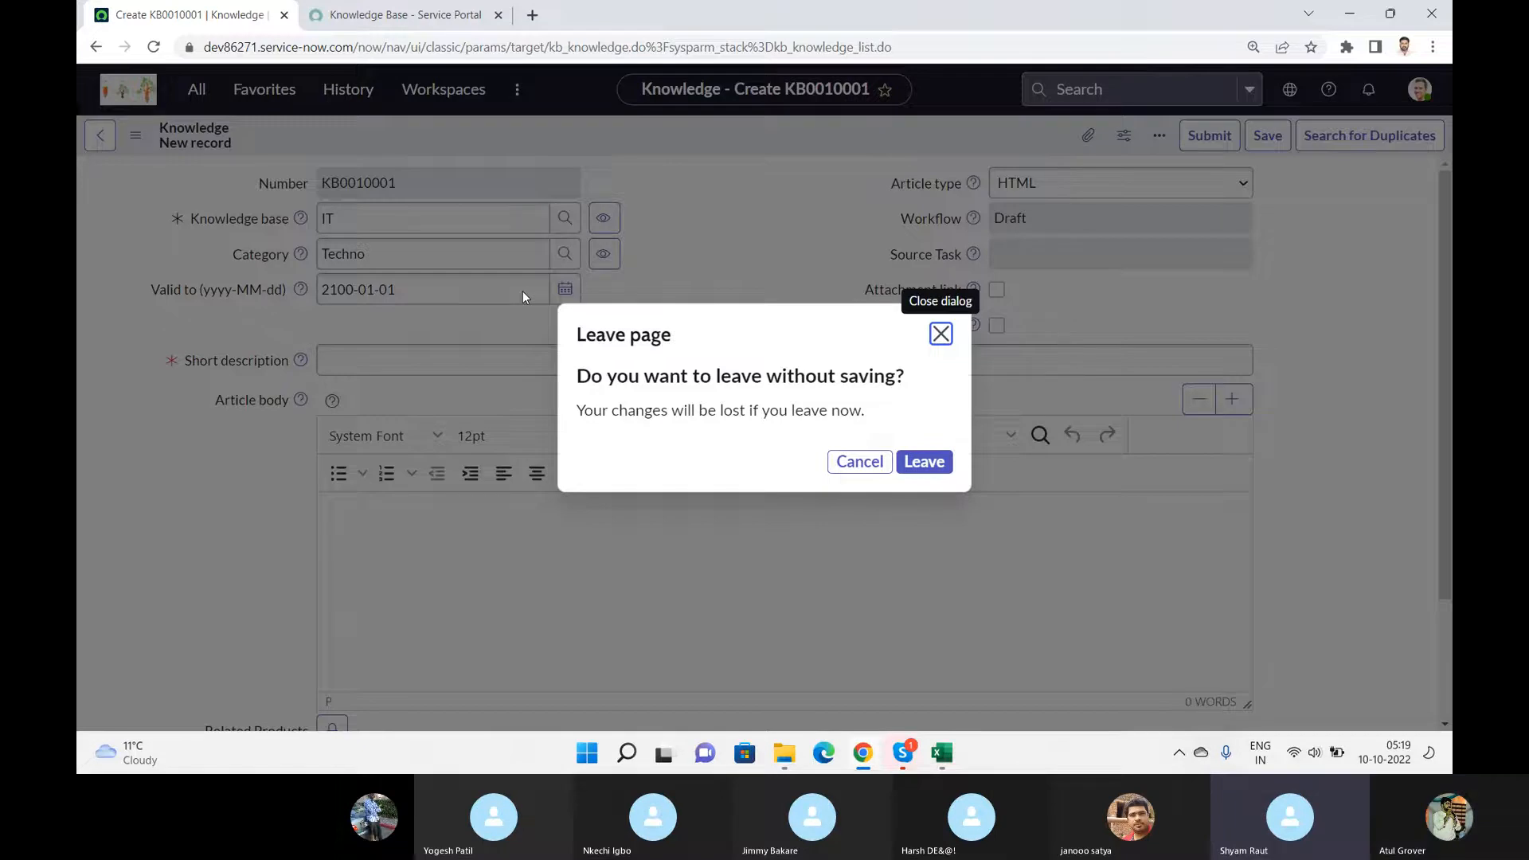
pyautogui.click(924, 468)
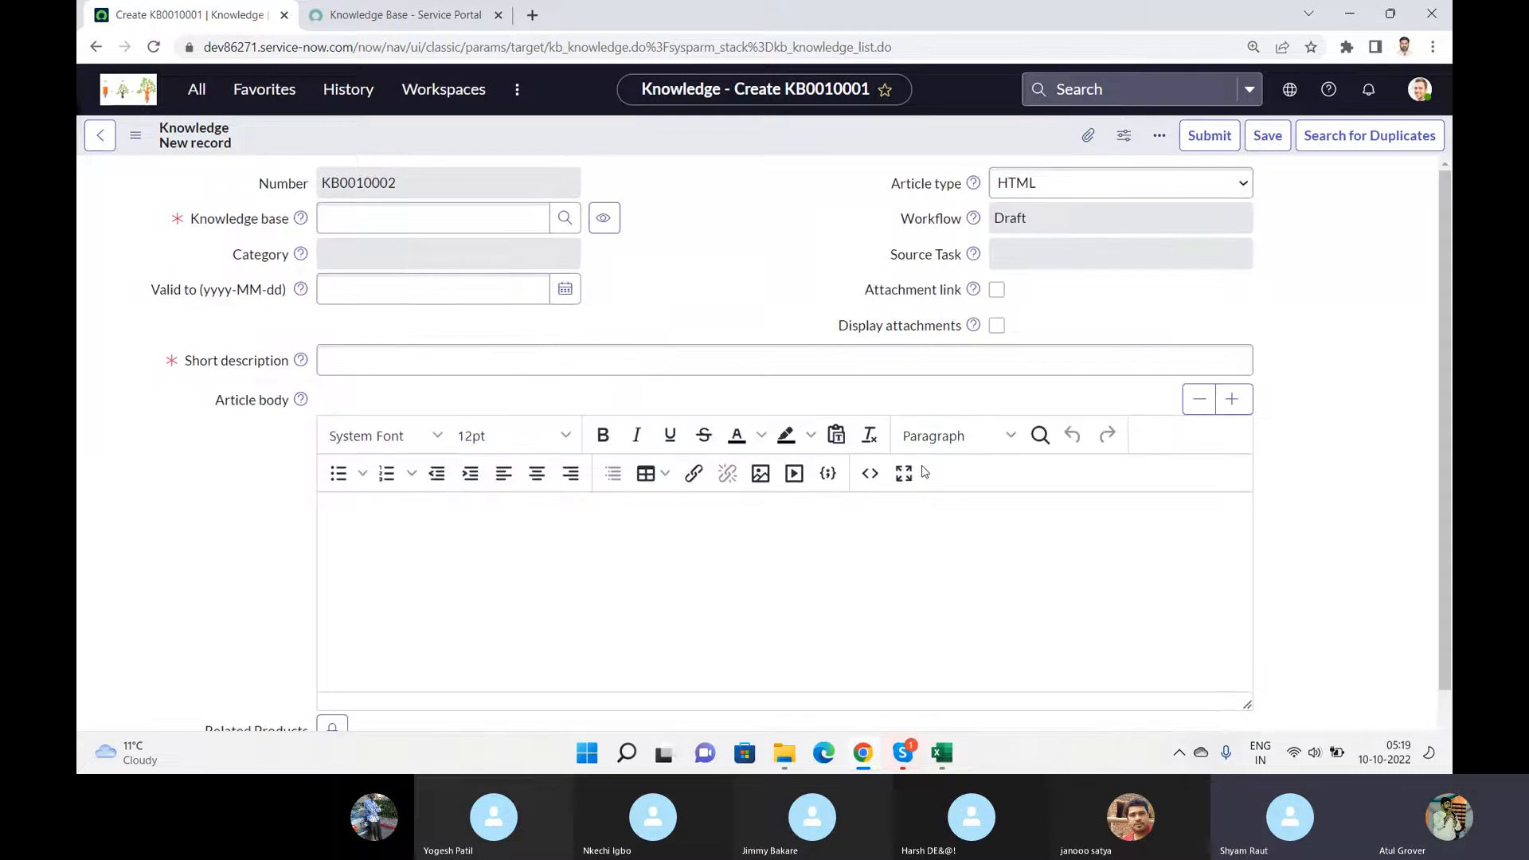
# - Set the knowledge base to IT on the reloaded article form
pyautogui.click(406, 213)
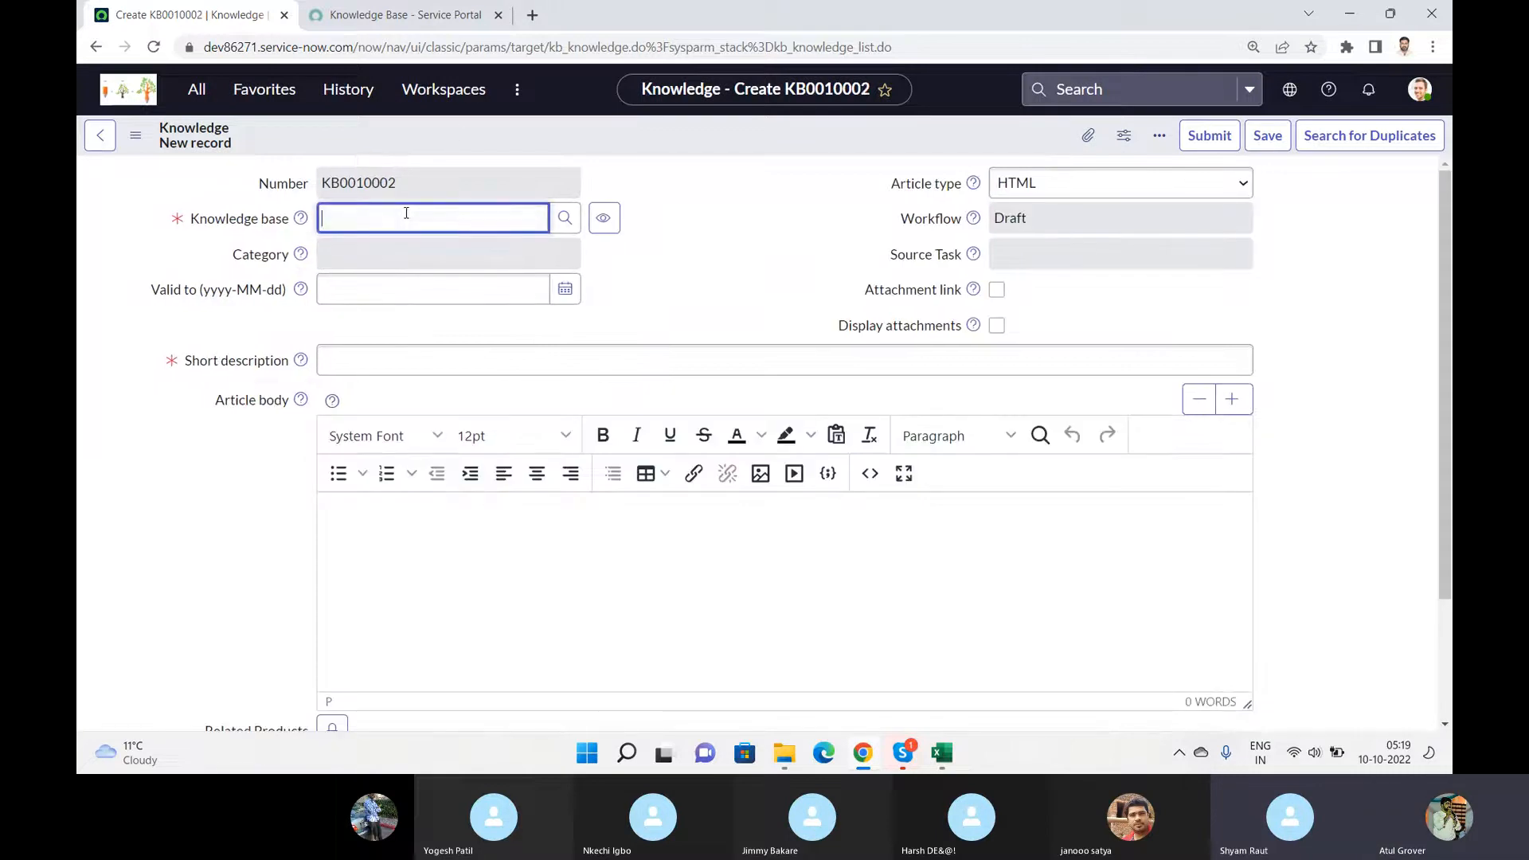
pyautogui.press('Tab')
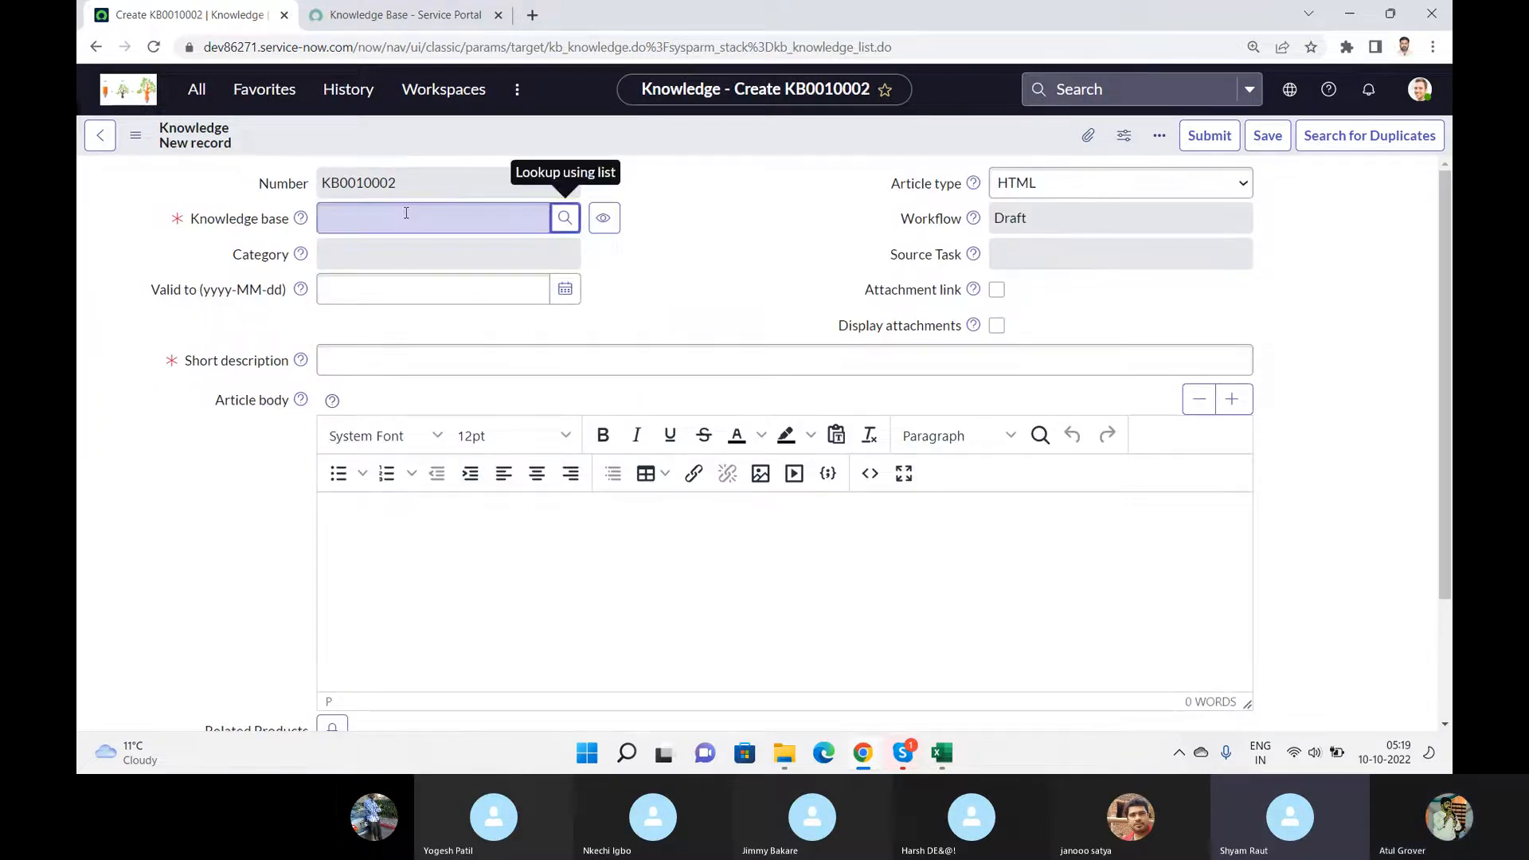
pyautogui.click(462, 211)
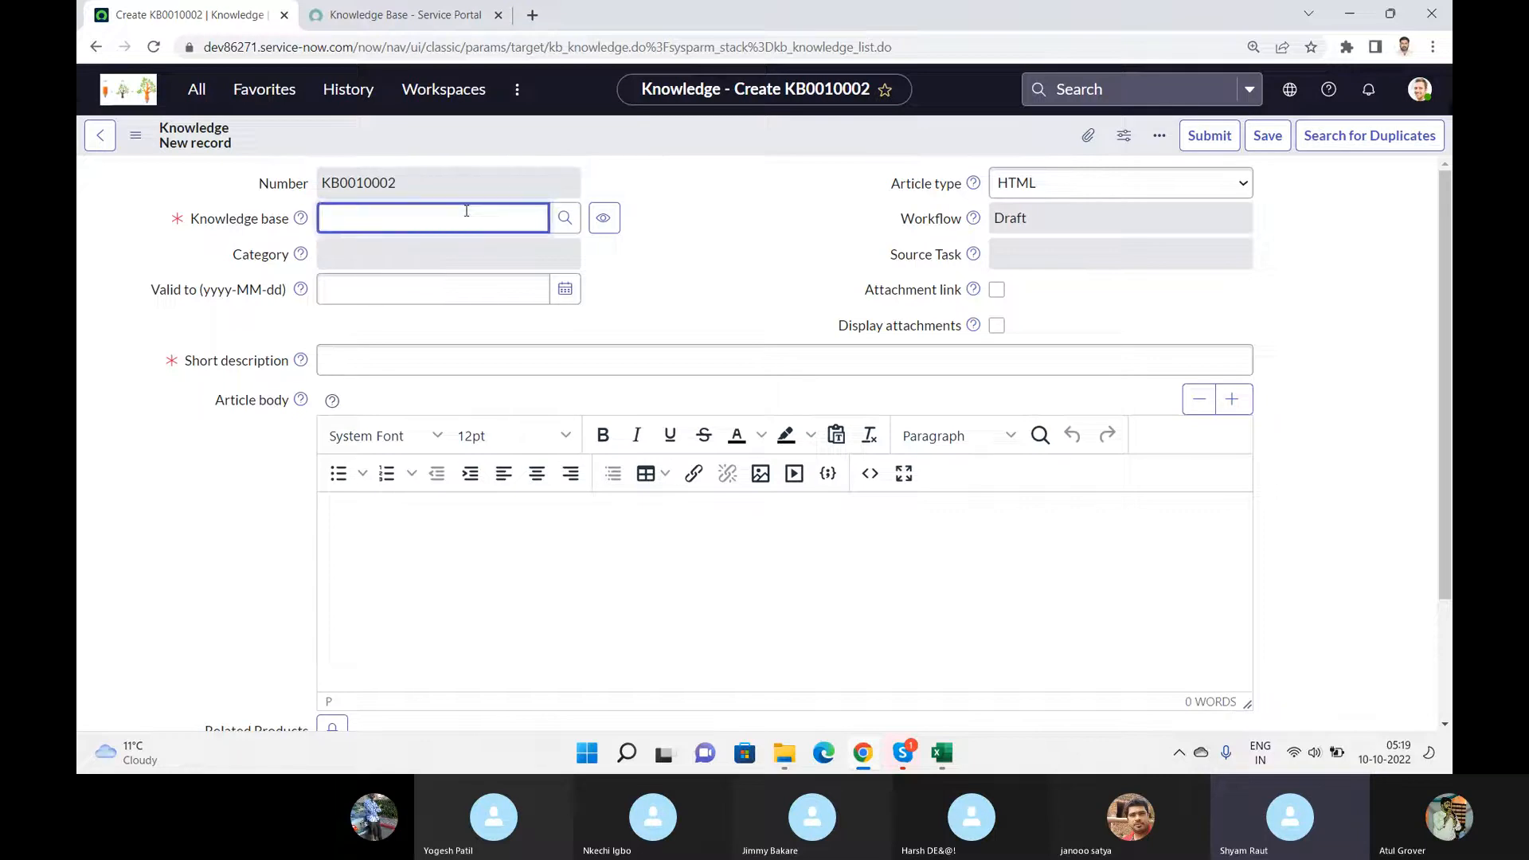
pyautogui.write('IT')
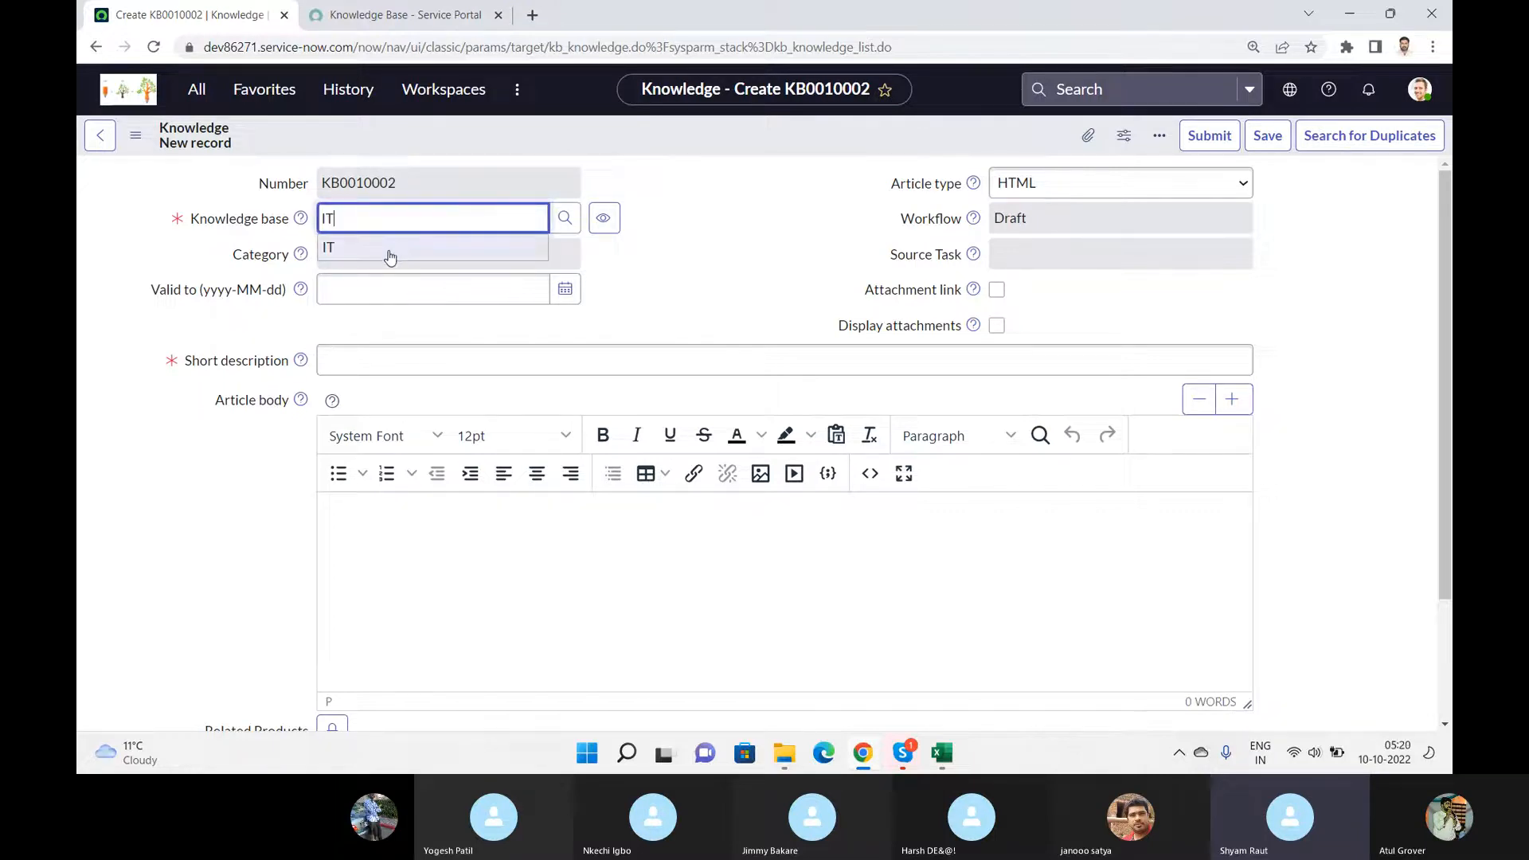
pyautogui.click(390, 252)
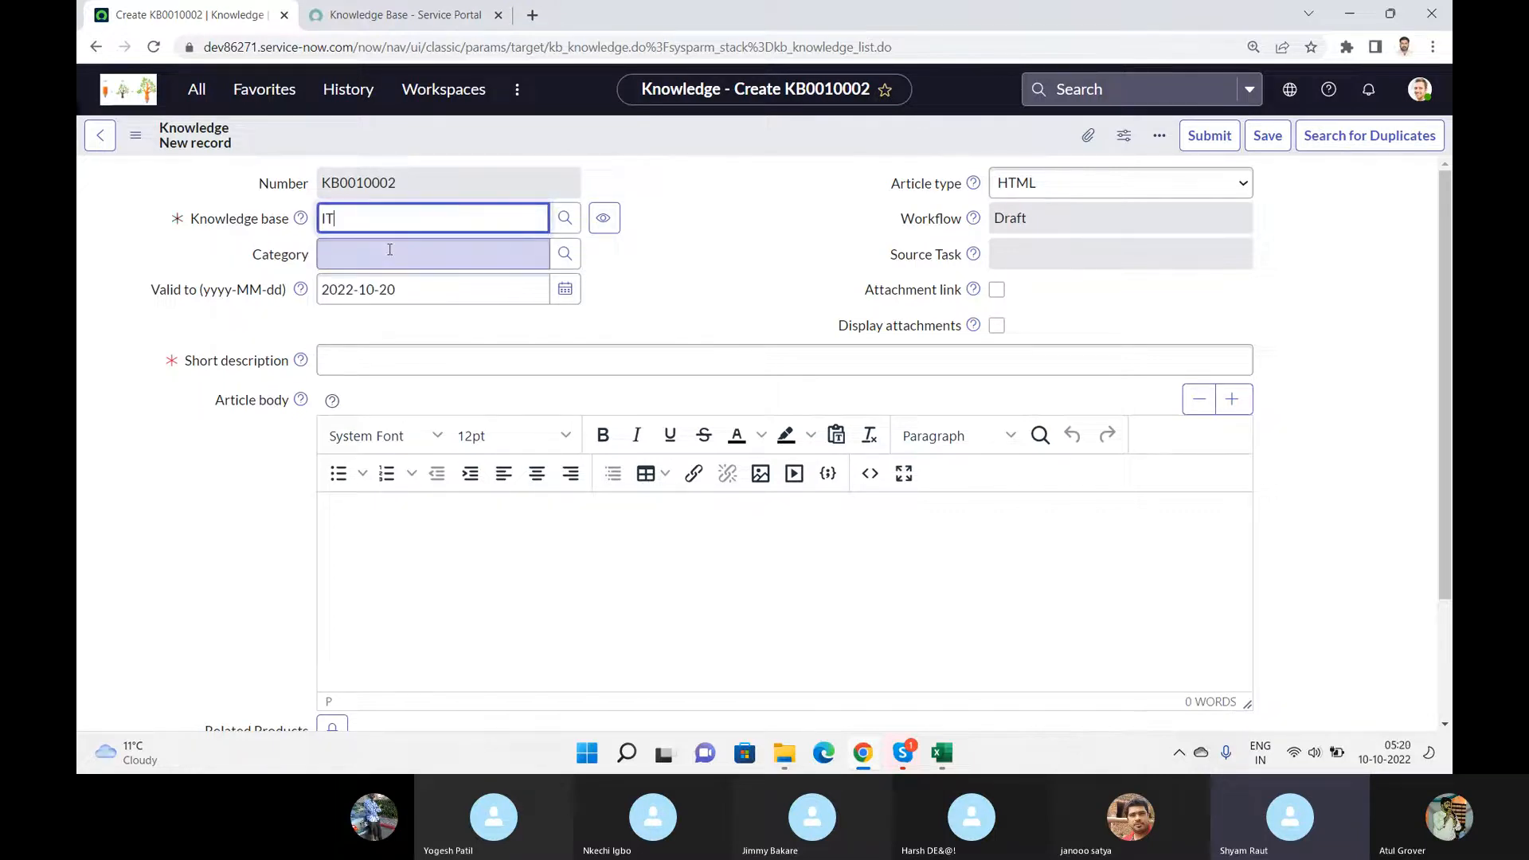
# - Check the Valid to date on the new article form and look through the knowledge modules in the navigator
pyautogui.click(421, 290)
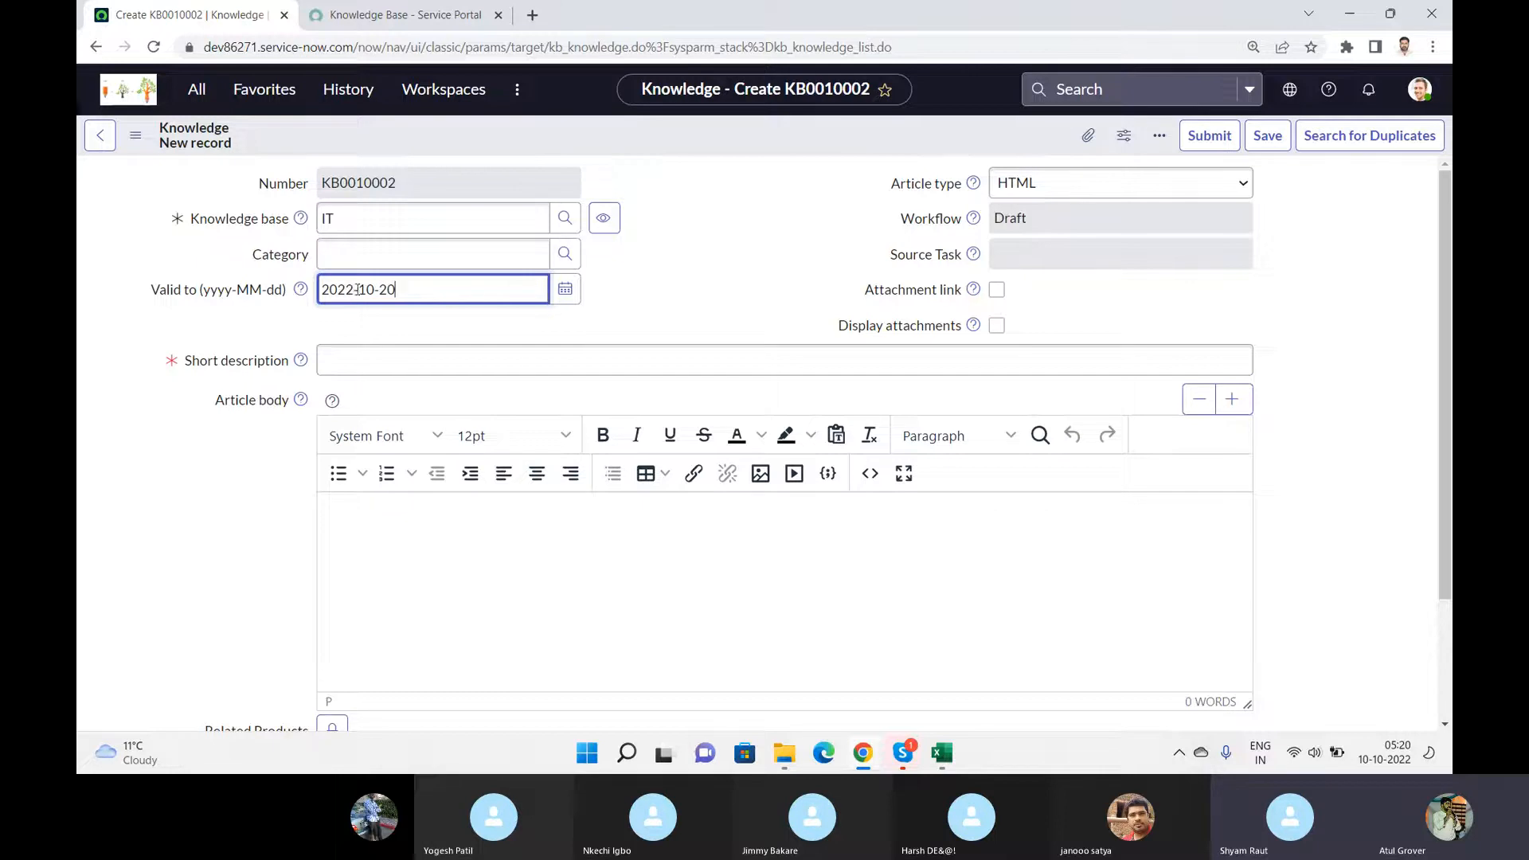
pyautogui.tripleClick(416, 299)
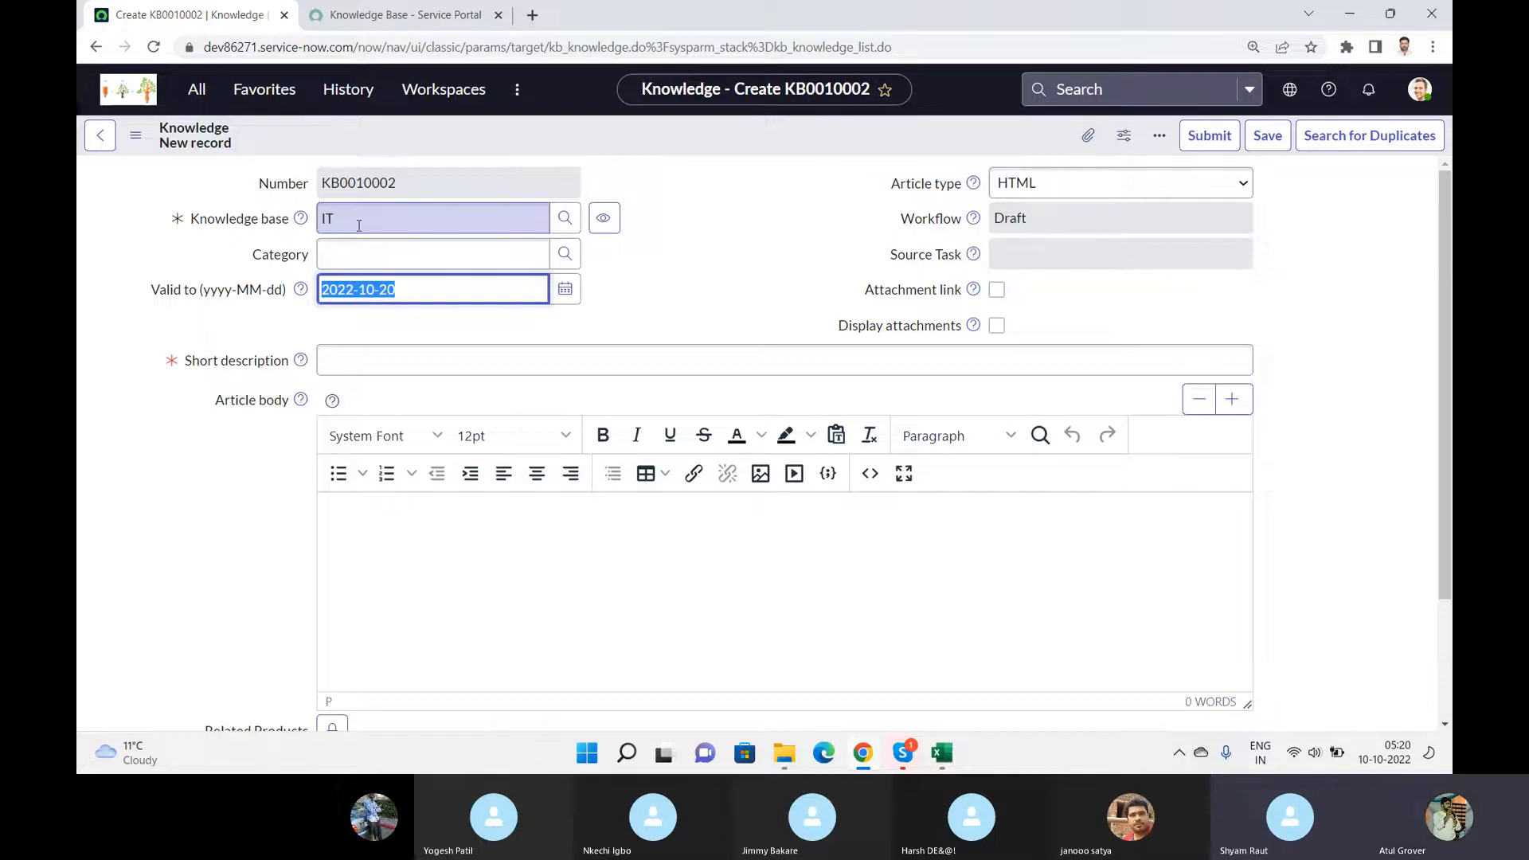
pyautogui.click(206, 97)
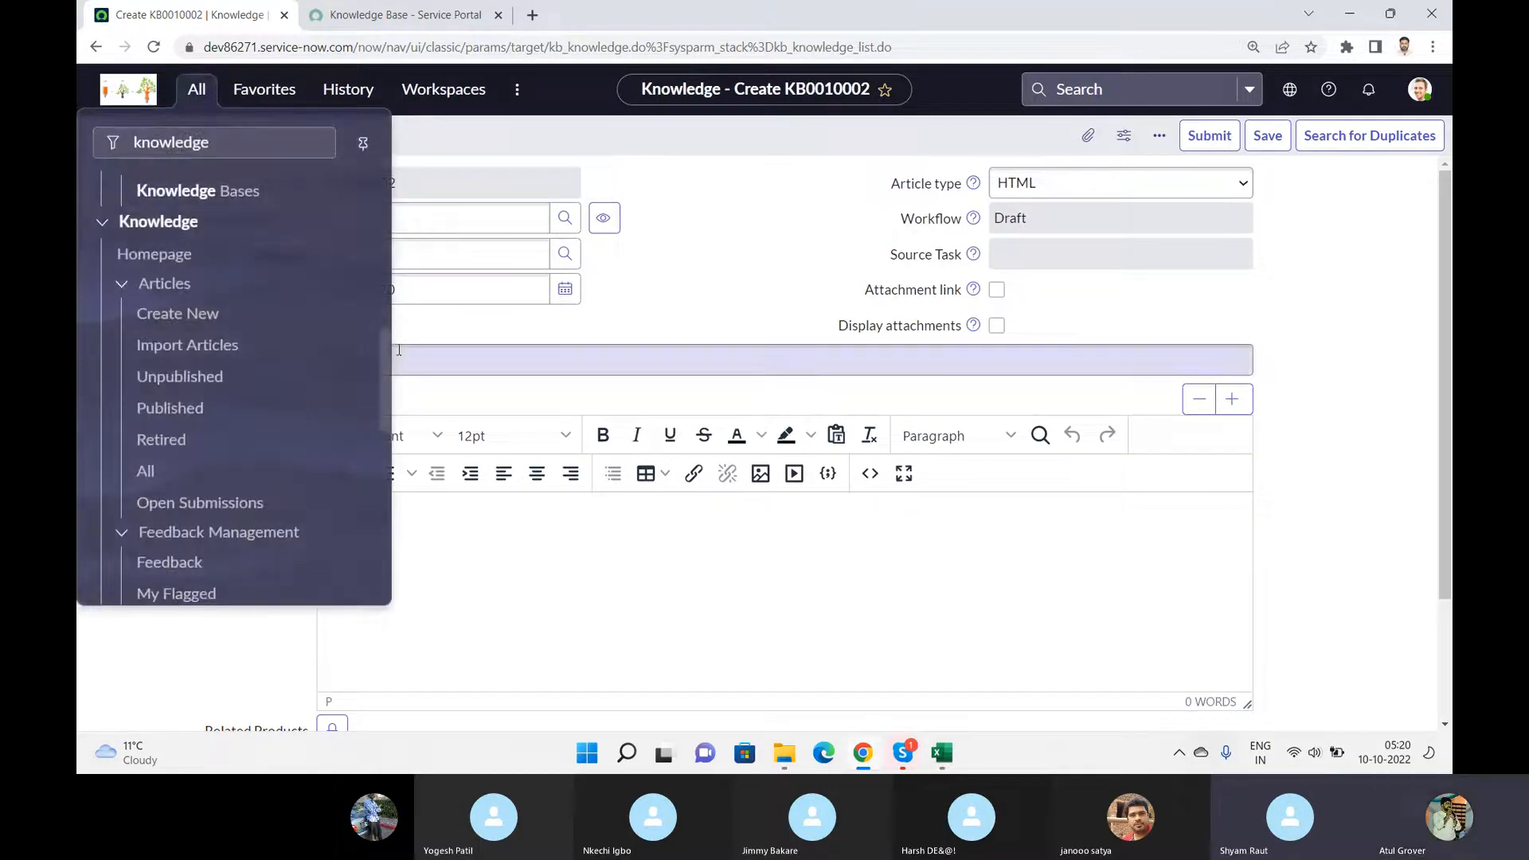
pyautogui.moveTo(384, 352); pyautogui.dragTo(396, 619)
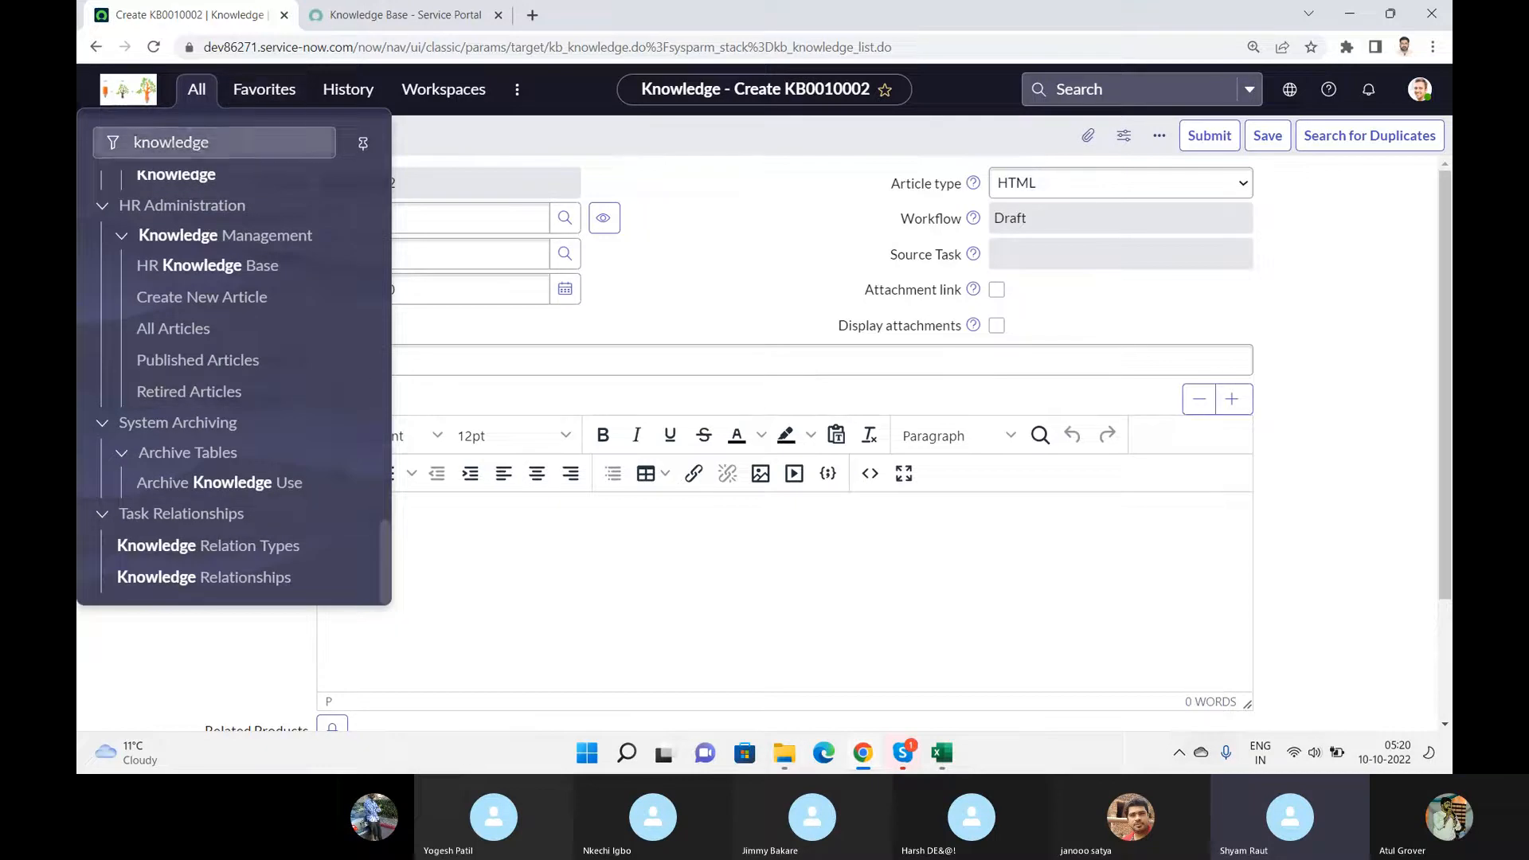
pyautogui.moveTo(252, 142); pyautogui.dragTo(79, 104)
pyautogui.click(79, 104)
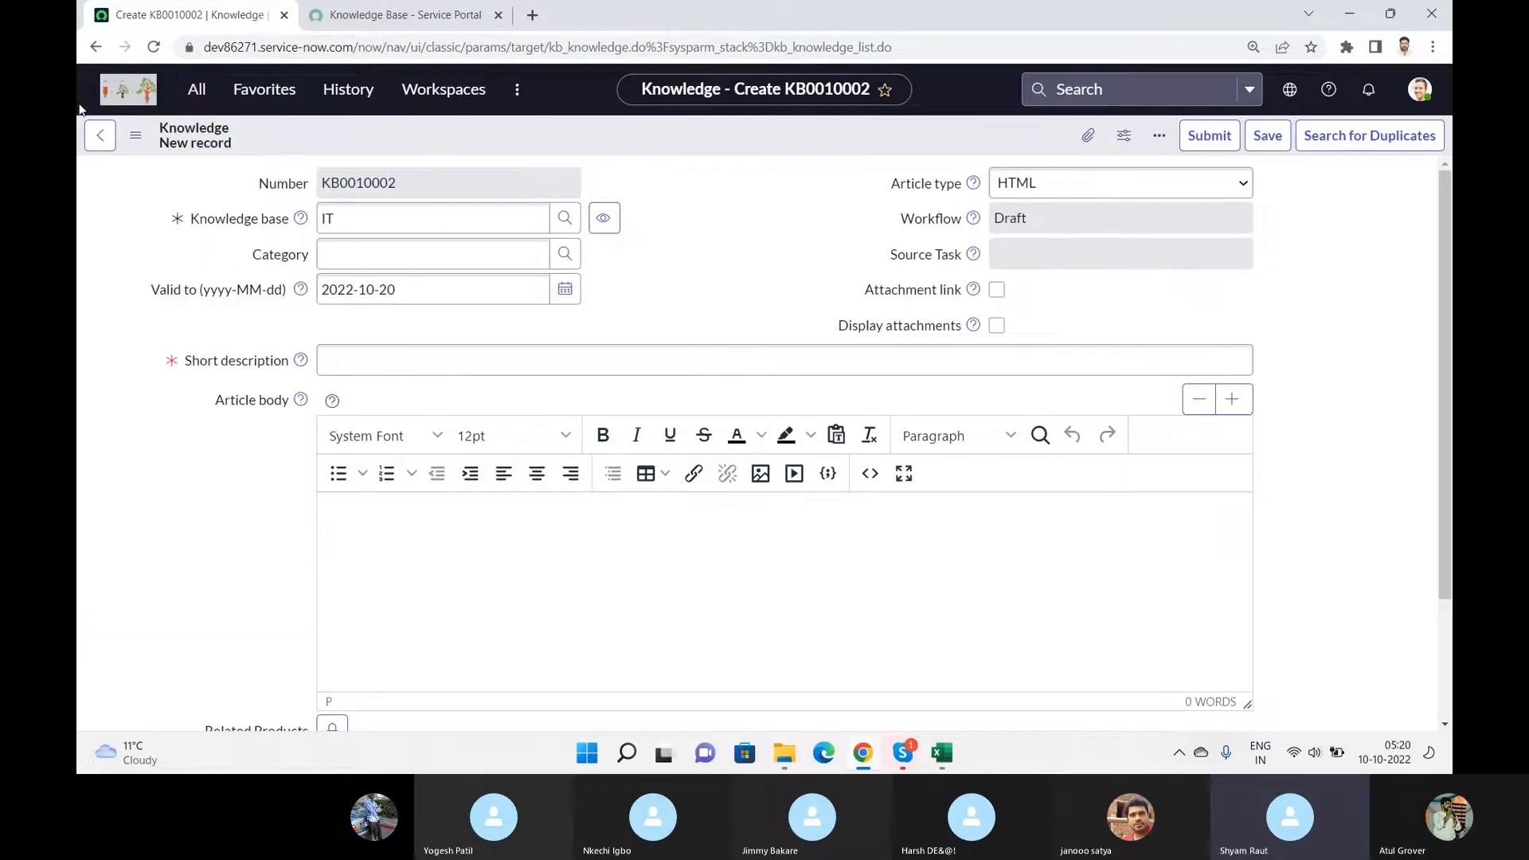
# - Filter the application navigator for "properties" and look through the matching modules for the knowledge properties
pyautogui.click(197, 89)
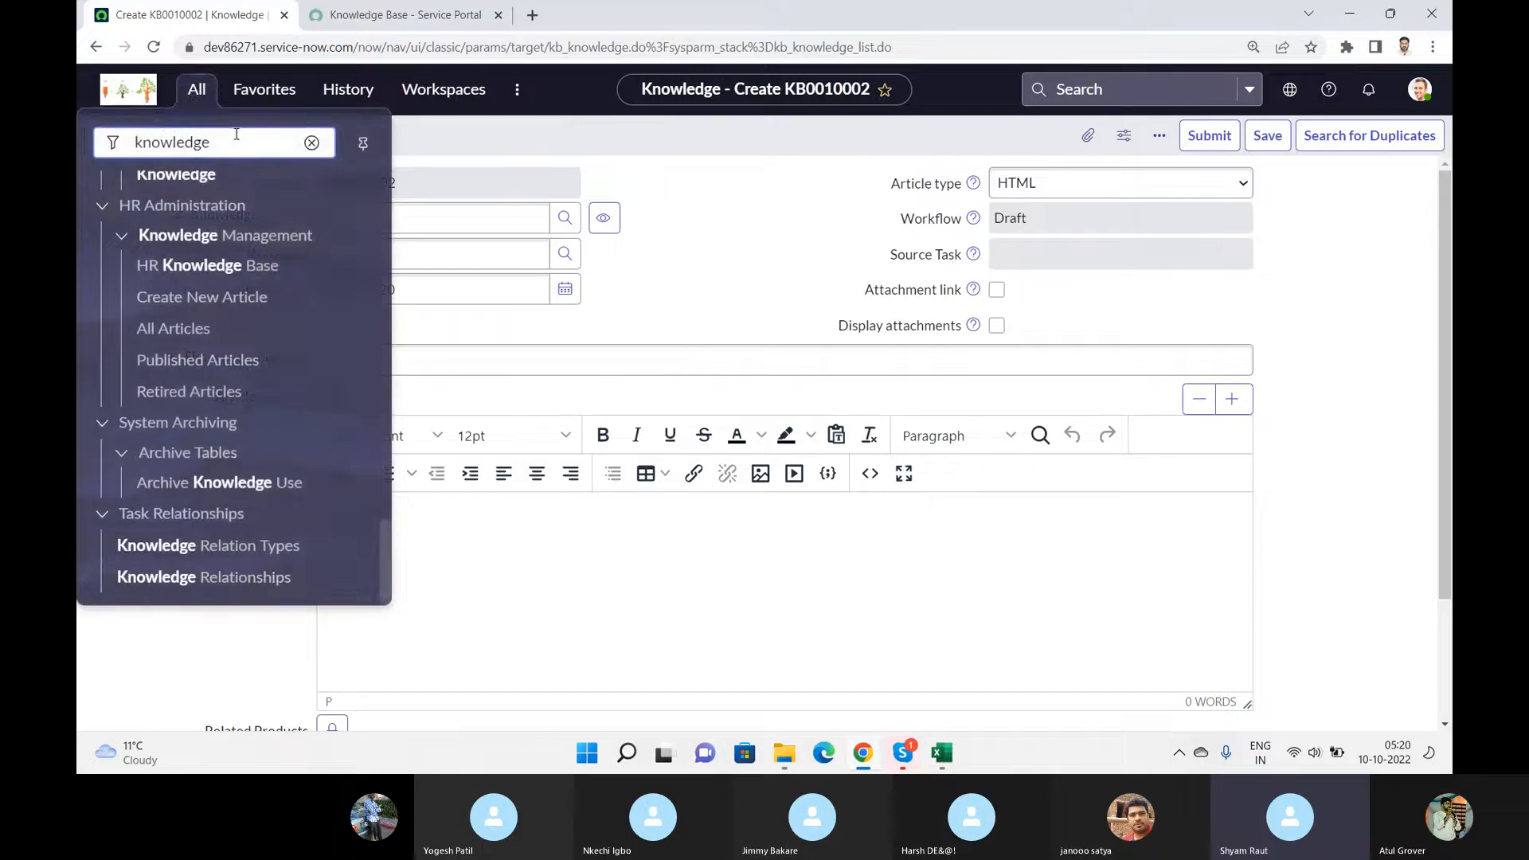
pyautogui.press('BackSpace')
pyautogui.press('BackSpace')
pyautogui.press('BackSpace')
pyautogui.press('BackSpace')
pyautogui.press('BackSpace')
pyautogui.press('BackSpace')
pyautogui.press('BackSpace')
pyautogui.press('BackSpace')
pyautogui.press('BackSpace')
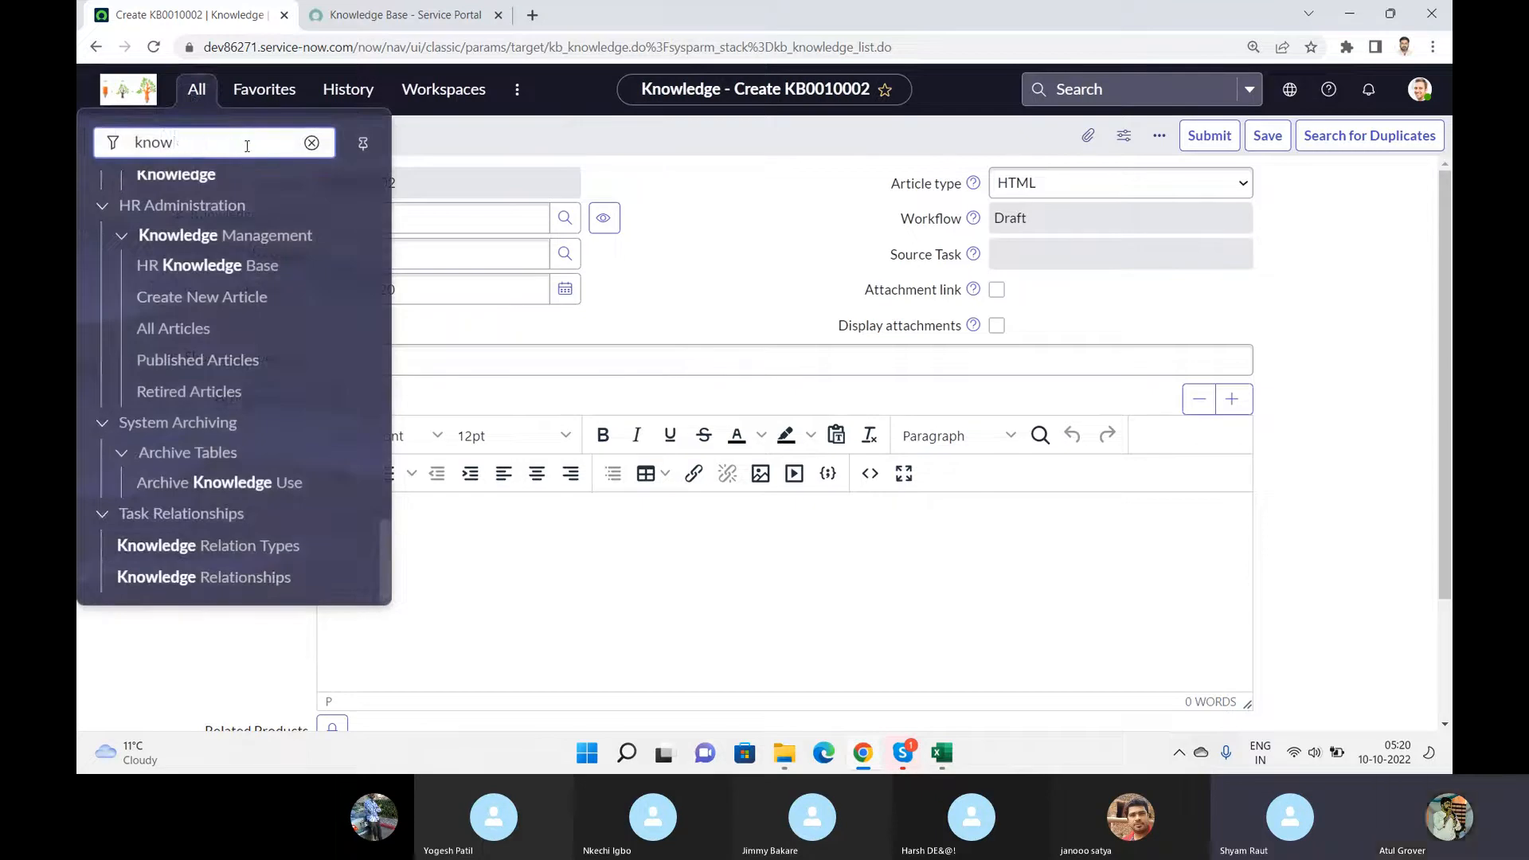
pyautogui.write('pto')
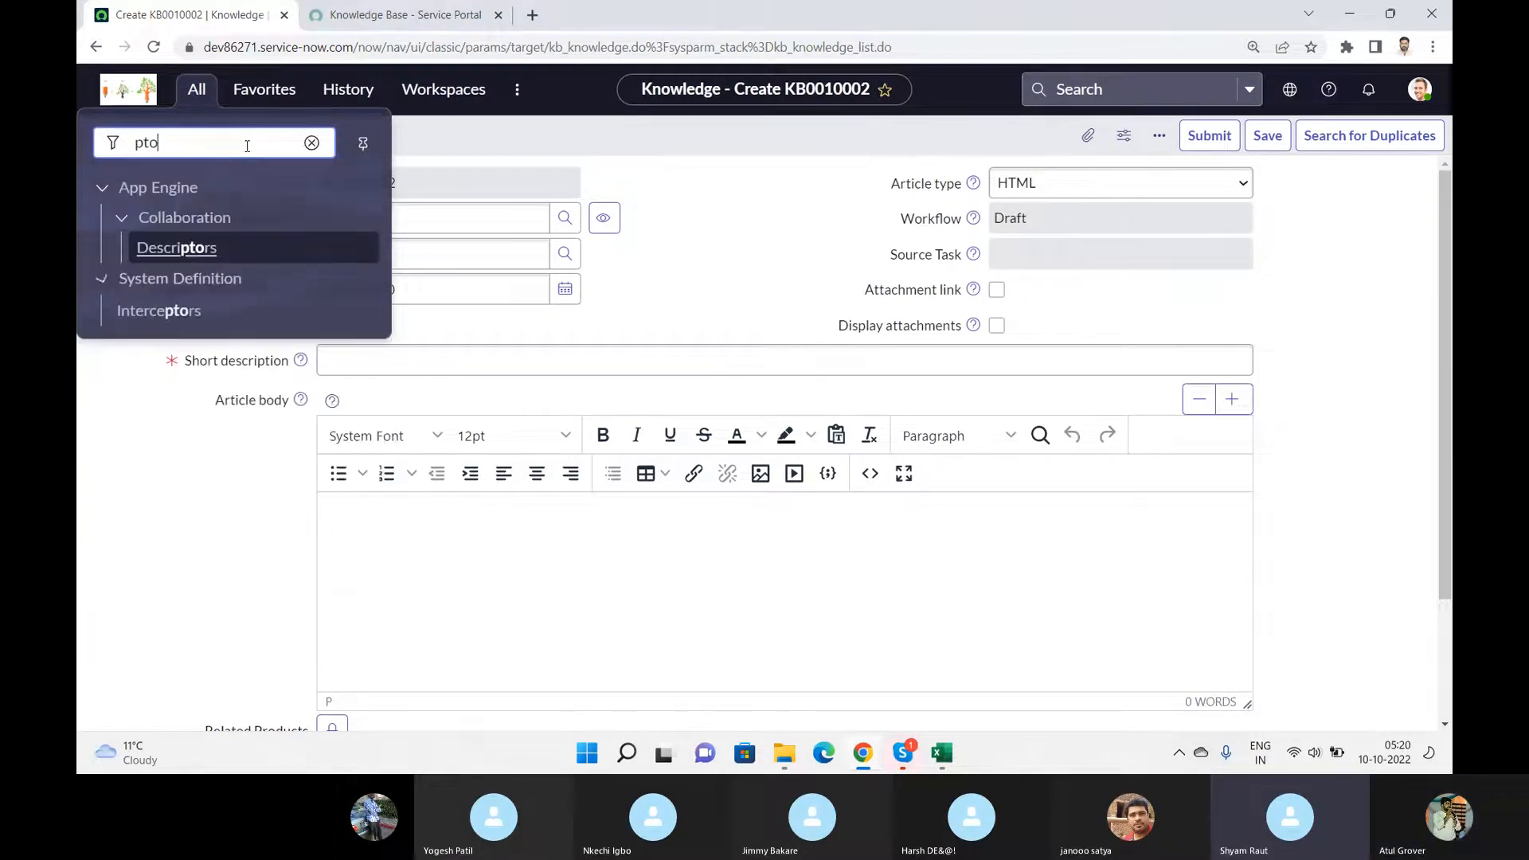
pyautogui.press('BackSpace')
pyautogui.press('BackSpace')
pyautogui.write('roperties')
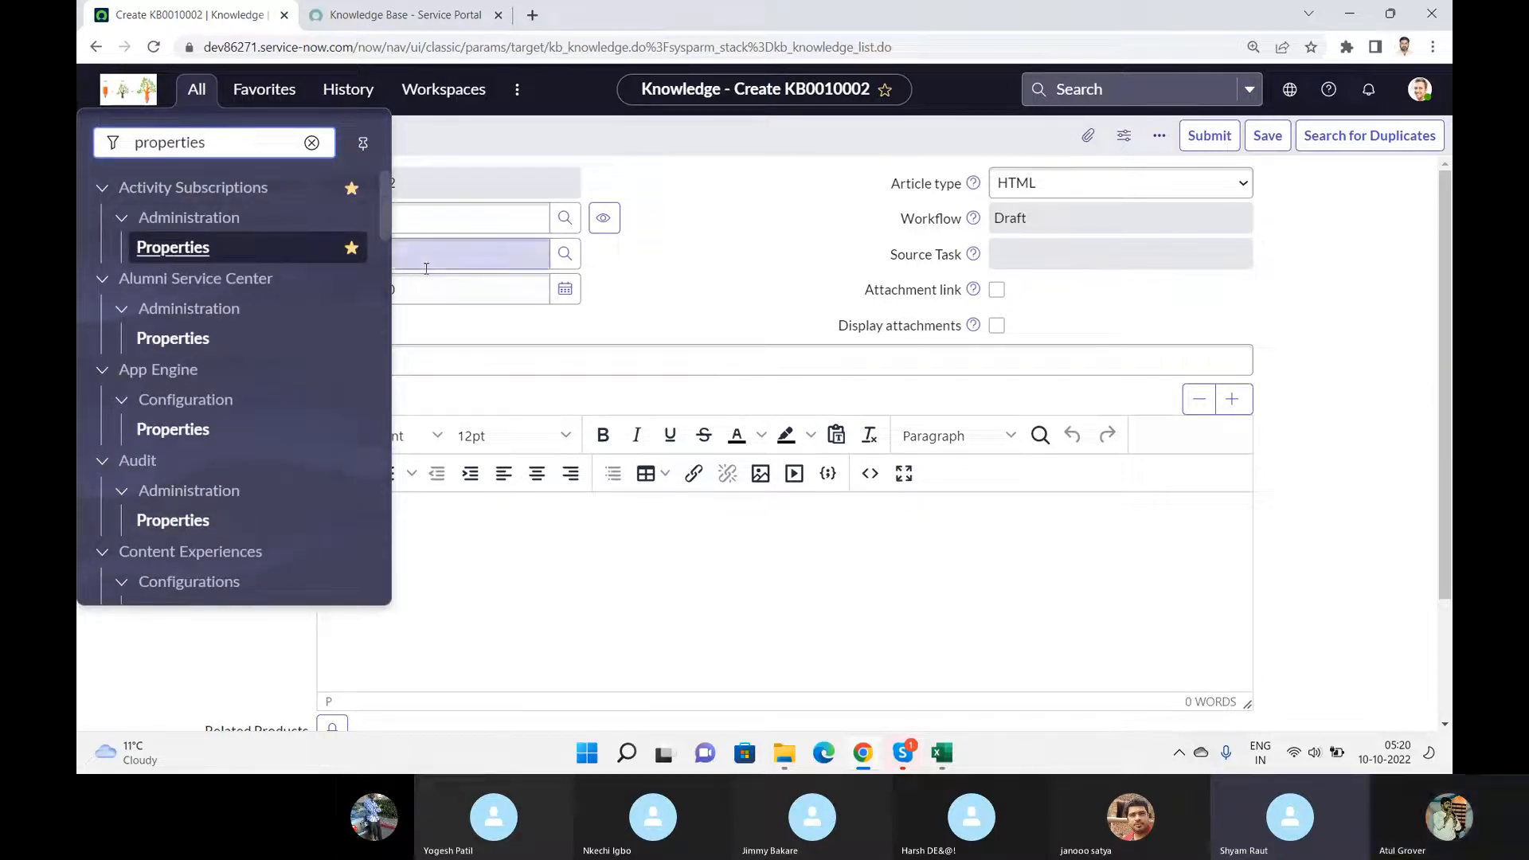
pyautogui.click(384, 208)
pyautogui.moveTo(392, 250); pyautogui.dragTo(391, 597)
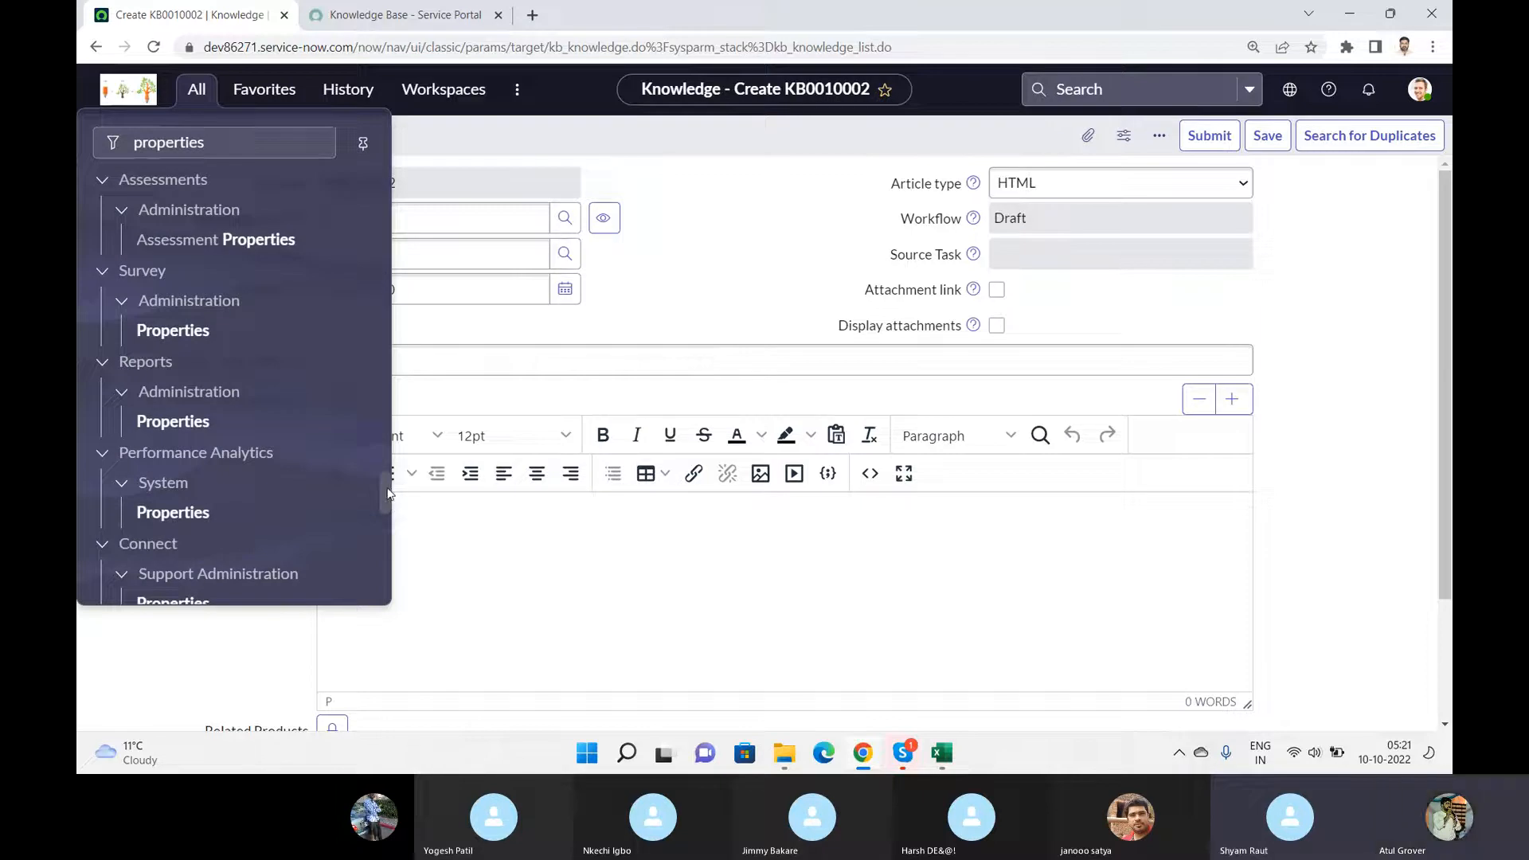
pyautogui.moveTo(383, 491); pyautogui.dragTo(389, 628)
pyautogui.scroll(-10, 388, 566)
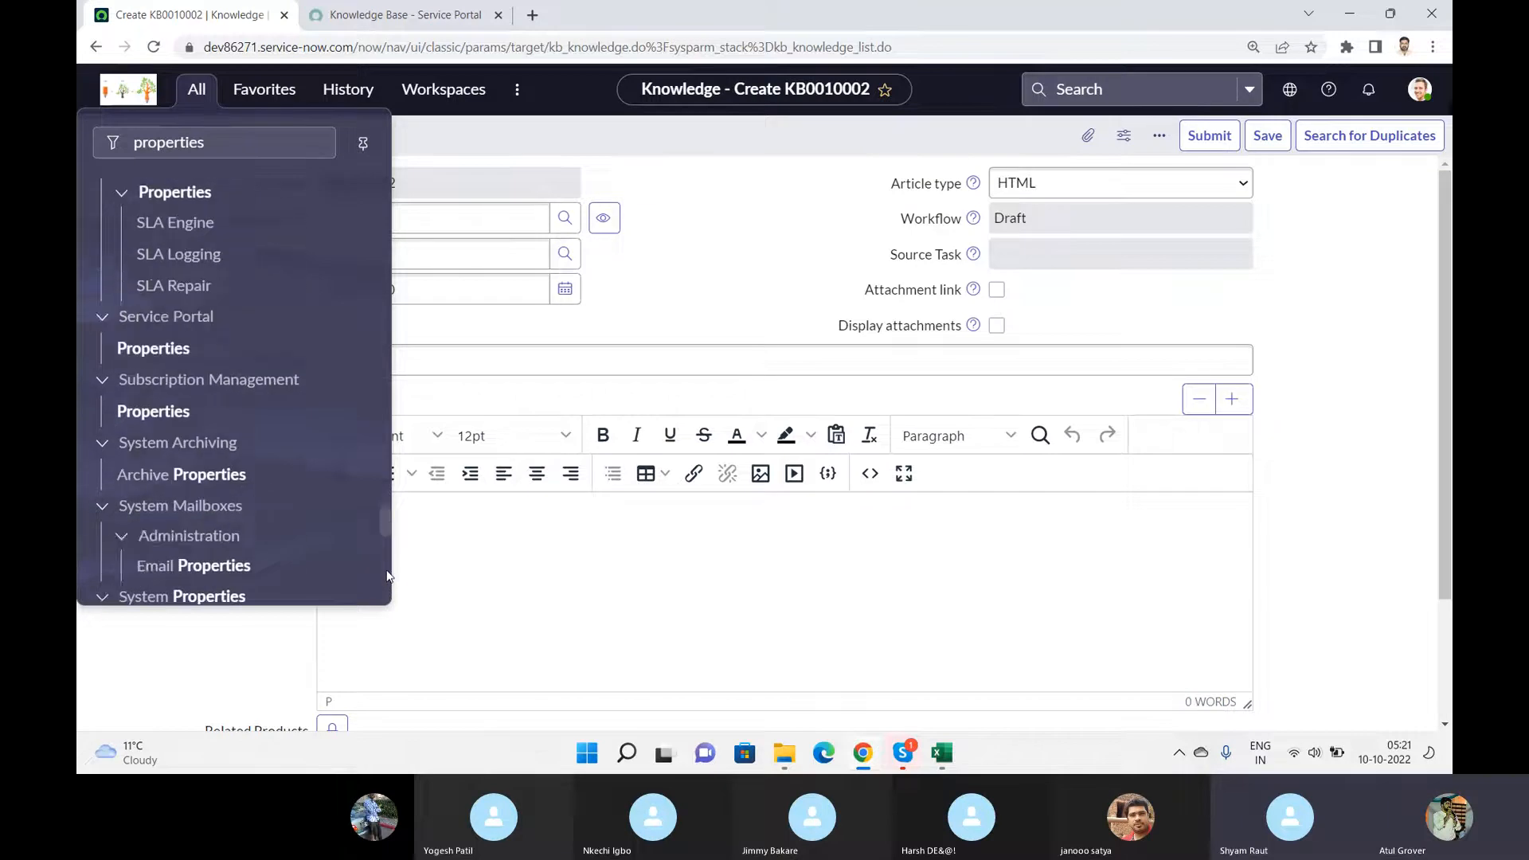
pyautogui.scroll(-10, 388, 605)
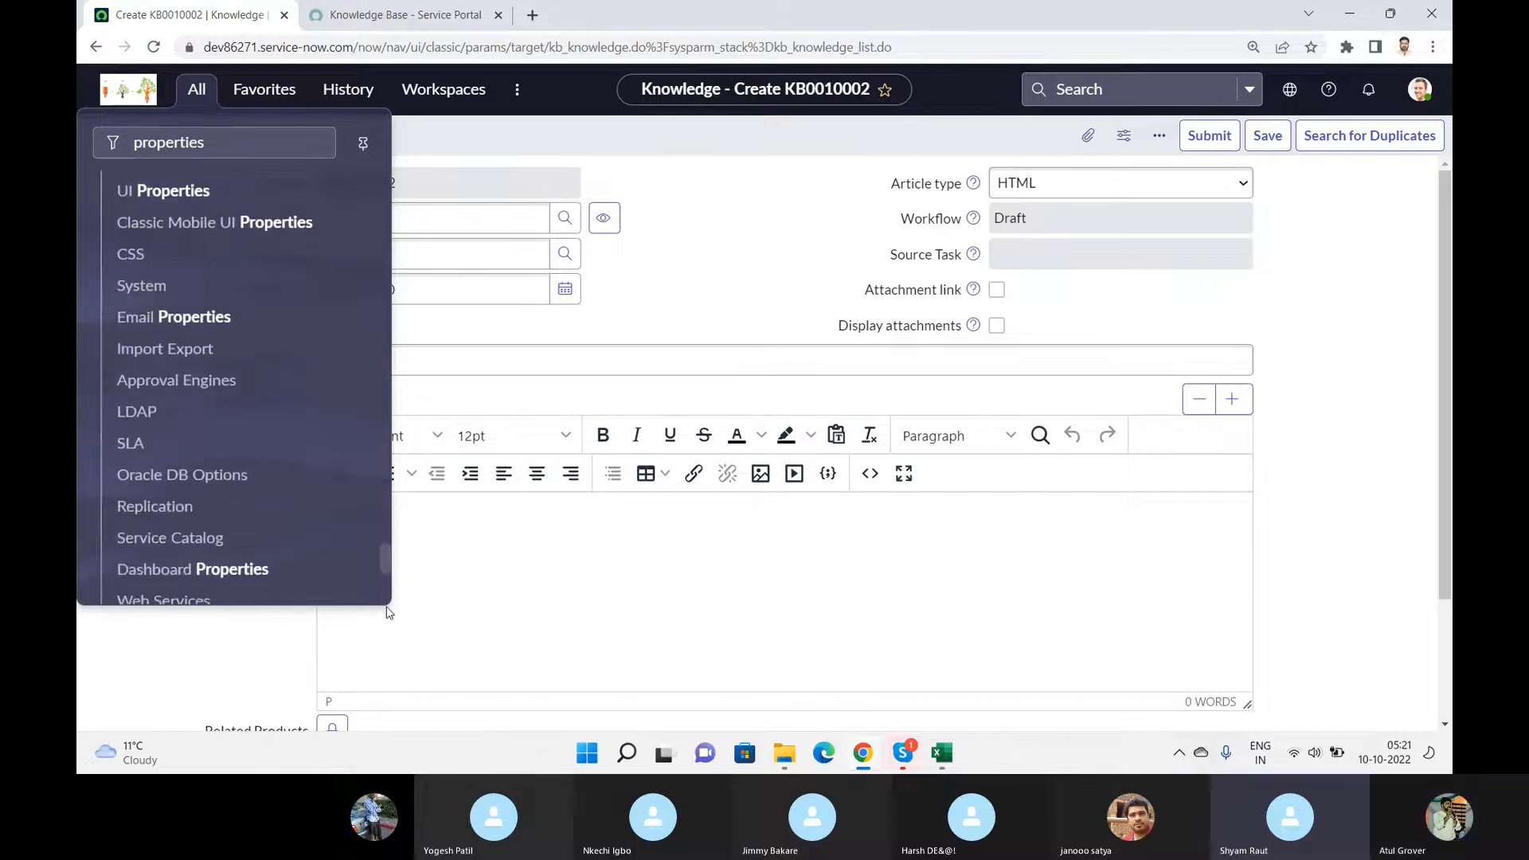
pyautogui.scroll(-5, 388, 635)
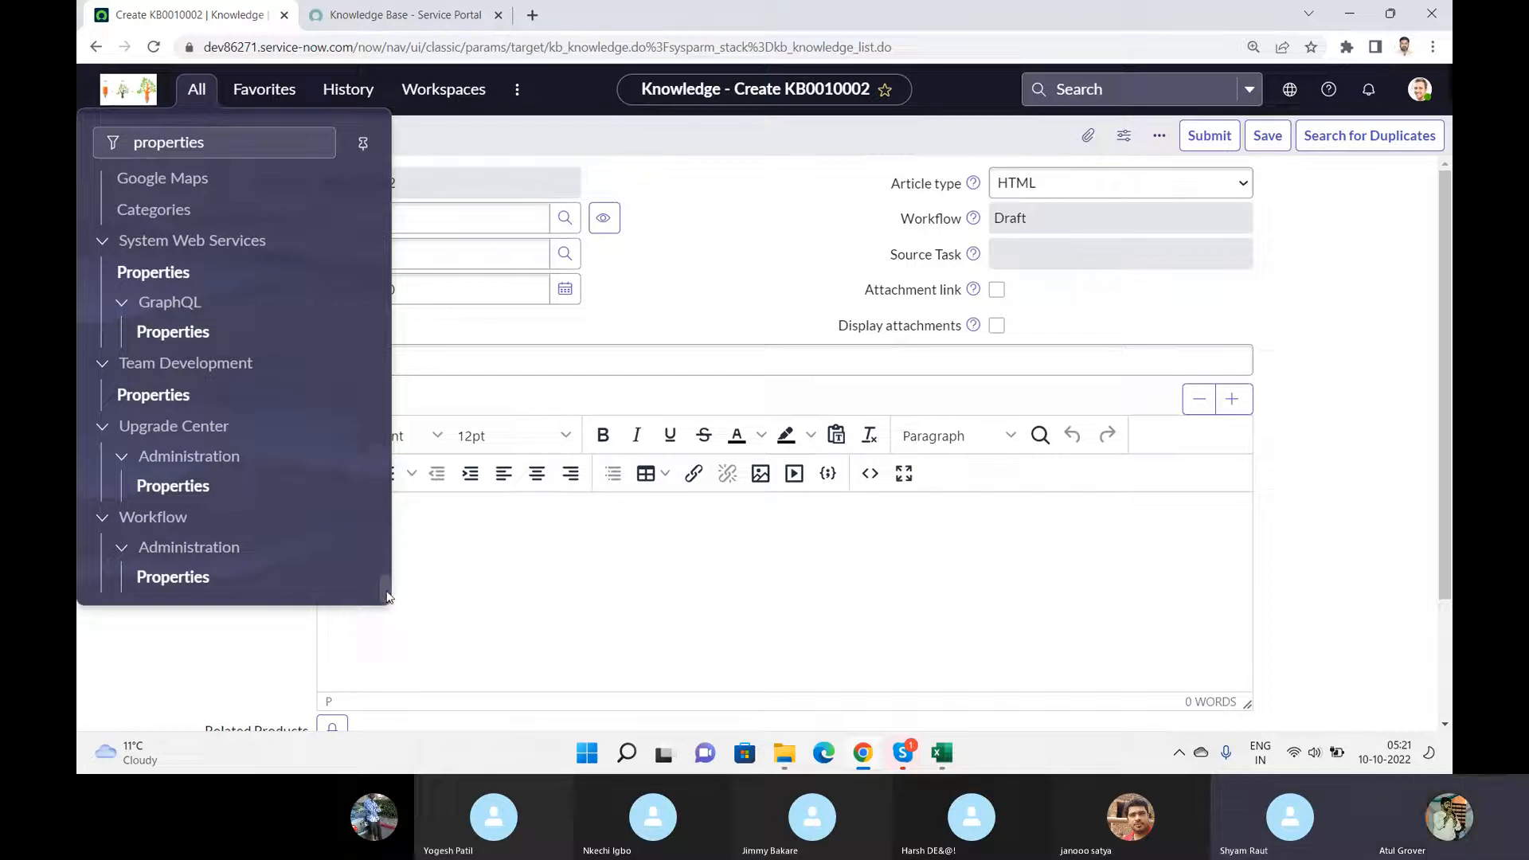
pyautogui.scroll(3, 388, 601)
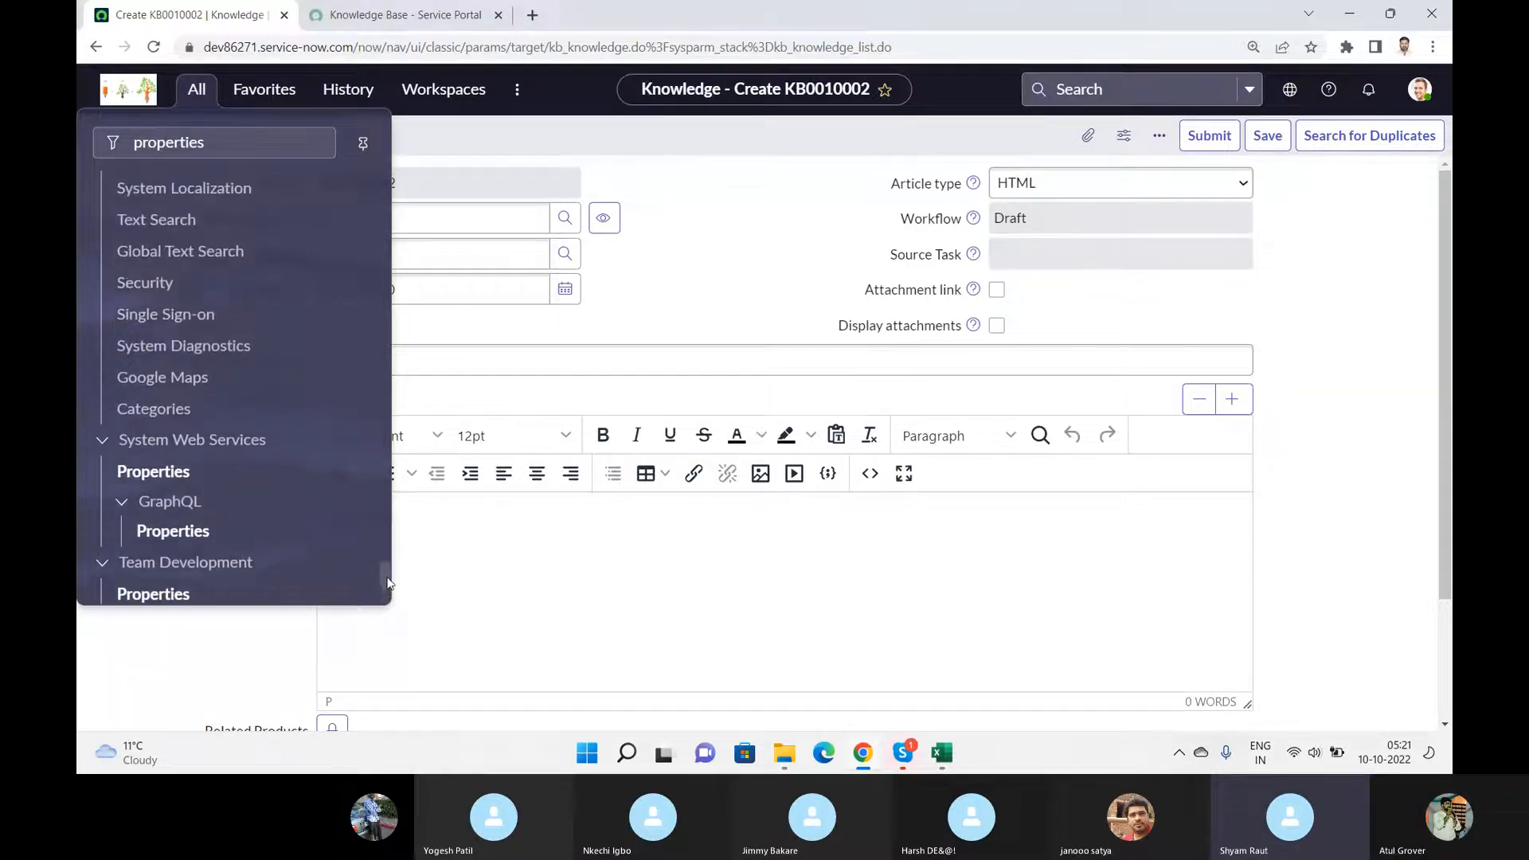
# - Filter the navigator for "knowledge" and open the Knowledge Product Entitlements properties, leaving the article form without saving
pyautogui.click(262, 141)
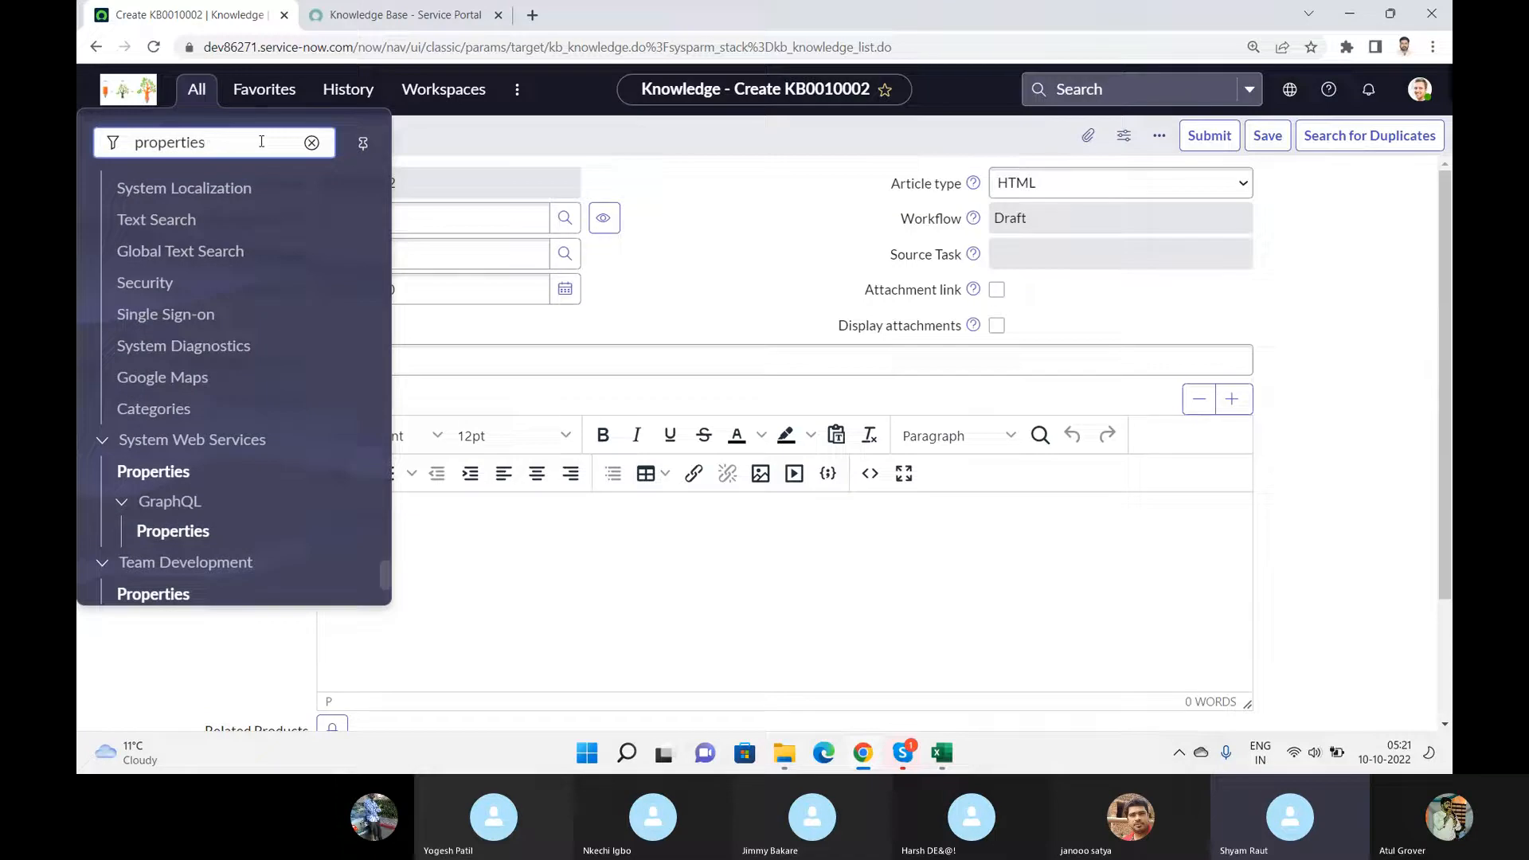
pyautogui.press('BackSpace')
pyautogui.press('BackSpace')
pyautogui.press('BackSpace')
pyautogui.press('BackSpace')
pyautogui.press('BackSpace')
pyautogui.press('BackSpace')
pyautogui.press('BackSpace')
pyautogui.press('BackSpace')
pyautogui.press('BackSpace')
pyautogui.press('BackSpace')
pyautogui.write('knowel')
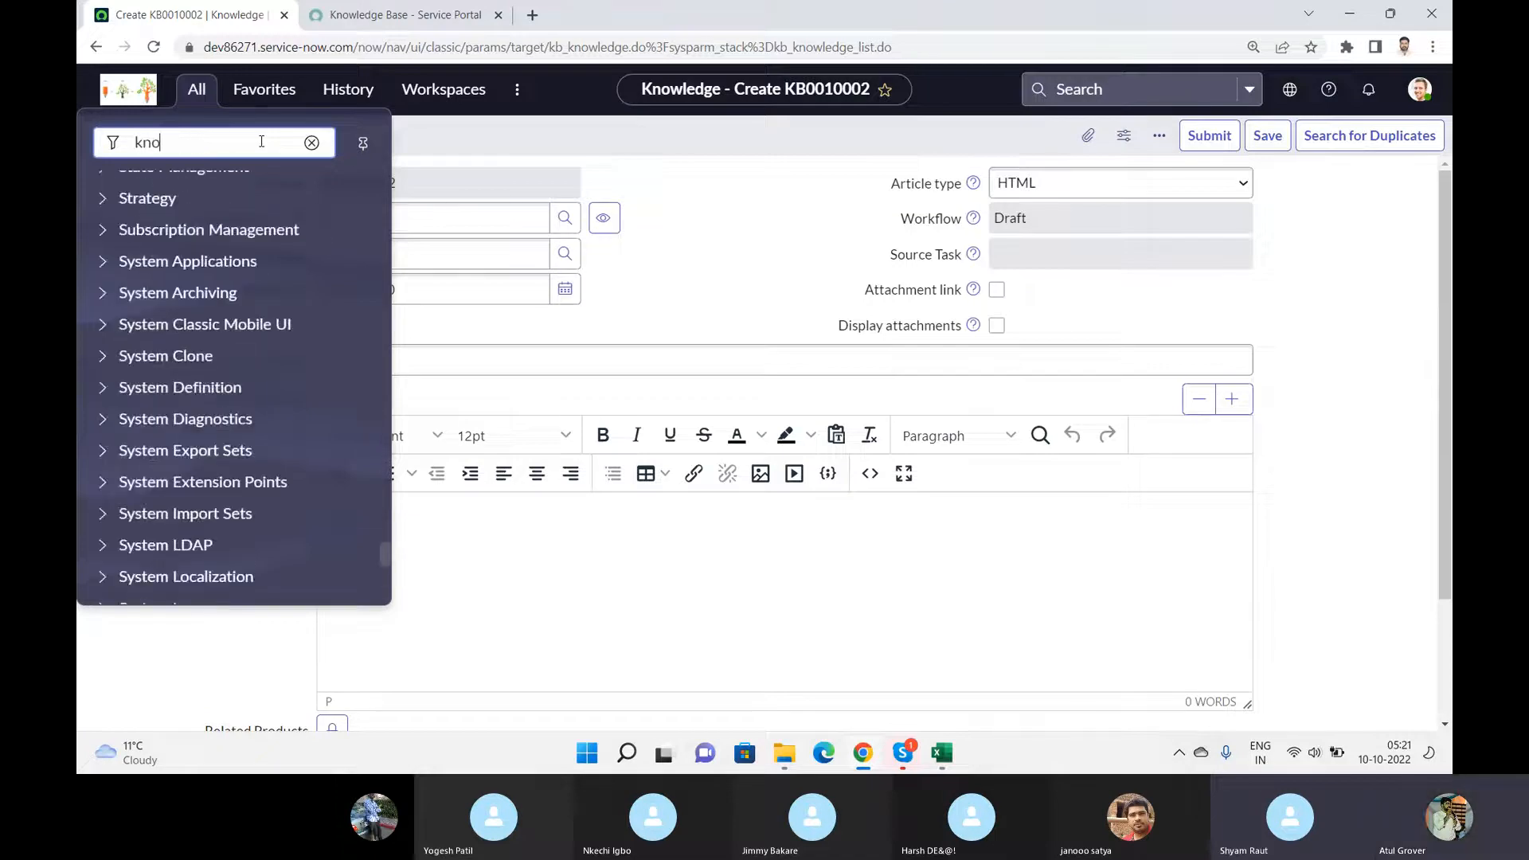
pyautogui.press('BackSpace')
pyautogui.press('BackSpace')
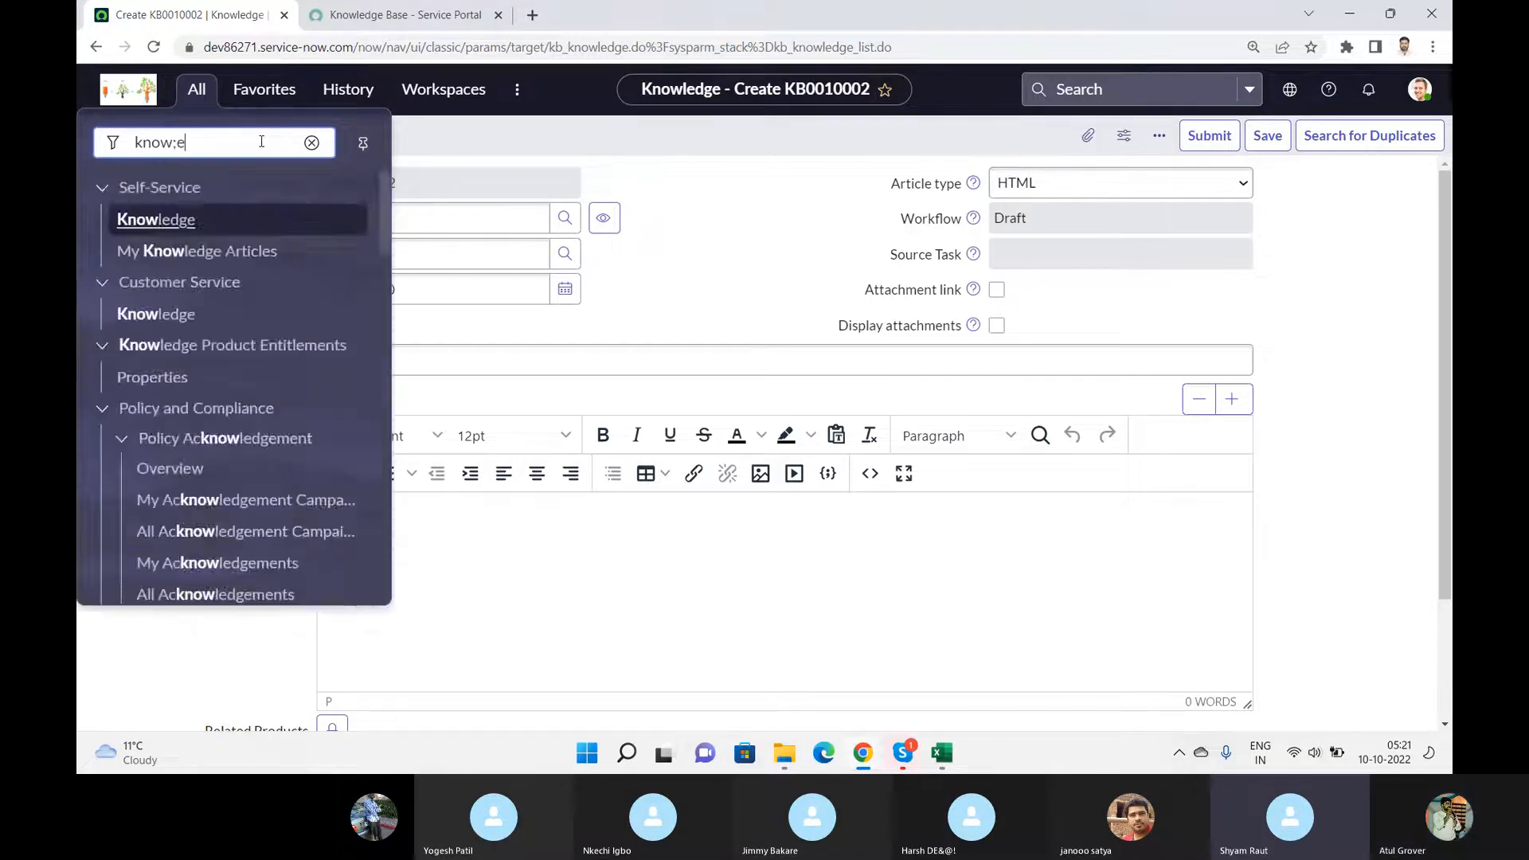
pyautogui.write('ledge')
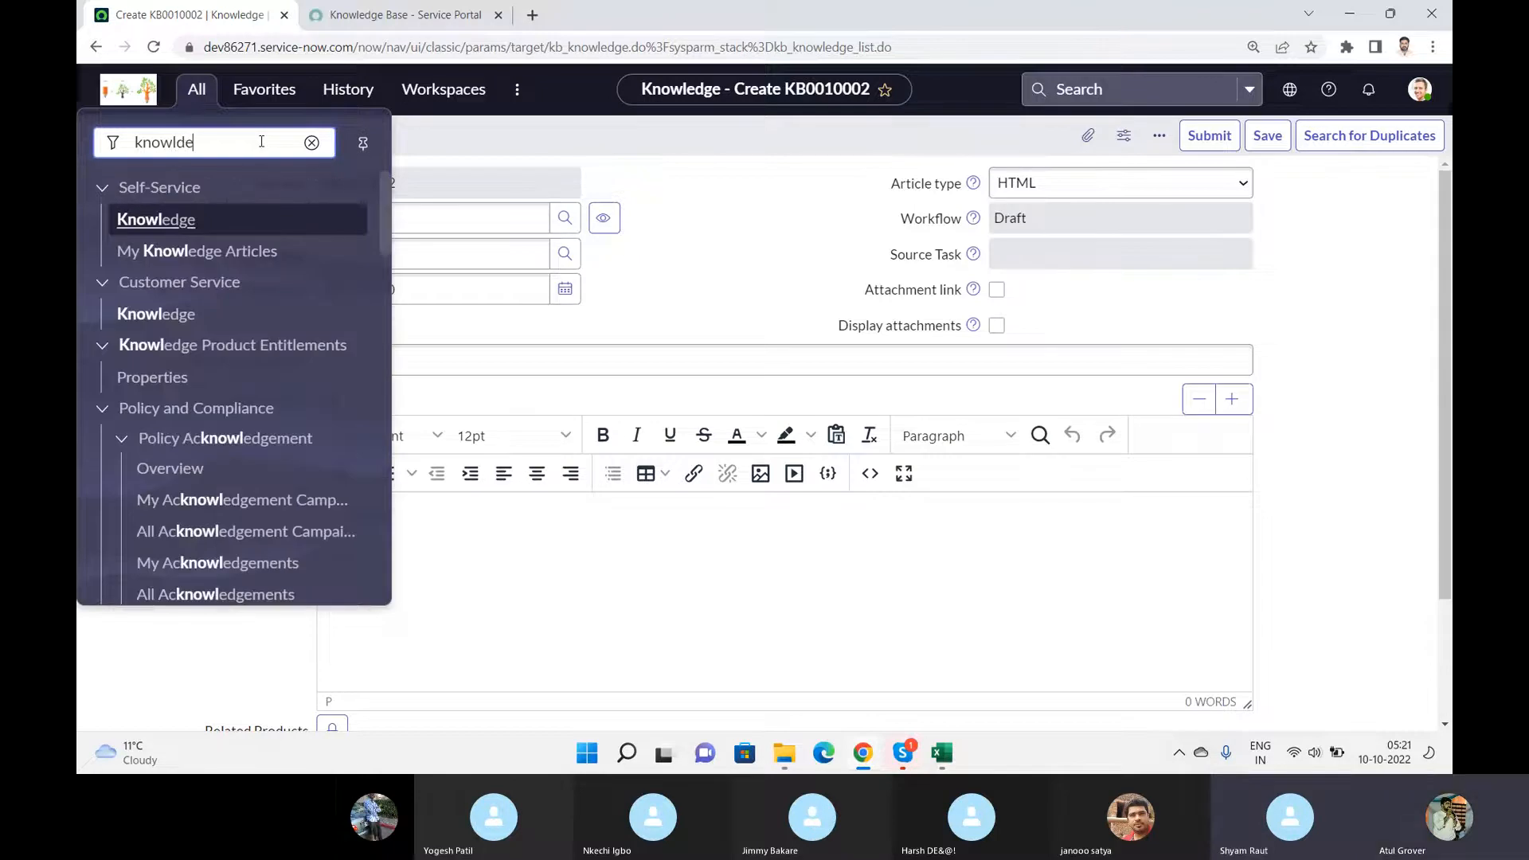
pyautogui.press('BackSpace')
pyautogui.press('BackSpace')
pyautogui.press('BackSpace')
pyautogui.write('edge')
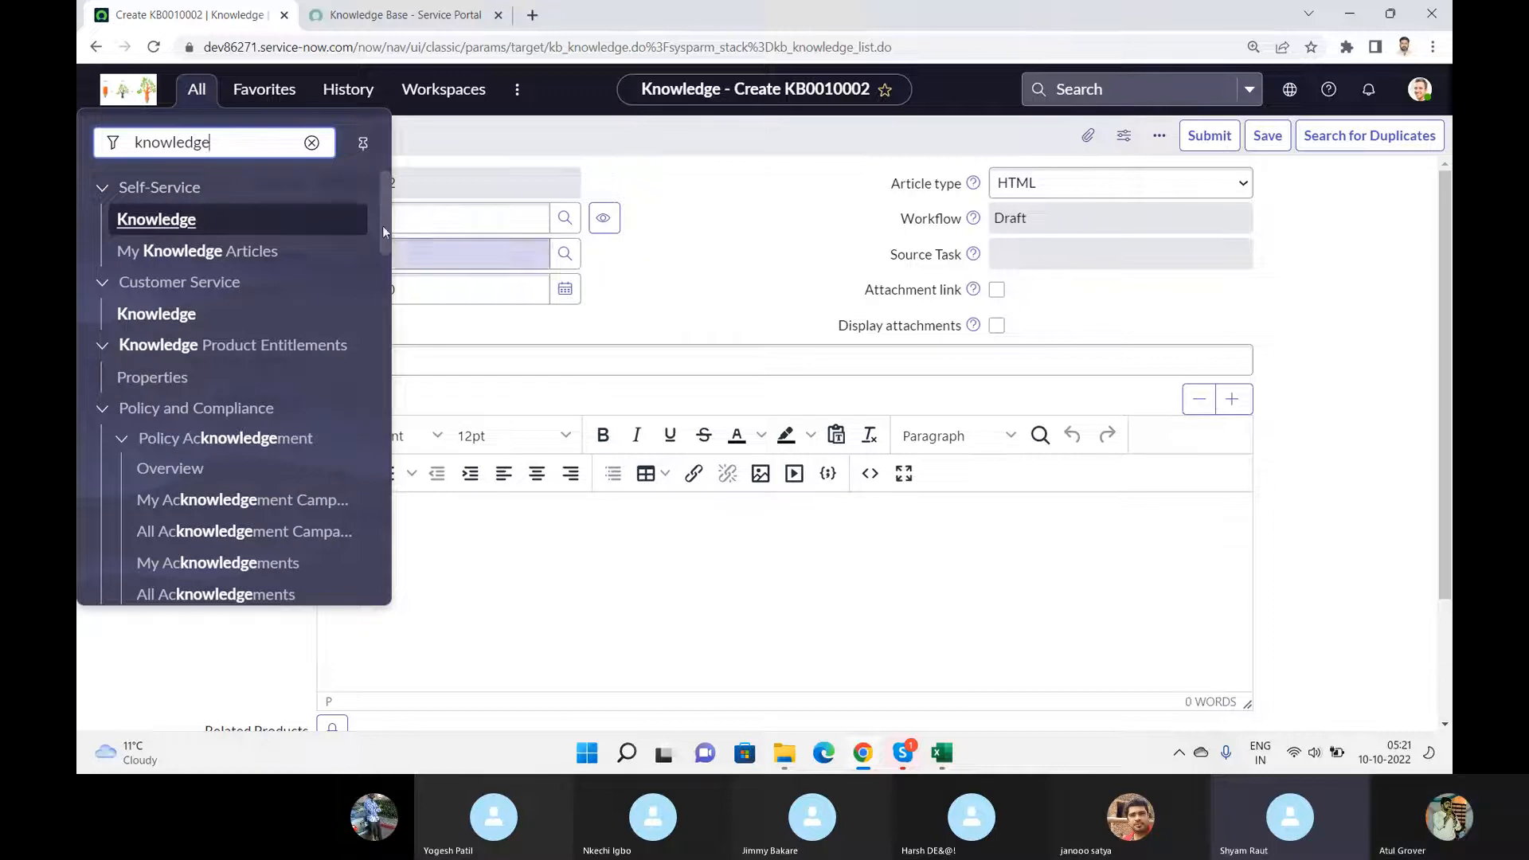
pyautogui.click(153, 379)
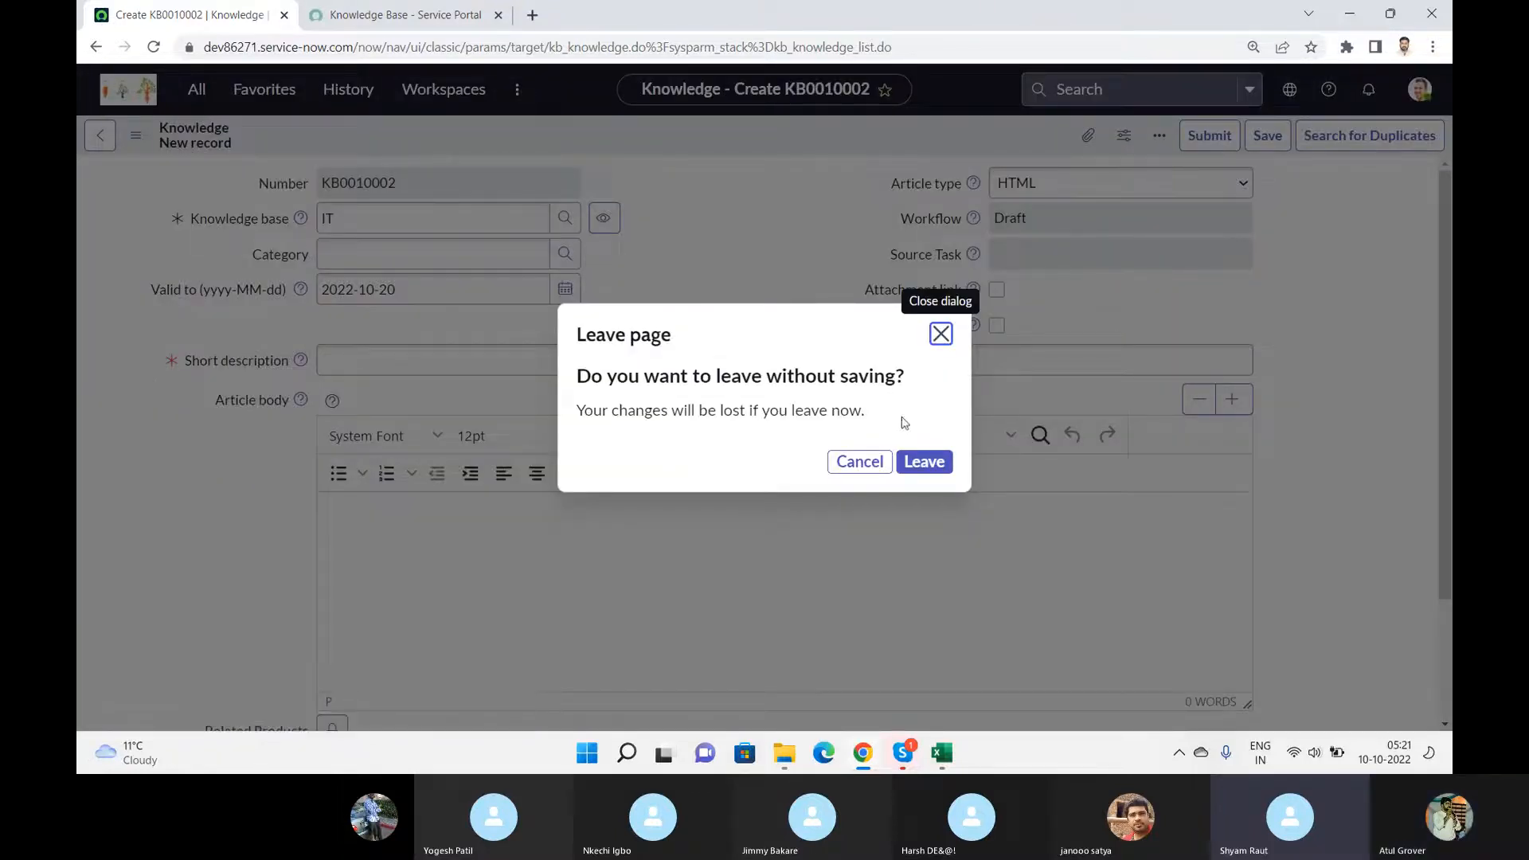
pyautogui.click(923, 462)
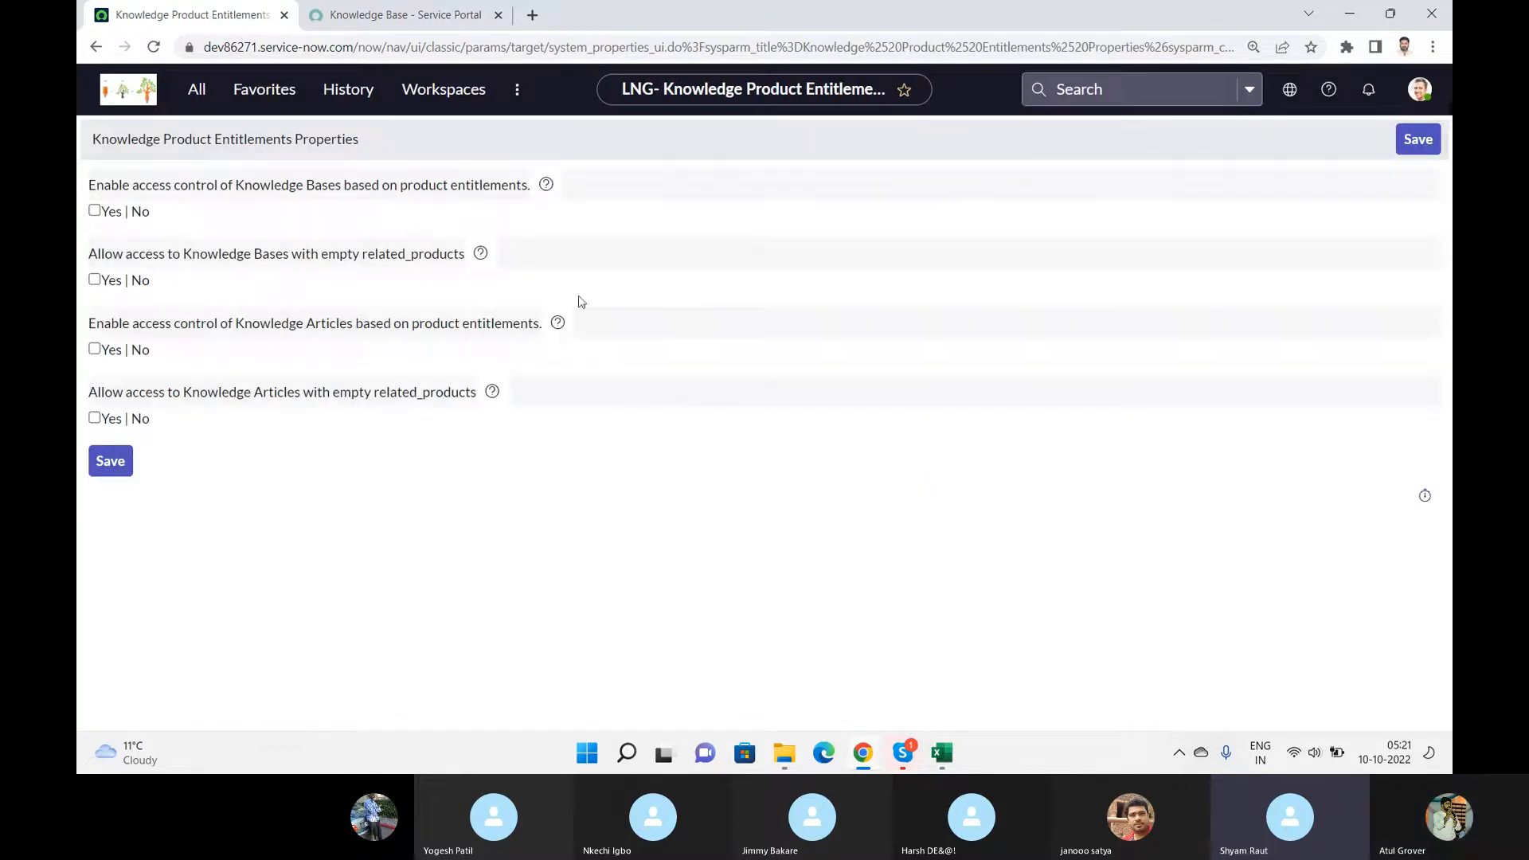
# - Open the Properties page from the Administration section of the Knowledge application
pyautogui.click(200, 94)
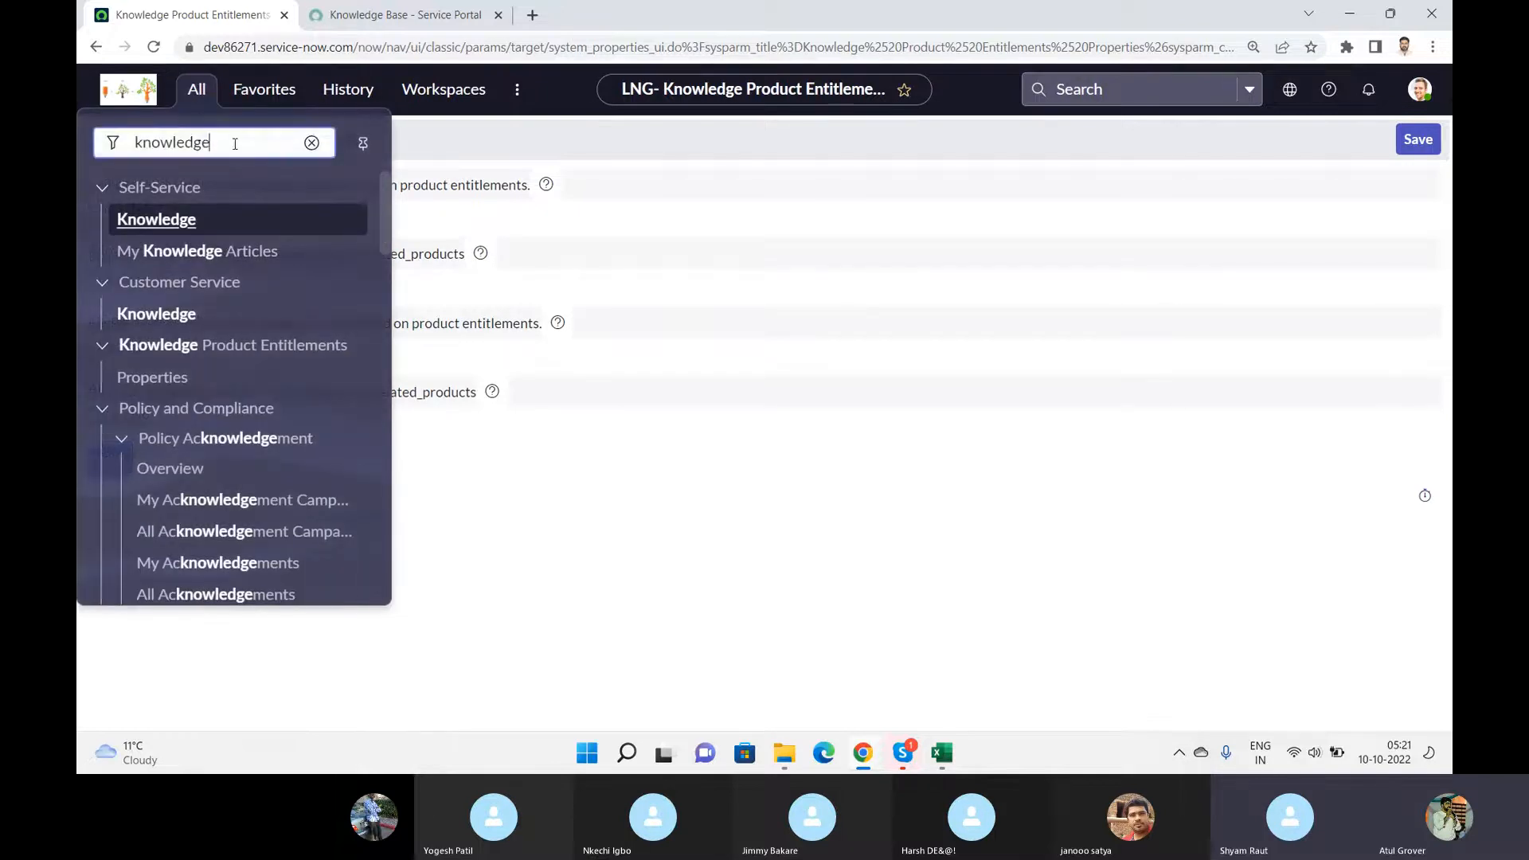
pyautogui.click(387, 196)
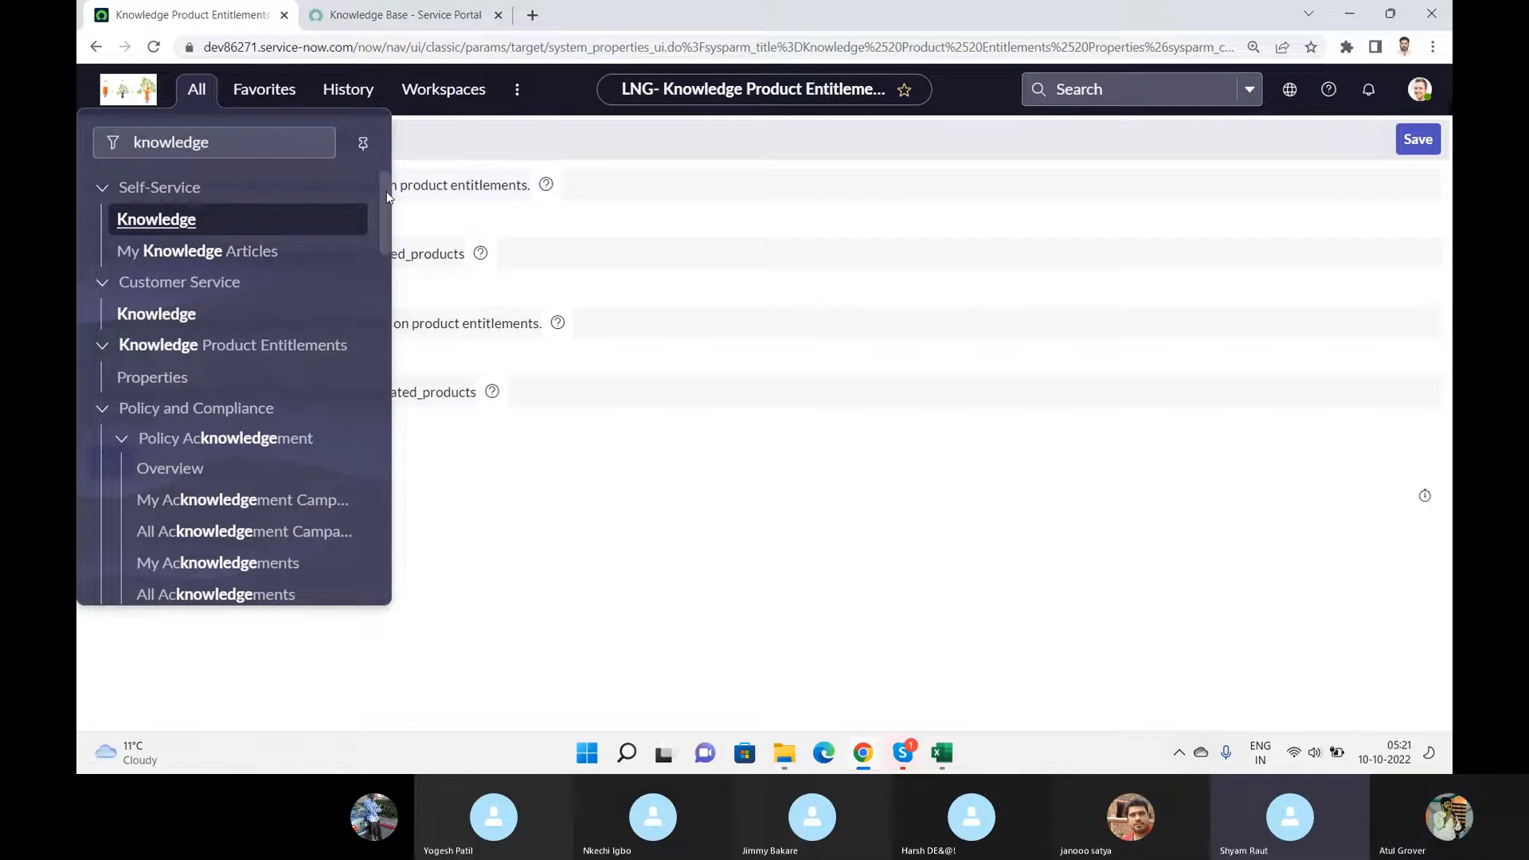
pyautogui.moveTo(387, 197); pyautogui.dragTo(392, 437)
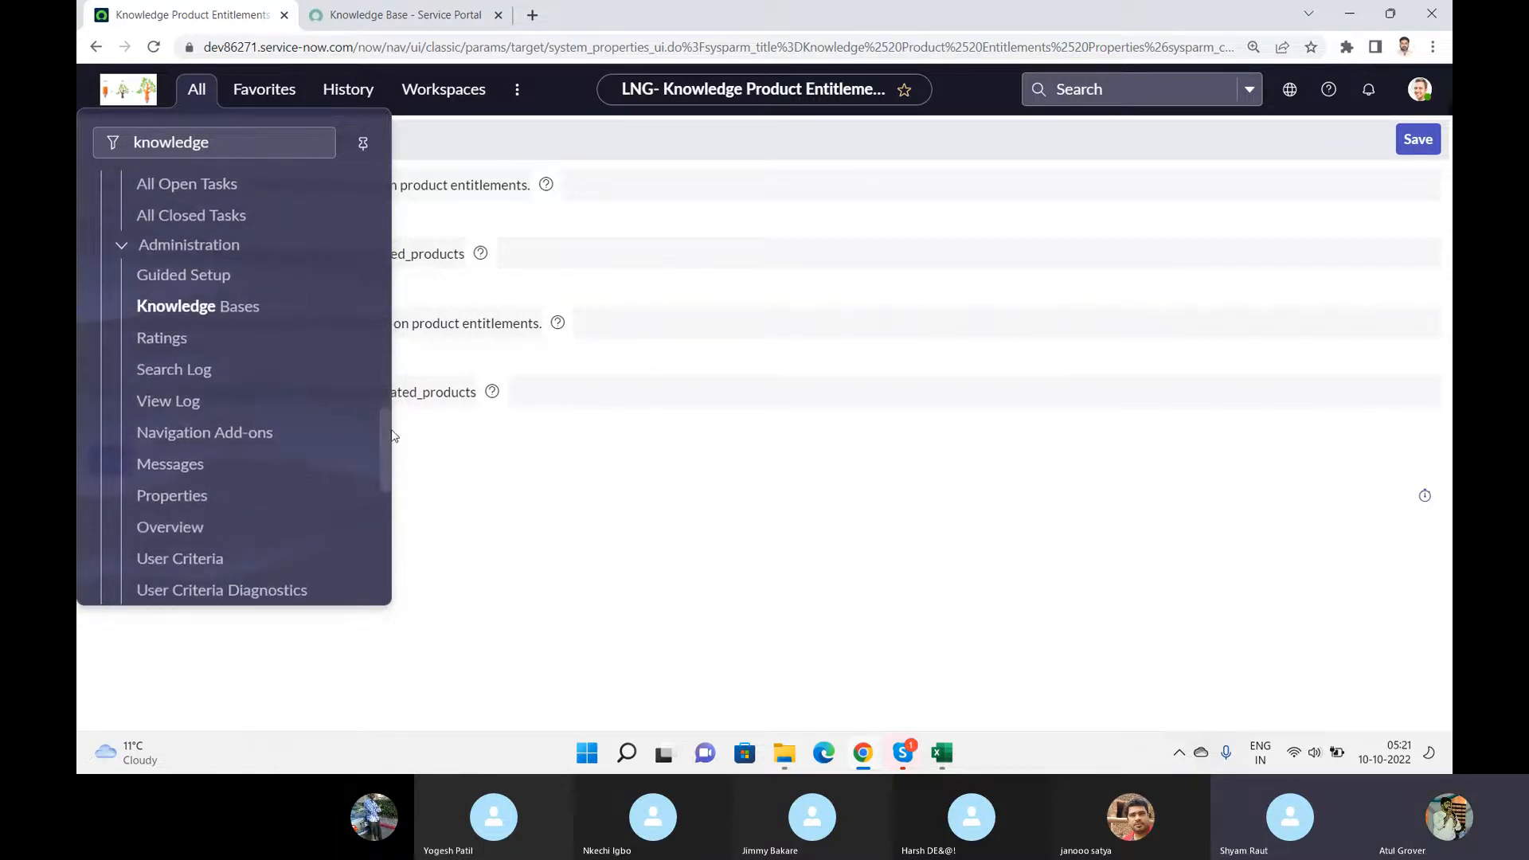
pyautogui.click(170, 497)
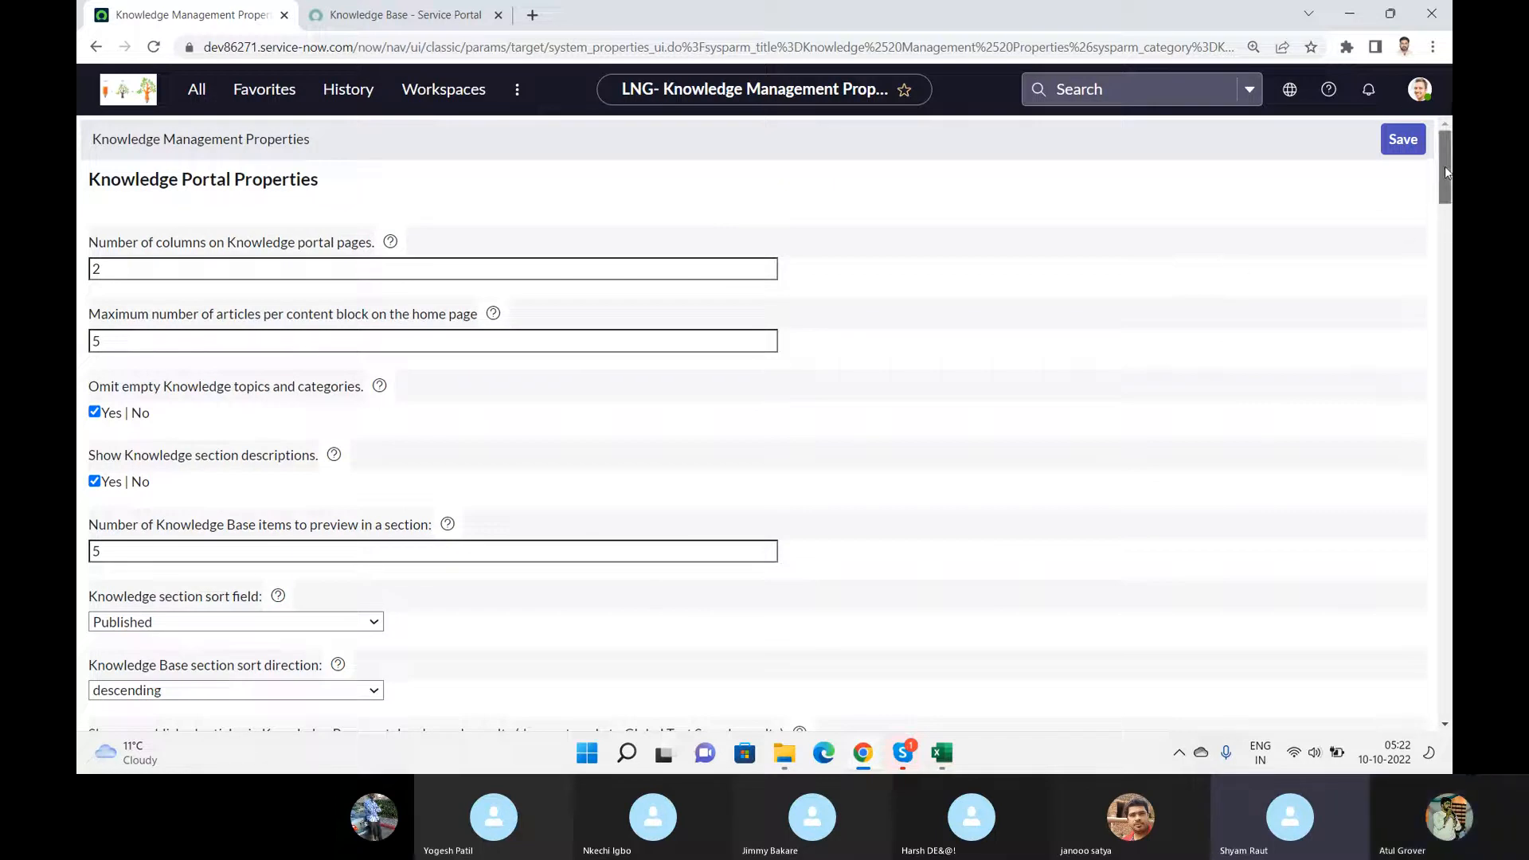
# - Search the Knowledge Management Properties page for "val" to look for an article validity setting
pyautogui.moveTo(1444, 167); pyautogui.dragTo(1449, 301)
pyautogui.hotkey('ctrl', 'f')
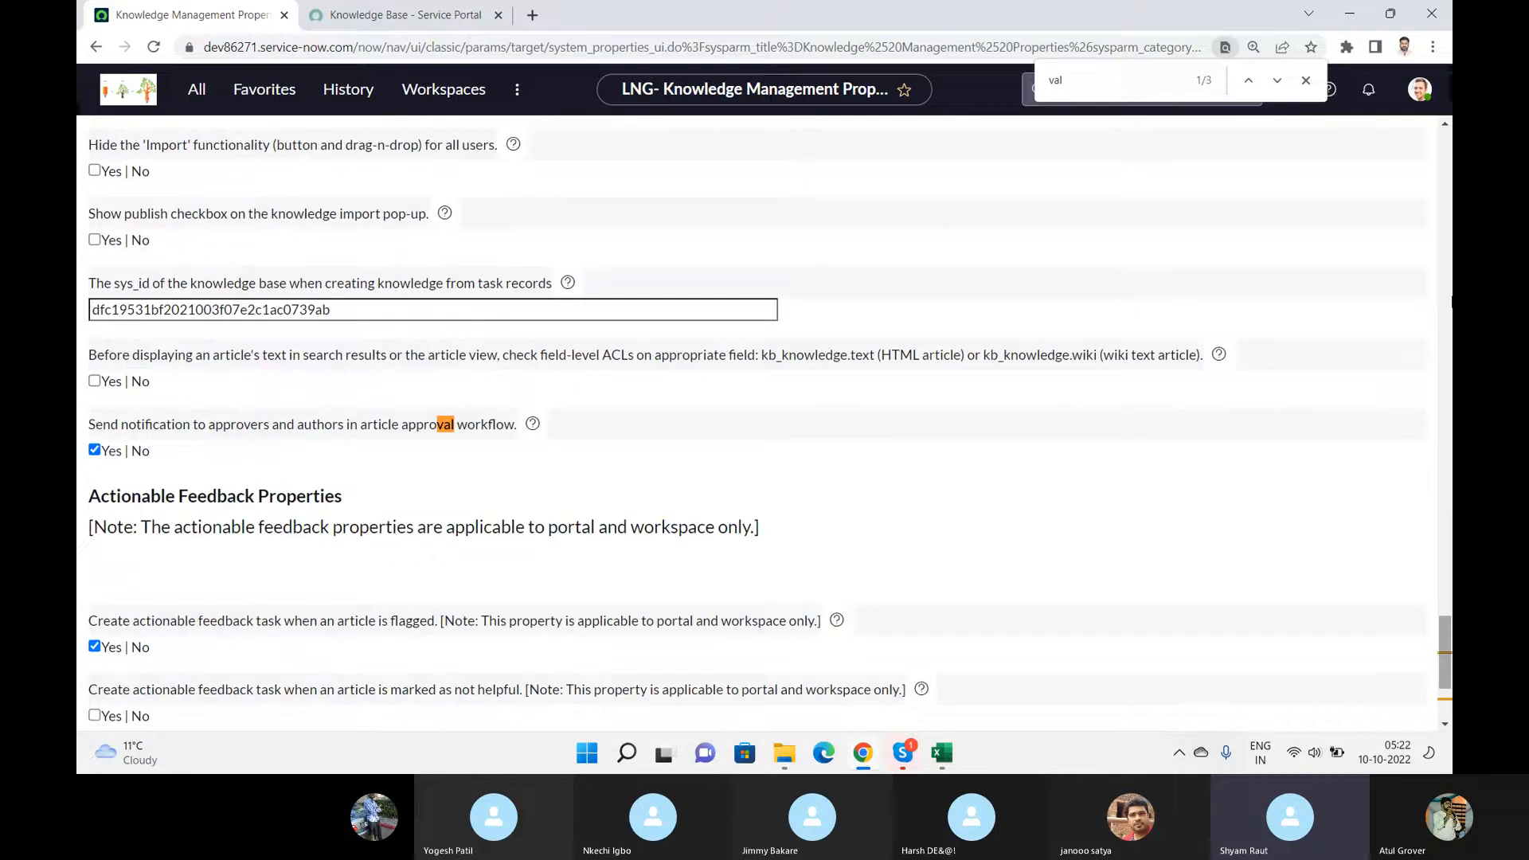
pyautogui.scroll(-3, 765, 422)
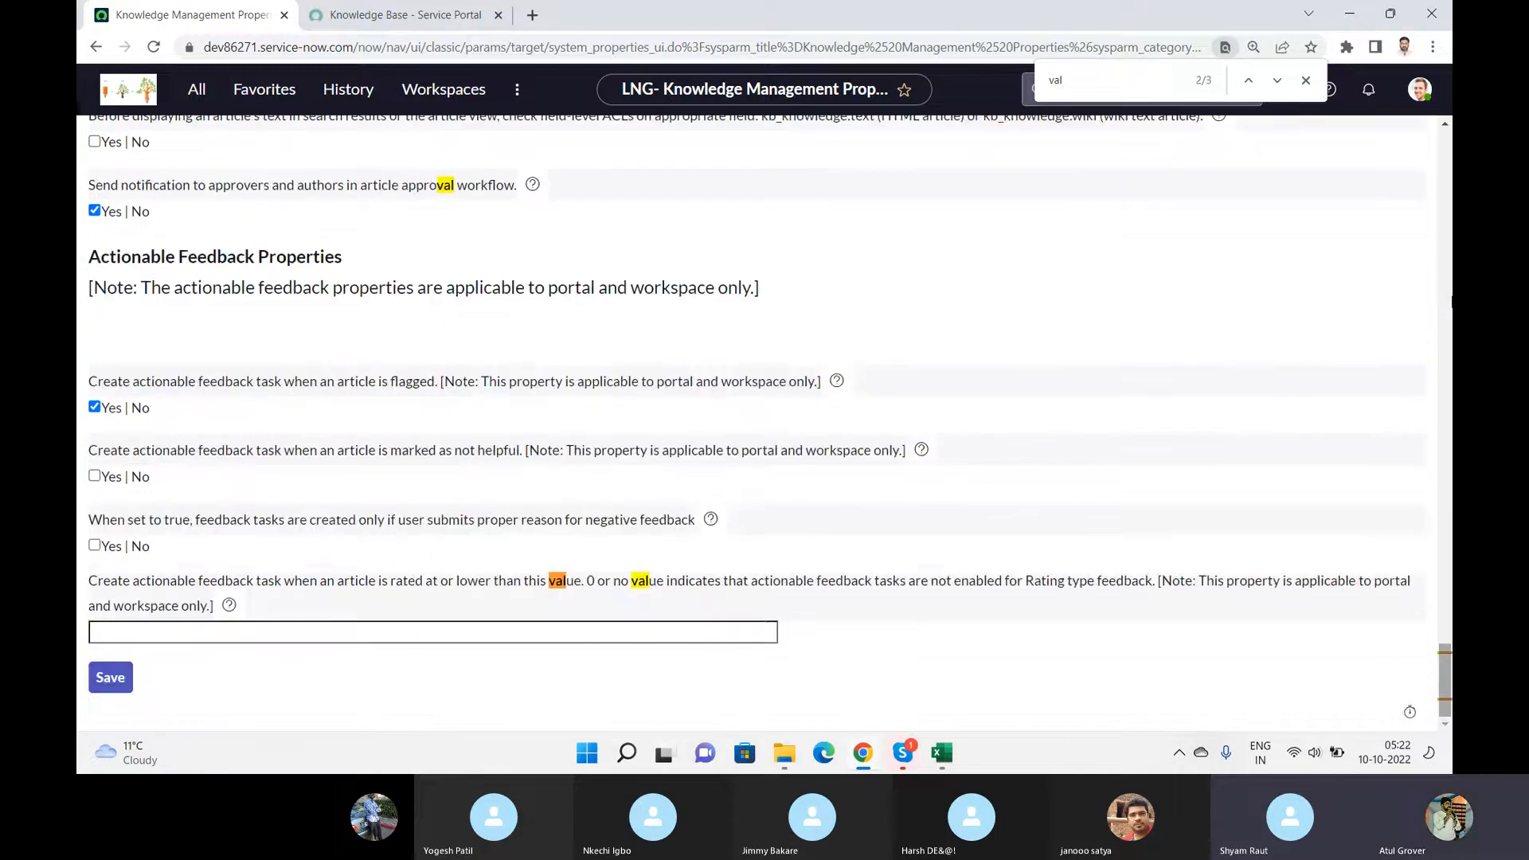
pyautogui.press('Return')
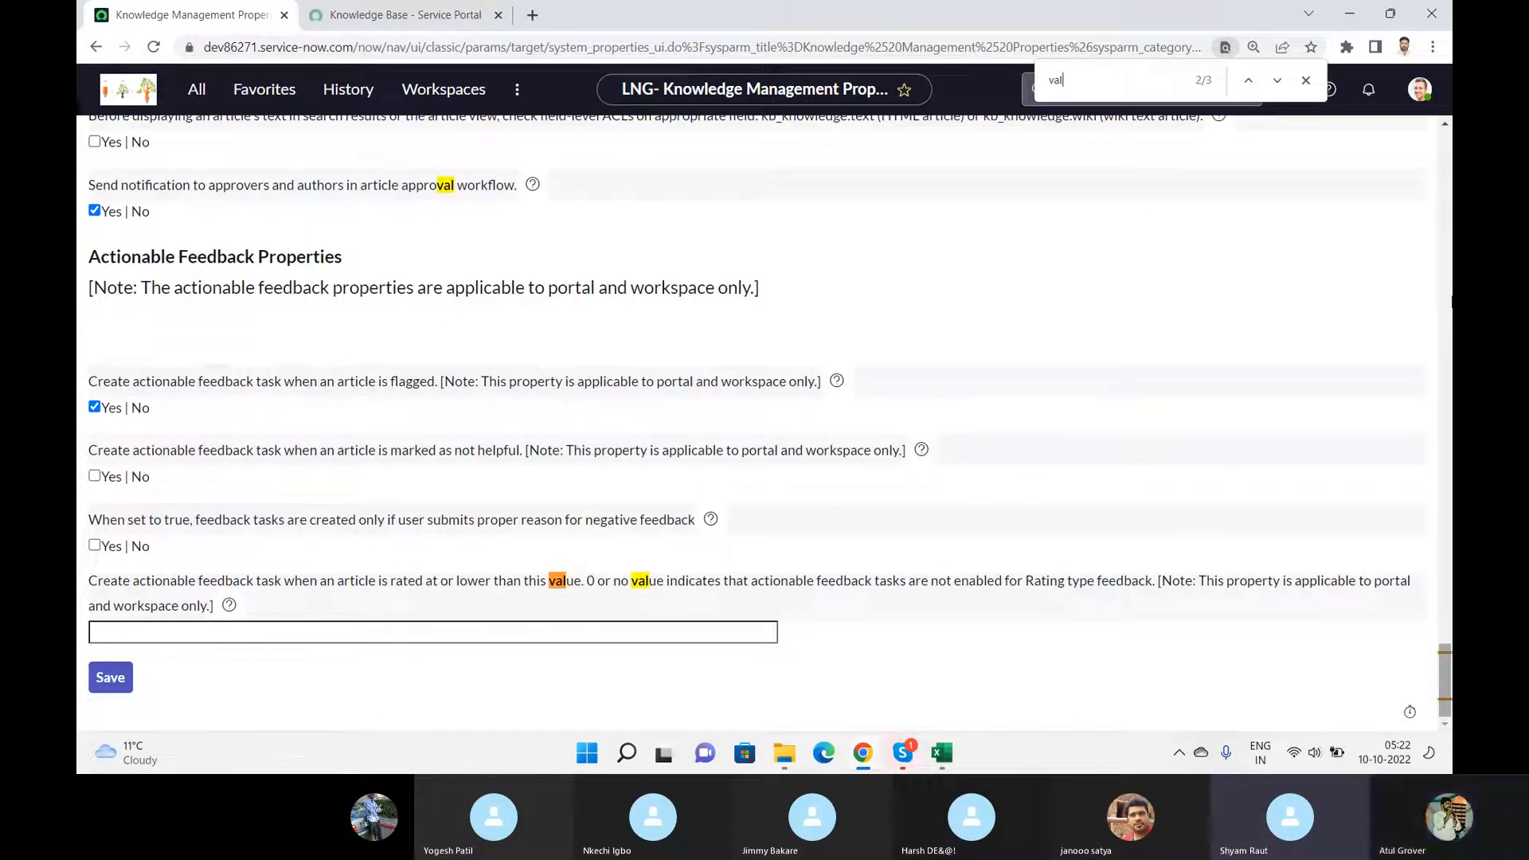
pyautogui.click(1305, 81)
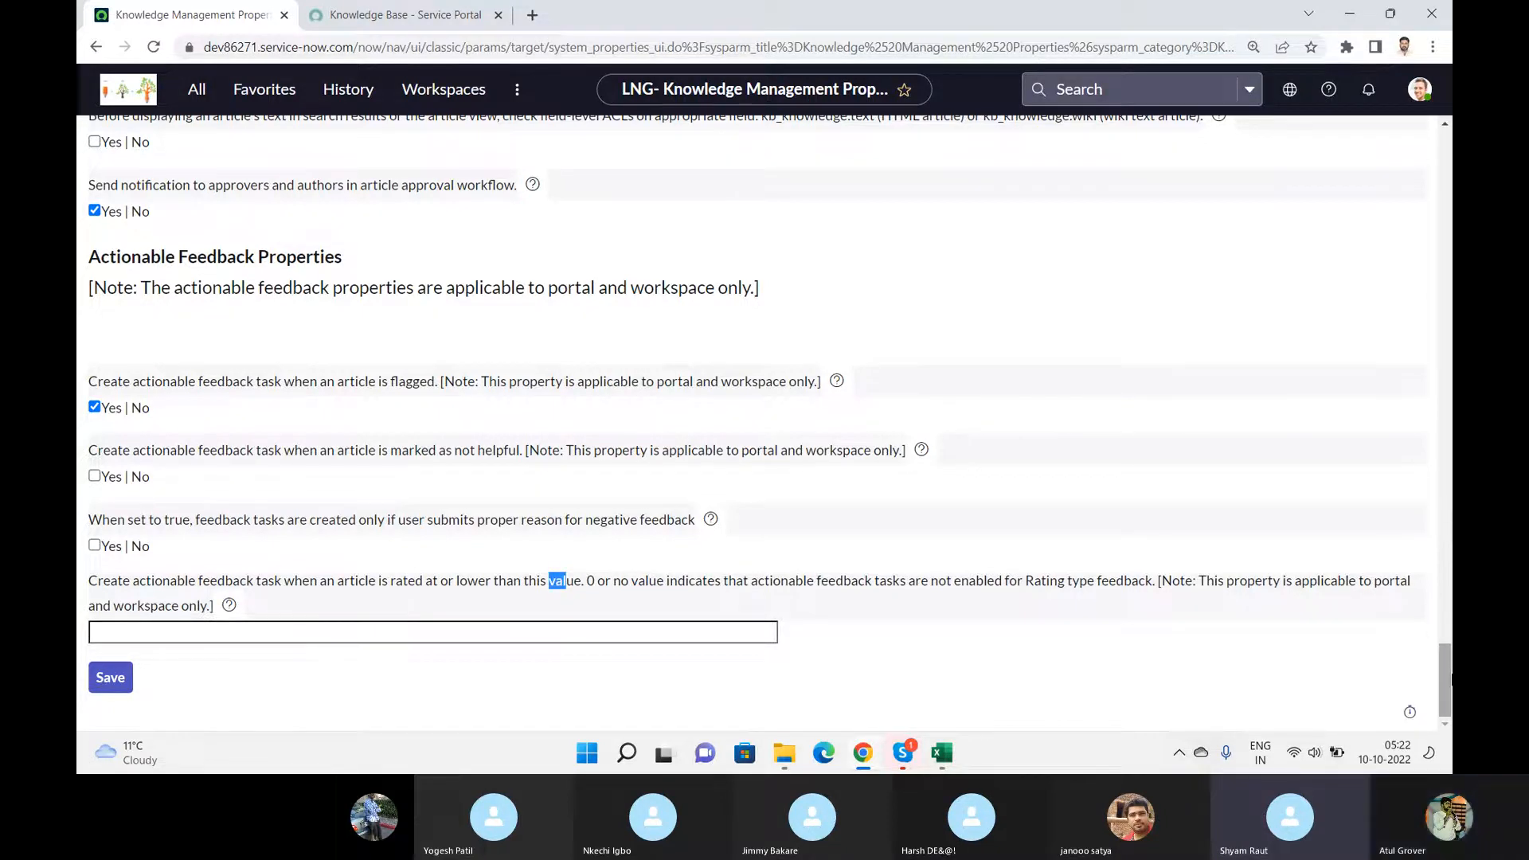
pyautogui.moveTo(1445, 674); pyautogui.dragTo(1446, 165)
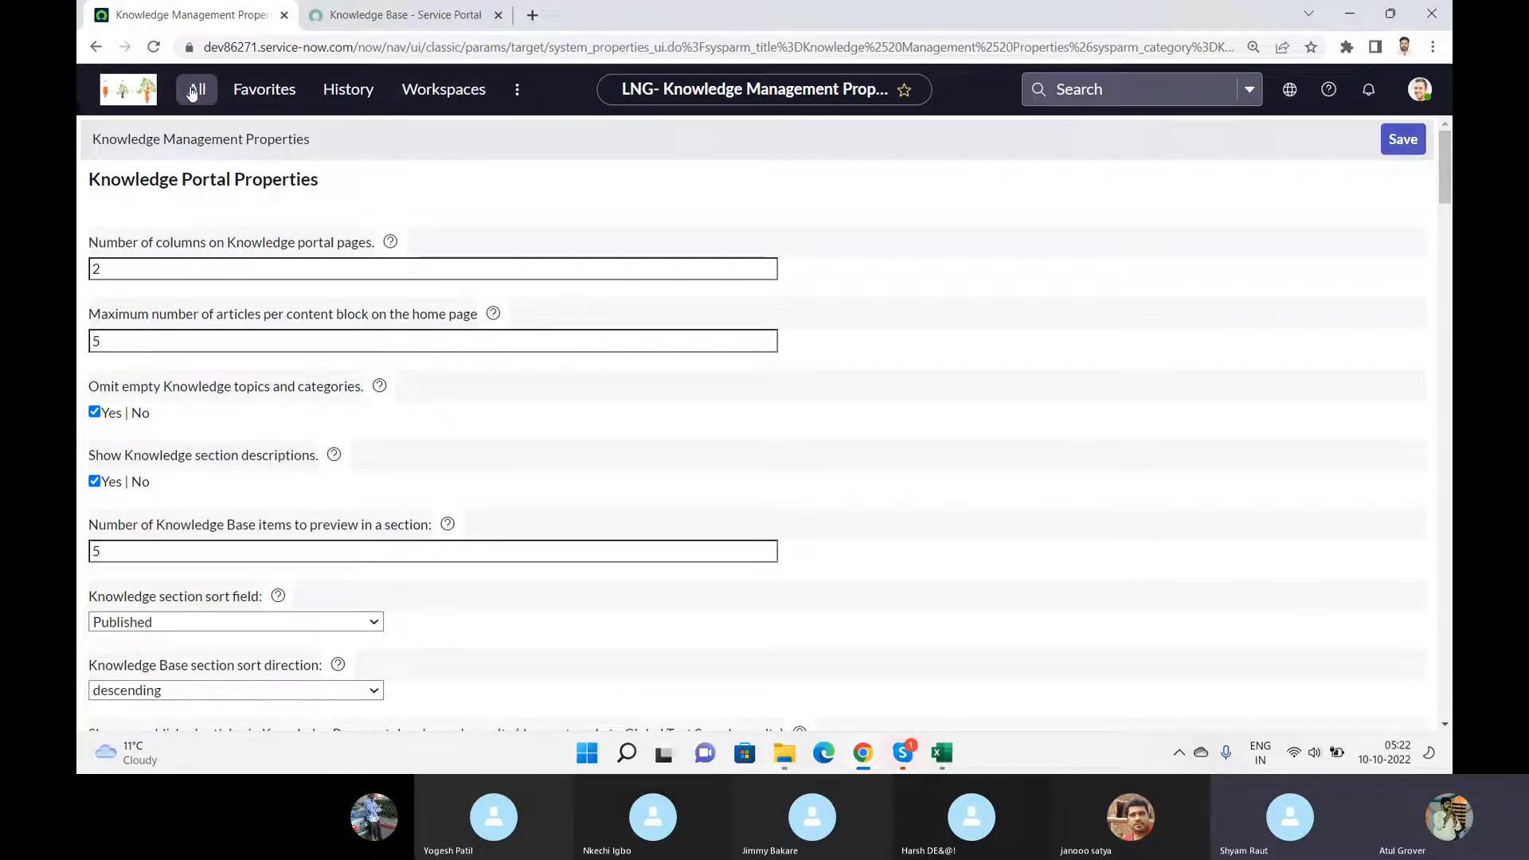
# - Open the list of all knowledge articles and switch to the Service Portal knowledge base page
pyautogui.click(410, 14)
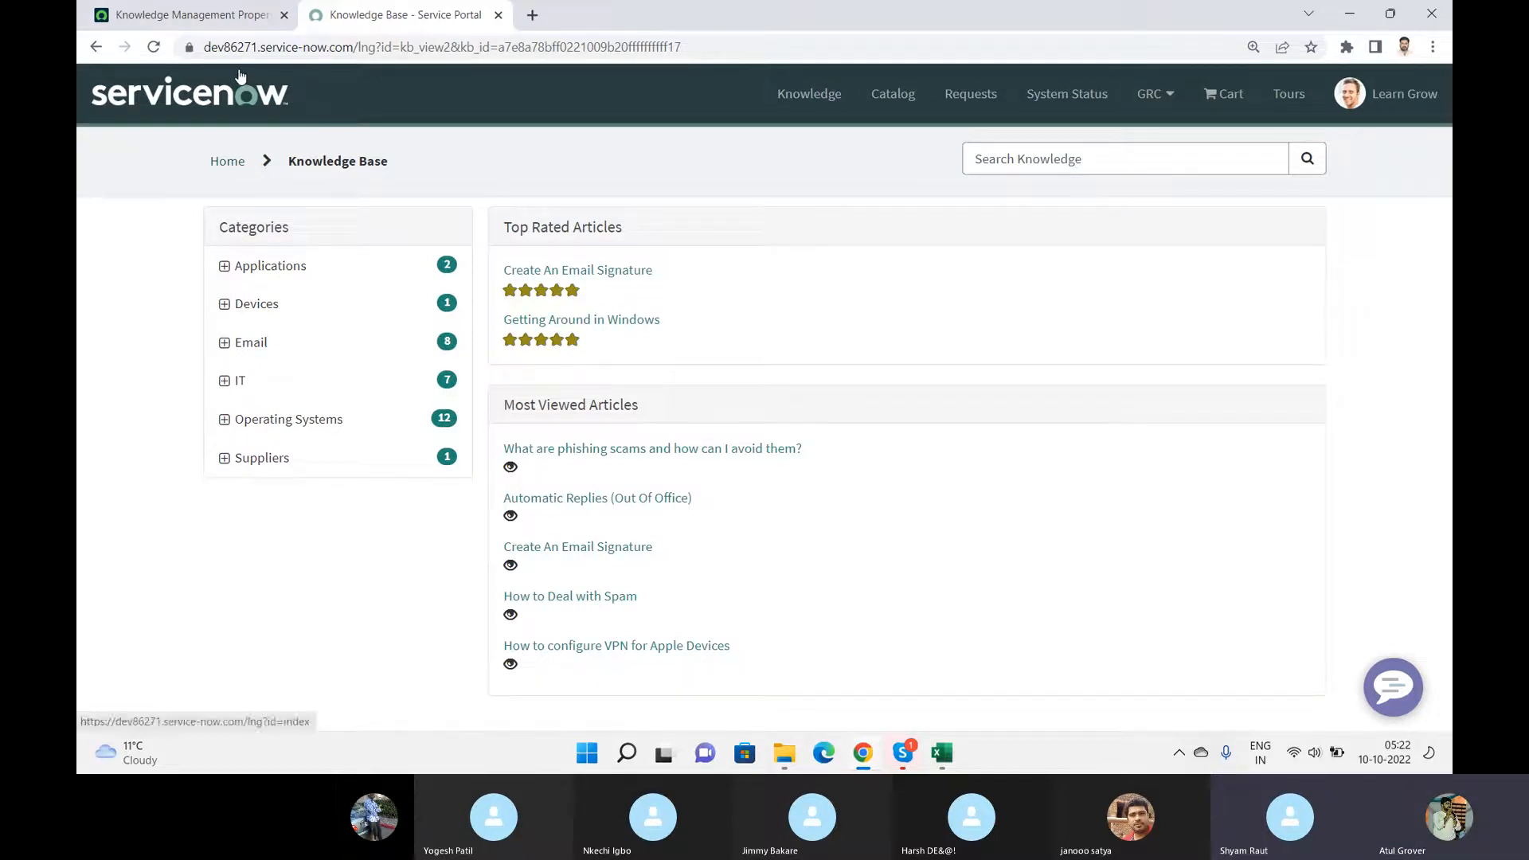
pyautogui.click(238, 14)
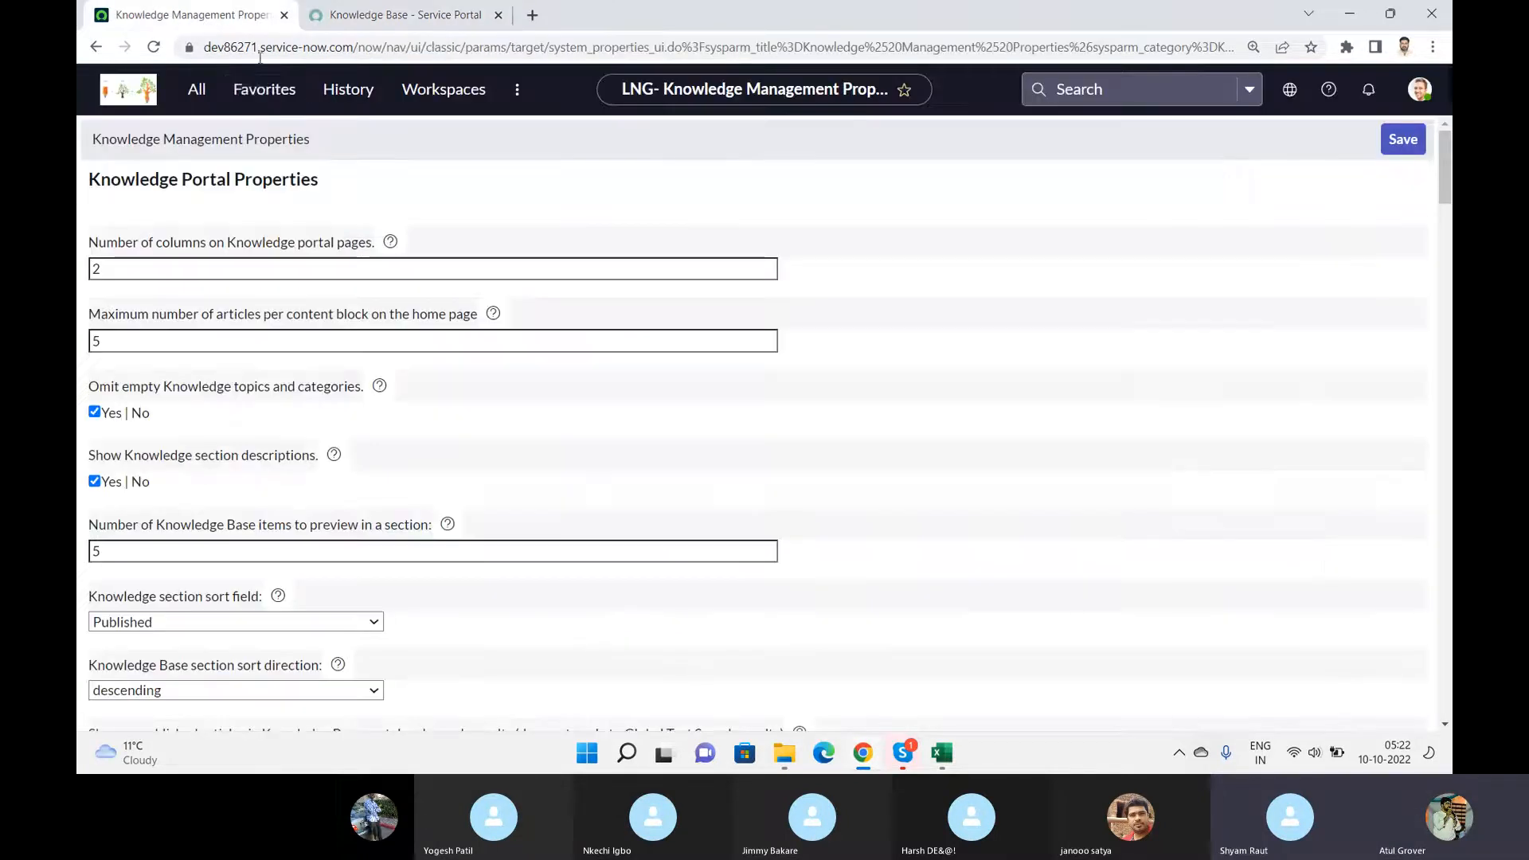
pyautogui.click(186, 97)
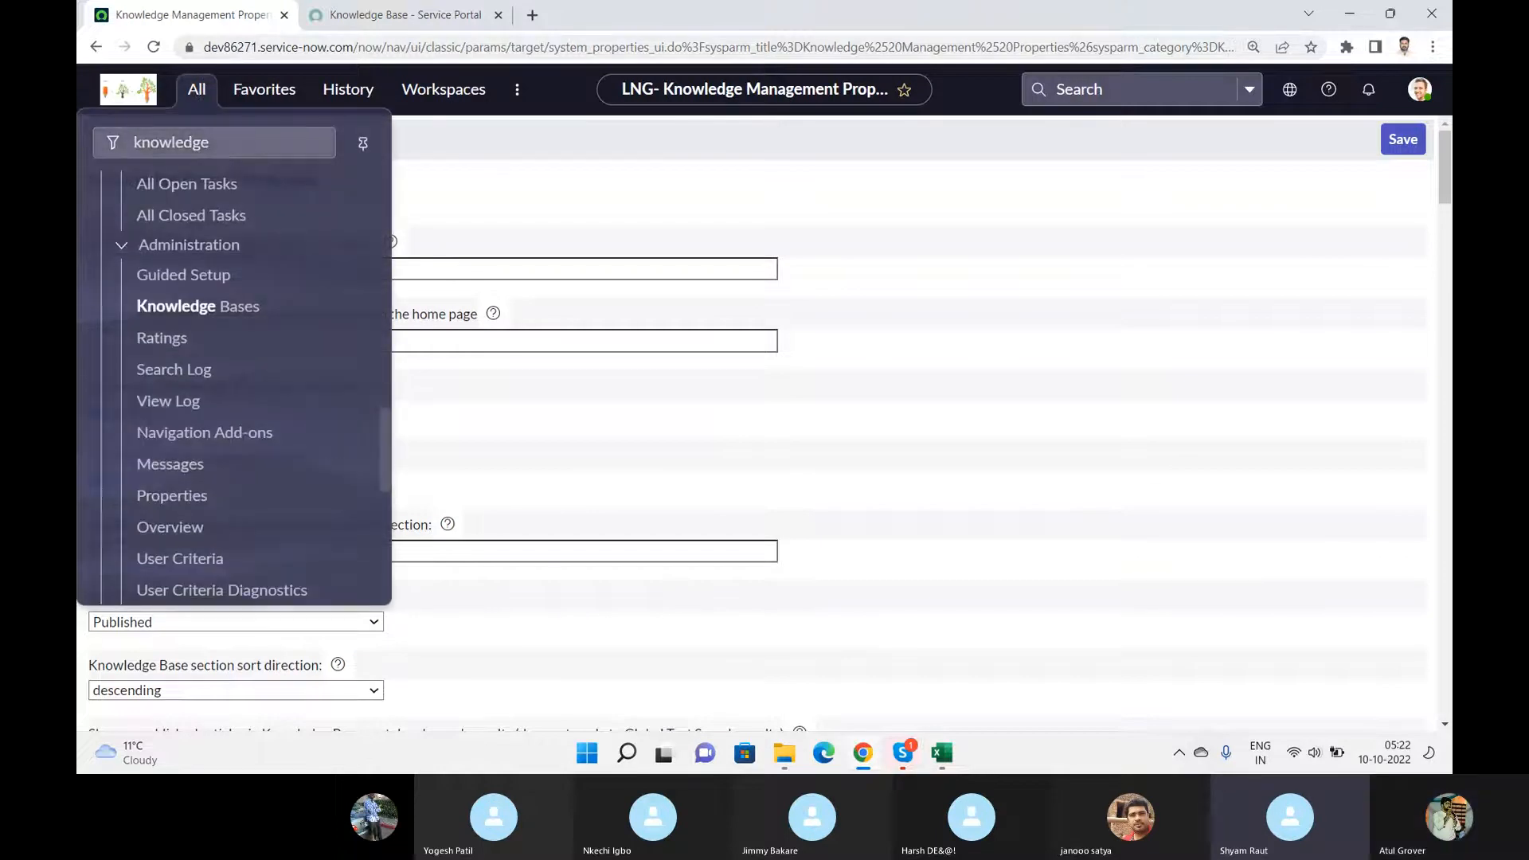
pyautogui.moveTo(384, 446); pyautogui.dragTo(386, 328)
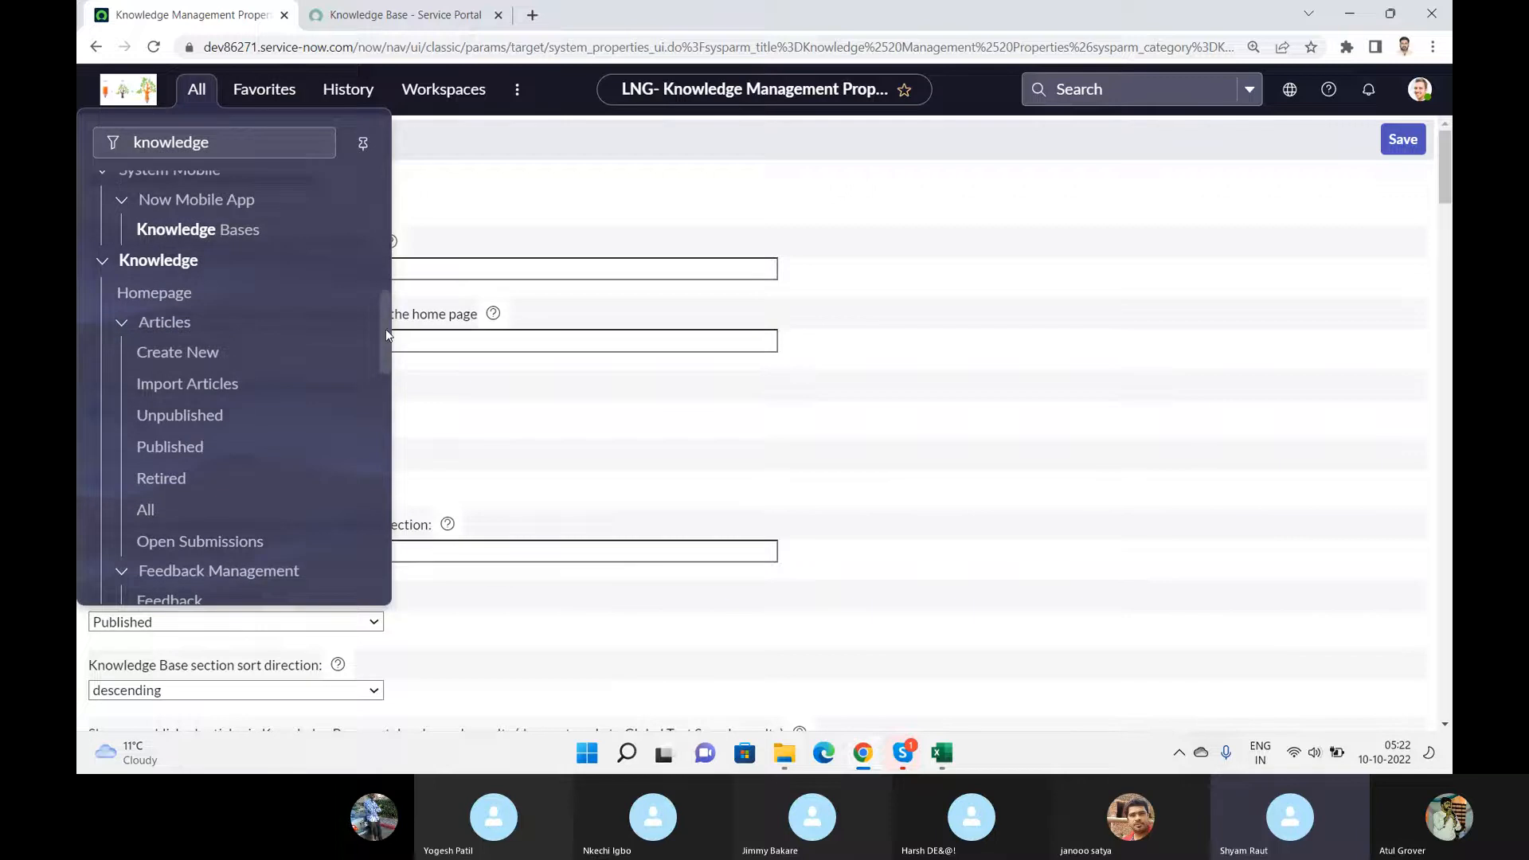
pyautogui.click(151, 510)
pyautogui.click(368, 14)
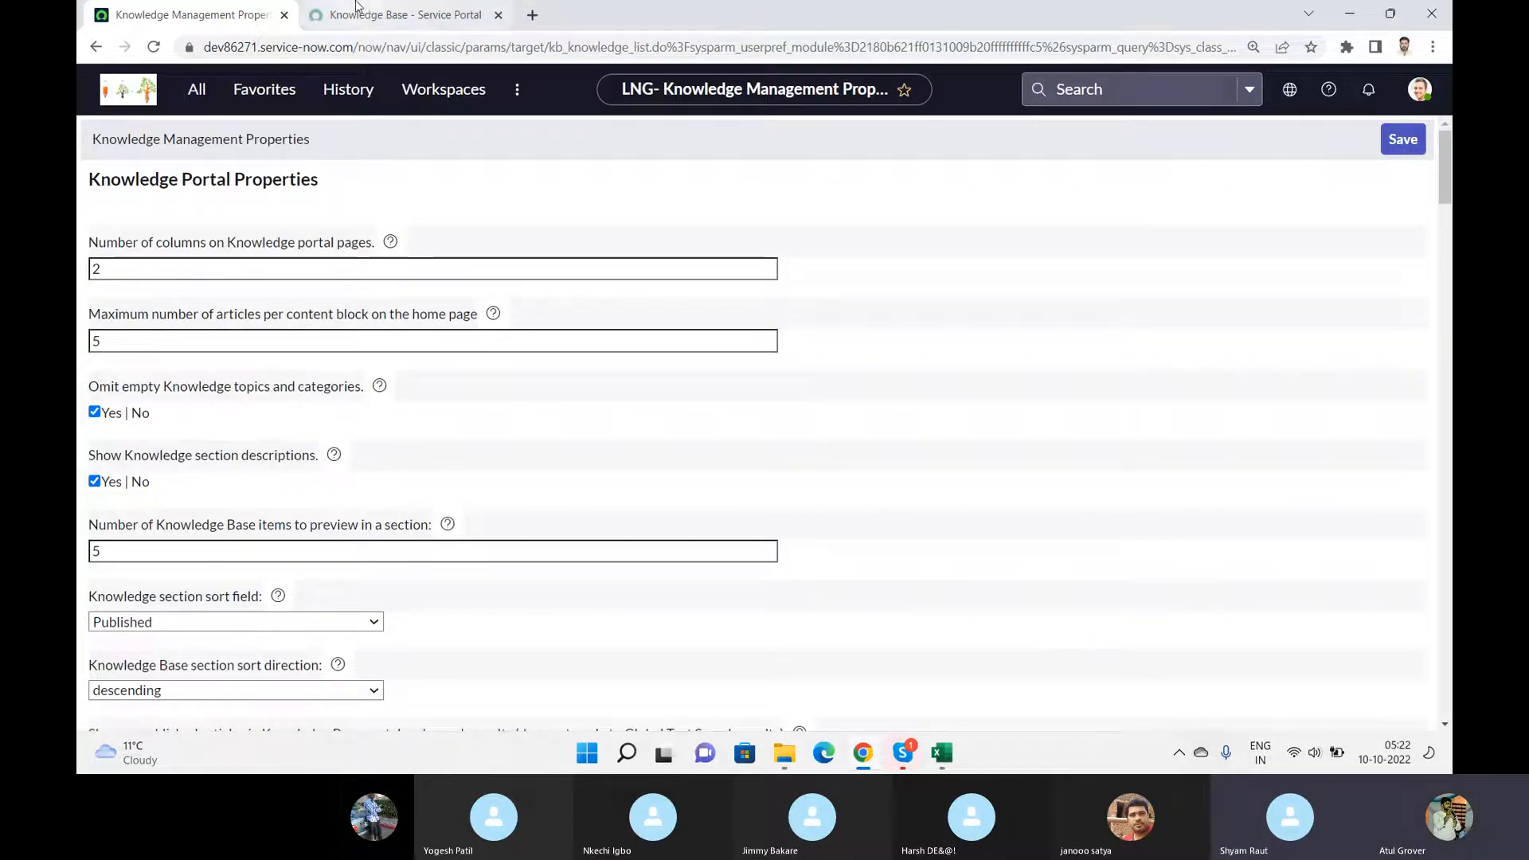
# - Filter the knowledge list by the short description "Create An Email Signature", copied from the portal's top rated articles, and open the matching article
pyautogui.moveTo(685, 284); pyautogui.dragTo(485, 268)
pyautogui.hotkey('ctrl', 'c')
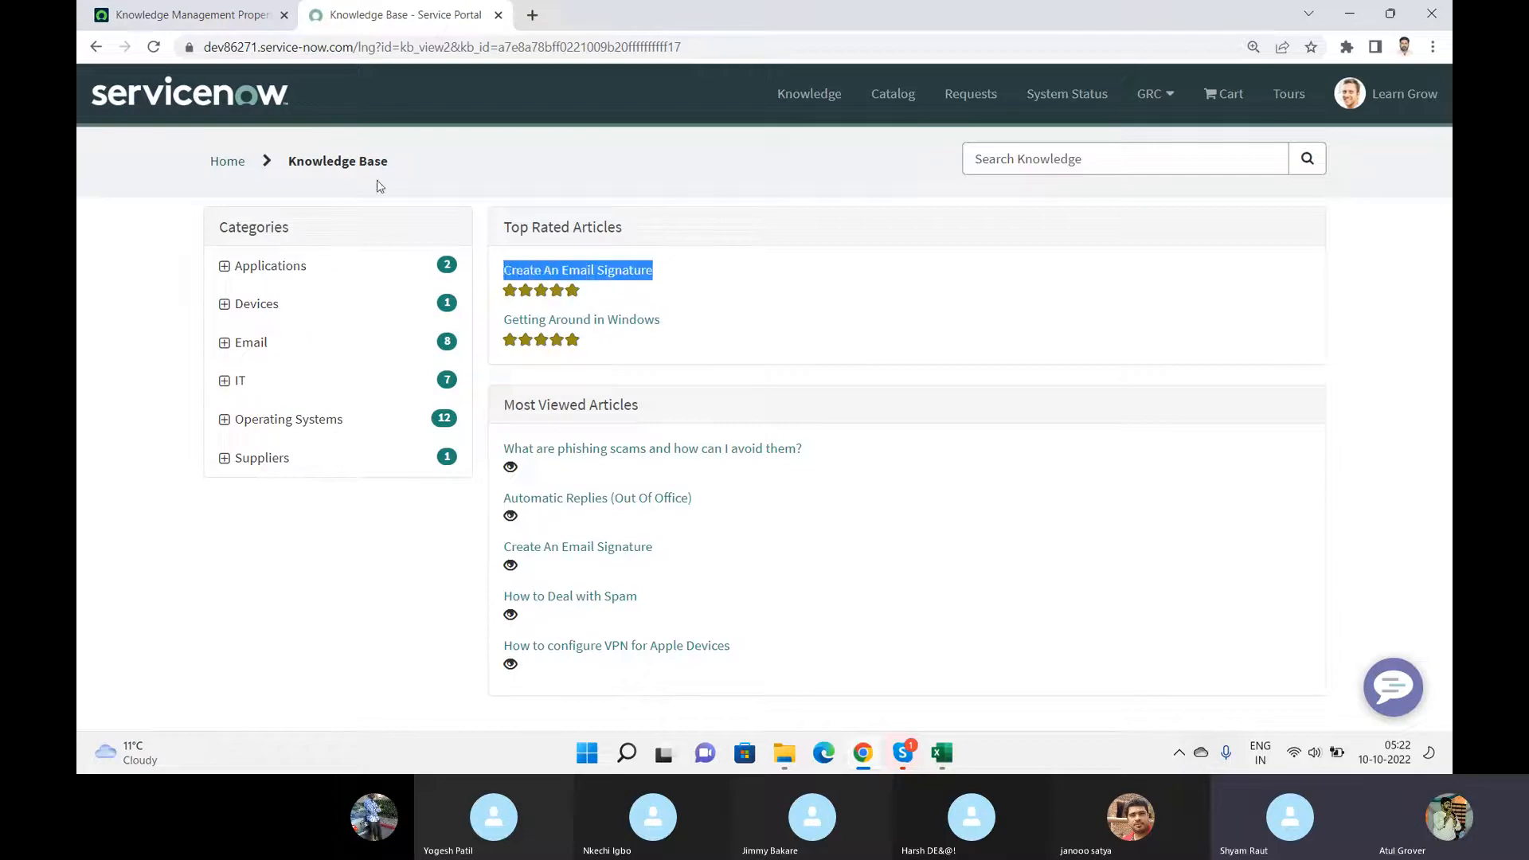
pyautogui.click(191, 14)
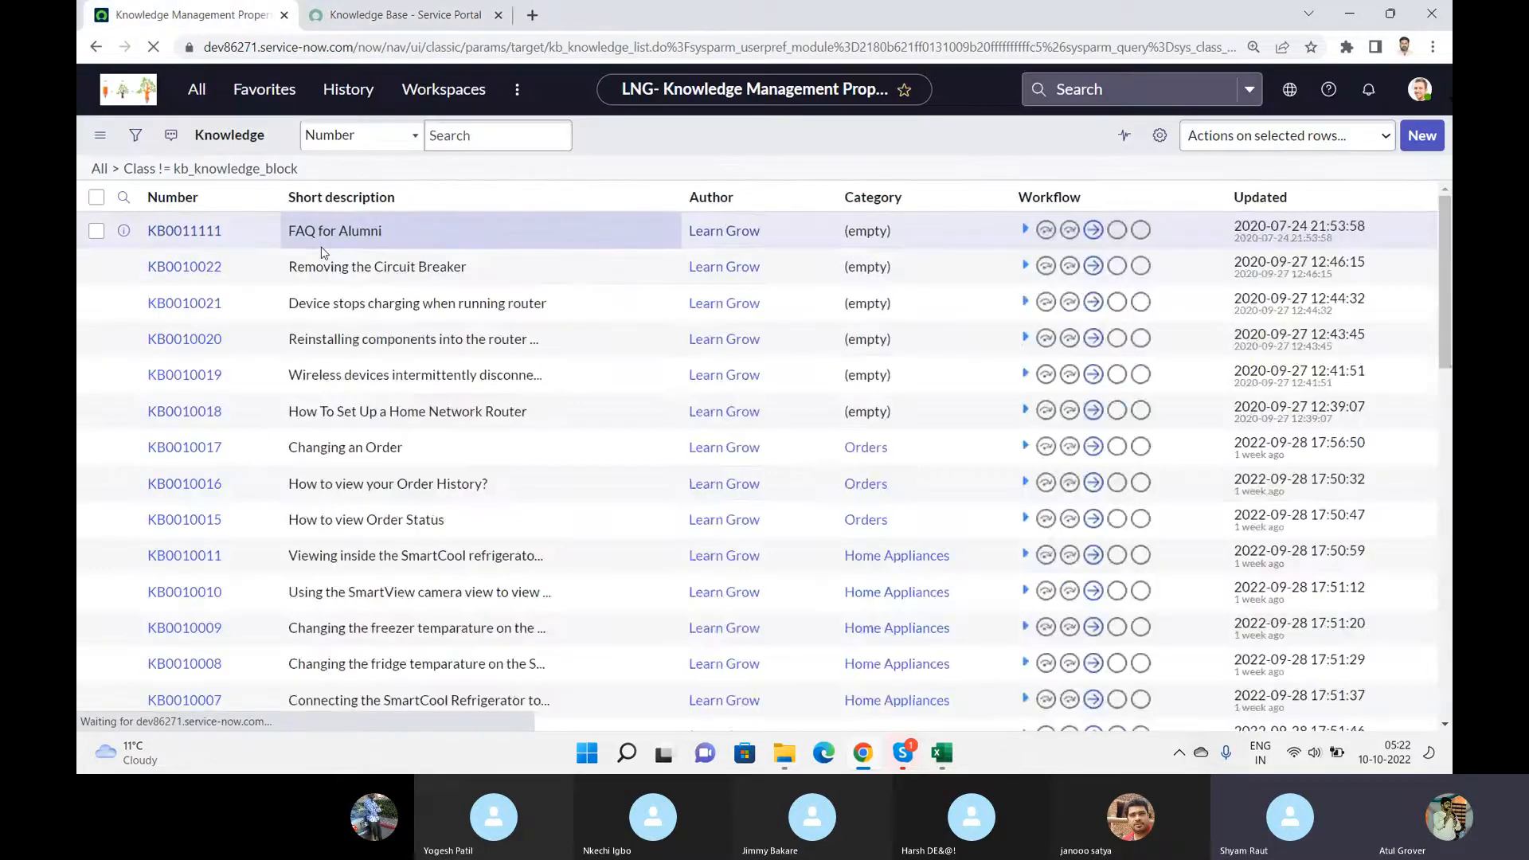
pyautogui.click(392, 232)
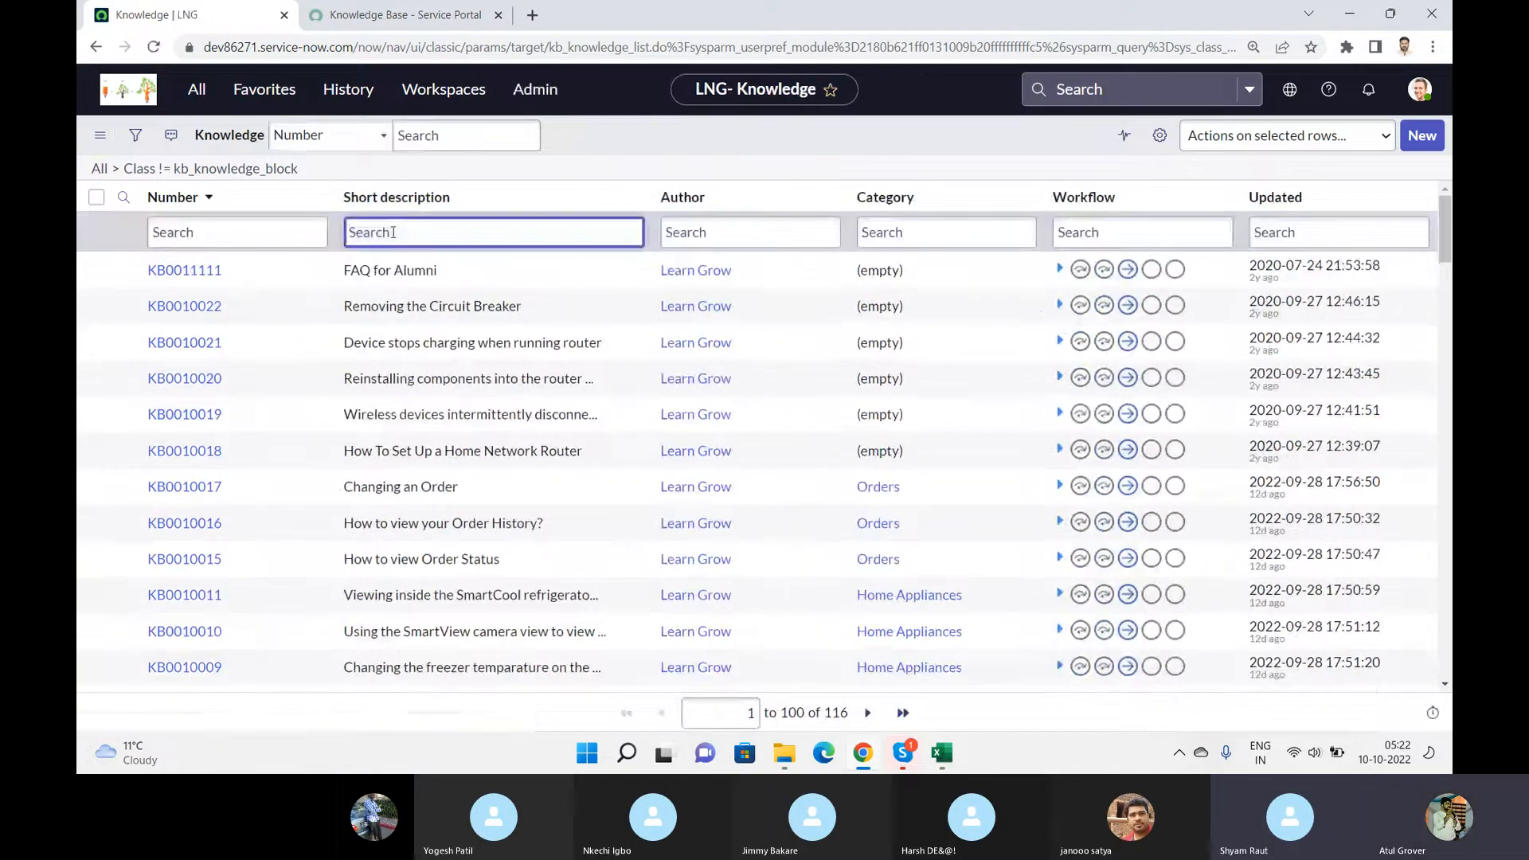
pyautogui.hotkey('ctrl', 'v')
pyautogui.press('Return')
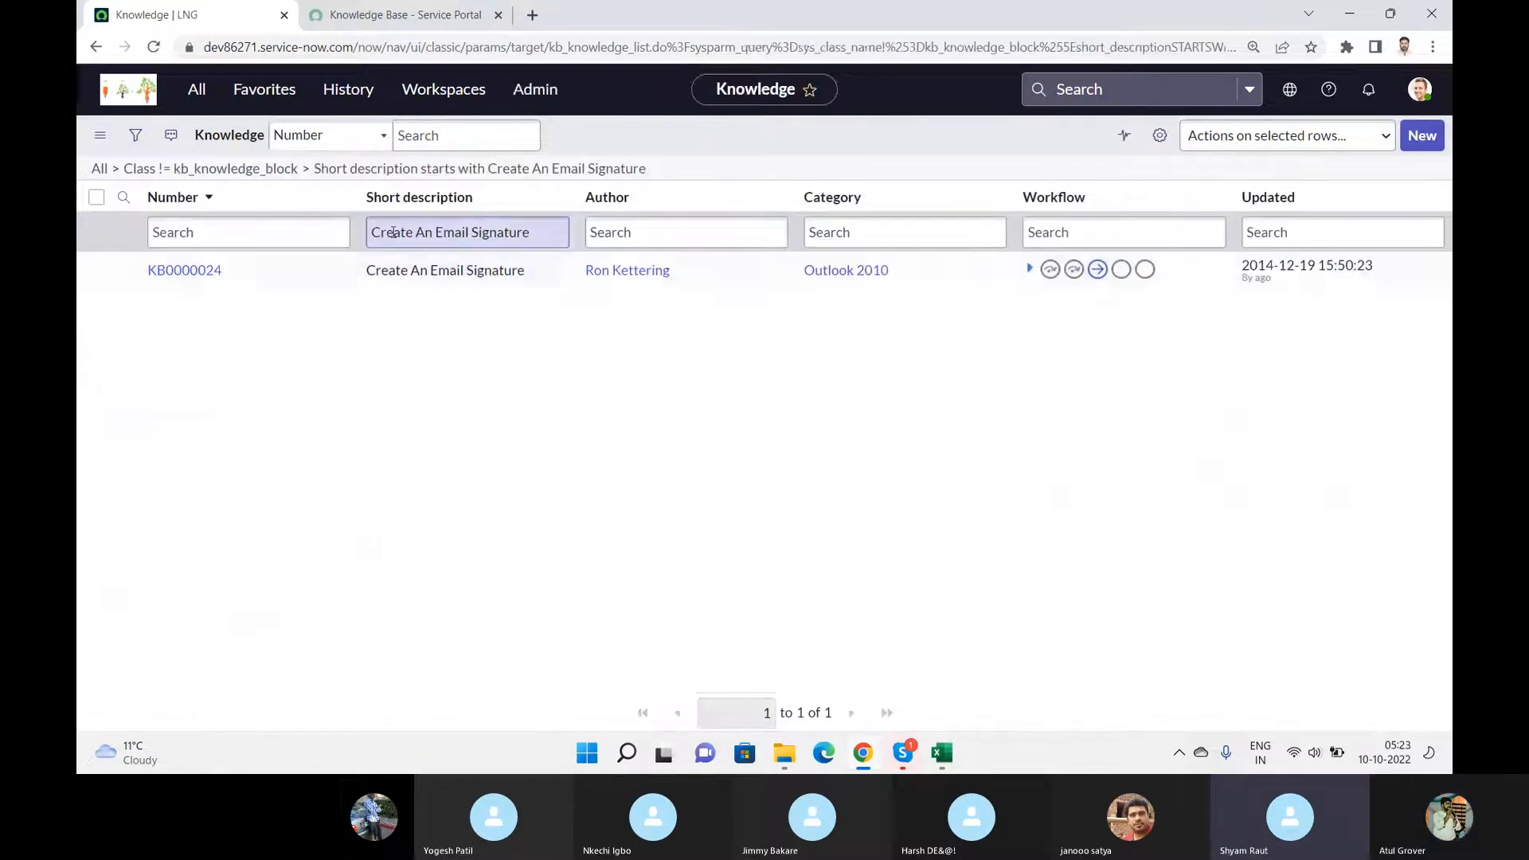
pyautogui.click(176, 279)
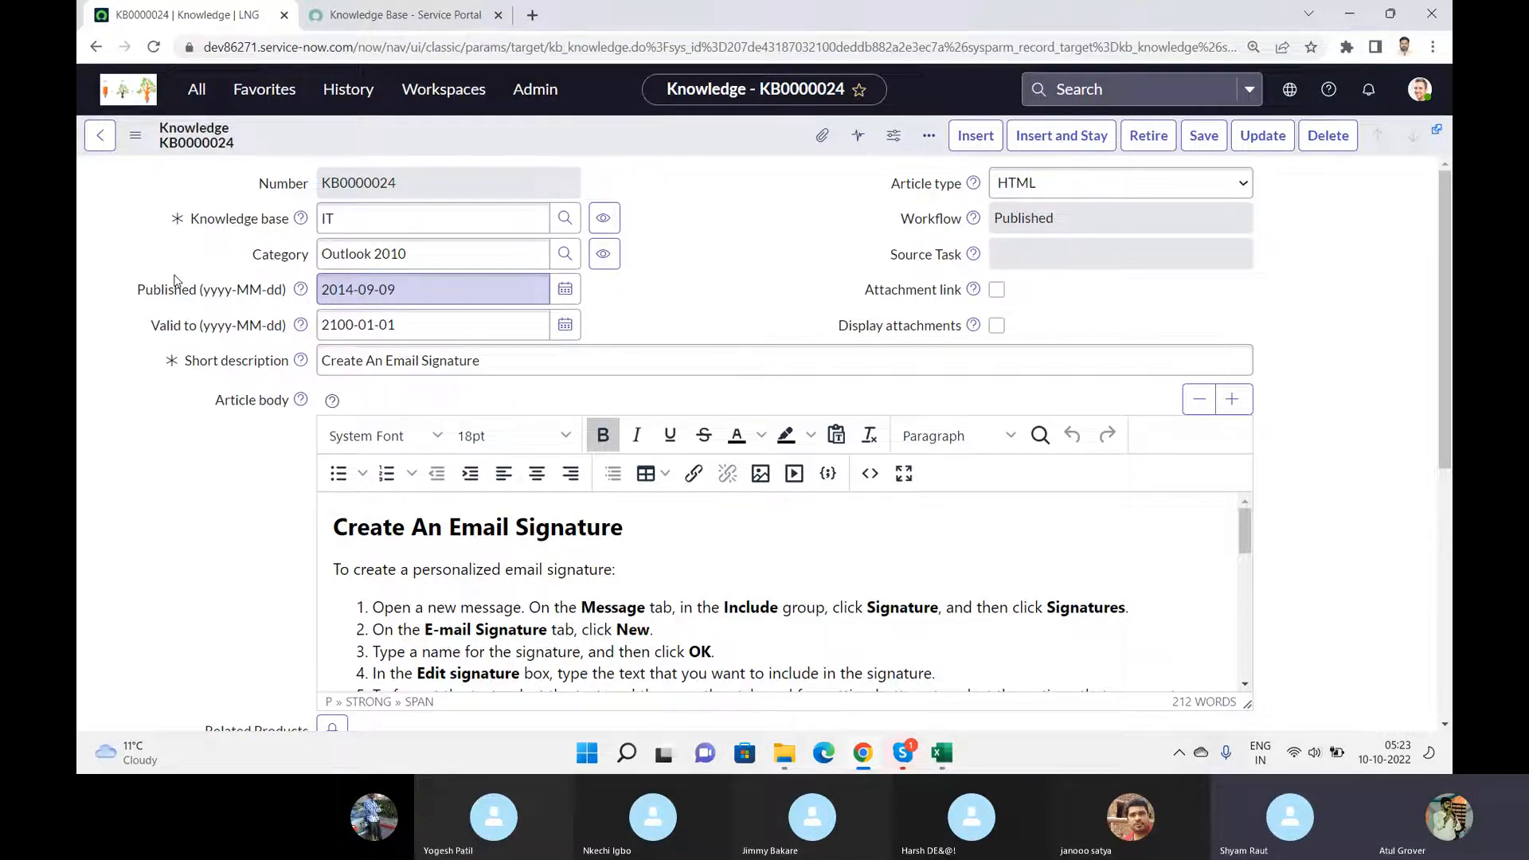
pyautogui.hotkey('alt', 'Tab')
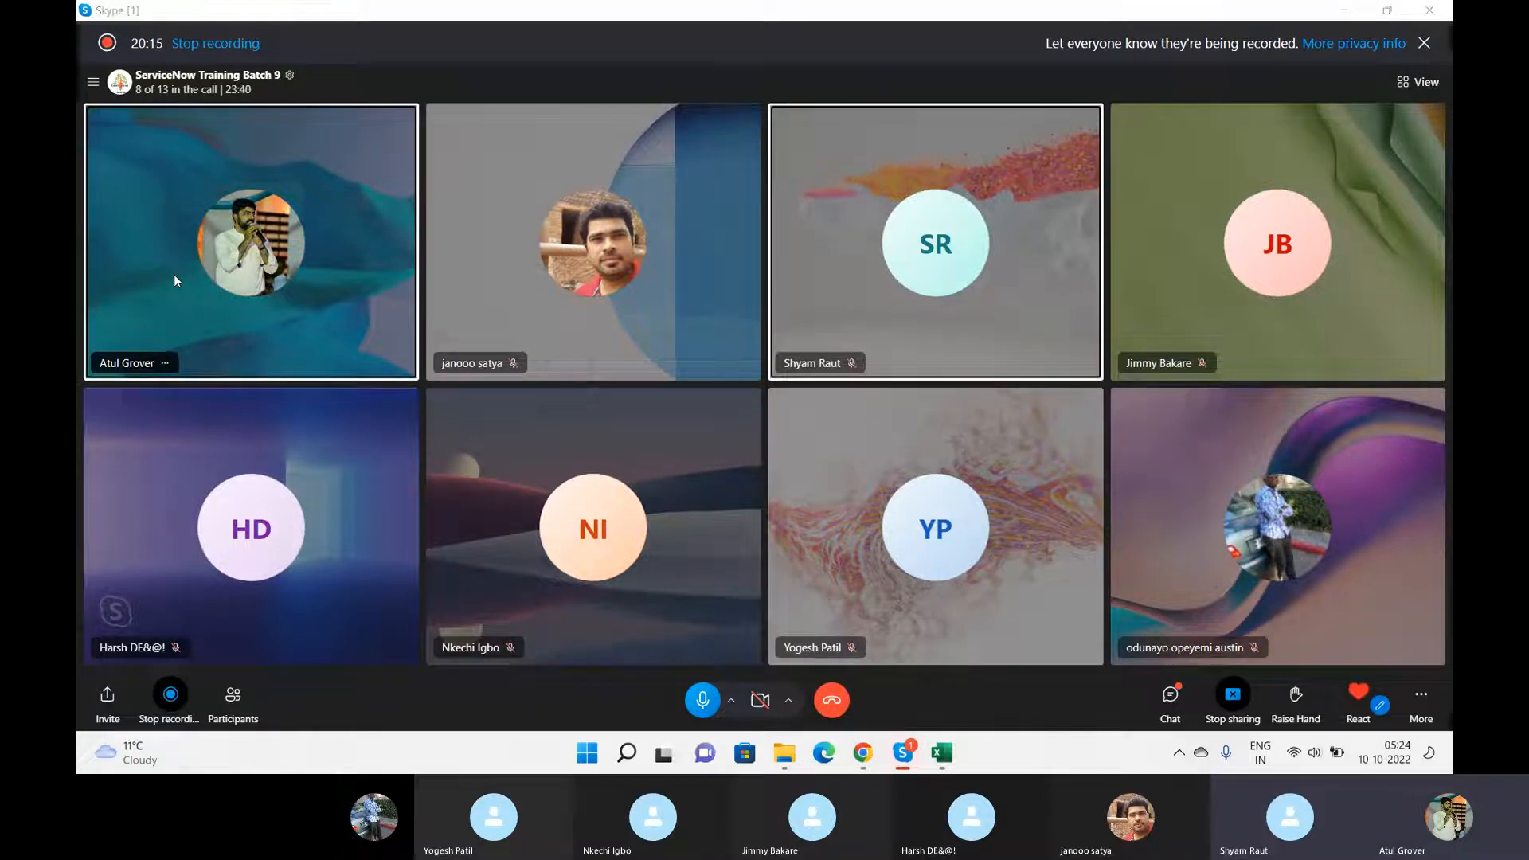
pyautogui.hotkey('alt', 'Tab')
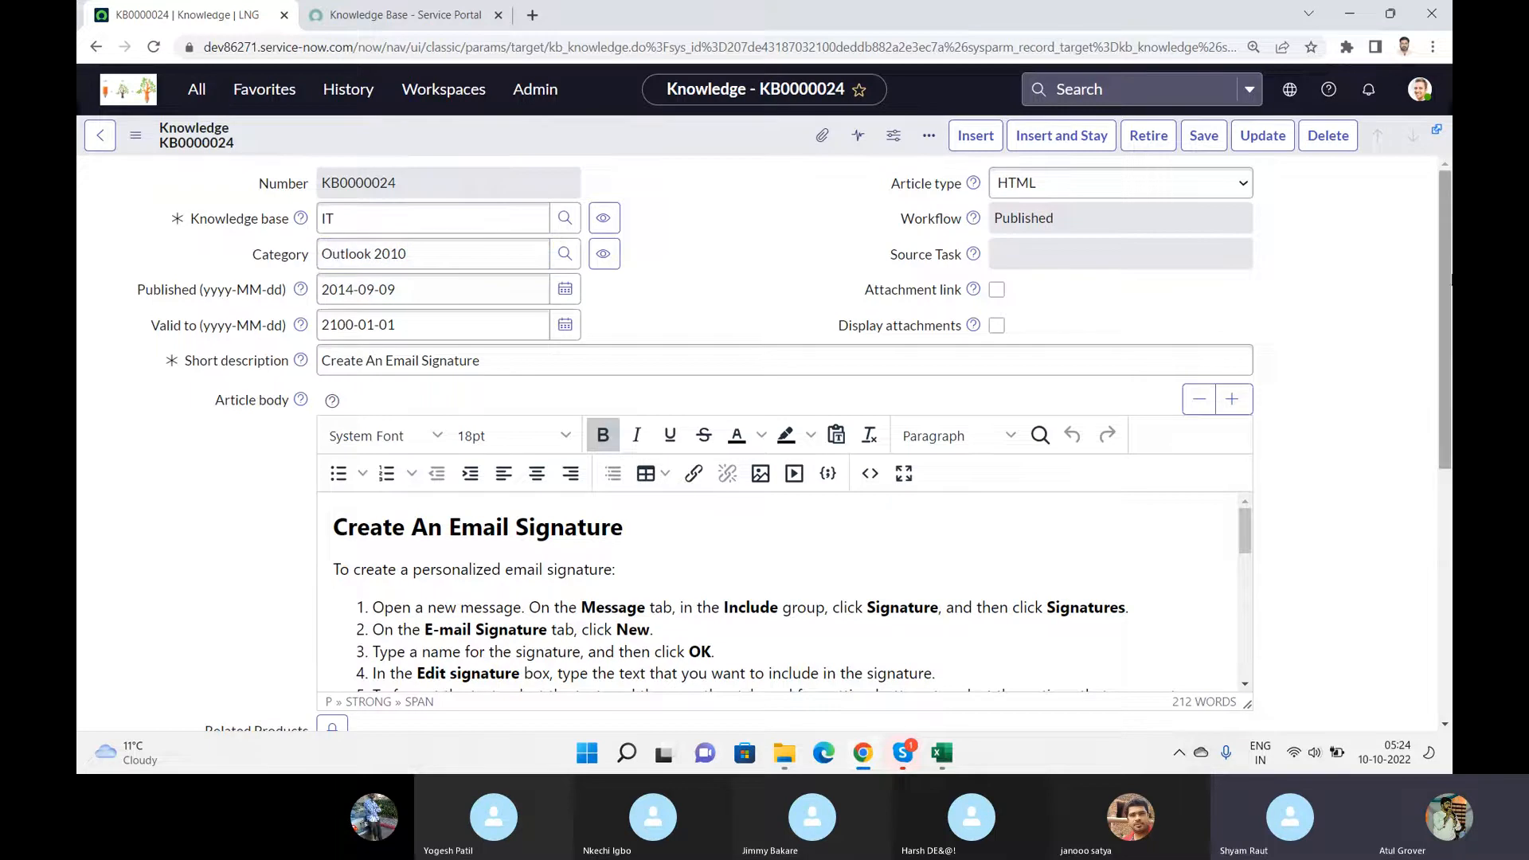
# - Show the article's related feedback list and open all three feedback records in separate browser tabs
pyautogui.moveTo(1444, 236); pyautogui.dragTo(1449, 492)
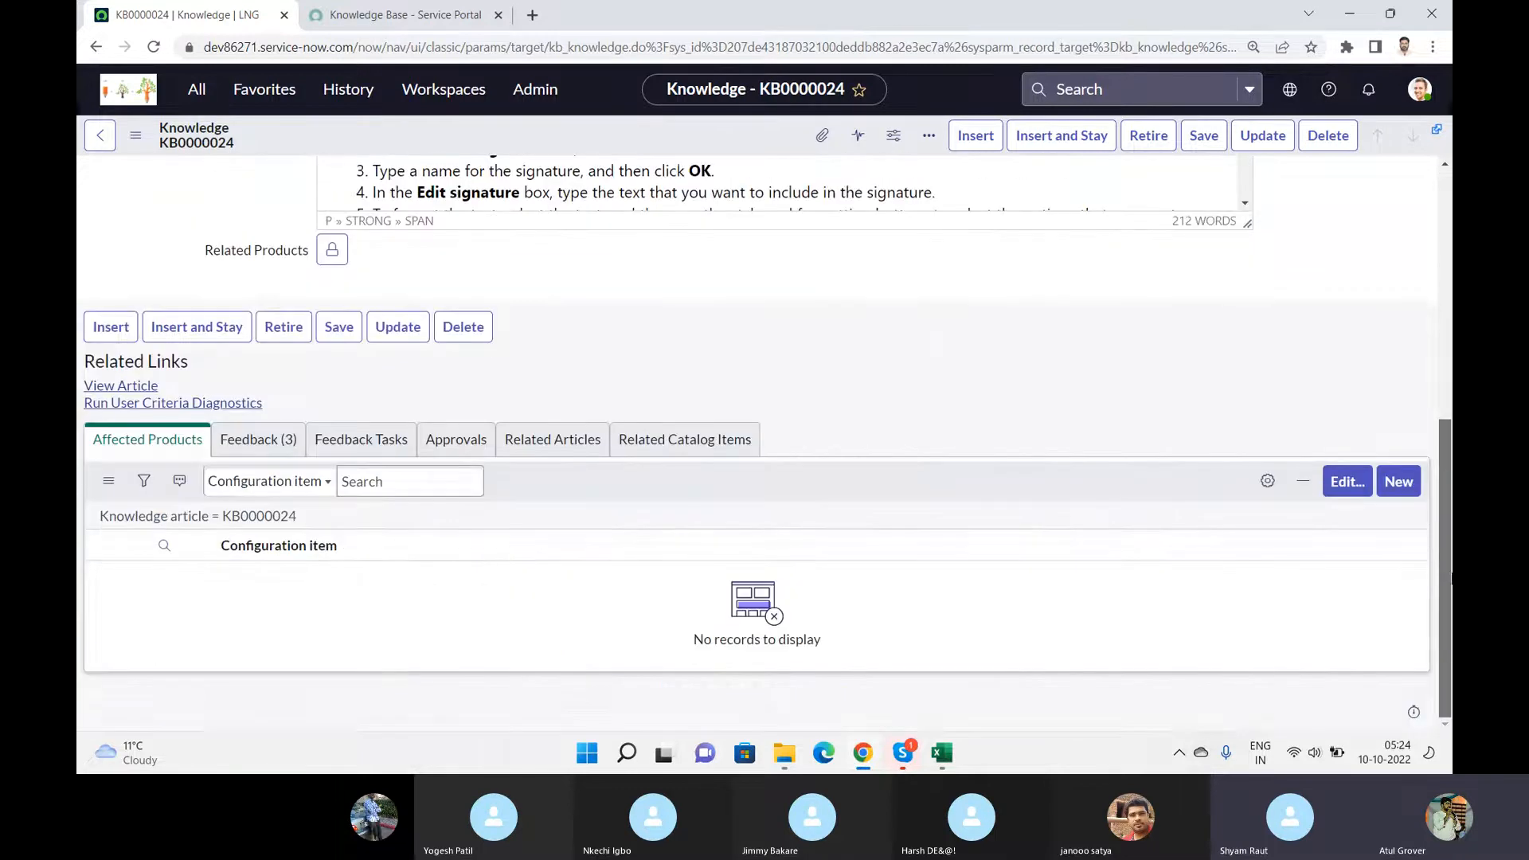
pyautogui.click(256, 440)
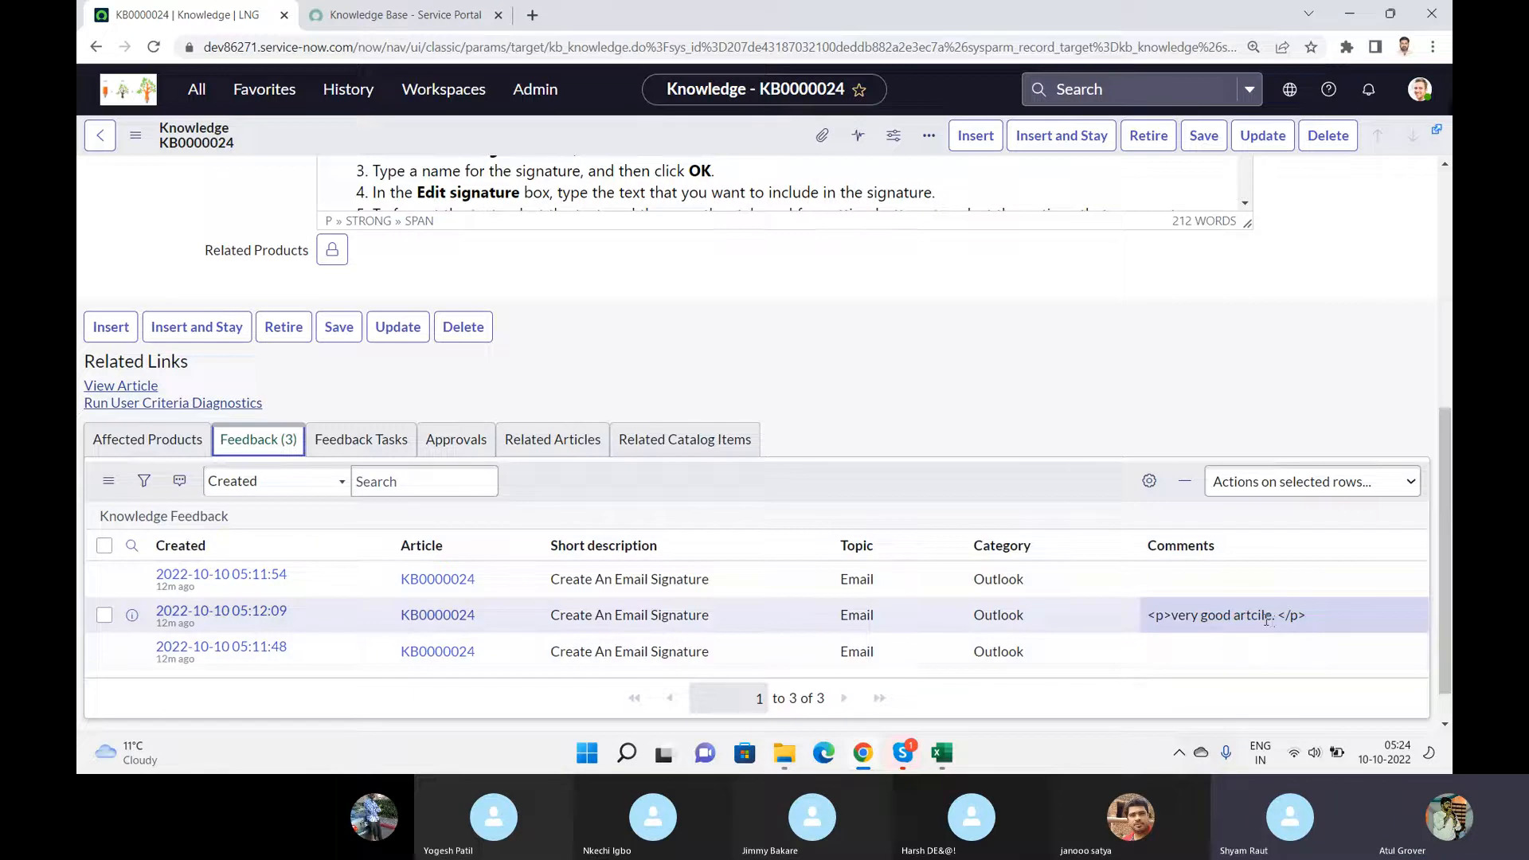
pyautogui.middleClick(246, 587)
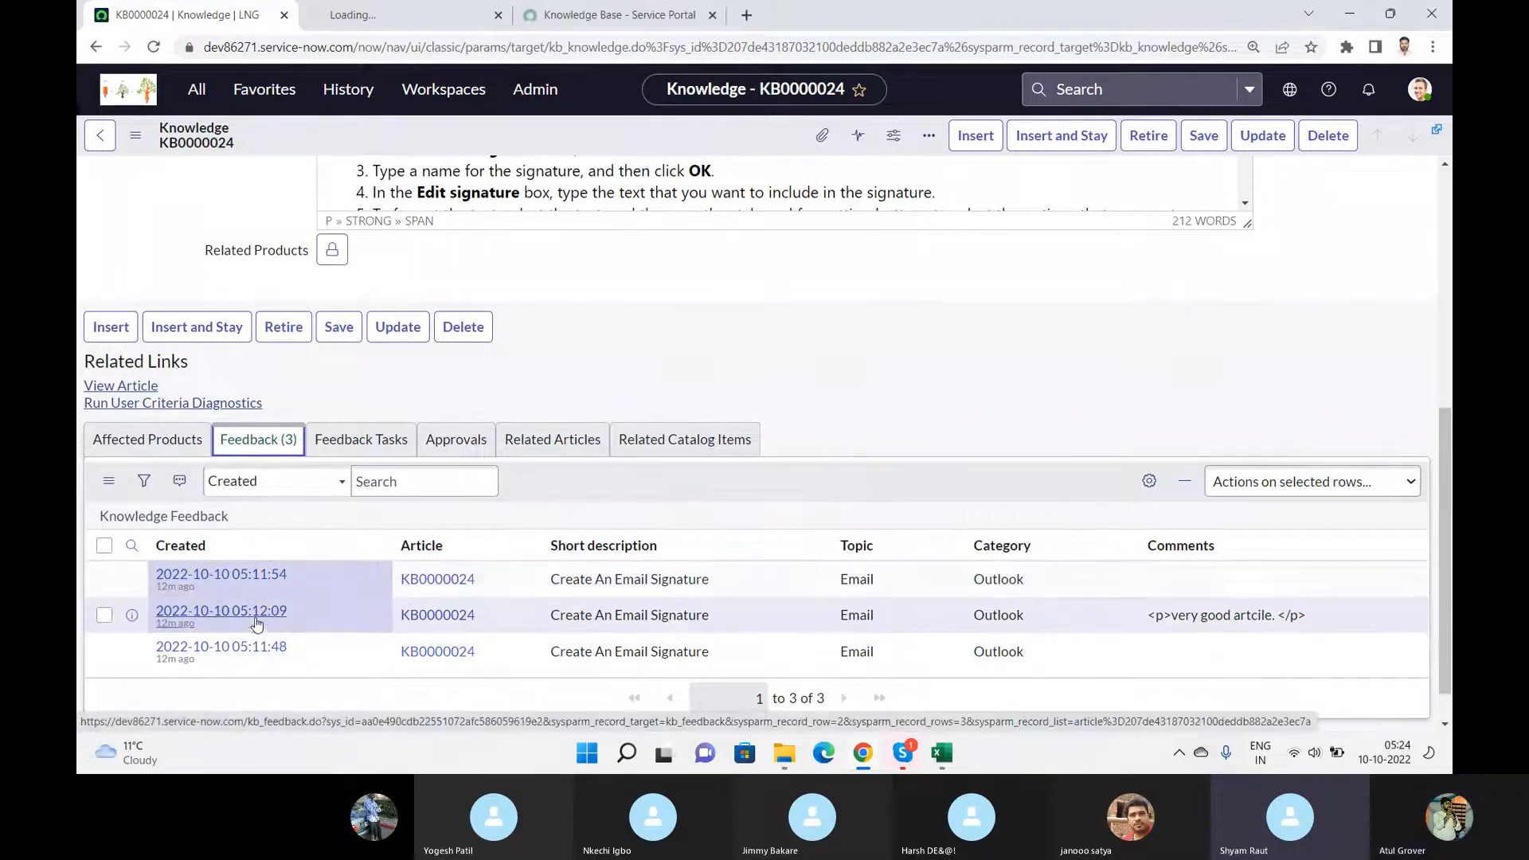
pyautogui.middleClick(258, 613)
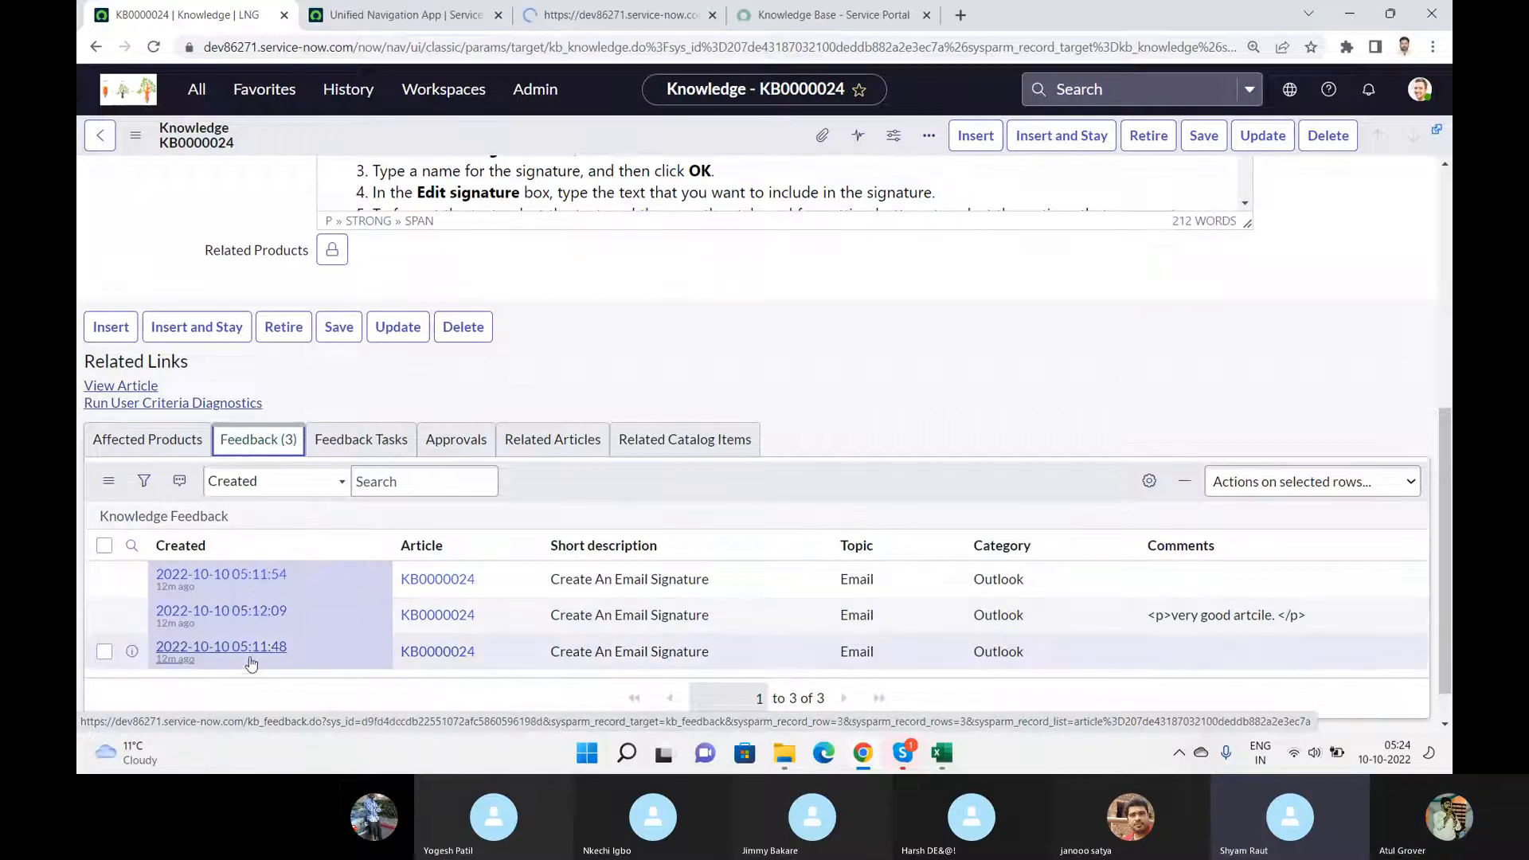
pyautogui.middleClick(255, 651)
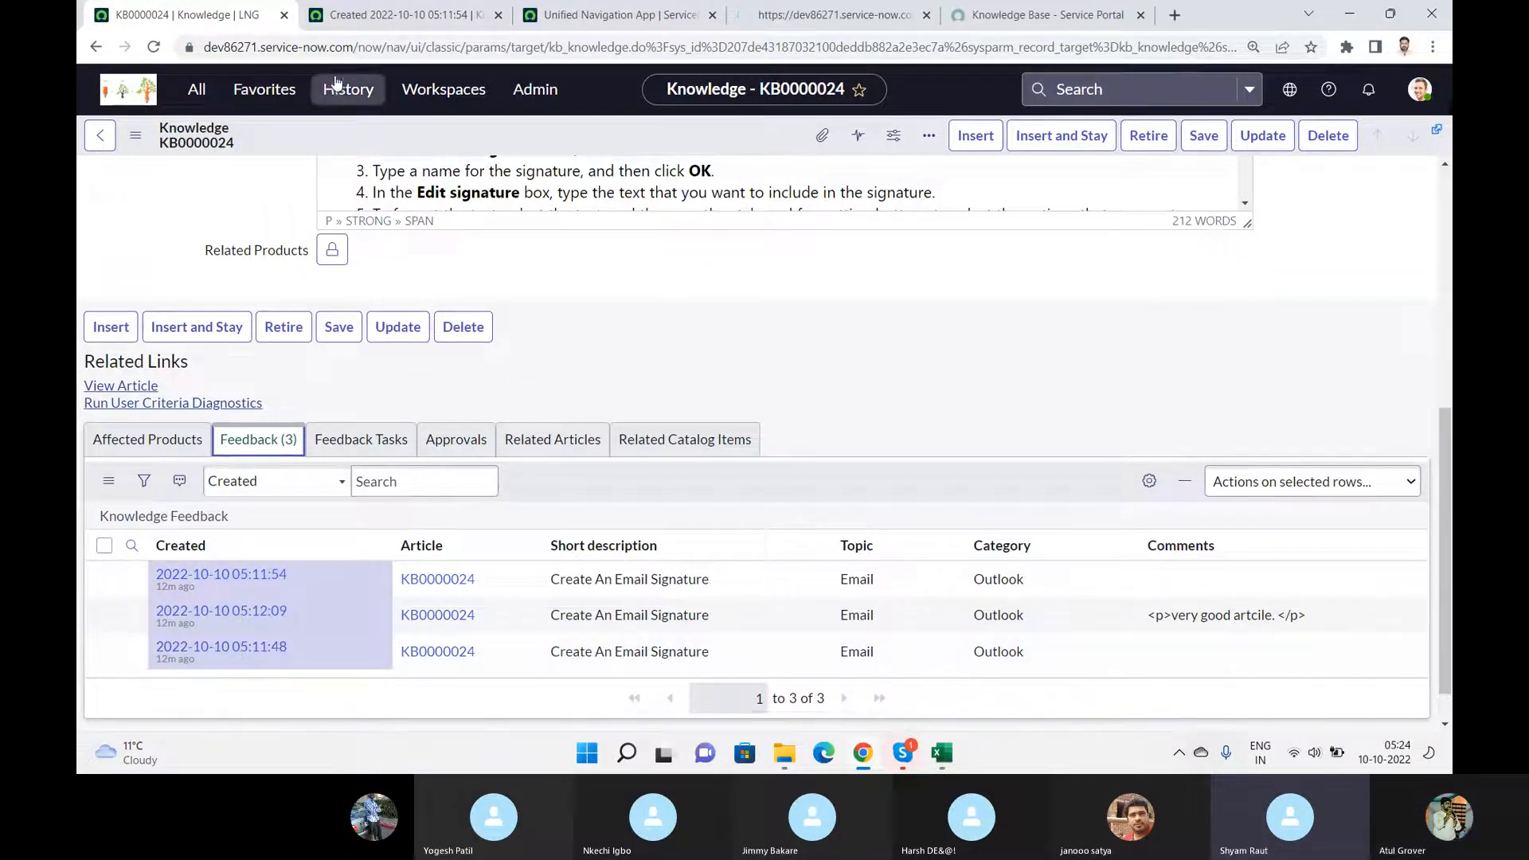
# - Review the three feedback records in turn, examining the Rating, Comments and Useful fields
pyautogui.click(380, 30)
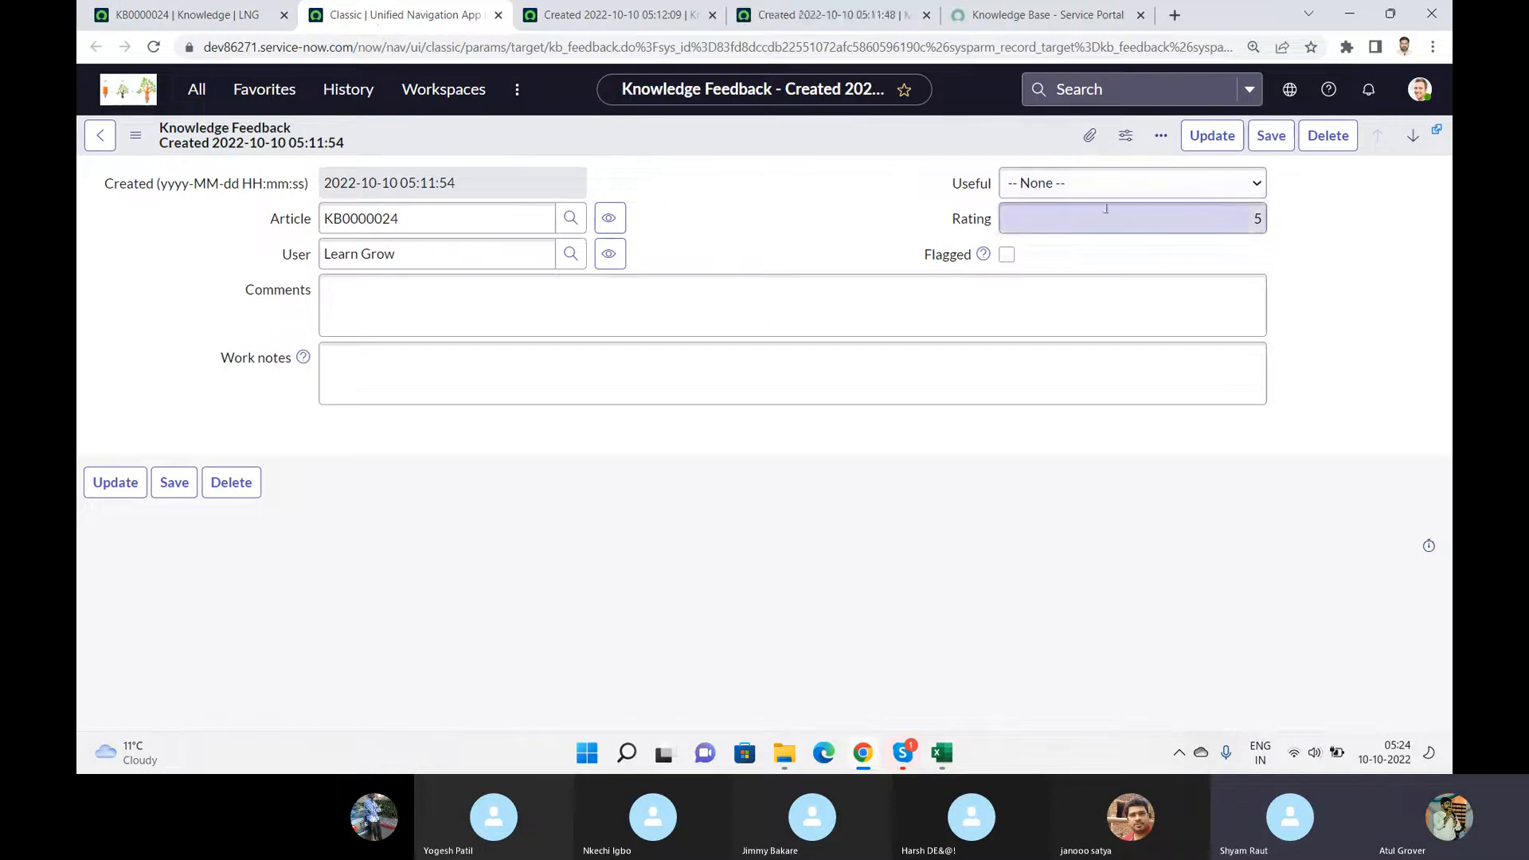
pyautogui.click(622, 16)
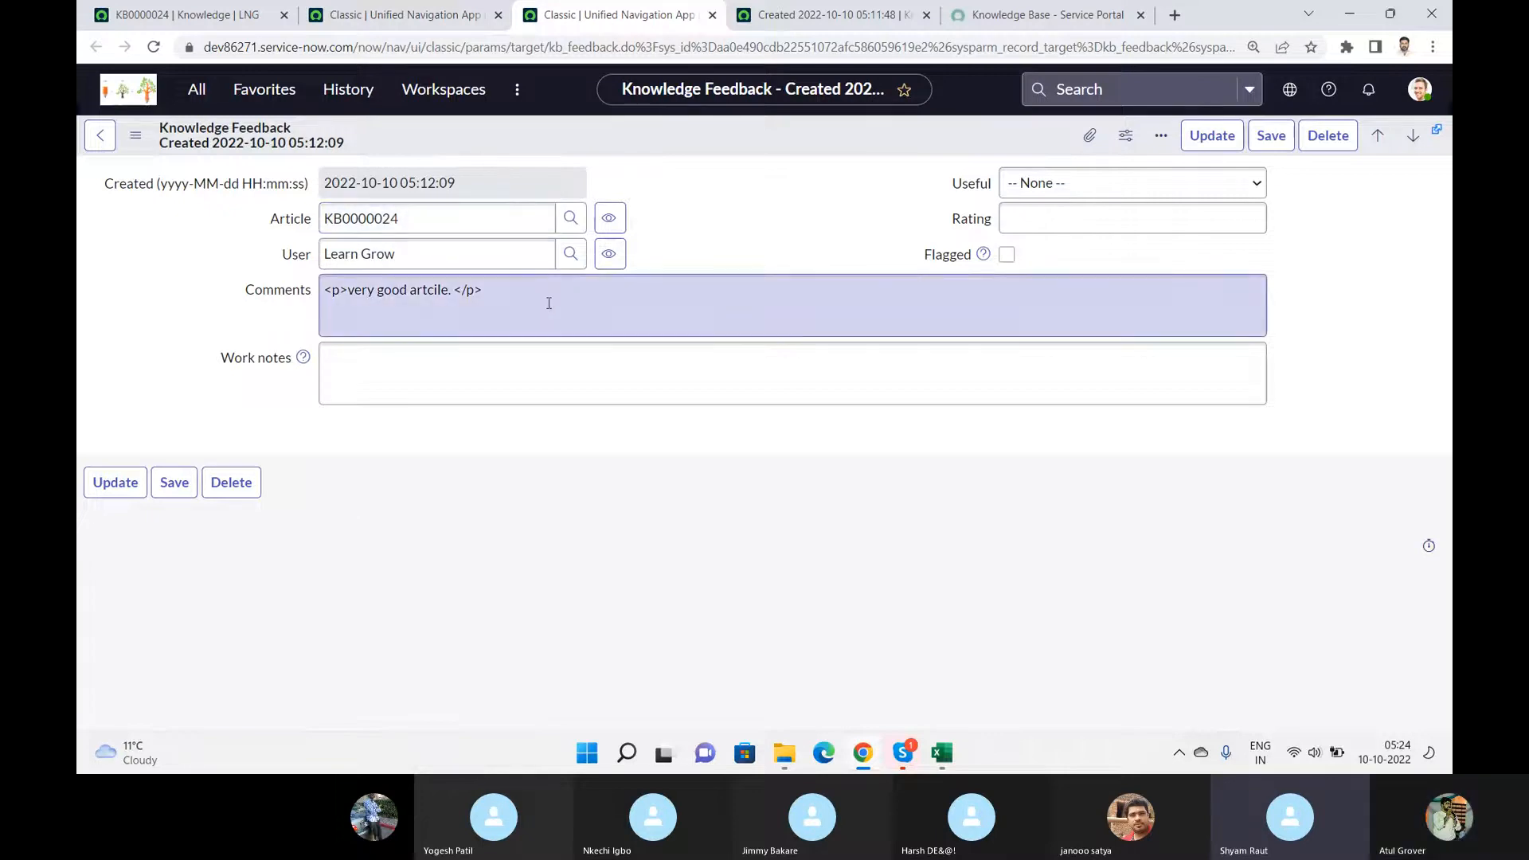
pyautogui.click(793, 14)
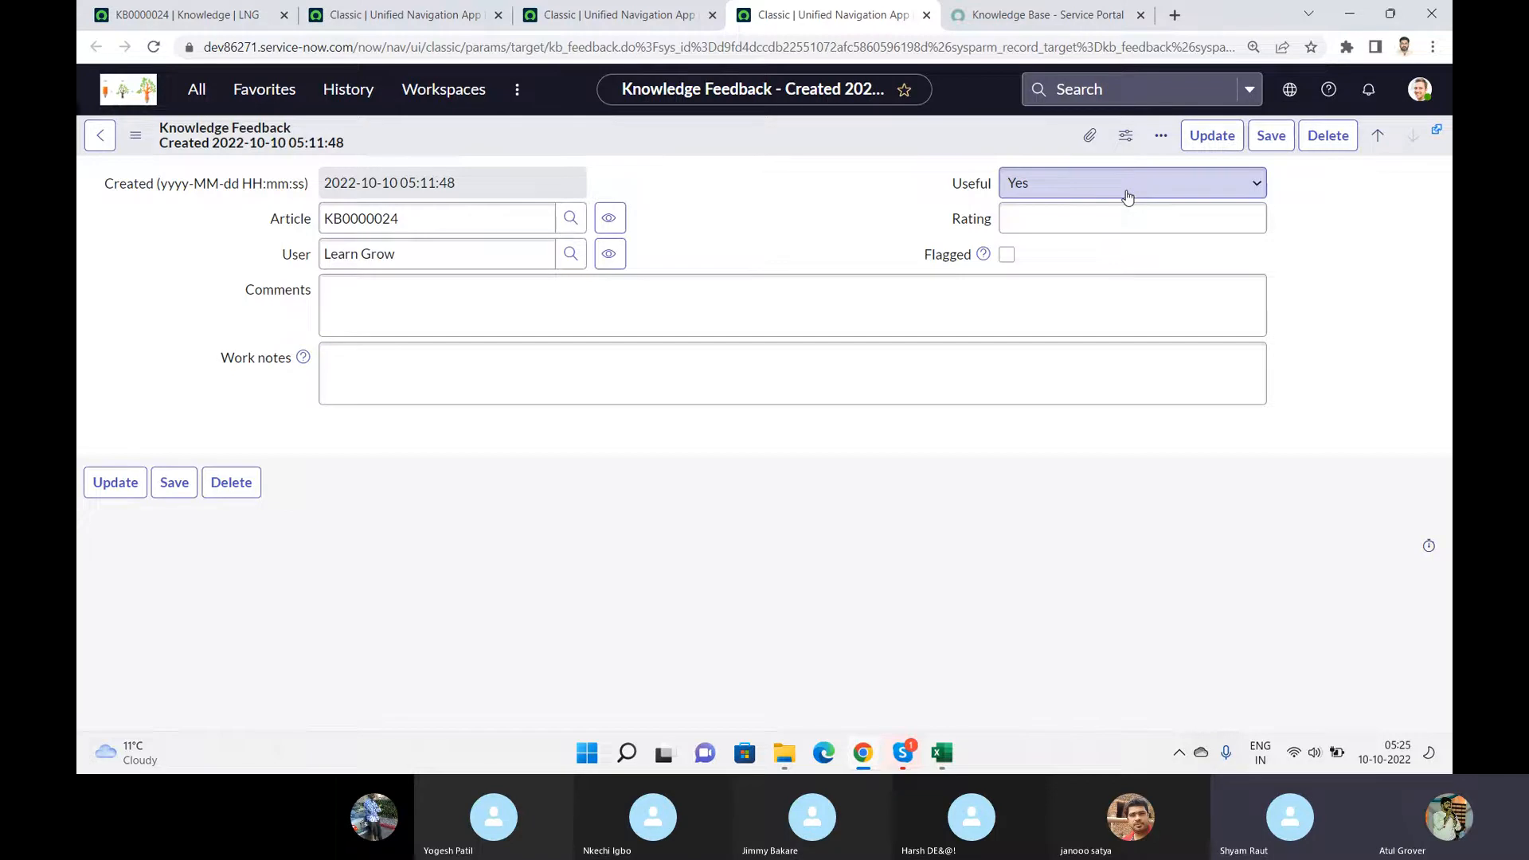
pyautogui.hotkey('alt', 'Tab')
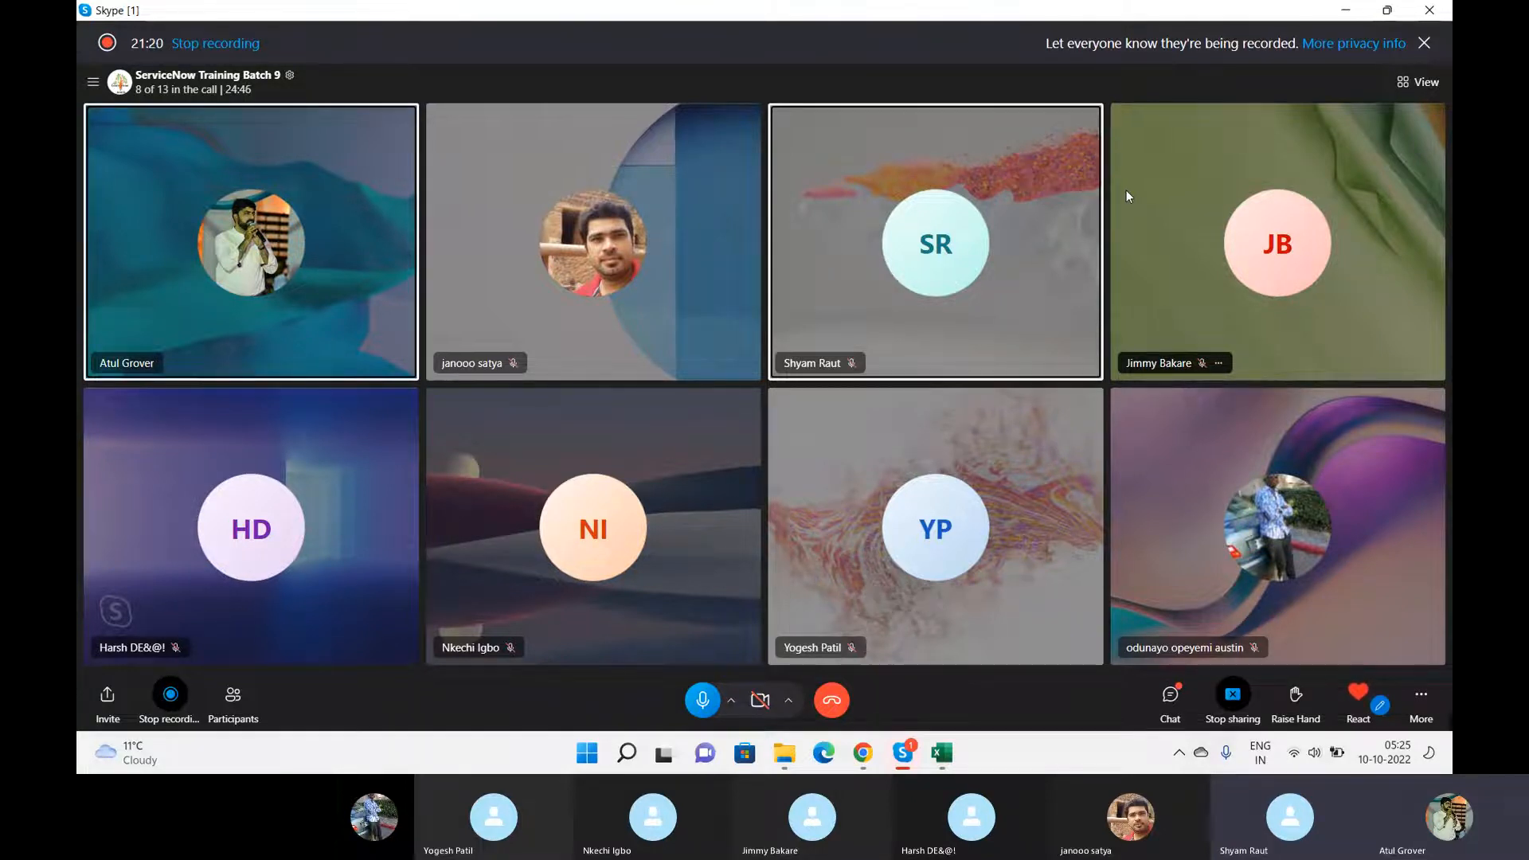
pyautogui.hotkey('alt', 'Tab')
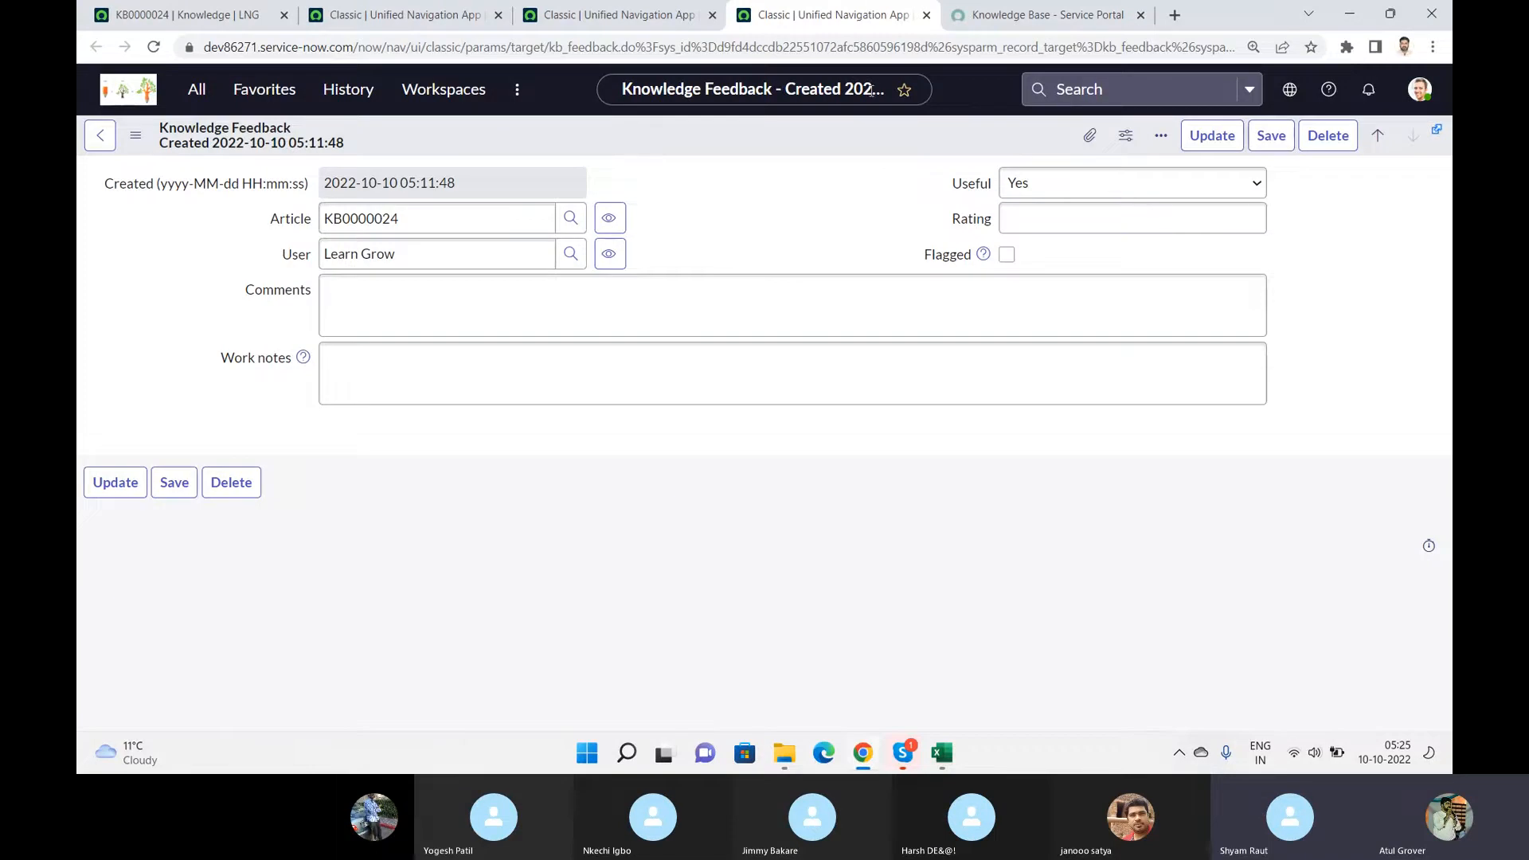
# - Return to the article record, expand its body editor to full screen, and view the Insert/Edit Media dialog without adding media
pyautogui.click(213, 16)
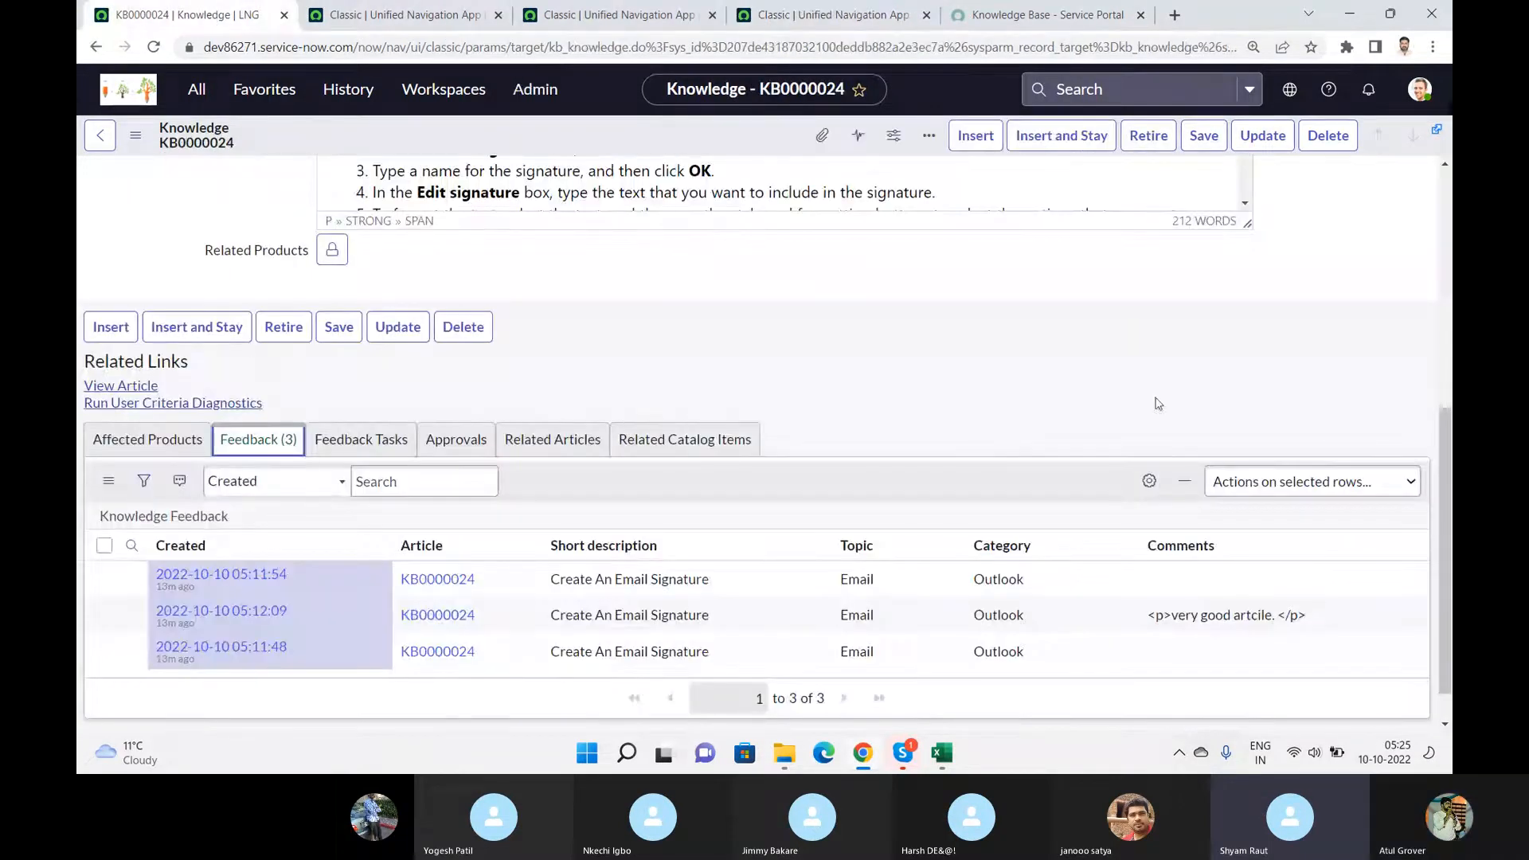
pyautogui.moveTo(1443, 459); pyautogui.dragTo(1450, 292)
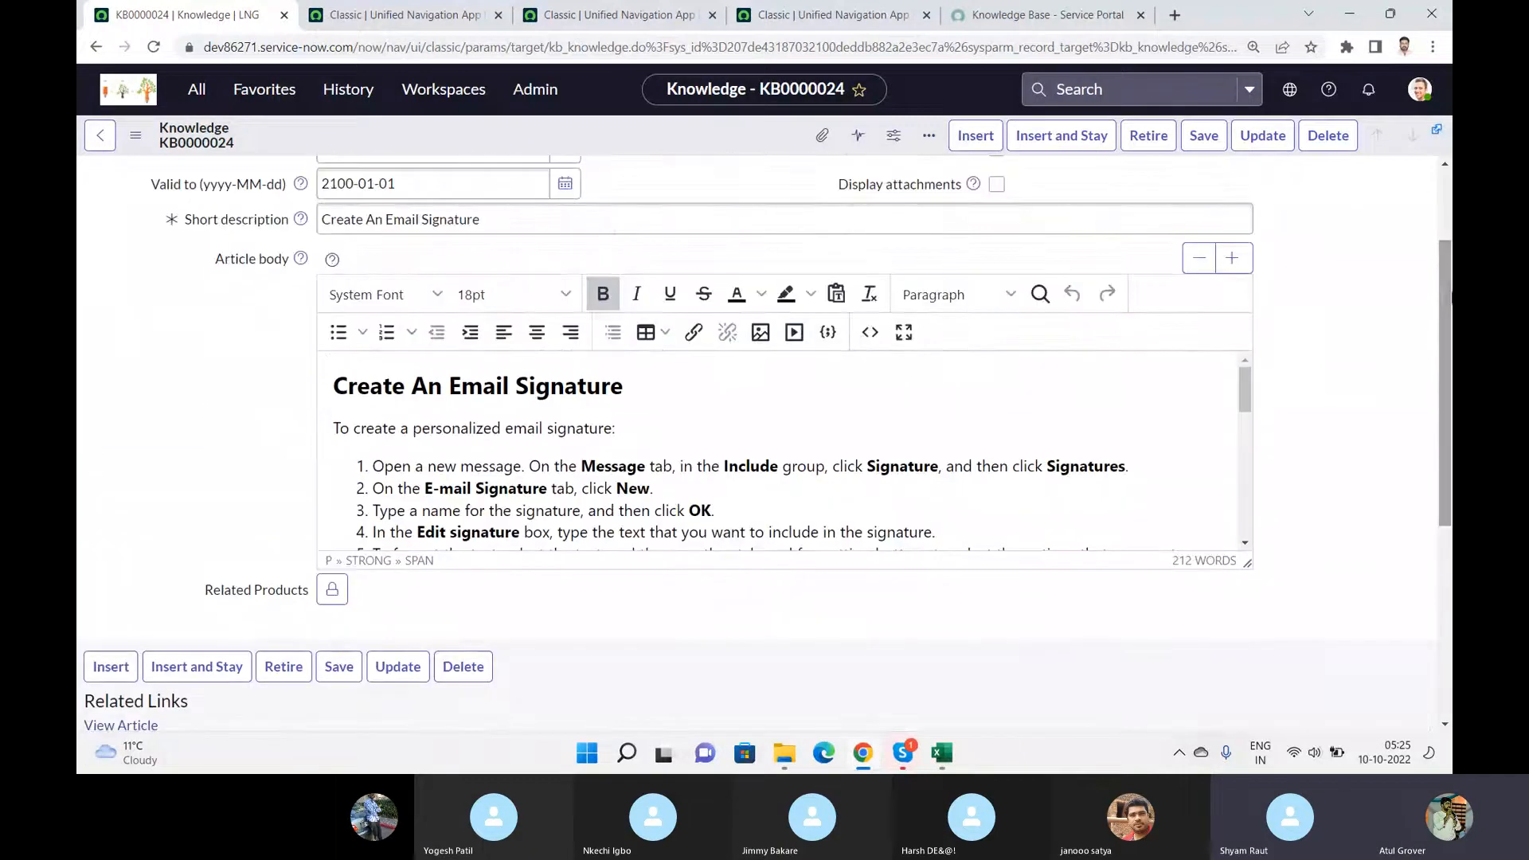
pyautogui.click(904, 332)
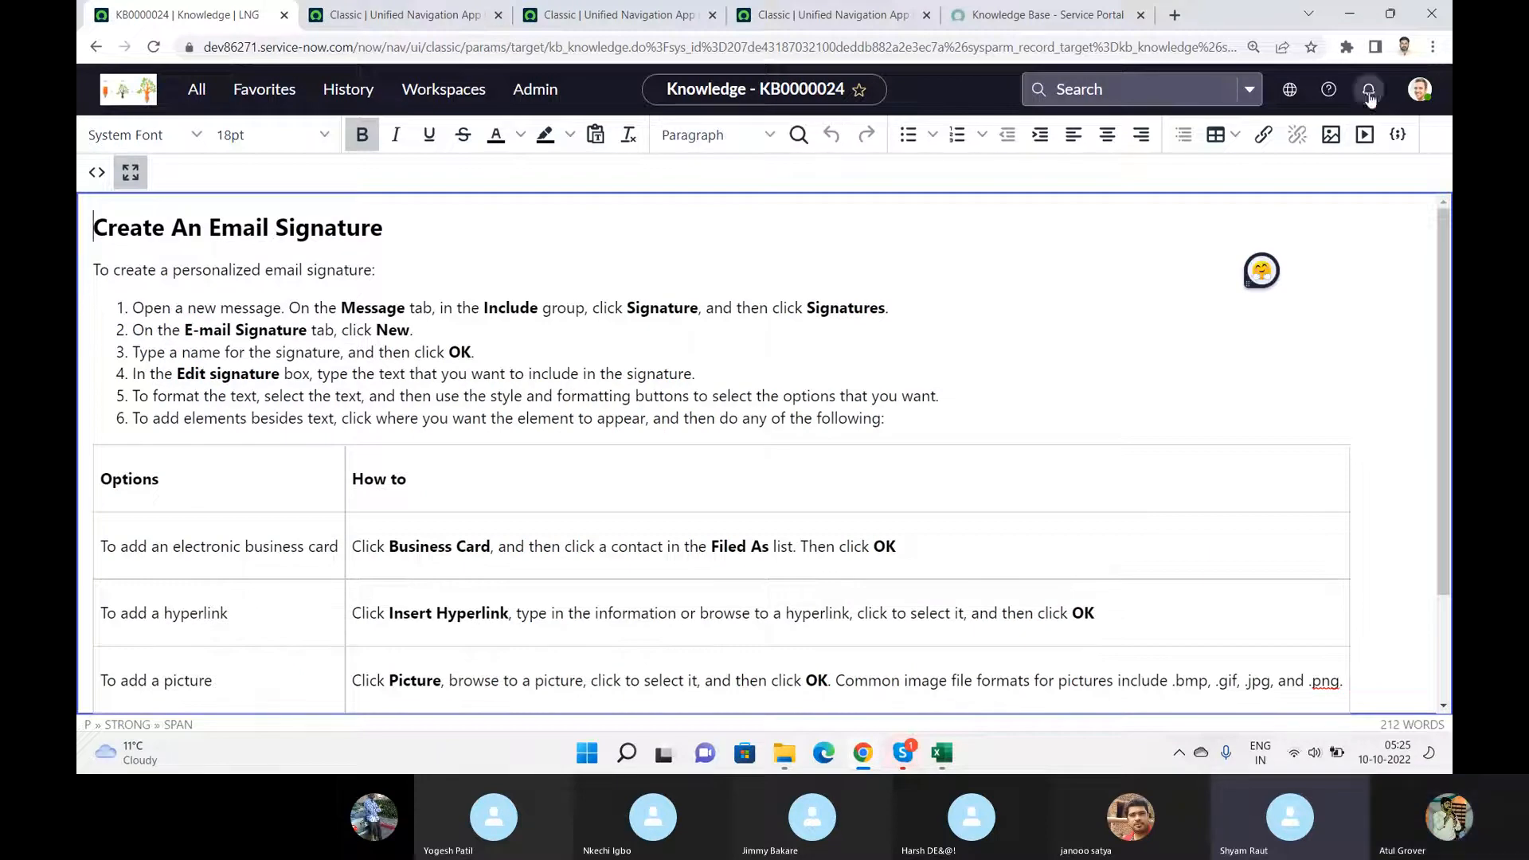
pyautogui.click(1365, 135)
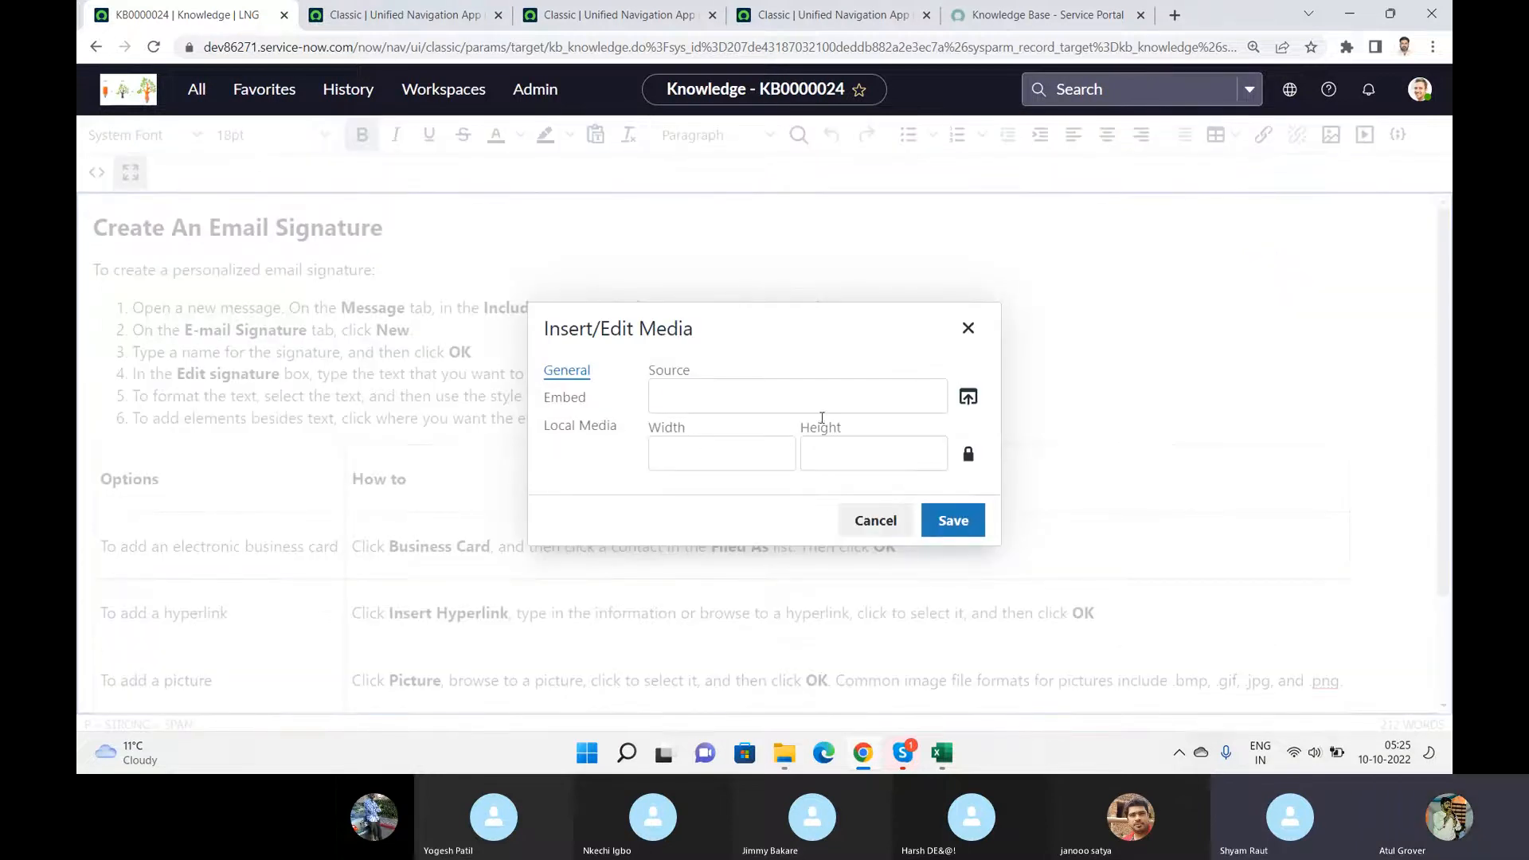
pyautogui.click(968, 328)
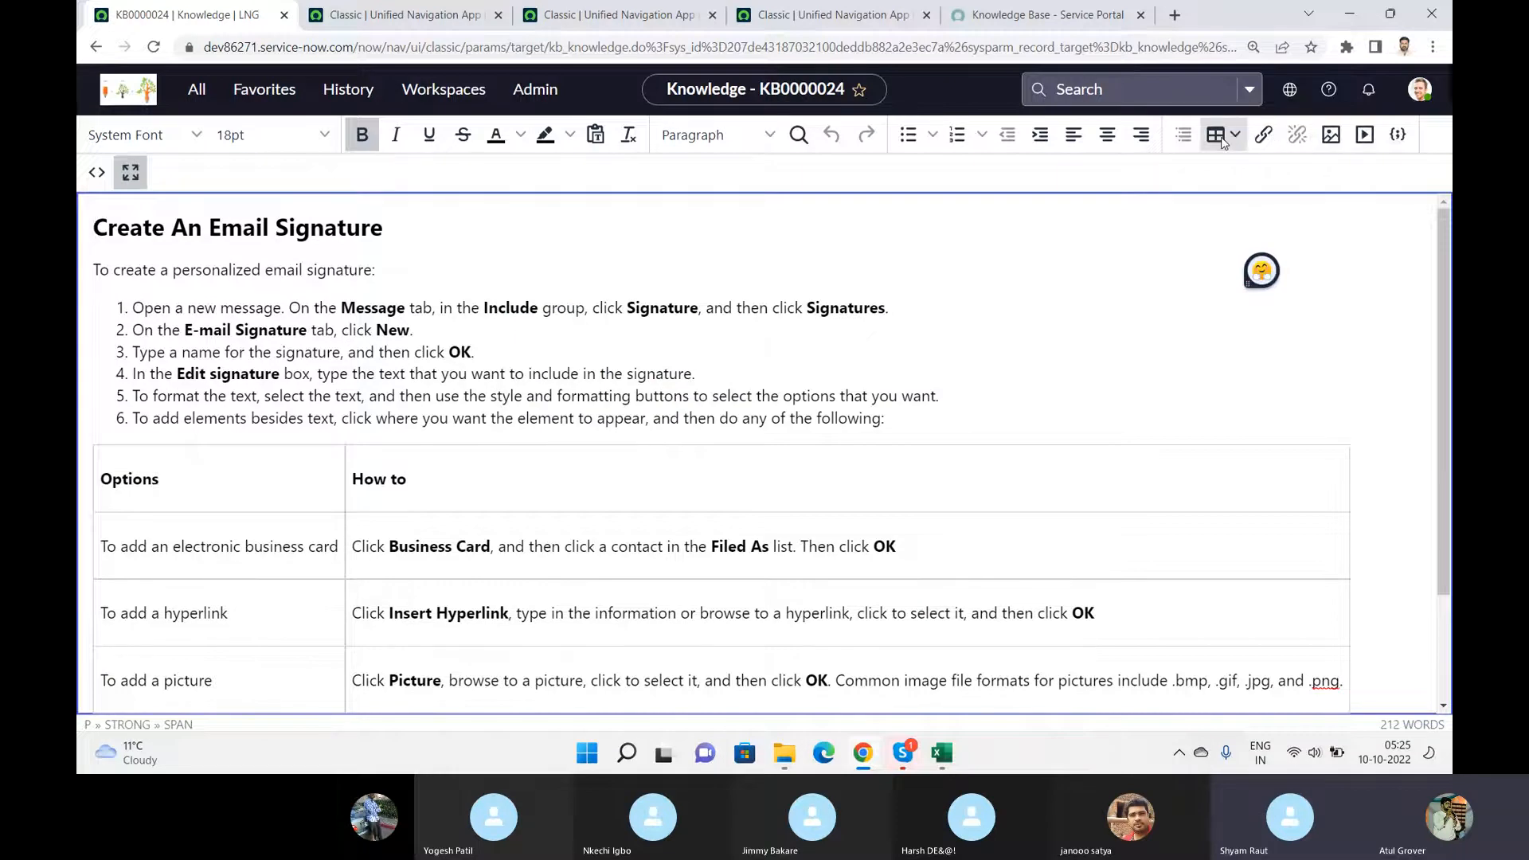
# - Switch to the Skype call window and raise the system volume to 70
pyautogui.hotkey('alt', 'Tab')
pyautogui.click(768, 296)
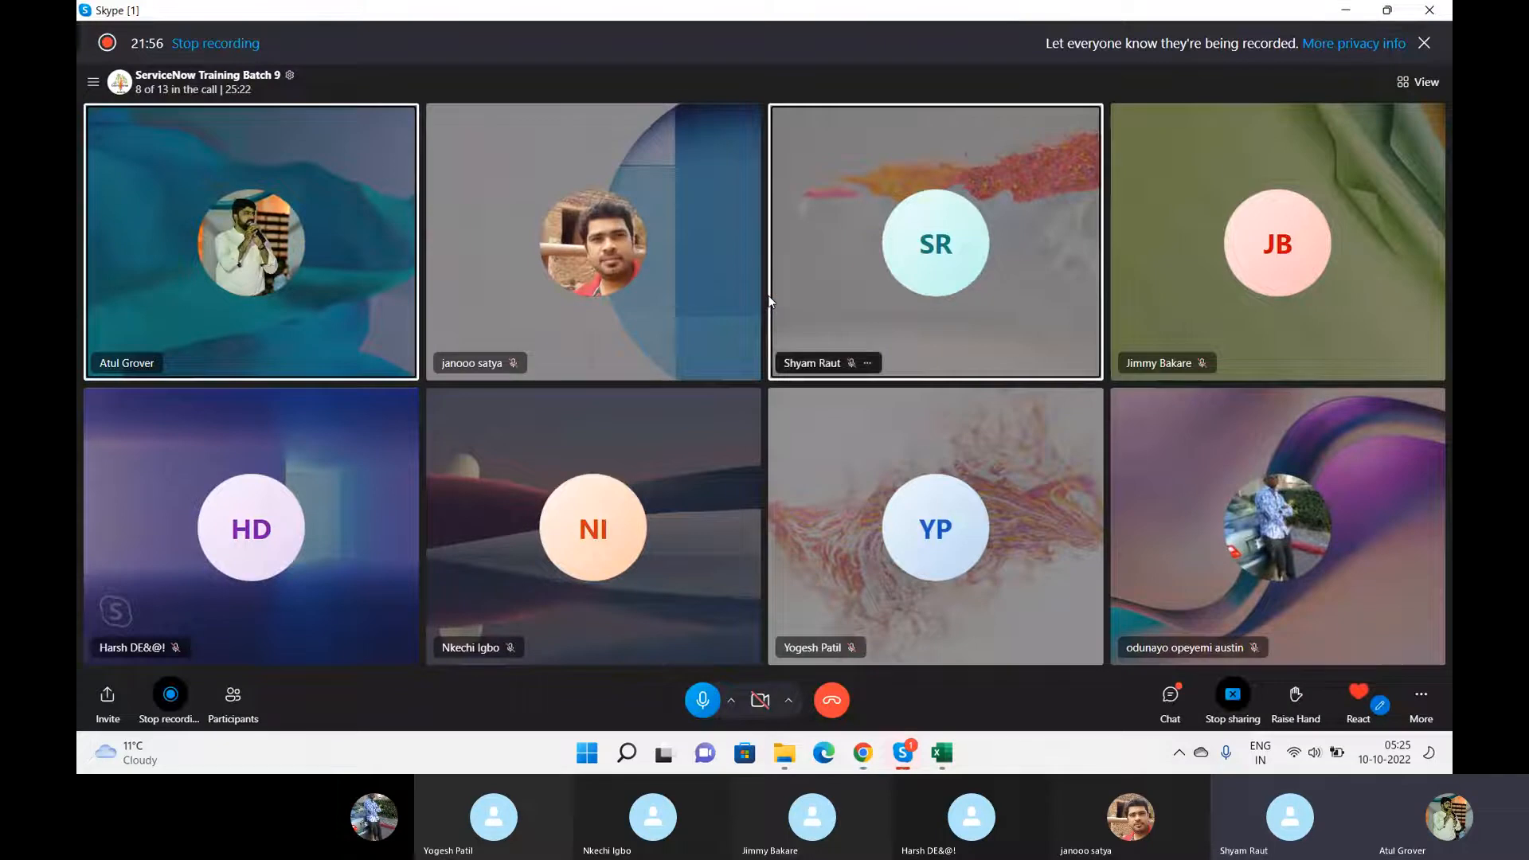
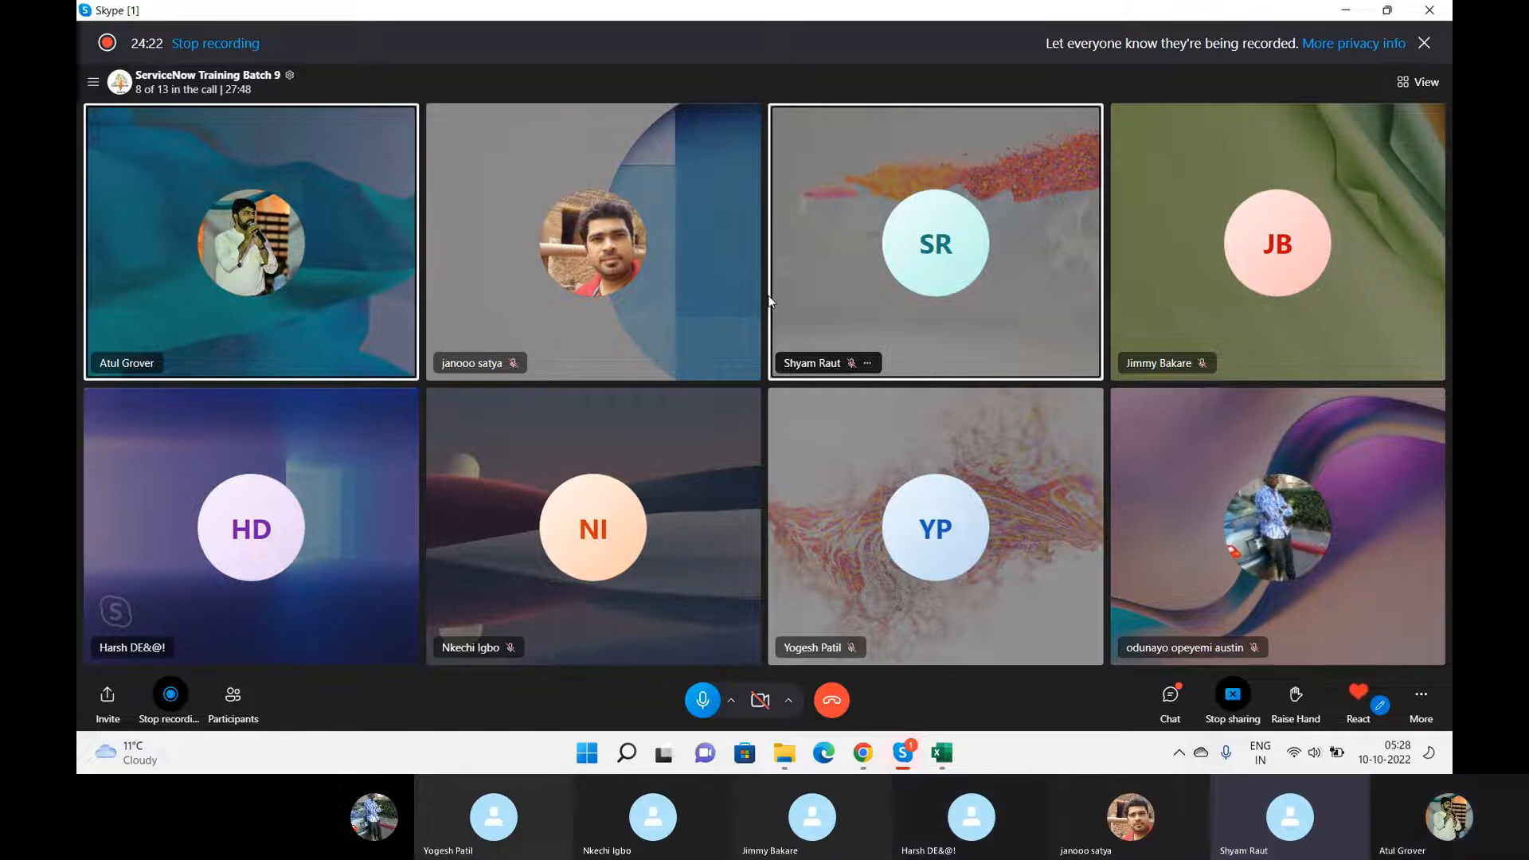
pyautogui.press('XF86AudioRaiseVolume')
pyautogui.press('XF86AudioRaiseVolume')
pyautogui.press('XF86AudioRaiseVolume')
pyautogui.press('XF86AudioRaiseVolume')
pyautogui.press('XF86AudioRaiseVolume')
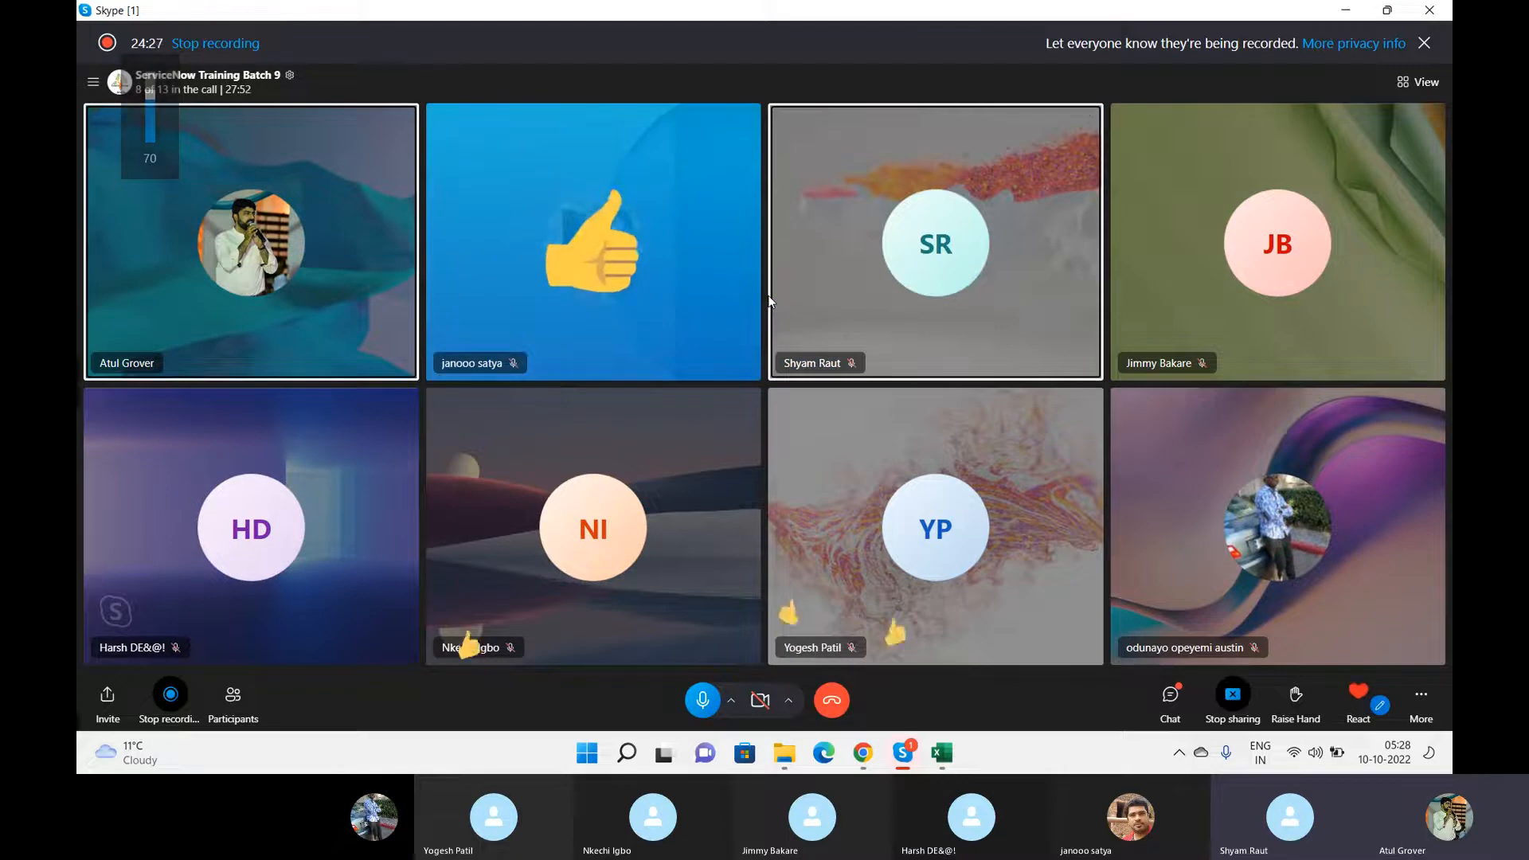
# - Switch to the Training_Master workbook in Excel and go to the Database View topic in cell B9 of the Agenda_SN TF sheet
pyautogui.hotkey('alt', 'Tab')
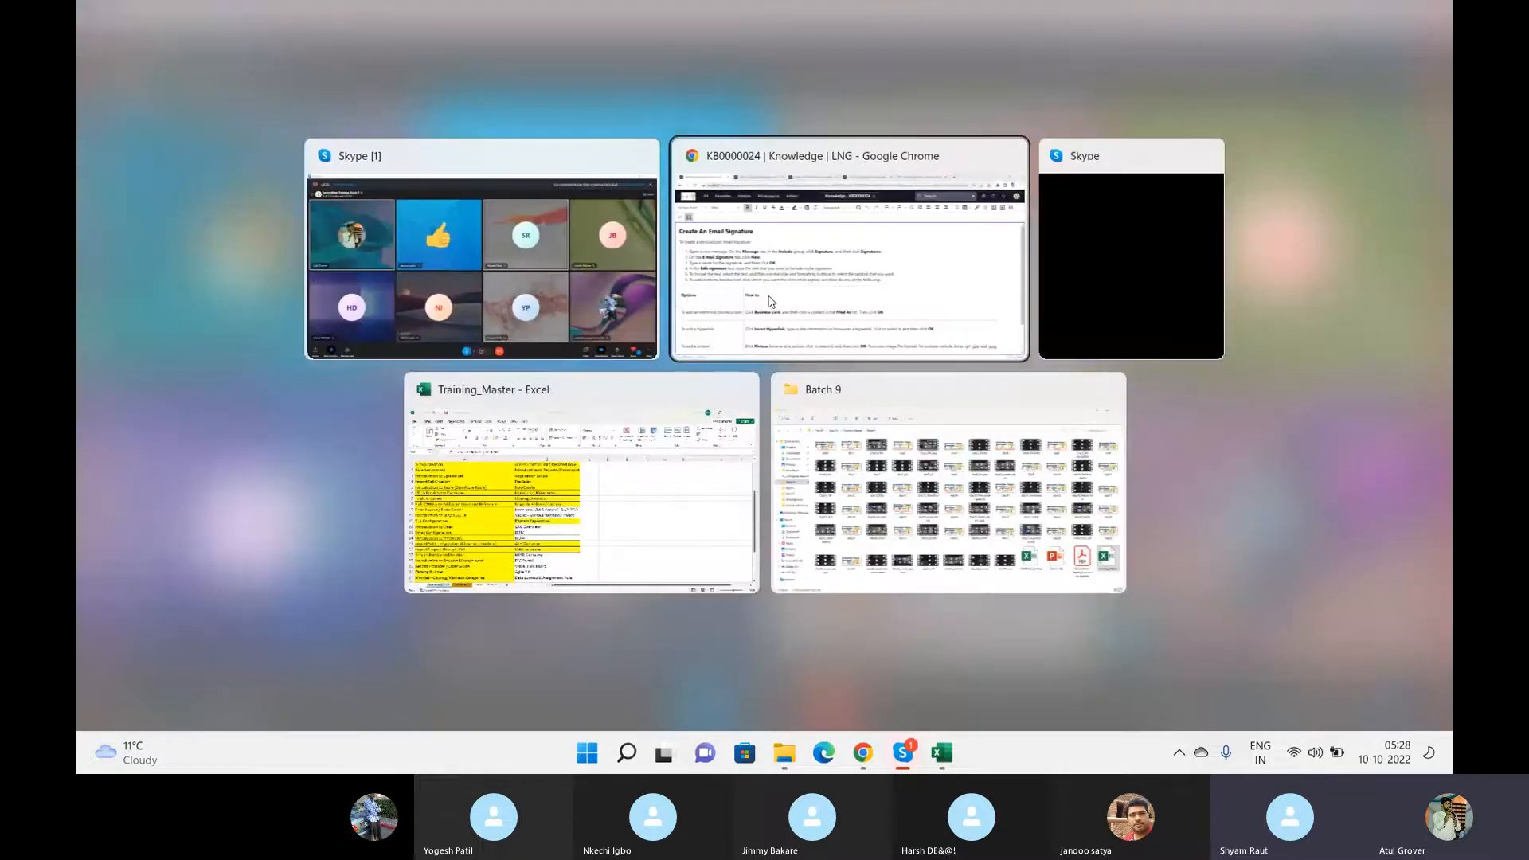
pyautogui.hotkey('alt', 'Tab')
pyautogui.hotkey('alt', 'Tab')
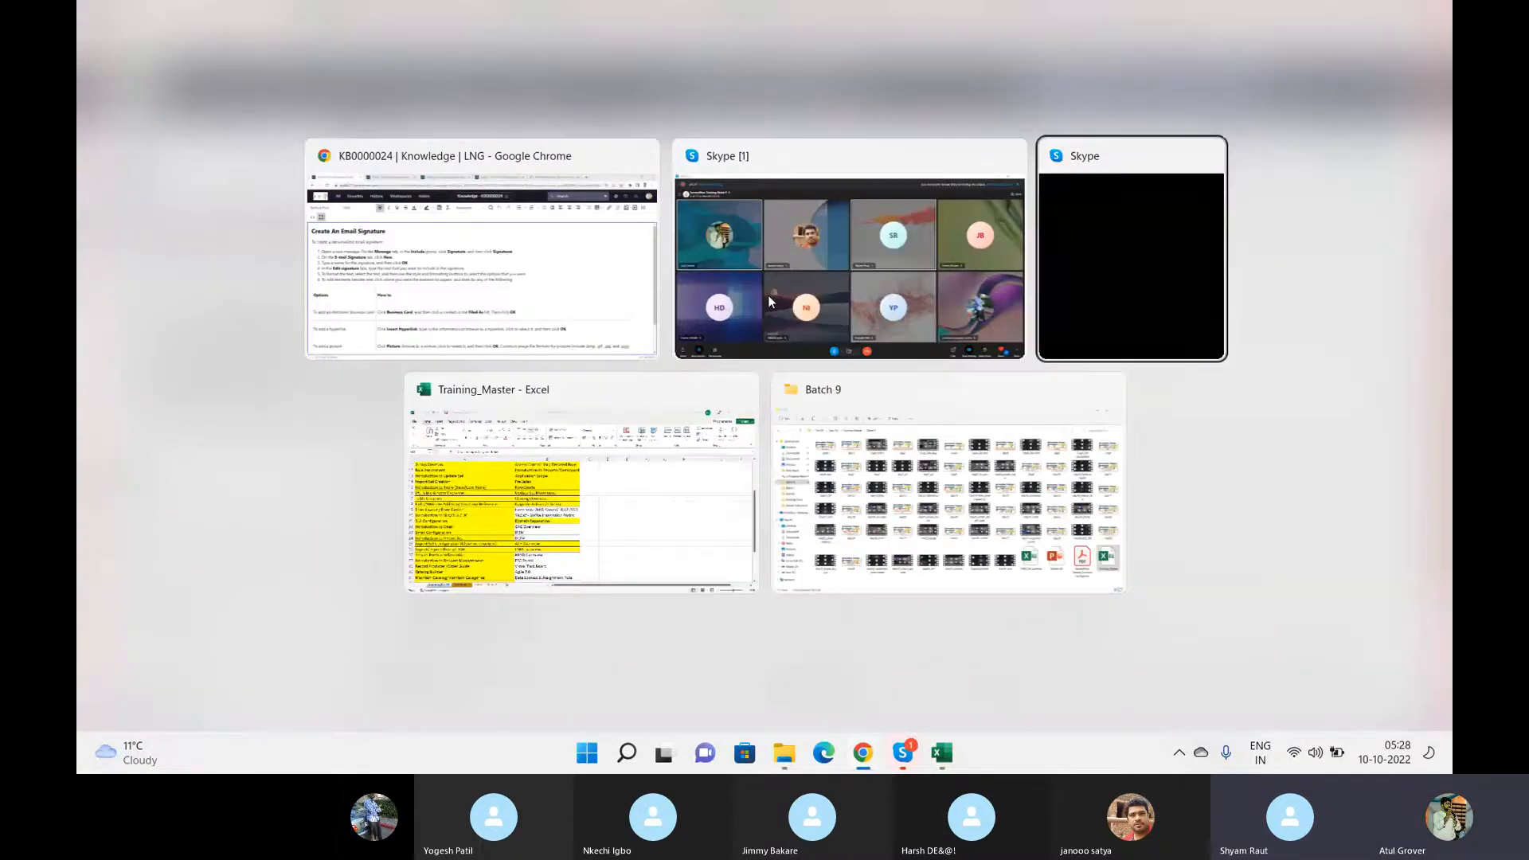
pyautogui.hotkey('alt', 'Tab')
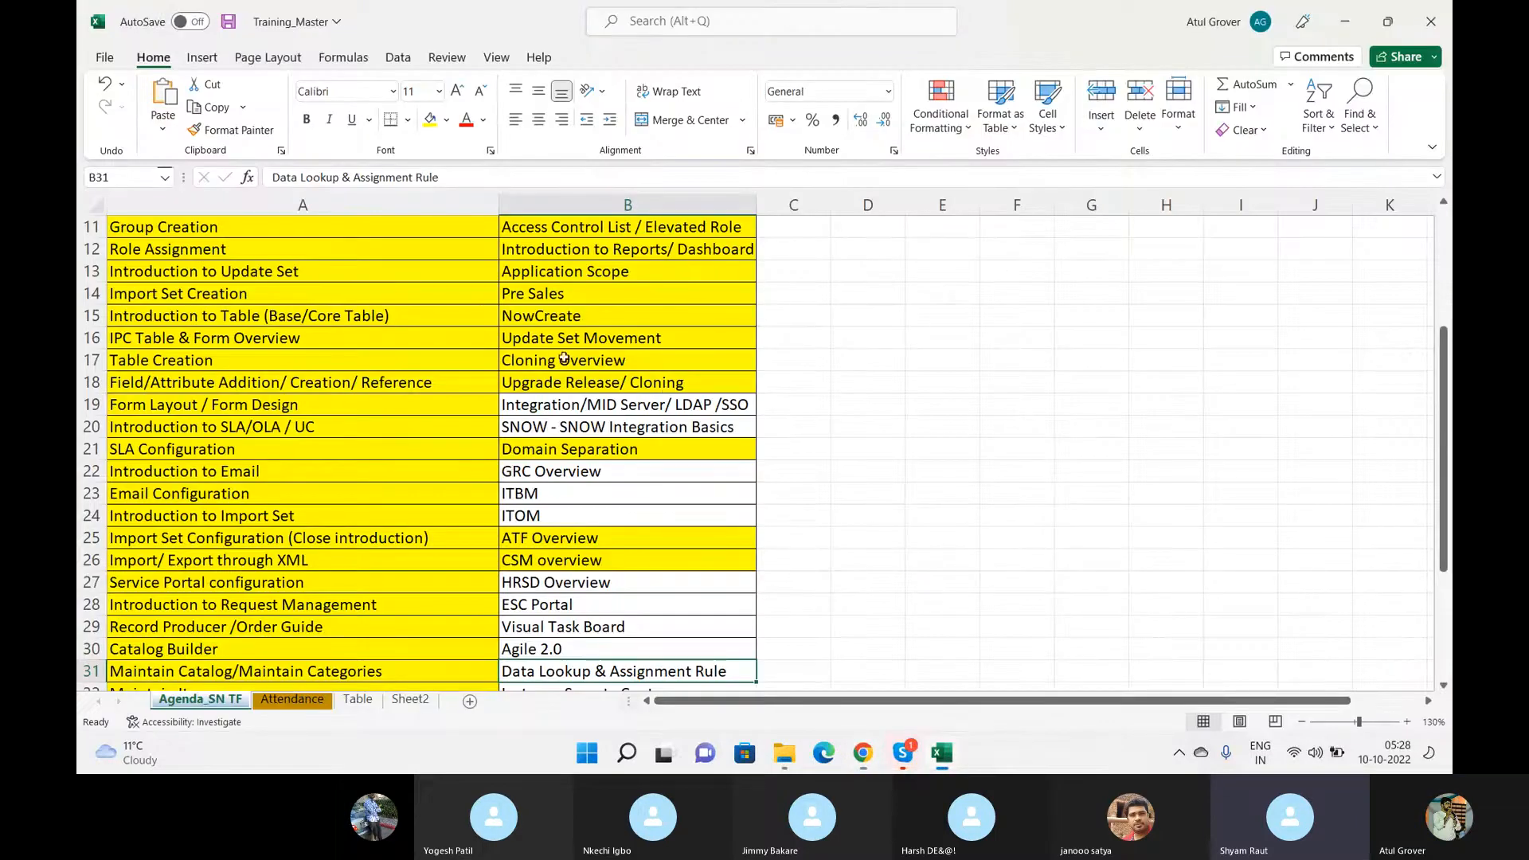
pyautogui.click(612, 341)
pyautogui.press('Up')
pyautogui.press('Up')
pyautogui.press('Up')
pyautogui.press('Up')
pyautogui.press('Up')
pyautogui.press('Up')
pyautogui.press('Up')
pyautogui.press('Up')
pyautogui.press('Up')
pyautogui.press('Up')
pyautogui.press('Up')
pyautogui.press('Up')
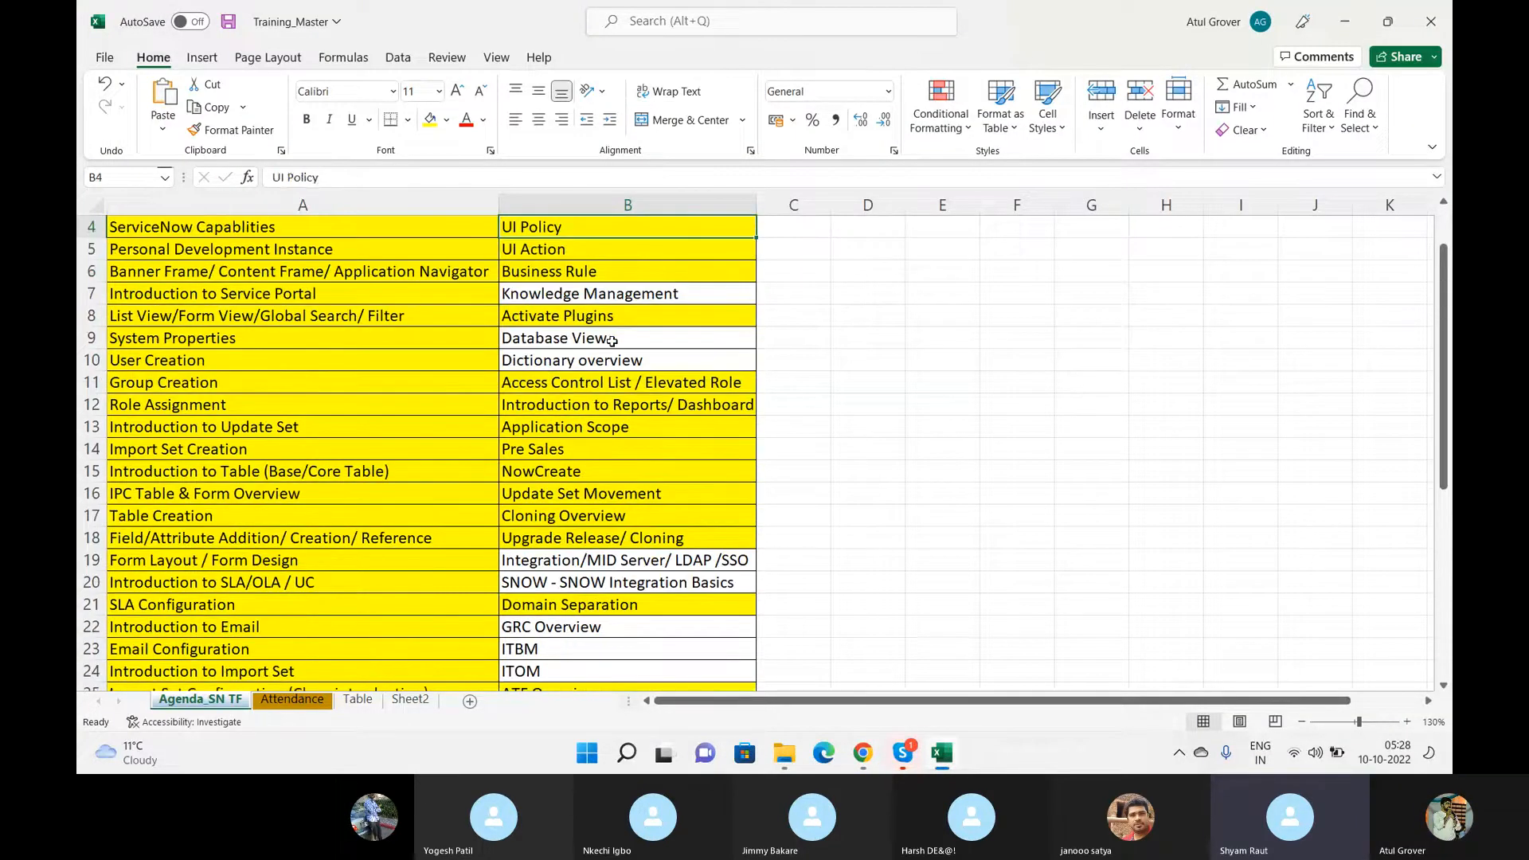
pyautogui.press('Down')
pyautogui.press('Down')
pyautogui.press('Down')
pyautogui.press('Down')
pyautogui.press('Down')
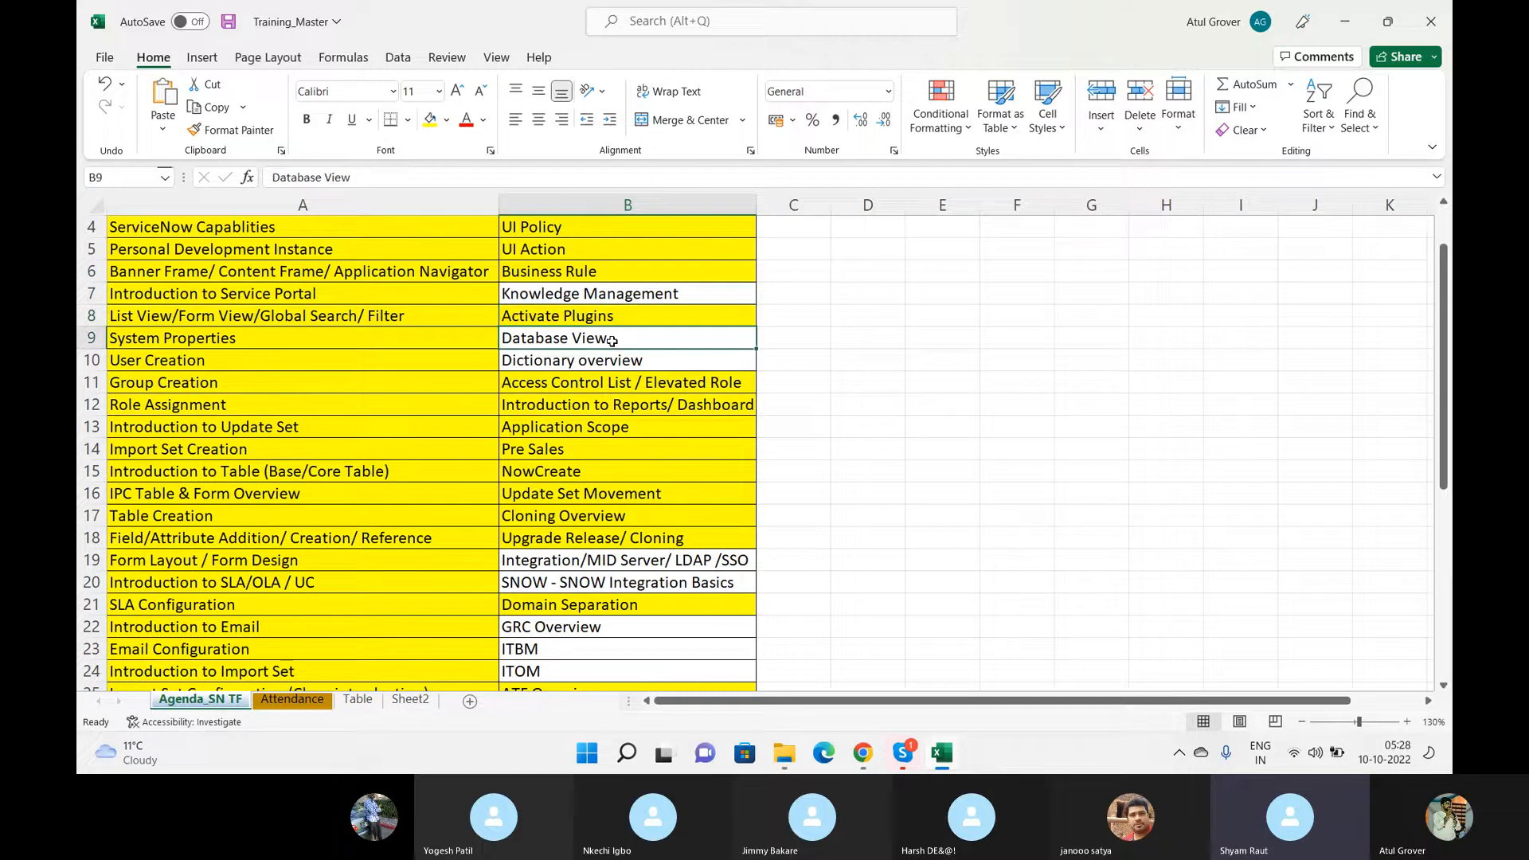
# - Switch to the Skype call, ring all group members who are not on the call, and close the participant list
pyautogui.hotkey('alt', 'Tab')
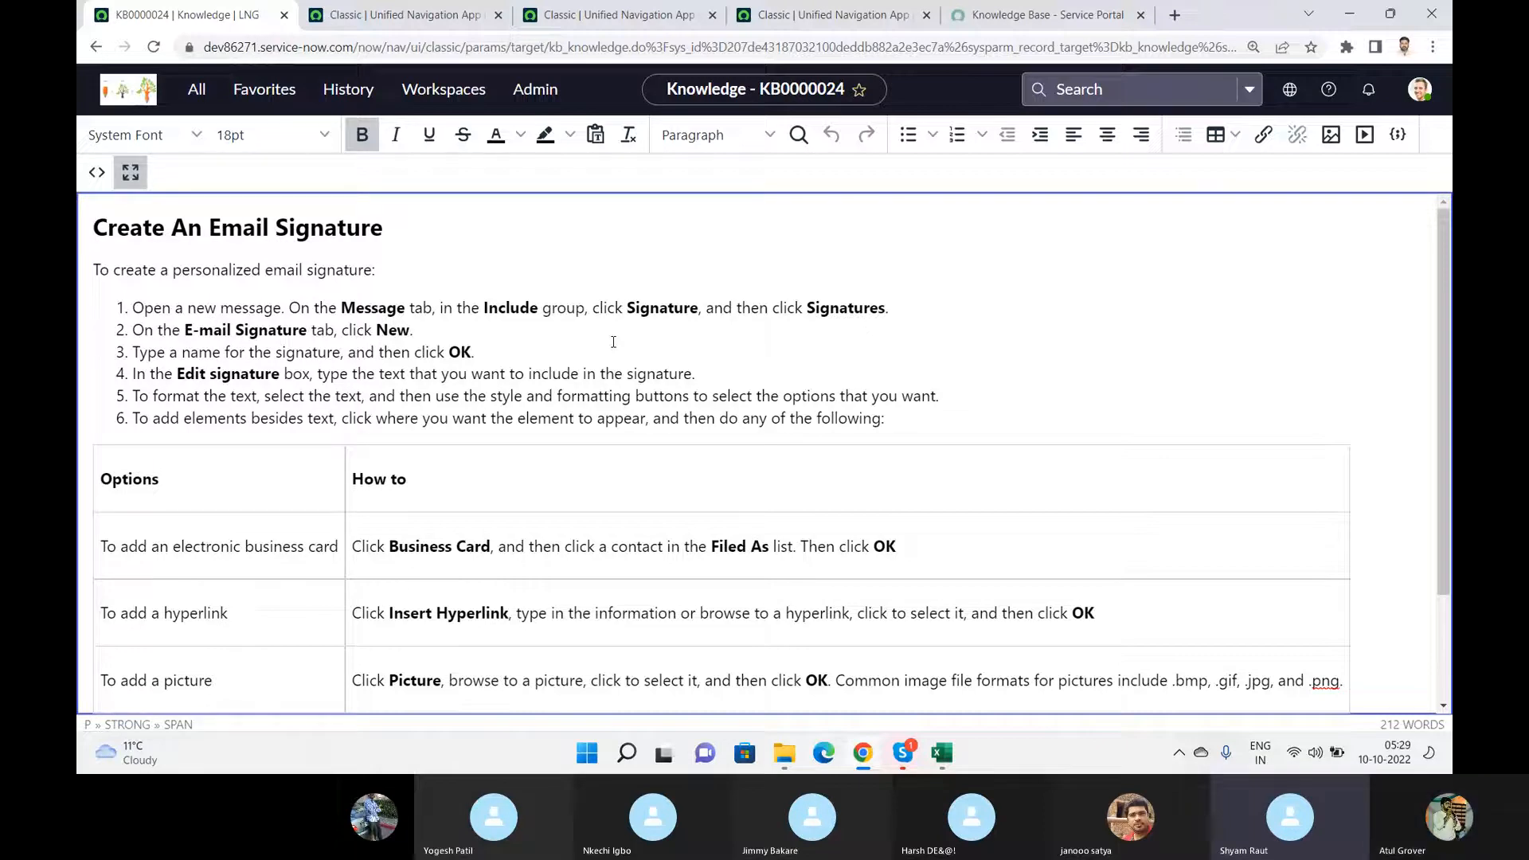
pyautogui.hotkey('alt', 'Tab')
pyautogui.hotkey('alt', 'Tab')
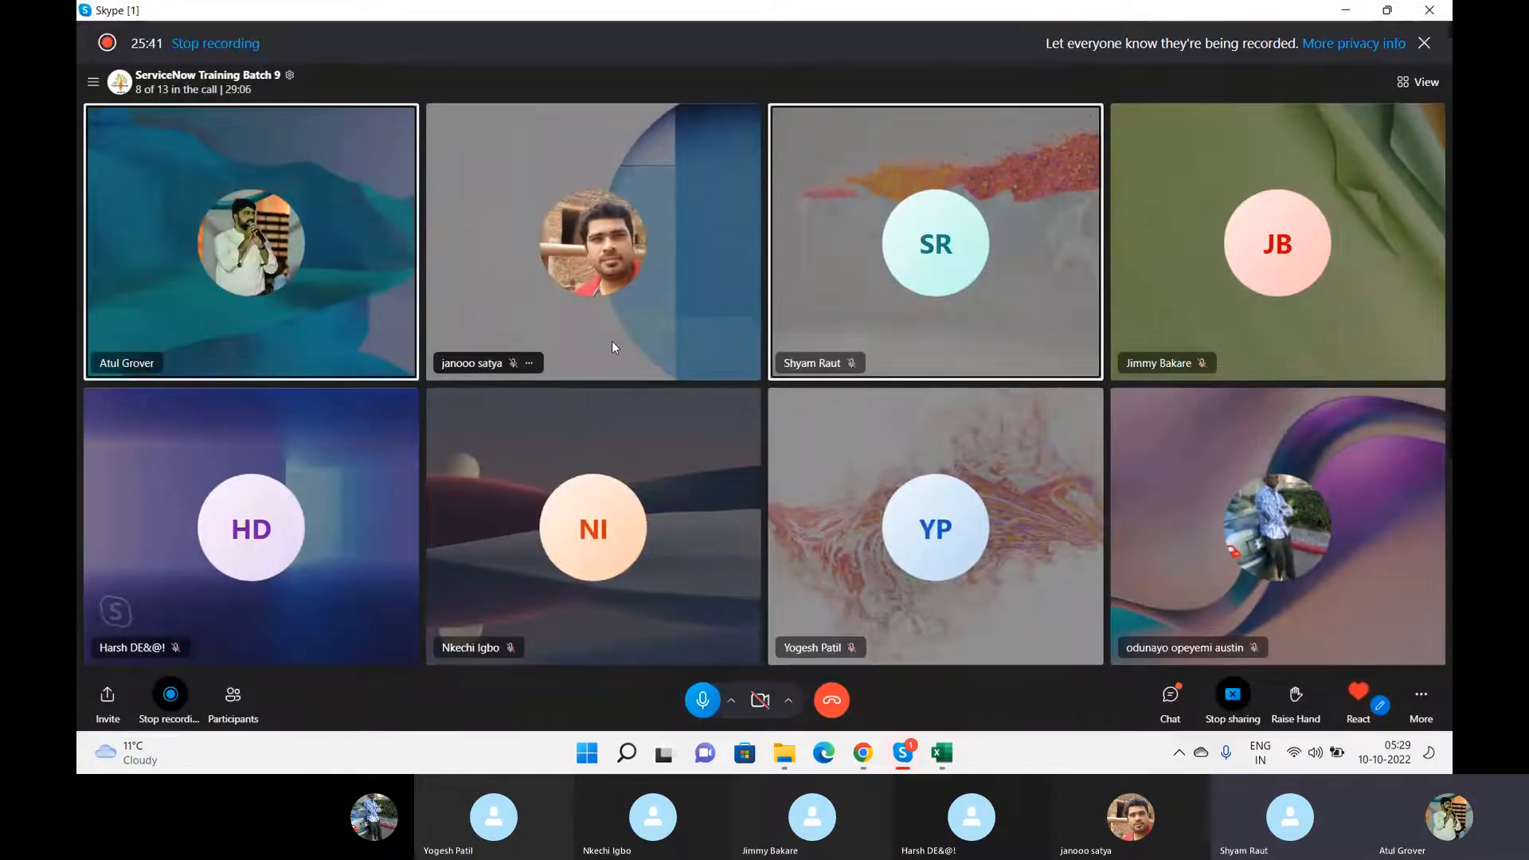
pyautogui.click(226, 711)
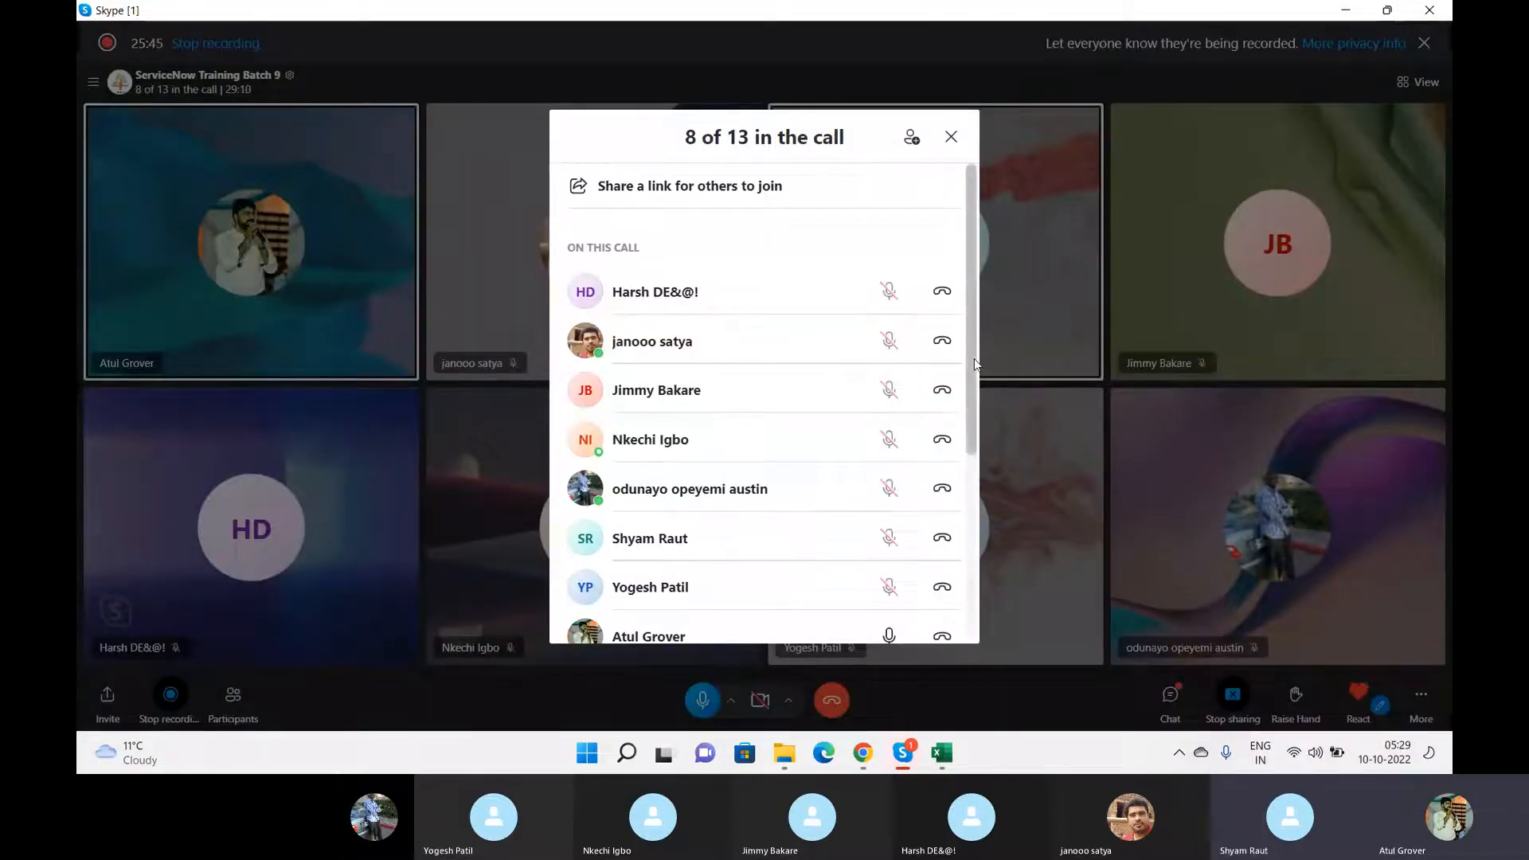
pyautogui.moveTo(973, 358); pyautogui.dragTo(966, 534)
pyautogui.click(931, 395)
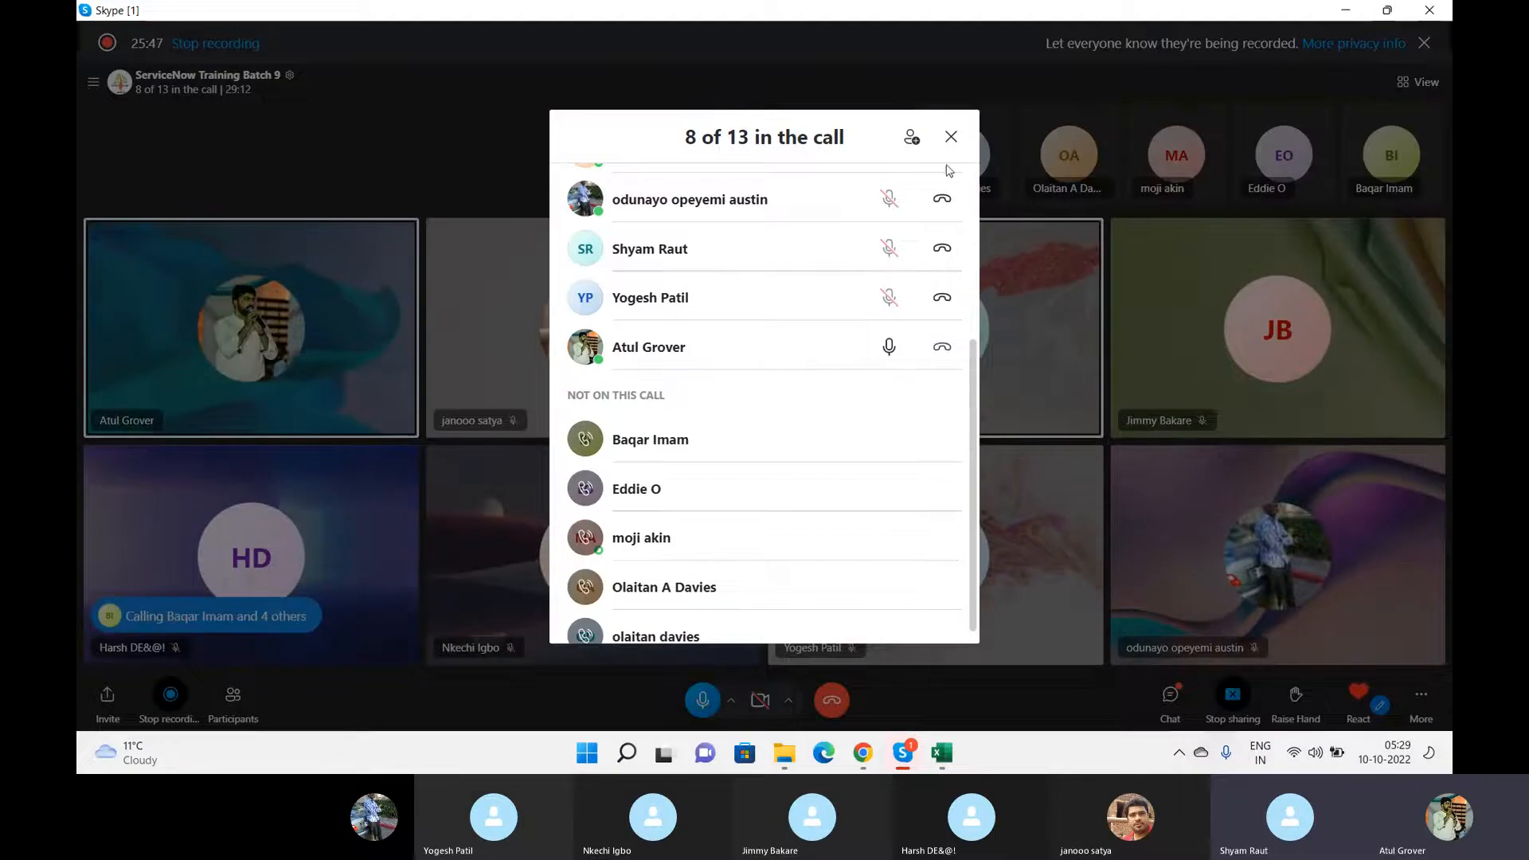
pyautogui.click(949, 136)
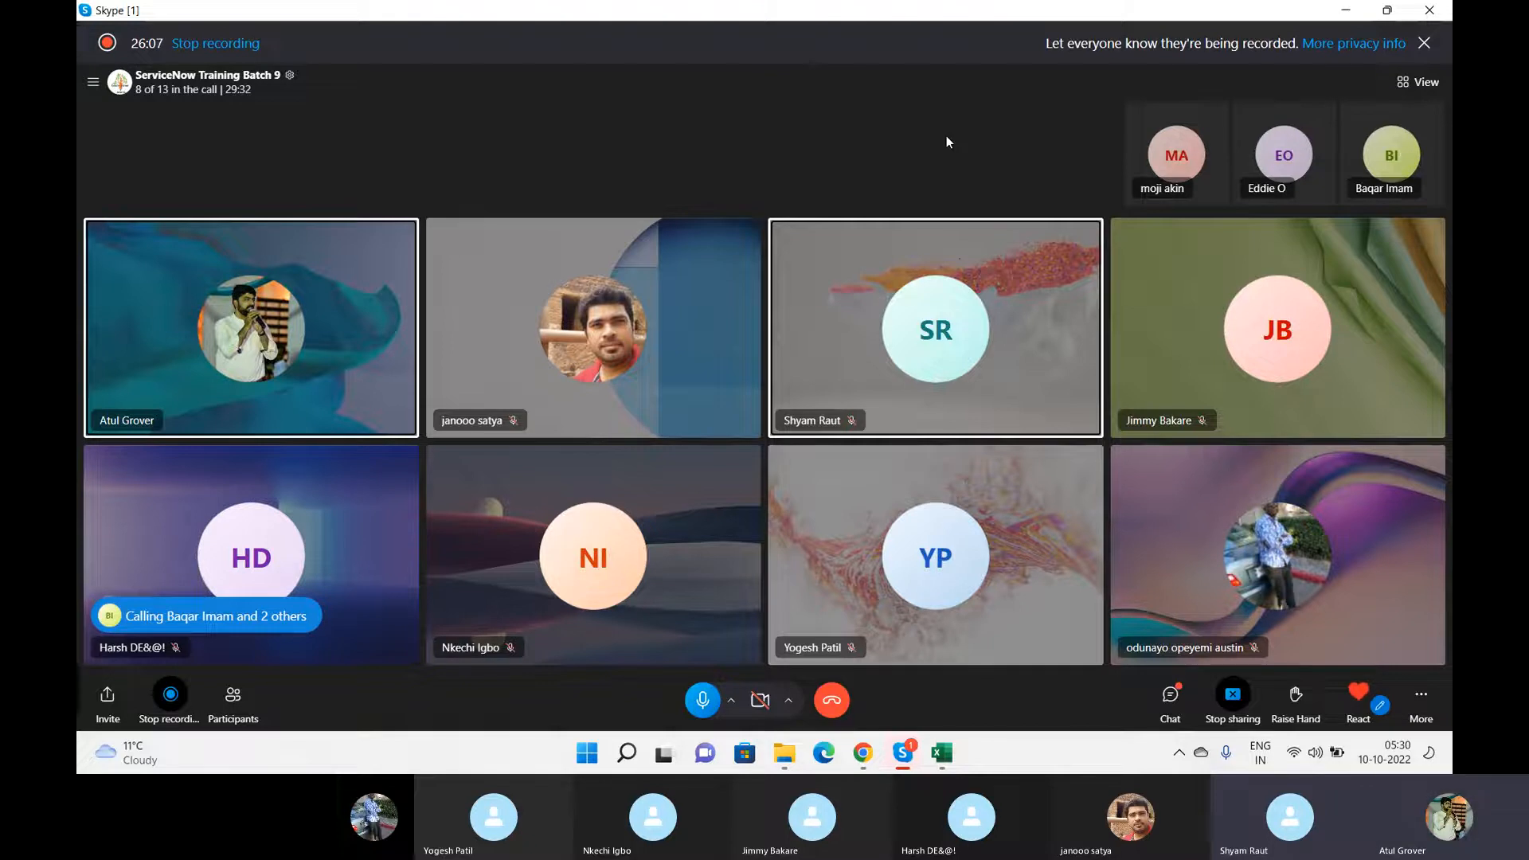
# - Open a new Notepad document and begin its first line with "Datab"
pyautogui.press('super')
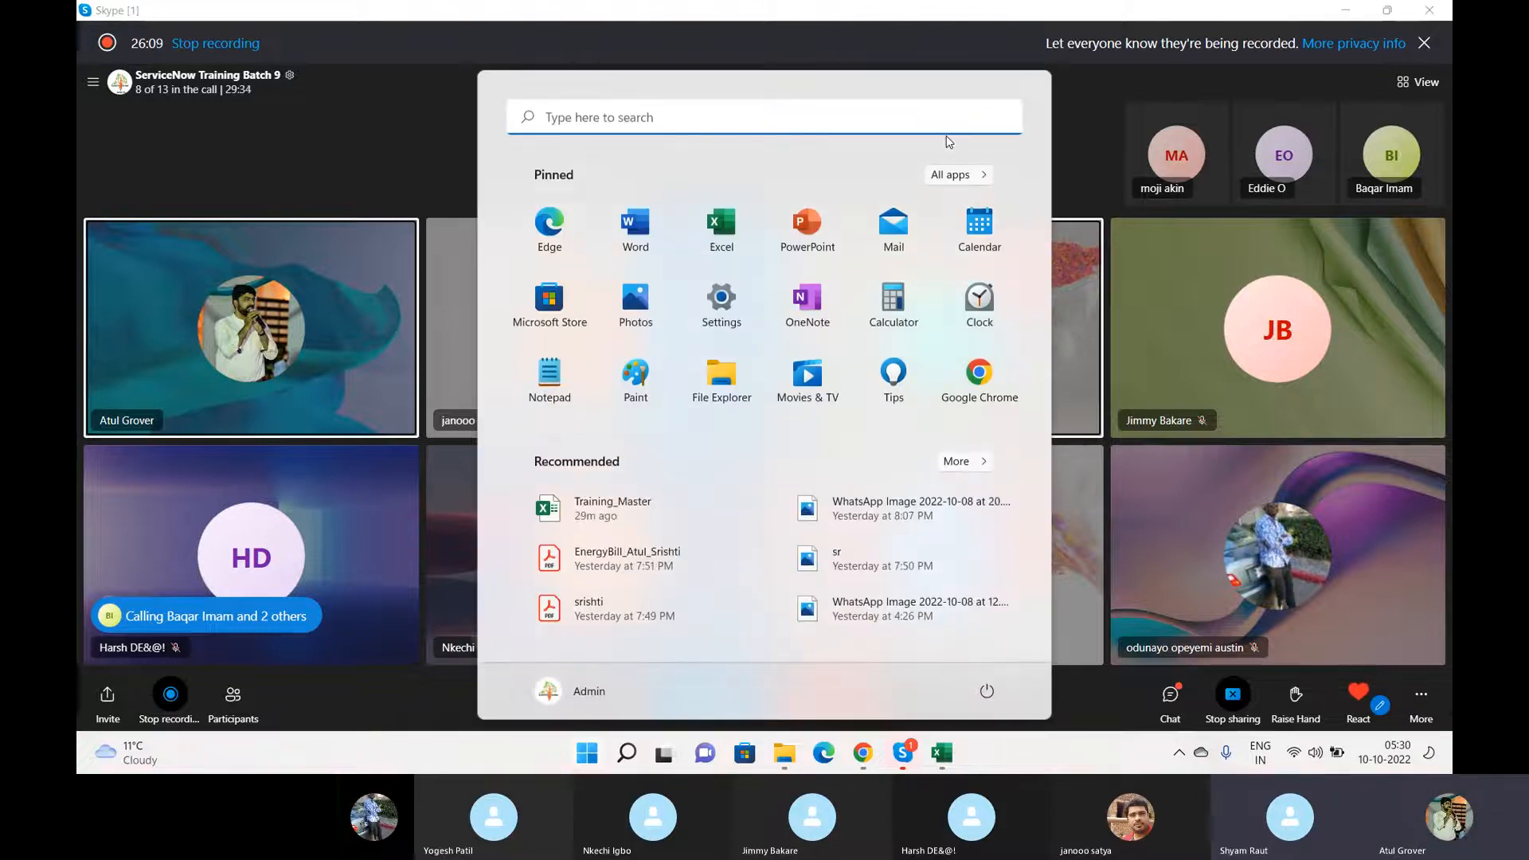
pyautogui.write('note')
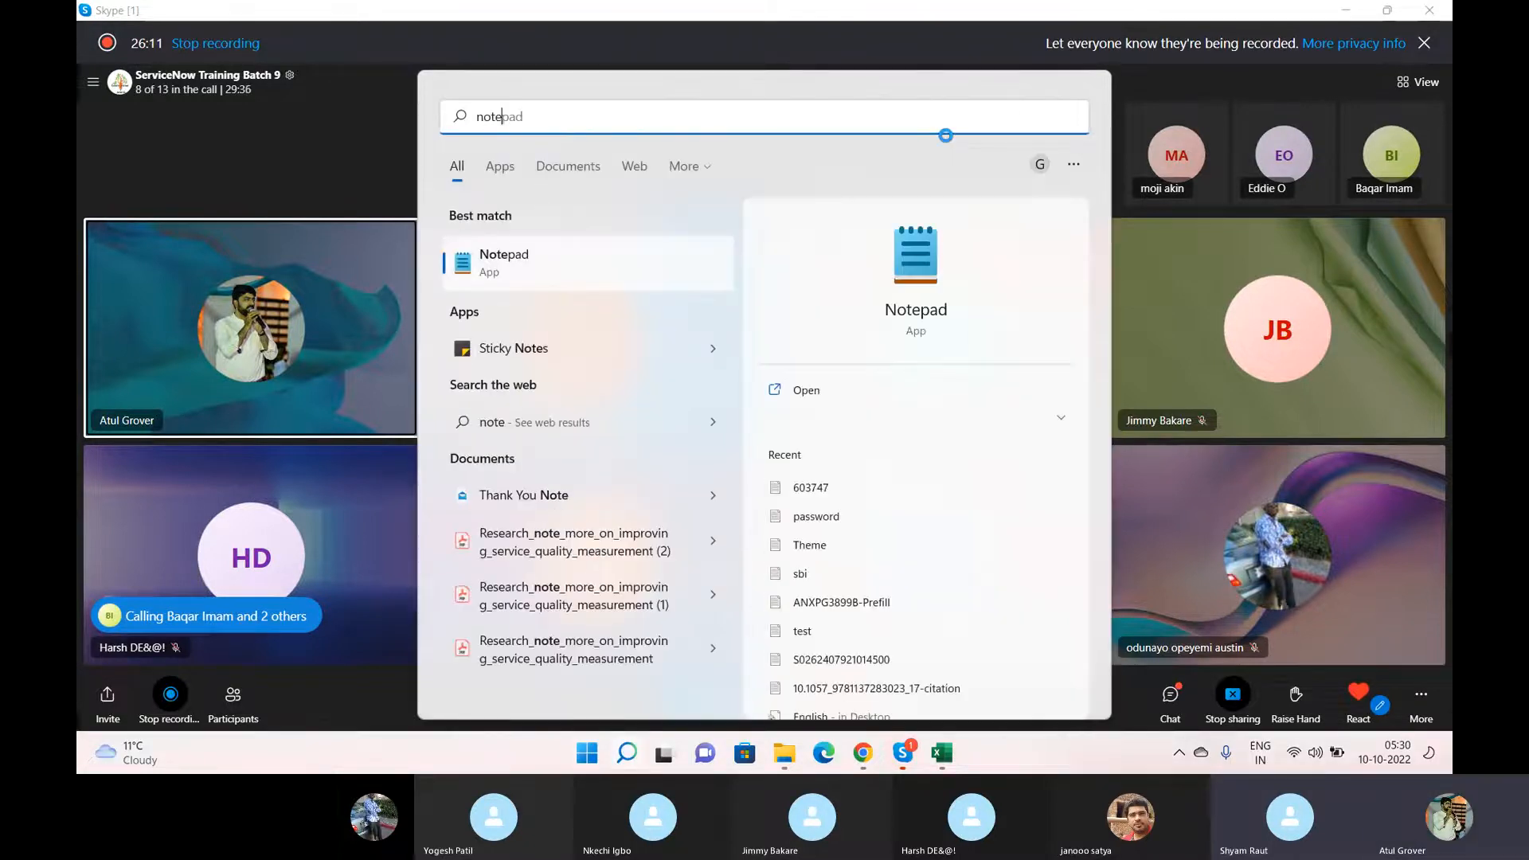
pyautogui.press('Return')
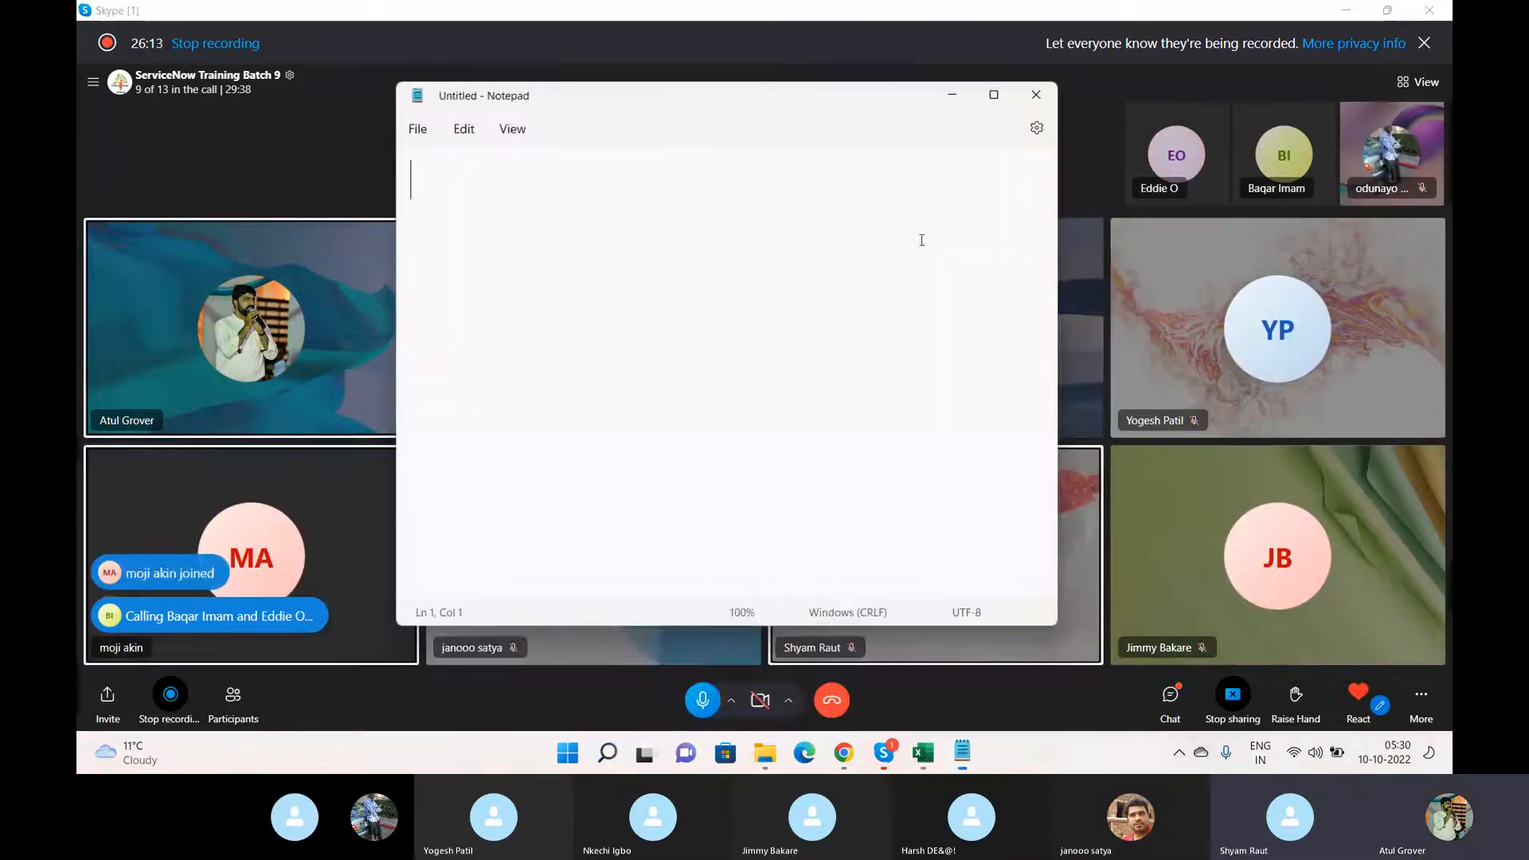
pyautogui.write('Datab')
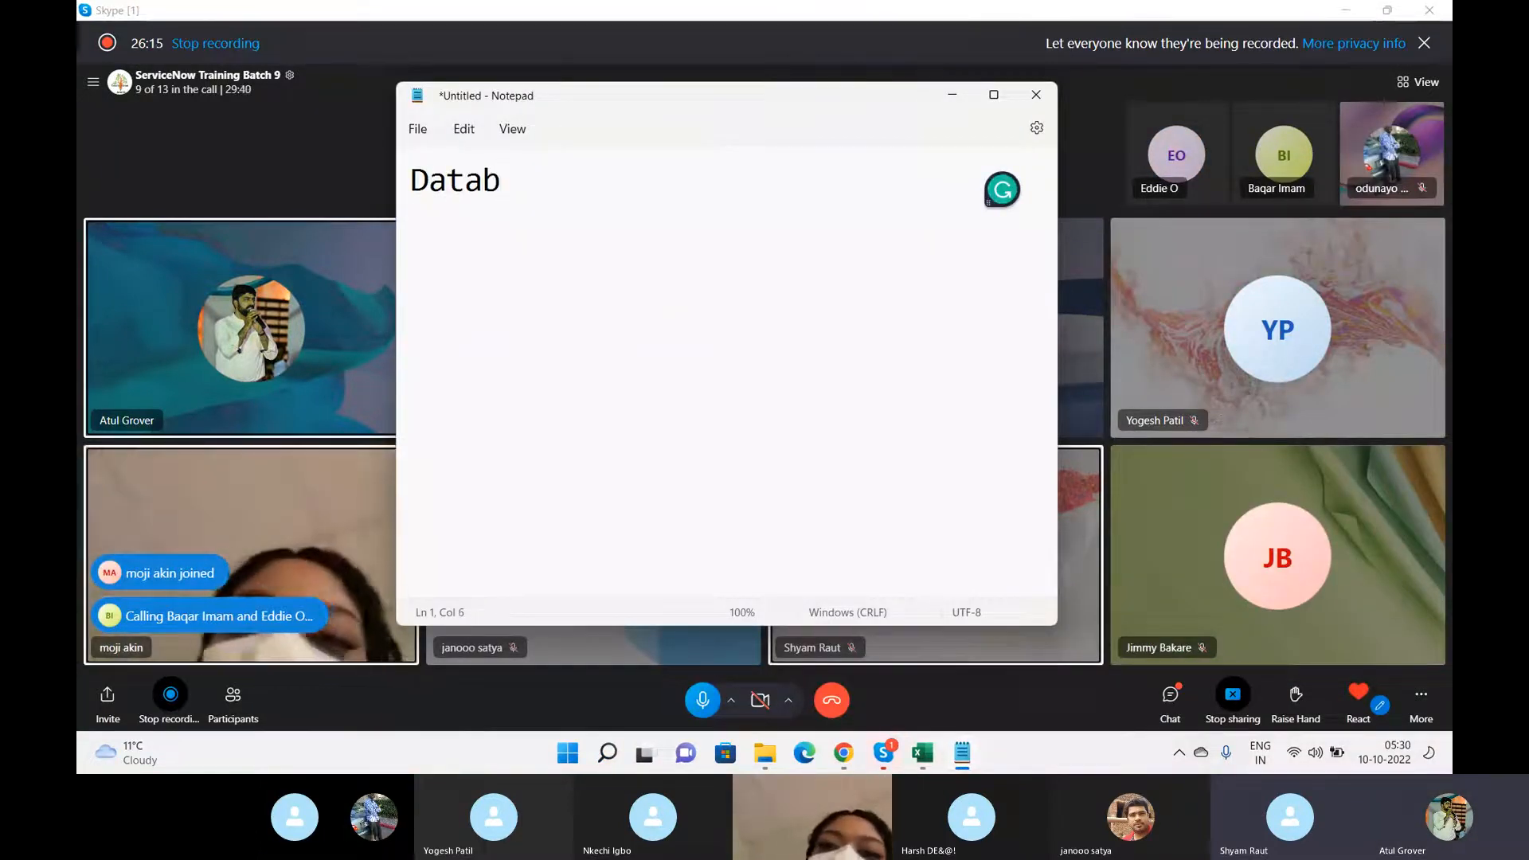
# - Return to the Skype call and mute the participant who just joined with their camera on
pyautogui.click(311, 521)
pyautogui.rightClick(311, 522)
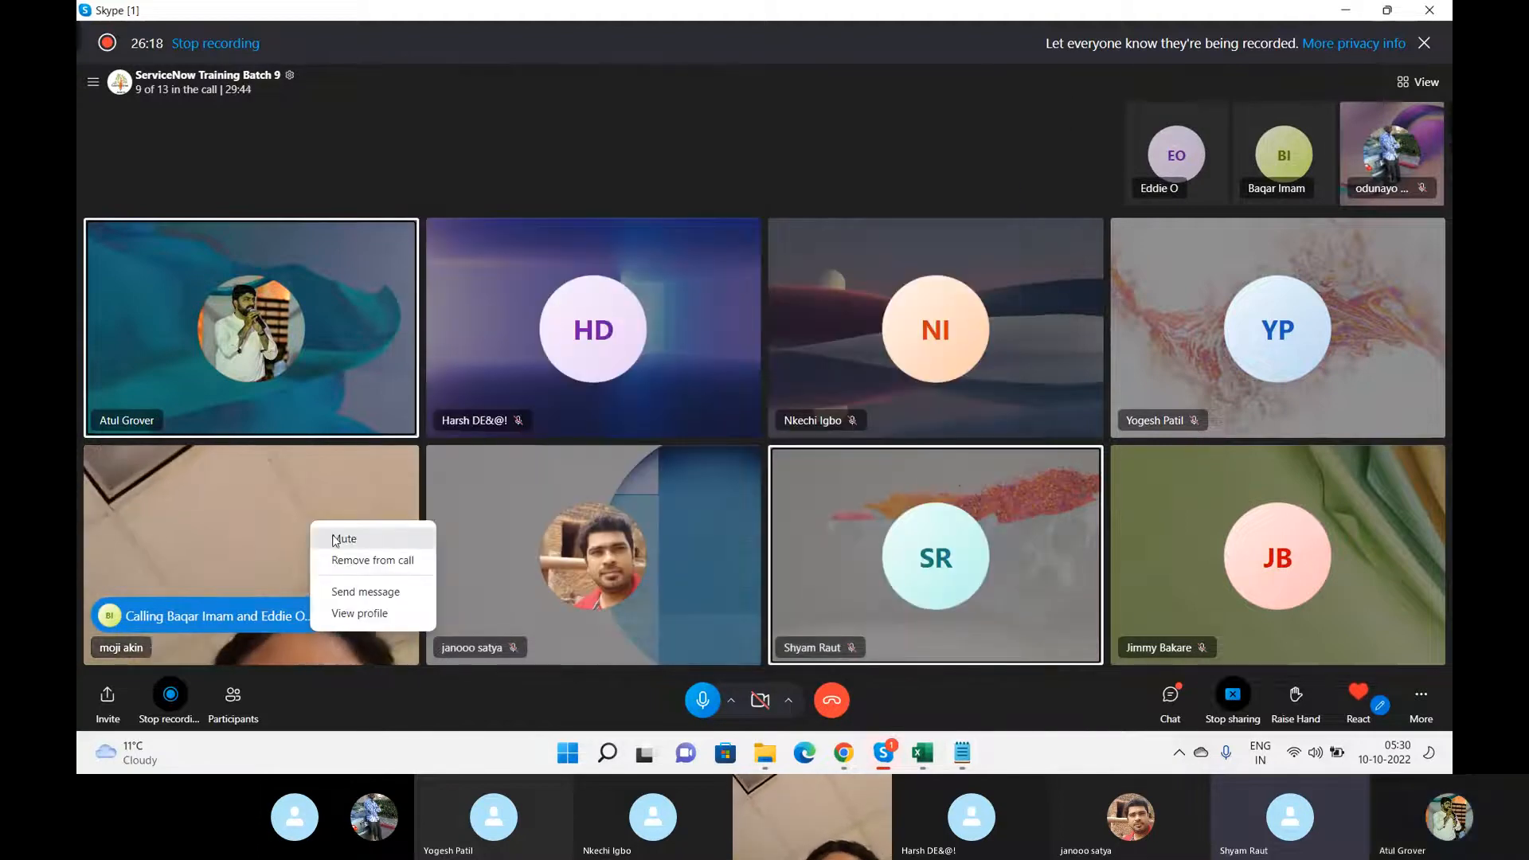
pyautogui.click(332, 535)
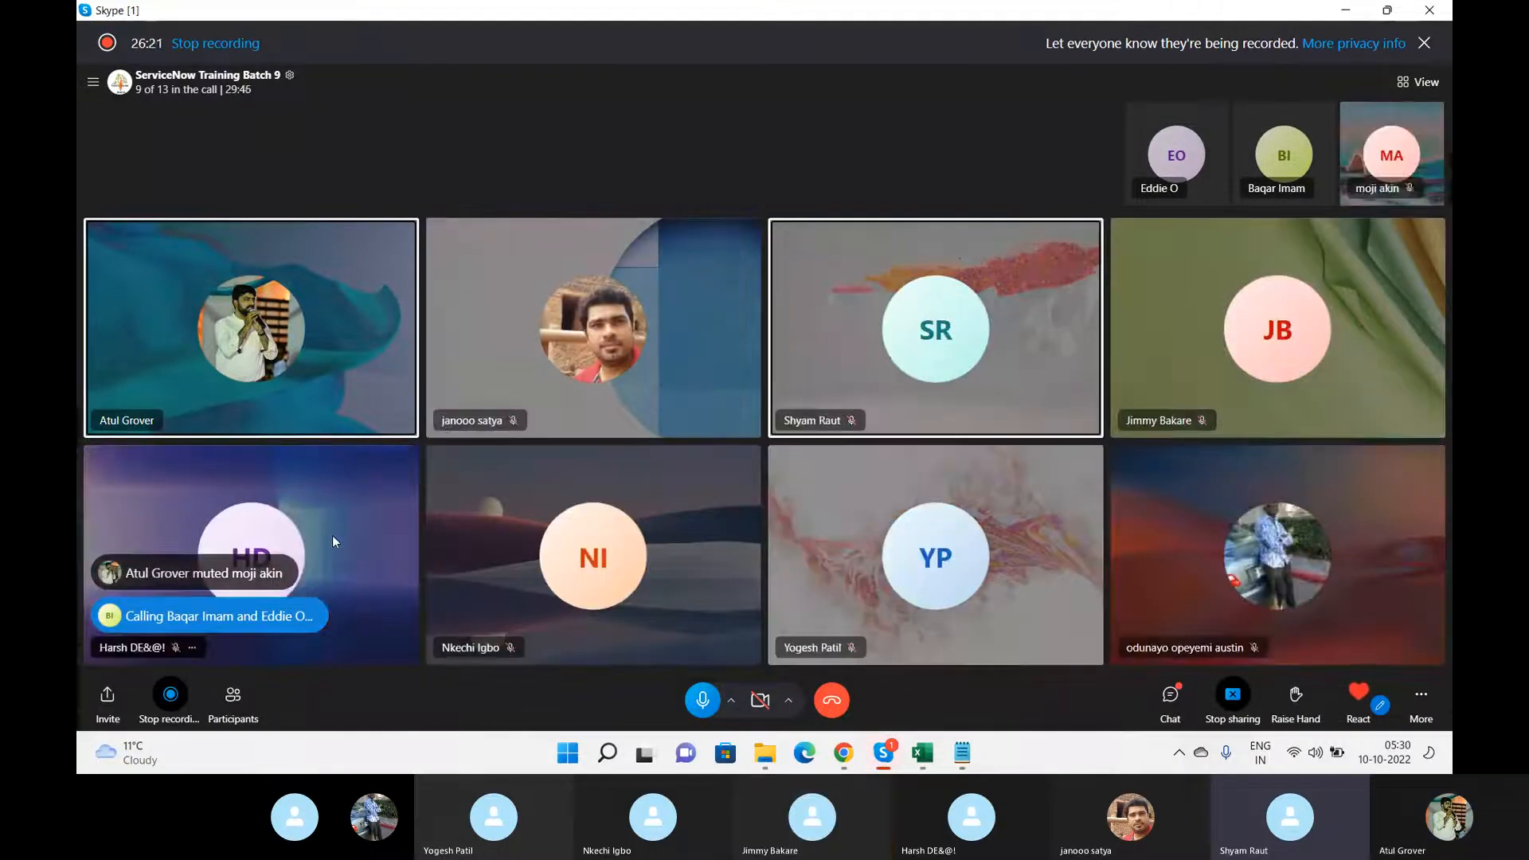
# - Switch back to Notepad, complete the heading as "Database View", and leave a blank line under it
pyautogui.hotkey('alt', 'Tab')
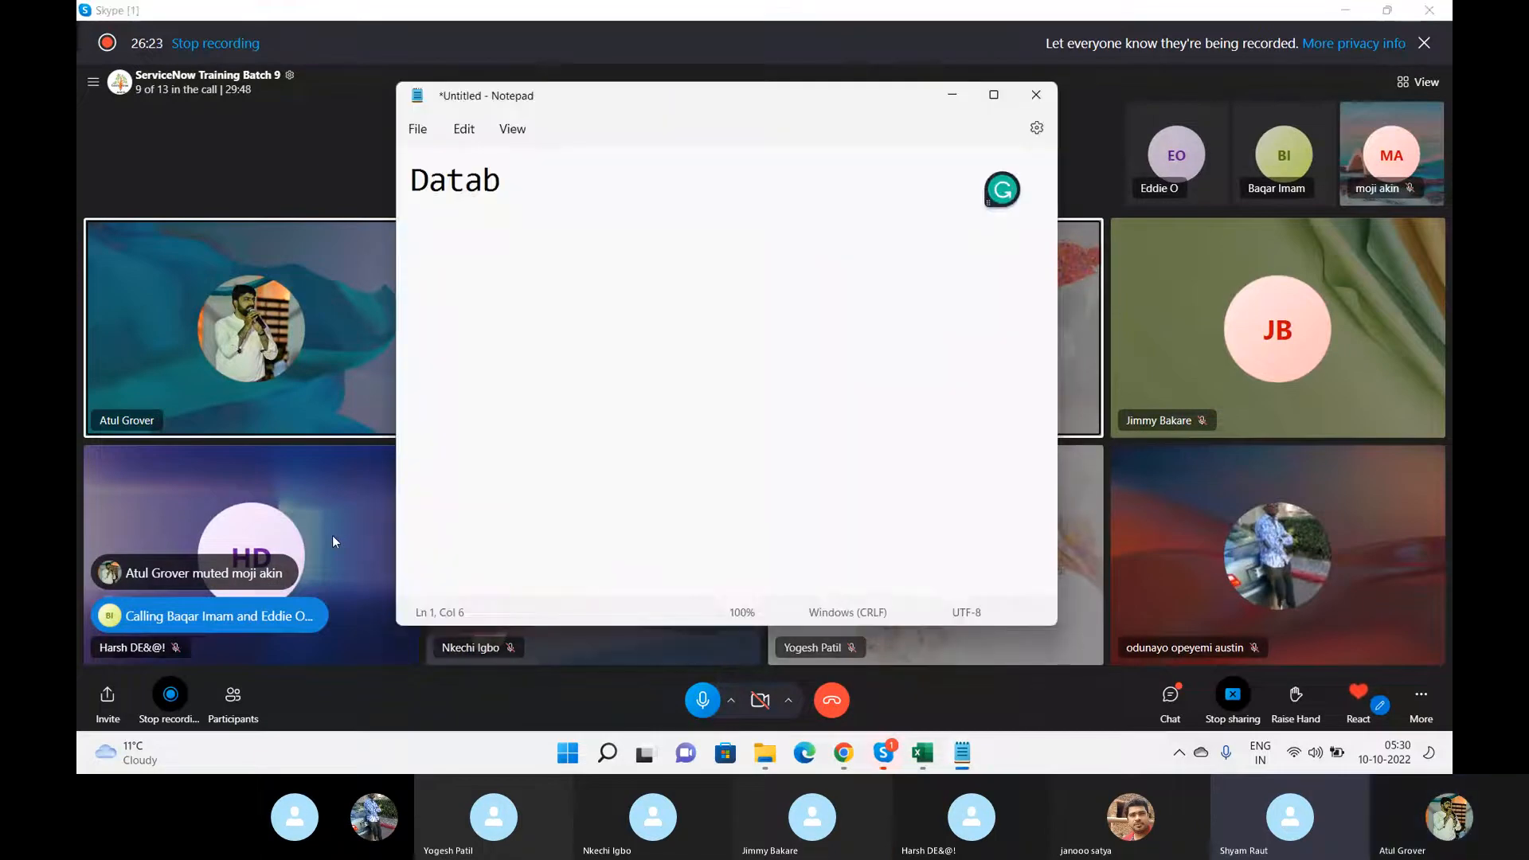
pyautogui.write('ase V')
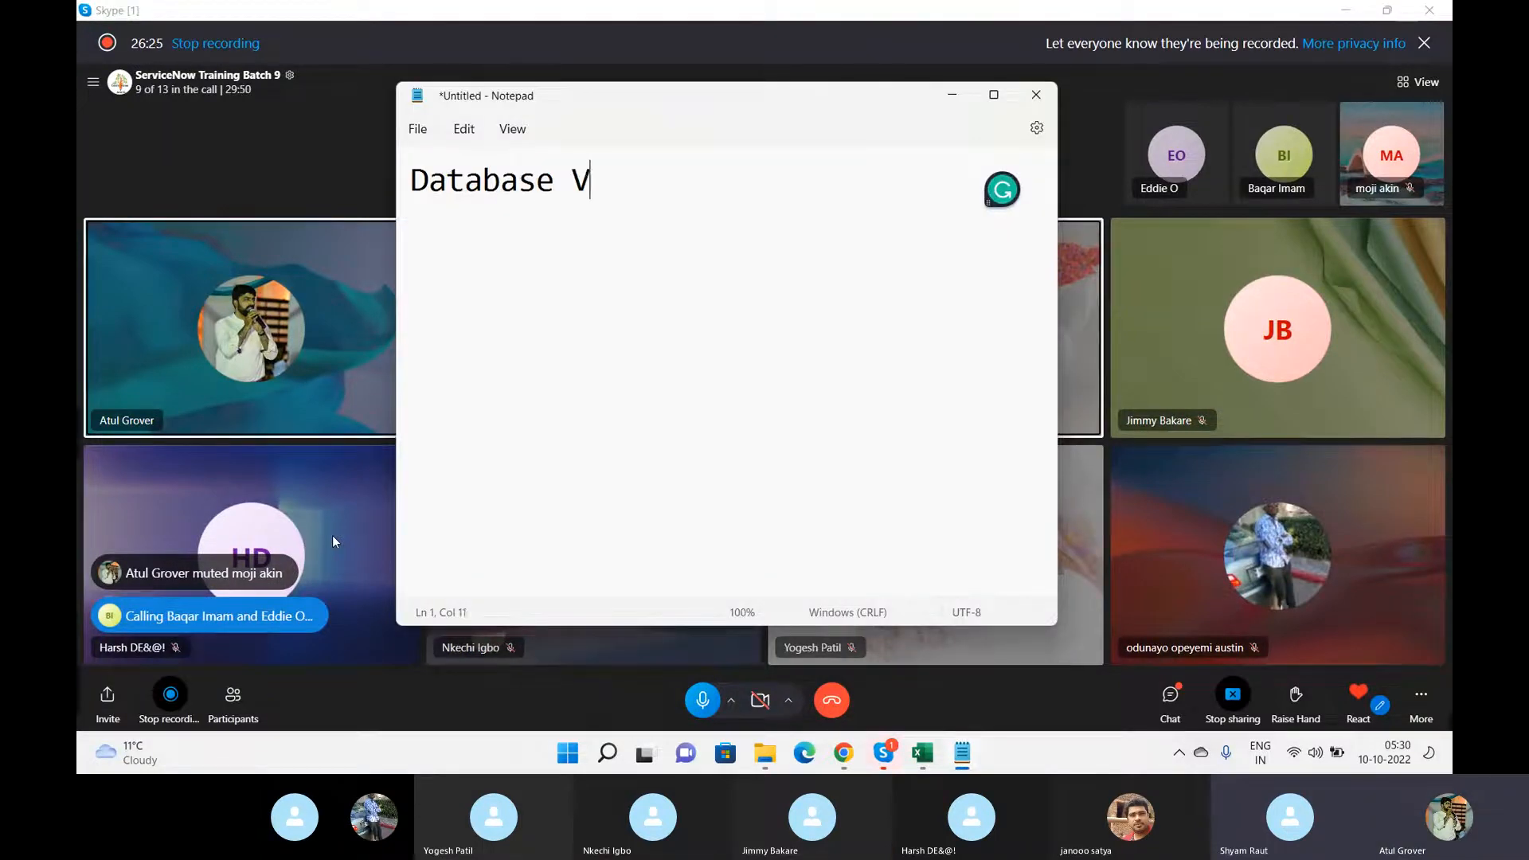
pyautogui.write('iew')
pyautogui.press('Return')
pyautogui.press('Return')
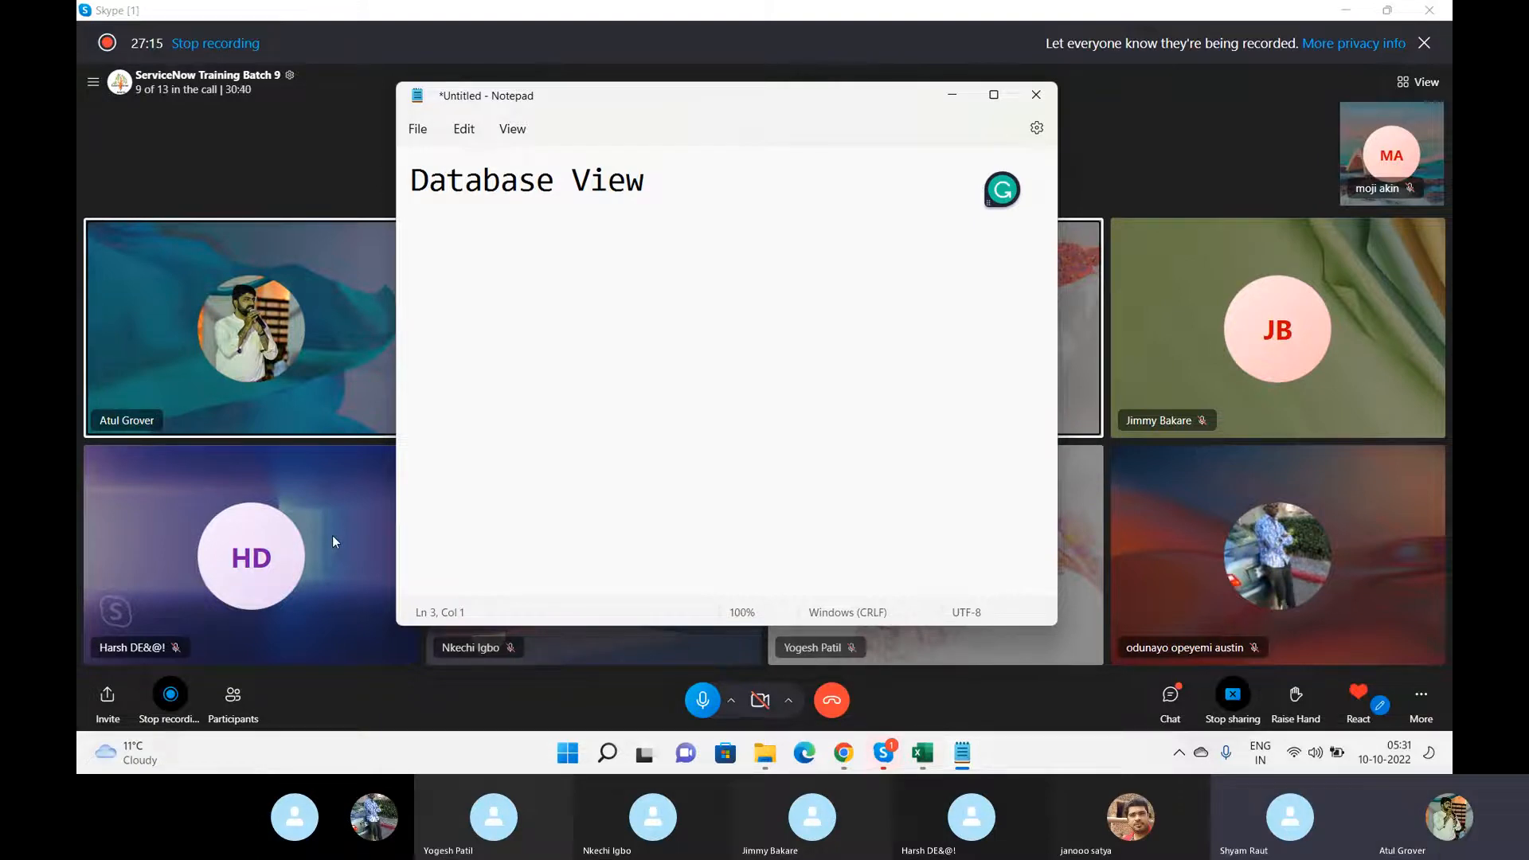
# - Add the note line "2 or more tables" beneath the Database View heading
pyautogui.click(447, 293)
pyautogui.write('2 or more')
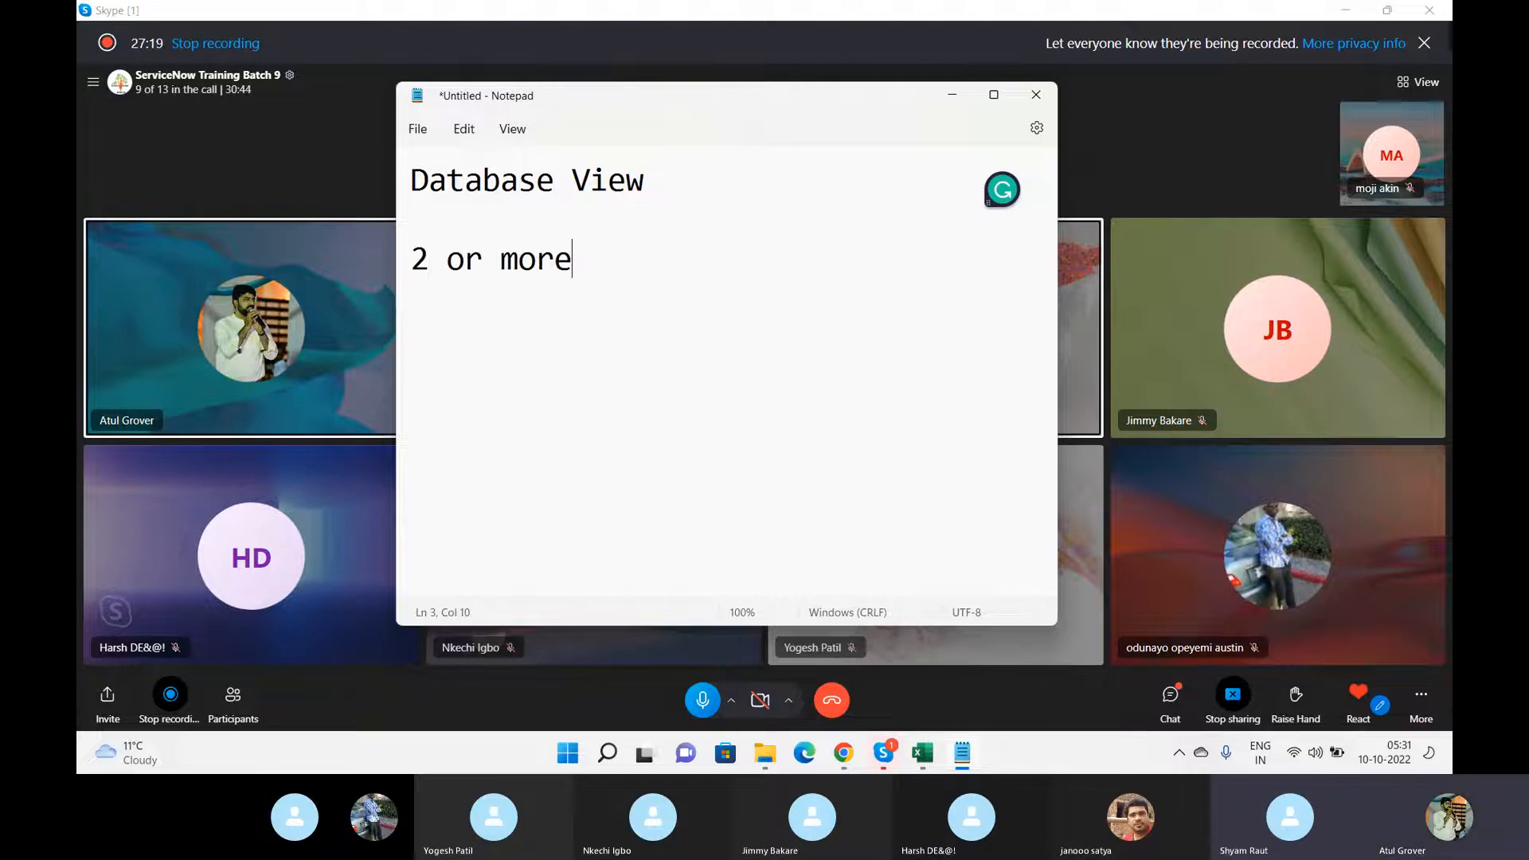
pyautogui.write(' tabke')
pyautogui.press('BackSpace')
pyautogui.press('BackSpace')
pyautogui.write('le')
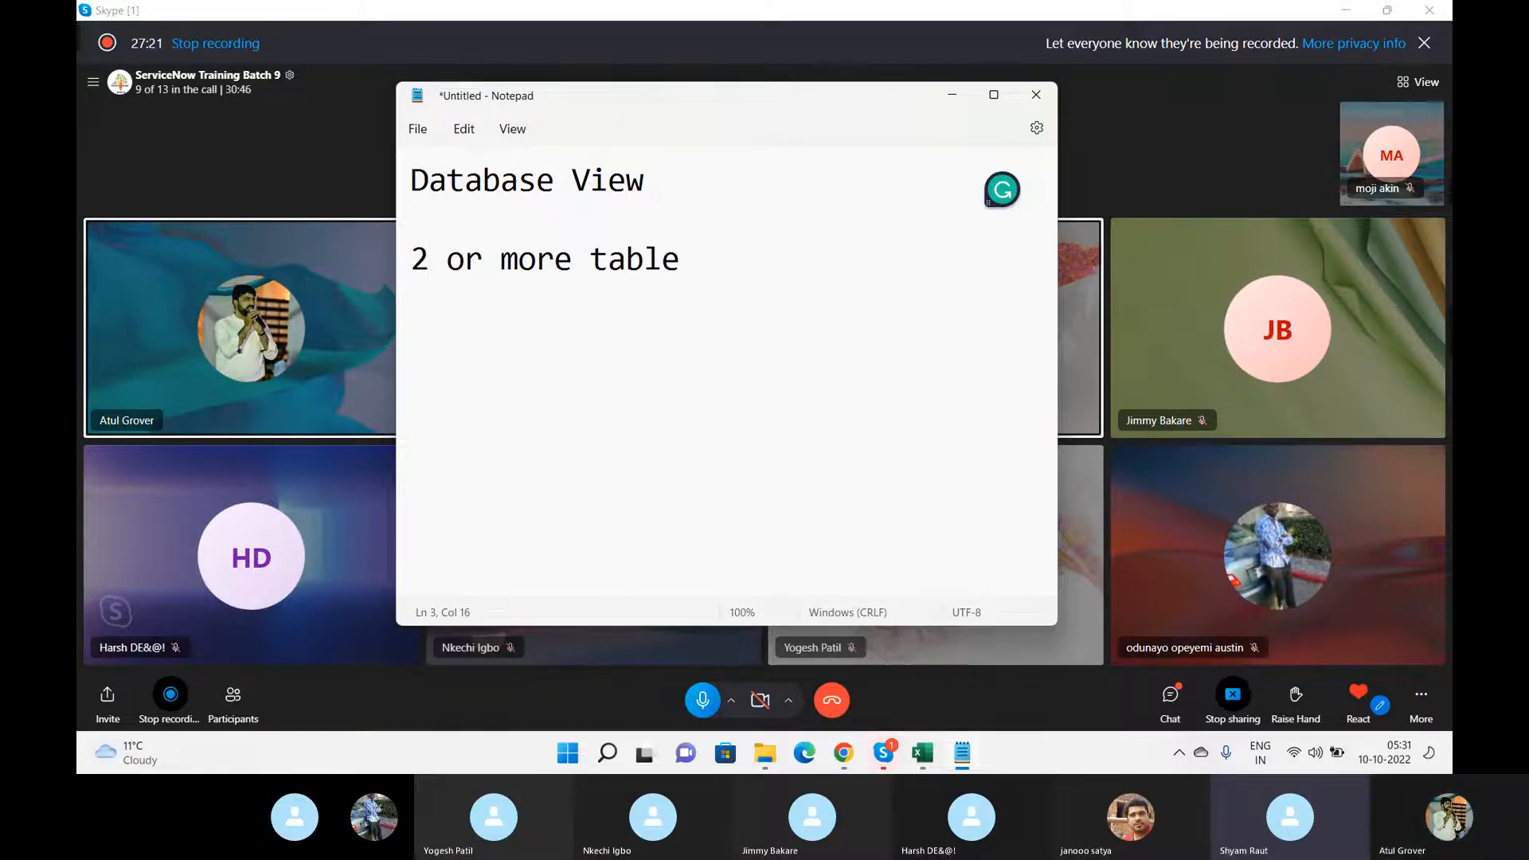
pyautogui.write('s')
pyautogui.press('Return')
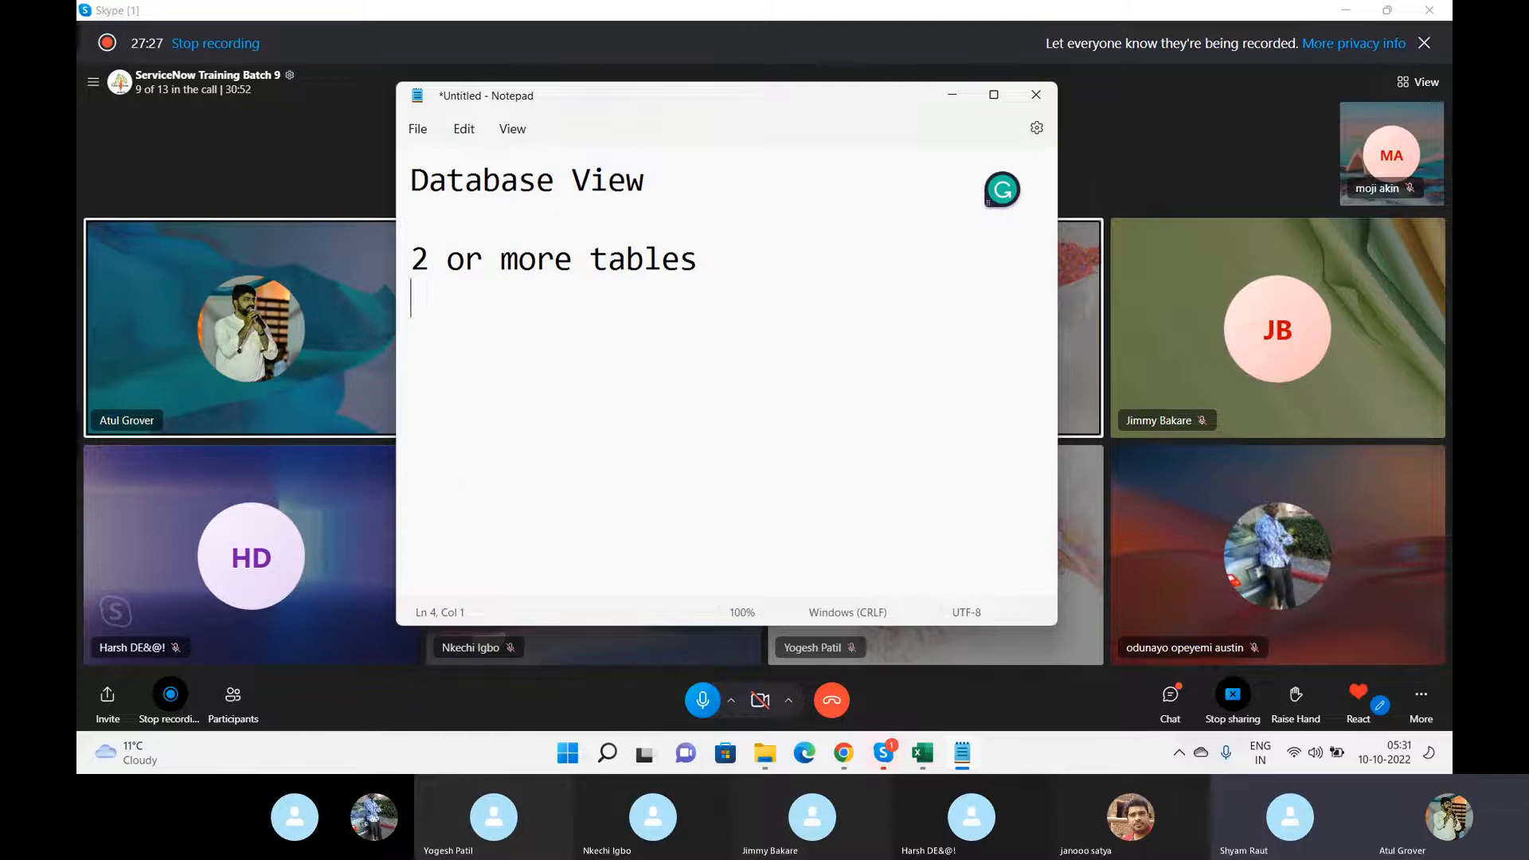
# - Add the example line "inc + task sla" below the note about tables
pyautogui.write('inc + inc')
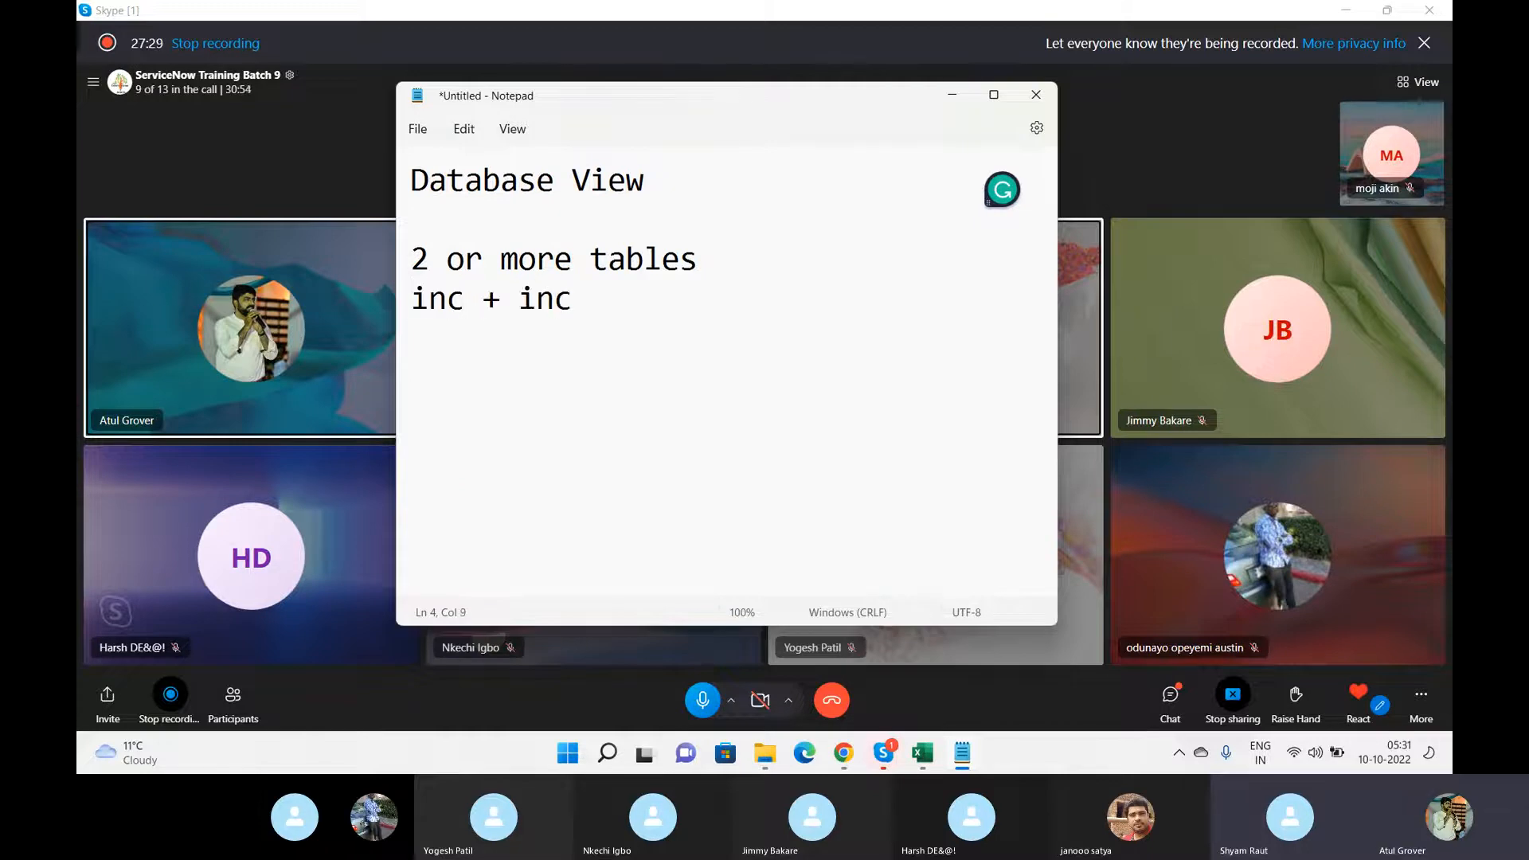
pyautogui.press('BackSpace')
pyautogui.press('BackSpace')
pyautogui.press('BackSpace')
pyautogui.write('task ')
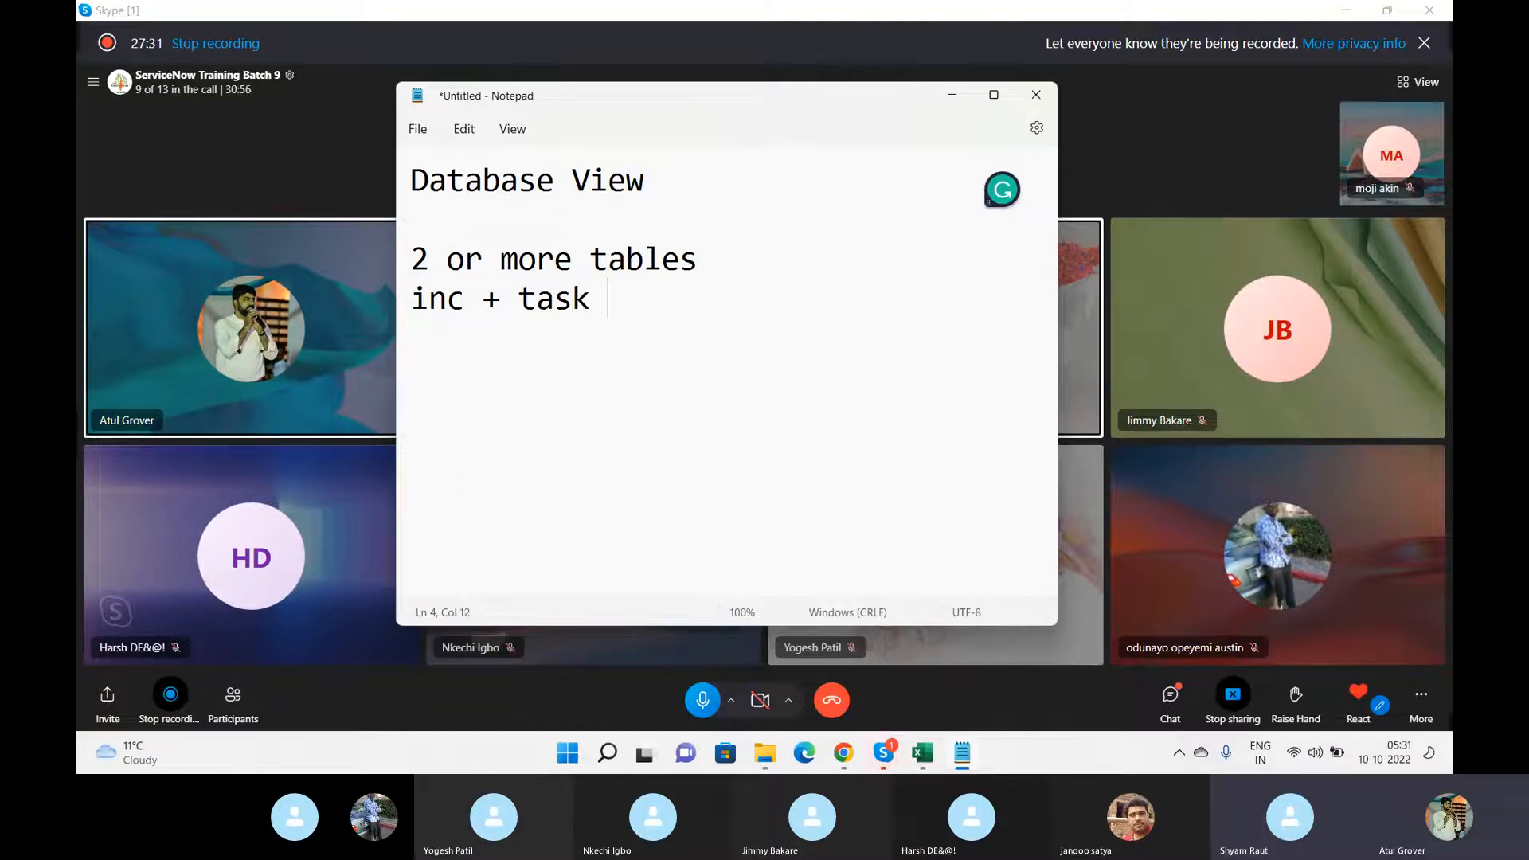
pyautogui.write('sla')
pyautogui.press('Return')
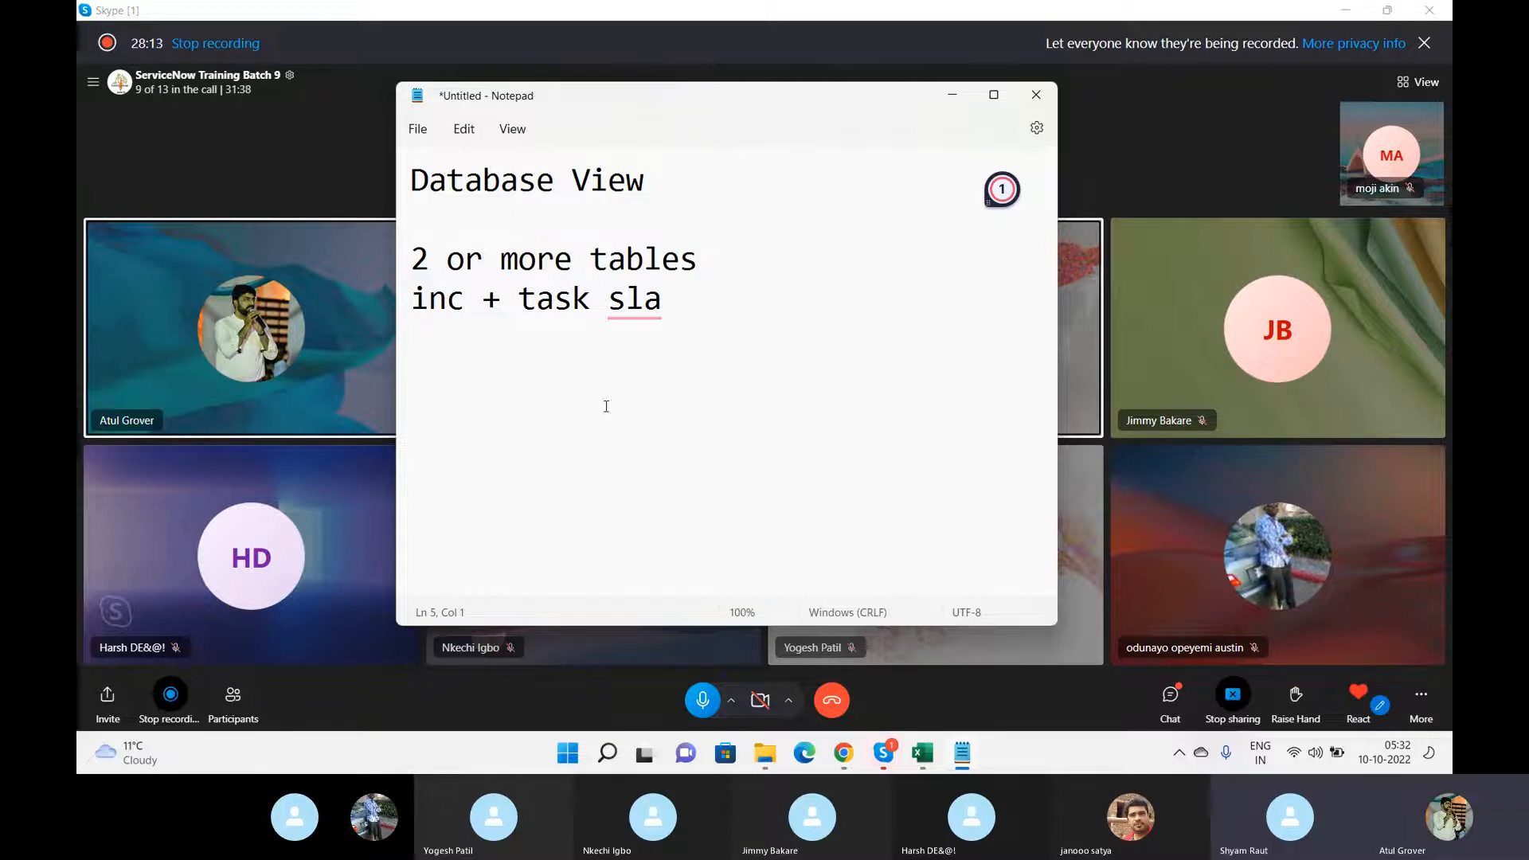
# - Switch to ServiceNow in Chrome, search the navigator for "database vi", and open the Database Views list
pyautogui.click(843, 753)
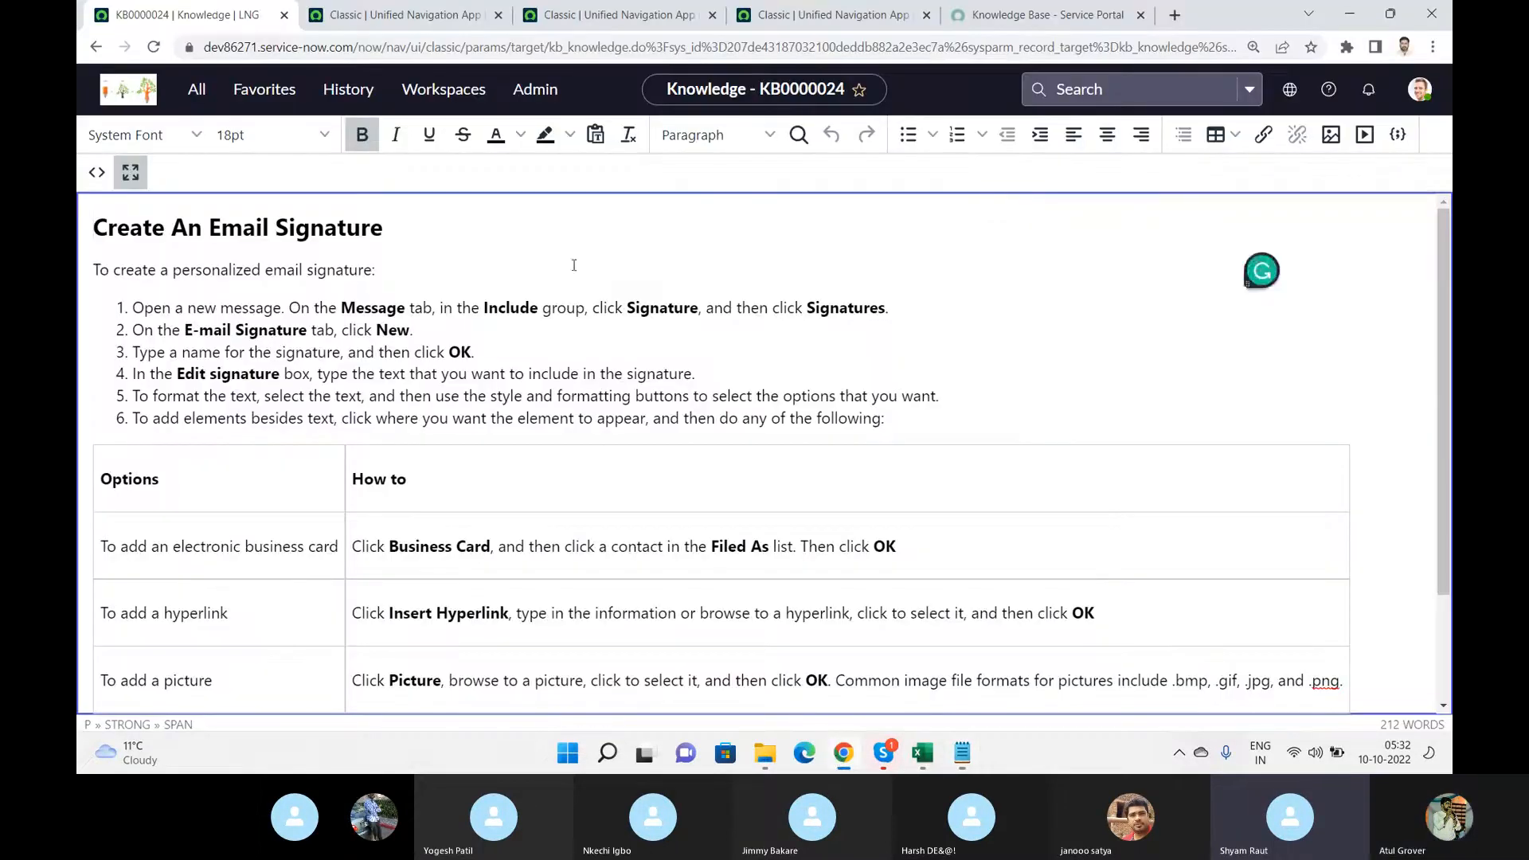
pyautogui.click(202, 90)
pyautogui.doubleClick(235, 145)
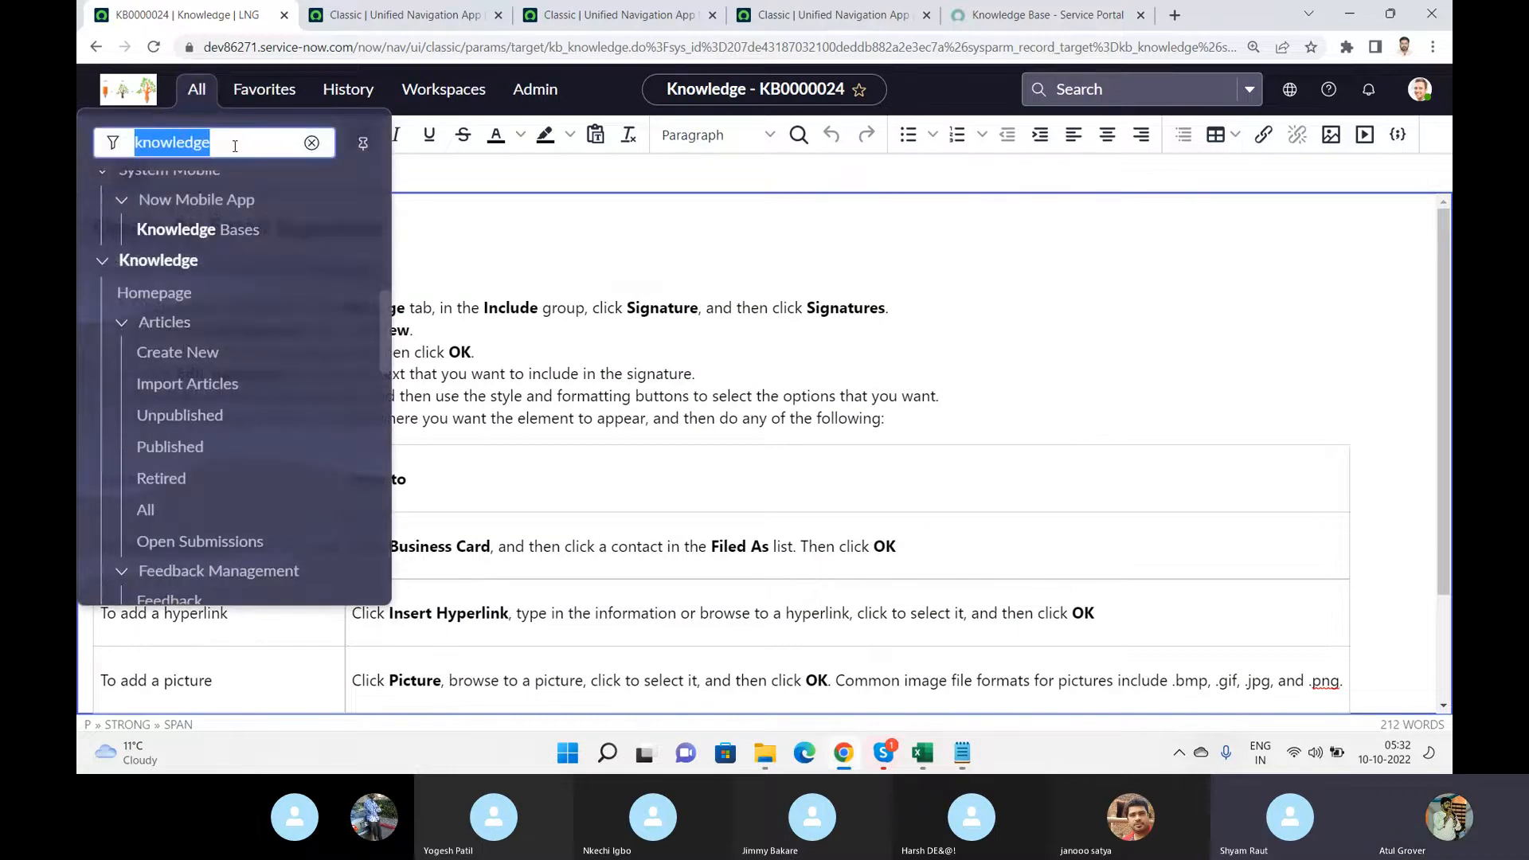
pyautogui.write('database')
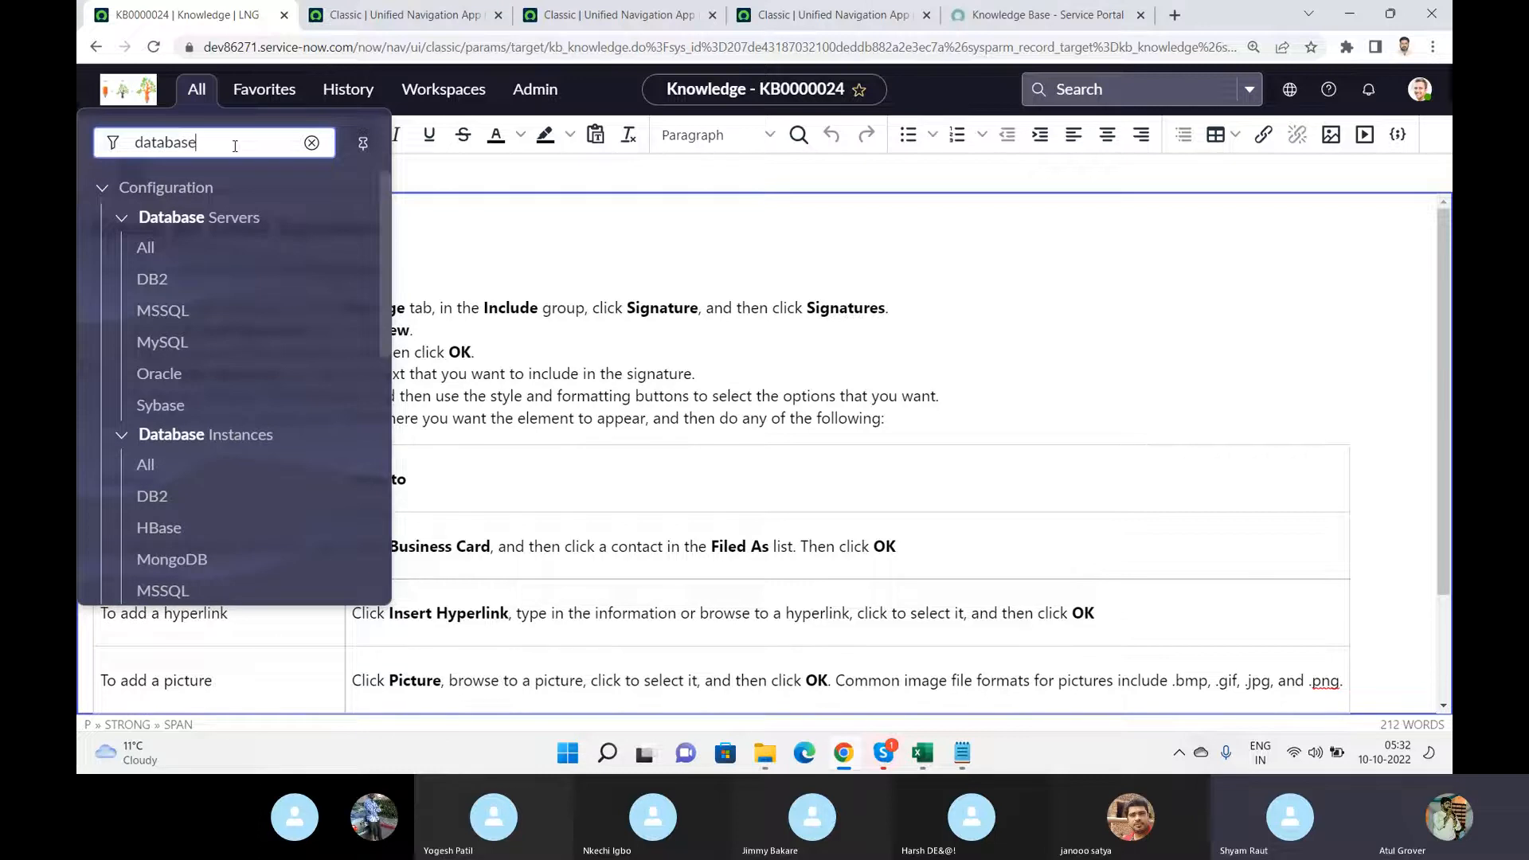
pyautogui.write(' vi')
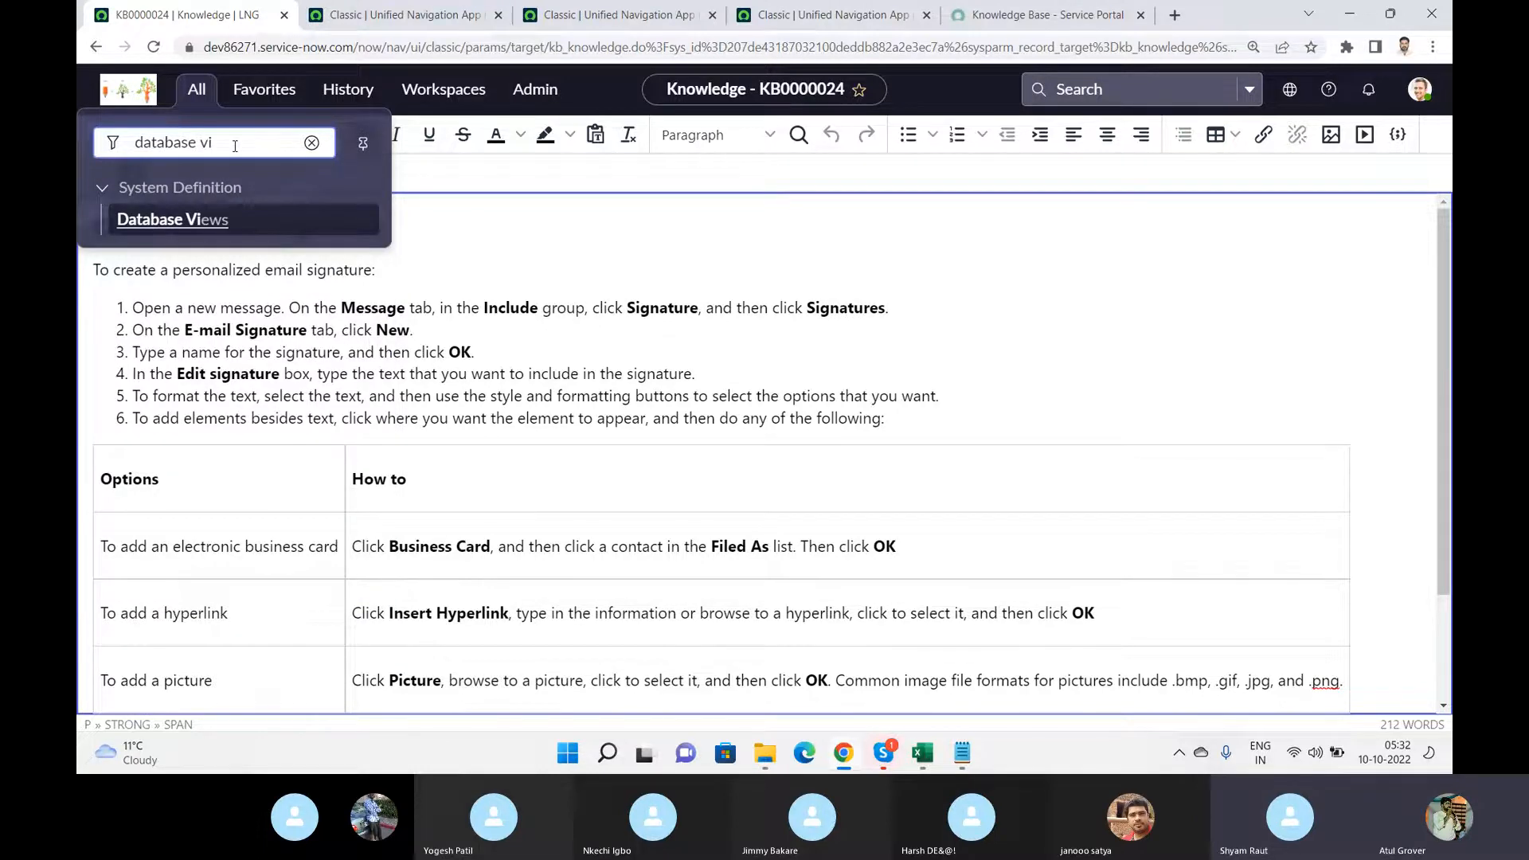
pyautogui.click(194, 219)
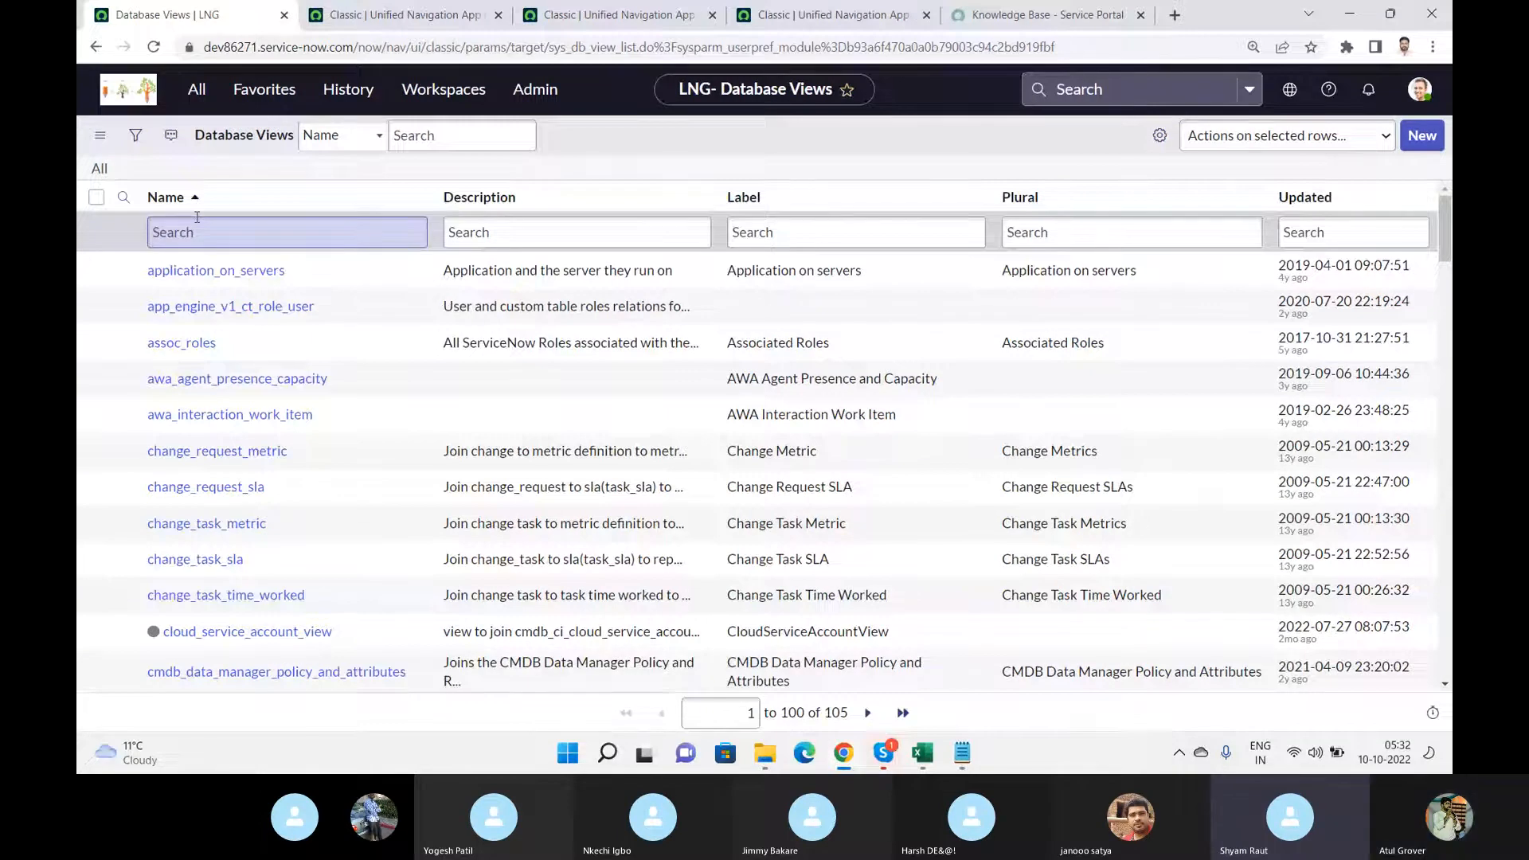
# - Filter the Database Views list by name with "*incident" and open the incident_sla view
pyautogui.click(197, 223)
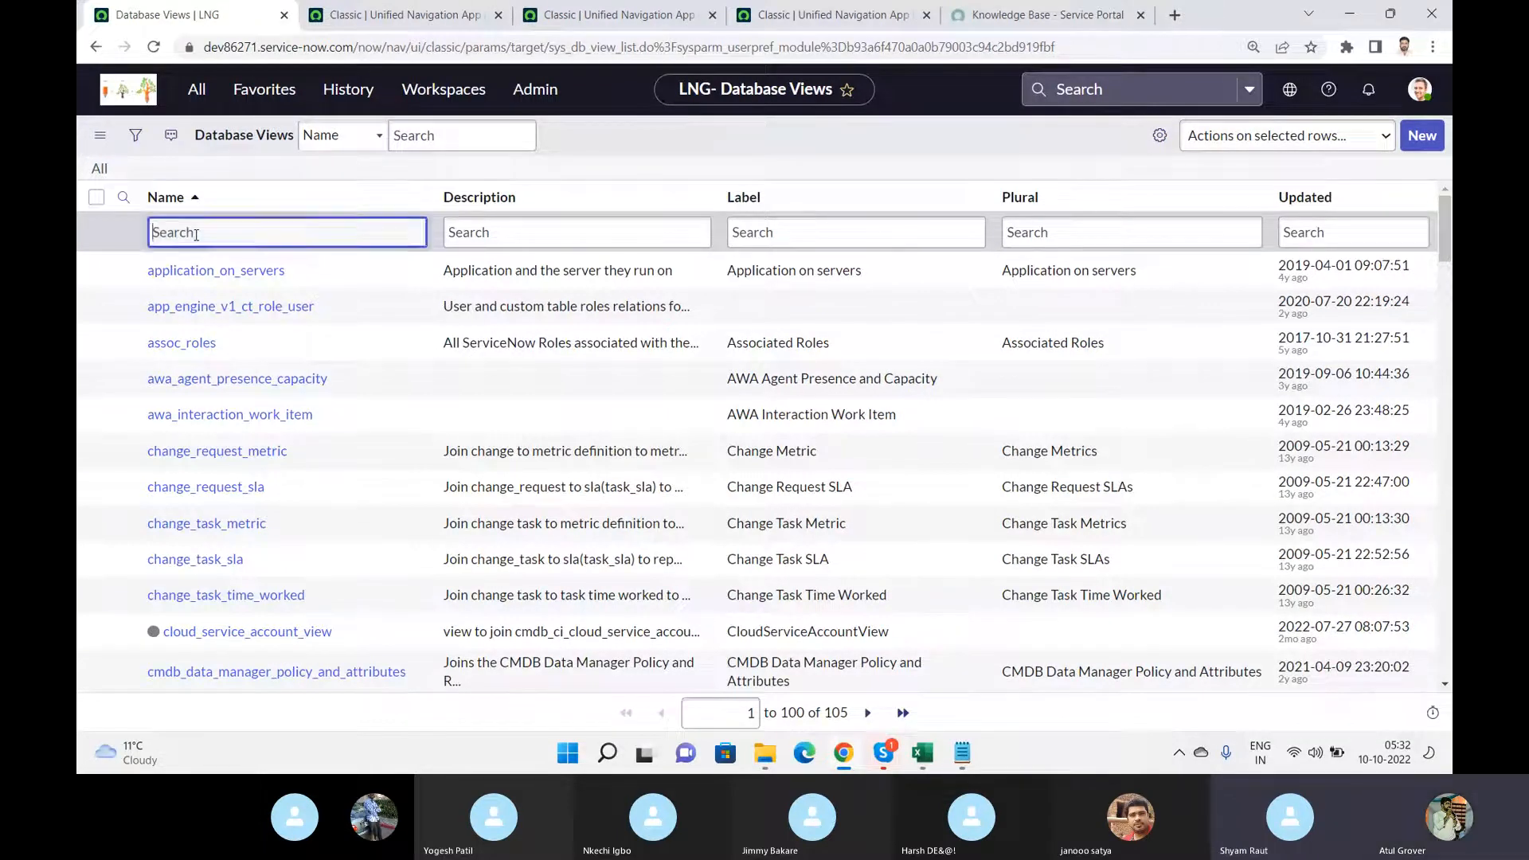
pyautogui.write('*incident')
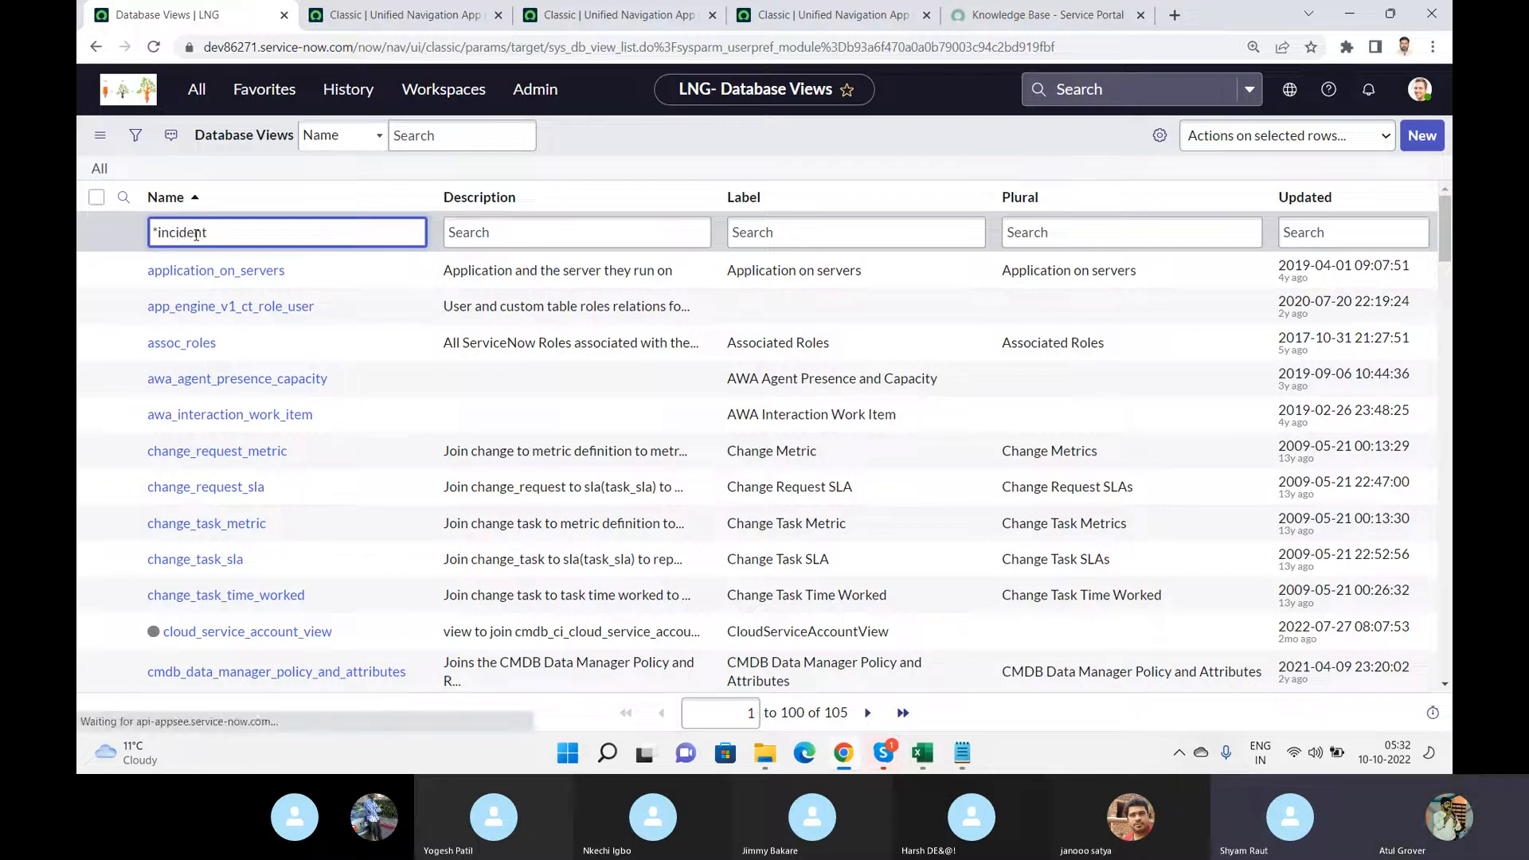
pyautogui.press('Return')
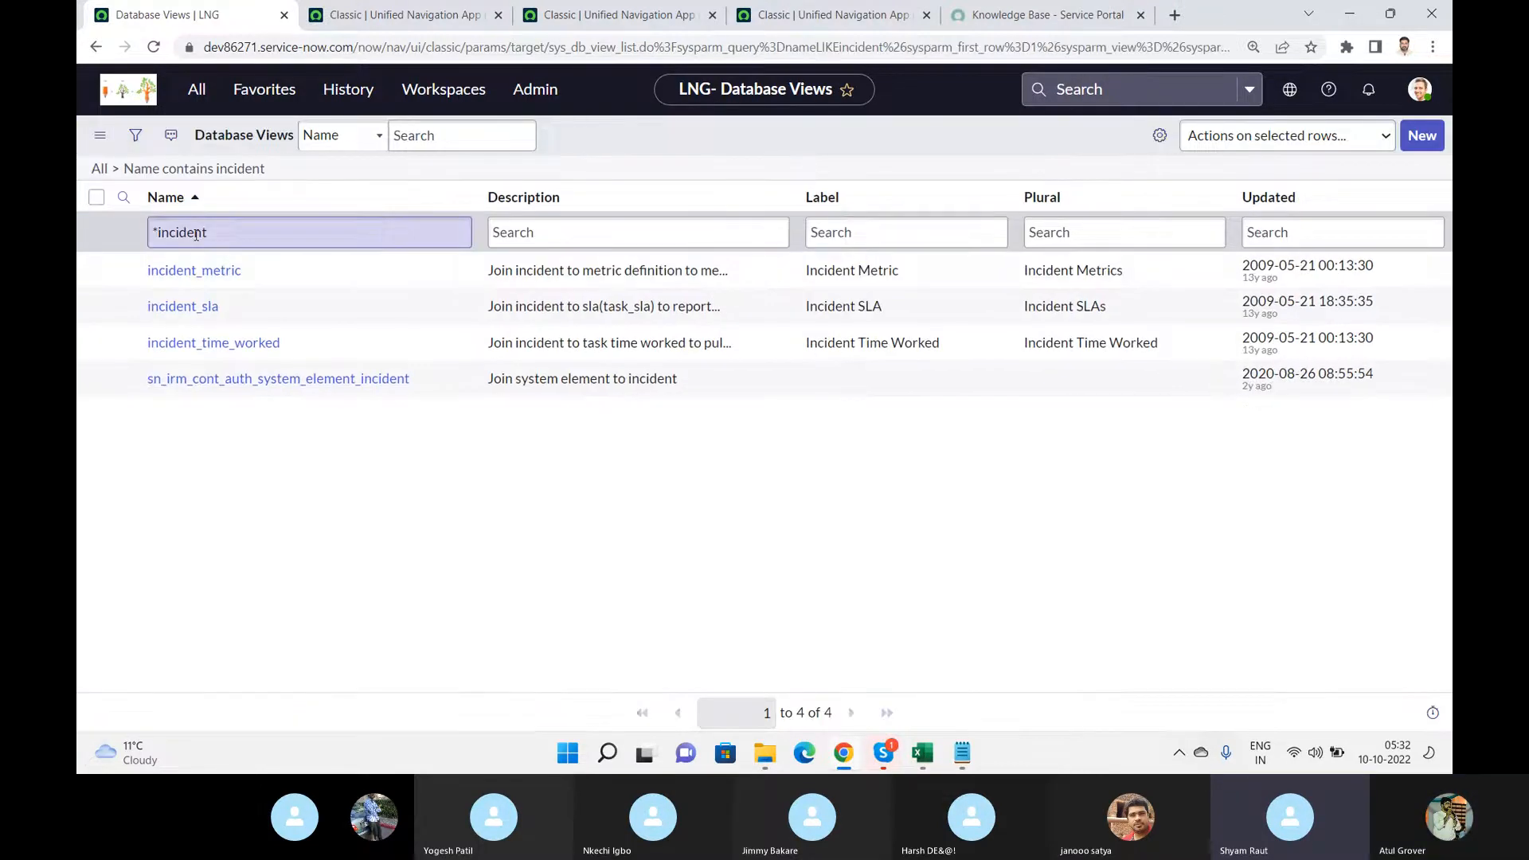
pyautogui.click(191, 306)
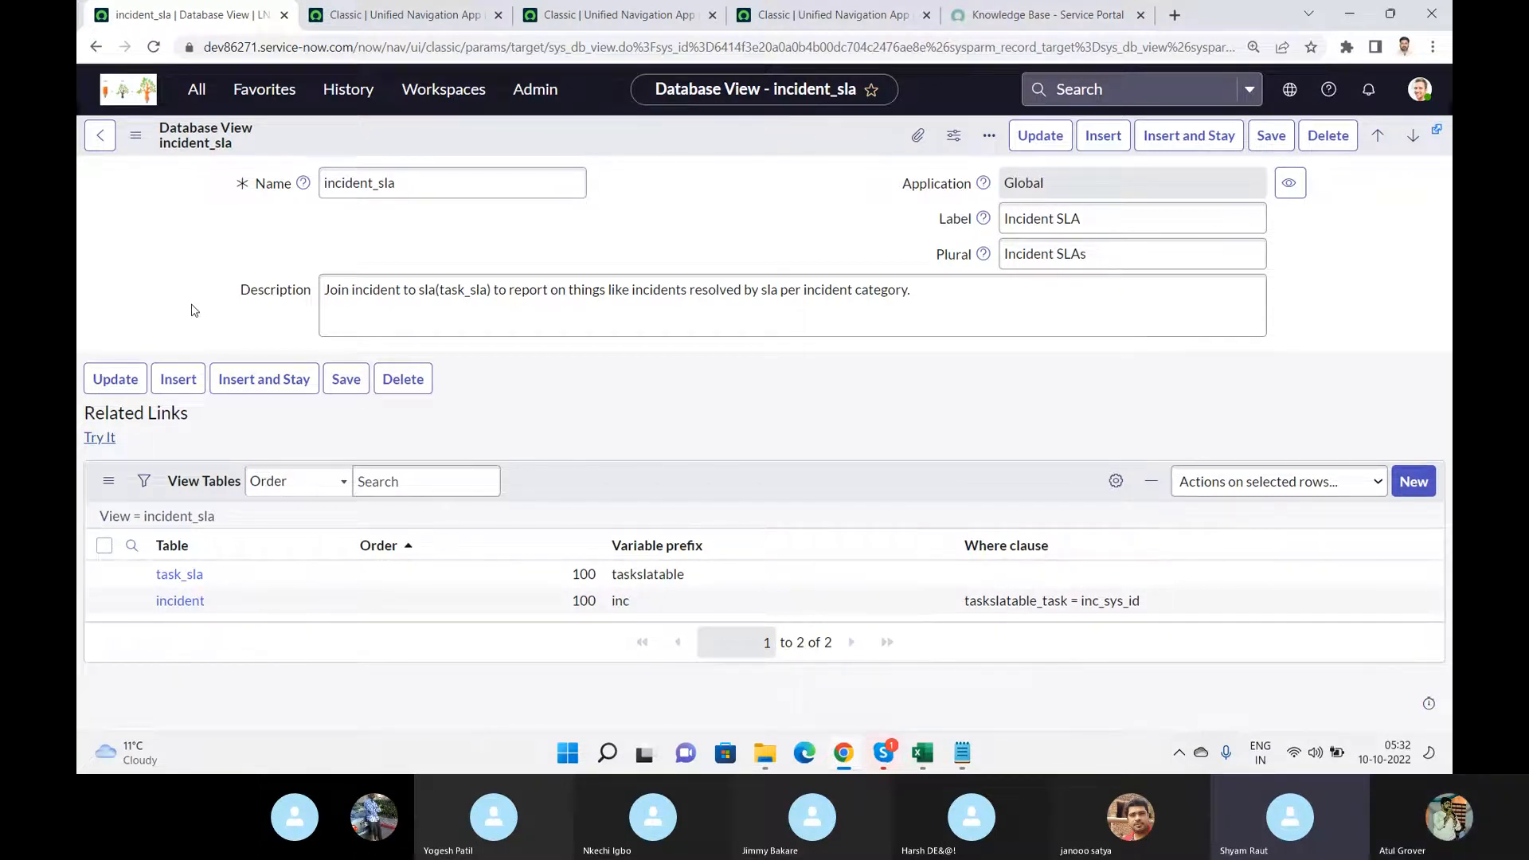
# - Review the incident_sla view, then open its task_sla view table and examine the variable prefix field
pyautogui.click(432, 190)
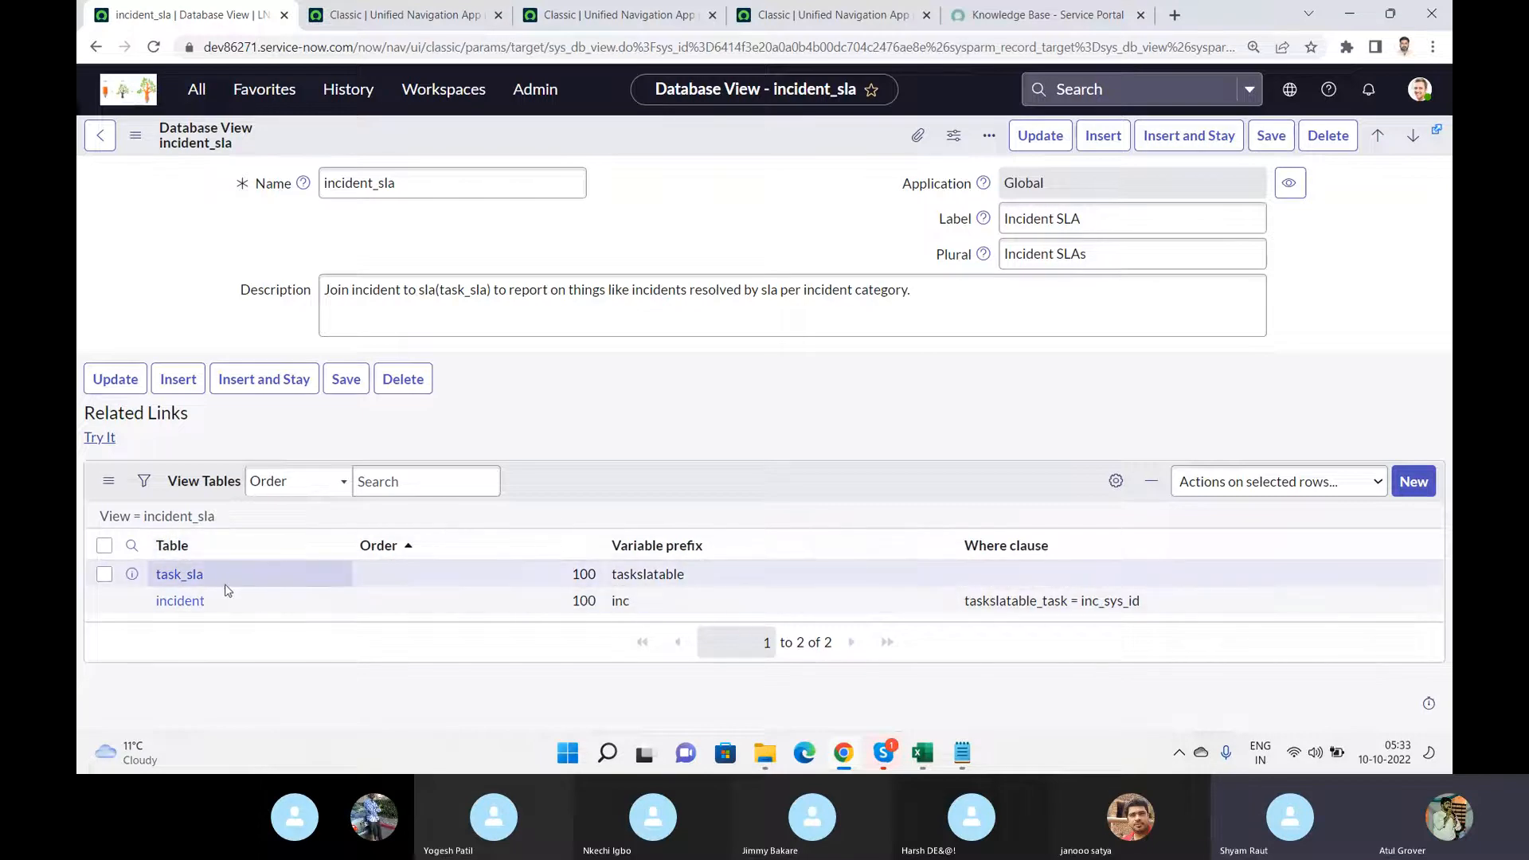
pyautogui.click(187, 578)
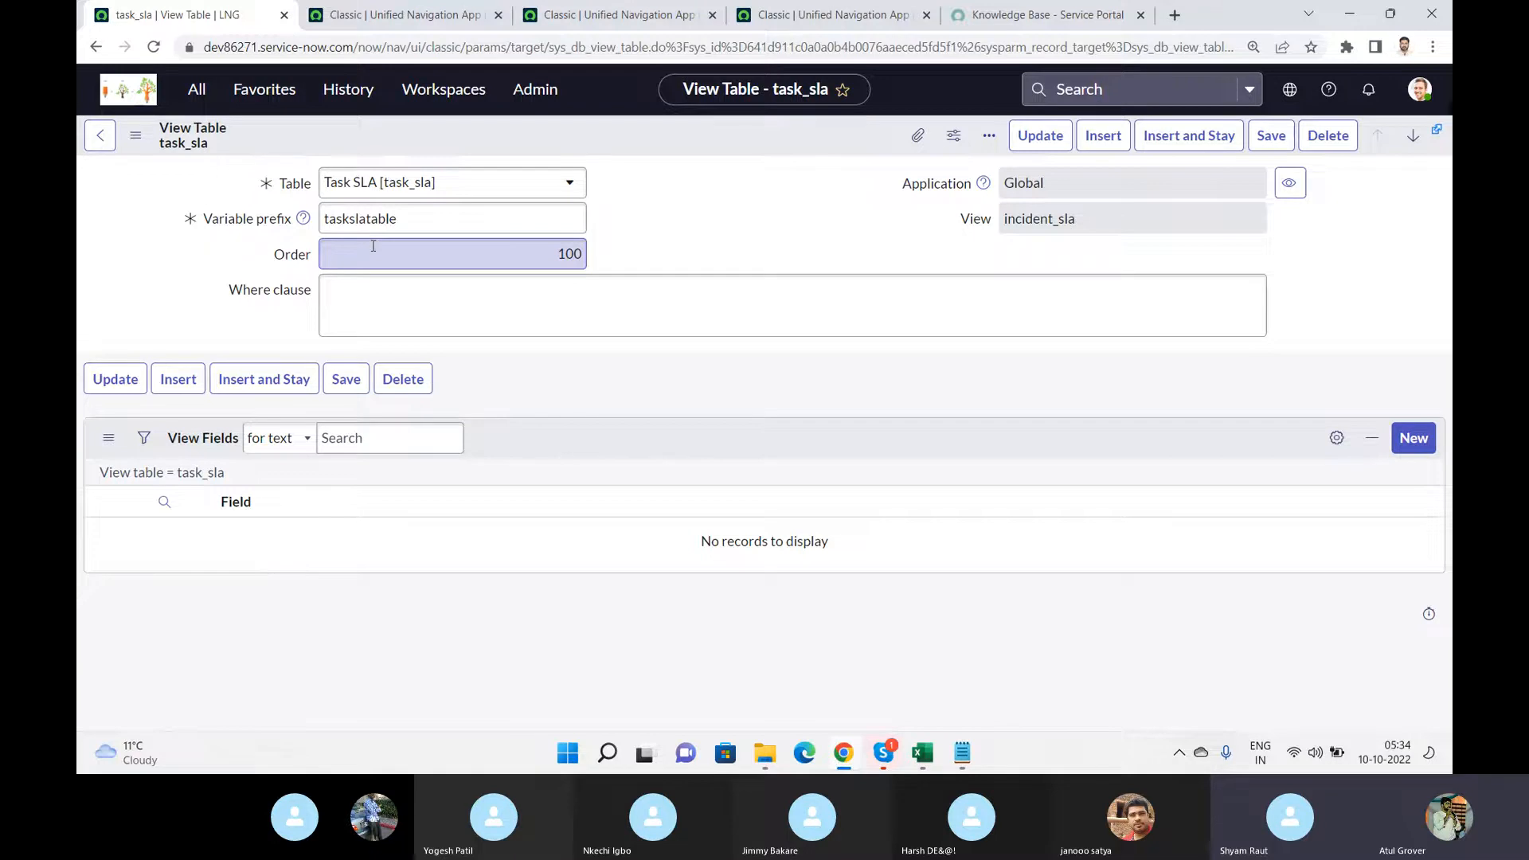
pyautogui.click(282, 223)
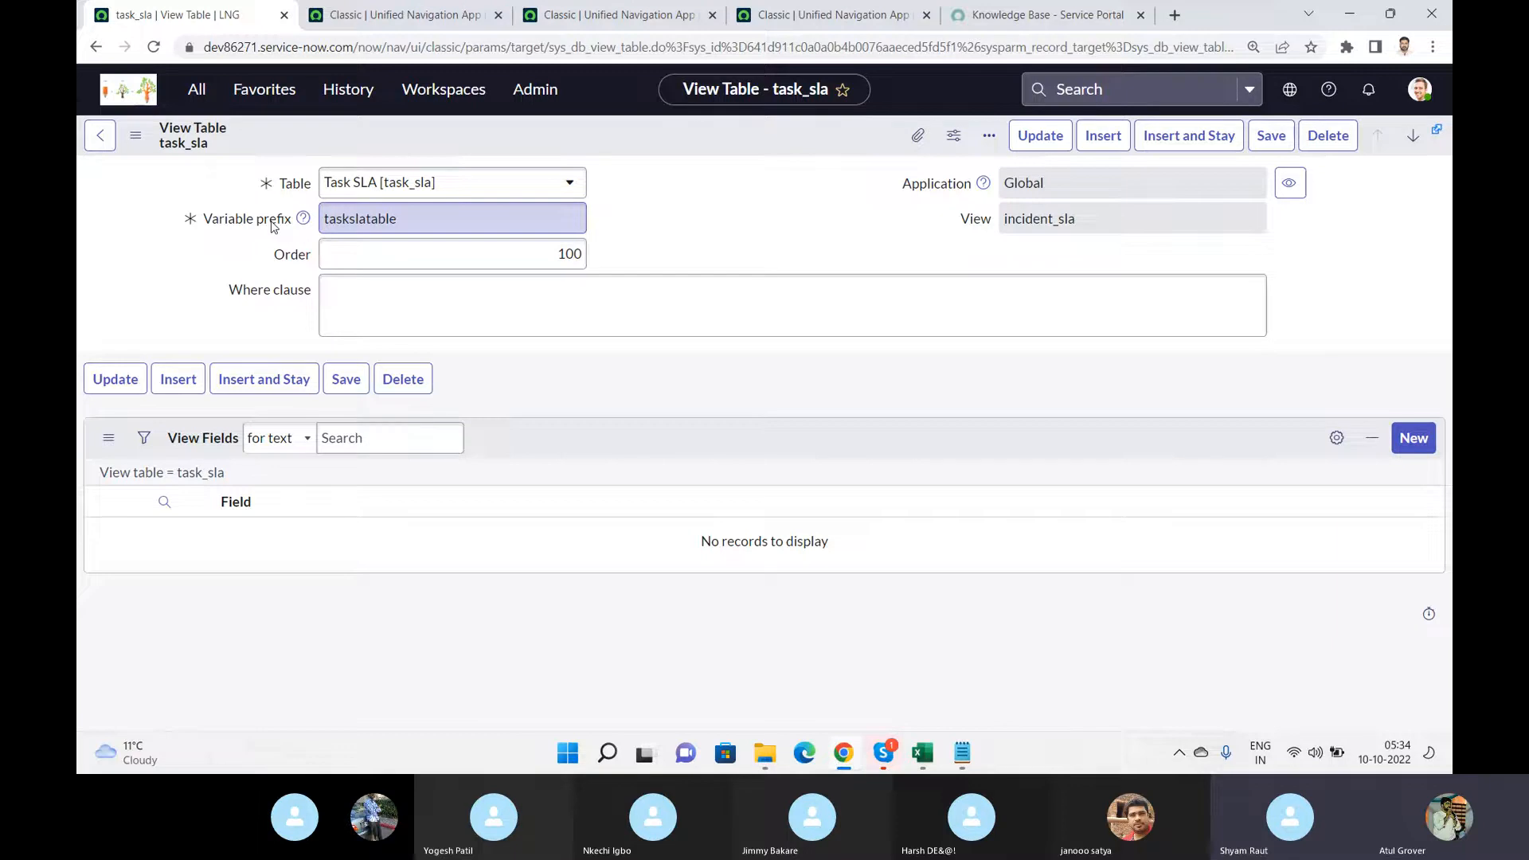
# - Switch to Notepad and, after a blank line, add the example table line "Emp Name - Dept - Emp No." below the existing notes
pyautogui.click(962, 752)
pyautogui.click(700, 297)
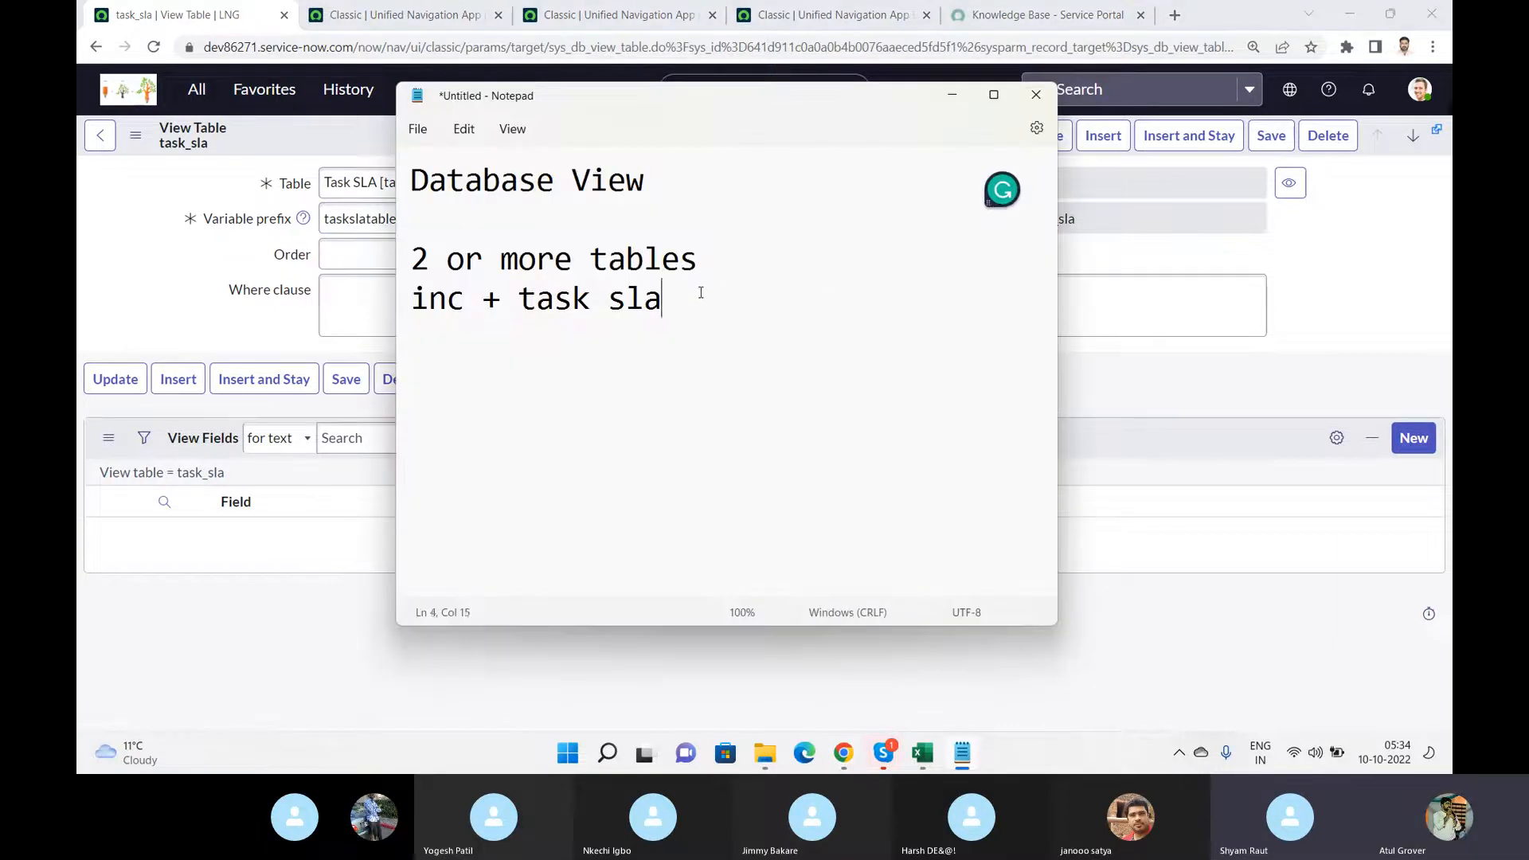
pyautogui.press('Return')
pyautogui.press('Return')
pyautogui.write('Emo')
pyautogui.press('BackSpace')
pyautogui.write('p Name ')
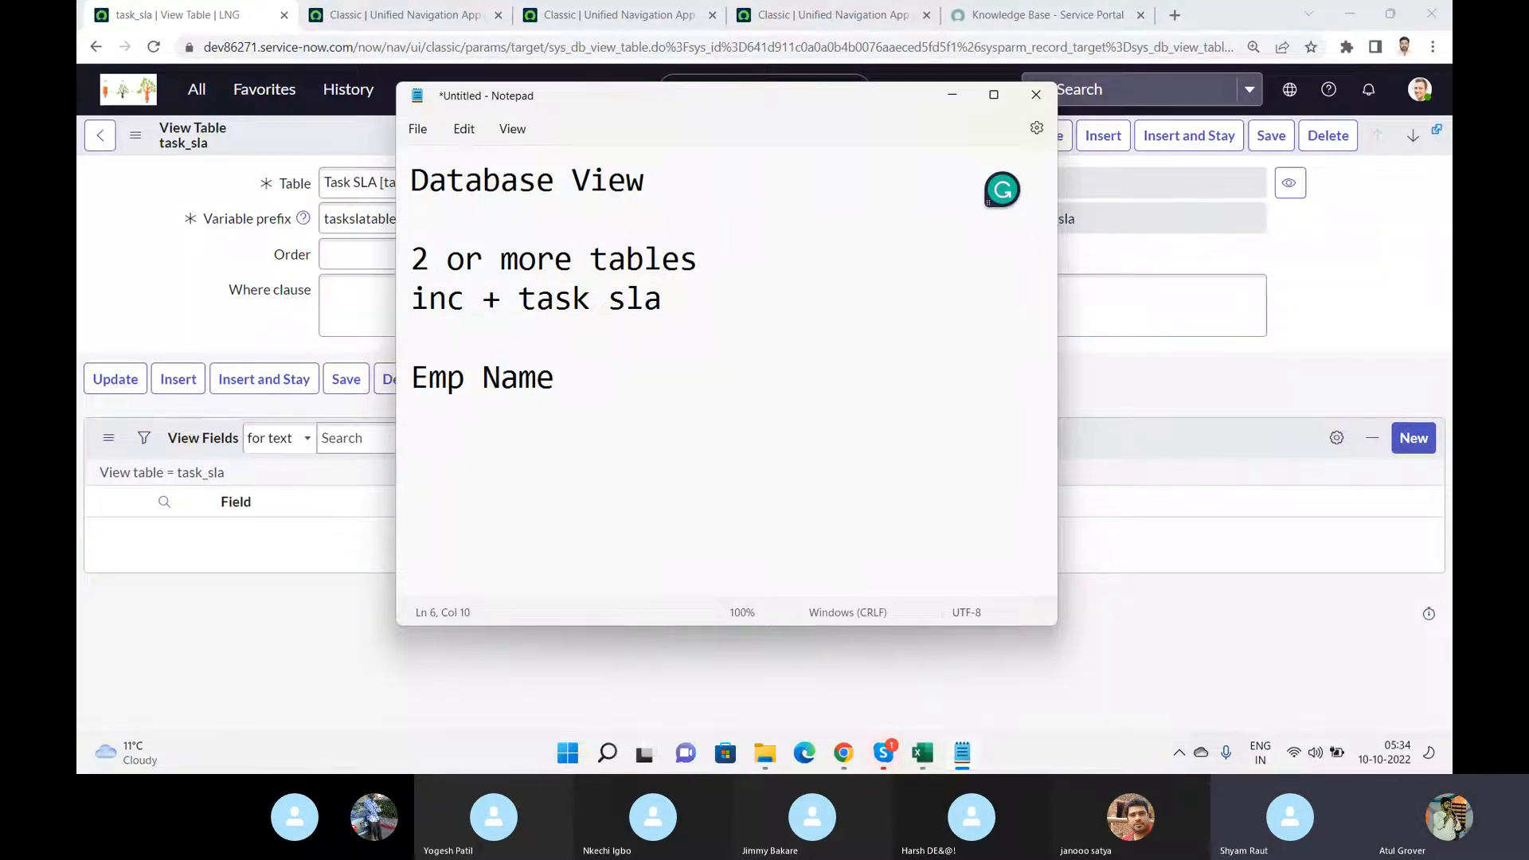
pyautogui.write('- Dept')
pyautogui.press('BackSpace')
pyautogui.write('t - Emp')
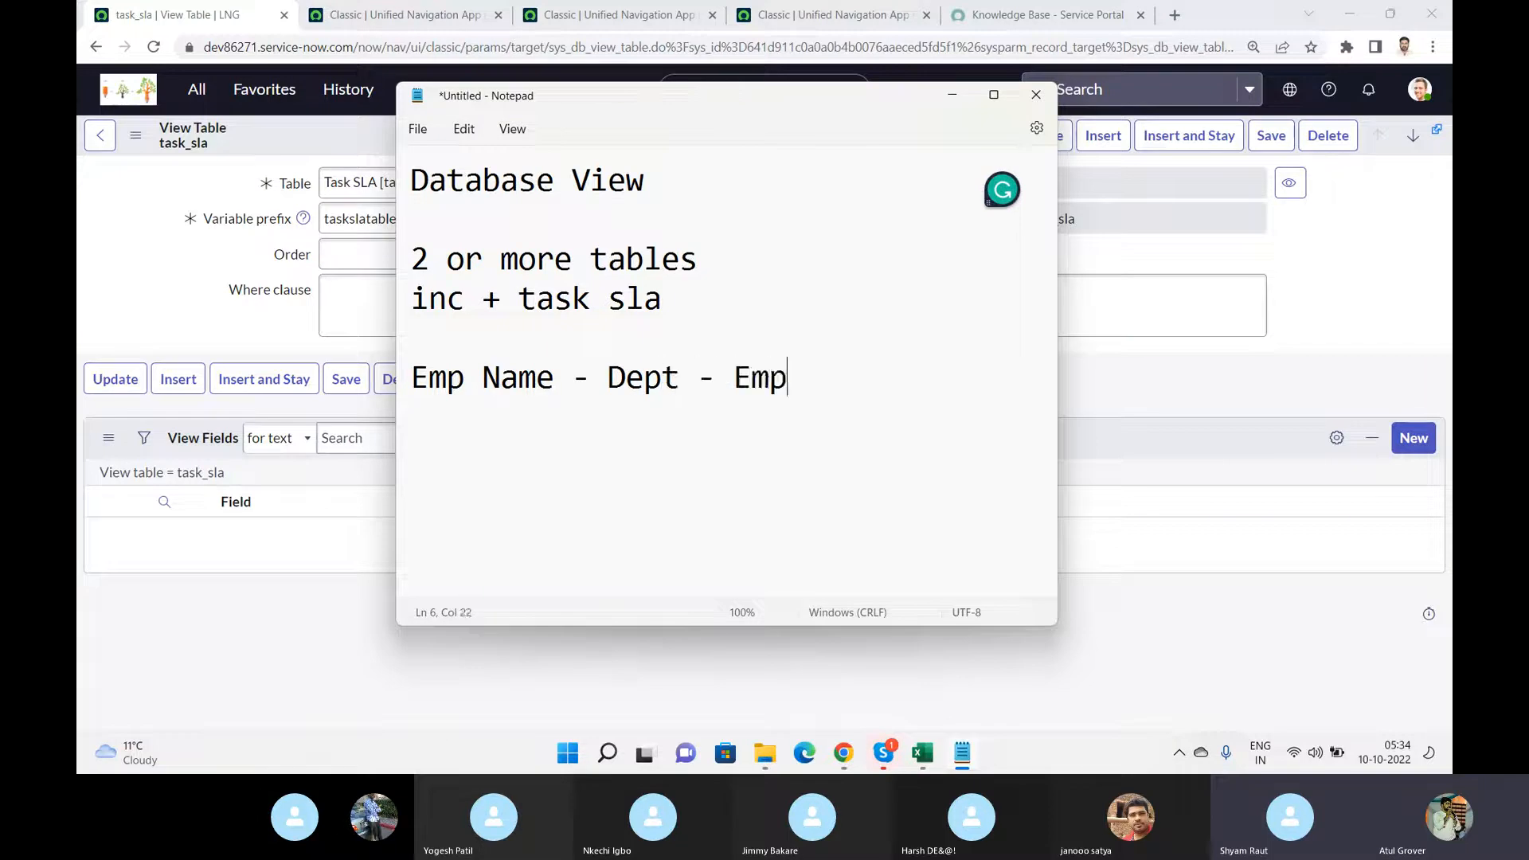
pyautogui.write(' No.')
pyautogui.press('Return')
# - Add the second example table line "Dep Name - Dept No" and leave a blank line after it
pyautogui.write('Dep')
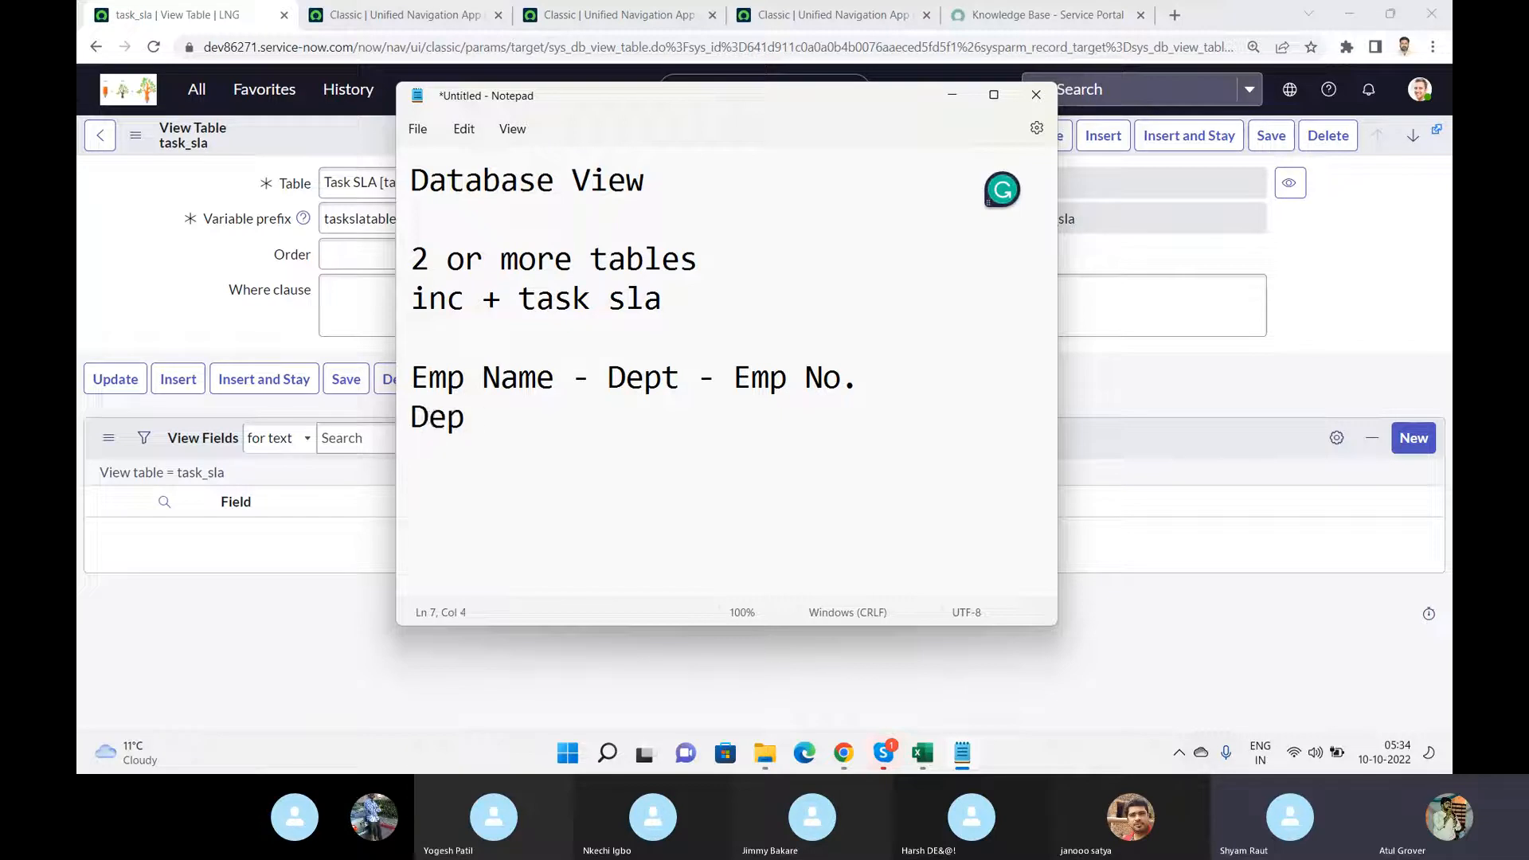
pyautogui.write(' Name - D')
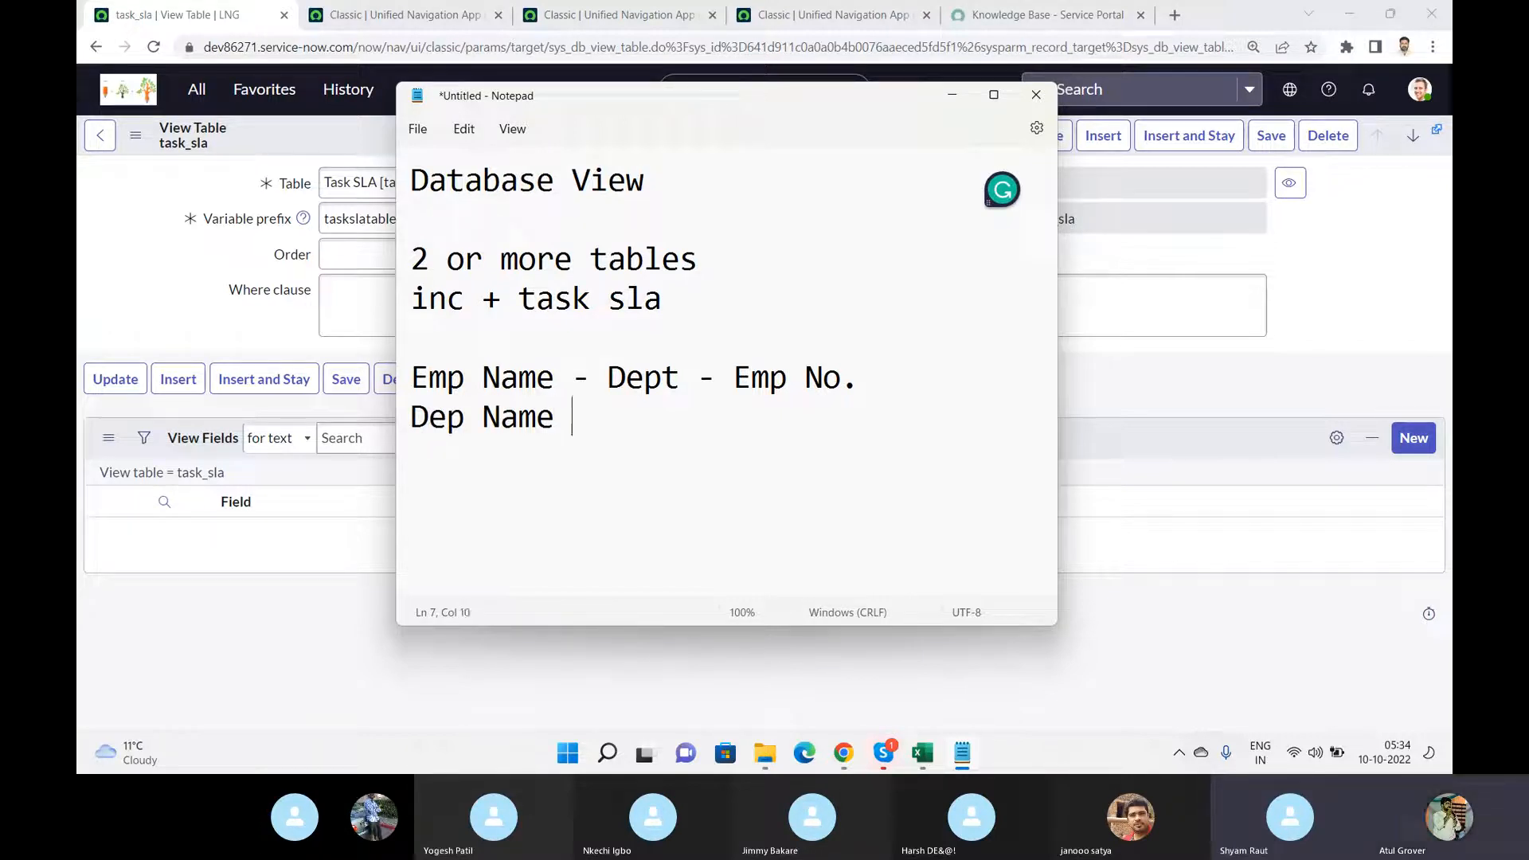
pyautogui.press('BackSpace')
pyautogui.write('Depy')
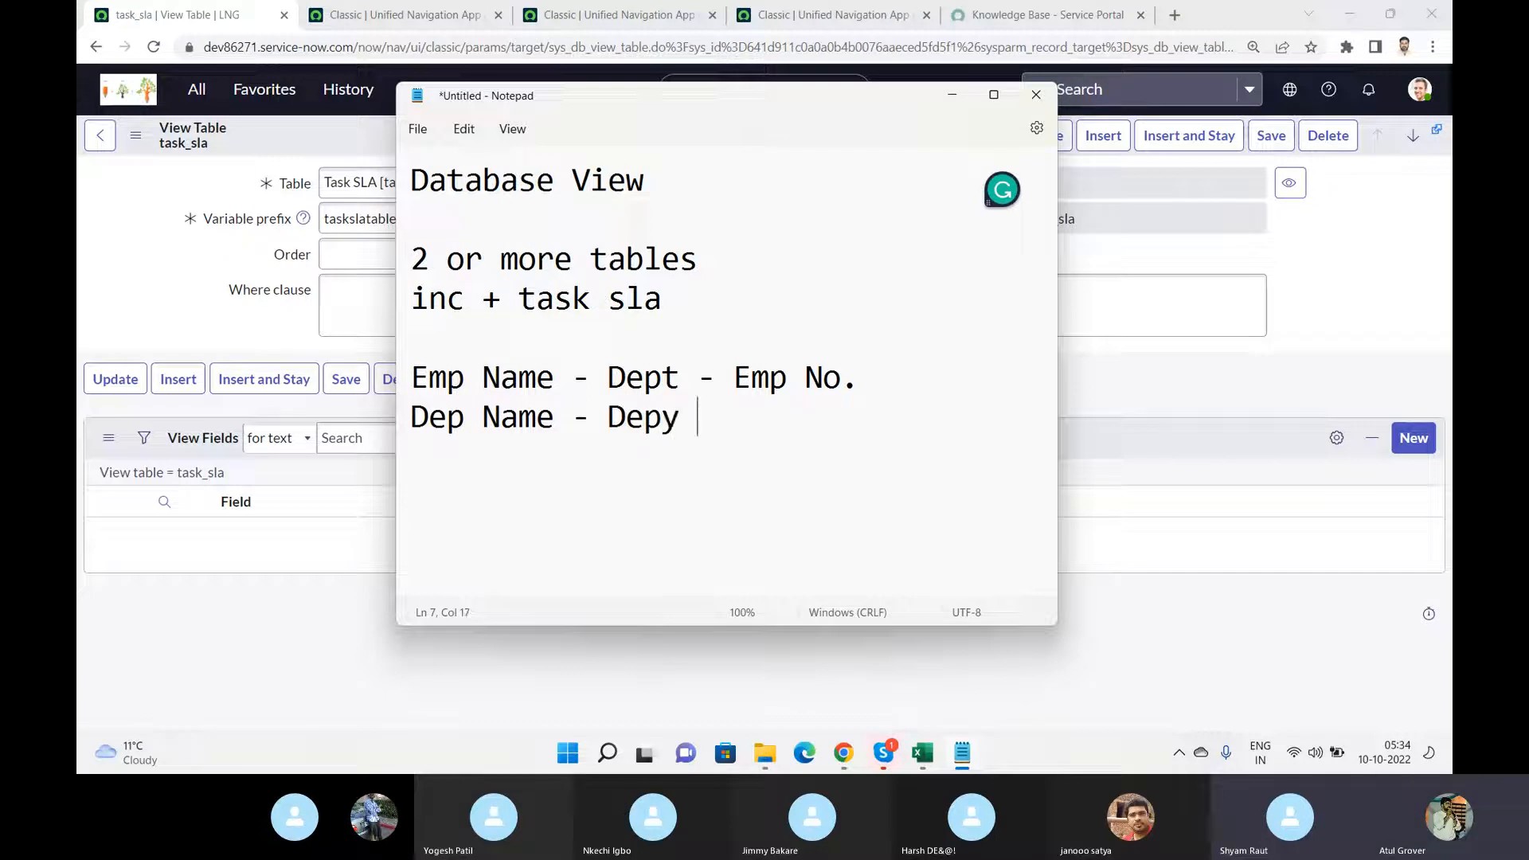
pyautogui.press('BackSpace')
pyautogui.write('t No')
pyautogui.moveTo(732, 420); pyautogui.dragTo(409, 381)
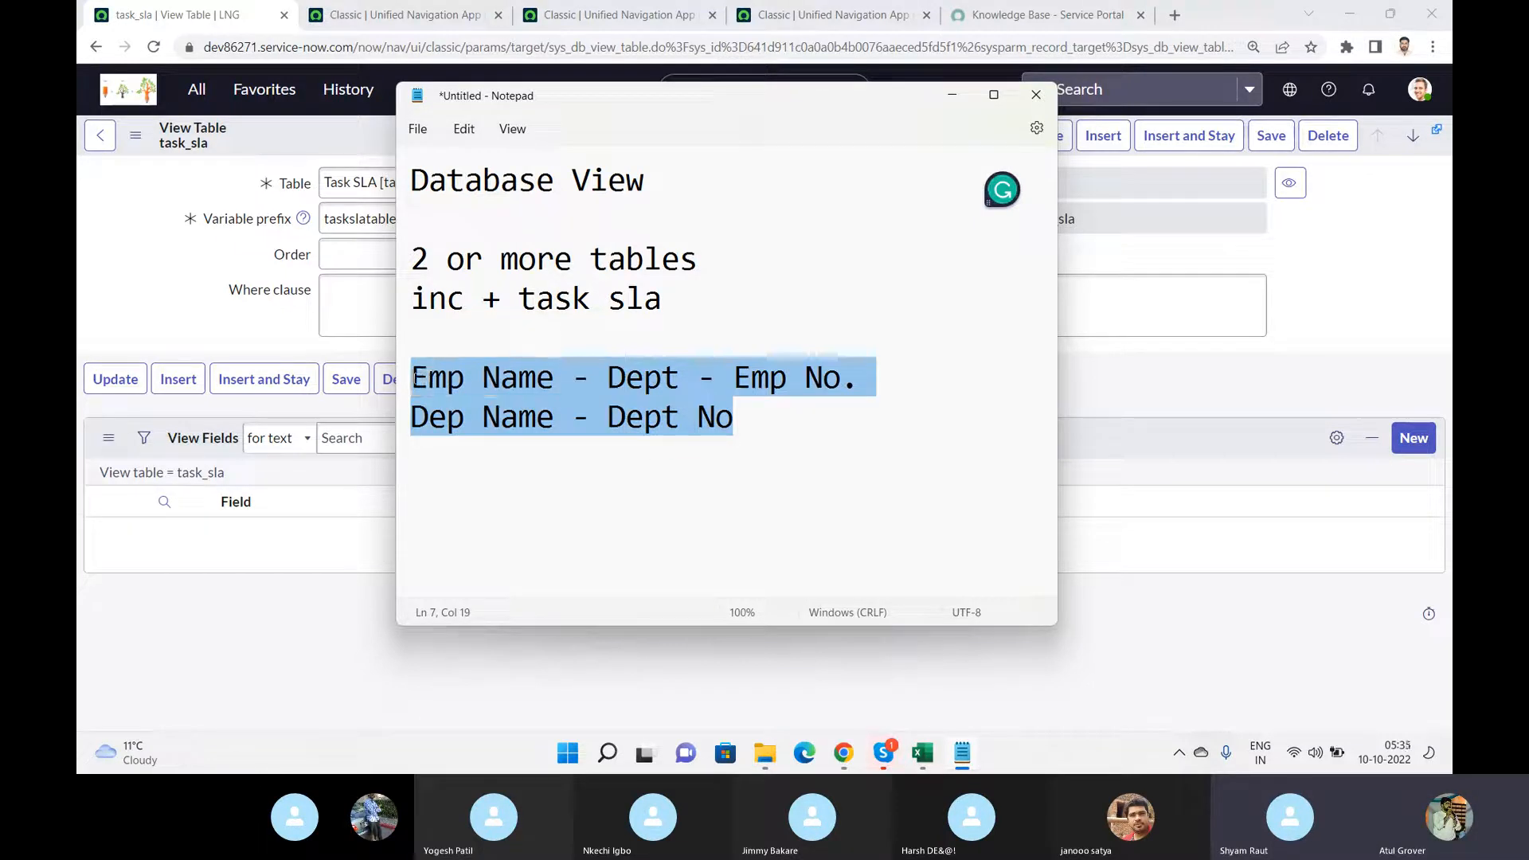
pyautogui.click(776, 418)
pyautogui.press('Return')
pyautogui.press('Return')
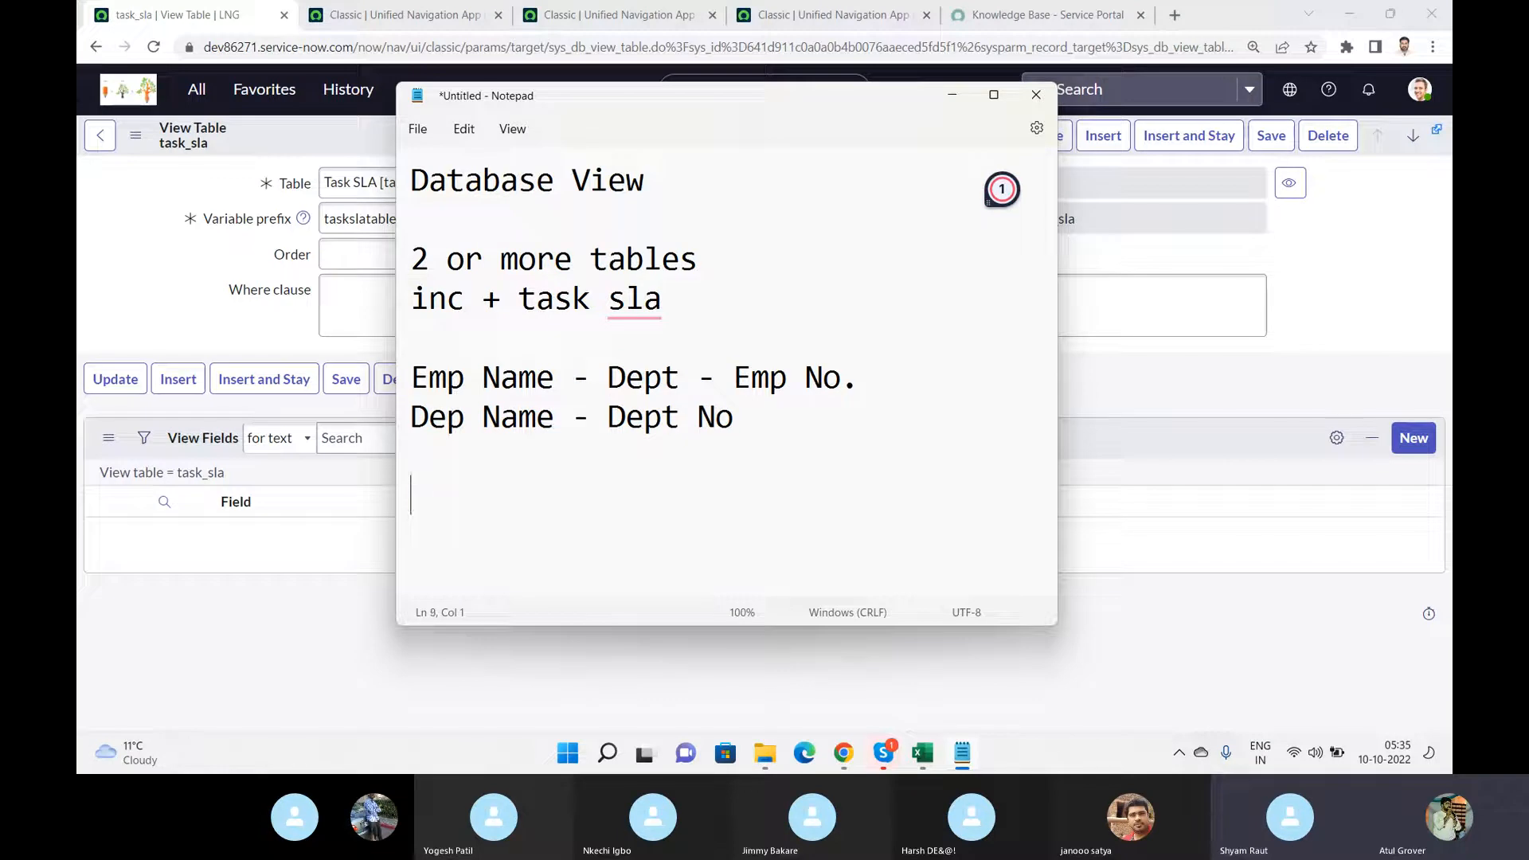
# - Add the combined view line "Name Name Dept Dept No emp No" below the two example tables and highlight its first Name
pyautogui.write('Name Name Dep')
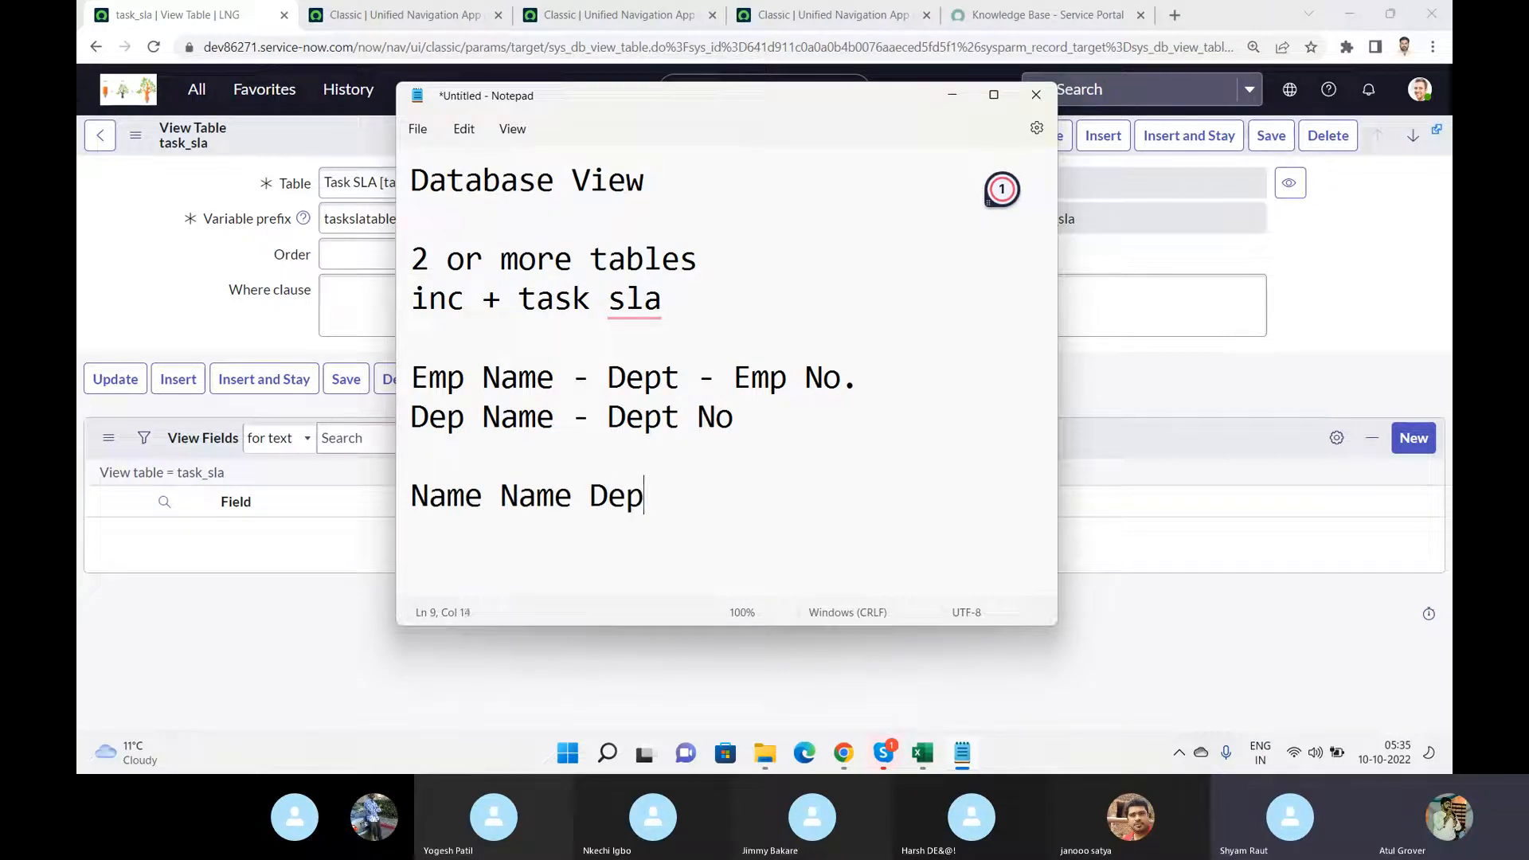
pyautogui.write('t Dept')
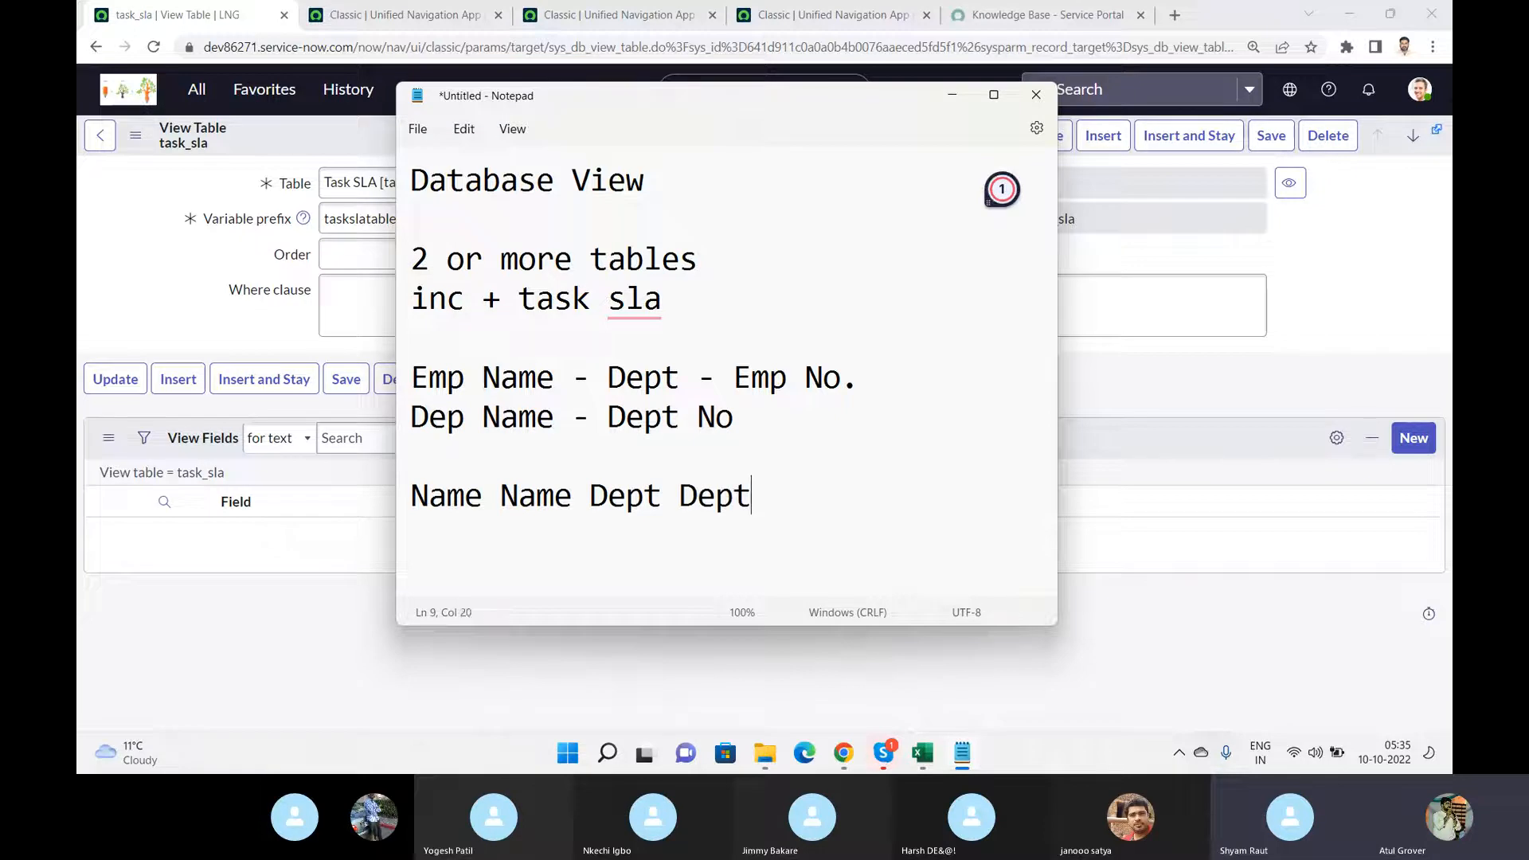
pyautogui.write(' No emp No')
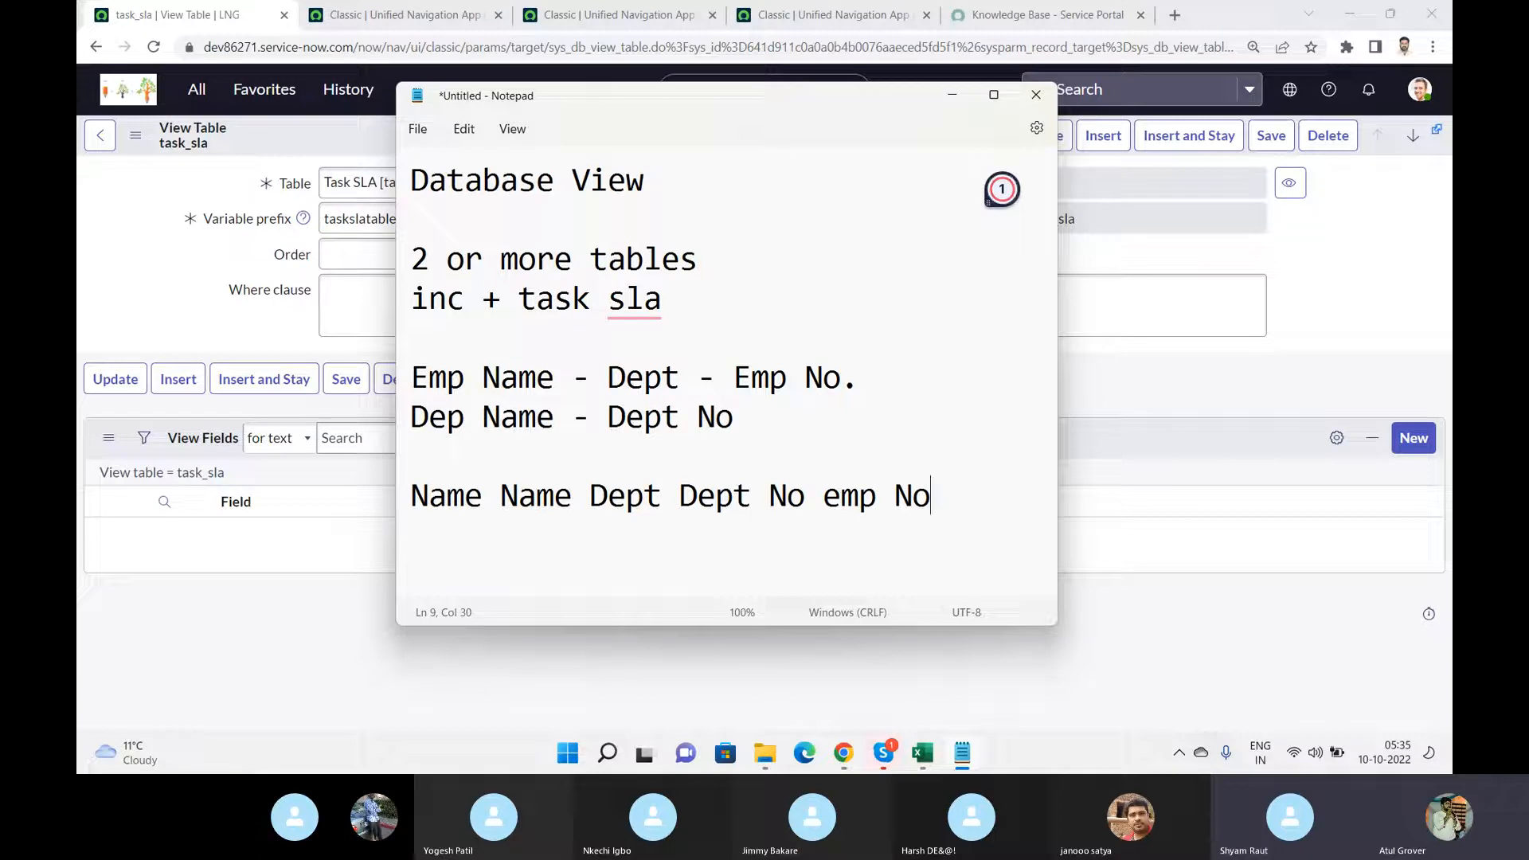
pyautogui.doubleClick(453, 496)
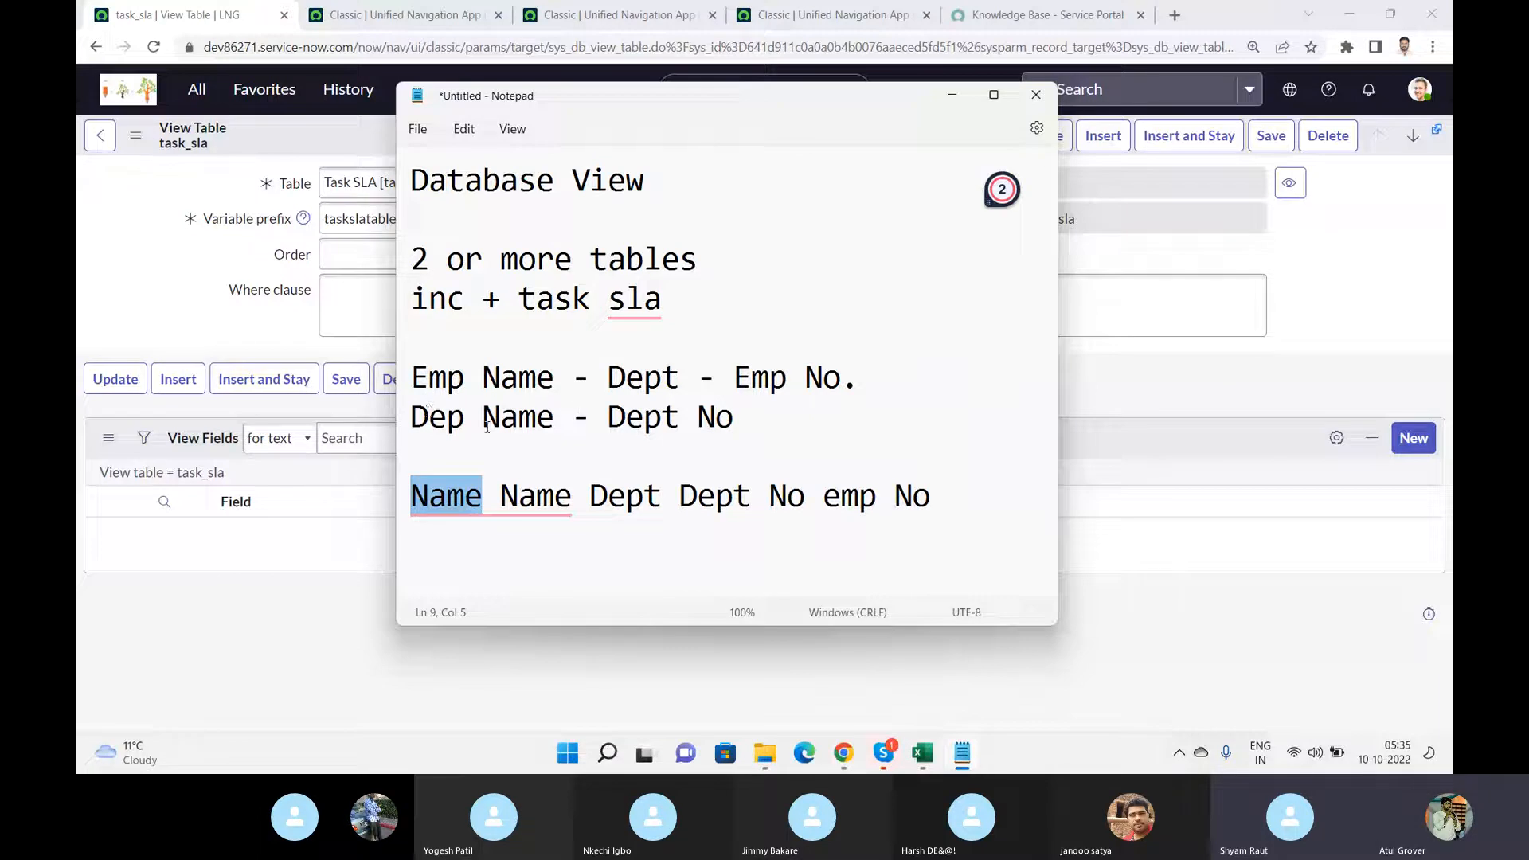
# - Prefix the two Name fields in the combined line so they read "Dep_Name" and "Emp_Name"
pyautogui.moveTo(446, 507)
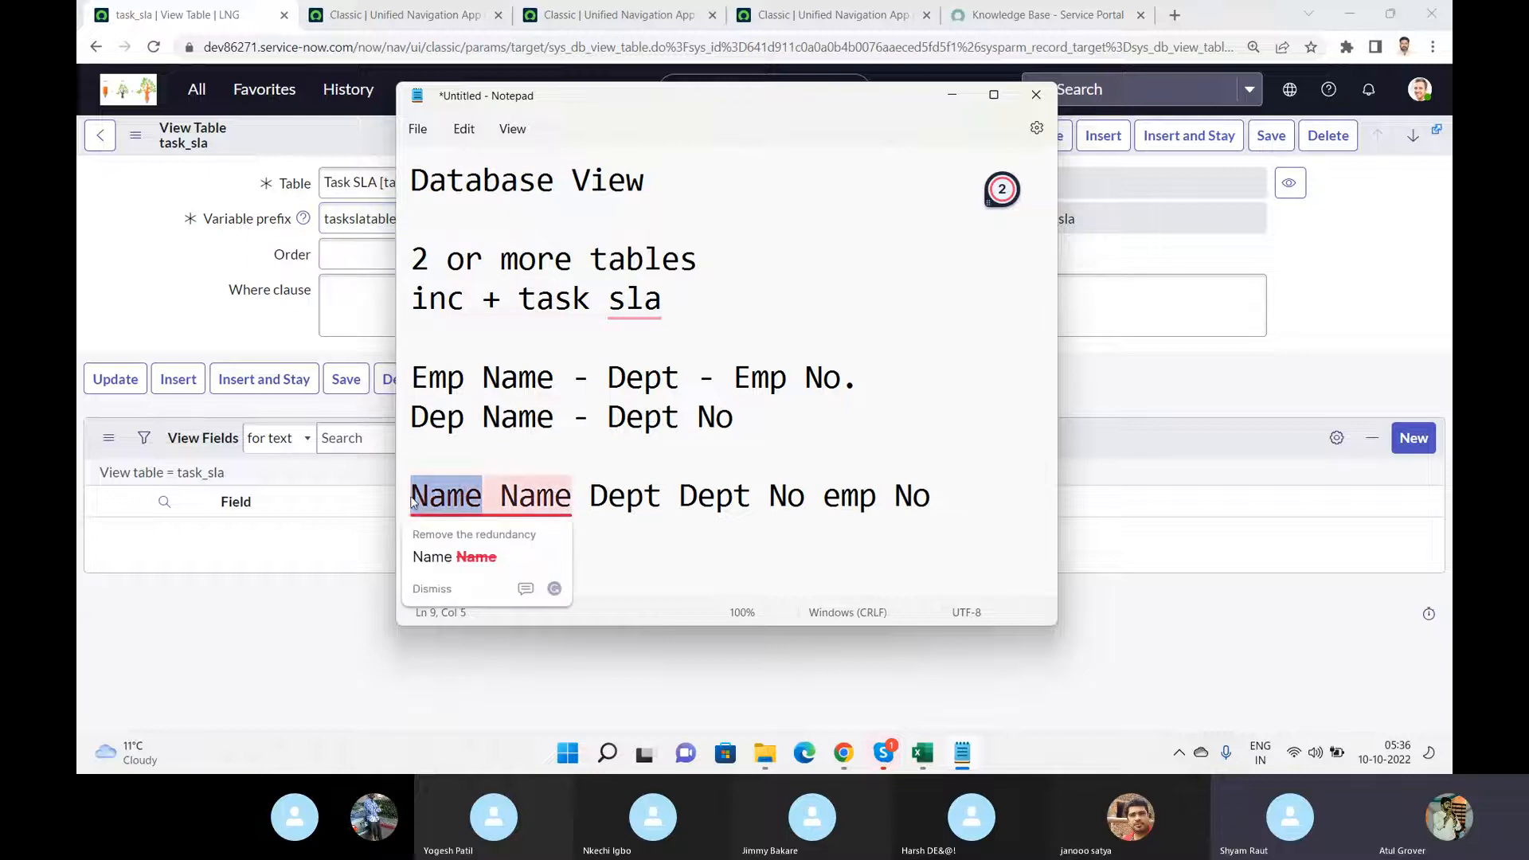
pyautogui.press('Left')
pyautogui.write('De')
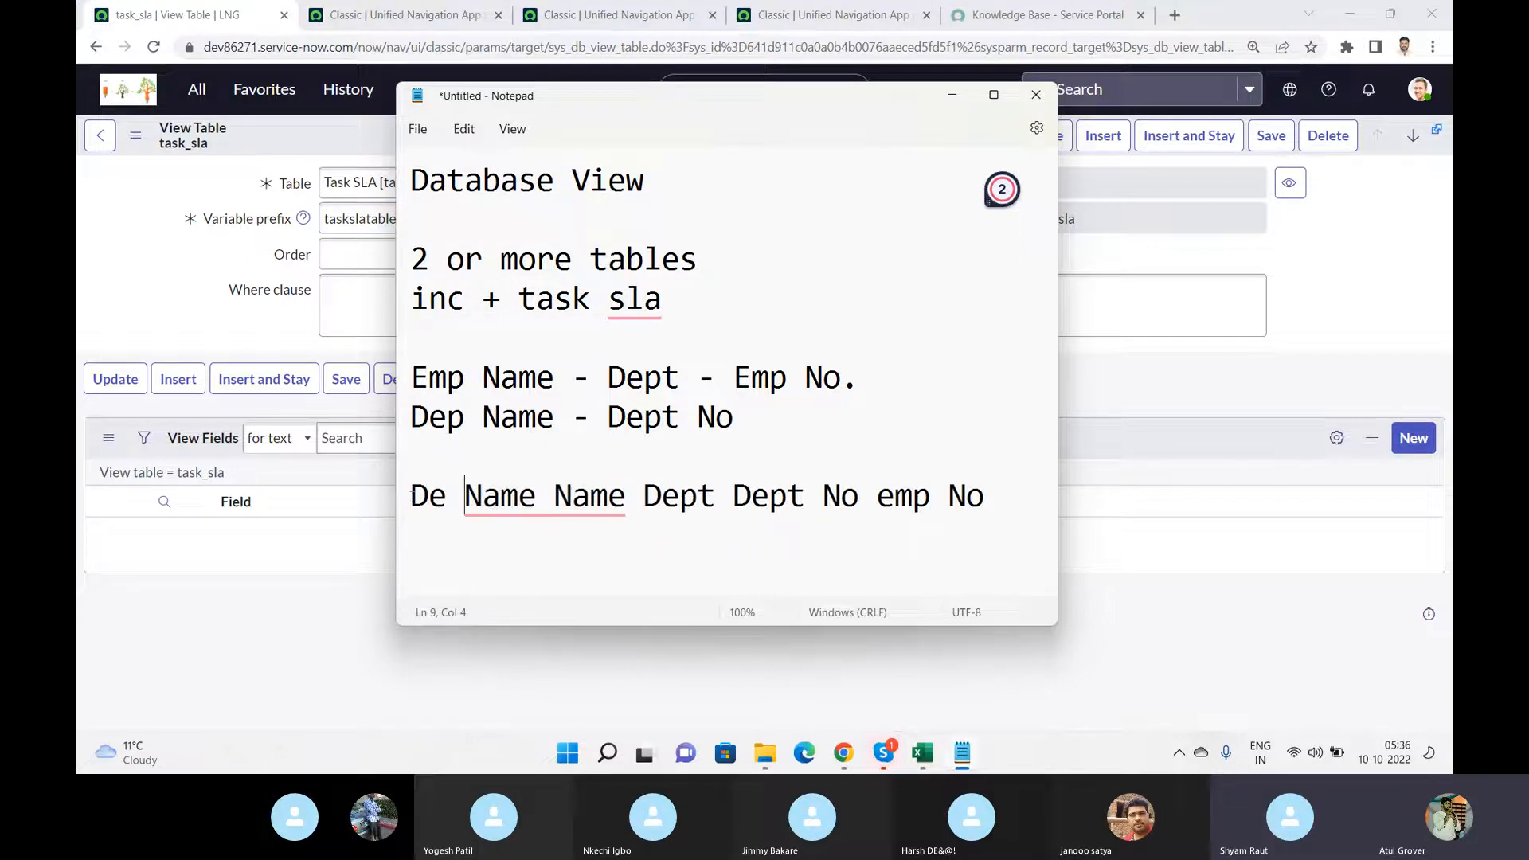
pyautogui.press('BackSpace')
pyautogui.write('p')
pyautogui.press('Right')
pyautogui.press('Right')
pyautogui.press('Right')
pyautogui.press('Right')
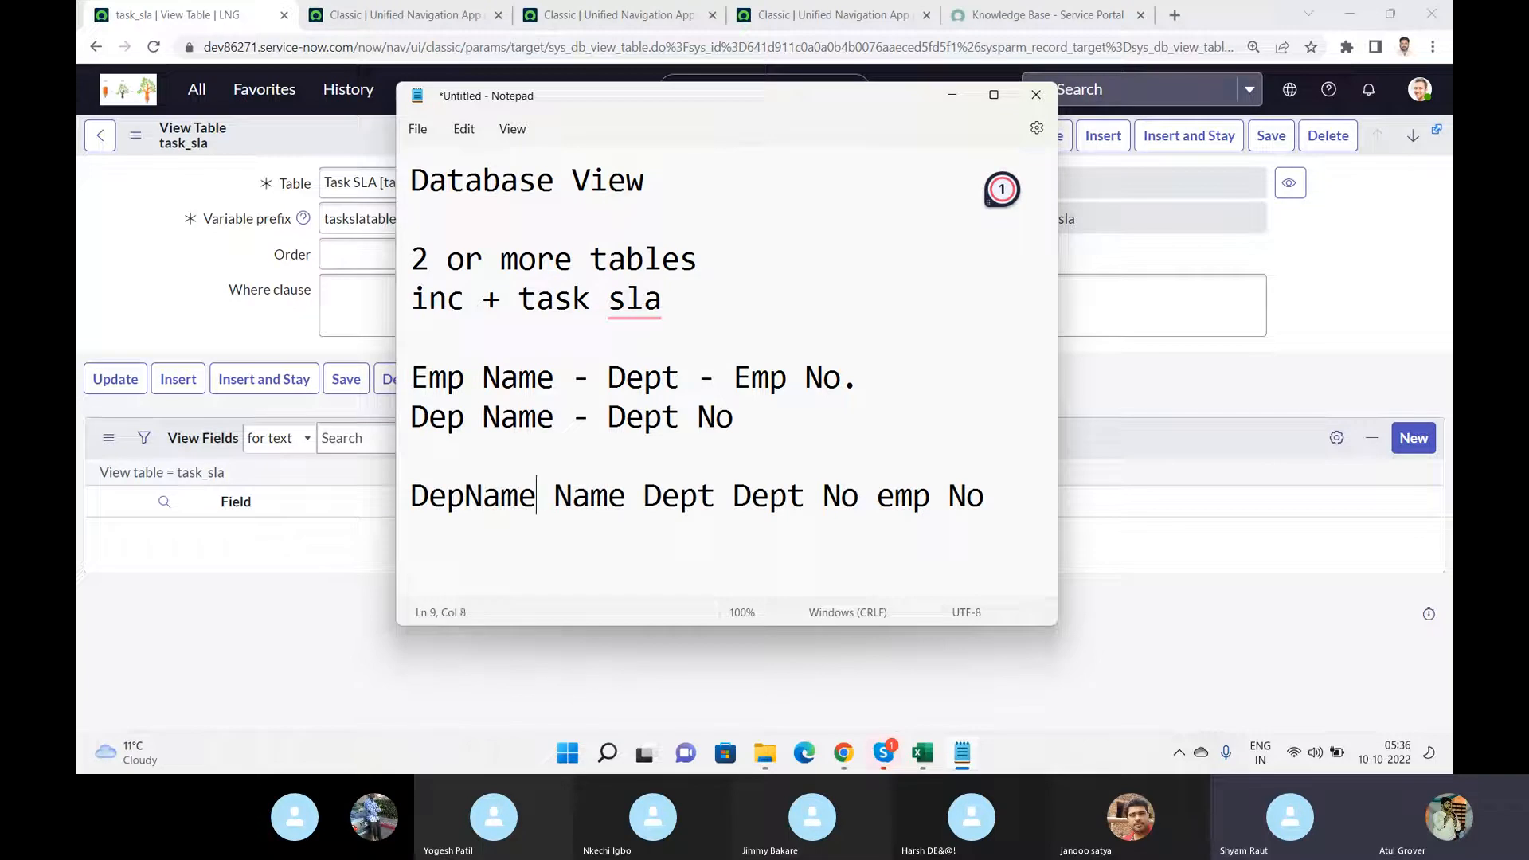
pyautogui.press('Right')
pyautogui.write('Emp')
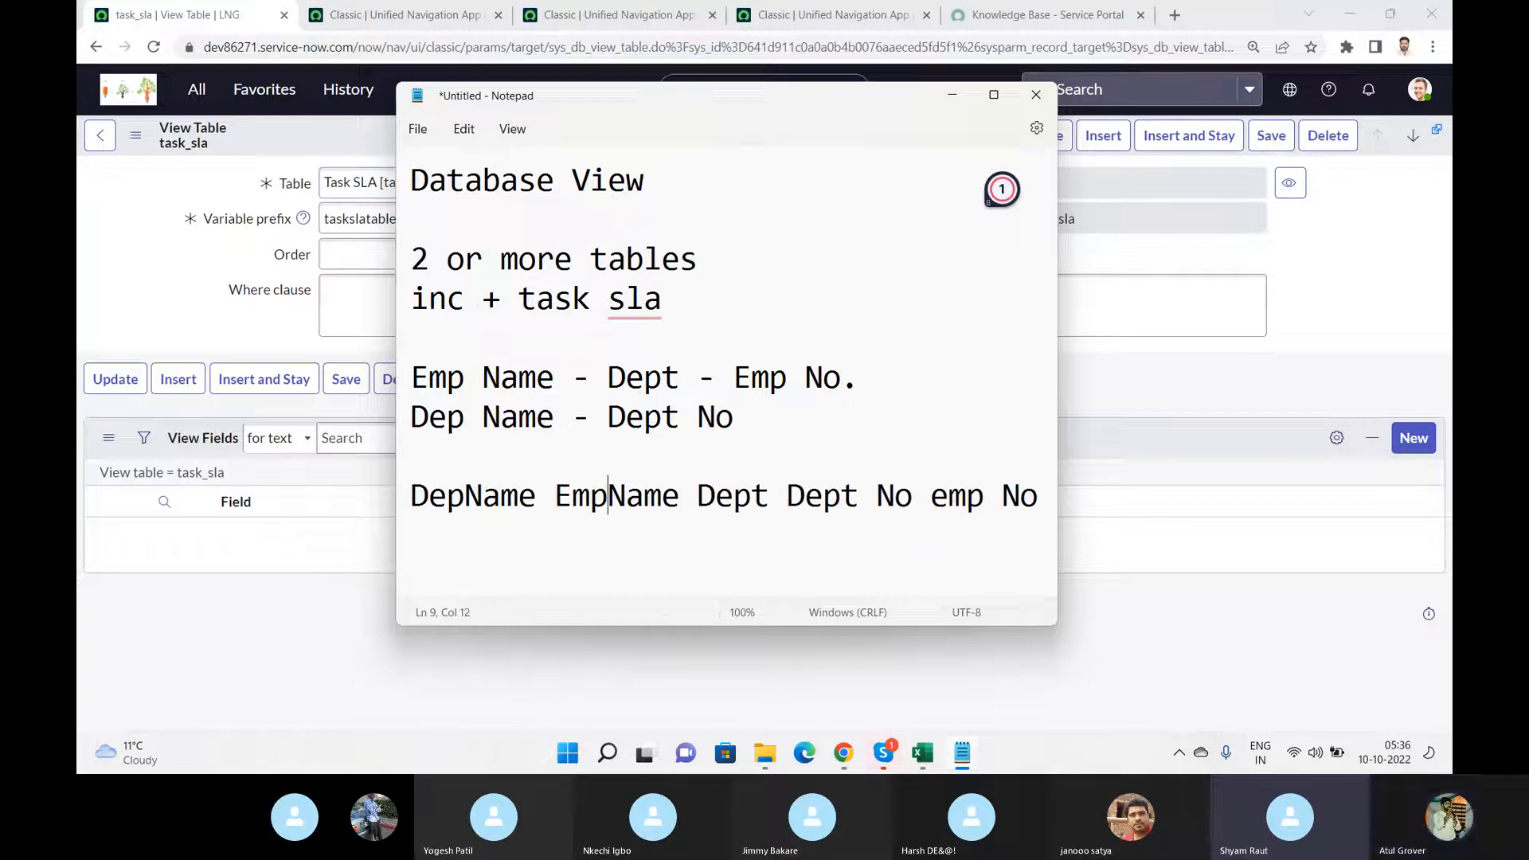
pyautogui.write('_')
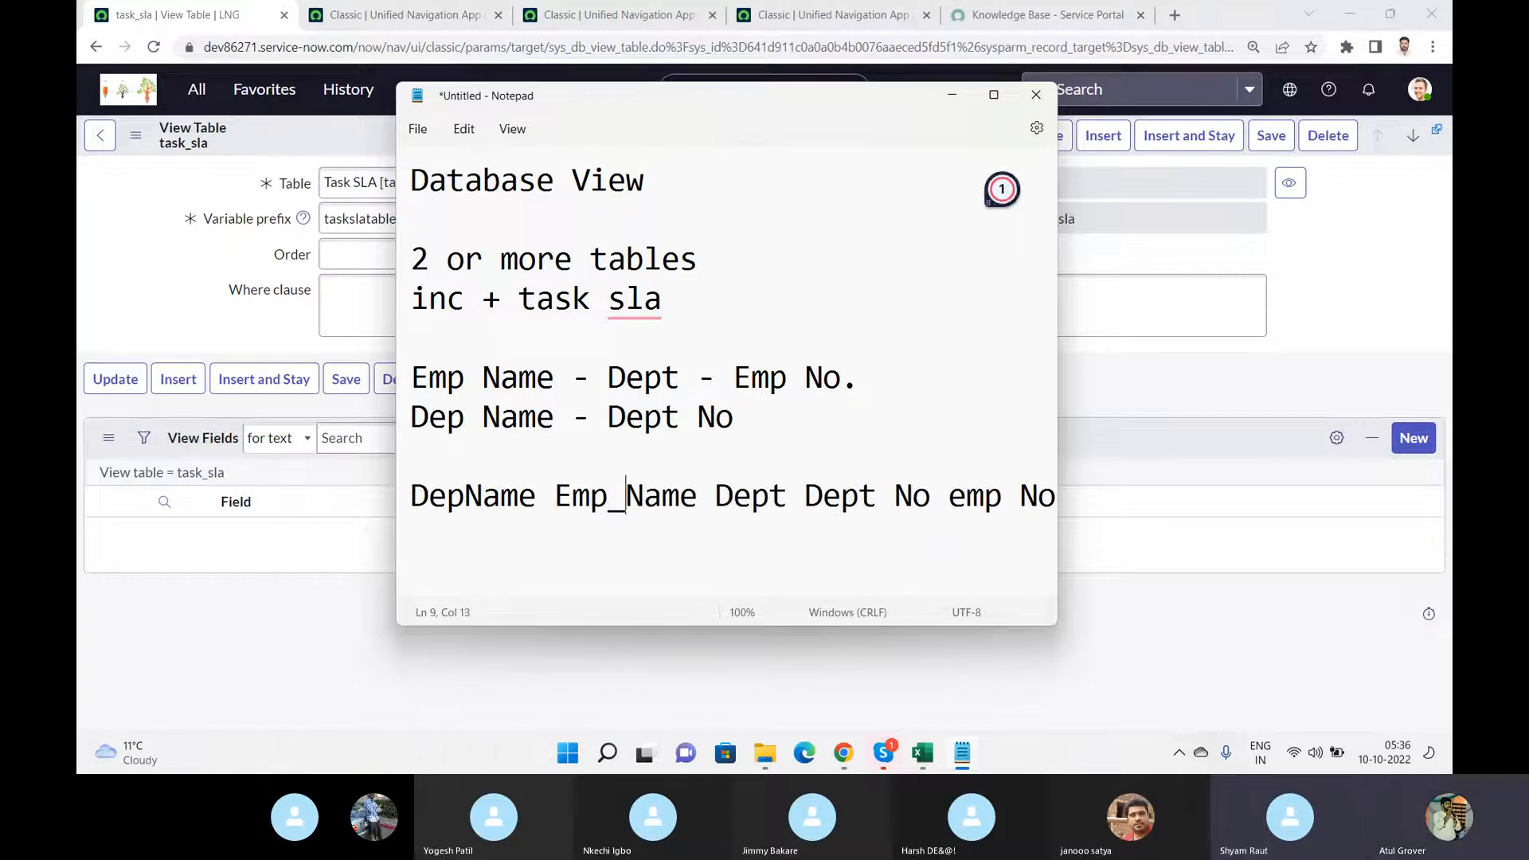
pyautogui.click(469, 494)
pyautogui.write('_')
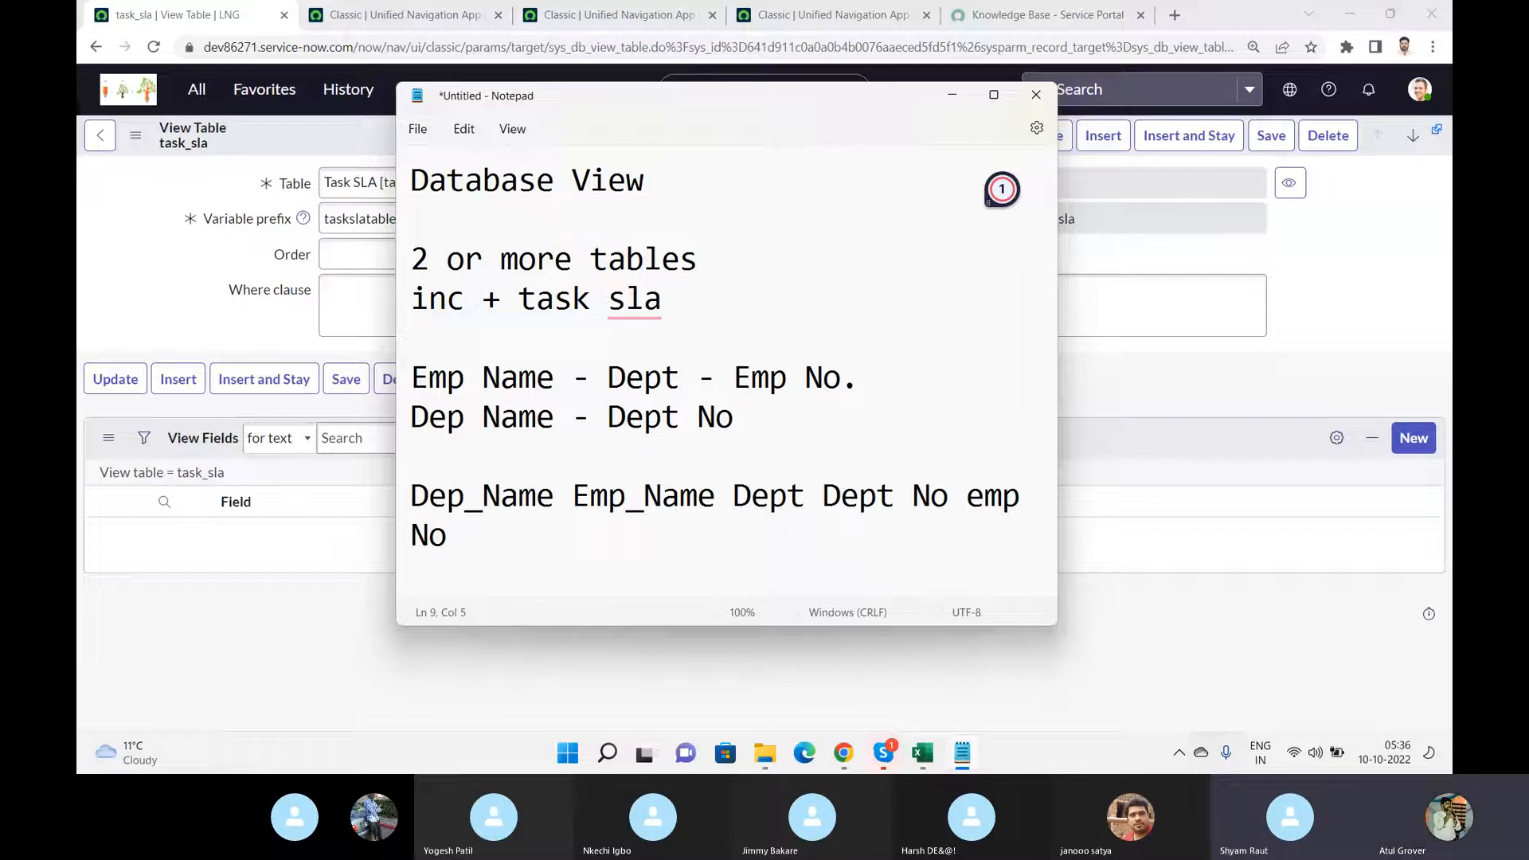
# - Switch to ServiceNow, return to the incident_sla view, open its incident view table and examine the where clause
pyautogui.click(174, 249)
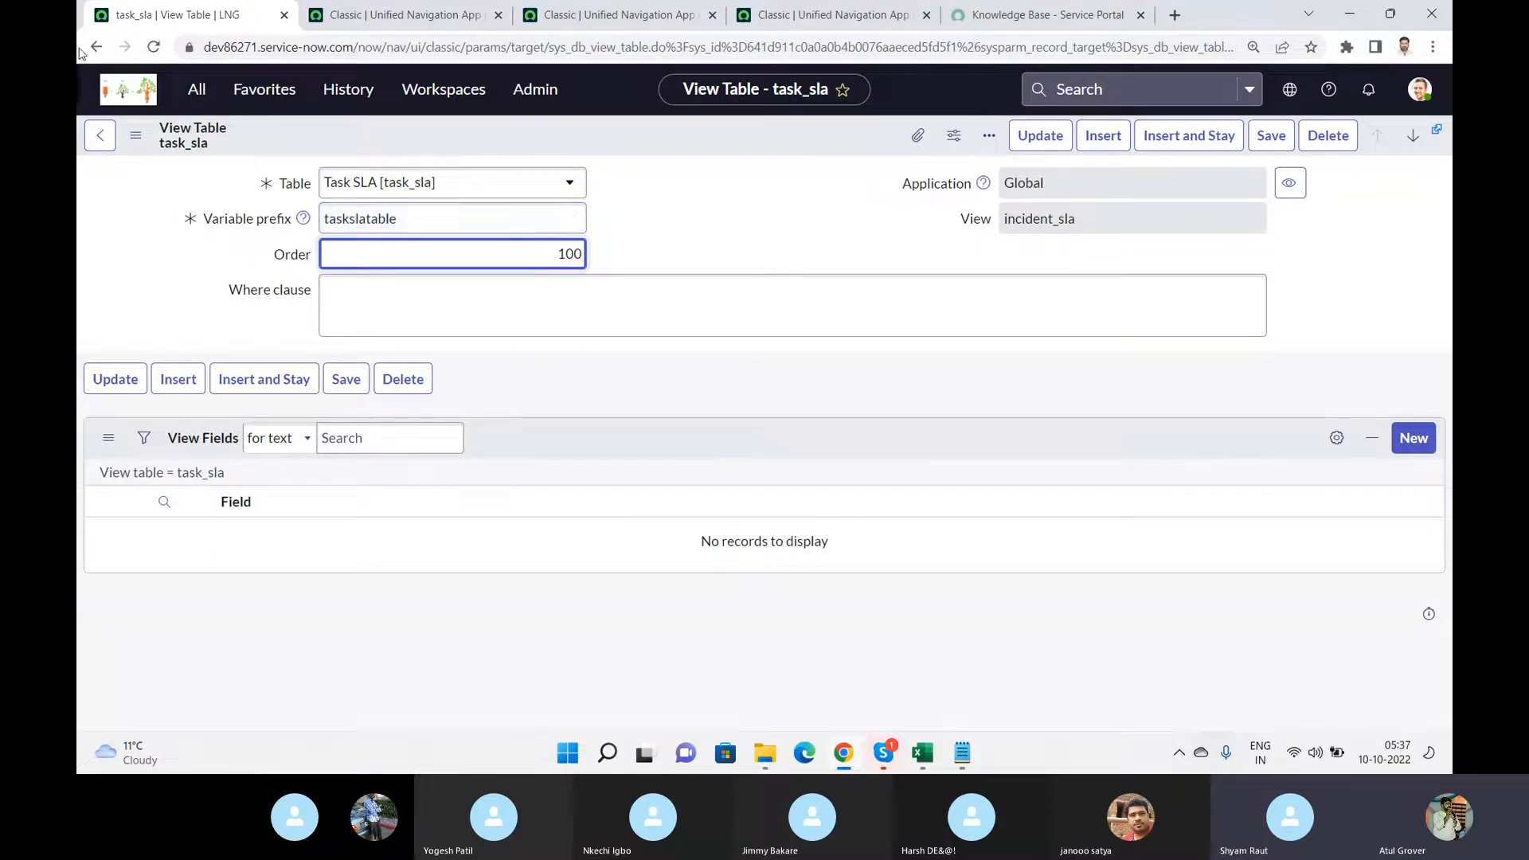
pyautogui.click(108, 146)
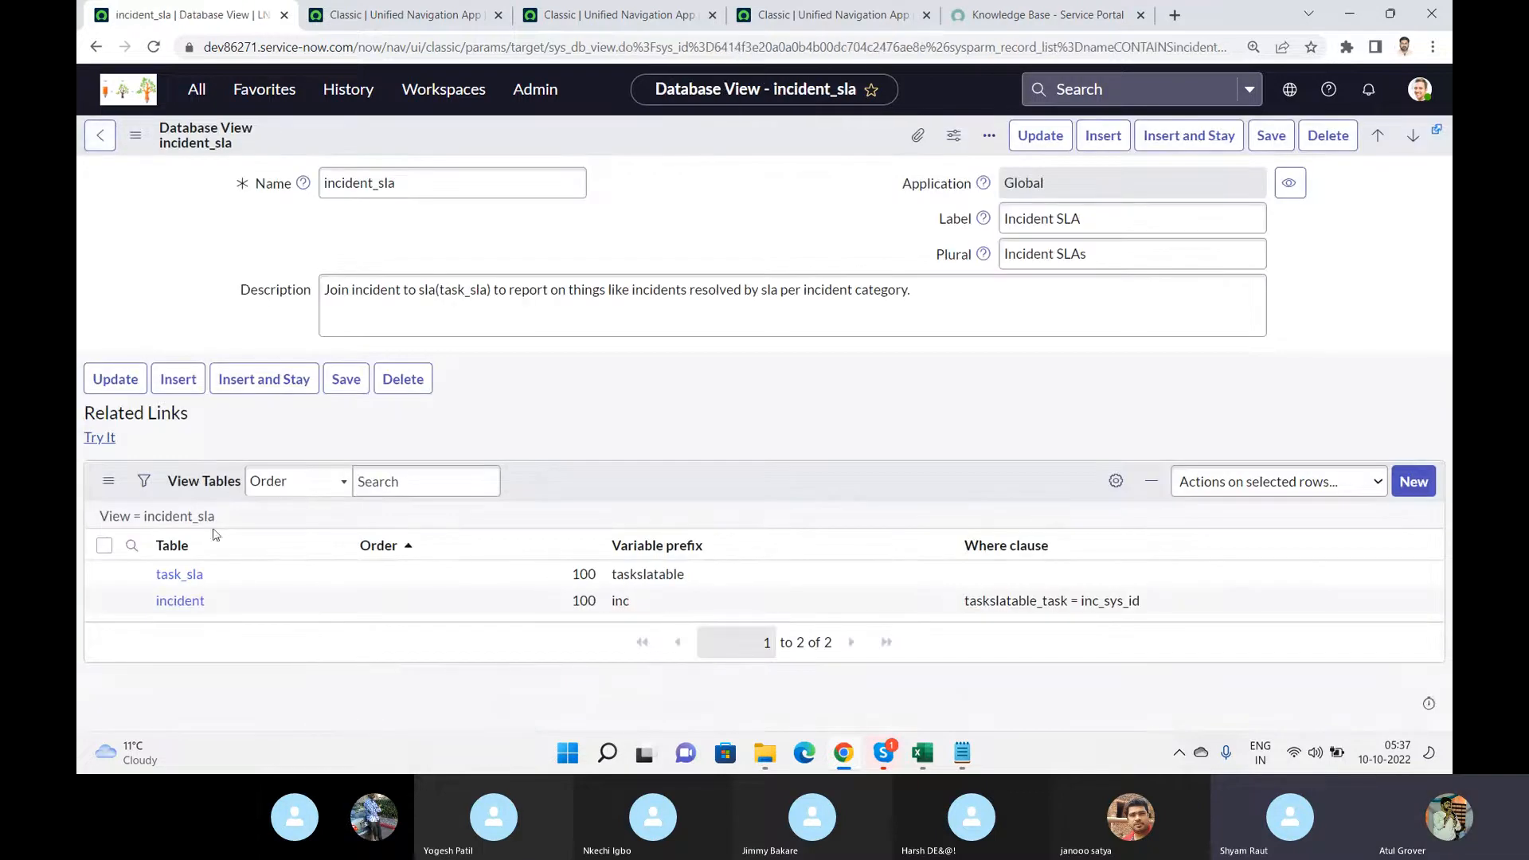
pyautogui.click(189, 604)
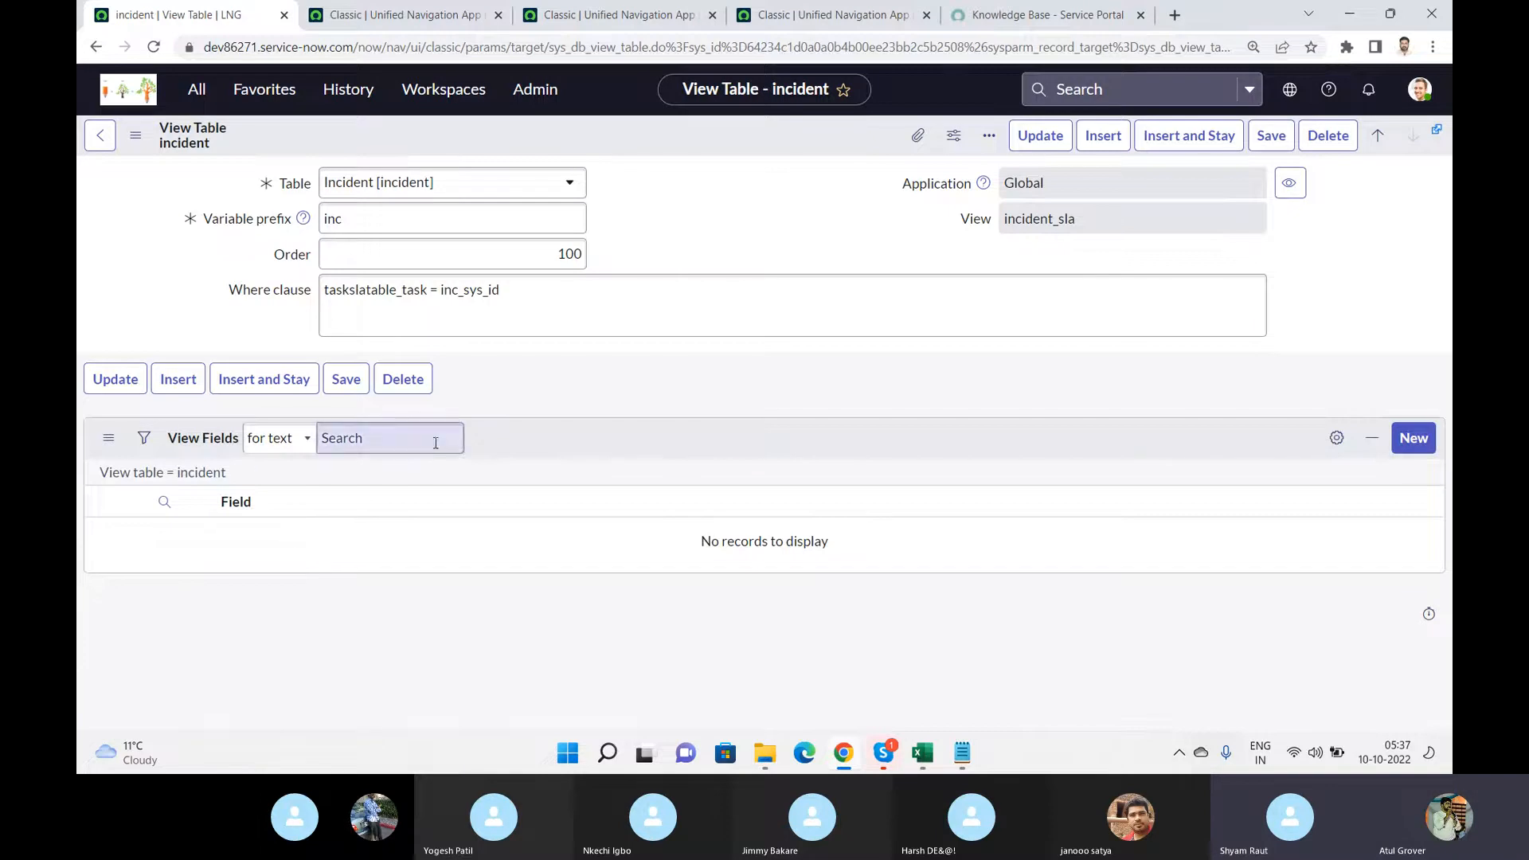
pyautogui.moveTo(542, 293); pyautogui.dragTo(77, 312)
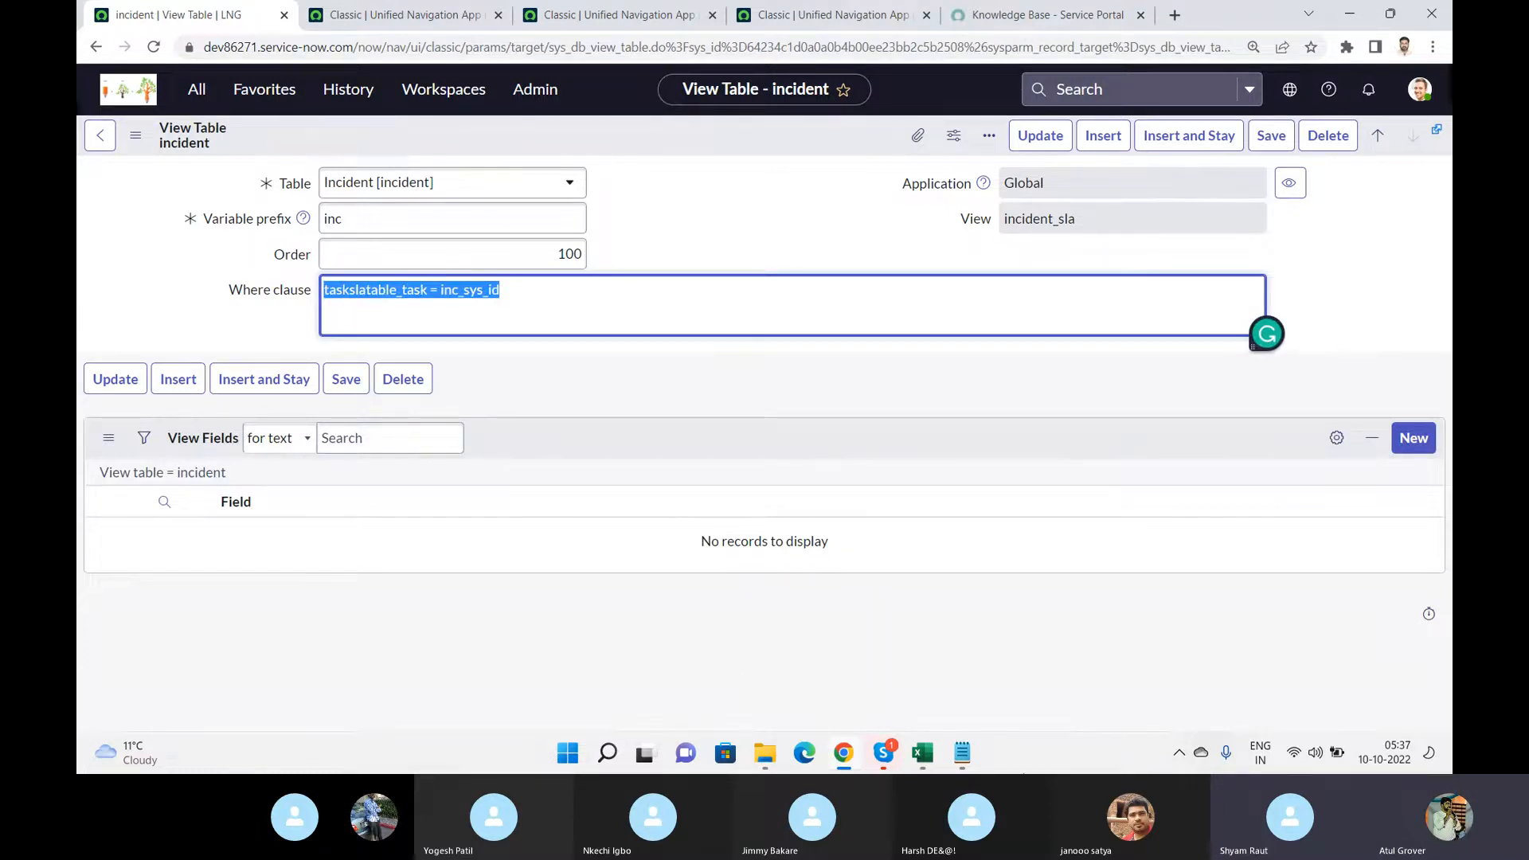
# - Switch to Notepad, highlight Dep_Name, and add the sample record "Emp A 12 IT" after two blank lines below the combined line
pyautogui.click(962, 753)
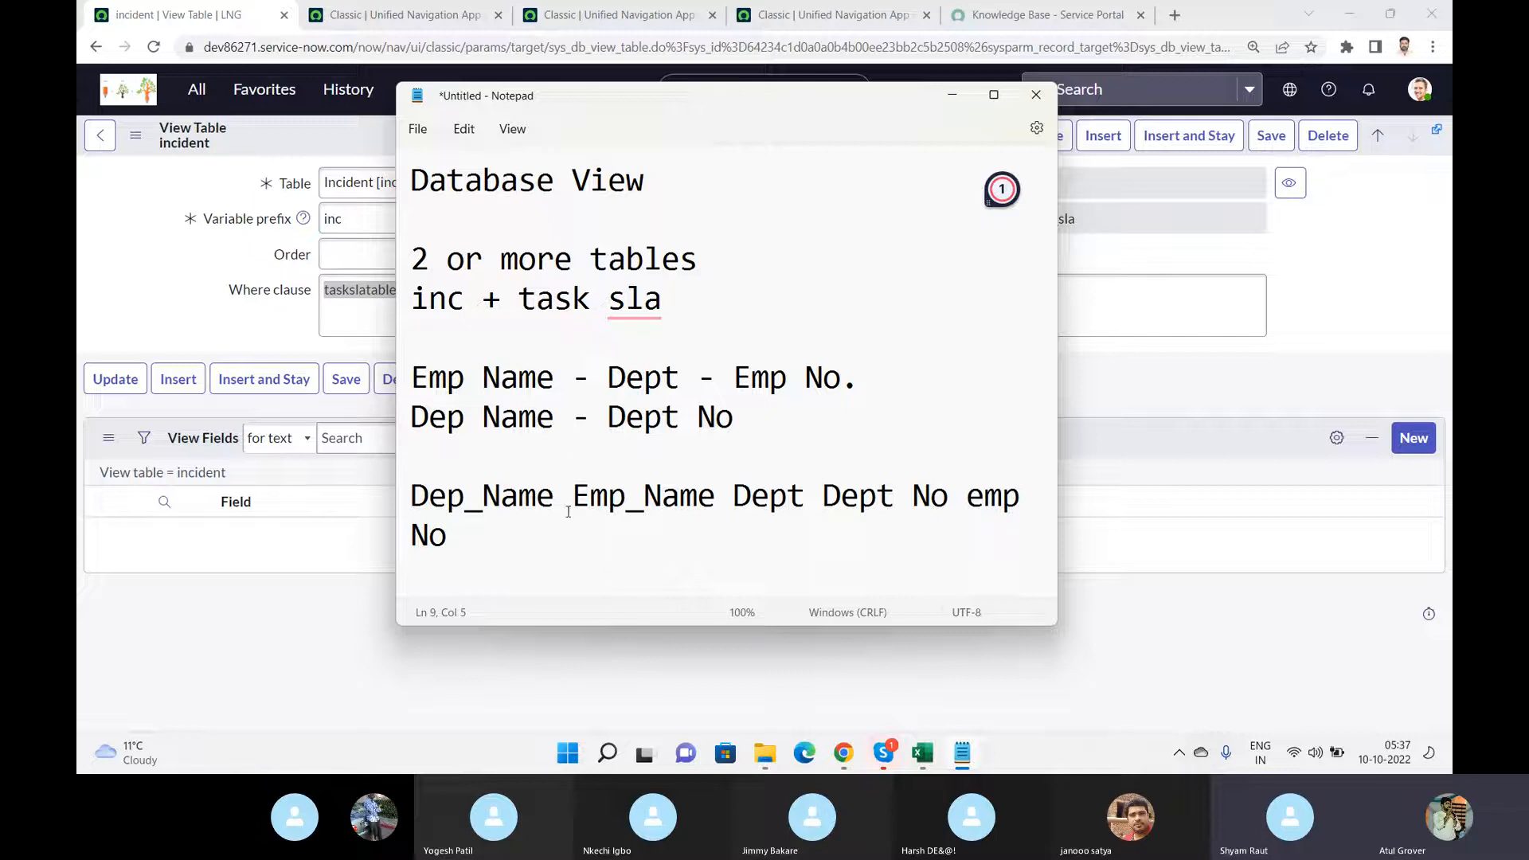
pyautogui.moveTo(556, 496); pyautogui.dragTo(399, 499)
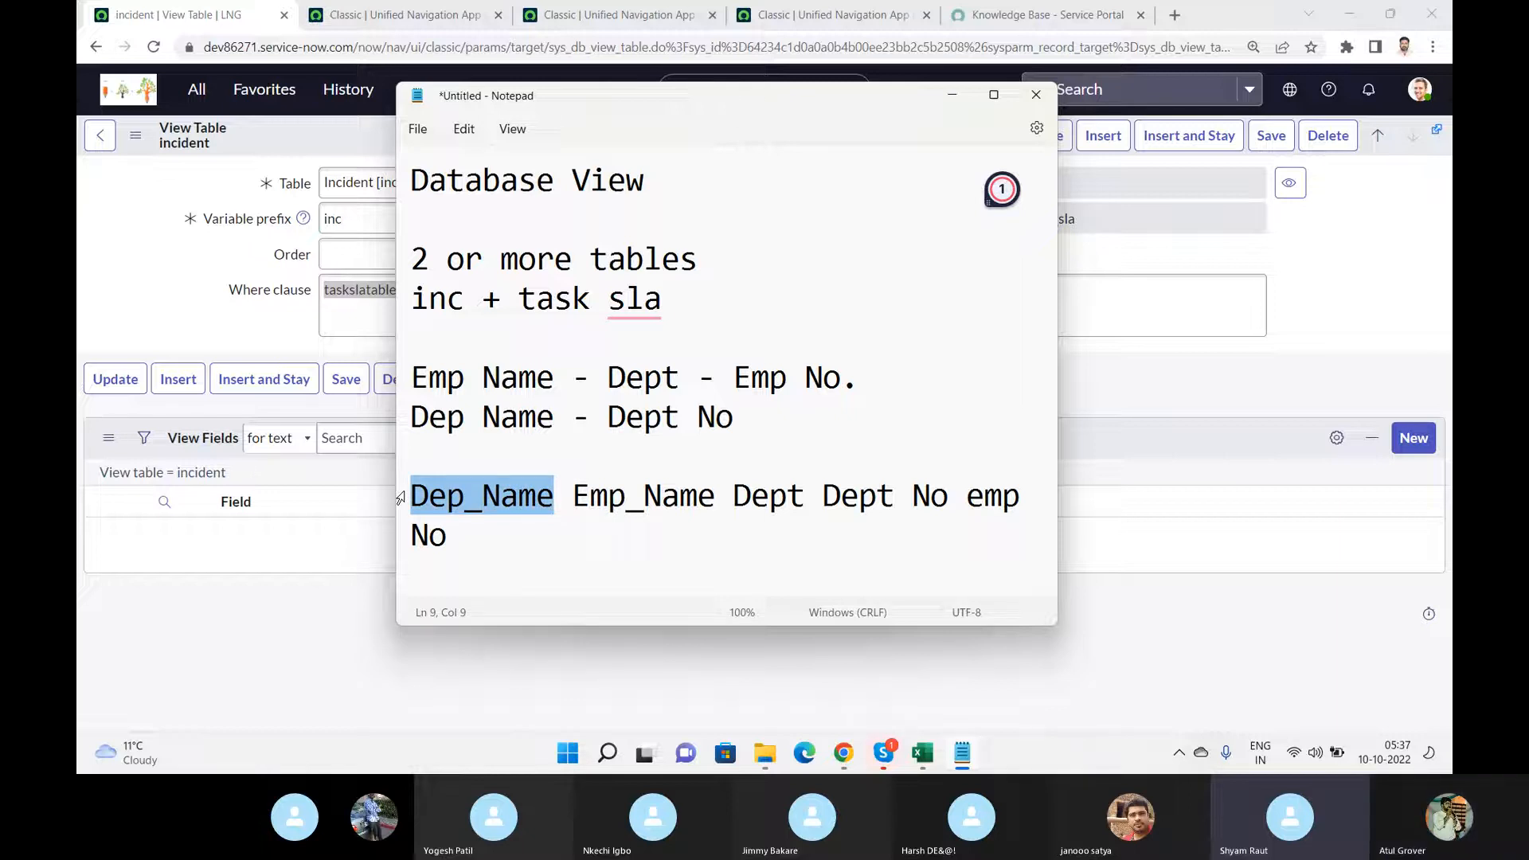
pyautogui.click(497, 535)
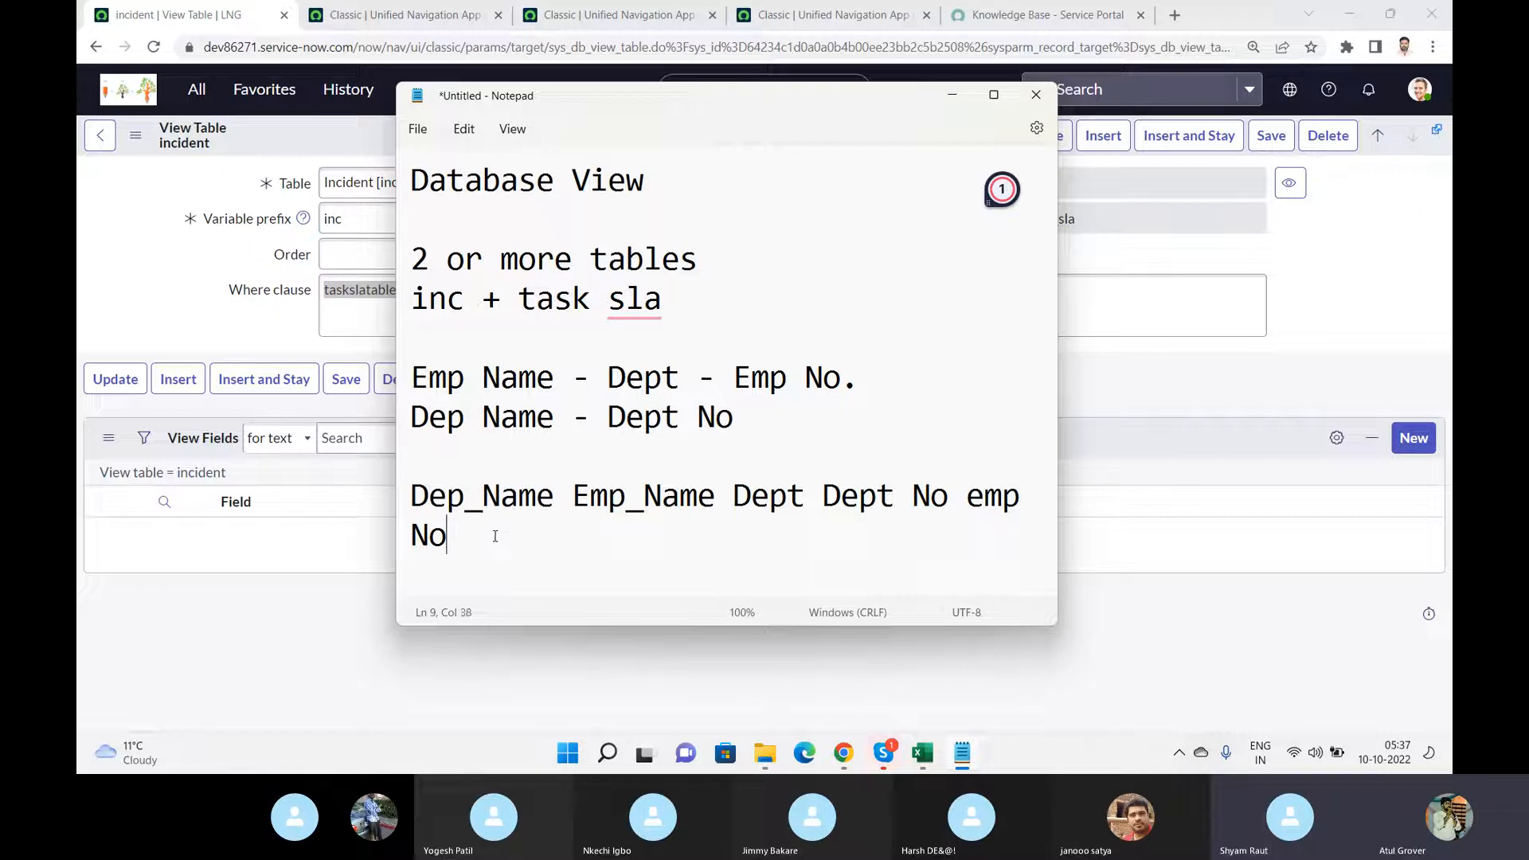
pyautogui.press('Return')
pyautogui.press('Return')
pyautogui.press('Return')
pyautogui.press('Return')
pyautogui.press('BackSpace')
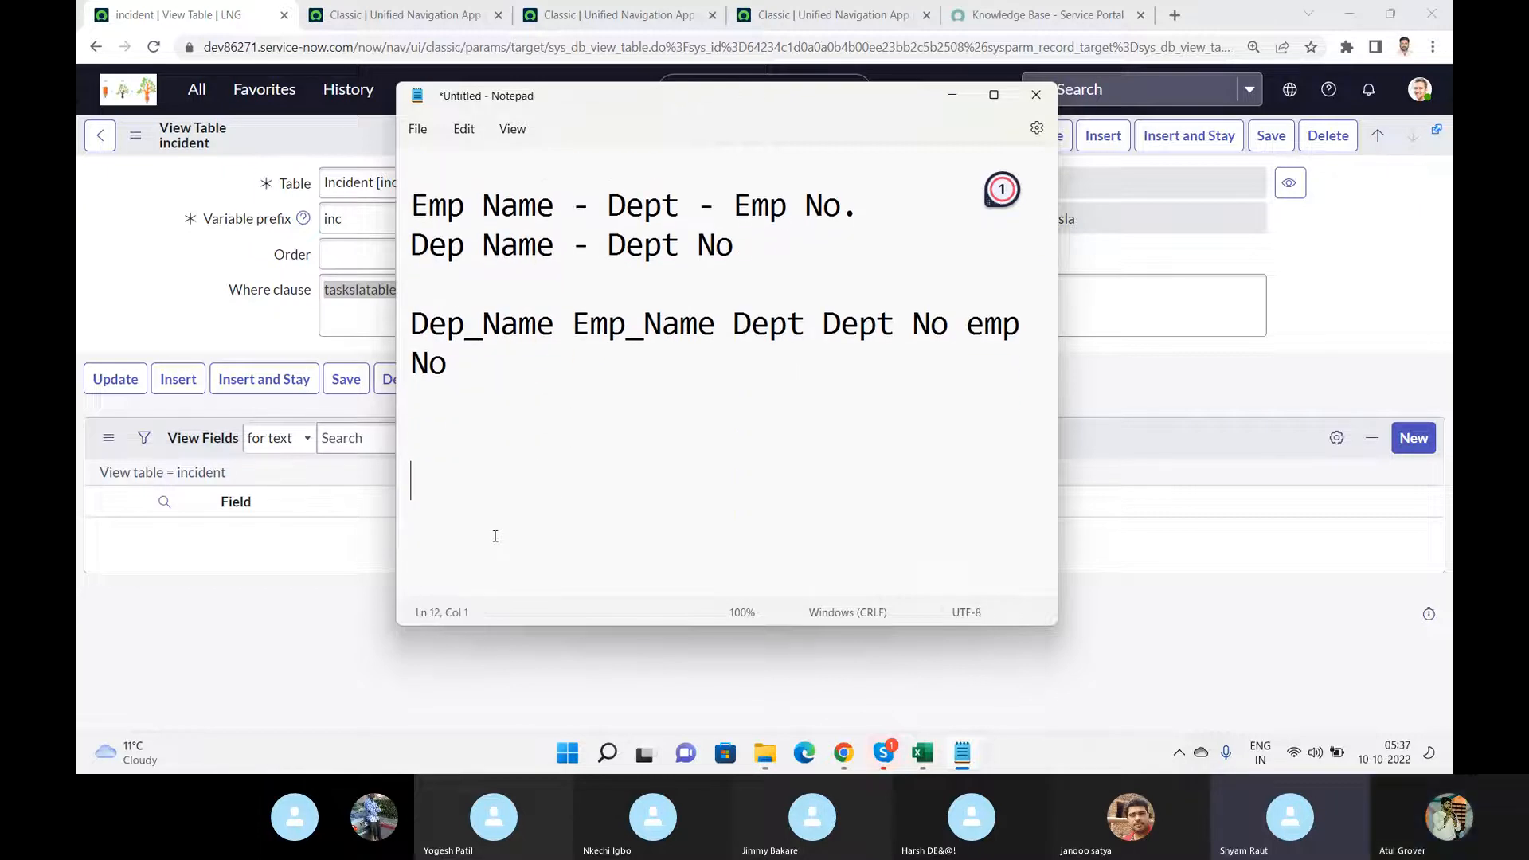
pyautogui.write('Emp')
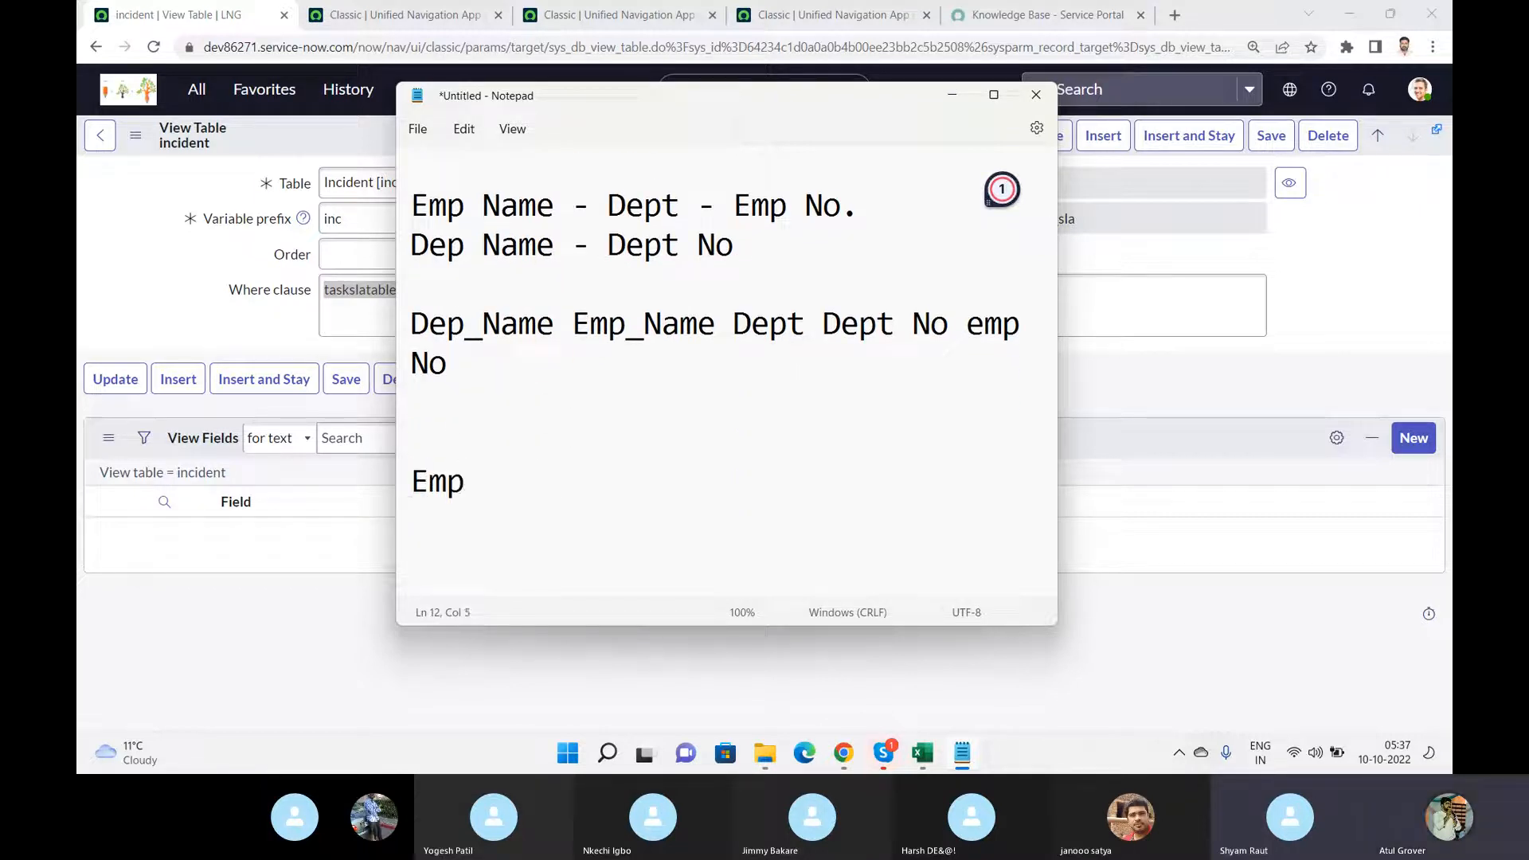
pyautogui.write(' A 12 IR')
pyautogui.press('BackSpace')
pyautogui.write('T')
pyautogui.press('Return')
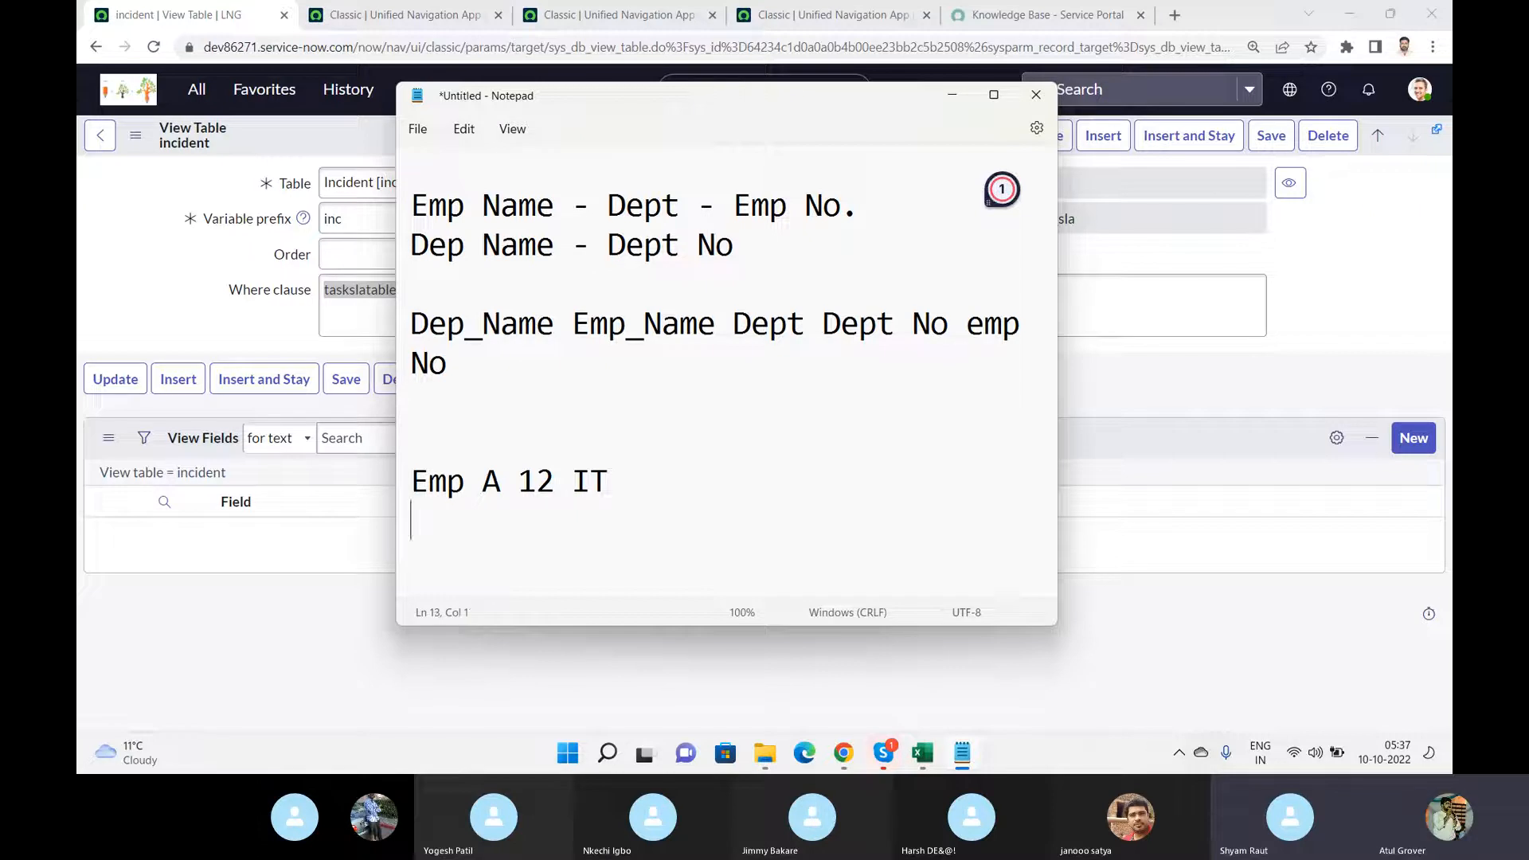
# - Add the second sample record "Dep IT 13 A" below the employee record
pyautogui.write('Dep B')
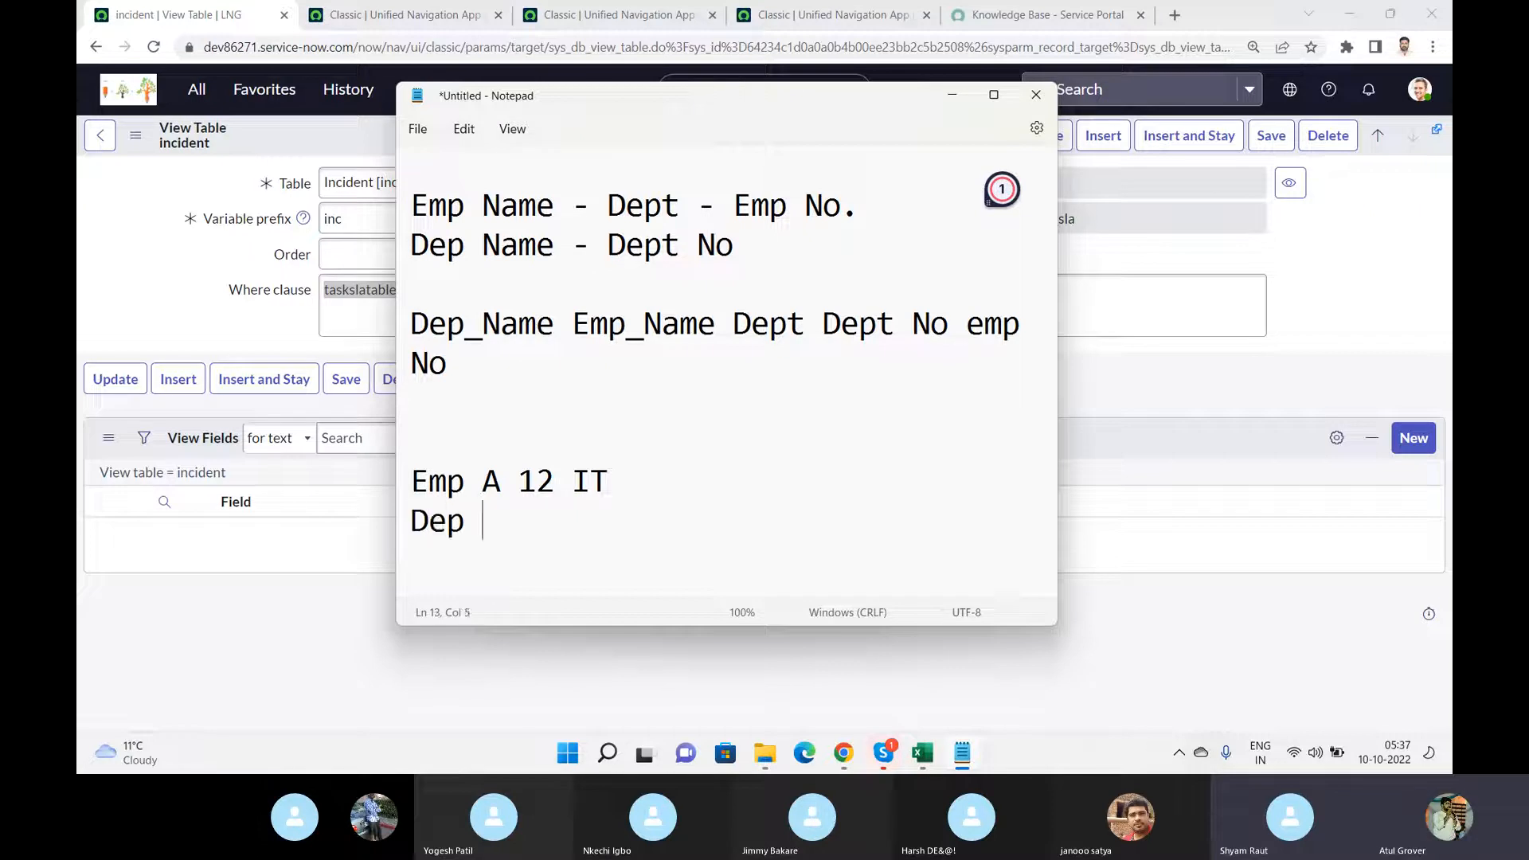
pyautogui.write(' 13')
pyautogui.press('Left')
pyautogui.press('Left')
pyautogui.press('Left')
pyautogui.press('Left')
pyautogui.press('Left')
pyautogui.press('Delete')
pyautogui.write('IT')
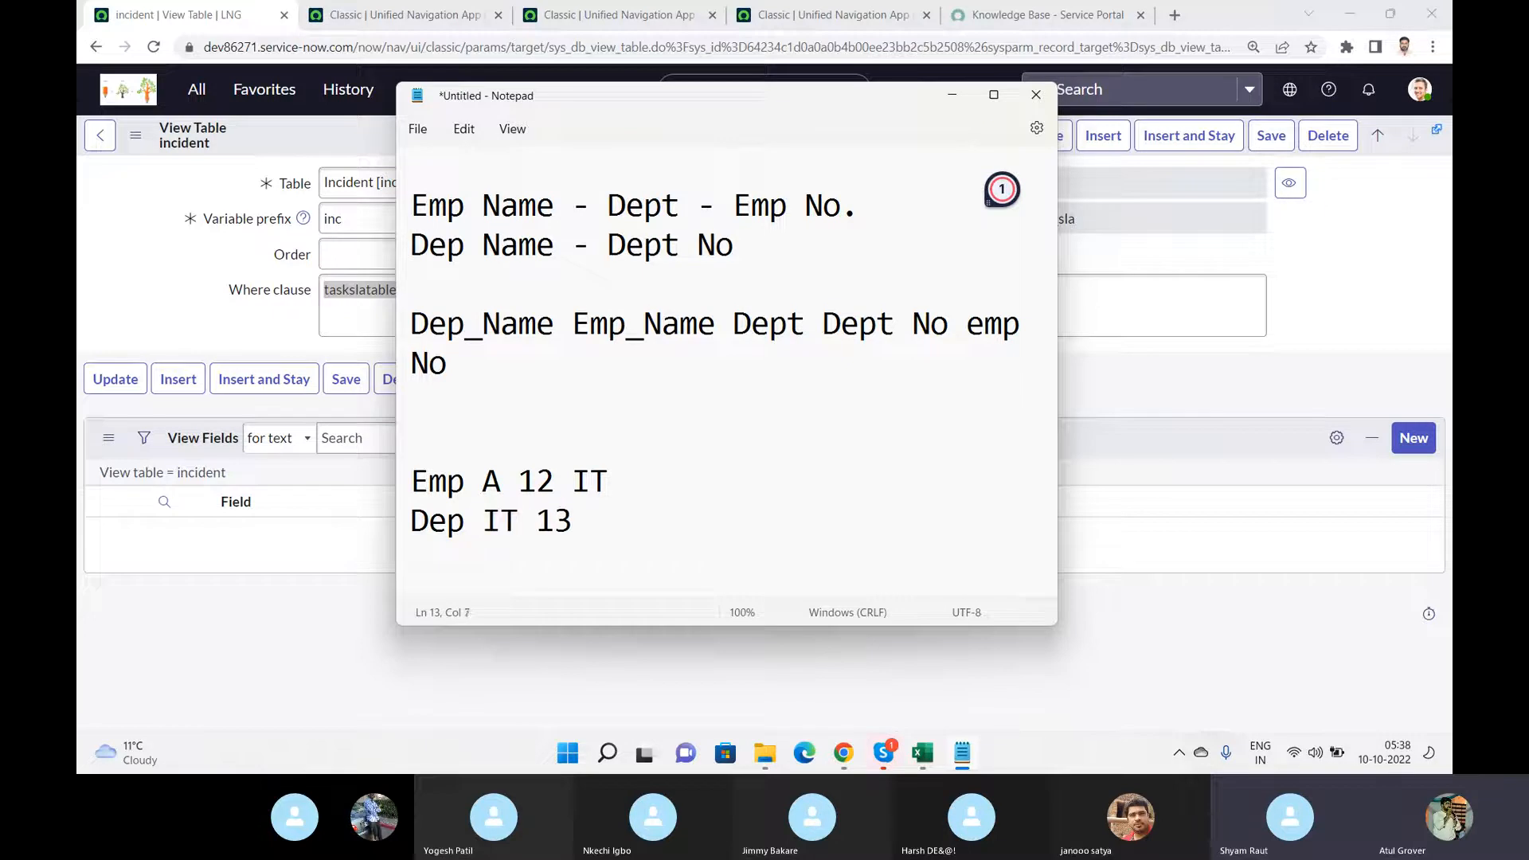
pyautogui.click(639, 510)
pyautogui.write('A')
# - Compare the matching value A in both sample records, then switch to ServiceNow and examine the incident view table's where clause
pyautogui.moveTo(493, 478); pyautogui.dragTo(460, 475)
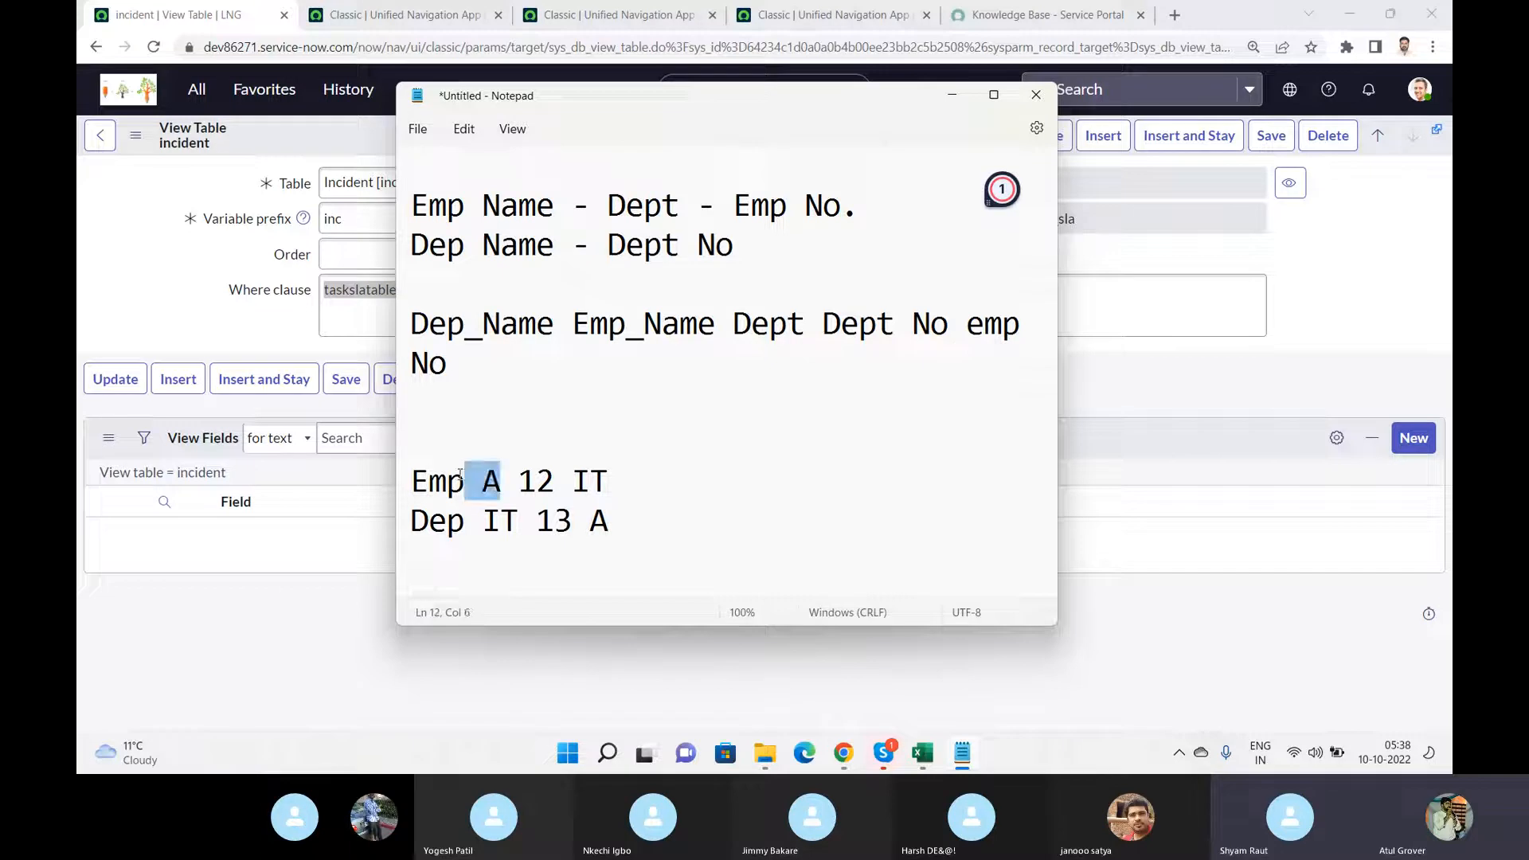
pyautogui.moveTo(608, 519); pyautogui.dragTo(563, 522)
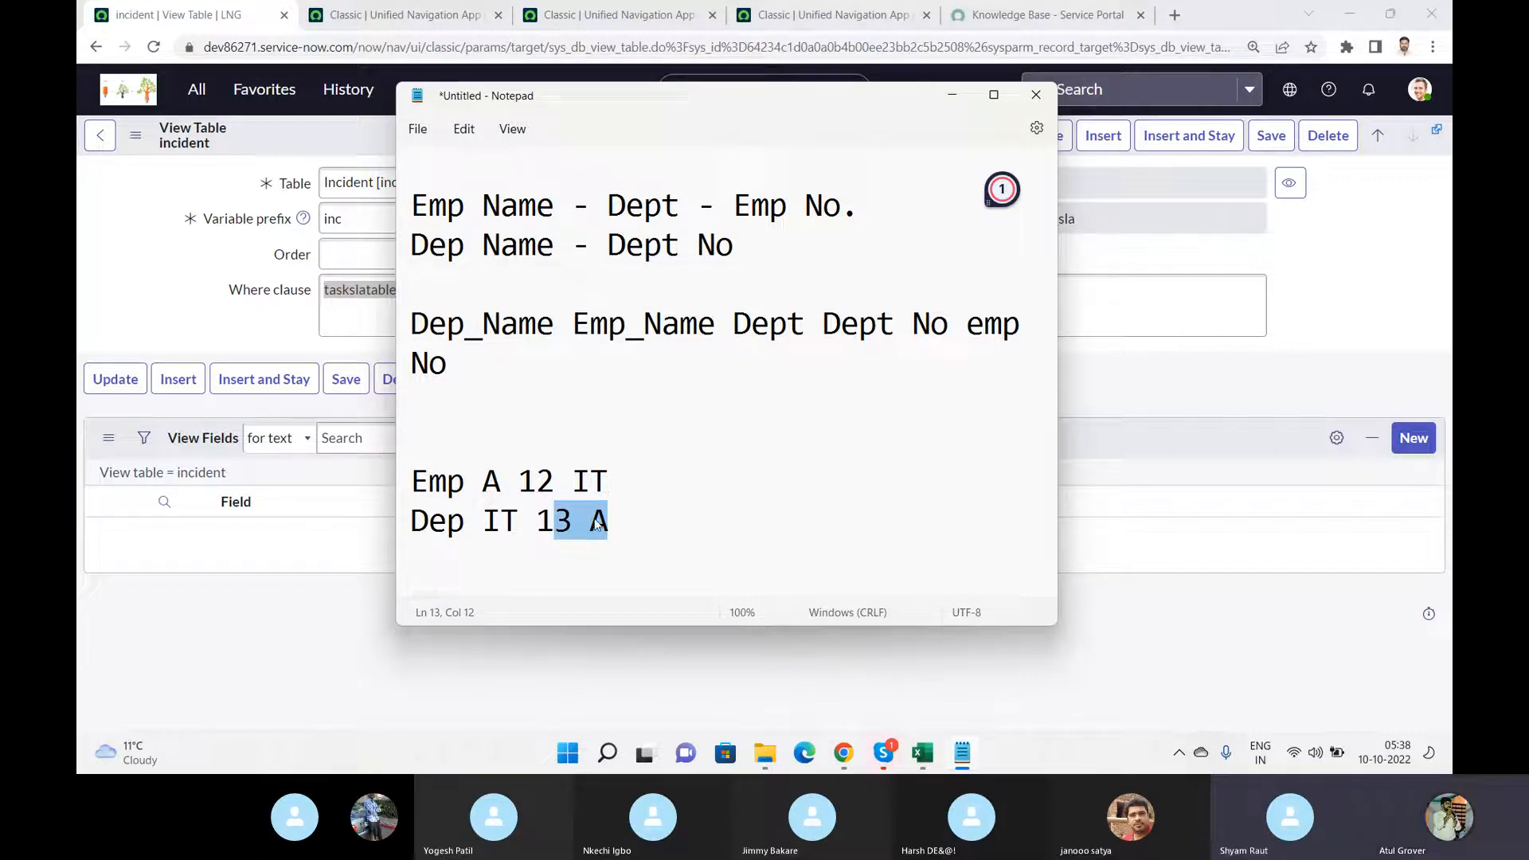
pyautogui.click(171, 319)
pyautogui.click(349, 297)
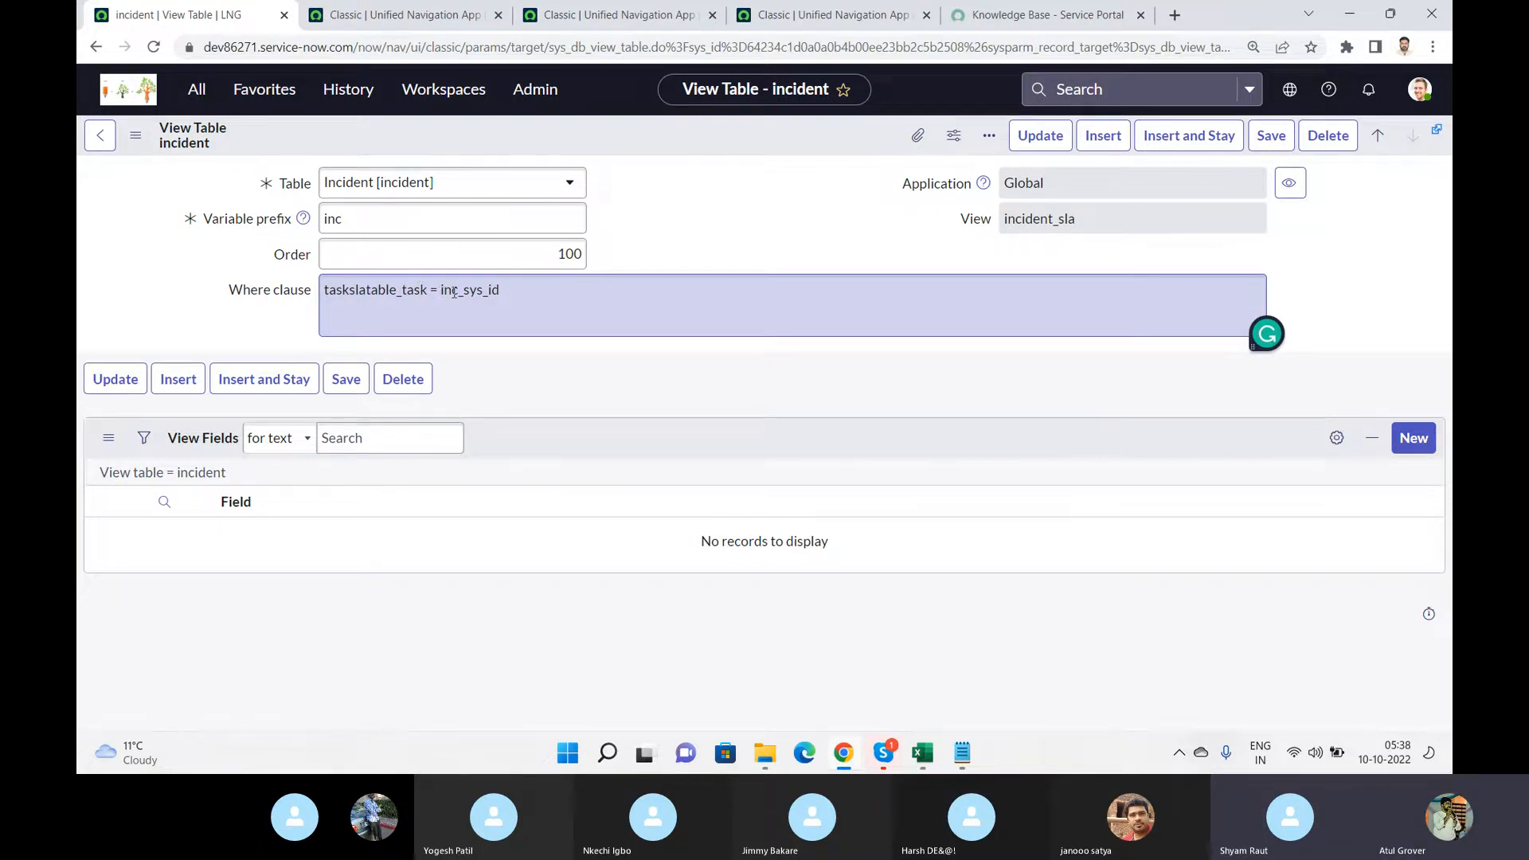
# - On the Knowledge Feedback page, filter the application navigator by "incide" and open the Incident application's Open list in a new tab
pyautogui.click(399, 16)
pyautogui.click(196, 90)
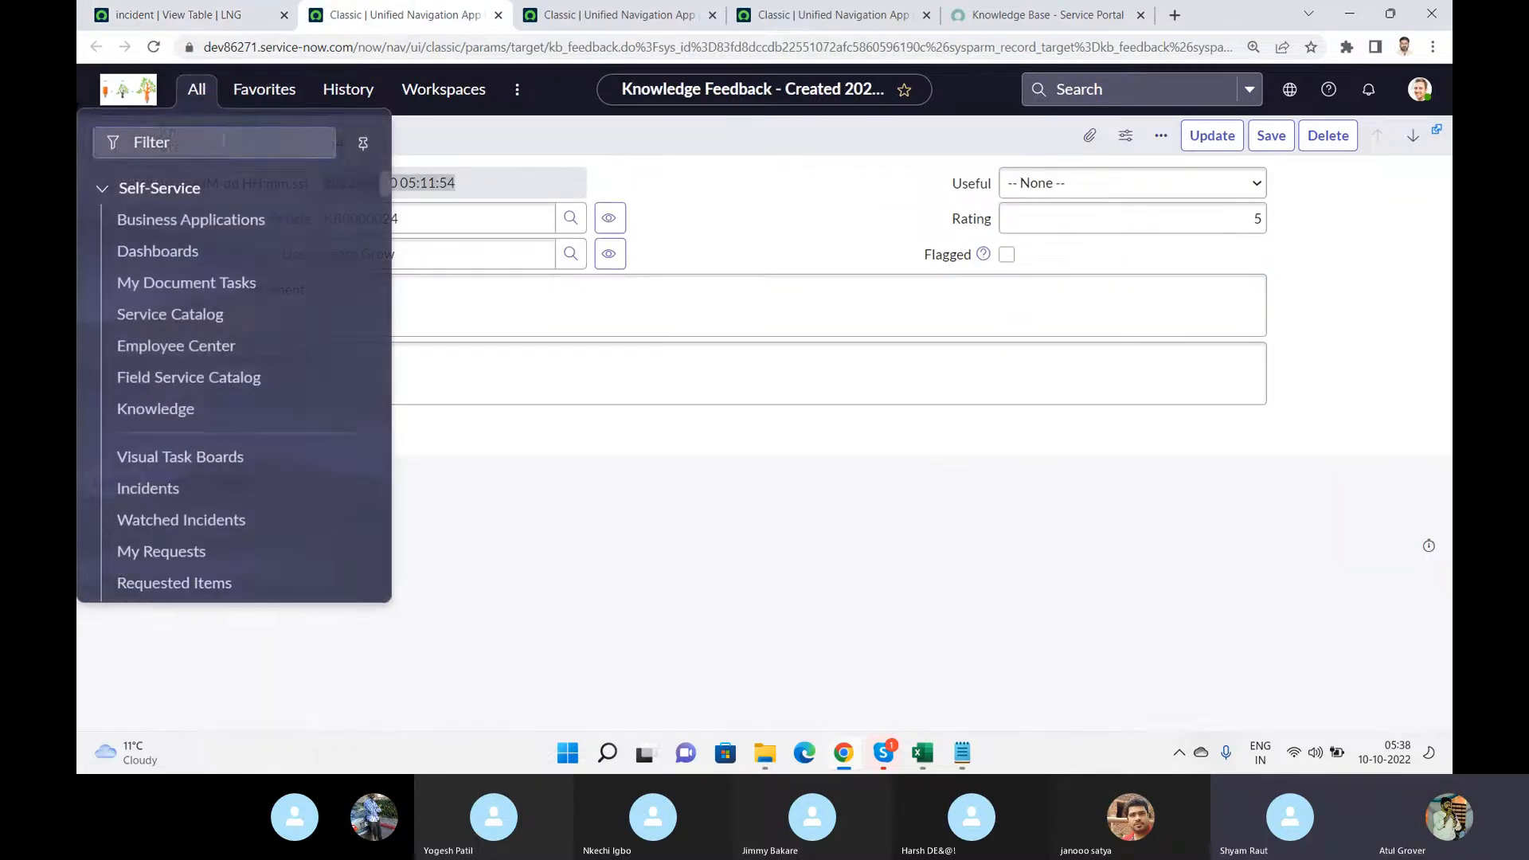
pyautogui.write('incude')
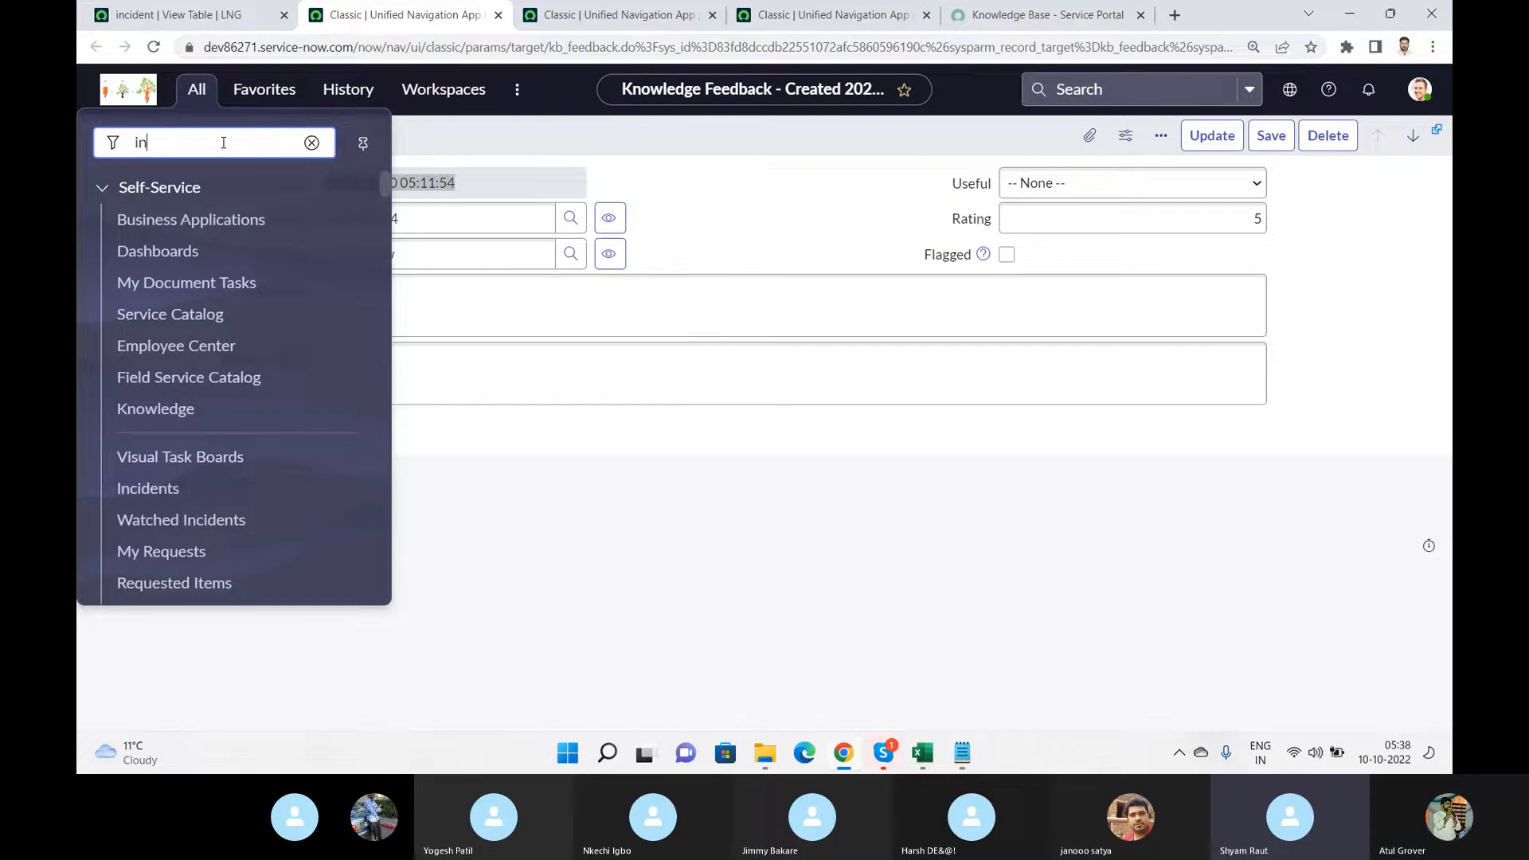
pyautogui.press('BackSpace')
pyautogui.press('BackSpace')
pyautogui.press('BackSpace')
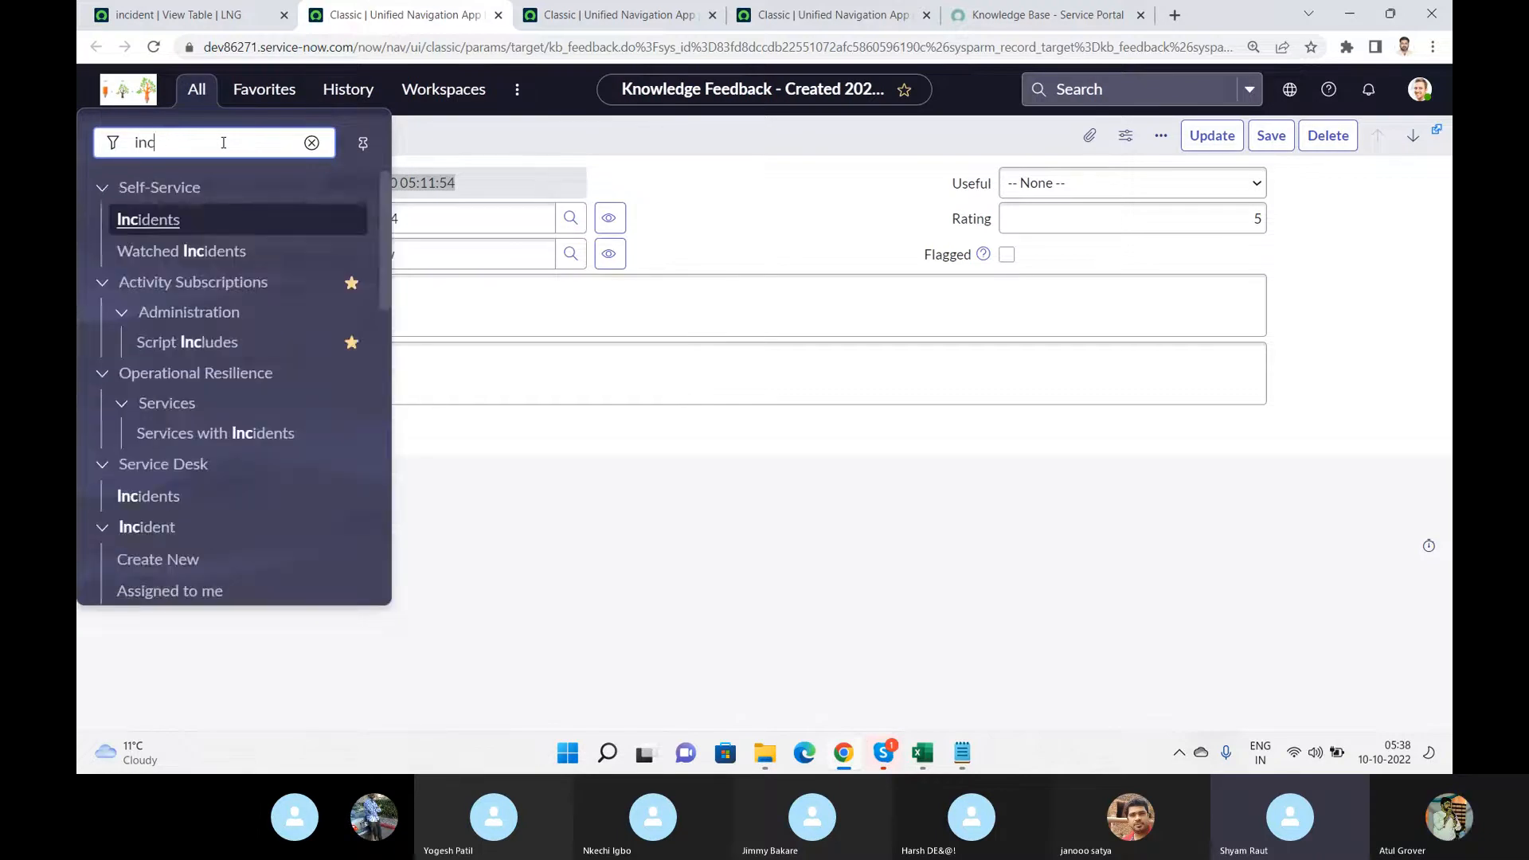
pyautogui.write('ient')
pyautogui.press('BackSpace')
pyautogui.press('BackSpace')
pyautogui.press('BackSpace')
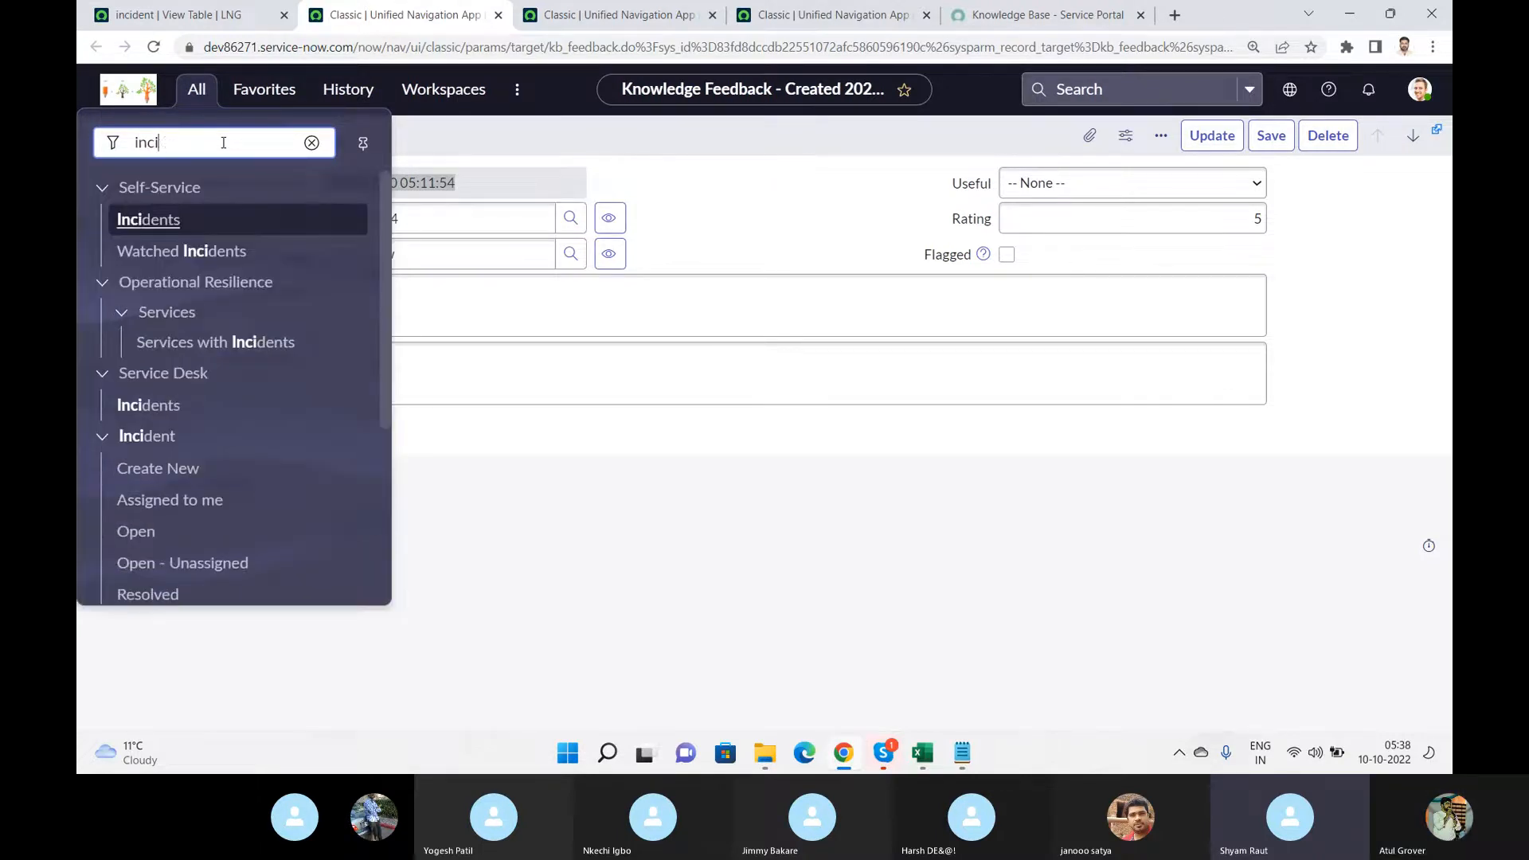
pyautogui.write('de')
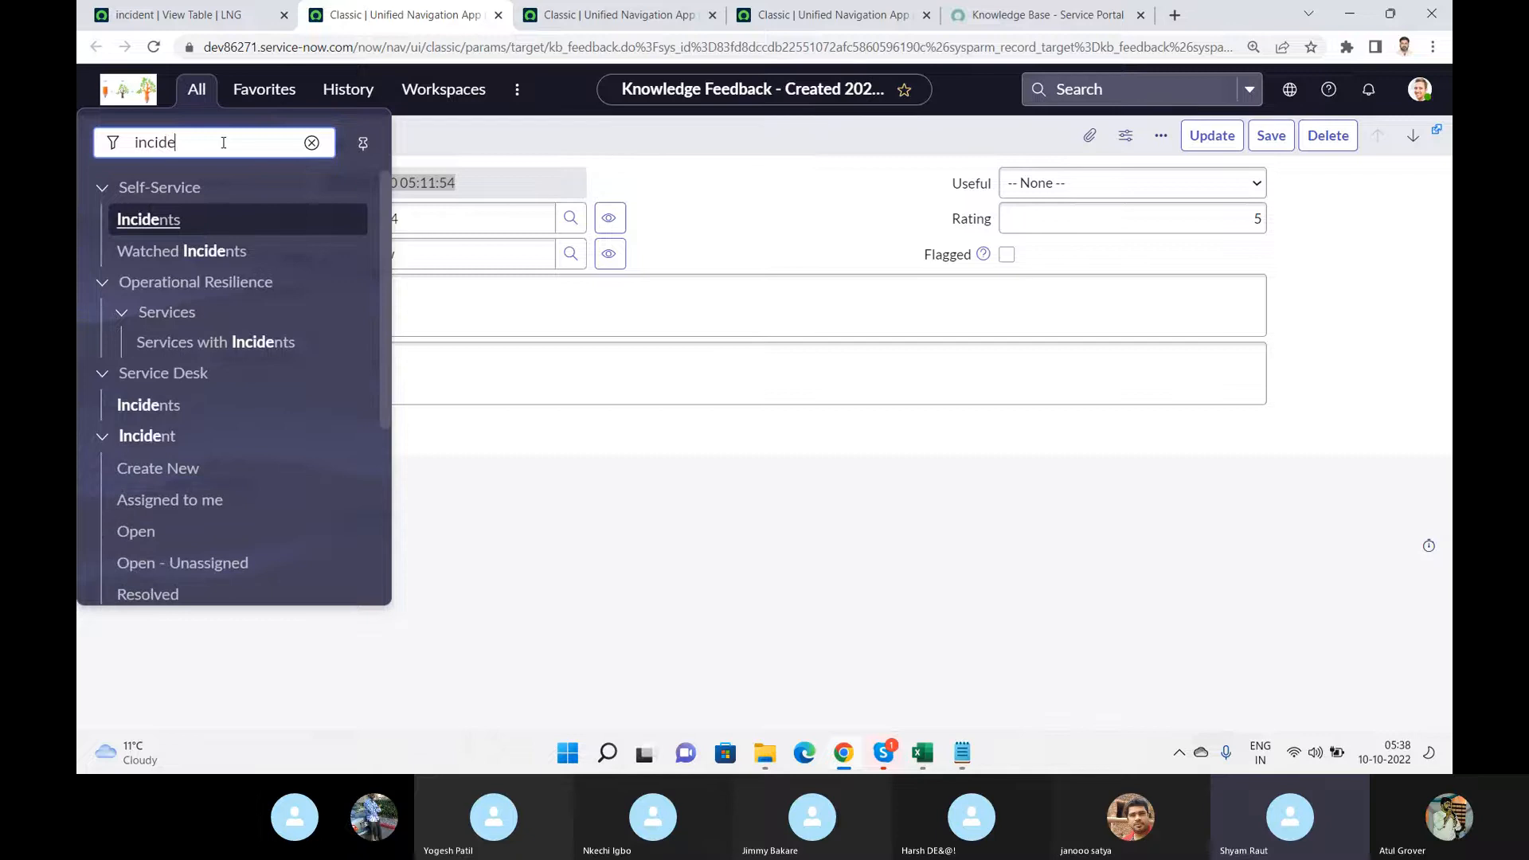
pyautogui.middleClick(148, 533)
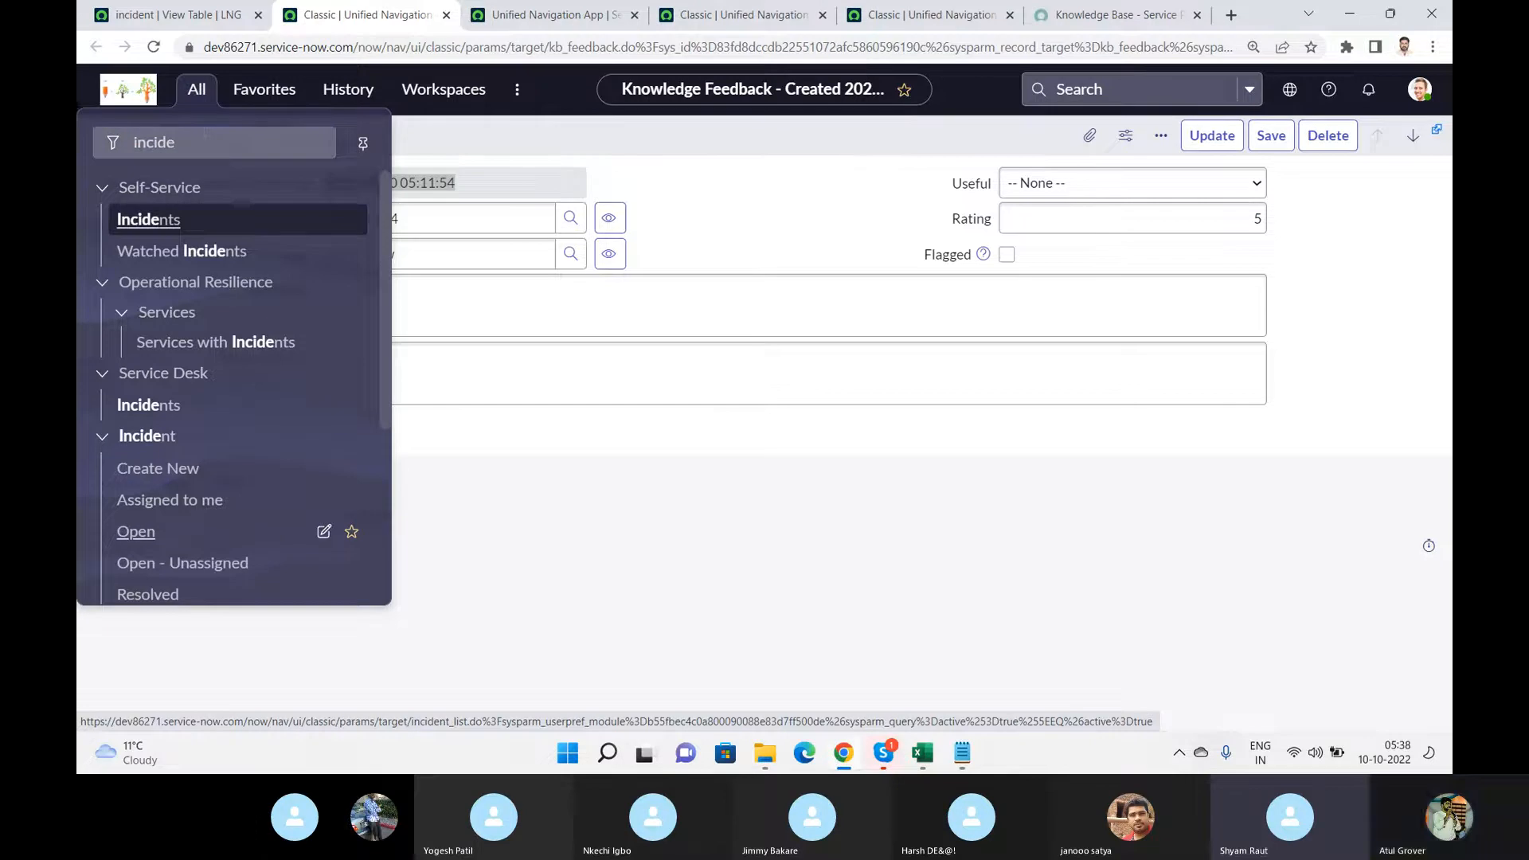
# - Open a new Task SLA record form by entering "task_sla.do" in the navigator filter
pyautogui.click(203, 142)
pyautogui.write('ta')
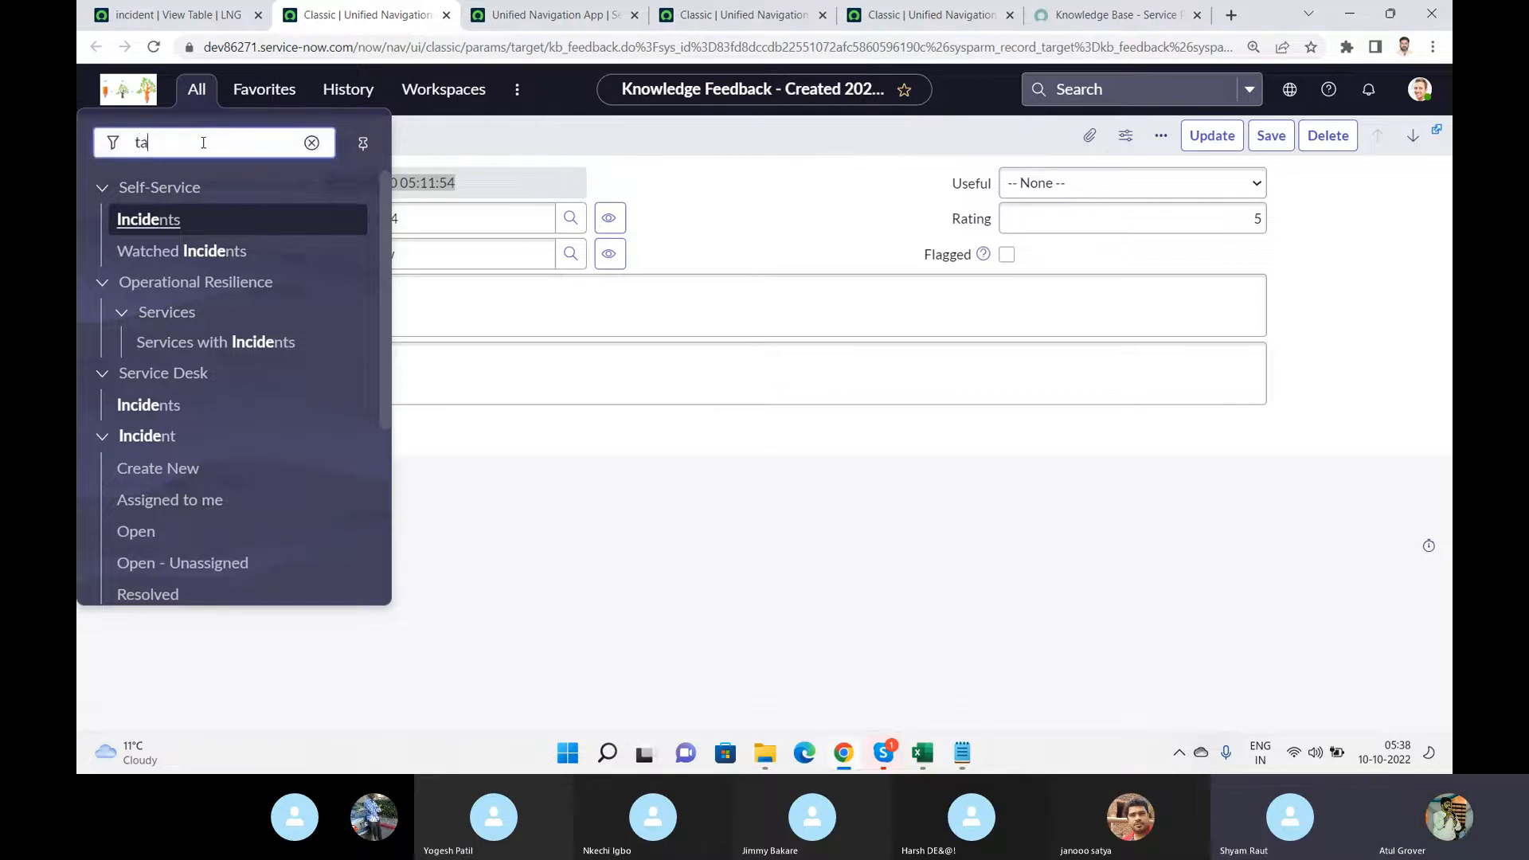
pyautogui.write('sk_sla')
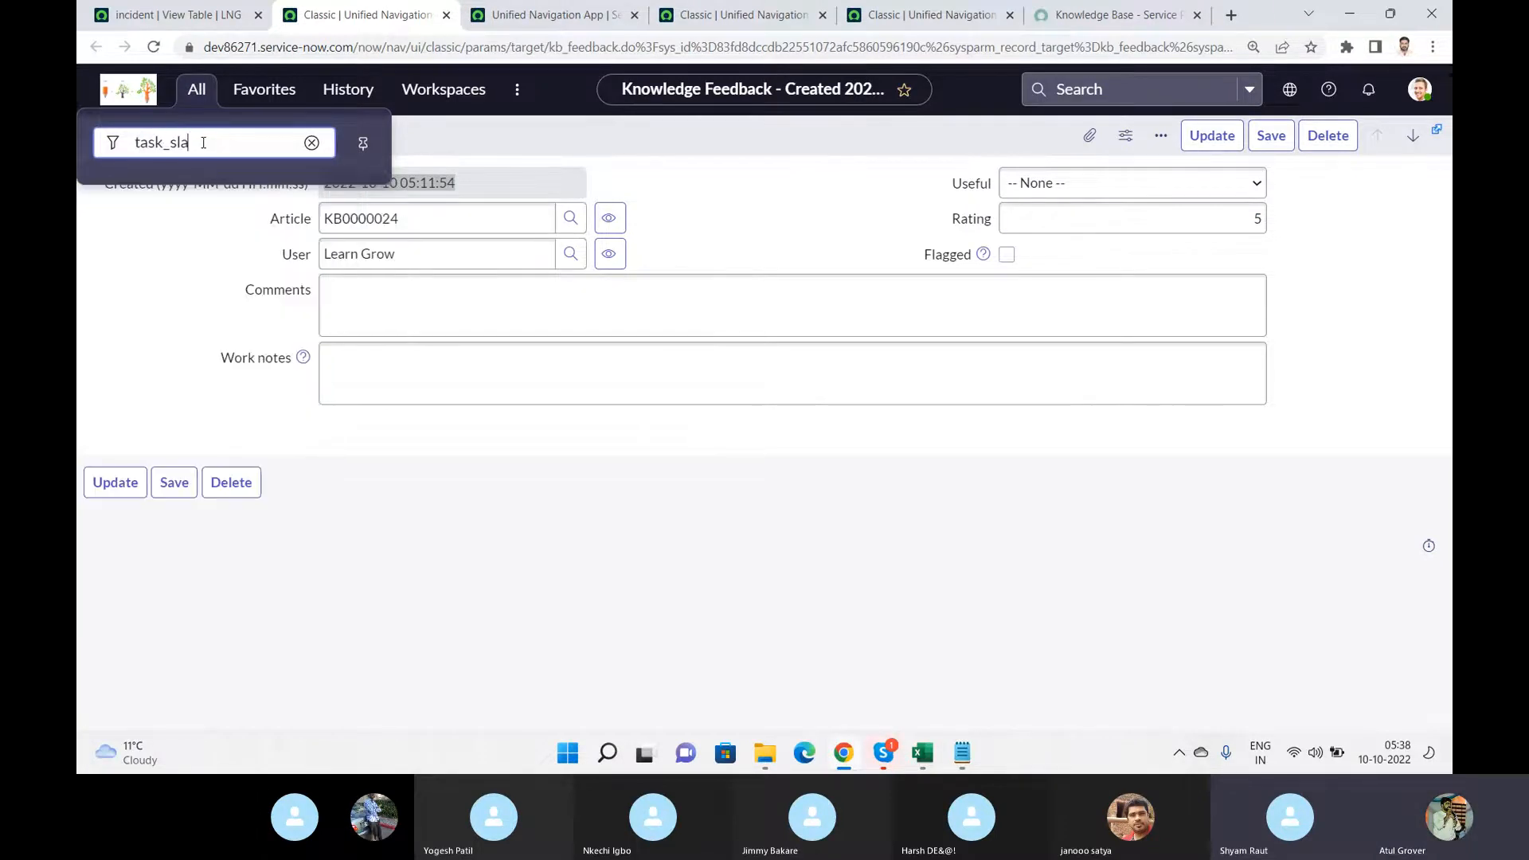
pyautogui.write('.do')
pyautogui.press('Return')
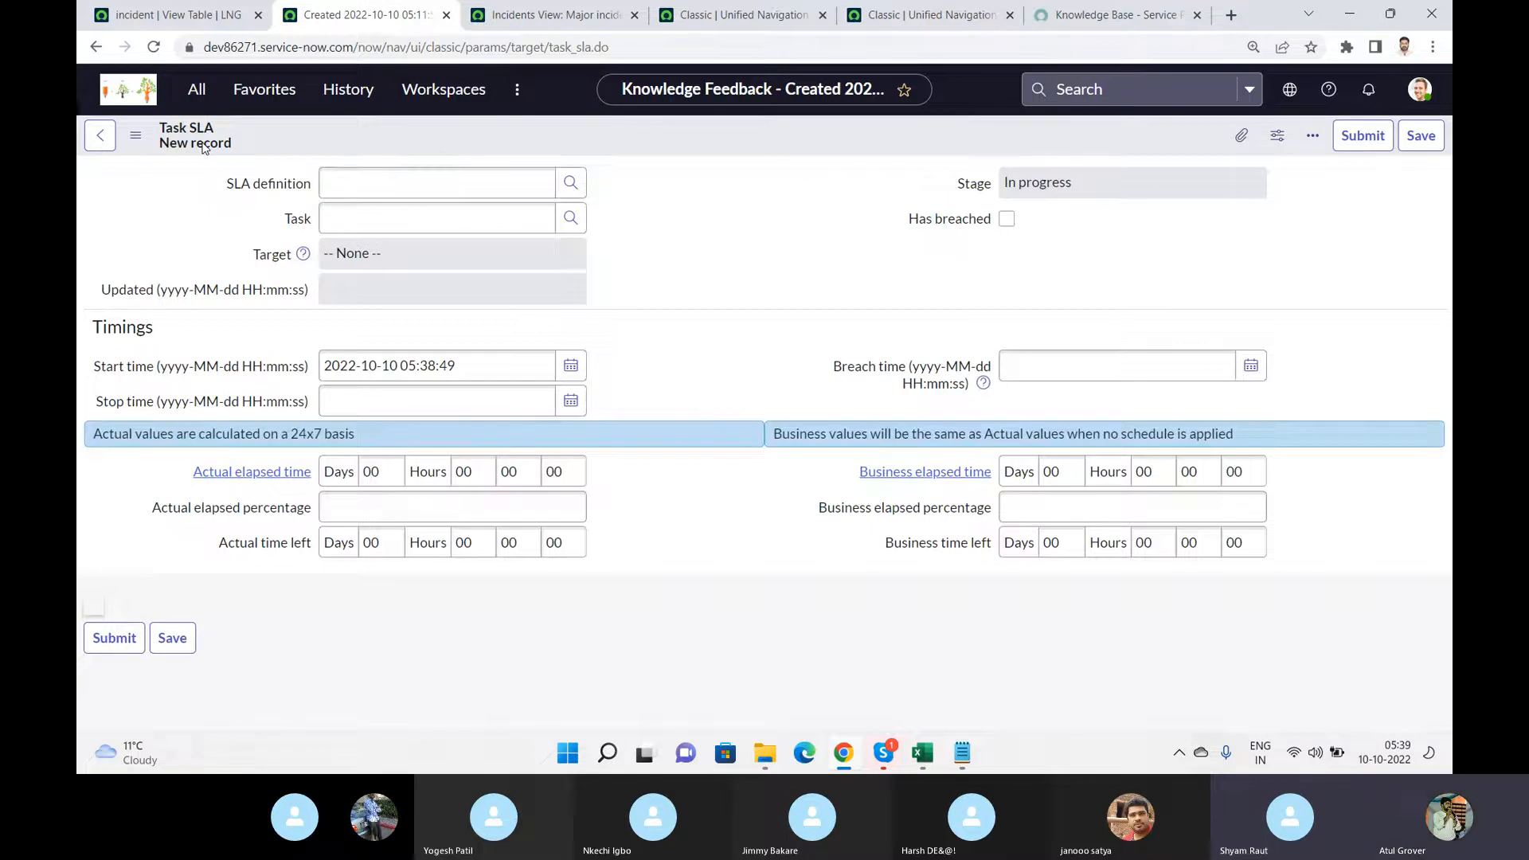
# - Search the application navigator for "sla" and look through the matching modules
pyautogui.click(206, 90)
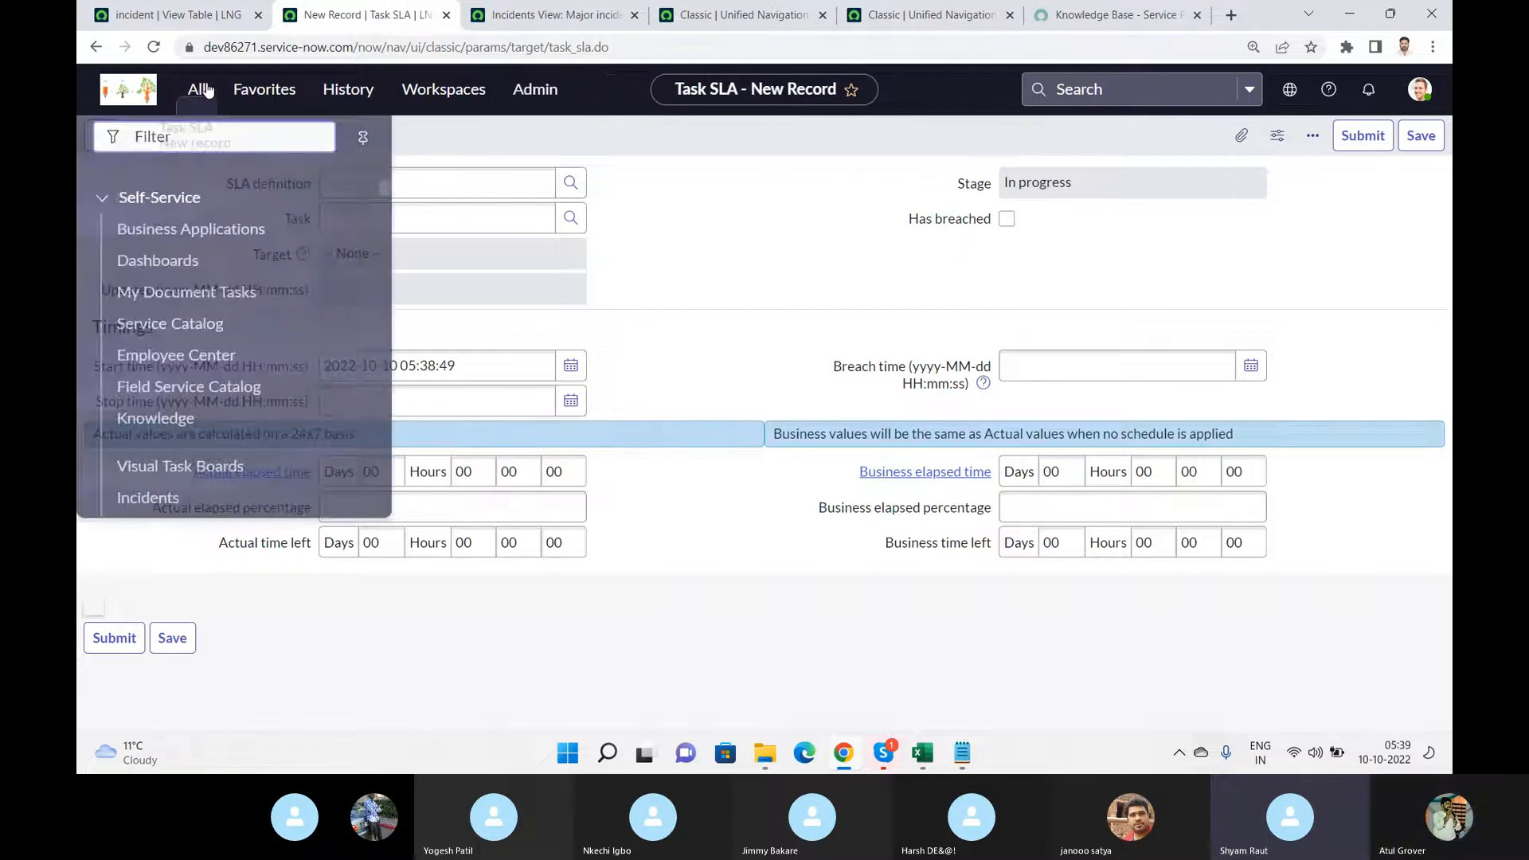
pyautogui.write('sla')
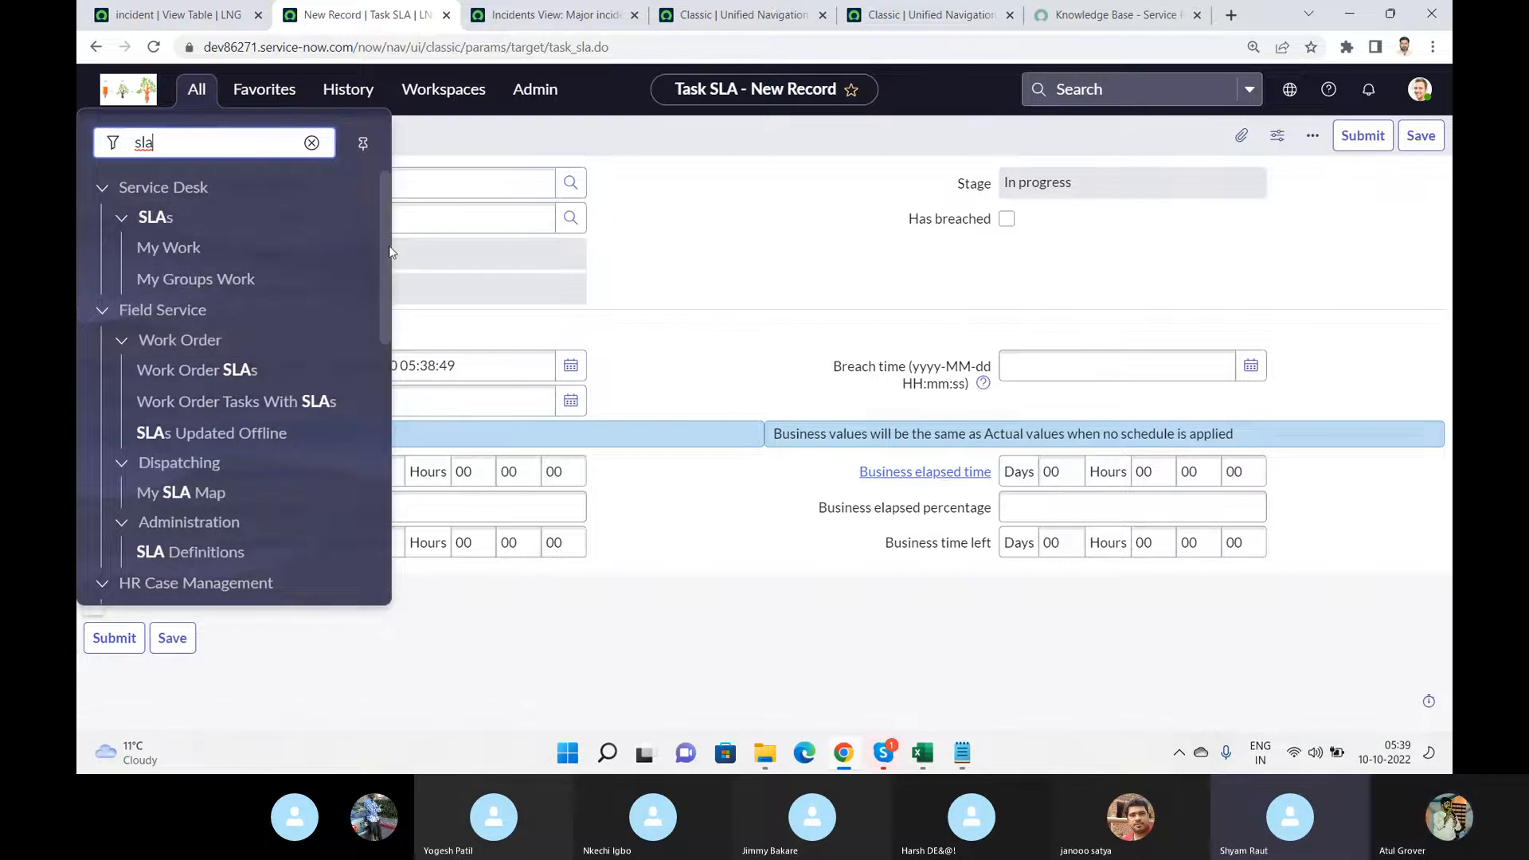
pyautogui.moveTo(383, 242)
pyautogui.mouseDown()
pyautogui.moveTo(399, 408)
pyautogui.moveTo(404, 259)
pyautogui.mouseUp()
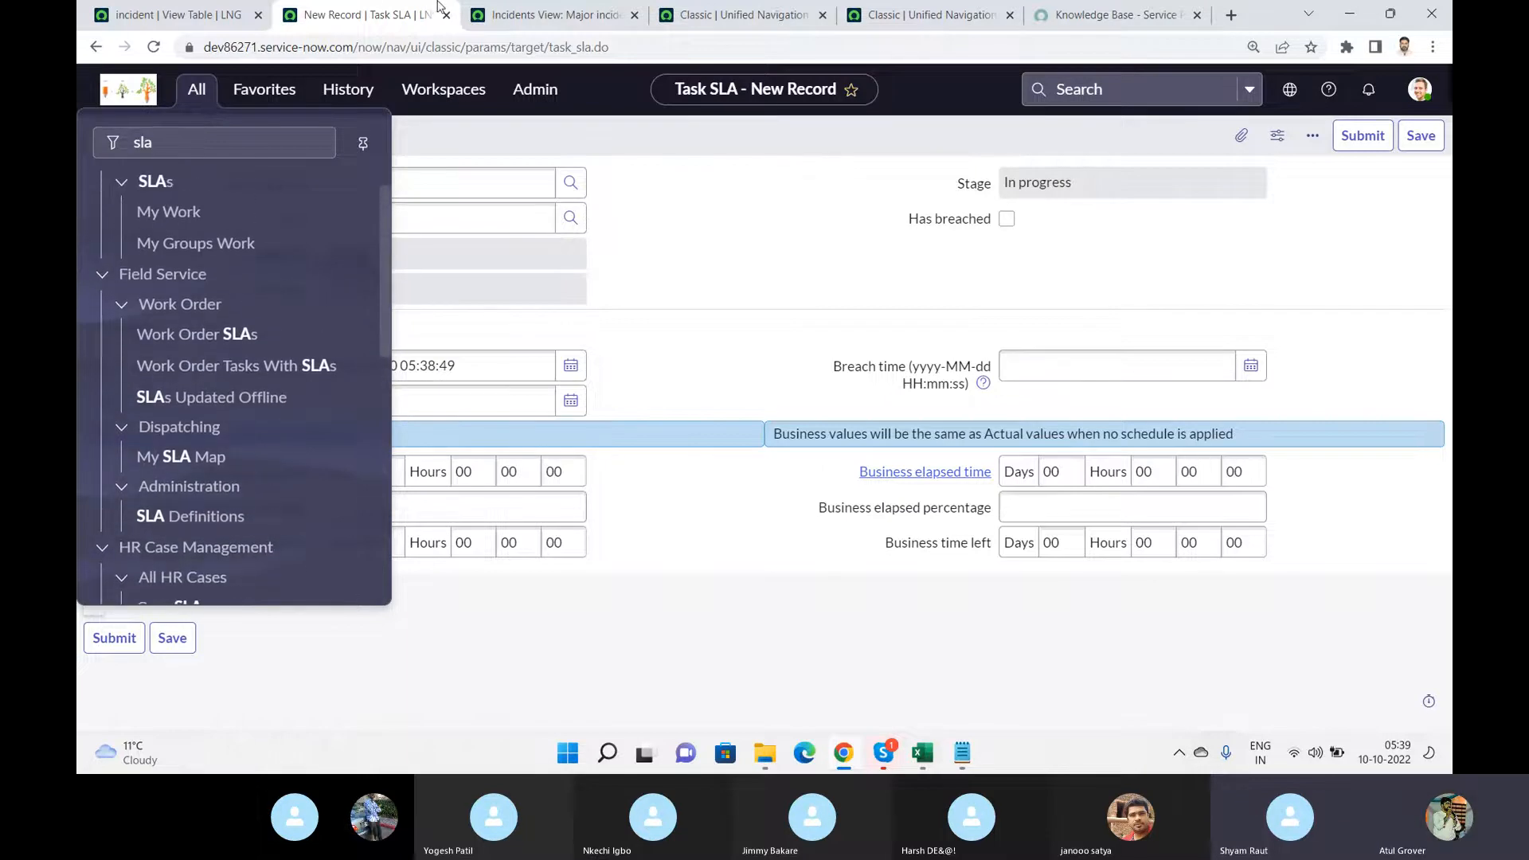
# - Open incident INC0010051 from the Incidents list and examine its Task SLAs related list
pyautogui.click(527, 16)
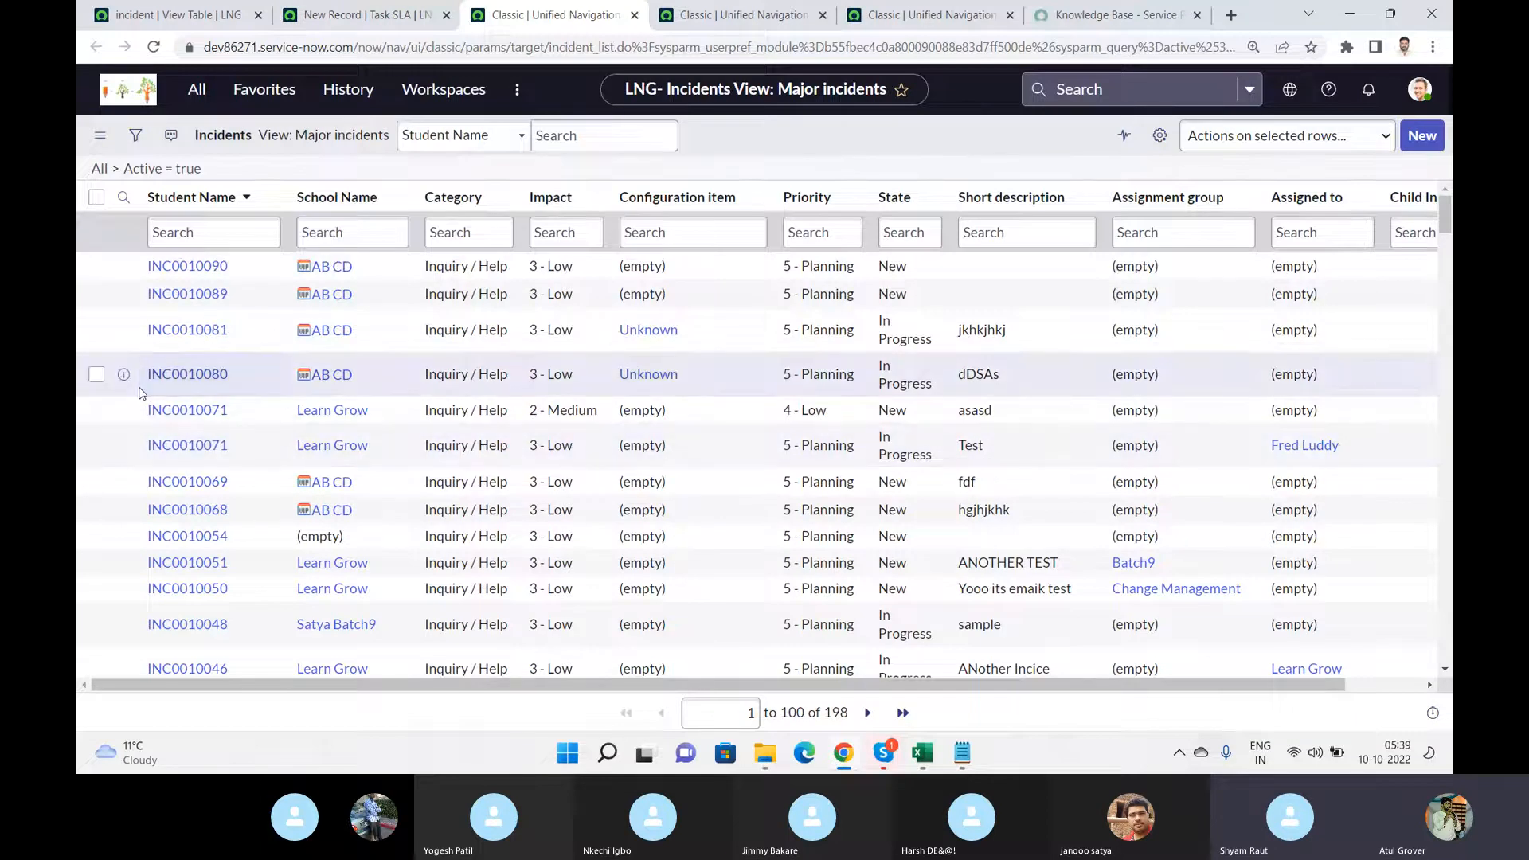
pyautogui.click(191, 564)
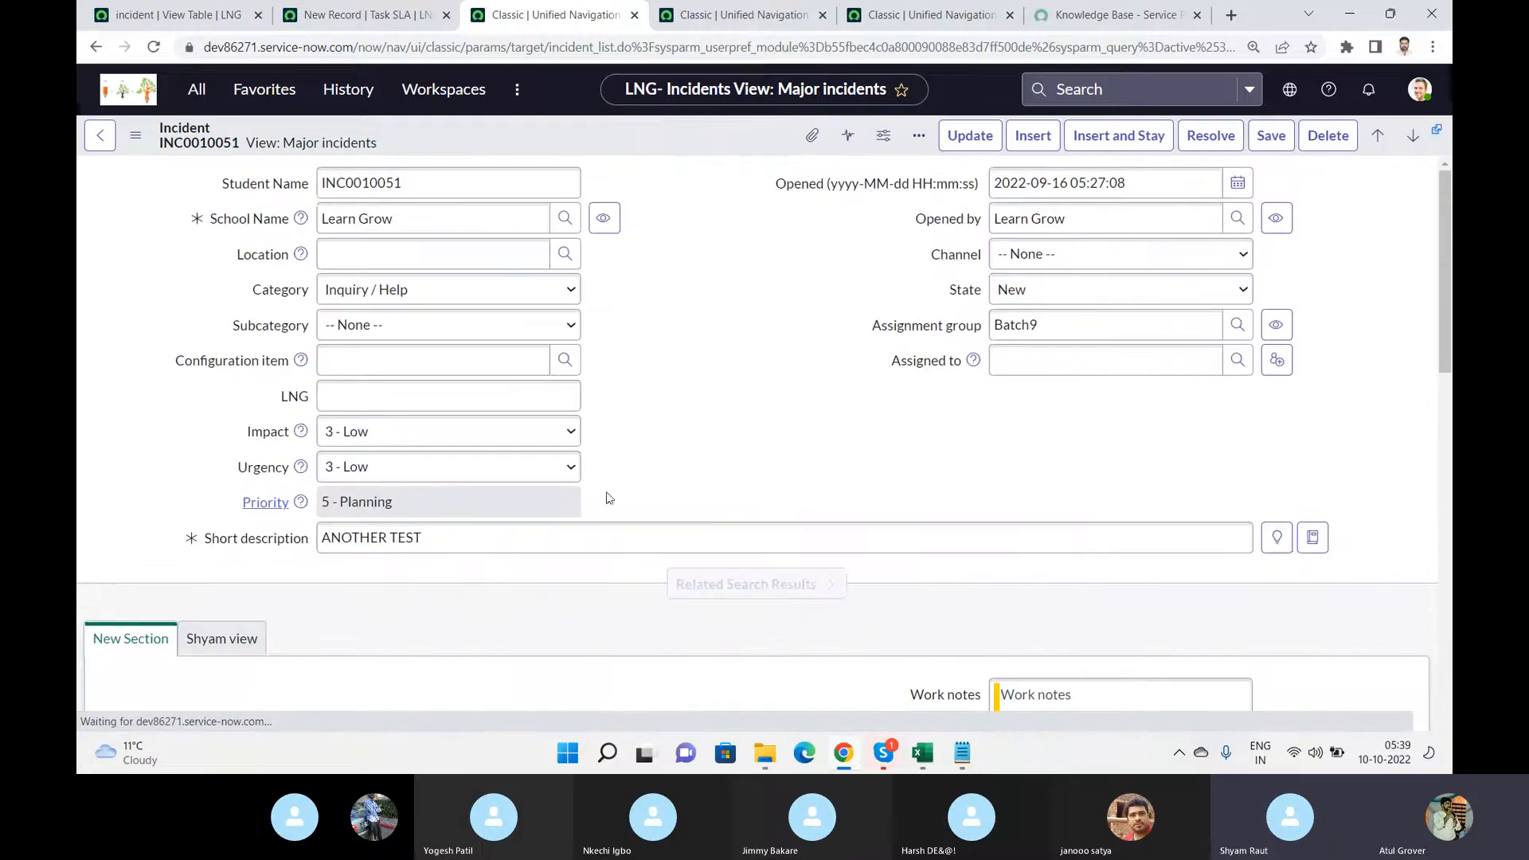
pyautogui.scroll(-15, 733, 451)
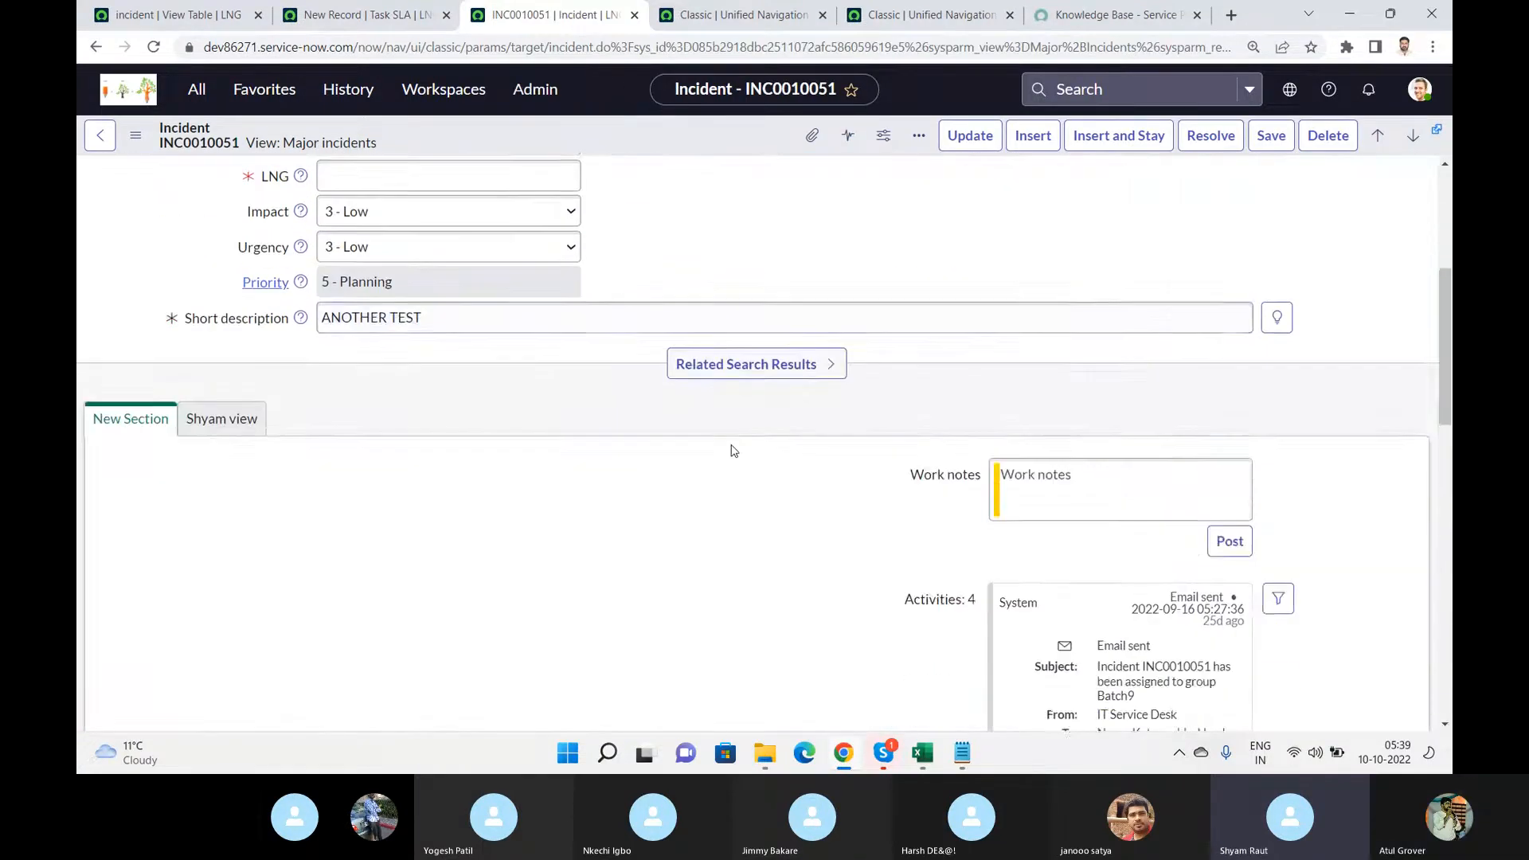
pyautogui.scroll(-10, 734, 451)
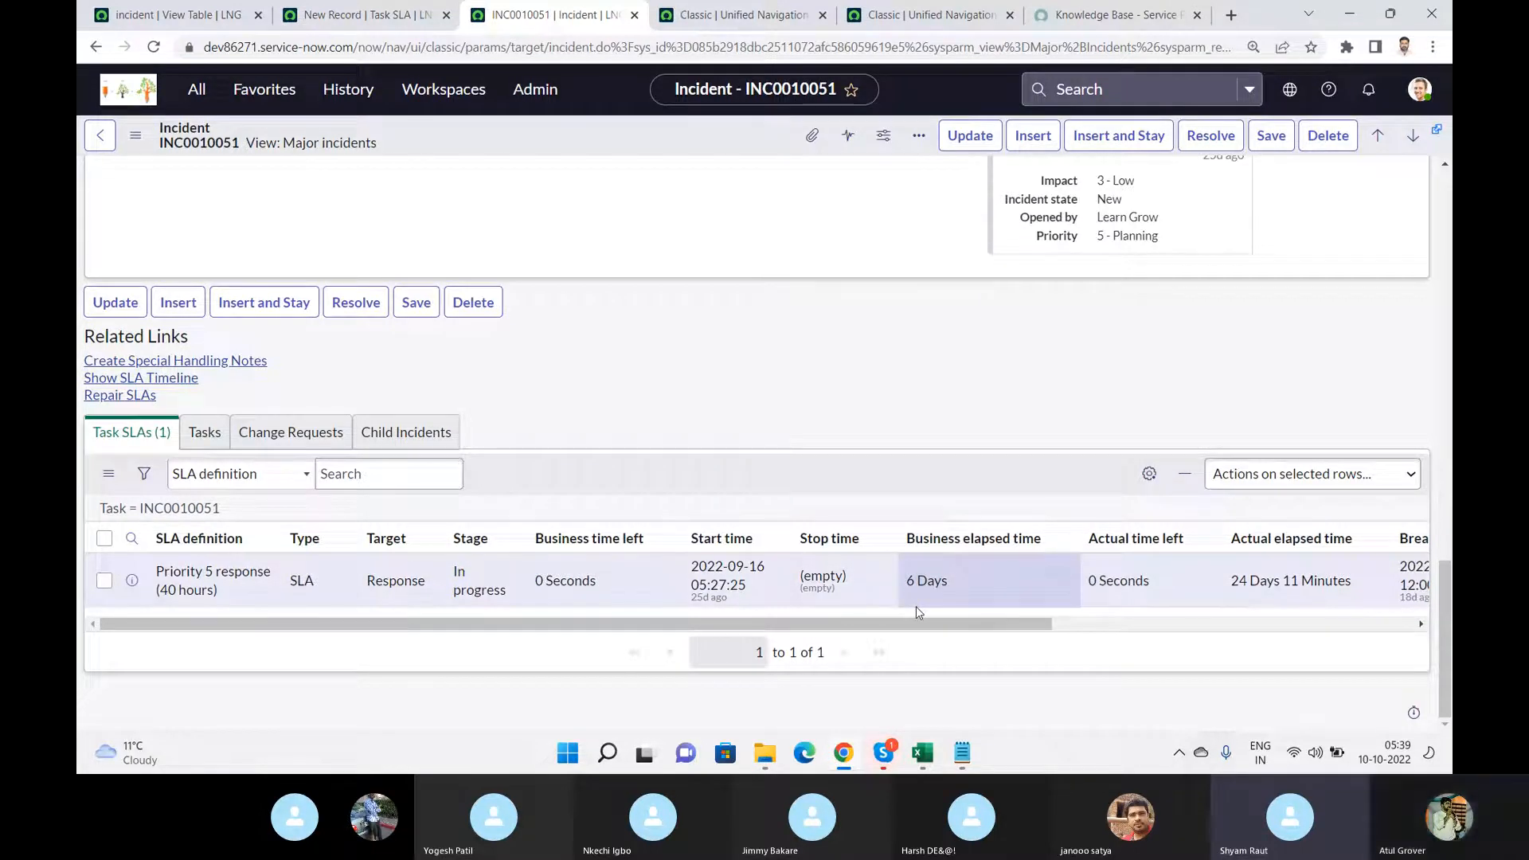
# - Open the incident's Task SLAs list in a new tab, clear its task filter, and compare the records with incident INC0010051
pyautogui.rightClick(192, 510)
pyautogui.click(239, 516)
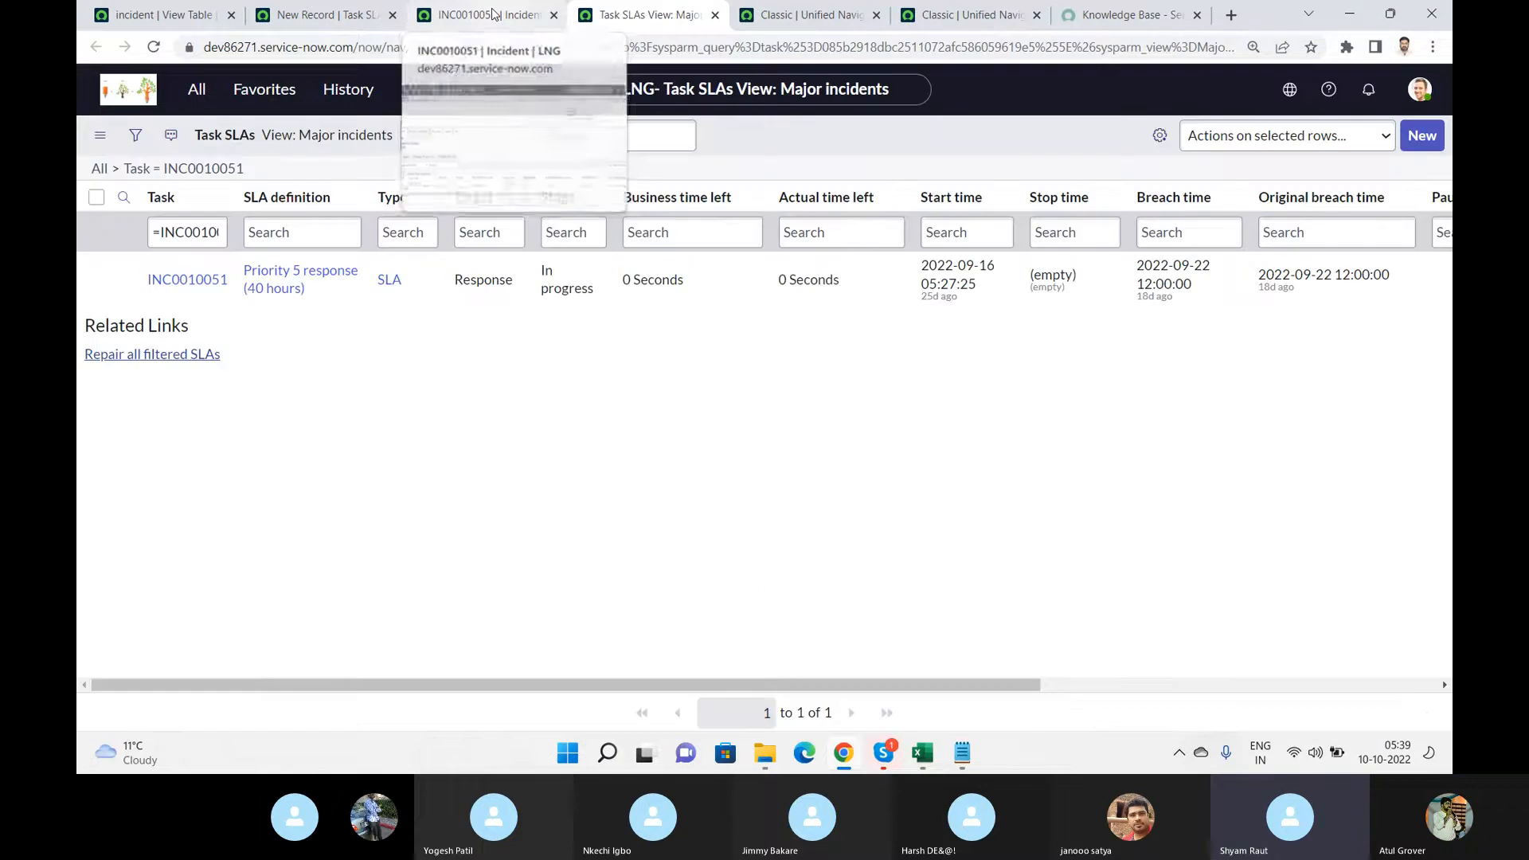
pyautogui.click(114, 172)
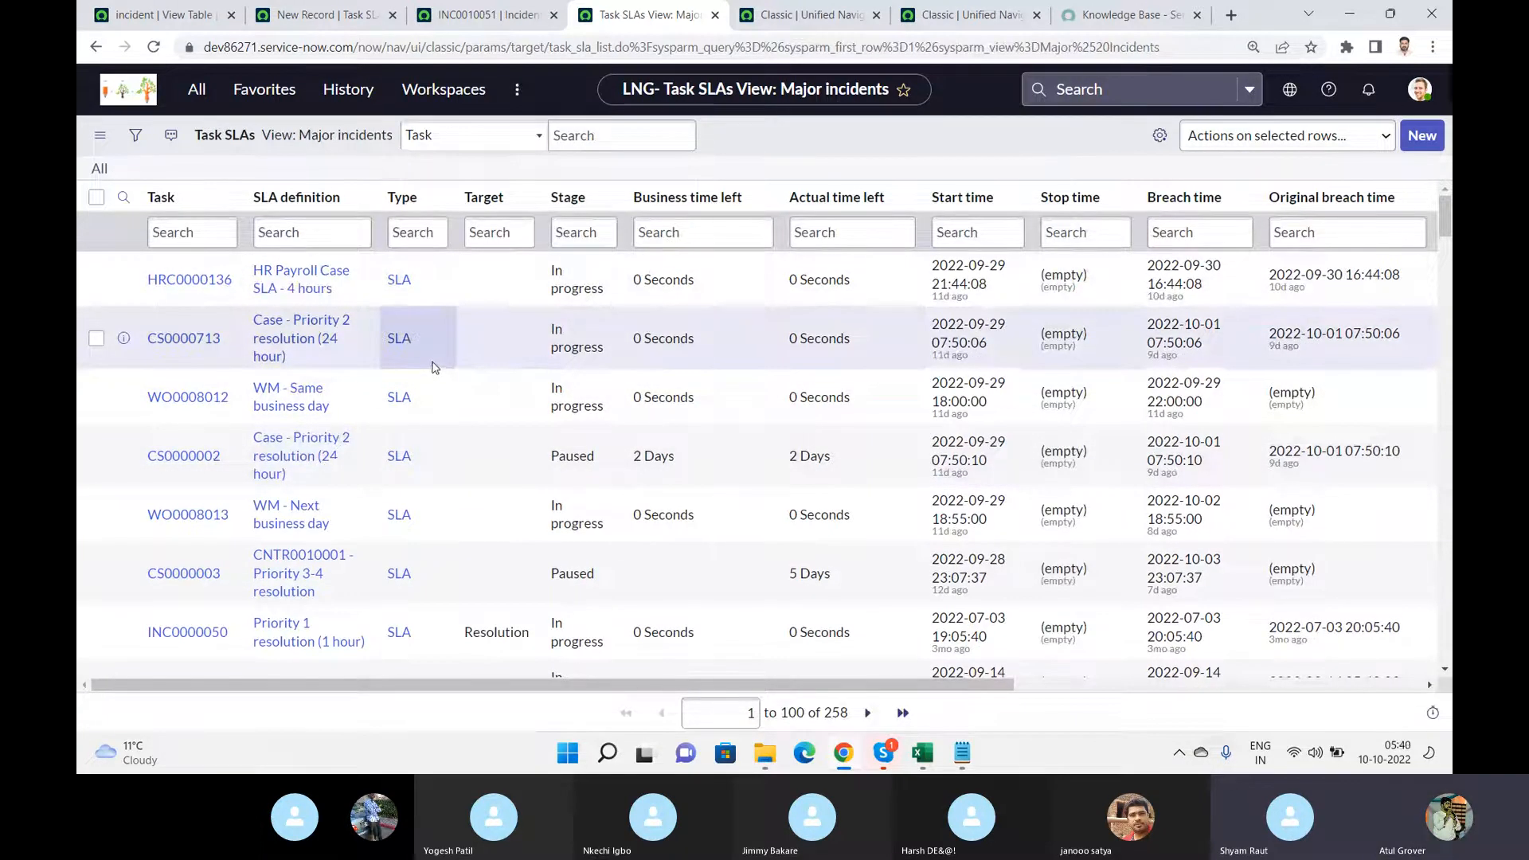
pyautogui.click(488, 22)
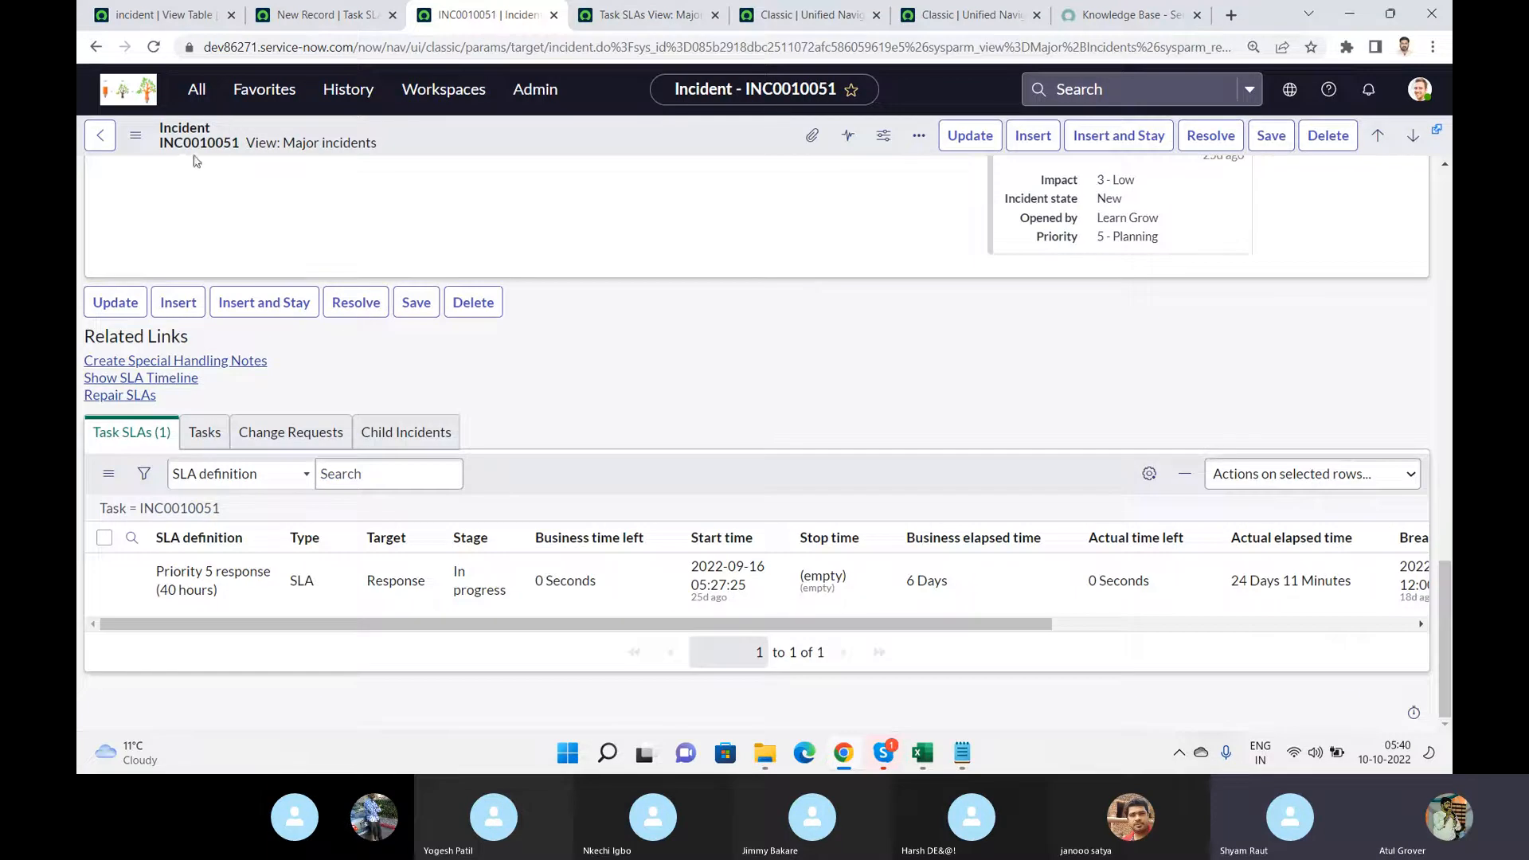
pyautogui.click(637, 17)
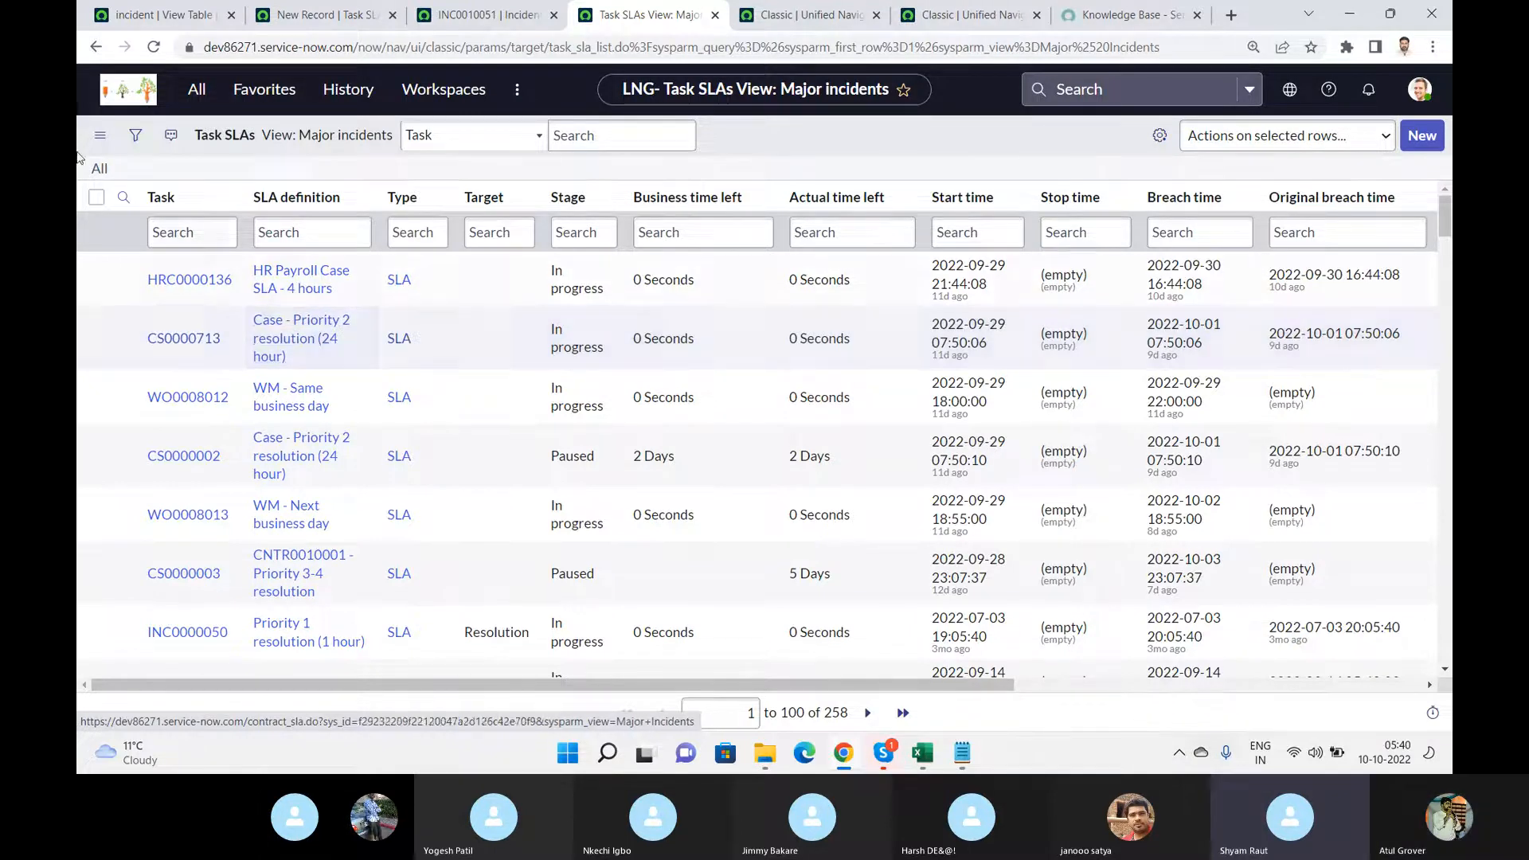
# - Return to the incident view table and examine the where clause "taskslatable_task = inc_sys_id"
pyautogui.click(170, 19)
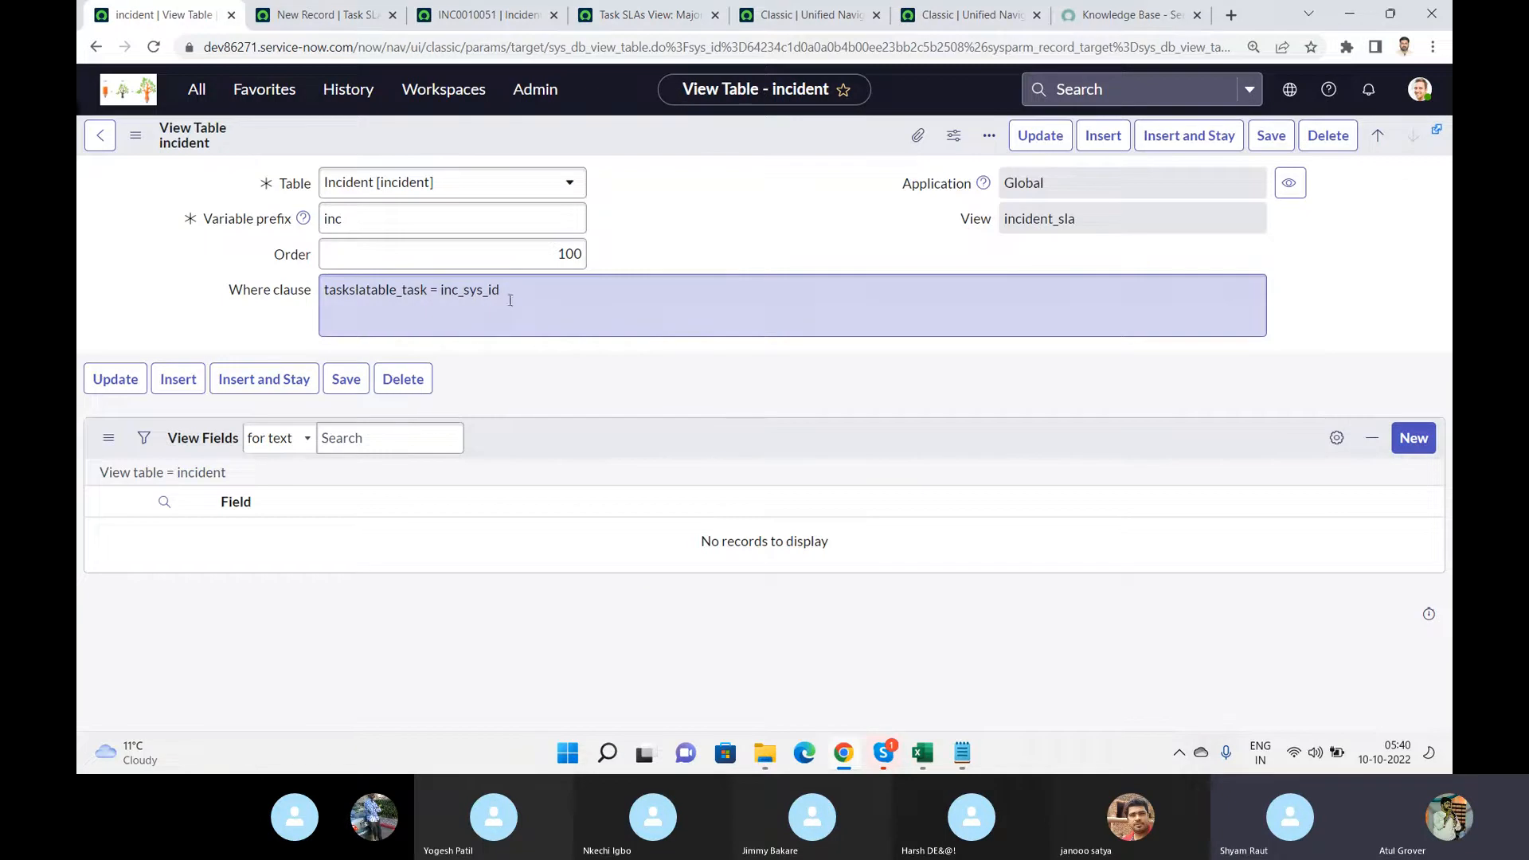
pyautogui.moveTo(510, 301); pyautogui.dragTo(311, 291)
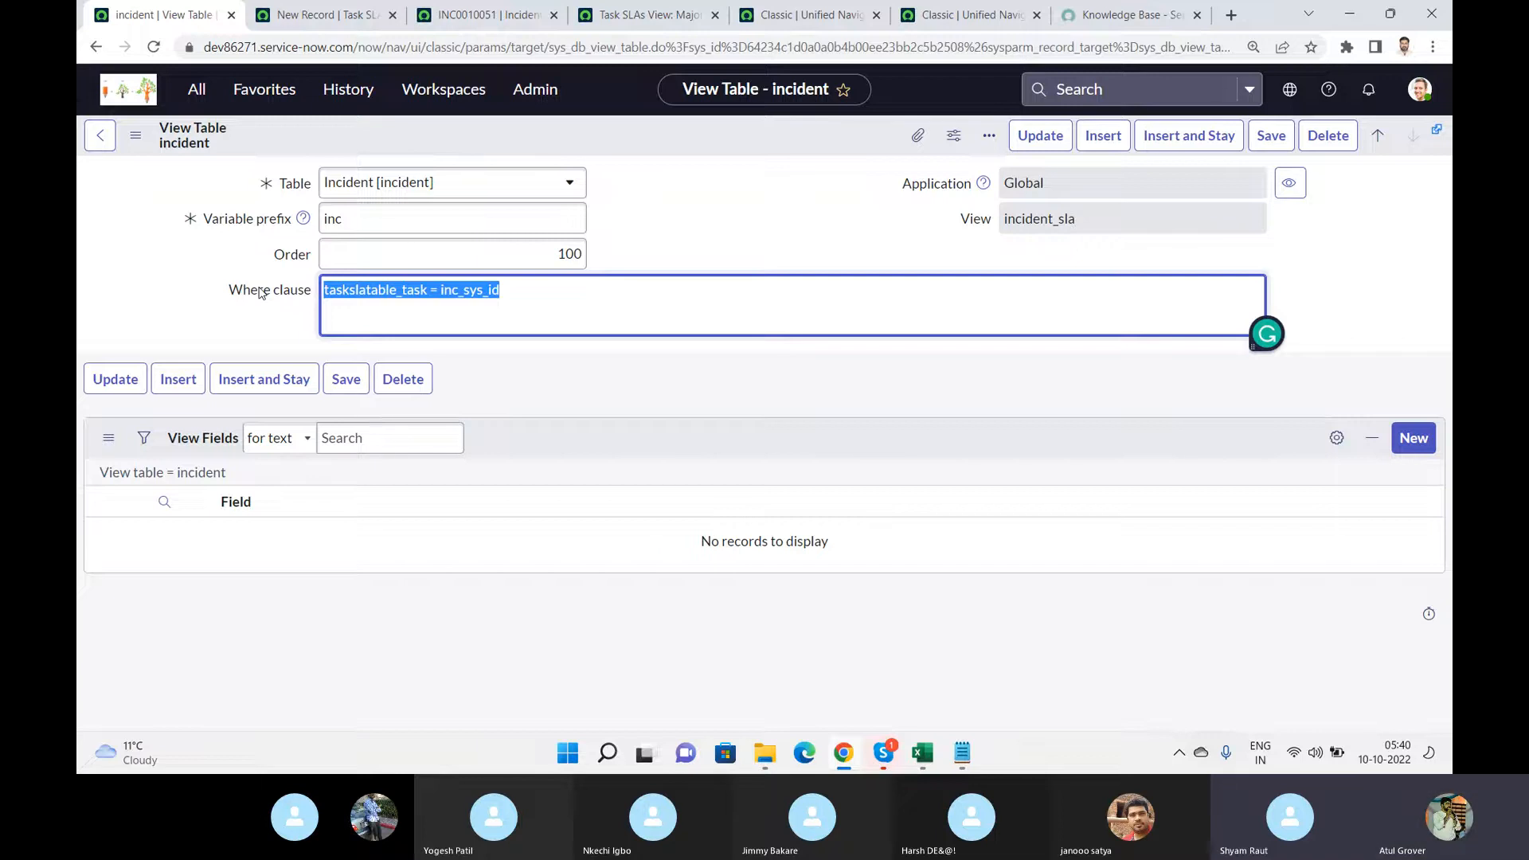
pyautogui.click(555, 293)
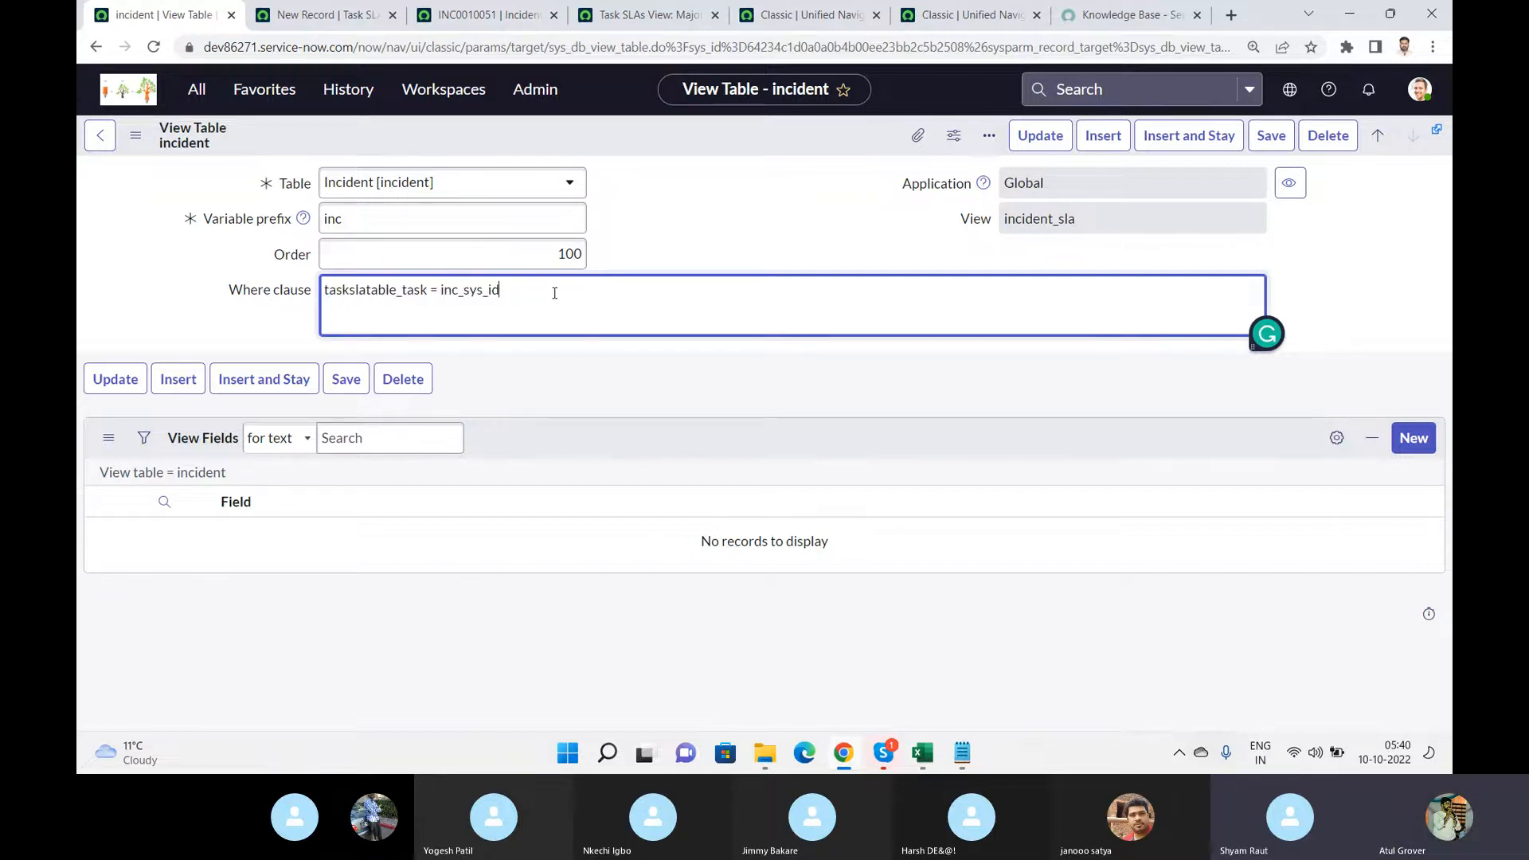
pyautogui.moveTo(555, 293); pyautogui.dragTo(78, 285)
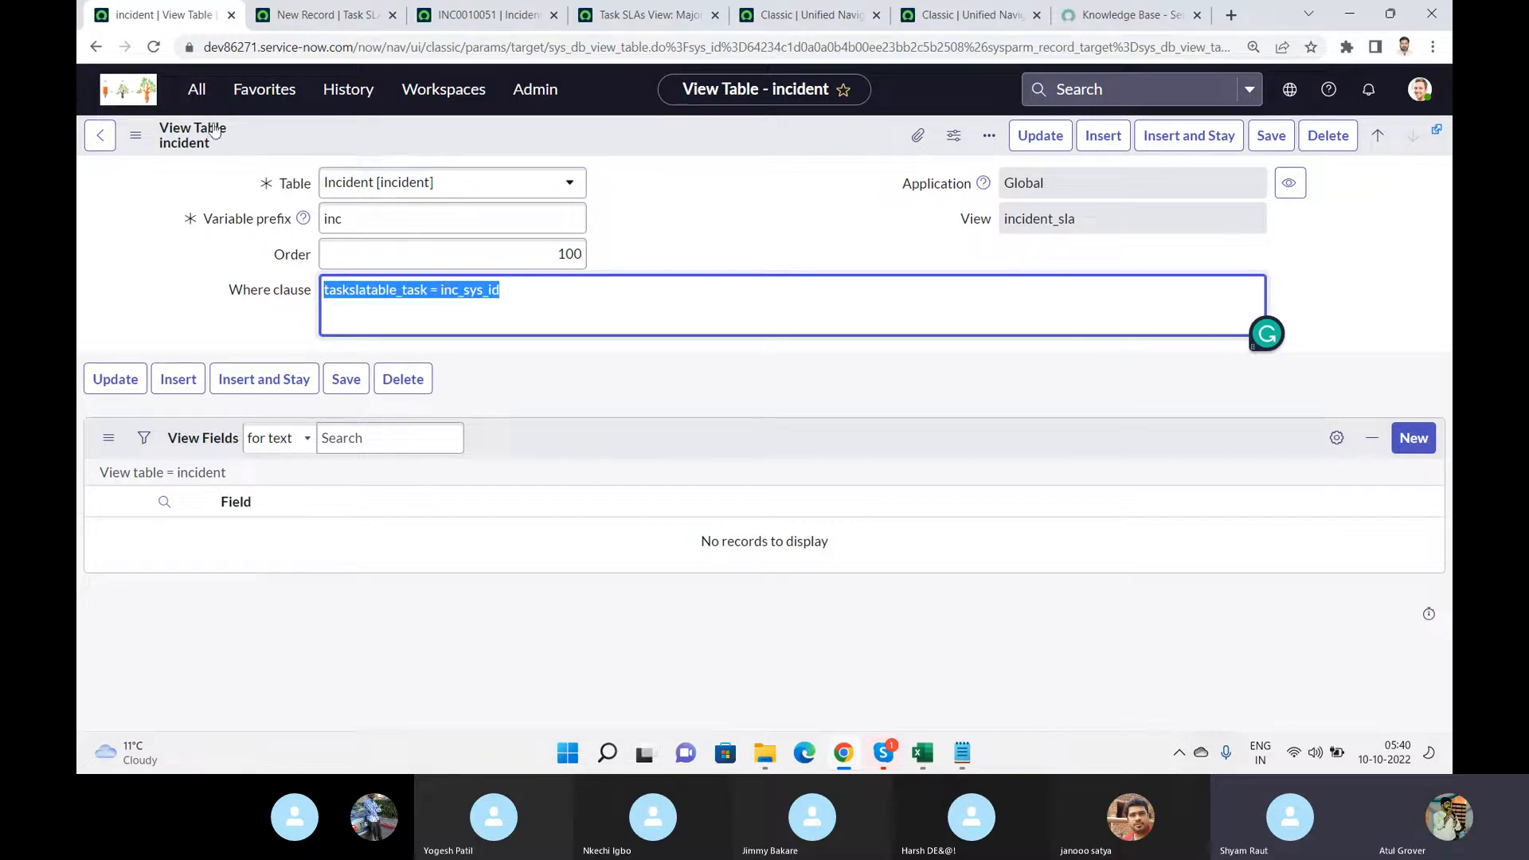
# - Leave the incident view table record and open the Database Views list
pyautogui.click(90, 139)
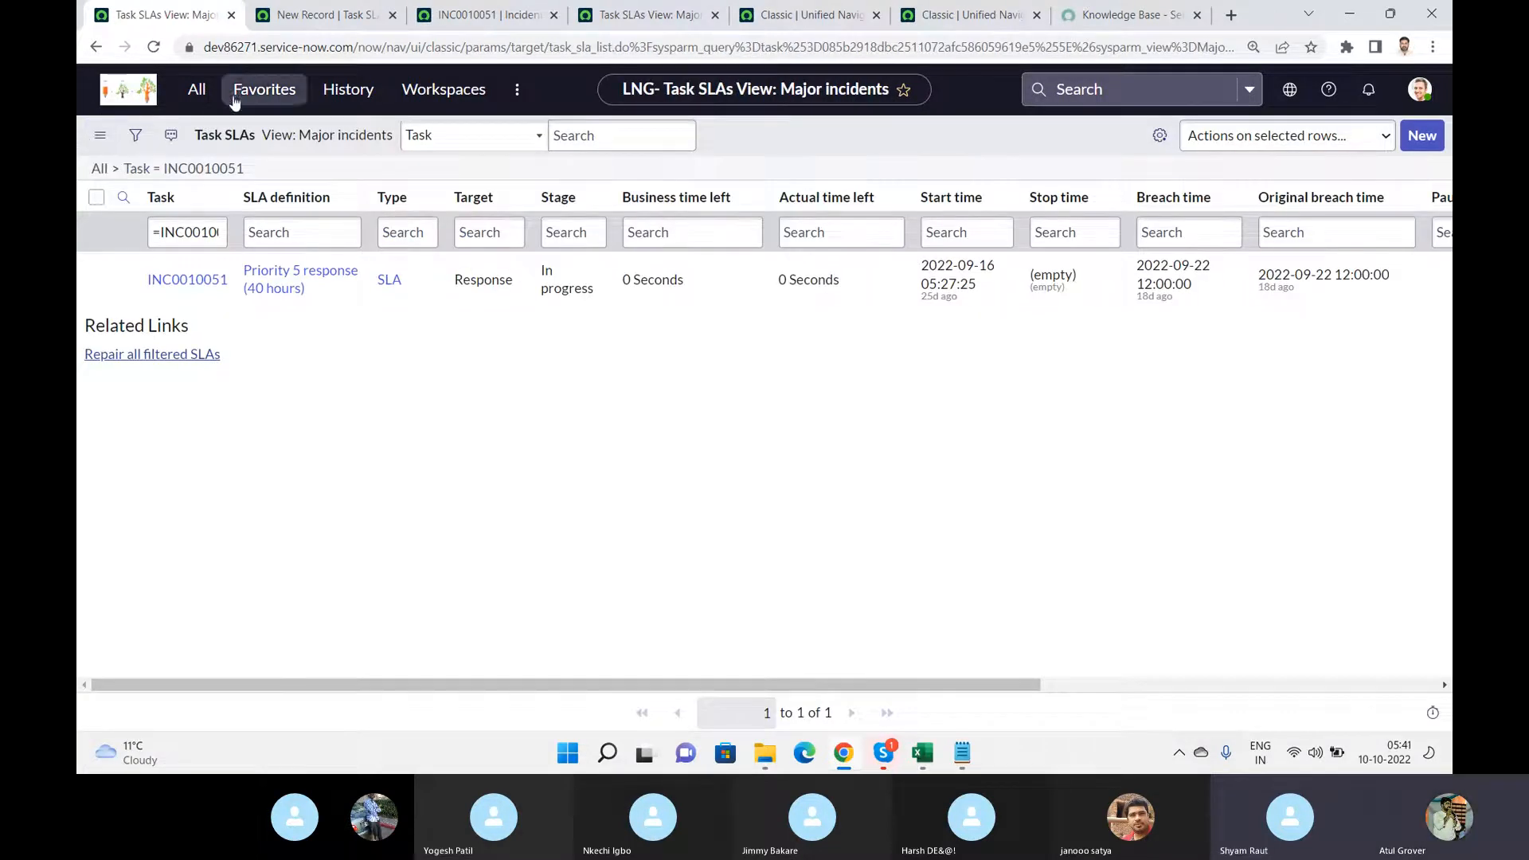
pyautogui.click(196, 89)
pyautogui.click(173, 220)
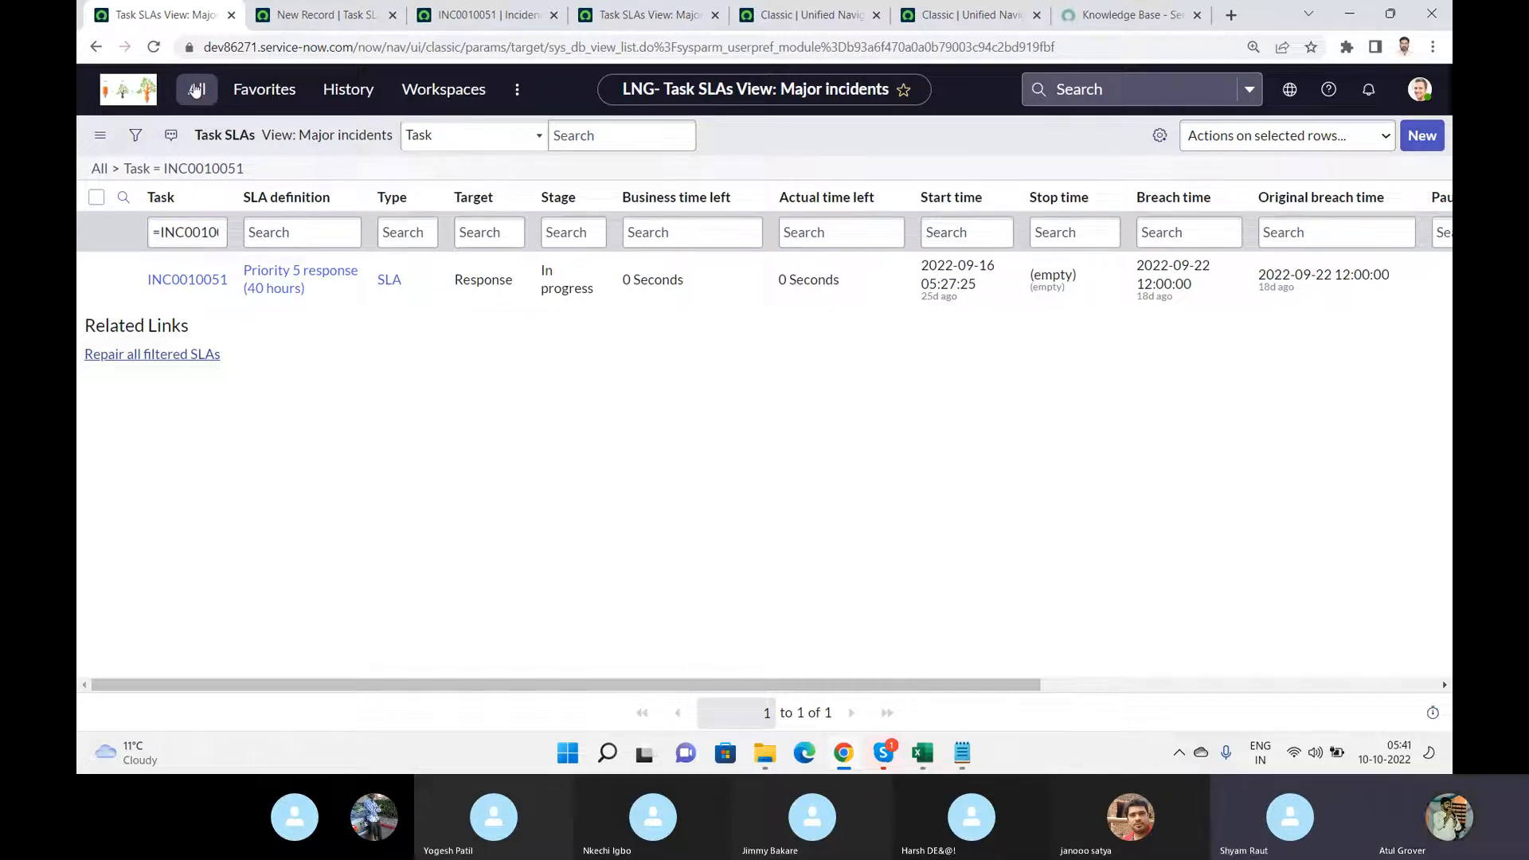
pyautogui.click(196, 89)
pyautogui.click(171, 216)
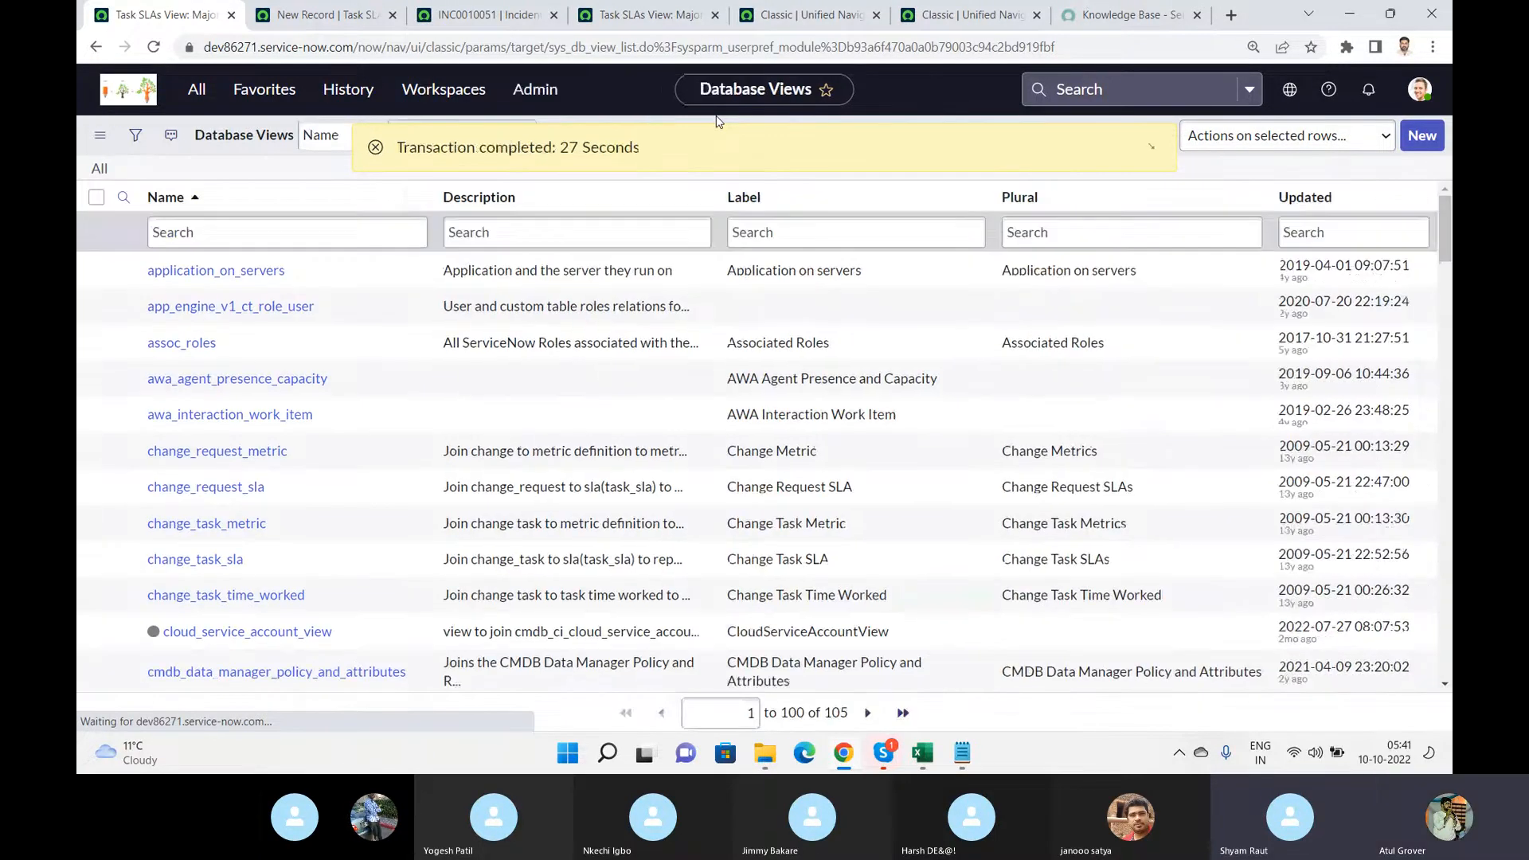
# - Filter the database views to names containing "incident" and open the incident_sla view
pyautogui.click(343, 231)
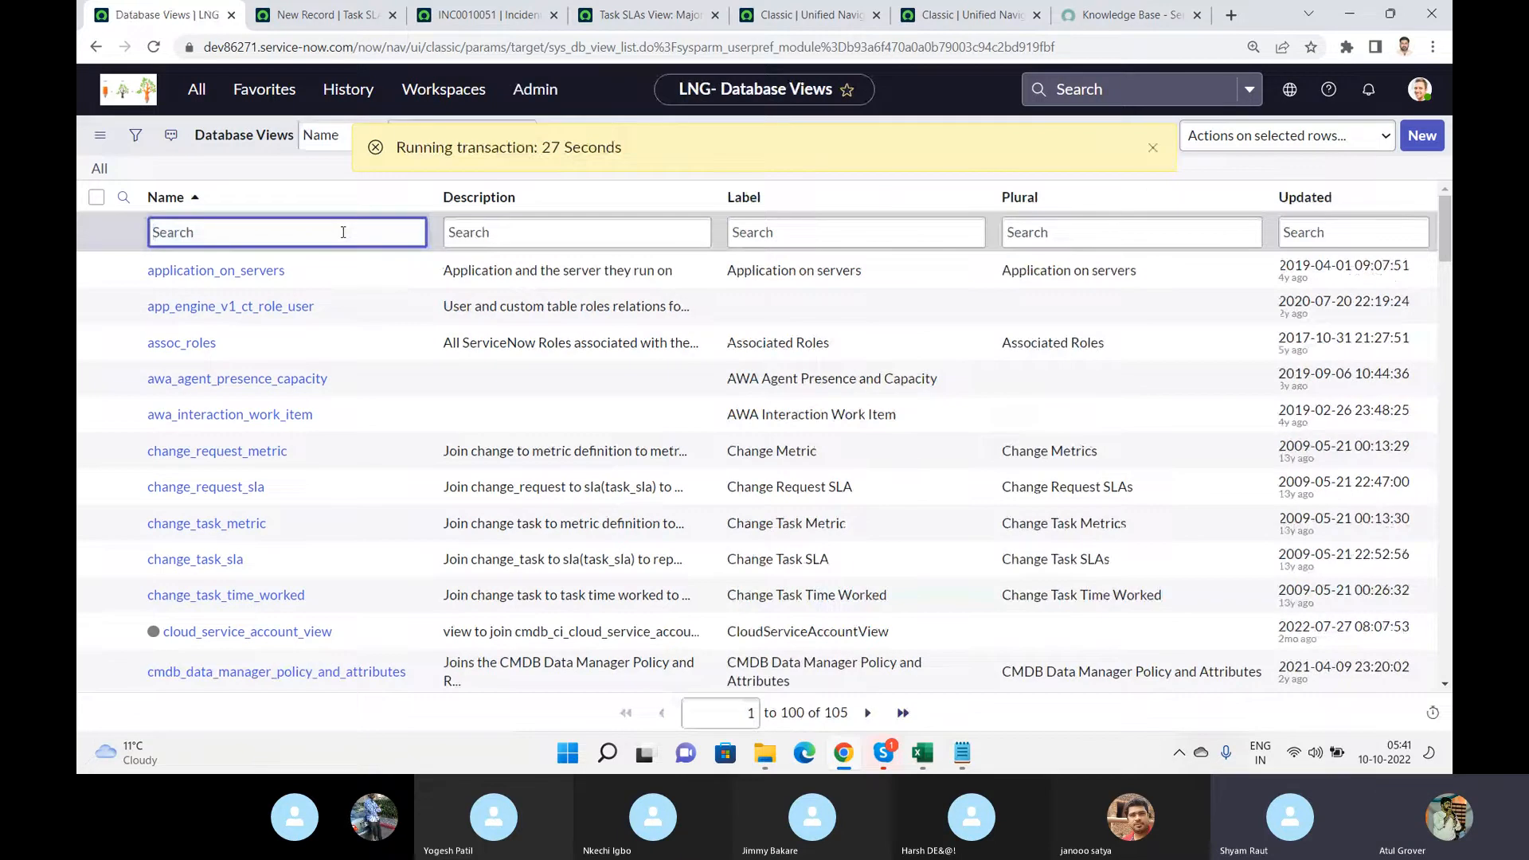
pyautogui.write('*inciden')
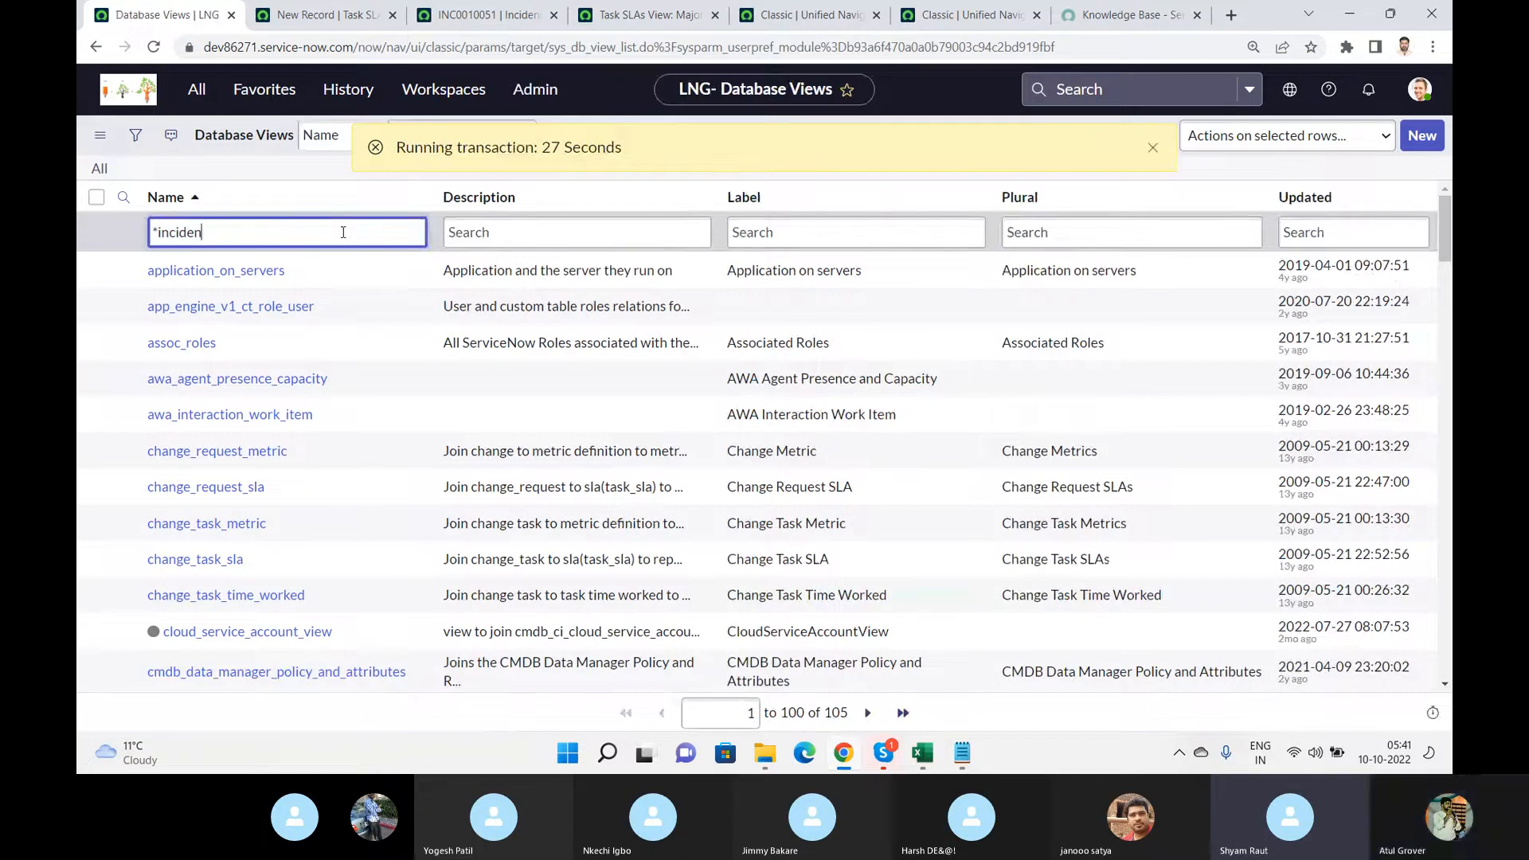
pyautogui.write('t')
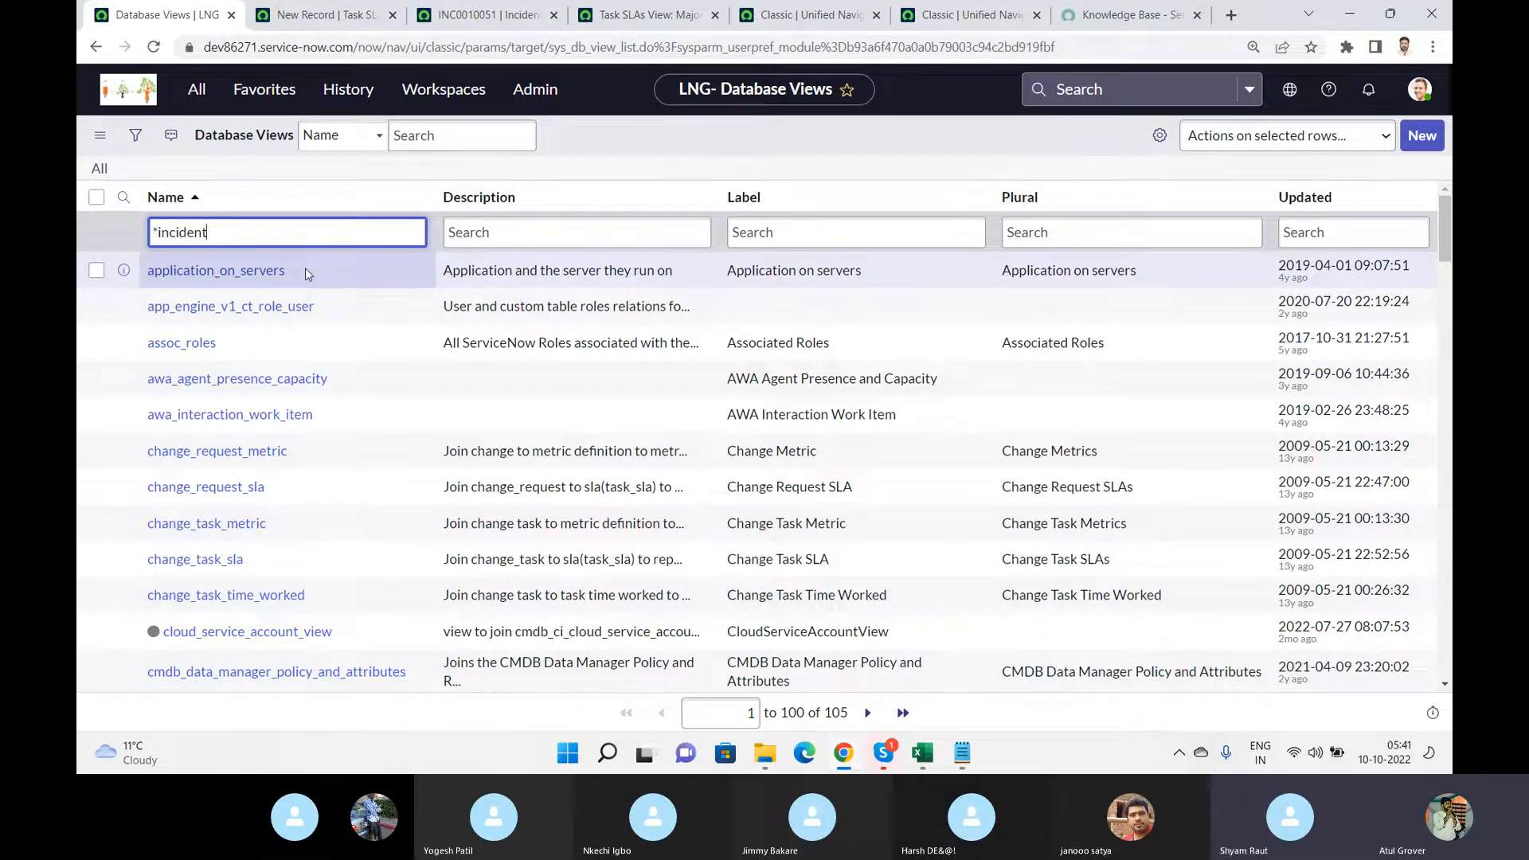
pyautogui.press('Return')
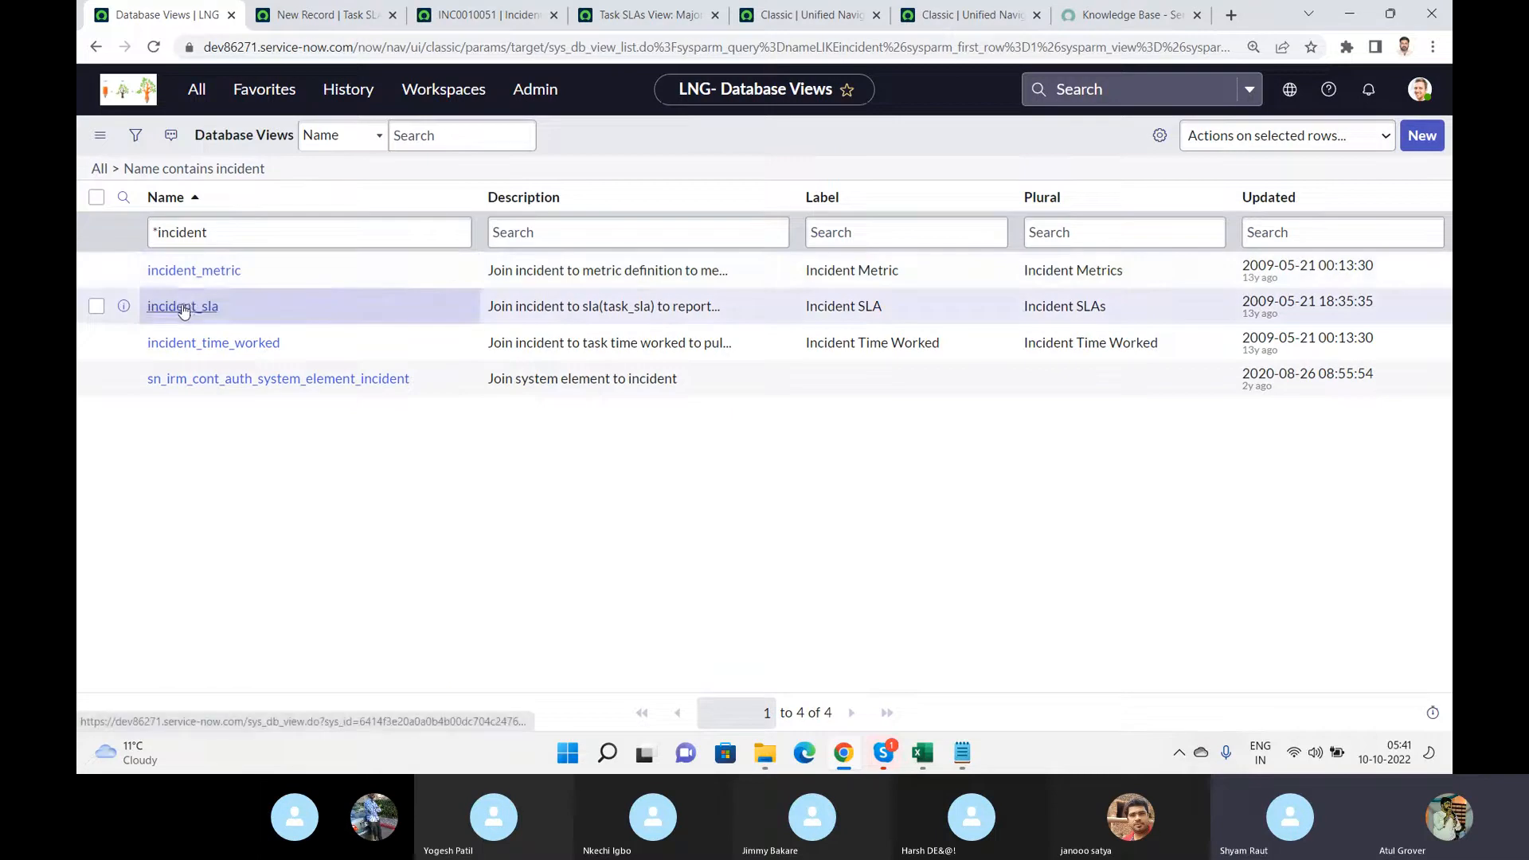
pyautogui.click(184, 309)
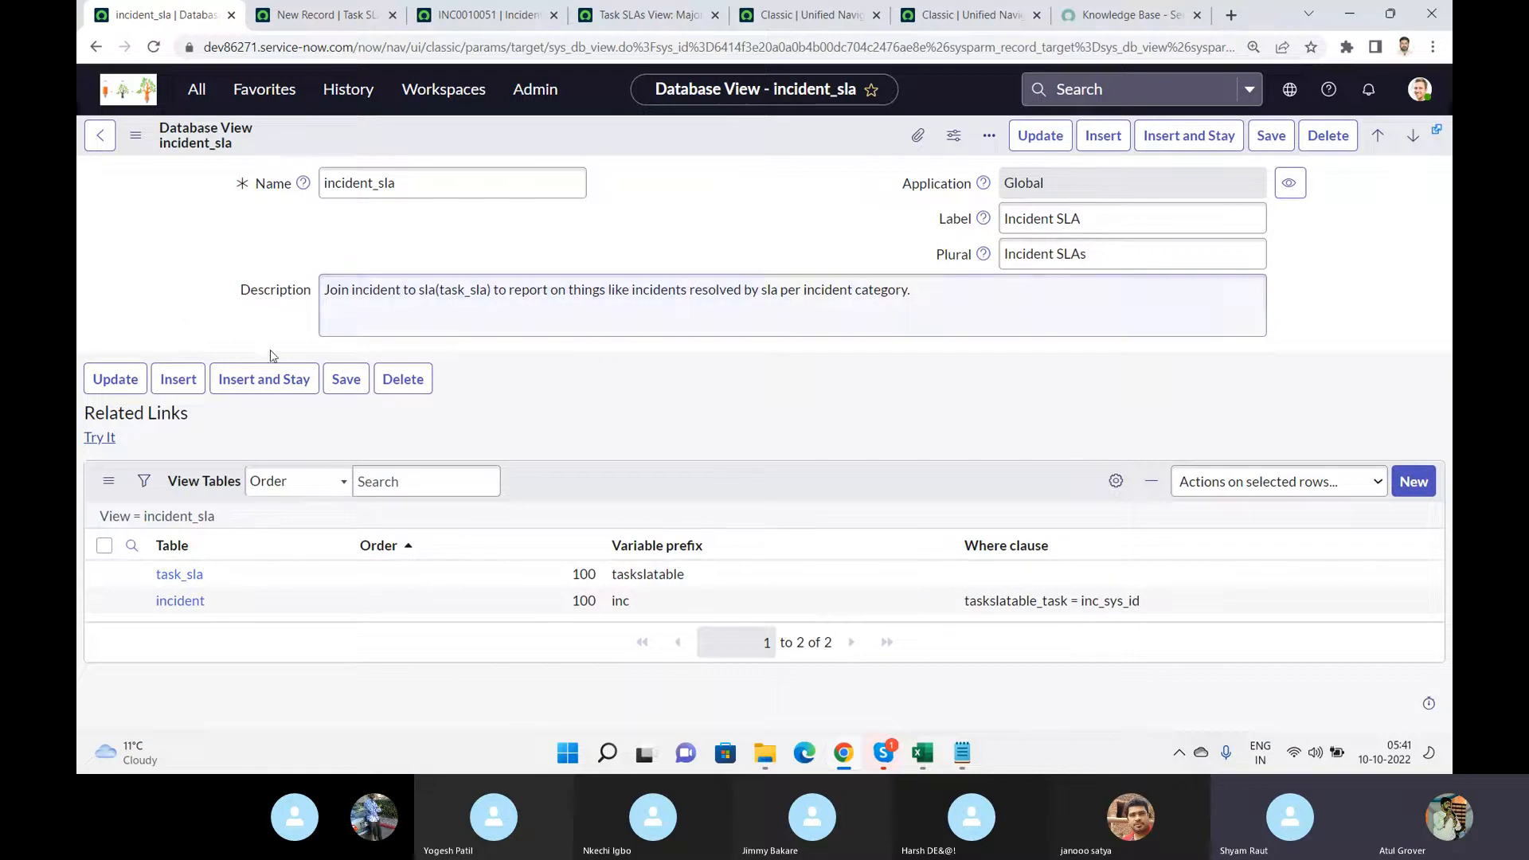
# - Try out the incident_sla view and examine the incident and task SLA columns available for its list
pyautogui.click(99, 438)
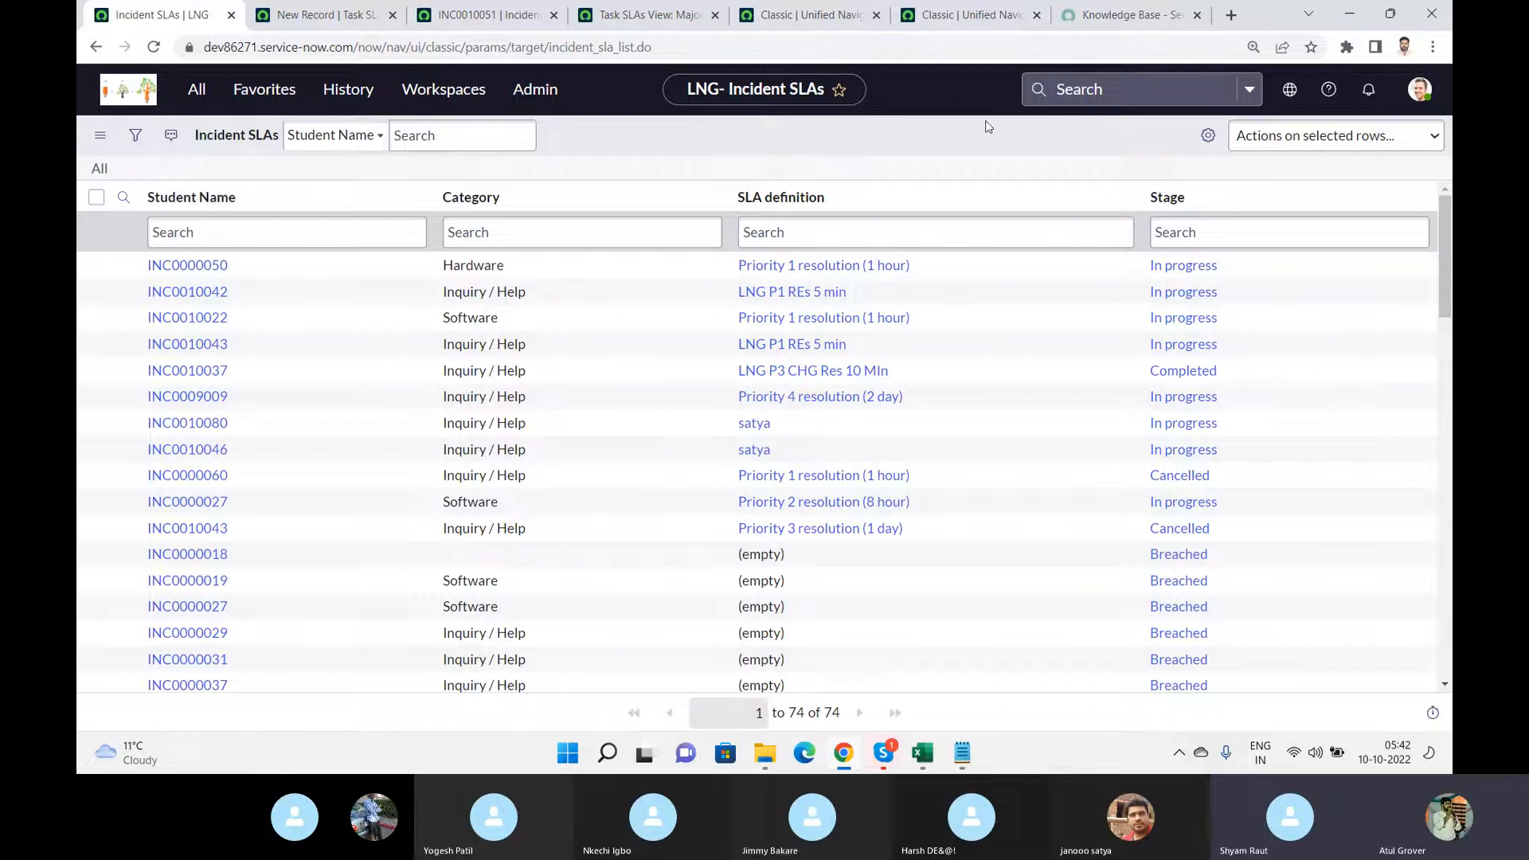
pyautogui.click(1208, 136)
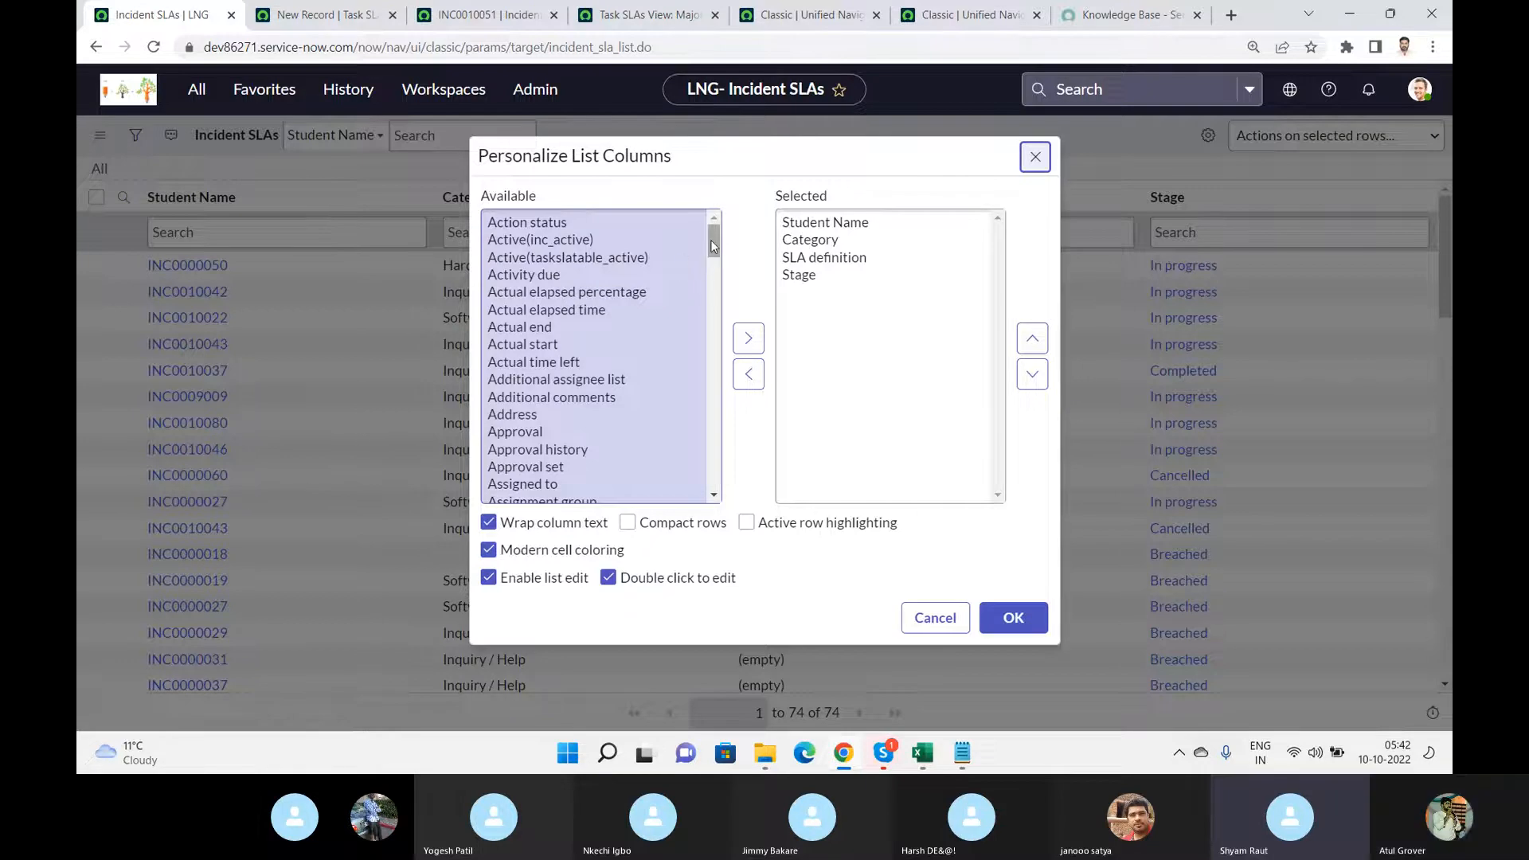
pyautogui.moveTo(710, 241); pyautogui.dragTo(714, 315)
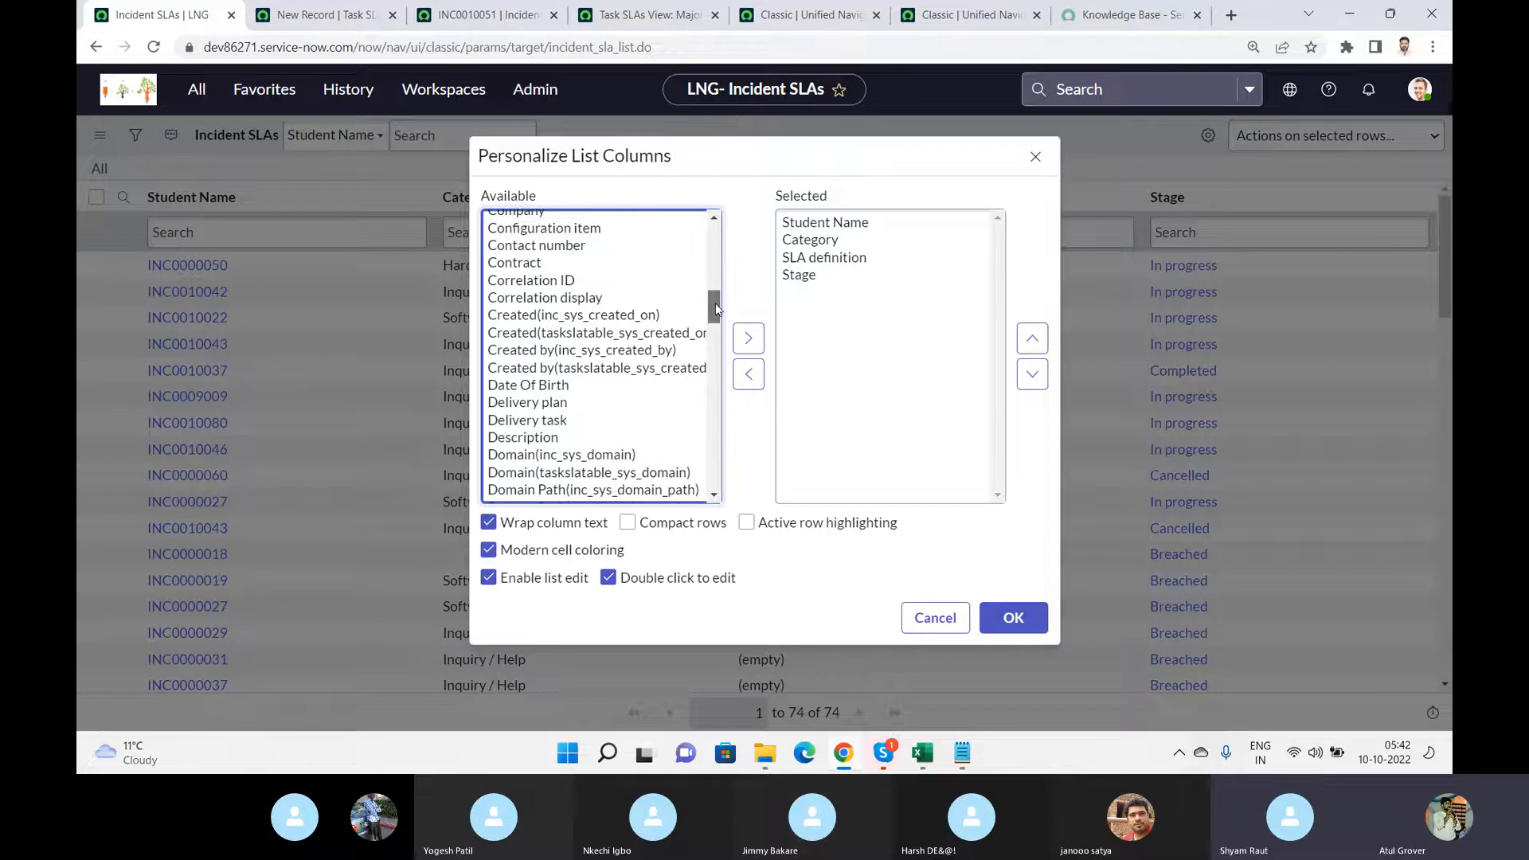
pyautogui.moveTo(714, 310); pyautogui.dragTo(715, 367)
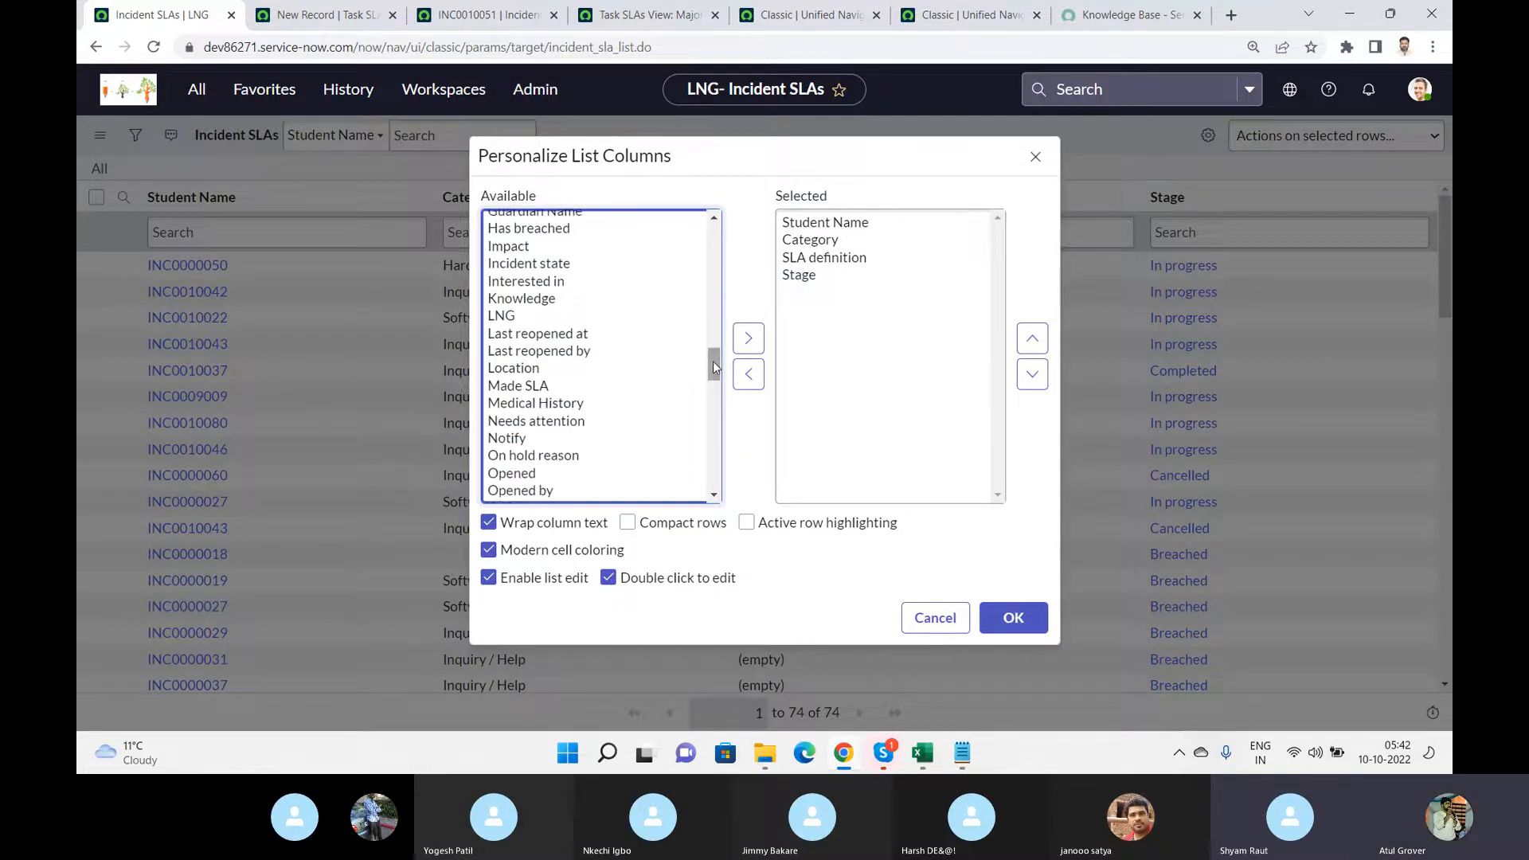
pyautogui.click(1034, 159)
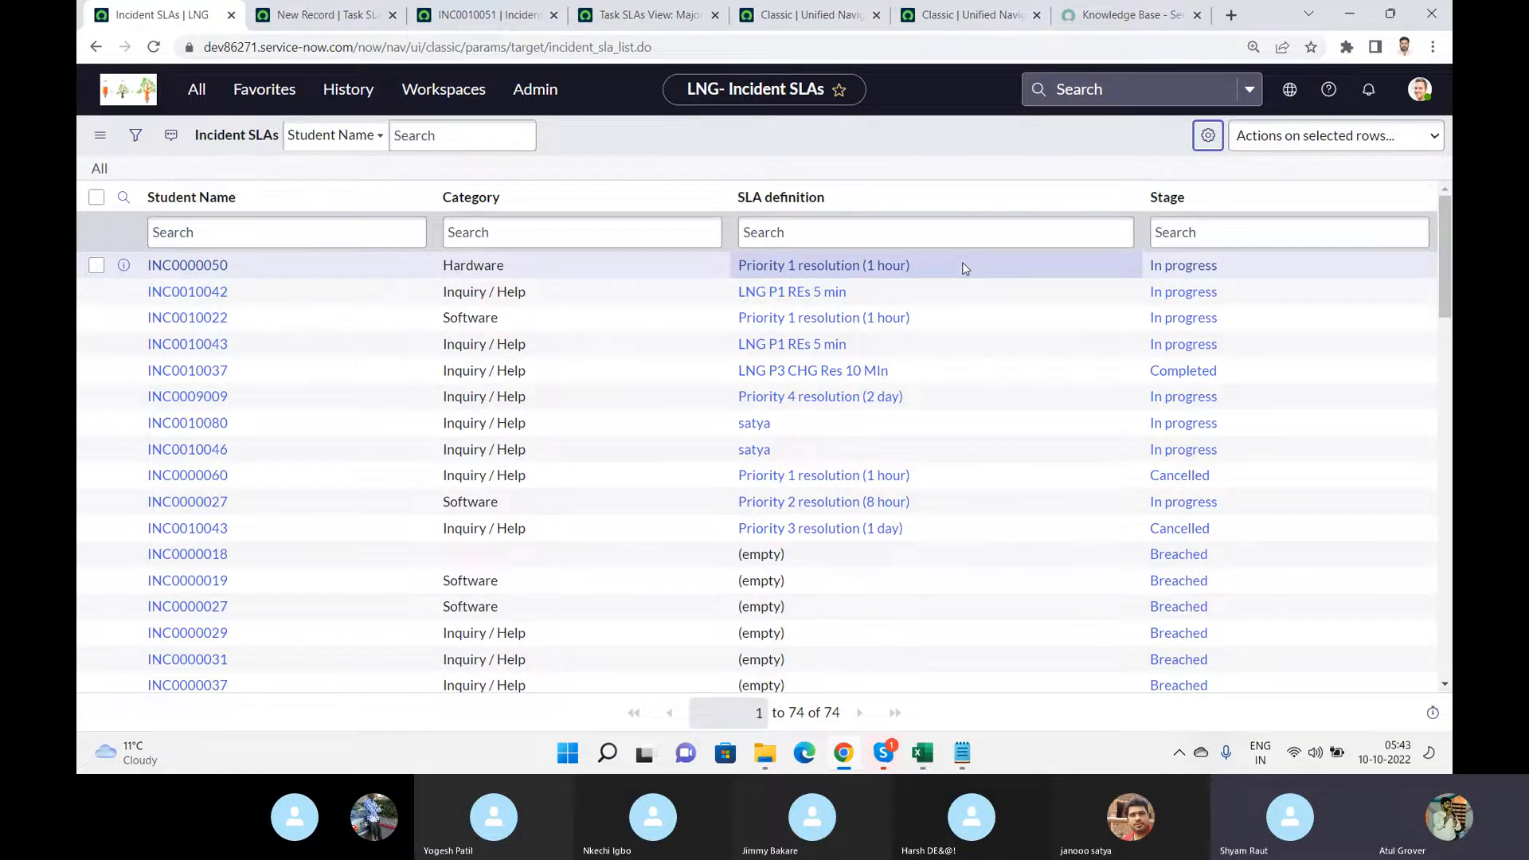
# - Switch to Notepad and add the lines "INC - 10000" and "CHG - 50000" above the "Emp A 12 IT" record
pyautogui.hotkey('alt', 'Tab')
pyautogui.hotkey('alt', 'Tab')
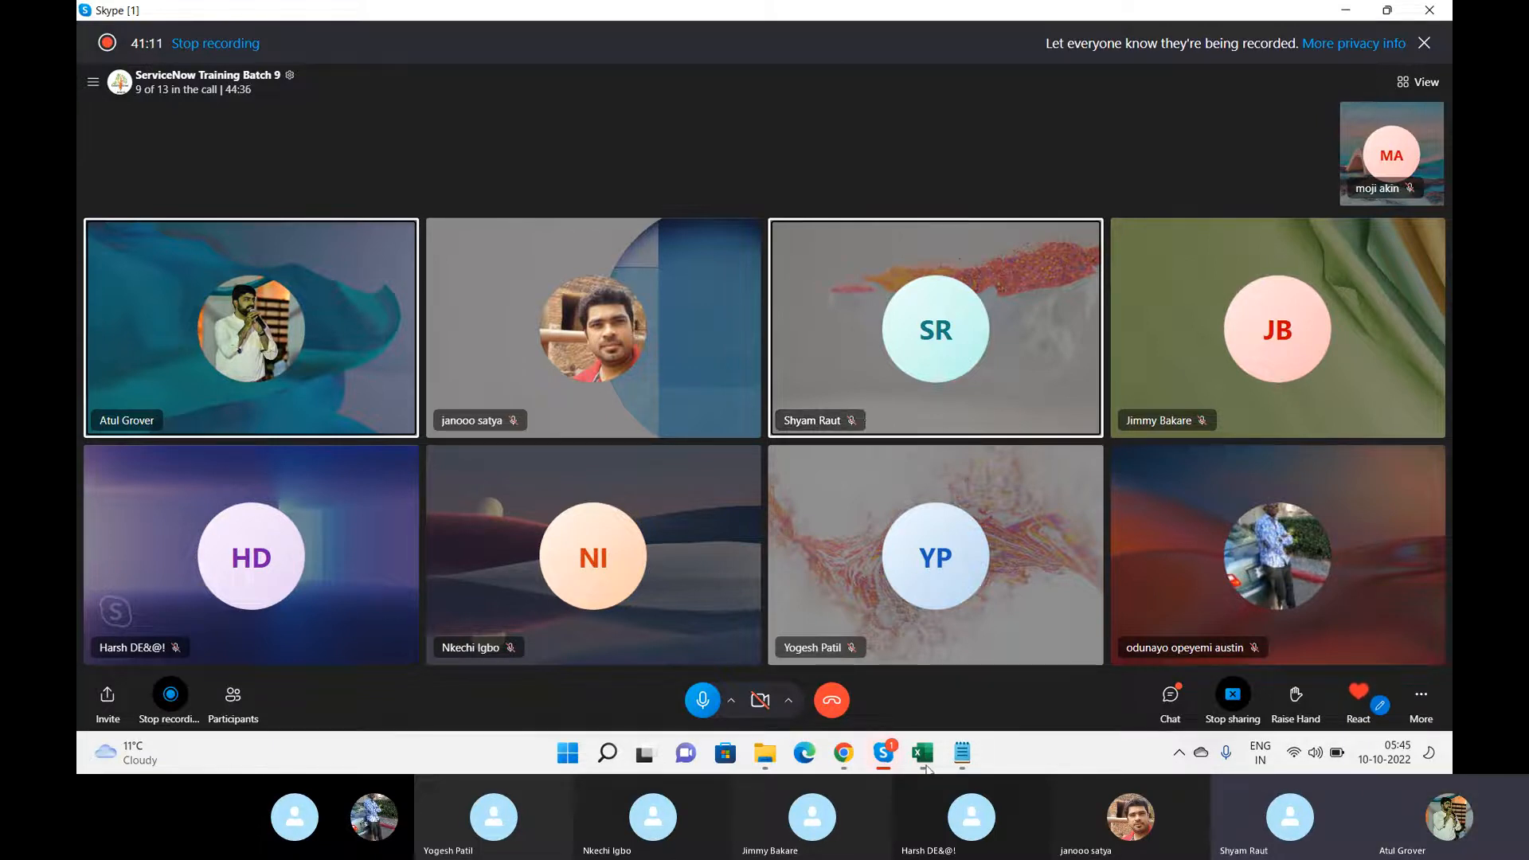
pyautogui.click(962, 752)
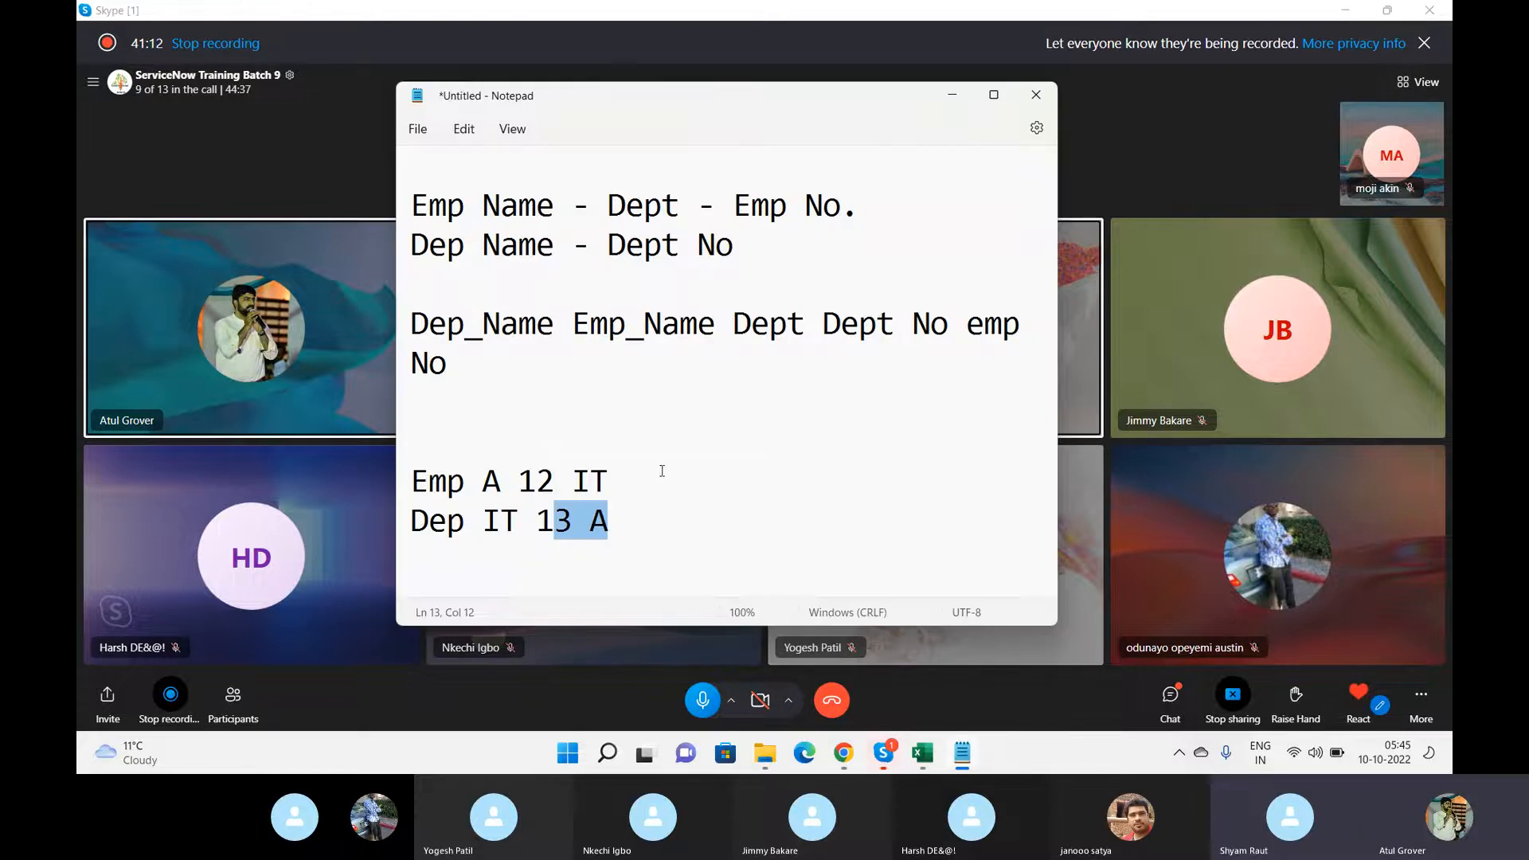
pyautogui.click(517, 443)
pyautogui.write('INC ')
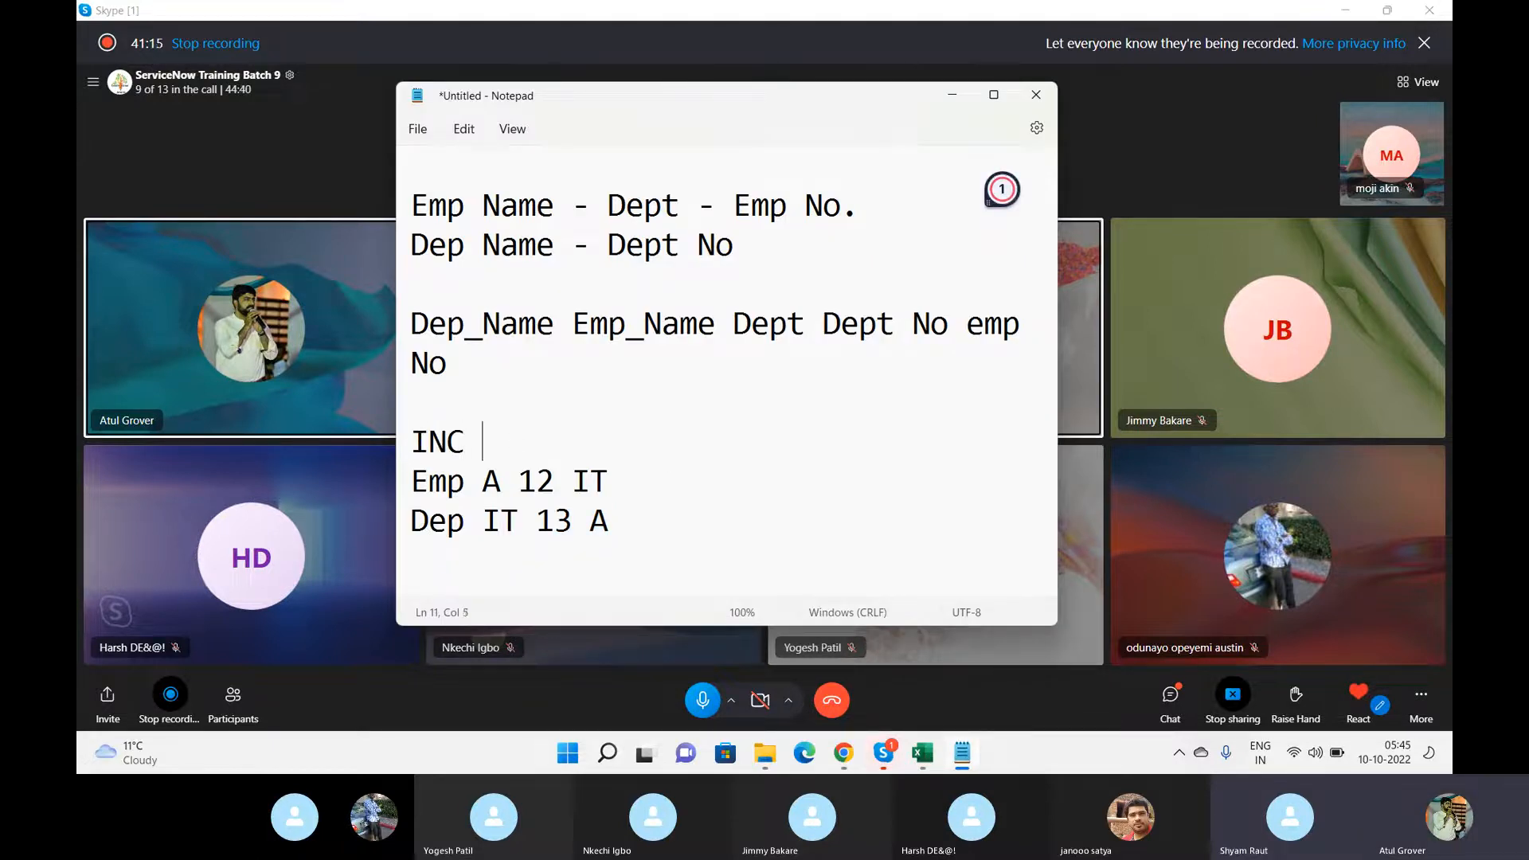
pyautogui.write('- 10000')
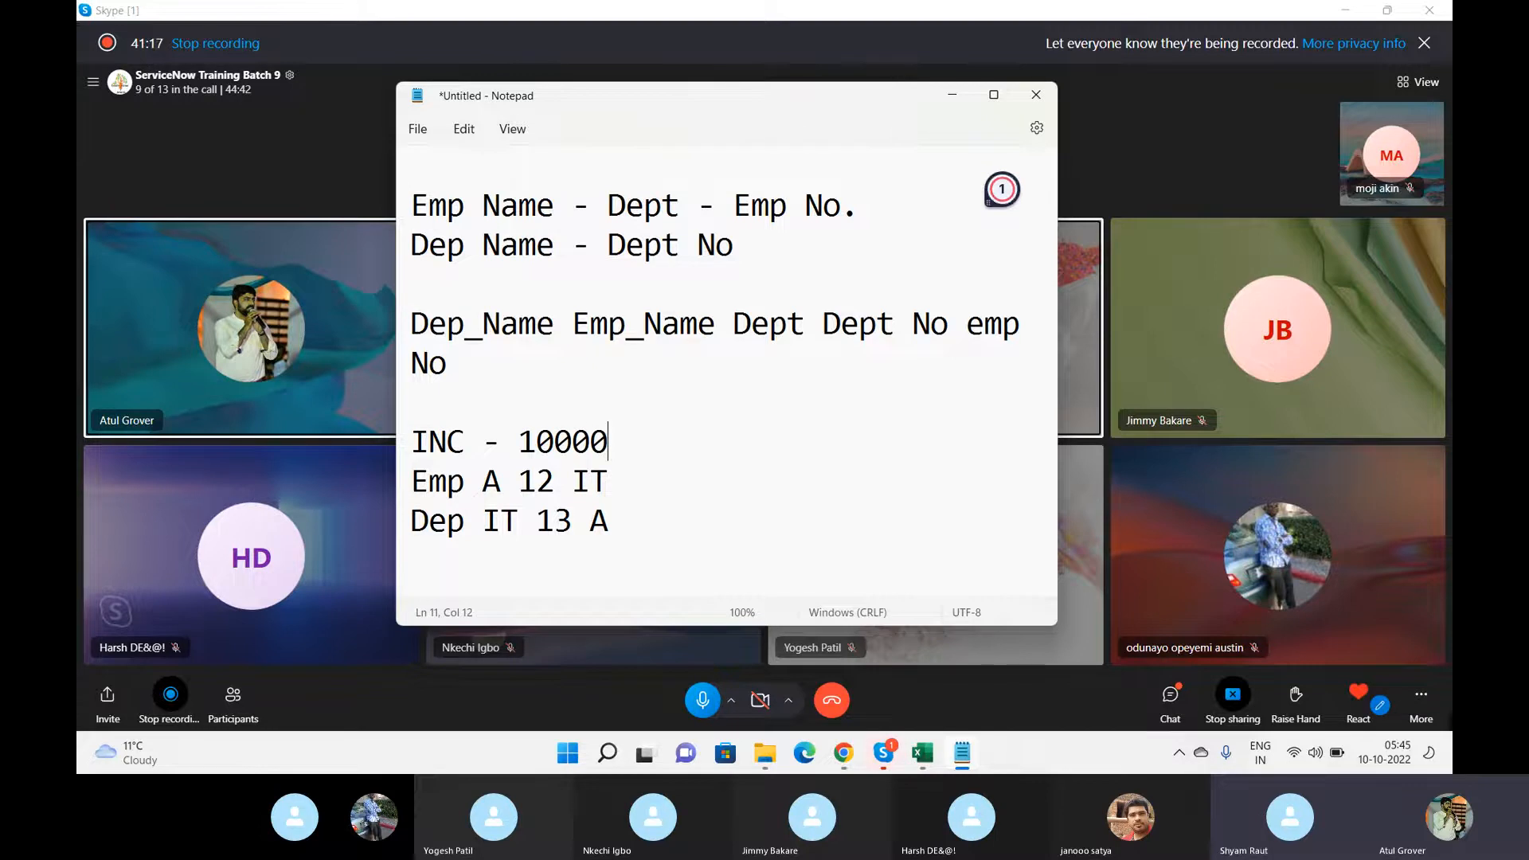
pyautogui.press('Return')
pyautogui.write('C')
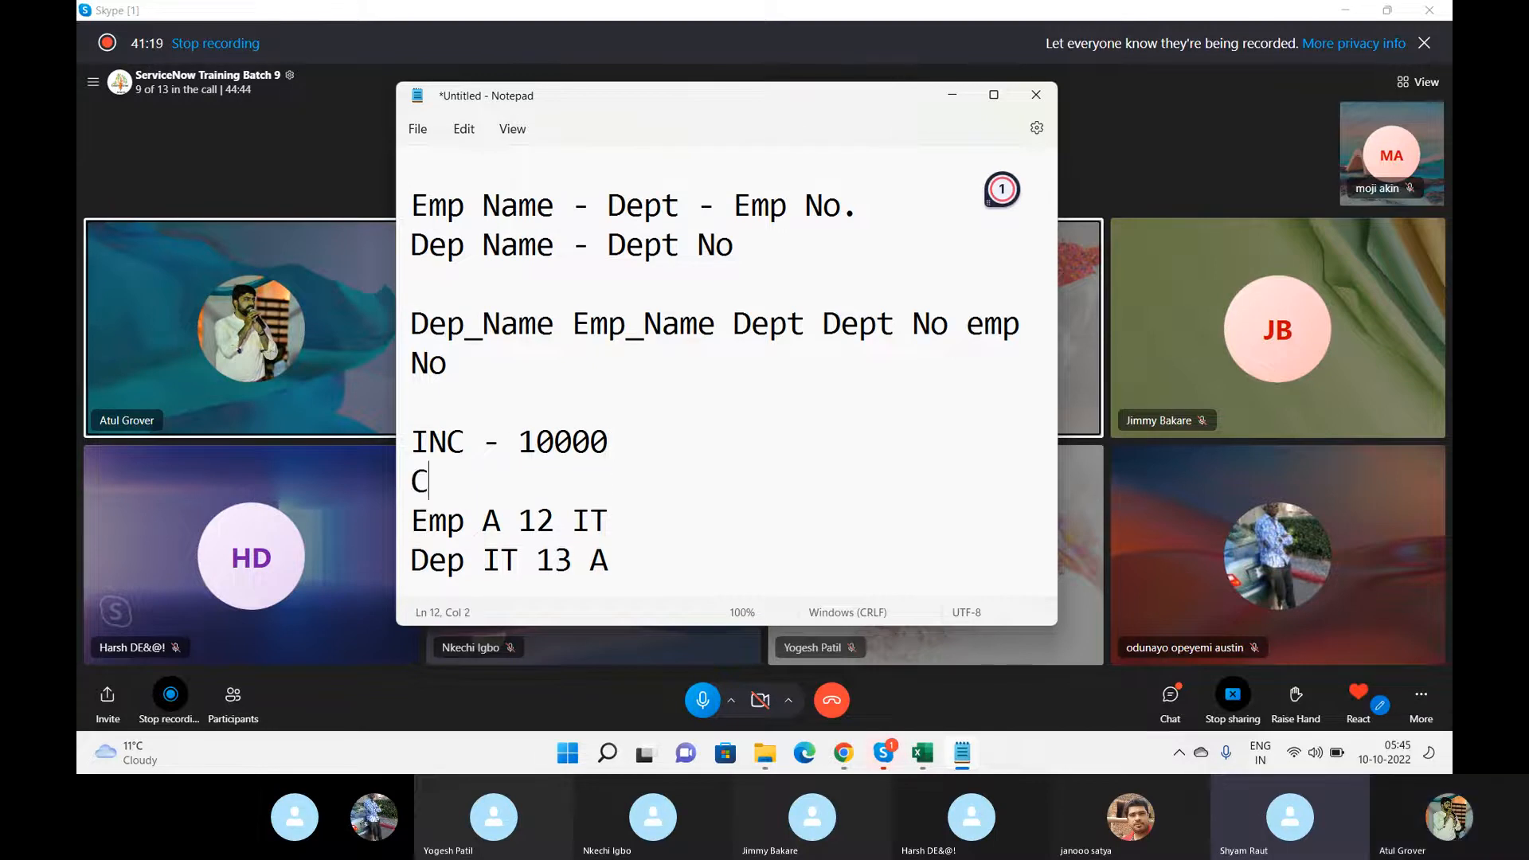
pyautogui.write('HG - ')
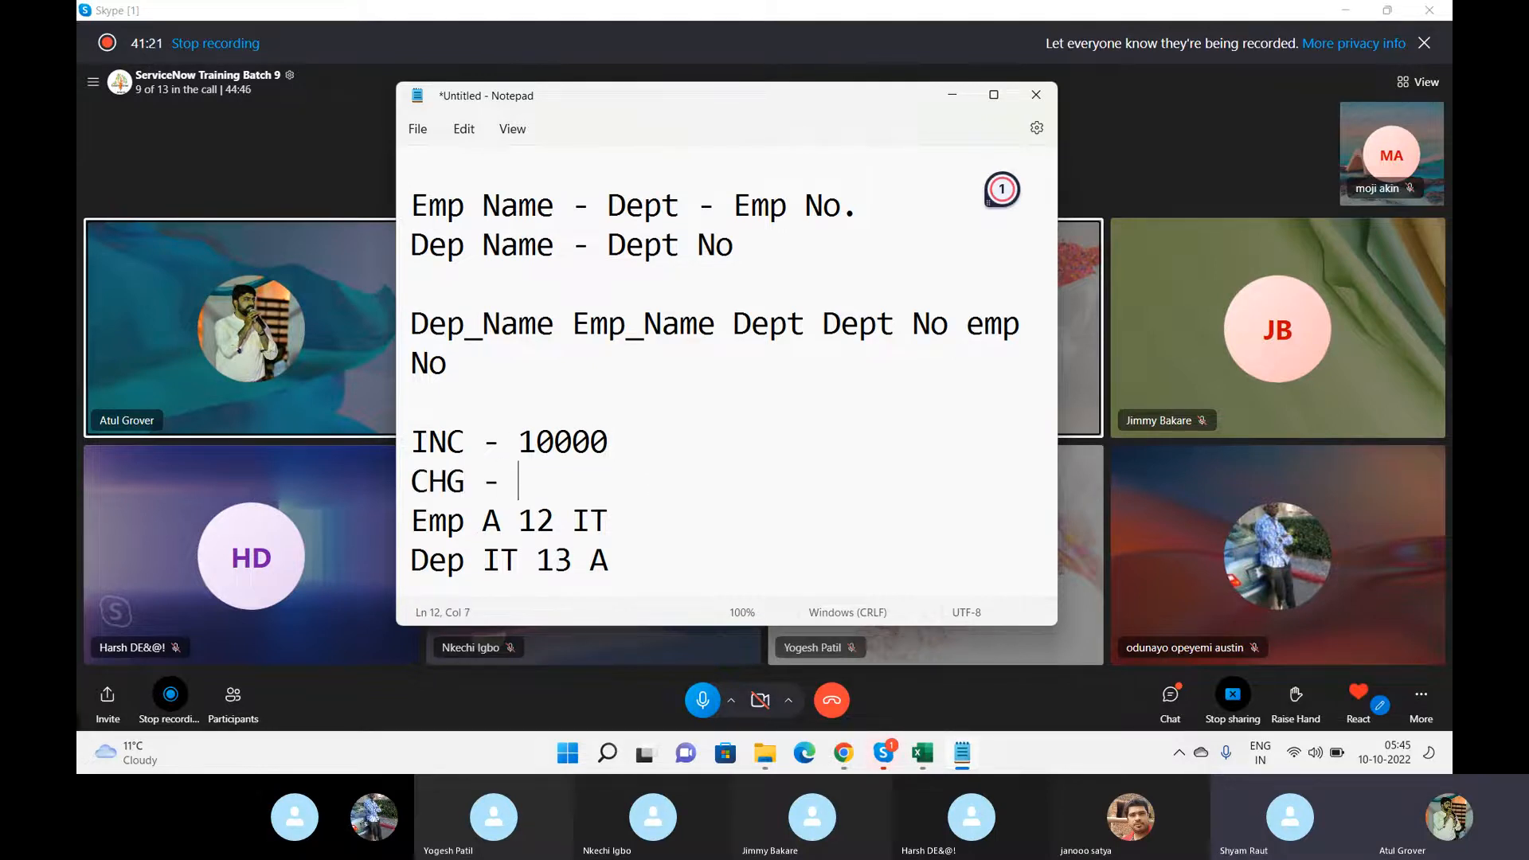
pyautogui.write('50000')
pyautogui.press('Return')
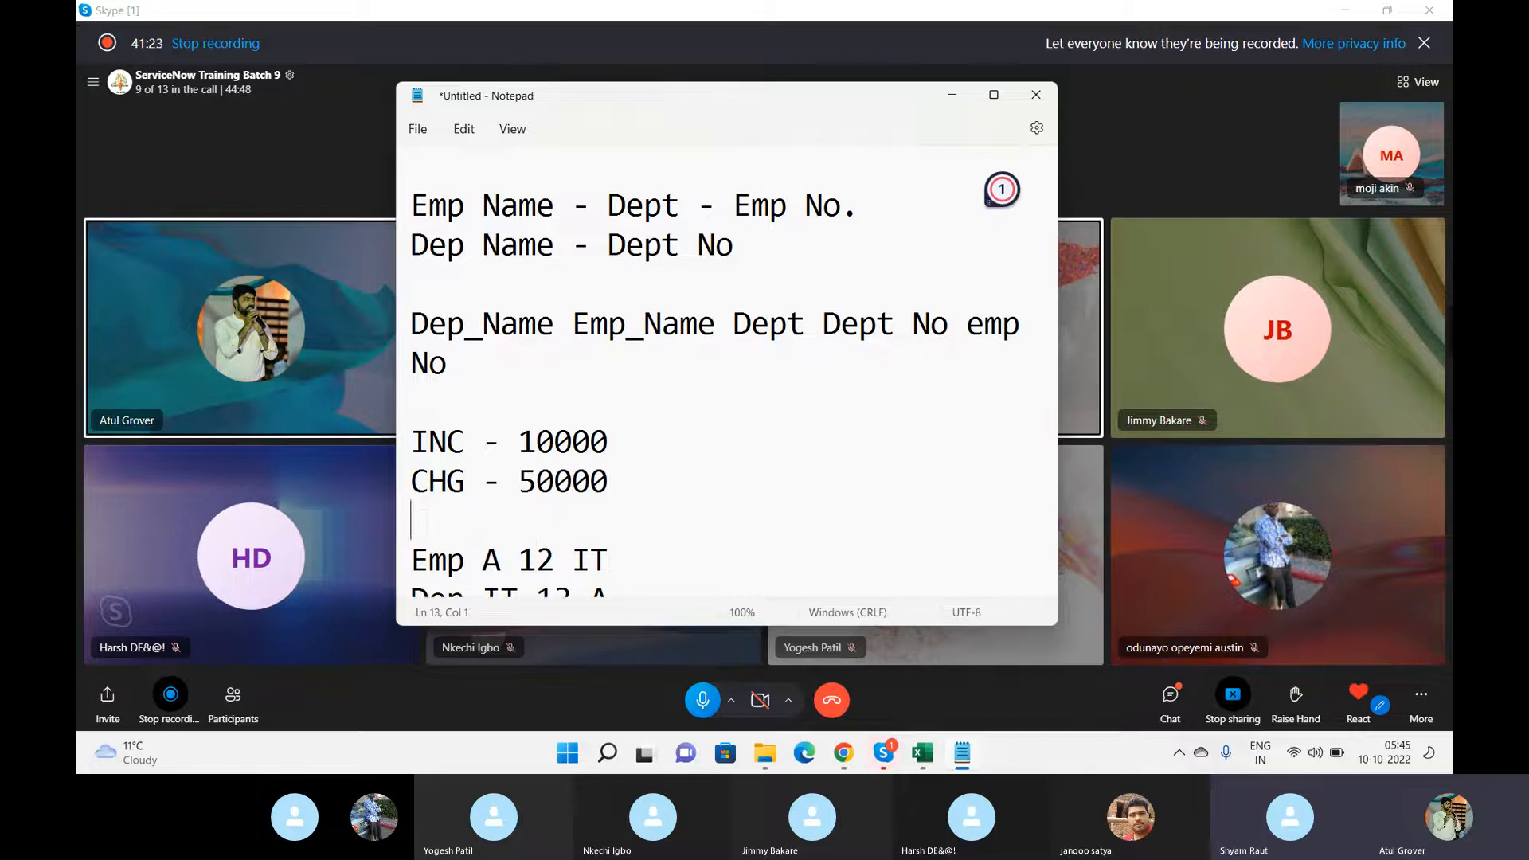
# - Add the line "PRB - 5000" under the CHG line and "10000*50000*5000" after a blank line
pyautogui.write('PRB')
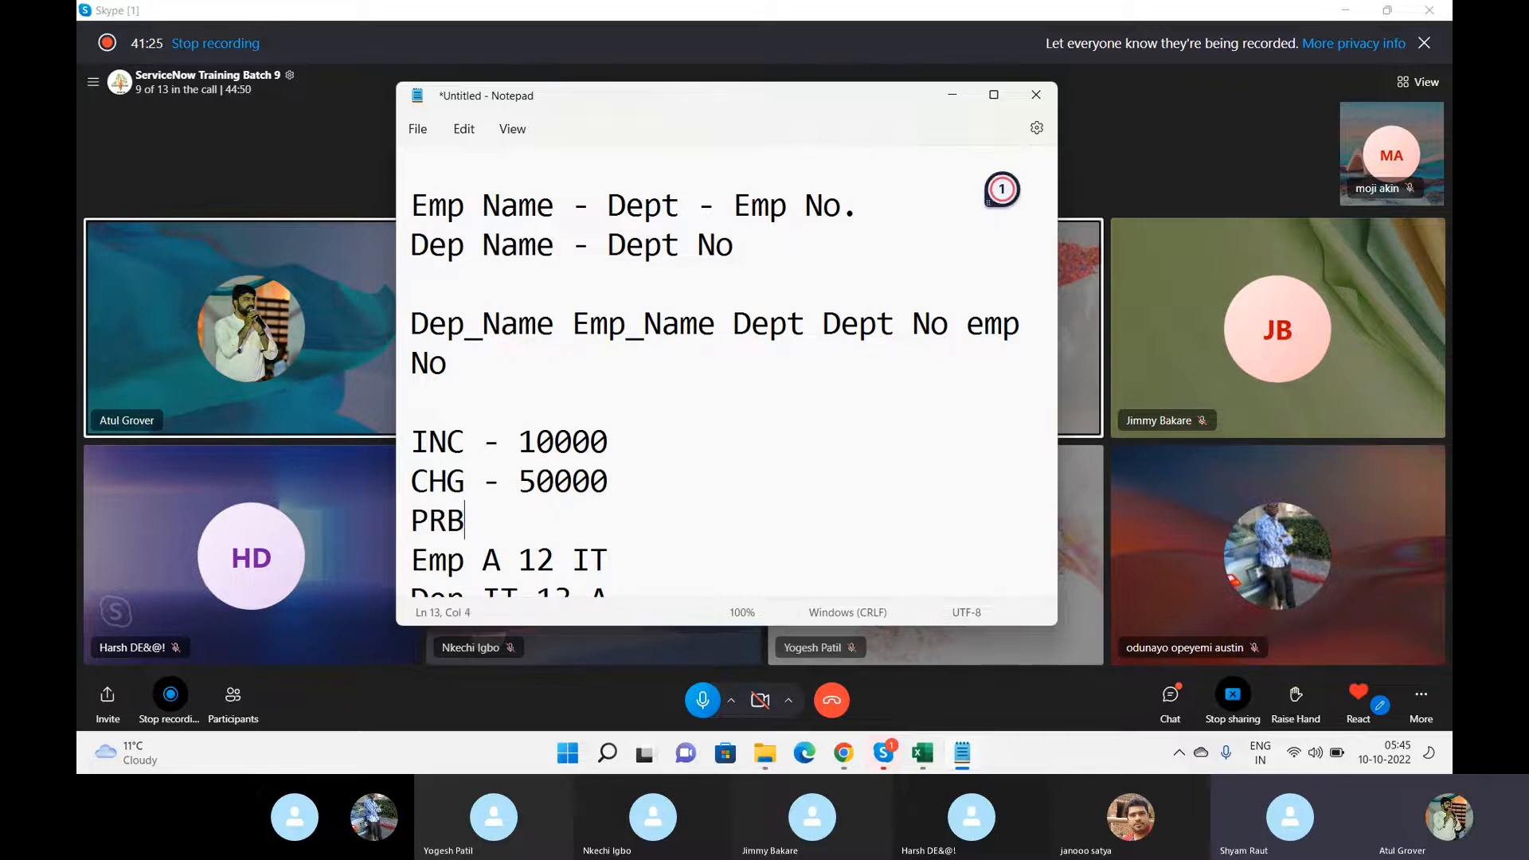
pyautogui.write(' - 5000')
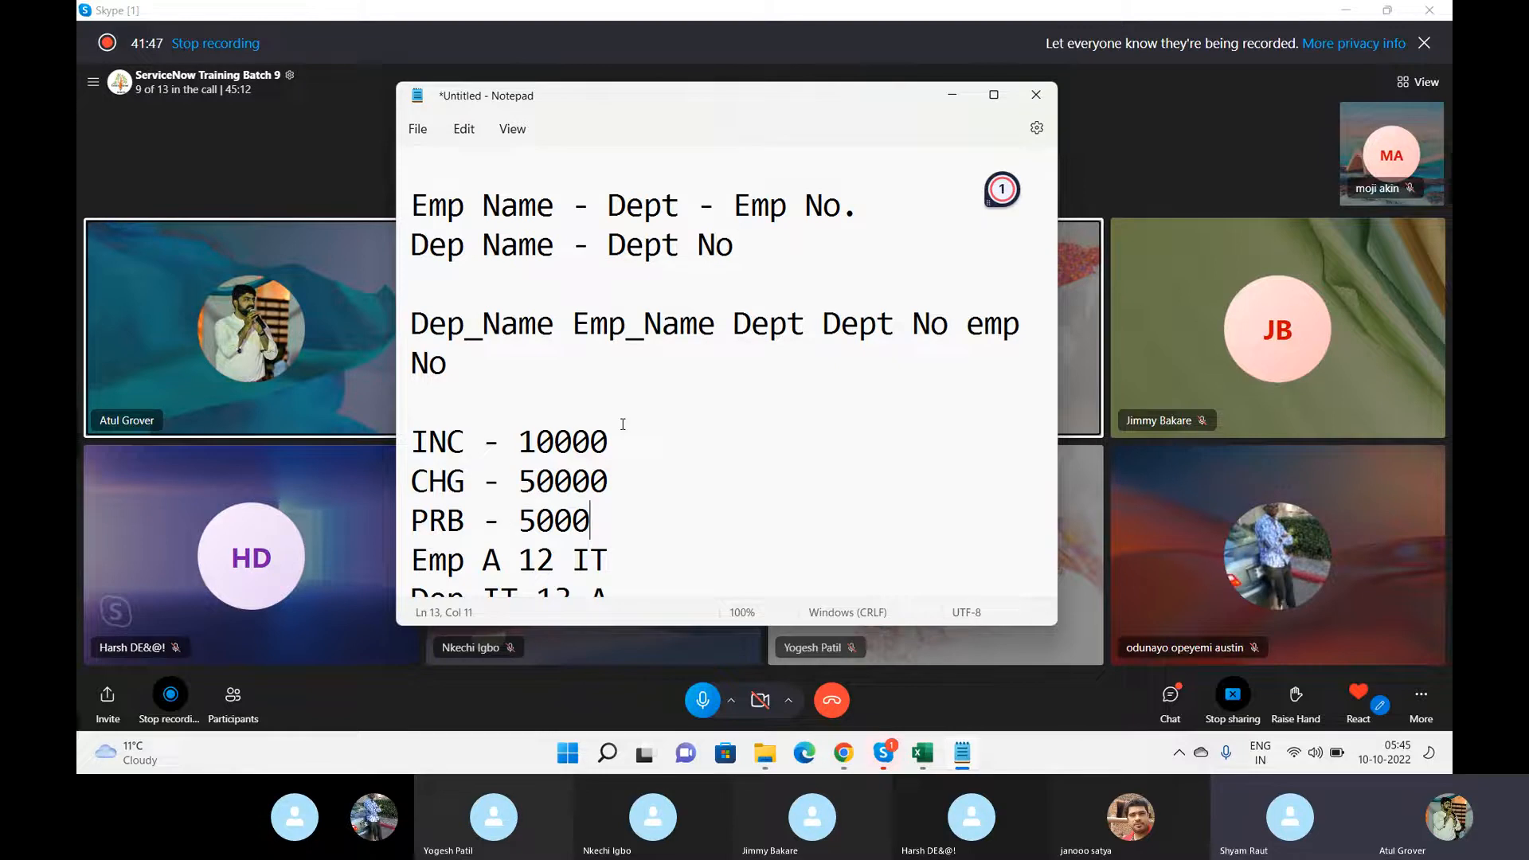
pyautogui.press('Return')
pyautogui.press('Return')
pyautogui.write('1')
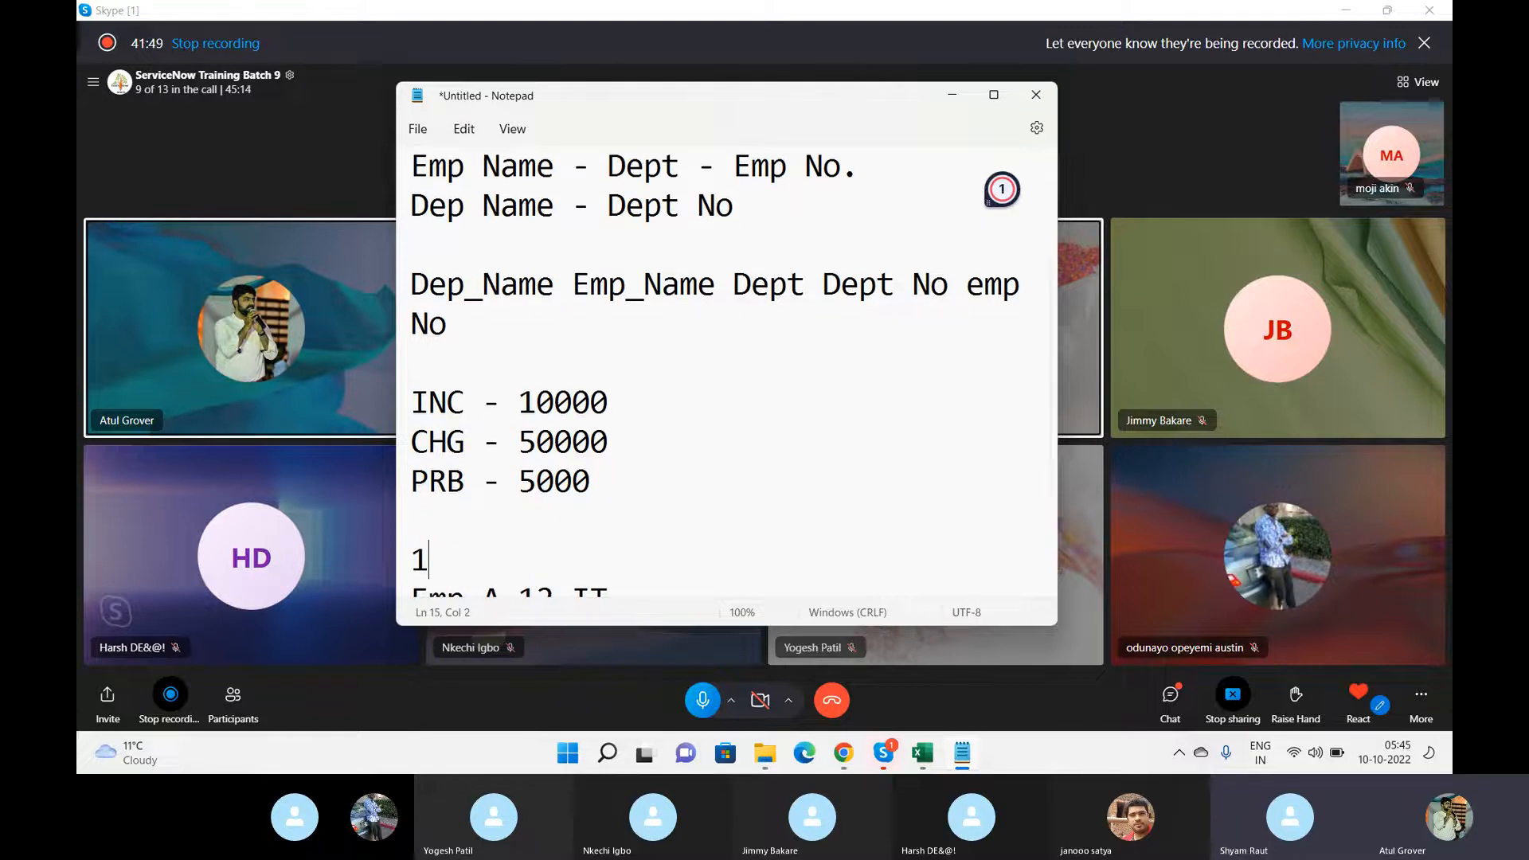
pyautogui.write('0000*')
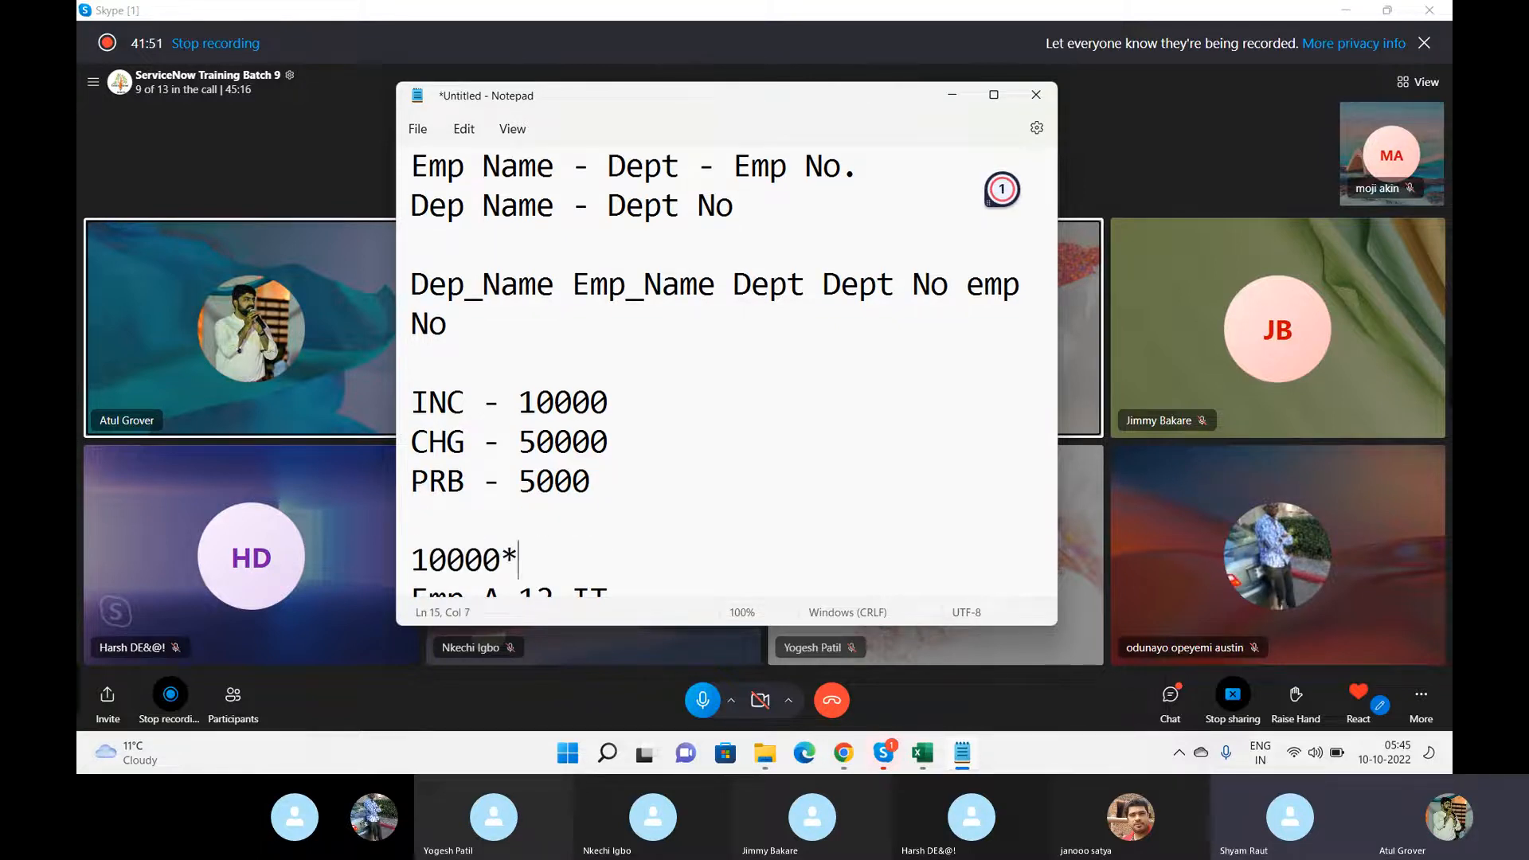
pyautogui.write('50000*50000*')
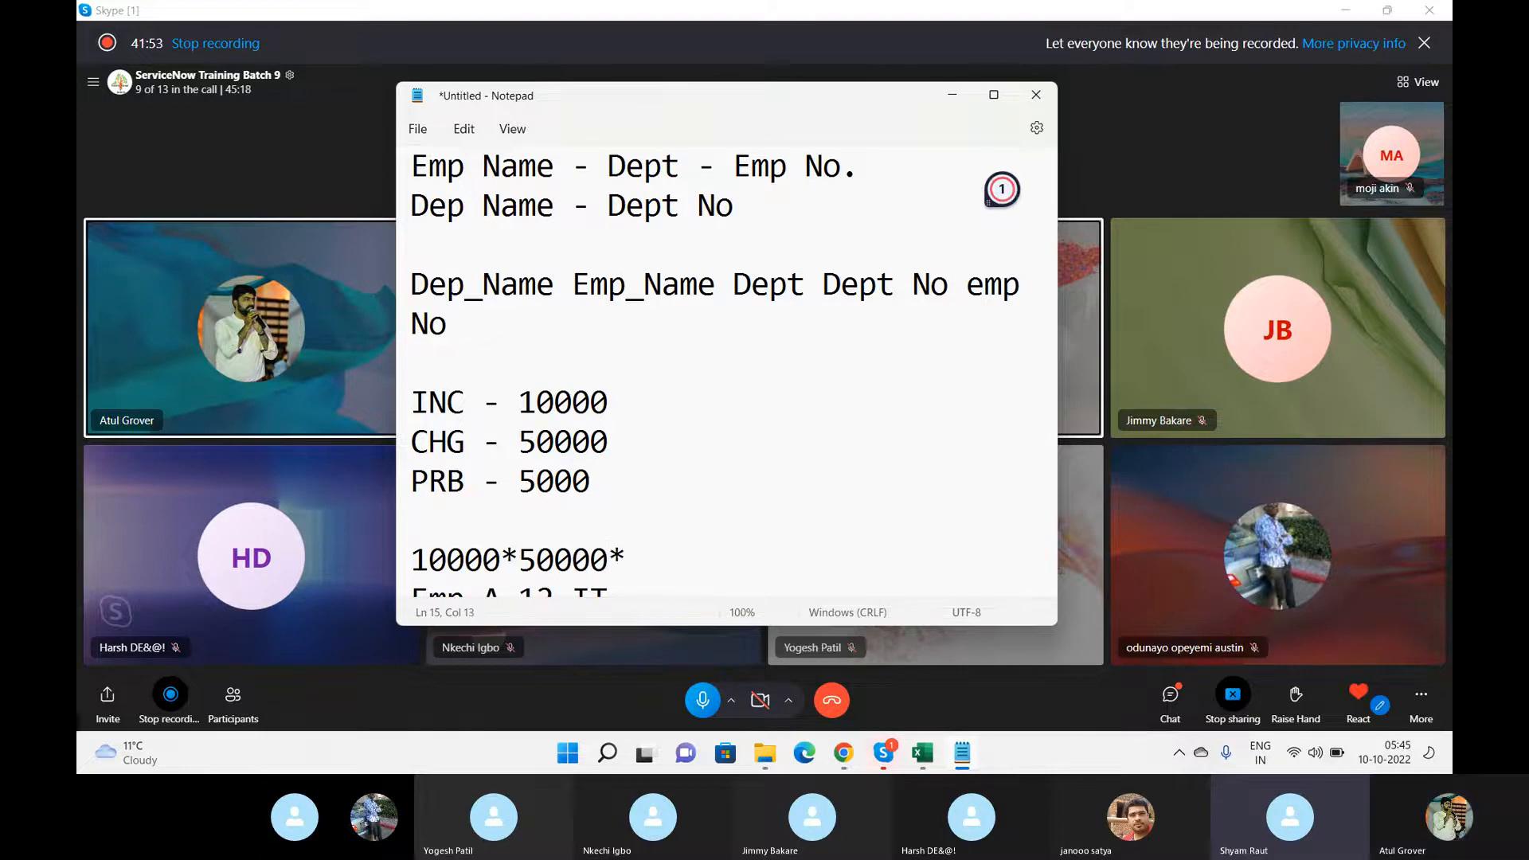
pyautogui.write('0')
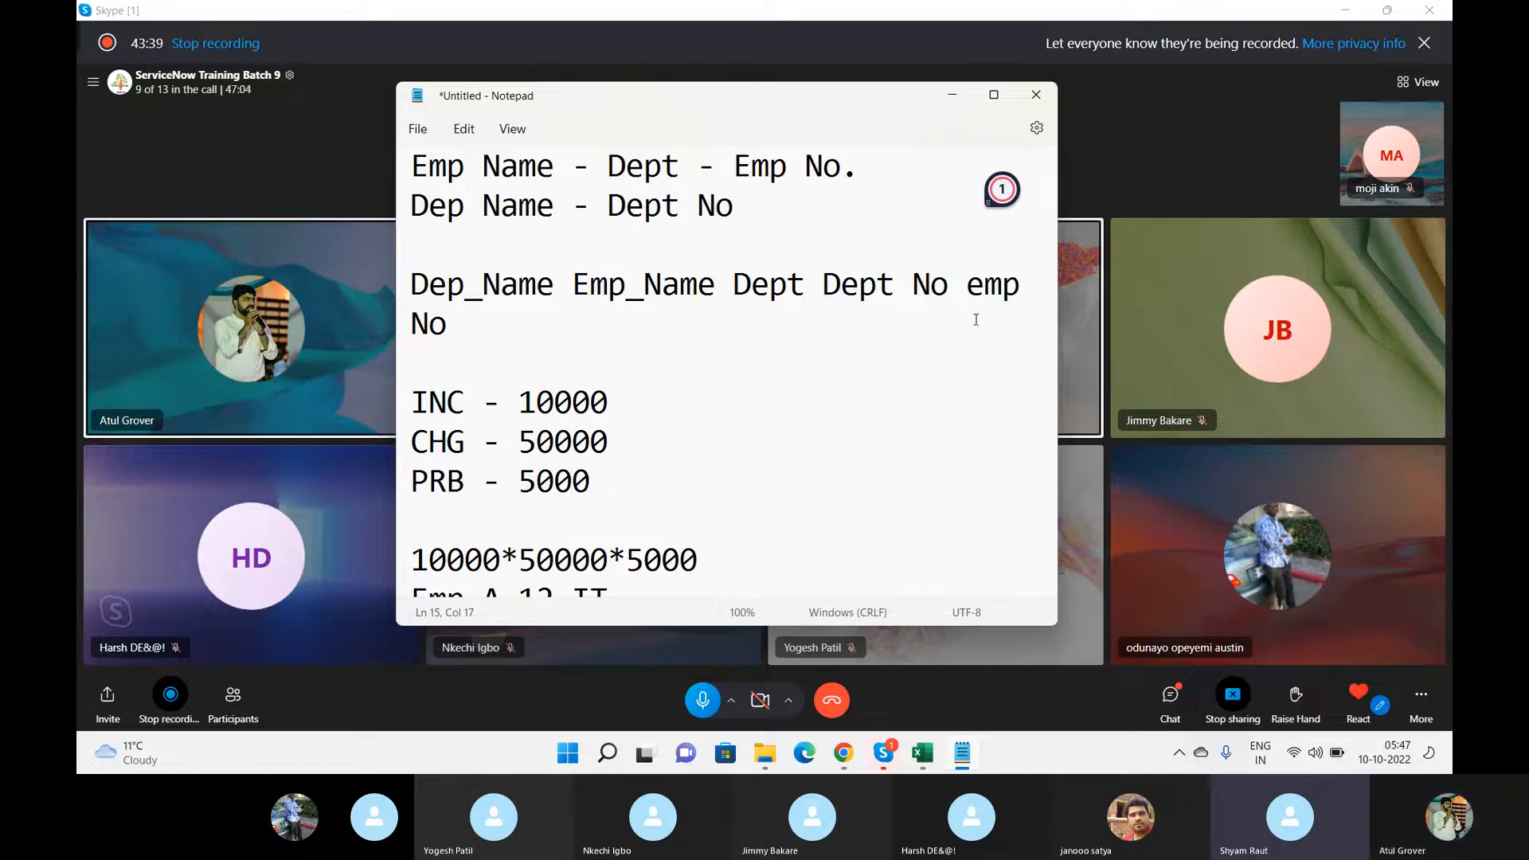
# - Switch to the Training_Master workbook in Excel and select the Dictionary overview topic in the agenda
pyautogui.click(1098, 149)
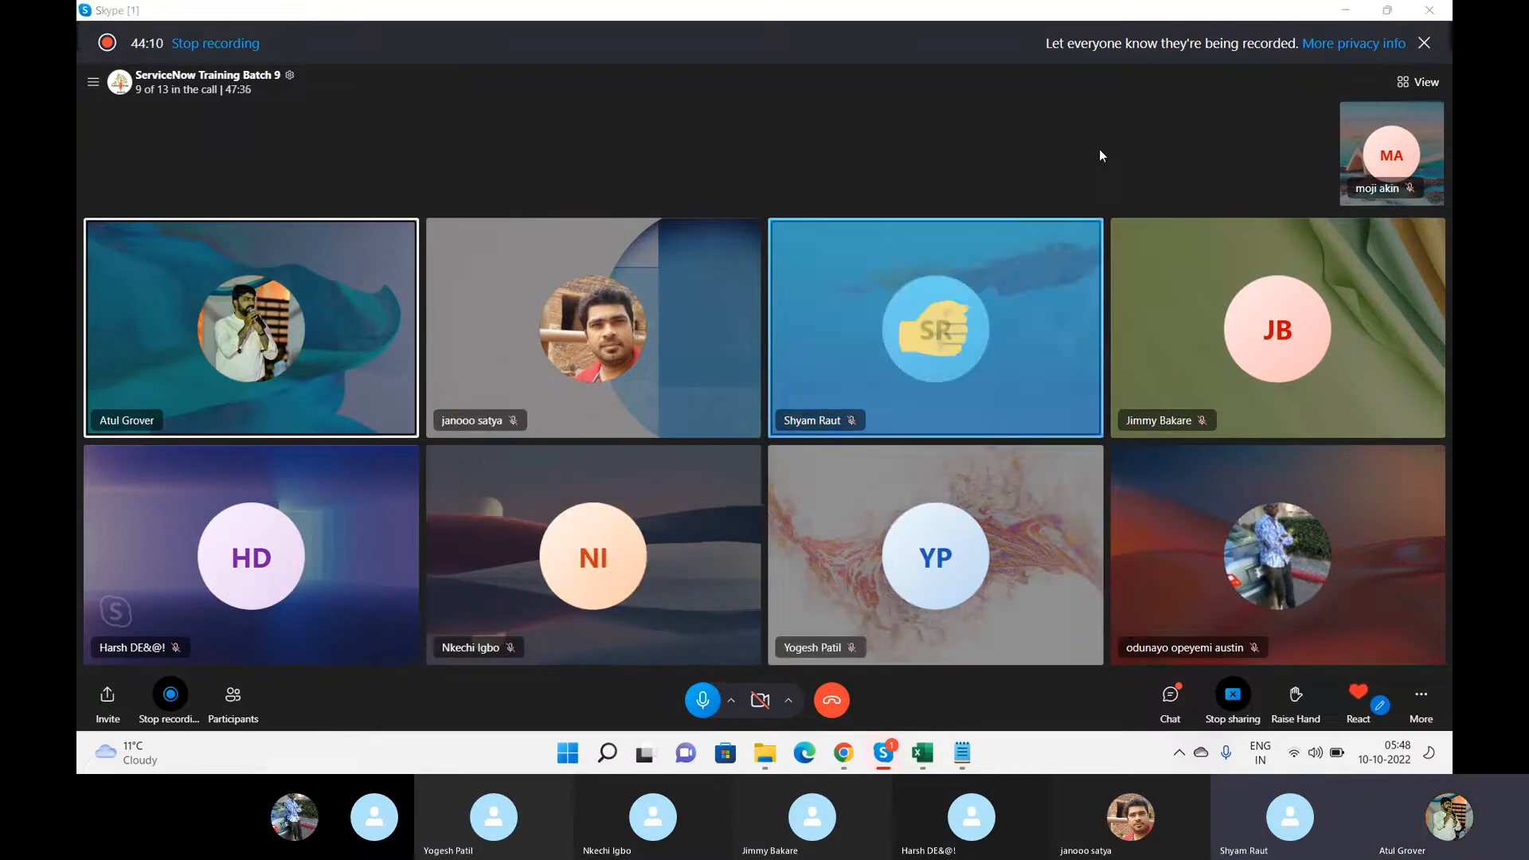
pyautogui.hotkey('alt', 'Tab')
pyautogui.hotkey('alt', 'Tab')
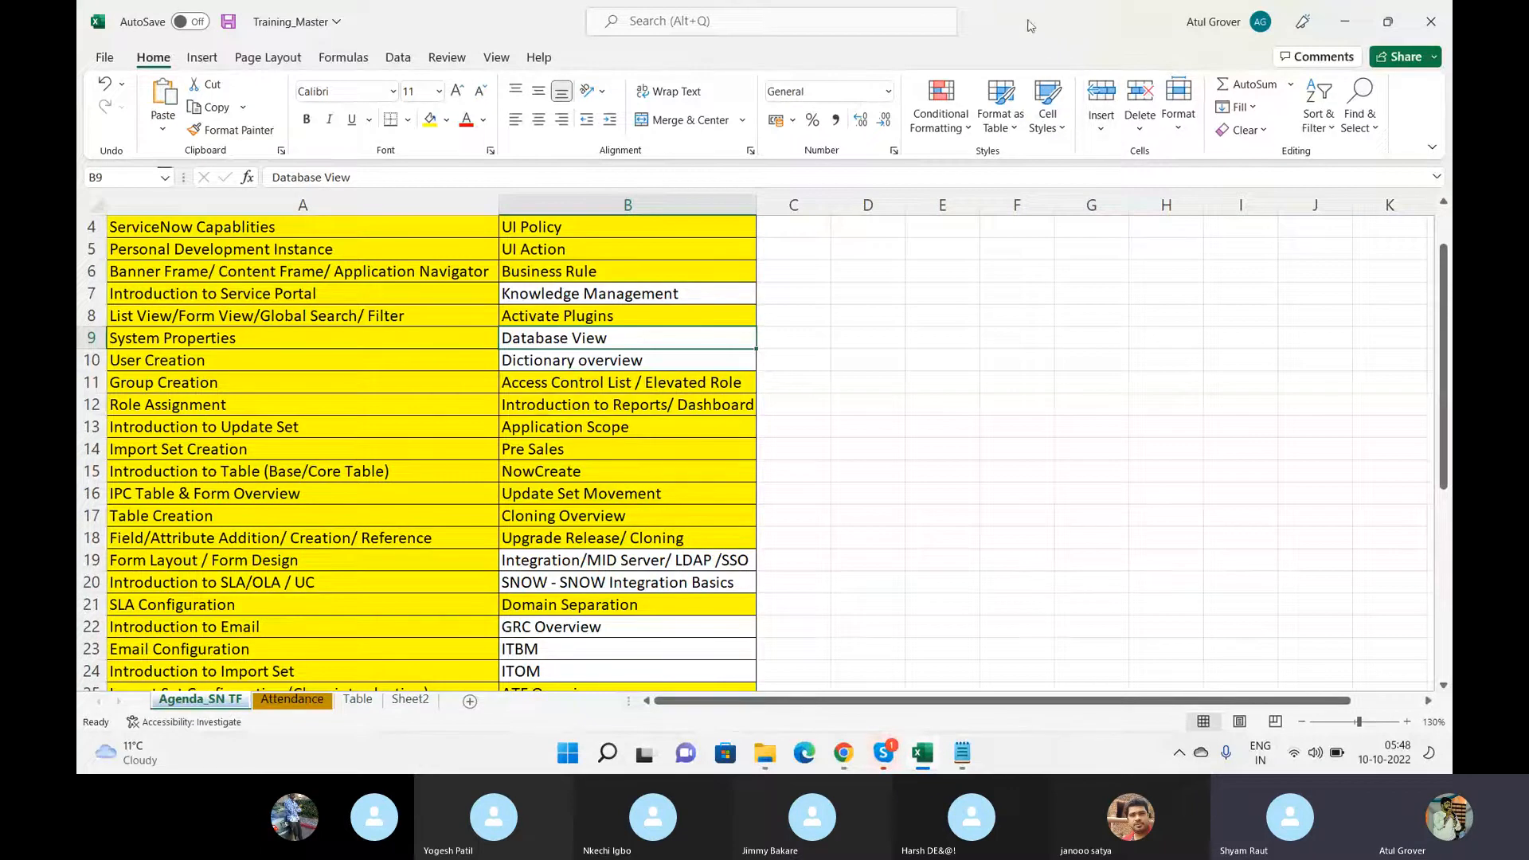
pyautogui.click(658, 362)
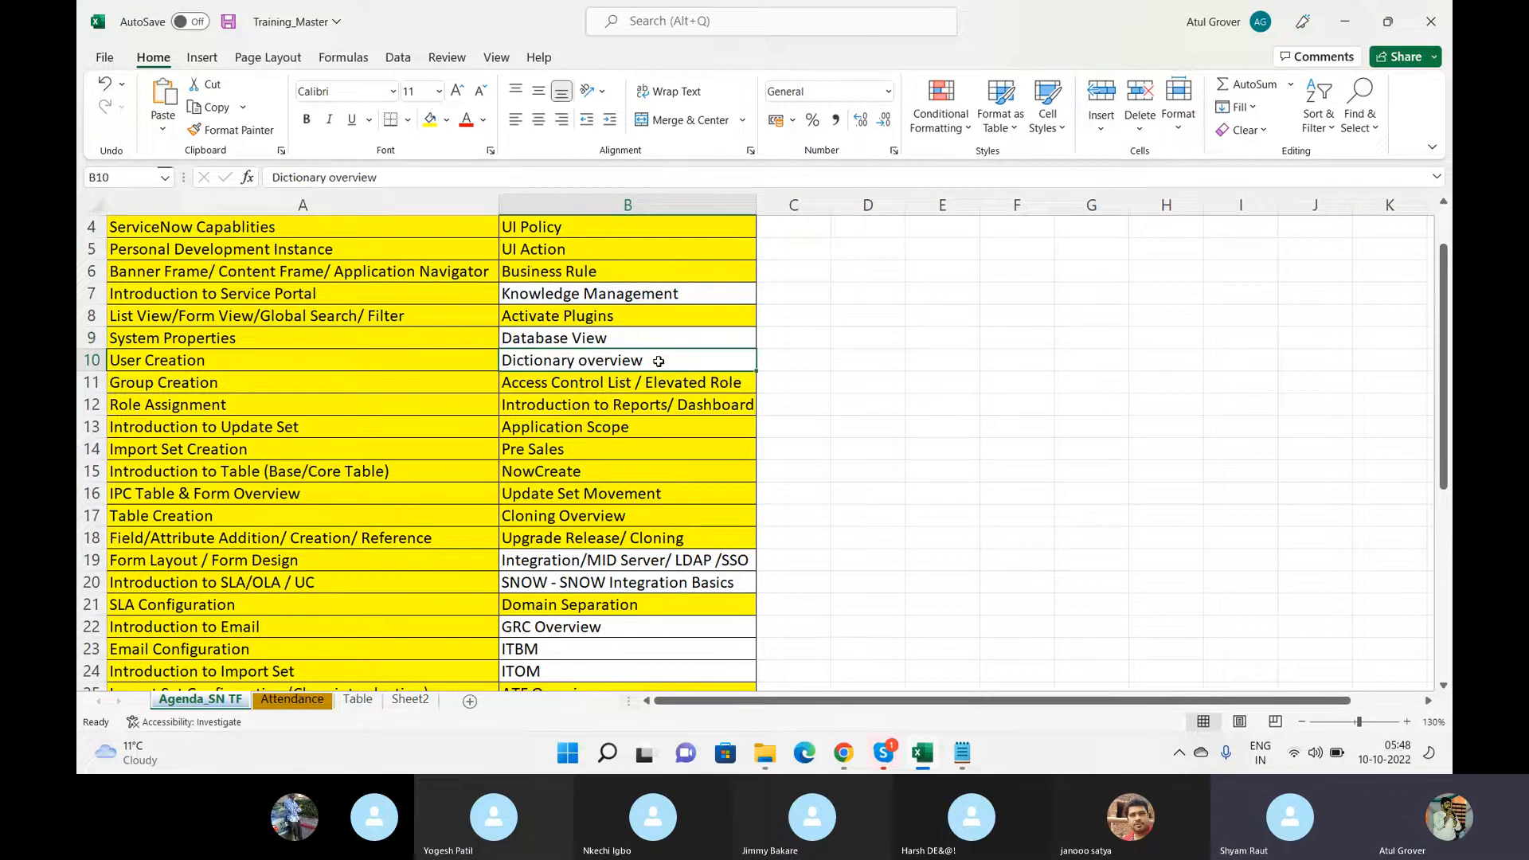
# - Switch to the browser and view the Incident SLAs list in ServiceNow
pyautogui.hotkey('alt', 'Tab')
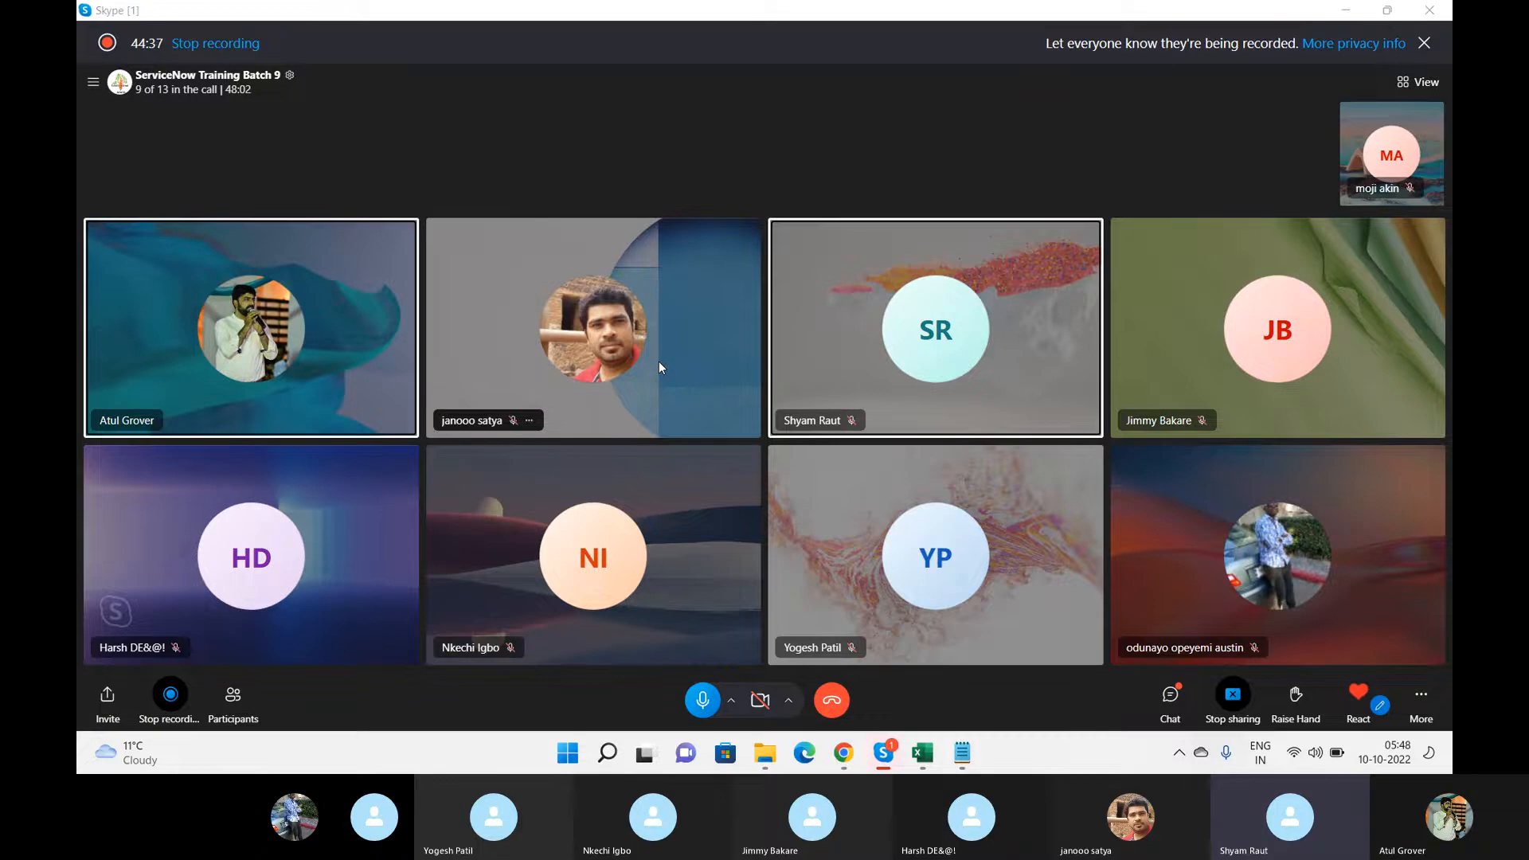
pyautogui.hotkey('alt', 'Tab')
pyautogui.hotkey('alt', 'Tab')
pyautogui.click(659, 368)
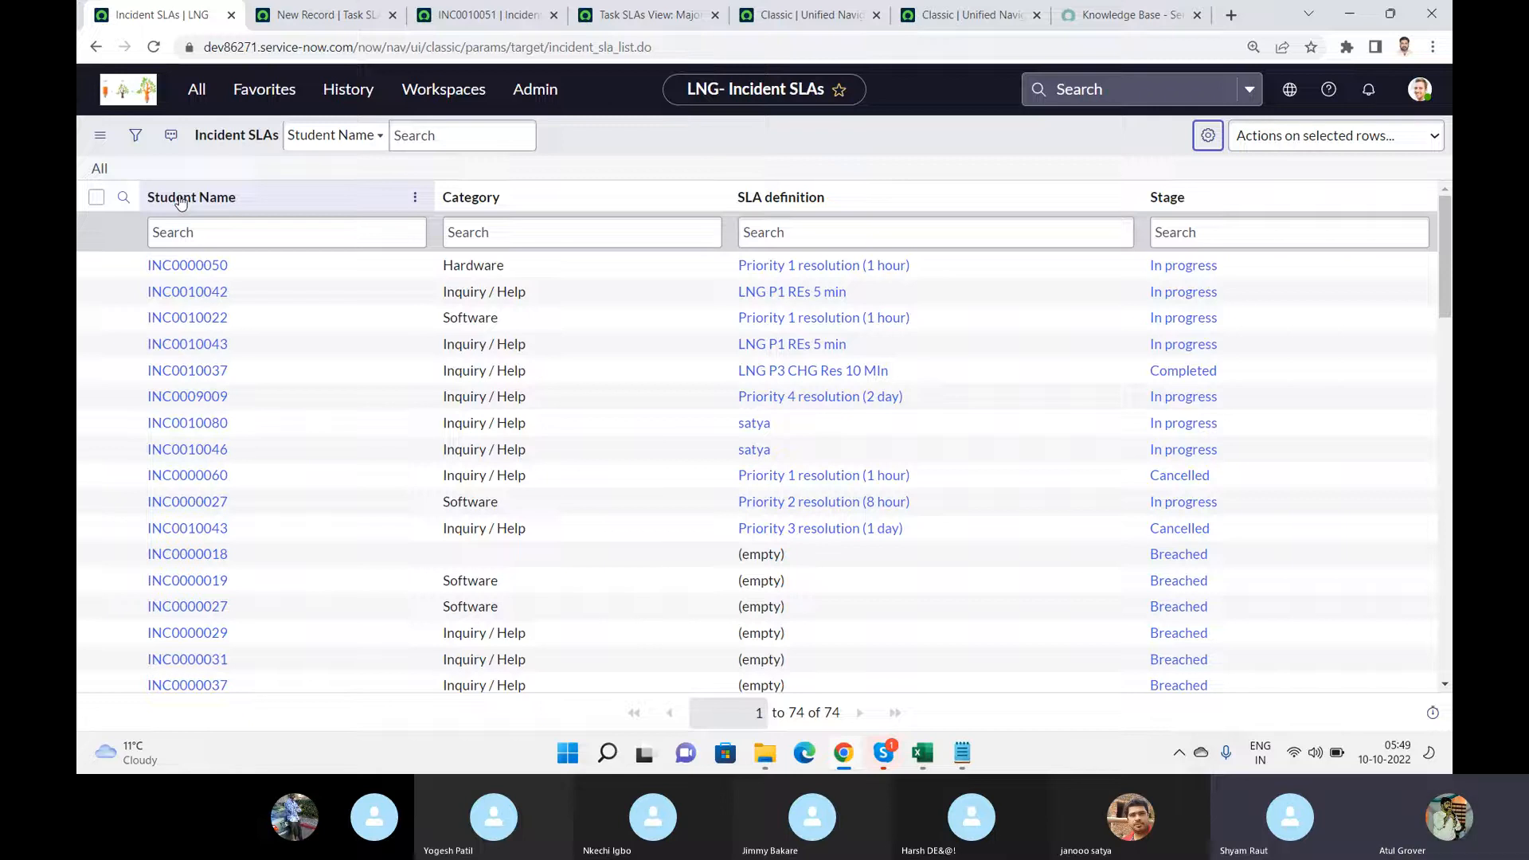
# - Switch to Notepad and insert seven blank lines above the "Database View" heading, returning to the first line
pyautogui.hotkey('alt', 'Tab')
pyautogui.hotkey('alt', 'Tab')
pyautogui.hotkey('alt', 'Tab')
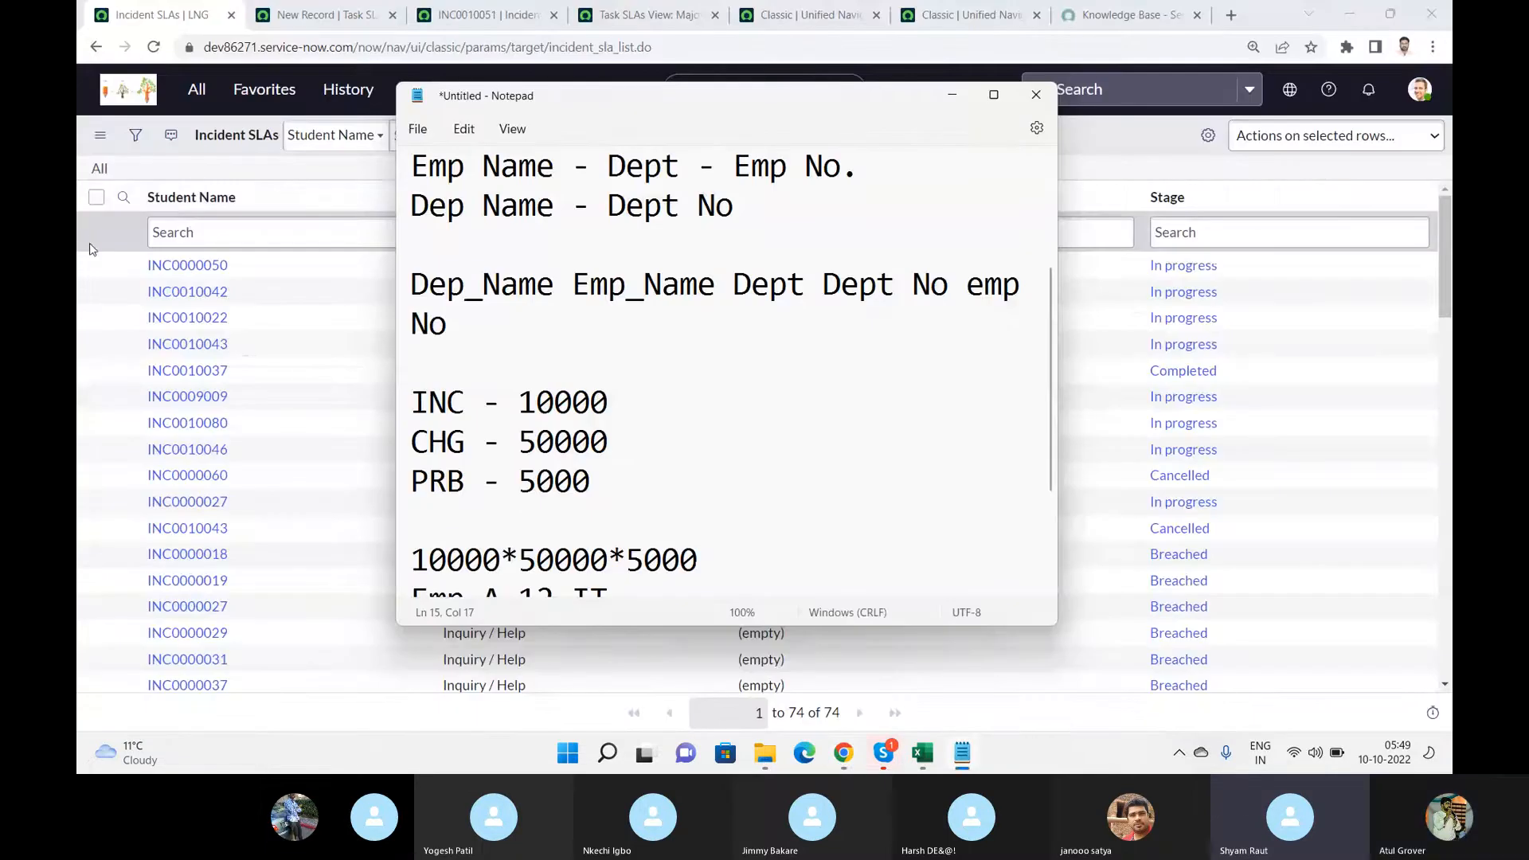
pyautogui.click(438, 421)
pyautogui.press('Up')
pyautogui.press('Up')
pyautogui.press('Up')
pyautogui.press('Up')
pyautogui.press('Up')
pyautogui.press('Up')
pyautogui.press('Up')
pyautogui.press('Up')
pyautogui.press('Up')
pyautogui.press('Up')
pyautogui.press('Left')
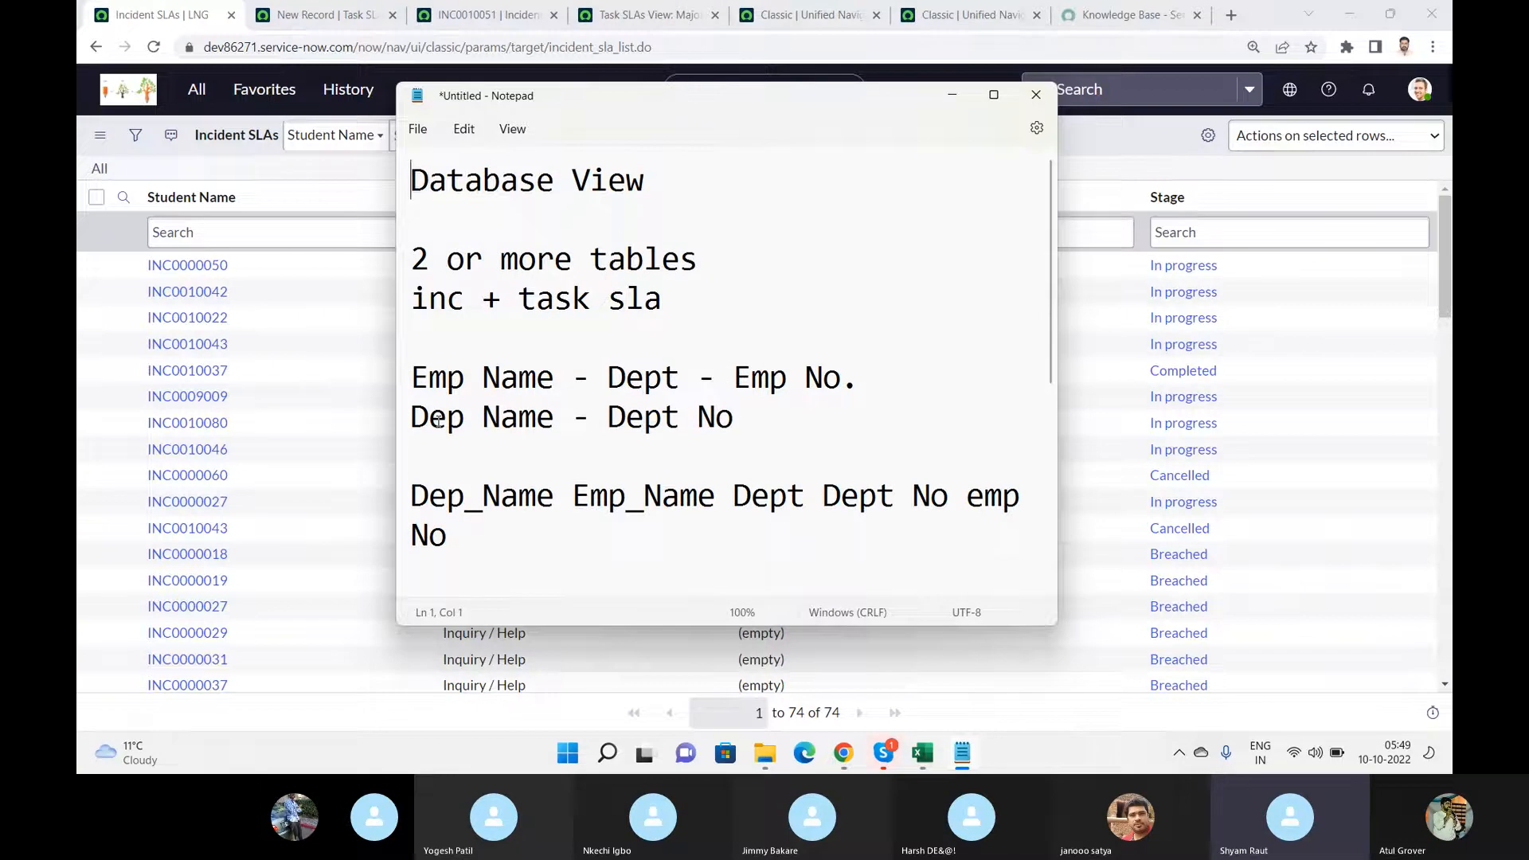
pyautogui.press('Return')
pyautogui.press('Return')
pyautogui.press('Return')
pyautogui.press('Return')
pyautogui.press('Return')
pyautogui.press('Return')
pyautogui.press('Return')
pyautogui.press('Up')
pyautogui.press('Up')
pyautogui.press('Up')
pyautogui.press('Up')
pyautogui.press('Up')
pyautogui.press('Up')
pyautogui.press('Up')
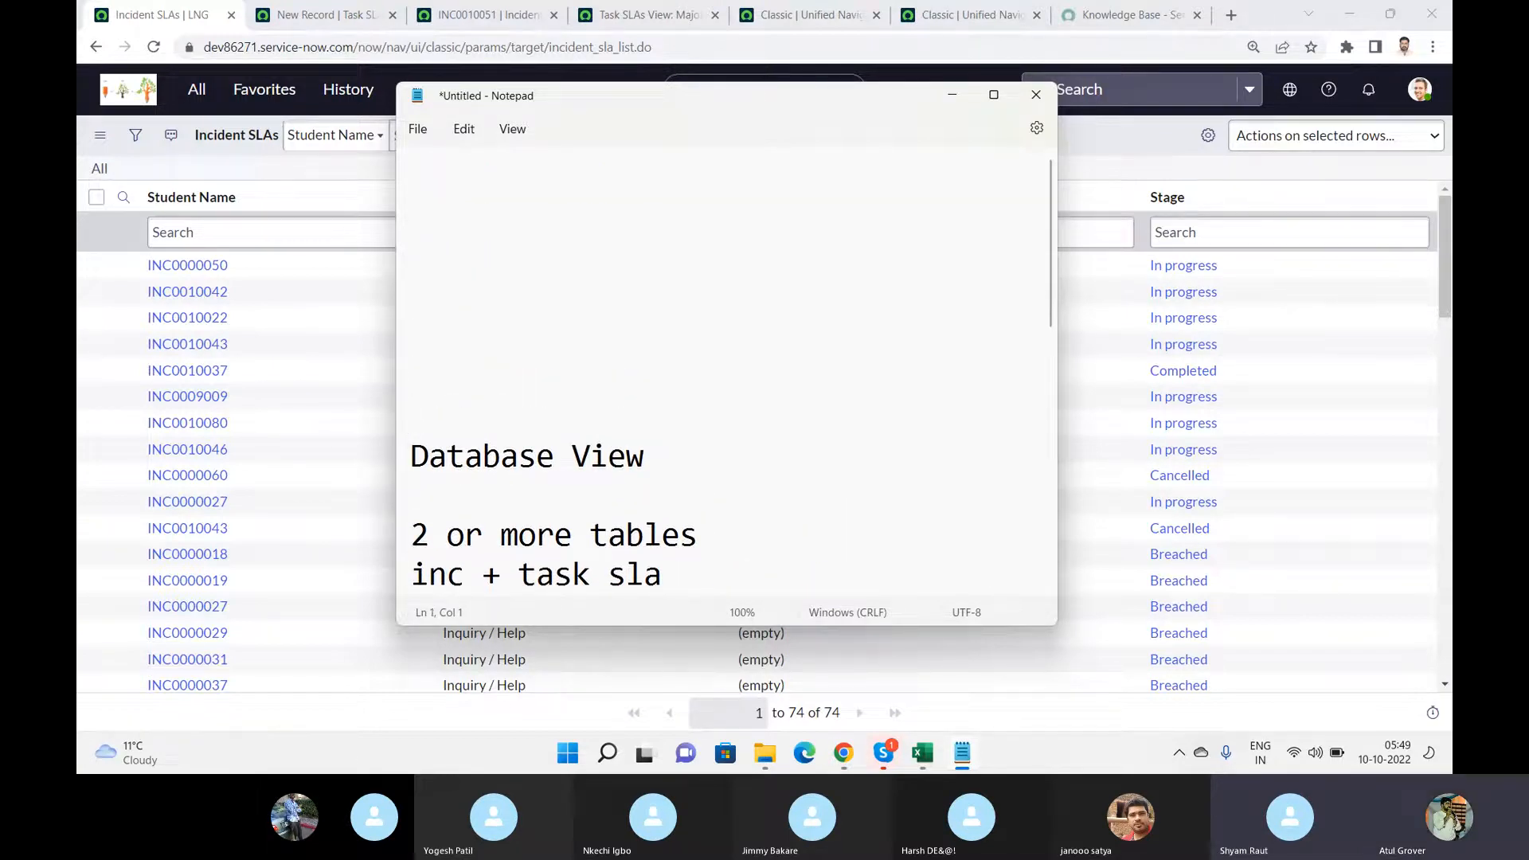
# - Write "task --- Number" on the first line of the note, followed by a blank line
pyautogui.write('task --- Nma')
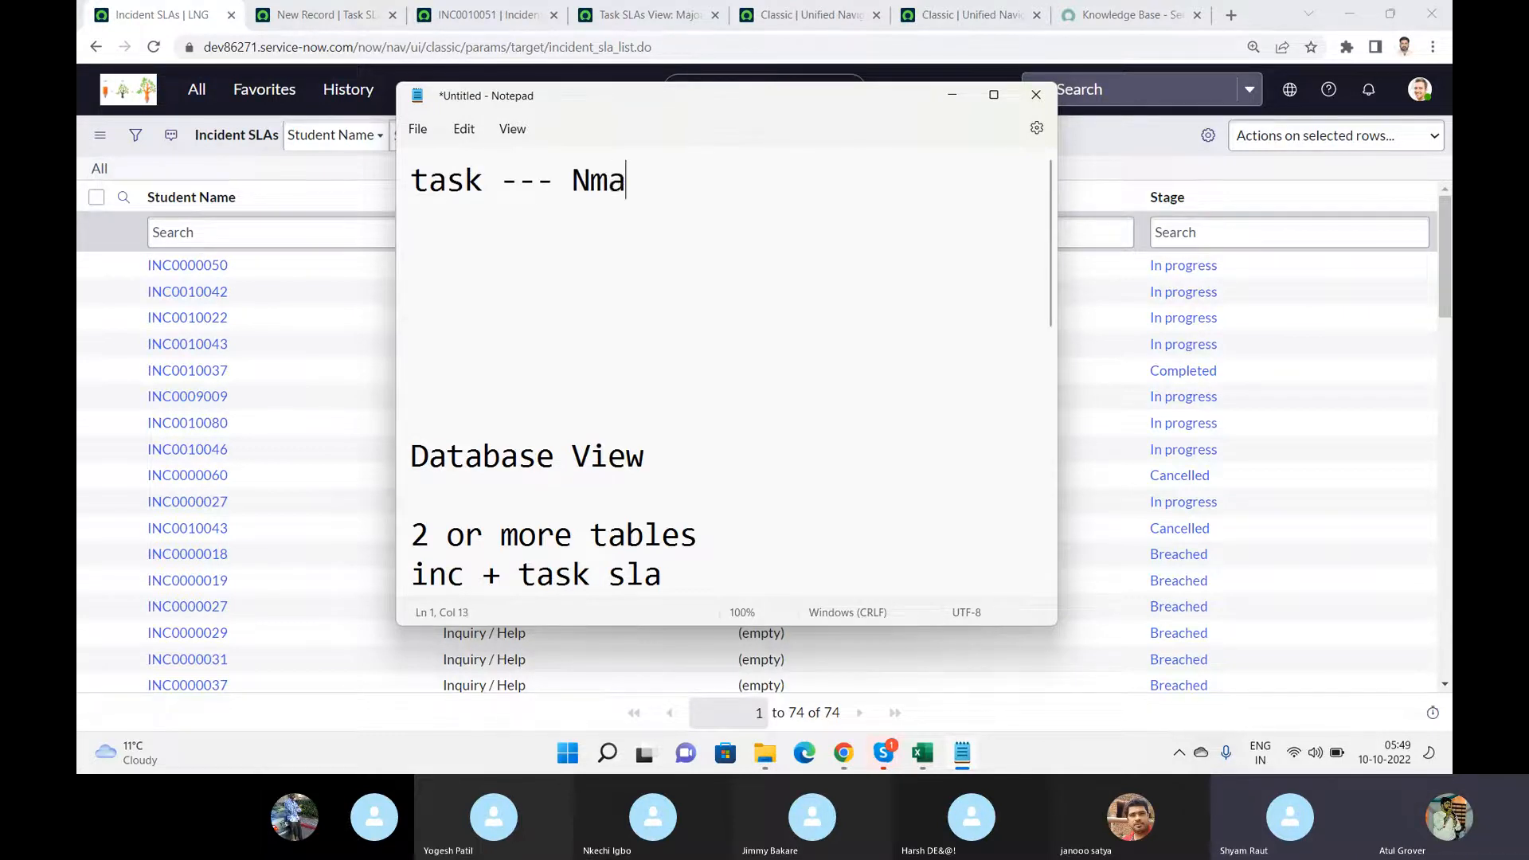
pyautogui.press('BackSpace')
pyautogui.press('BackSpace')
pyautogui.write('ame')
pyautogui.press('BackSpace')
pyautogui.write('me')
pyautogui.press('BackSpace')
pyautogui.press('BackSpace')
pyautogui.press('BackSpace')
pyautogui.write('umb')
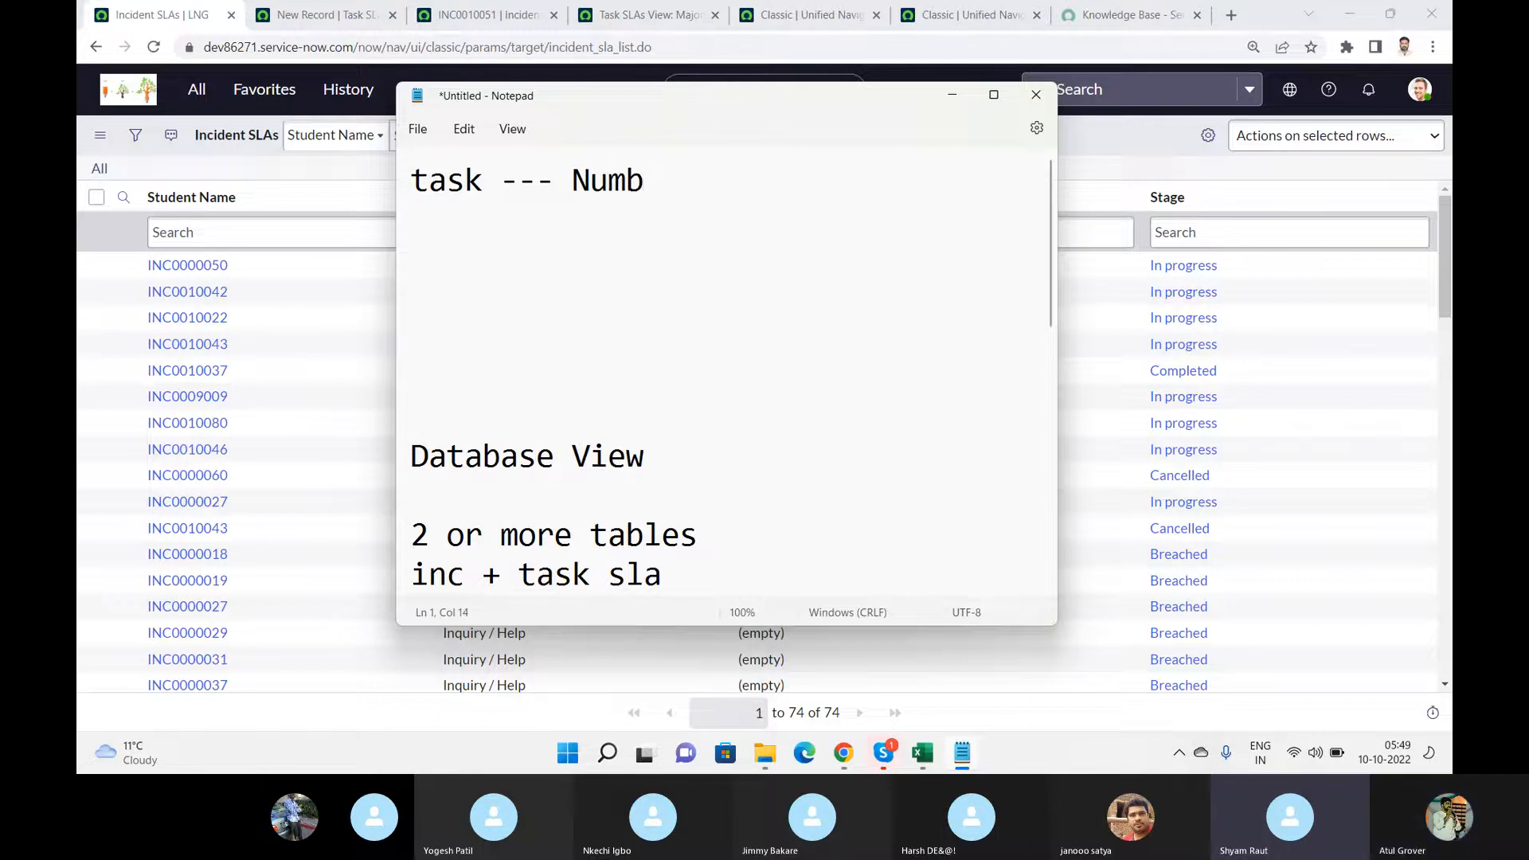
pyautogui.write('er')
pyautogui.press('Return')
pyautogui.press('Return')
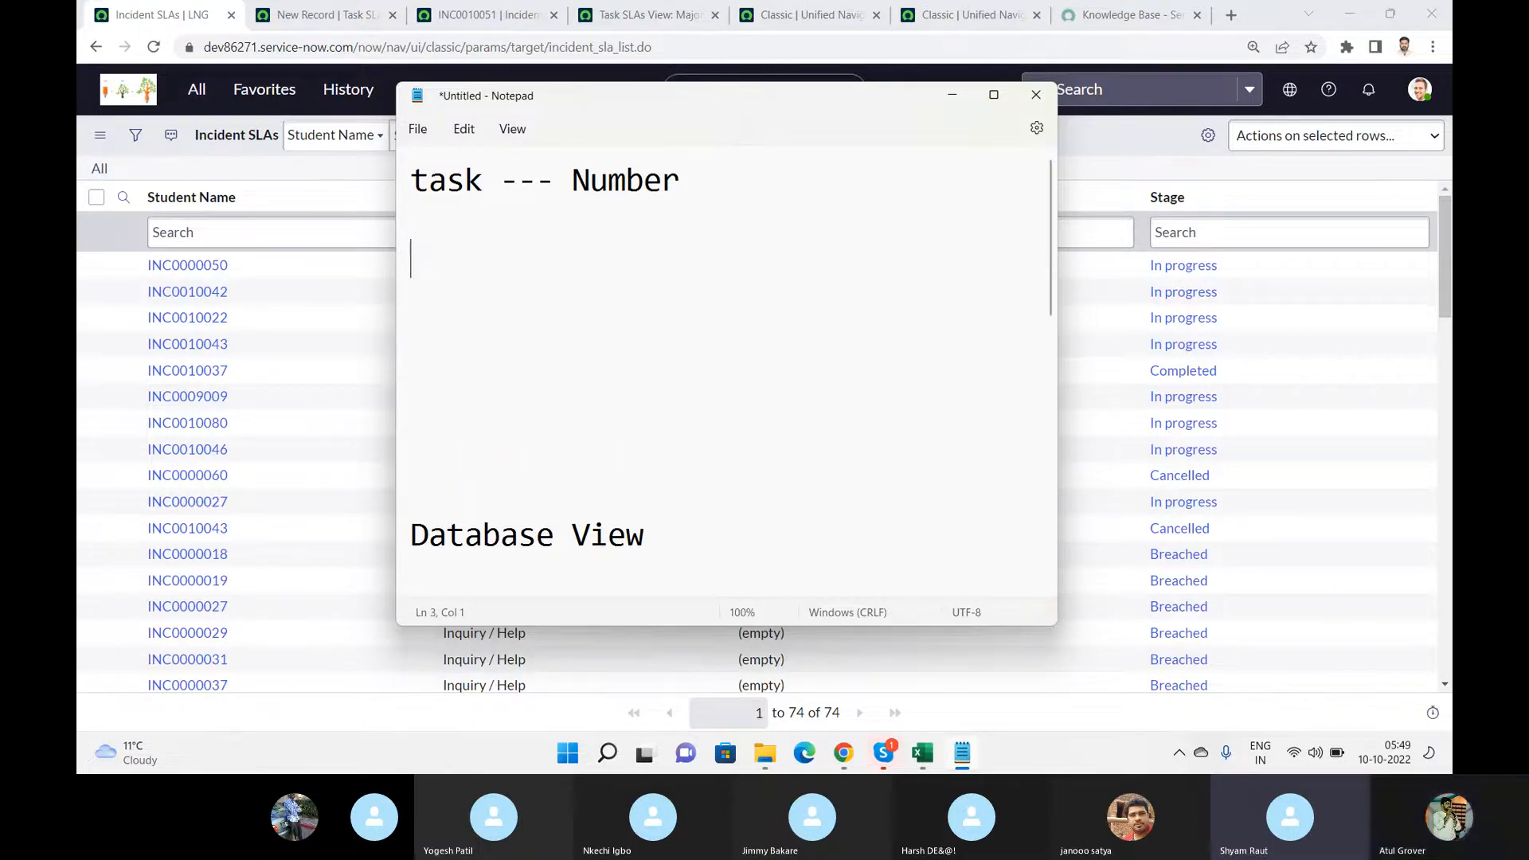
# - Add the lines "LNG -- Task" and "LNG - Number + 3 att" below the task line, separated by a blank line
pyautogui.write('LNGG')
pyautogui.press('BackSpace')
pyautogui.press('BackSpace')
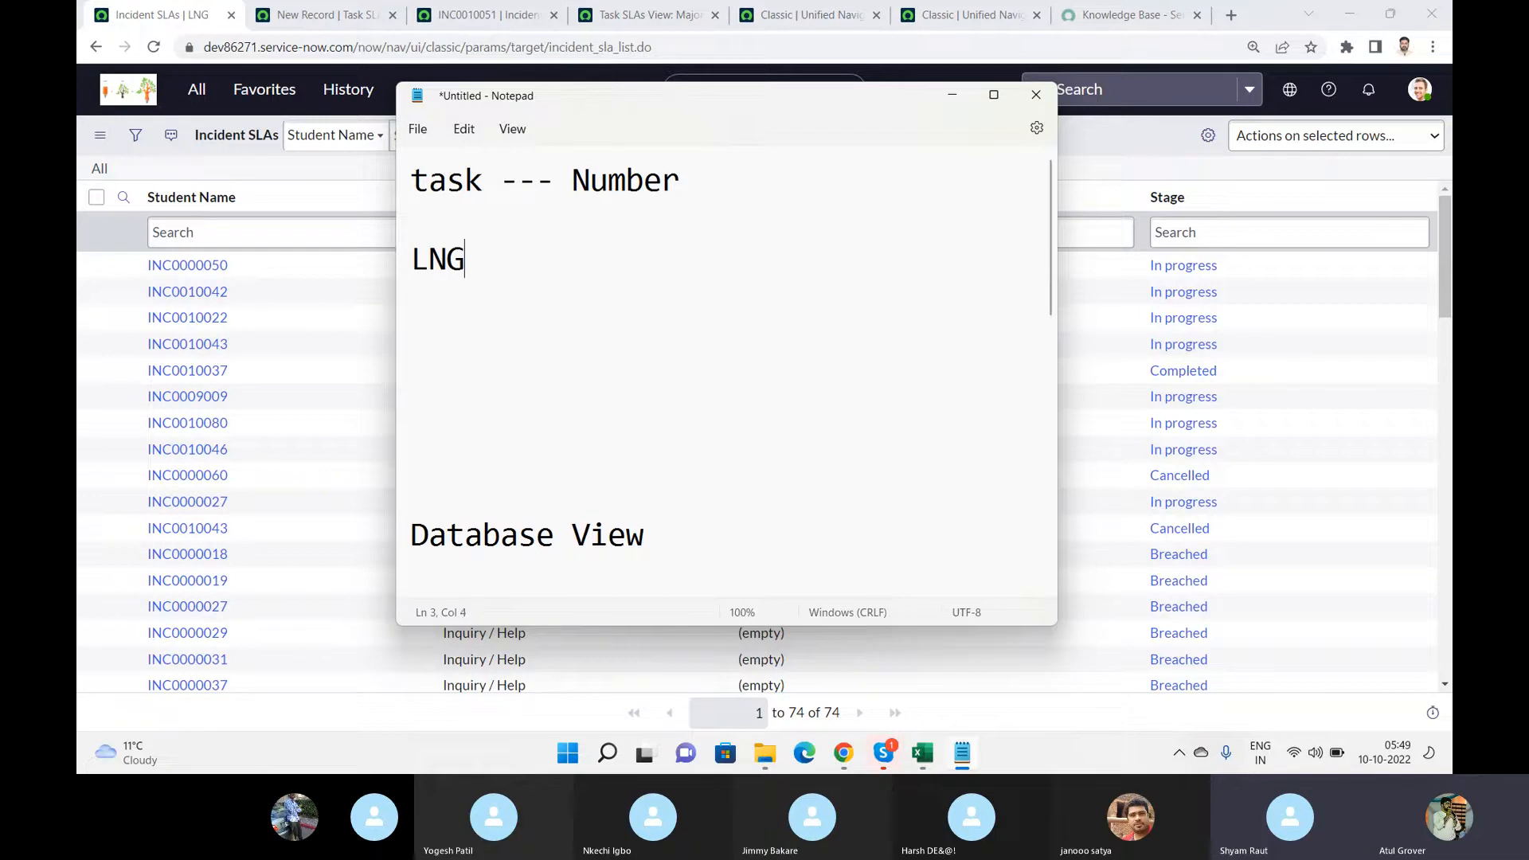
pyautogui.write('-- Task')
pyautogui.press('Return')
pyautogui.press('Return')
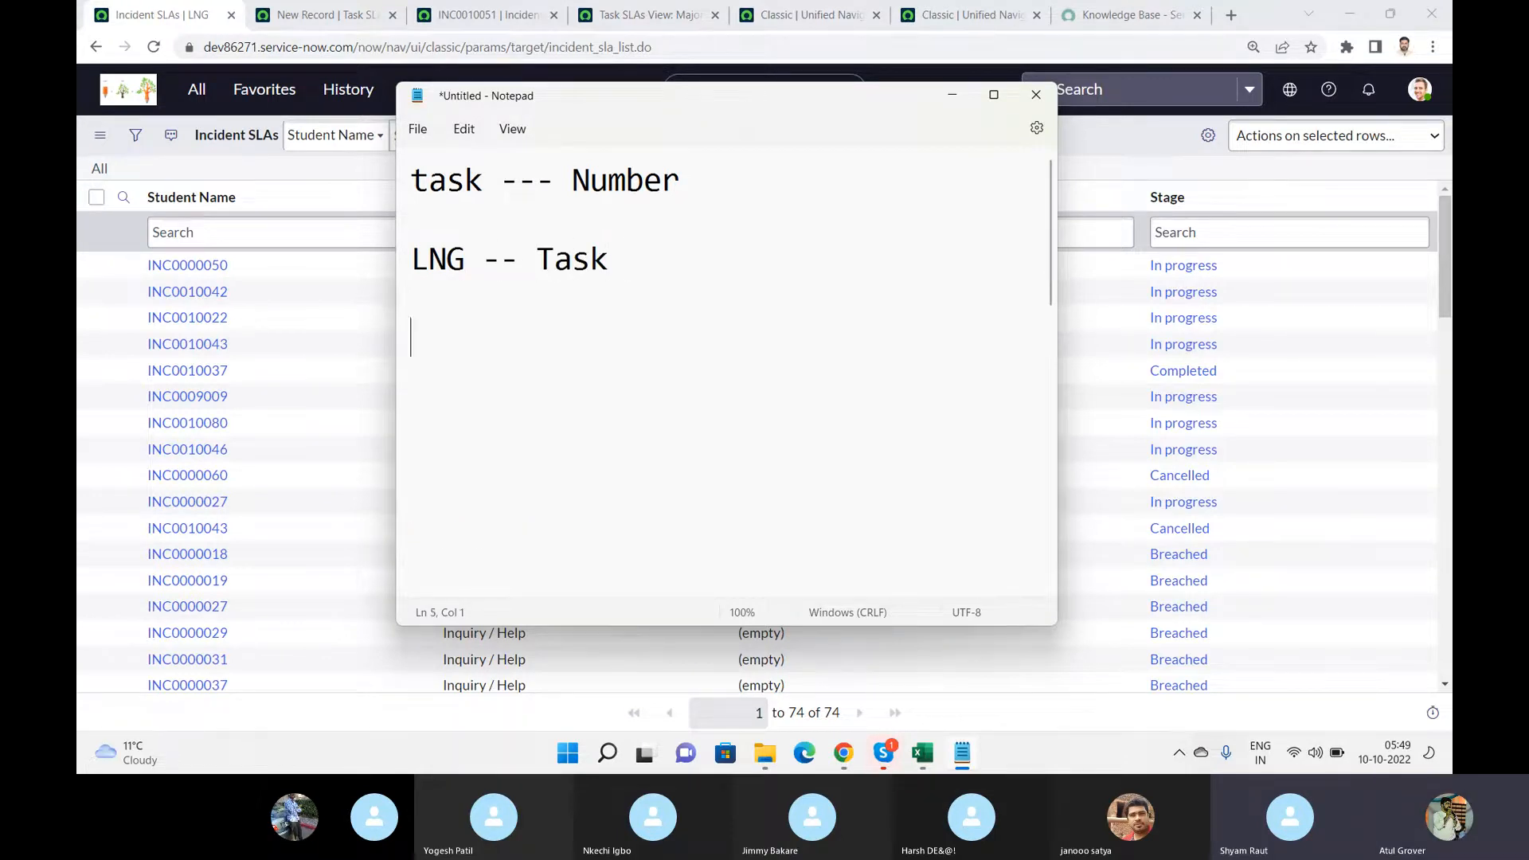
pyautogui.write('LNG - Number')
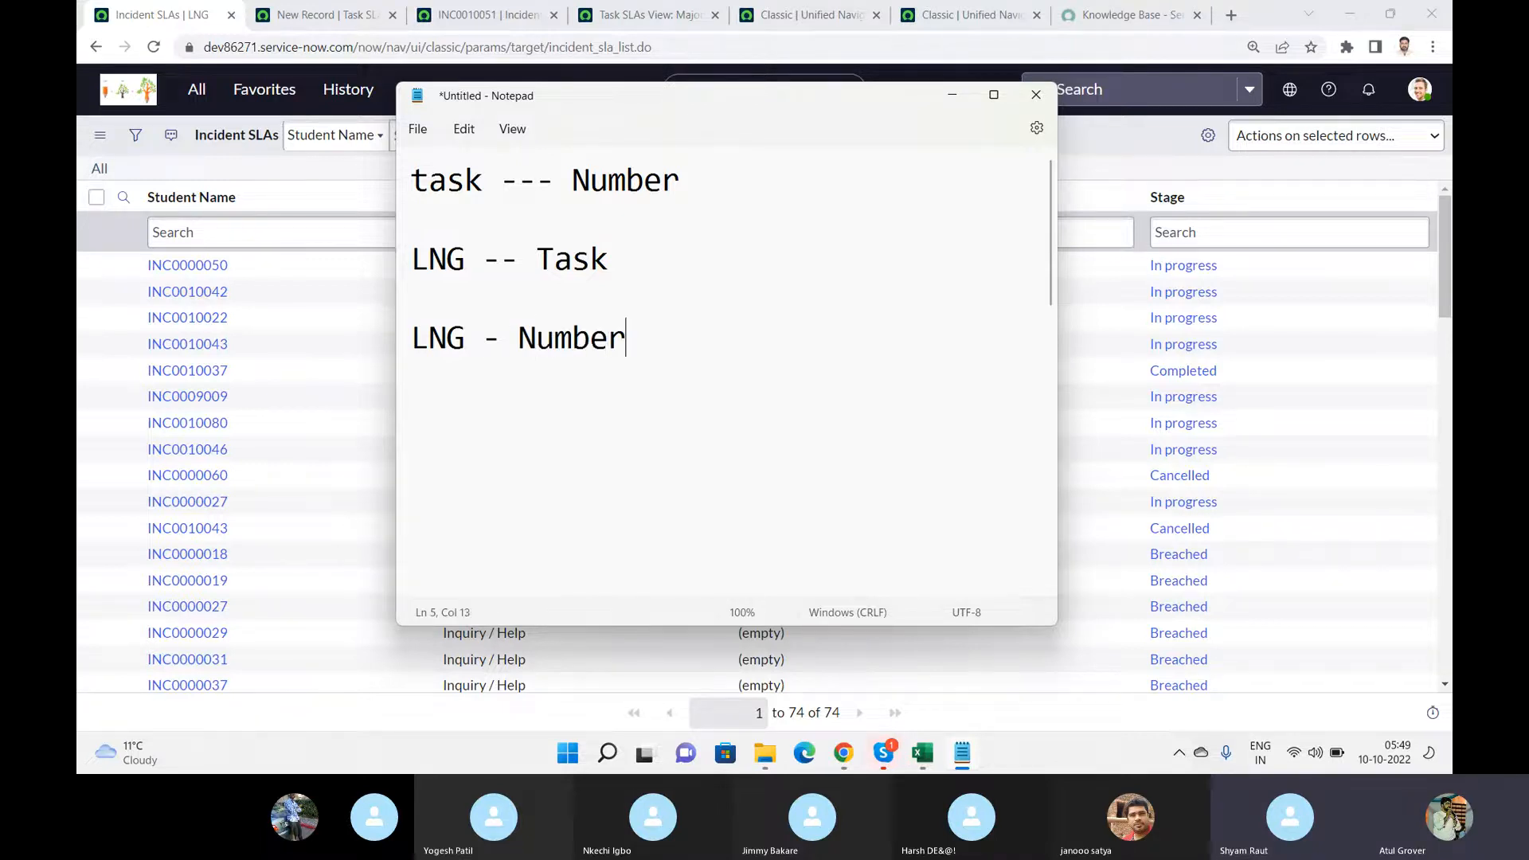
pyautogui.write(' + 3 att')
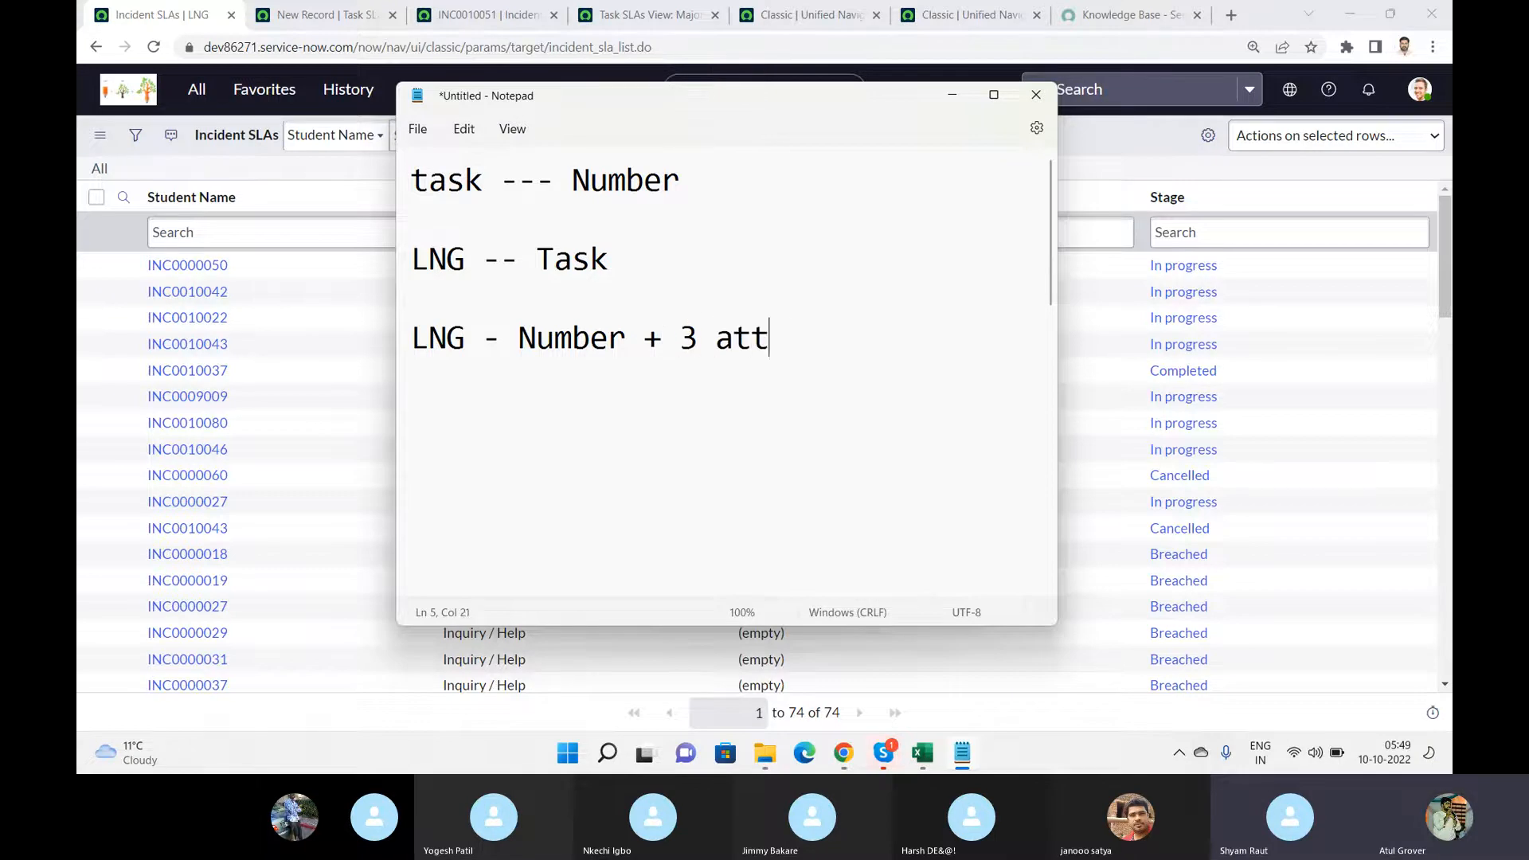
# - Complete the LNG note line with "attributes" and list Form, Number, Name and Class on separate lines beneath it
pyautogui.write('ributes')
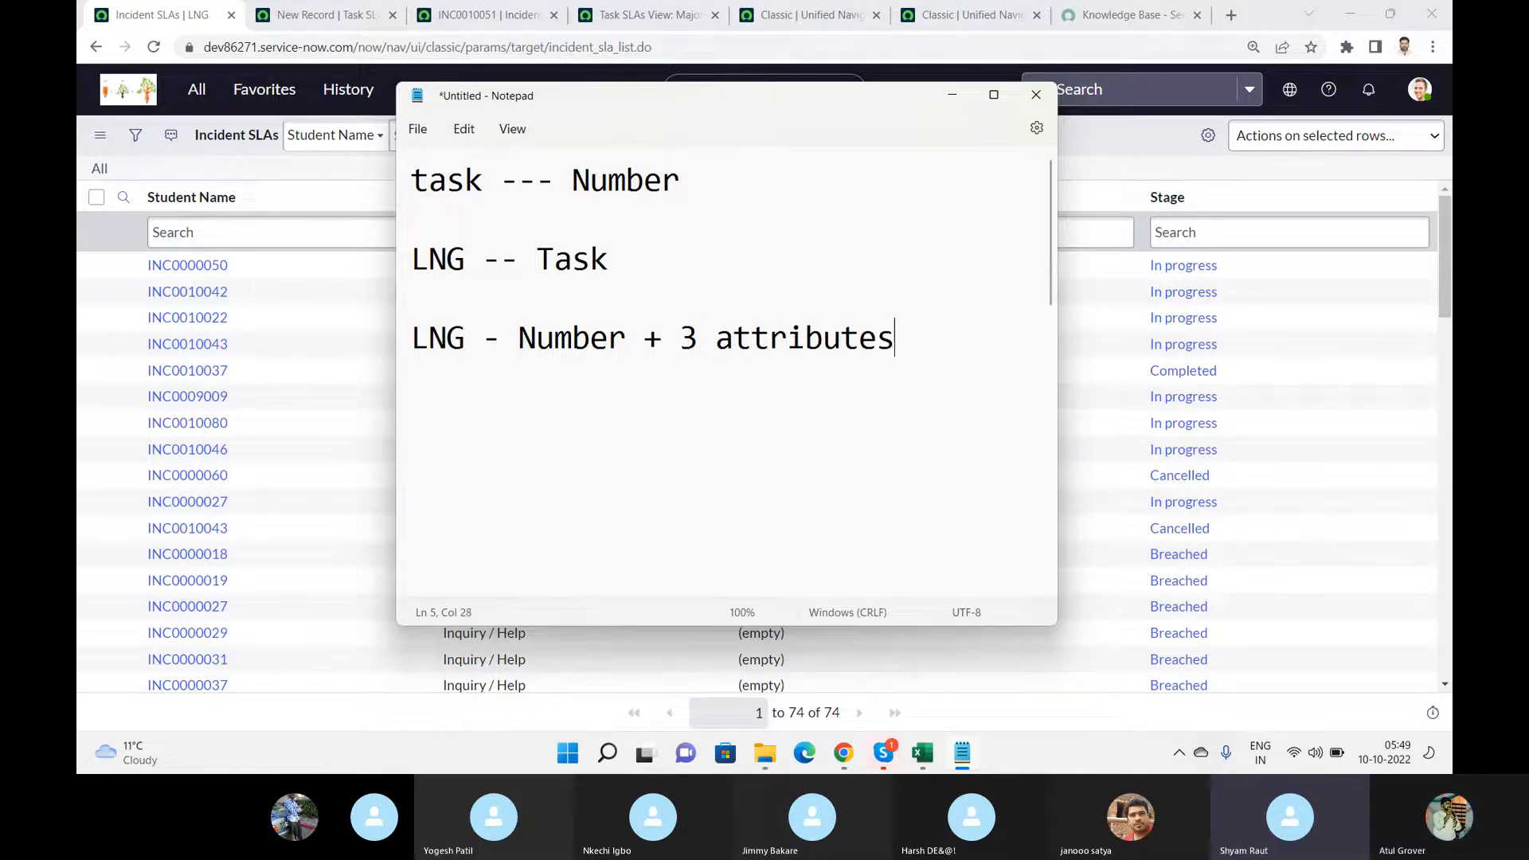
pyautogui.press('Return')
pyautogui.write('Form')
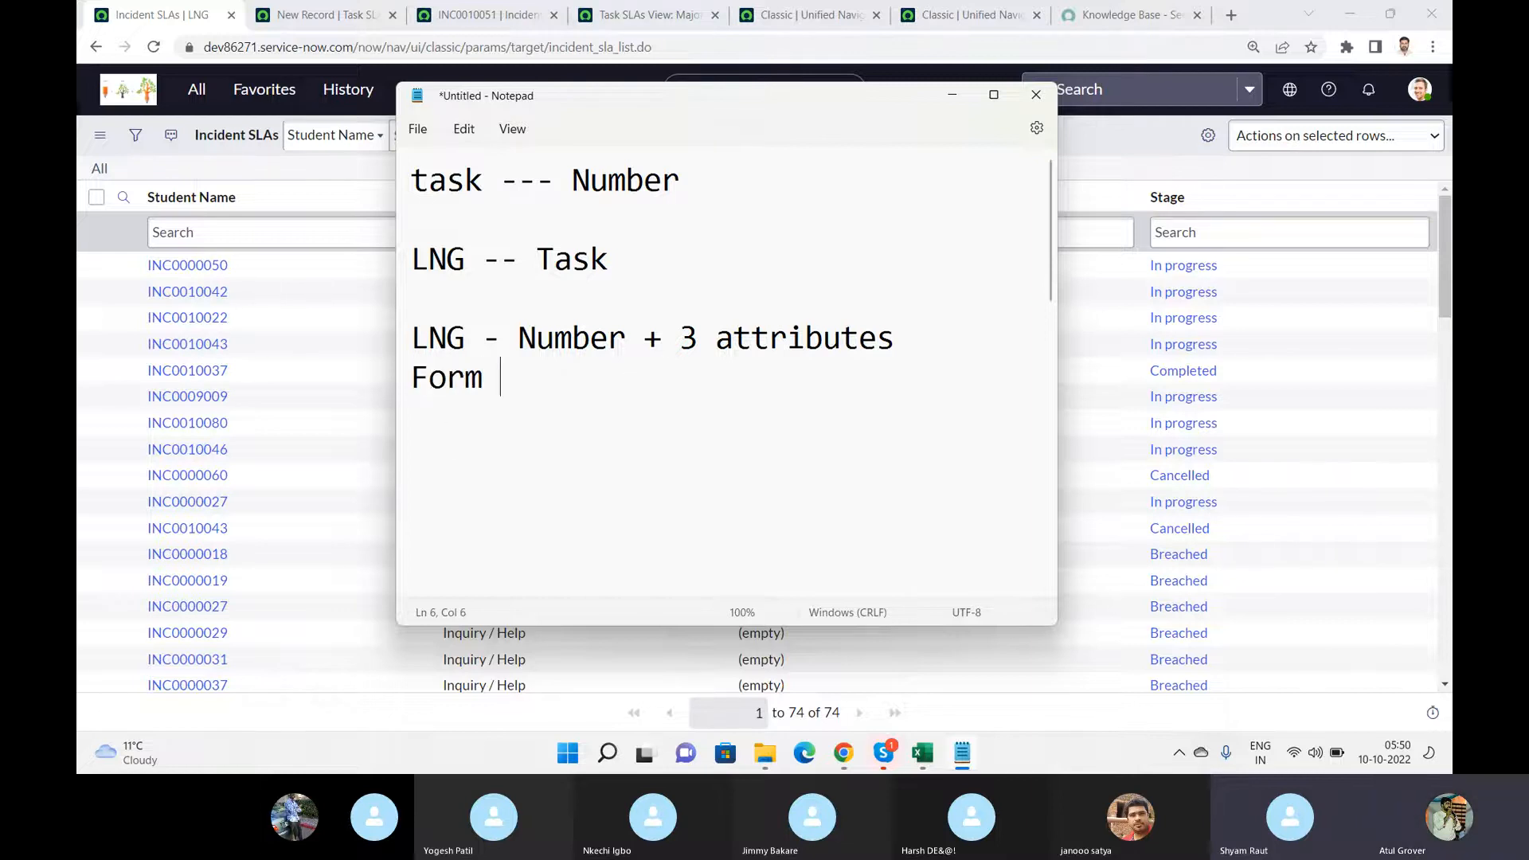
pyautogui.press('Return')
pyautogui.write('Na')
pyautogui.press('BackSpace')
pyautogui.write('umber')
pyautogui.press('Return')
pyautogui.write('Name')
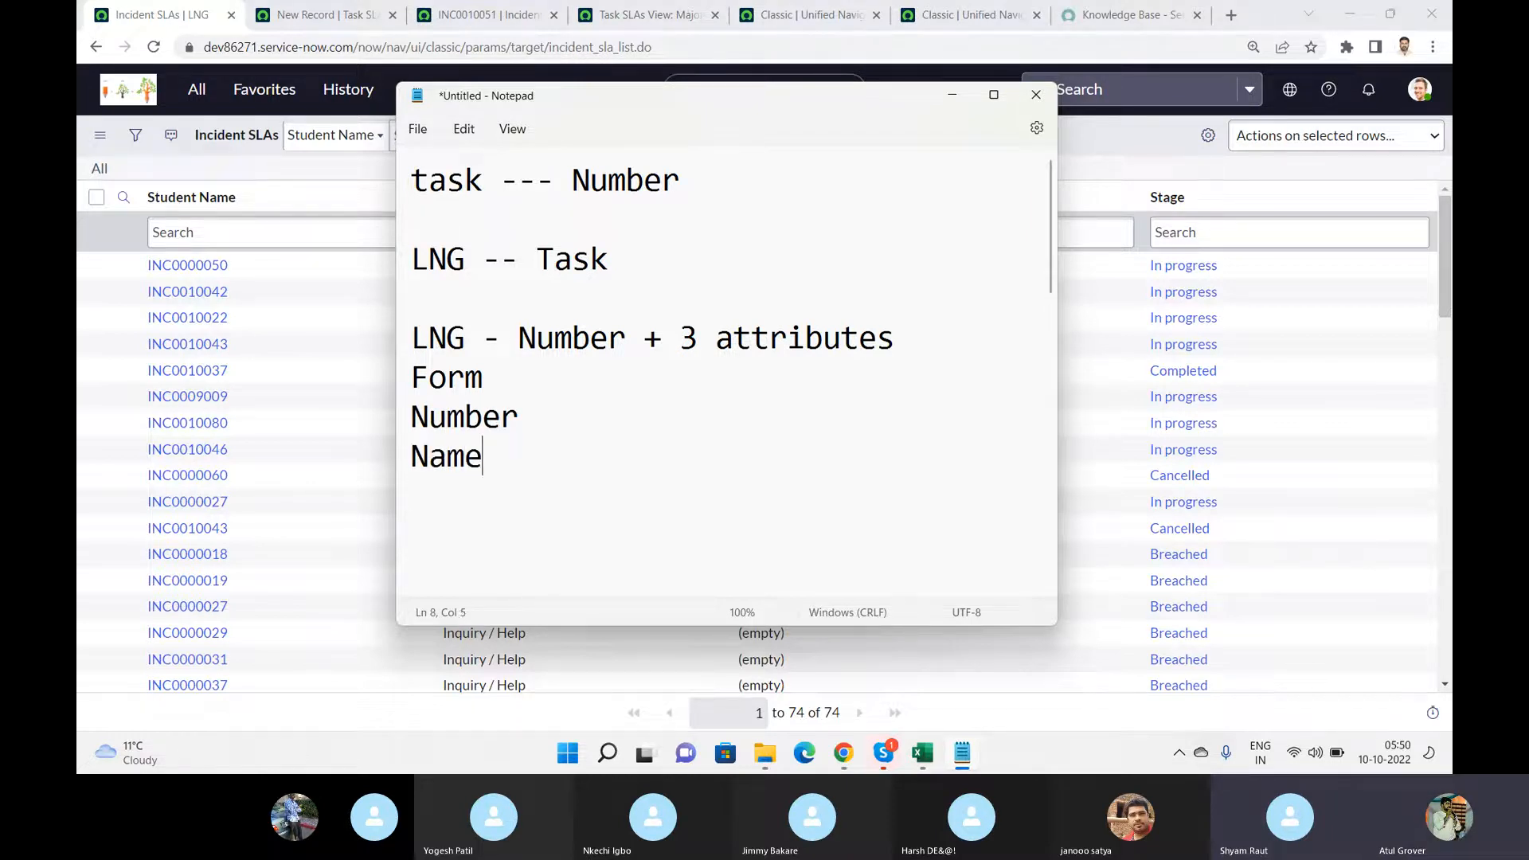
pyautogui.press('Return')
pyautogui.write('Class')
pyautogui.press('Return')
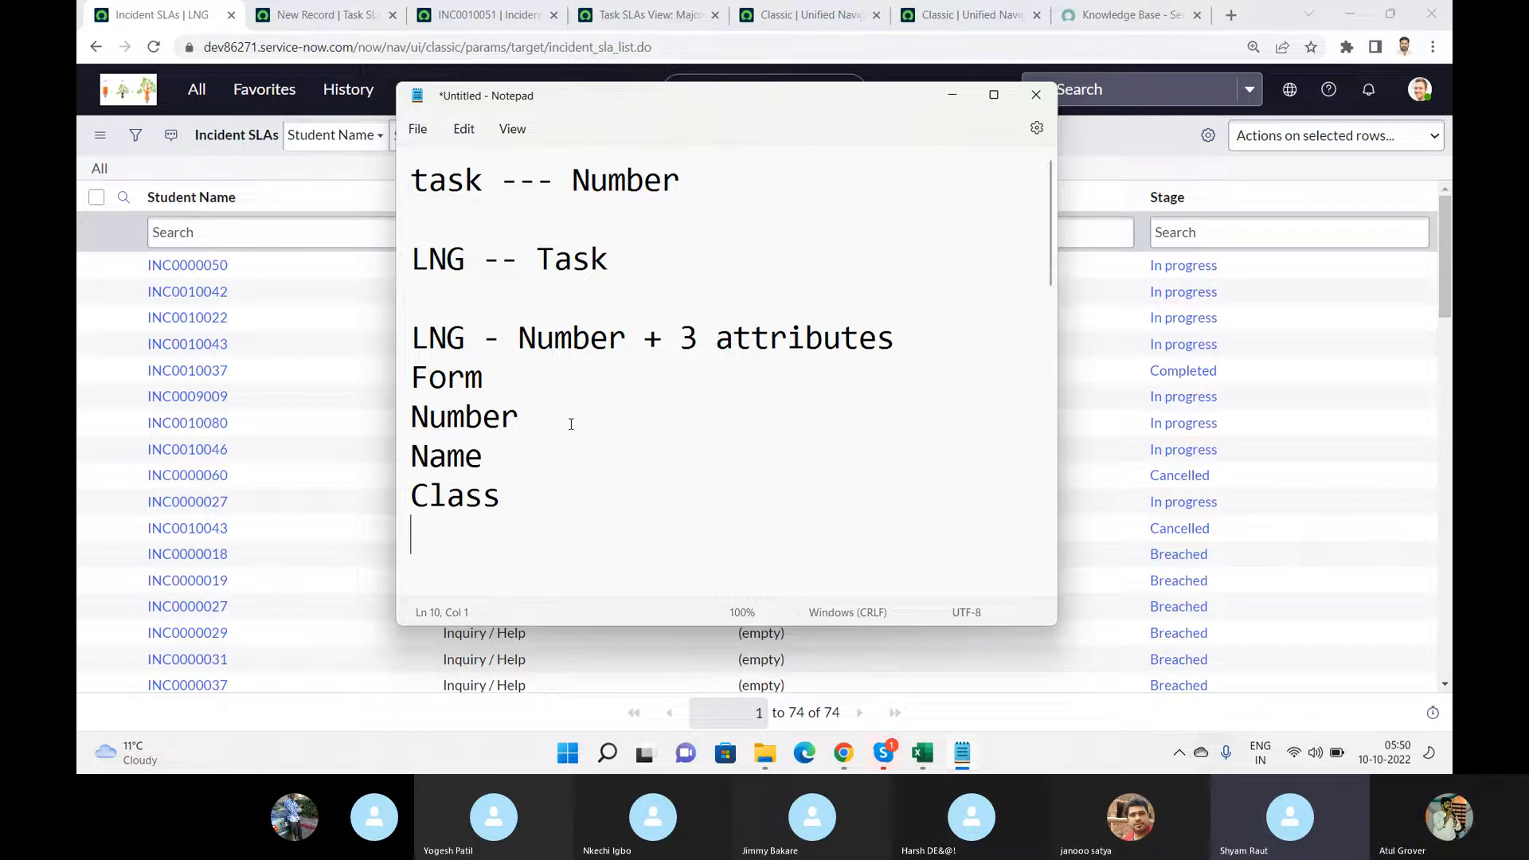
pyautogui.moveTo(517, 417); pyautogui.dragTo(412, 417)
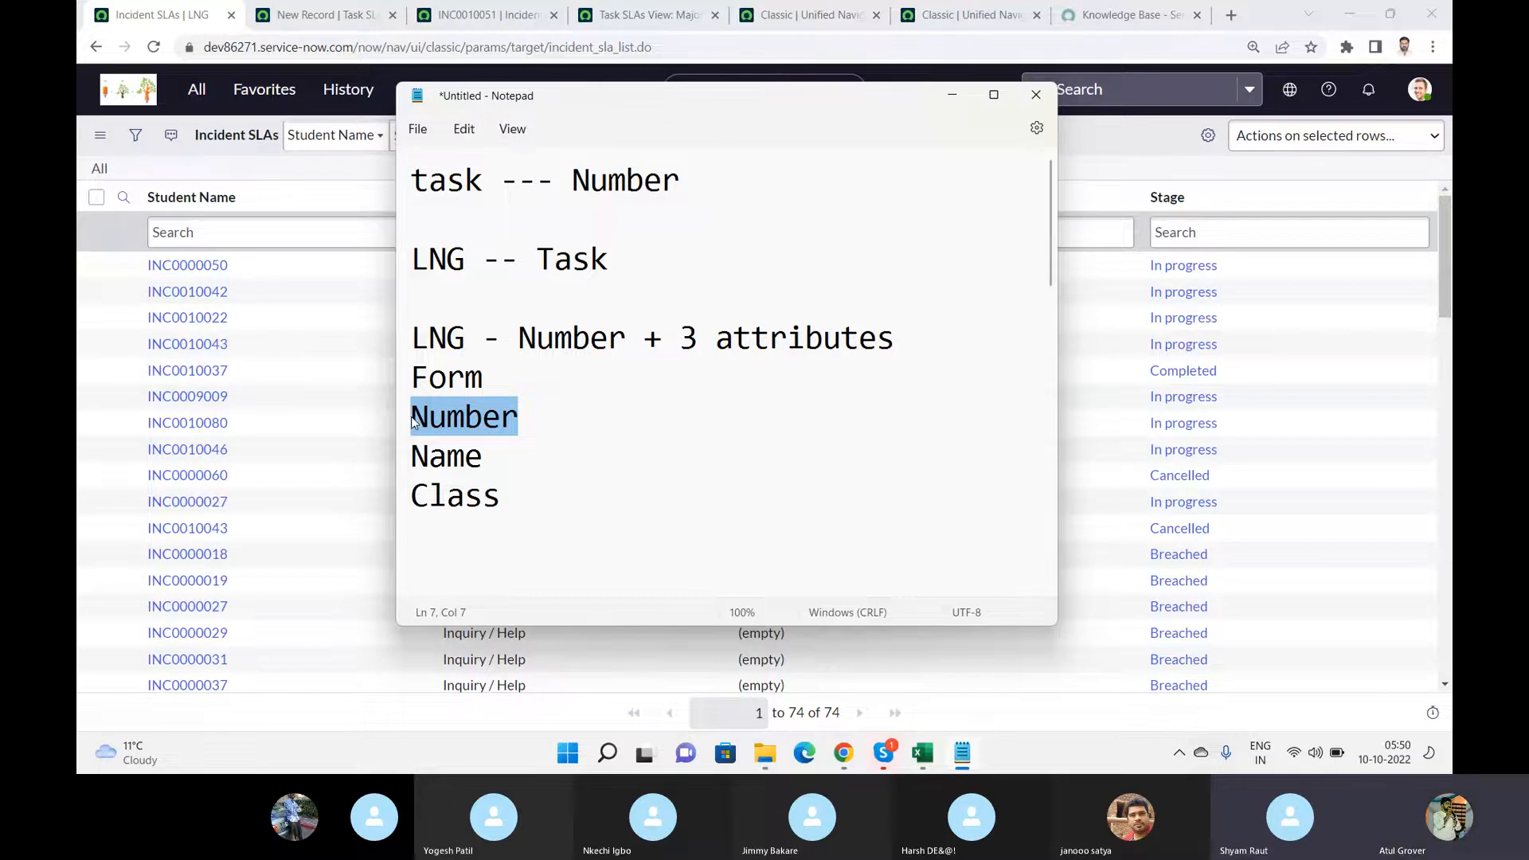
pyautogui.write('Studen')
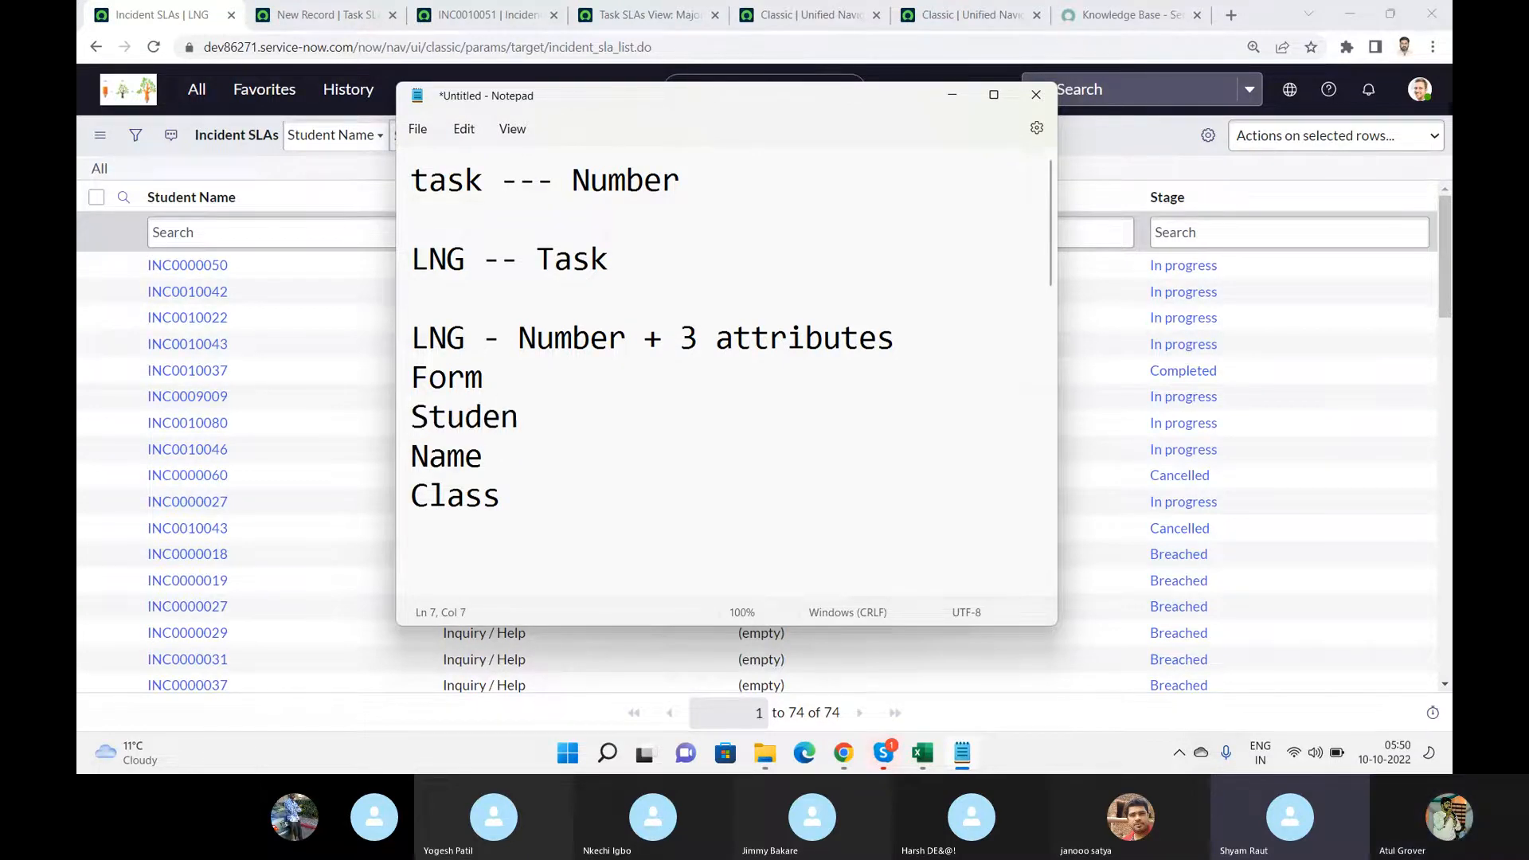
pyautogui.write('t Nukber')
pyautogui.press('BackSpace')
pyautogui.press('BackSpace')
pyautogui.press('BackSpace')
pyautogui.press('BackSpace')
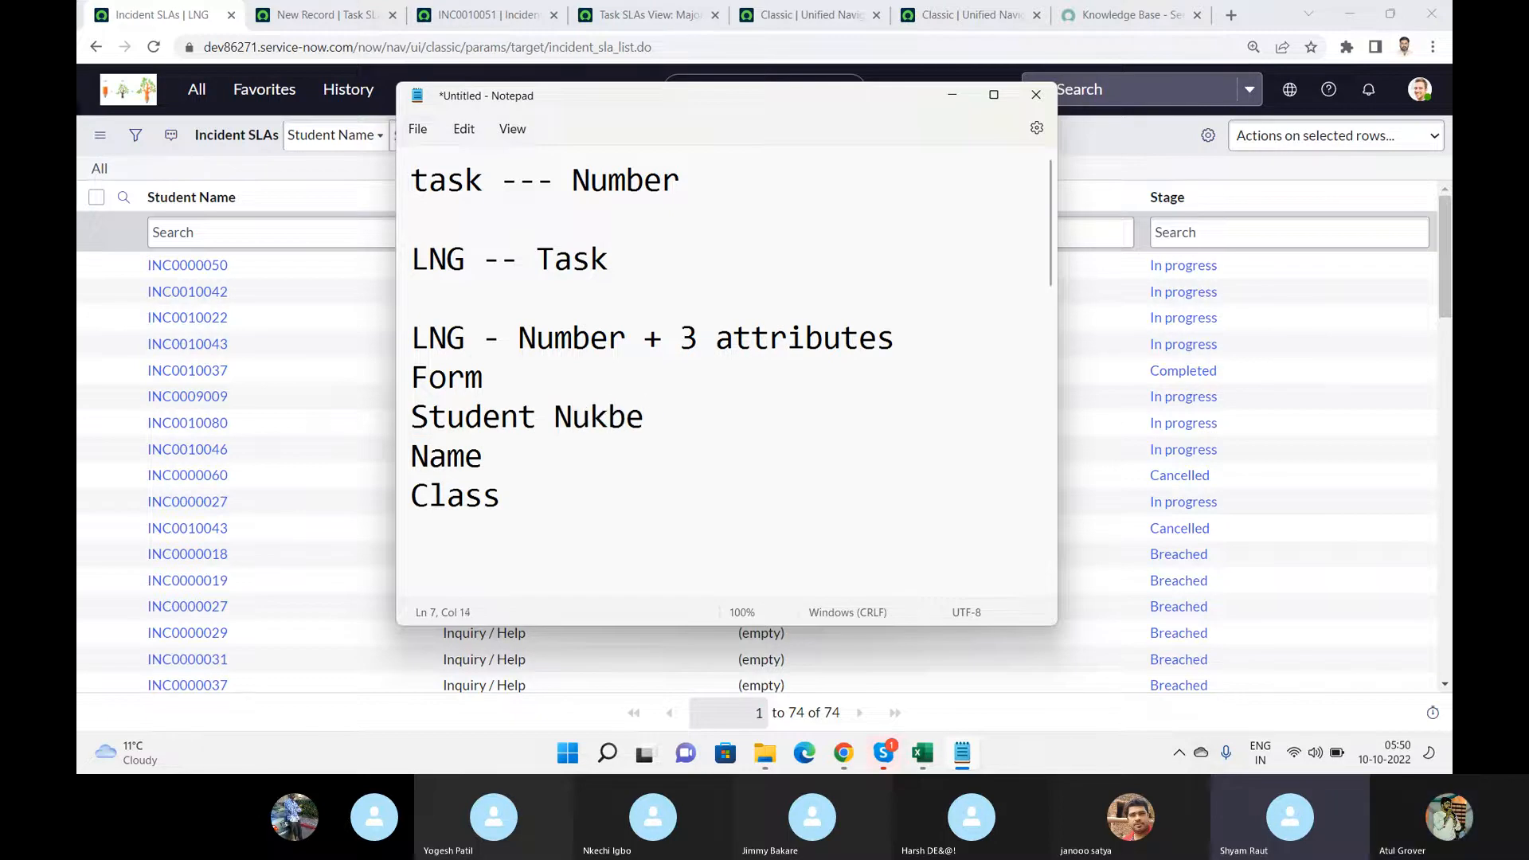
pyautogui.press('BackSpace')
pyautogui.press('BackSpace')
pyautogui.press('BackSpace')
pyautogui.press('BackSpace')
pyautogui.press('BackSpace')
pyautogui.press('BackSpace')
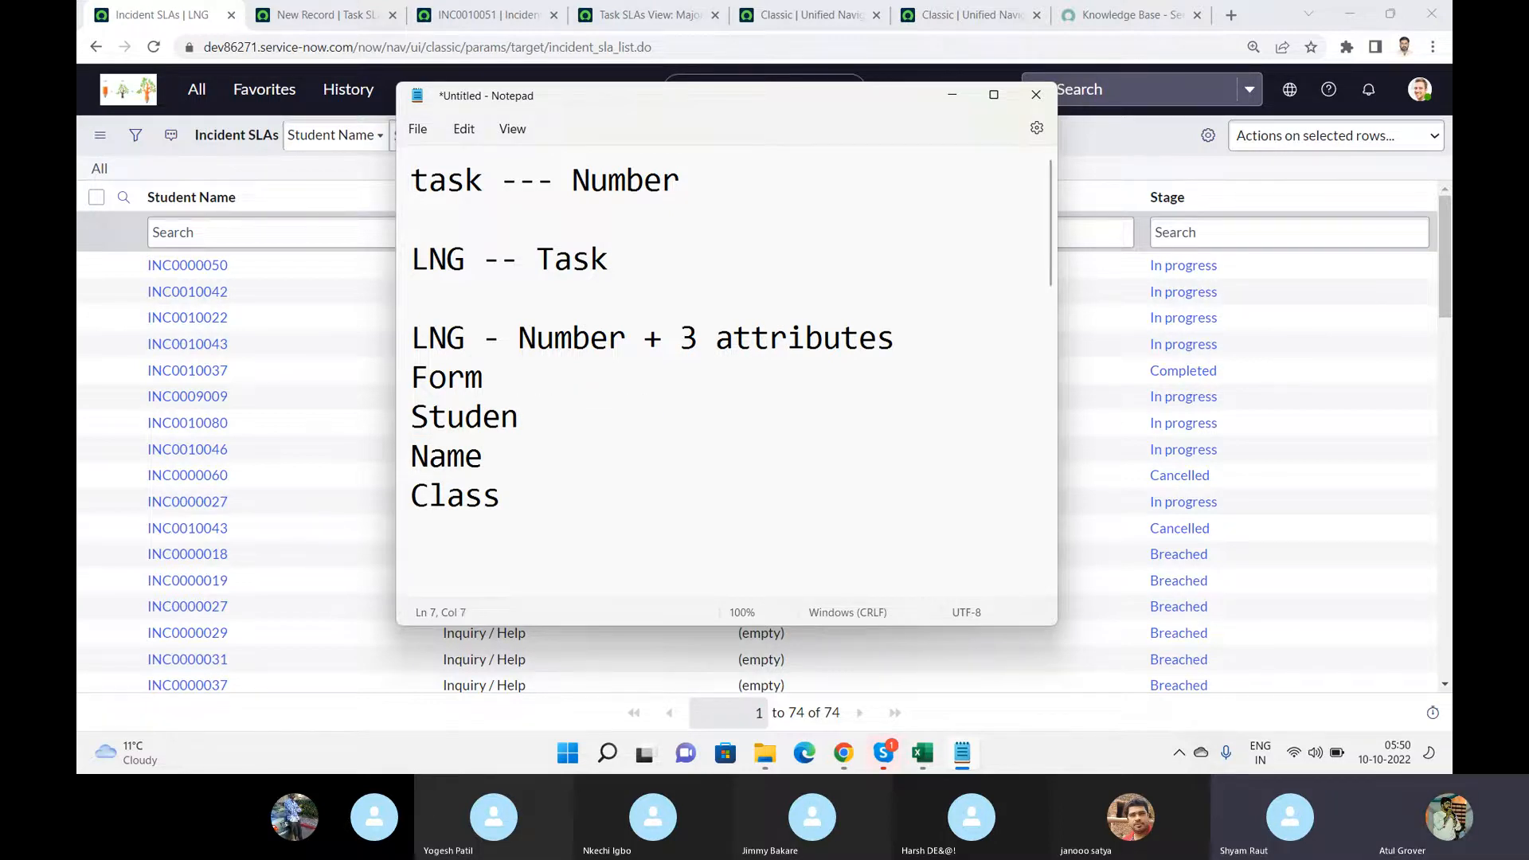
pyautogui.press('BackSpace')
pyautogui.press('BackSpace')
pyautogui.press('BackSpace')
pyautogui.press('BackSpace')
# - Write the line between Form and Name as "Number -- S.Number"
pyautogui.write('Numv')
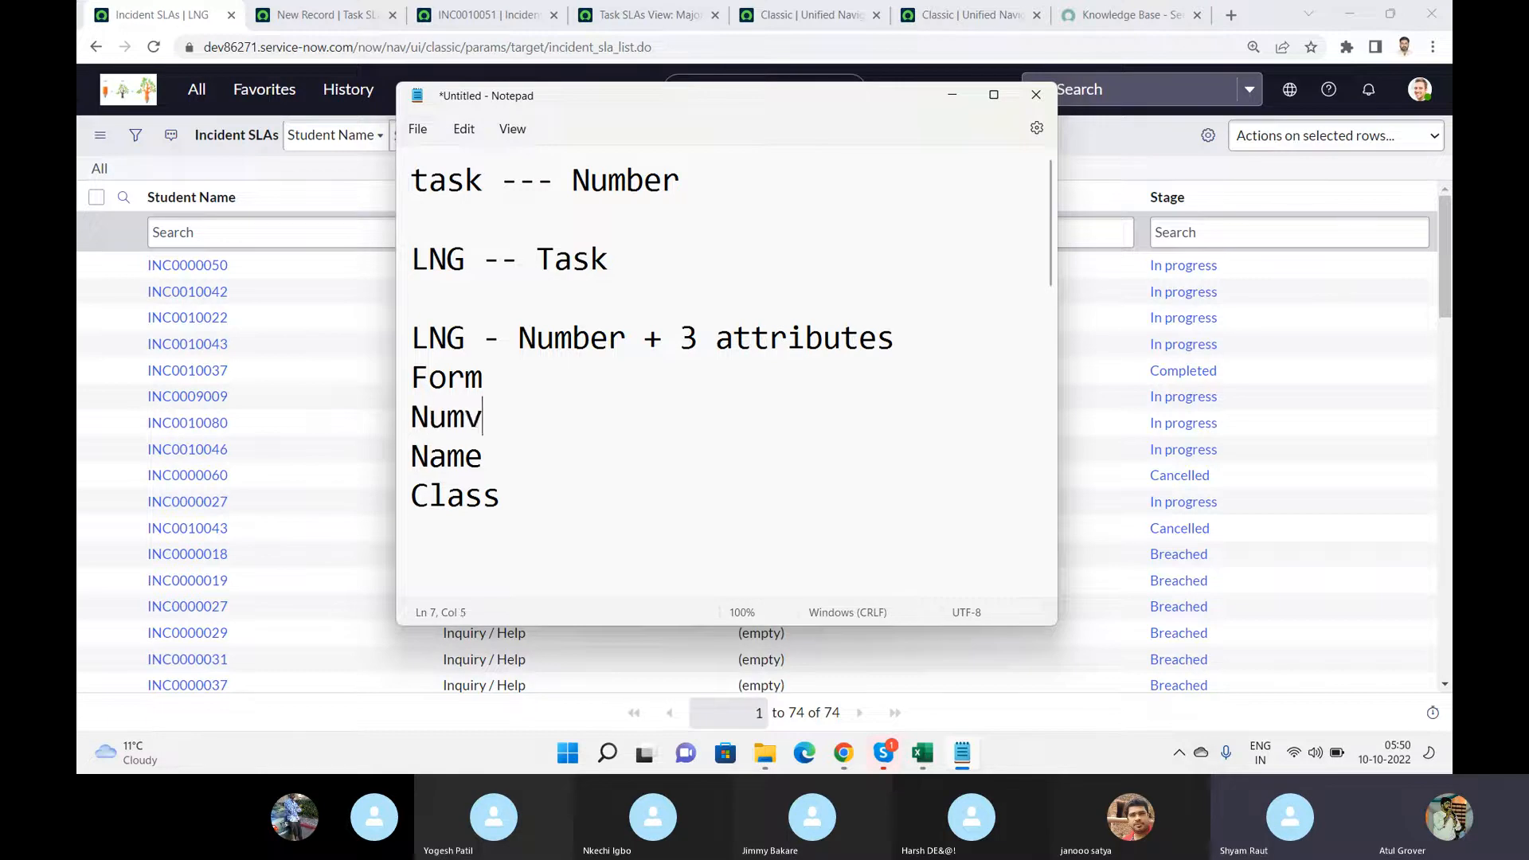
pyautogui.press('BackSpace')
pyautogui.write('ber -- Std')
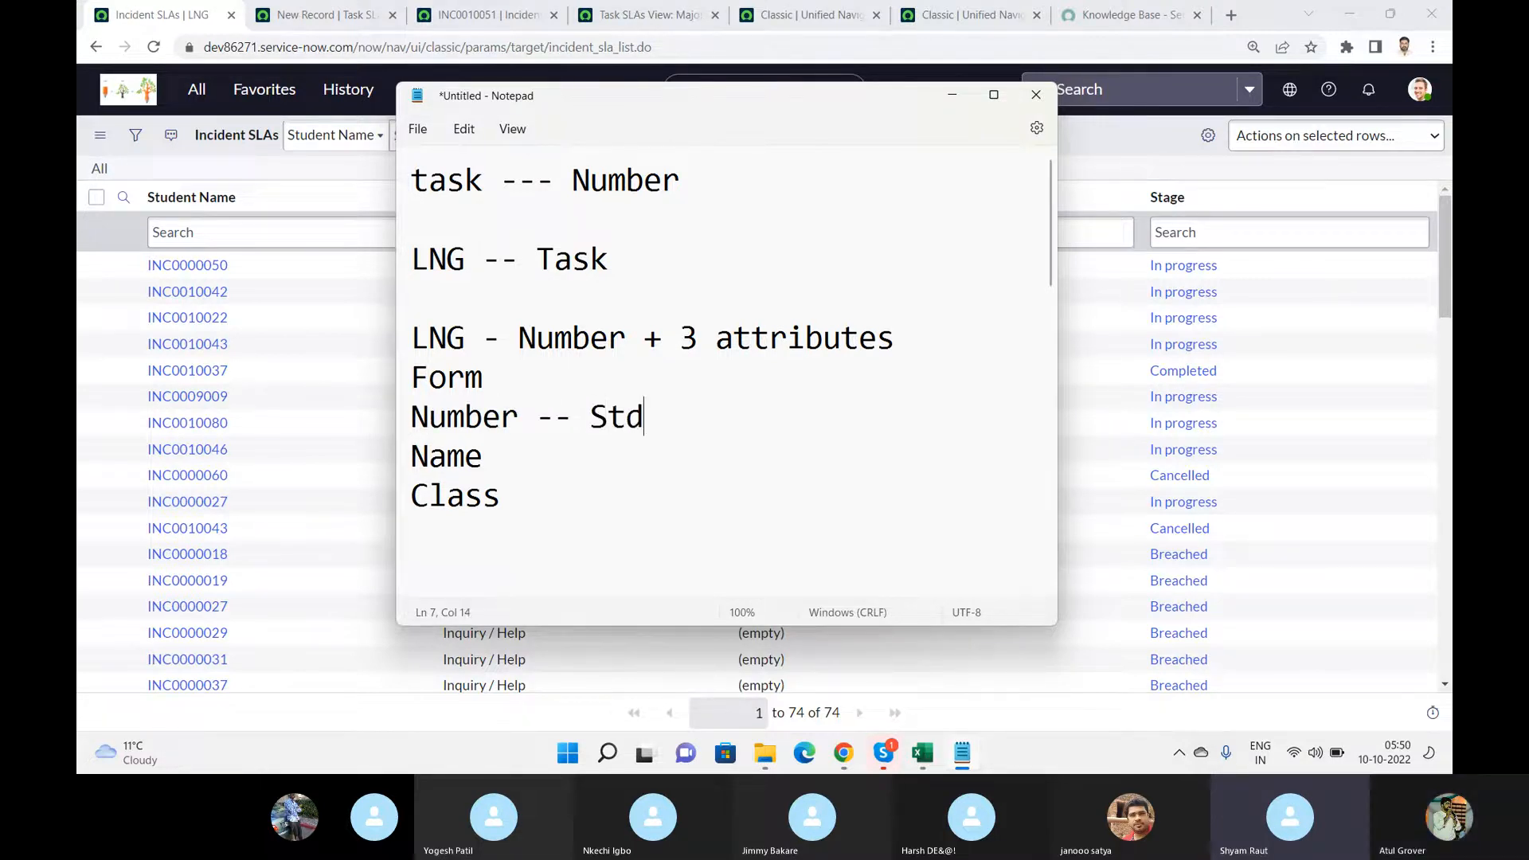
pyautogui.press('BackSpace')
pyautogui.press('BackSpace')
pyautogui.press('BackSpace')
pyautogui.write('.Nuim')
pyautogui.write('ber')
pyautogui.press('BackSpace')
pyautogui.press('BackSpace')
pyautogui.press('BackSpace')
pyautogui.press('BackSpace')
pyautogui.press('BackSpace')
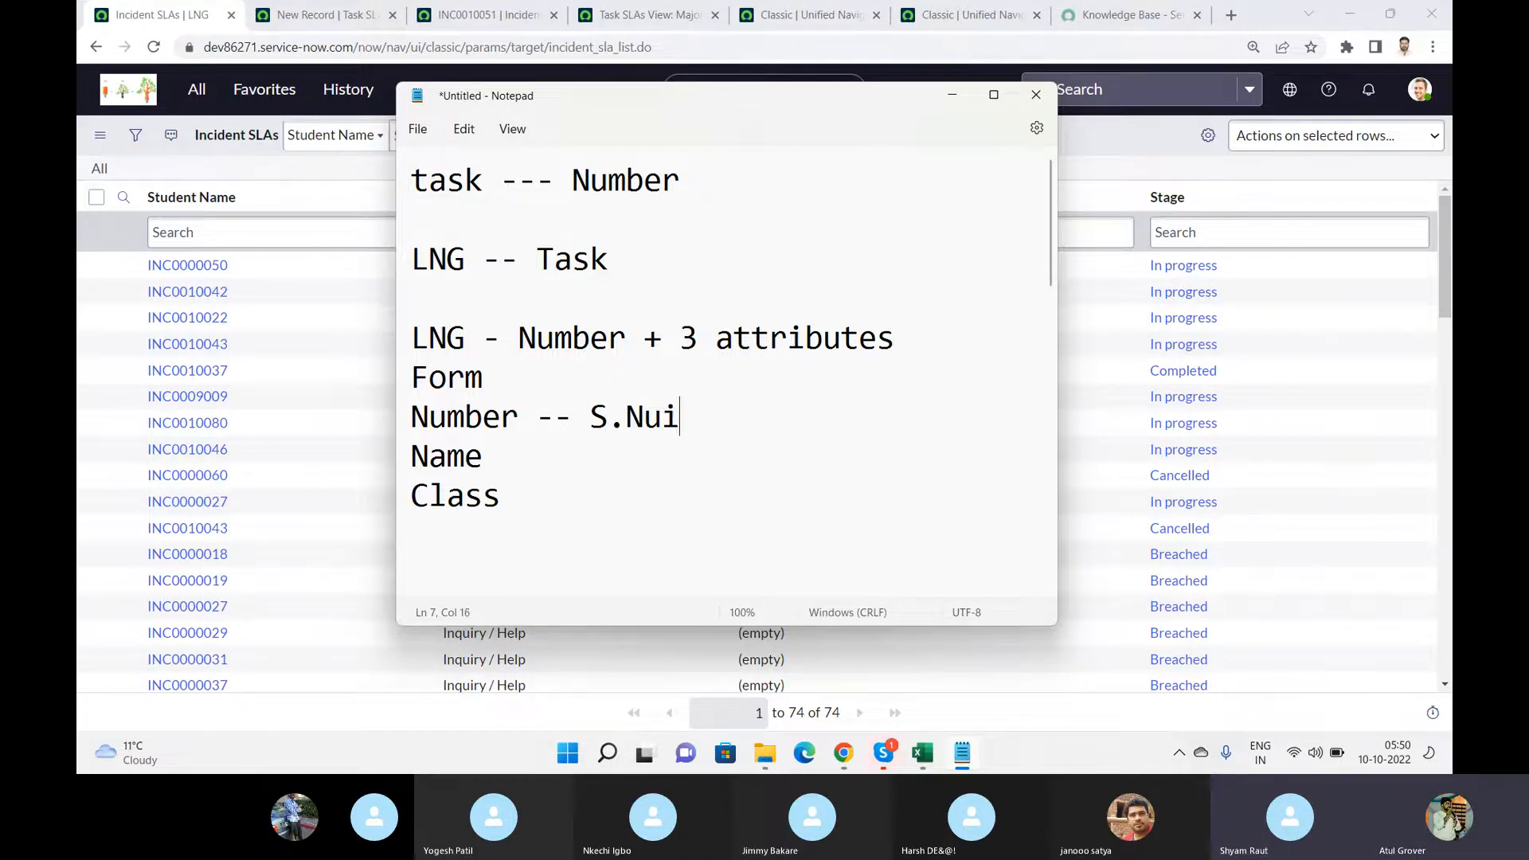
pyautogui.write('mbe')
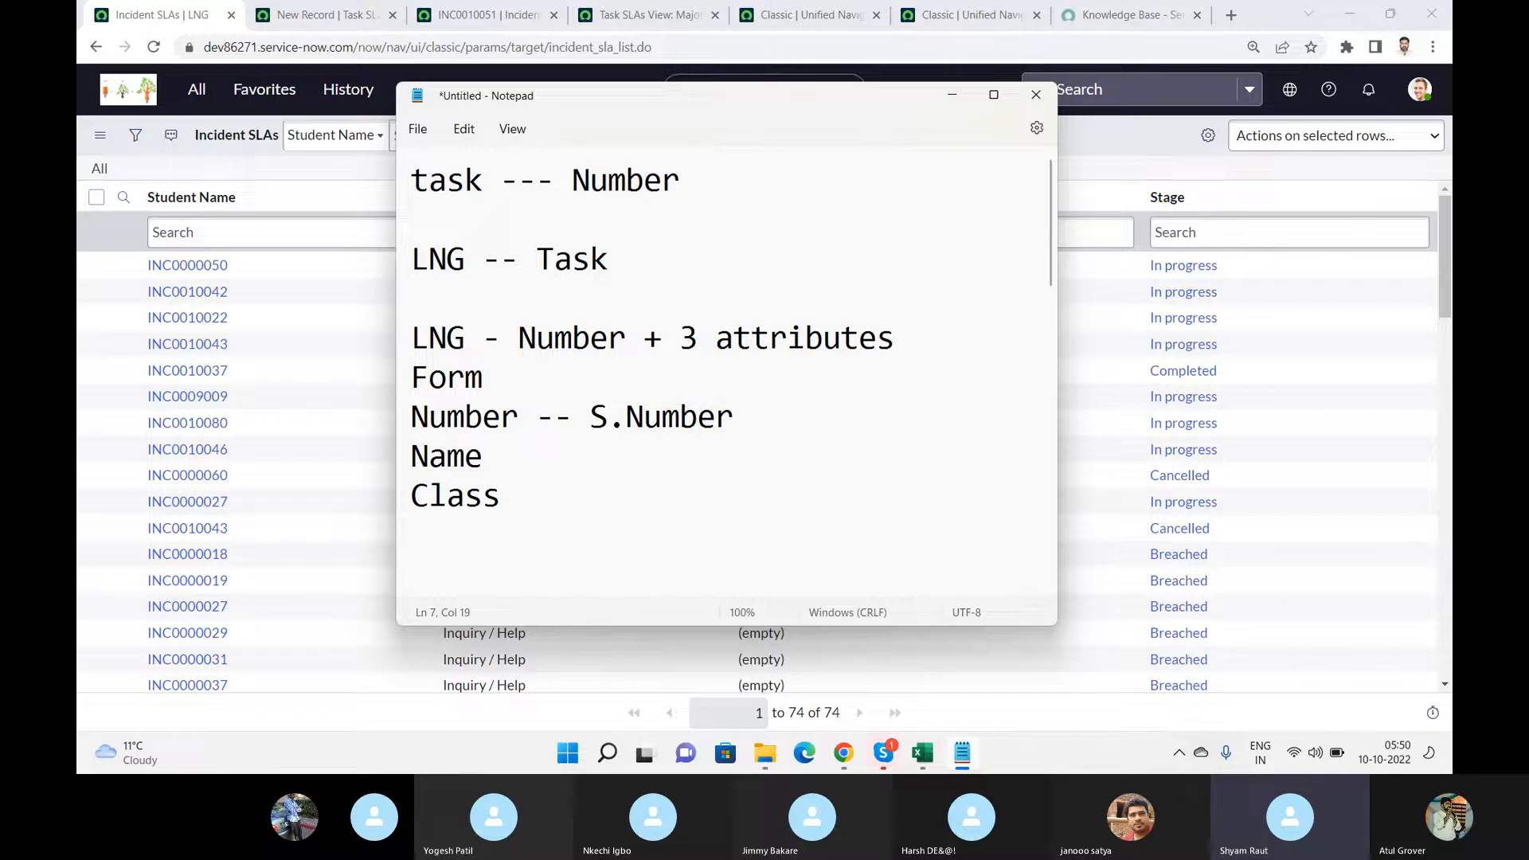
pyautogui.write('r')
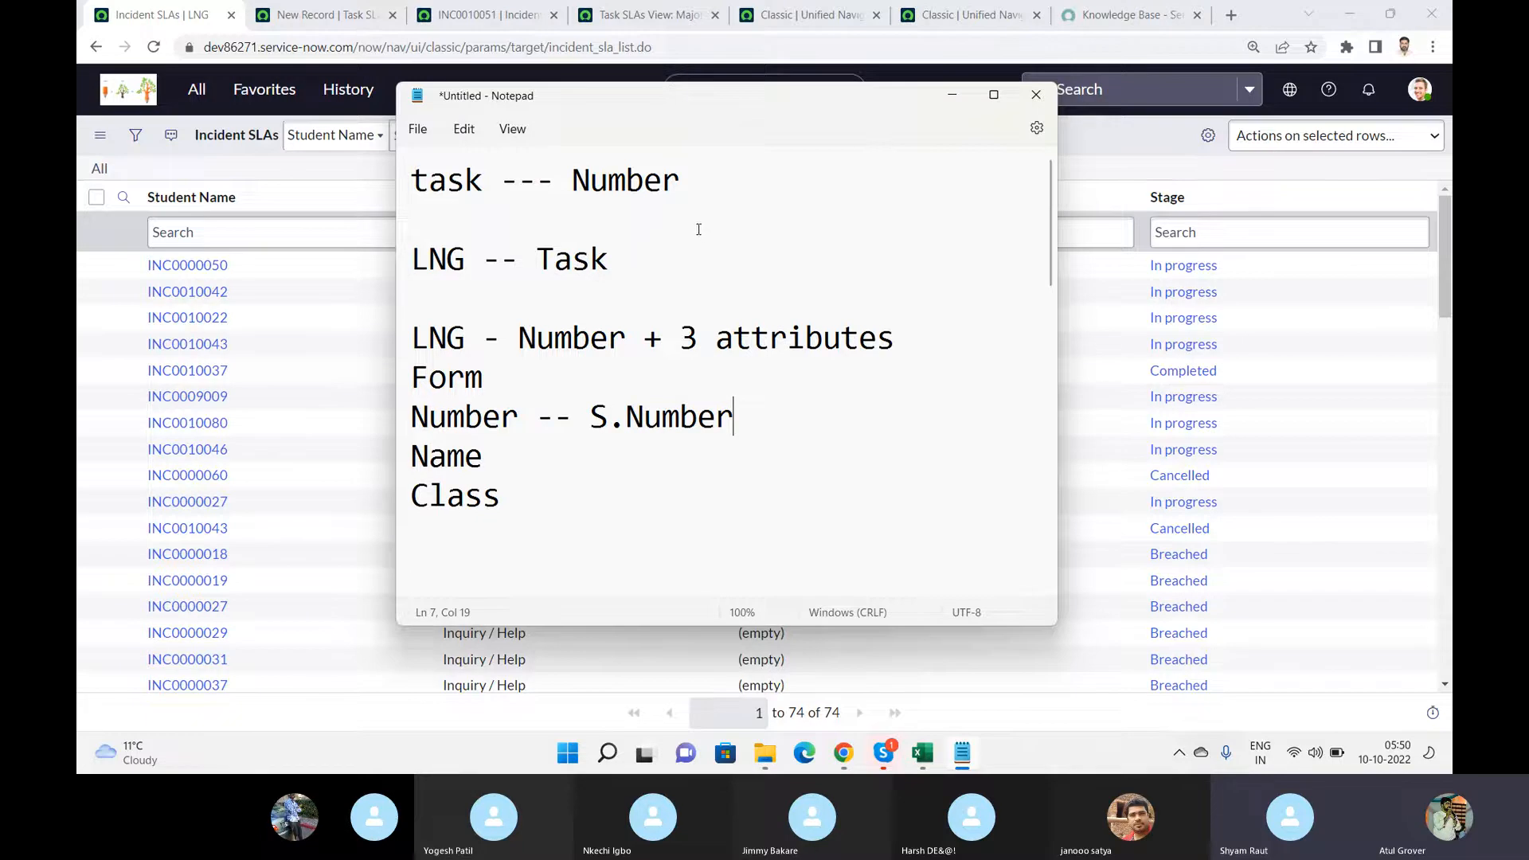
# - Append "- S.Number" to the "task --- Number" line at the start of the note
pyautogui.click(567, 172)
pyautogui.click(680, 173)
pyautogui.write('- S.Number')
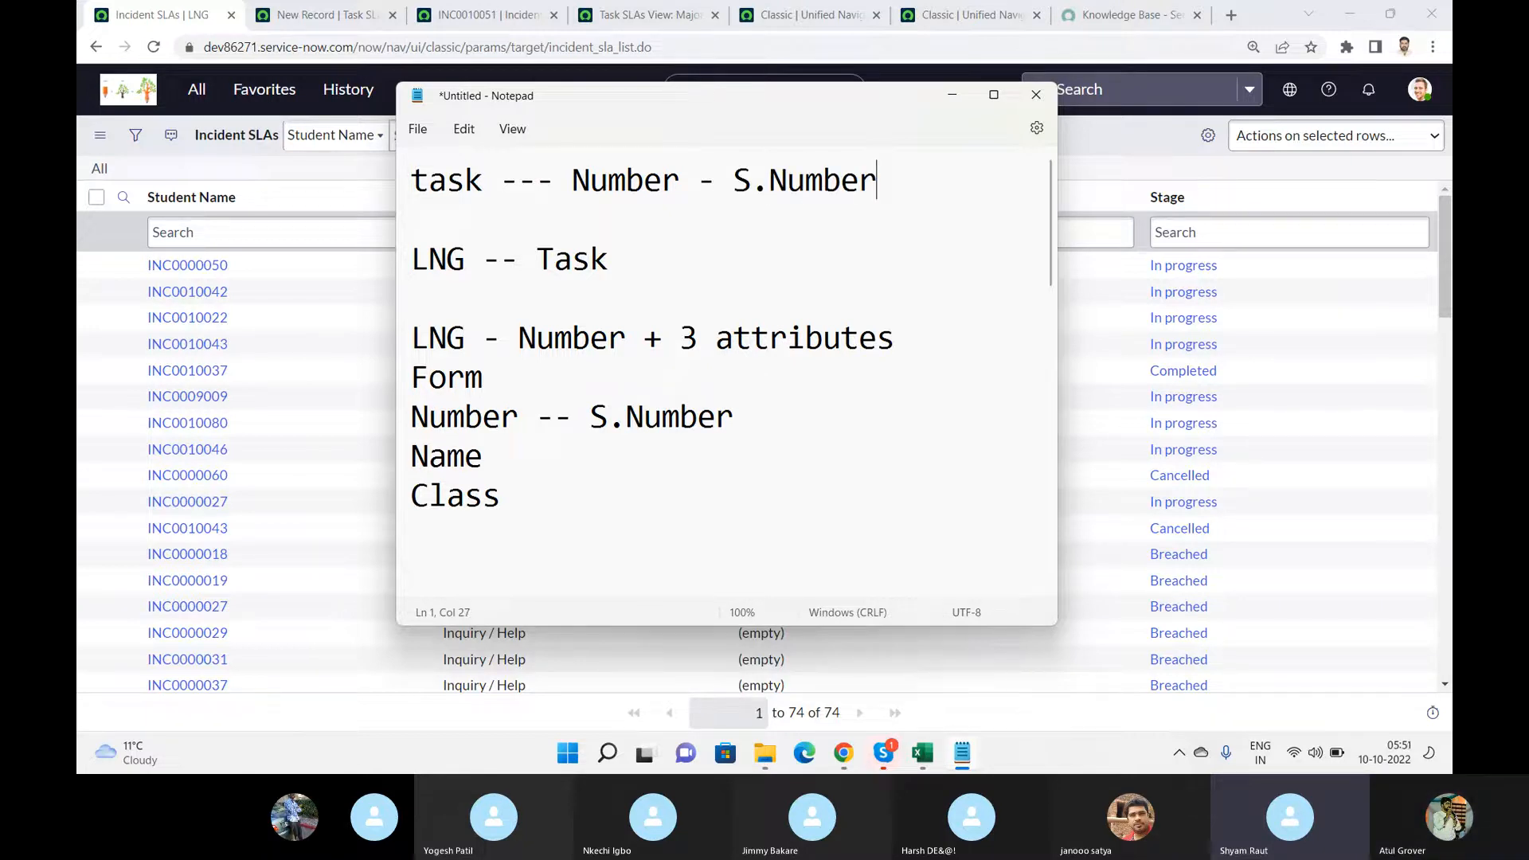
# - Add the lines "INC", "Chan" and "Prb --- Number -- S.Number" directly below the task line
pyautogui.moveTo(411, 180); pyautogui.dragTo(878, 185)
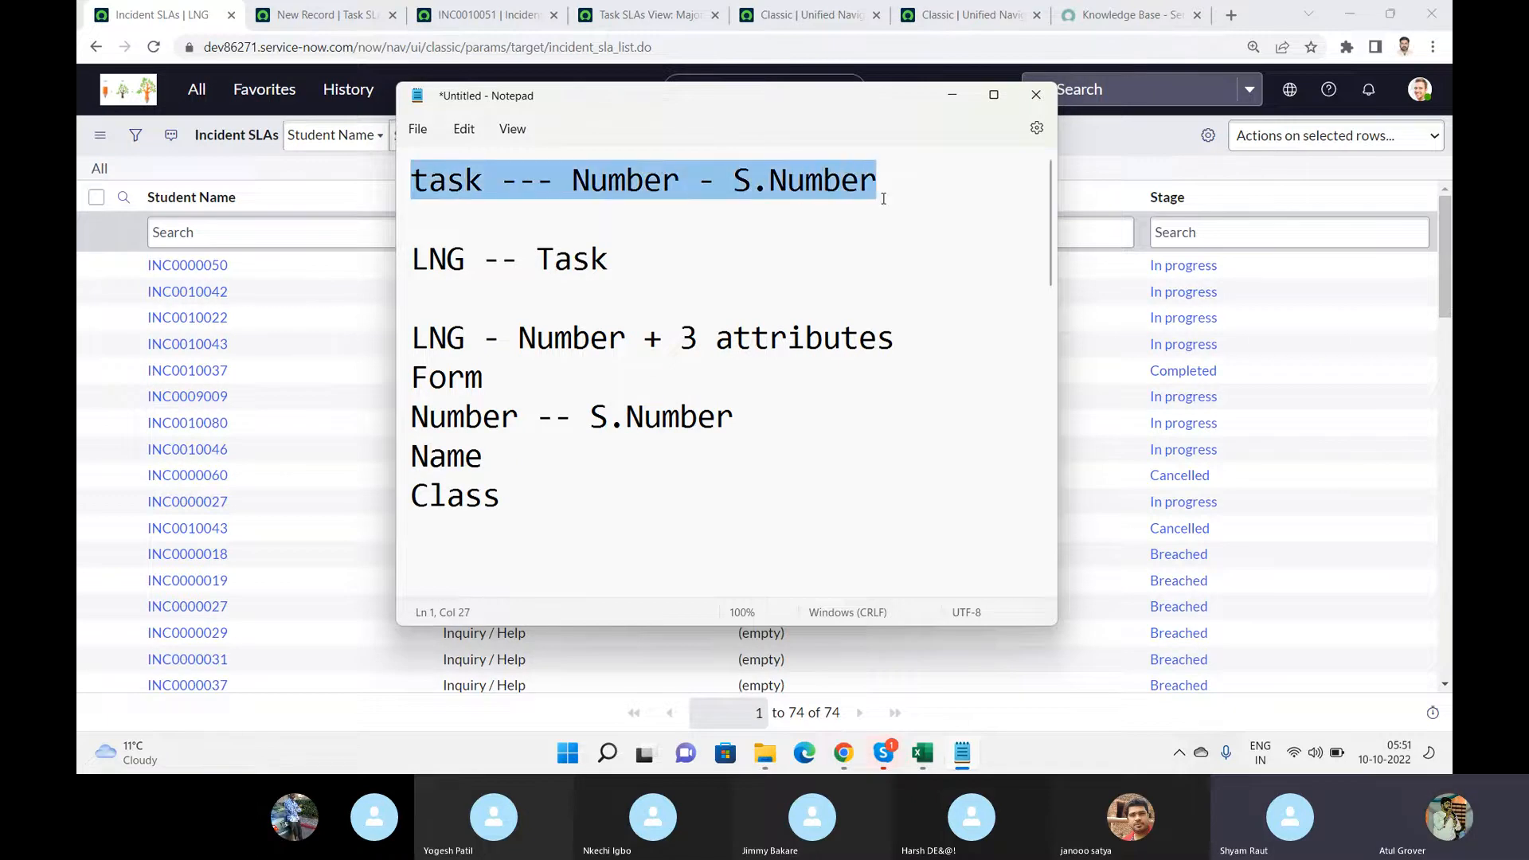
pyautogui.click(889, 195)
pyautogui.press('Return')
pyautogui.write('INC')
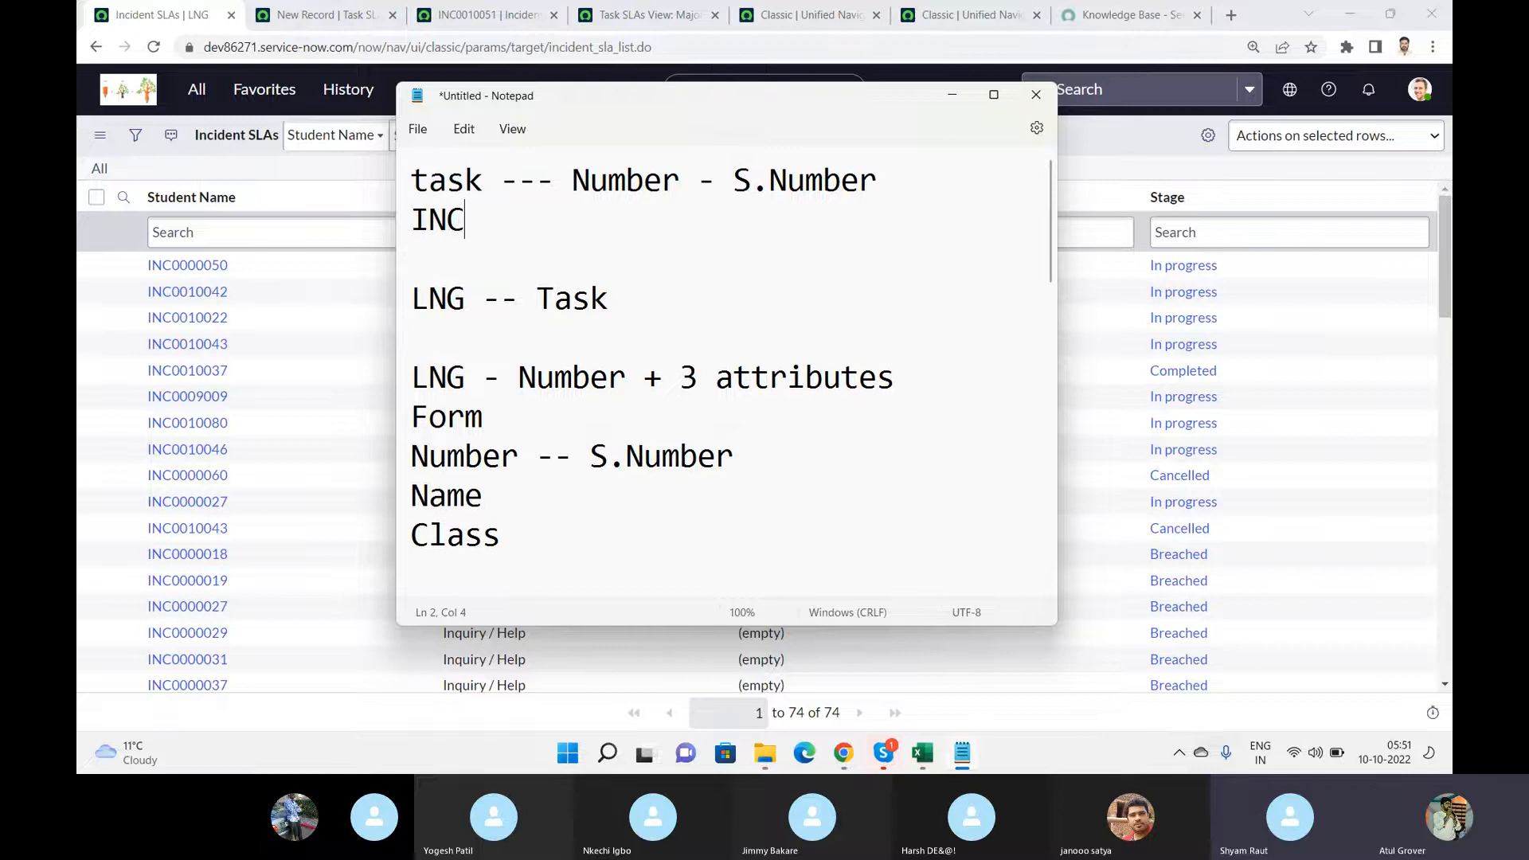
pyautogui.press('Return')
pyautogui.write('Chan')
pyautogui.press('Return')
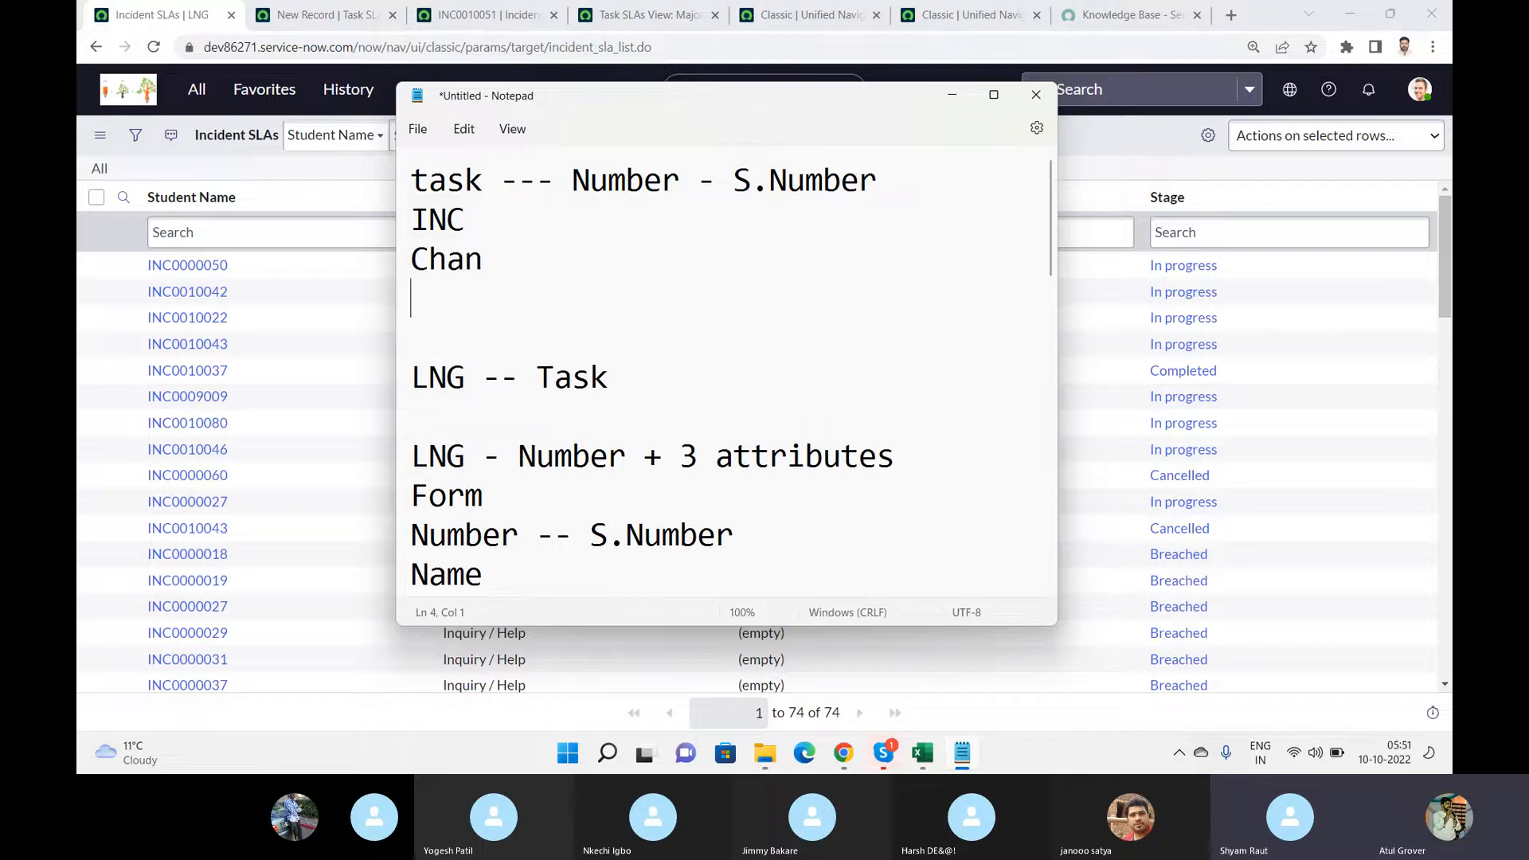
pyautogui.write('Prb --- Number ')
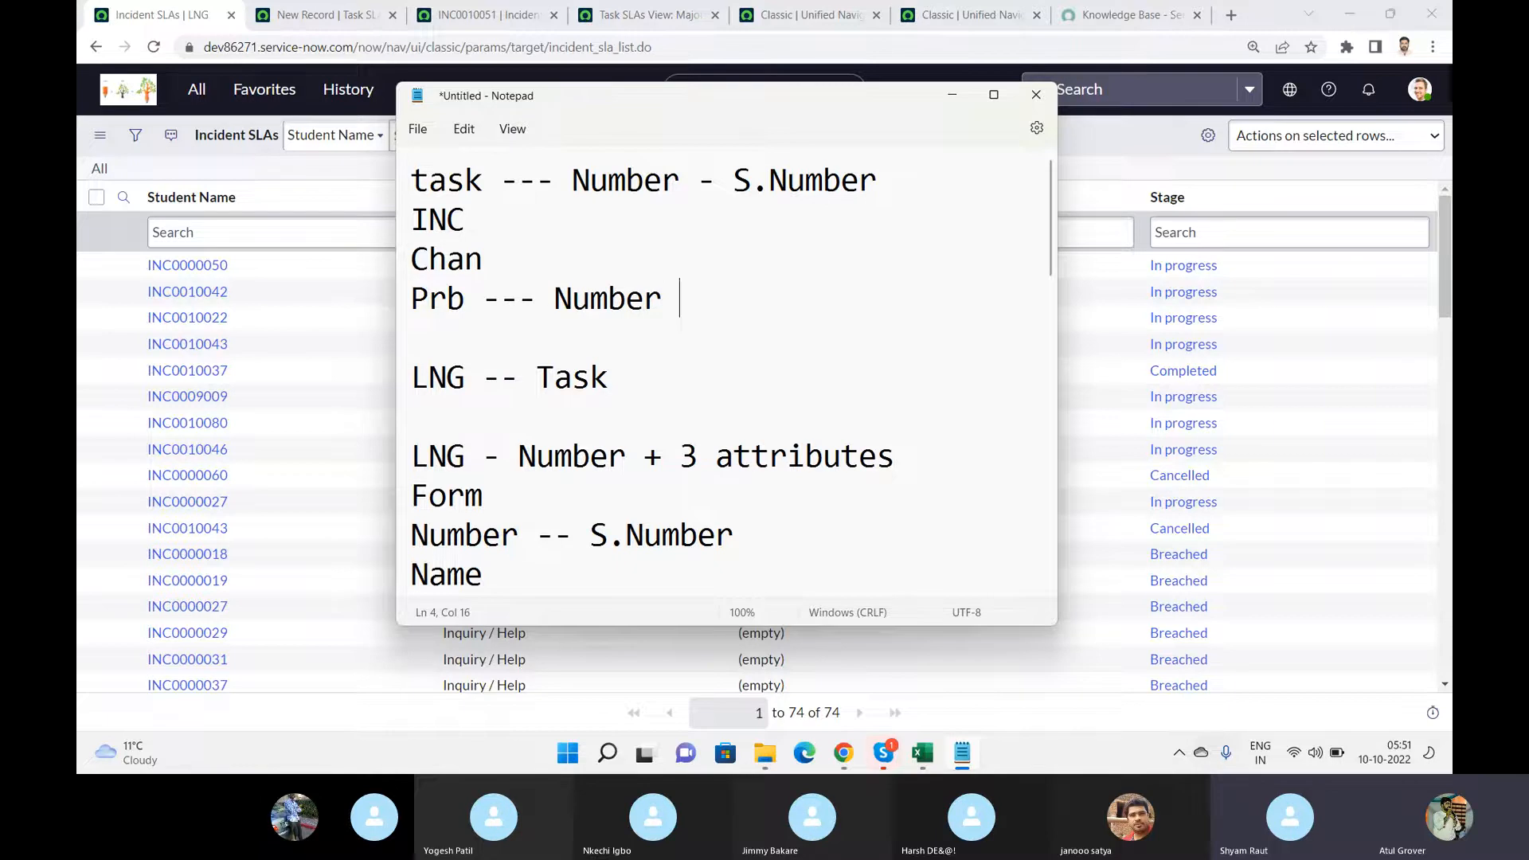
pyautogui.write('-- S.')
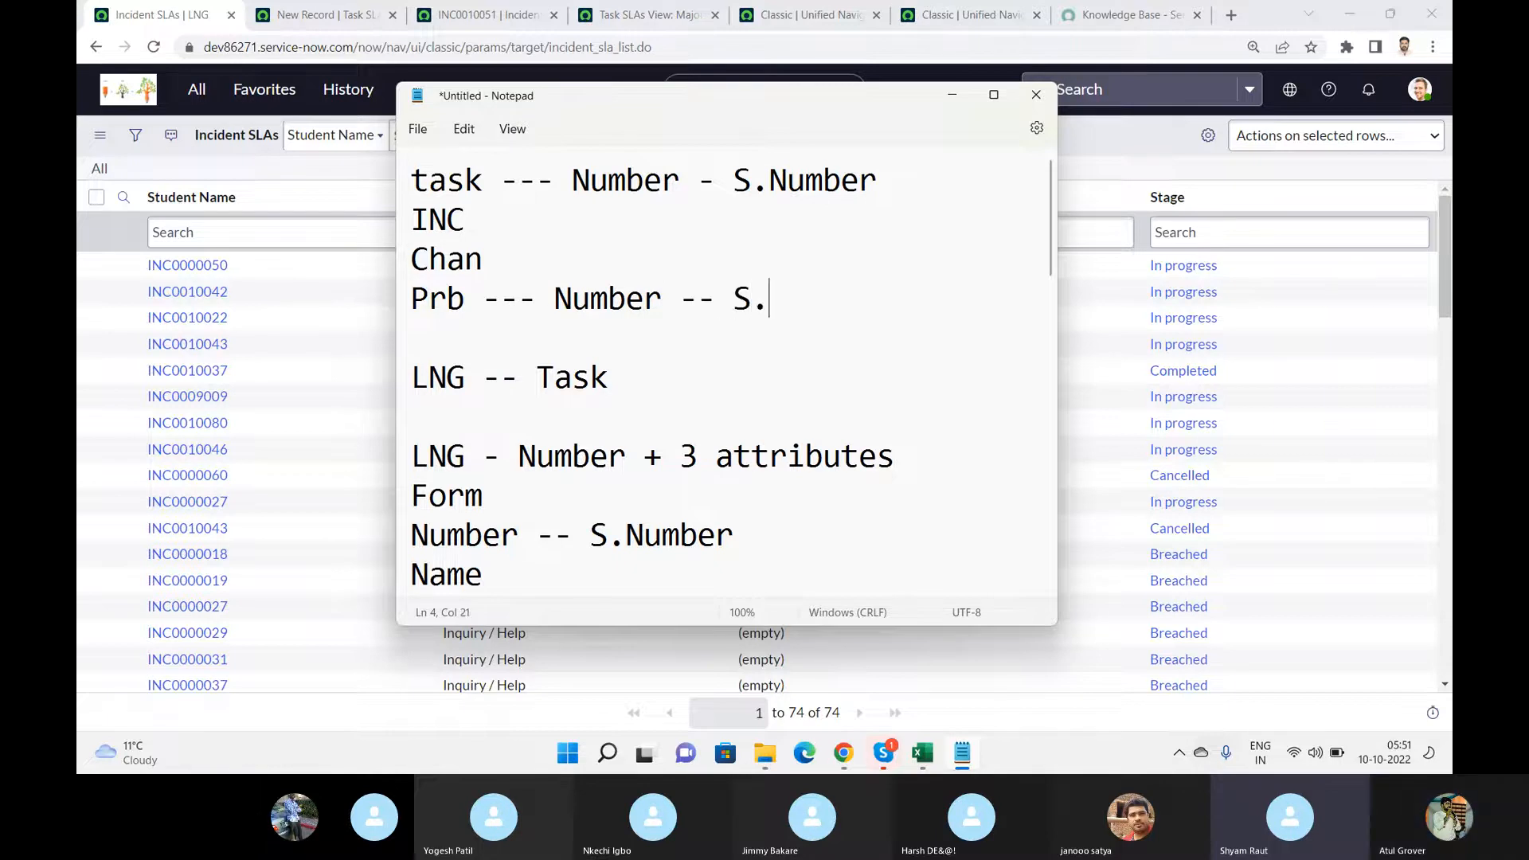
pyautogui.write('Number')
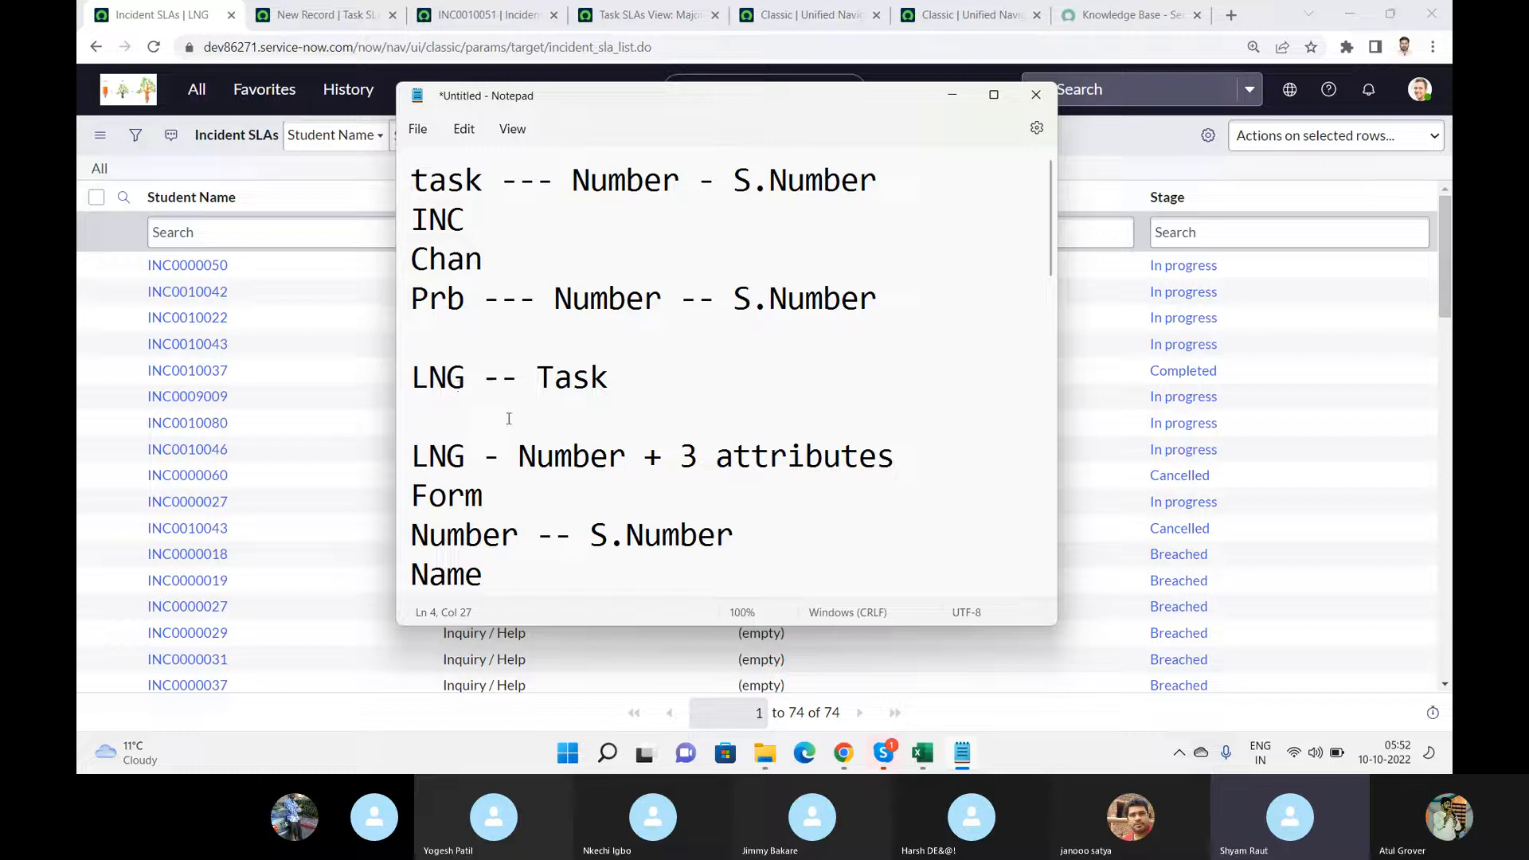
# - Highlight "Number" in the LNG attributes line and "S.Number" in the line below Form to compare them
pyautogui.click(519, 457)
pyautogui.moveTo(519, 458); pyautogui.dragTo(626, 458)
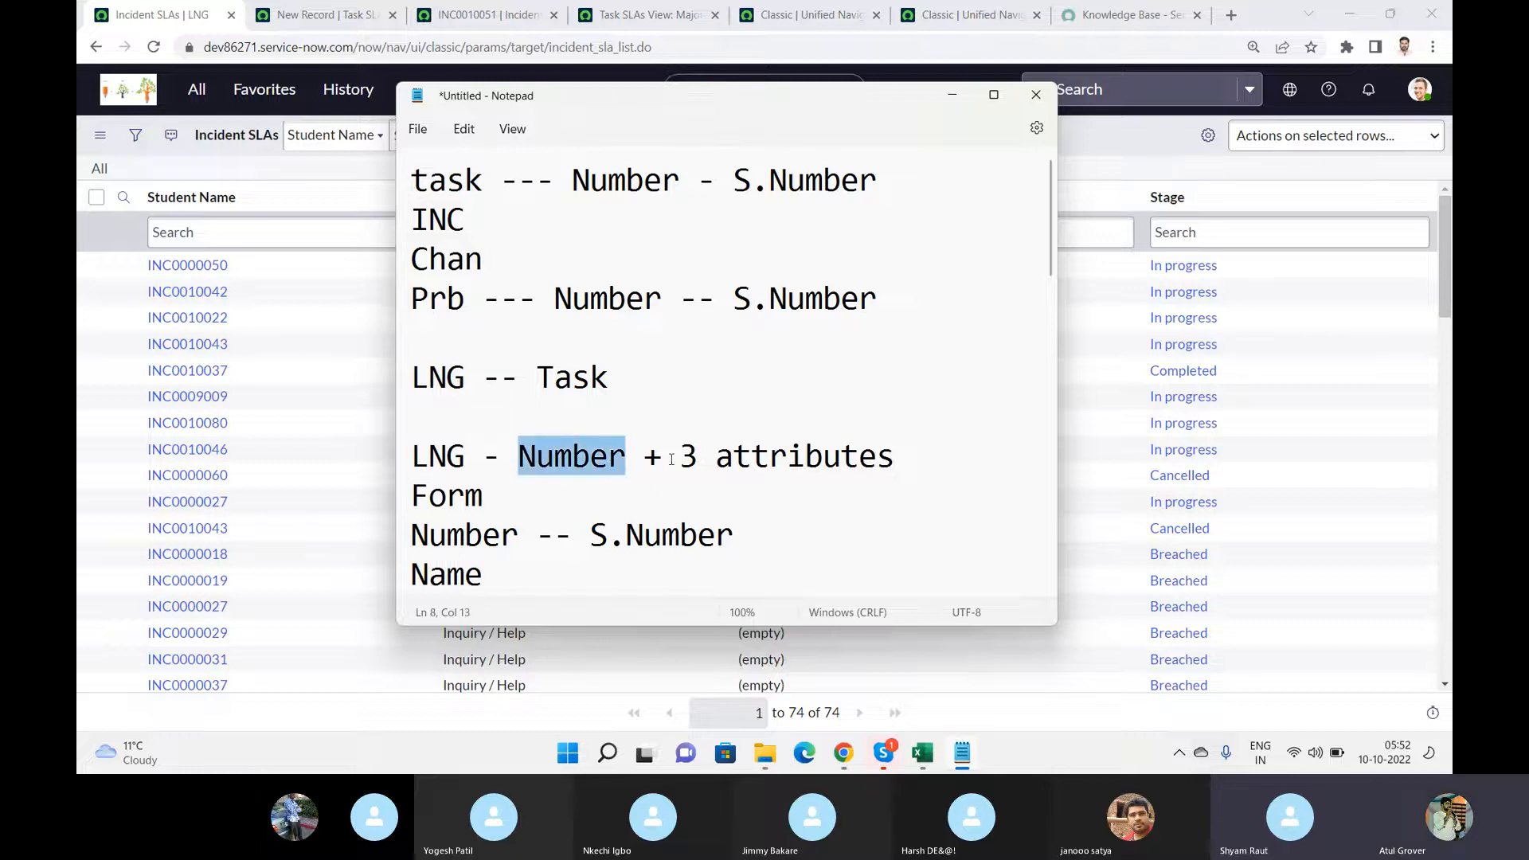
pyautogui.moveTo(590, 535); pyautogui.dragTo(734, 542)
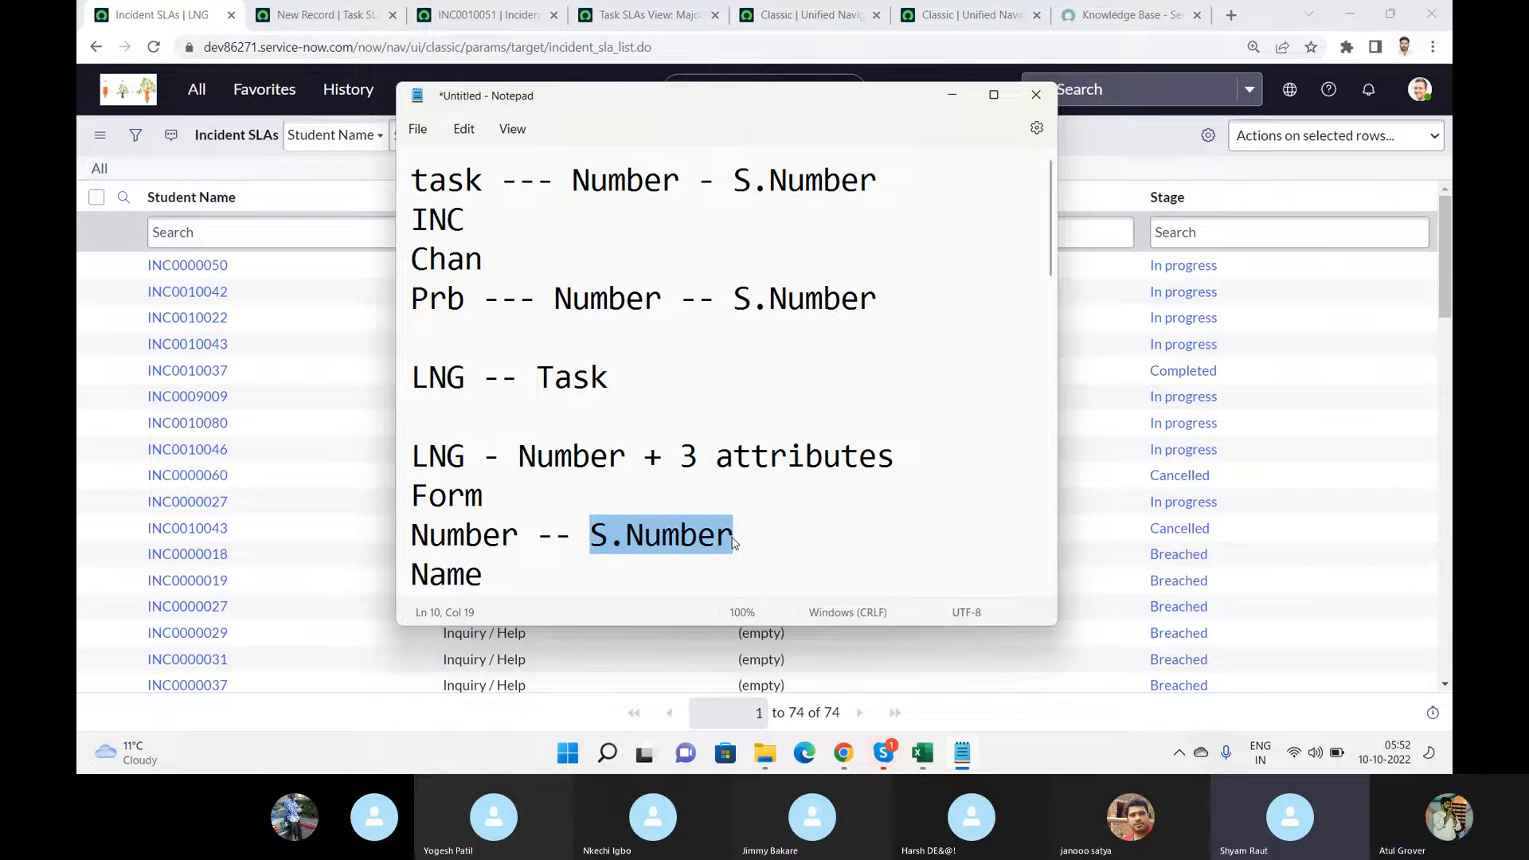
# - Switch to the ServiceNow browser window, filter the navigator by "dict" and open the System Definition Dictionary list
pyautogui.click(356, 183)
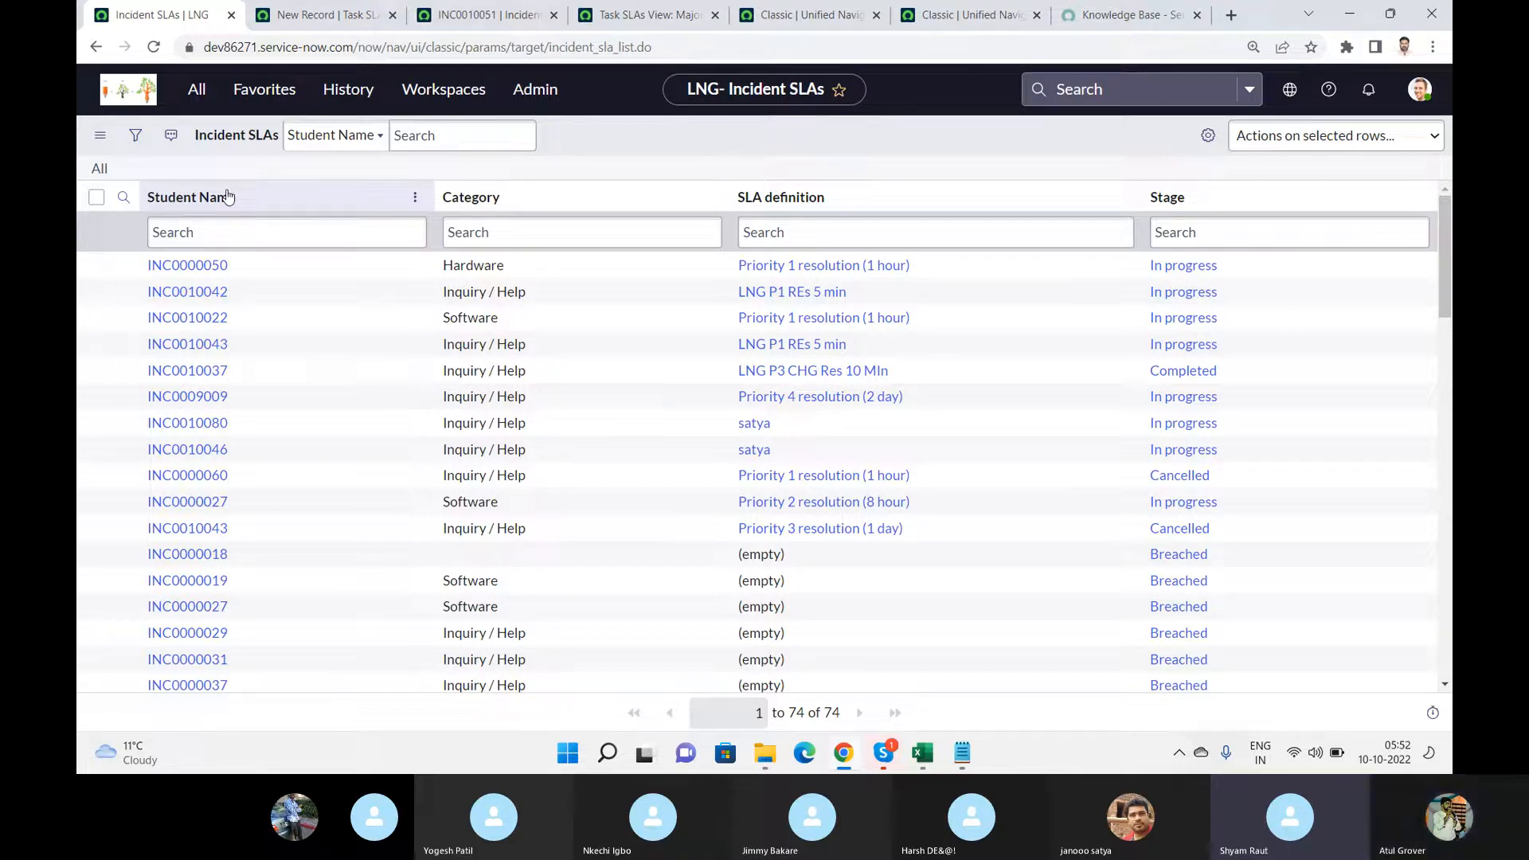
pyautogui.click(190, 97)
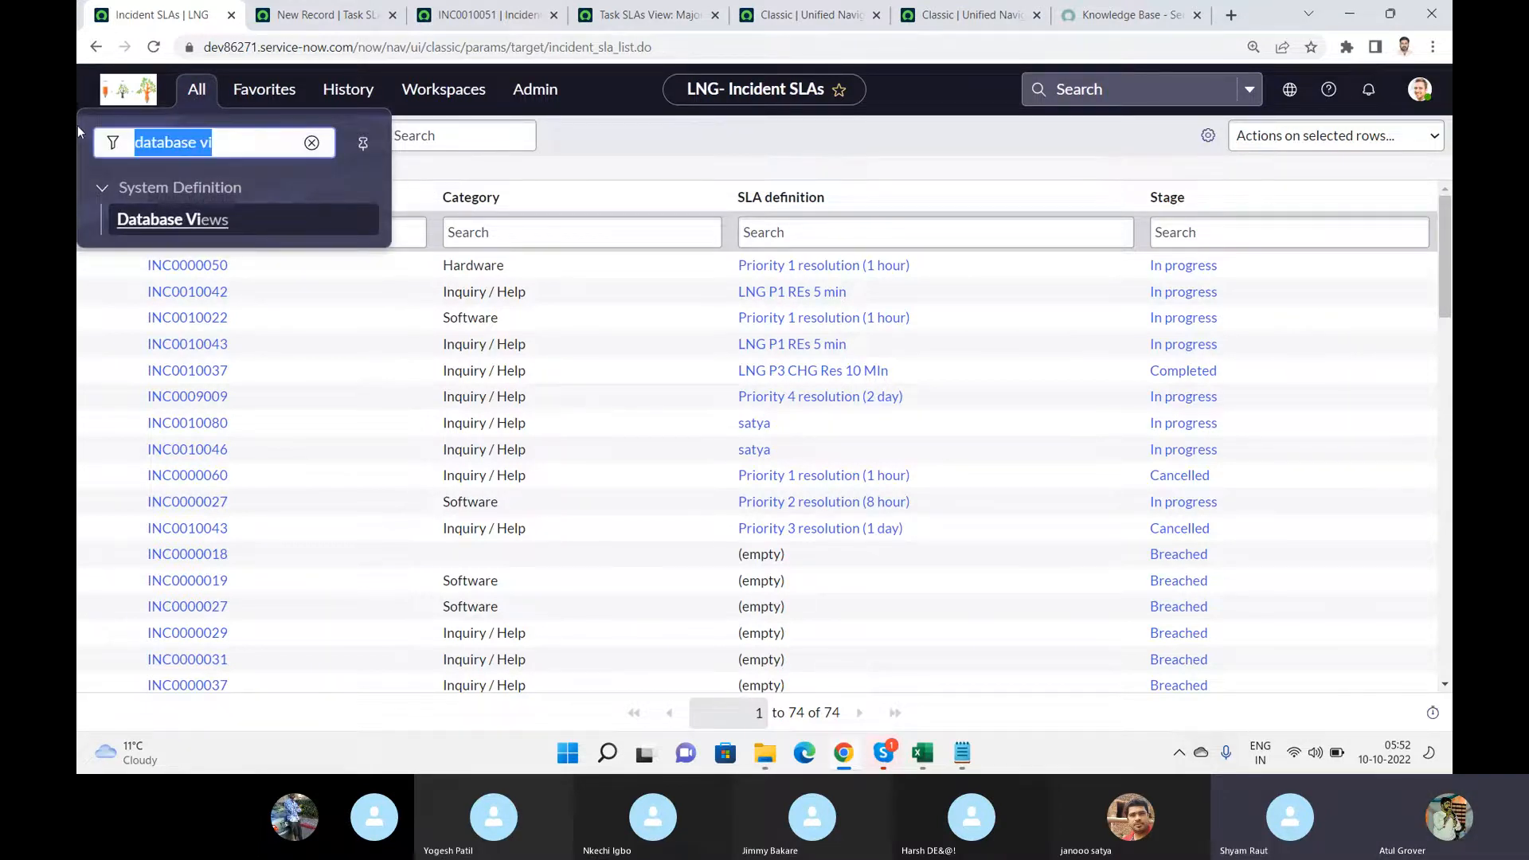
pyautogui.write('dict')
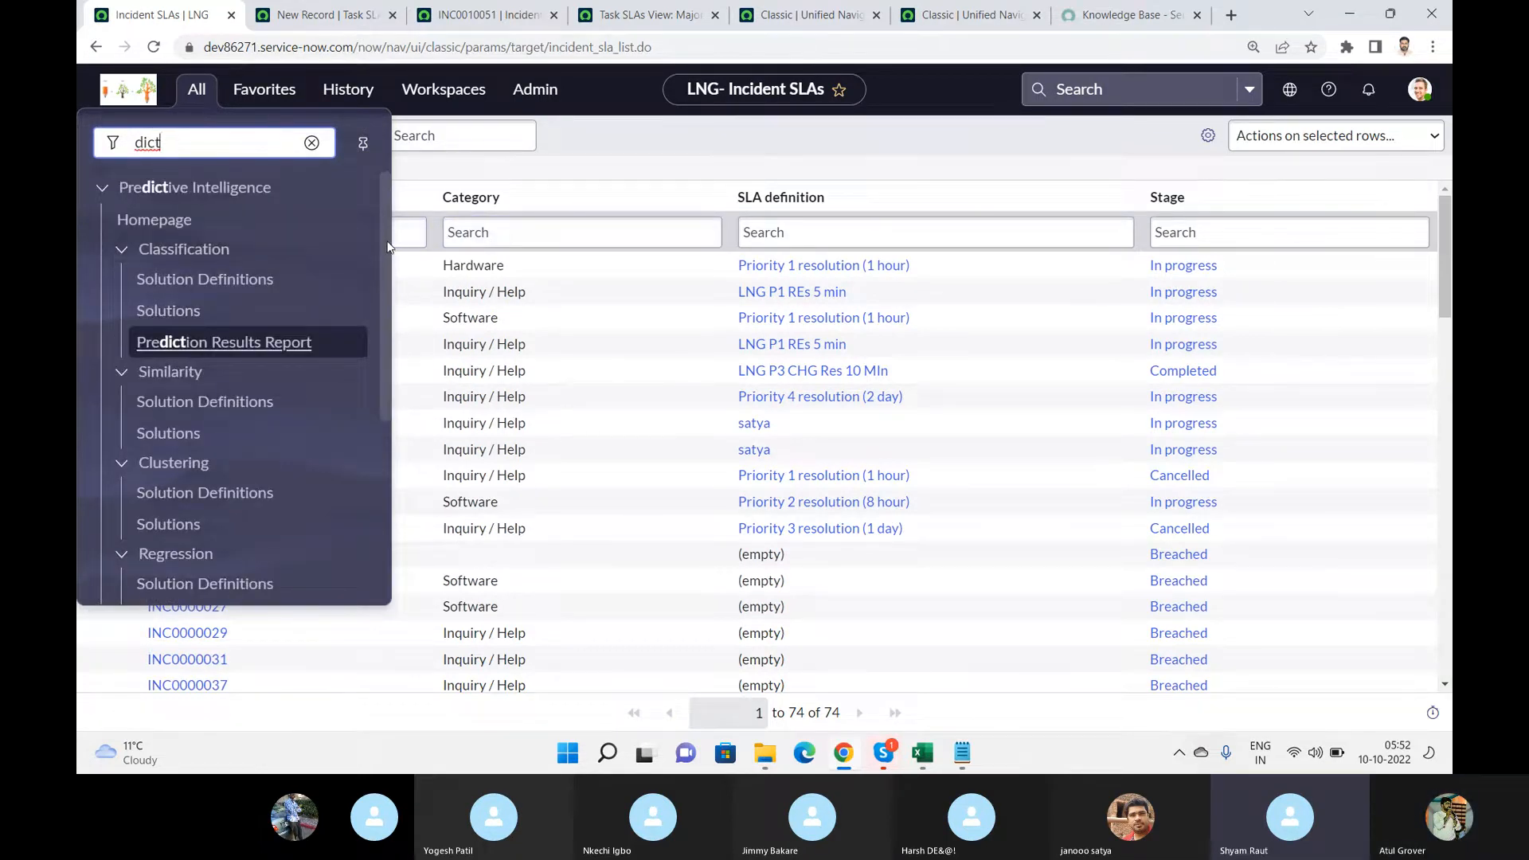
pyautogui.moveTo(384, 256); pyautogui.dragTo(384, 524)
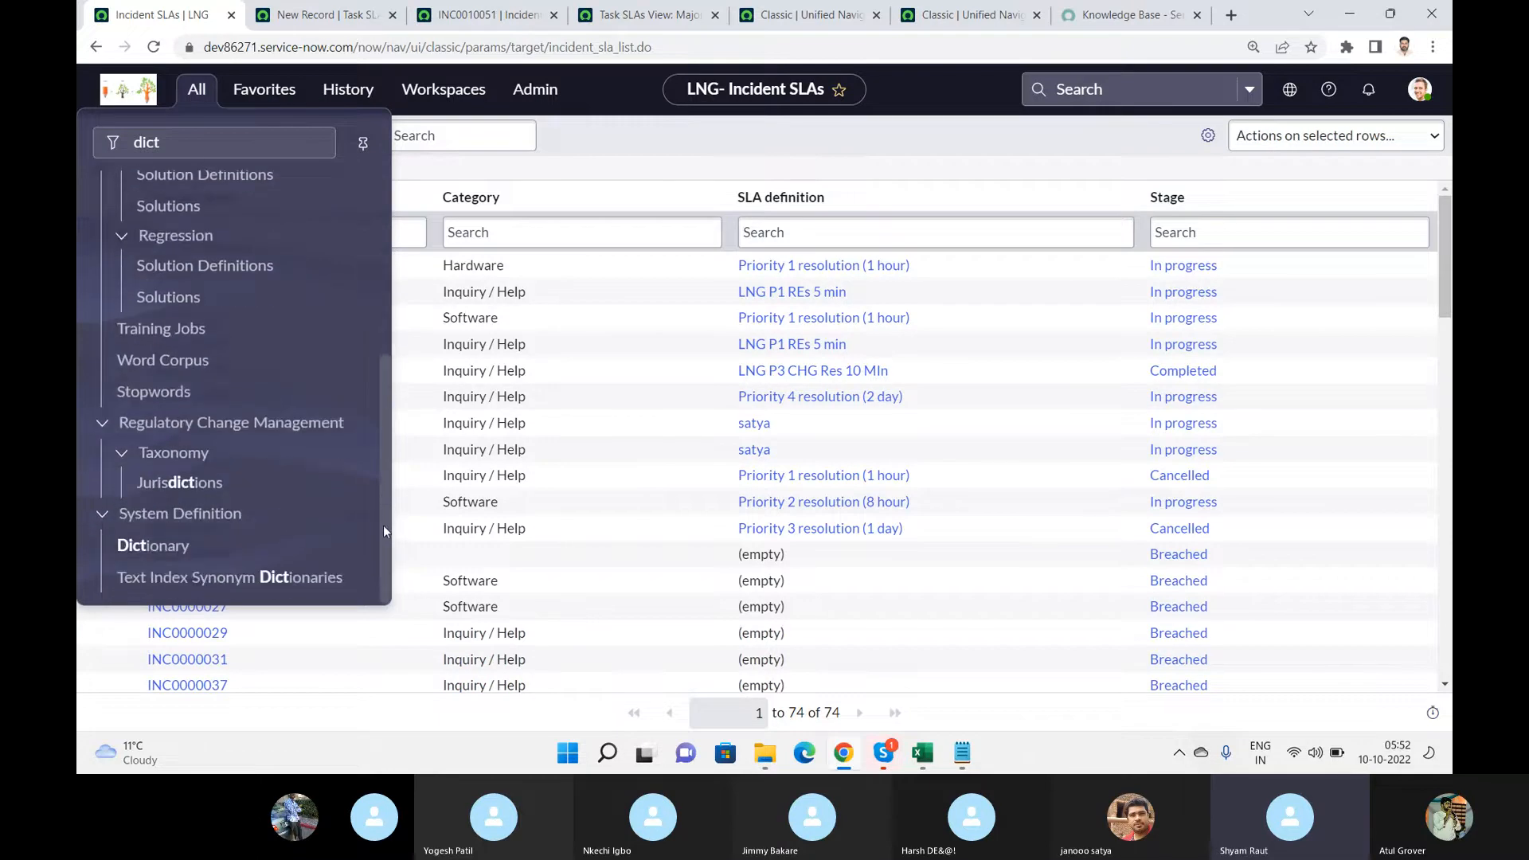
pyautogui.click(159, 548)
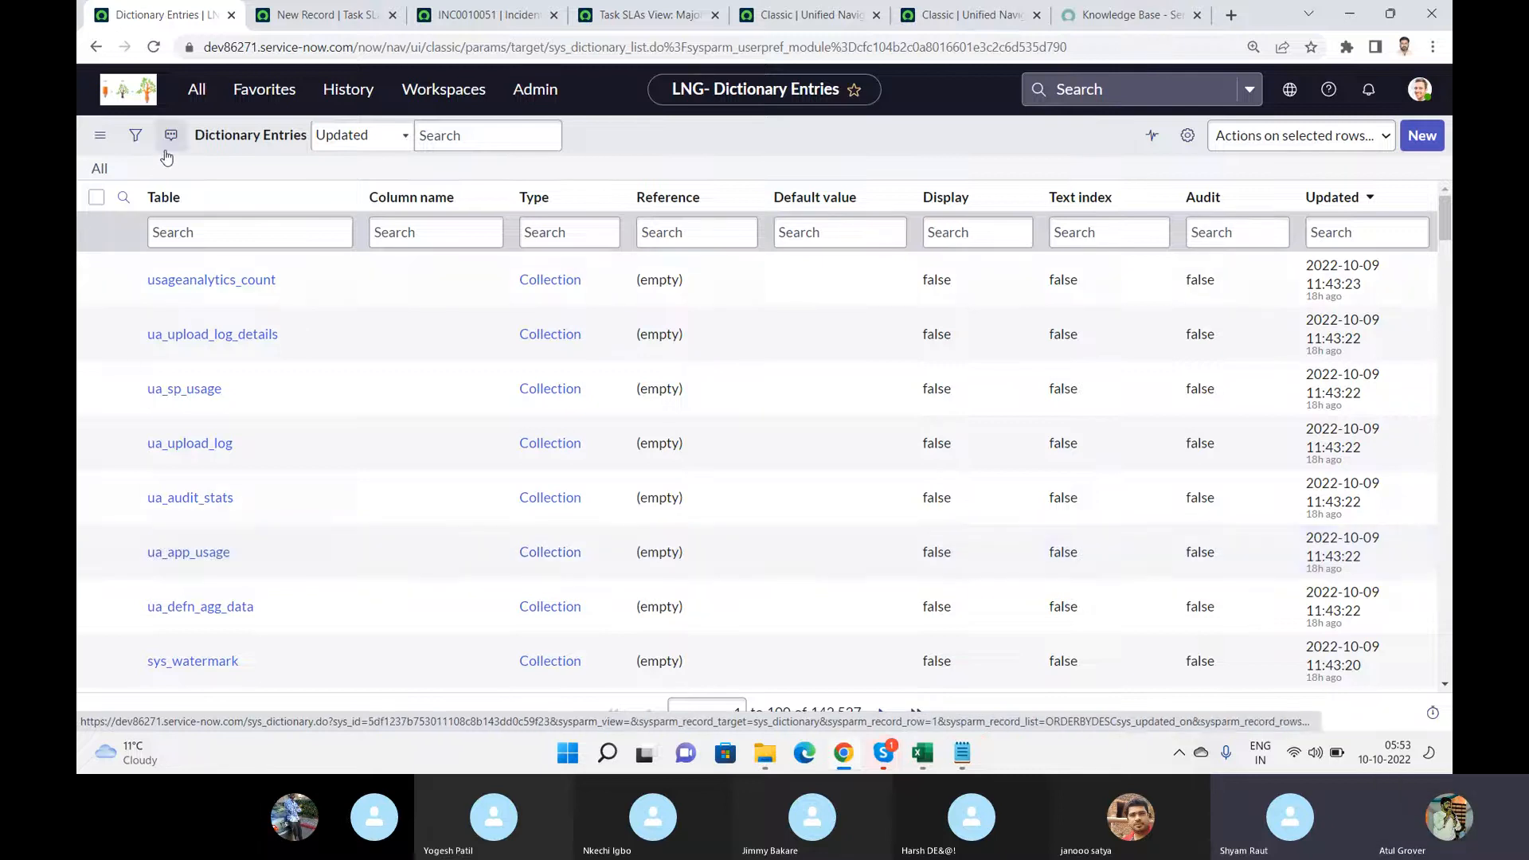
# - Replace the navigator filter with "override" to search for override modules
pyautogui.click(200, 90)
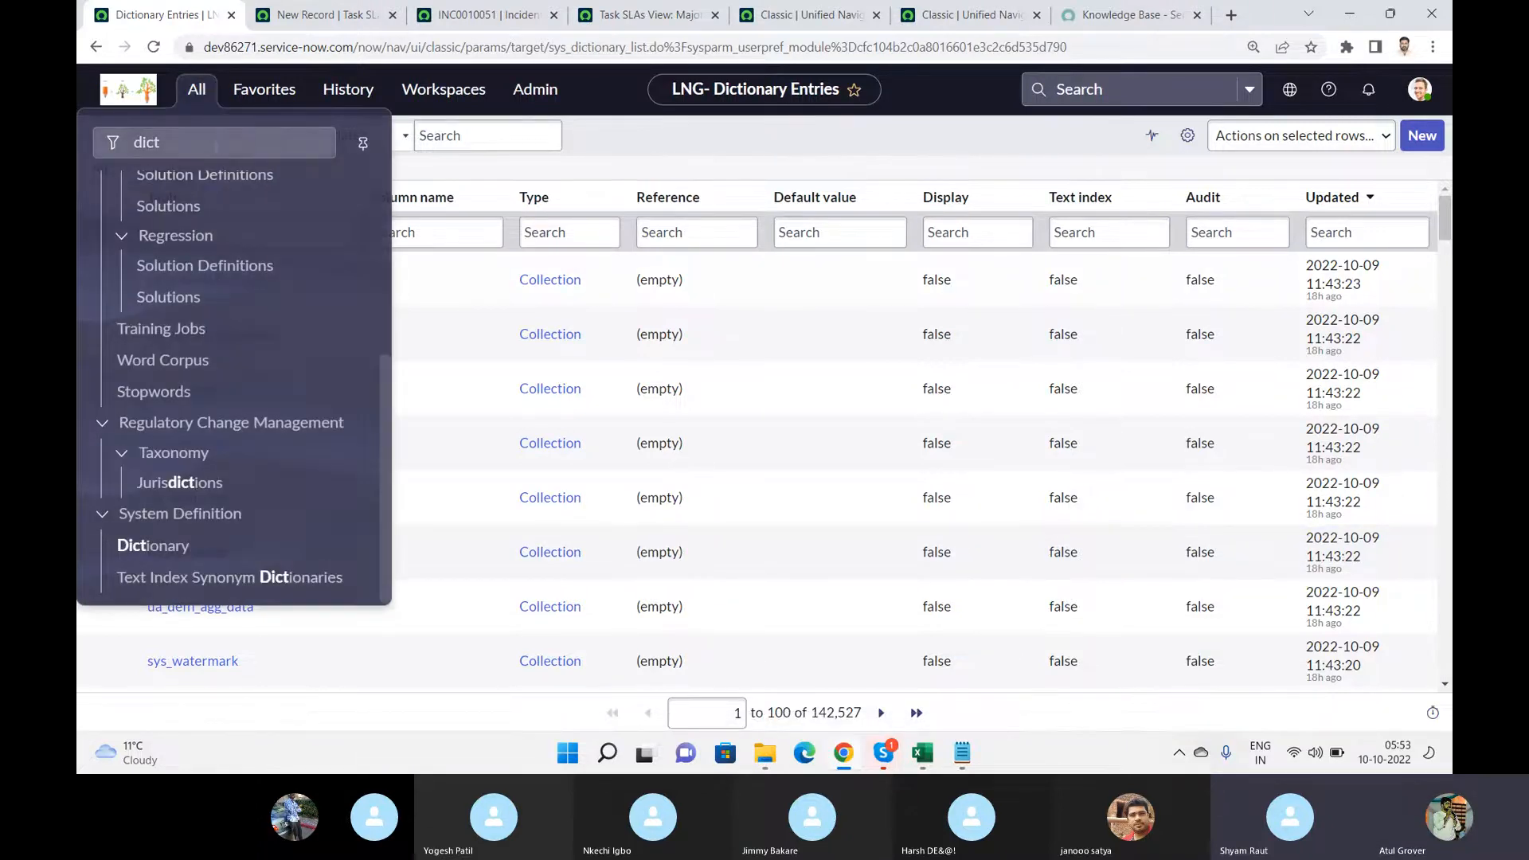
pyautogui.moveTo(217, 146); pyautogui.dragTo(78, 116)
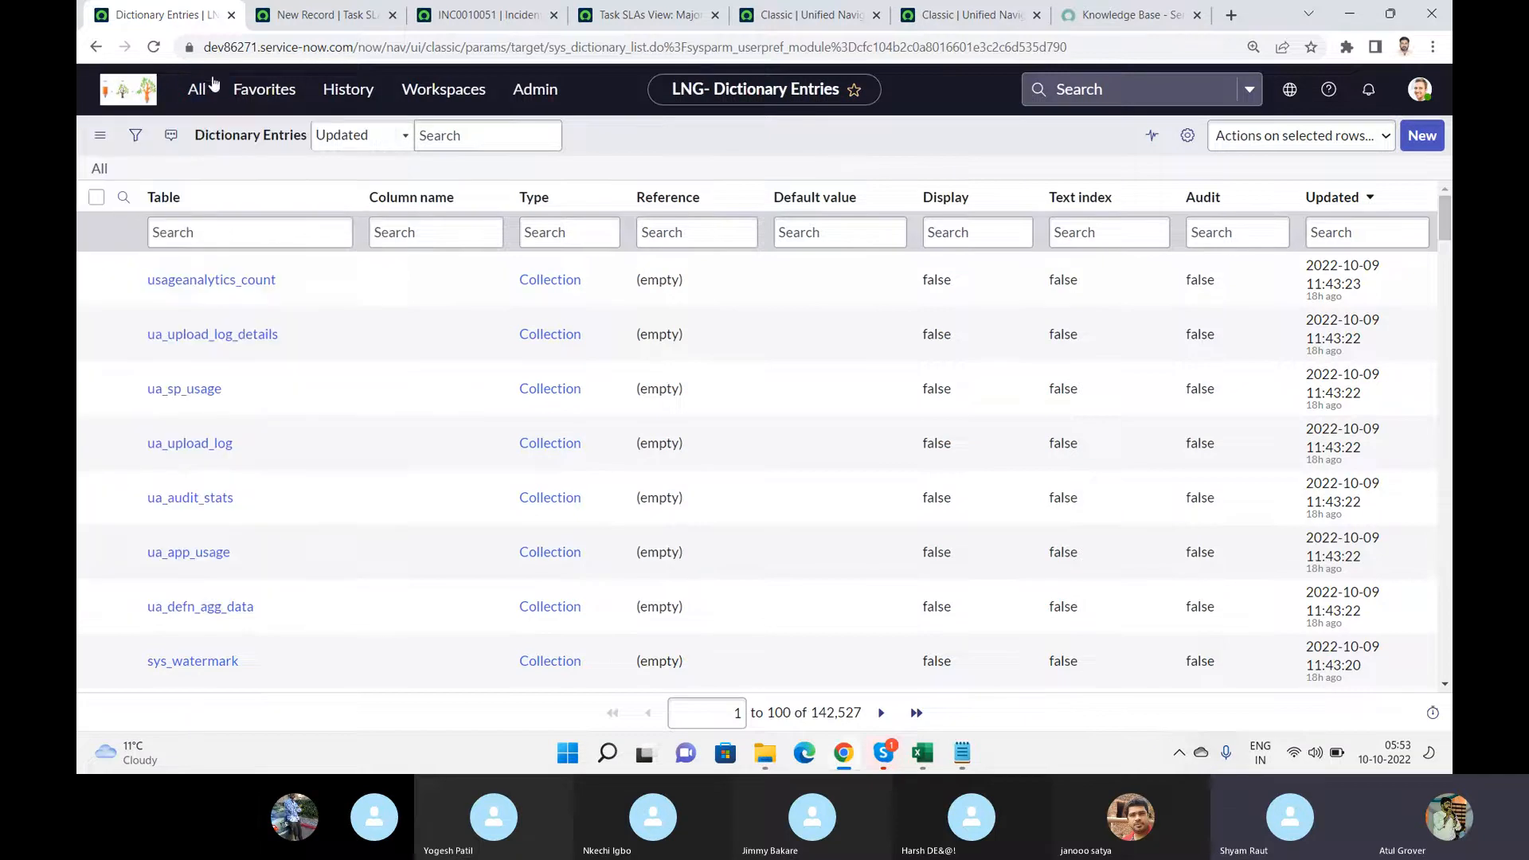
pyautogui.click(189, 103)
pyautogui.click(177, 146)
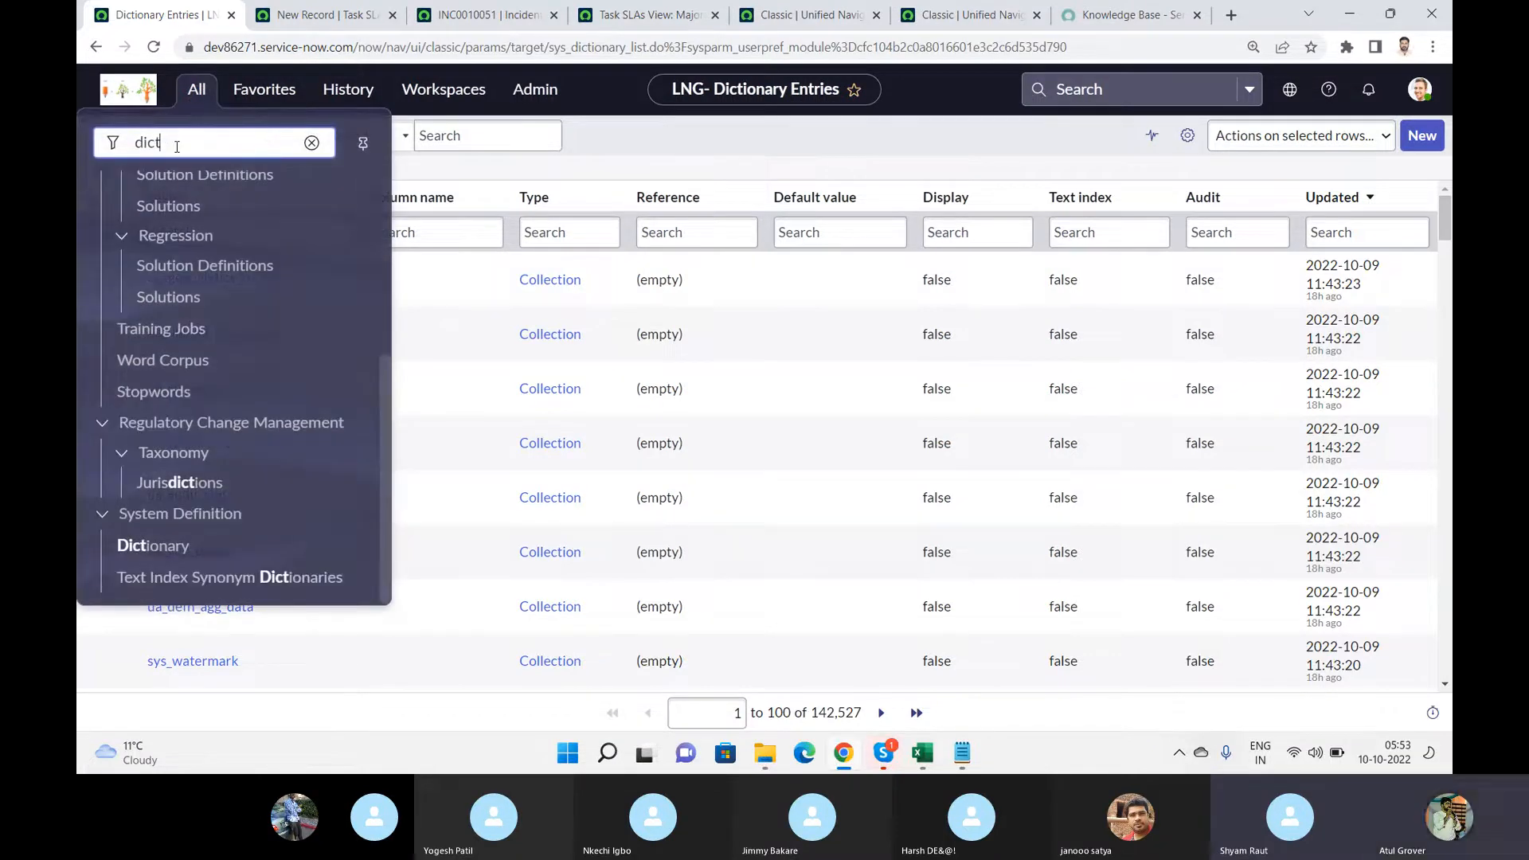
pyautogui.write('====')
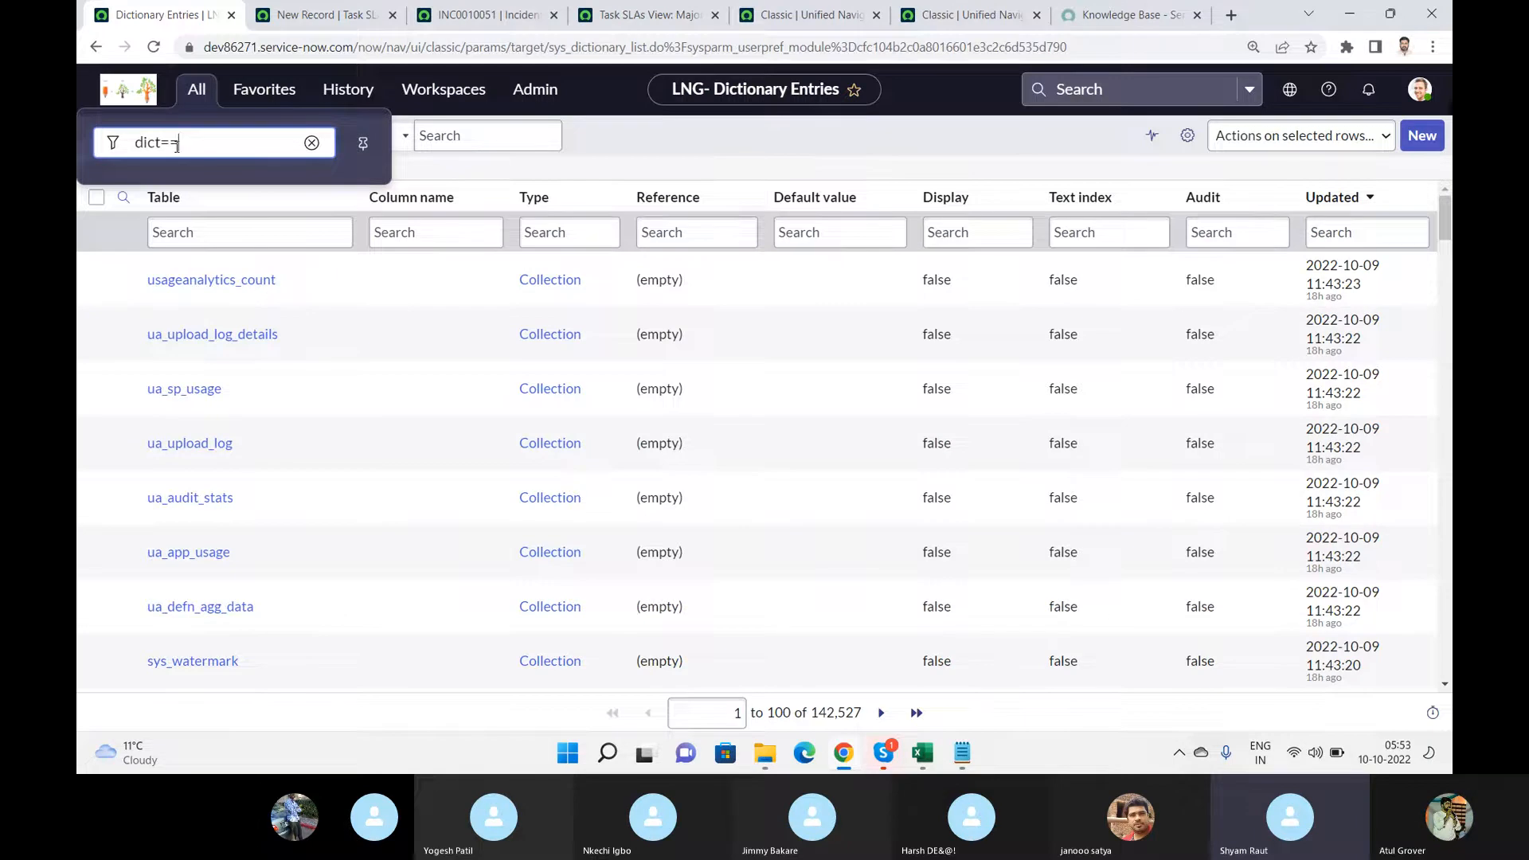
pyautogui.press('BackSpace')
pyautogui.press('BackSpace')
pyautogui.press('BackSpace')
pyautogui.press('BackSpace')
pyautogui.press('BackSpace')
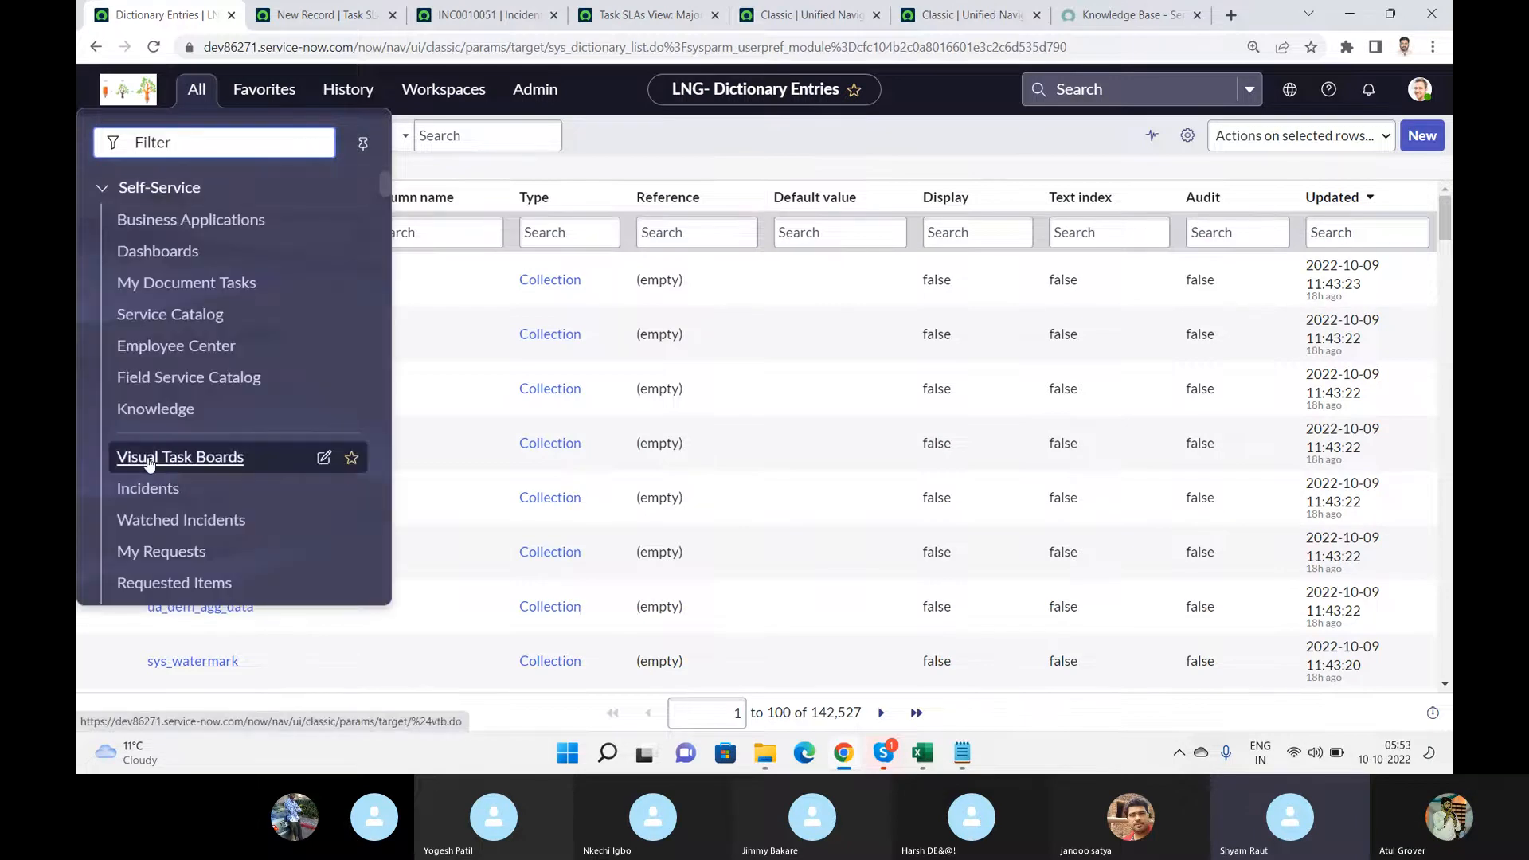
pyautogui.write('ovr')
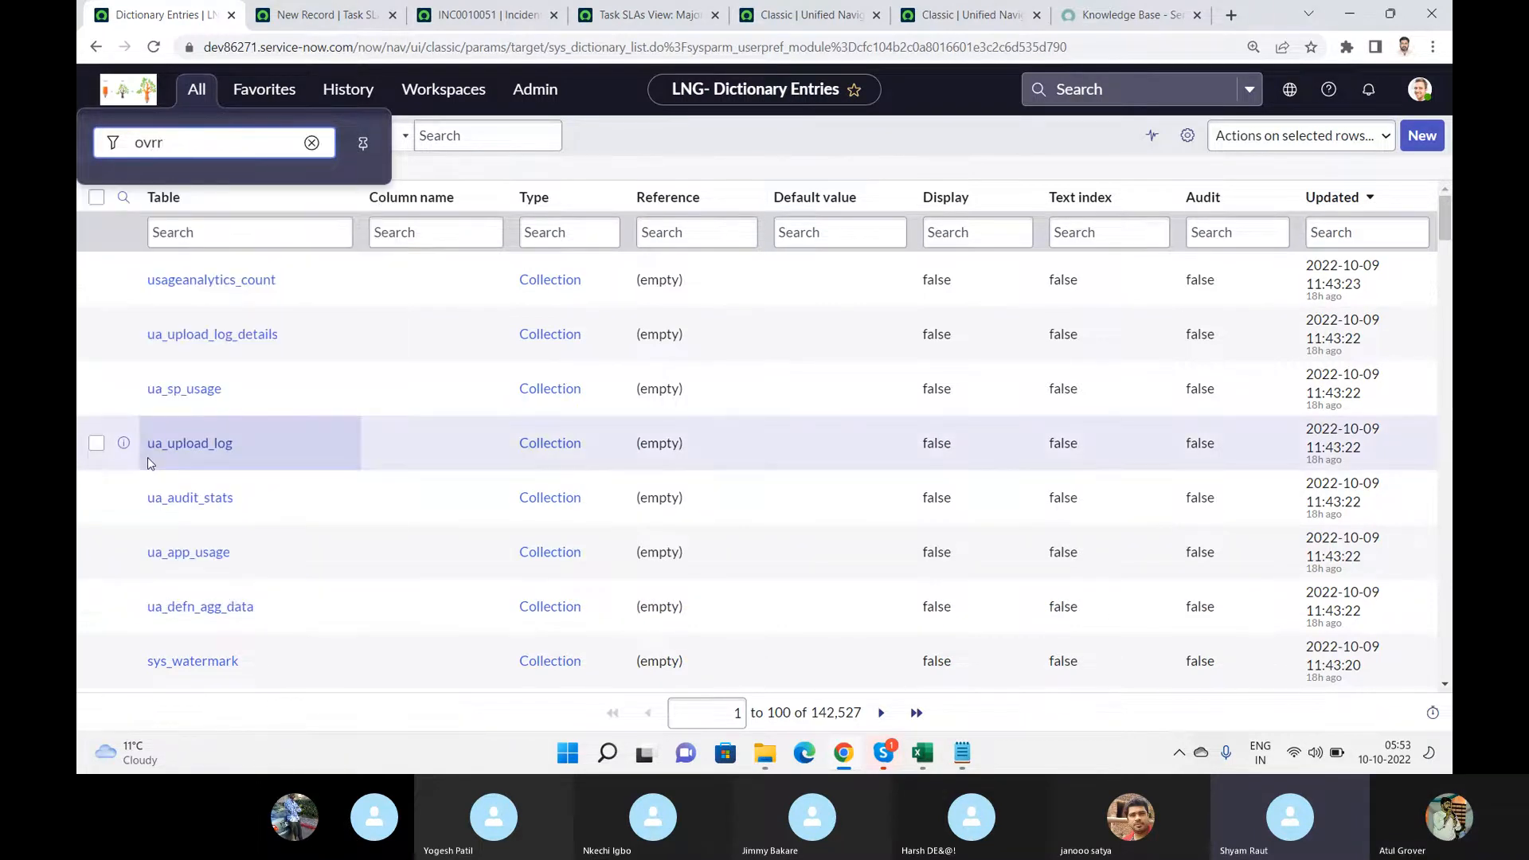
pyautogui.press('BackSpace')
pyautogui.write('err')
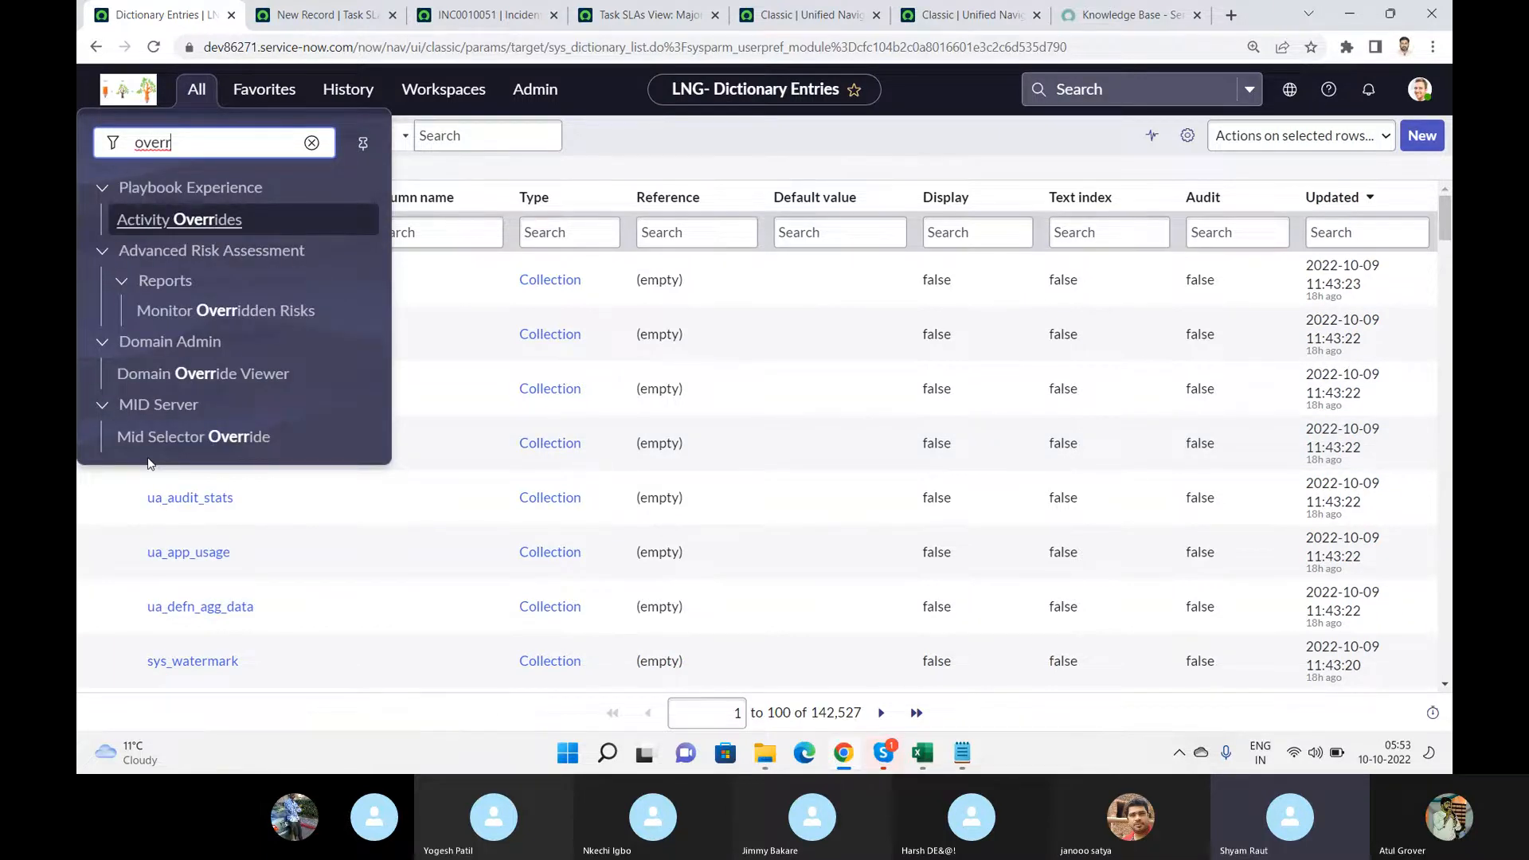
pyautogui.write('ide')
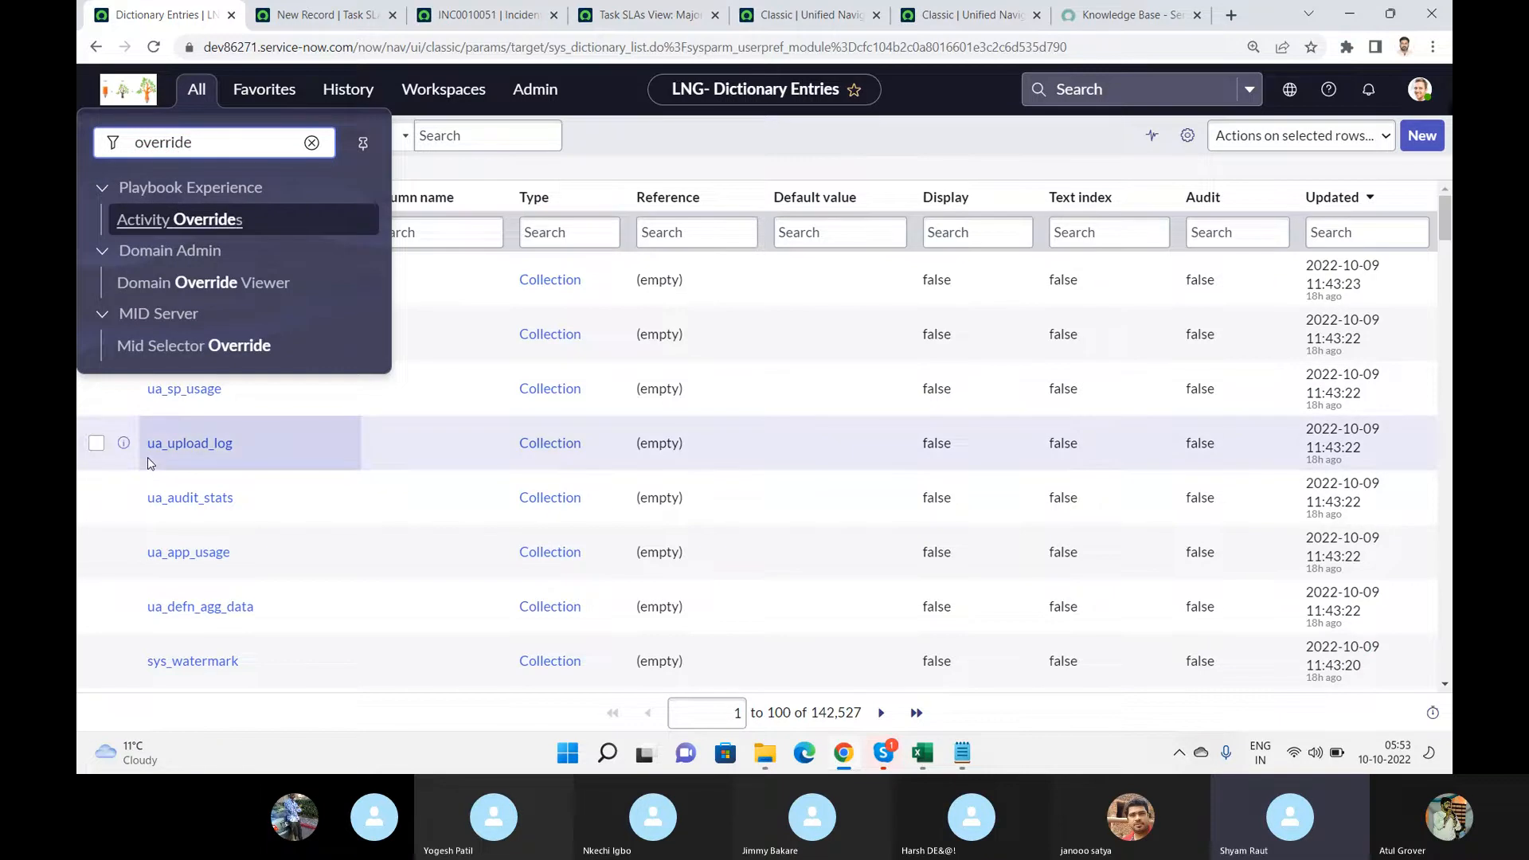
# - Replace the navigator filter with "dictio" to search for dictionary modules, and close the navigator
pyautogui.press('BackSpace')
pyautogui.press('BackSpace')
pyautogui.press('BackSpace')
pyautogui.press('BackSpace')
pyautogui.press('BackSpace')
pyautogui.press('BackSpace')
pyautogui.press('BackSpace')
pyautogui.press('BackSpace')
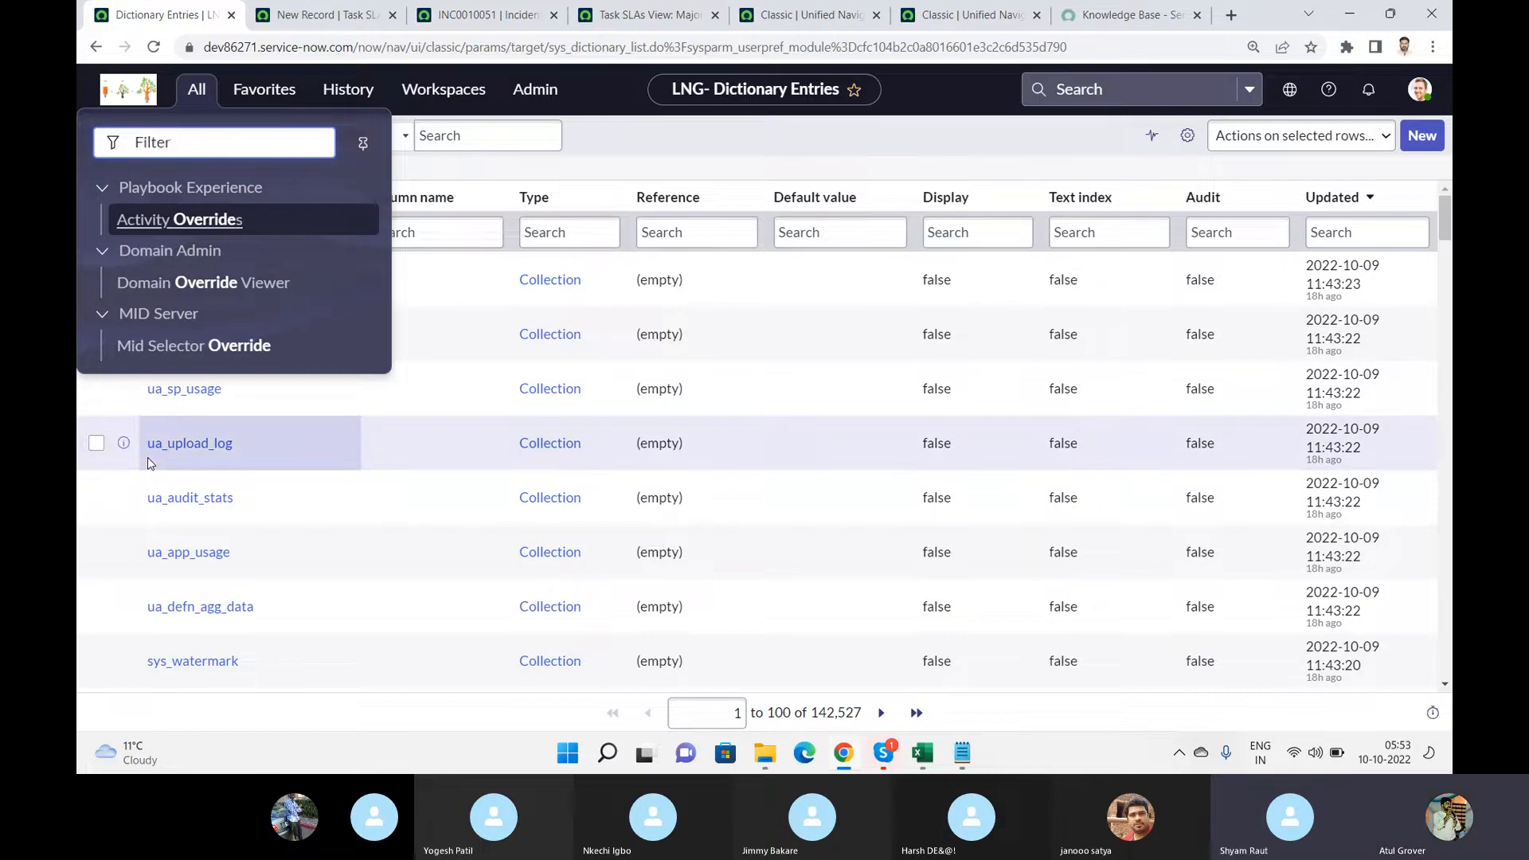
pyautogui.write('dict')
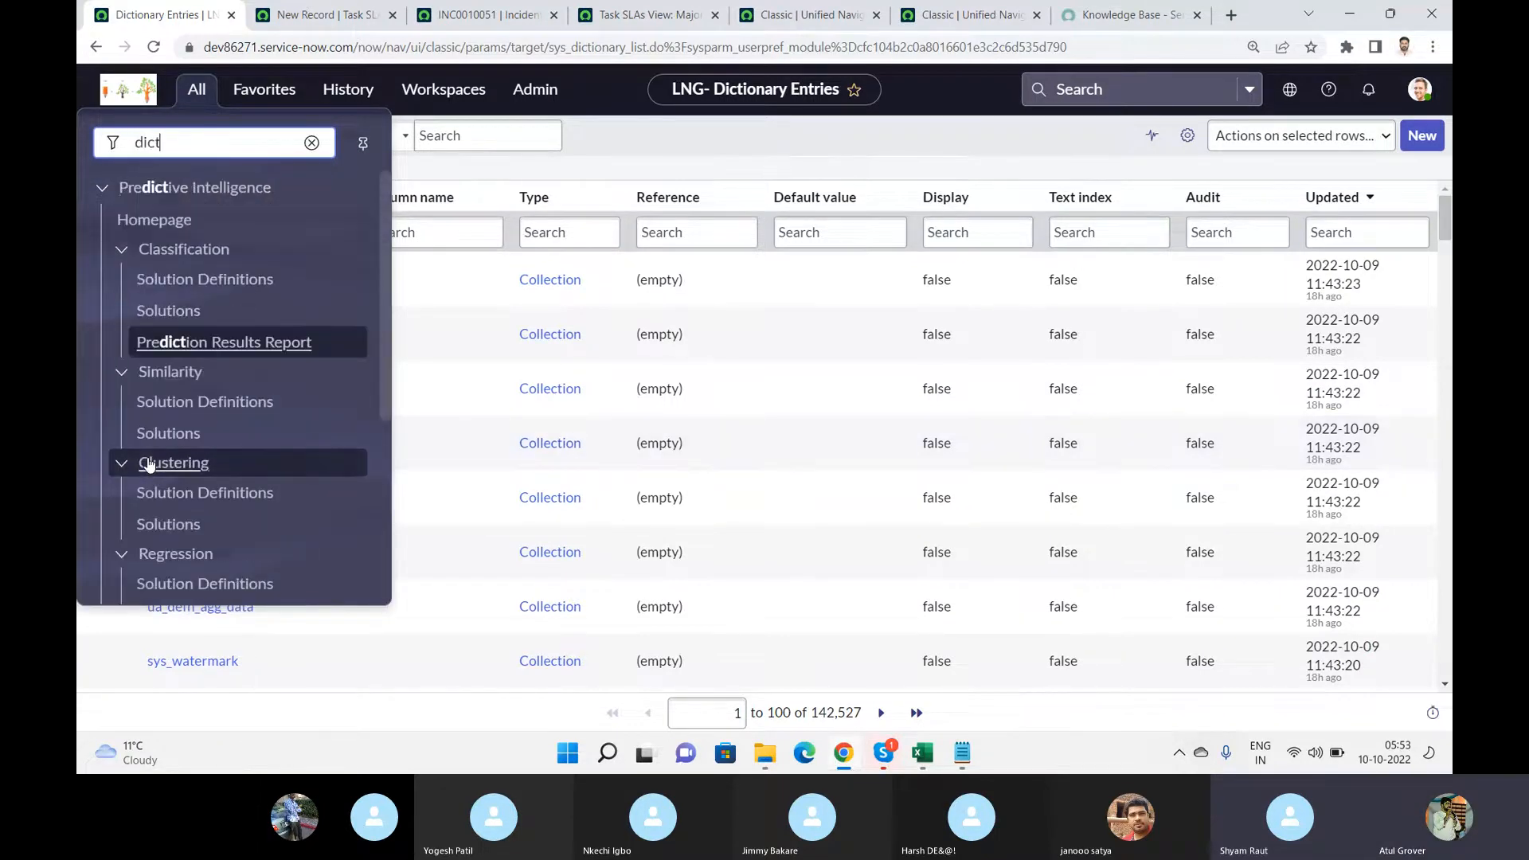
pyautogui.write('io')
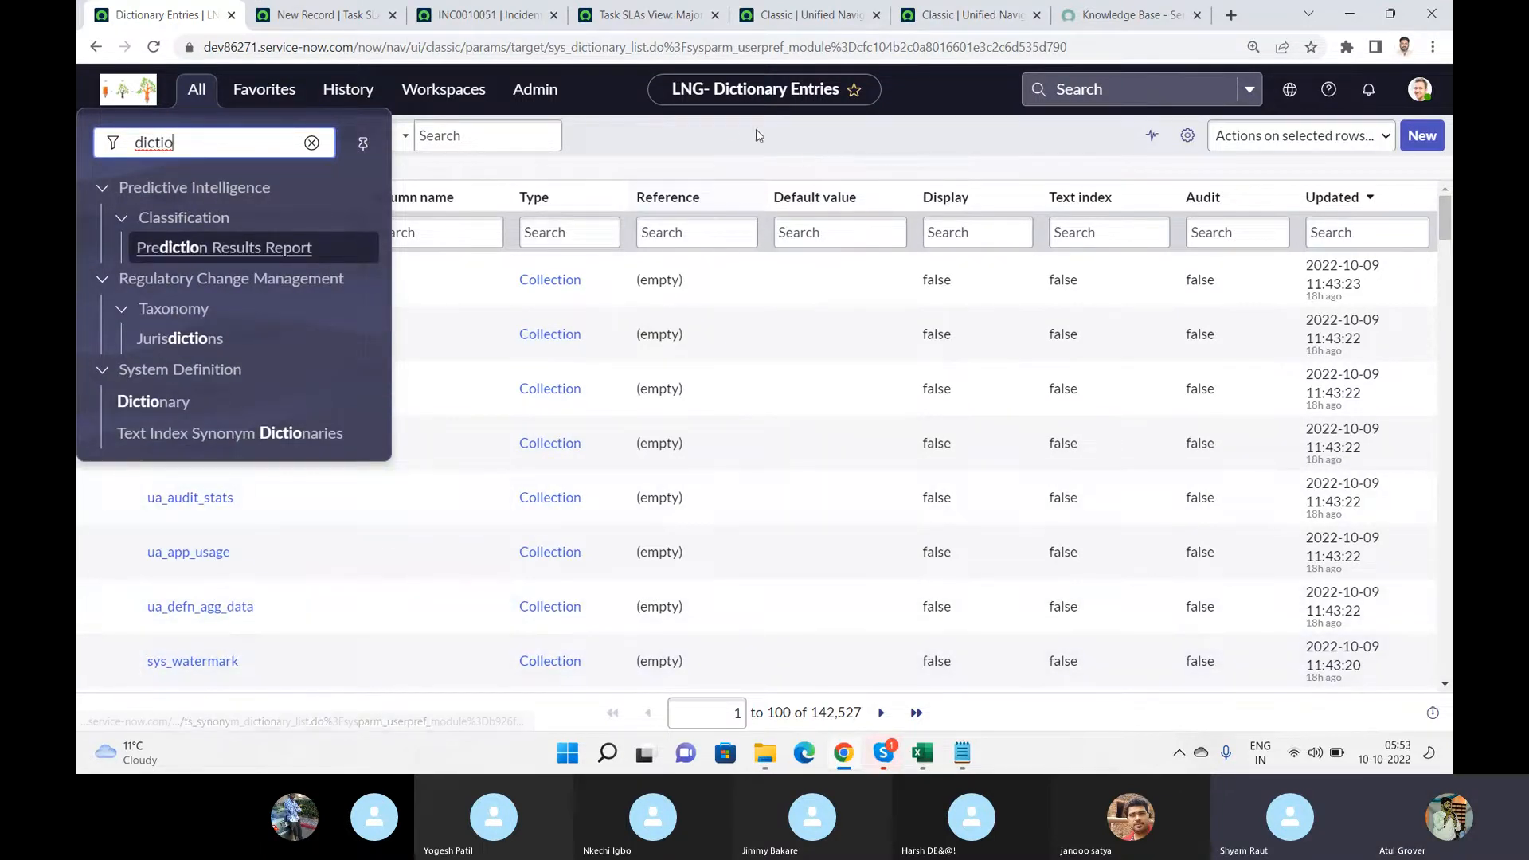
pyautogui.click(727, 131)
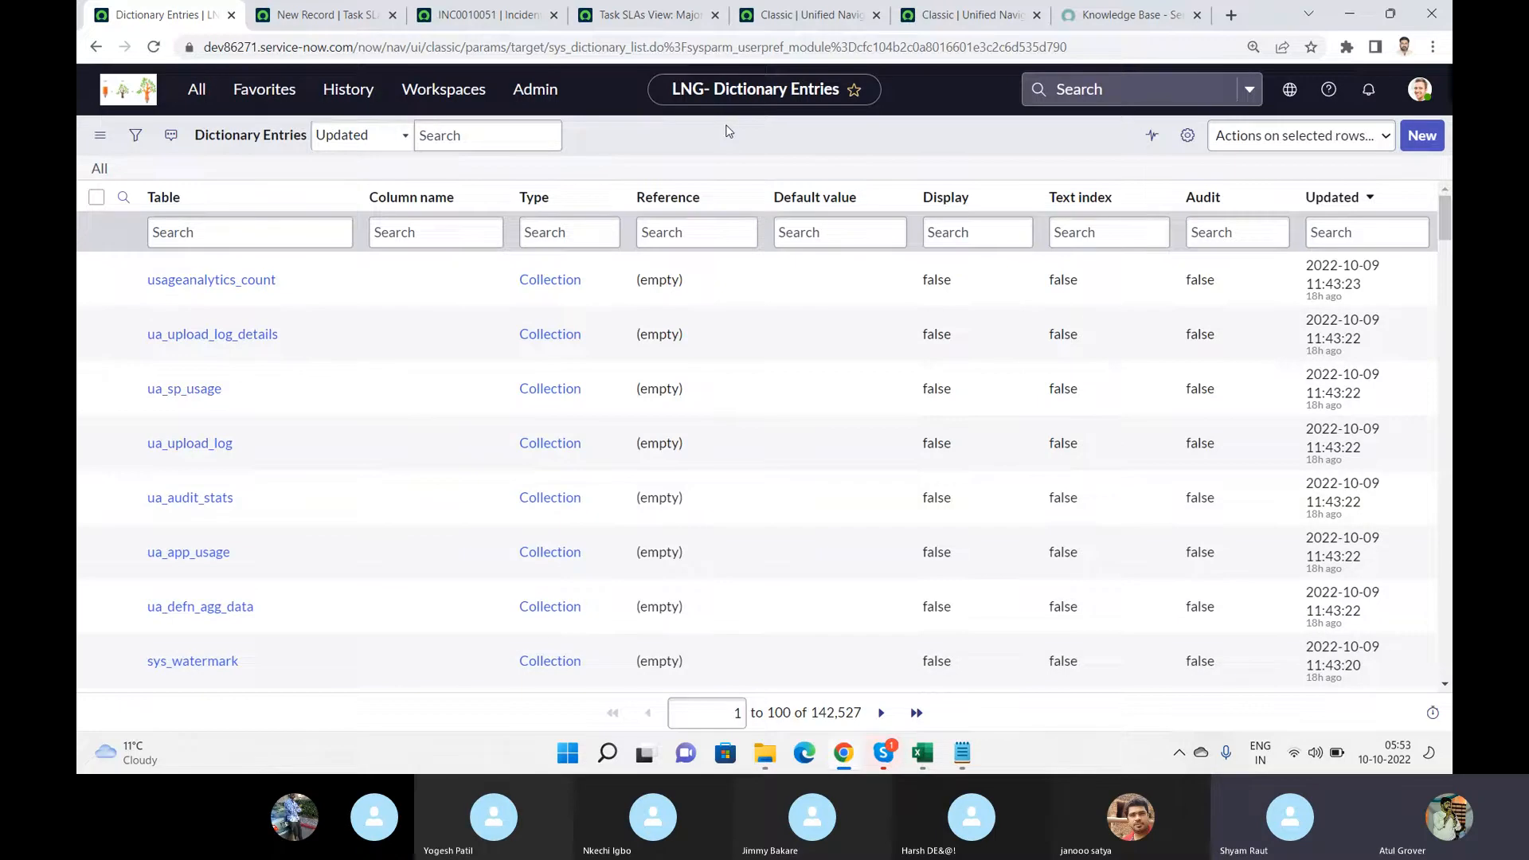
# - Filter the Dictionary Entries list to tables whose name contains "incident"
pyautogui.click(326, 225)
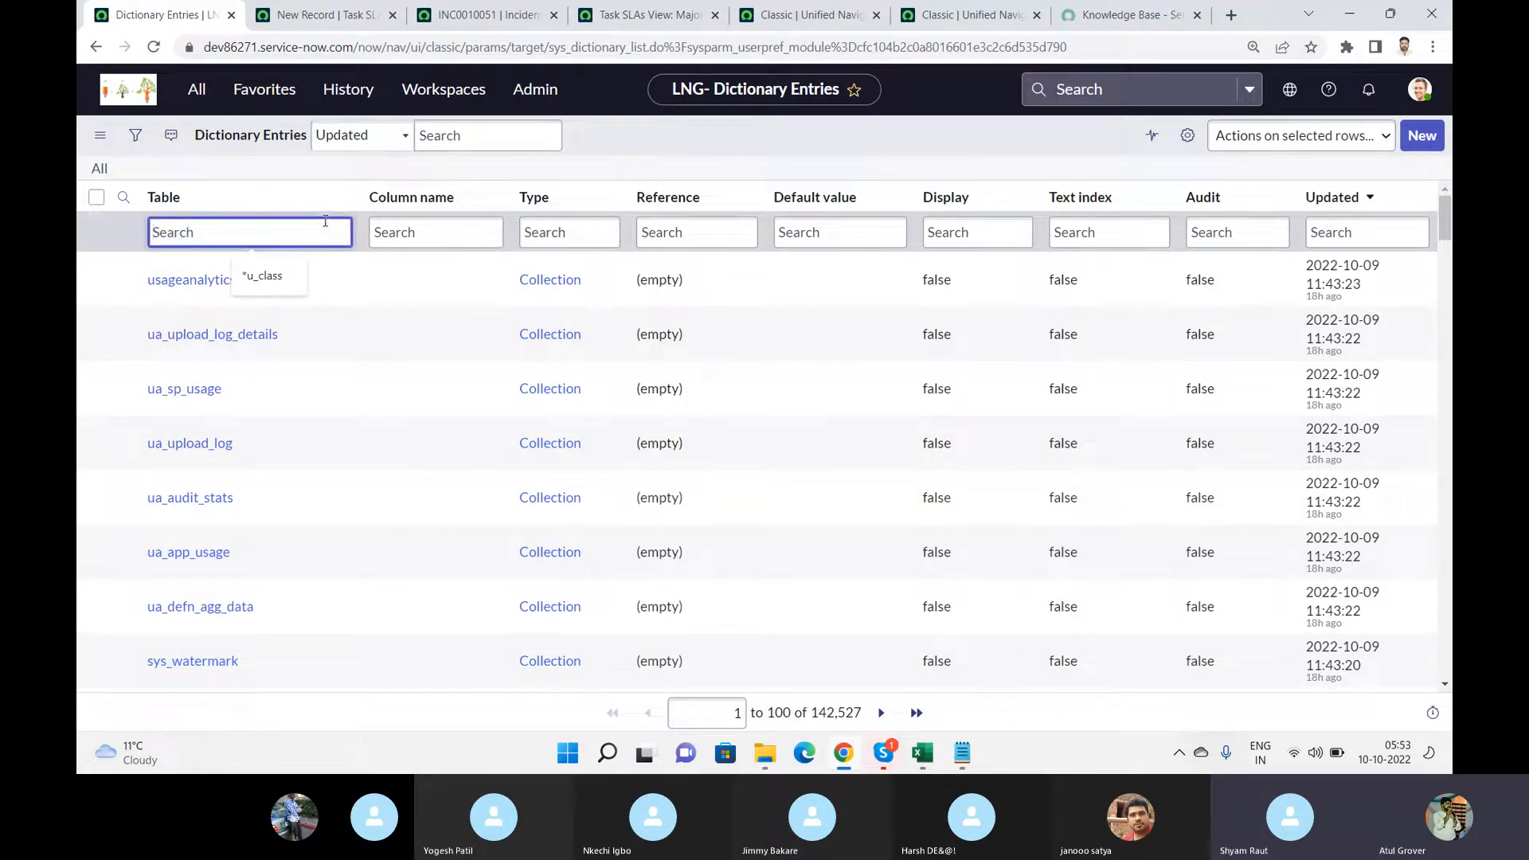
pyautogui.write('*incident')
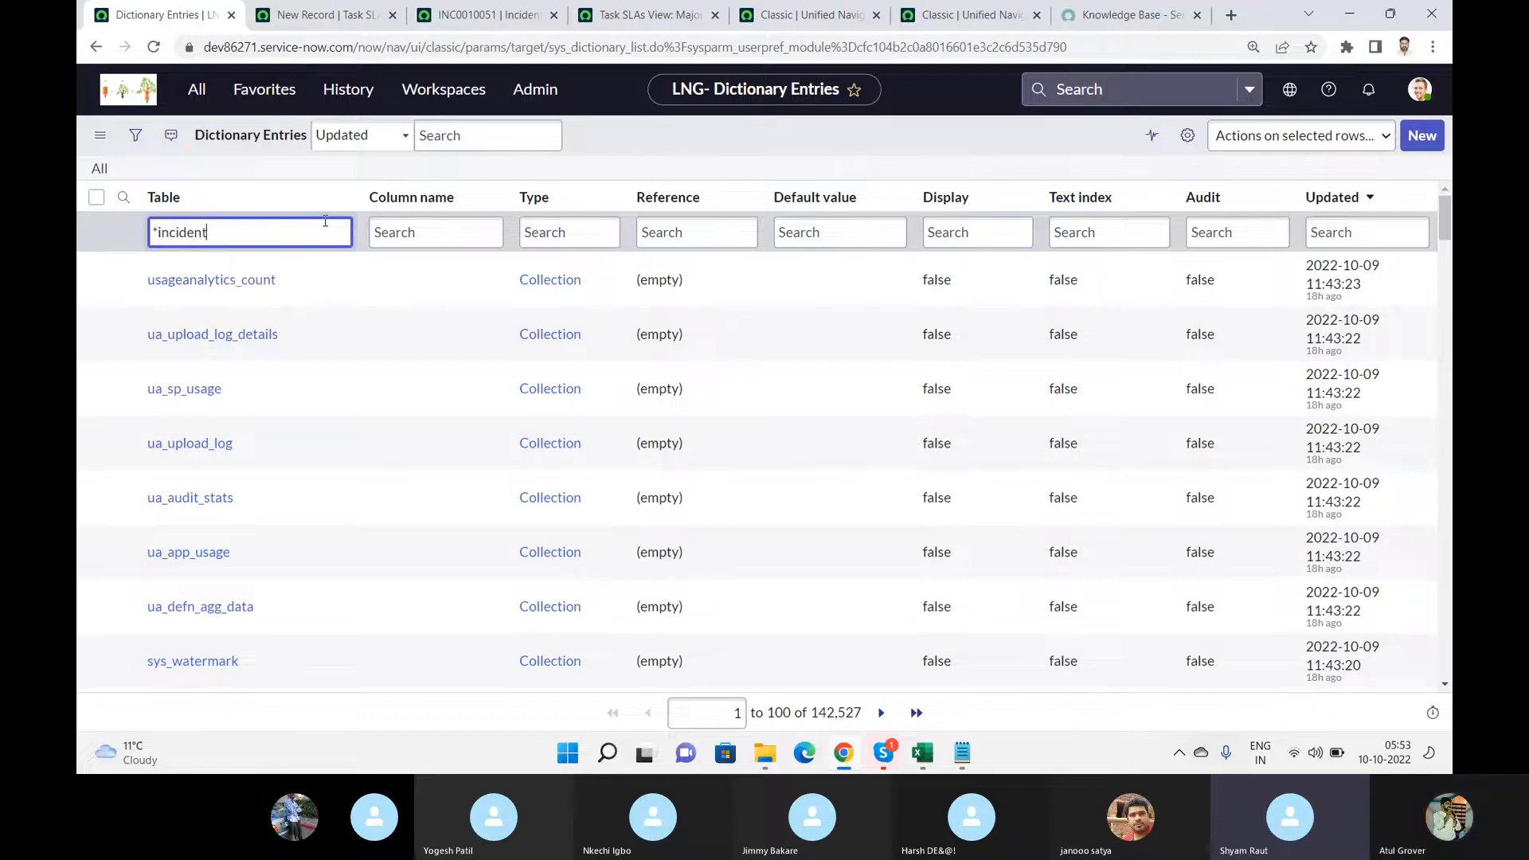
pyautogui.press('Return')
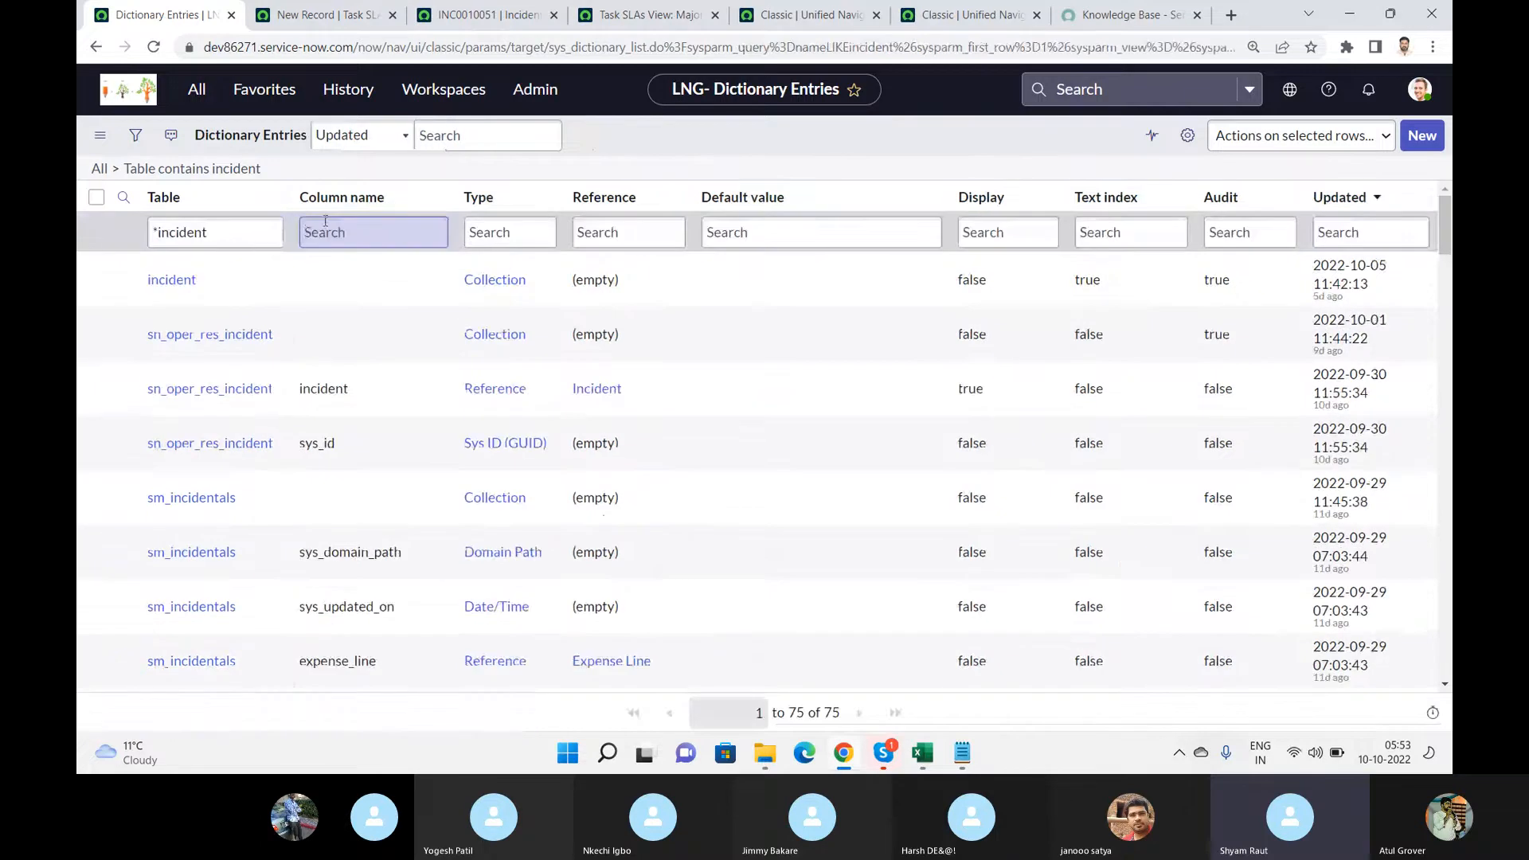
# - Open the incident table's Collection dictionary entry, look over its form, and return to the filtered list
pyautogui.click(171, 285)
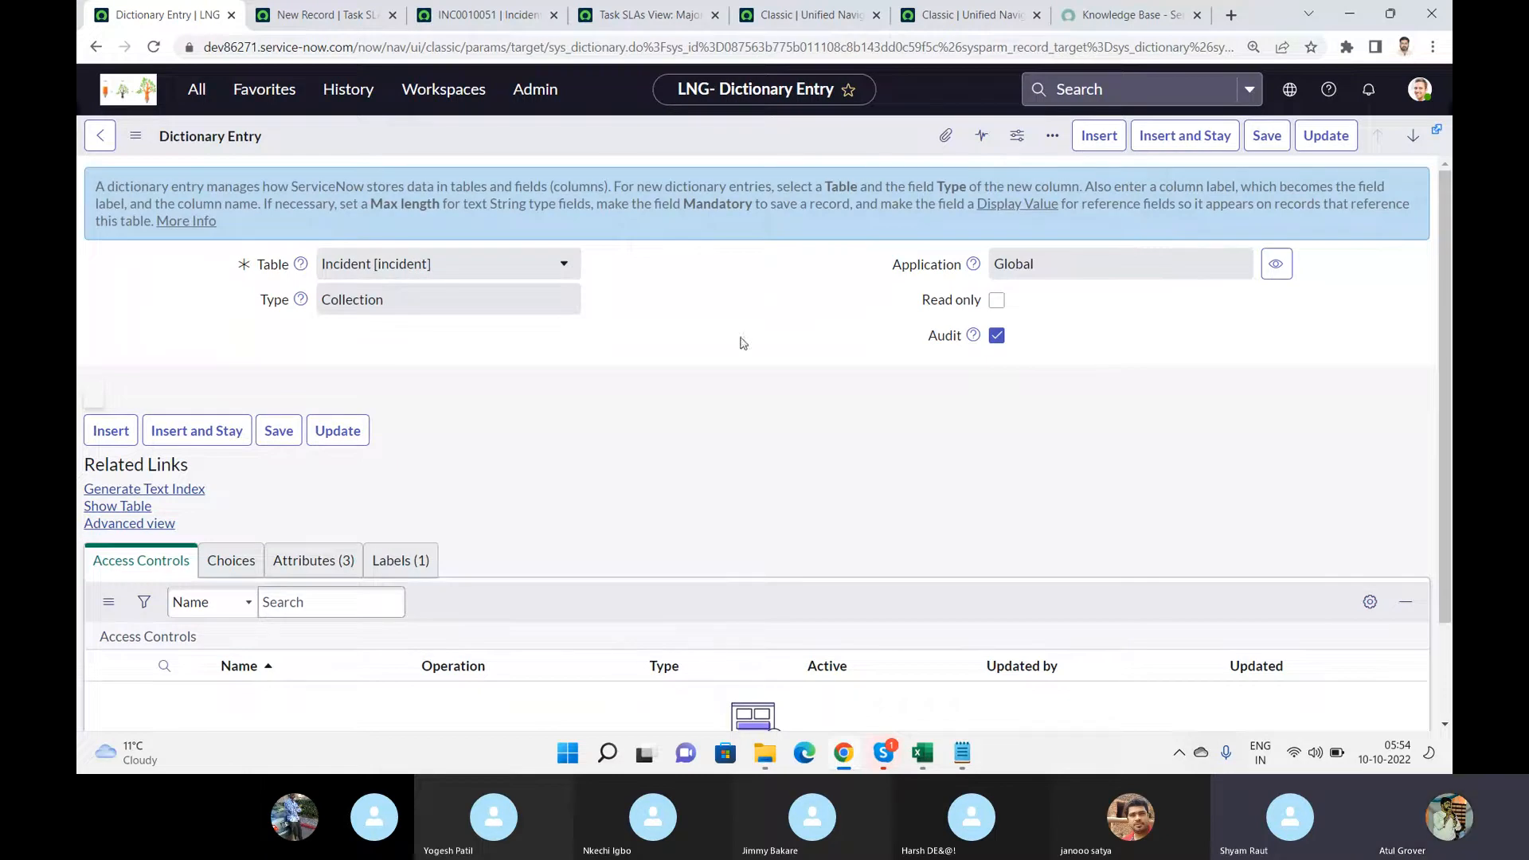
pyautogui.scroll(-3, 806, 301)
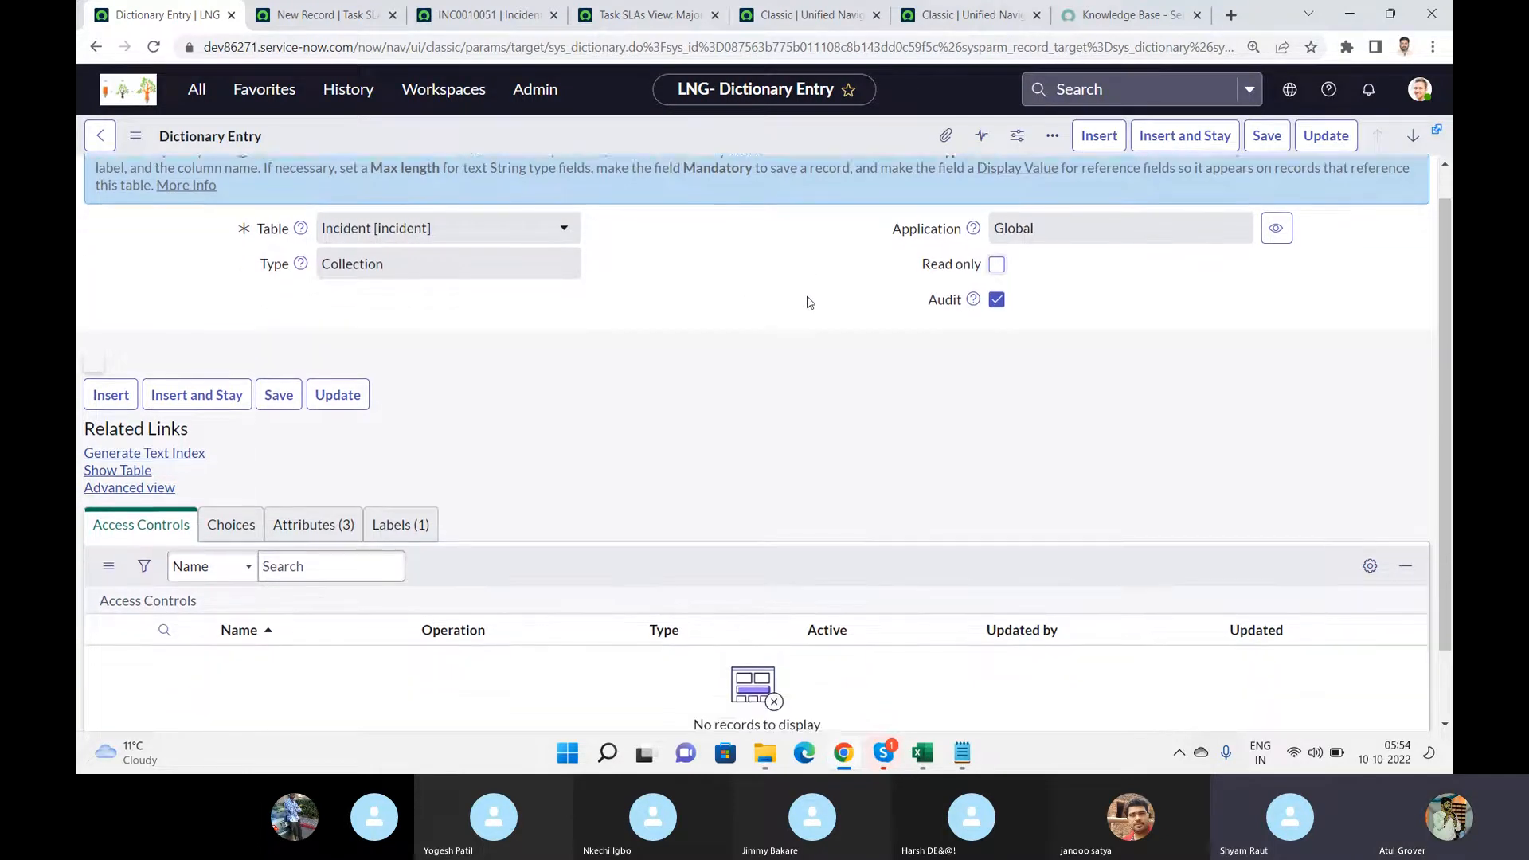
pyautogui.click(112, 140)
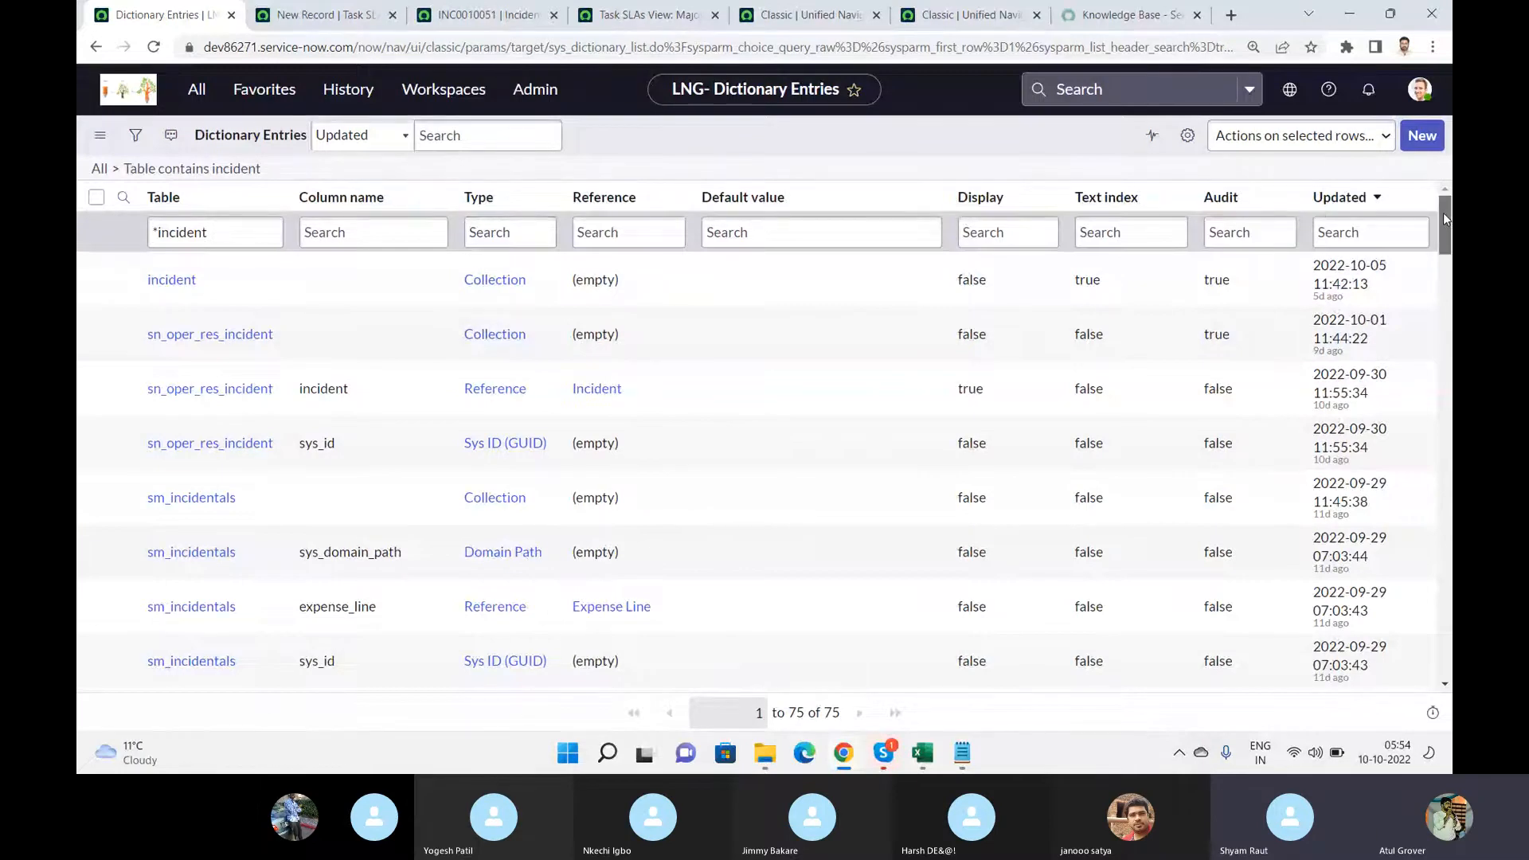
# - Open the dictionary entry for the incident table's caller_id column and go to its related lists
pyautogui.moveTo(1442, 212); pyautogui.dragTo(1449, 379)
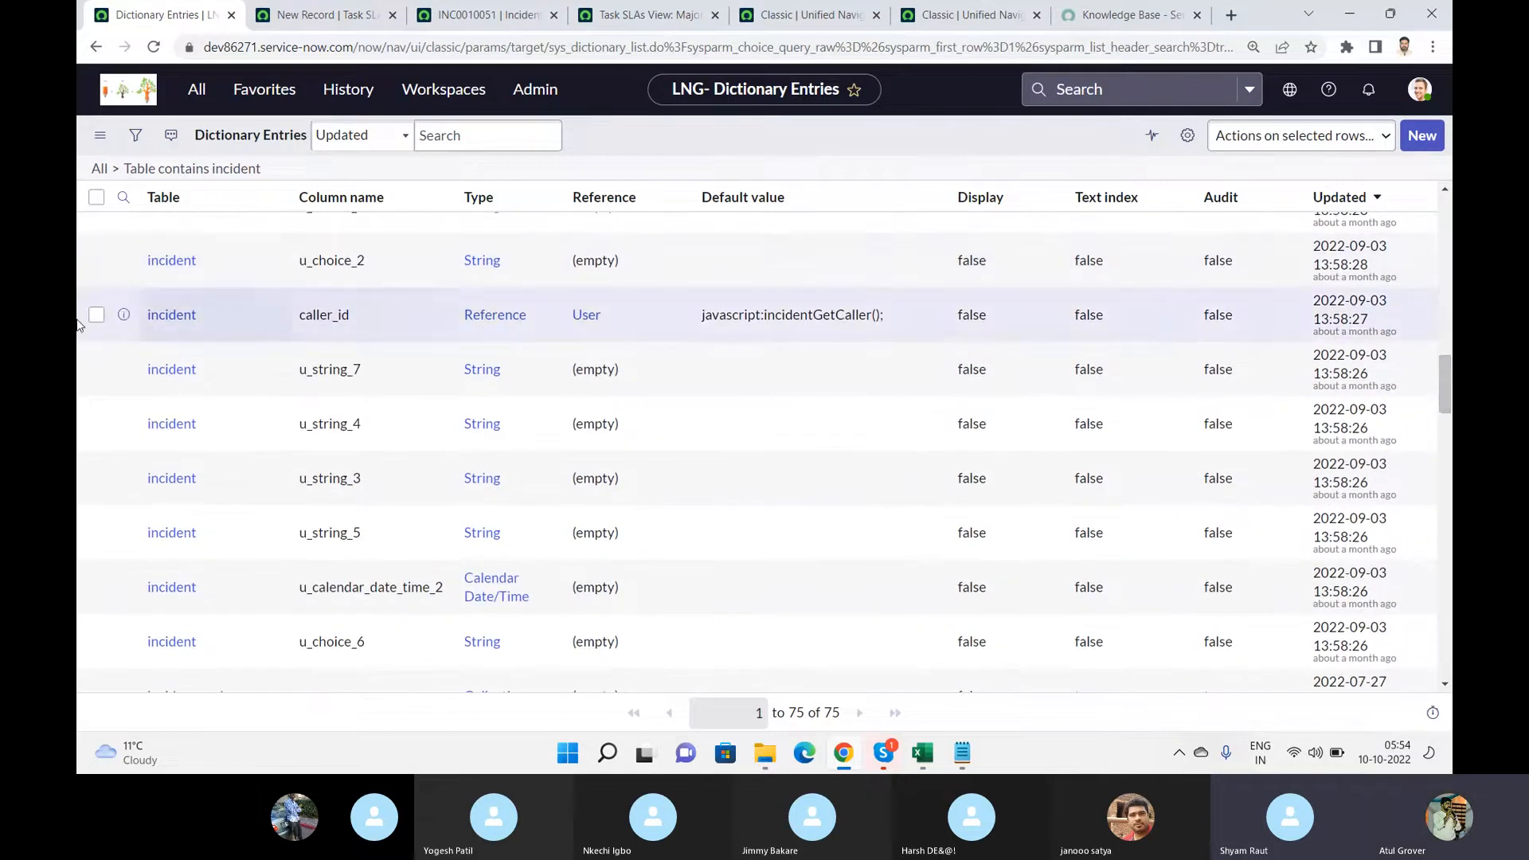
pyautogui.click(172, 318)
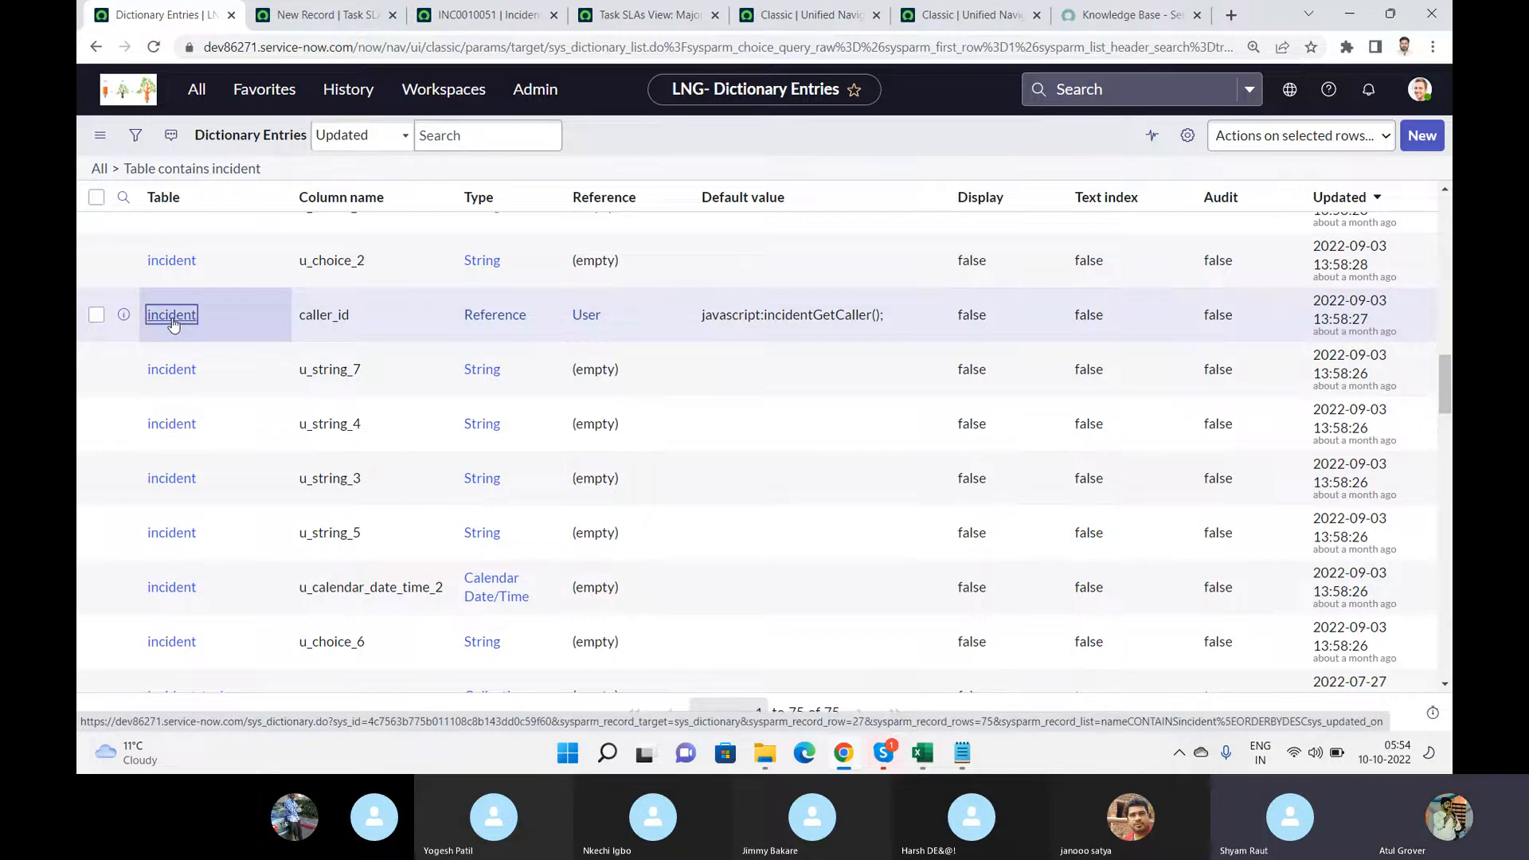
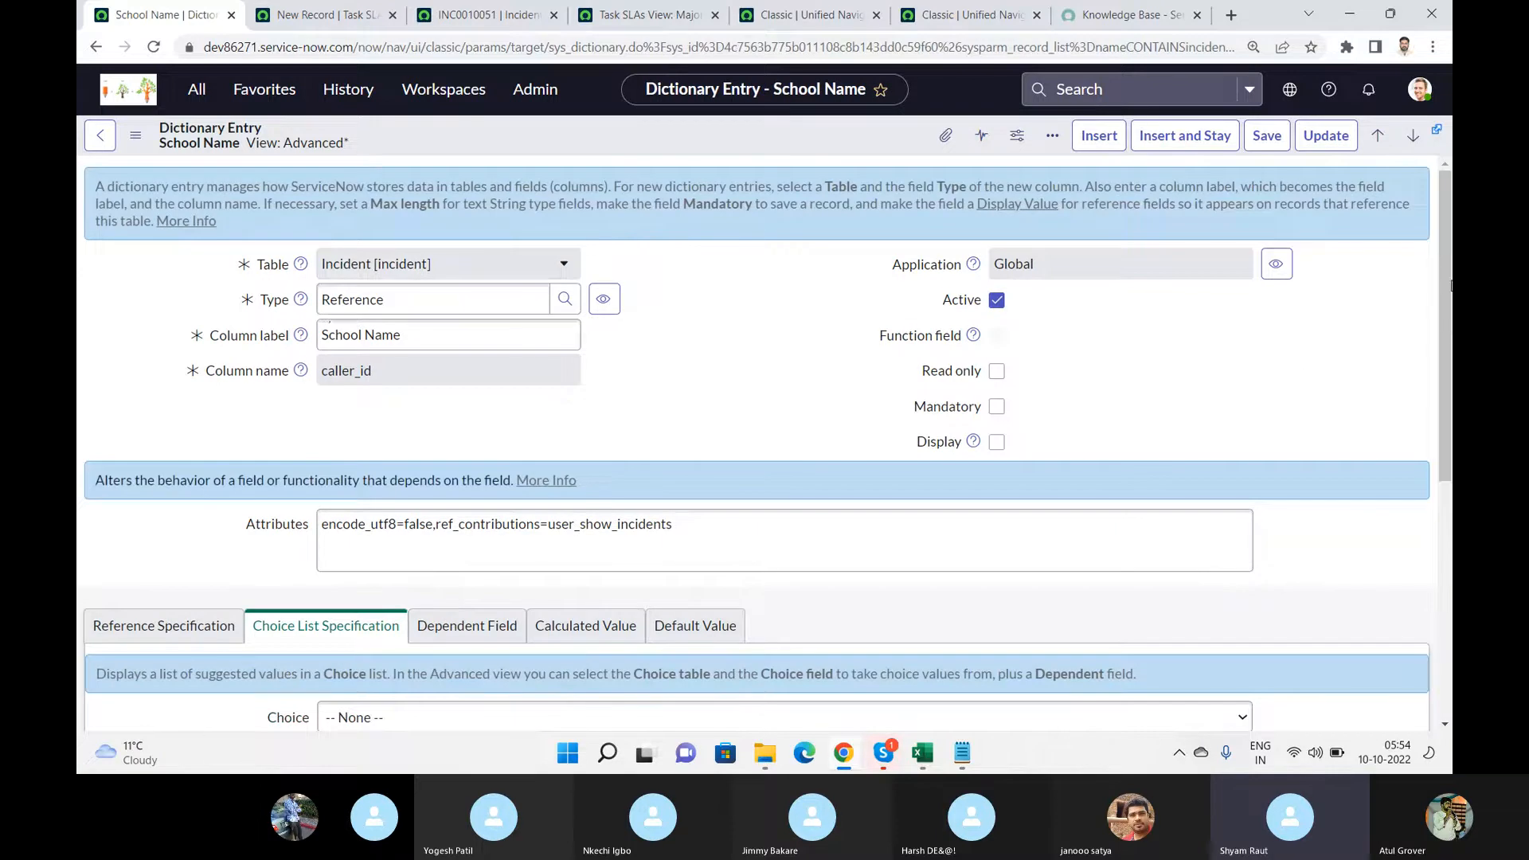
pyautogui.moveTo(1451, 285); pyautogui.dragTo(1450, 495)
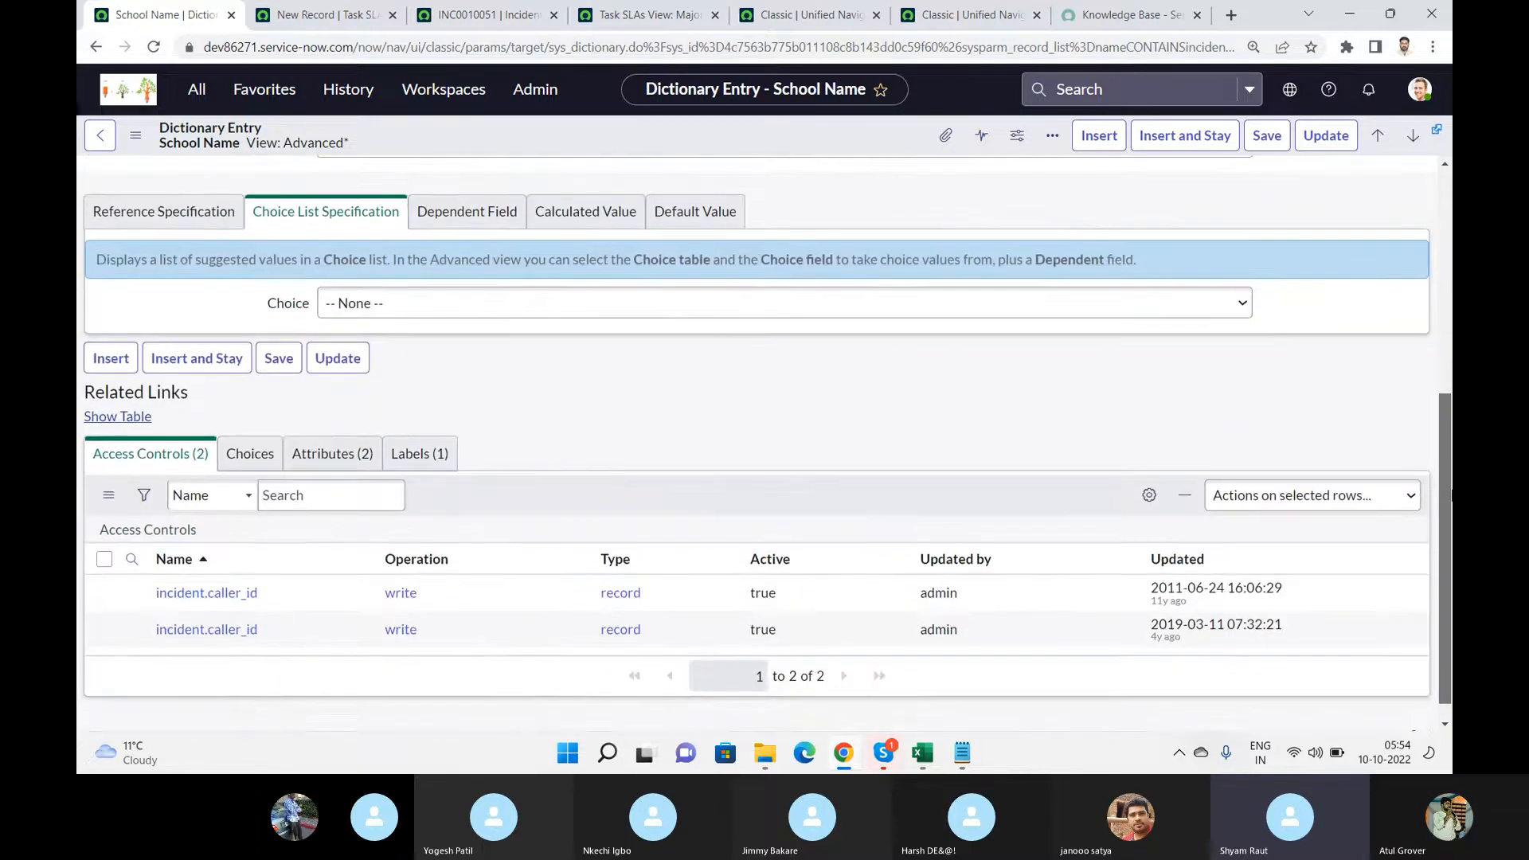
# - Check the Attributes, Choices and Labels related lists of the caller_id entry, and open its incident field label record
pyautogui.click(312, 440)
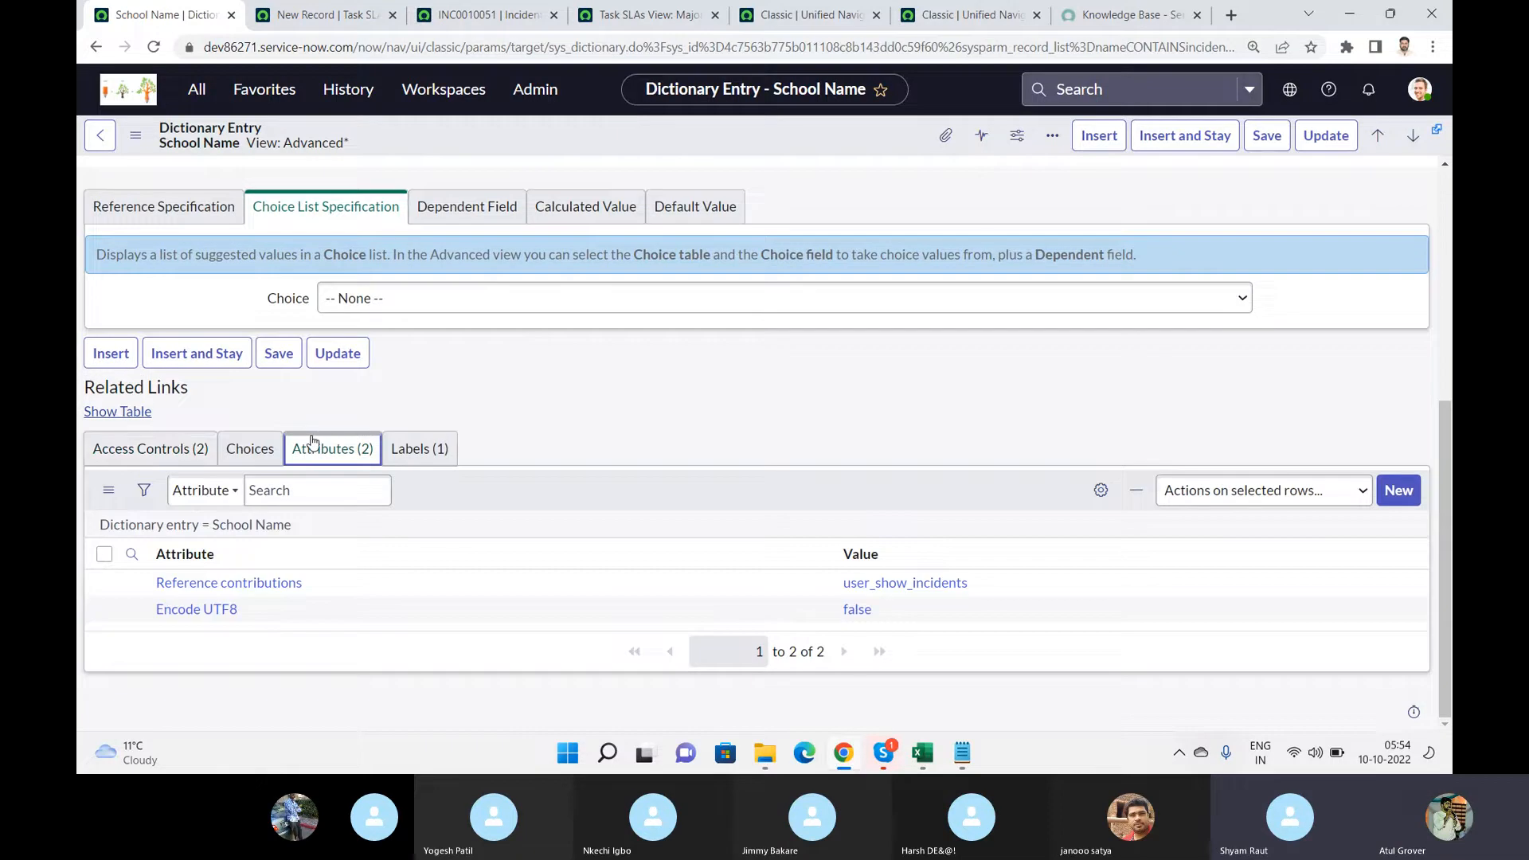
pyautogui.click(249, 447)
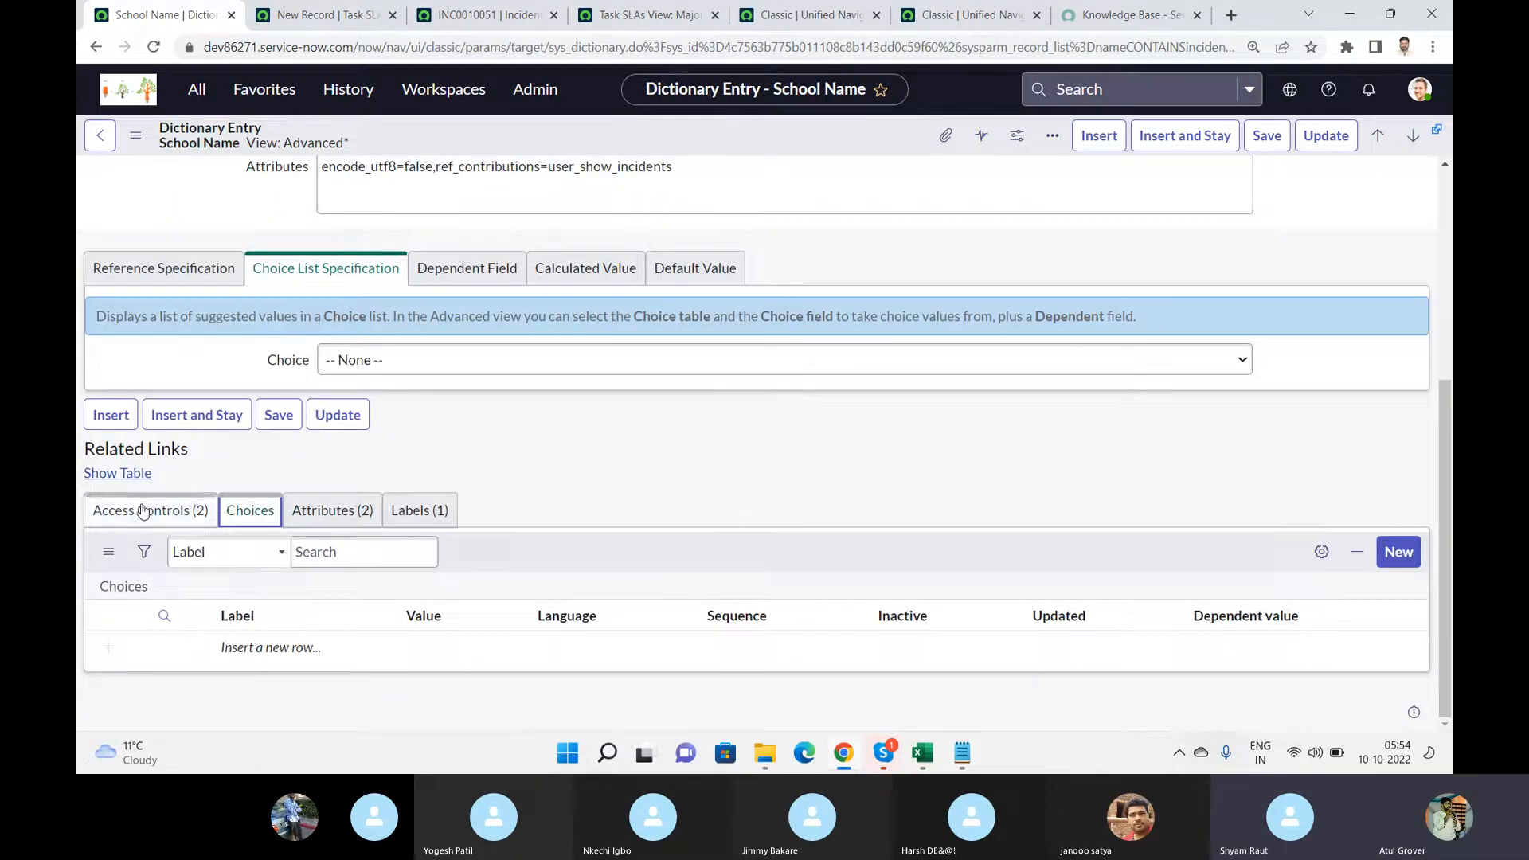
pyautogui.click(426, 509)
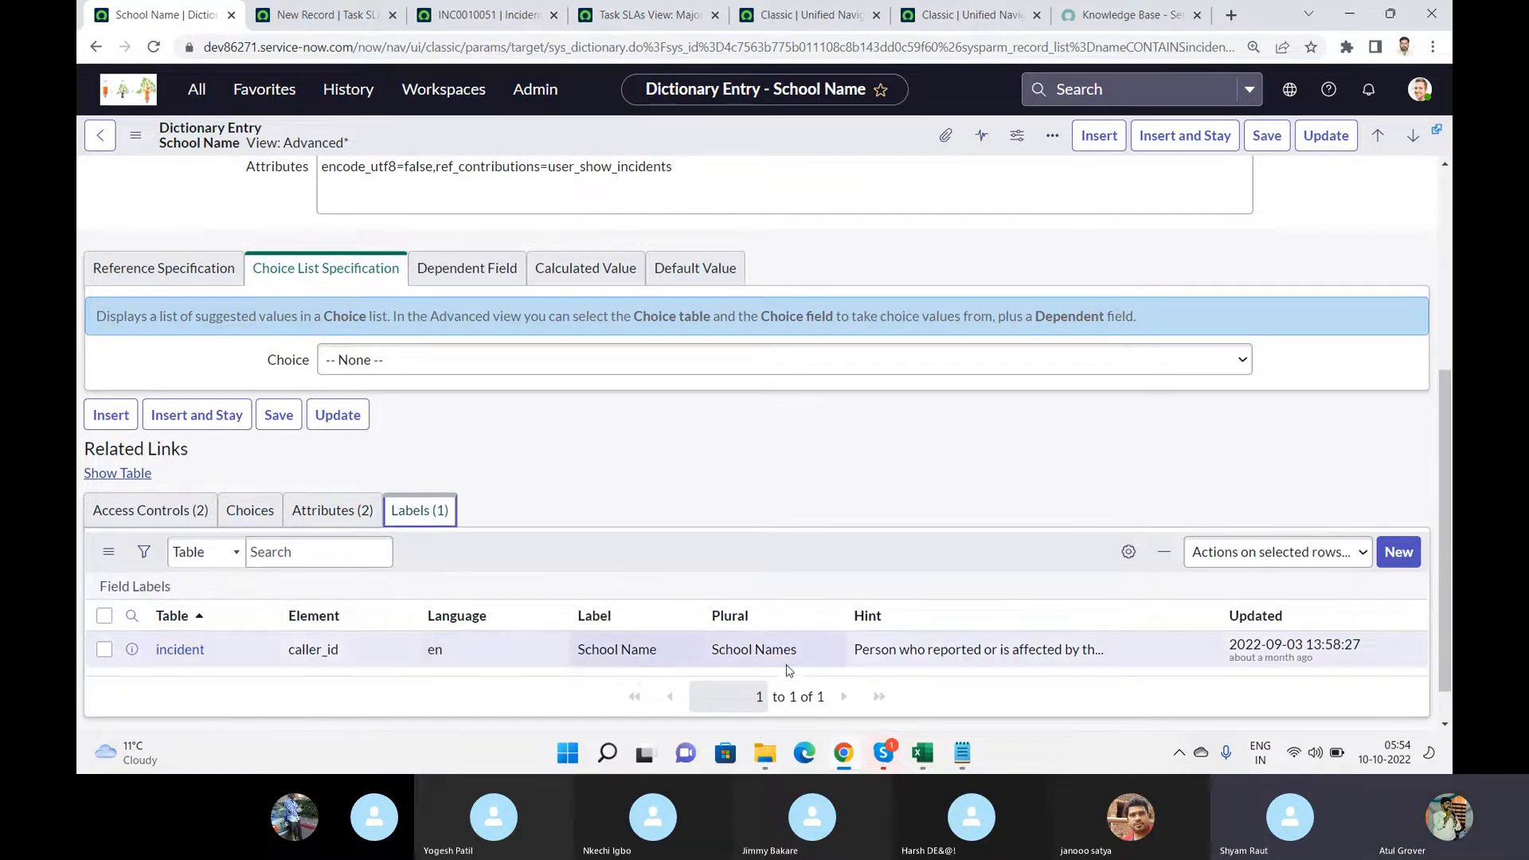
pyautogui.moveTo(664, 651); pyautogui.dragTo(579, 651)
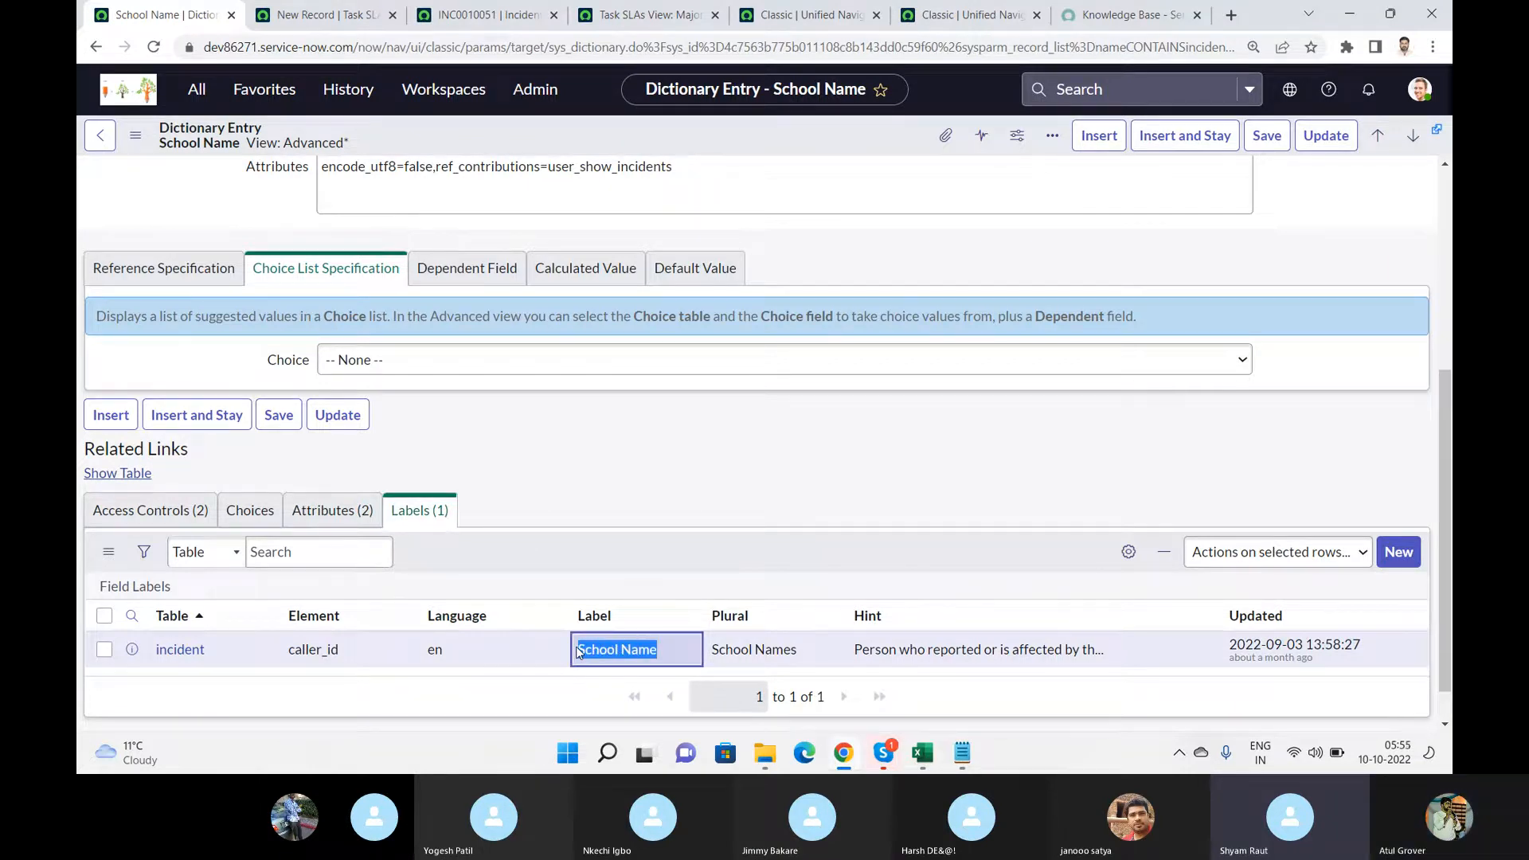
pyautogui.click(179, 649)
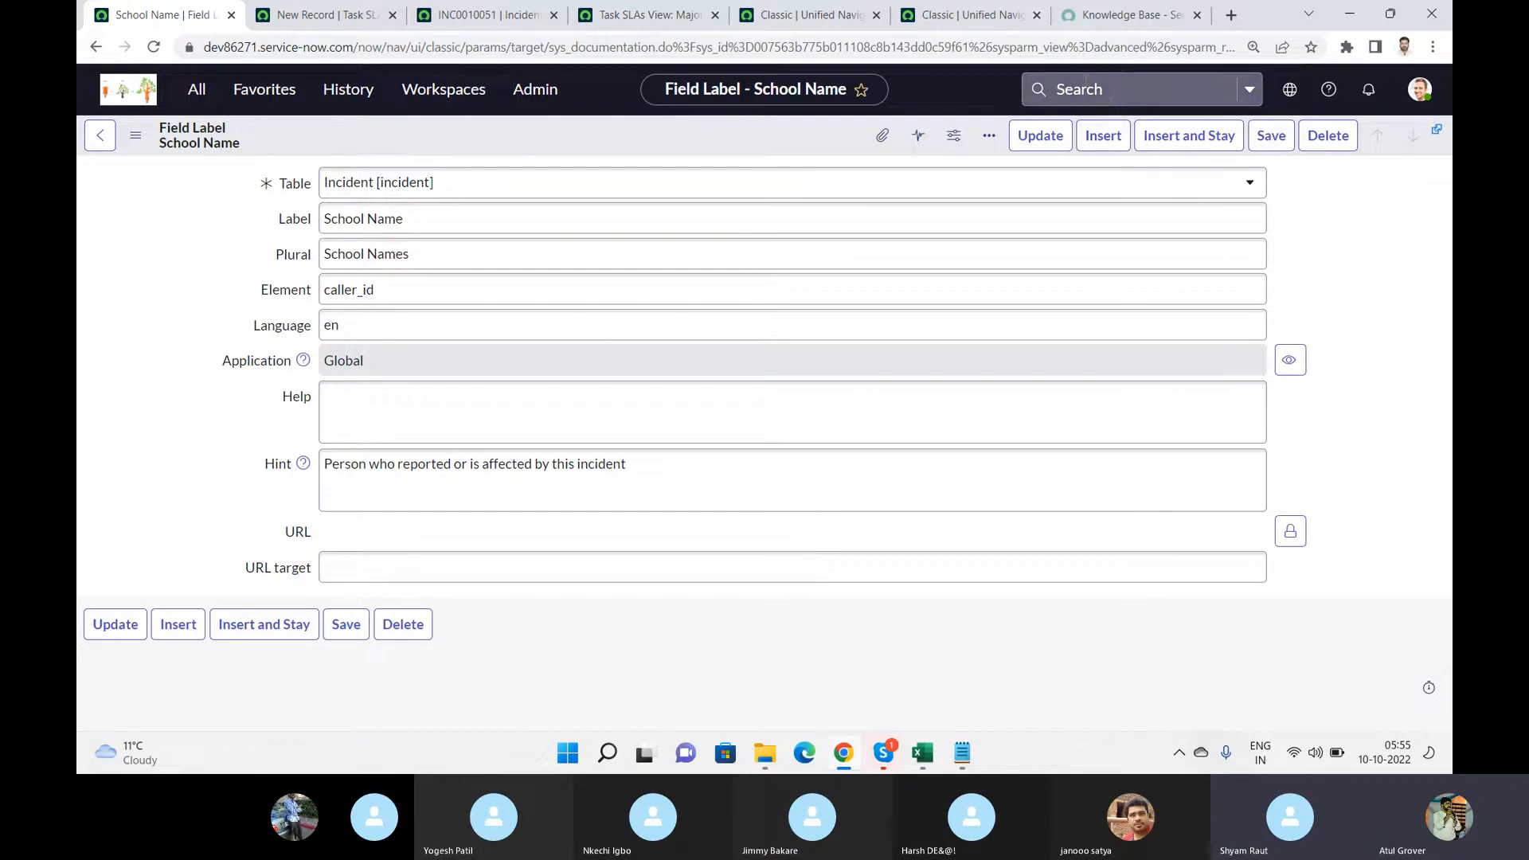
# - Search the web for "dictionary override servicenow" in a new tab, open the "Define a dictionary override" documentation, and decline the login offer
pyautogui.click(1231, 15)
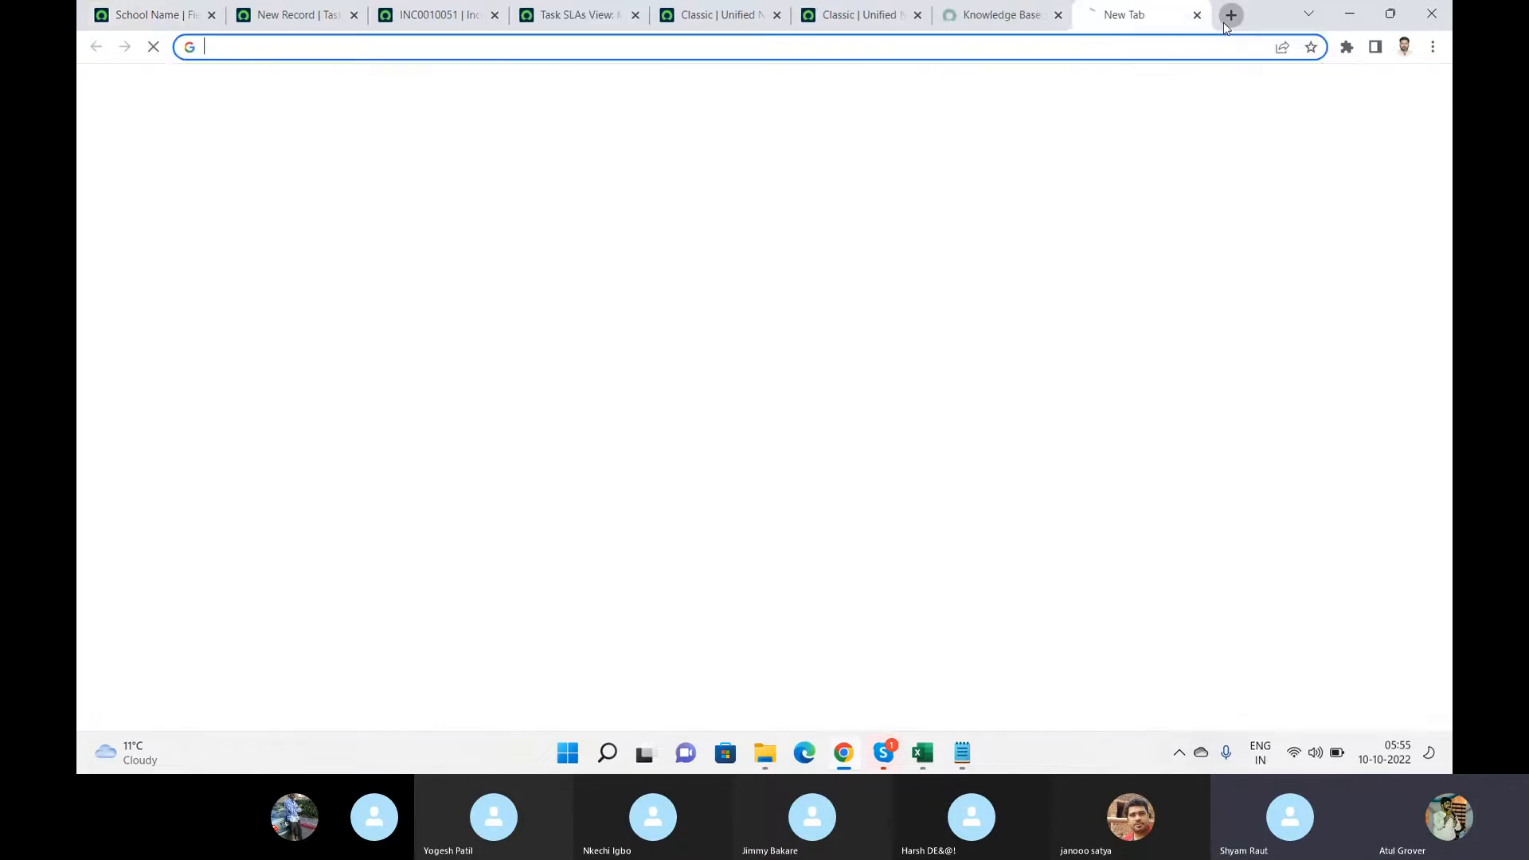
pyautogui.write('dictionary over')
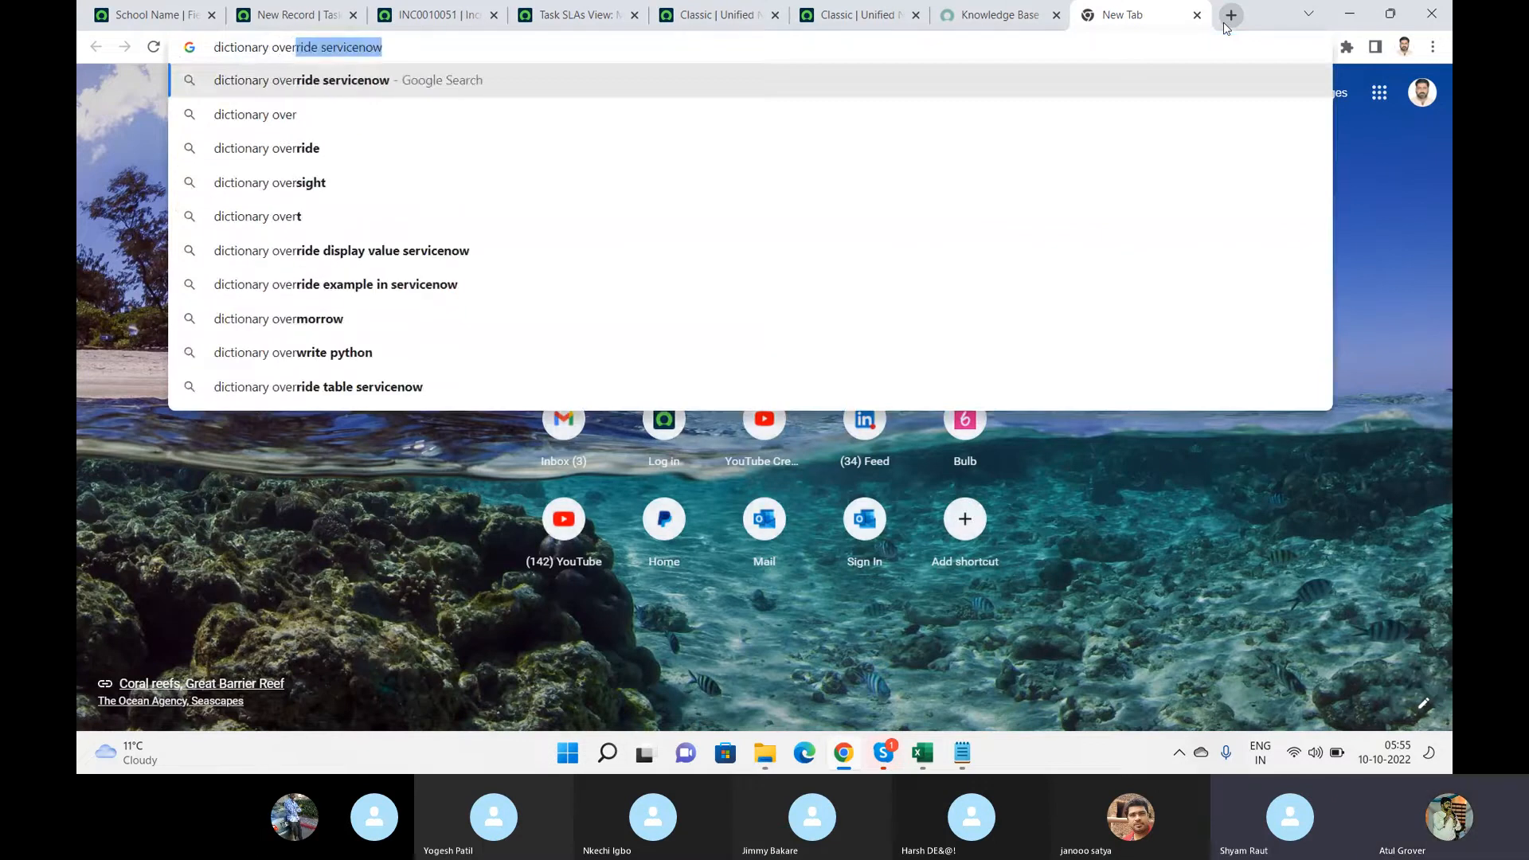
pyautogui.press('Return')
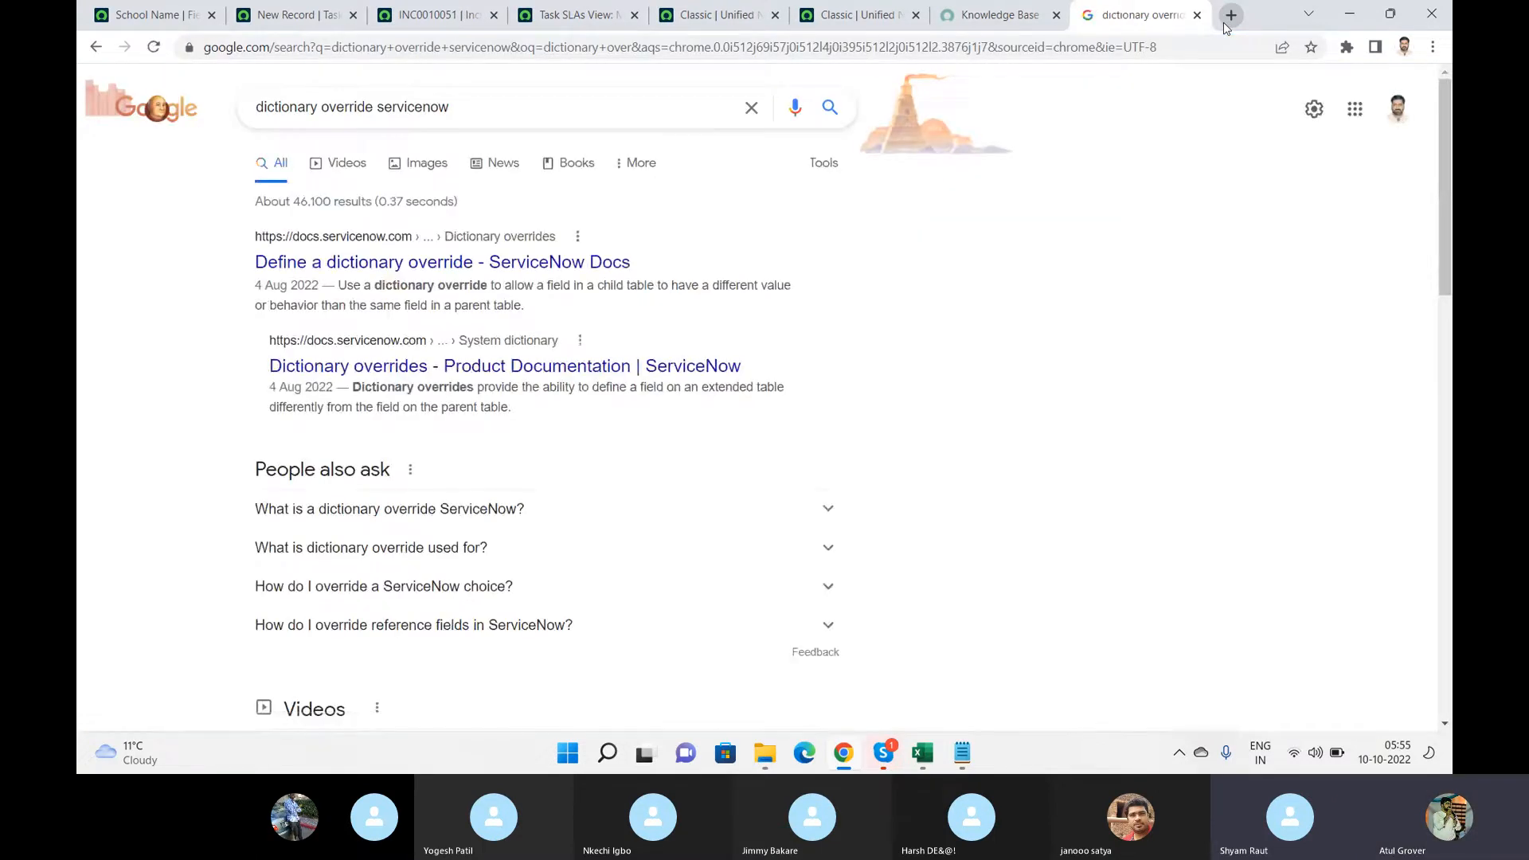
pyautogui.click(406, 264)
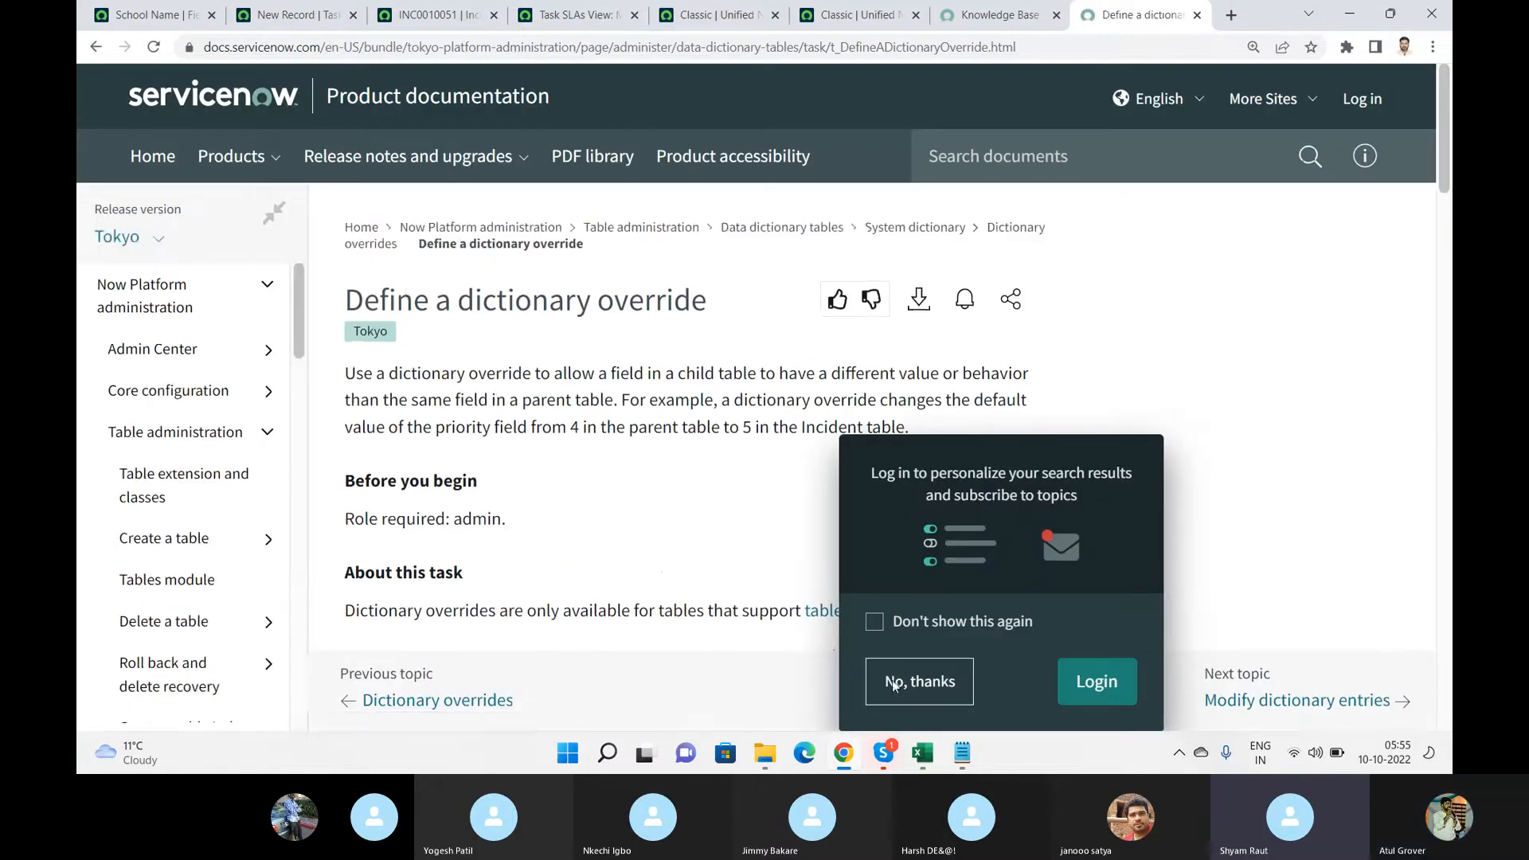
pyautogui.click(920, 685)
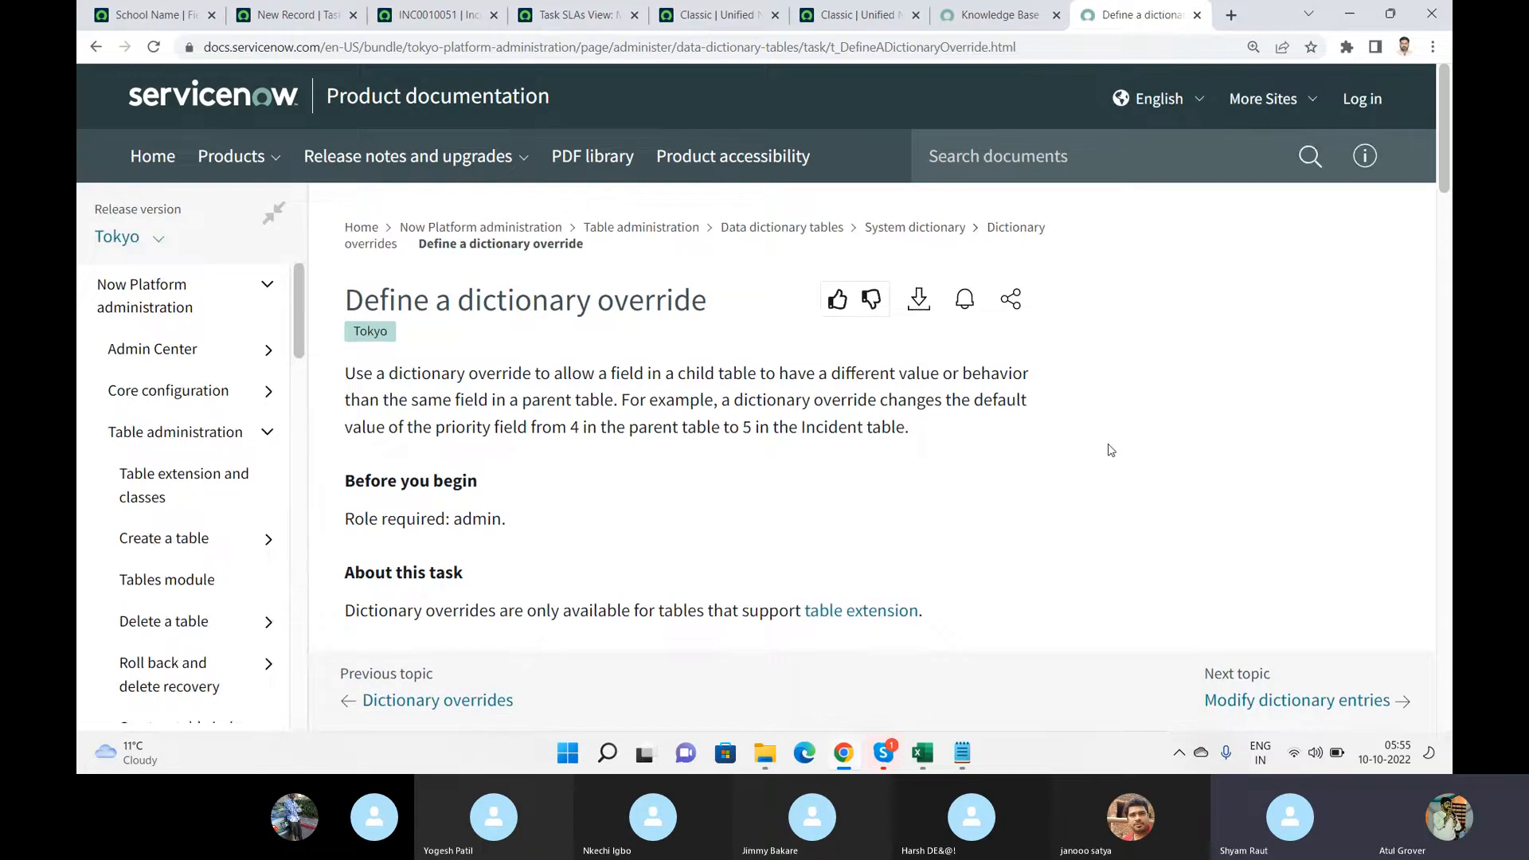
# - Read the documentation on how dictionary overrides work, down to the procedure for adding one
pyautogui.scroll(-2, 1111, 450)
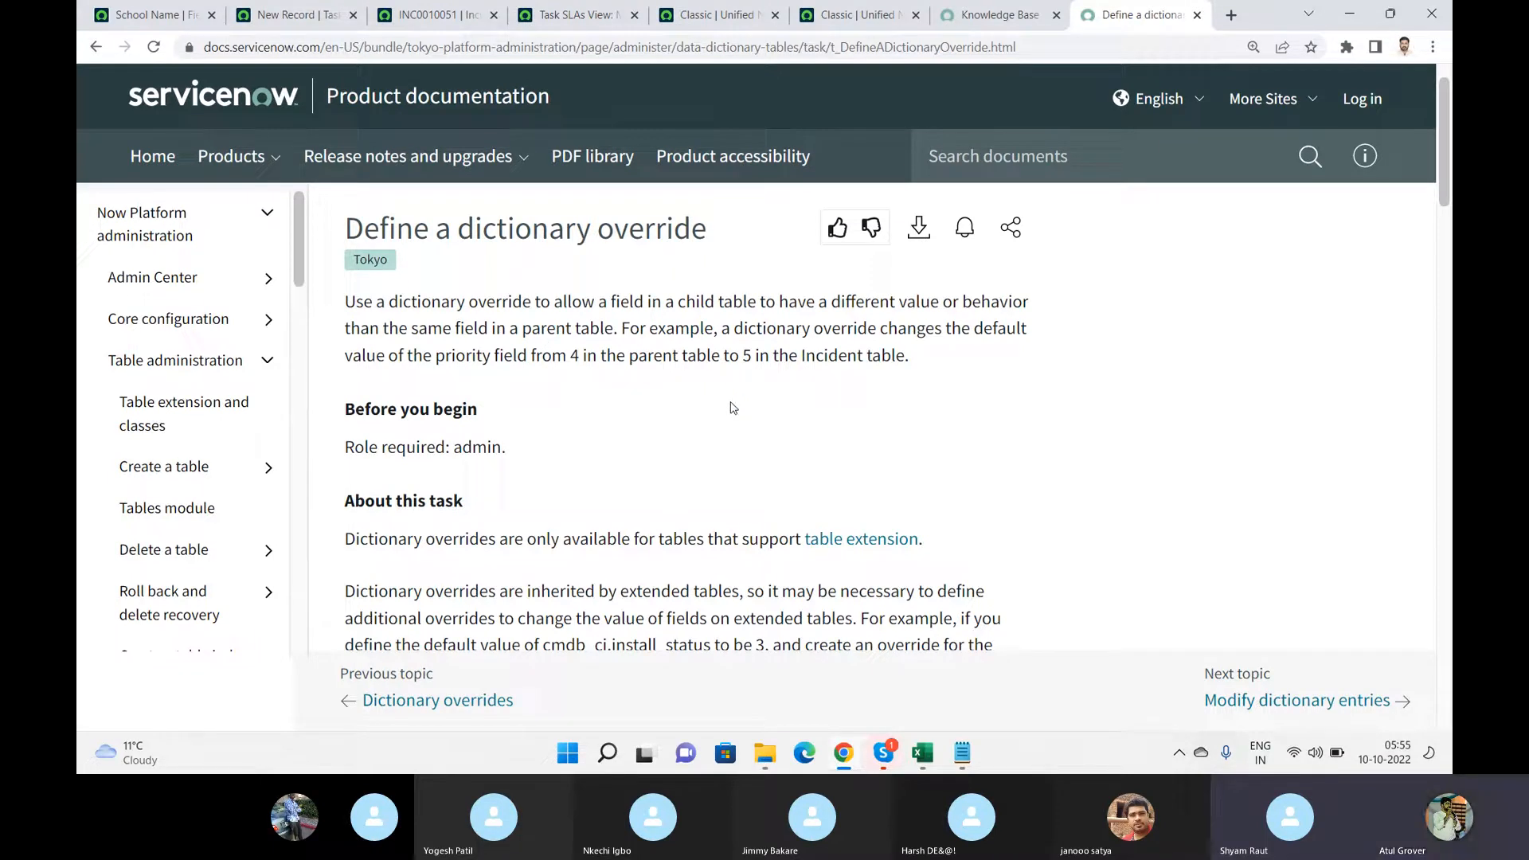
pyautogui.scroll(-4, 733, 408)
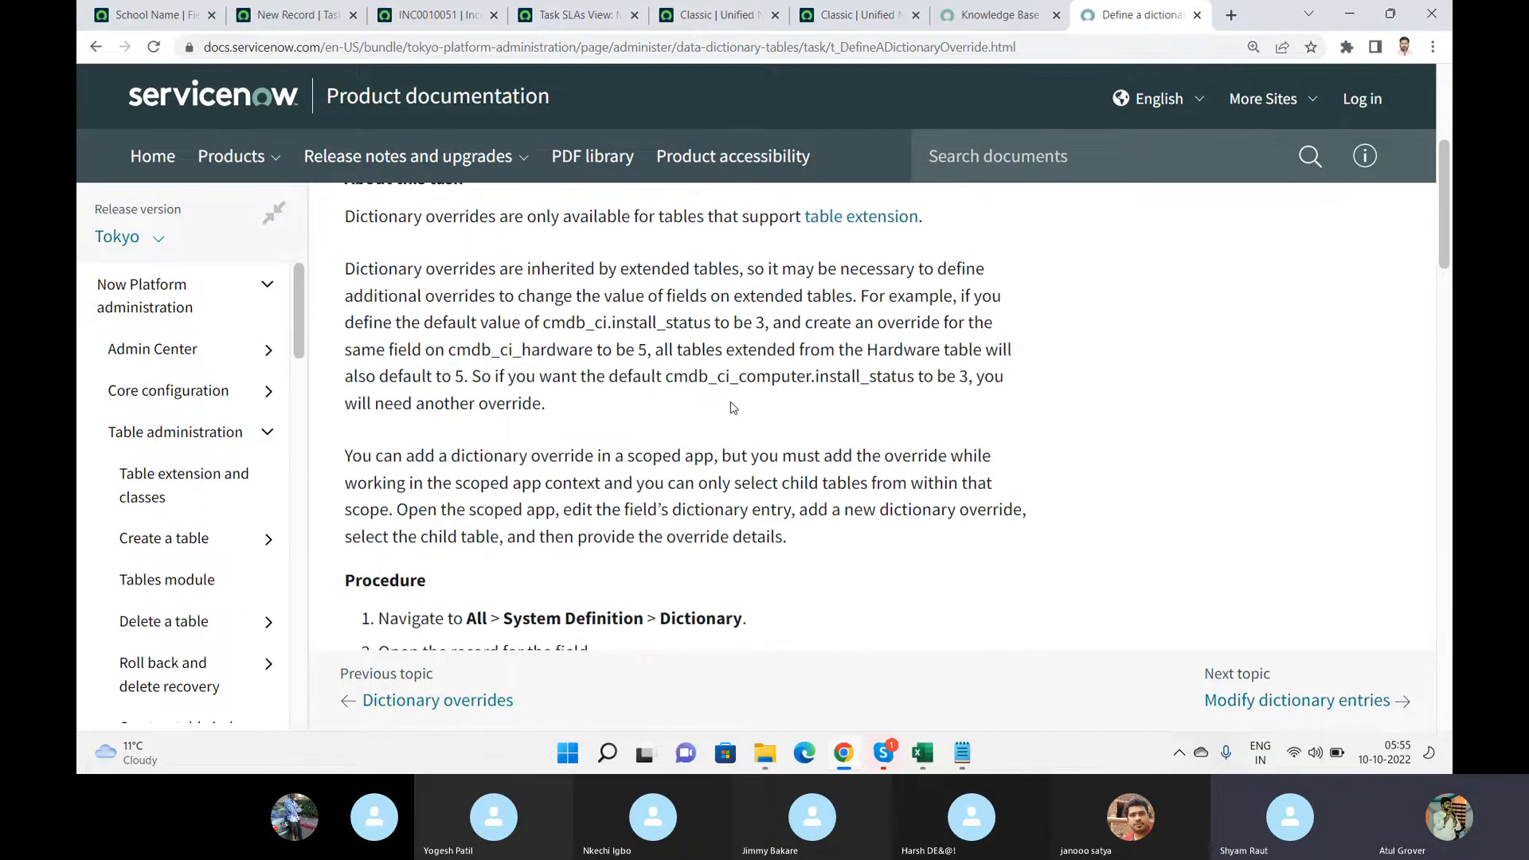
pyautogui.scroll(-3, 733, 408)
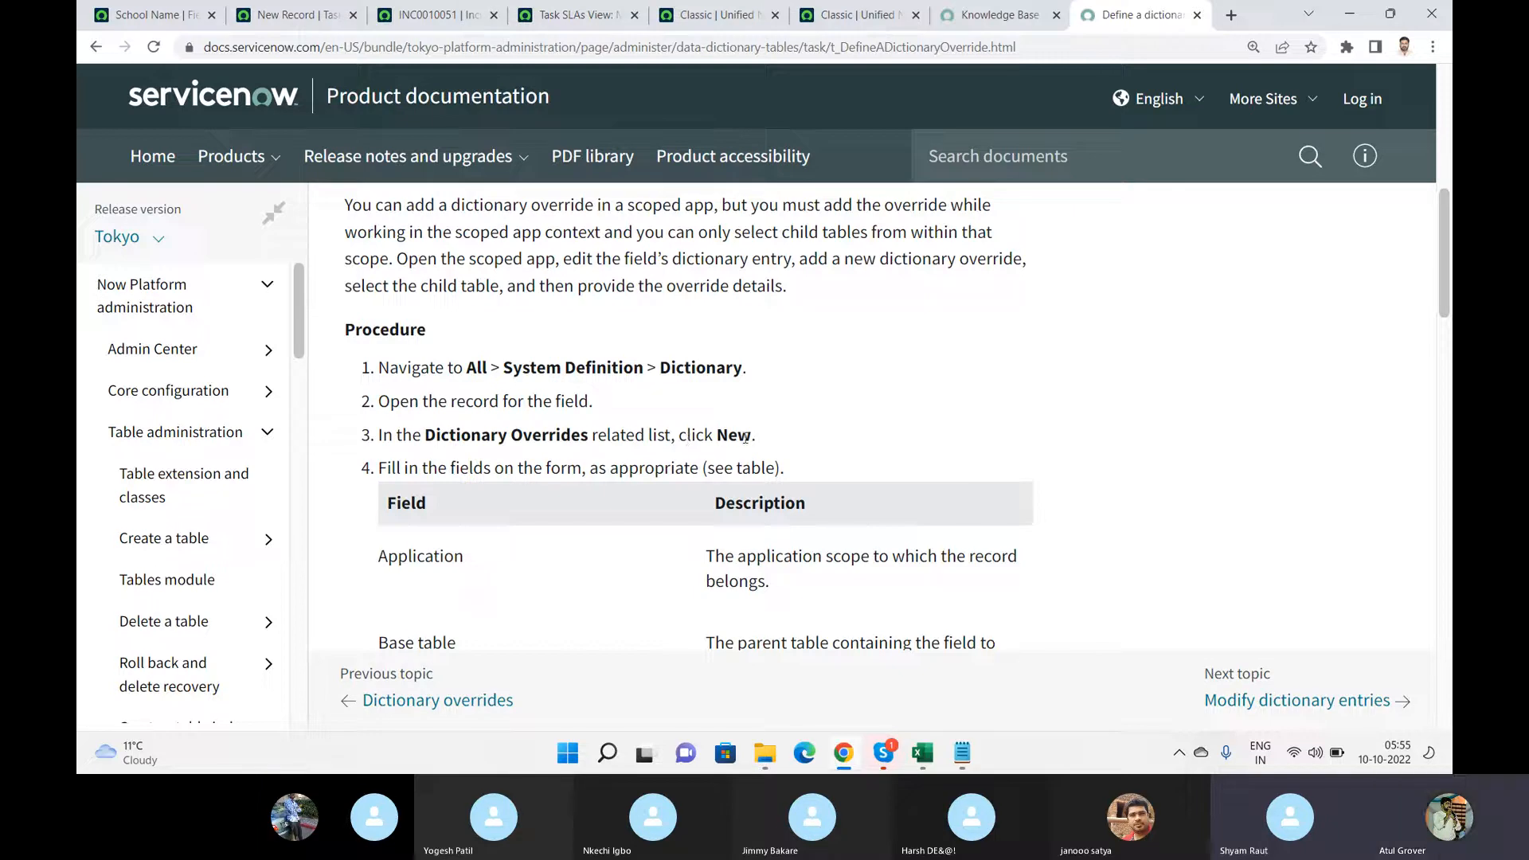
# - Return to the caller_id dictionary entry in the ServiceNow instance and check its related lists for Dictionary Overrides
pyautogui.click(155, 14)
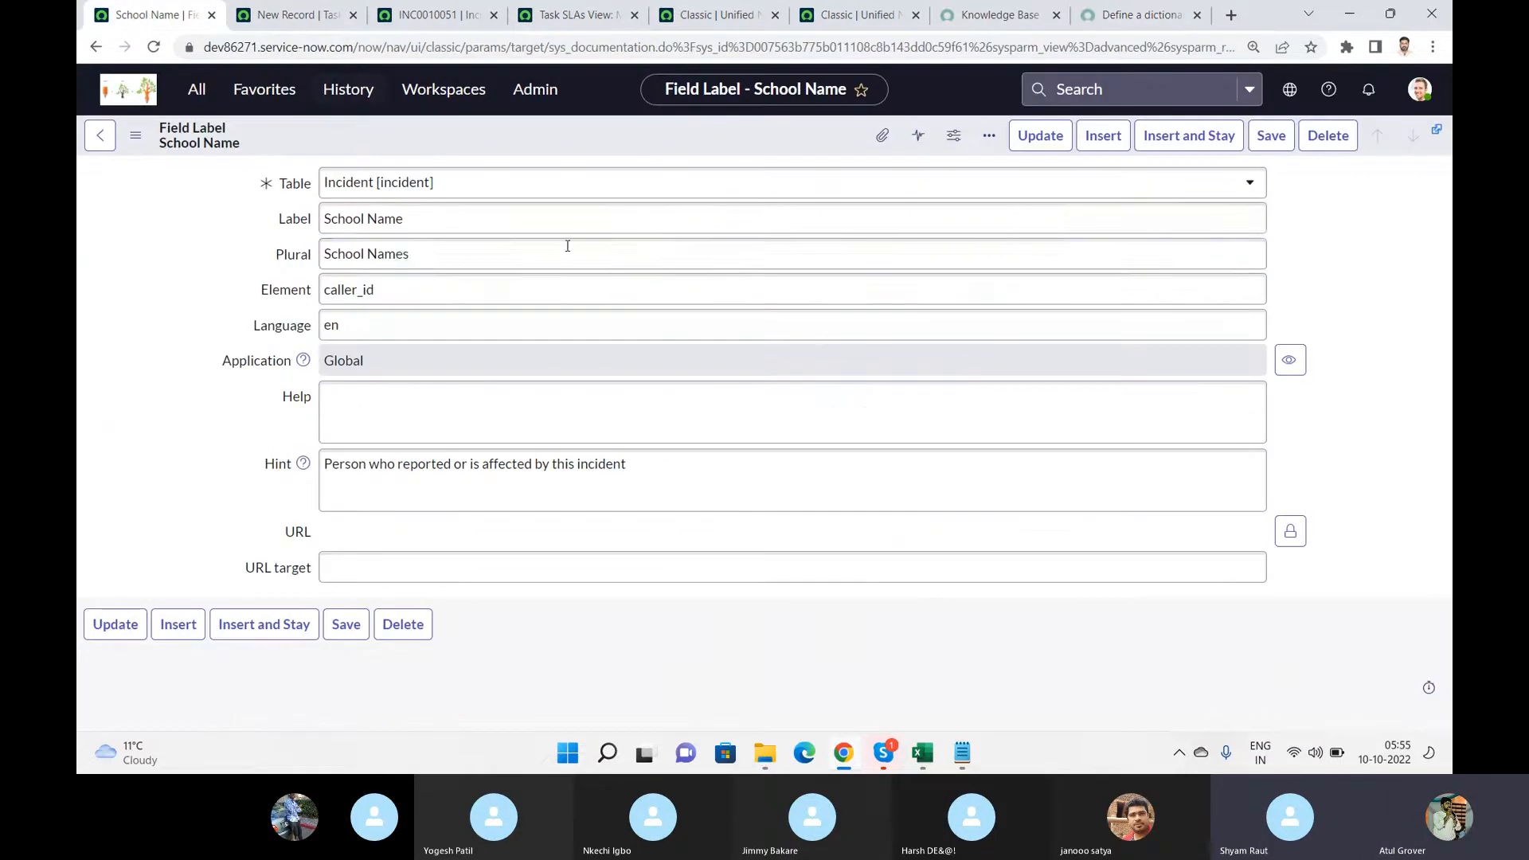
pyautogui.click(97, 137)
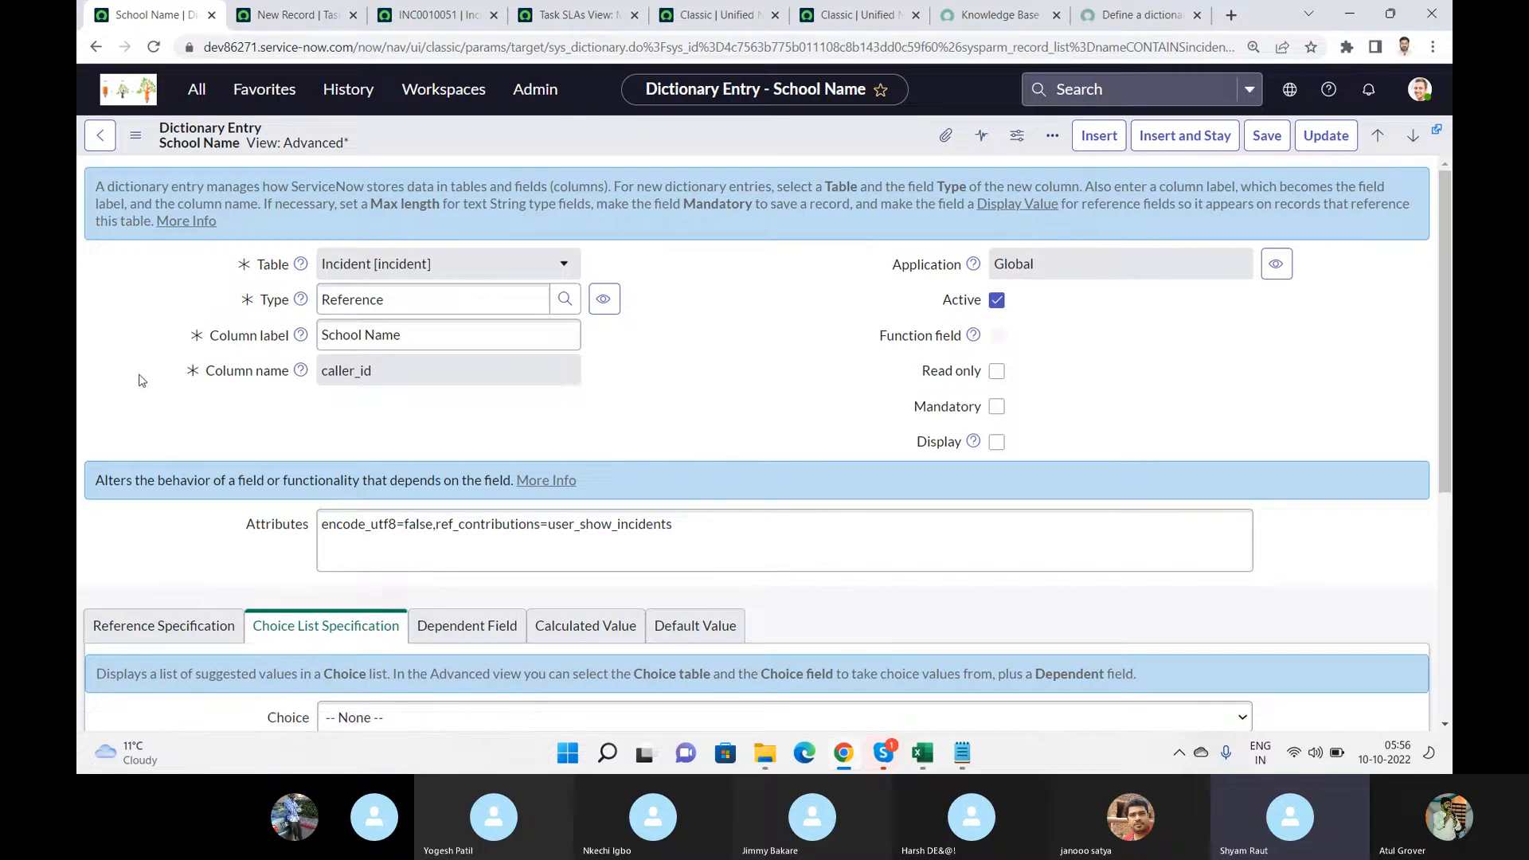
pyautogui.scroll(-5, 151, 378)
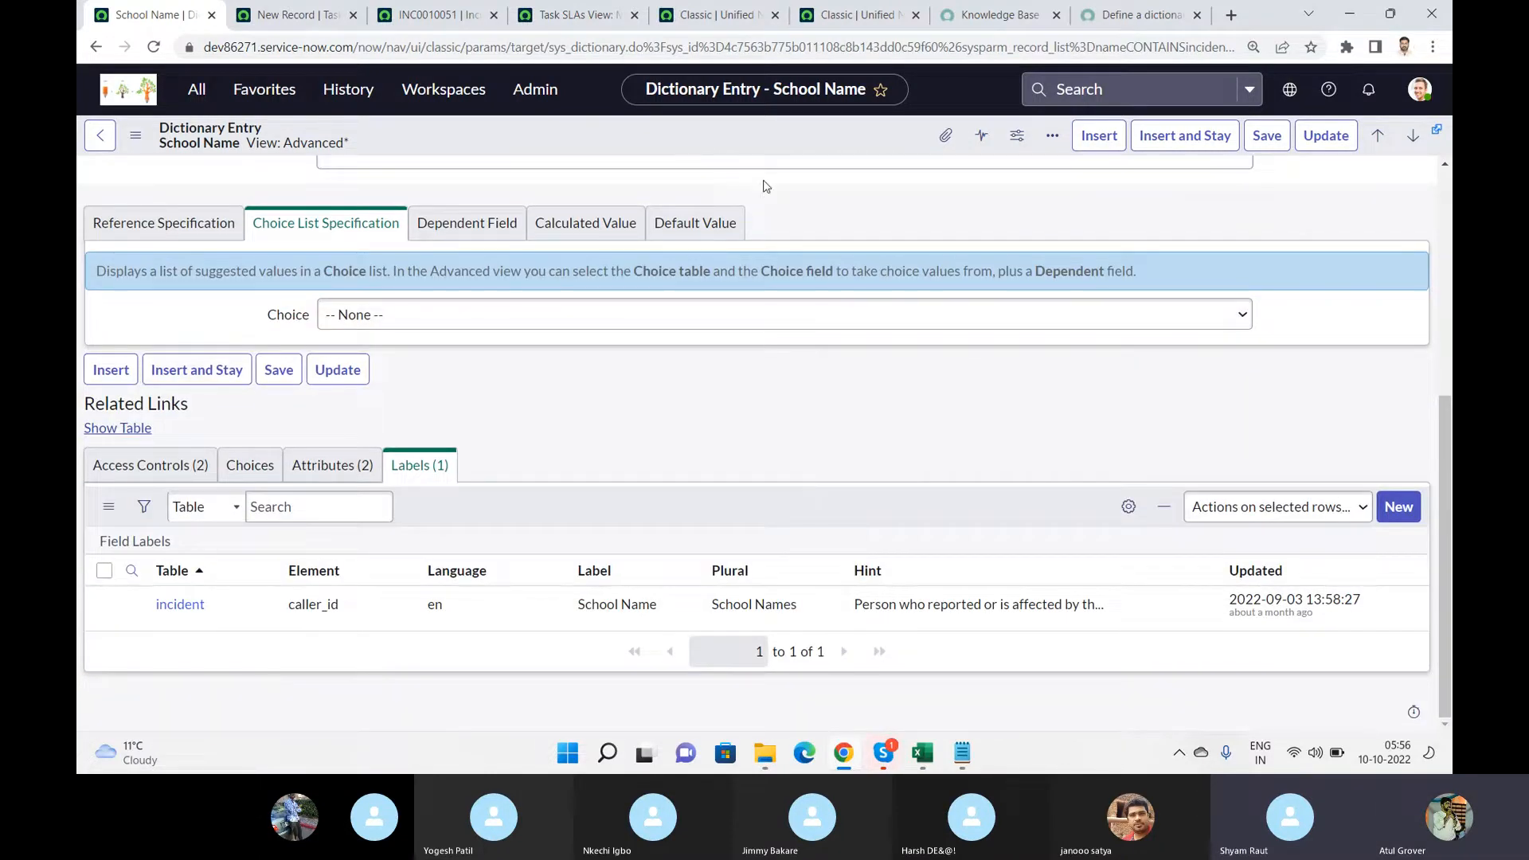
pyautogui.scroll(1, 762, 185)
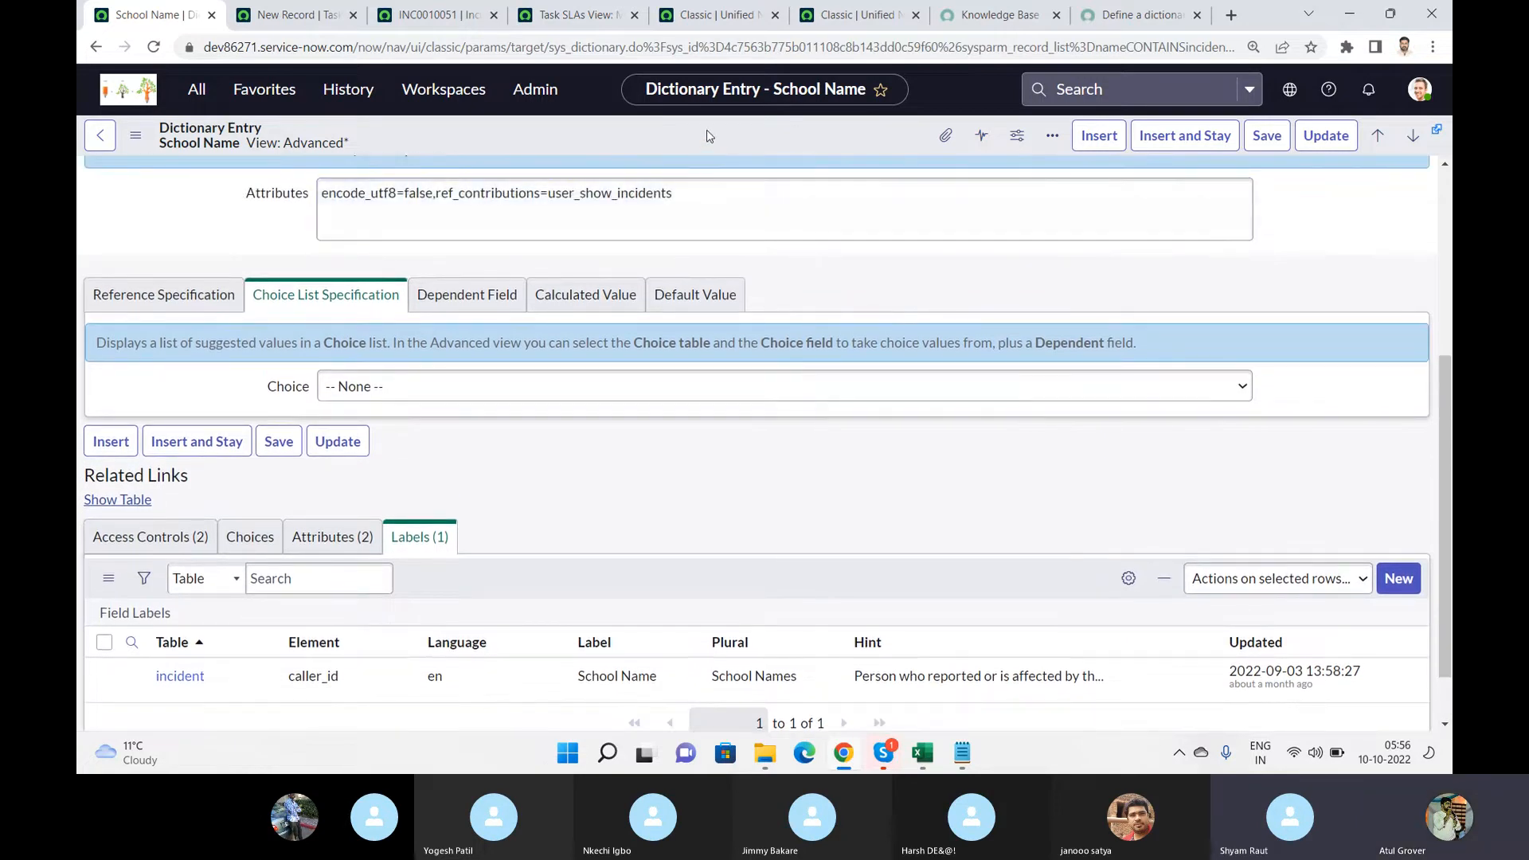
# - Open the related lists configuration for the caller_id Dictionary Entry form
pyautogui.rightClick(707, 136)
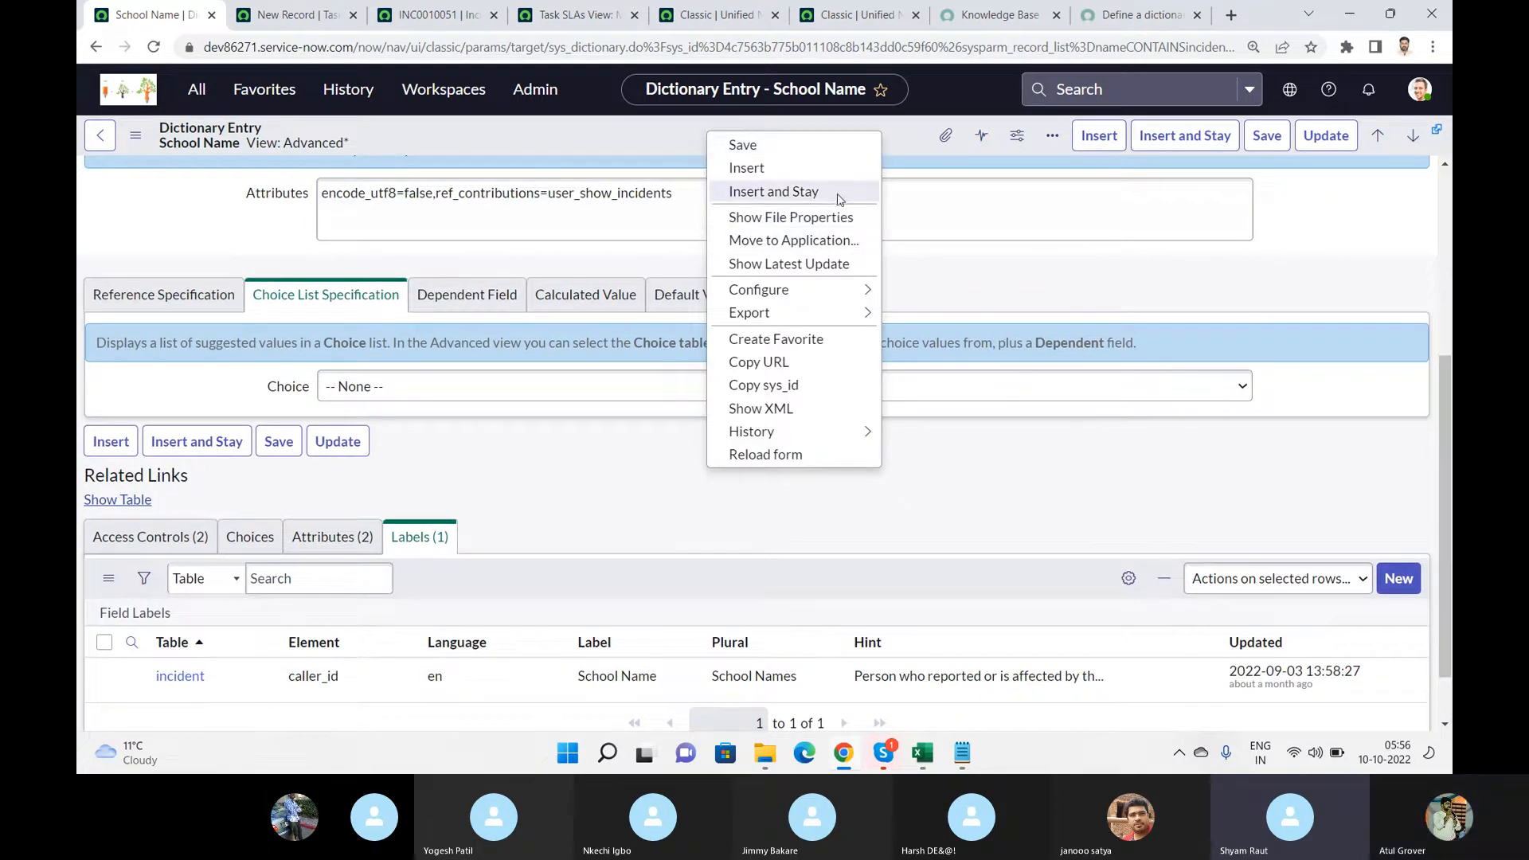
pyautogui.moveTo(873, 292)
pyautogui.click(910, 338)
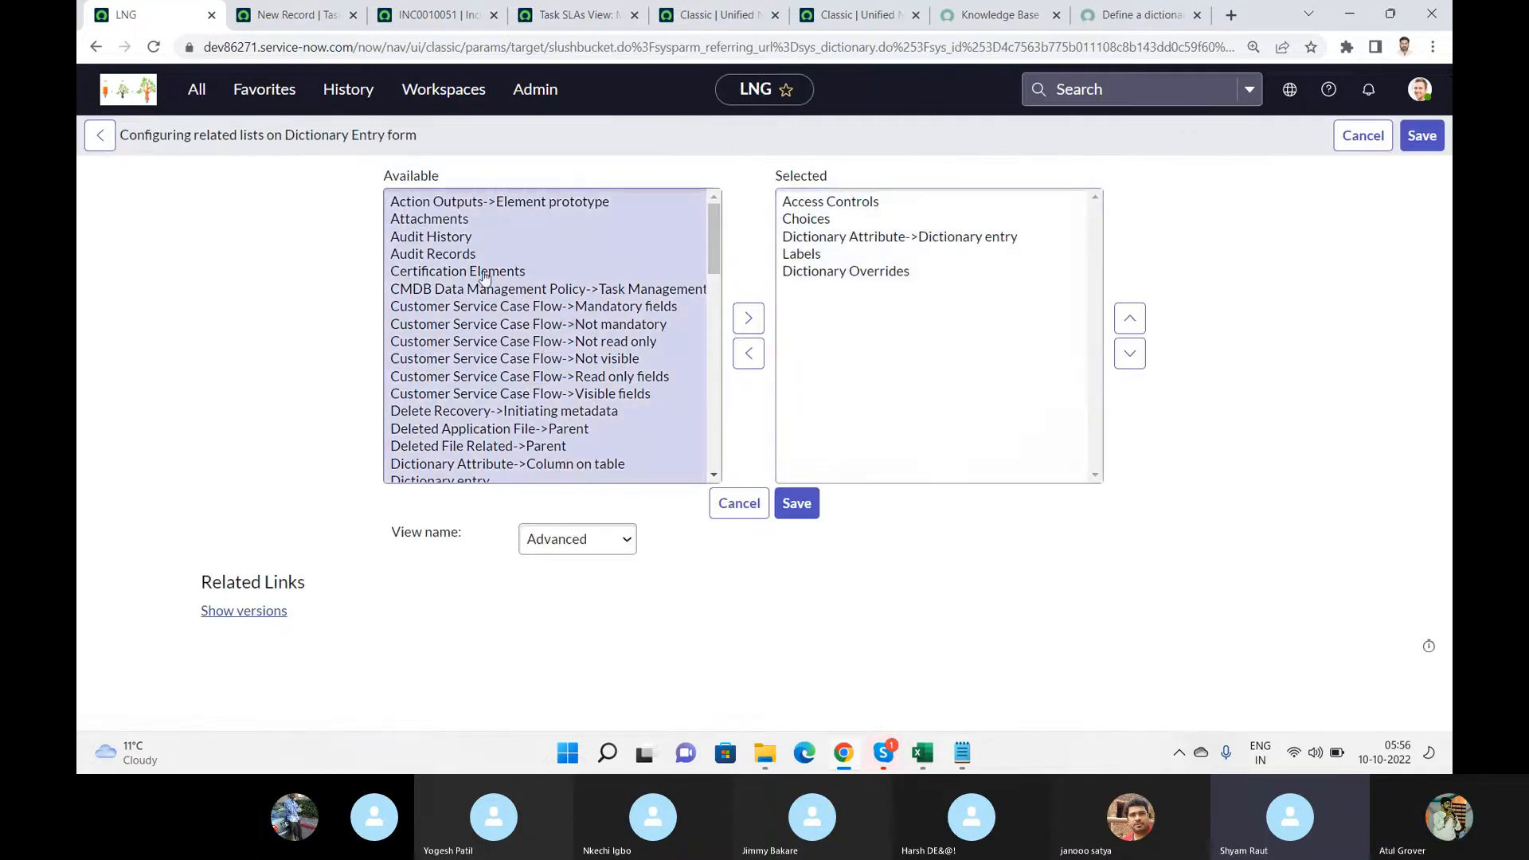
# - Look through the available related lists for entries concerning dictionary overrides and compare them with the selected ones
pyautogui.click(483, 272)
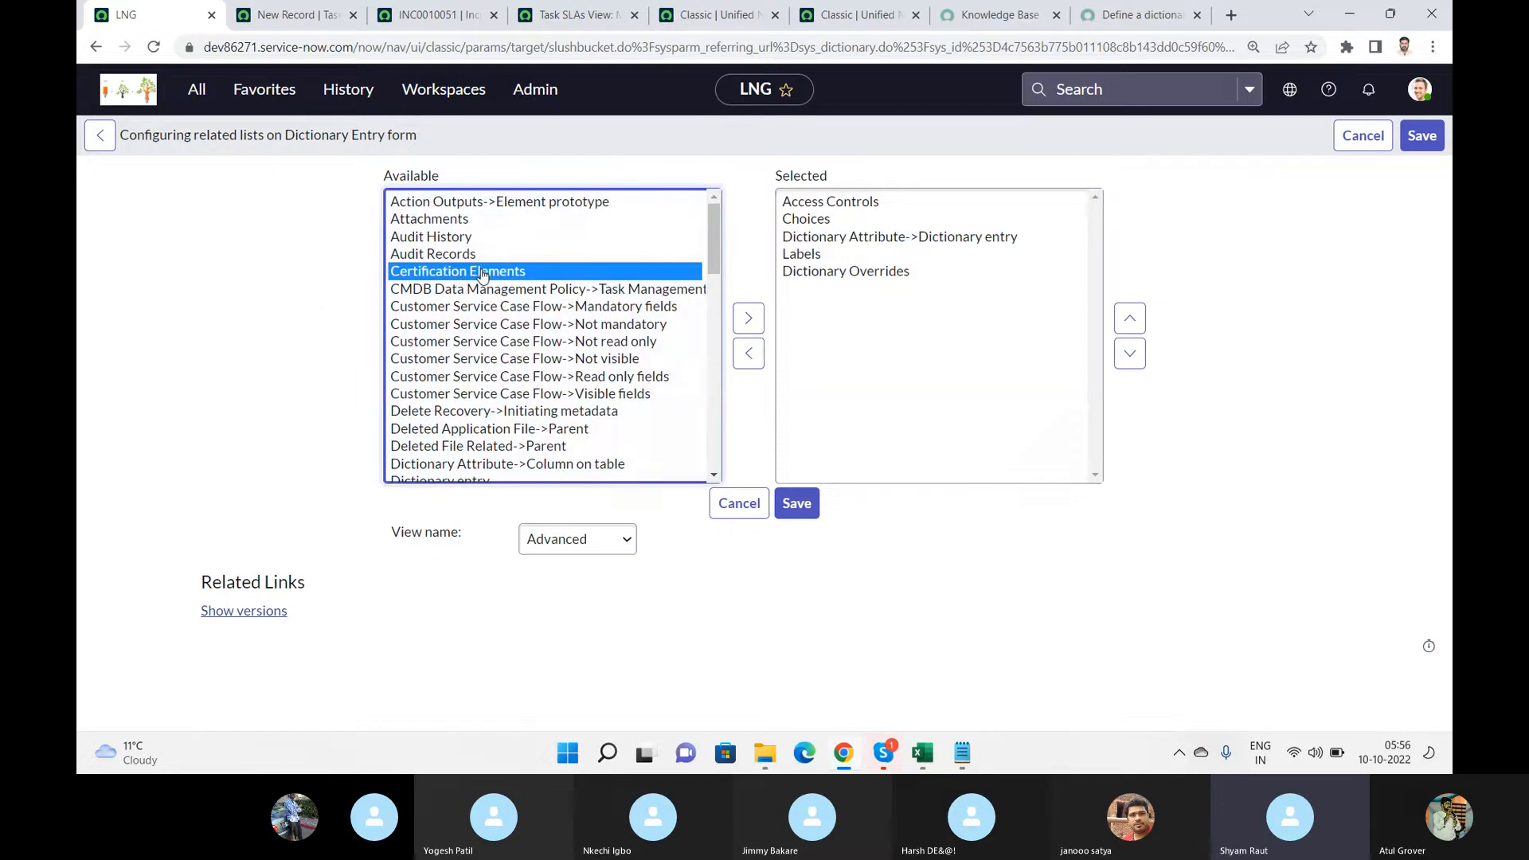
pyautogui.click(479, 463)
pyautogui.press('Down')
pyautogui.press('Down')
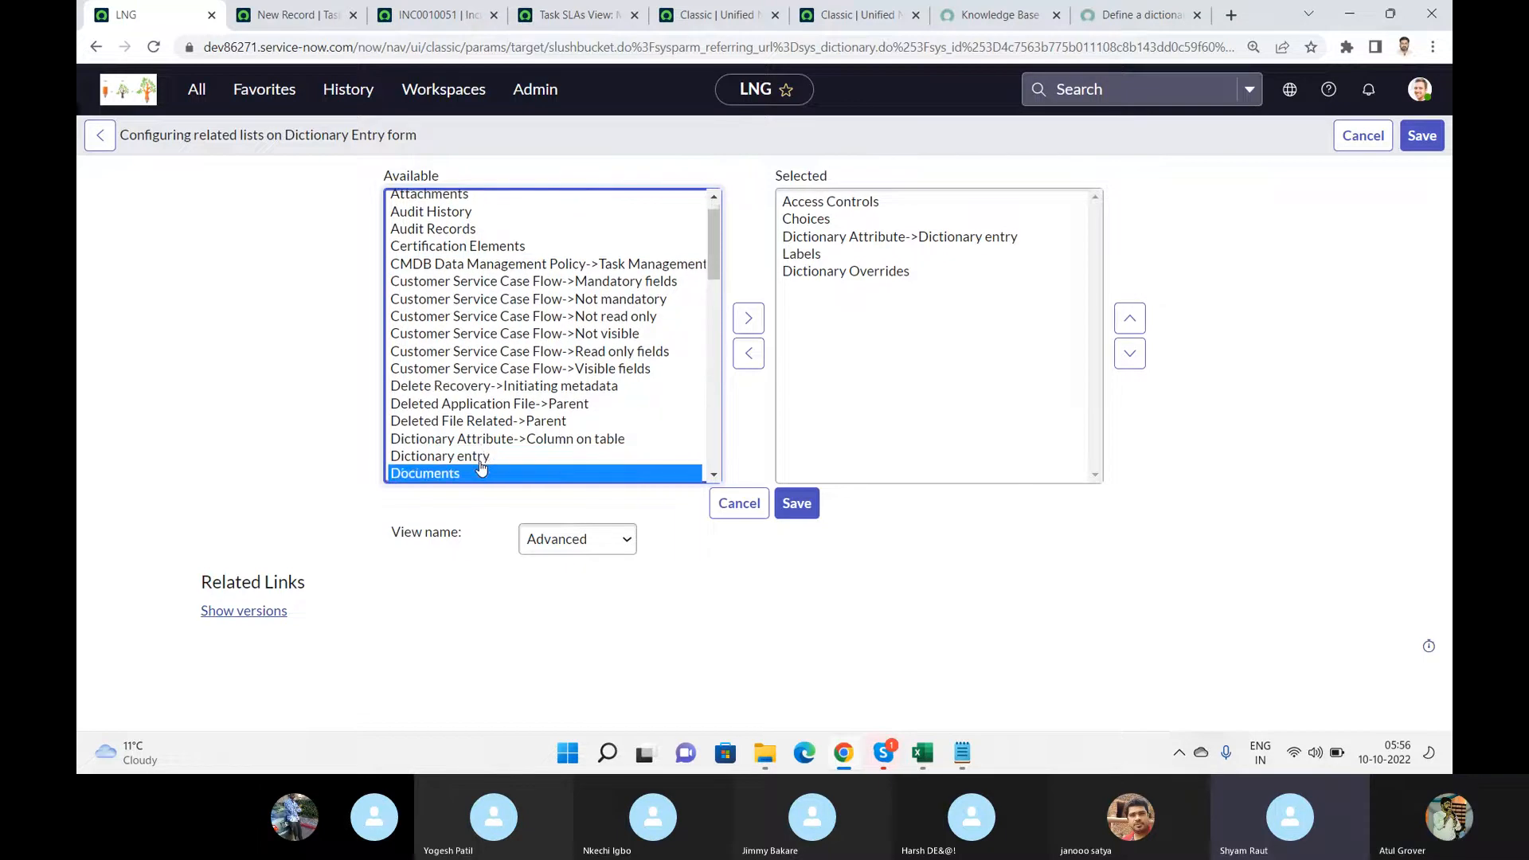
pyautogui.press('Down')
pyautogui.press('Down')
pyautogui.press('Down')
pyautogui.press('Down')
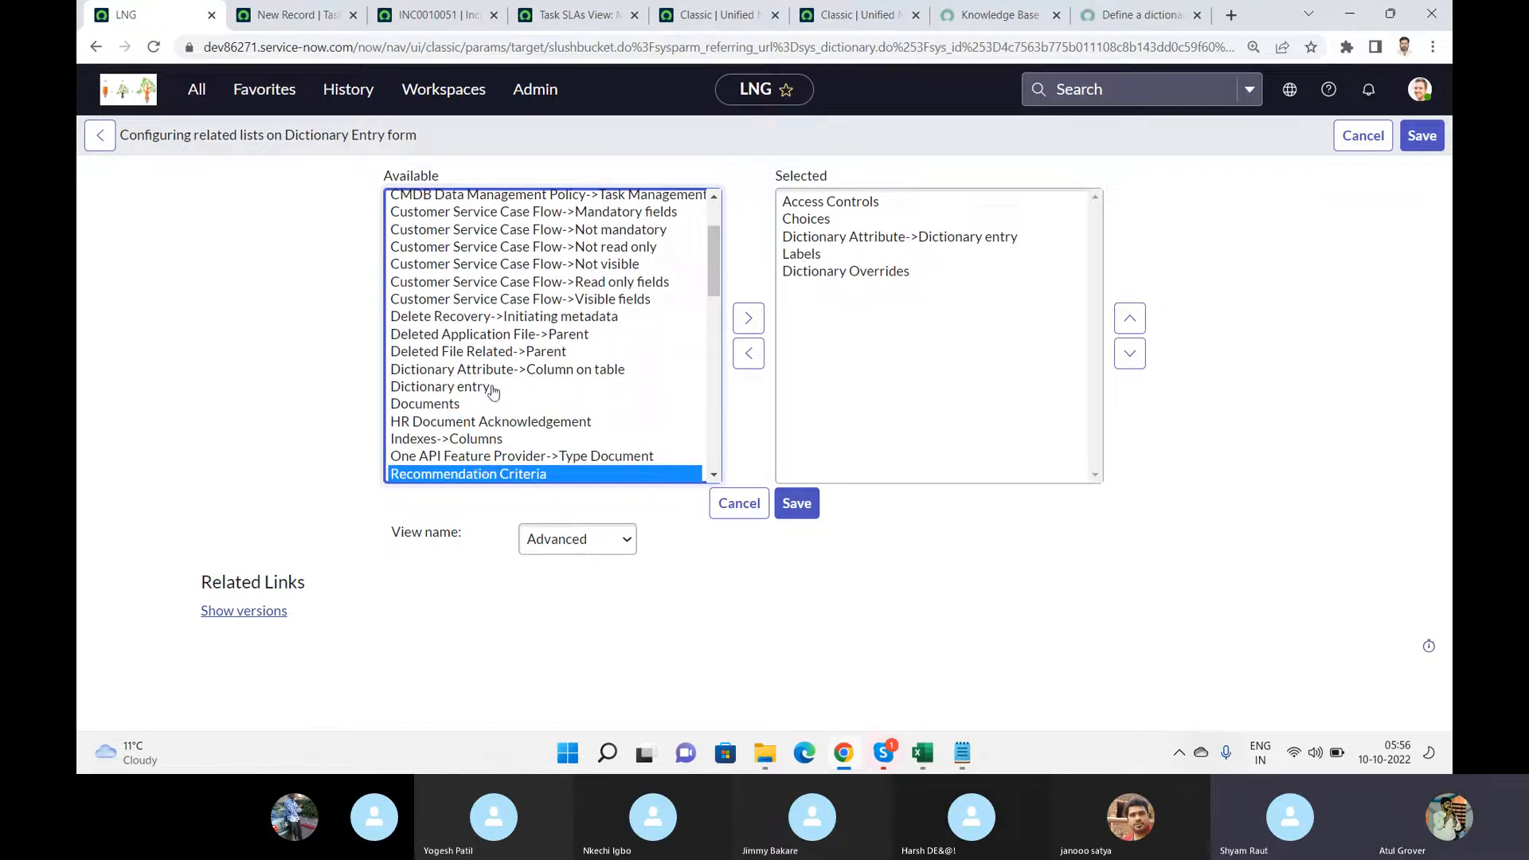
pyautogui.press('Down')
pyautogui.press('Down')
pyautogui.press('Down')
pyautogui.press('Down')
pyautogui.press('Down')
pyautogui.press('Down')
pyautogui.press('Down')
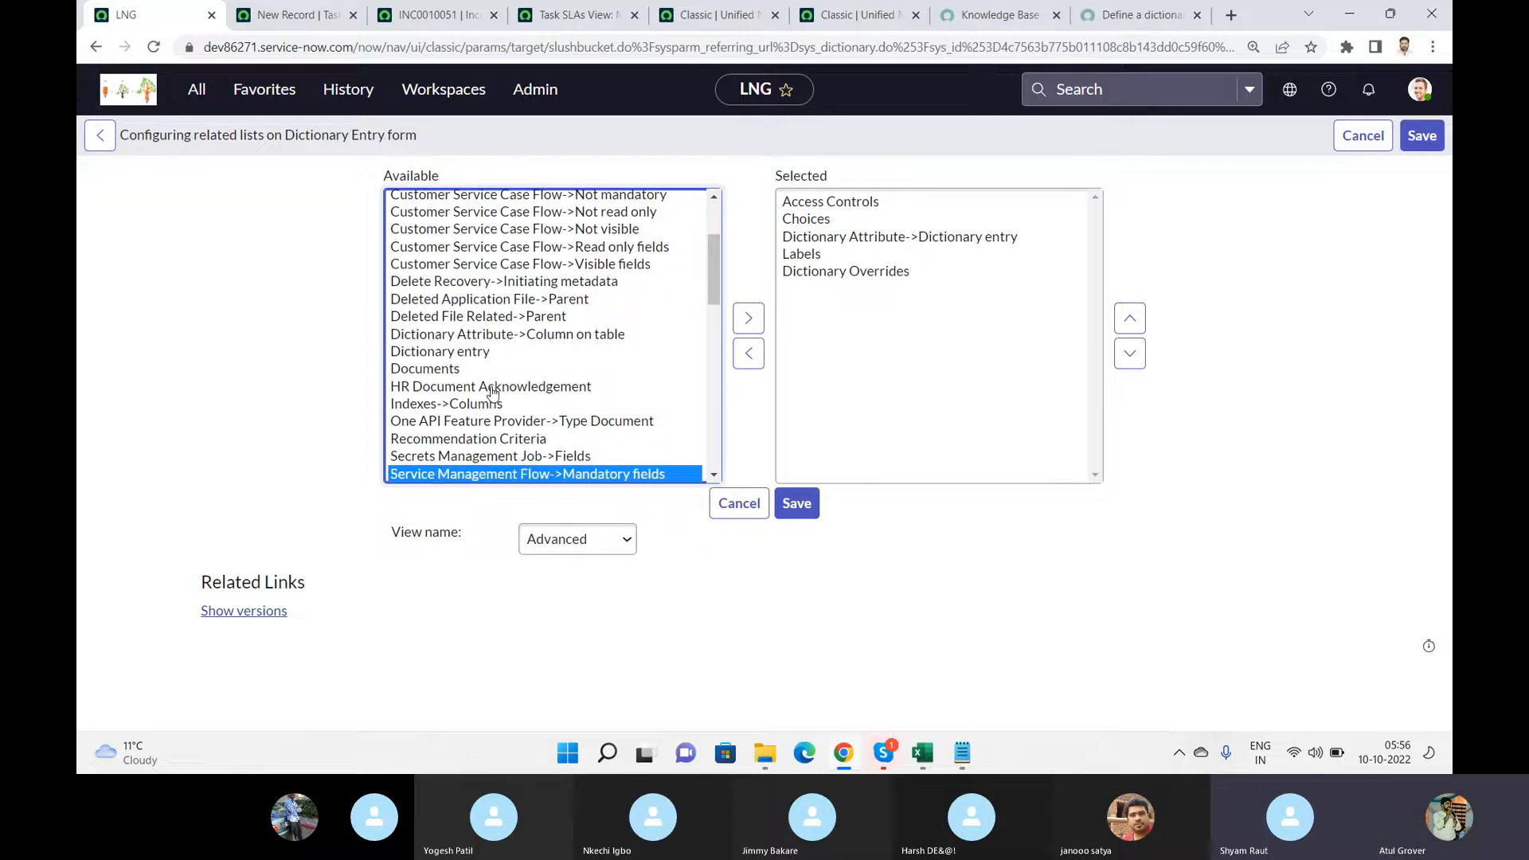
pyautogui.press('Up')
pyautogui.press('Up')
pyautogui.press('Up')
pyautogui.press('Up')
pyautogui.press('Up')
pyautogui.press('Up')
pyautogui.press('Up')
pyautogui.press('Up')
pyautogui.press('Up')
pyautogui.press('Up')
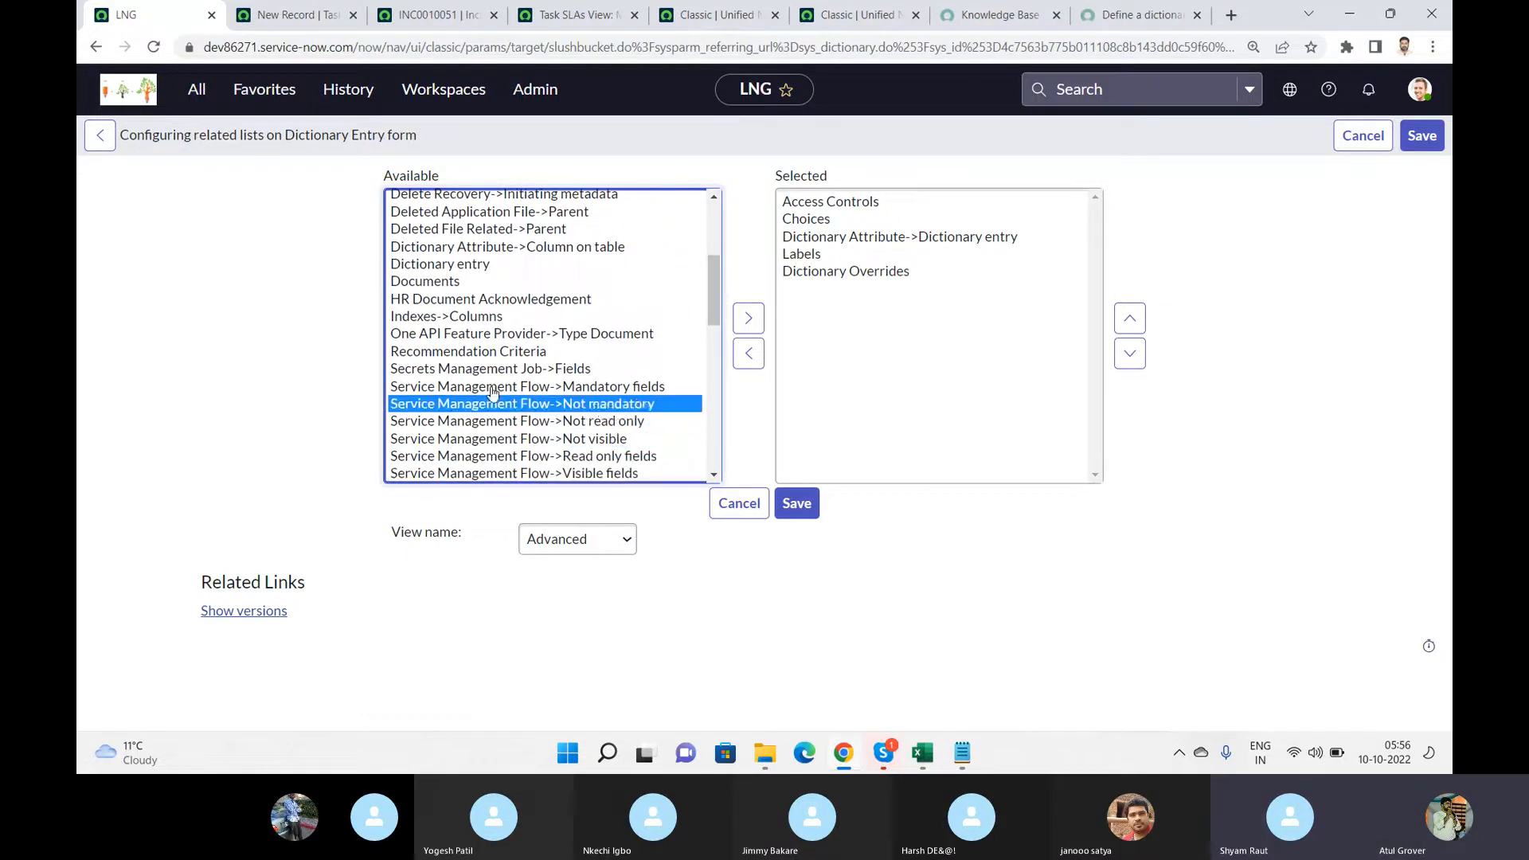
pyautogui.press('Up')
pyautogui.press('Up')
pyautogui.press('Up')
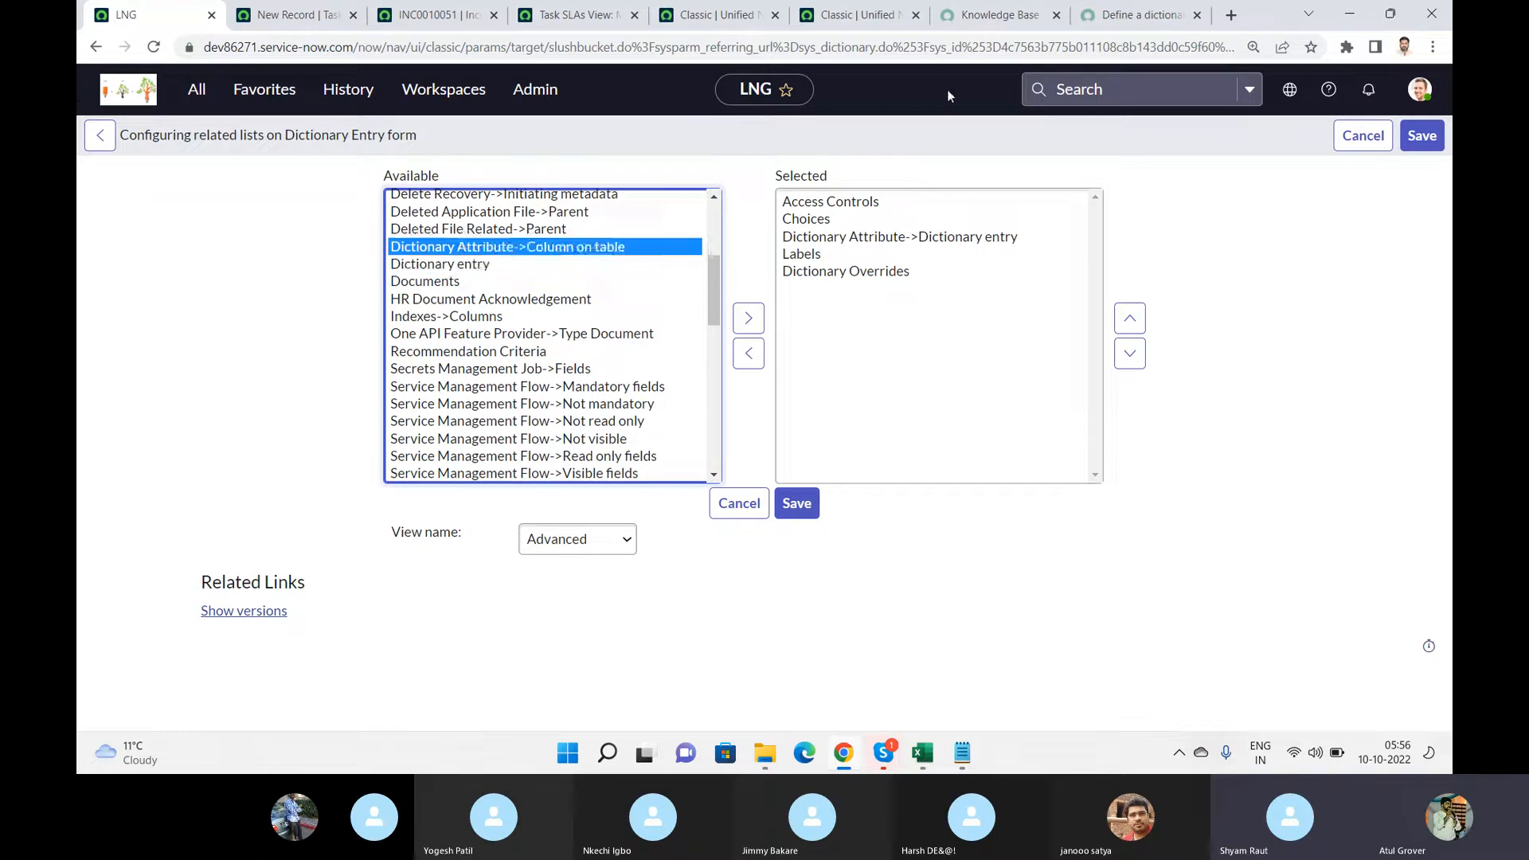
# - Switch to the dictionary override documentation, skim its field descriptions, and read the following Modify dictionary entries topic
pyautogui.click(1131, 14)
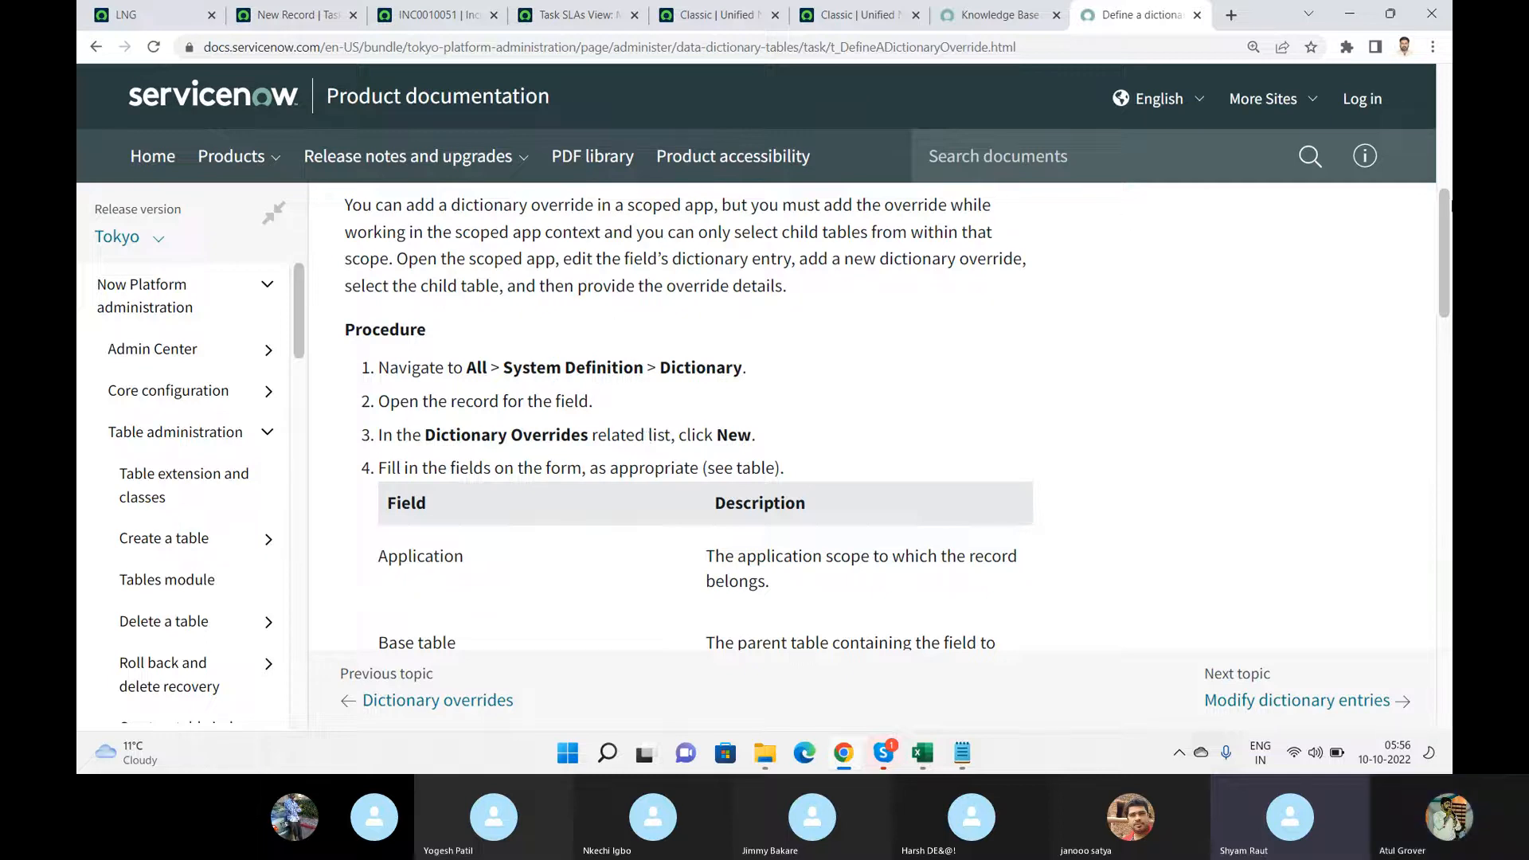
pyautogui.moveTo(1449, 209); pyautogui.dragTo(1449, 341)
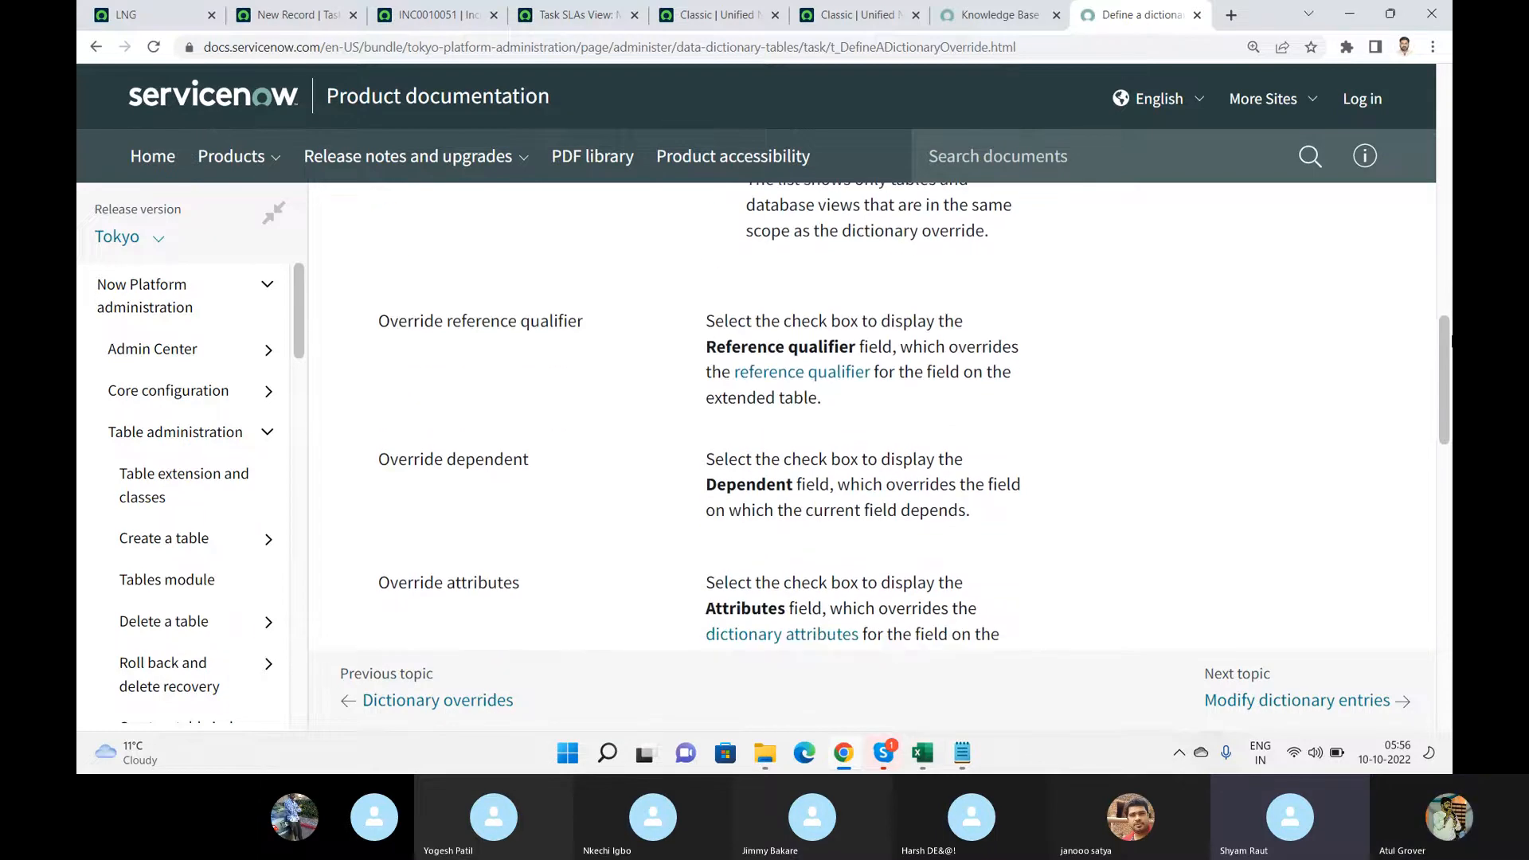
pyautogui.click(1299, 705)
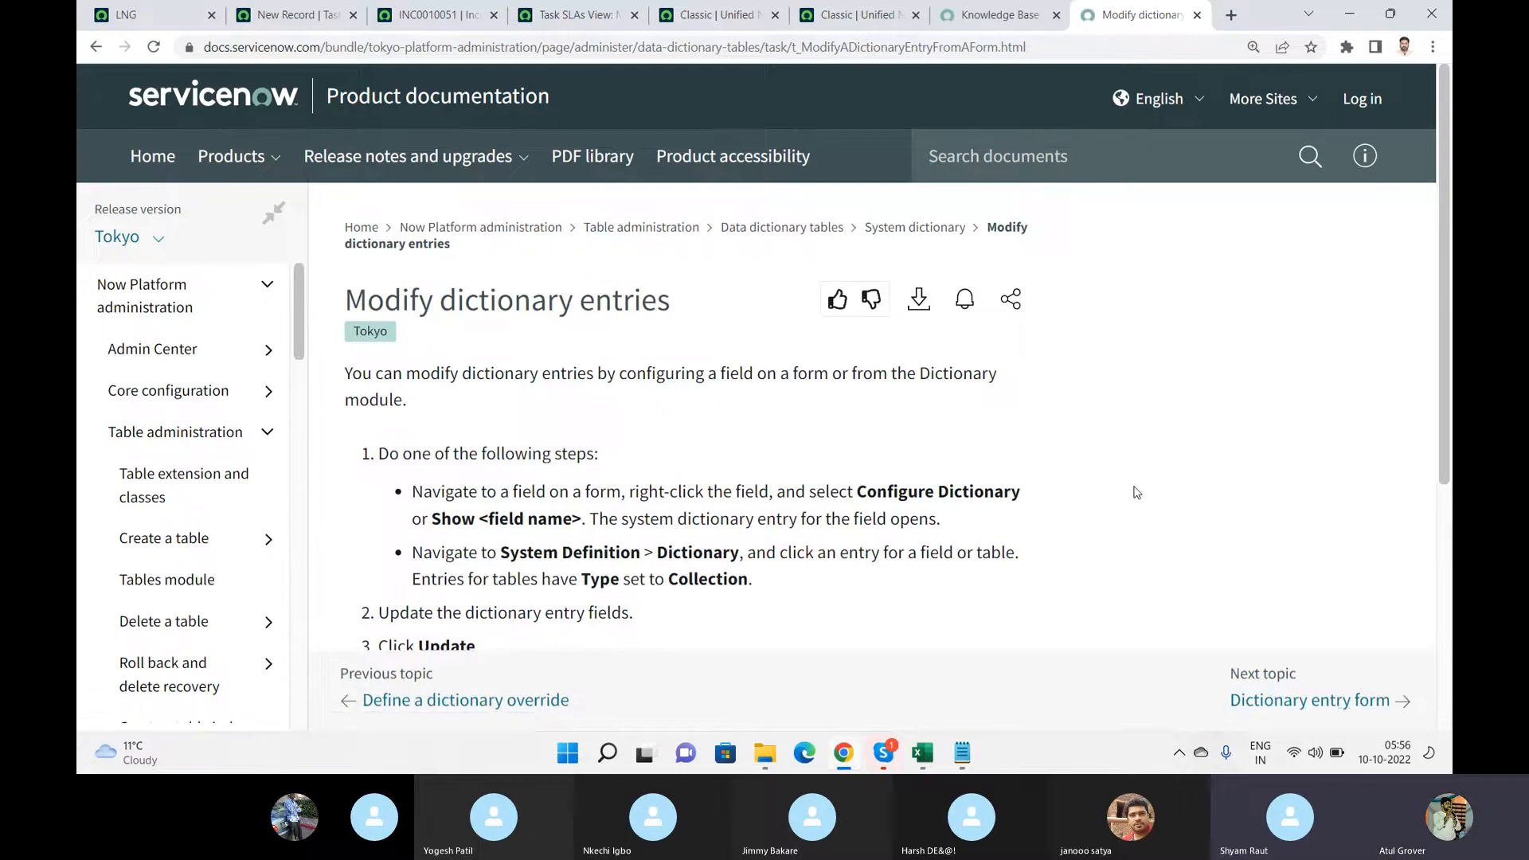
pyautogui.scroll(-5, 1136, 493)
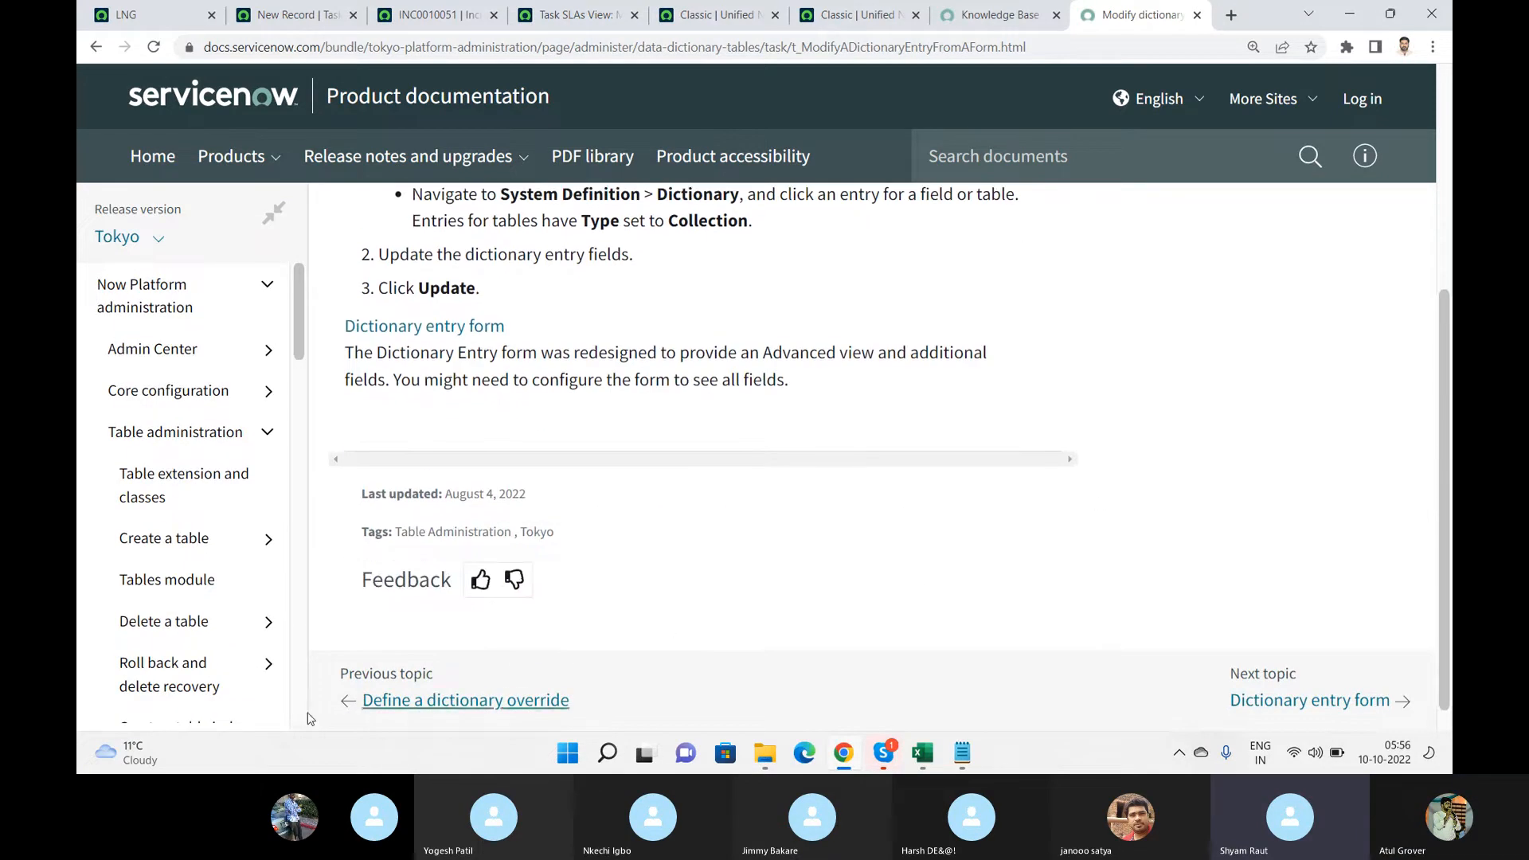
# - Return to the "Define a dictionary override" topic and reread the procedure for adding an override
pyautogui.click(403, 702)
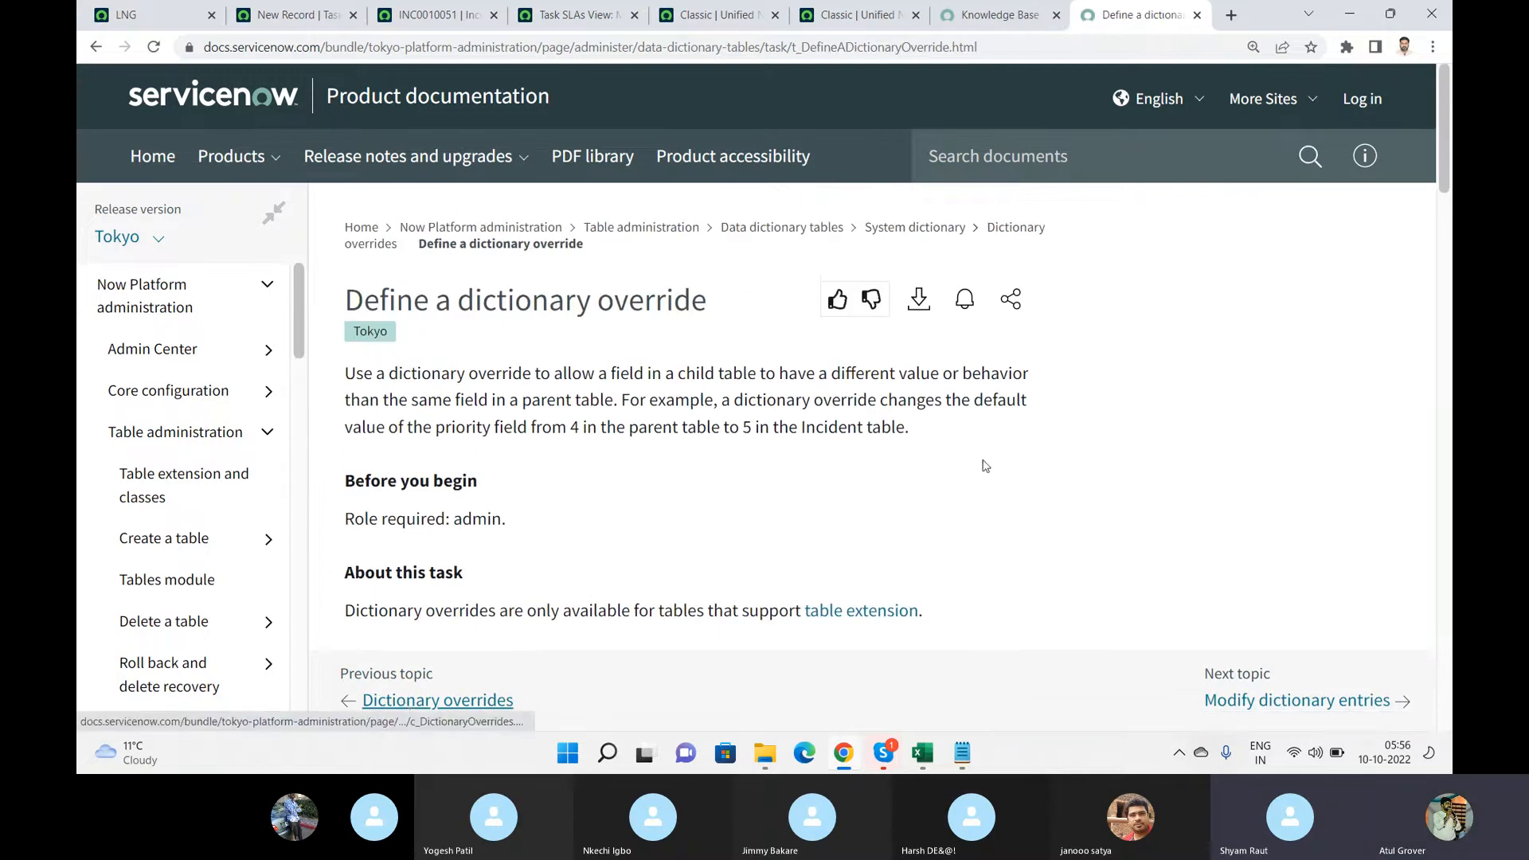
pyautogui.rightClick(1118, 423)
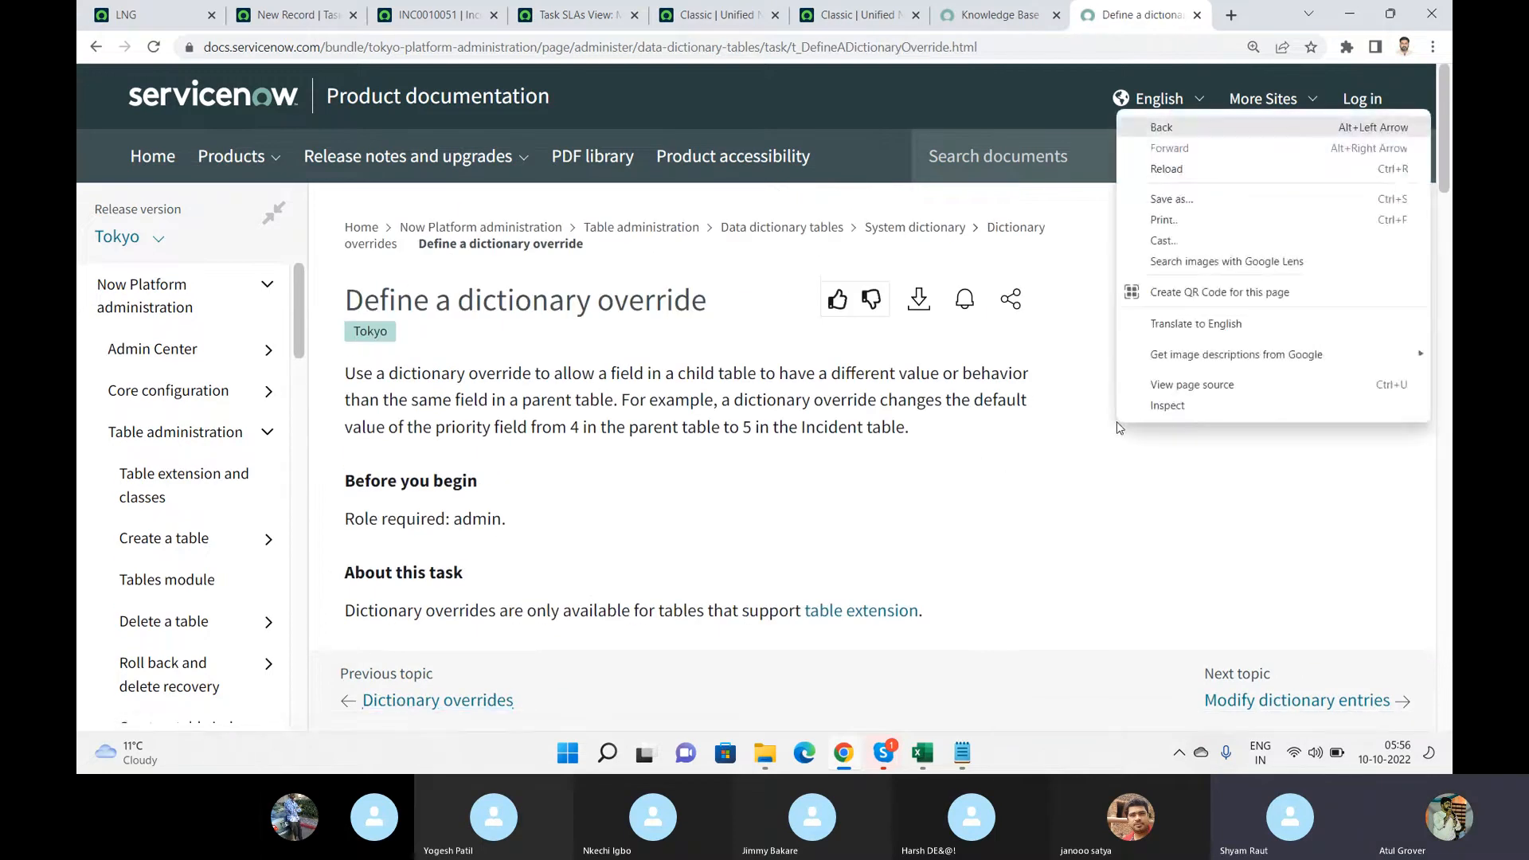
pyautogui.click(1022, 460)
pyautogui.scroll(-3, 1021, 461)
pyautogui.scroll(-5, 1022, 460)
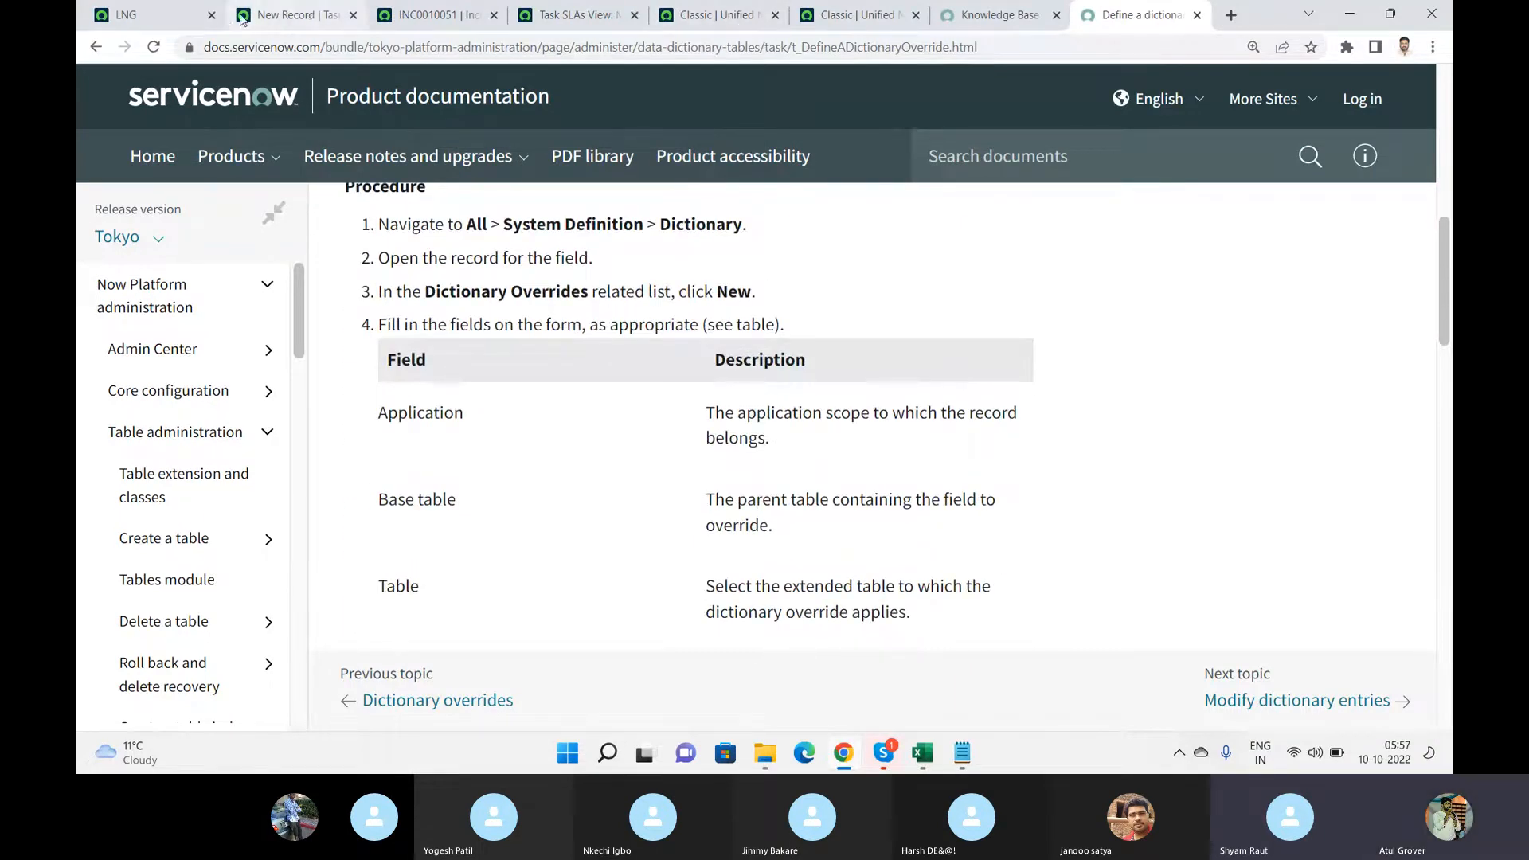
# - Go back to the ServiceNow instance, filter the navigator for "dictio", and open the System Definition Dictionary list
pyautogui.click(124, 14)
pyautogui.click(196, 88)
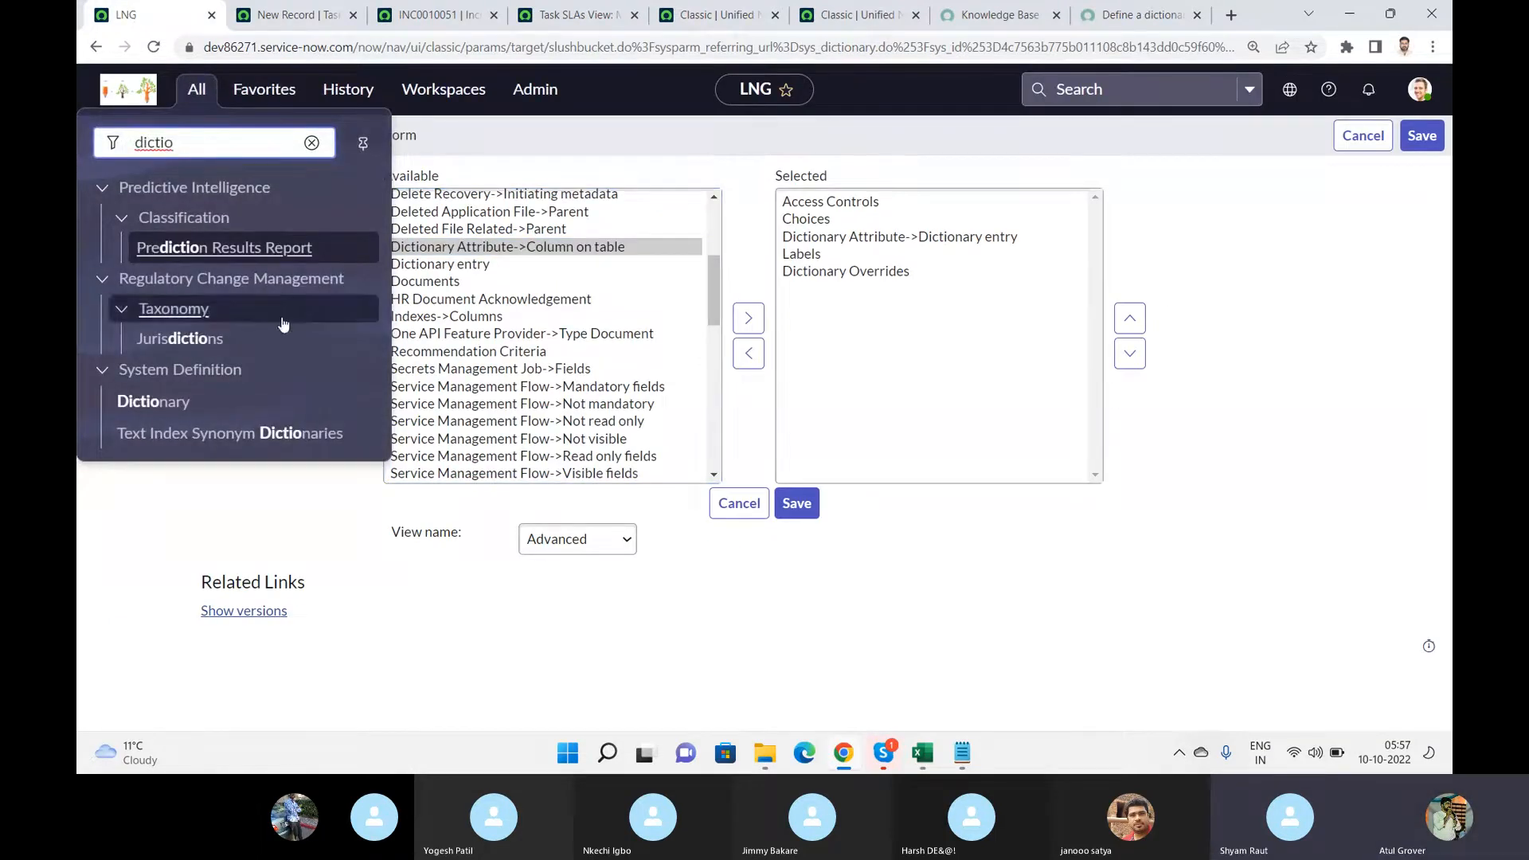
pyautogui.click(144, 405)
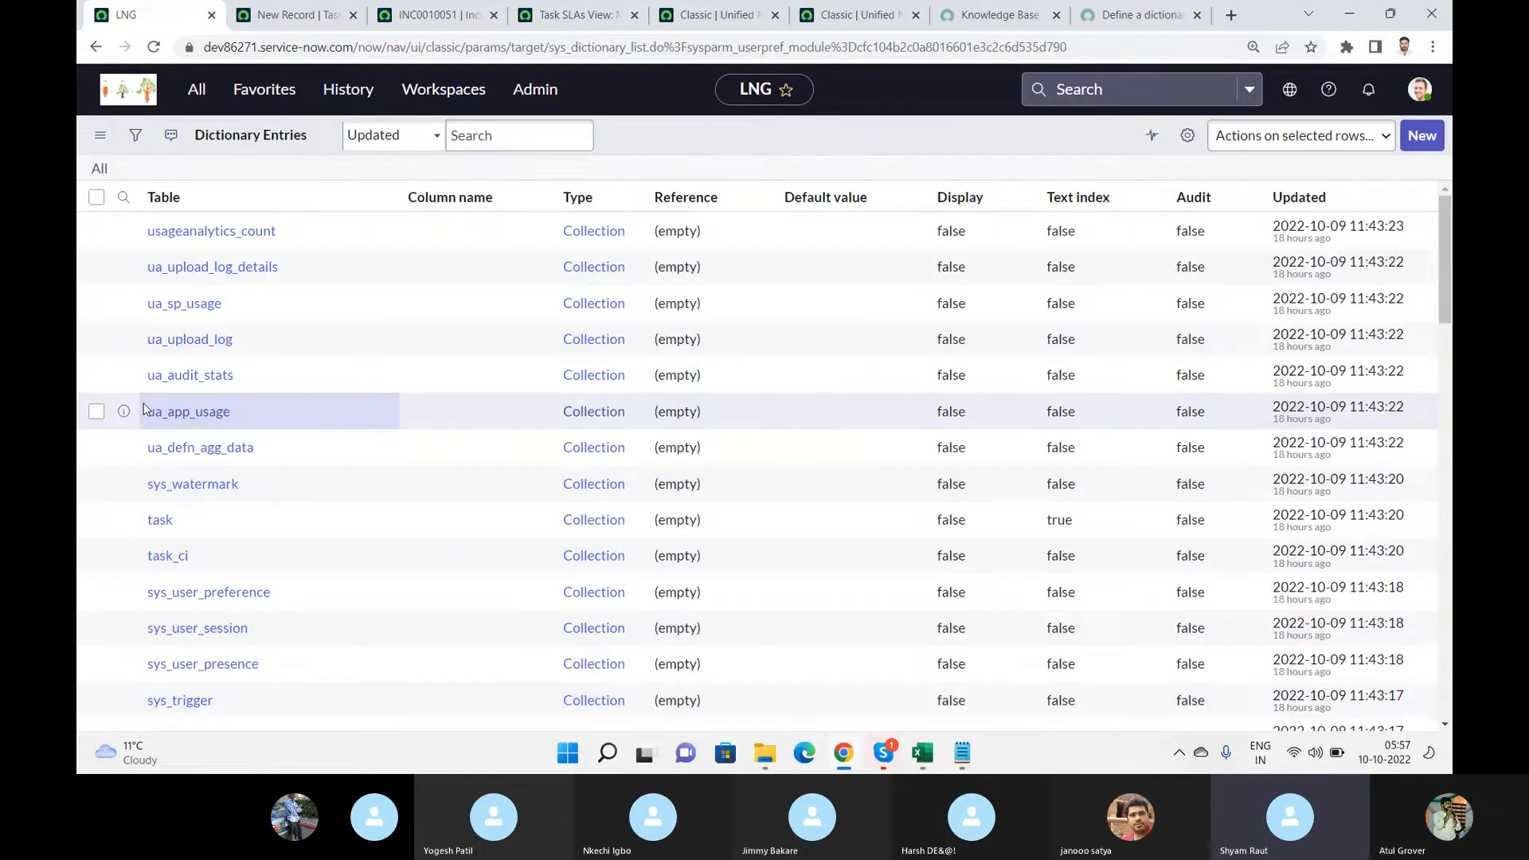
# - Filter the dictionary entries by tables containing "caller" and look through the resulting rows
pyautogui.click(216, 241)
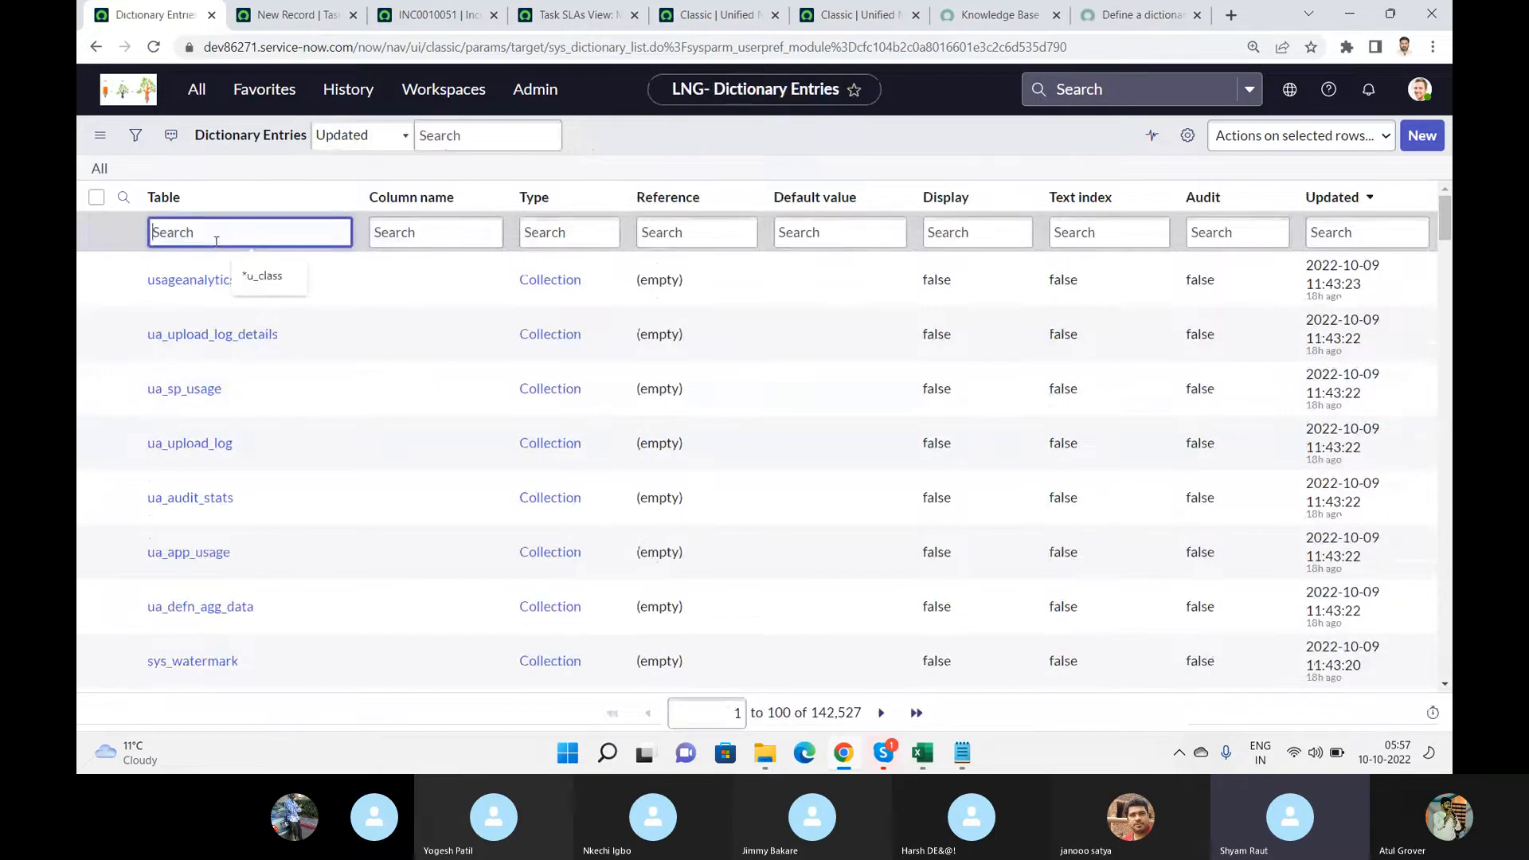
pyautogui.write('*caller')
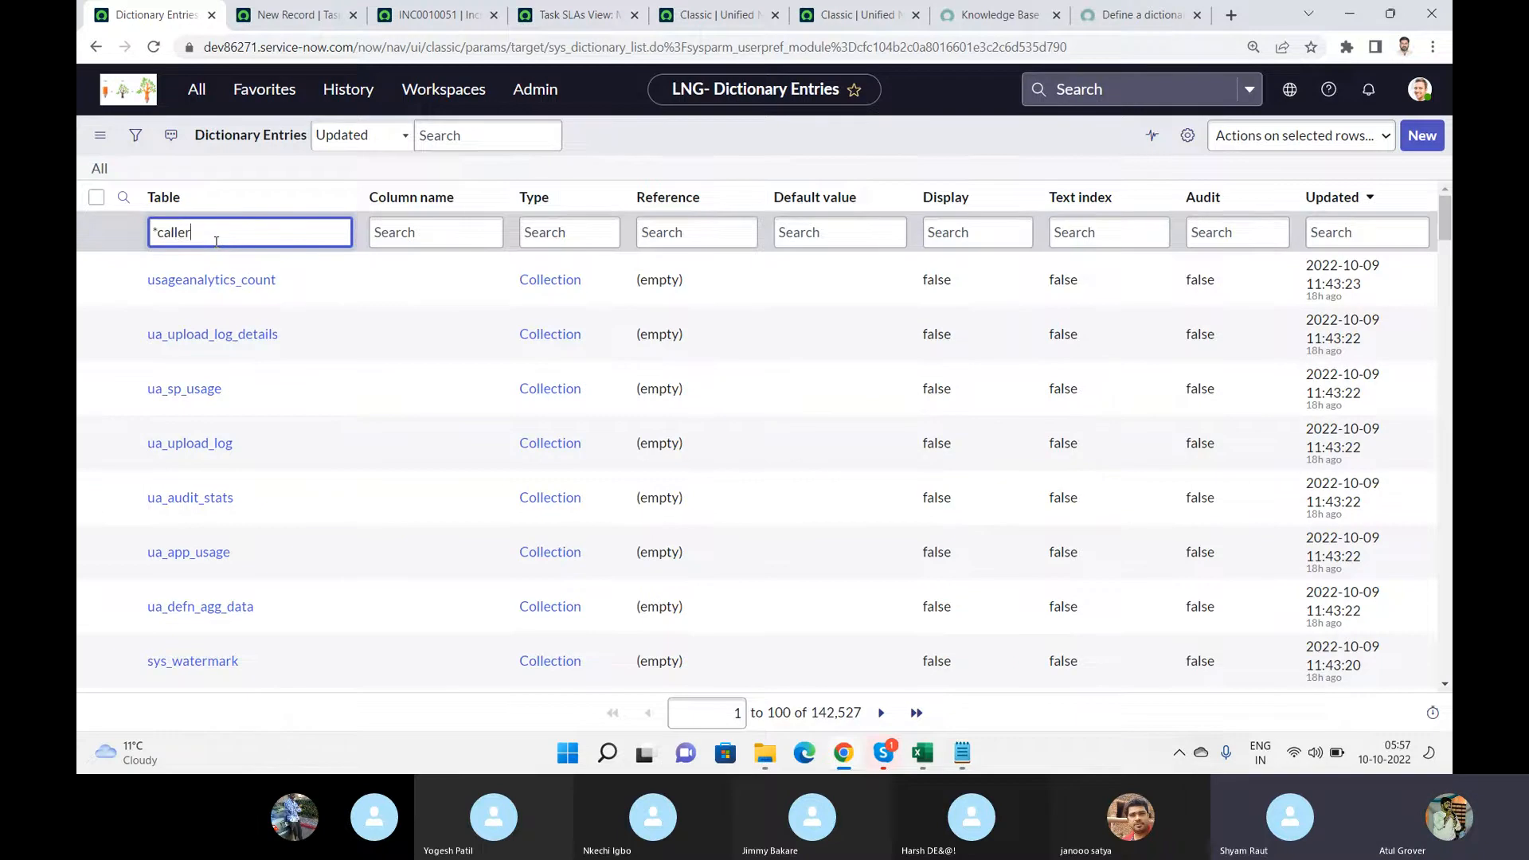
pyautogui.press('Return')
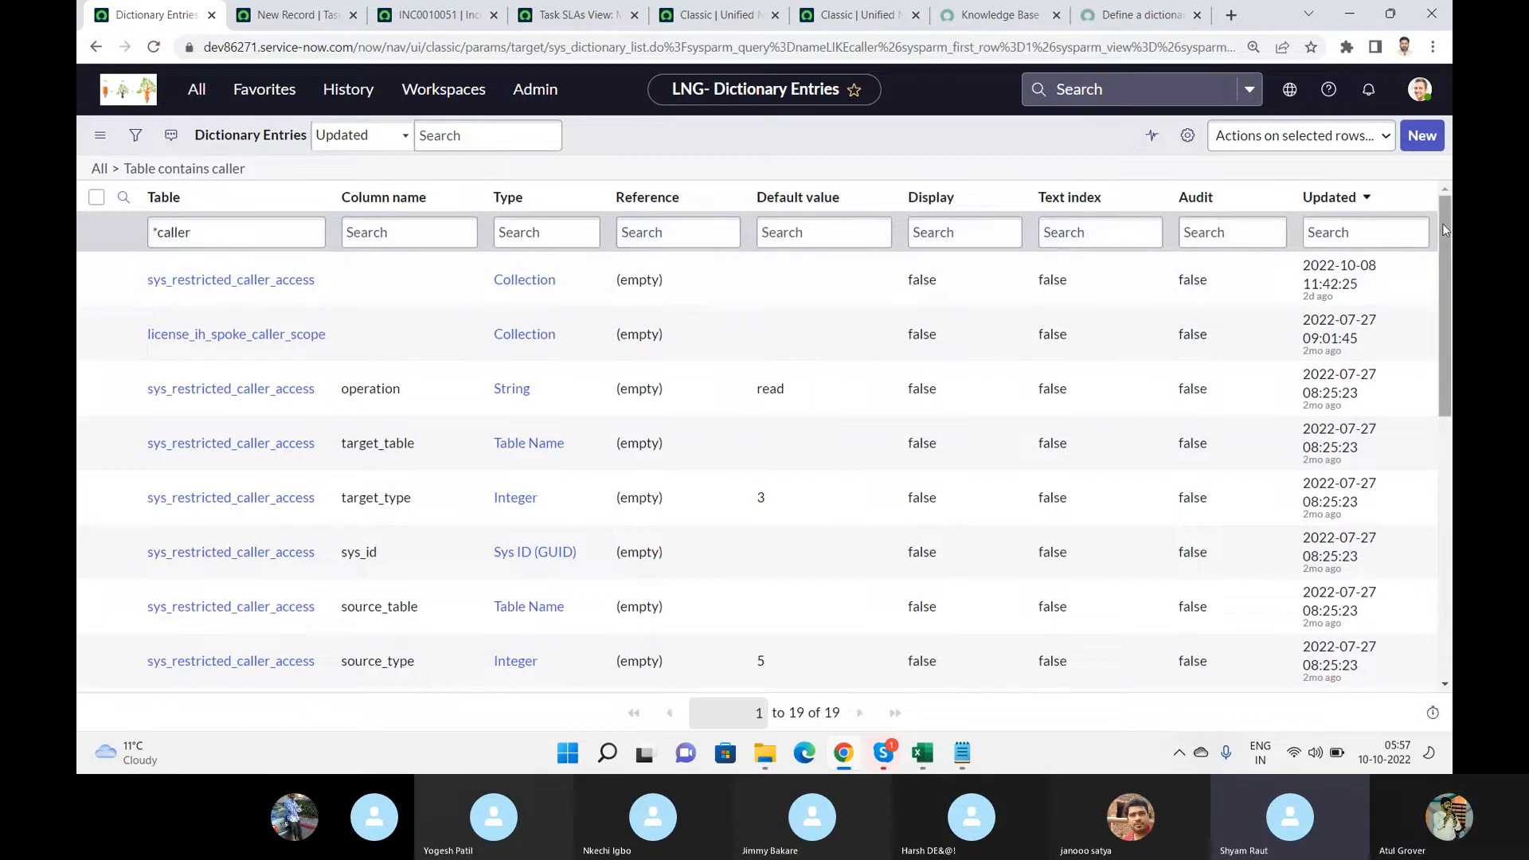
pyautogui.moveTo(1447, 229); pyautogui.dragTo(1450, 467)
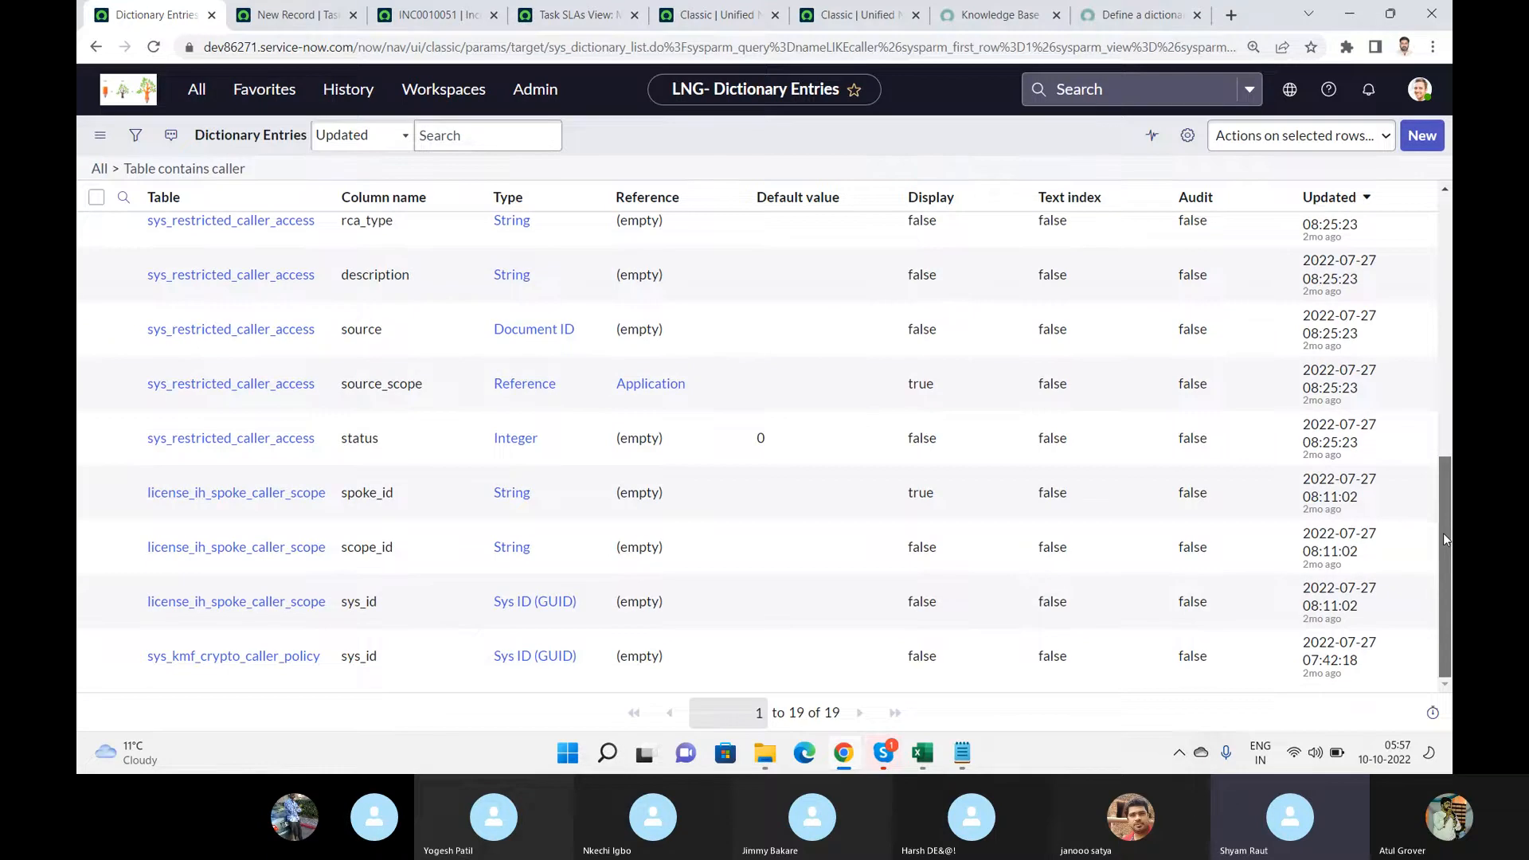
pyautogui.scroll(3, 1443, 532)
pyautogui.scroll(-3, 1445, 518)
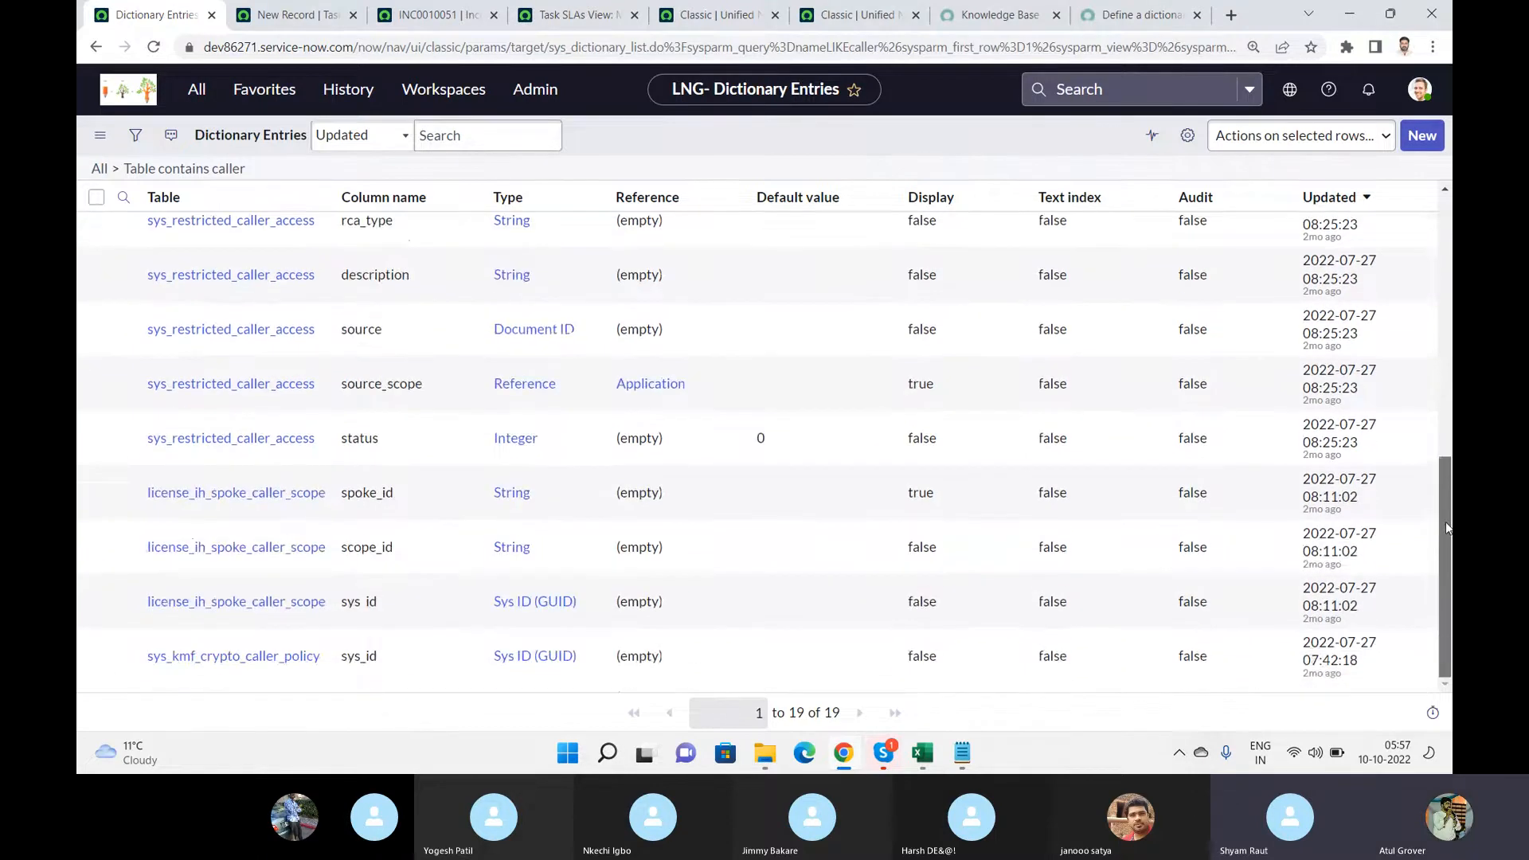
pyautogui.scroll(10, 1445, 523)
# - Filter the dictionary entries by tables containing "incident" instead
pyautogui.click(253, 243)
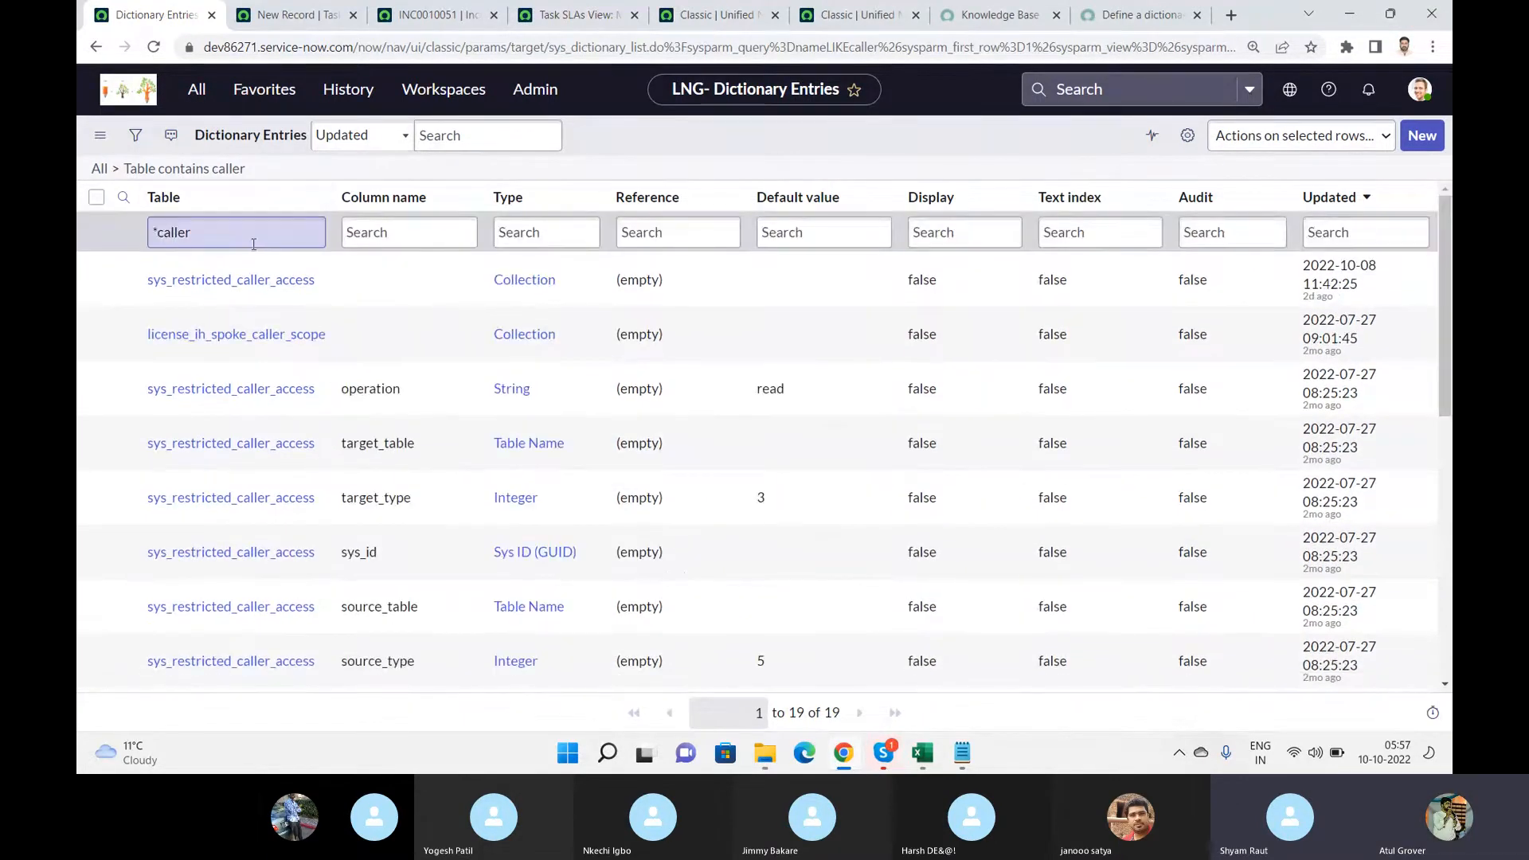
pyautogui.press('BackSpace')
pyautogui.press('BackSpace')
pyautogui.press('BackSpace')
pyautogui.press('BackSpace')
pyautogui.press('BackSpace')
pyautogui.press('BackSpace')
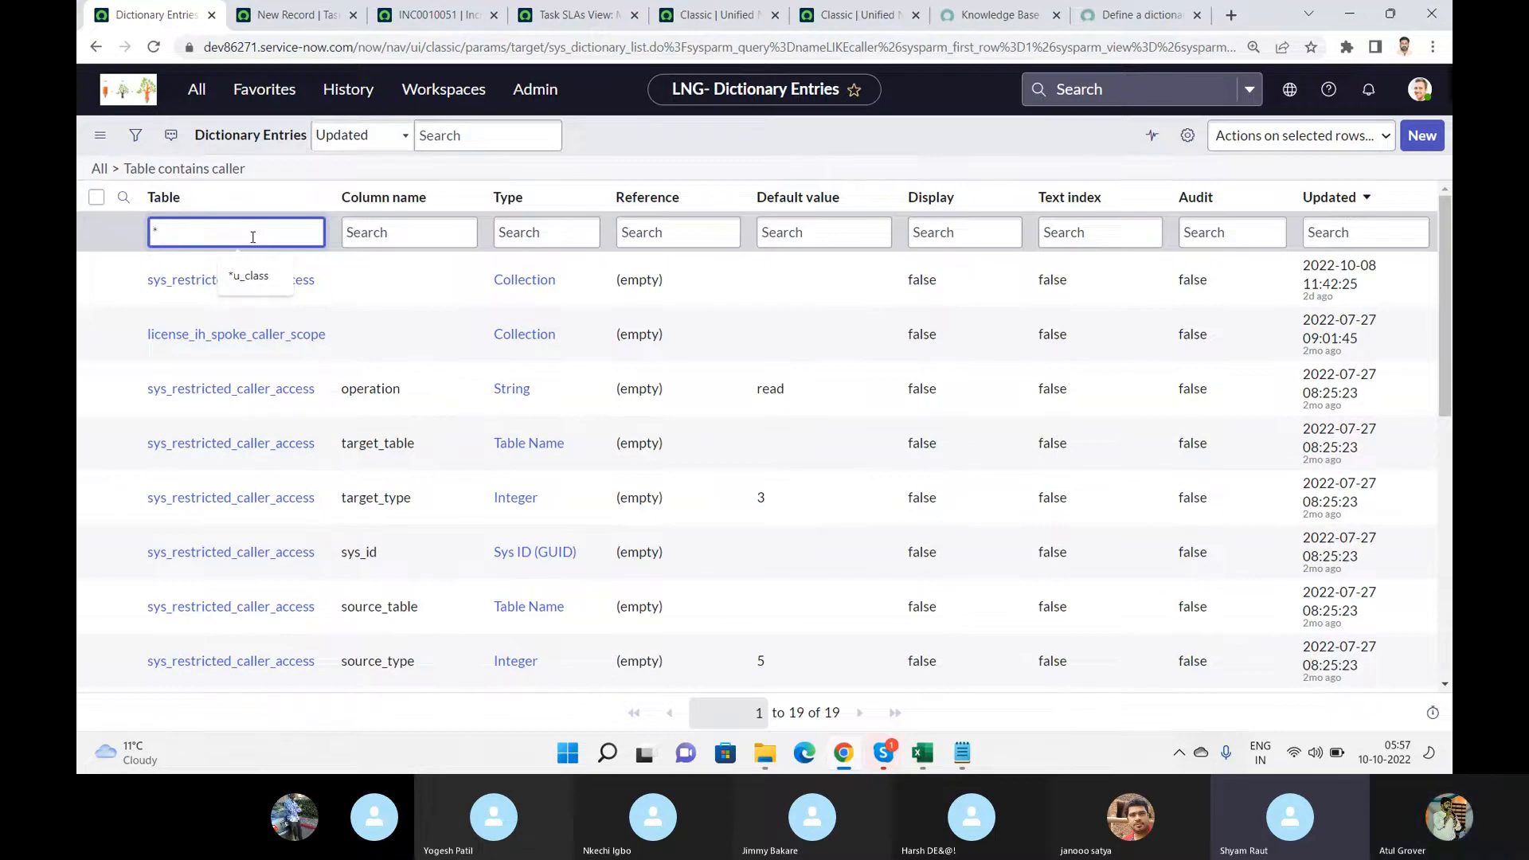
pyautogui.write('inciden')
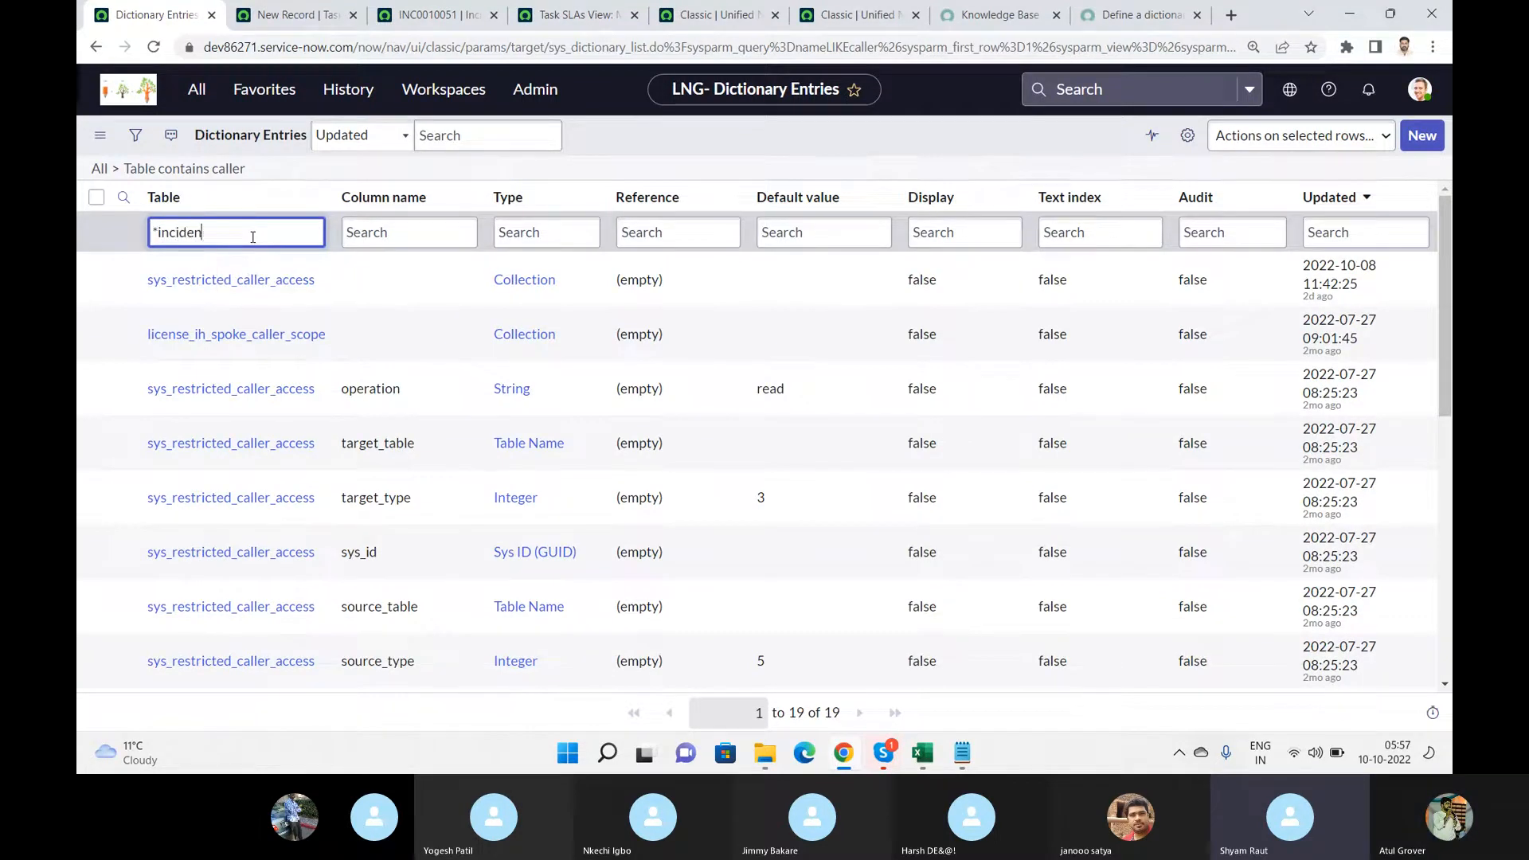
pyautogui.write('t')
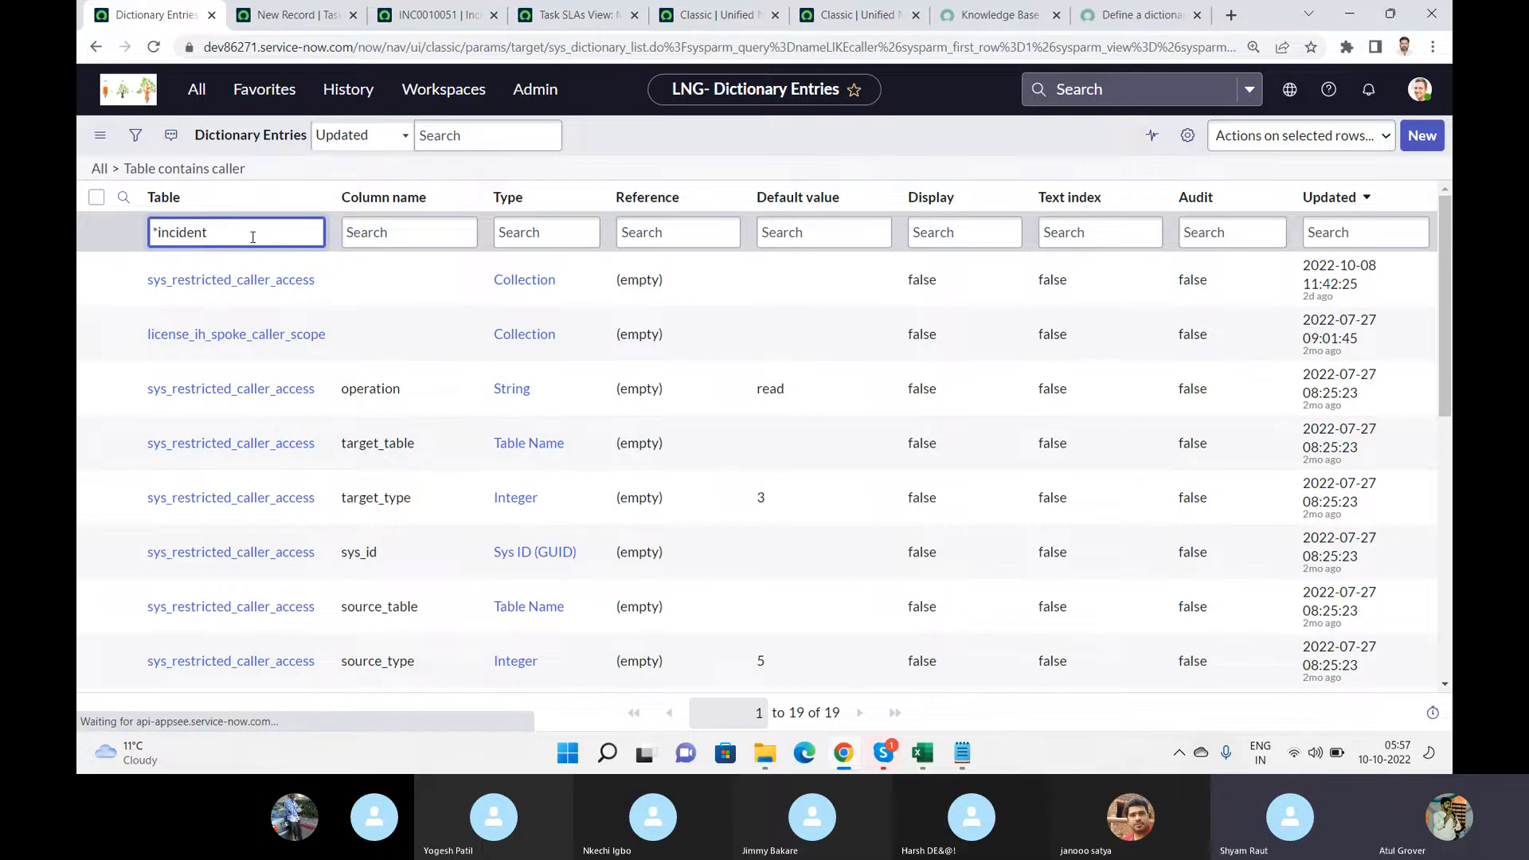
pyautogui.press('Return')
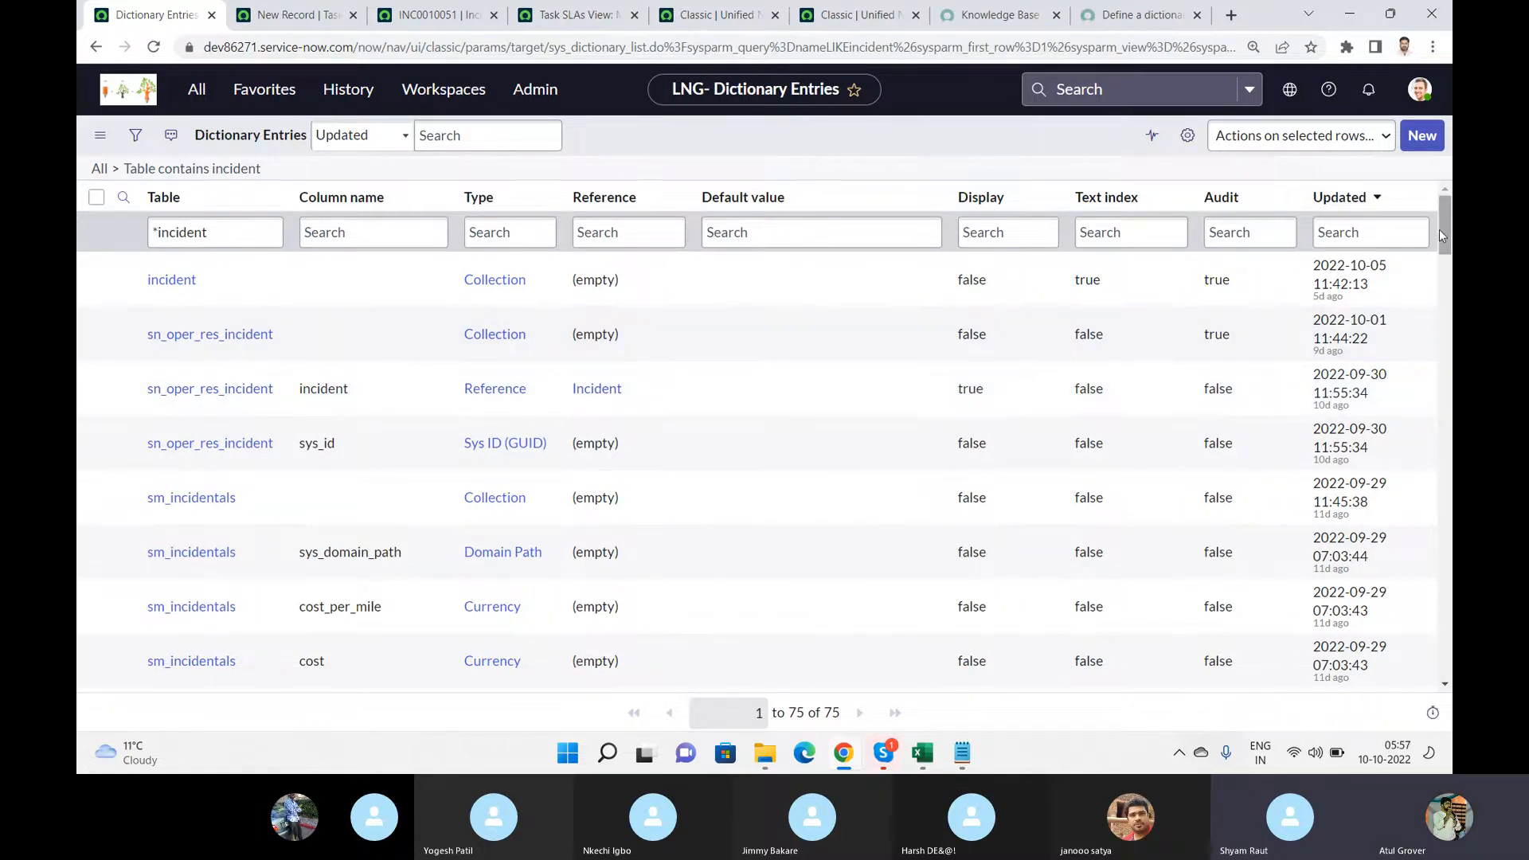
# - Look through the incident dictionary entries and open the record for the reopen_count column
pyautogui.moveTo(1449, 227); pyautogui.dragTo(1451, 387)
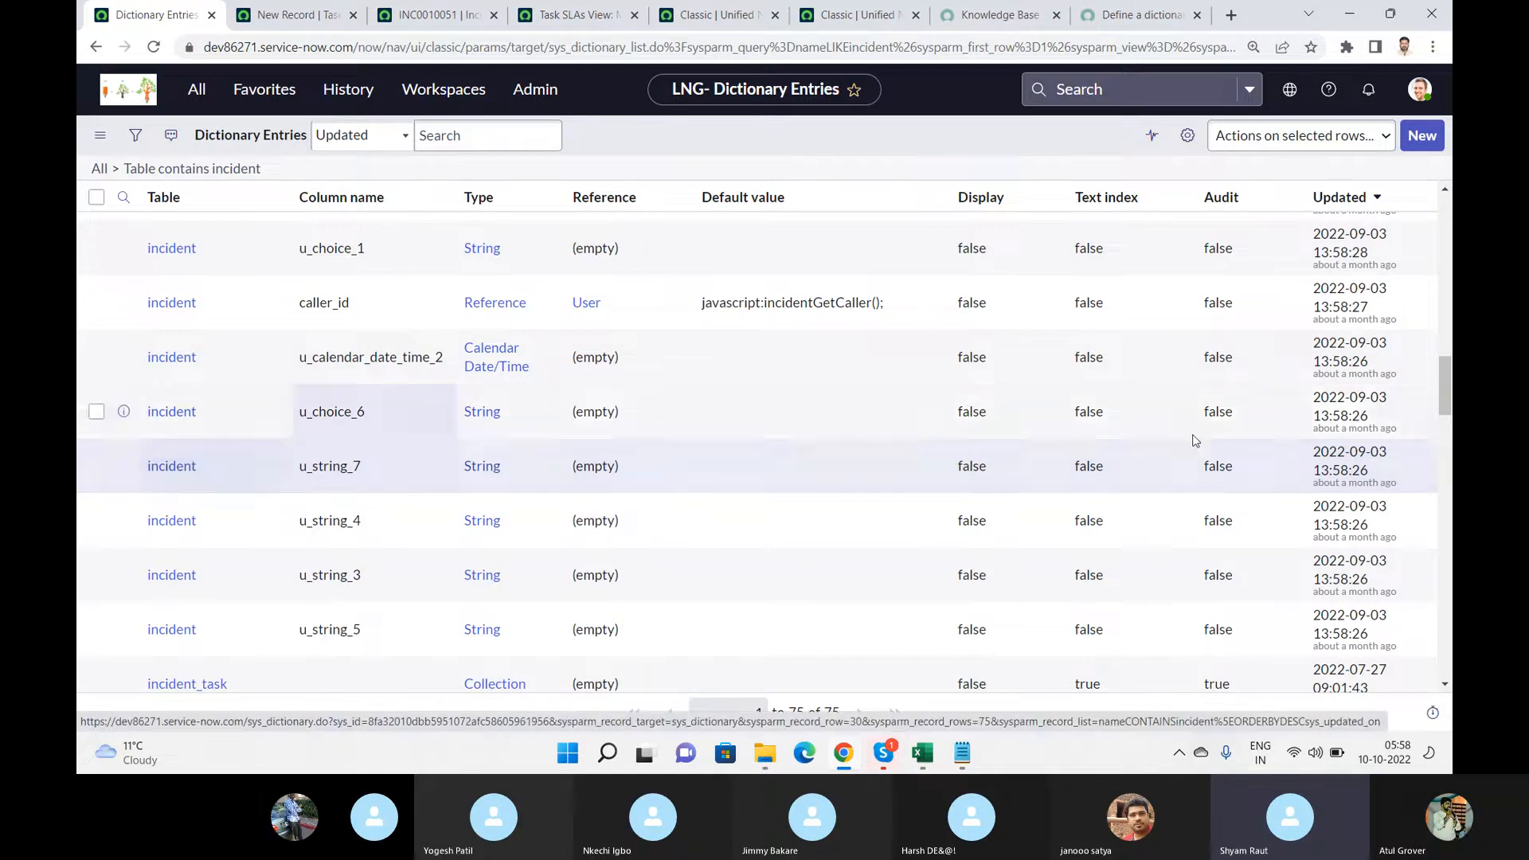
pyautogui.moveTo(1447, 386); pyautogui.dragTo(1450, 451)
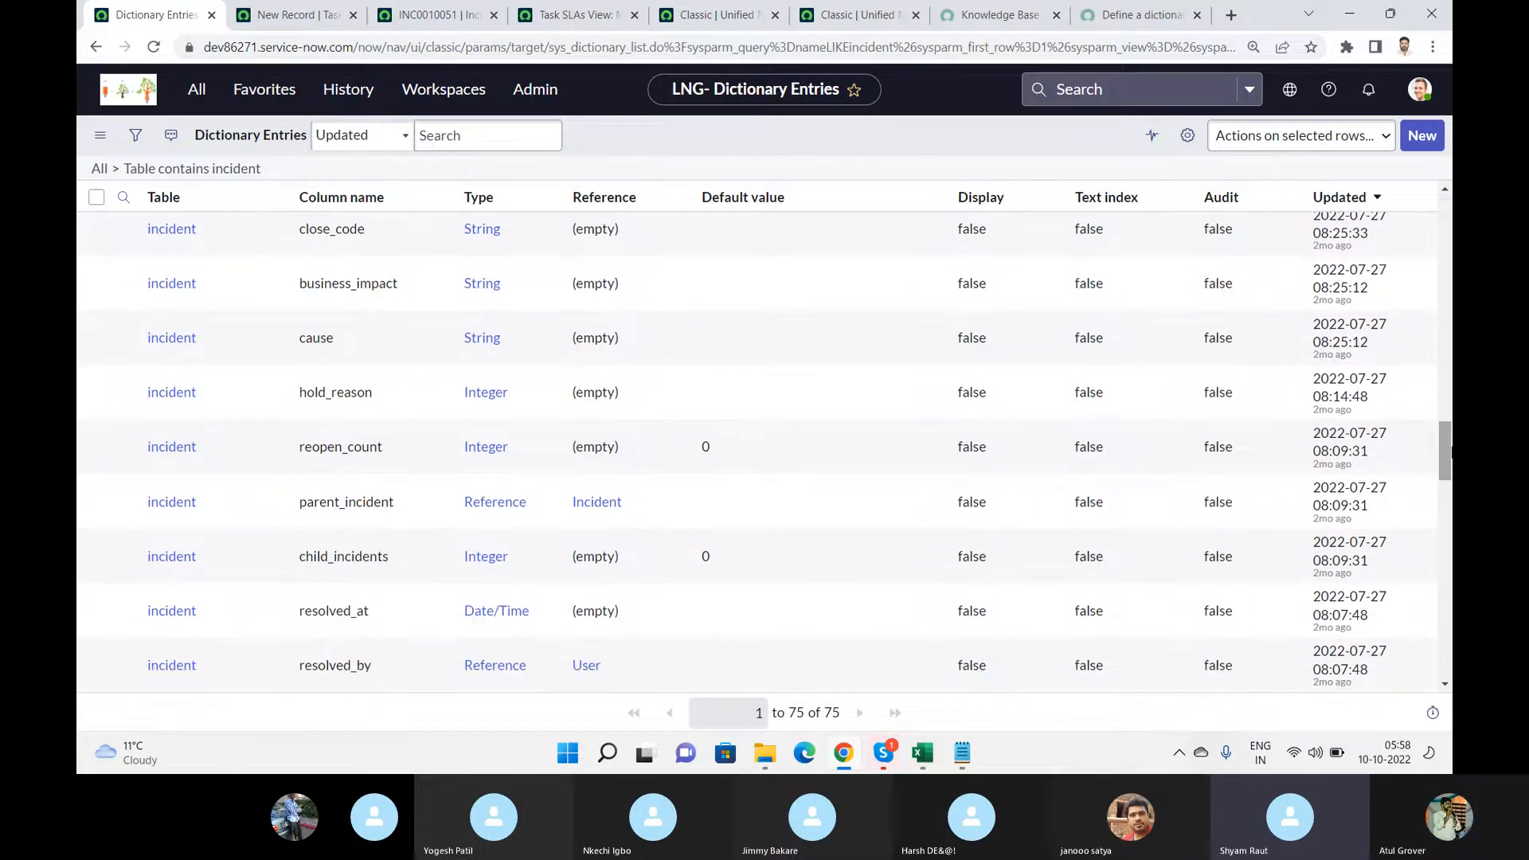
pyautogui.click(166, 448)
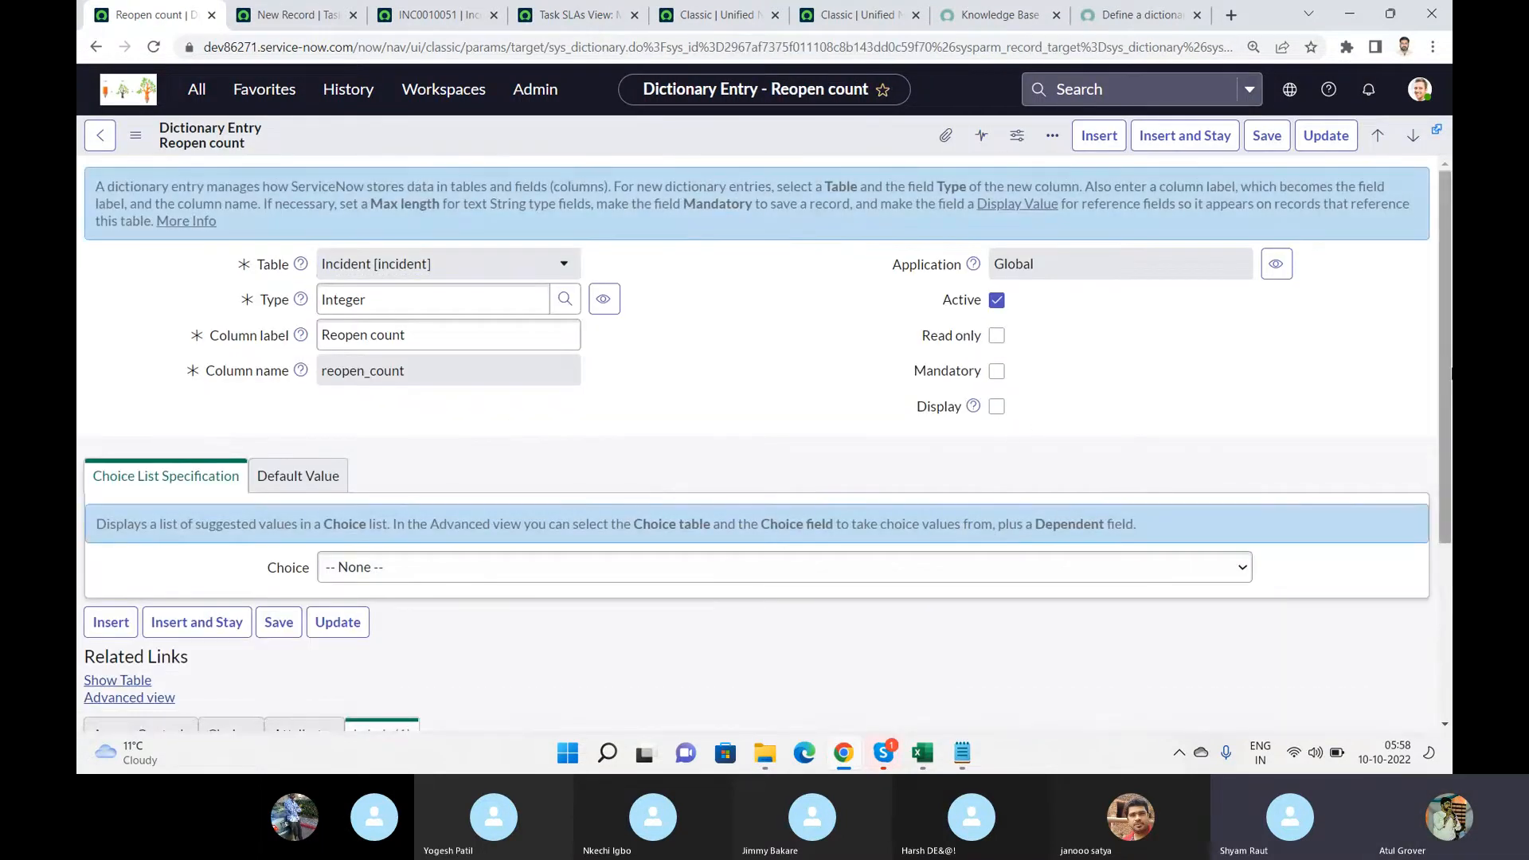
# - Switch the reopen_count dictionary entry form to the Dictionary Table view
pyautogui.moveTo(1443, 351)
pyautogui.mouseDown()
pyautogui.moveTo(1443, 491)
pyautogui.moveTo(1442, 347)
pyautogui.mouseUp()
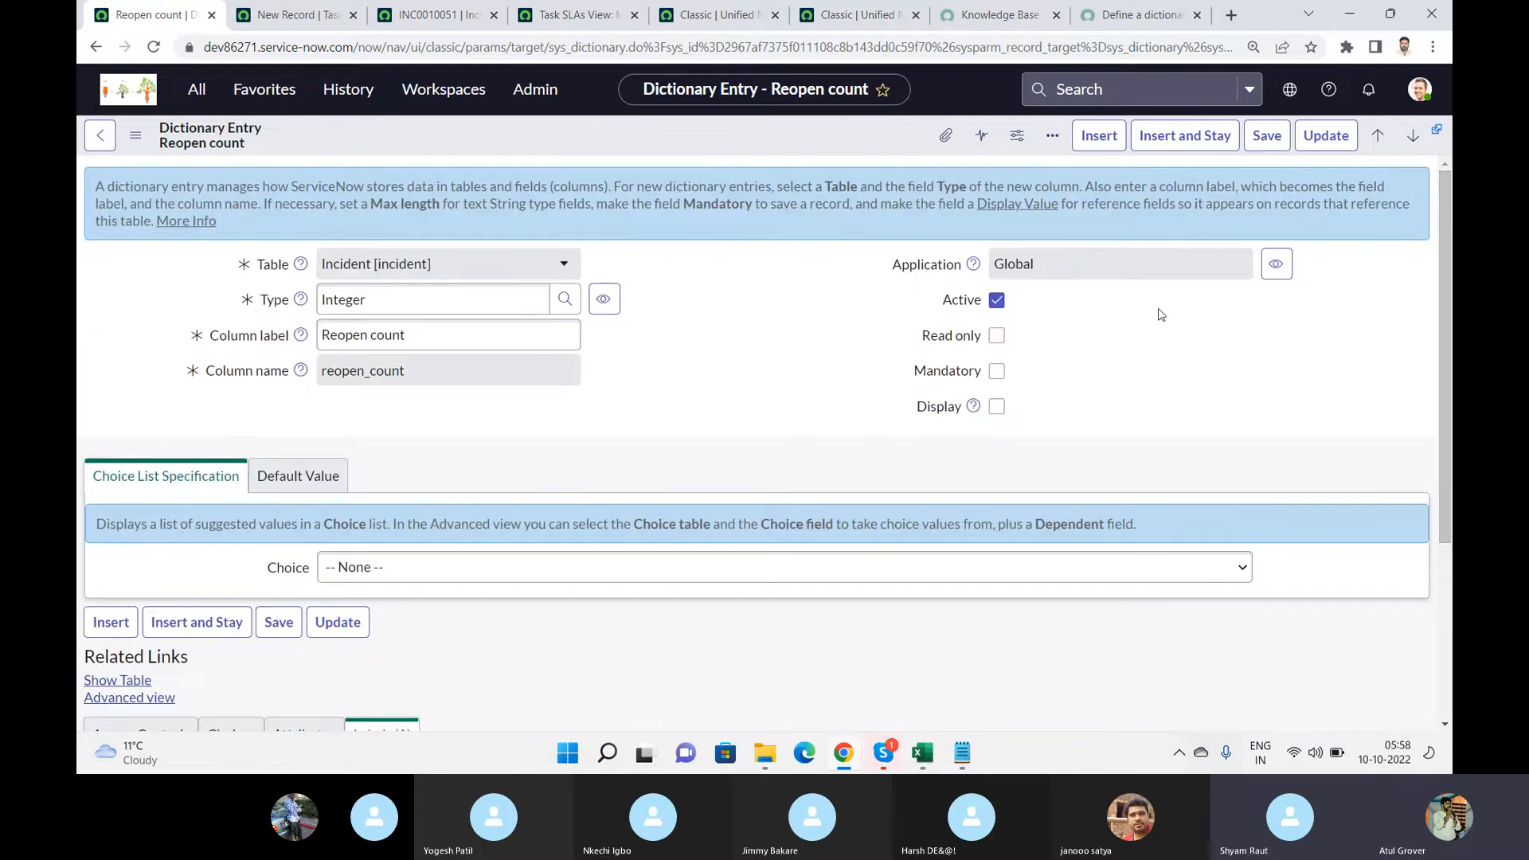
pyautogui.click(135, 136)
pyautogui.moveTo(277, 285)
pyautogui.moveTo(294, 326)
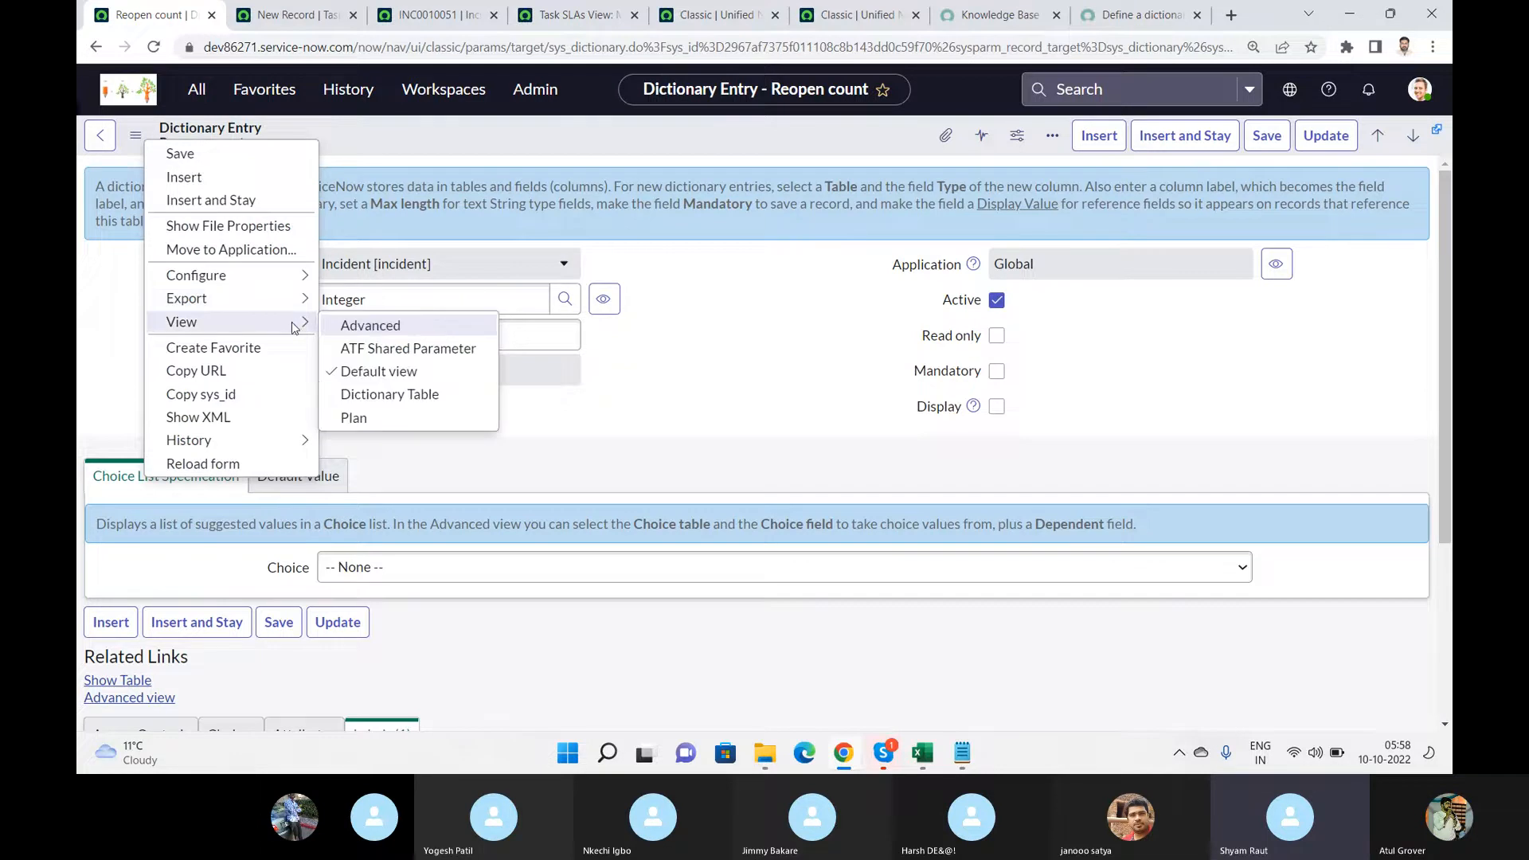
pyautogui.click(387, 394)
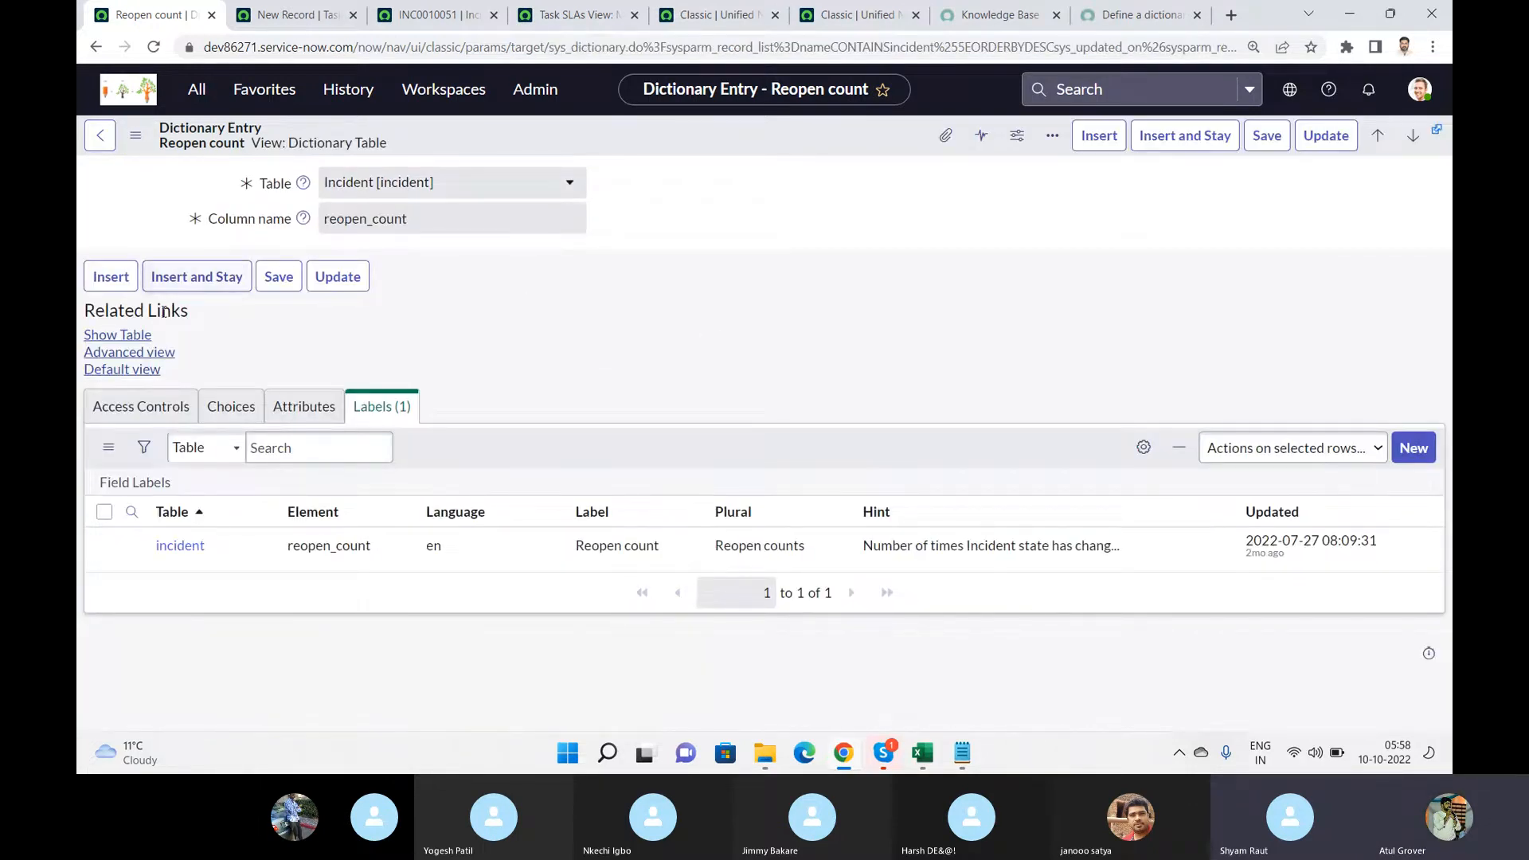
# - Try to switch the reopen_count dictionary entry to the Advanced view, and return to the list of incident dictionary entries
pyautogui.click(172, 358)
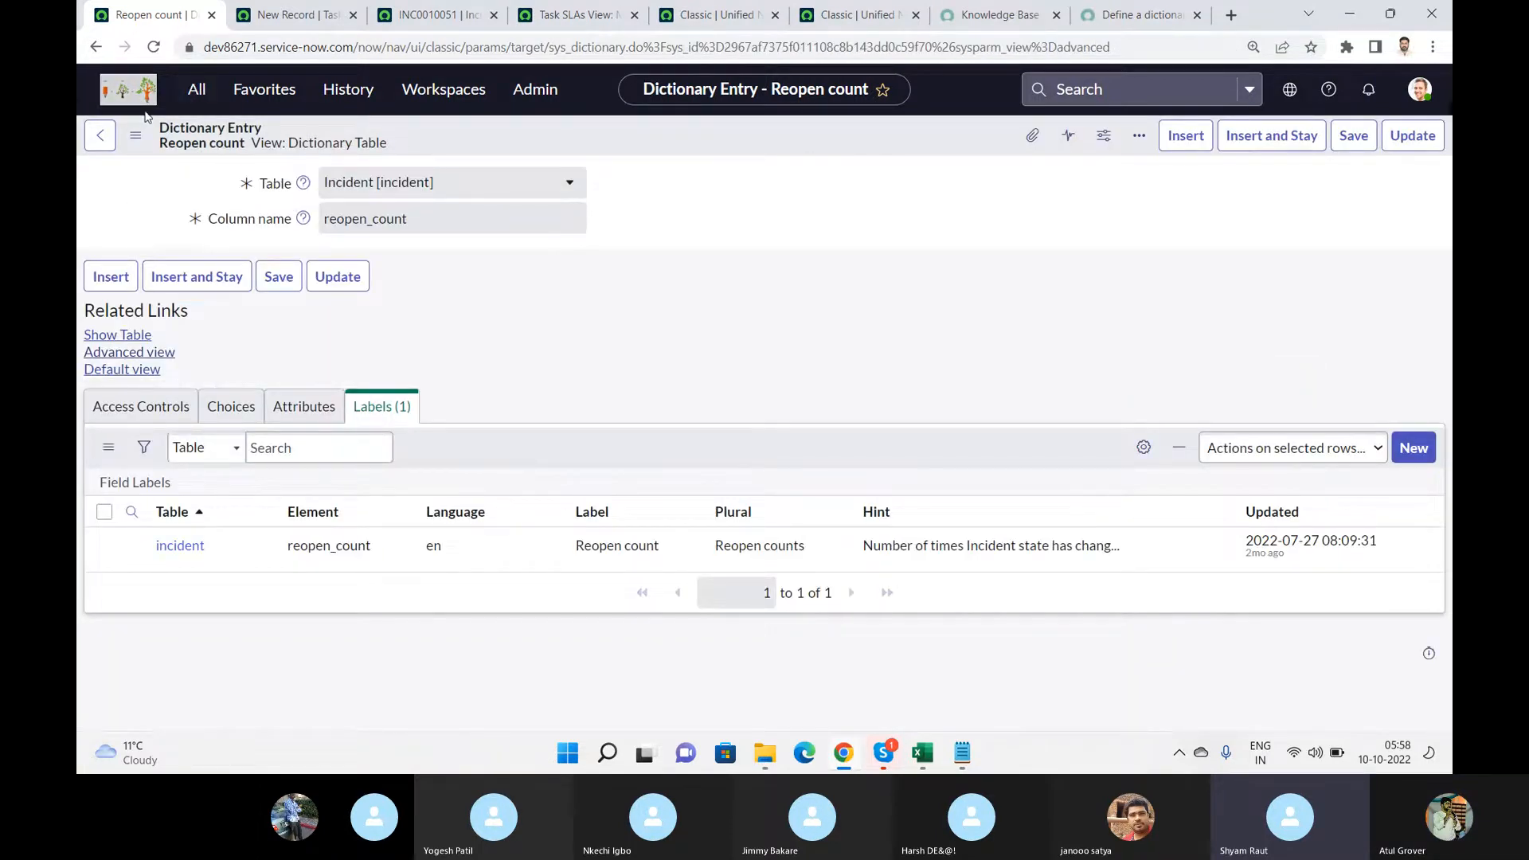
pyautogui.click(102, 137)
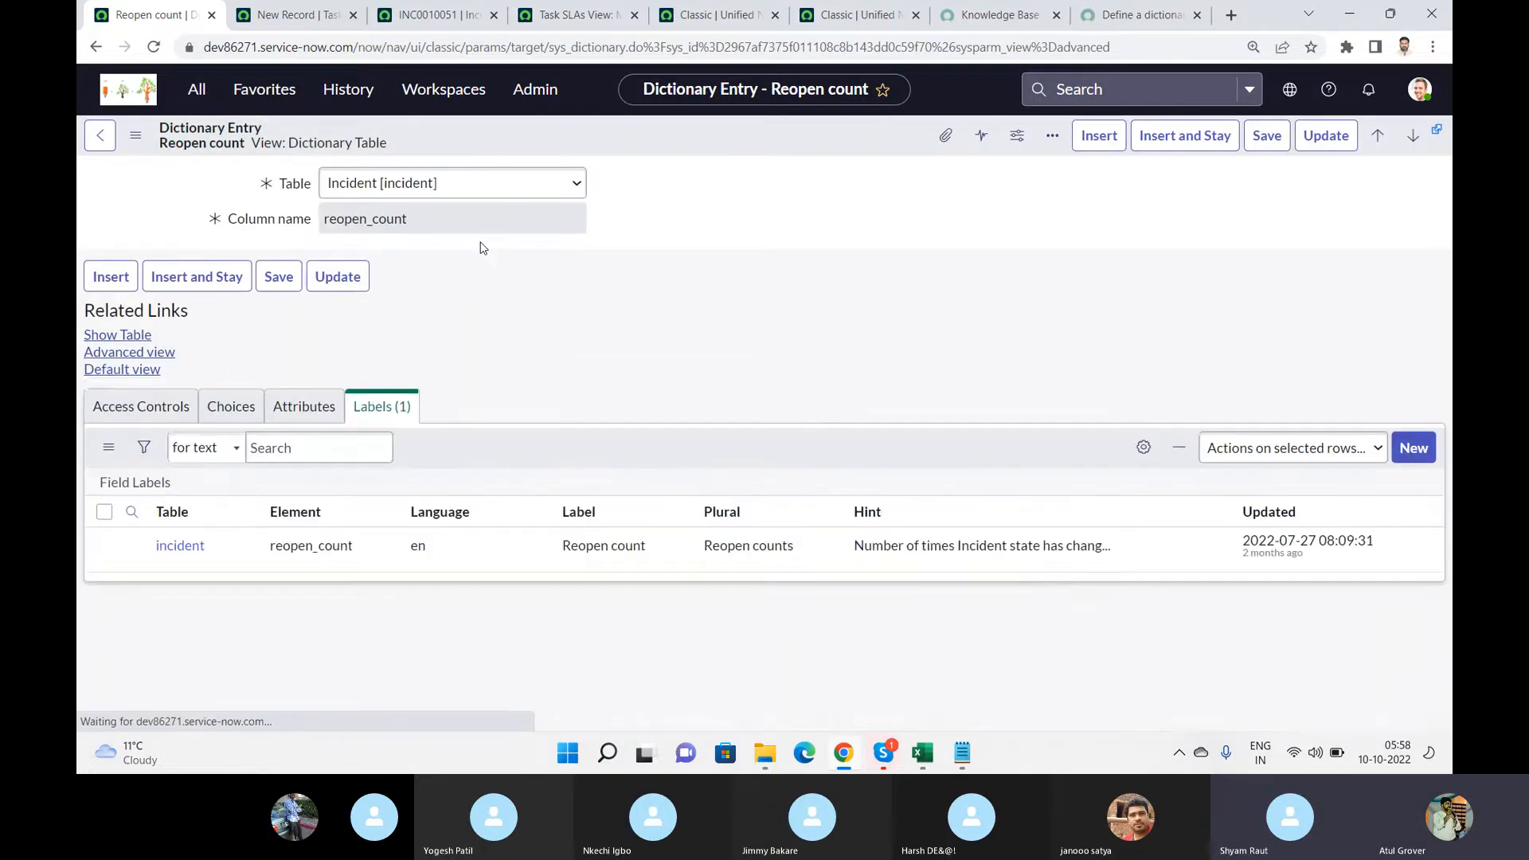
pyautogui.click(103, 144)
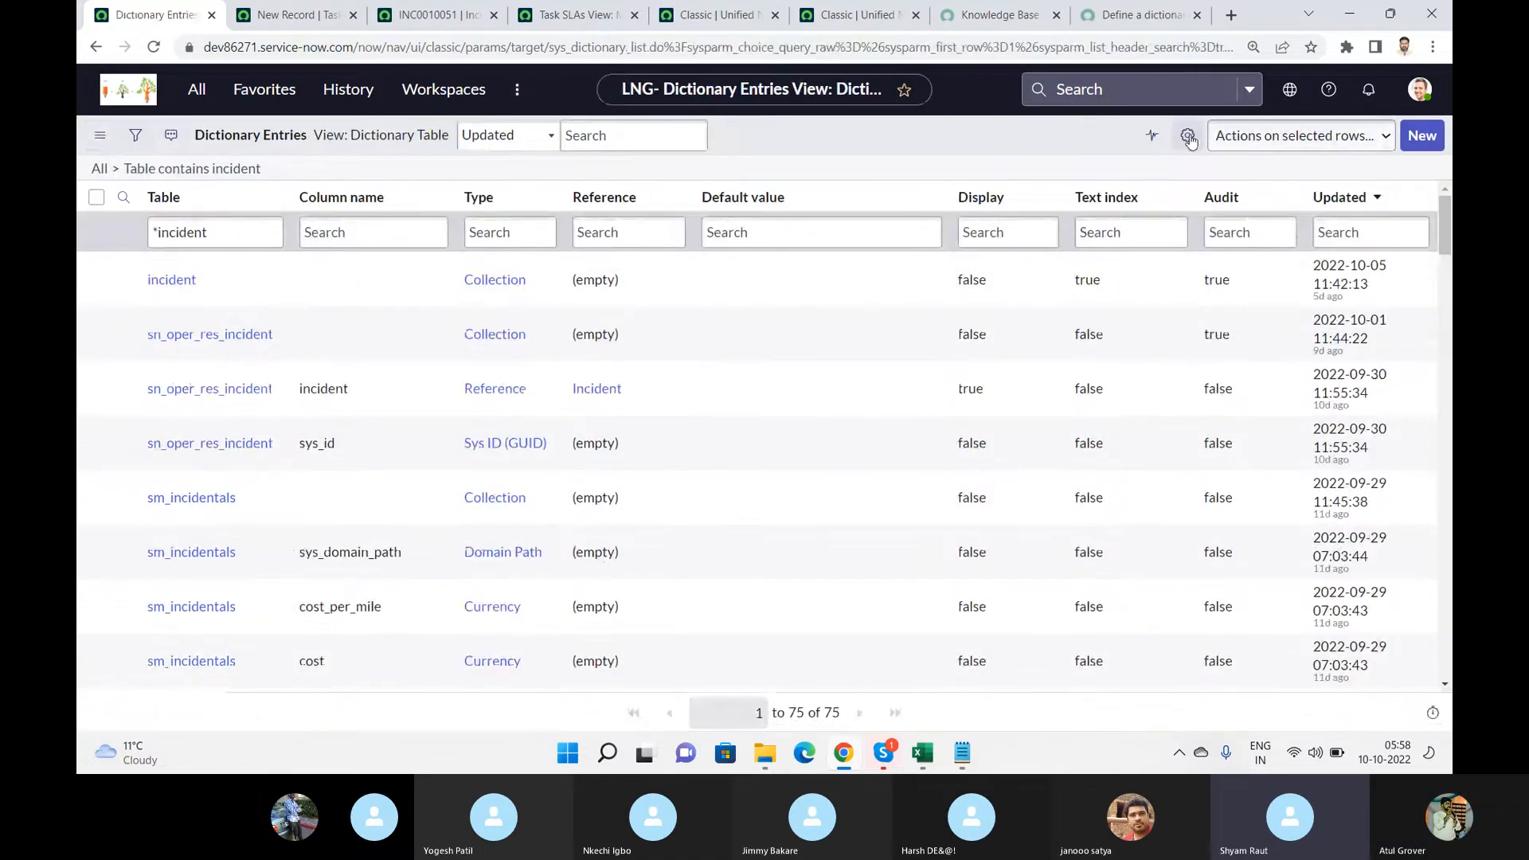
# - Personalize the dictionary entries list so that the Column name column comes before the Table column
pyautogui.click(1187, 135)
pyautogui.click(844, 241)
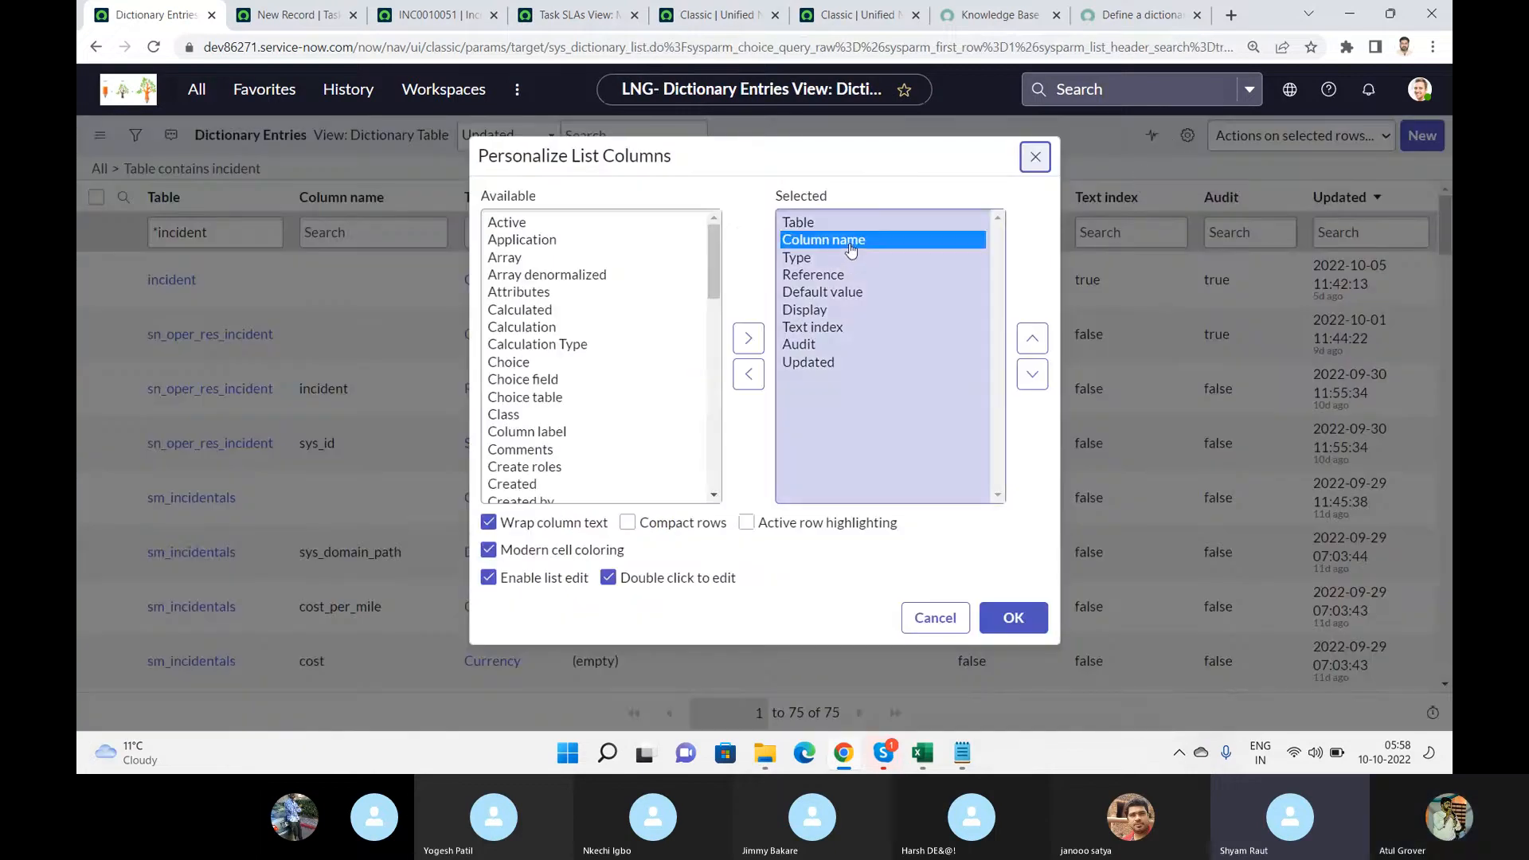
pyautogui.click(1032, 338)
pyautogui.click(1023, 616)
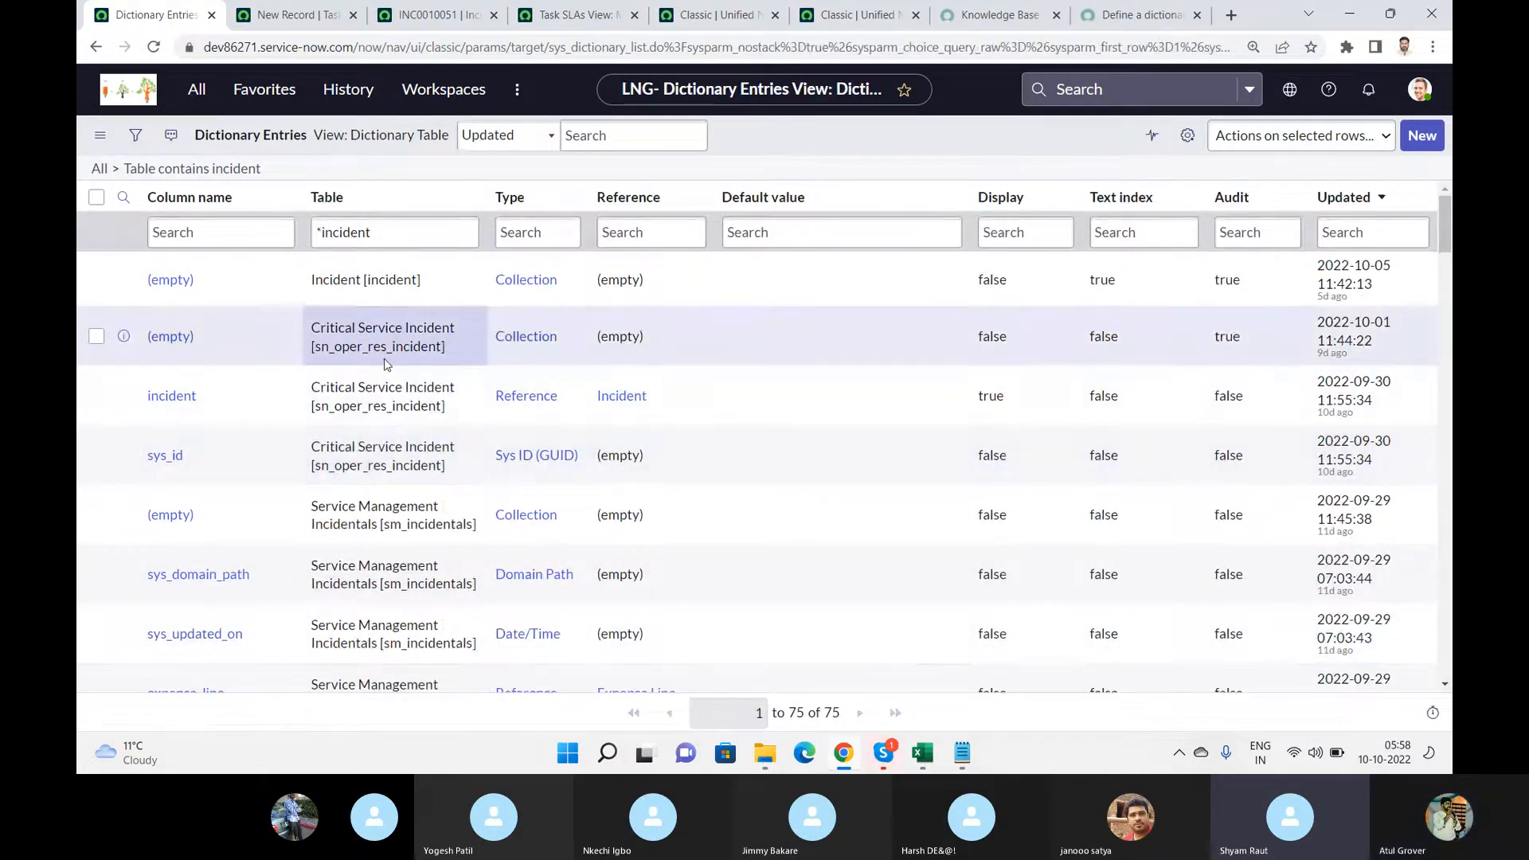
# - Find "caller" in the incident dictionary entries, open the caller_id record and check its related lists
pyautogui.hotkey('ctrl', 'f')
pyautogui.write('caller')
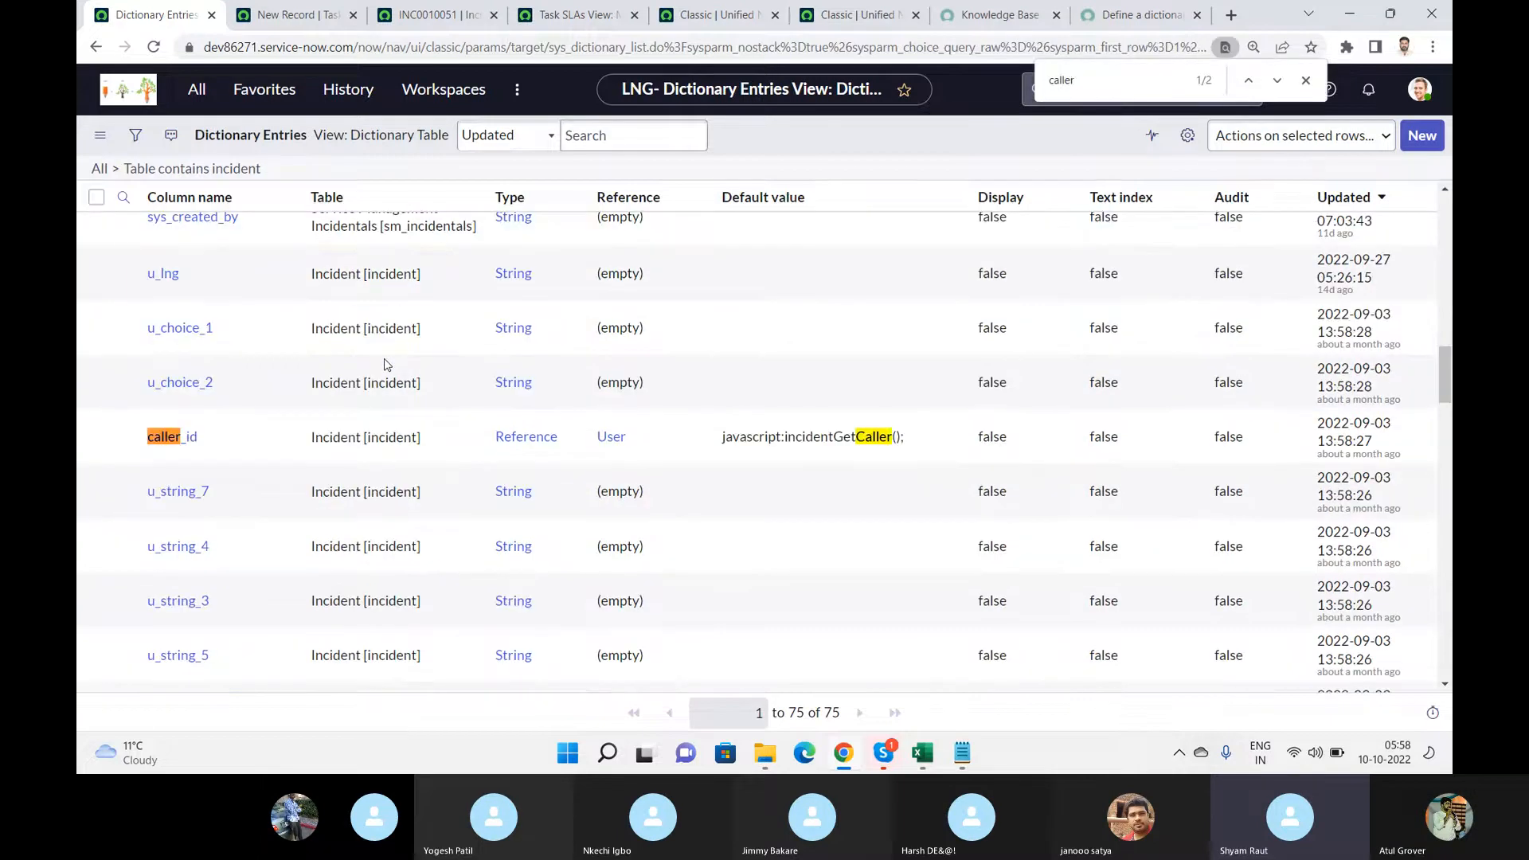
pyautogui.click(194, 440)
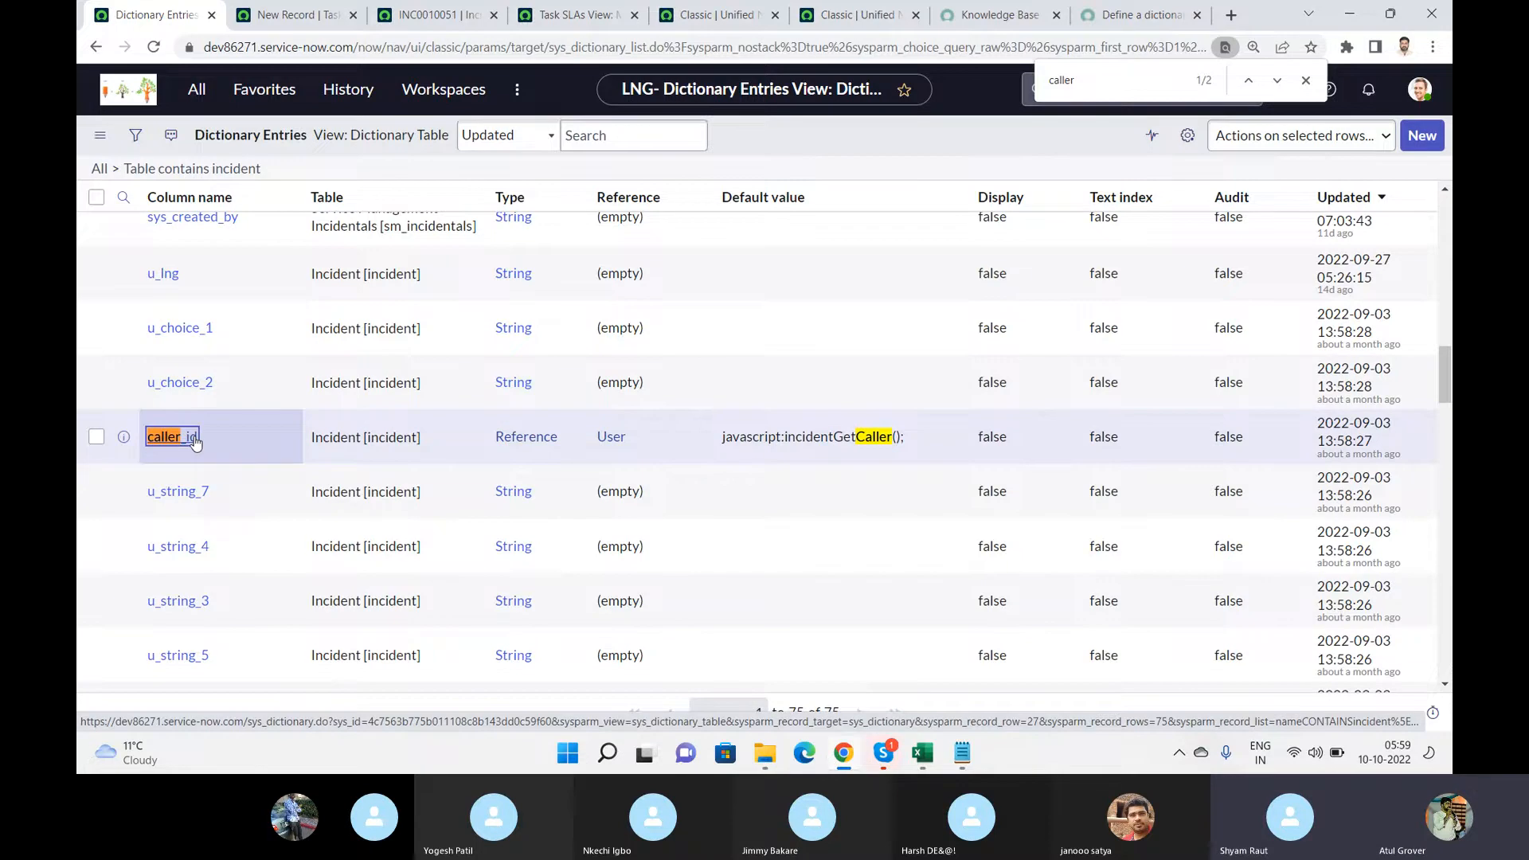
pyautogui.click(172, 437)
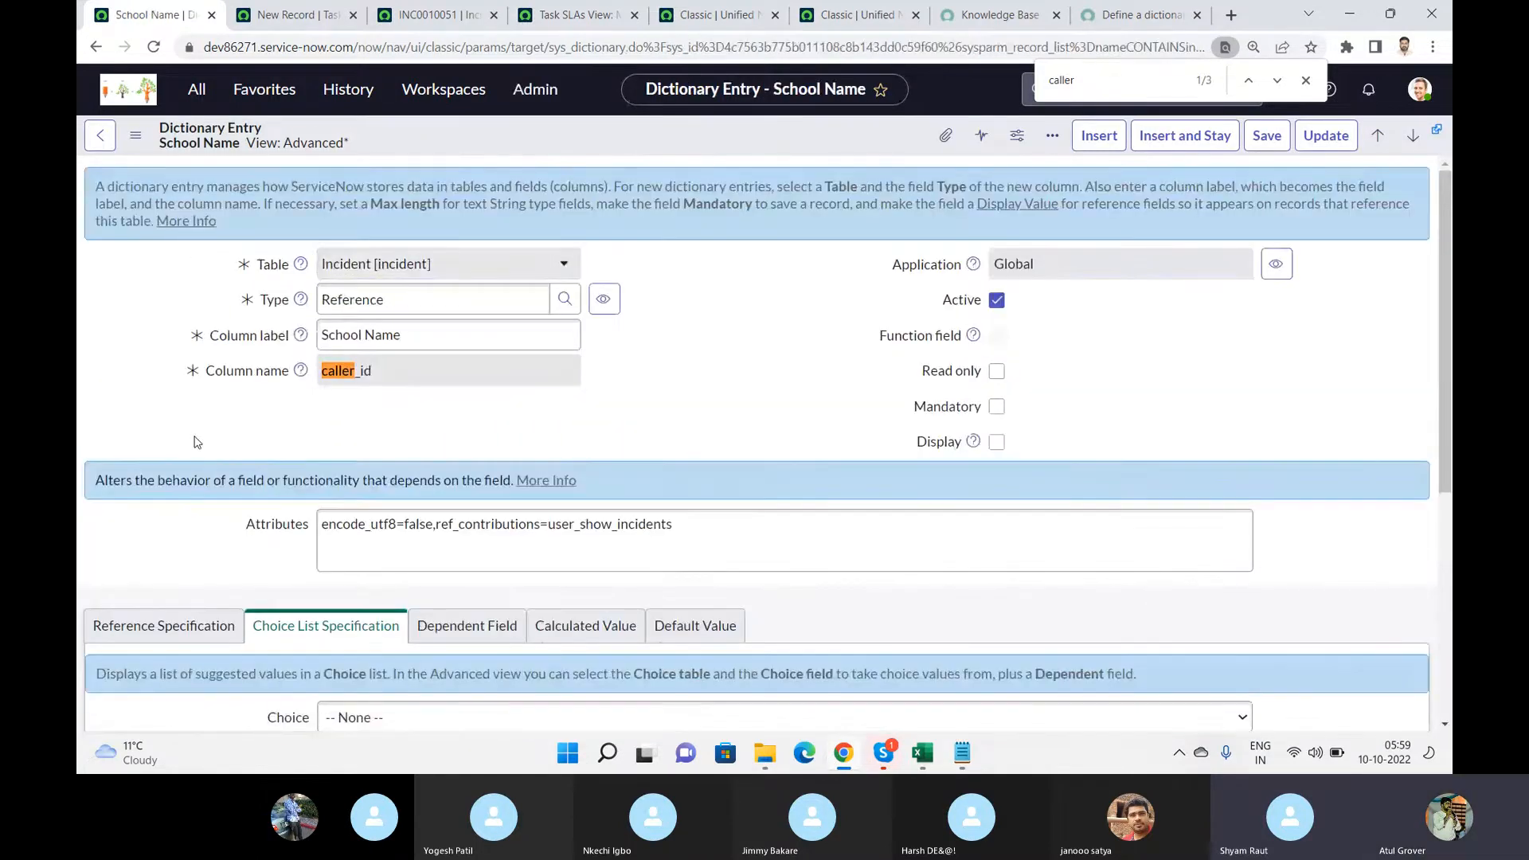
pyautogui.scroll(-5, 156, 421)
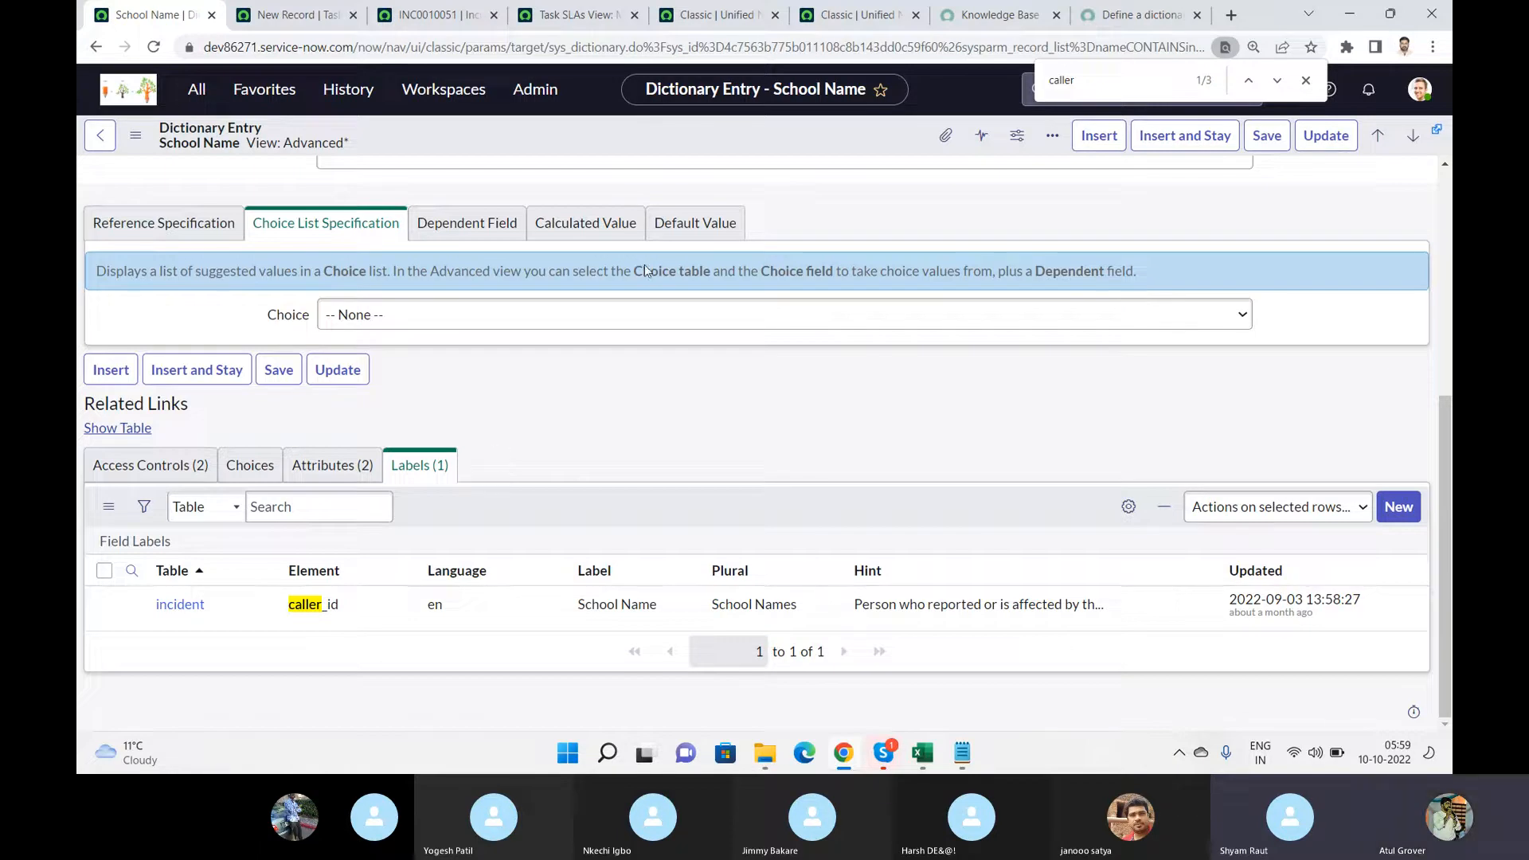
# - Reread the "Define a dictionary override" documentation, including its table extension requirement and the procedure steps
pyautogui.click(1130, 12)
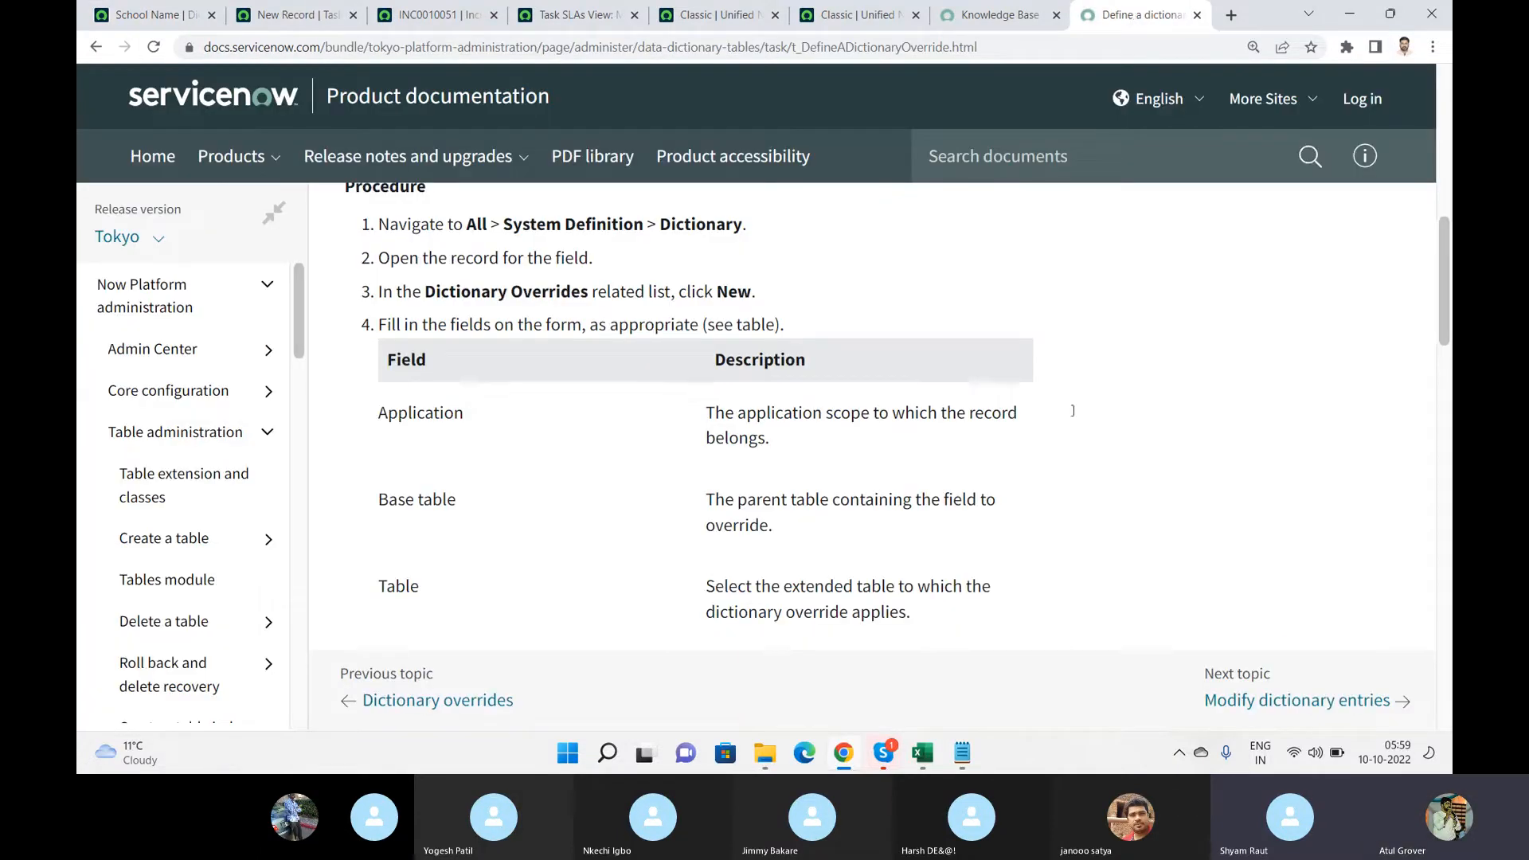
pyautogui.scroll(6, 1141, 407)
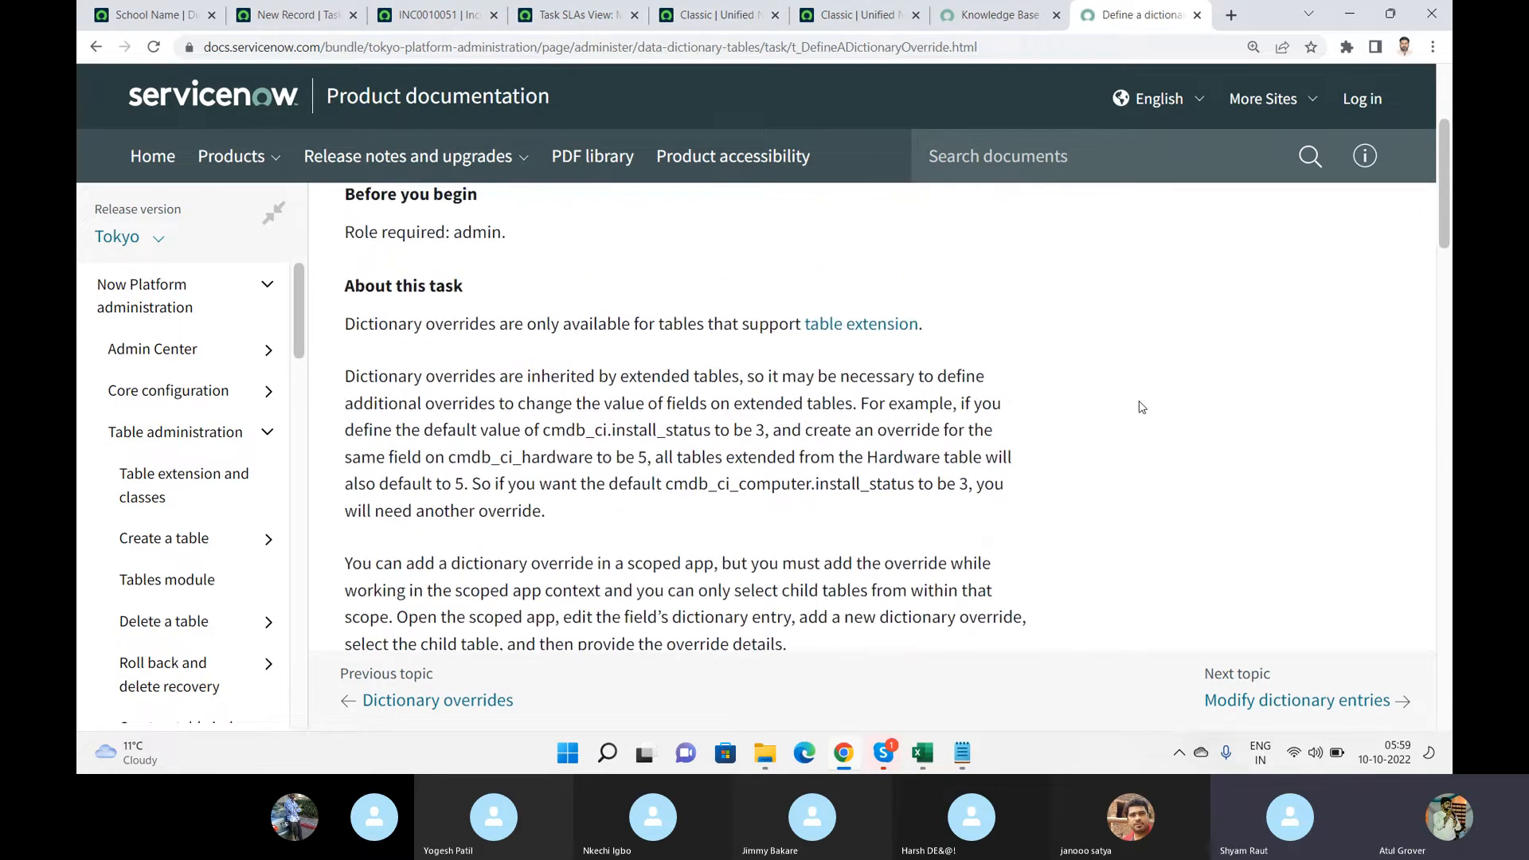
pyautogui.scroll(3, 1141, 406)
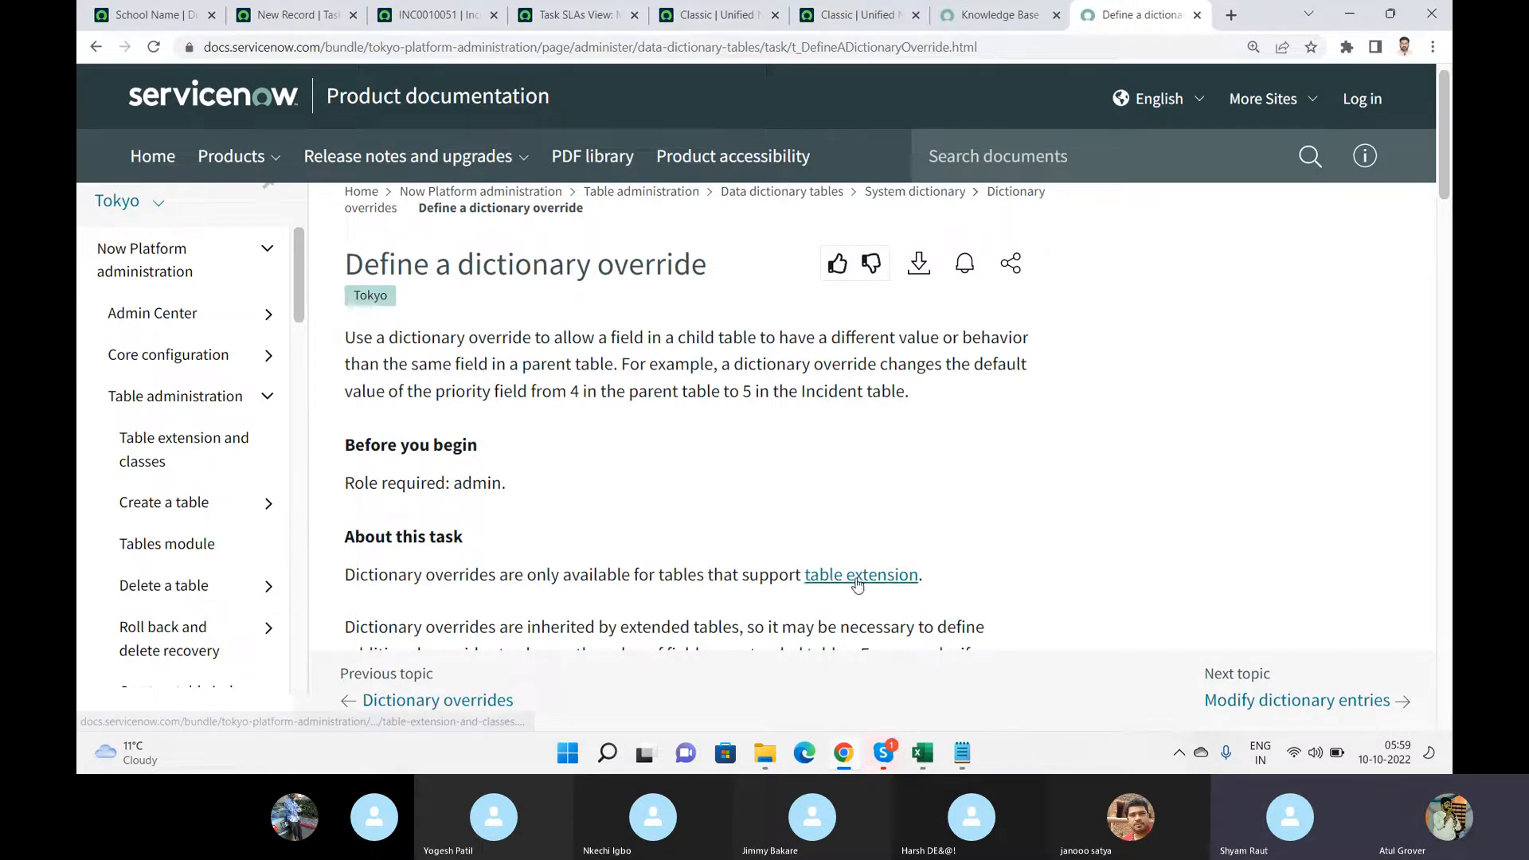
pyautogui.scroll(-5, 1136, 488)
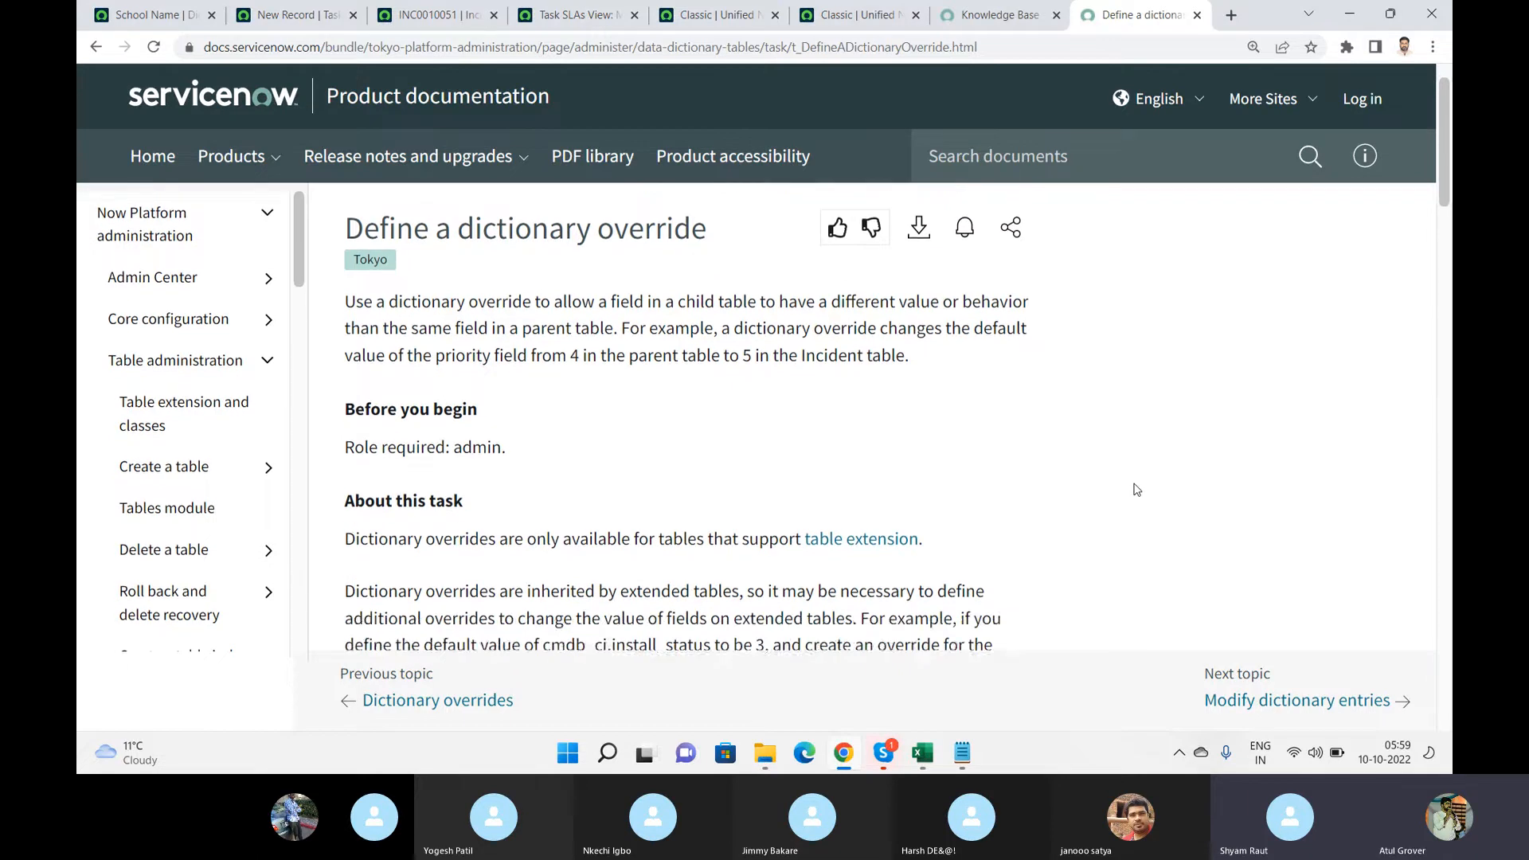
pyautogui.scroll(-4, 1137, 488)
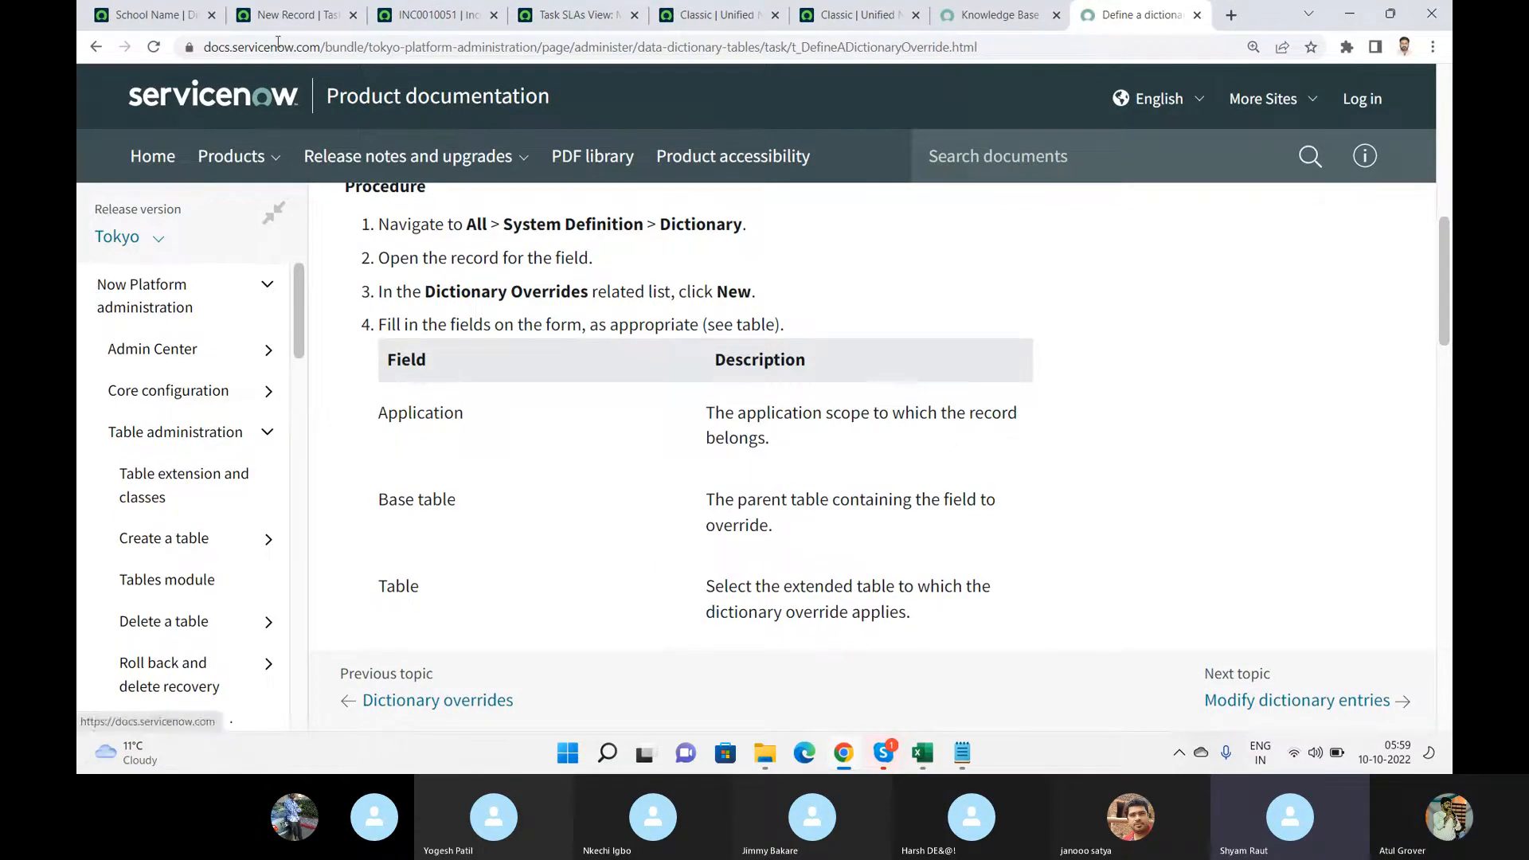
# - Return to the ServiceNow instance and open the System Definition Tables list by searching the navigator for "tables"
pyautogui.click(163, 17)
pyautogui.click(196, 89)
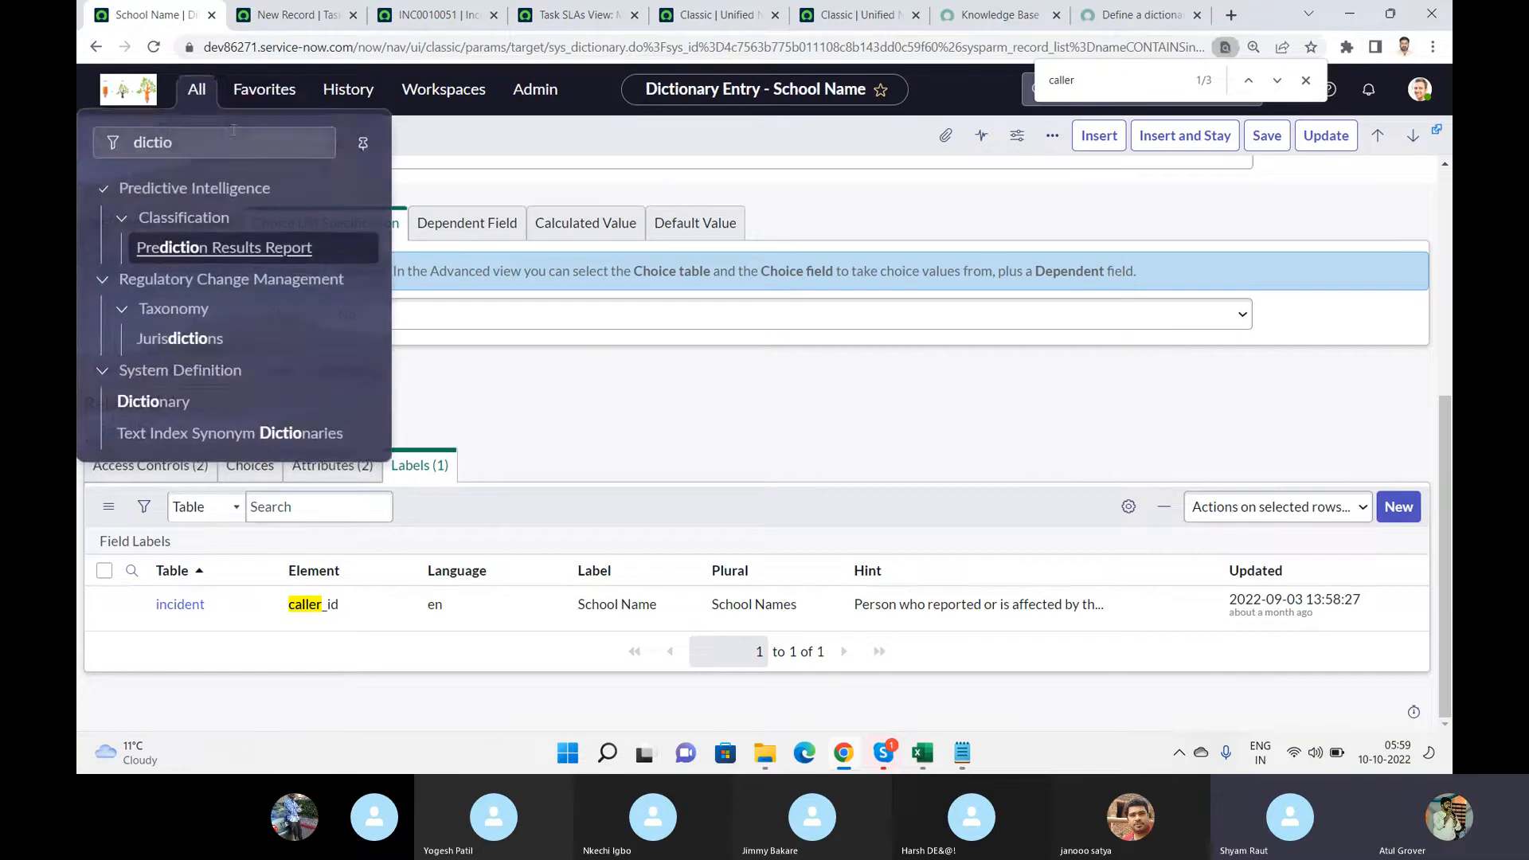
pyautogui.write('tables')
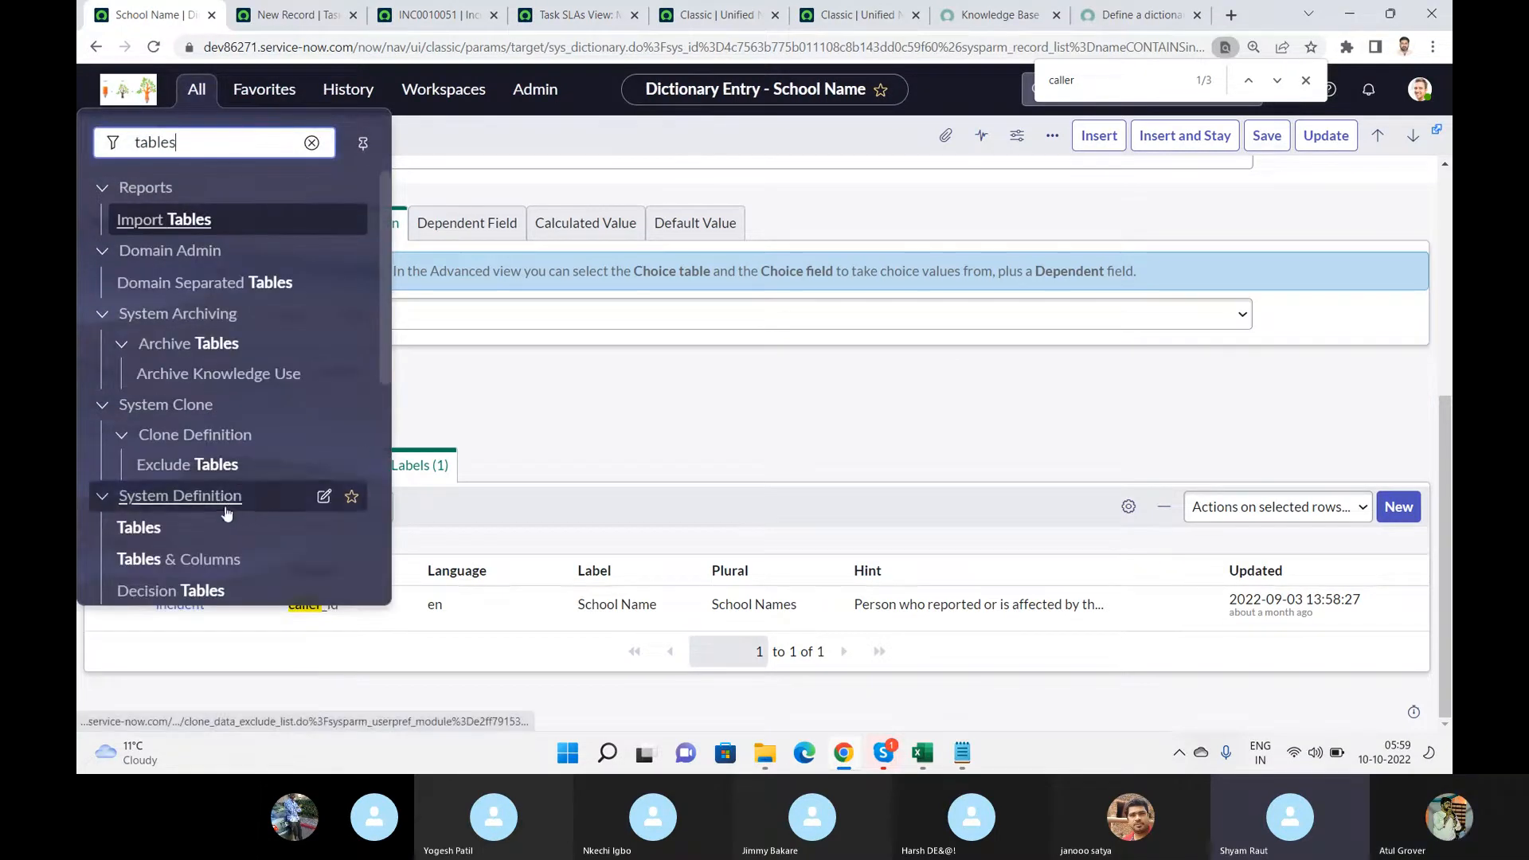
pyautogui.click(136, 527)
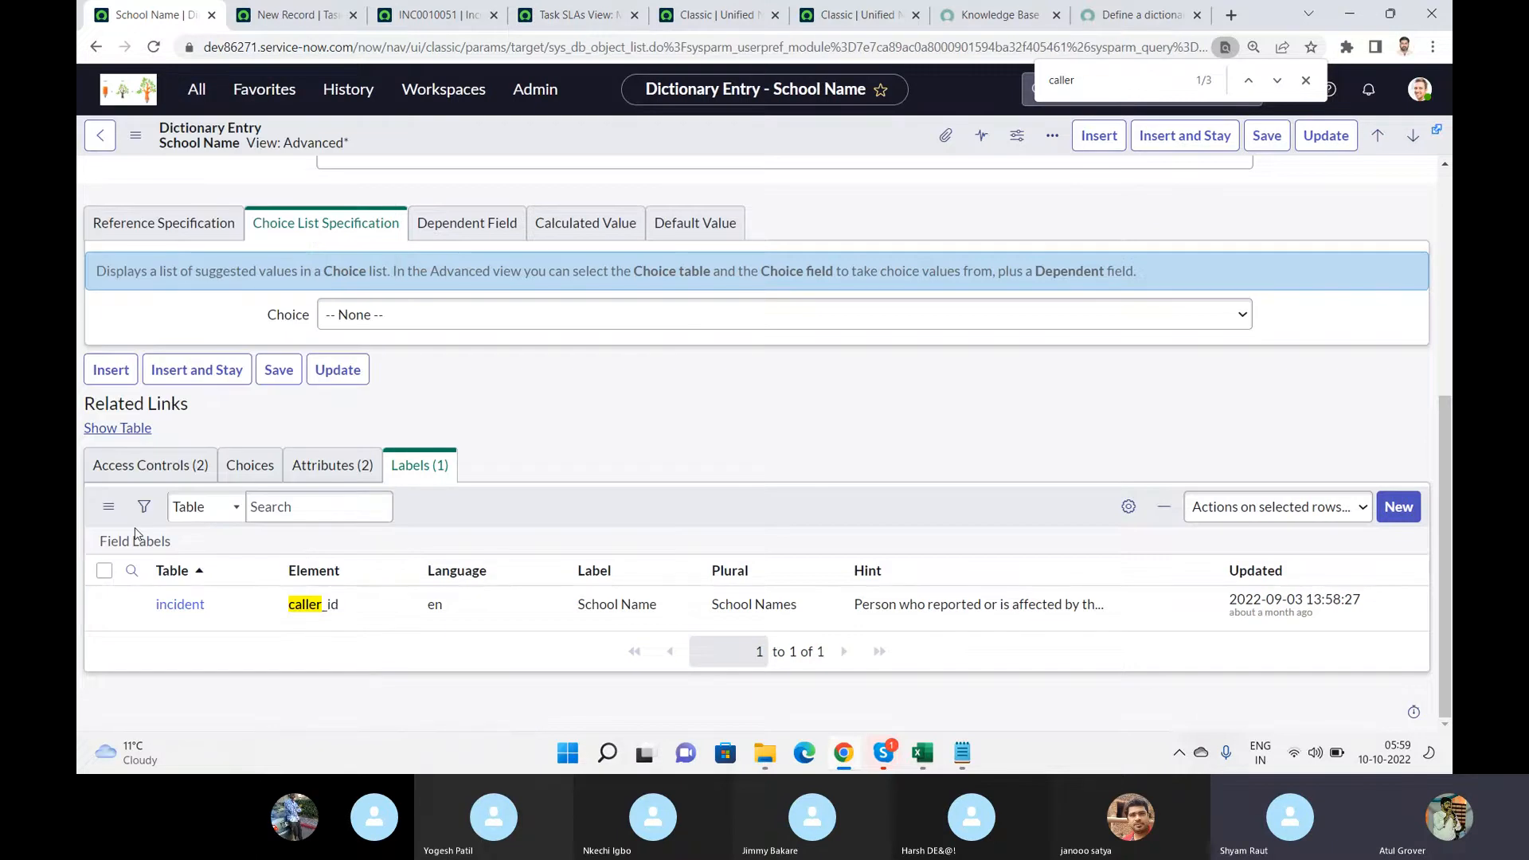
# - Filter the tables list to labels containing "incident"
pyautogui.click(303, 232)
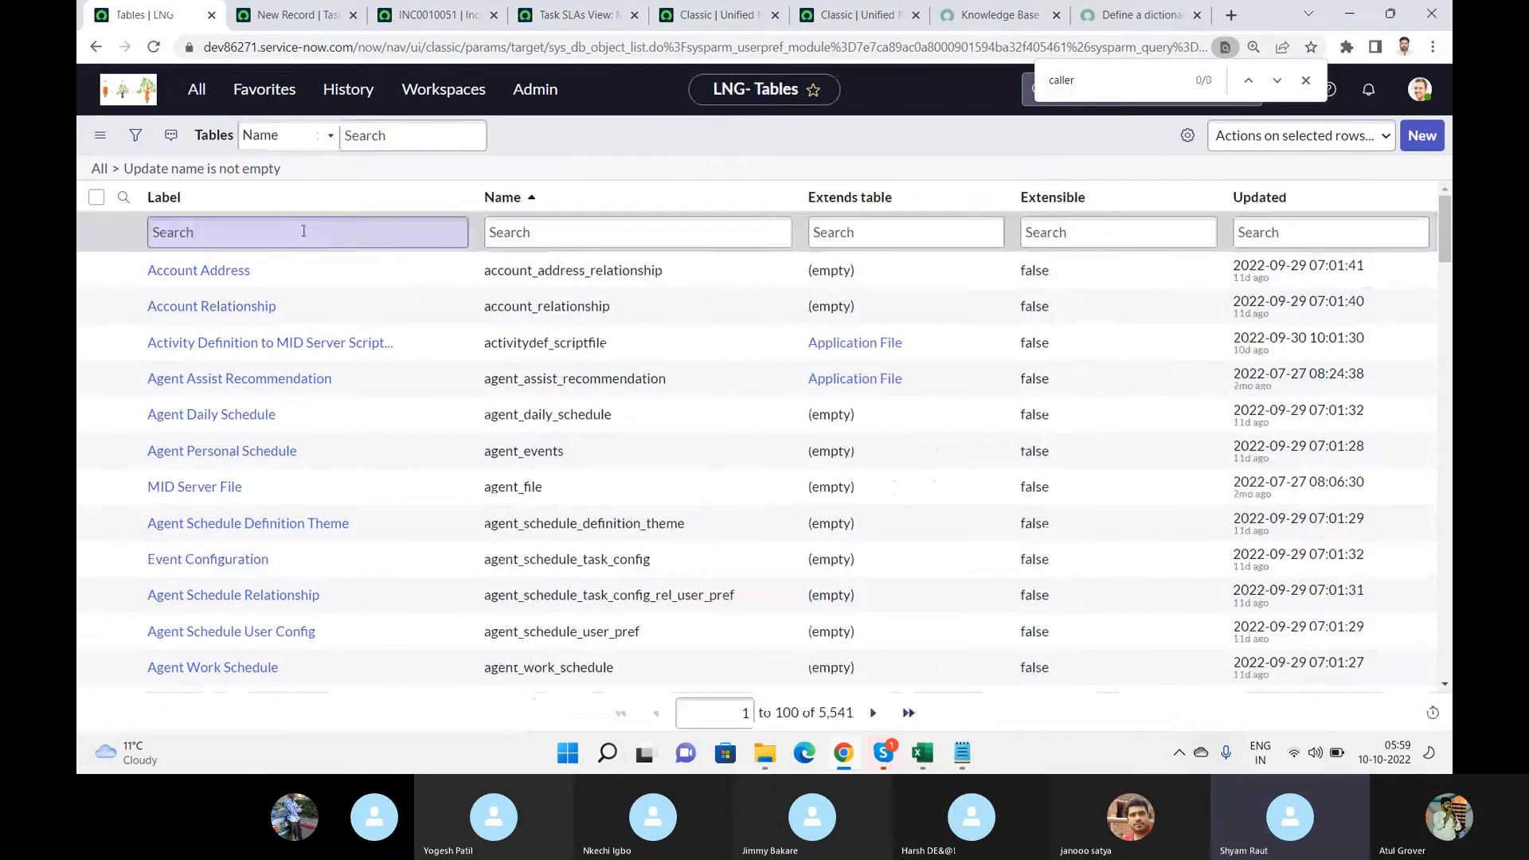
pyautogui.click(304, 231)
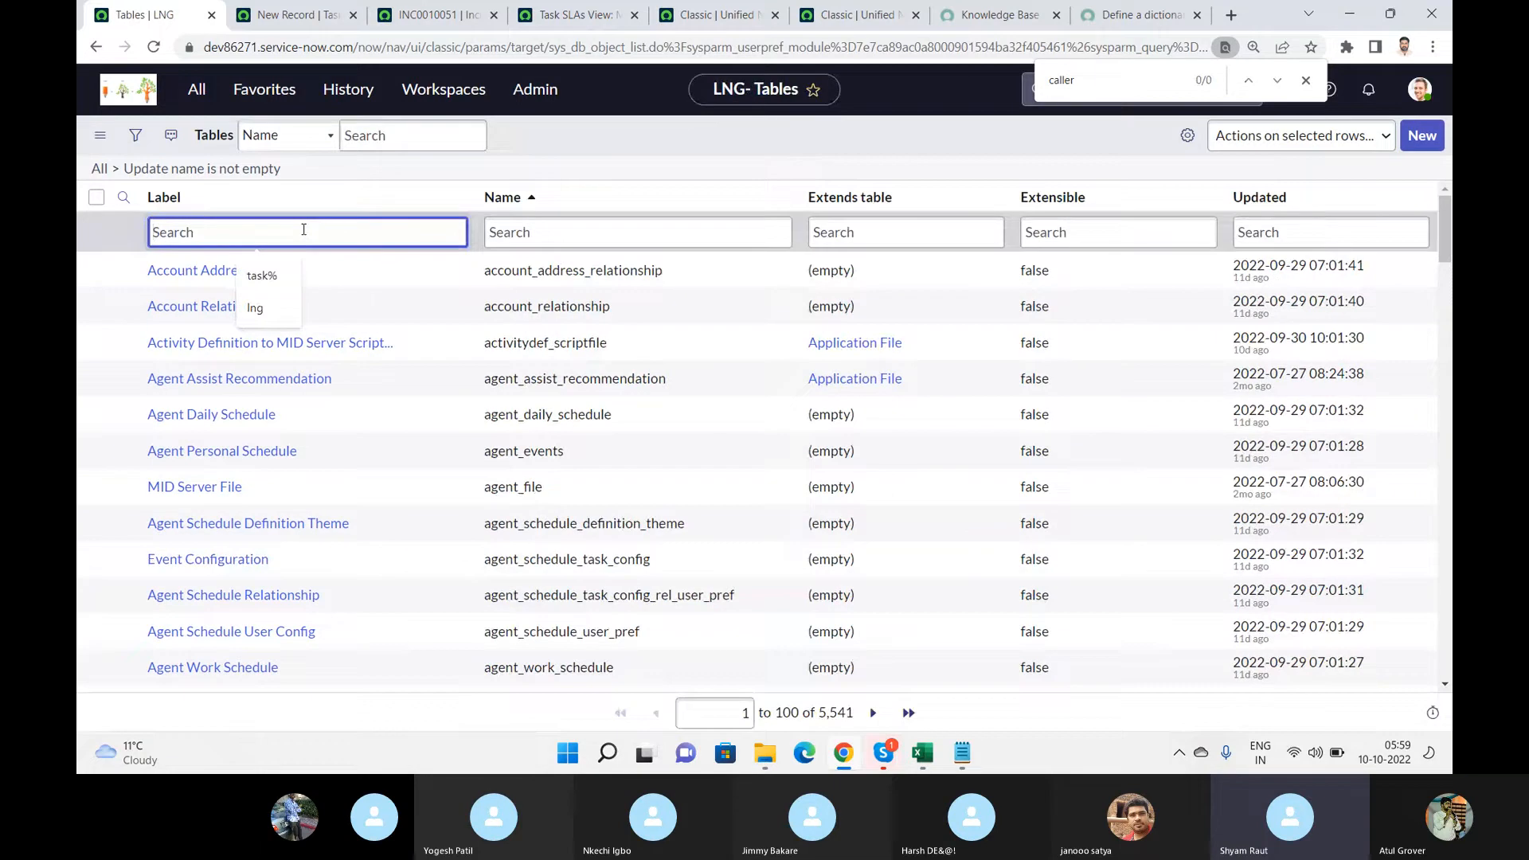
pyautogui.write('*incide')
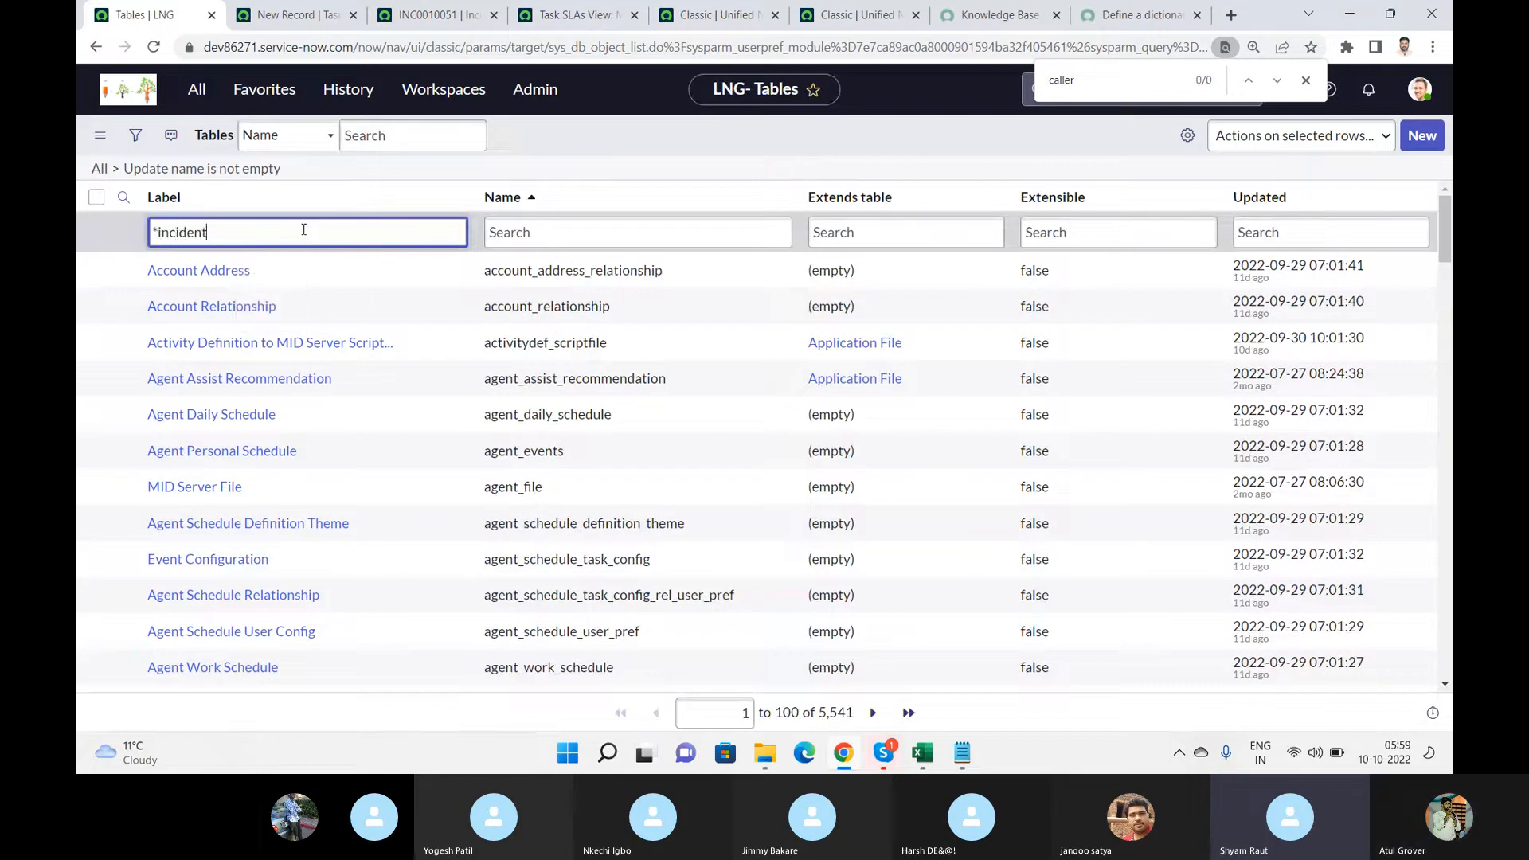
pyautogui.write('nt')
pyautogui.press('Return')
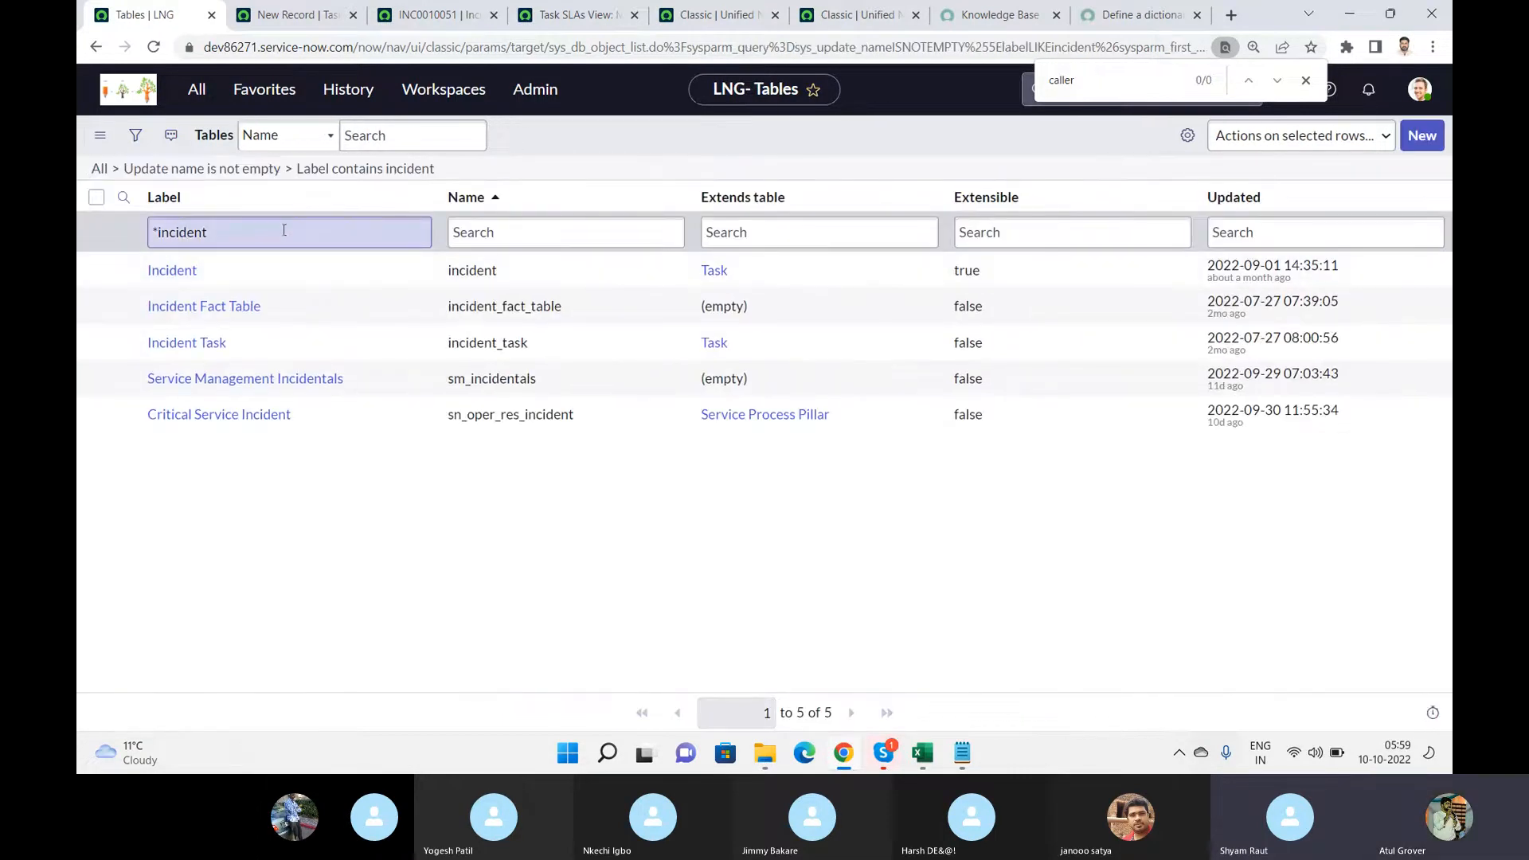
# - Open the Incident table record and open the dictionary entry of its Reopen count column
pyautogui.click(179, 272)
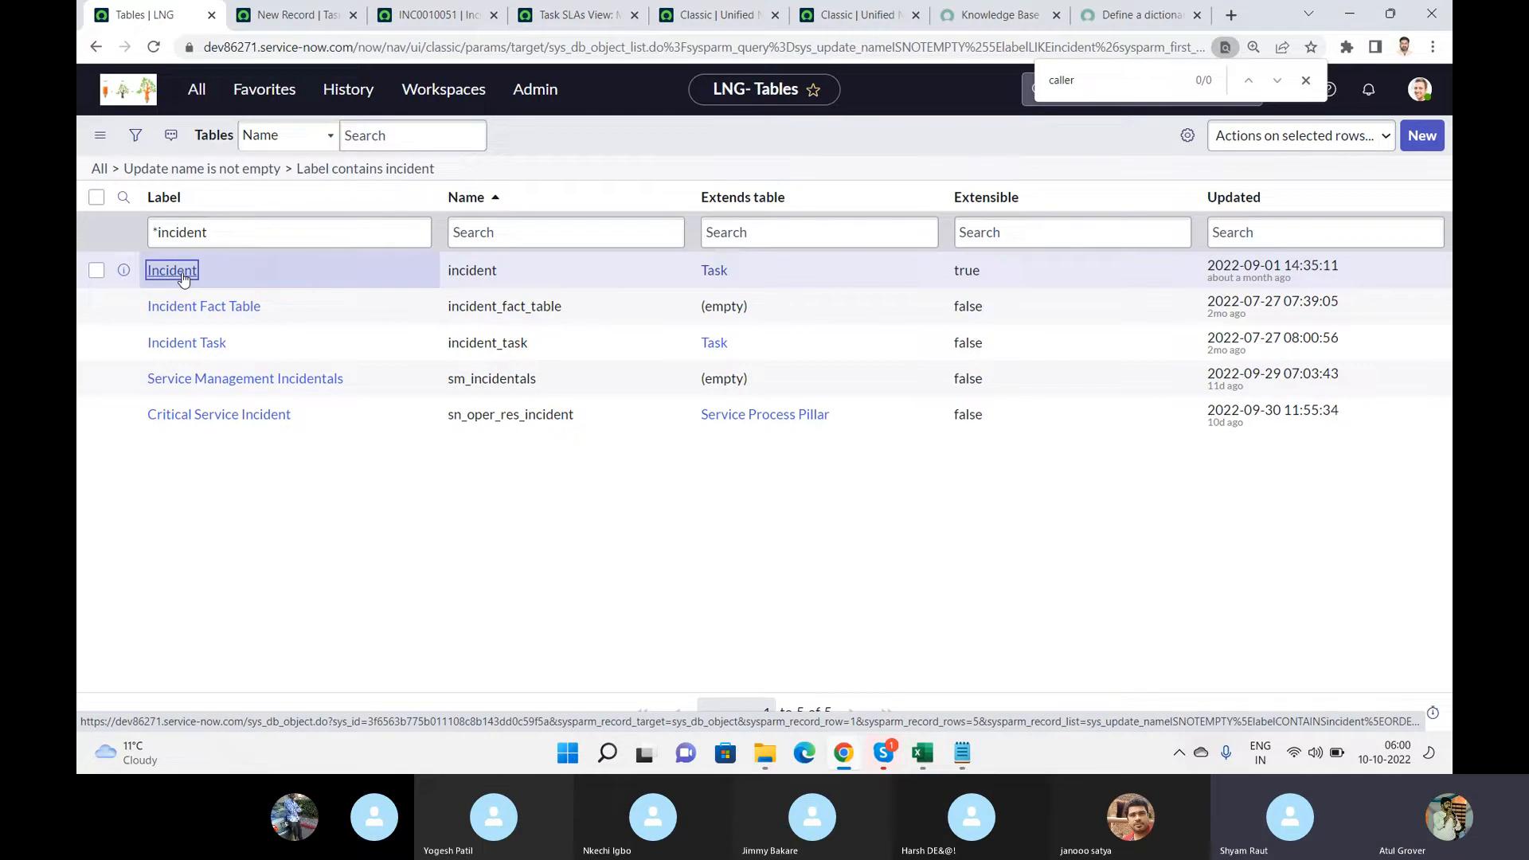
pyautogui.click(182, 275)
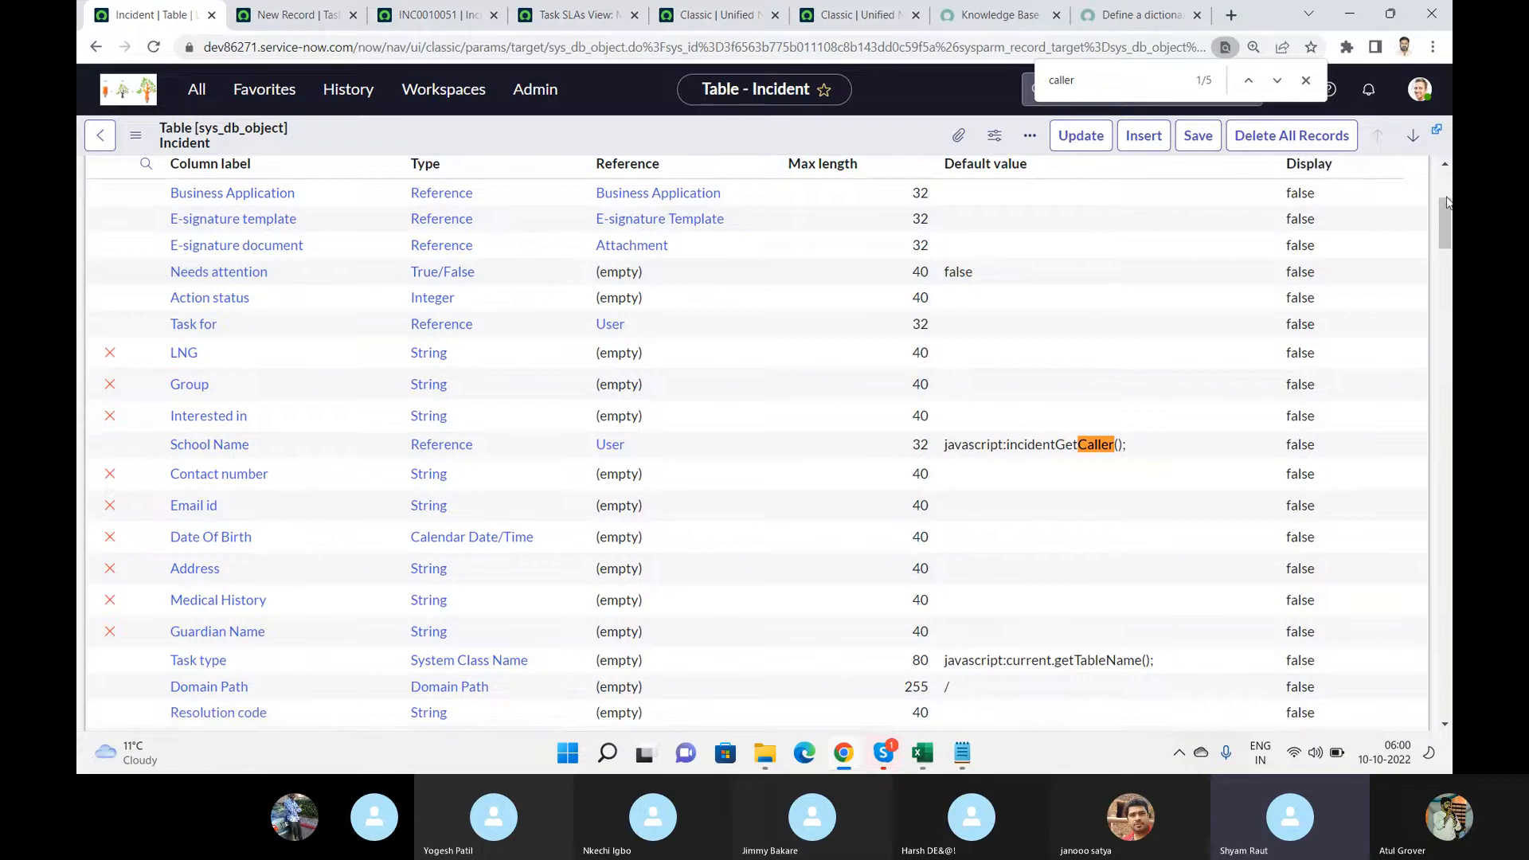
pyautogui.moveTo(1448, 203); pyautogui.dragTo(1449, 265)
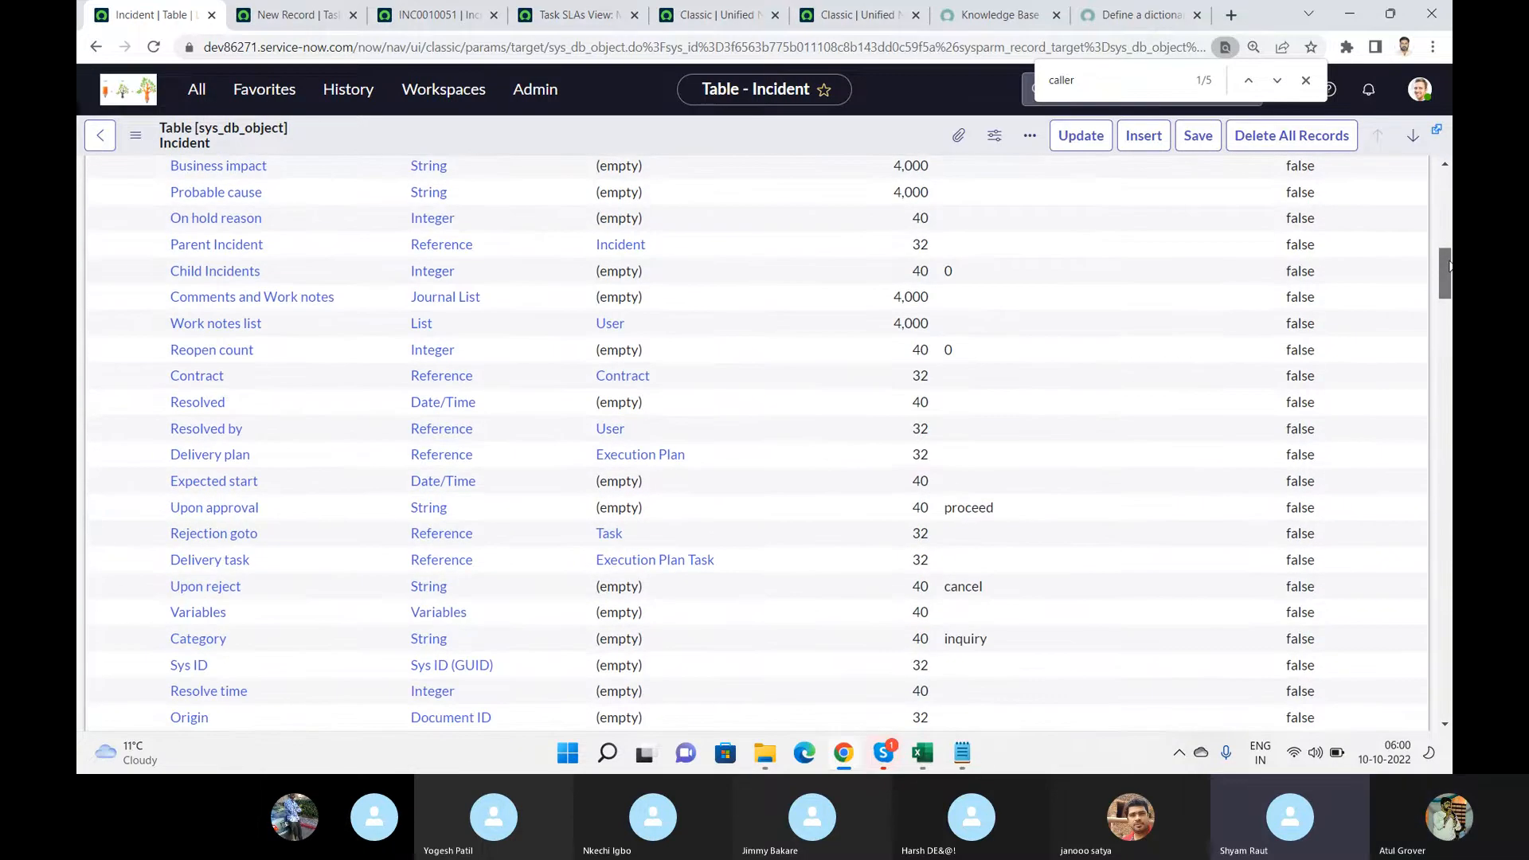
pyautogui.click(225, 354)
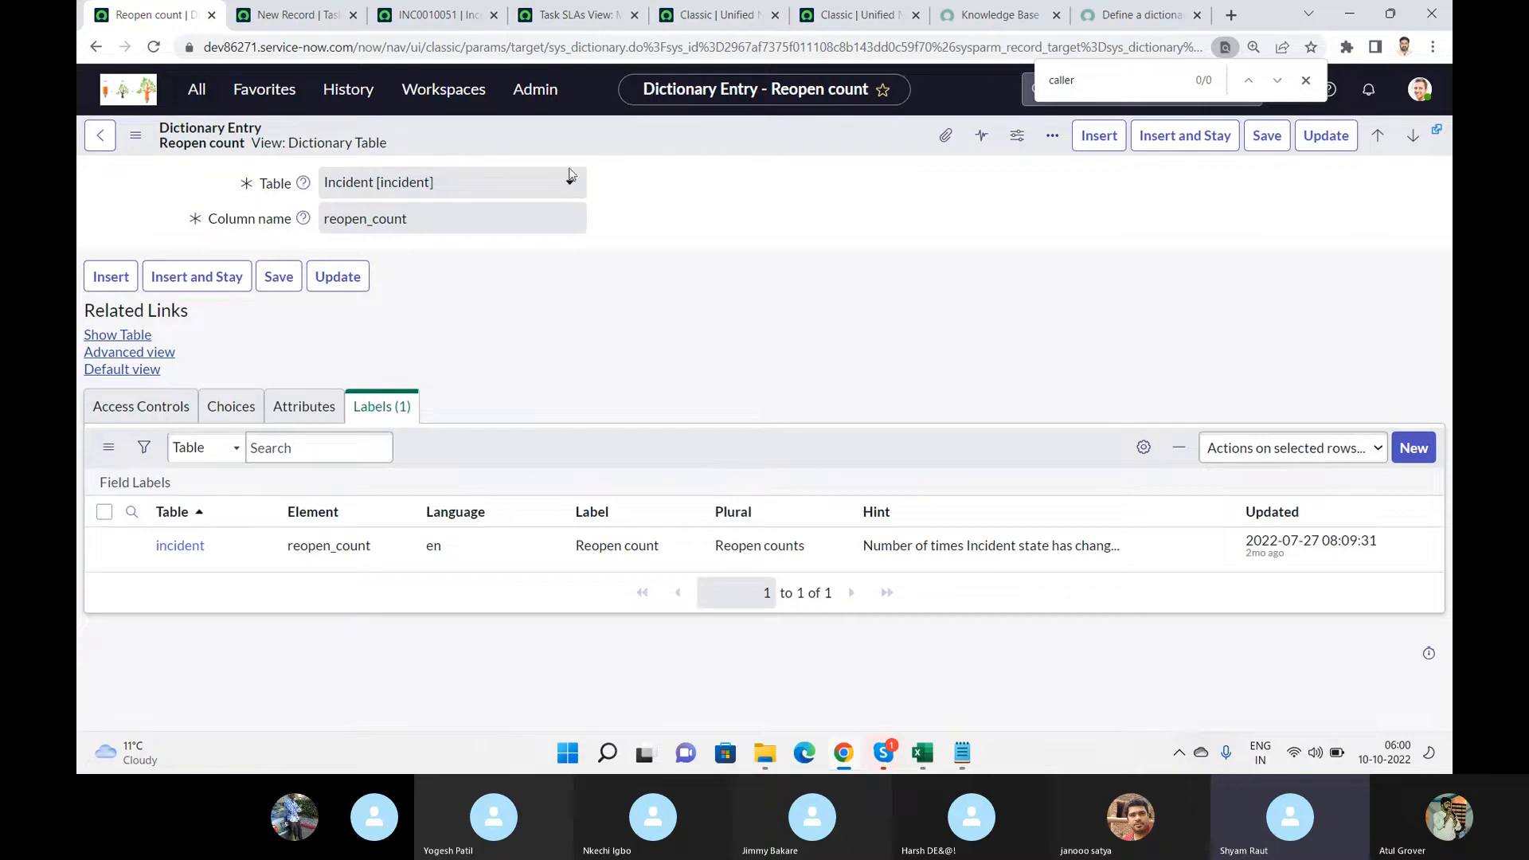
# - Switch the Reopen count dictionary entry to the Default view and look at its related lists
pyautogui.click(135, 137)
pyautogui.moveTo(299, 321)
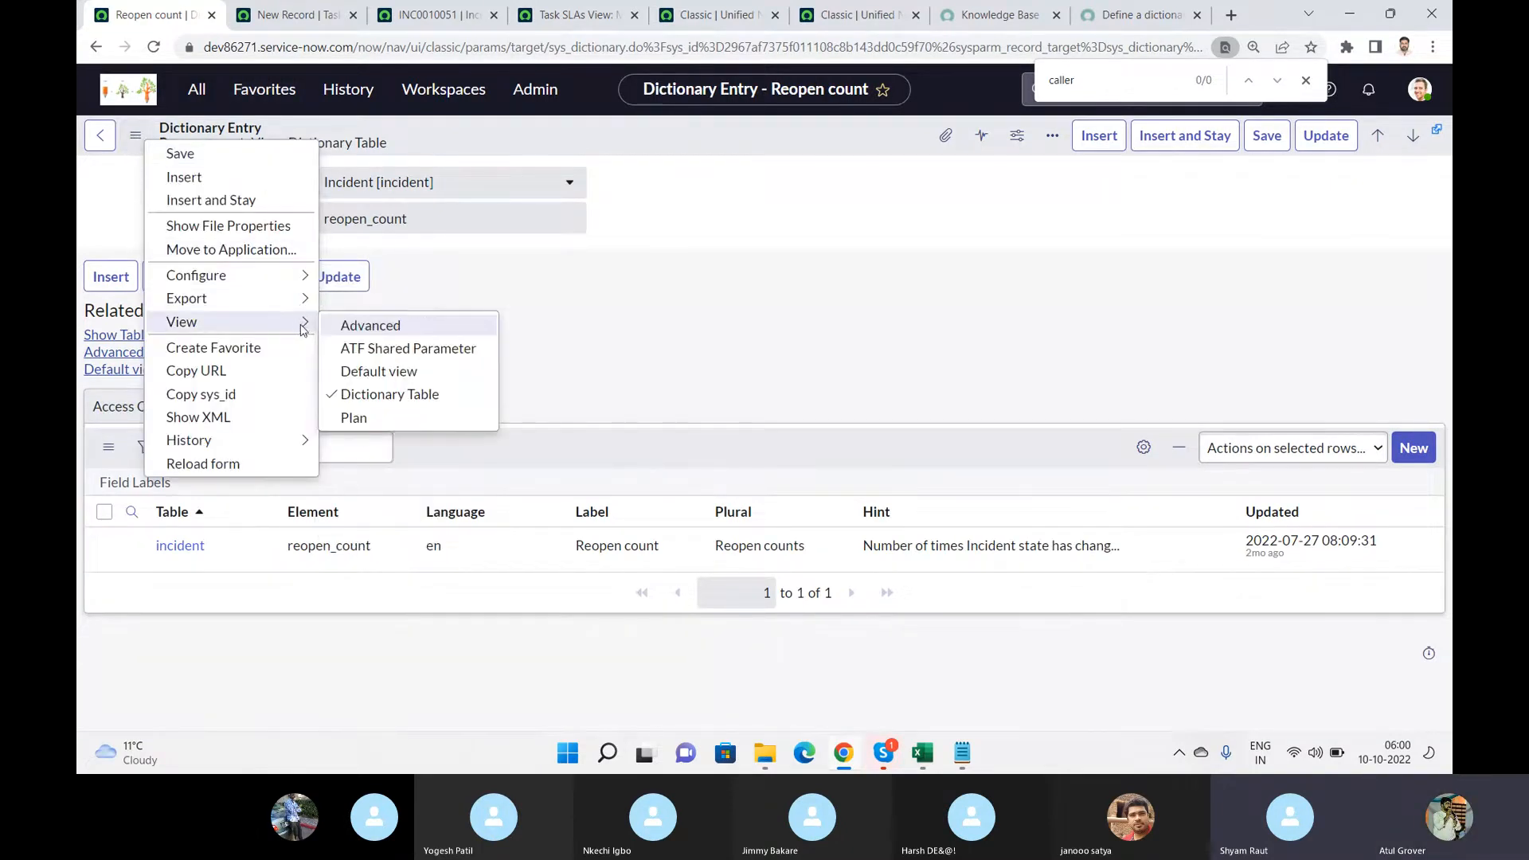
pyautogui.click(374, 372)
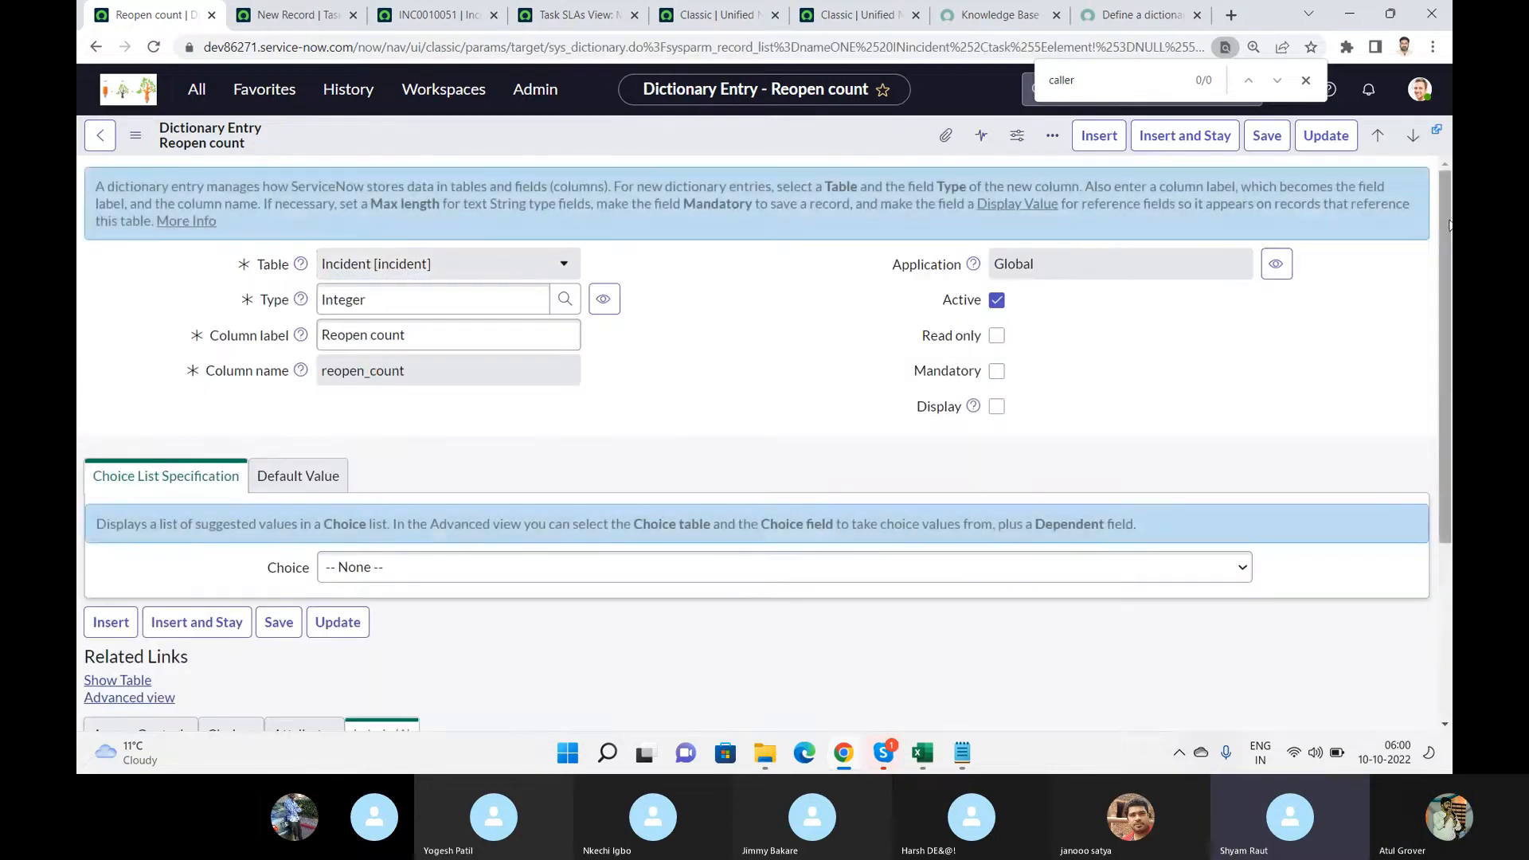
pyautogui.scroll(-3, 1449, 223)
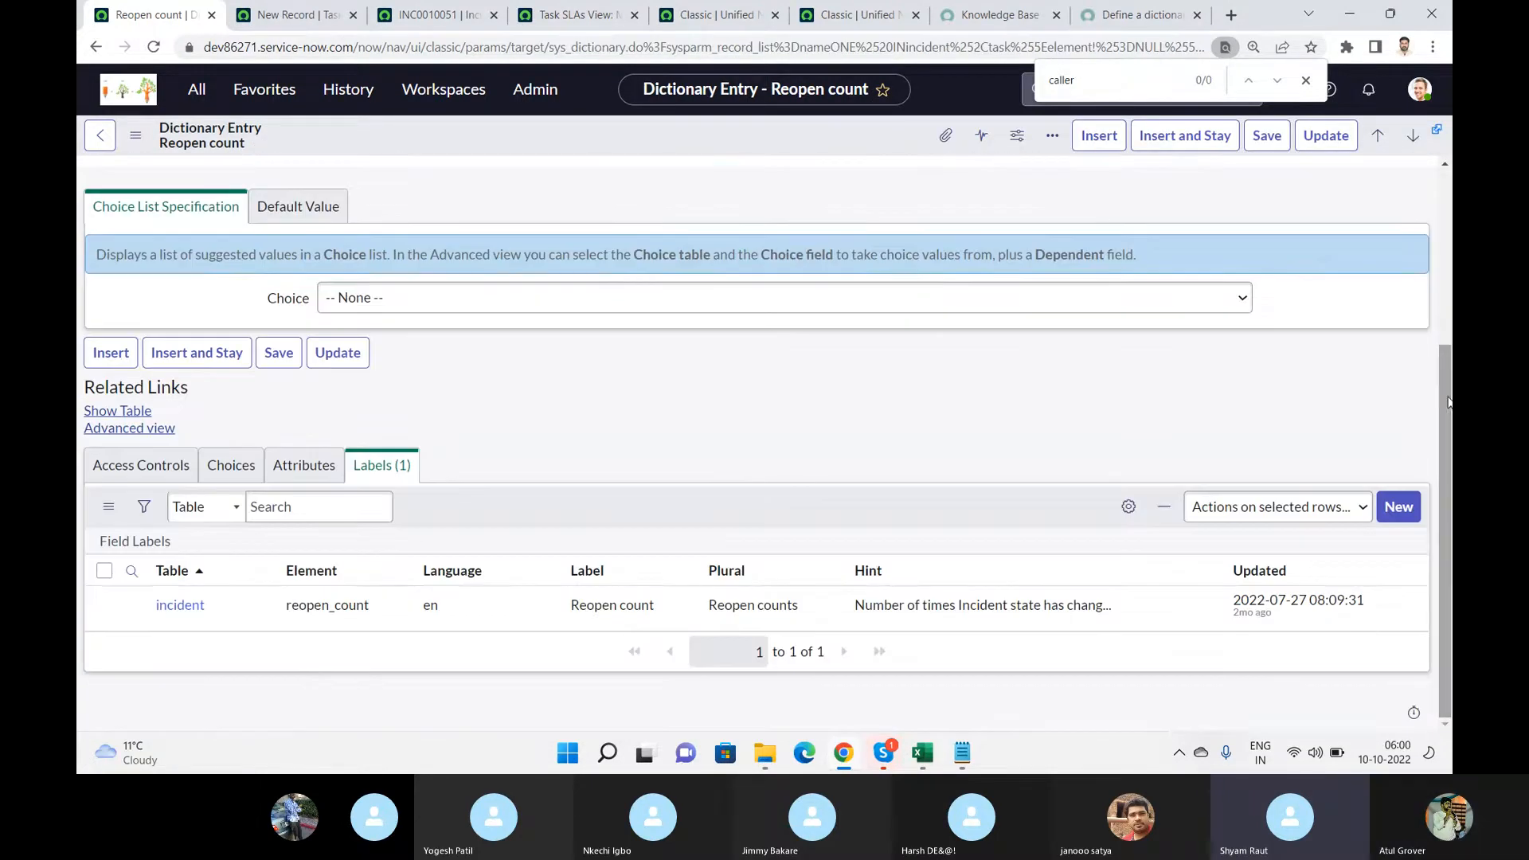
# - Open a new field label form and leave it, and check the entry's Attributes, Choices and Access Controls related lists
pyautogui.click(1388, 510)
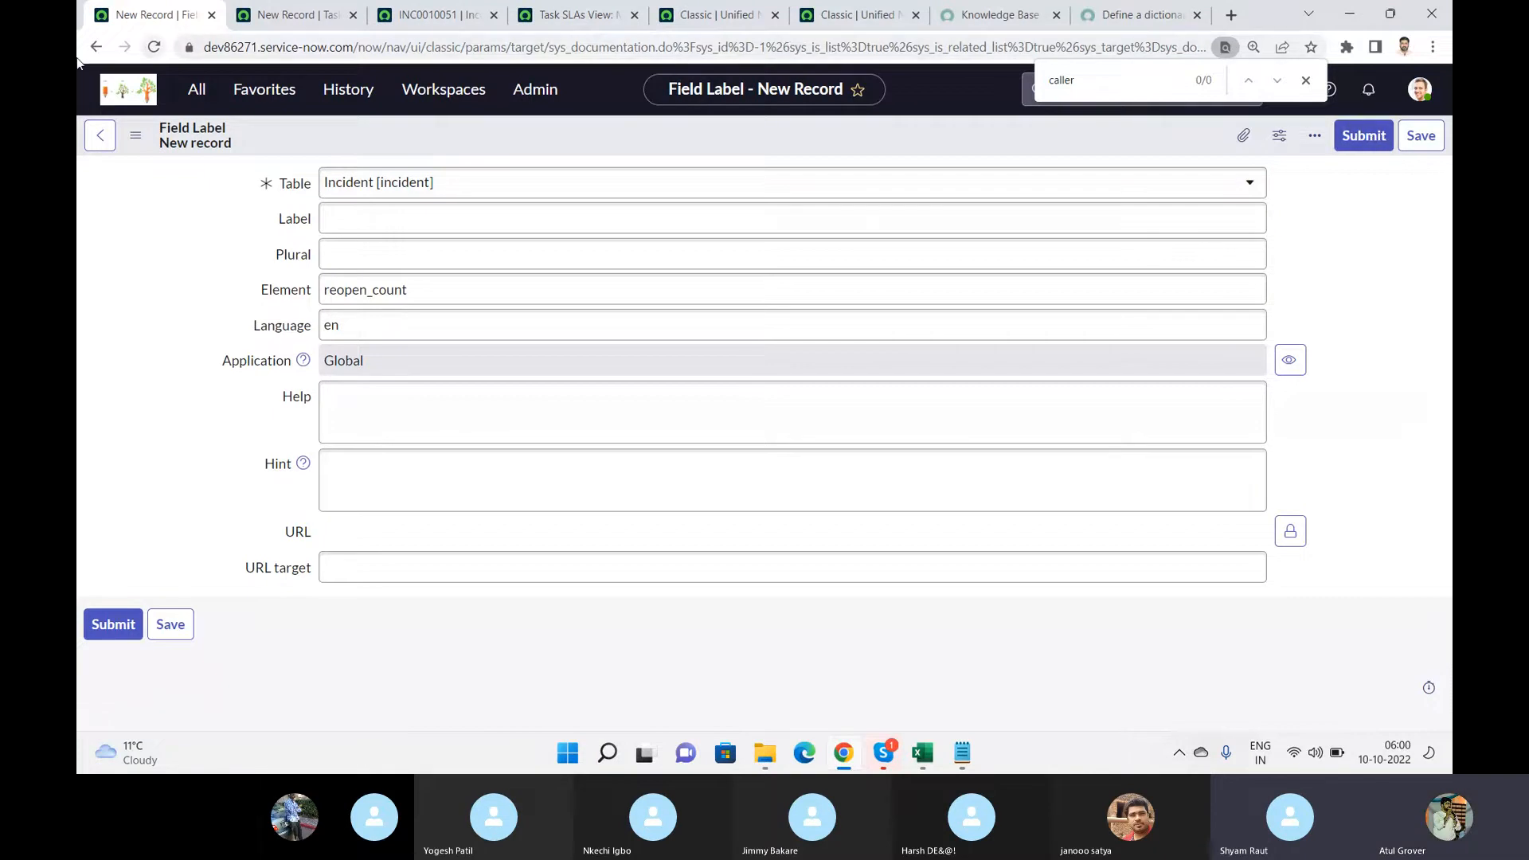
pyautogui.click(101, 148)
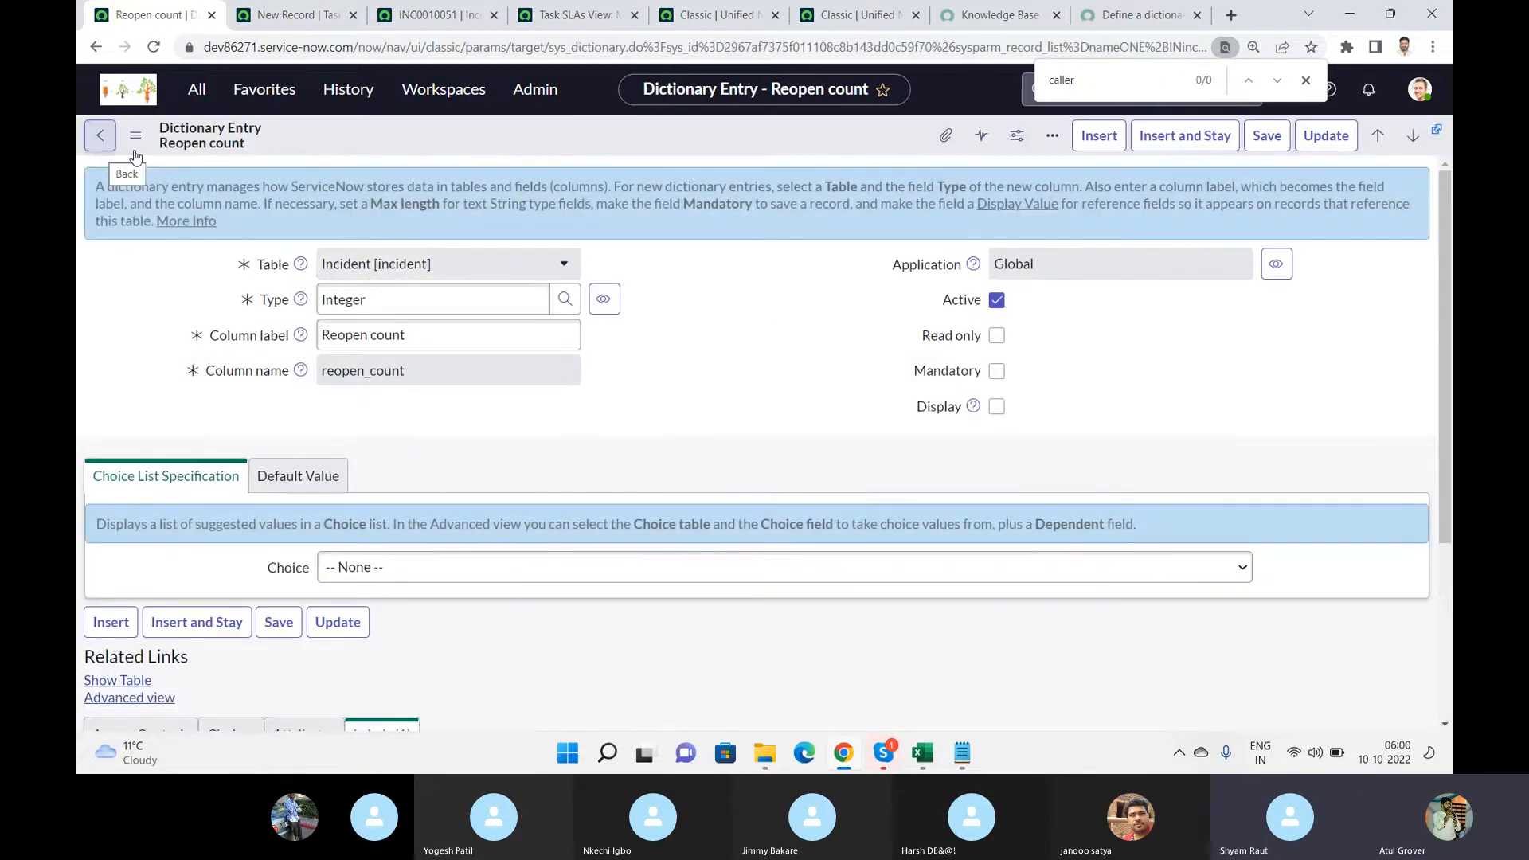
pyautogui.moveTo(1445, 227); pyautogui.dragTo(1450, 414)
pyautogui.click(295, 479)
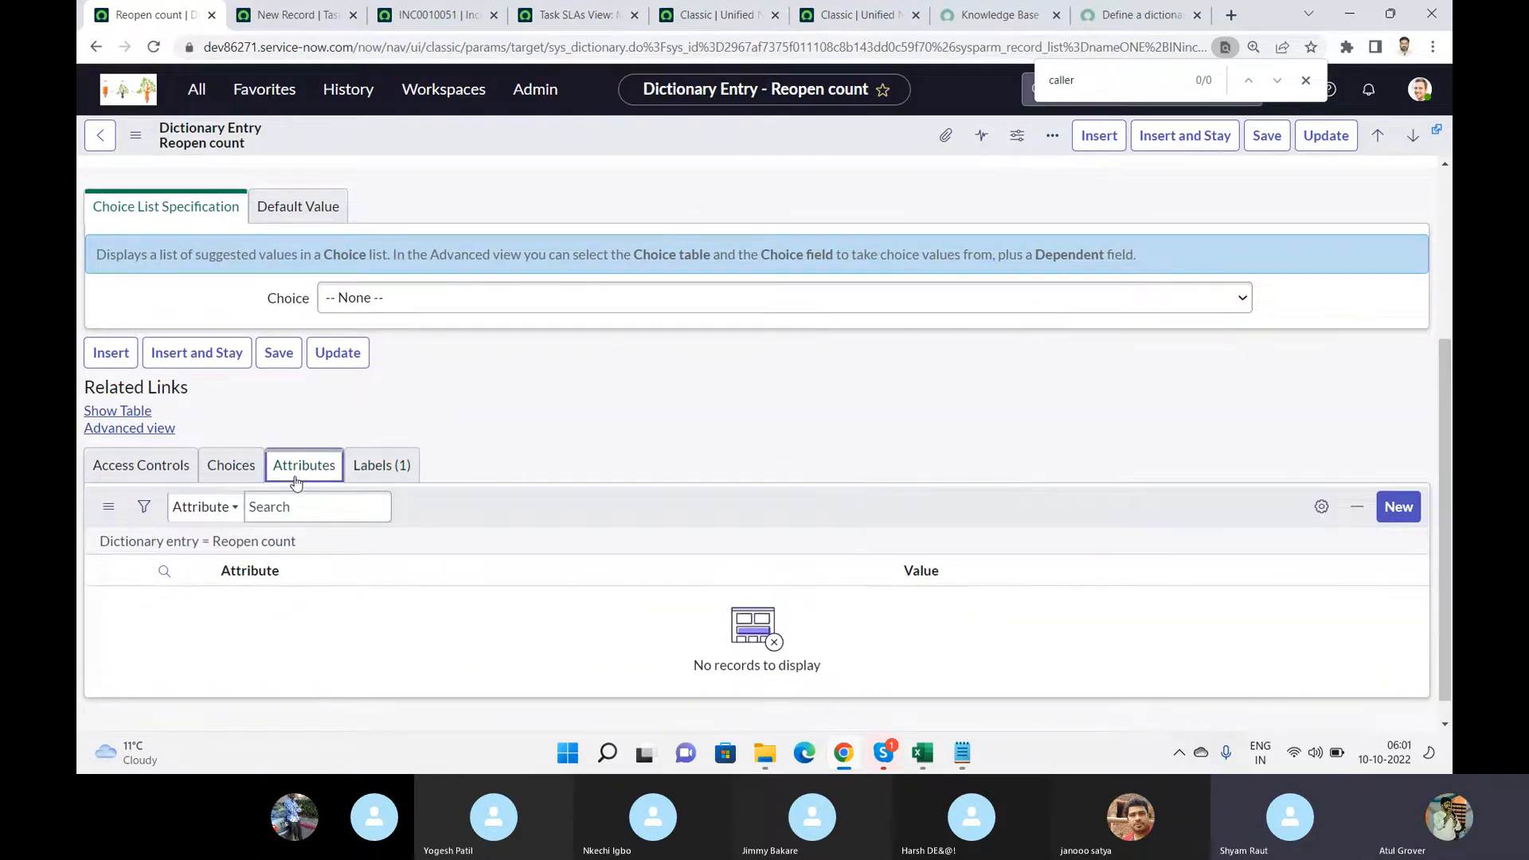
pyautogui.click(253, 473)
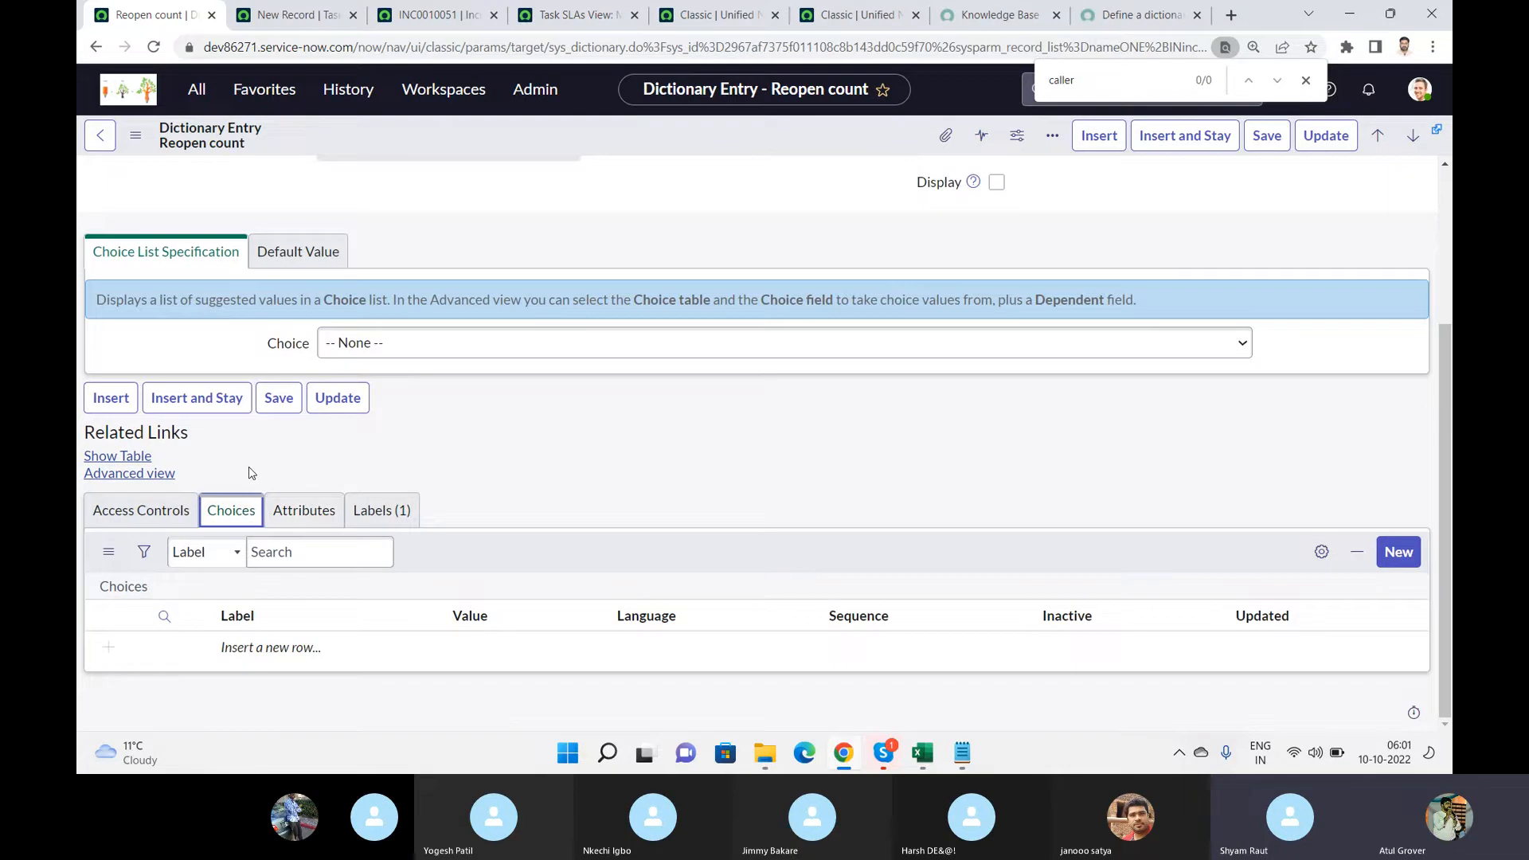
pyautogui.click(116, 508)
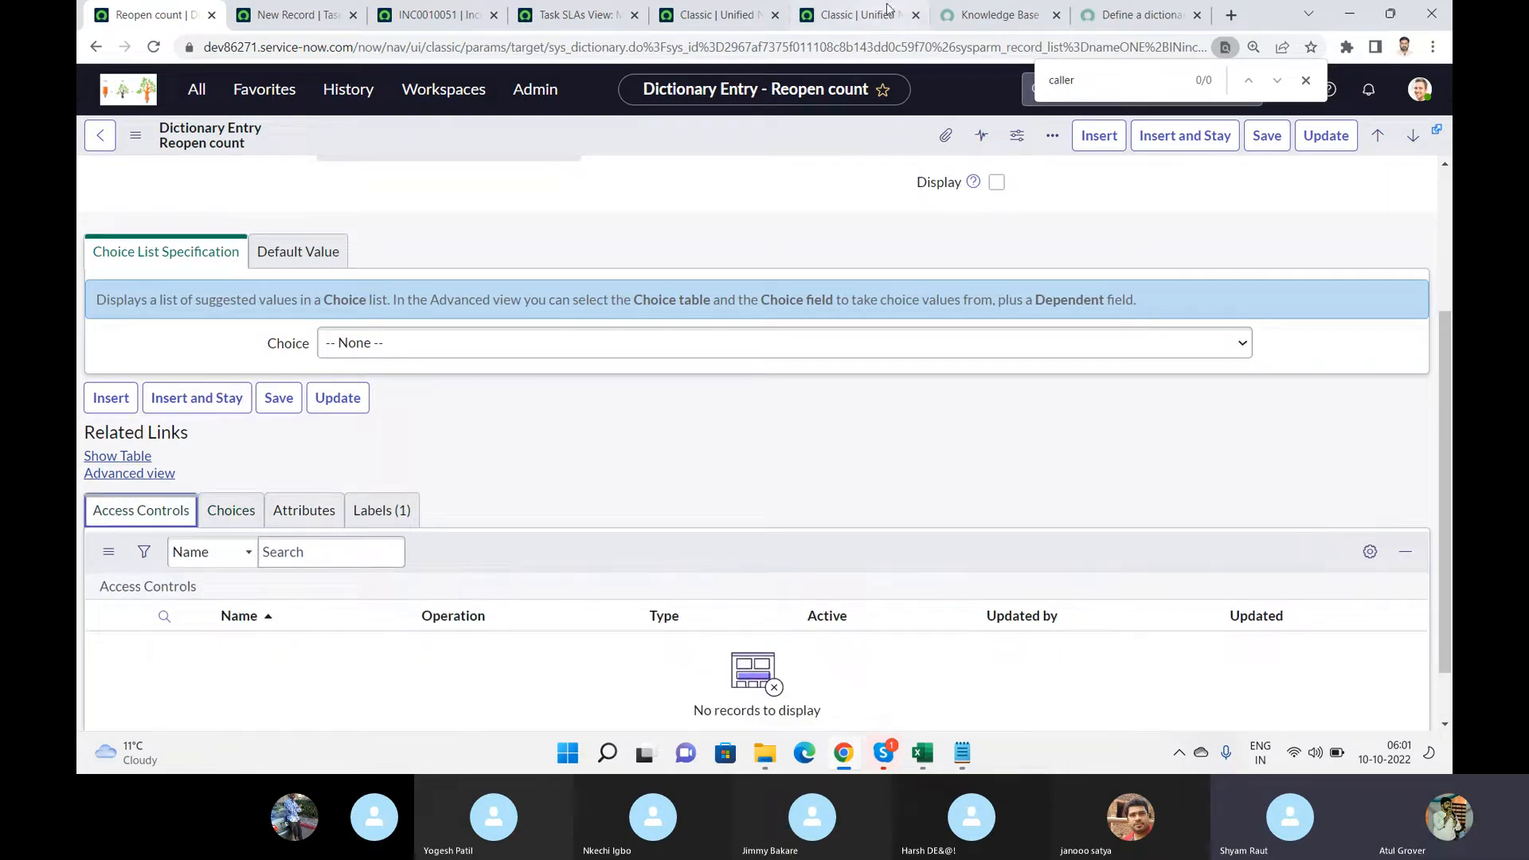
# - Switch to the dictionary override documentation and go back to the previously viewed page on modifying dictionary entries
pyautogui.click(1136, 14)
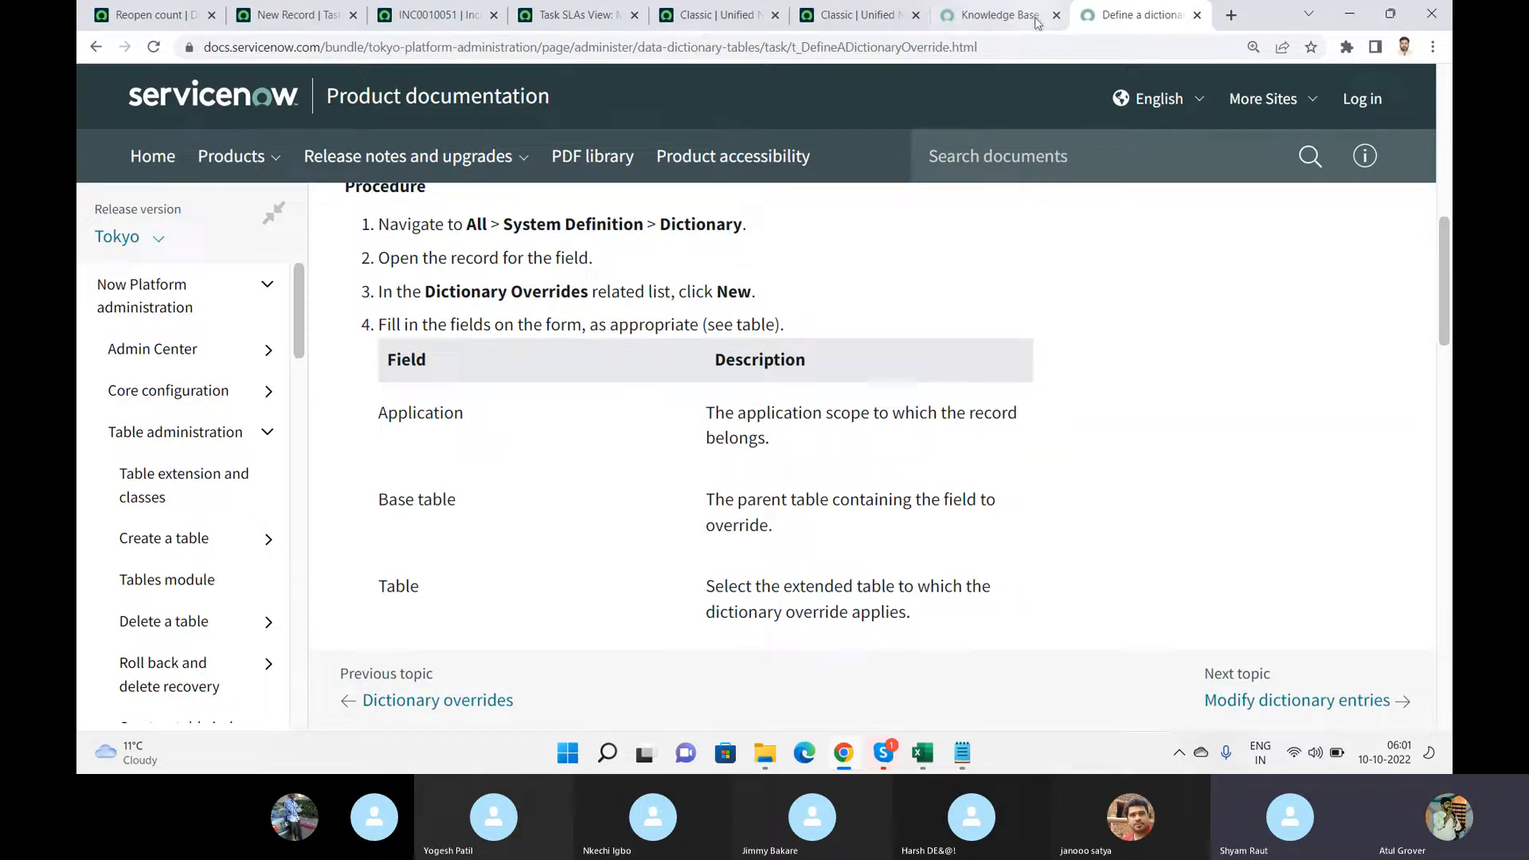
pyautogui.click(91, 54)
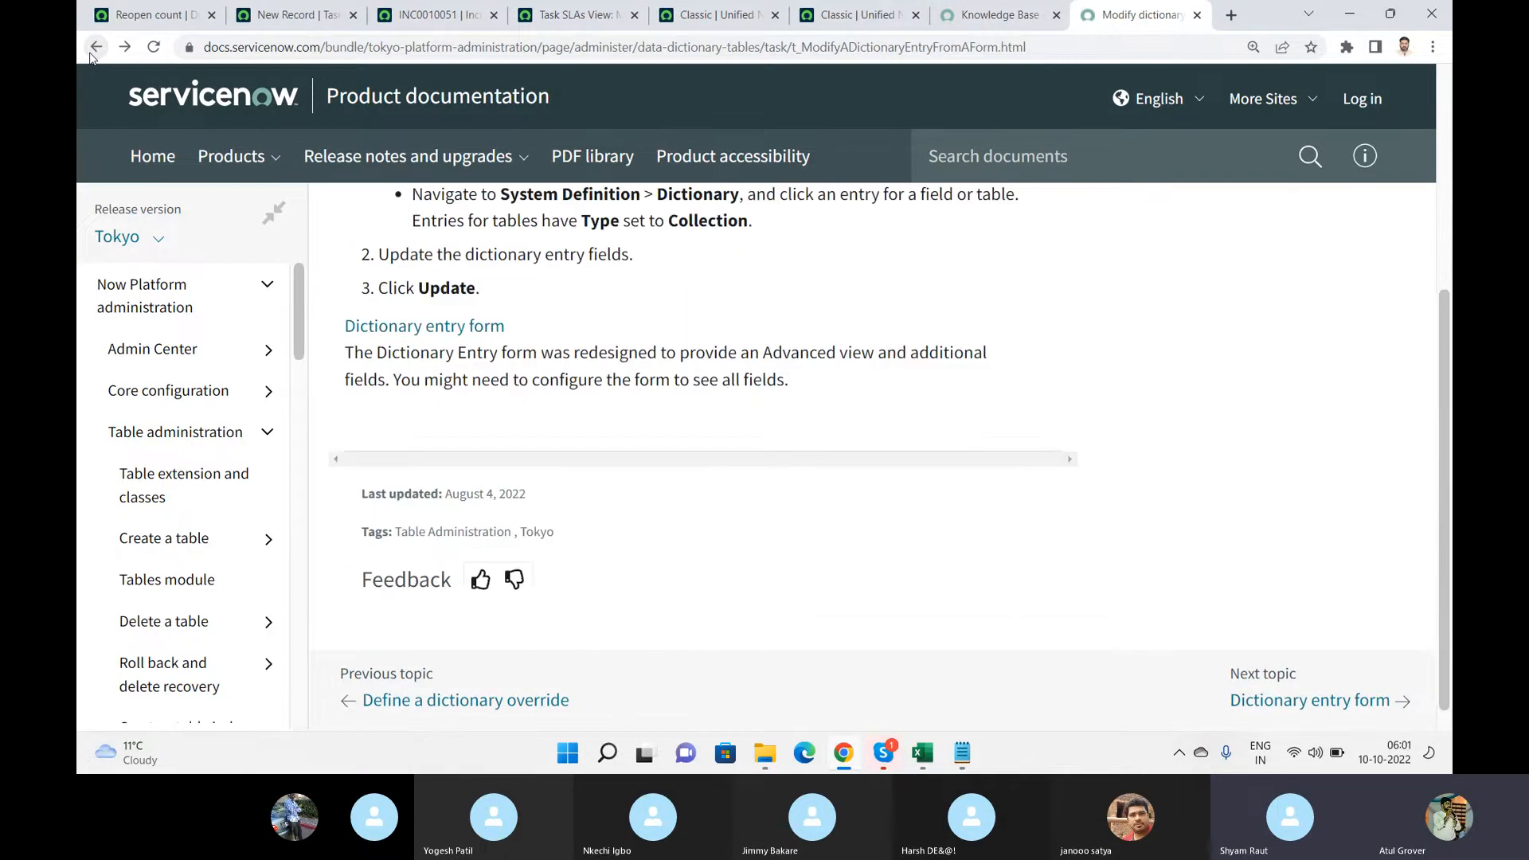
pyautogui.hotkey('alt', 'Tab')
pyautogui.hotkey('alt', 'Tab')
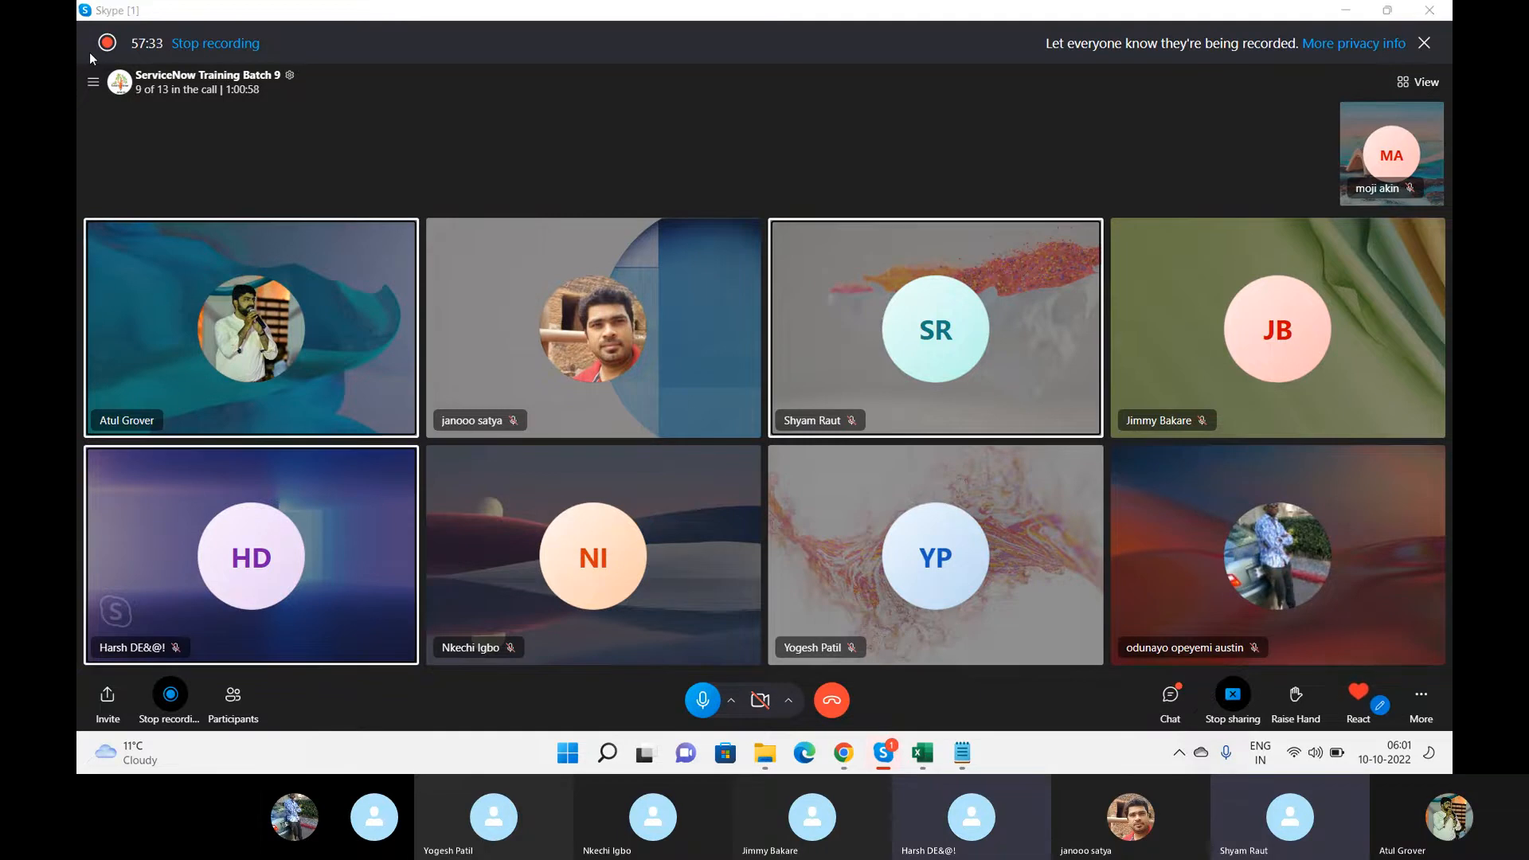
pyautogui.hotkey('alt', 'Tab')
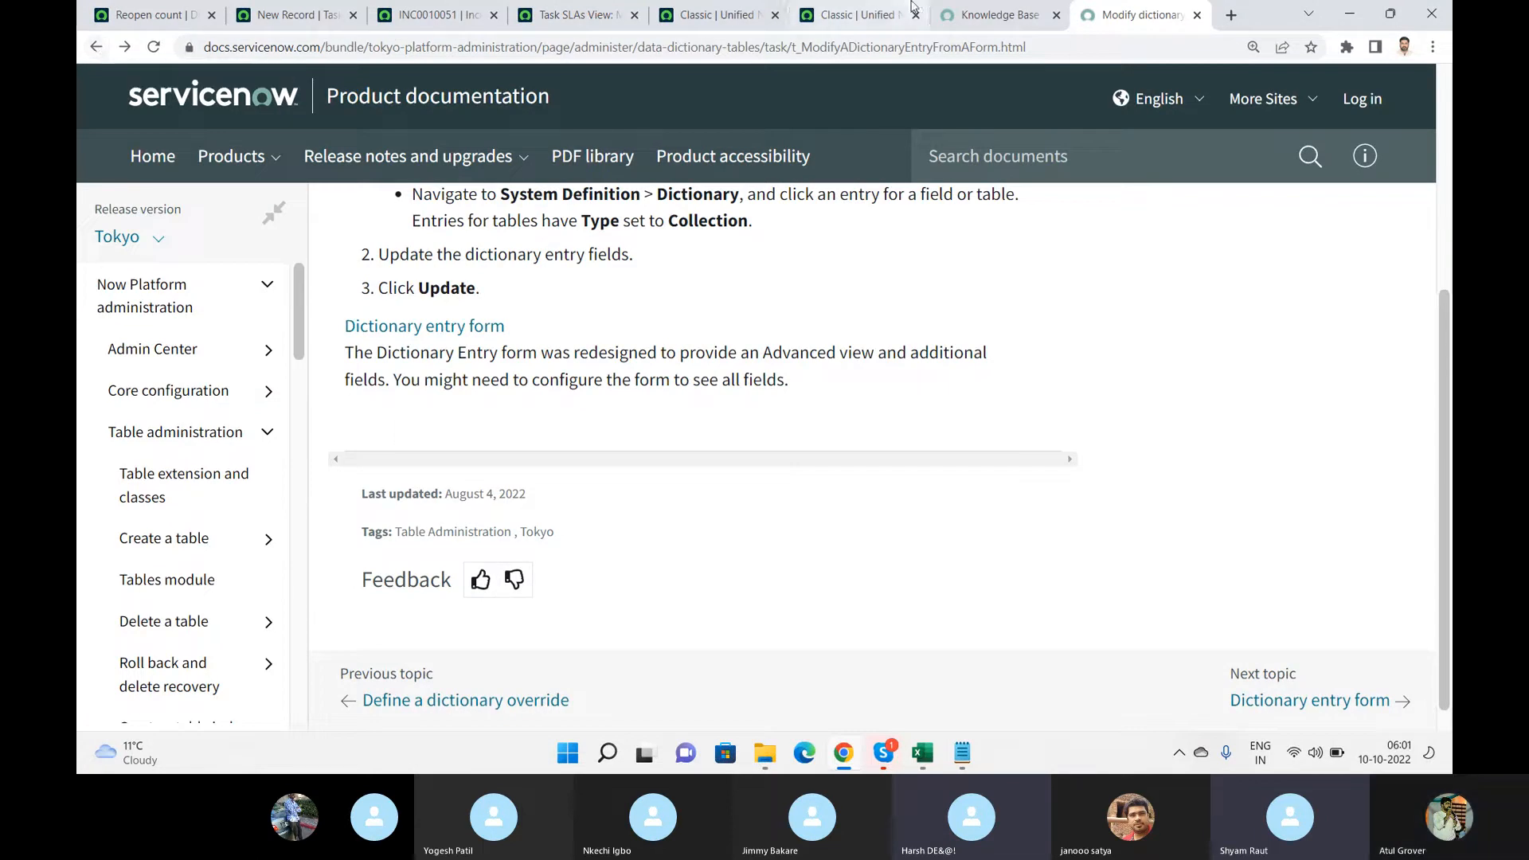
# - Return to the Reopen count dictionary entry and open the configuration of its related lists
pyautogui.click(147, 18)
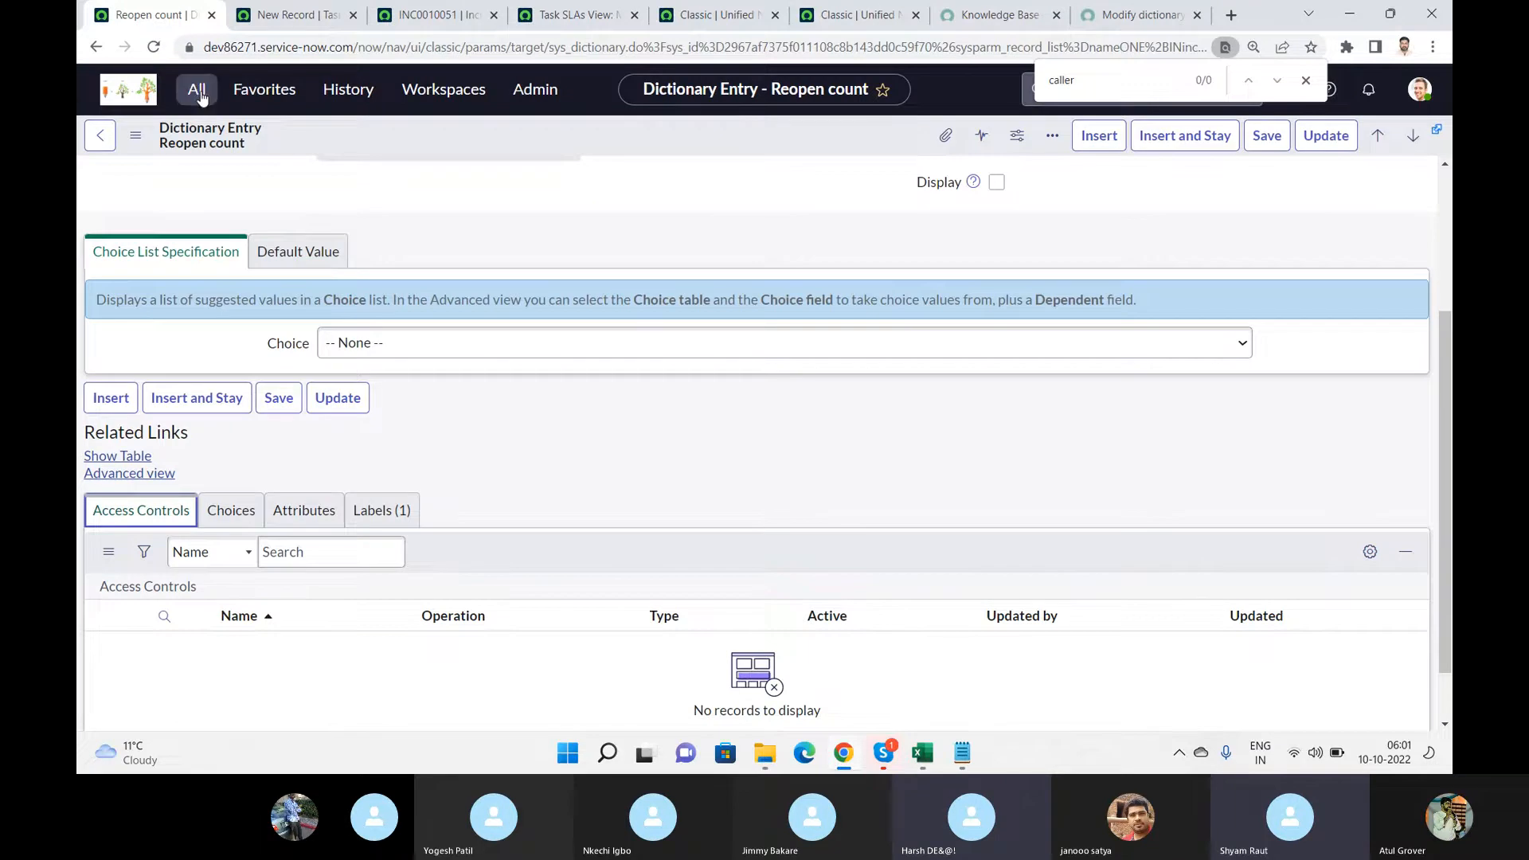
pyautogui.rightClick(400, 139)
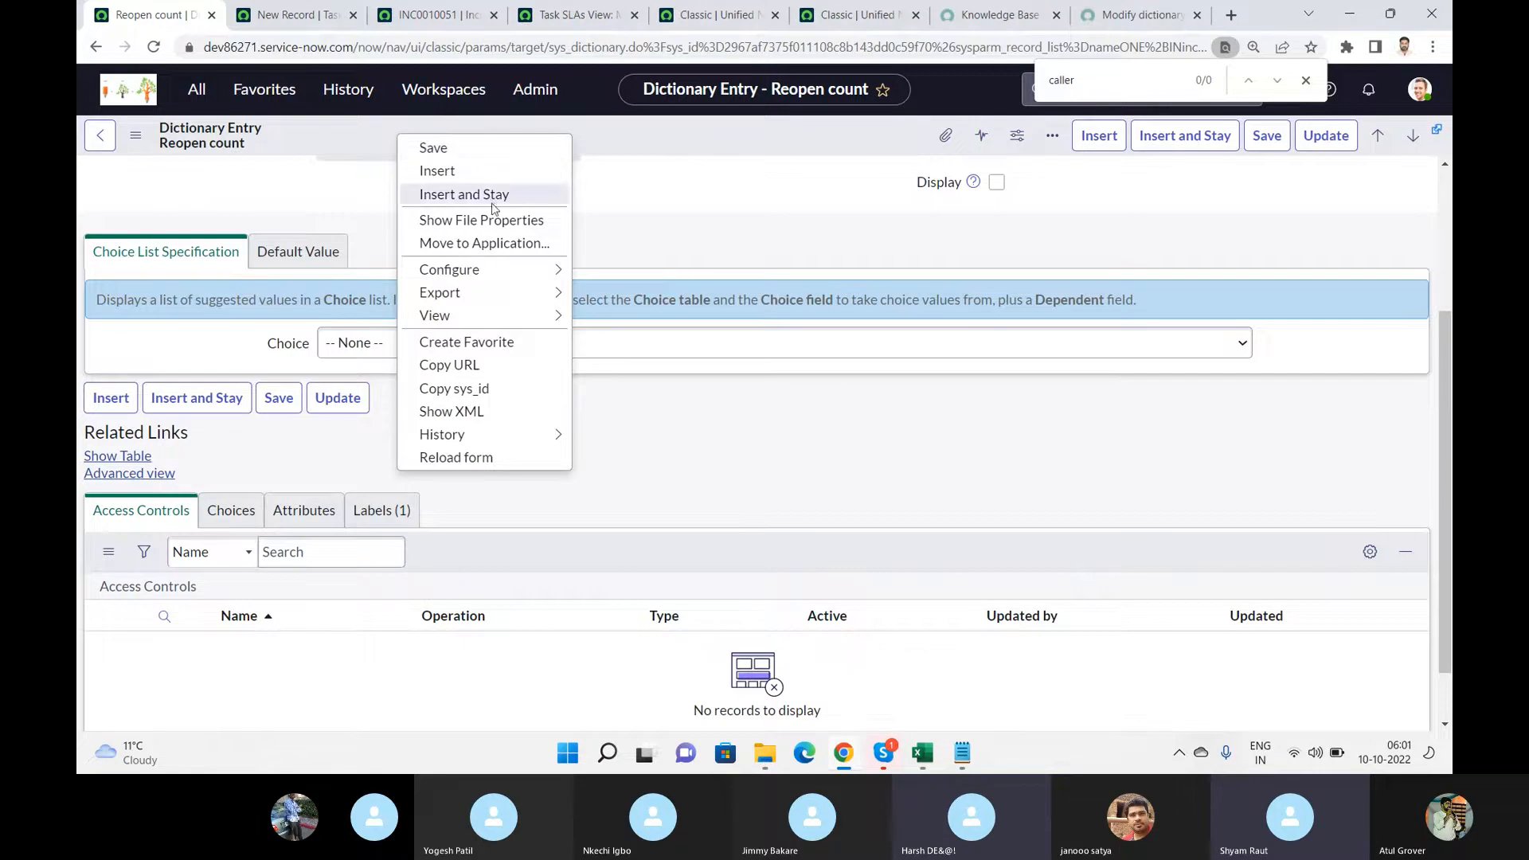
pyautogui.moveTo(549, 271)
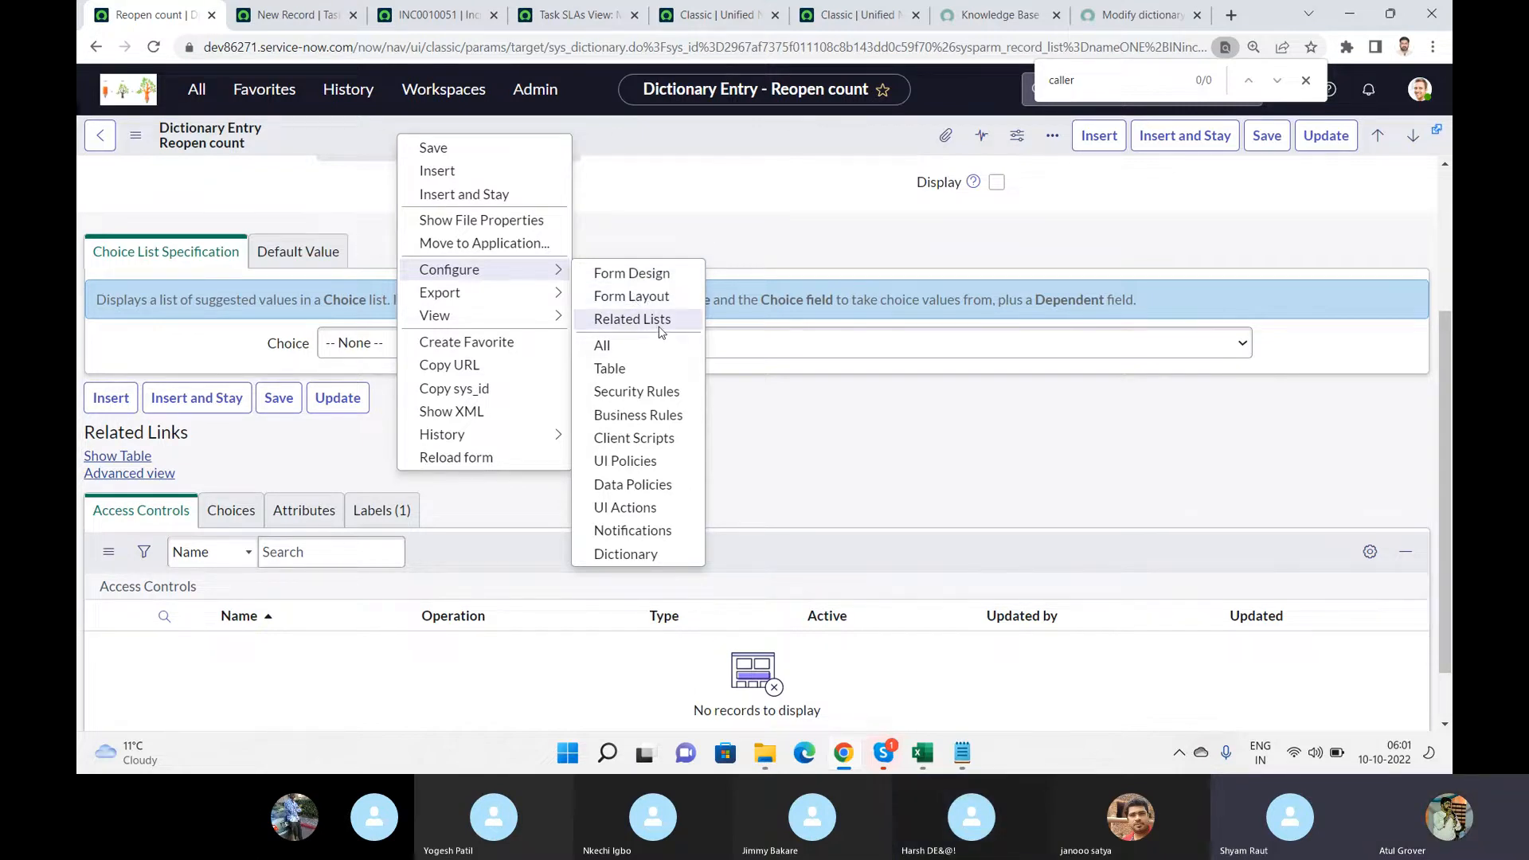
pyautogui.click(632, 319)
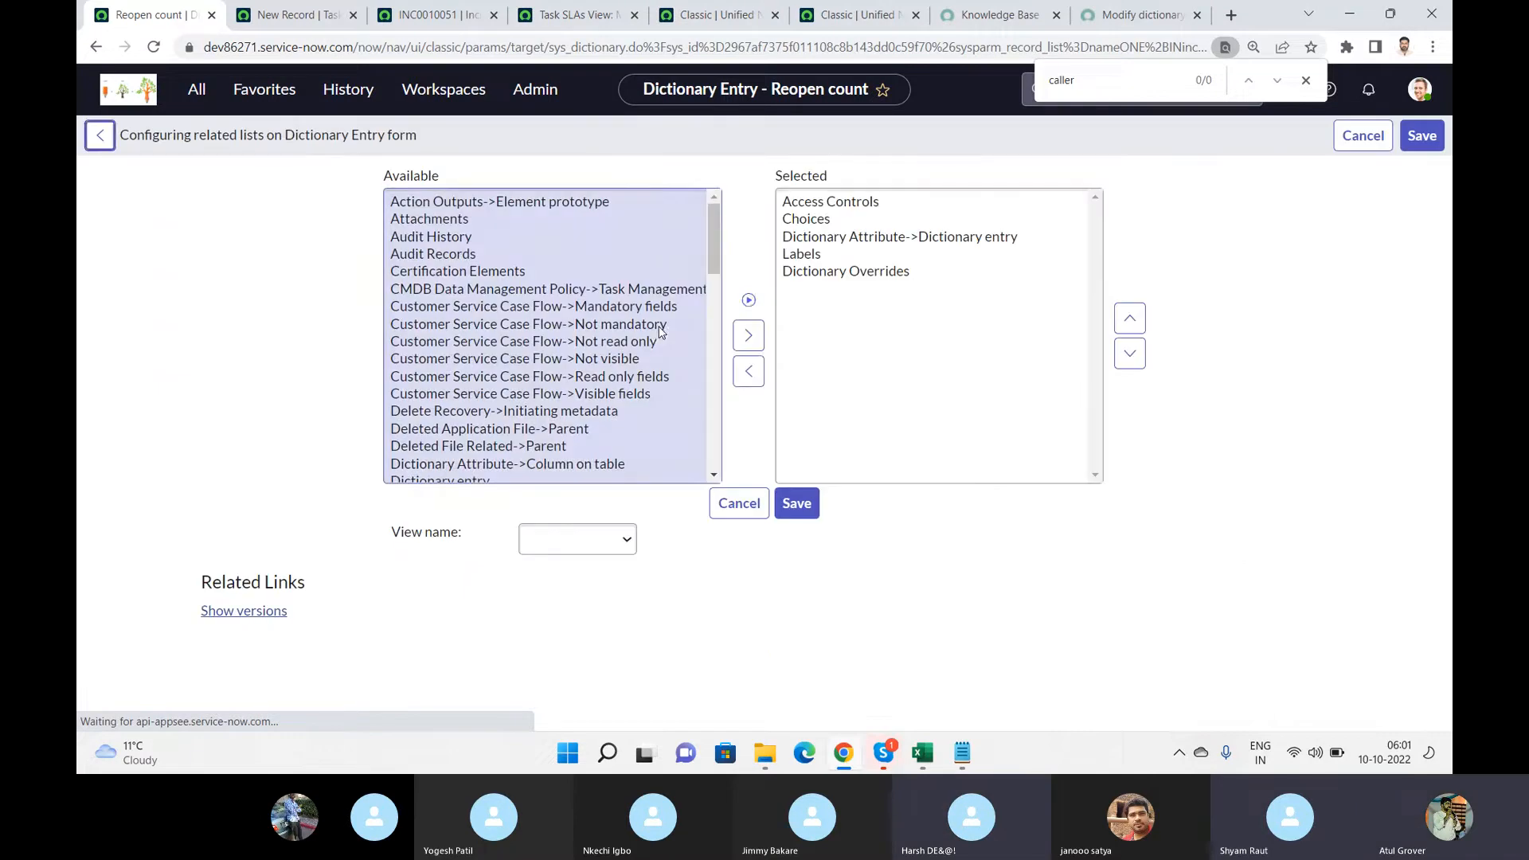
# - Add the Dictionary entry and Dictionary Attribute->Column on table related lists to the Dictionary Entry form and save the configuration
pyautogui.click(473, 275)
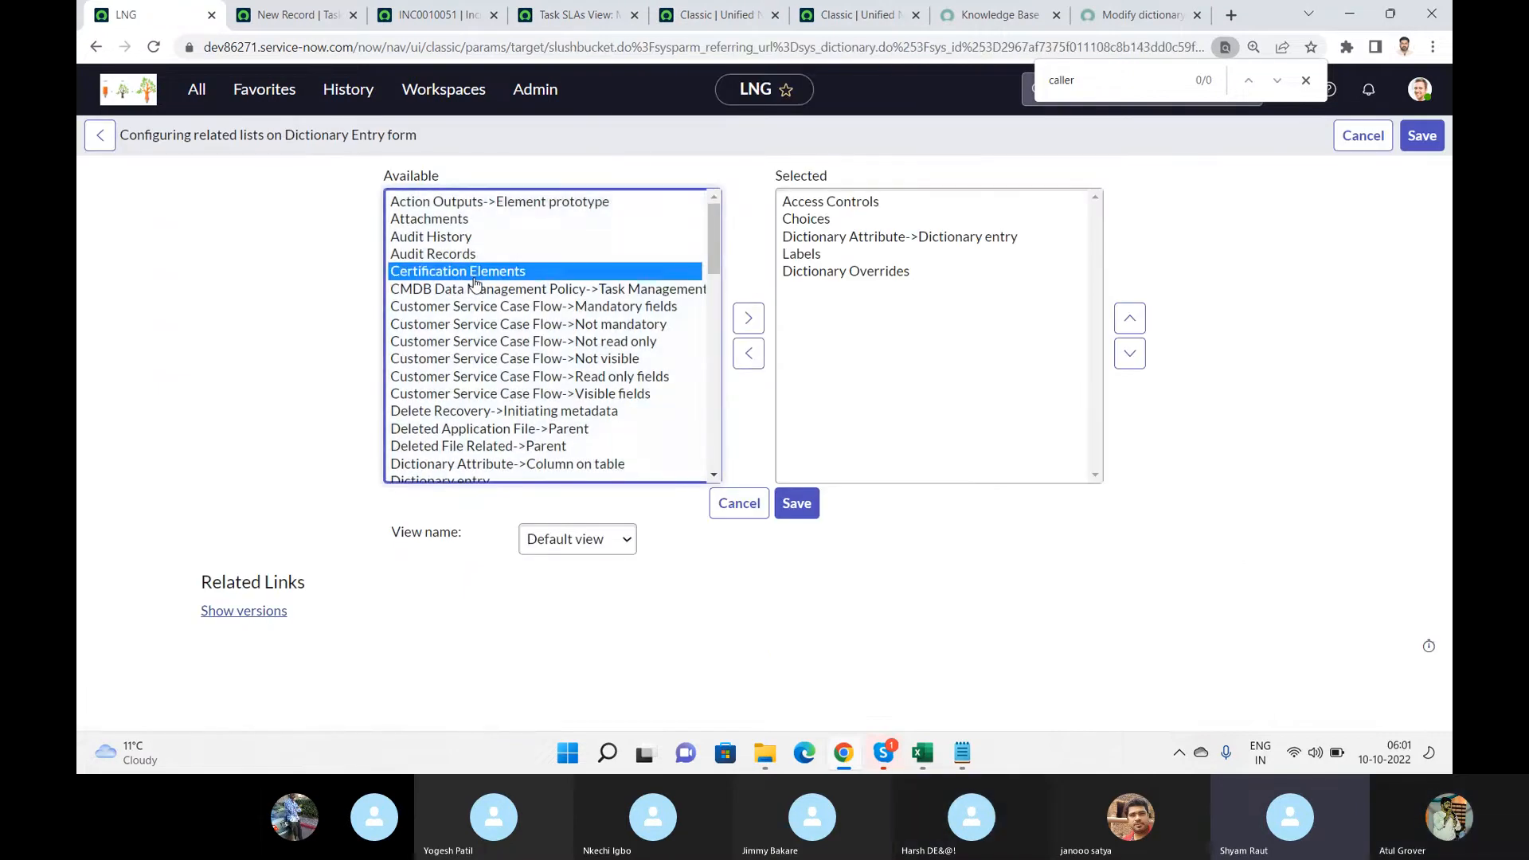
pyautogui.write('di')
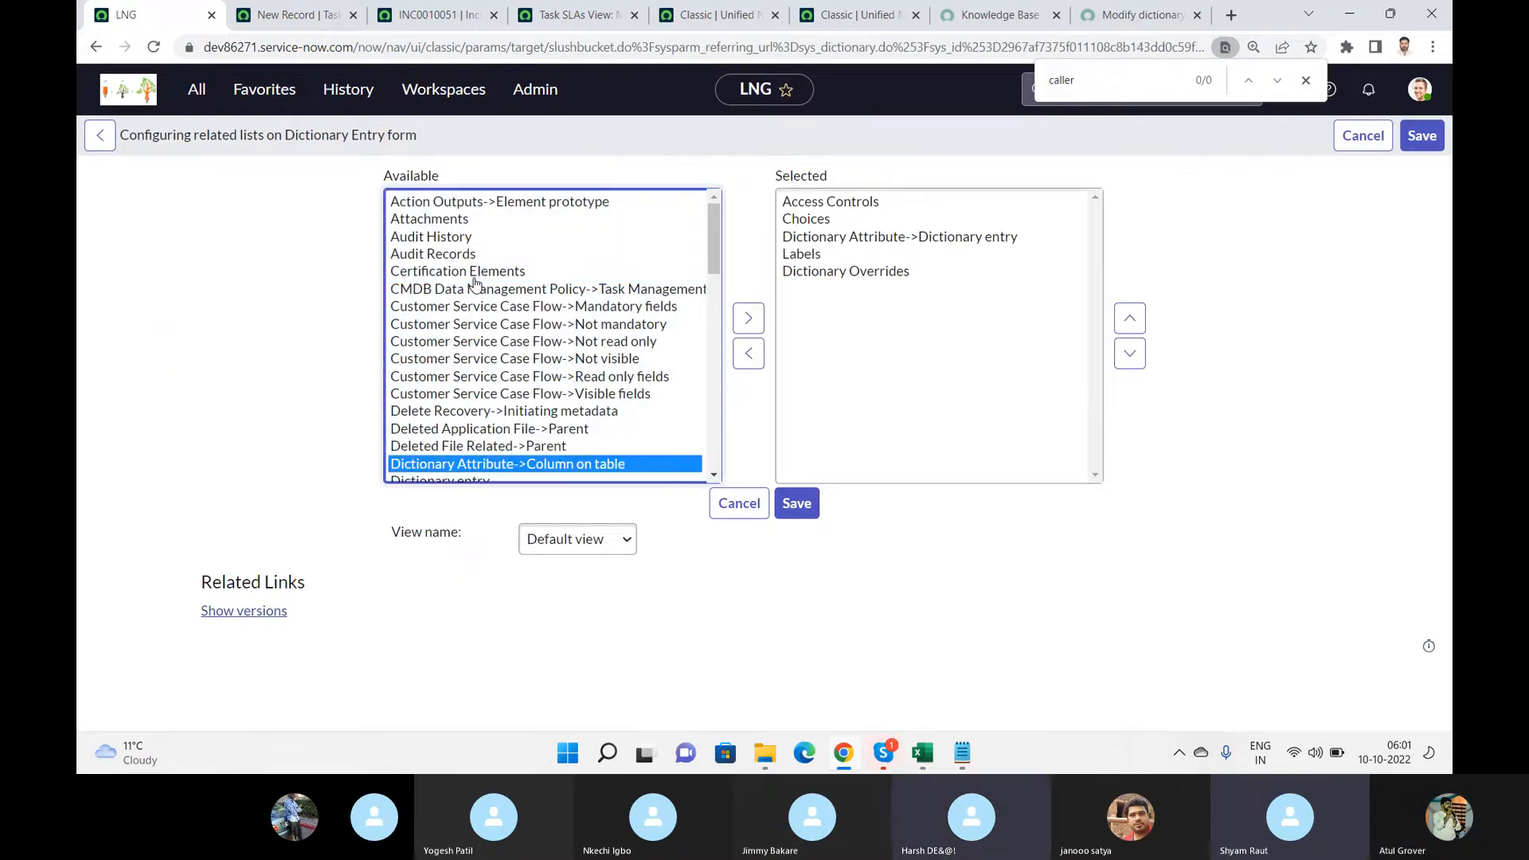
pyautogui.press('Down')
pyautogui.press('Down')
pyautogui.press('Up')
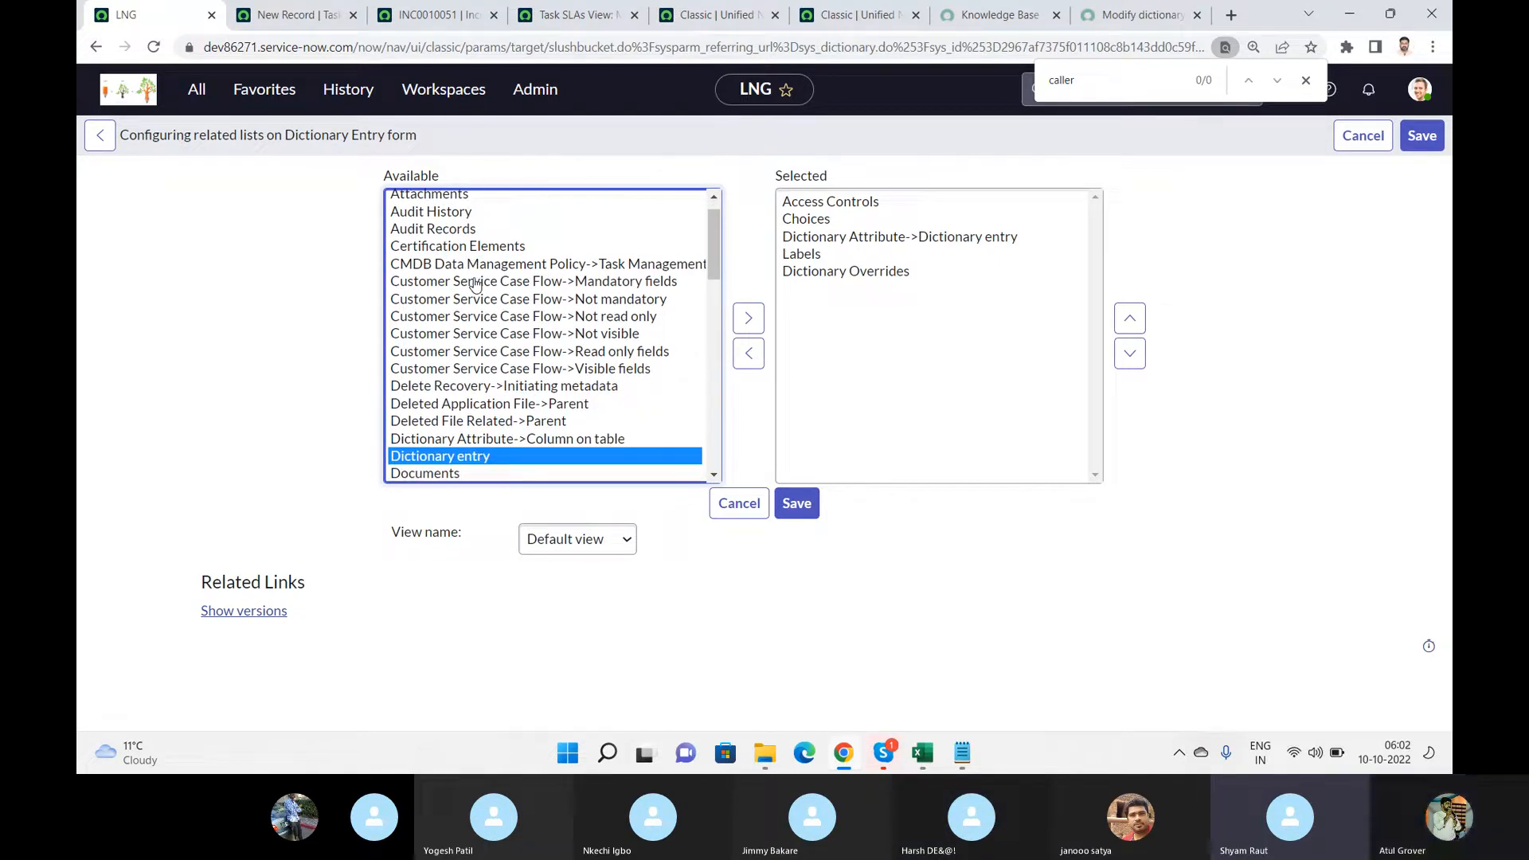
pyautogui.click(747, 320)
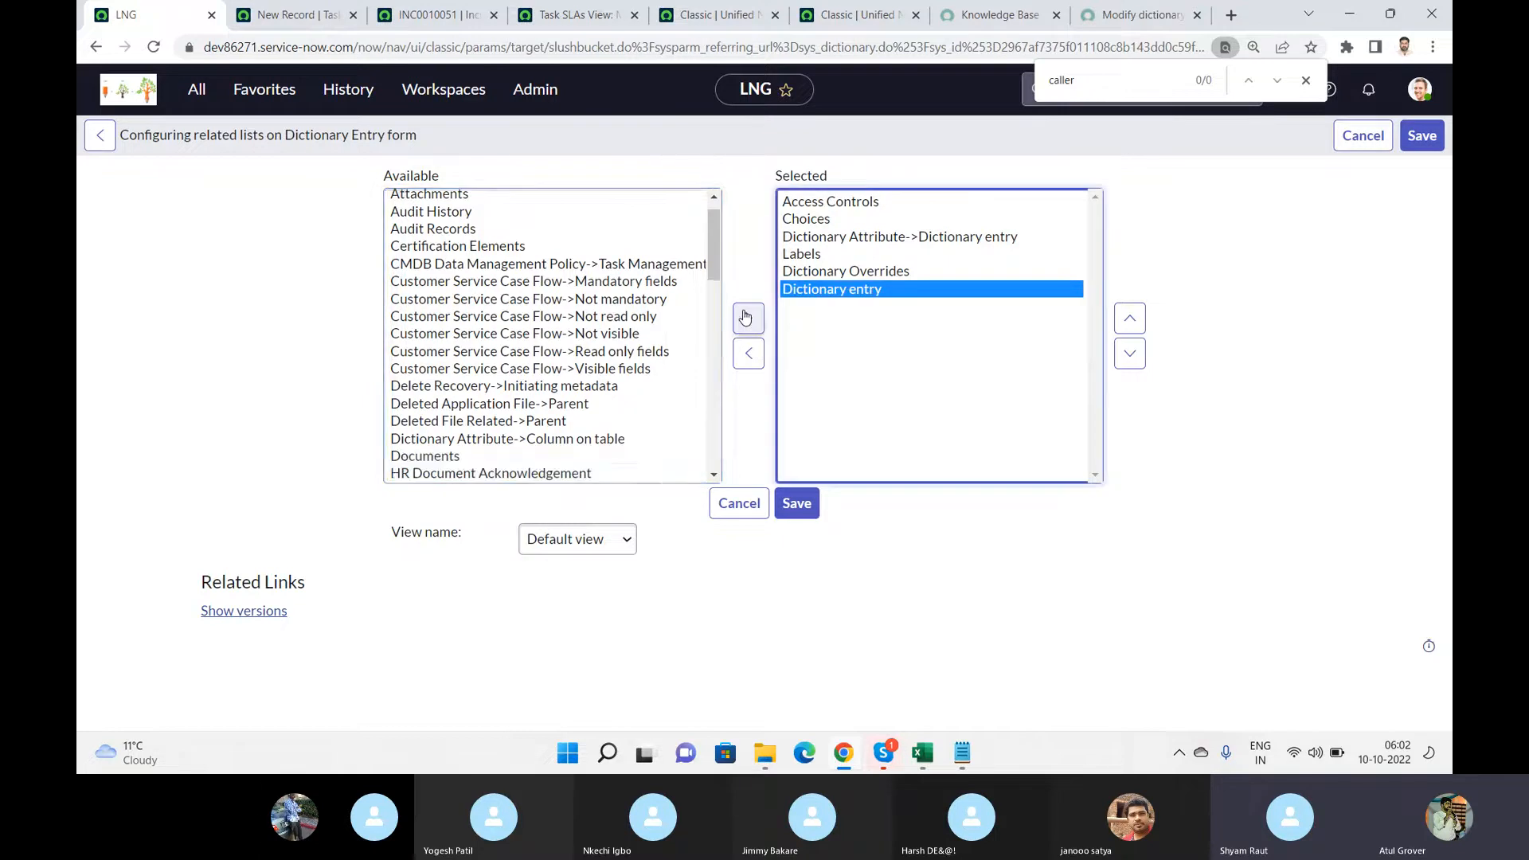
pyautogui.click(588, 437)
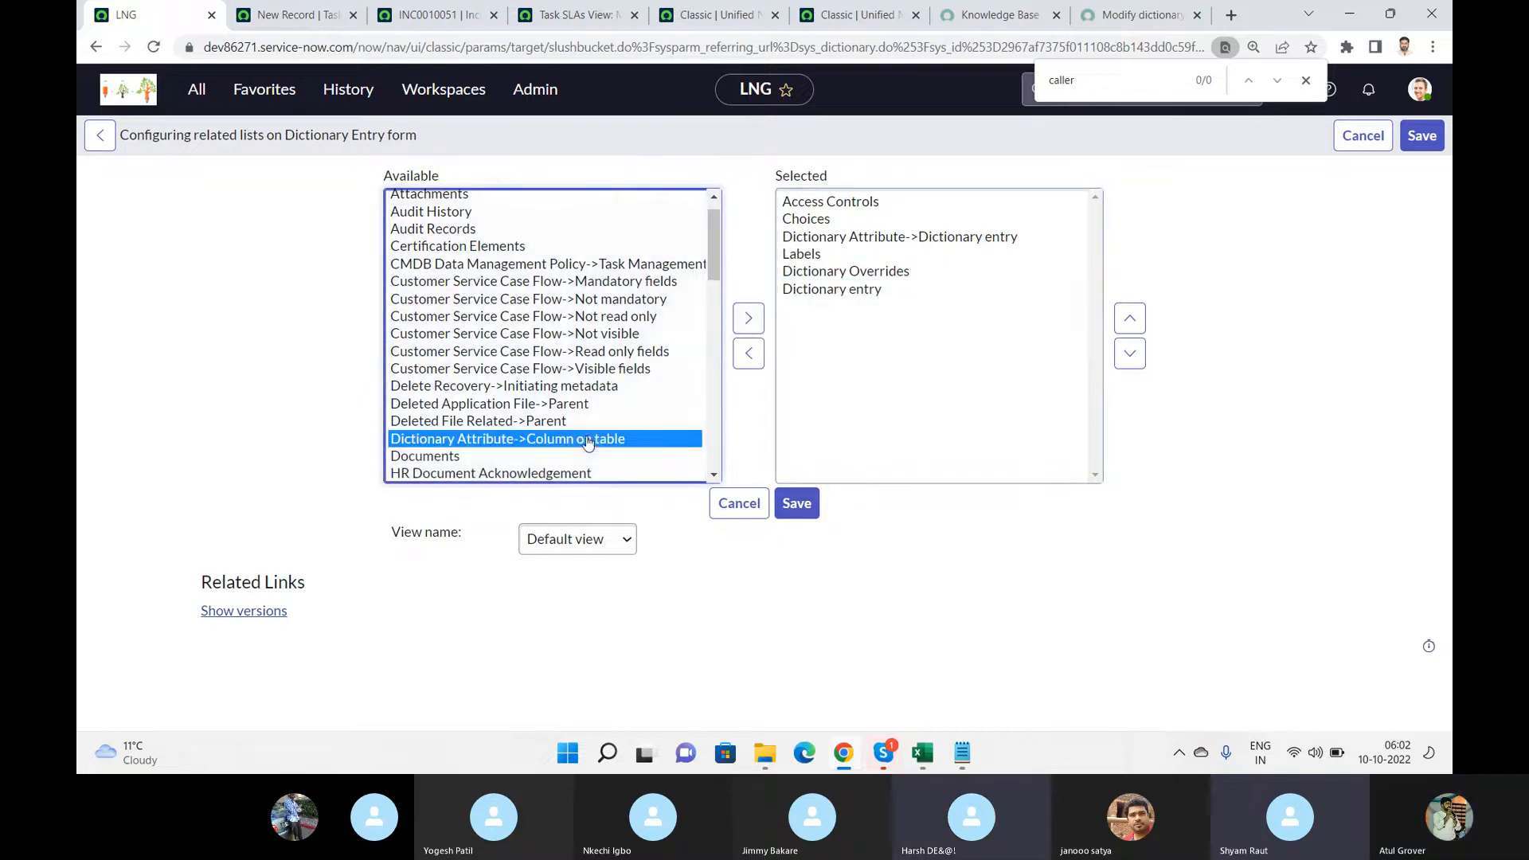
pyautogui.click(755, 322)
pyautogui.click(804, 505)
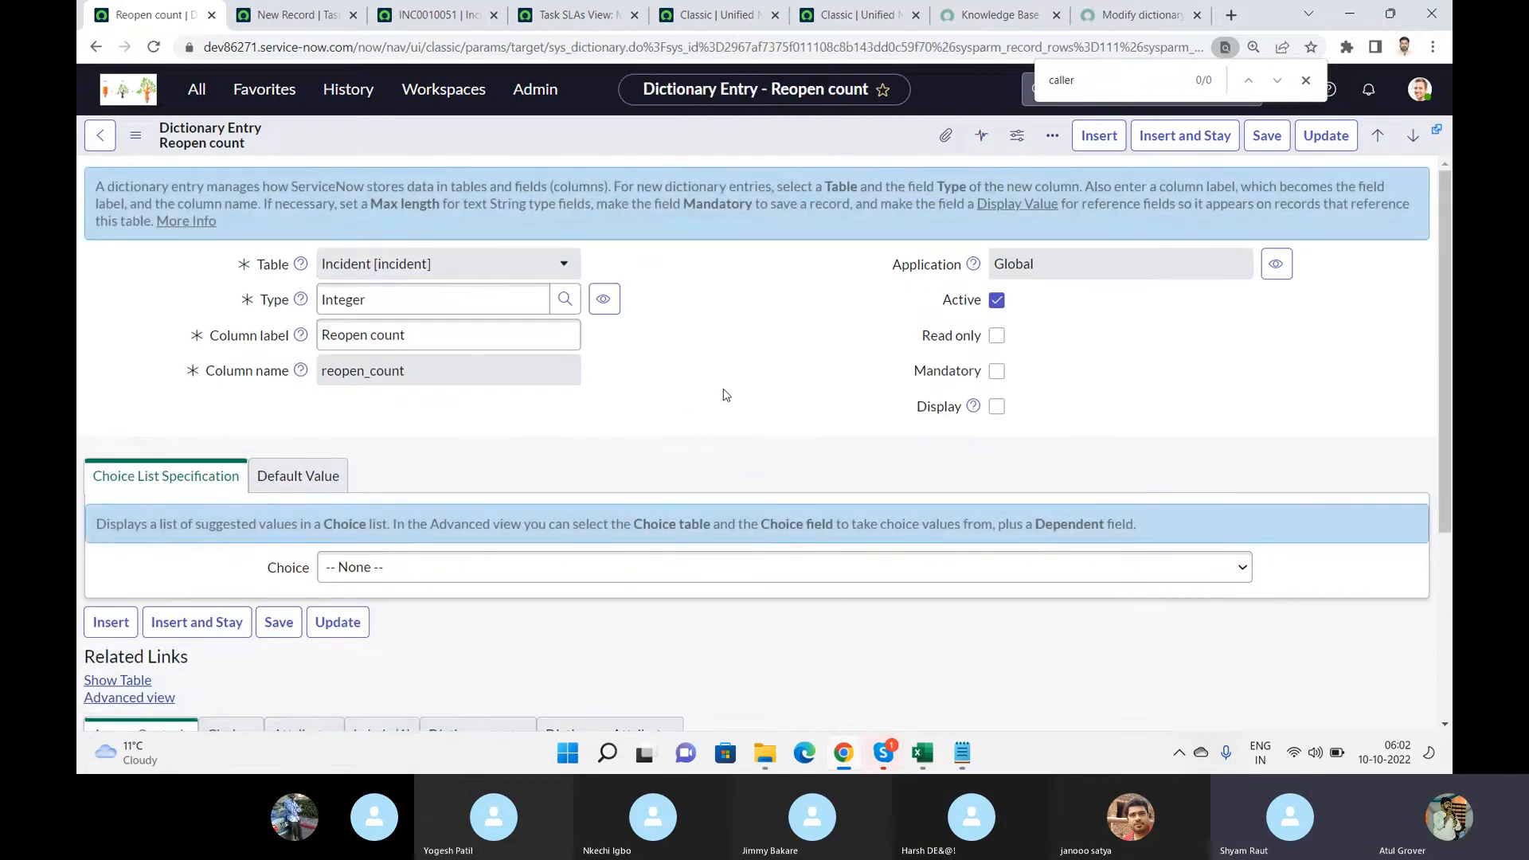
# - Check the Dictionary entry and Dictionary Attributes related lists on the Reopen count entry
pyautogui.scroll(-4, 725, 395)
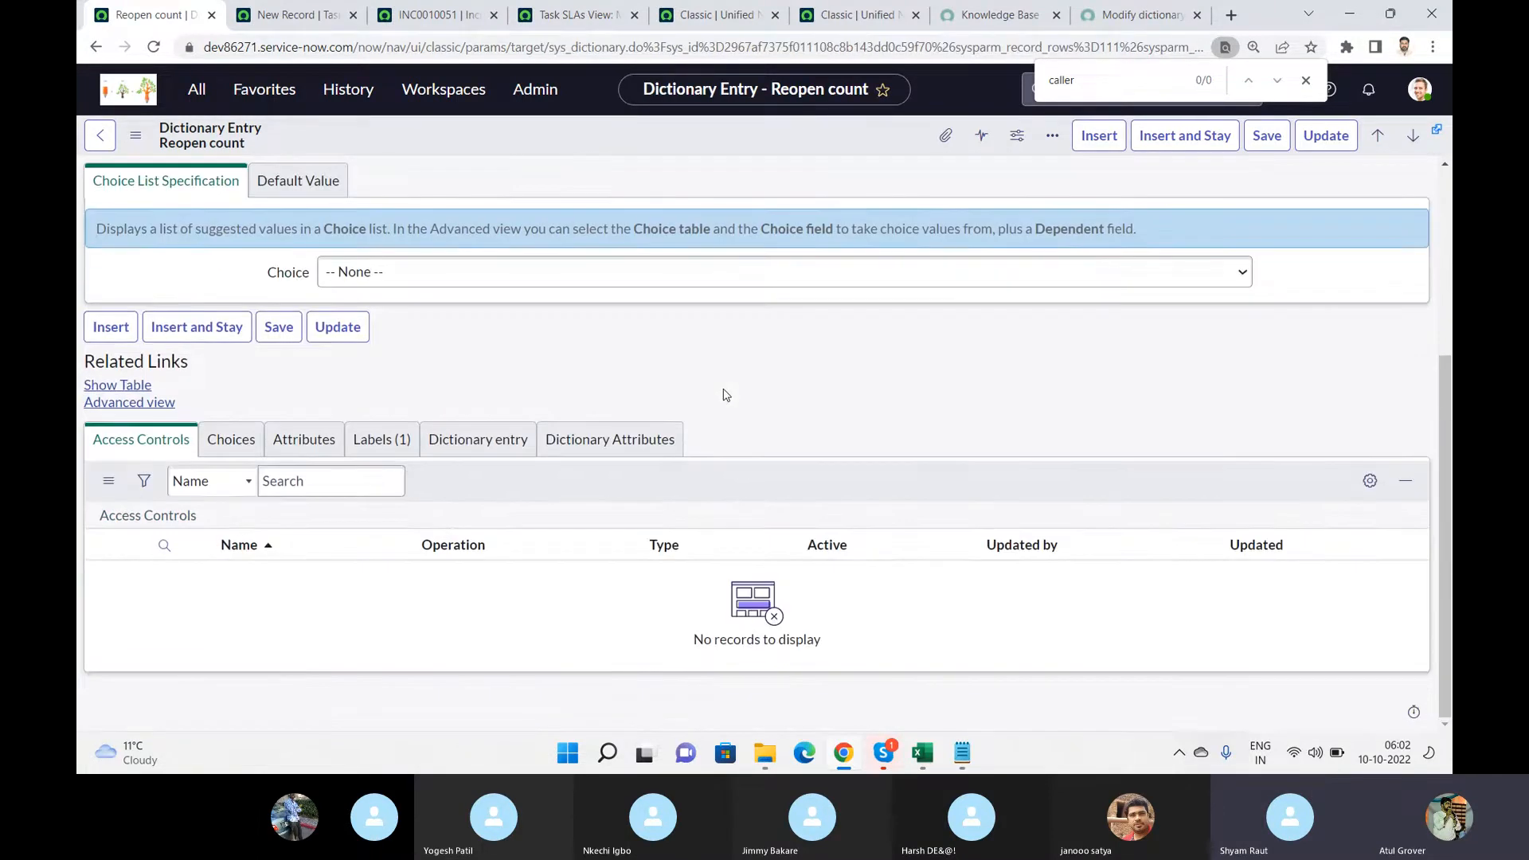
pyautogui.click(502, 434)
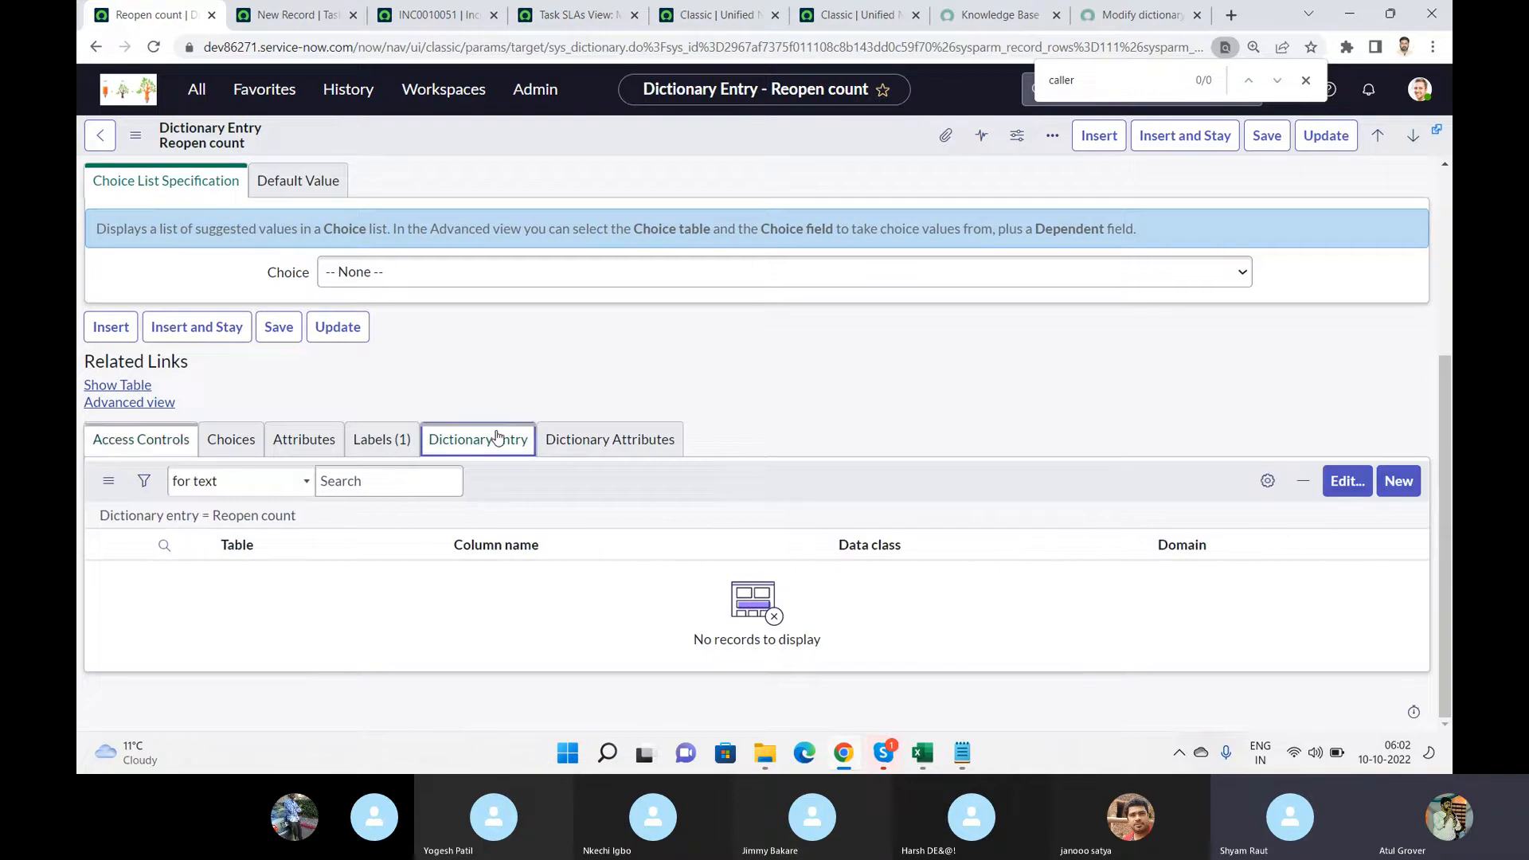
pyautogui.click(600, 452)
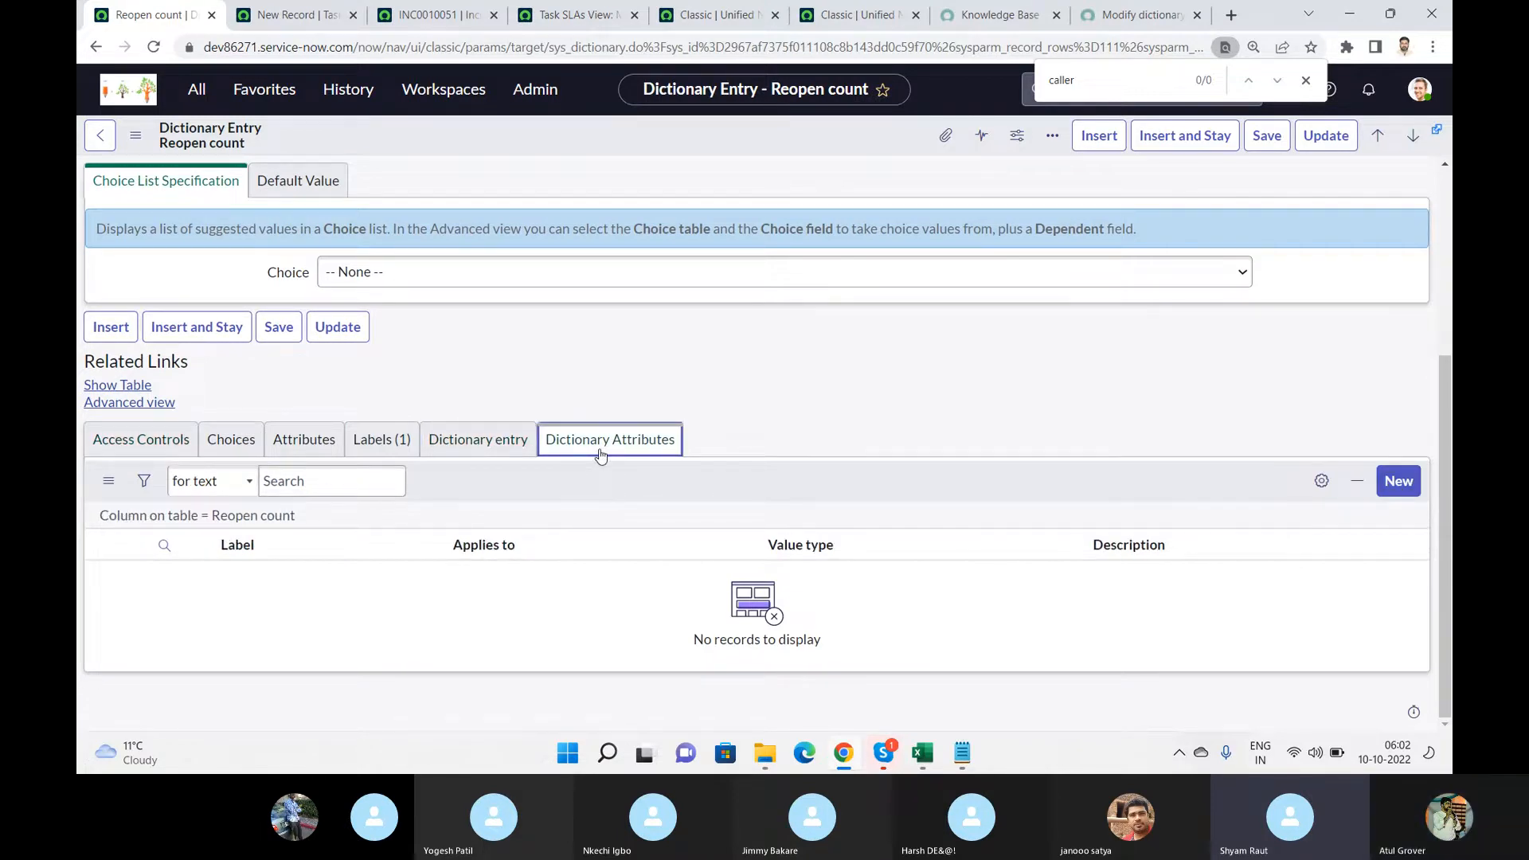
pyautogui.click(482, 449)
# - Open the Define a dictionary override documentation topic and read its procedure, highlighting the Dictionary Overrides related list name
pyautogui.click(1146, 24)
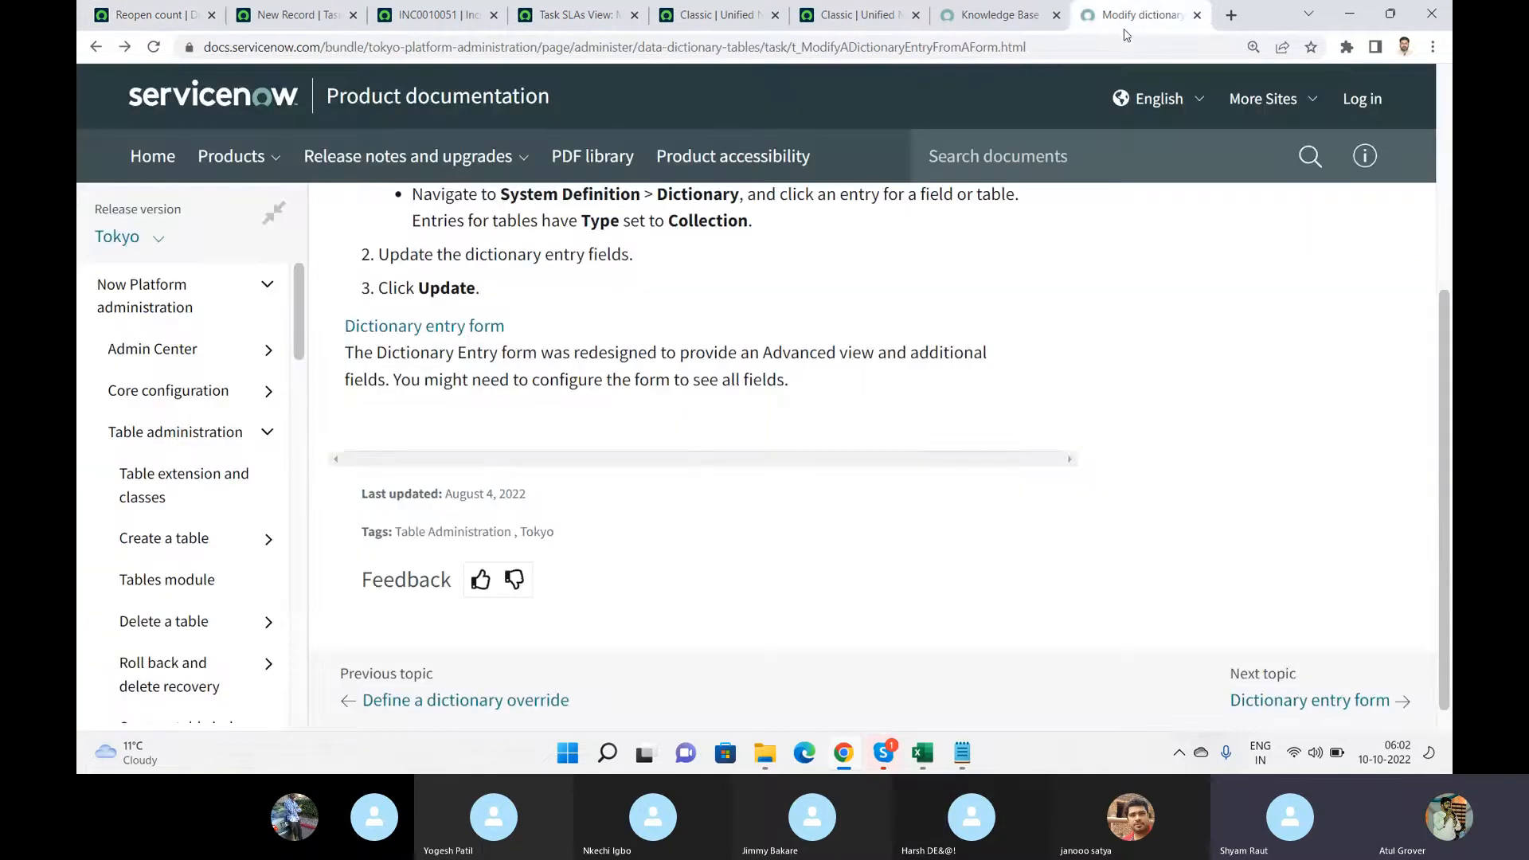
pyautogui.rightClick(1293, 451)
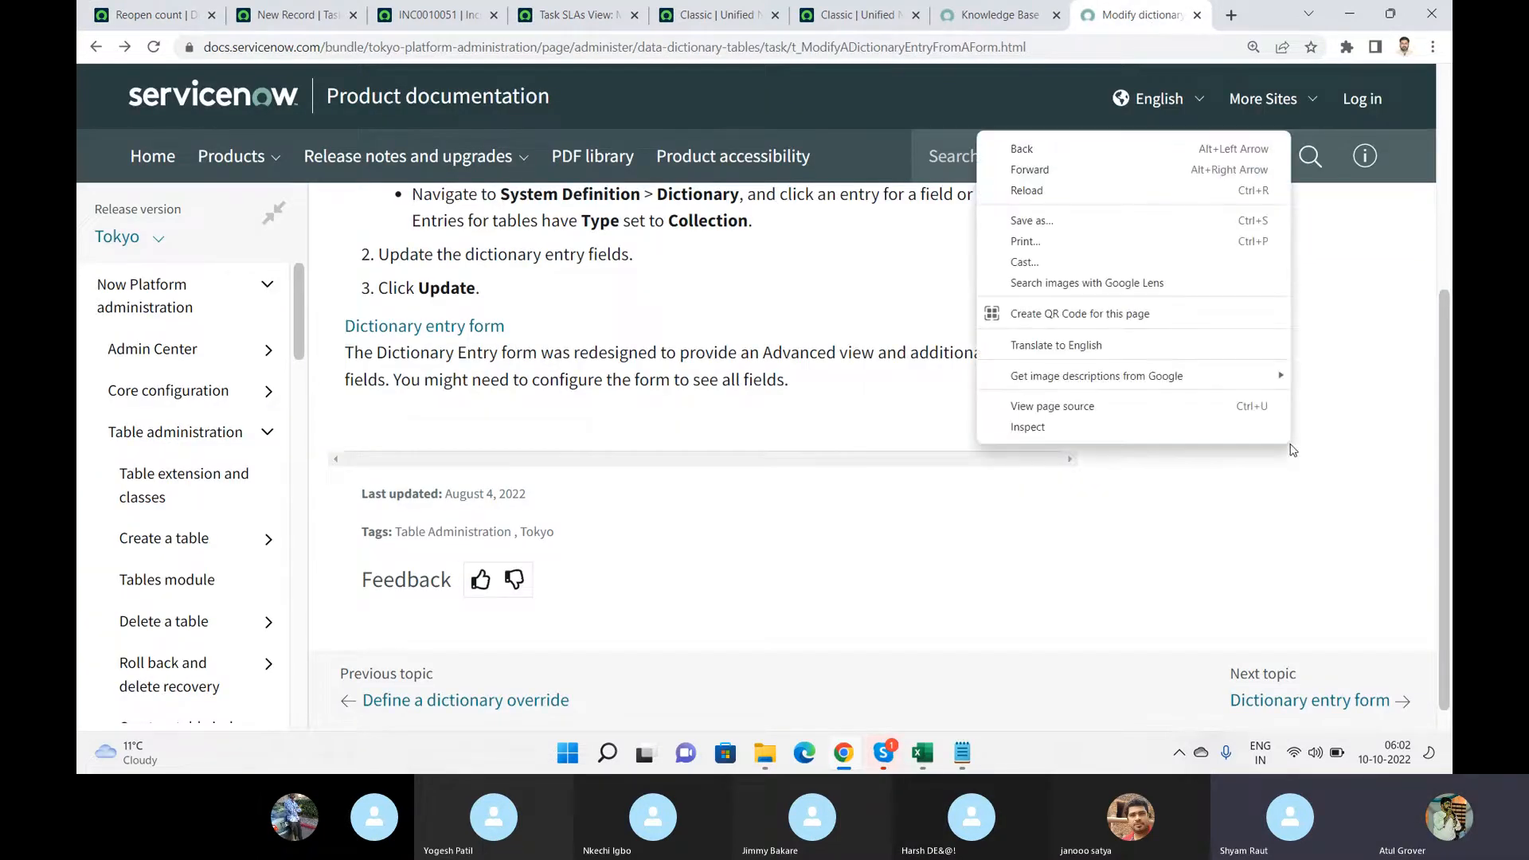
pyautogui.click(1328, 456)
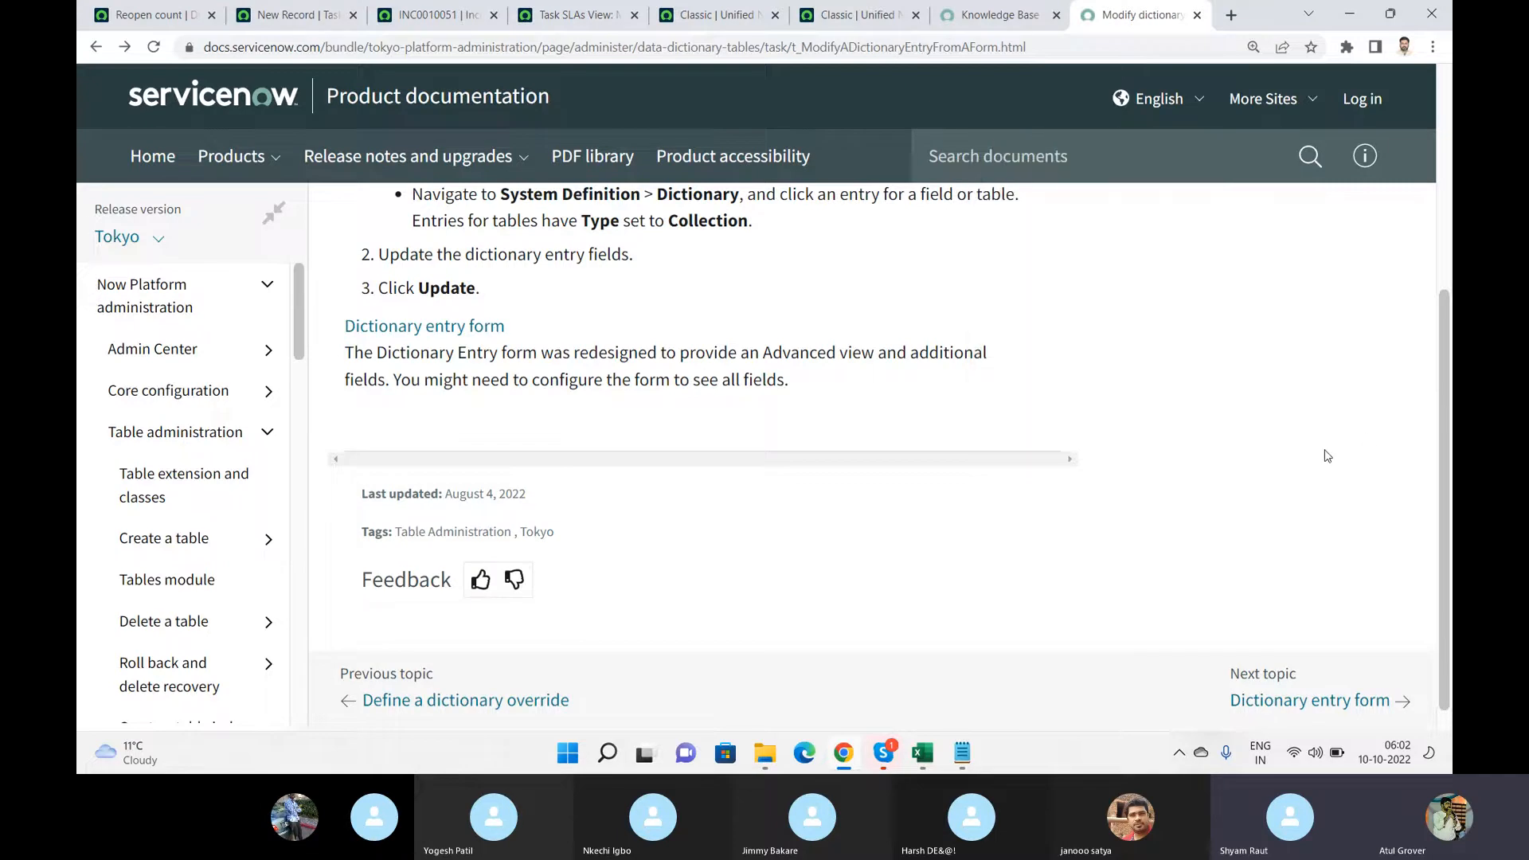
pyautogui.scroll(5, 1329, 455)
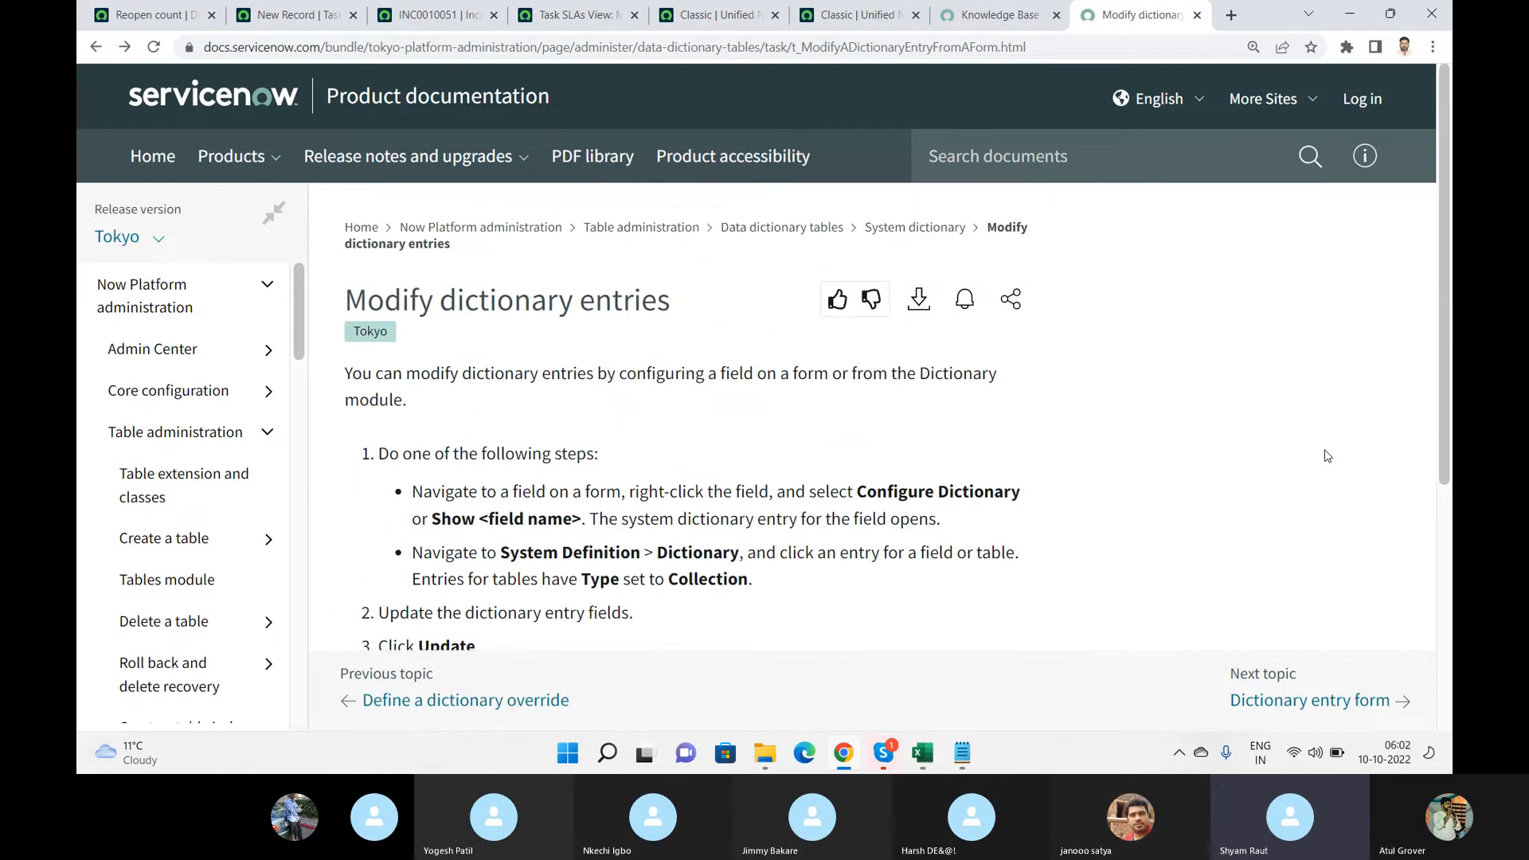
pyautogui.click(517, 706)
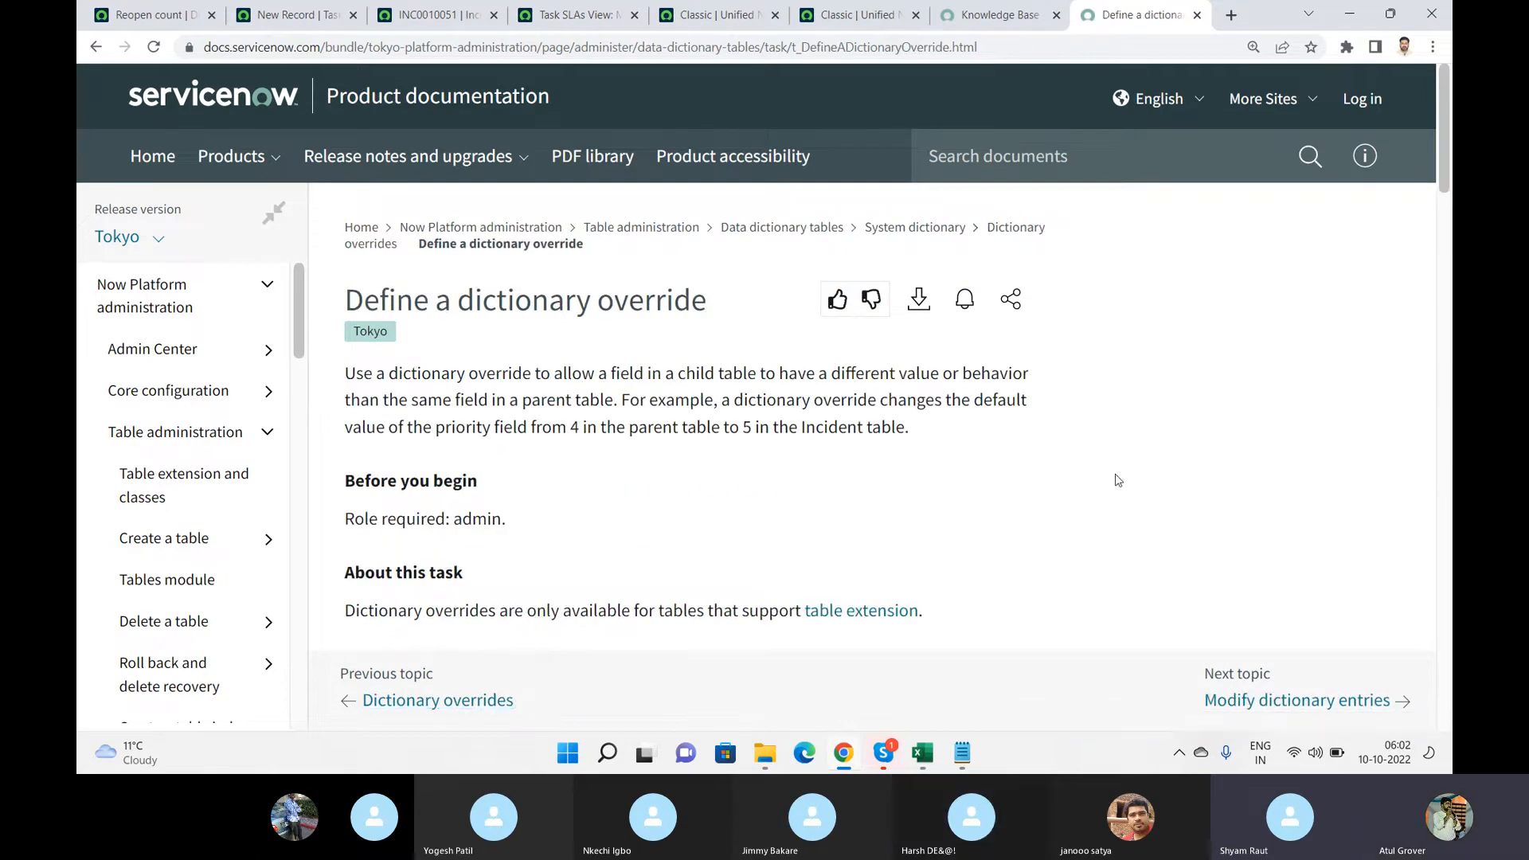
pyautogui.scroll(-5, 1117, 480)
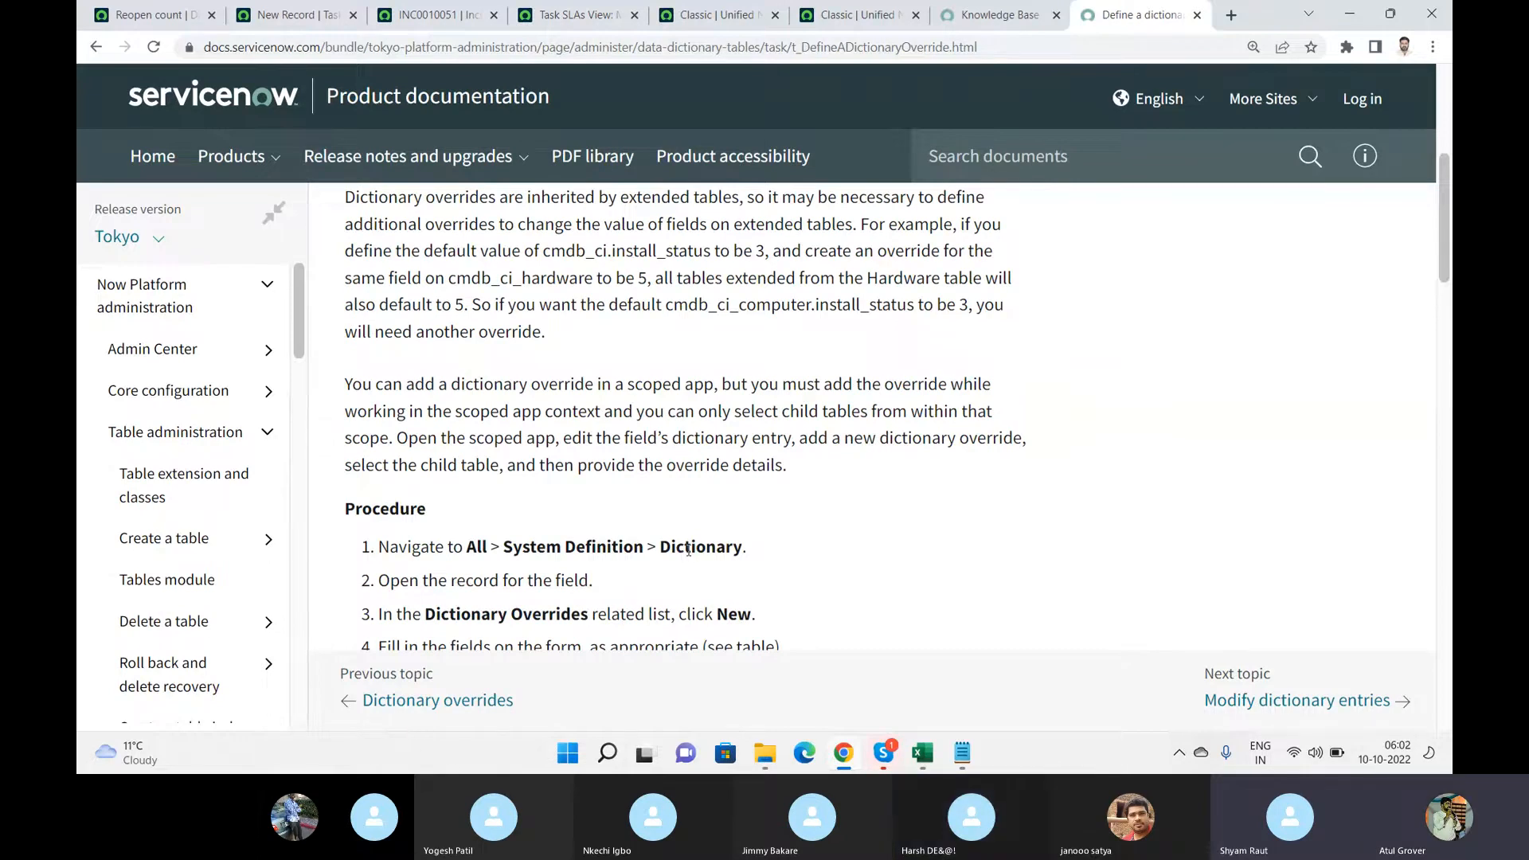
pyautogui.scroll(-1, 558, 530)
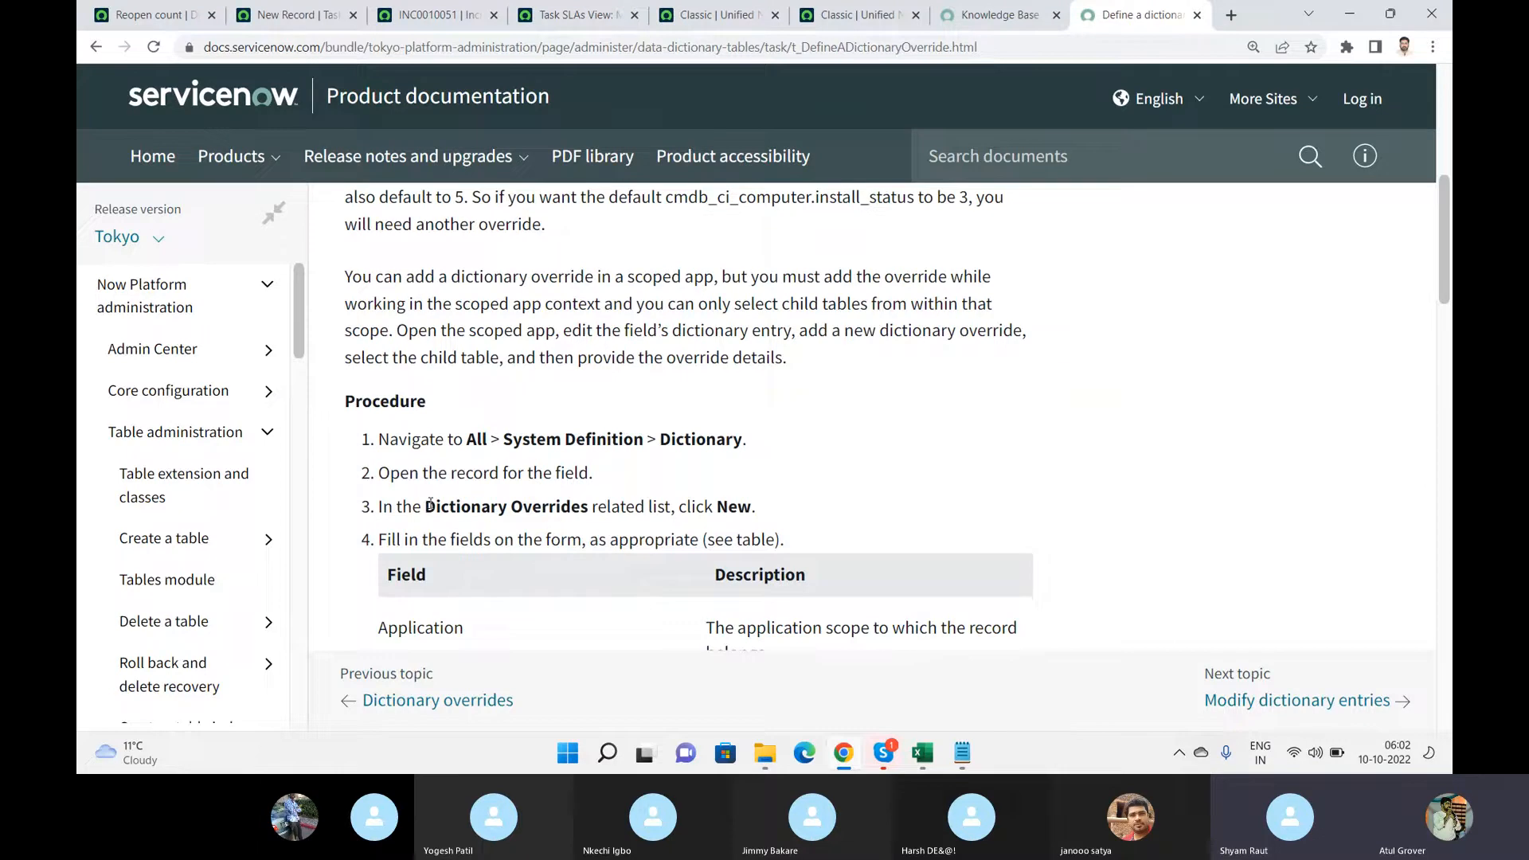
pyautogui.moveTo(430, 503); pyautogui.dragTo(590, 505)
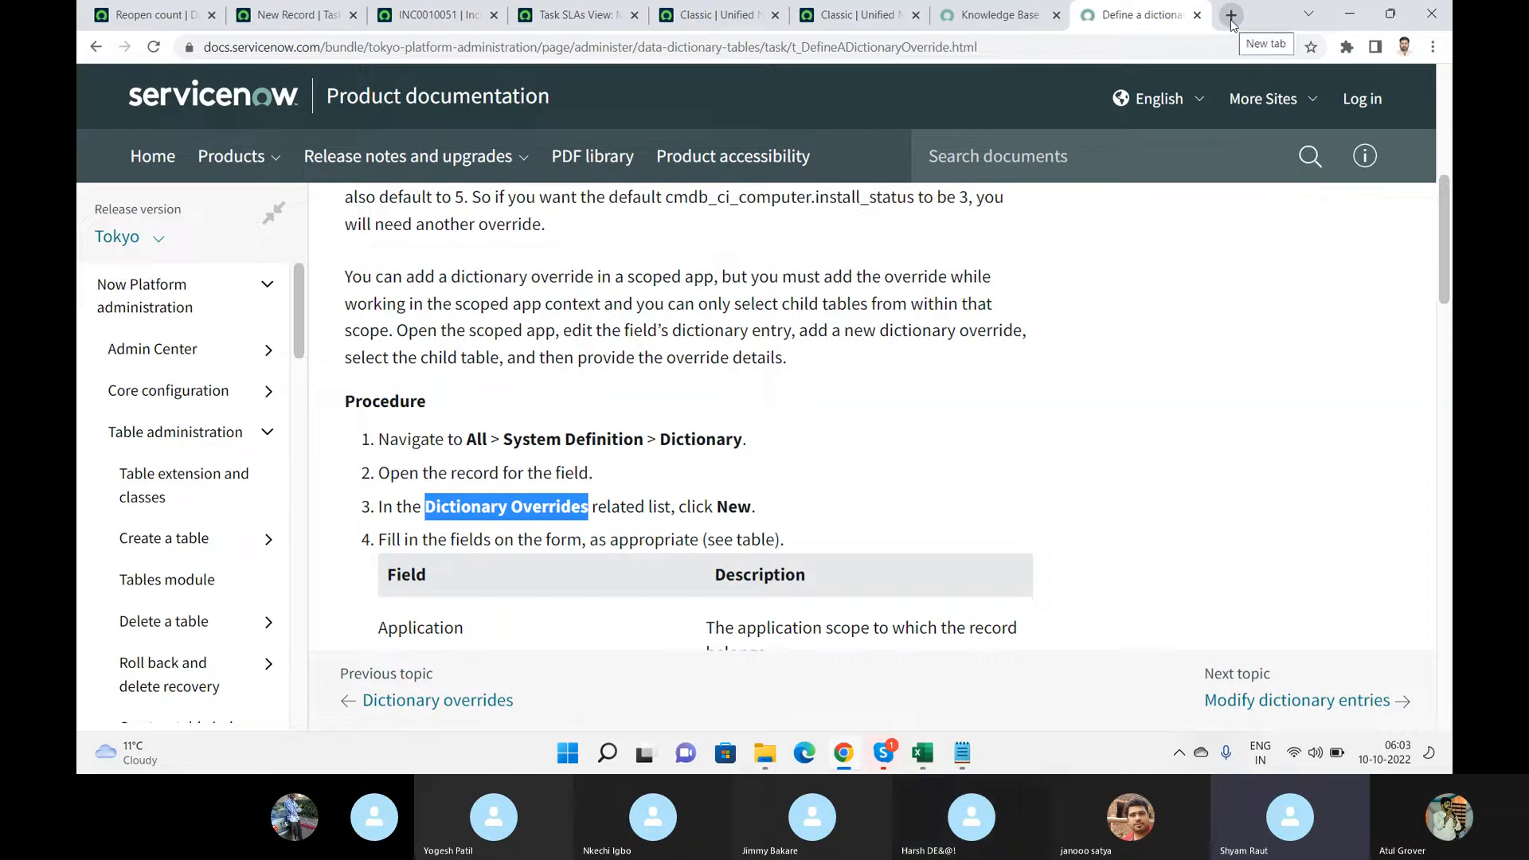
# - Return to the ServiceNow instance, search the application navigator for "dict" and open the Dictionary module under System Definition
pyautogui.click(151, 16)
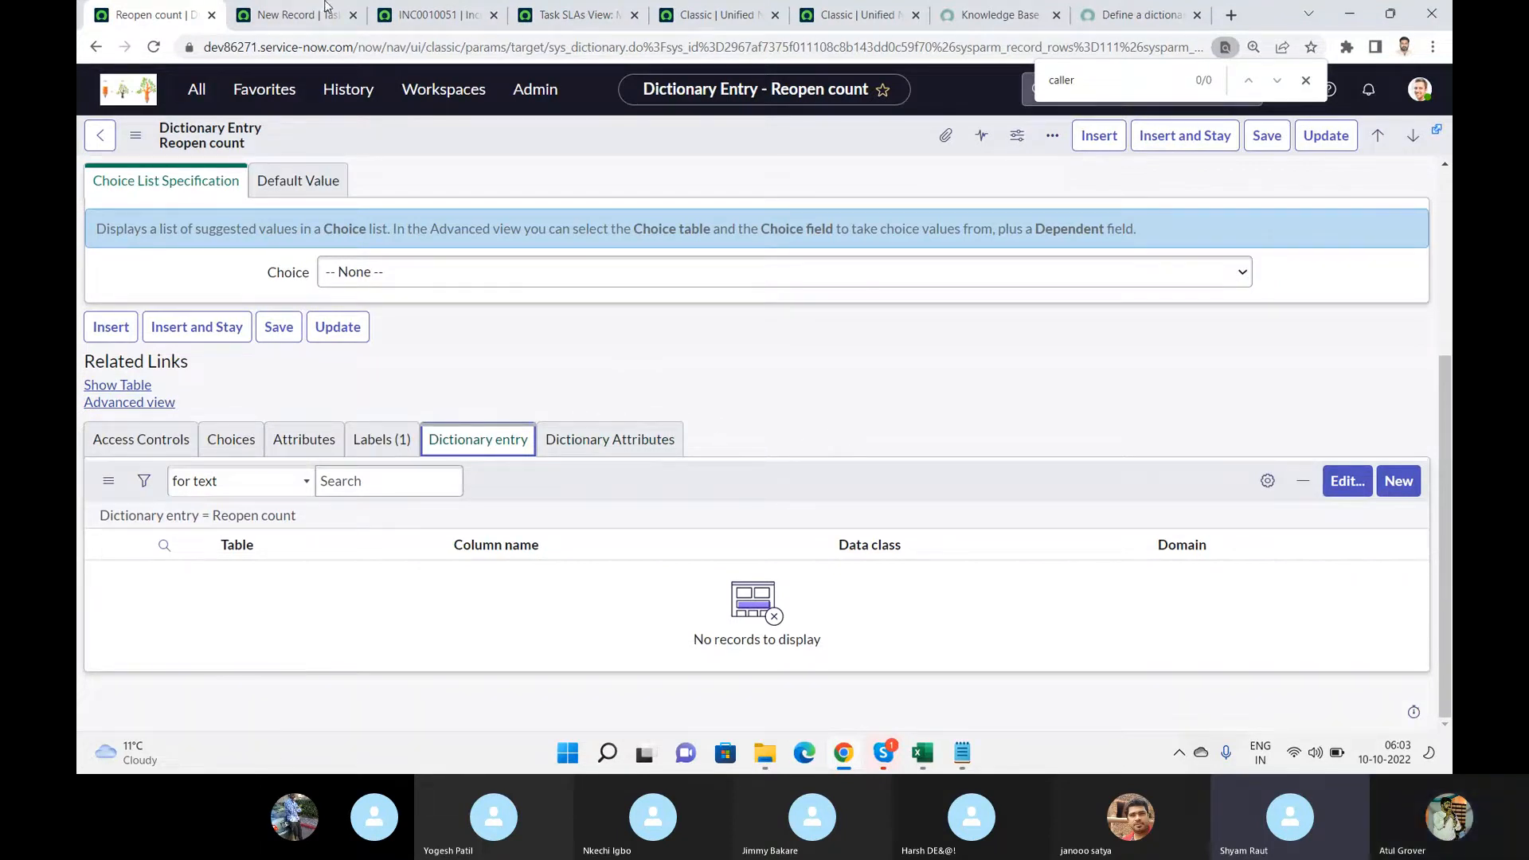
pyautogui.click(201, 91)
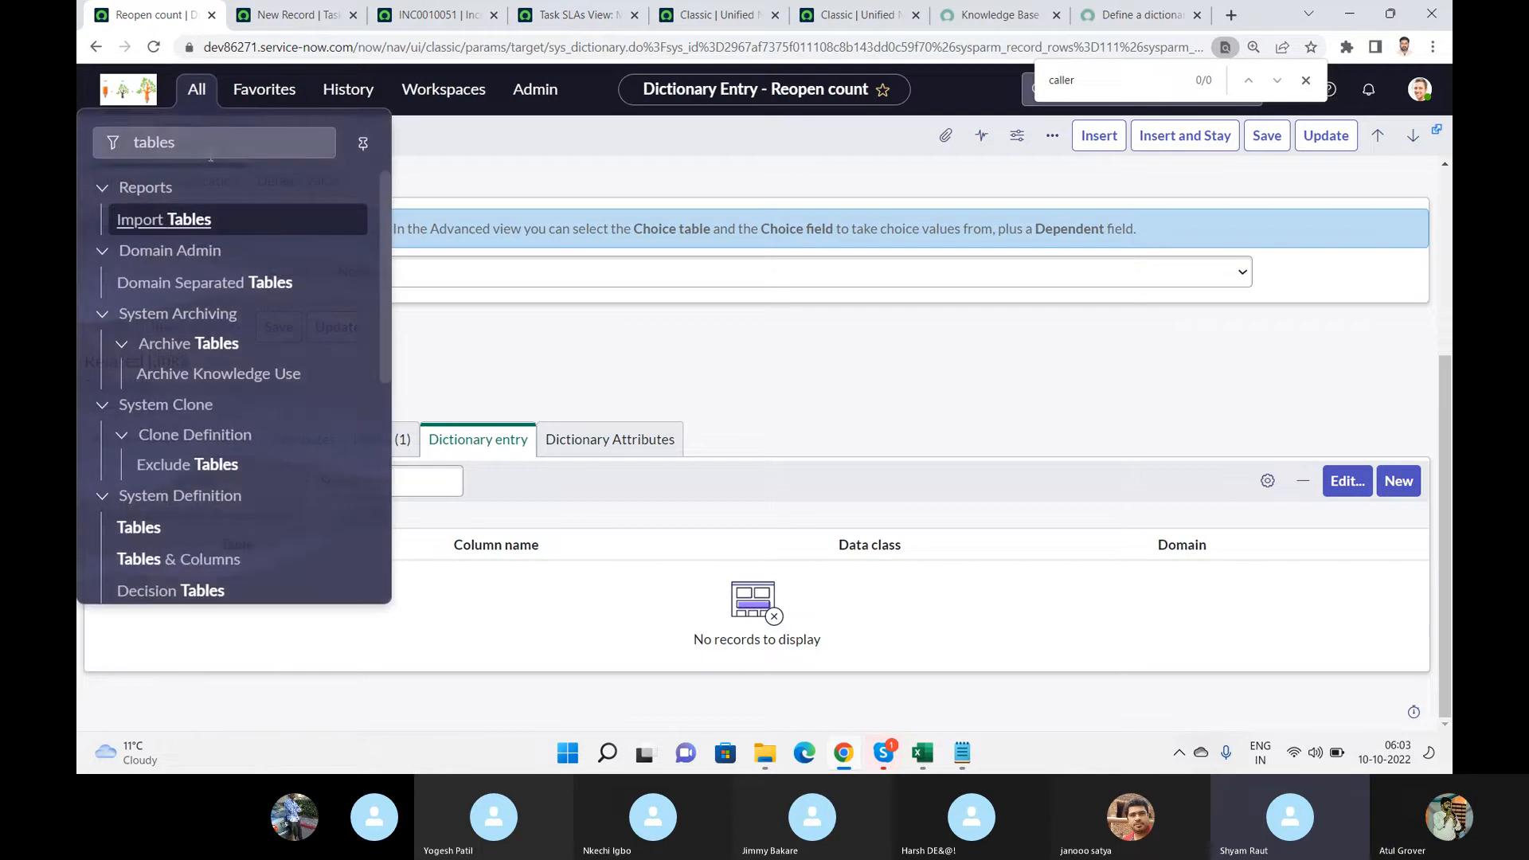
pyautogui.write('dic')
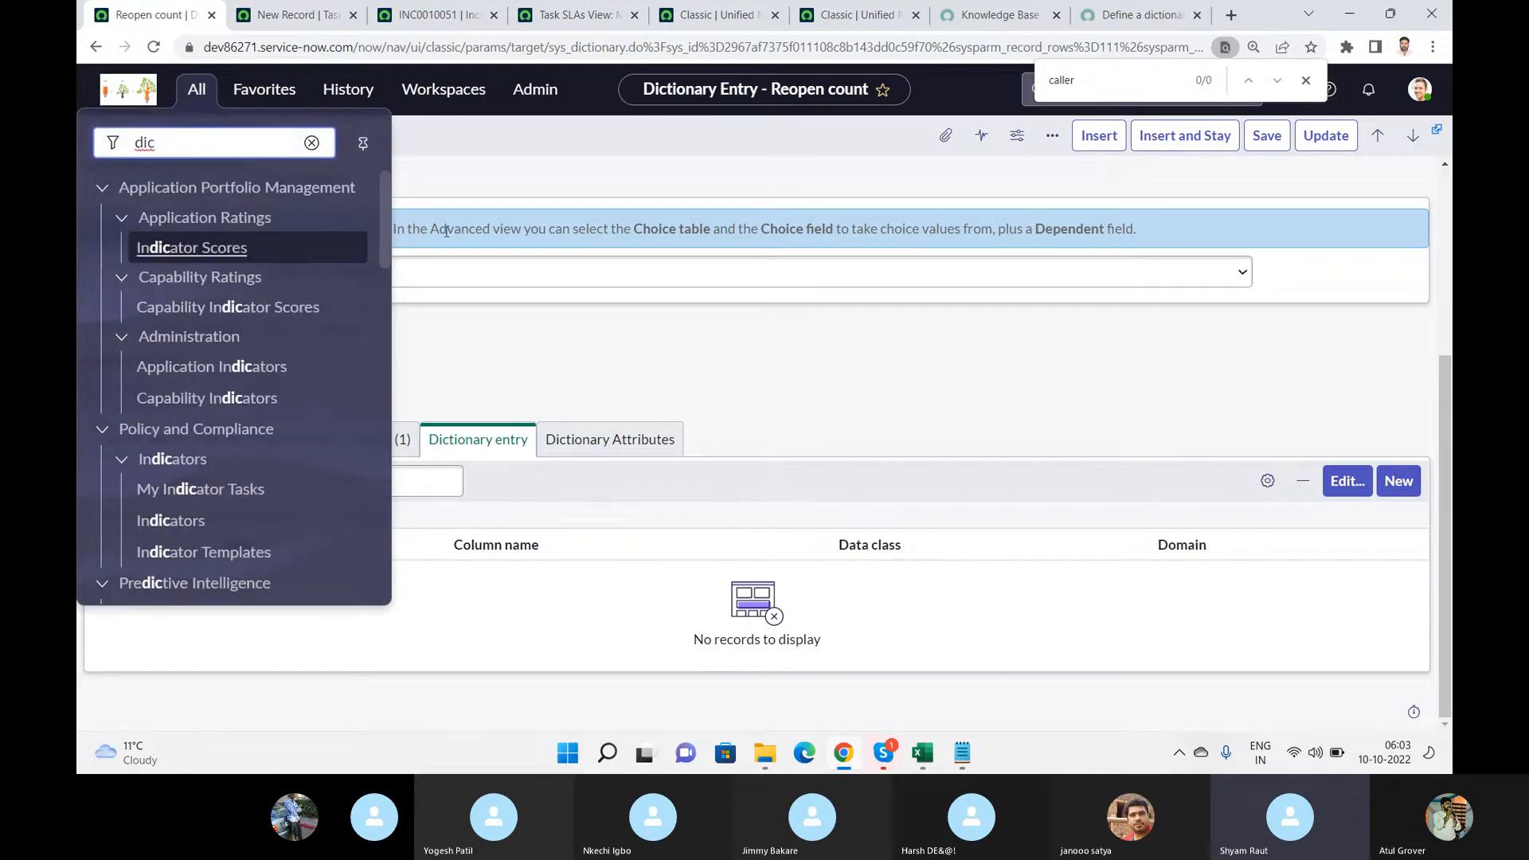
pyautogui.write('t')
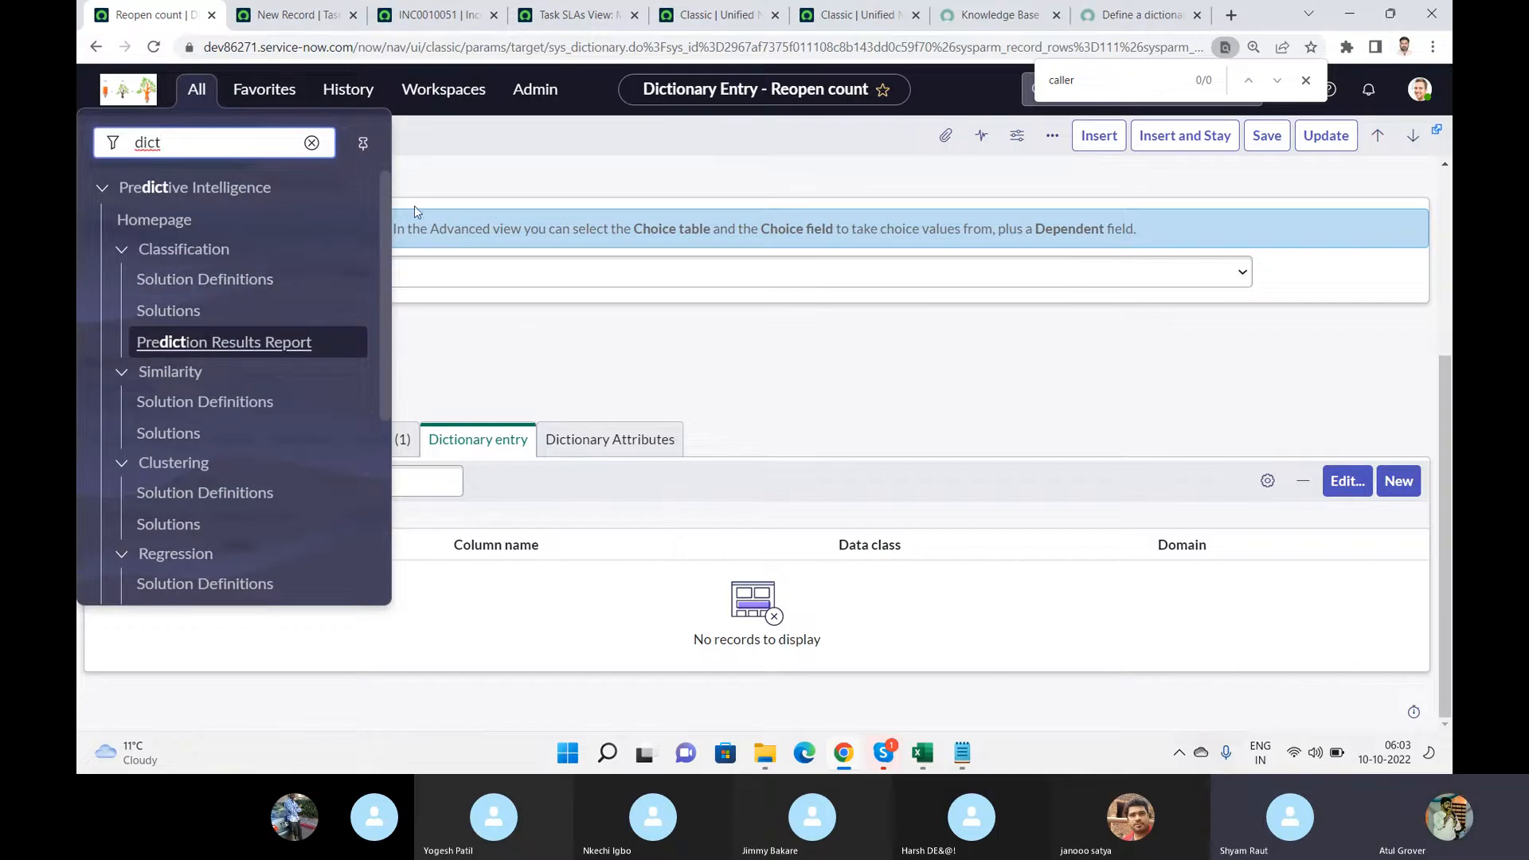
pyautogui.moveTo(385, 191); pyautogui.dragTo(380, 419)
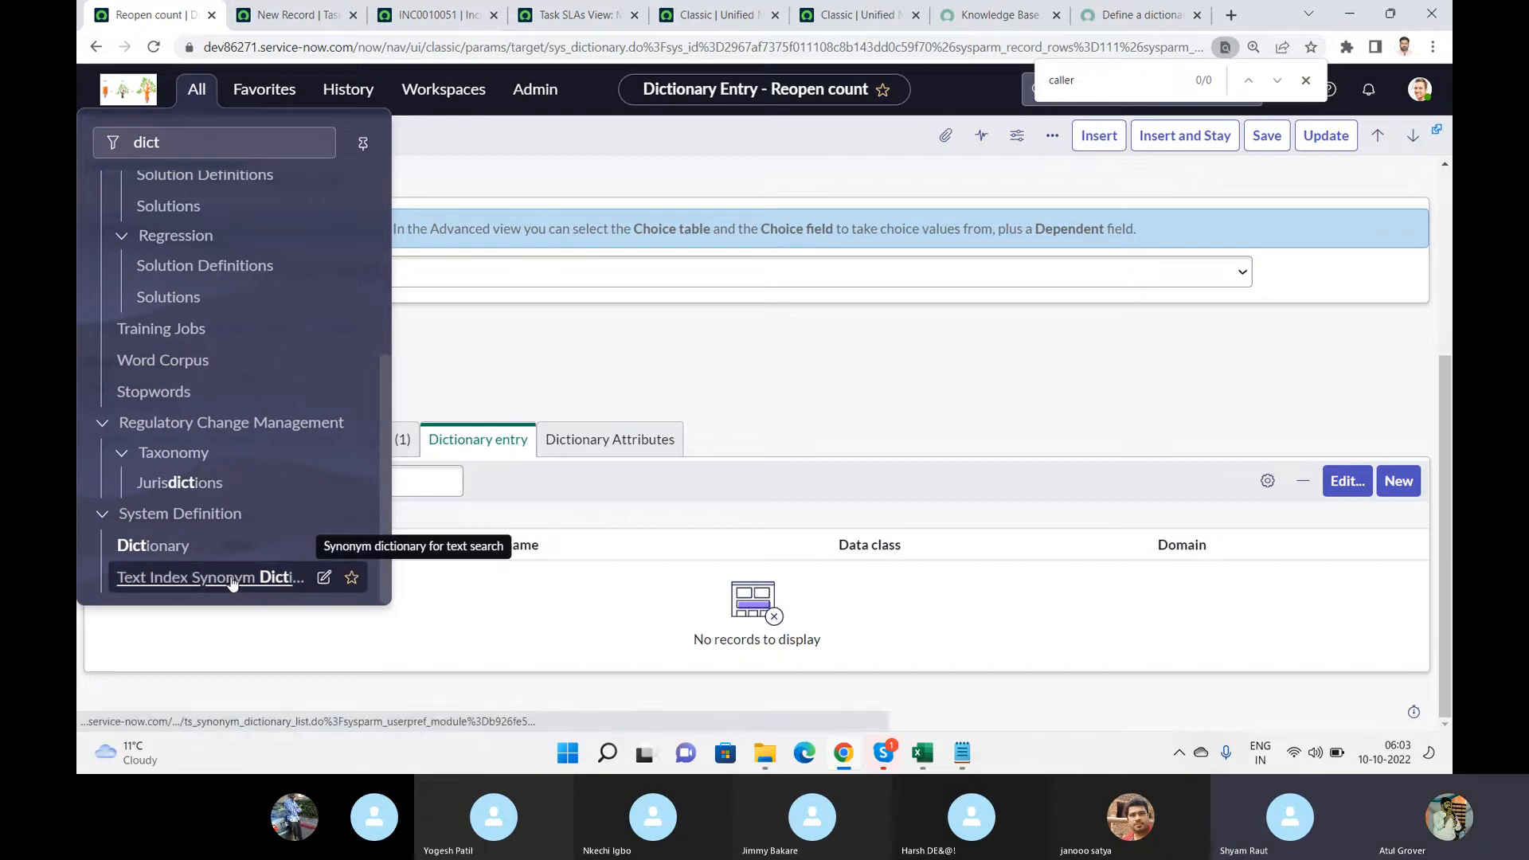
pyautogui.click(163, 555)
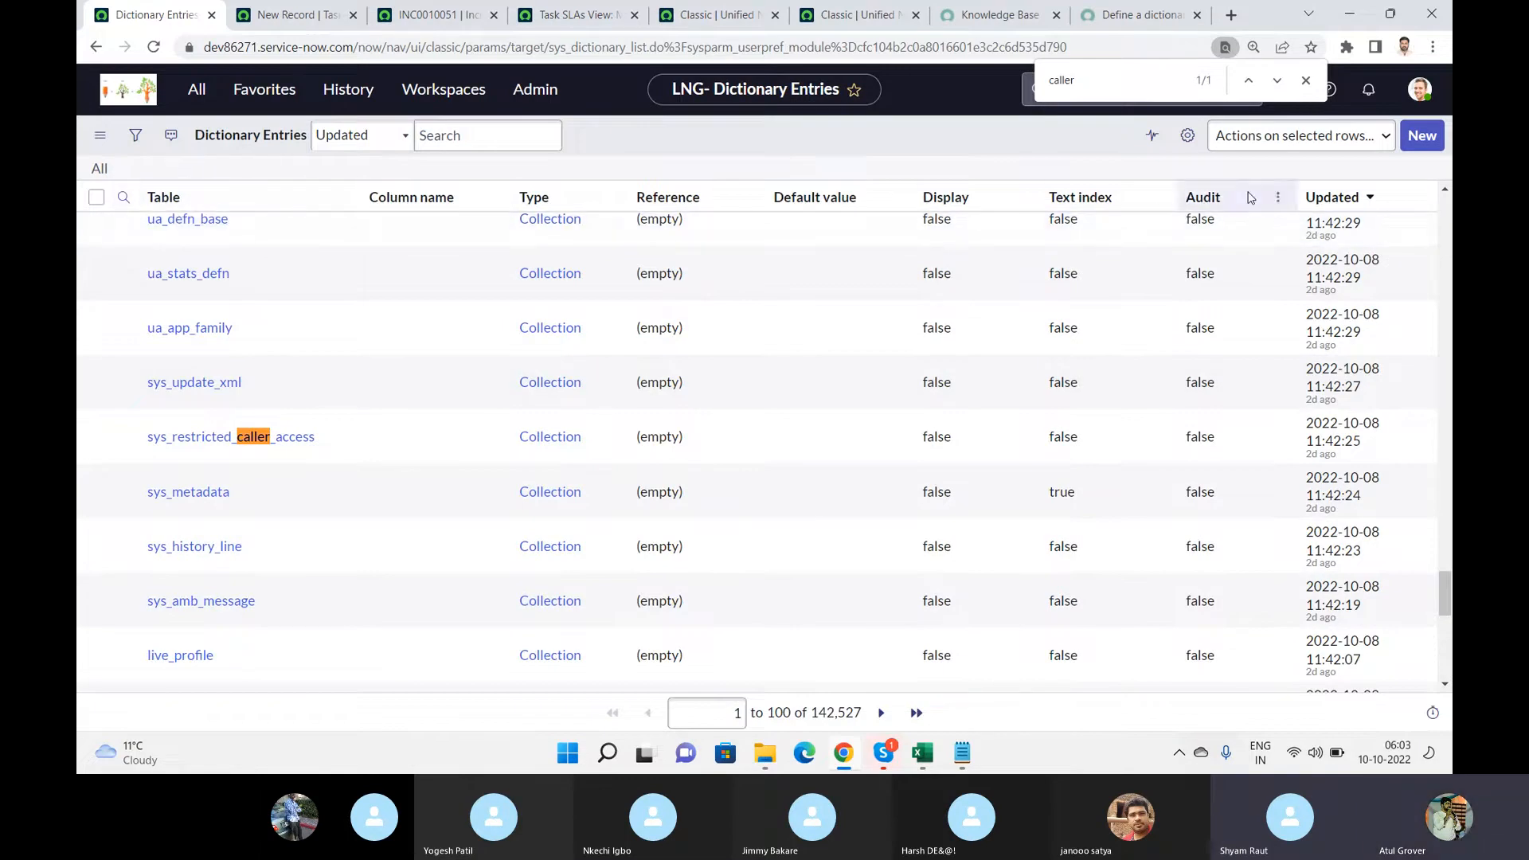
# - Filter the dictionary entries list by table with *change and by type with *table
pyautogui.moveTo(1442, 593); pyautogui.dragTo(1443, 217)
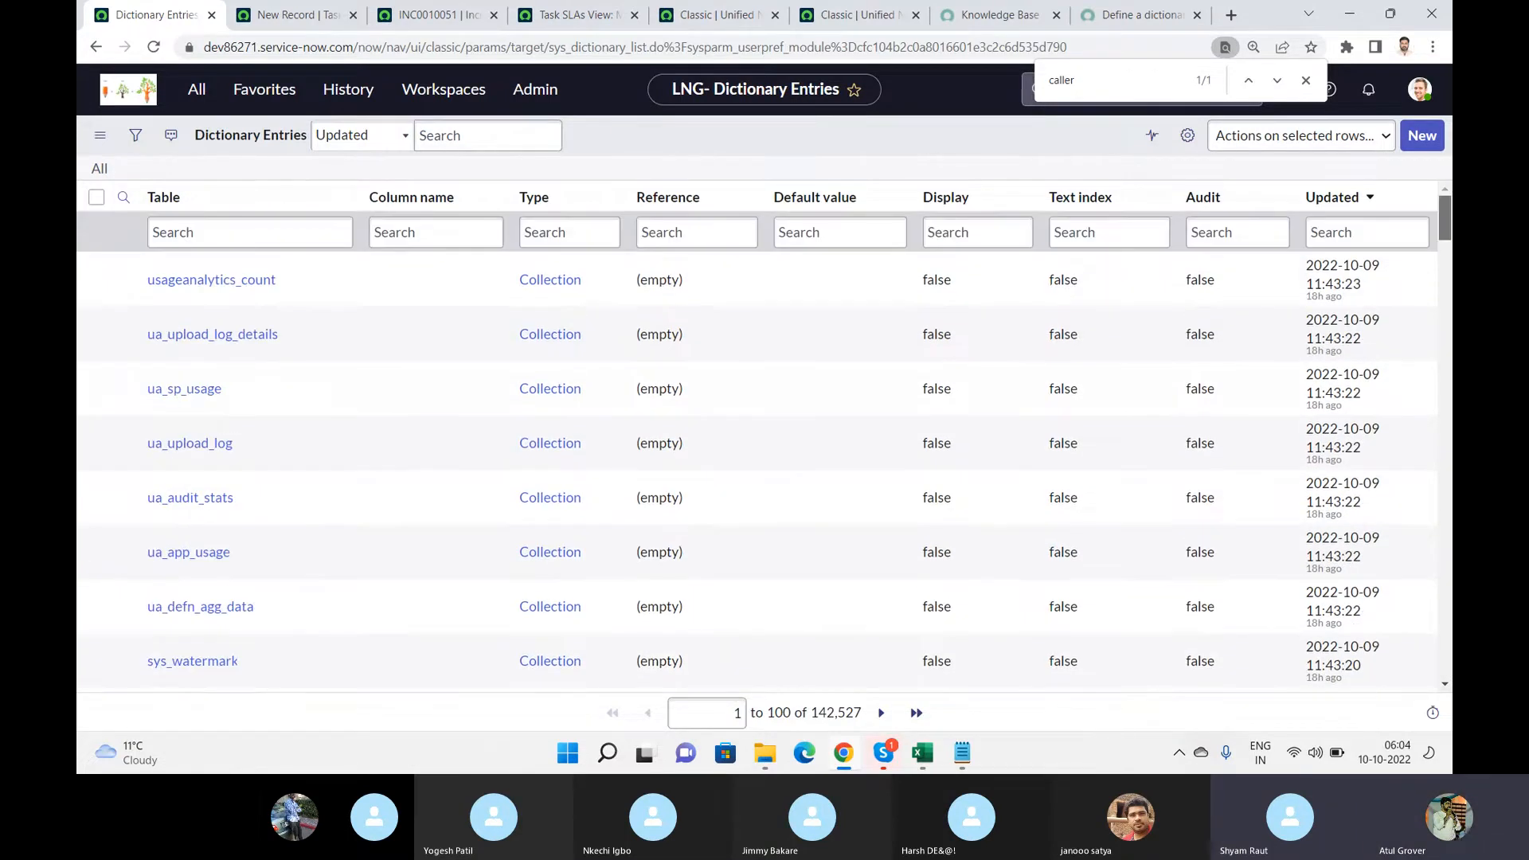
pyautogui.click(210, 234)
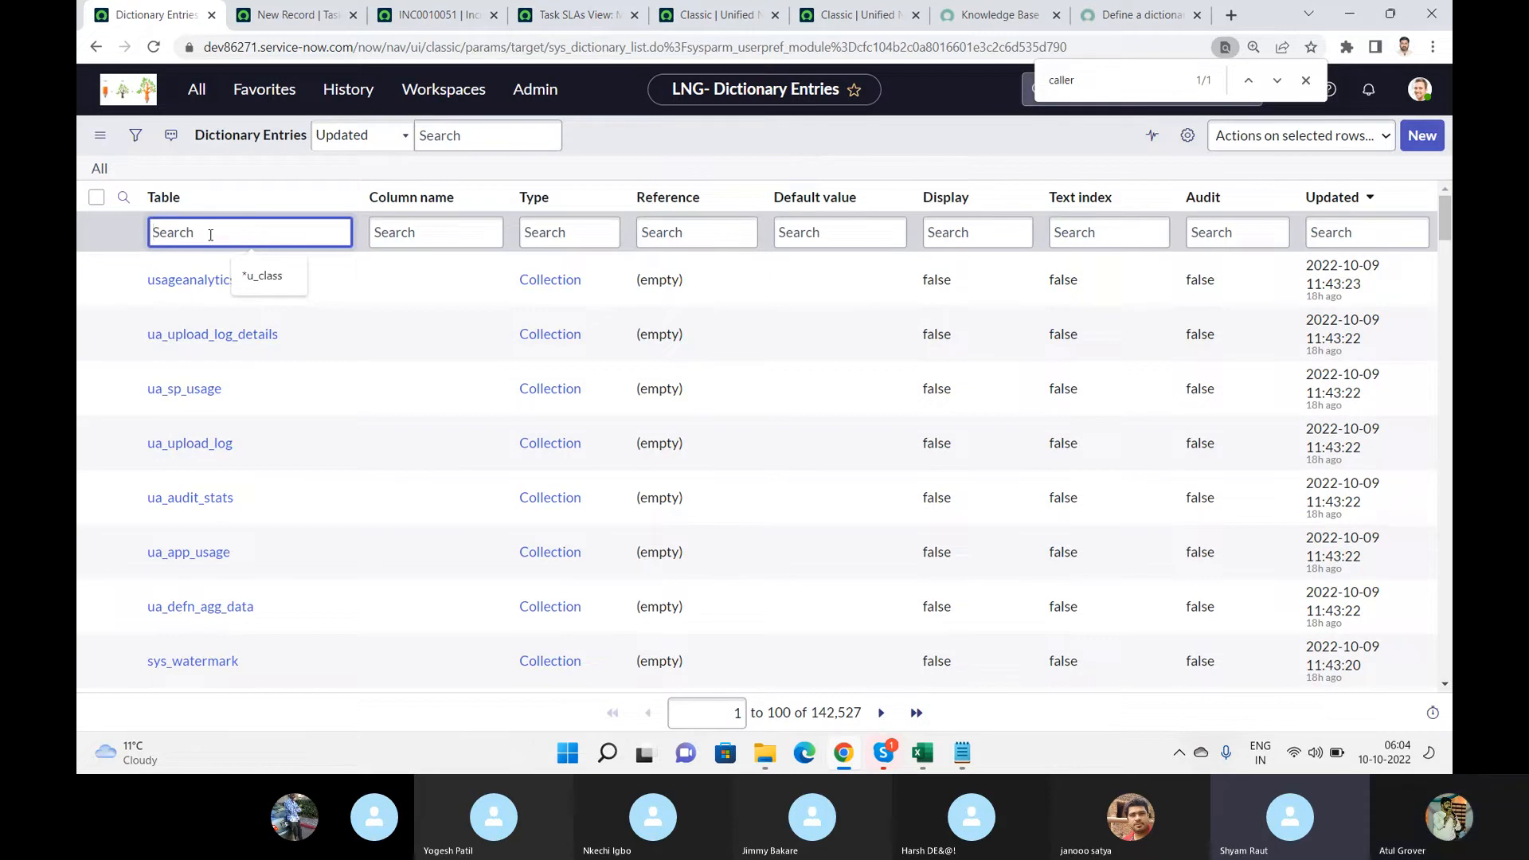
pyautogui.write('*chang')
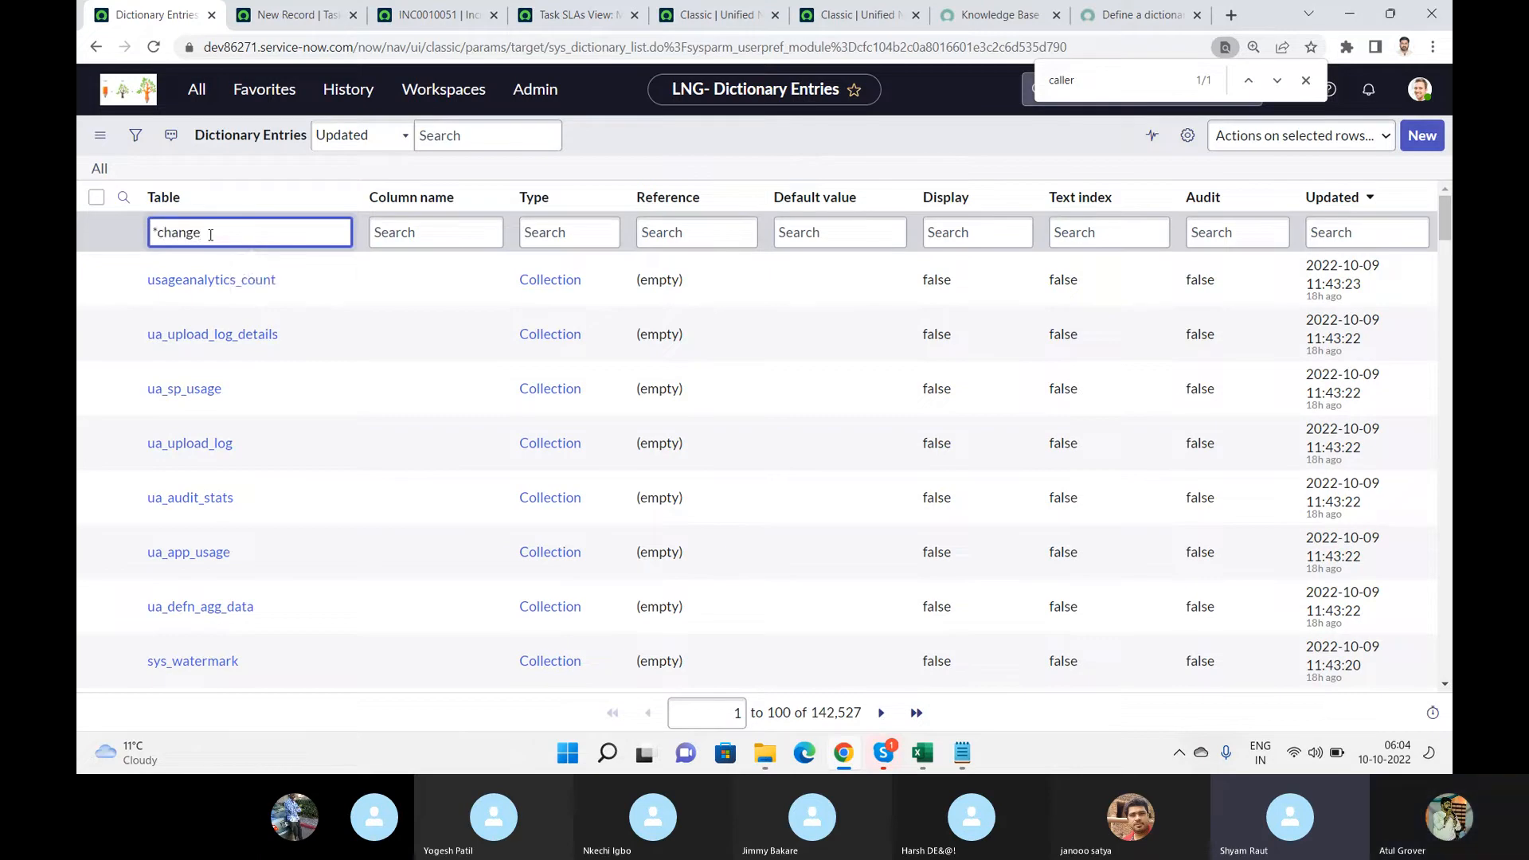
pyautogui.write('e')
pyautogui.press('Return')
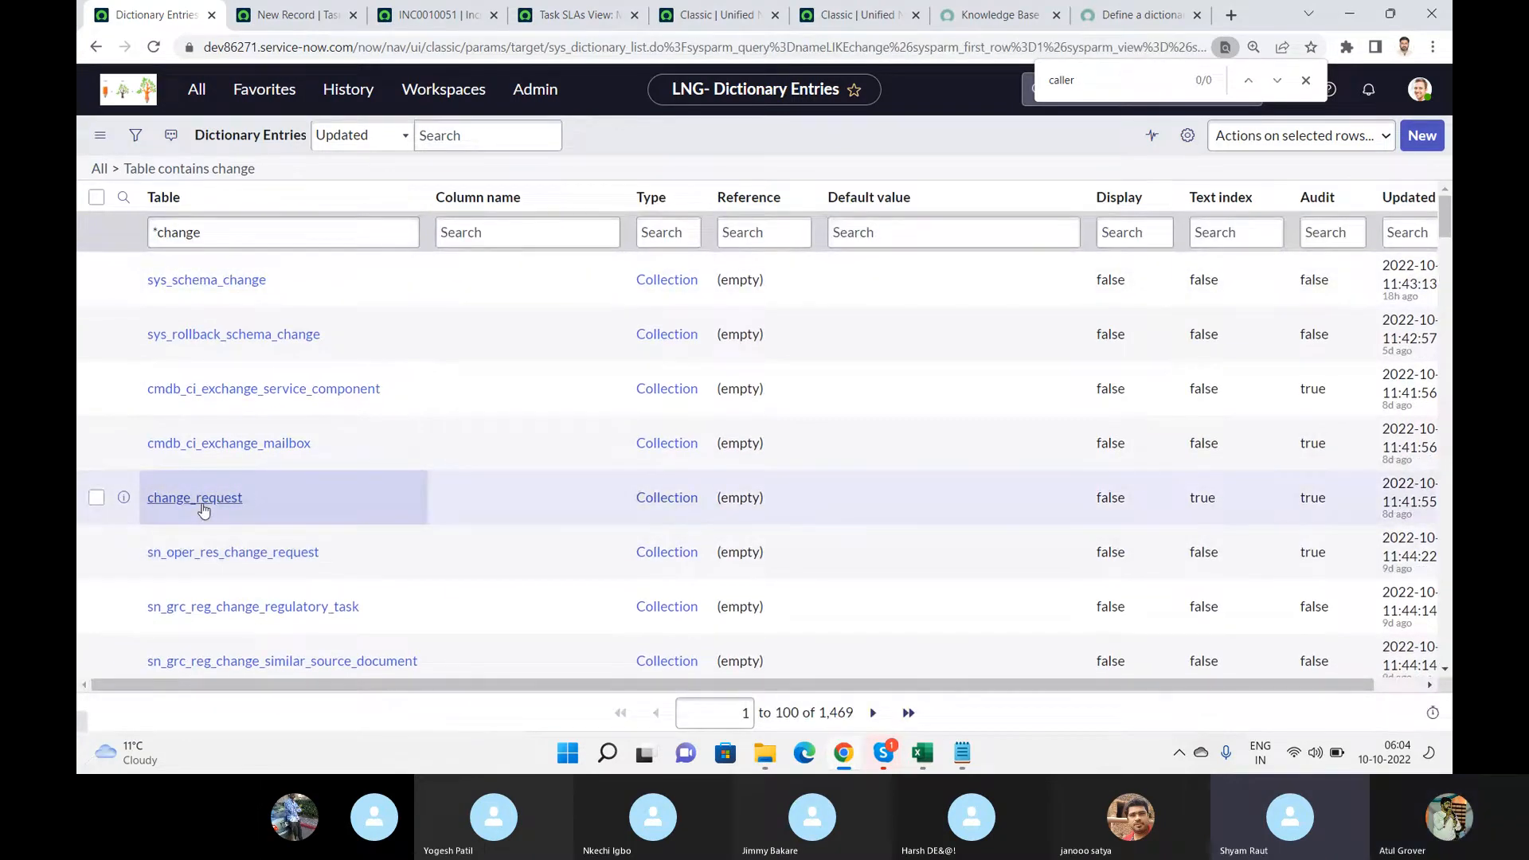
pyautogui.click(678, 233)
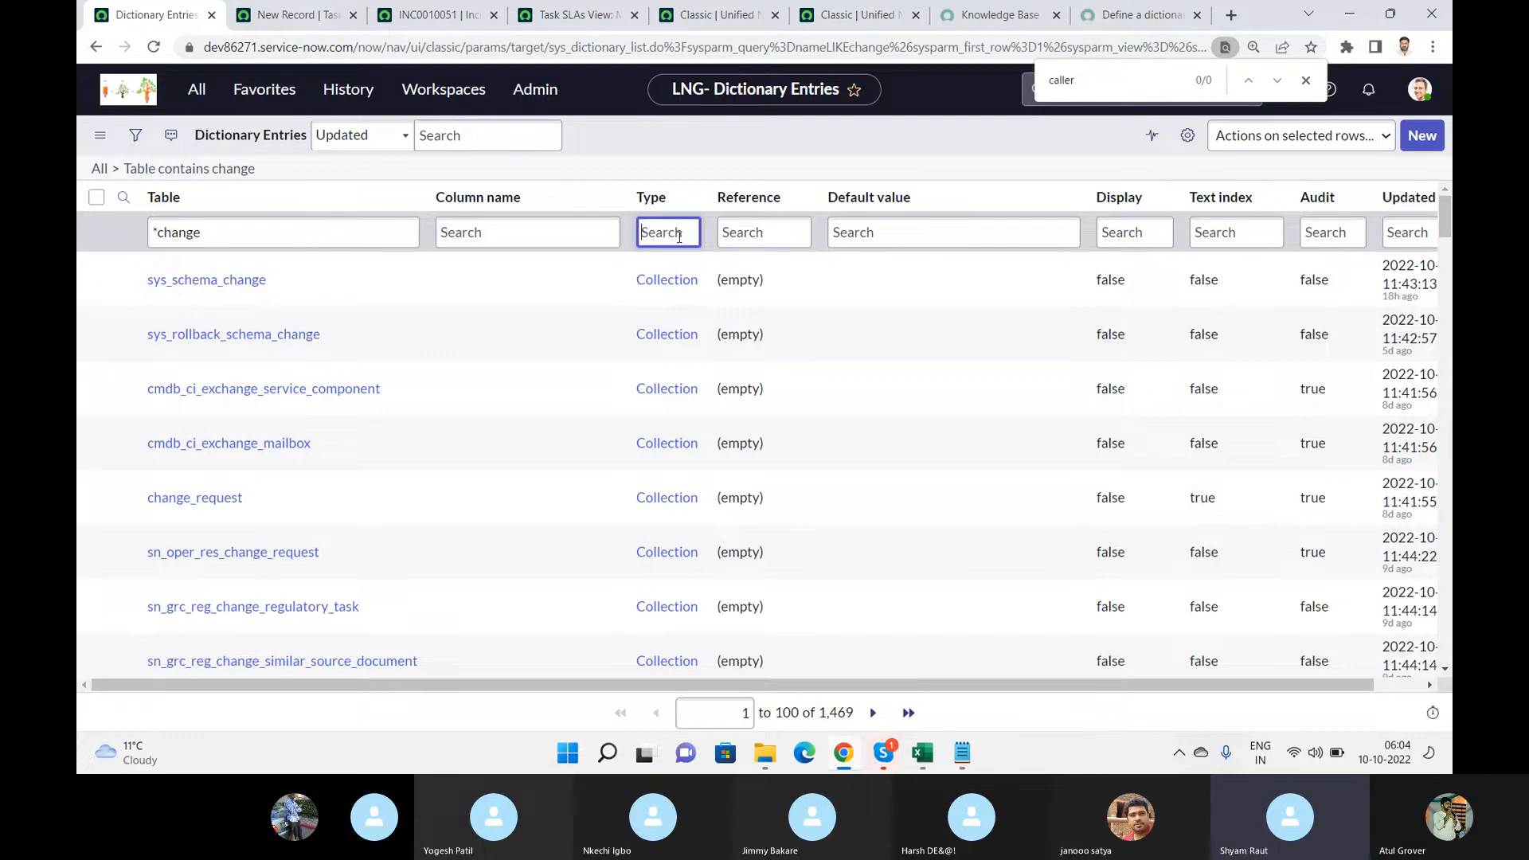
pyautogui.write('*table')
pyautogui.press('Return')
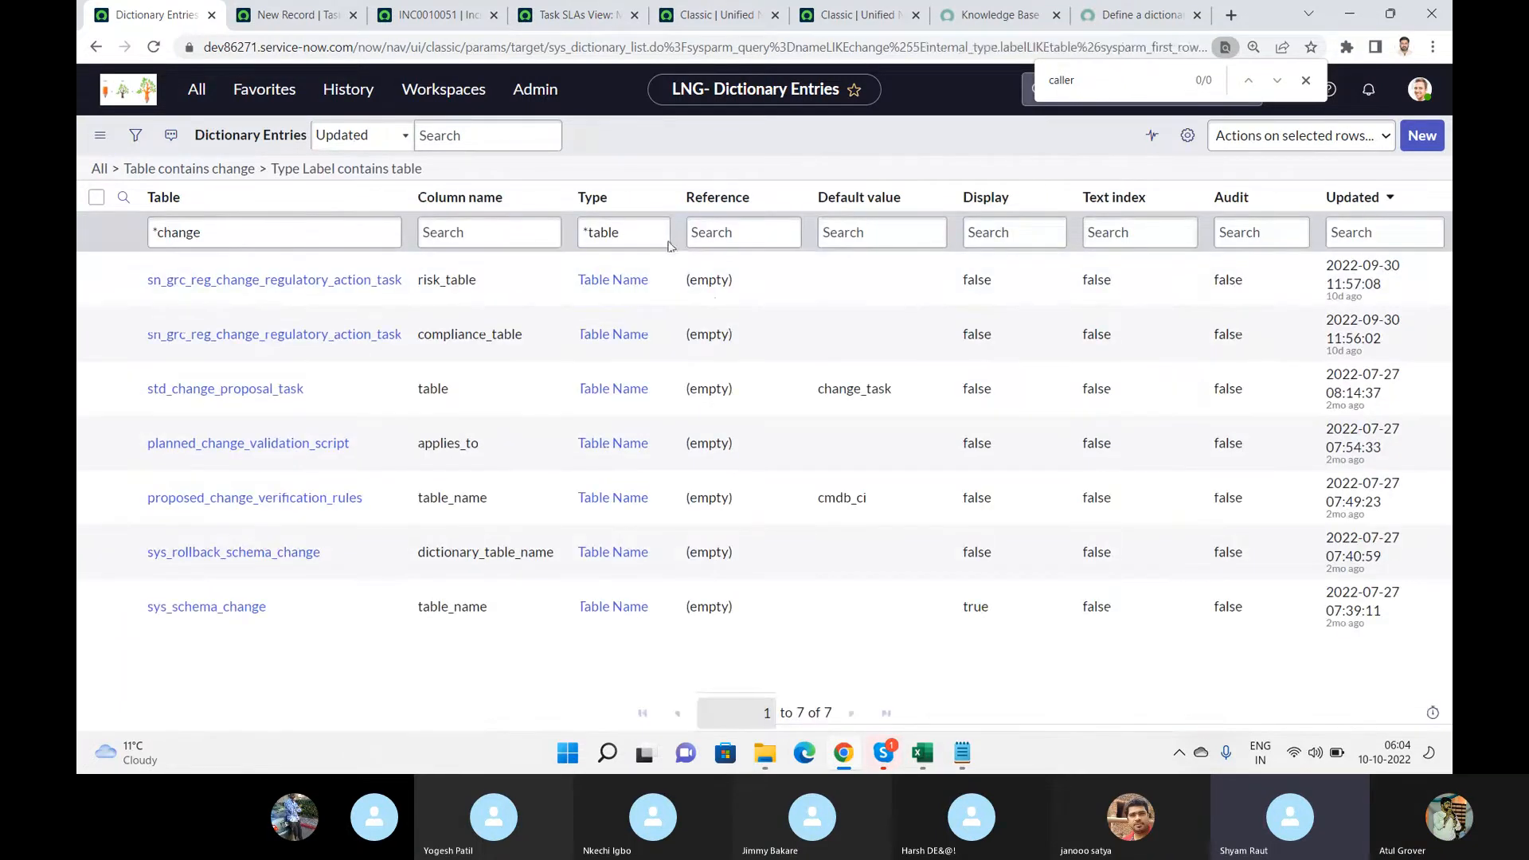
# - Open the std_change_proposal_task table field's dictionary entry and check its Default Value, Choice List Specification and related lists
pyautogui.click(434, 412)
pyautogui.click(220, 393)
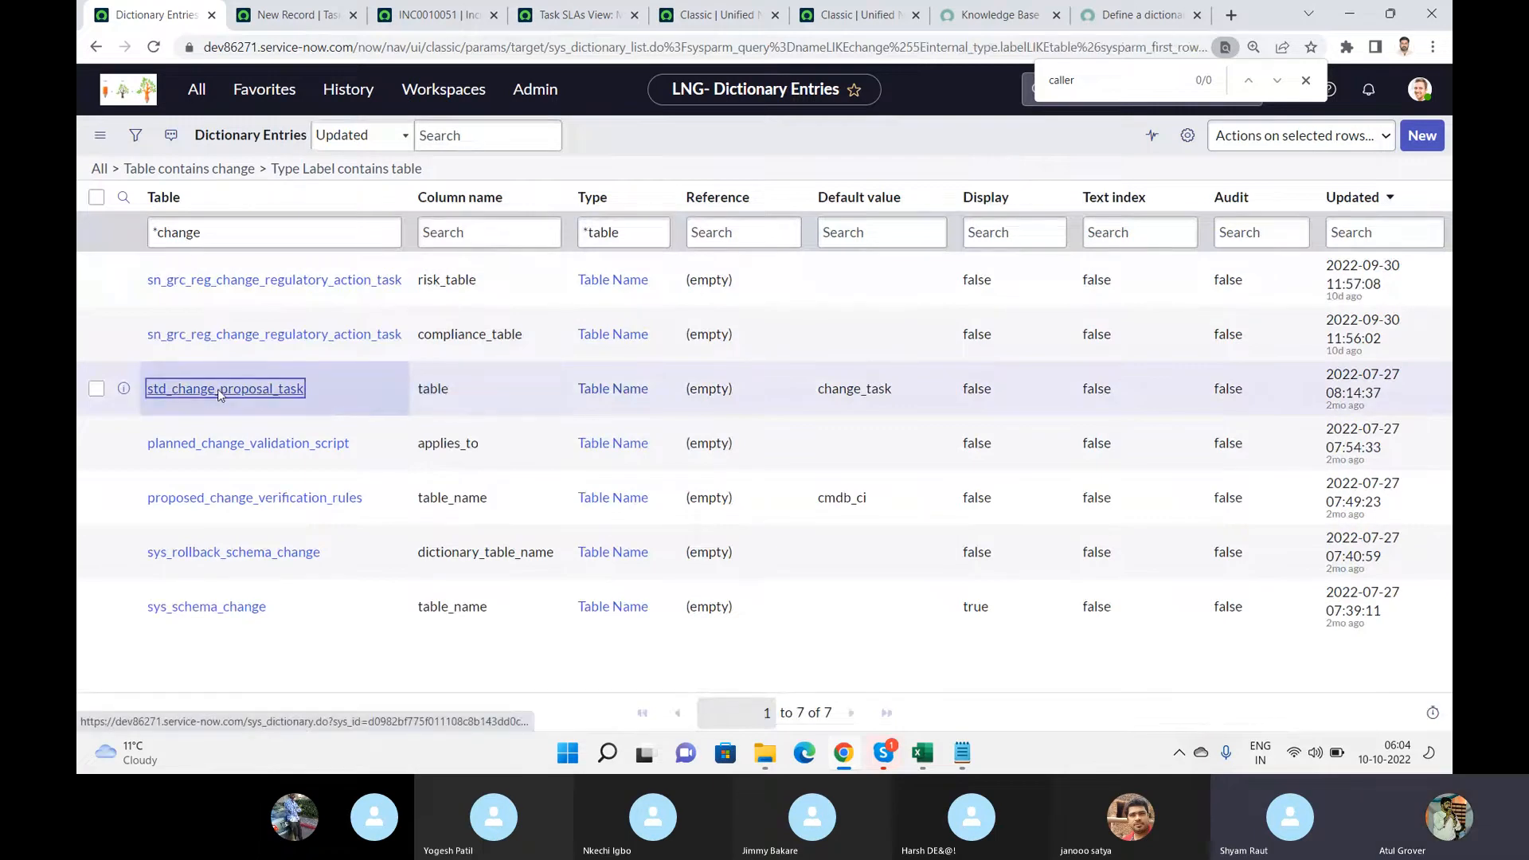
pyautogui.click(220, 393)
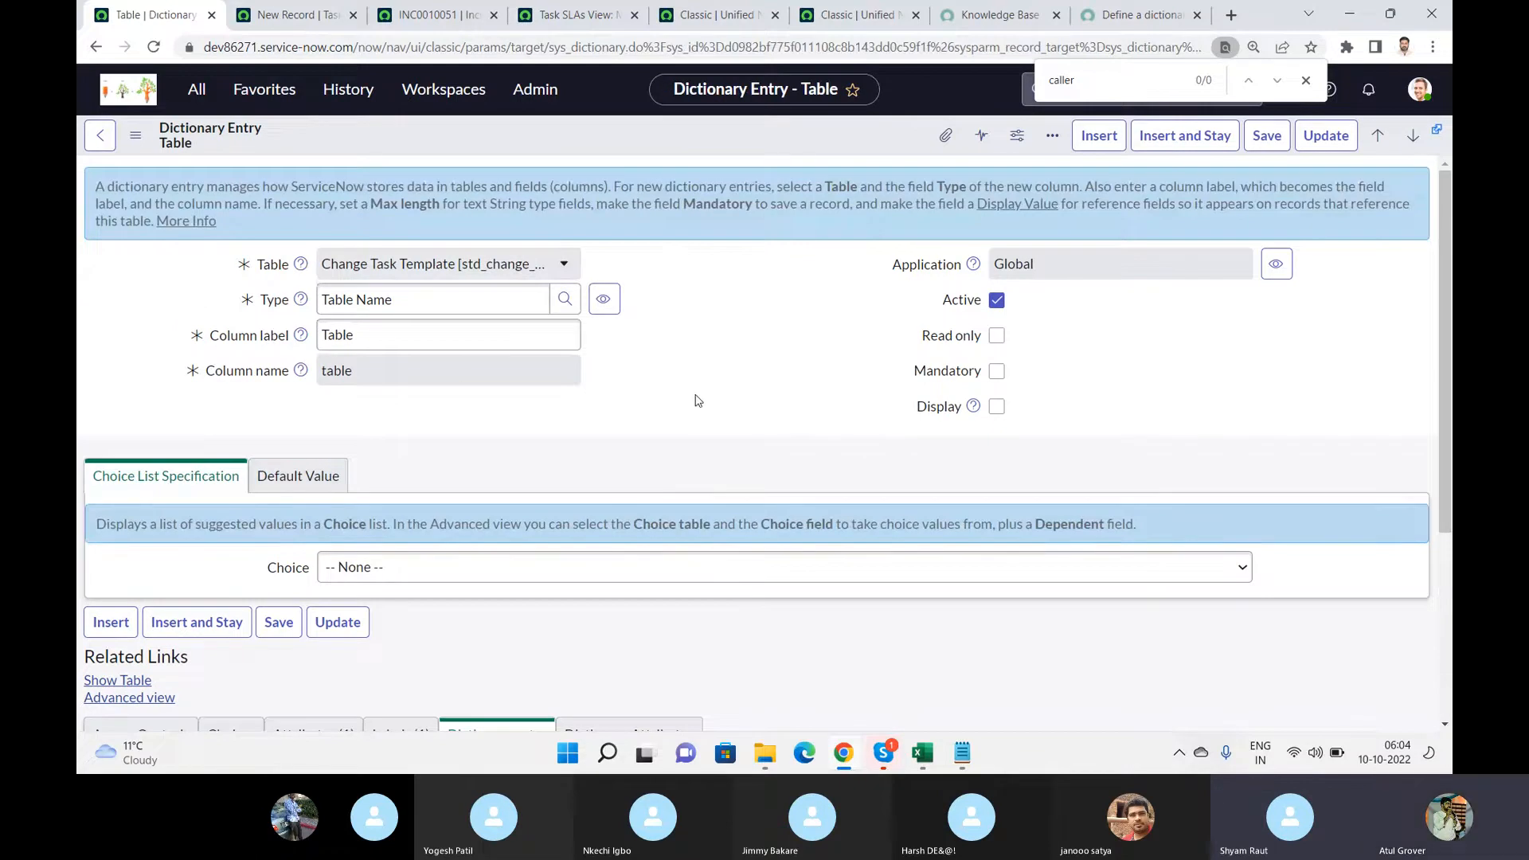
pyautogui.scroll(-4, 693, 401)
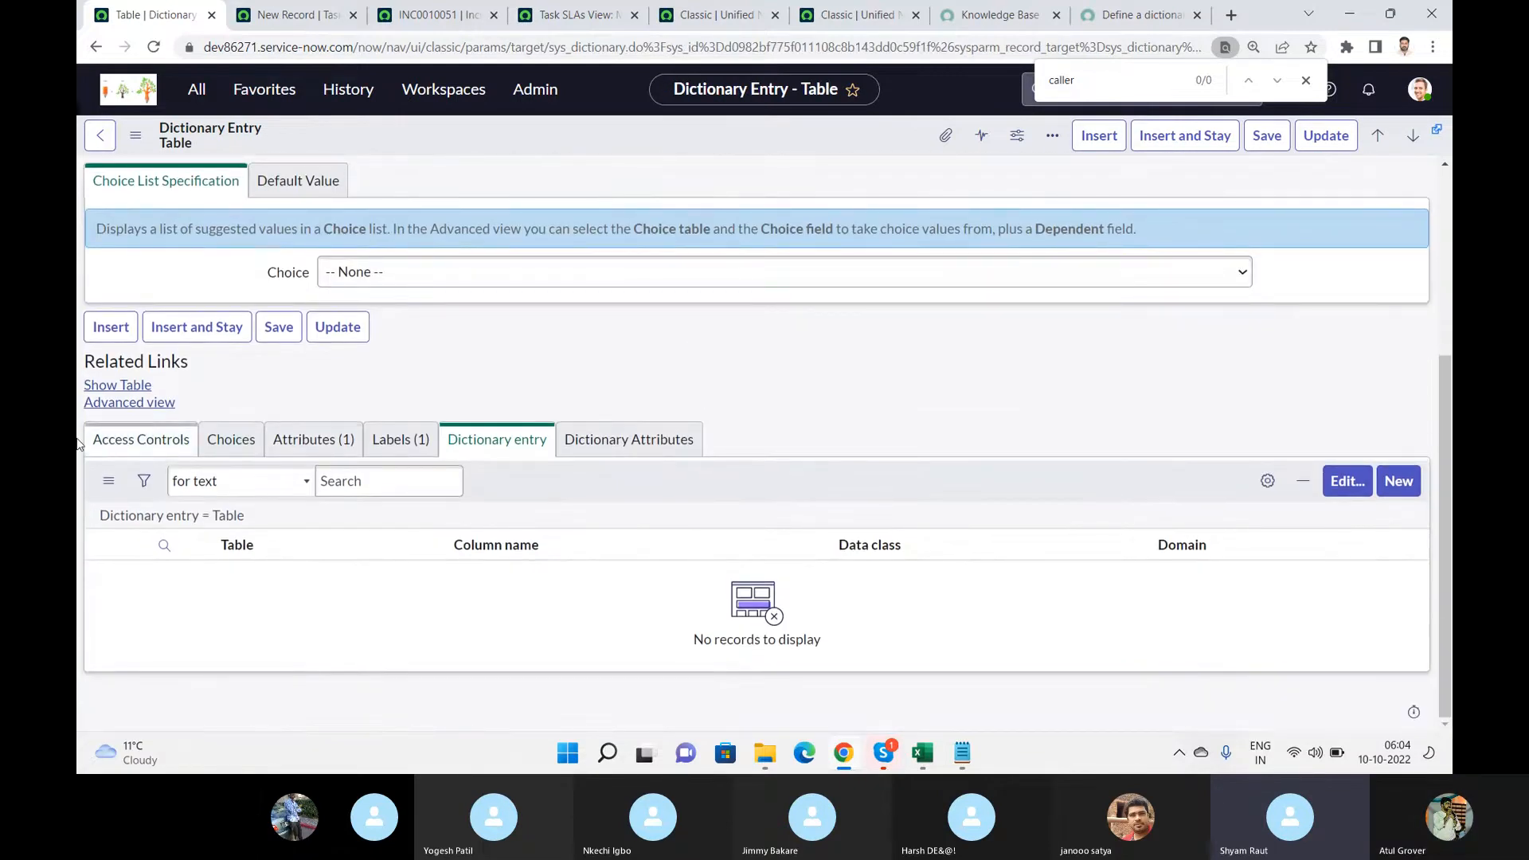
pyautogui.click(257, 183)
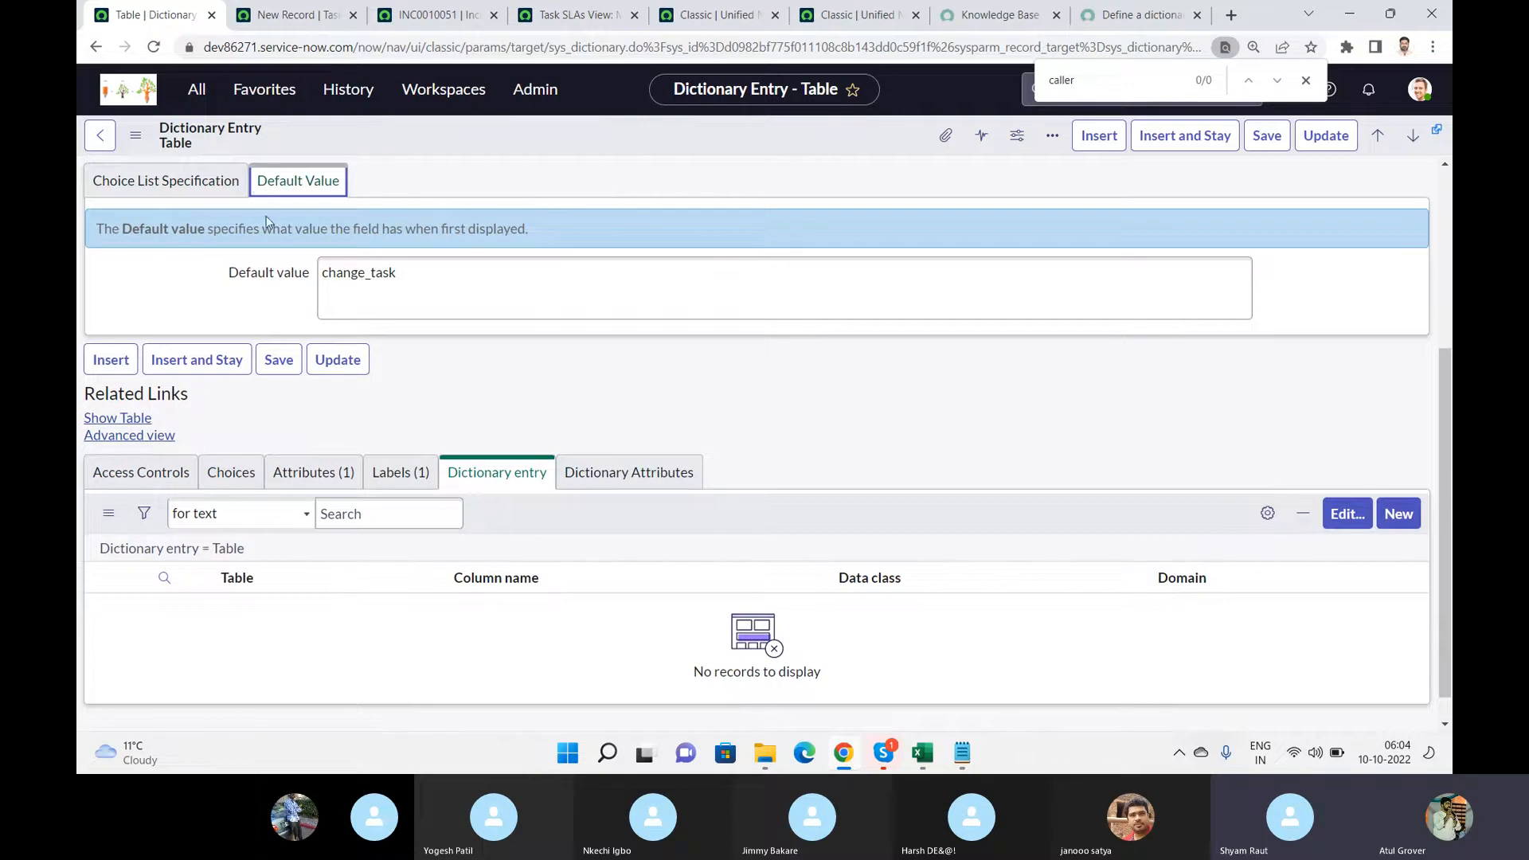
pyautogui.click(209, 180)
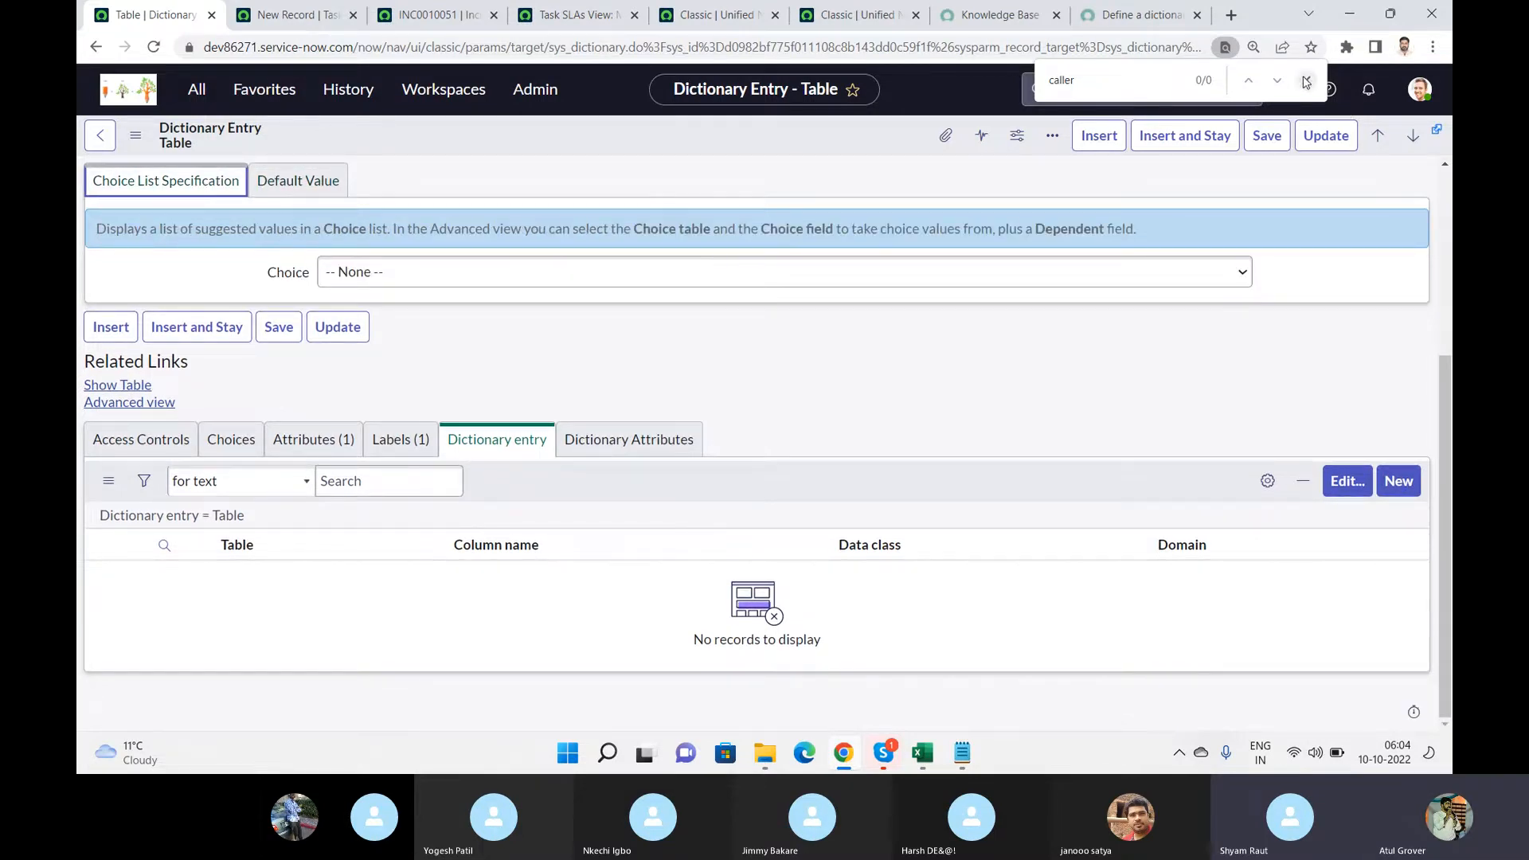
pyautogui.click(1306, 80)
pyautogui.click(1424, 94)
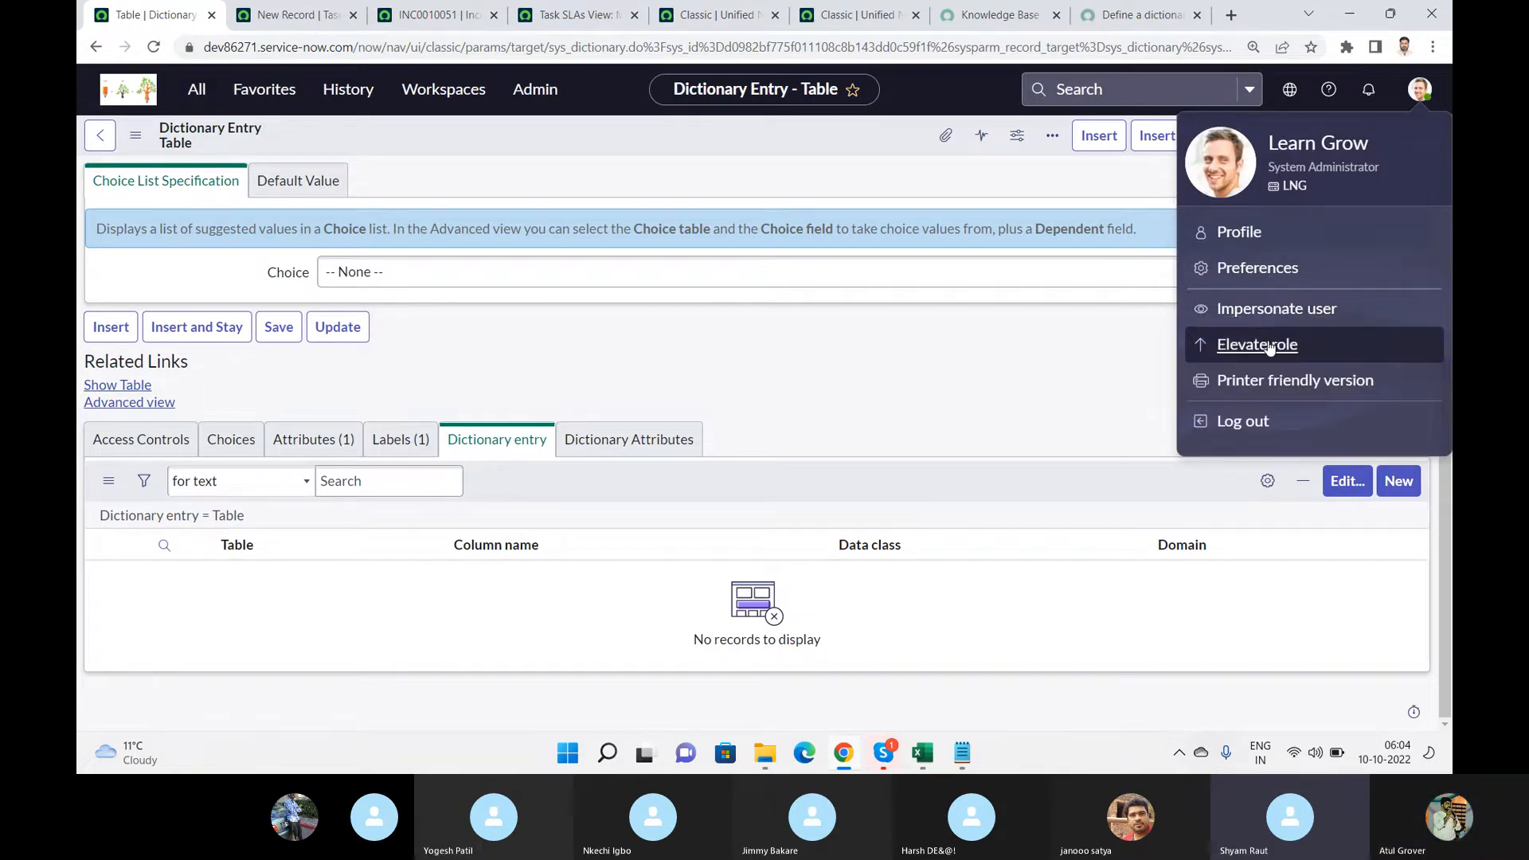
# - Reread the Define a dictionary override documentation topic and highlight the example "cmdb_ci.install_status to be 3"
pyautogui.click(1100, 27)
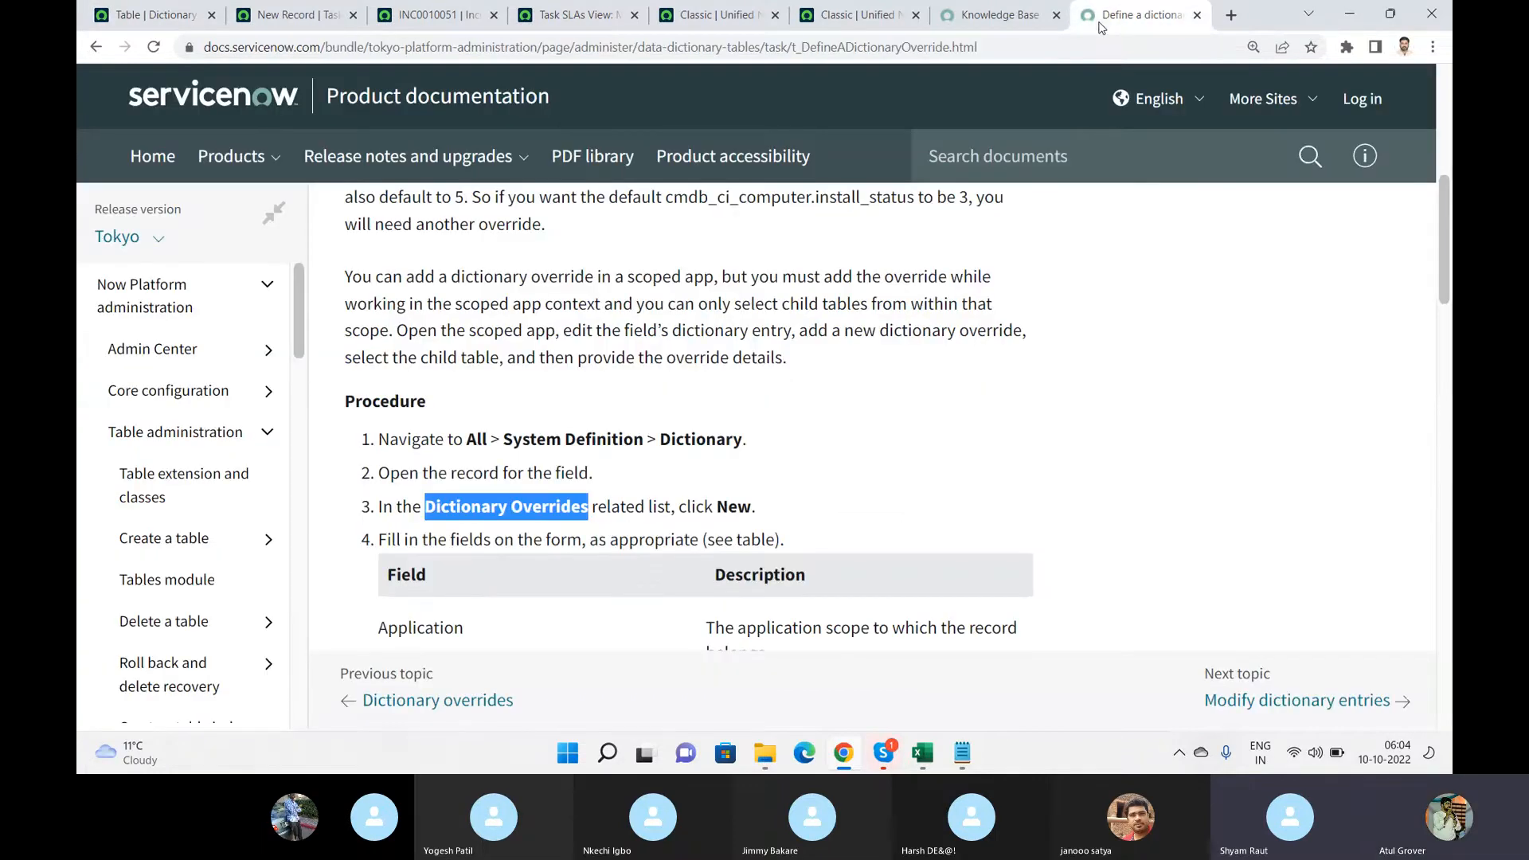
pyautogui.click(1060, 418)
pyautogui.scroll(7, 1065, 426)
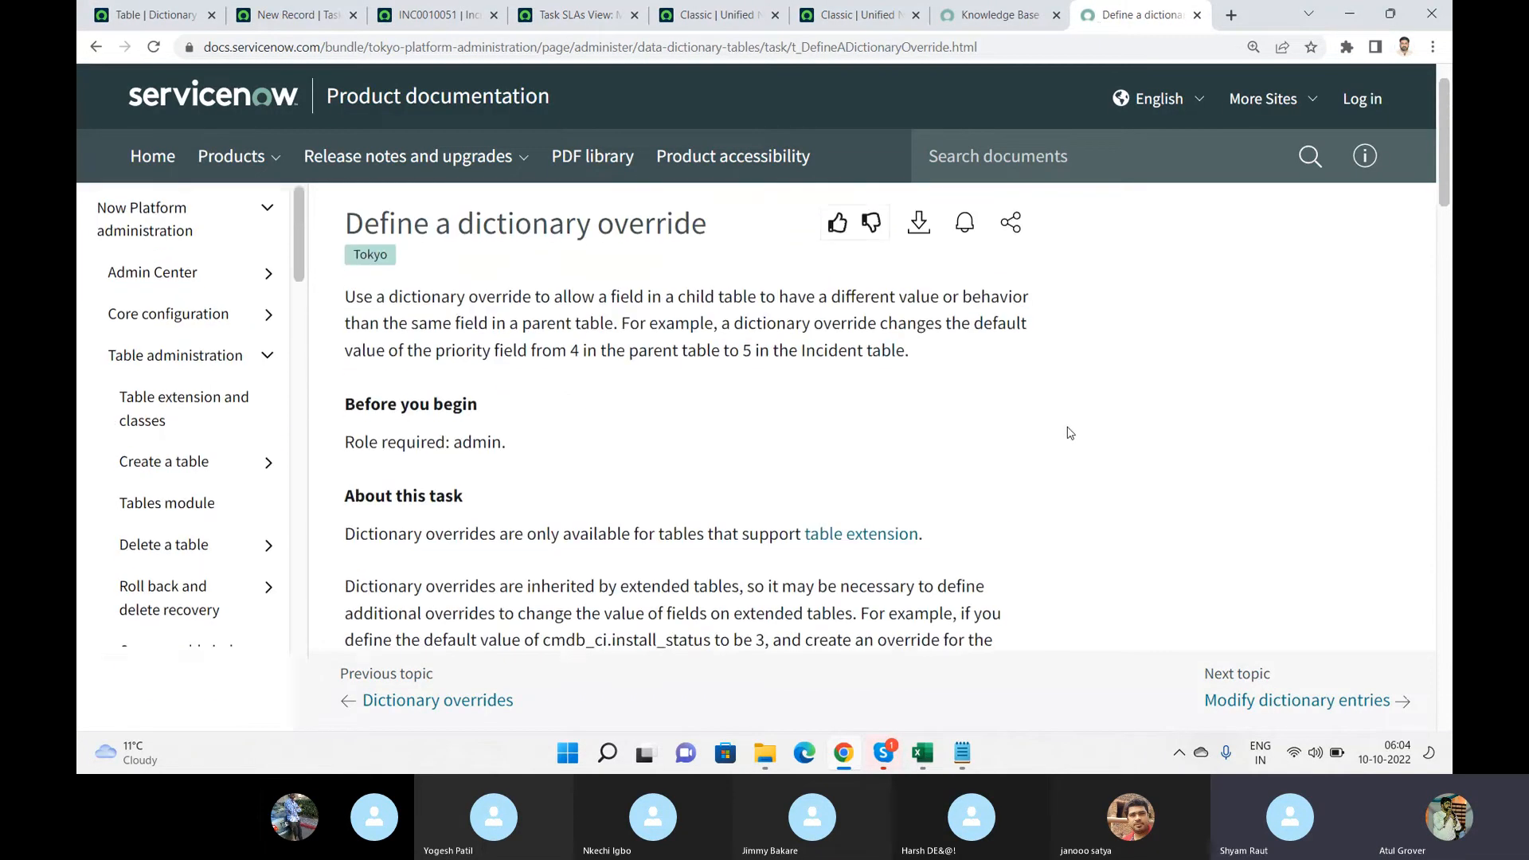
pyautogui.scroll(-2, 1070, 432)
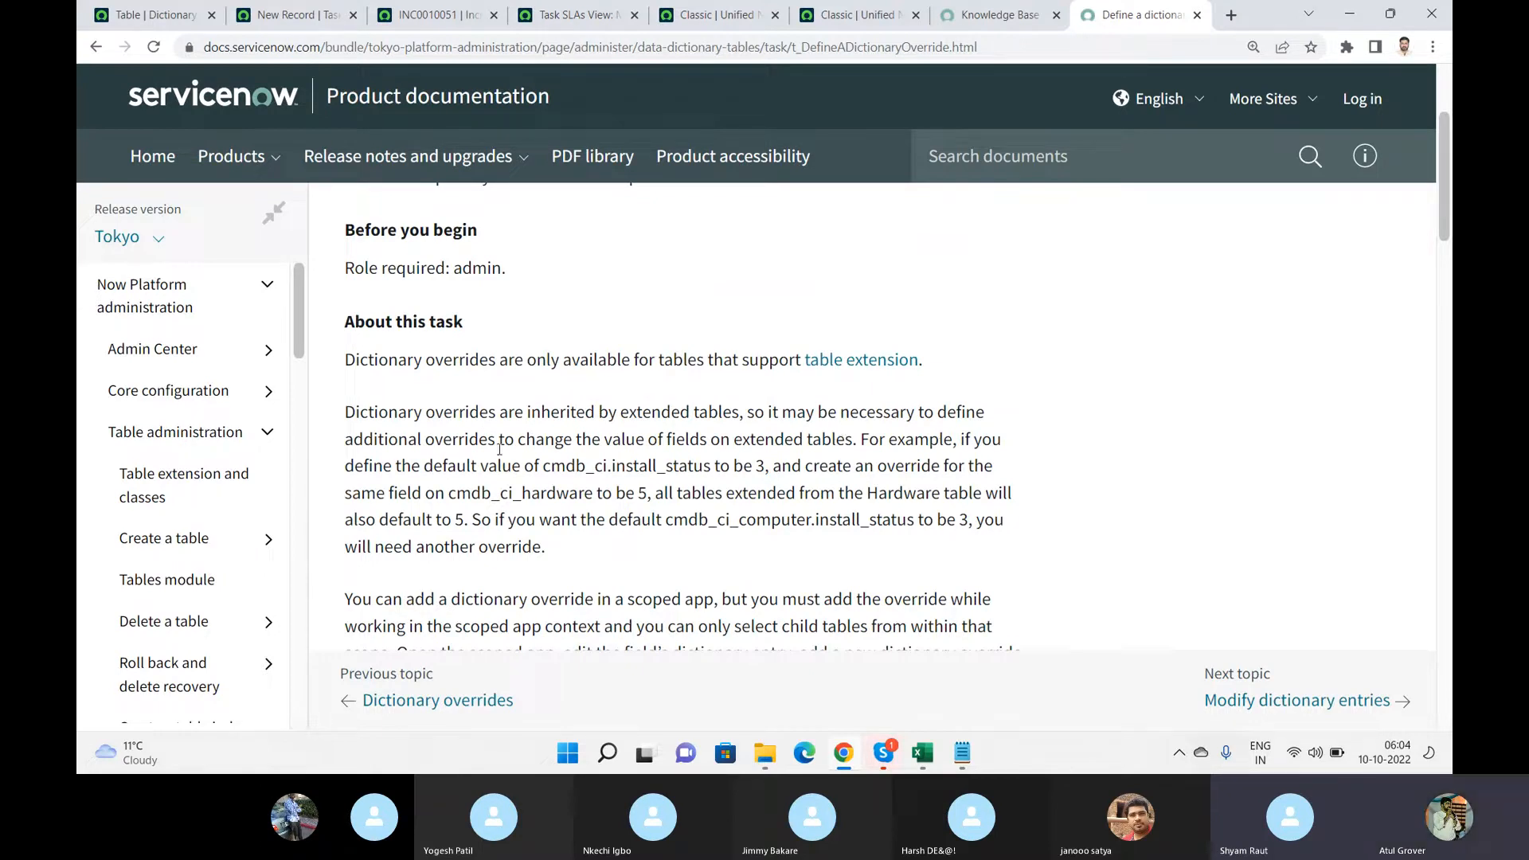
pyautogui.moveTo(545, 467); pyautogui.dragTo(764, 482)
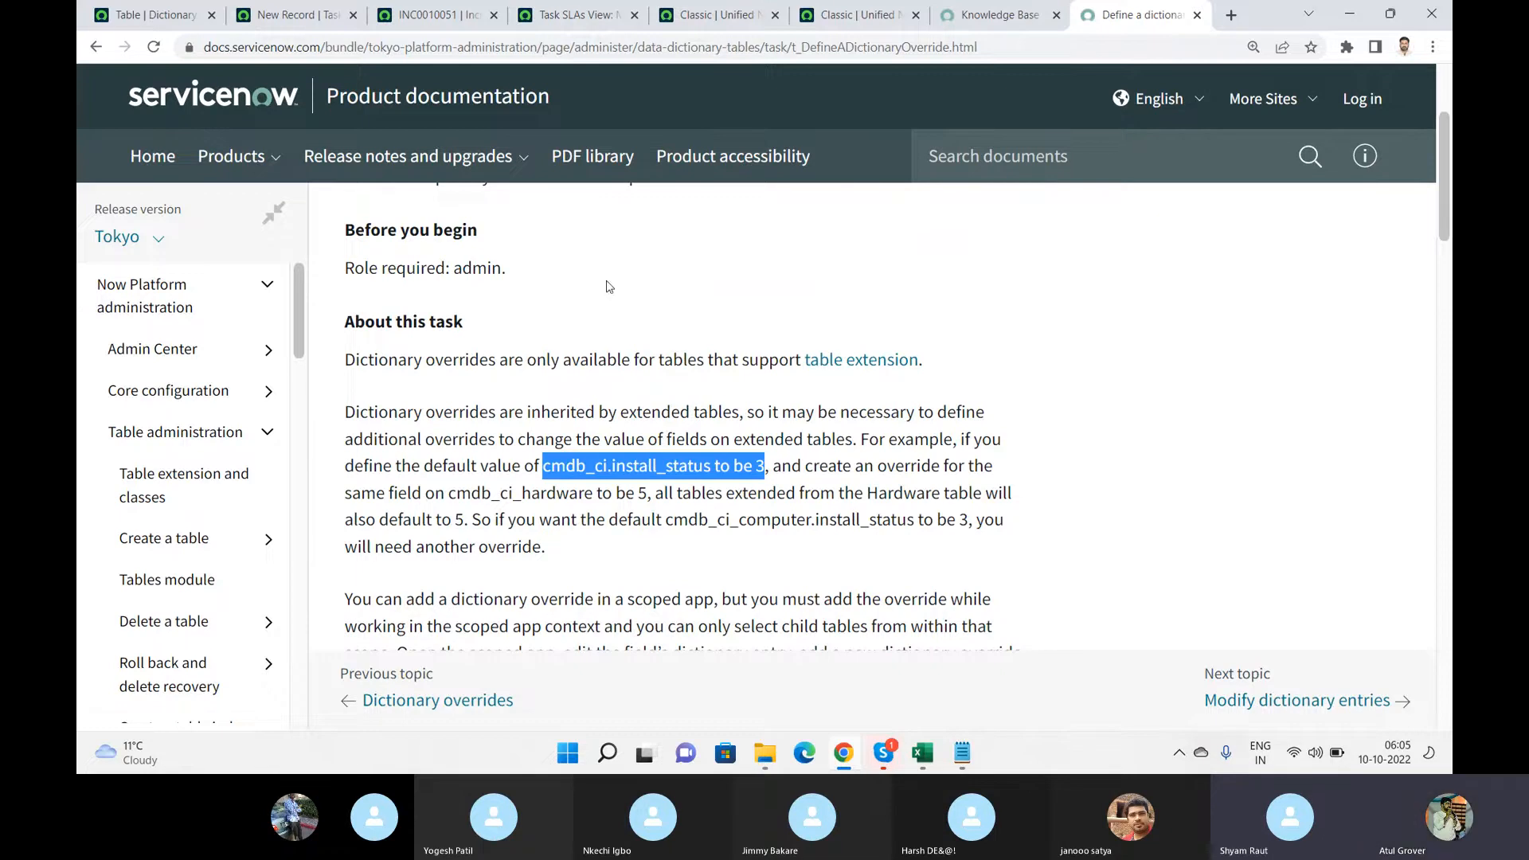
# - Return to the ServiceNow instance, search the application navigator for "tables" and open the Tables module under System Definition
pyautogui.click(179, 16)
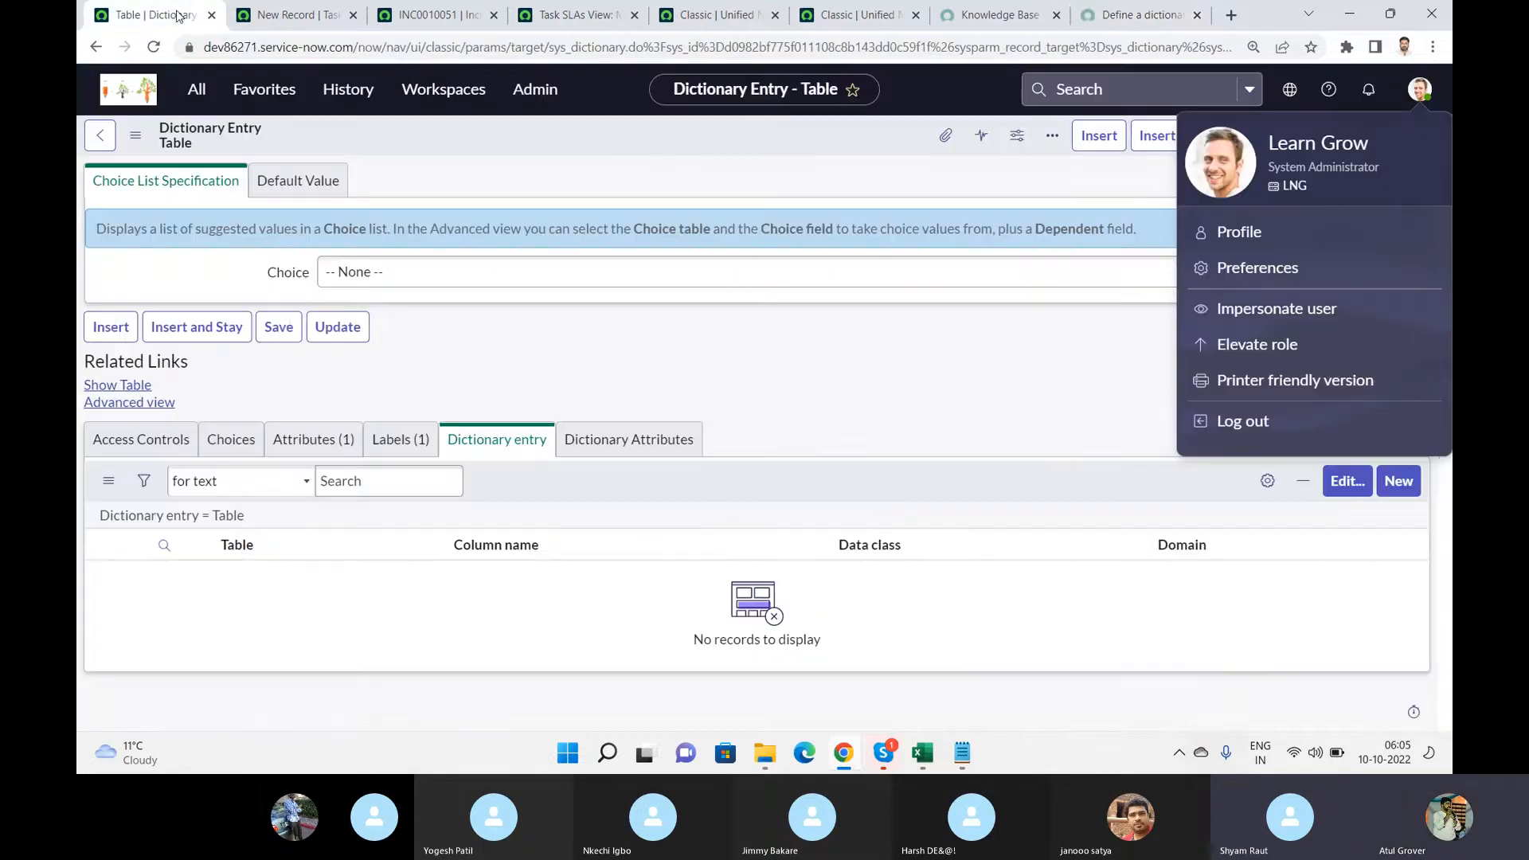
pyautogui.click(197, 89)
pyautogui.press('BackSpace')
pyautogui.press('BackSpace')
pyautogui.press('BackSpace')
pyautogui.press('BackSpace')
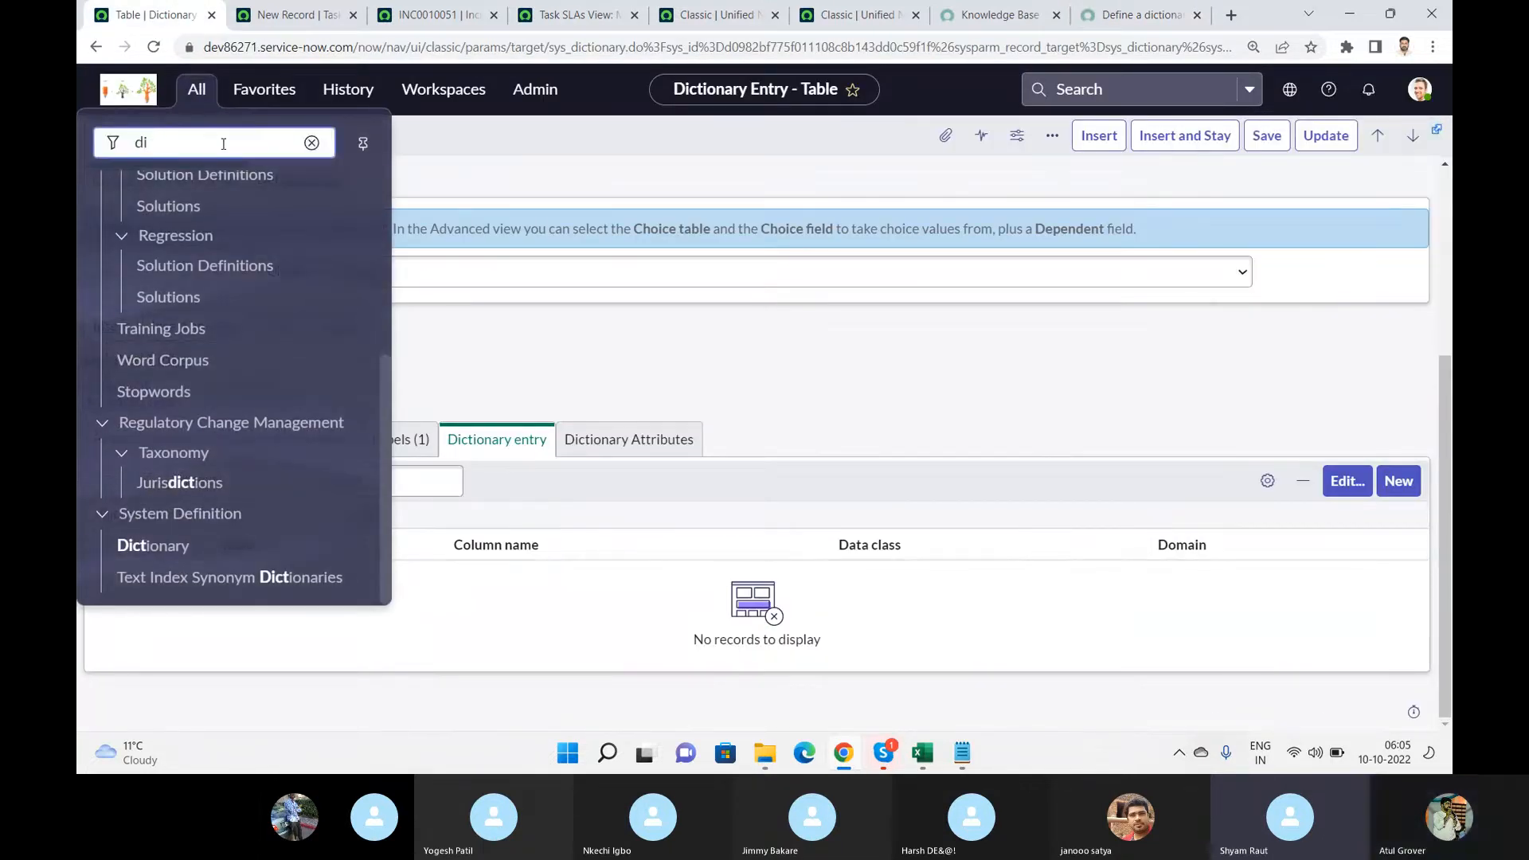
pyautogui.write('tables')
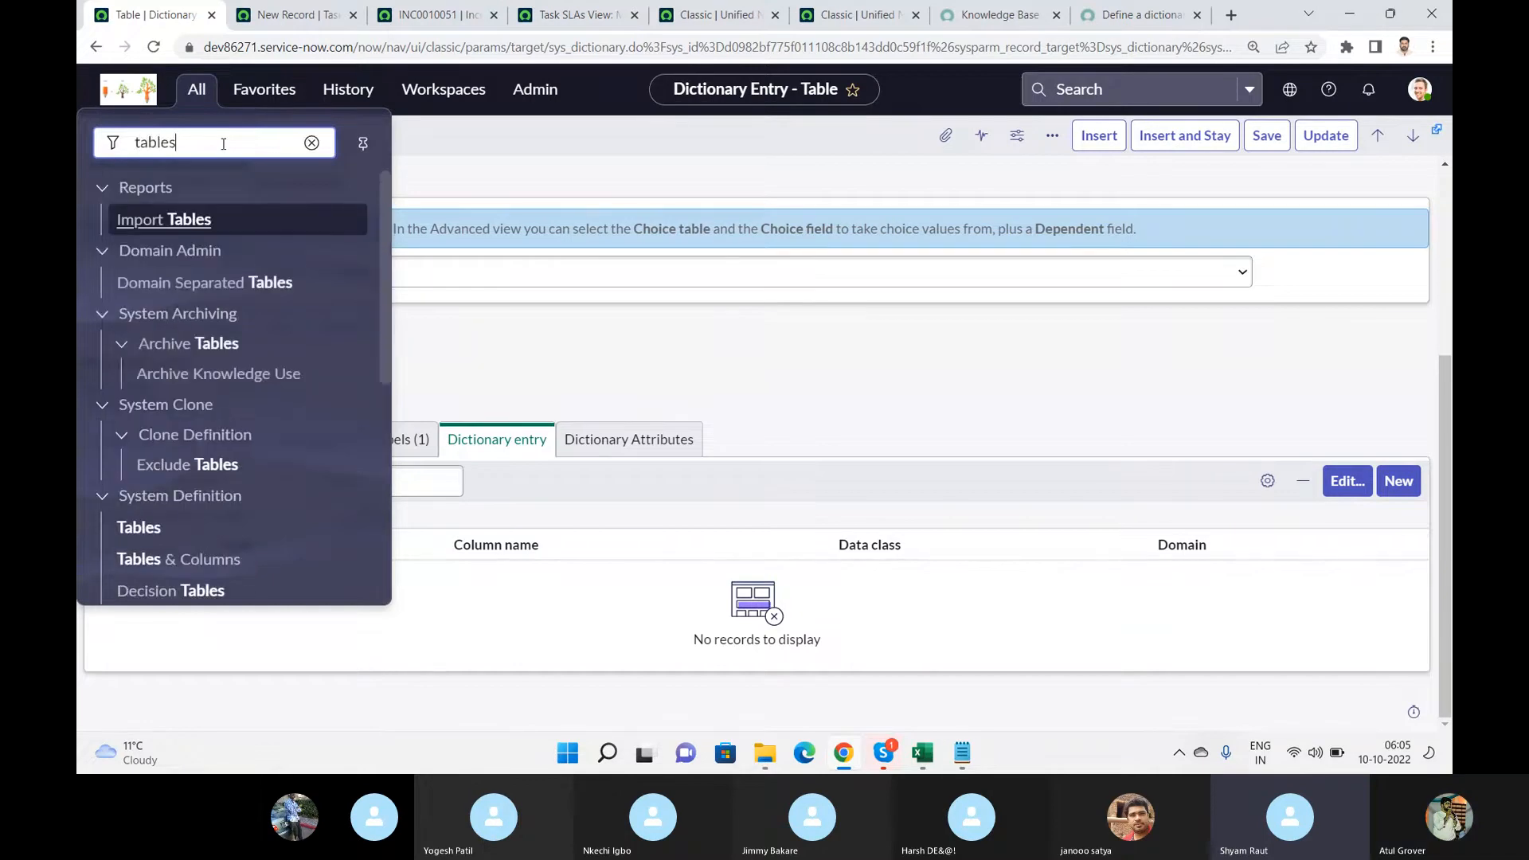
pyautogui.click(145, 529)
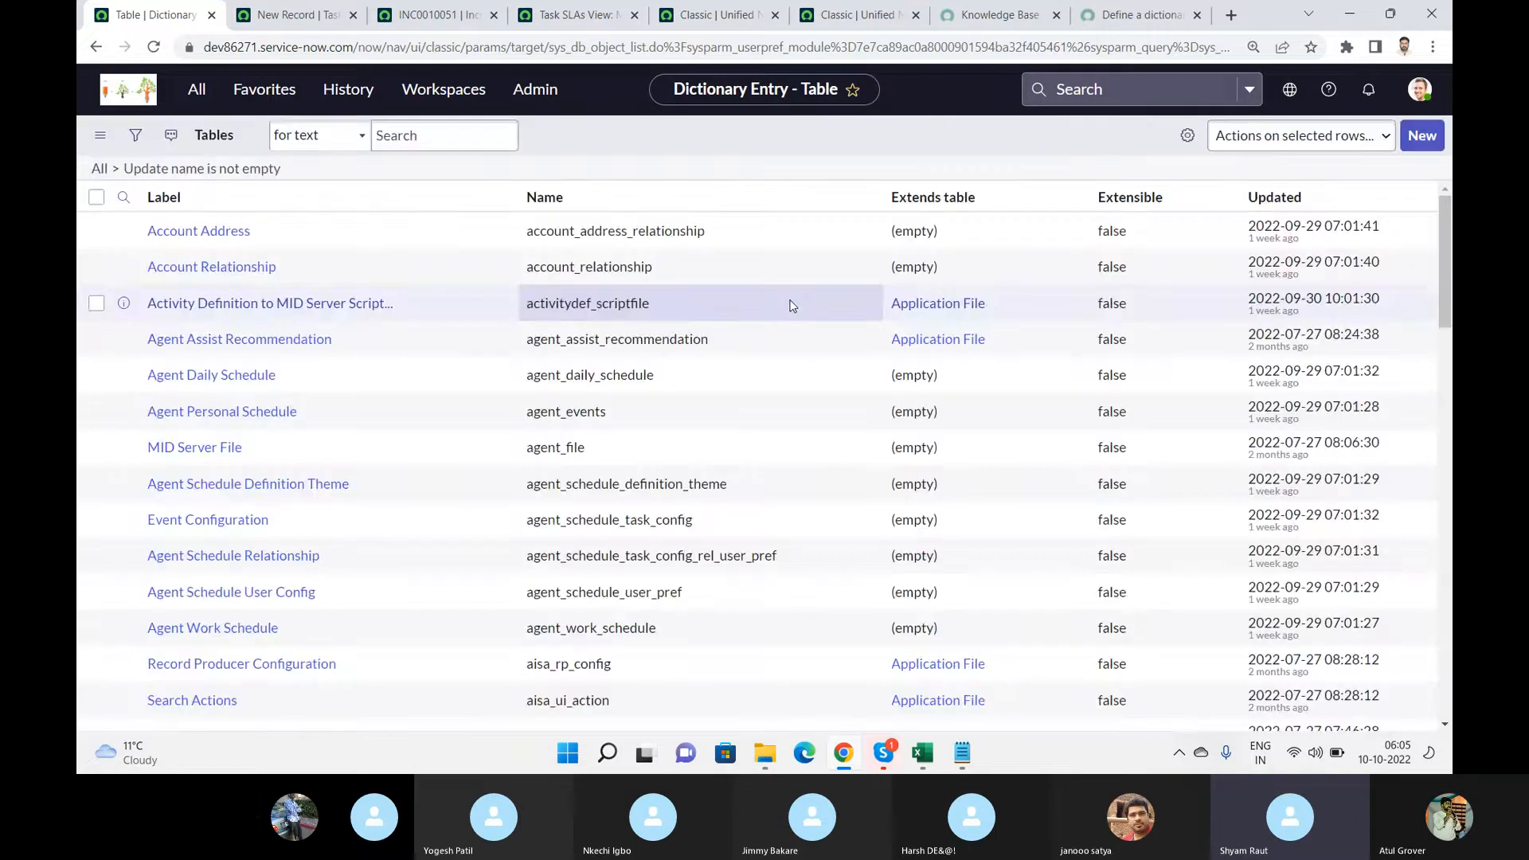
# - Filter the tables list by label with *change and open the Change Request table record
pyautogui.click(396, 230)
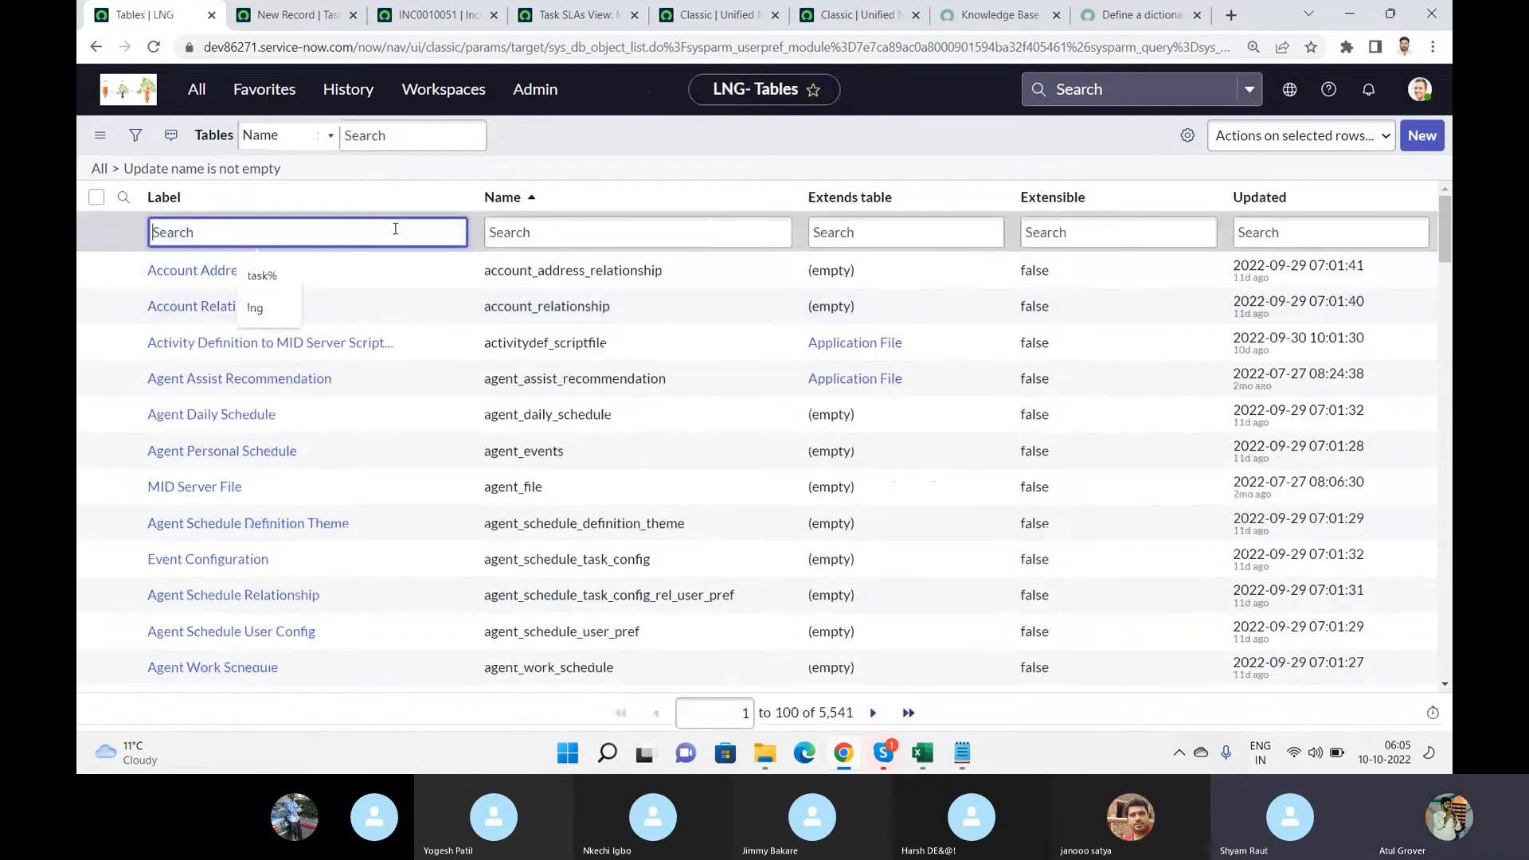
pyautogui.write('*change')
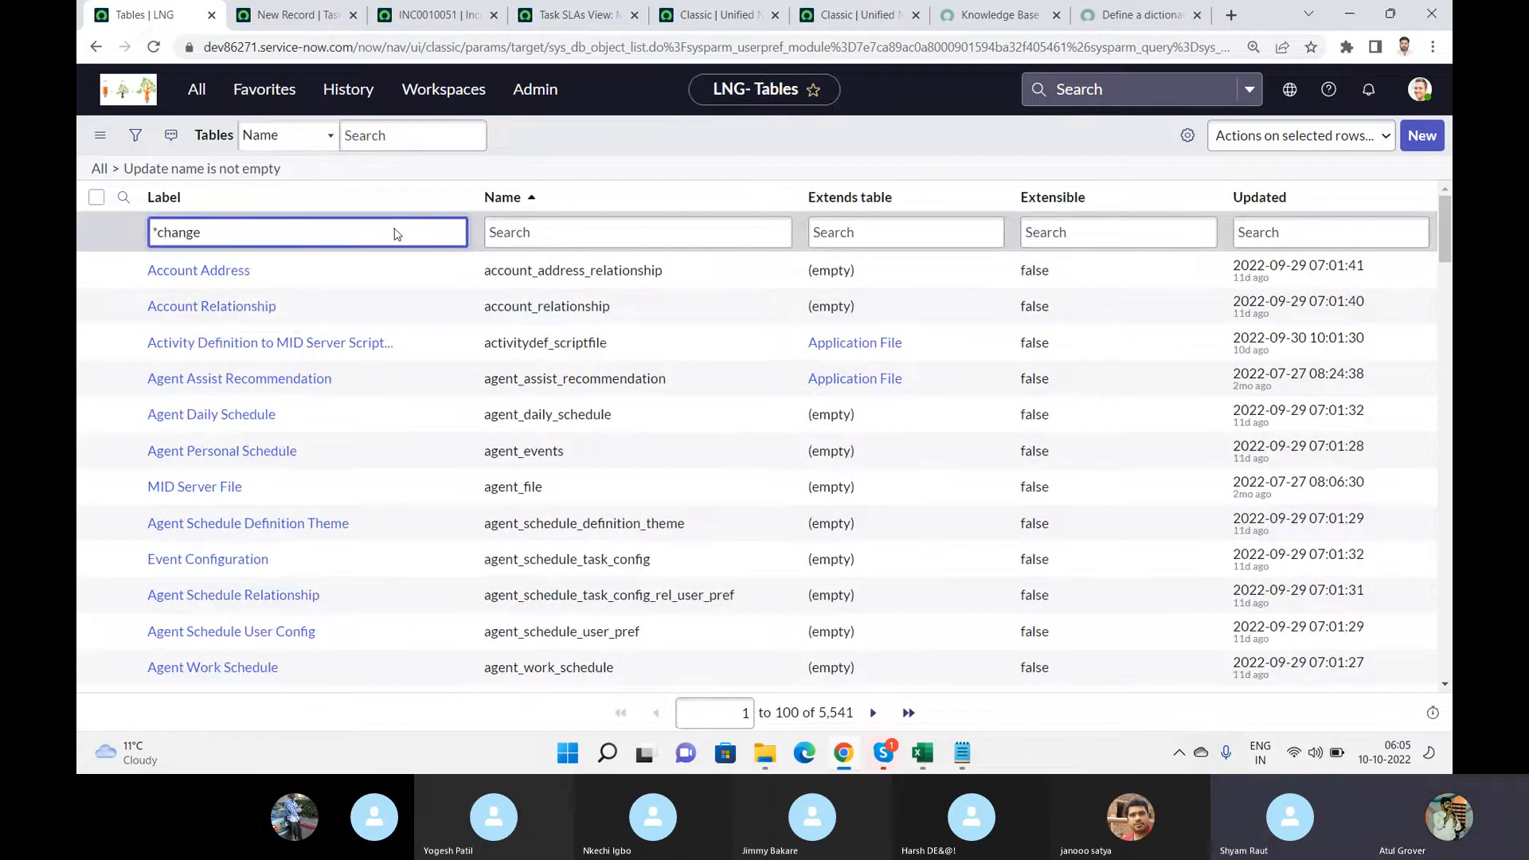
pyautogui.press('Return')
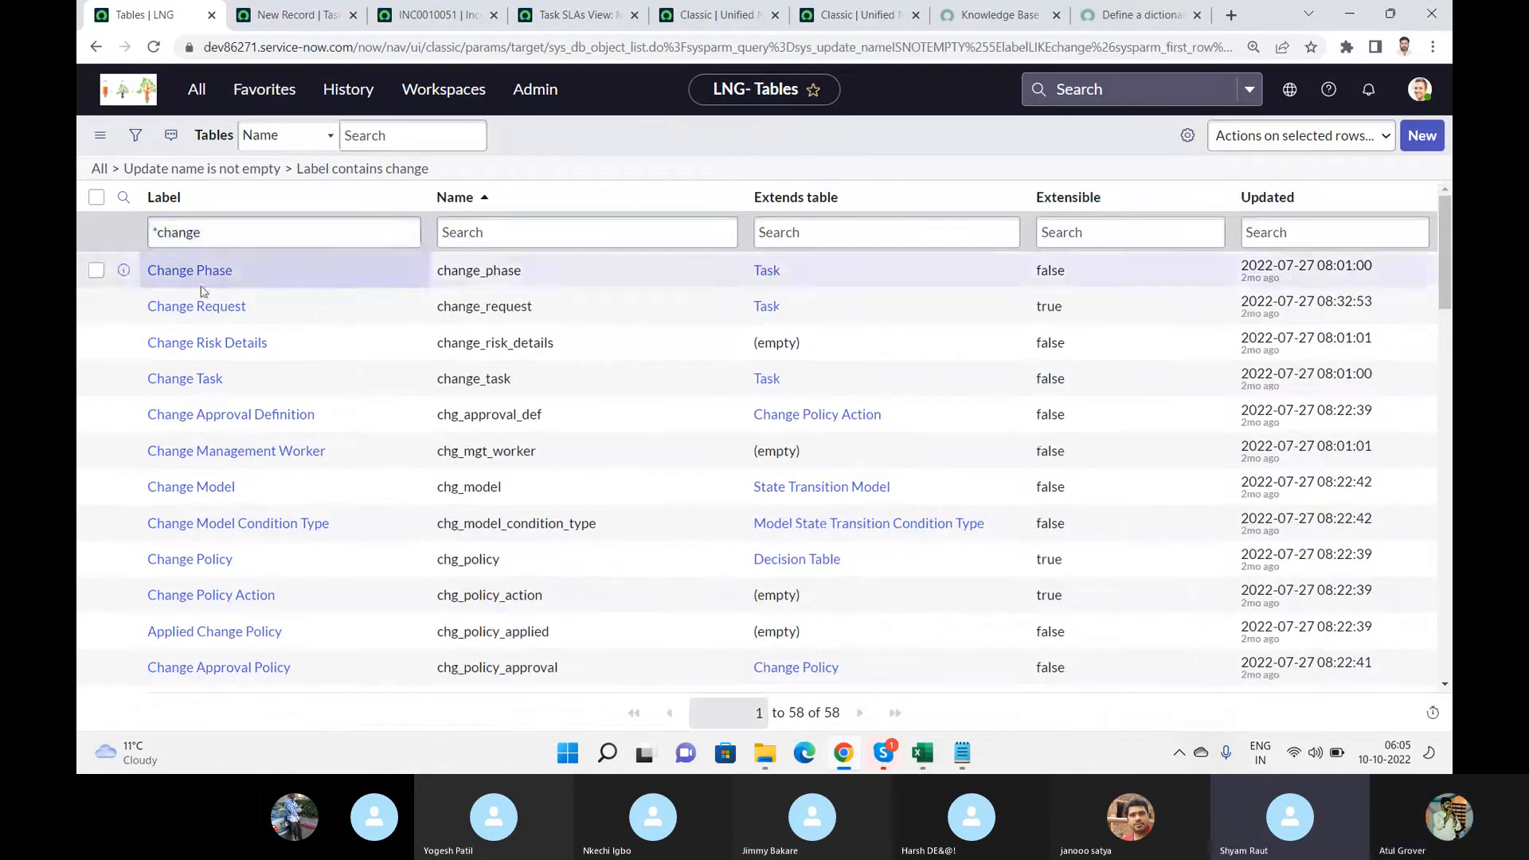
pyautogui.click(193, 310)
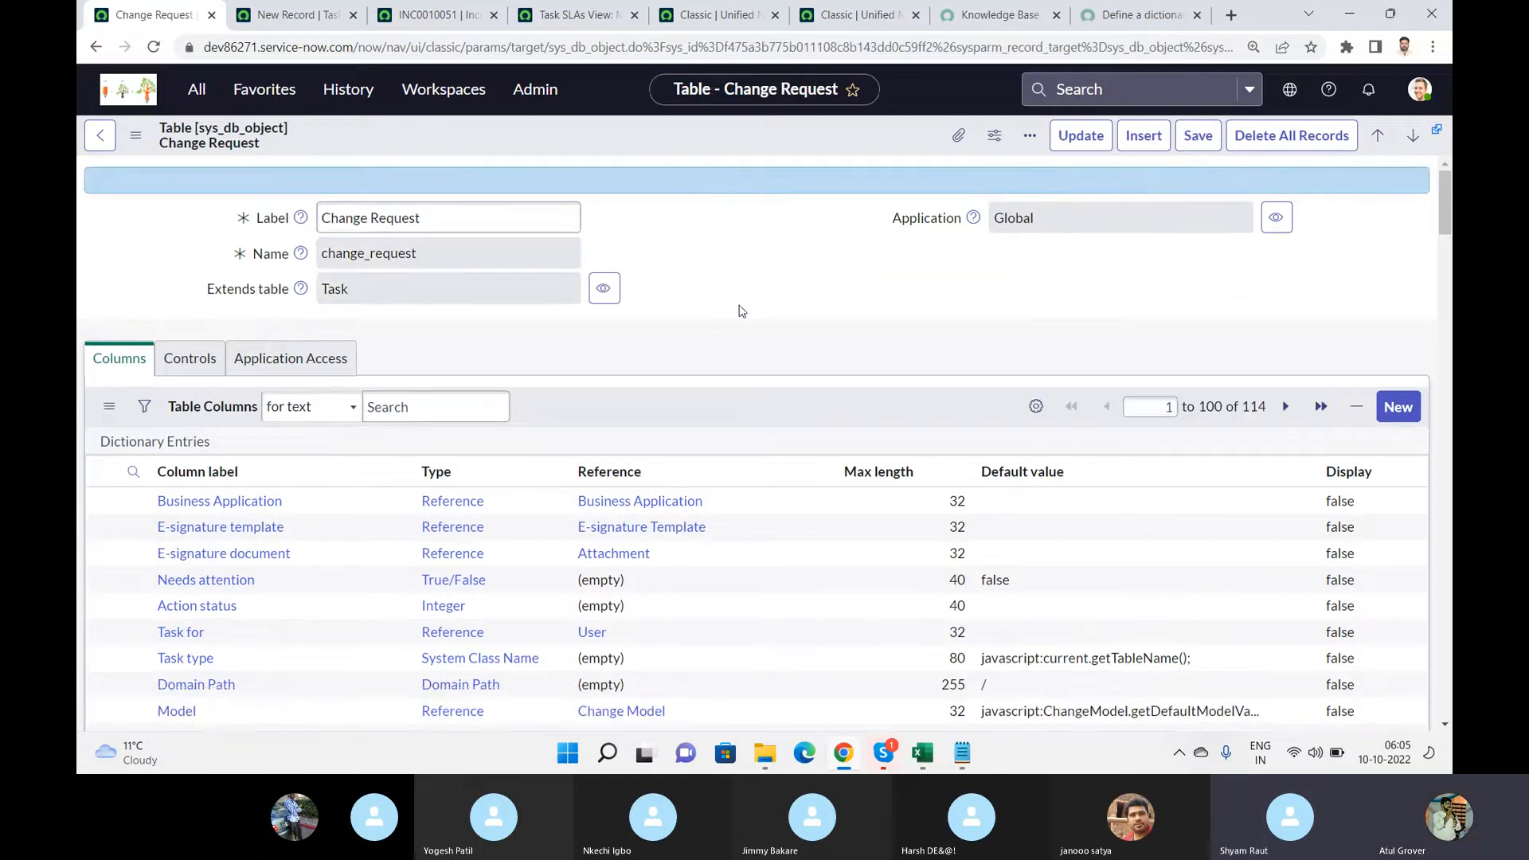
# - Look through the Change Request table's columns and related lists for a dictionary overrides list
pyautogui.scroll(-20, 740, 311)
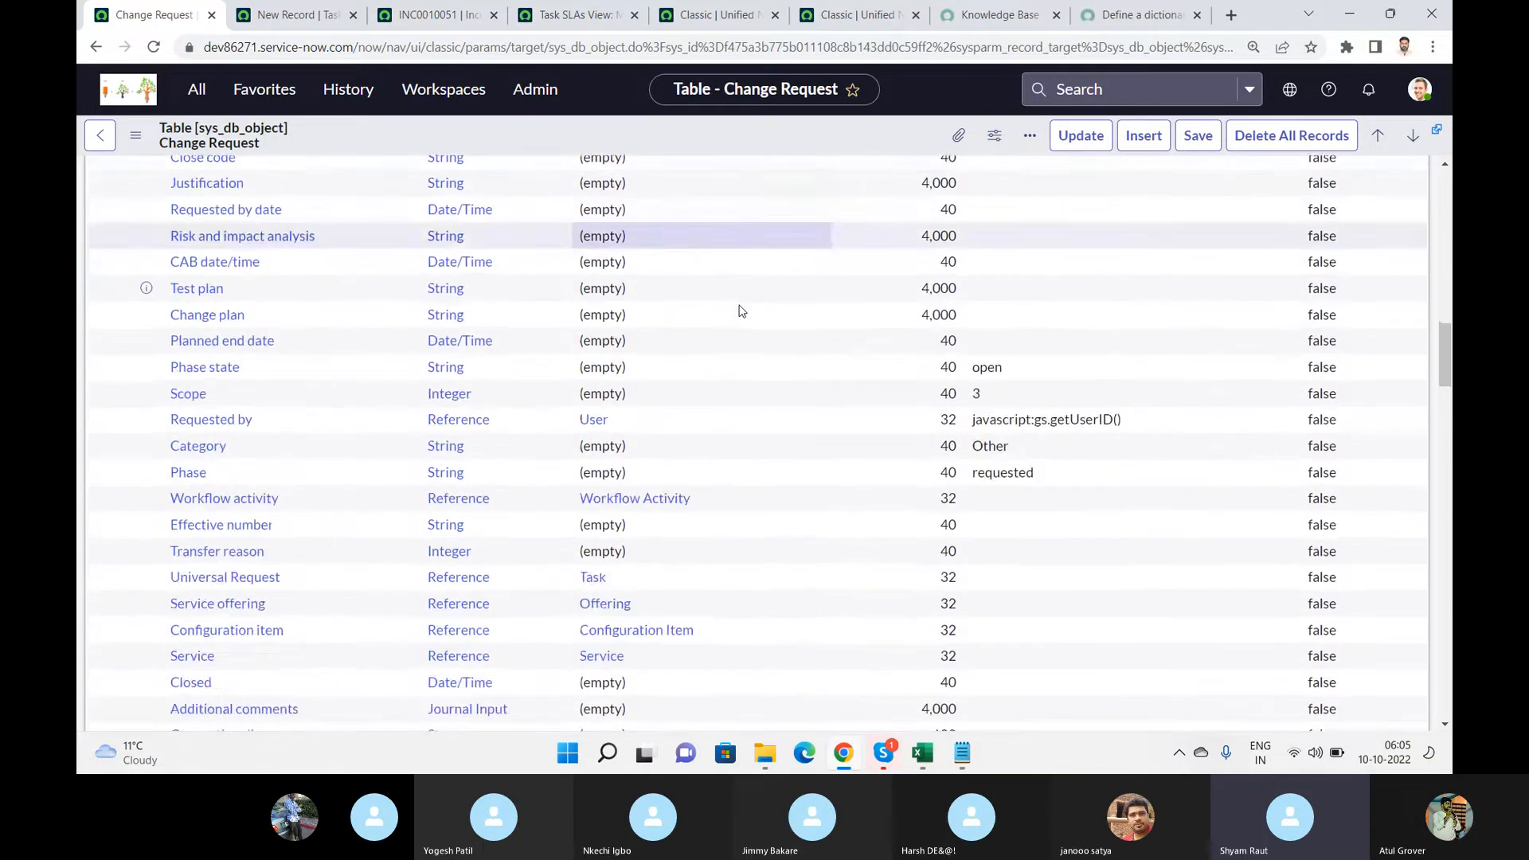
pyautogui.scroll(-15, 741, 311)
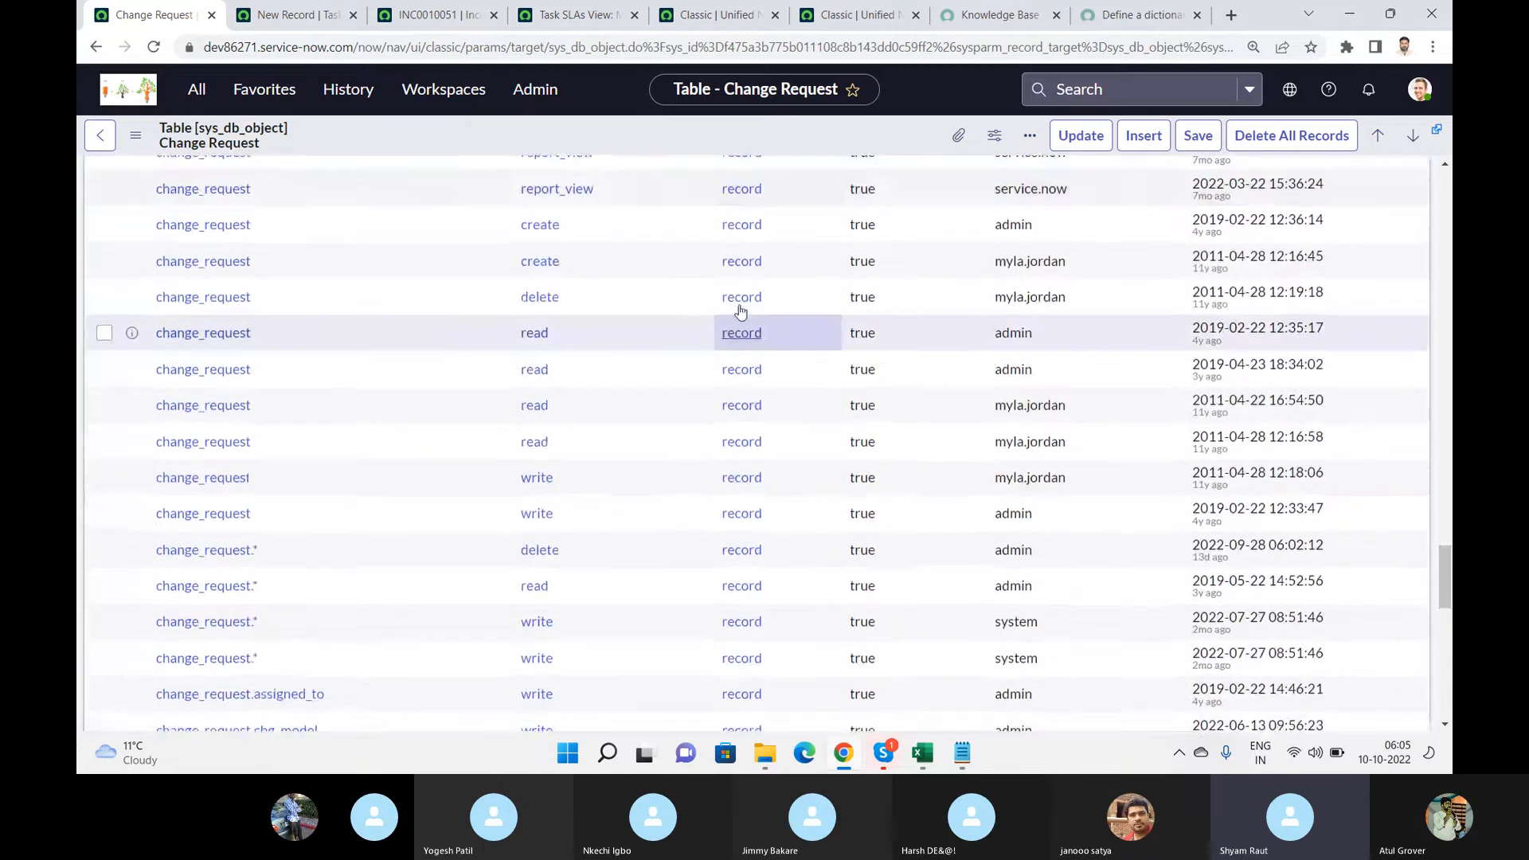
pyautogui.scroll(3, 740, 310)
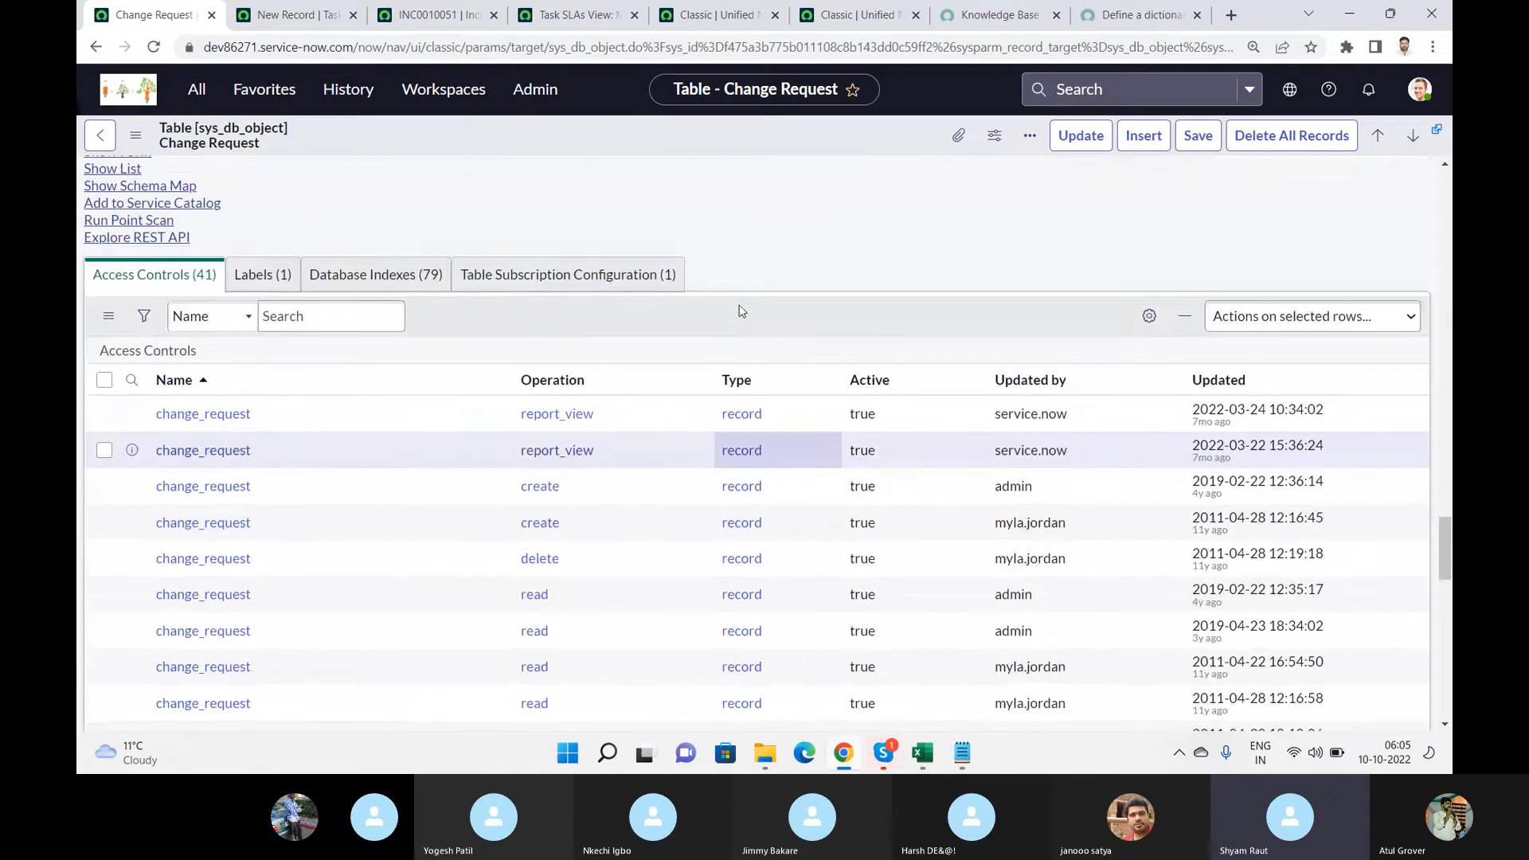
pyautogui.scroll(1, 741, 311)
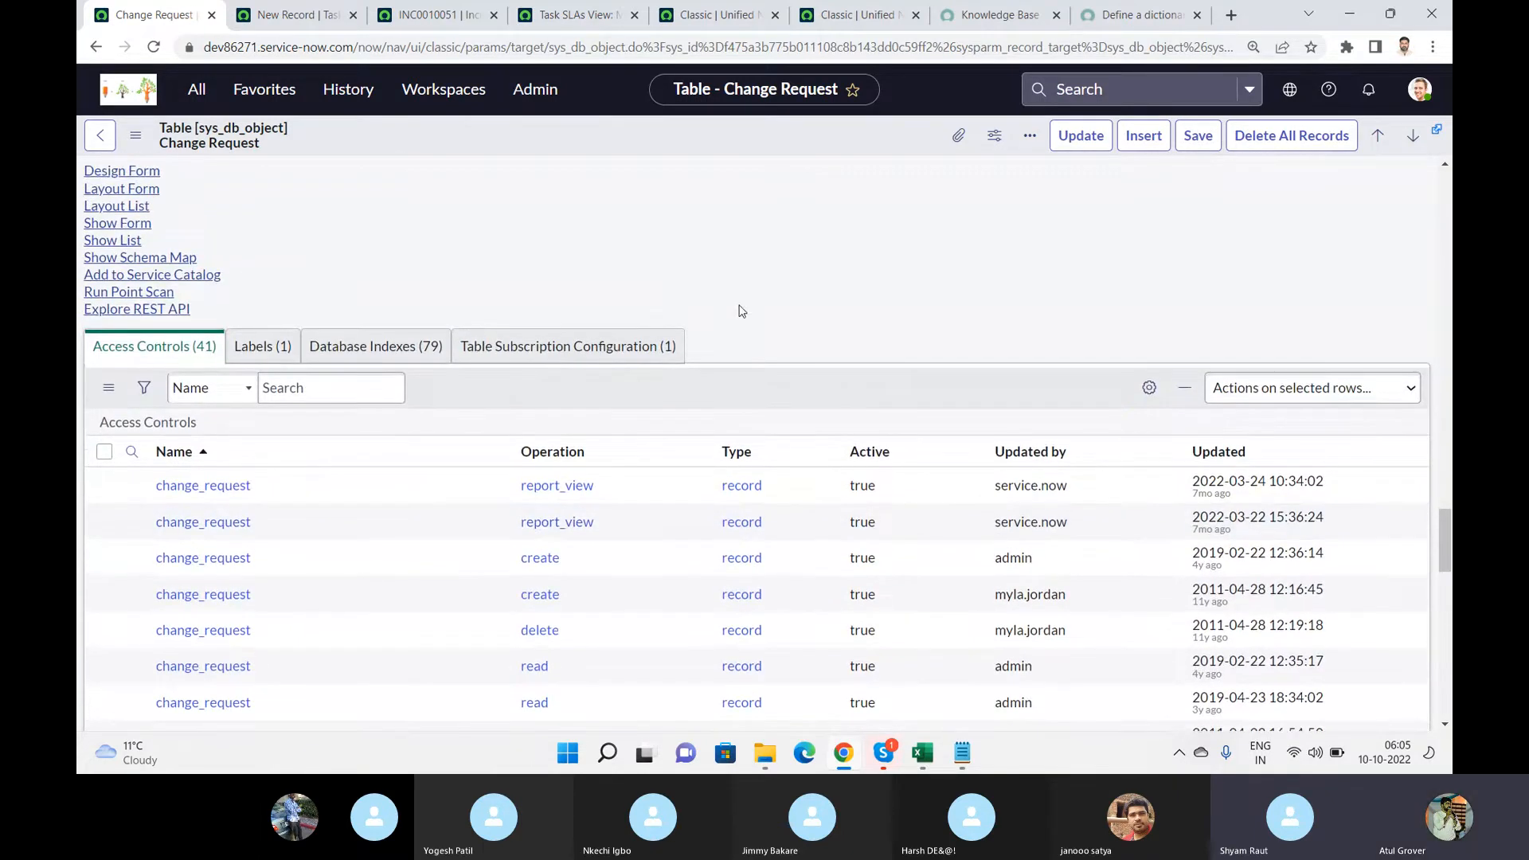
pyautogui.scroll(15, 741, 310)
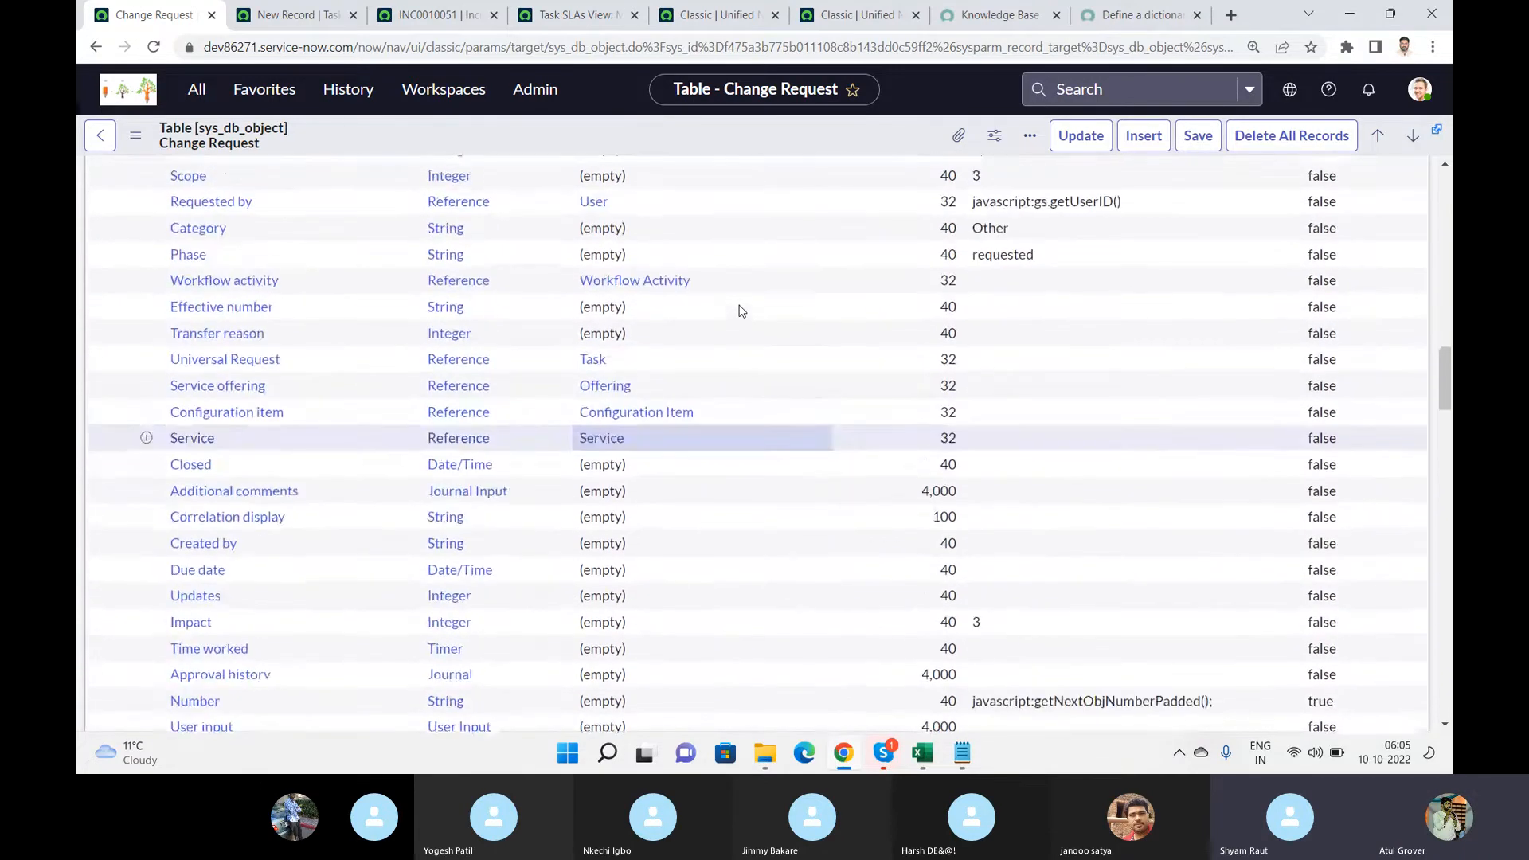
# - Open the related lists configuration of the Table form and add Dictionary Entry->Reference to the selected lists
pyautogui.rightClick(608, 143)
pyautogui.moveTo(778, 283)
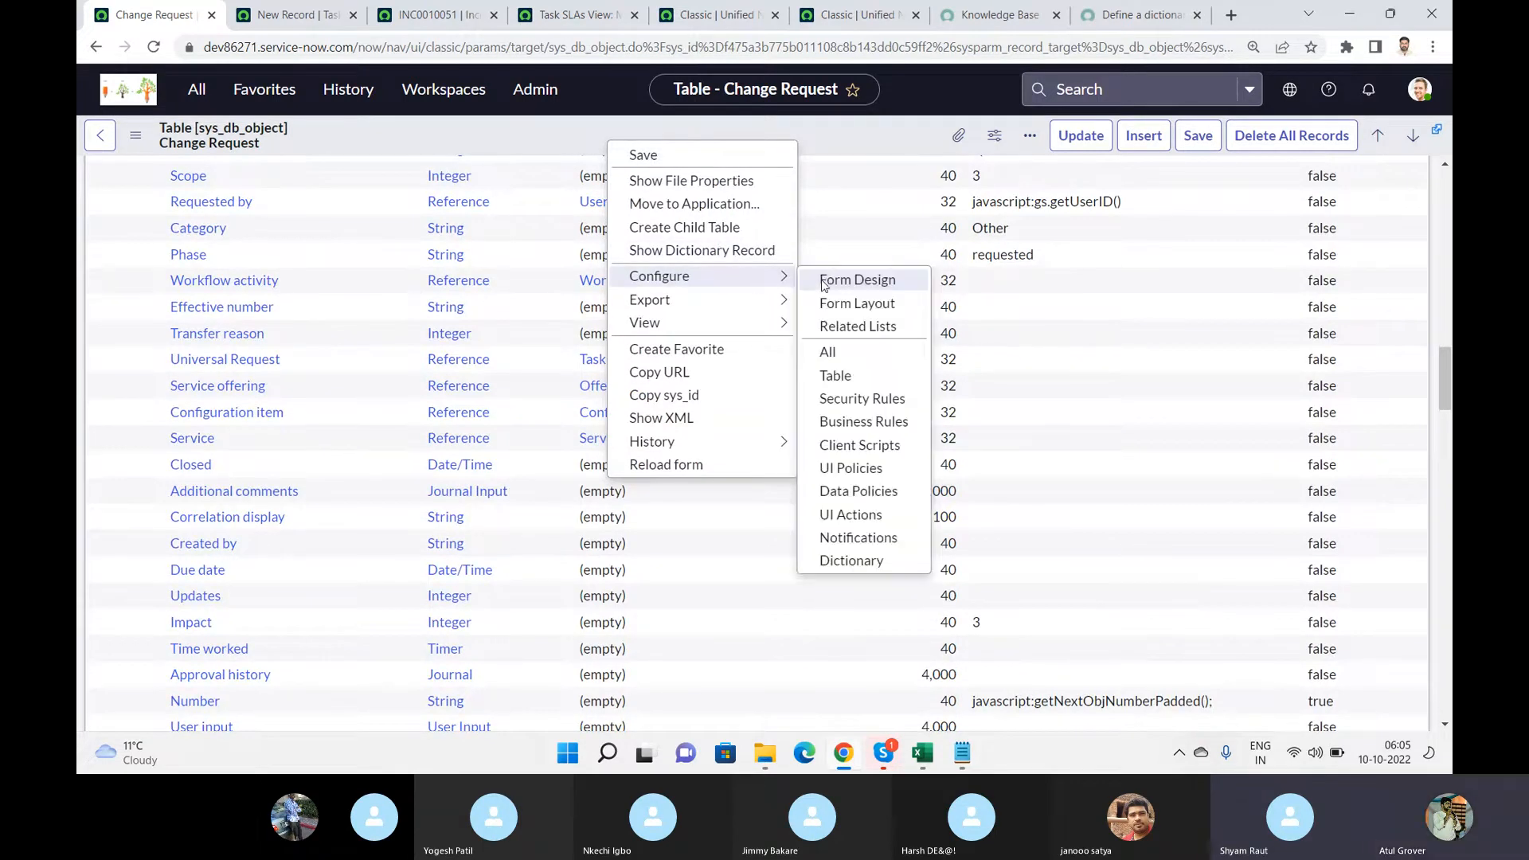
pyautogui.click(852, 327)
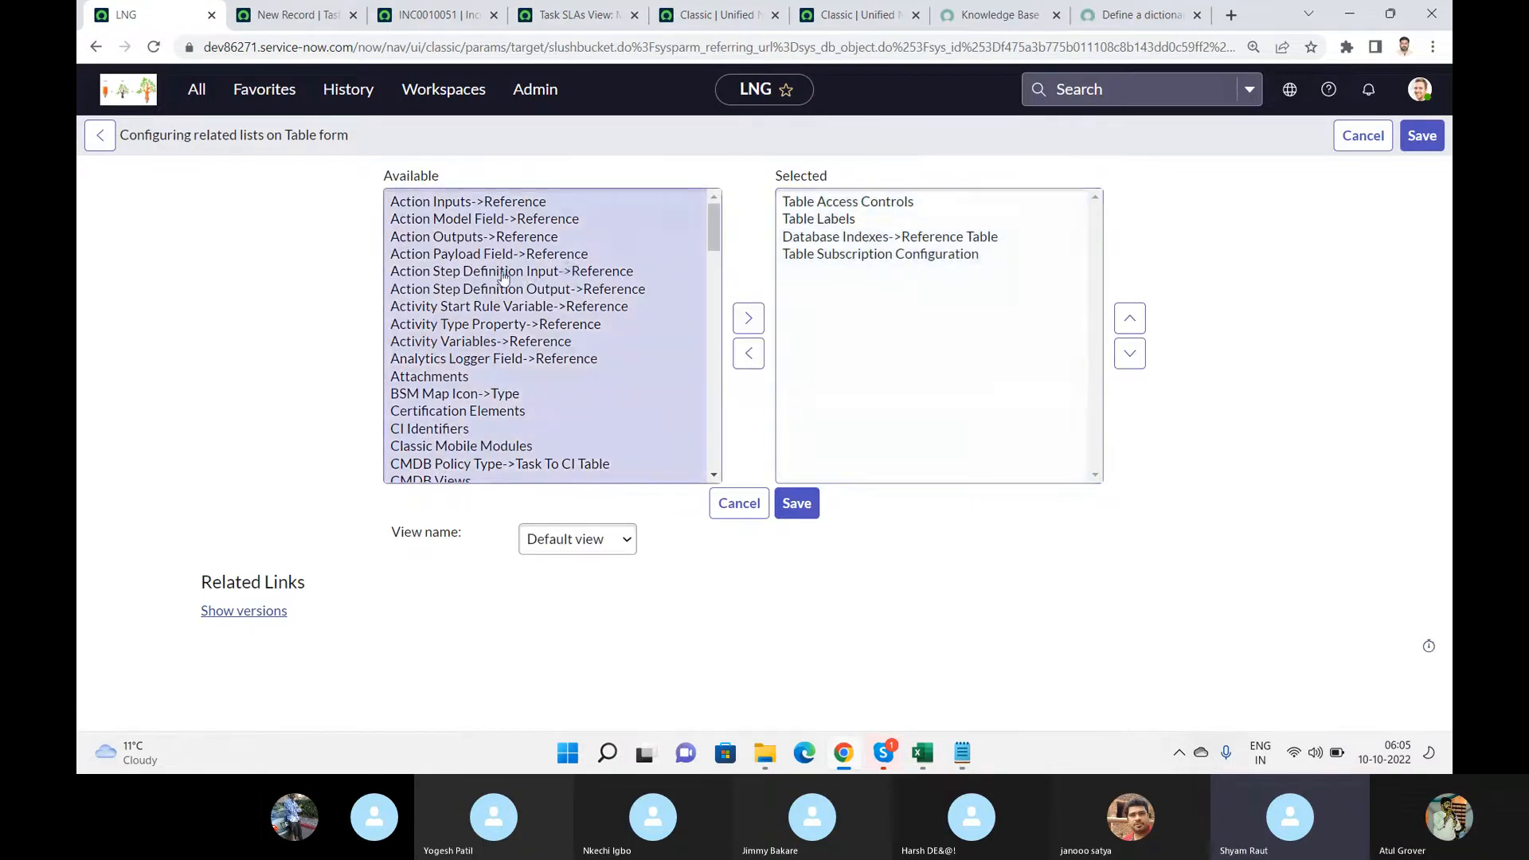
pyautogui.click(503, 277)
pyautogui.press('d')
pyautogui.press('Down')
pyautogui.press('Down')
pyautogui.press('Down')
pyautogui.press('Down')
pyautogui.press('Down')
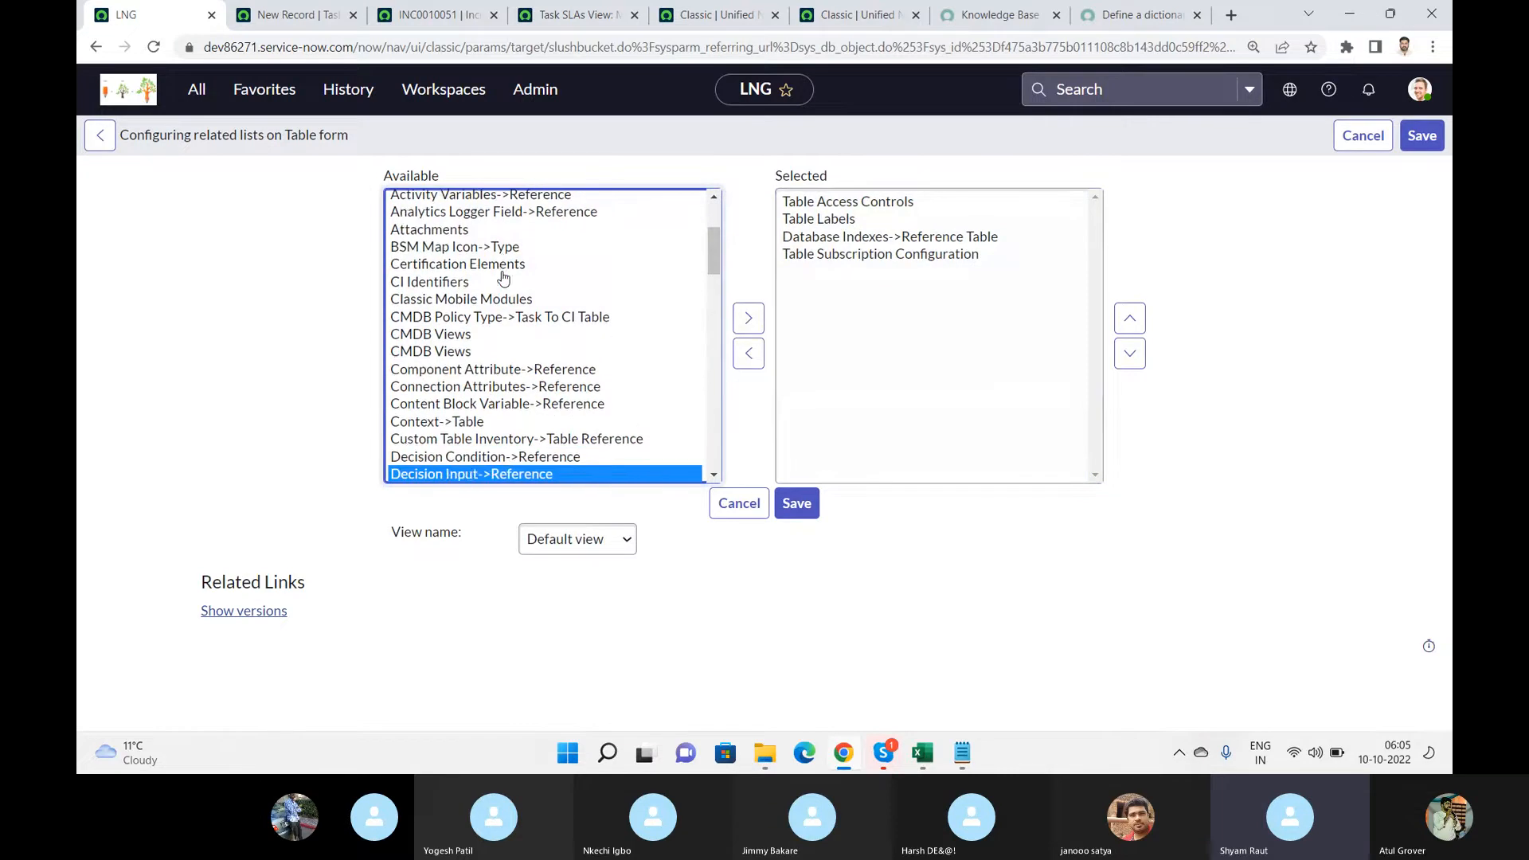
pyautogui.press('Down')
pyautogui.press('Down')
pyautogui.press('Down')
pyautogui.press('Down')
pyautogui.press('Down')
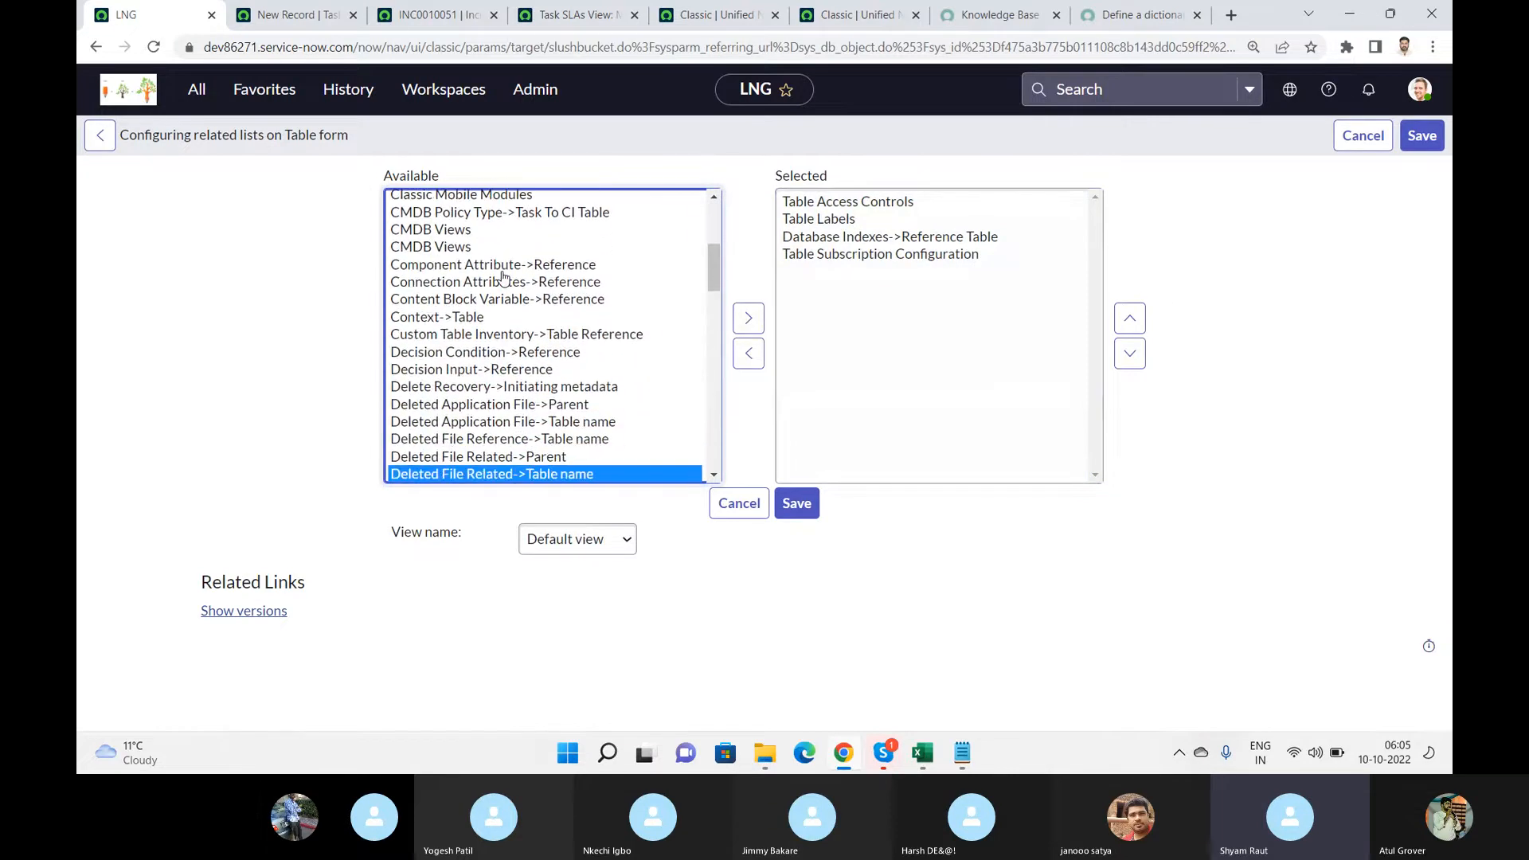
pyautogui.press('Down')
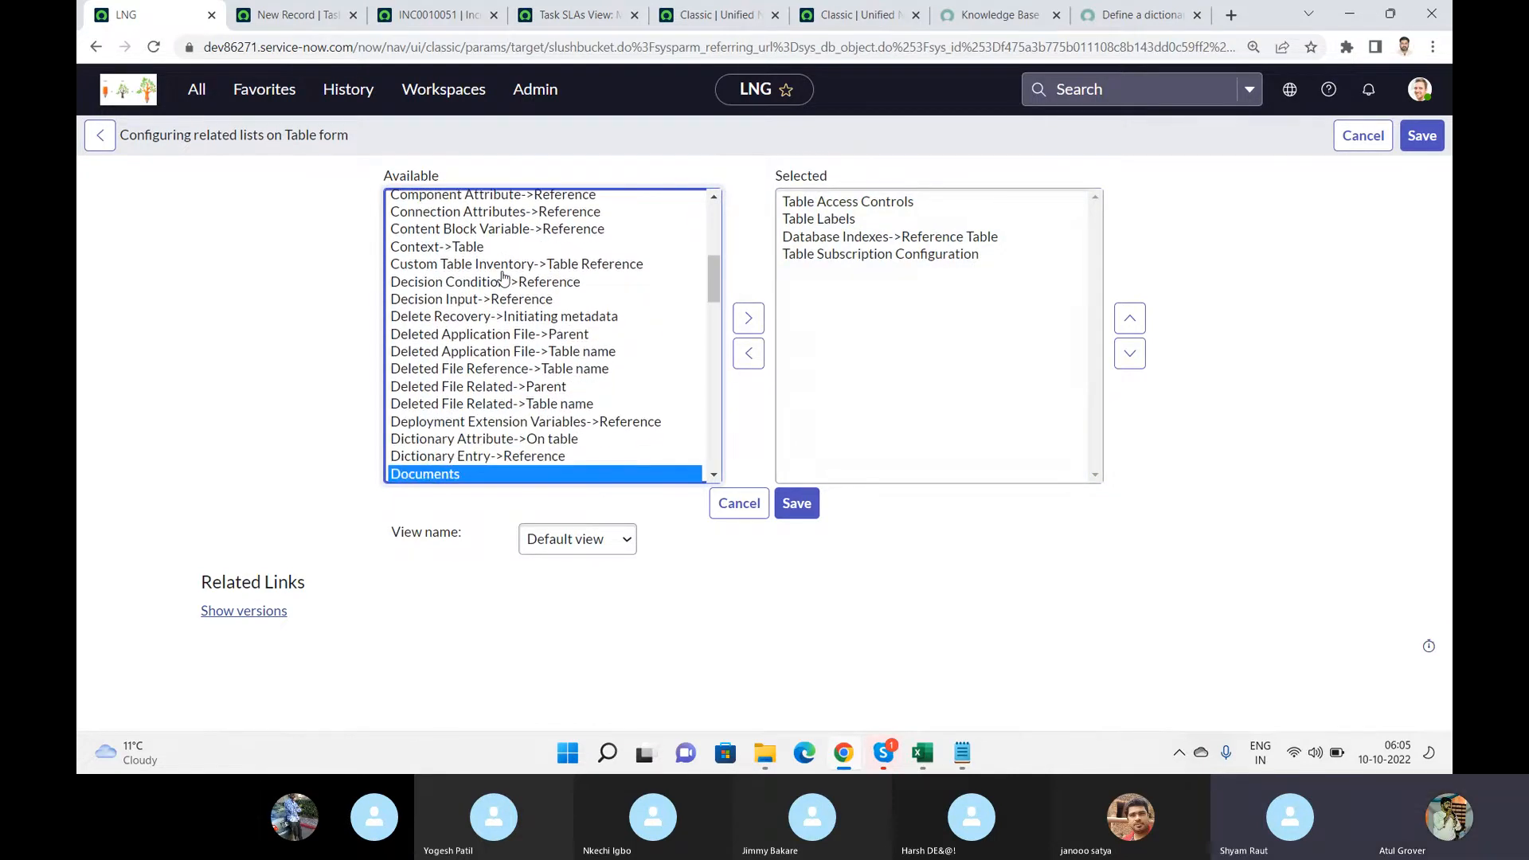
pyautogui.click(503, 281)
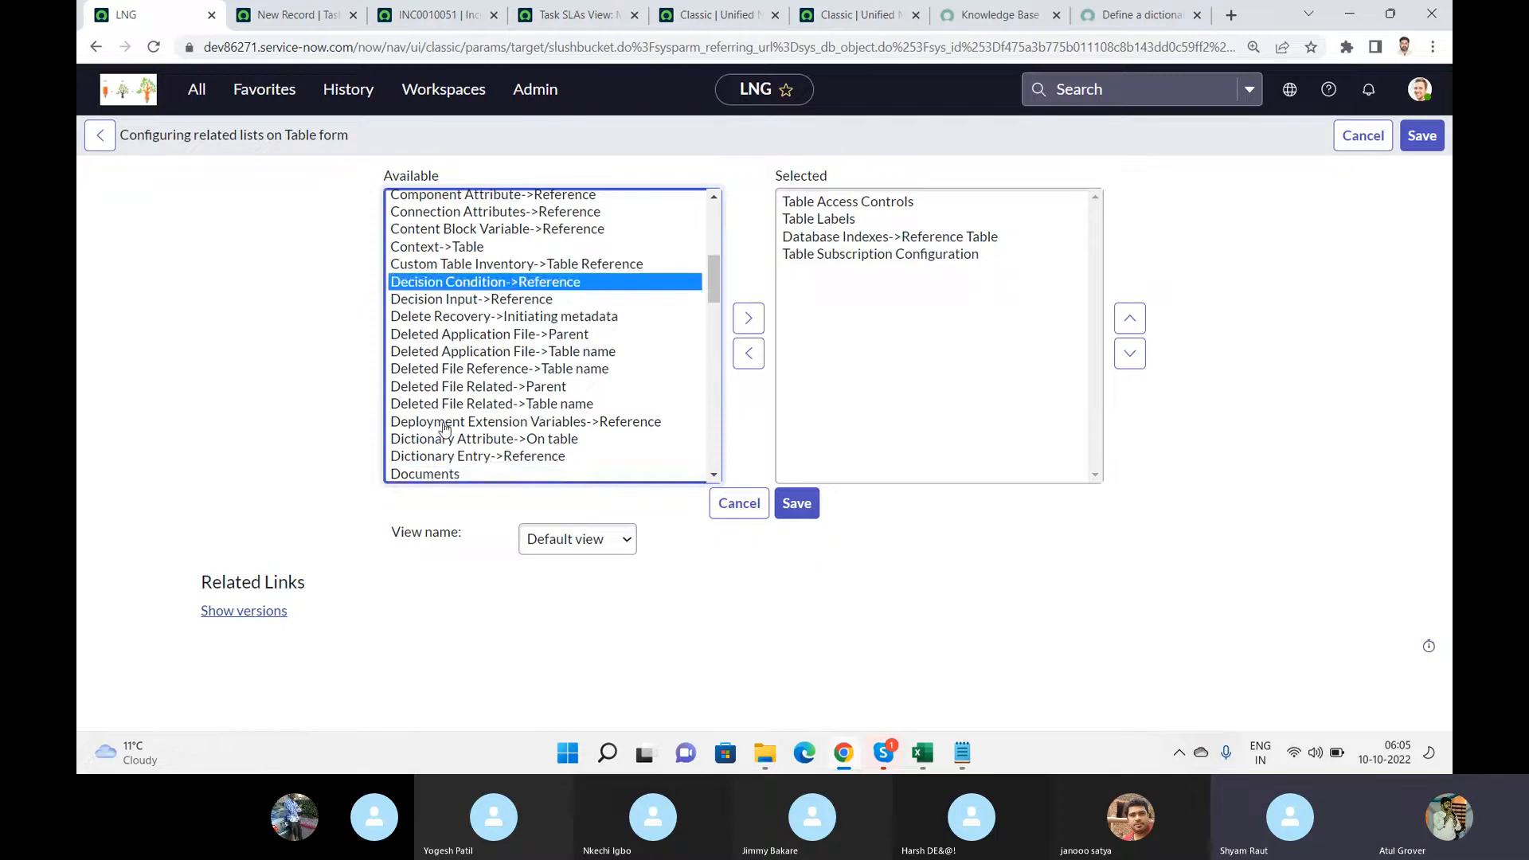
pyautogui.moveTo(471, 456); pyautogui.dragTo(796, 334)
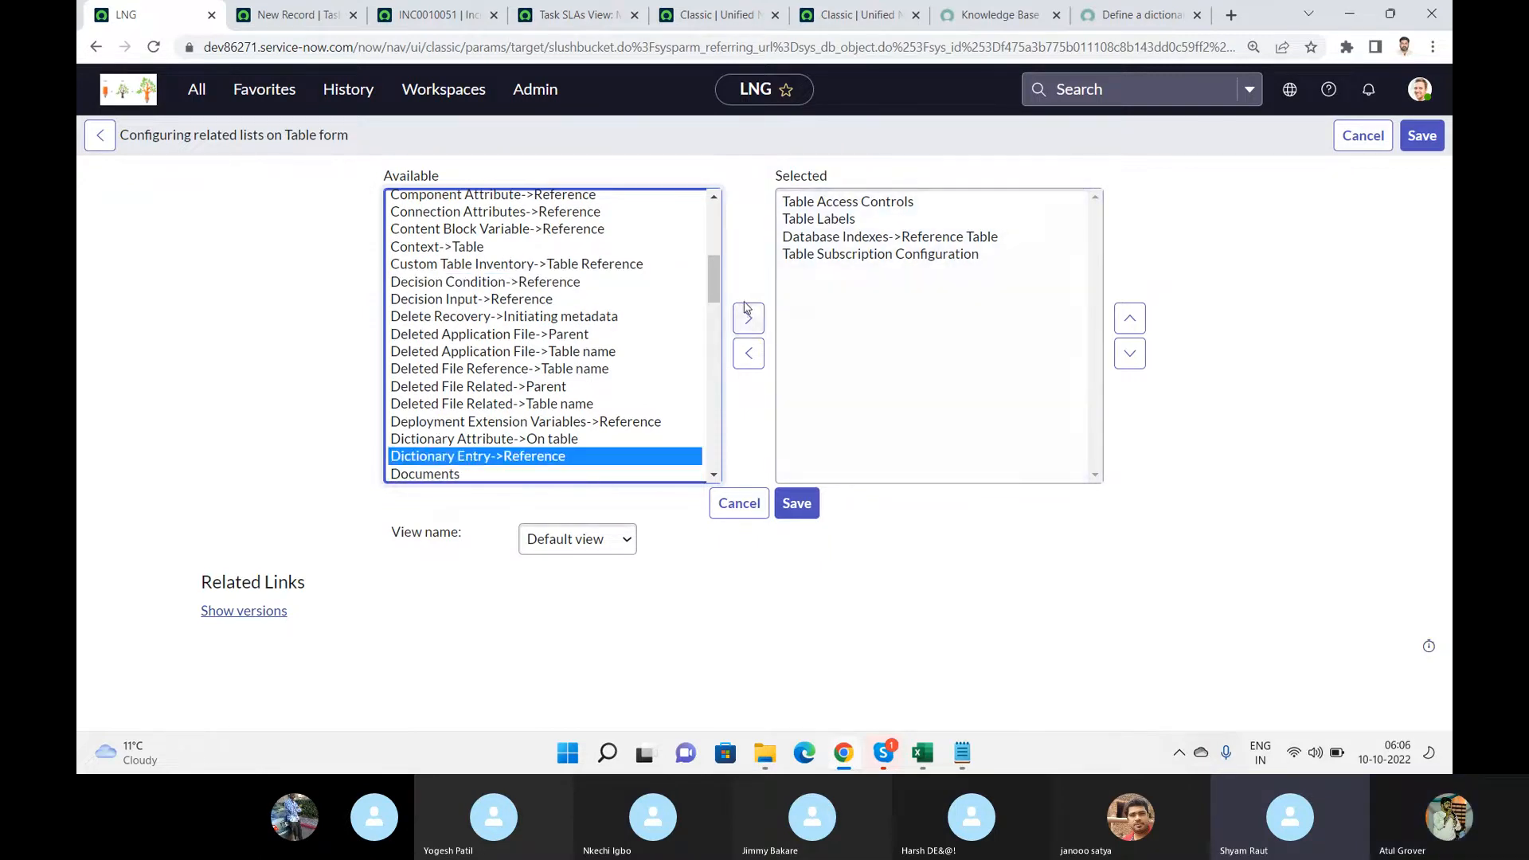
pyautogui.click(749, 317)
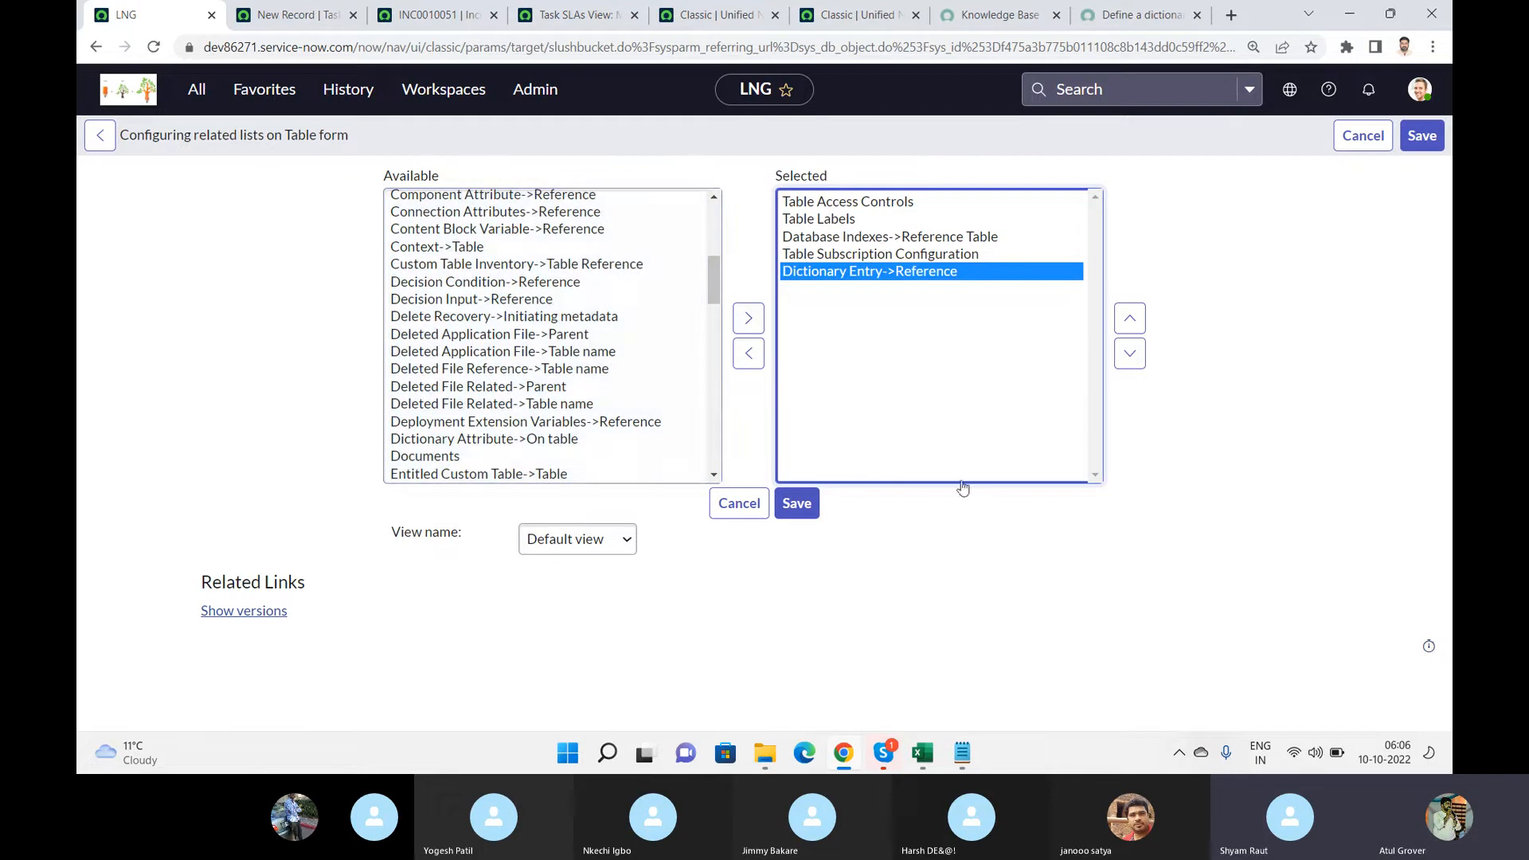
# - Add Dictionary Attribute->On table to the selected related lists and save the configuration
pyautogui.click(518, 446)
pyautogui.click(751, 319)
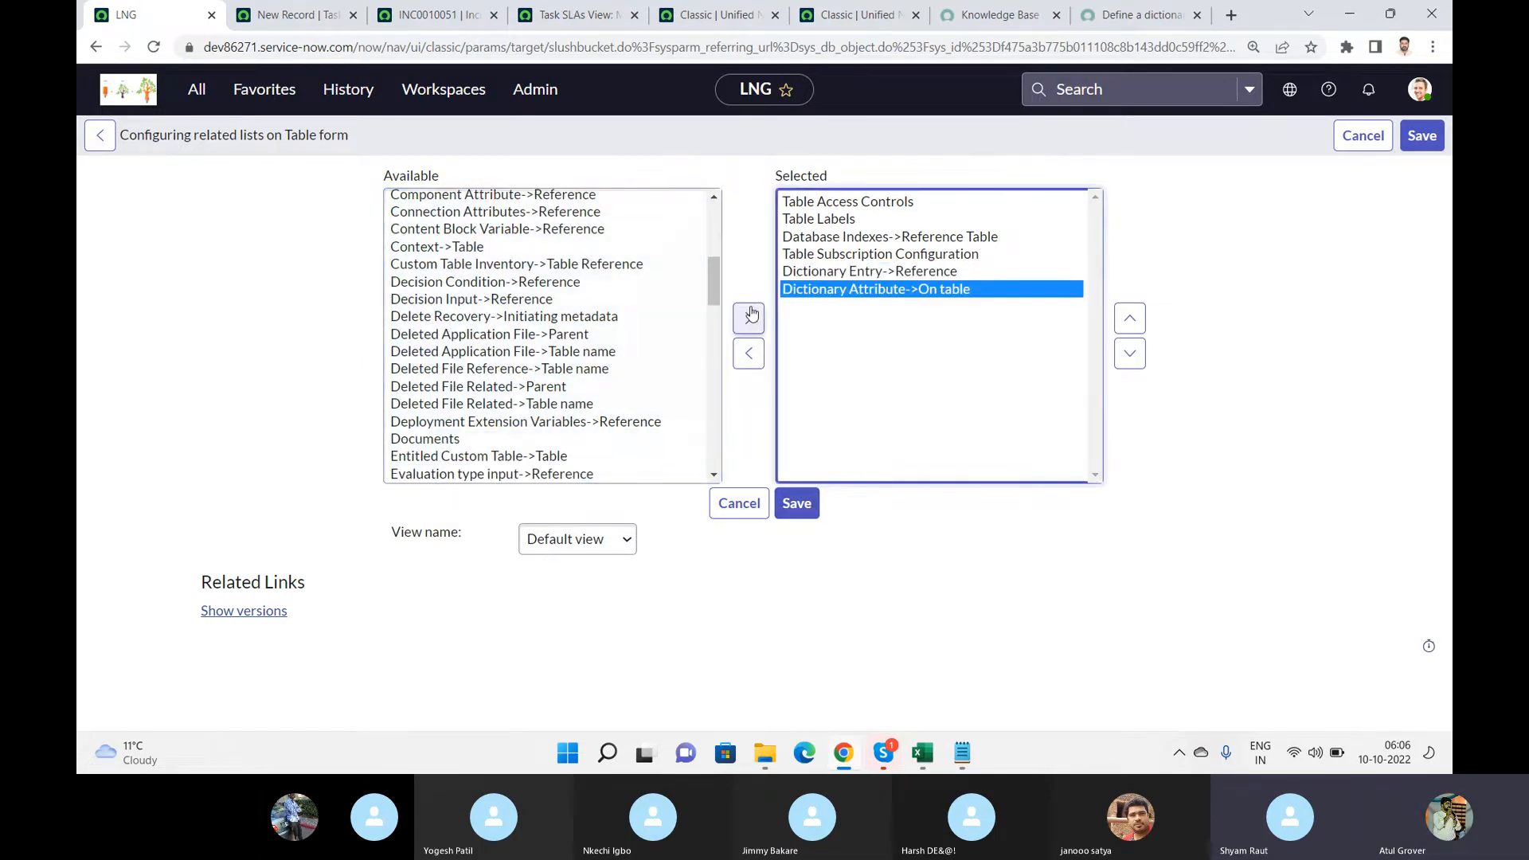
pyautogui.click(802, 505)
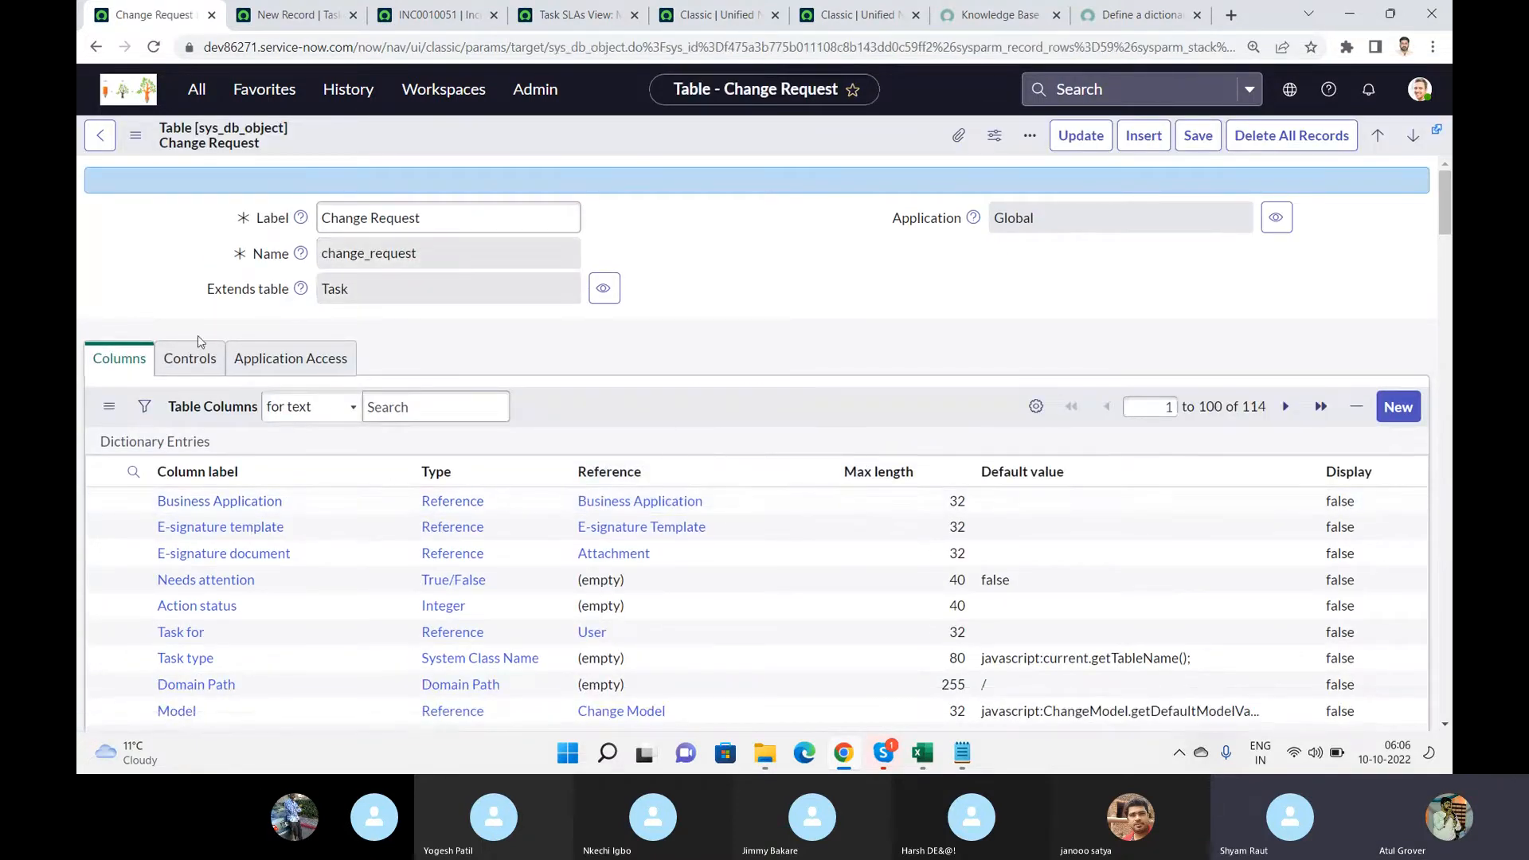
# - Review the Change Request table's Controls and Application Access settings and its Dictionary Entries related list
pyautogui.click(189, 358)
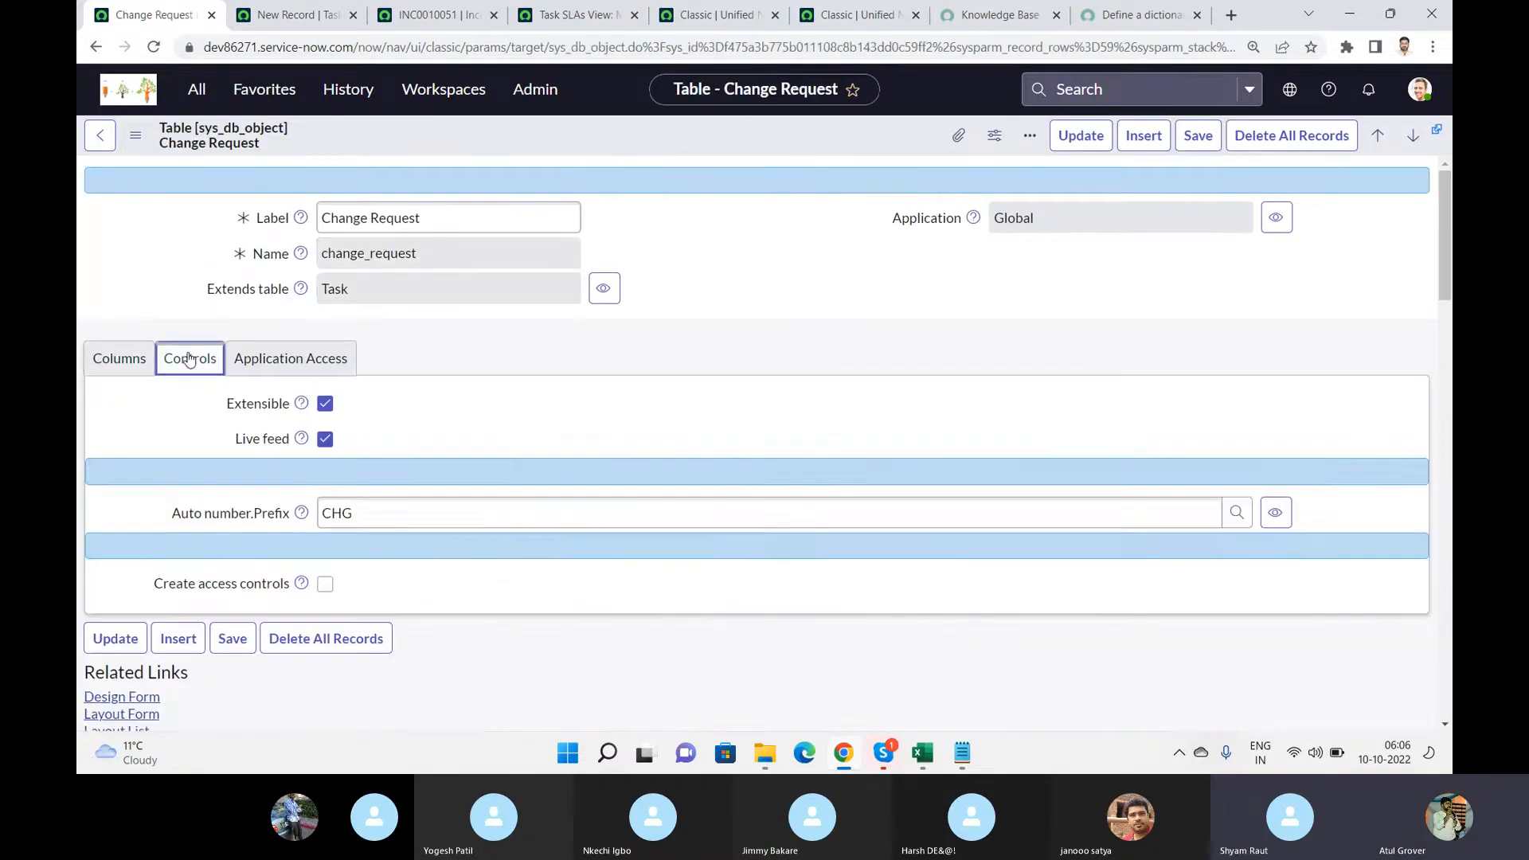
pyautogui.click(310, 358)
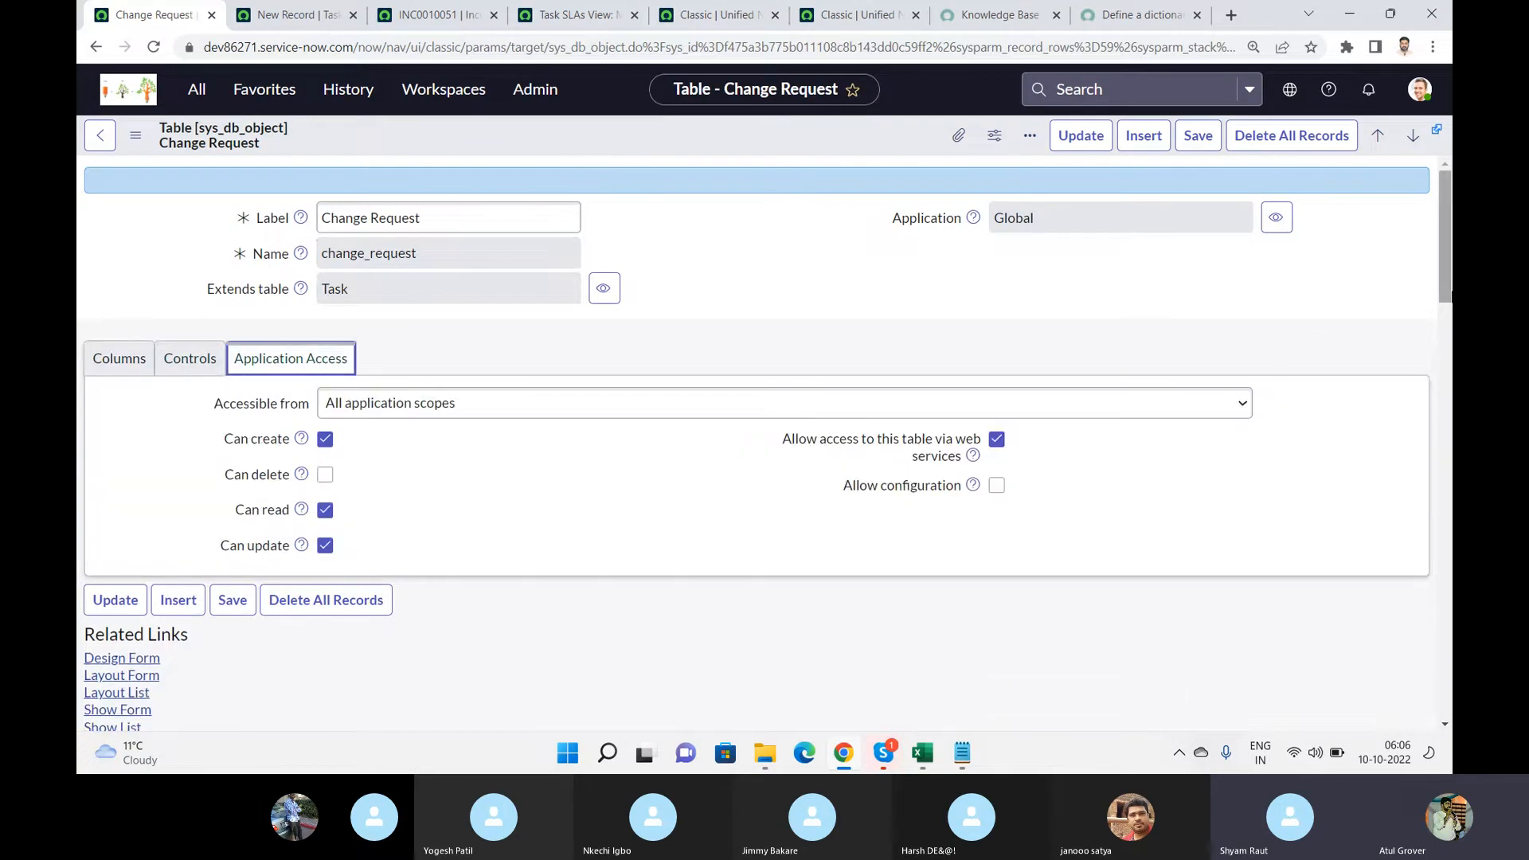
pyautogui.moveTo(1447, 244); pyautogui.dragTo(1450, 361)
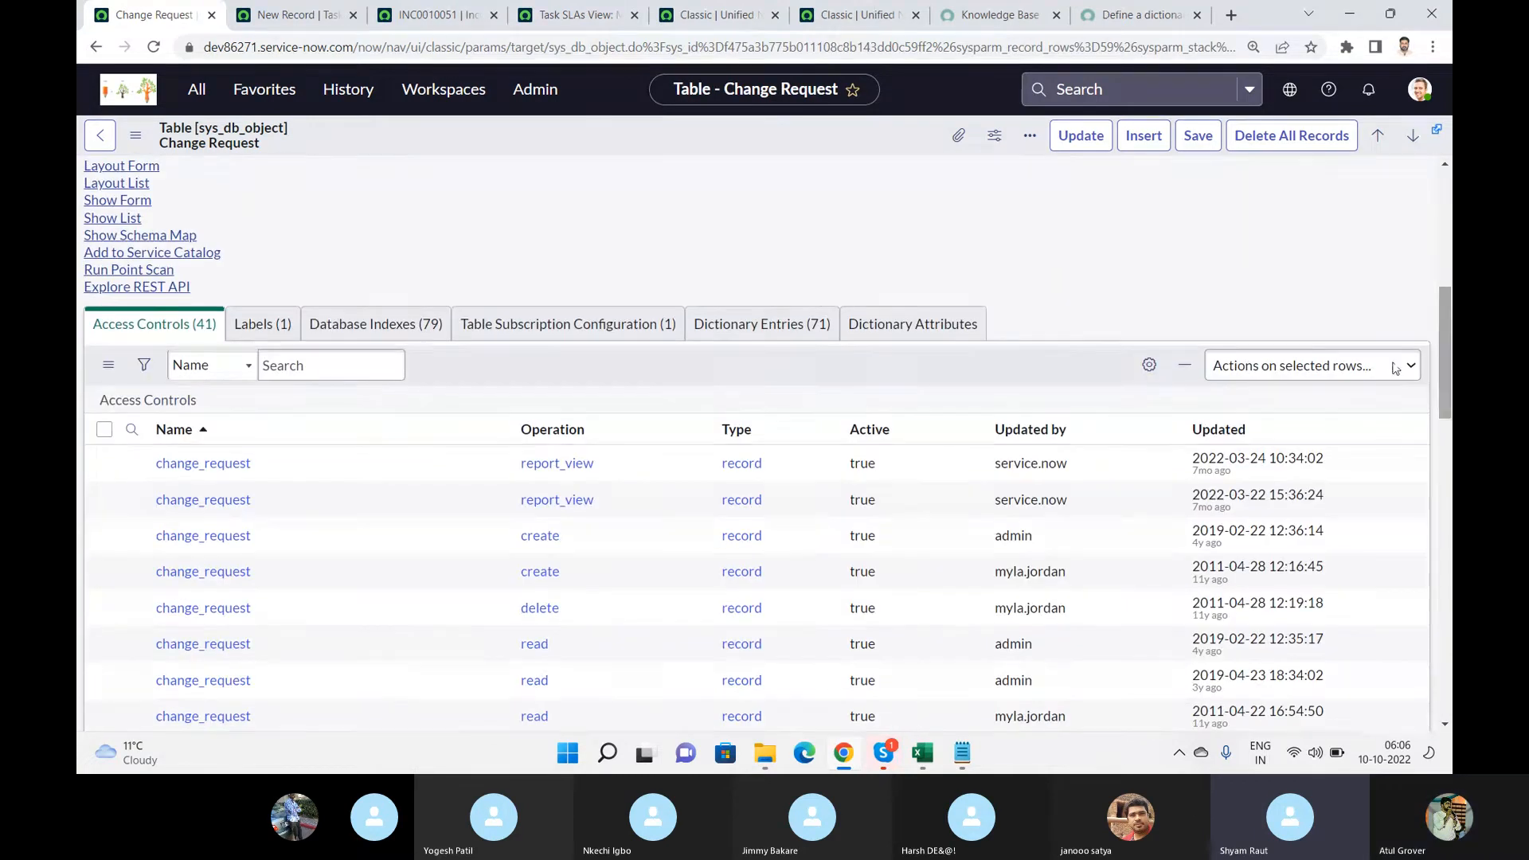
pyautogui.click(738, 324)
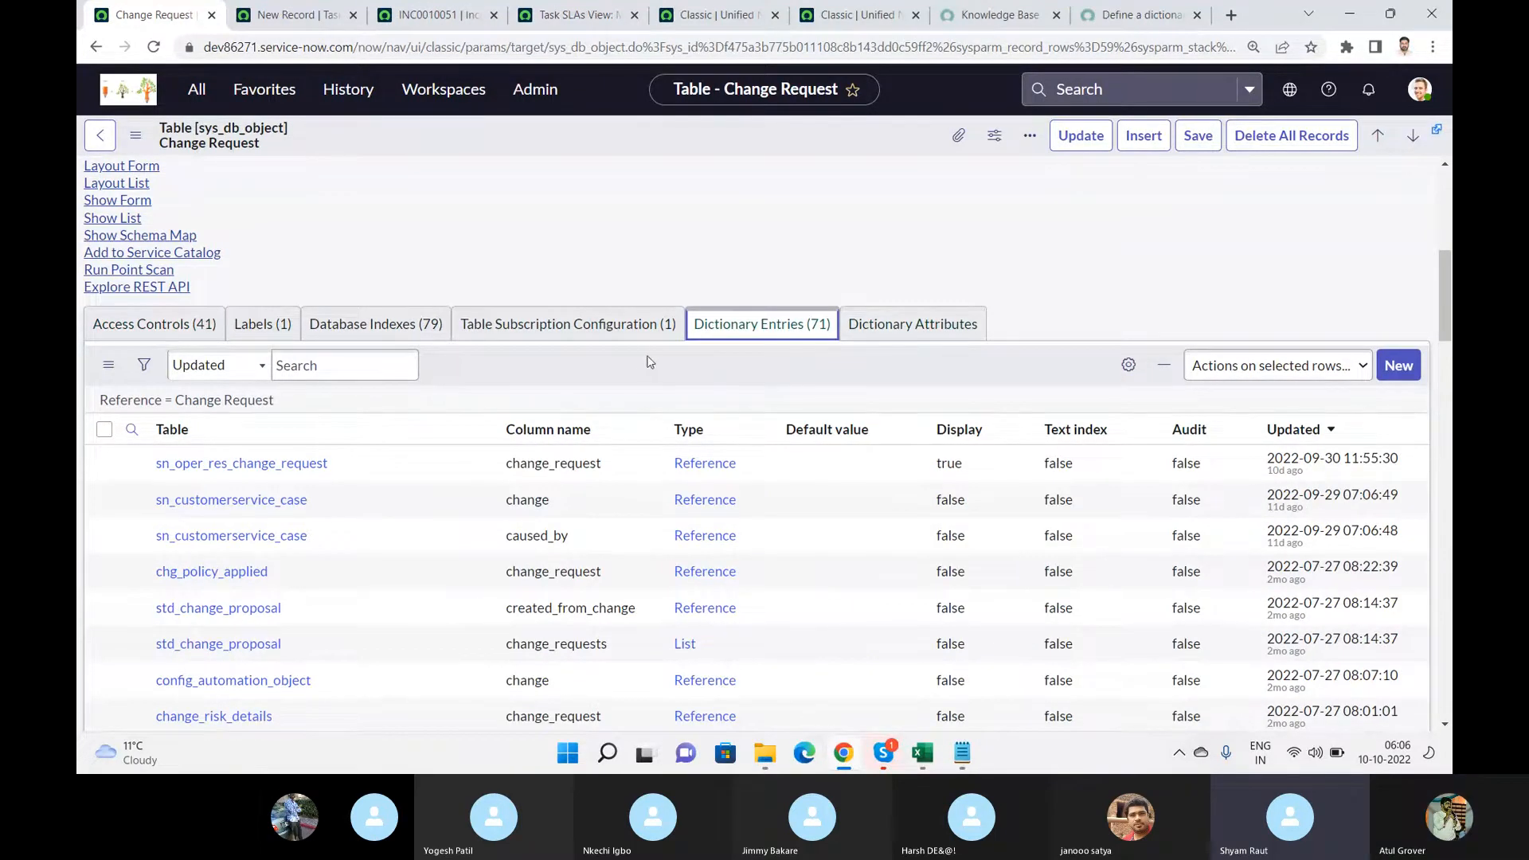
# - Open the sn_oper_res_change_request dictionary entry, look through its related lists for dictionary overrides, and go back
pyautogui.click(239, 472)
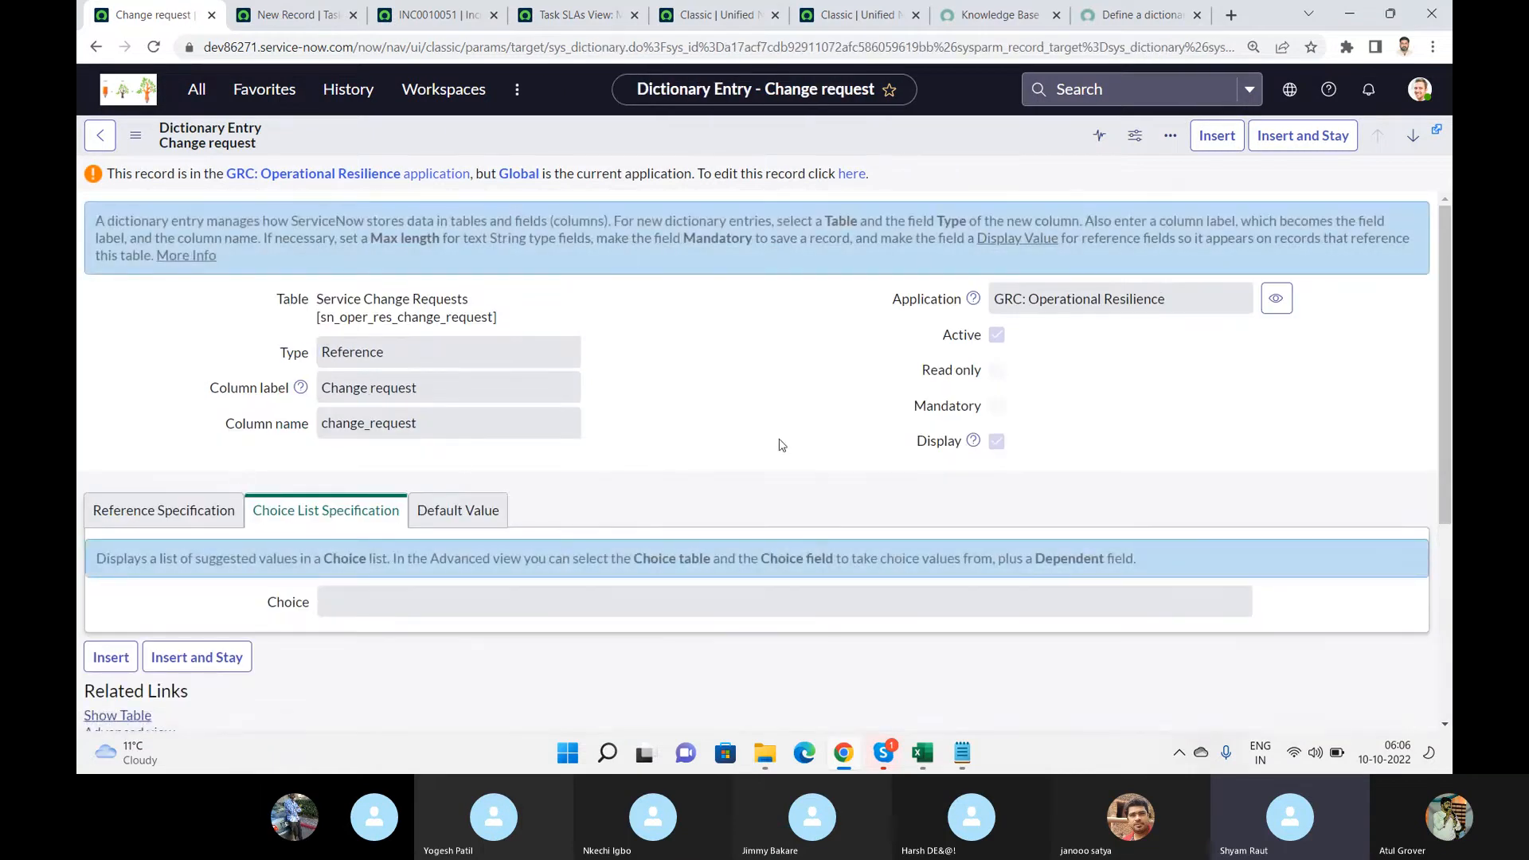
pyautogui.scroll(-4, 782, 444)
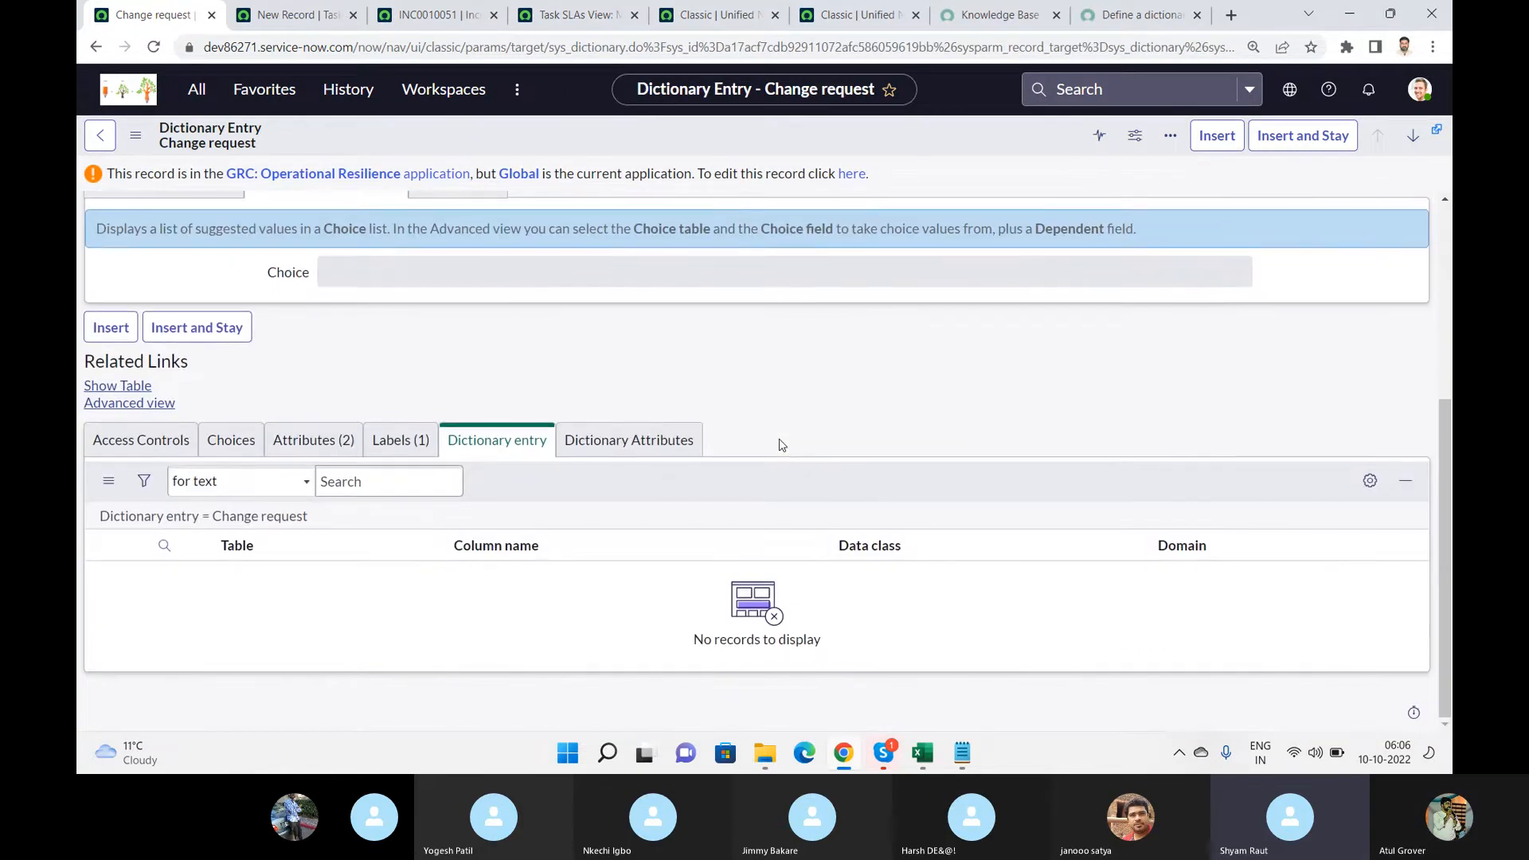
pyautogui.scroll(4, 782, 444)
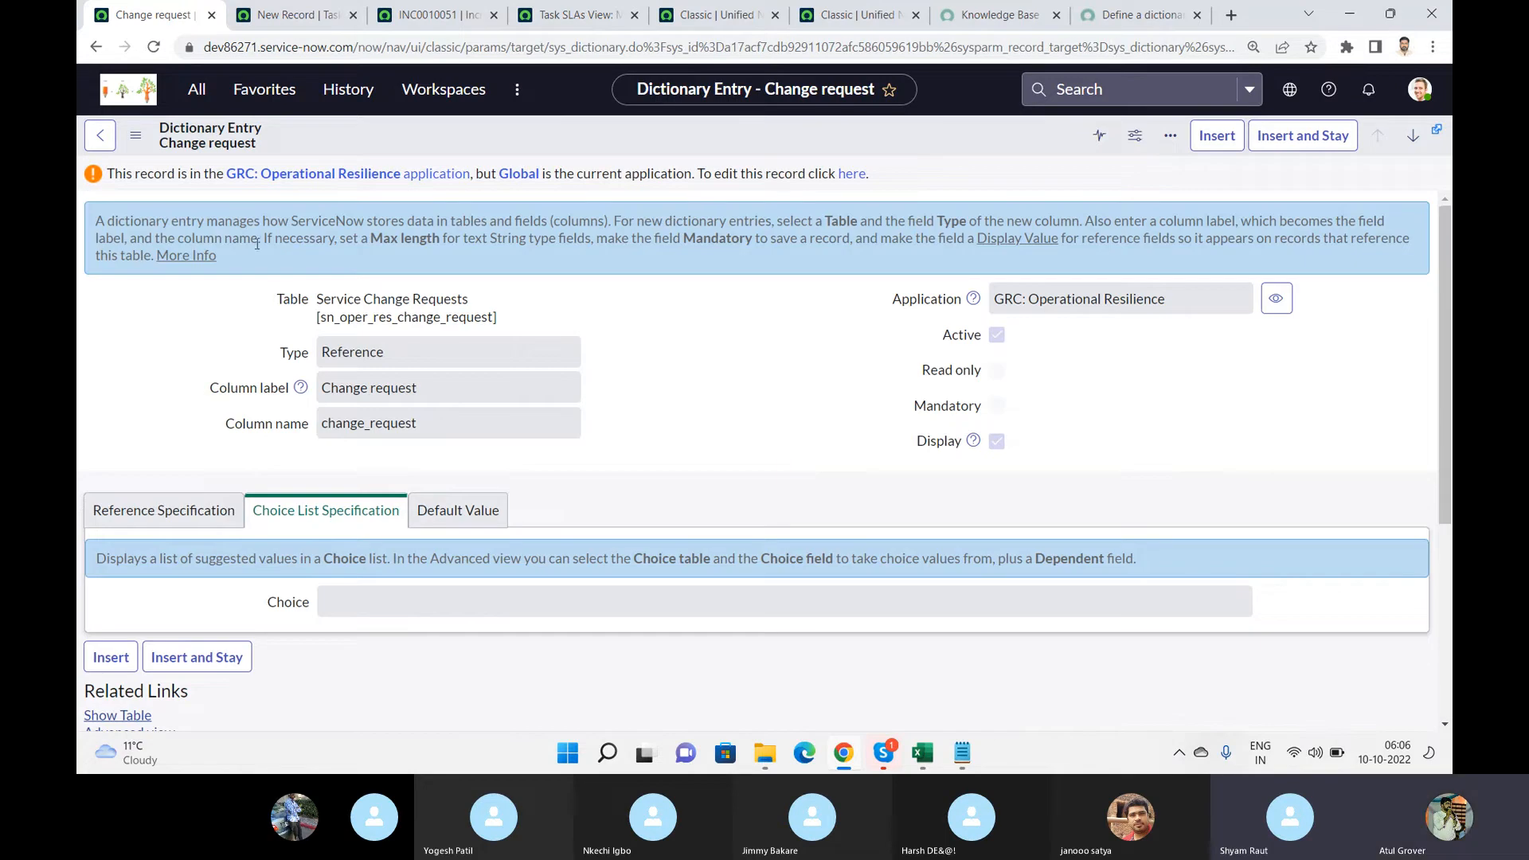
pyautogui.click(108, 129)
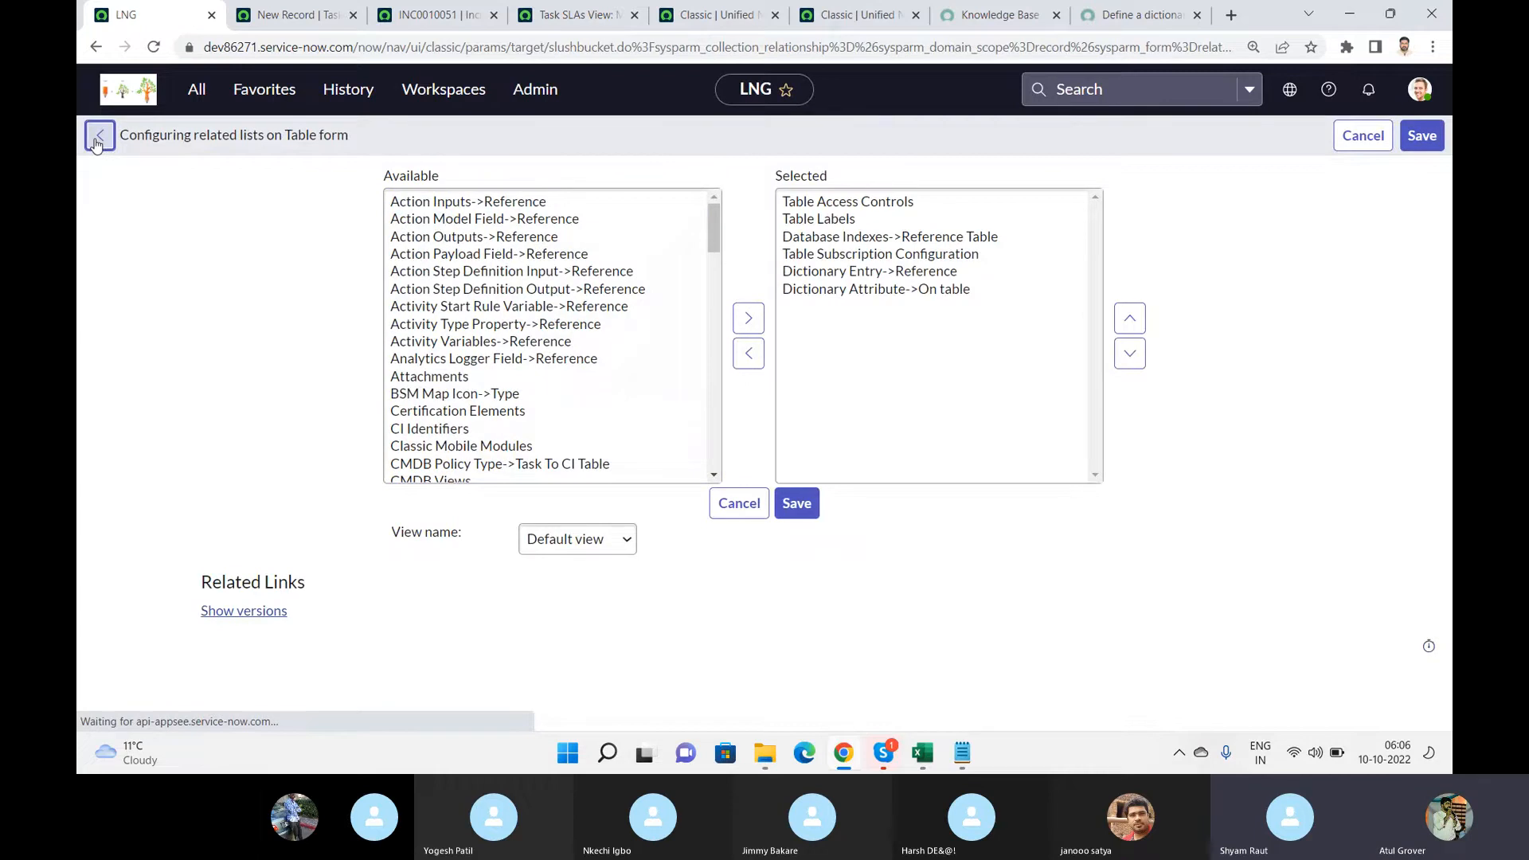
# - Search the web for dictionary override servicenow and read the community article on what dictionary overrides are and how to create them
pyautogui.click(1135, 16)
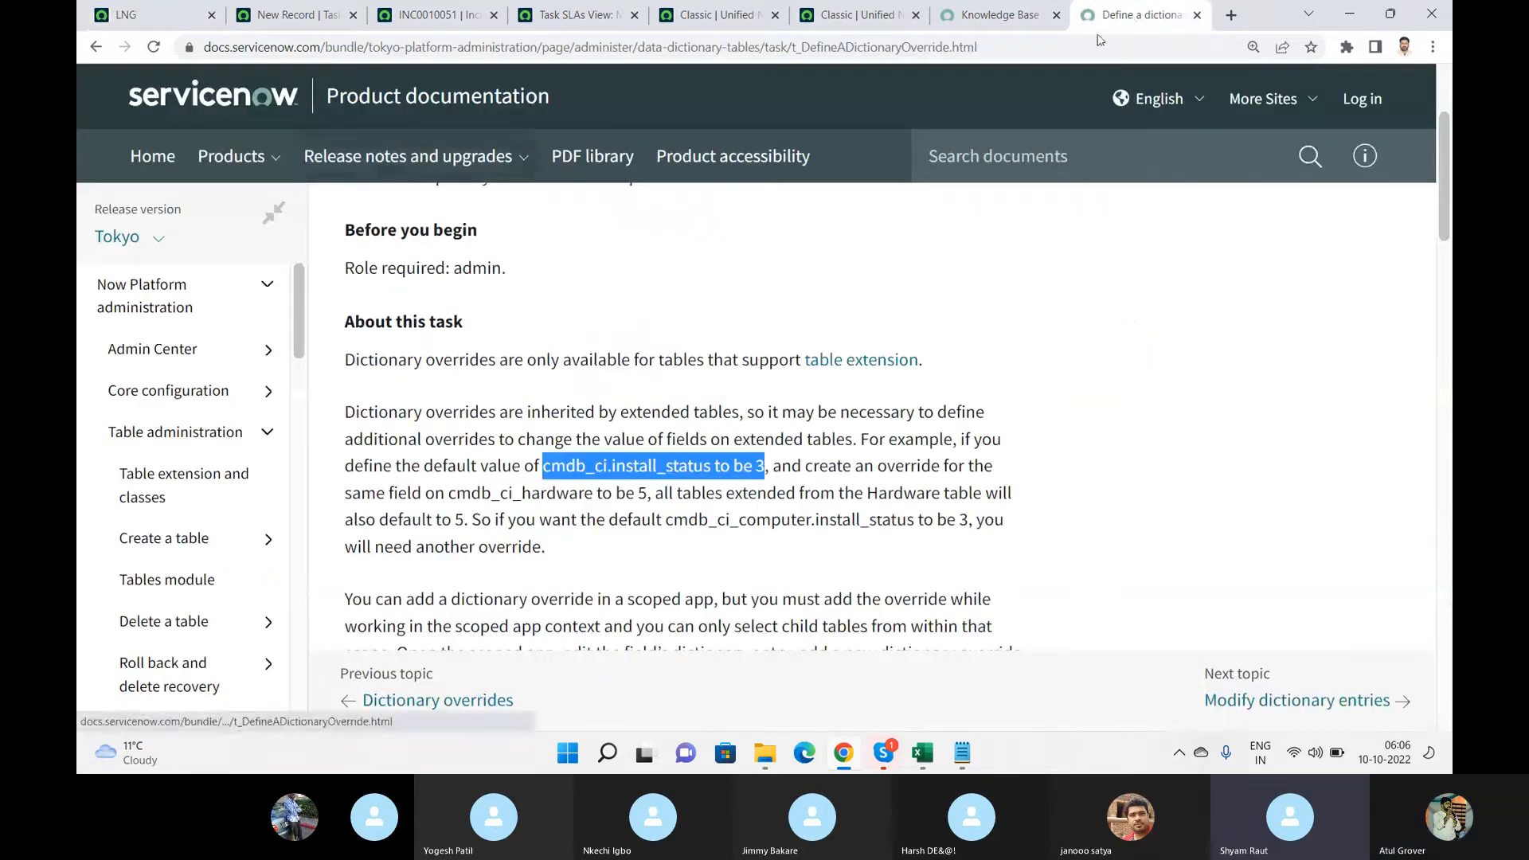
pyautogui.click(1230, 15)
pyautogui.write('di')
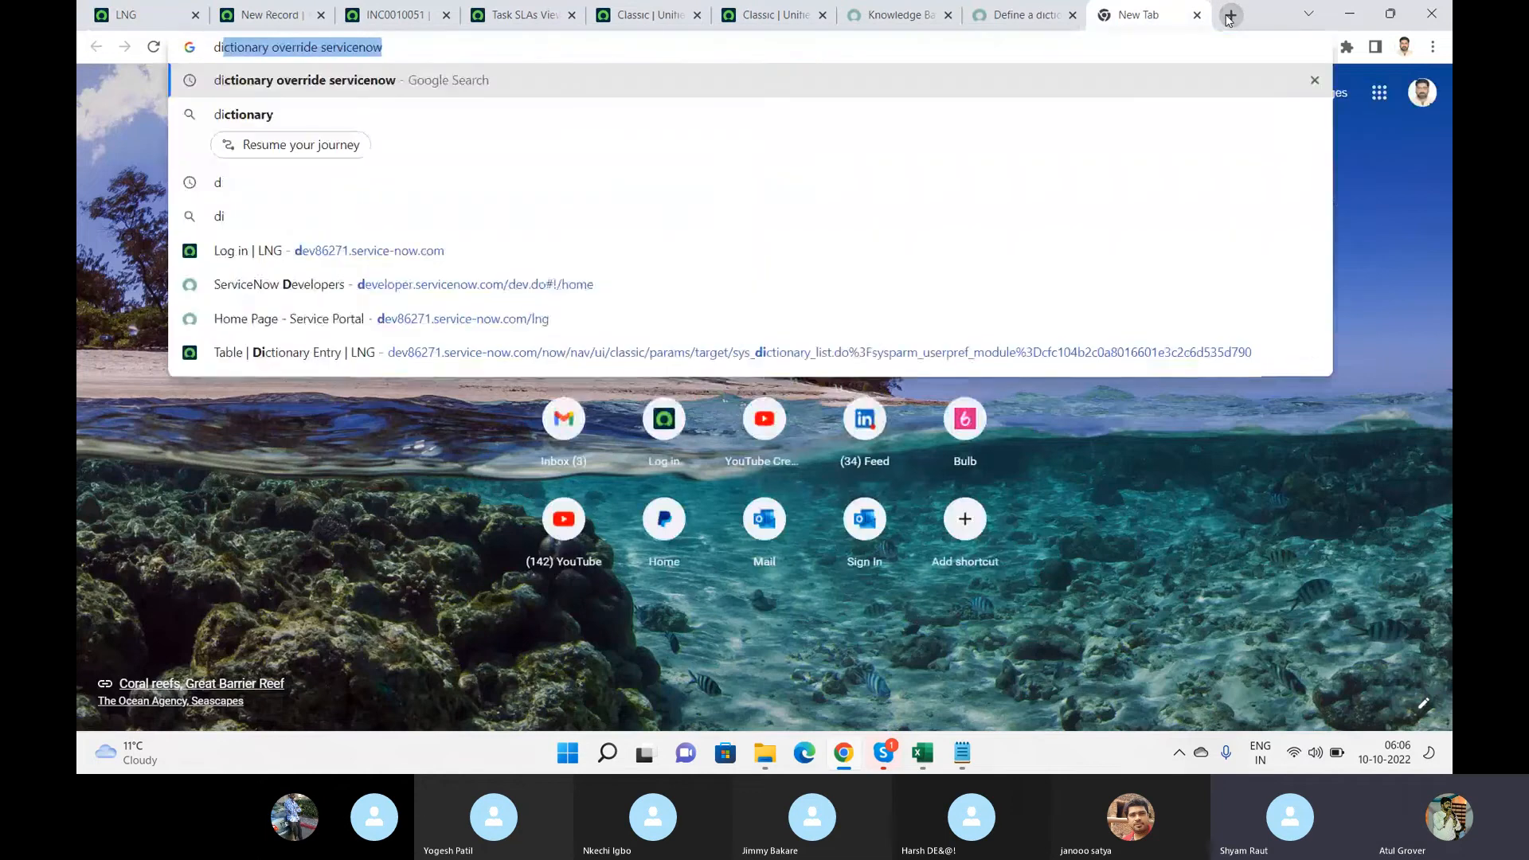
pyautogui.press('Return')
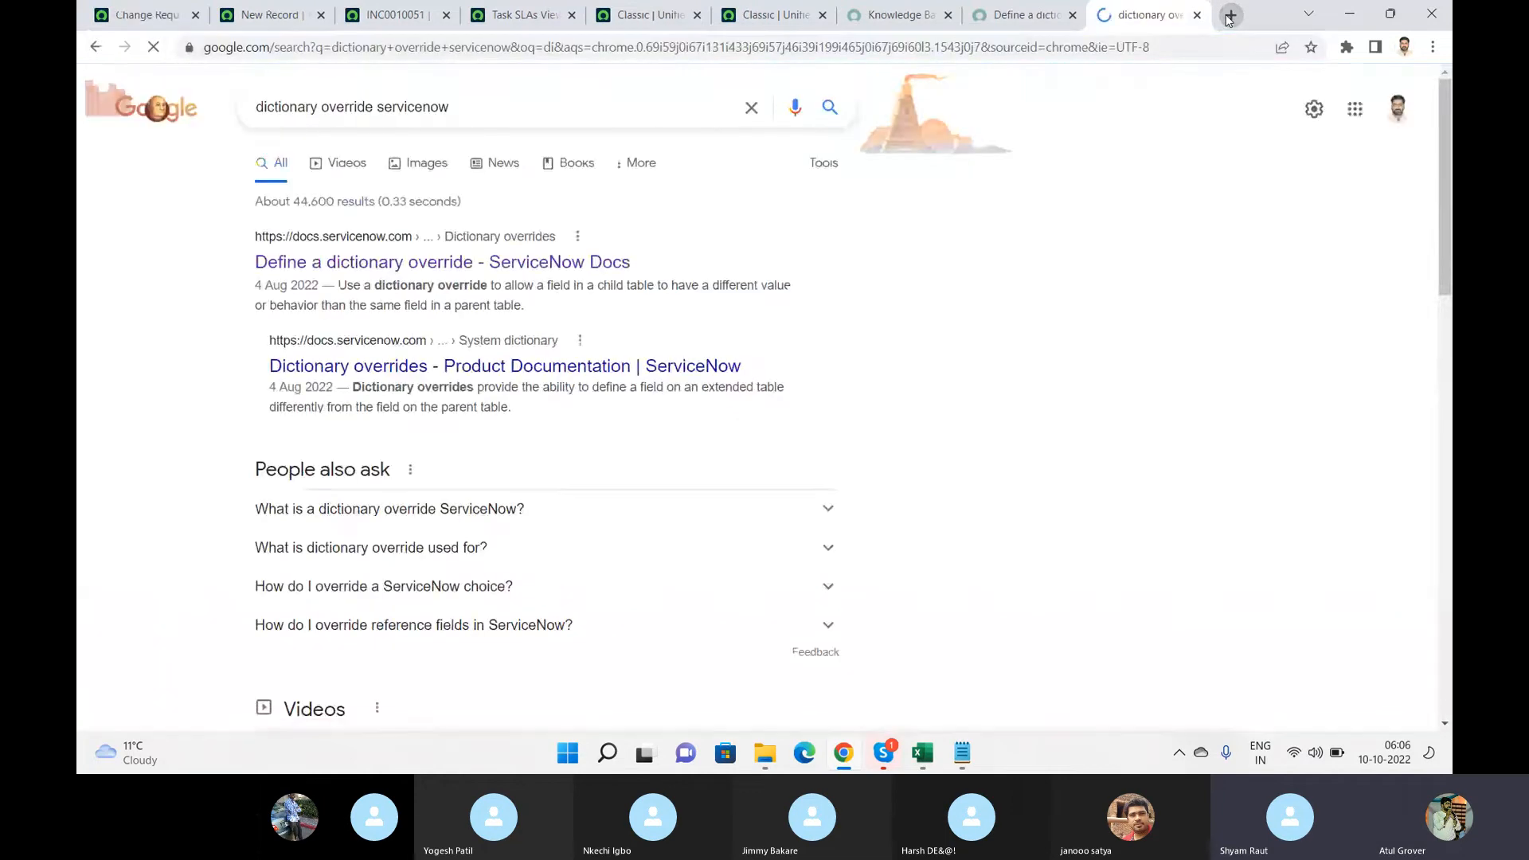
pyautogui.click(458, 518)
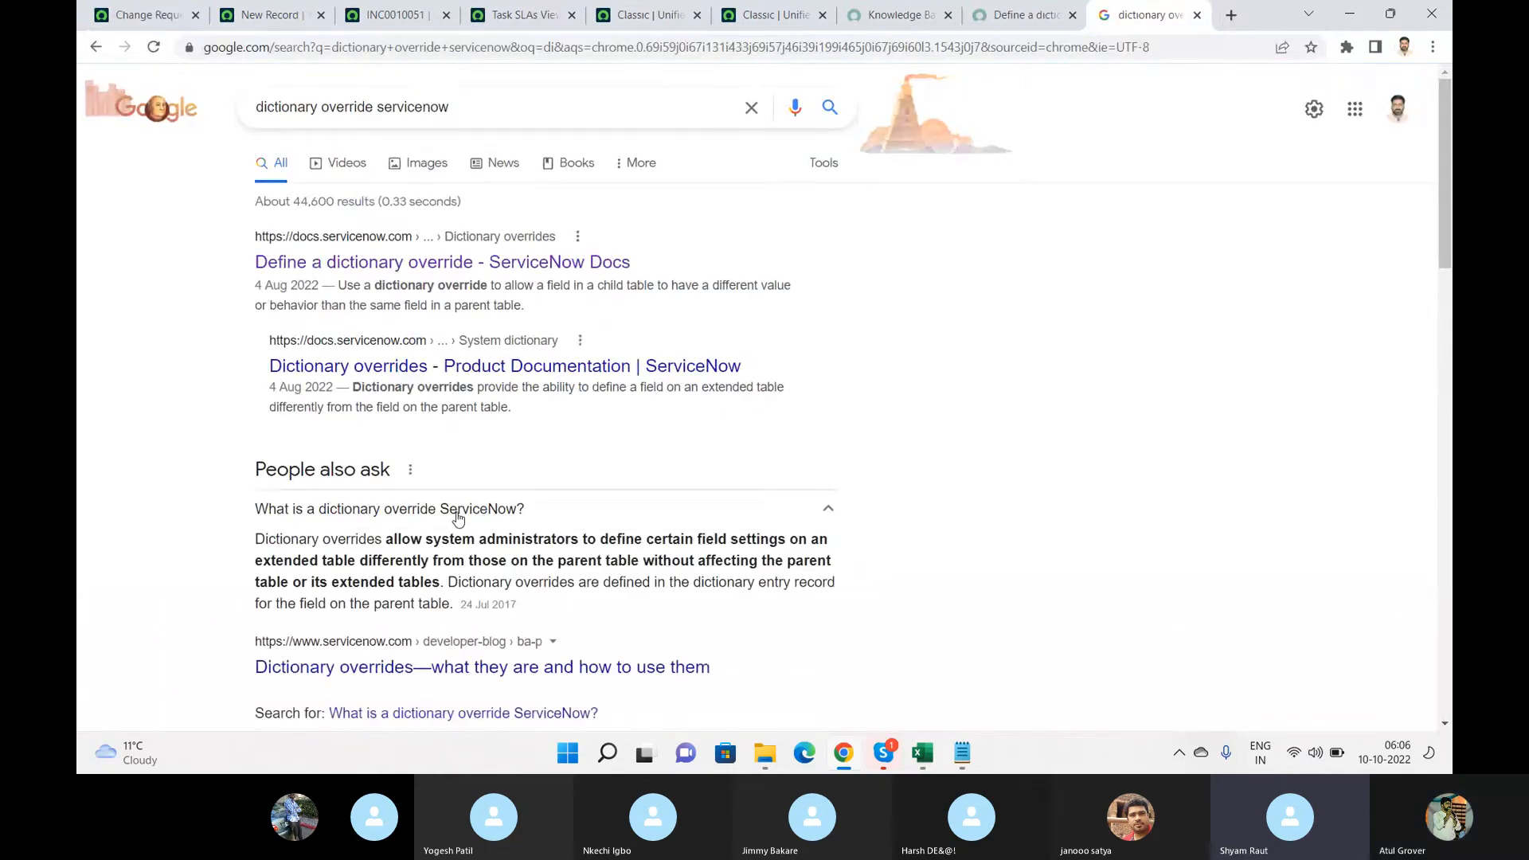
pyautogui.click(539, 668)
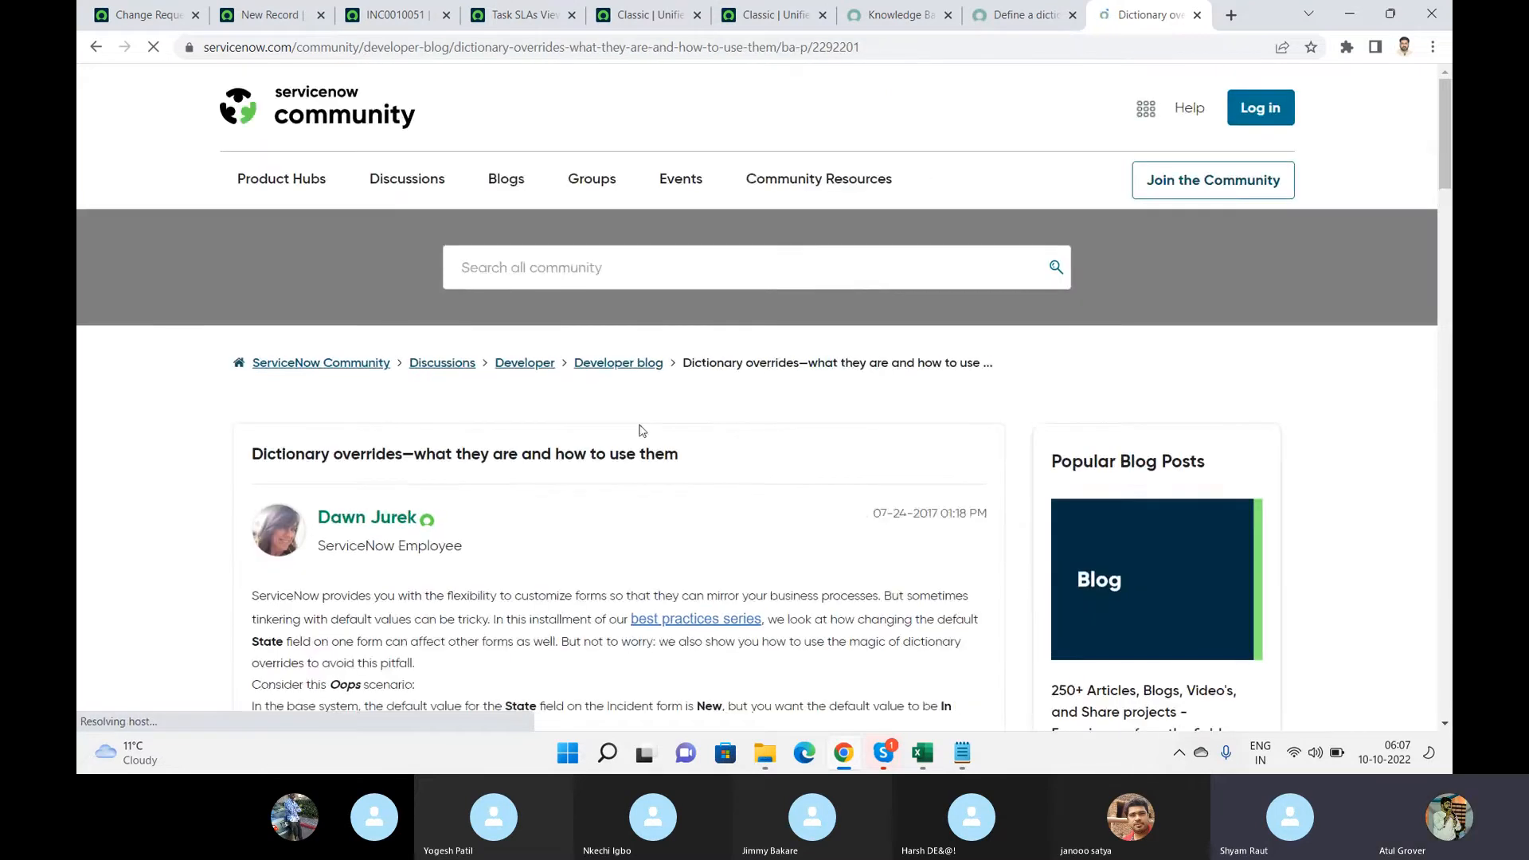
pyautogui.scroll(-5, 121, 547)
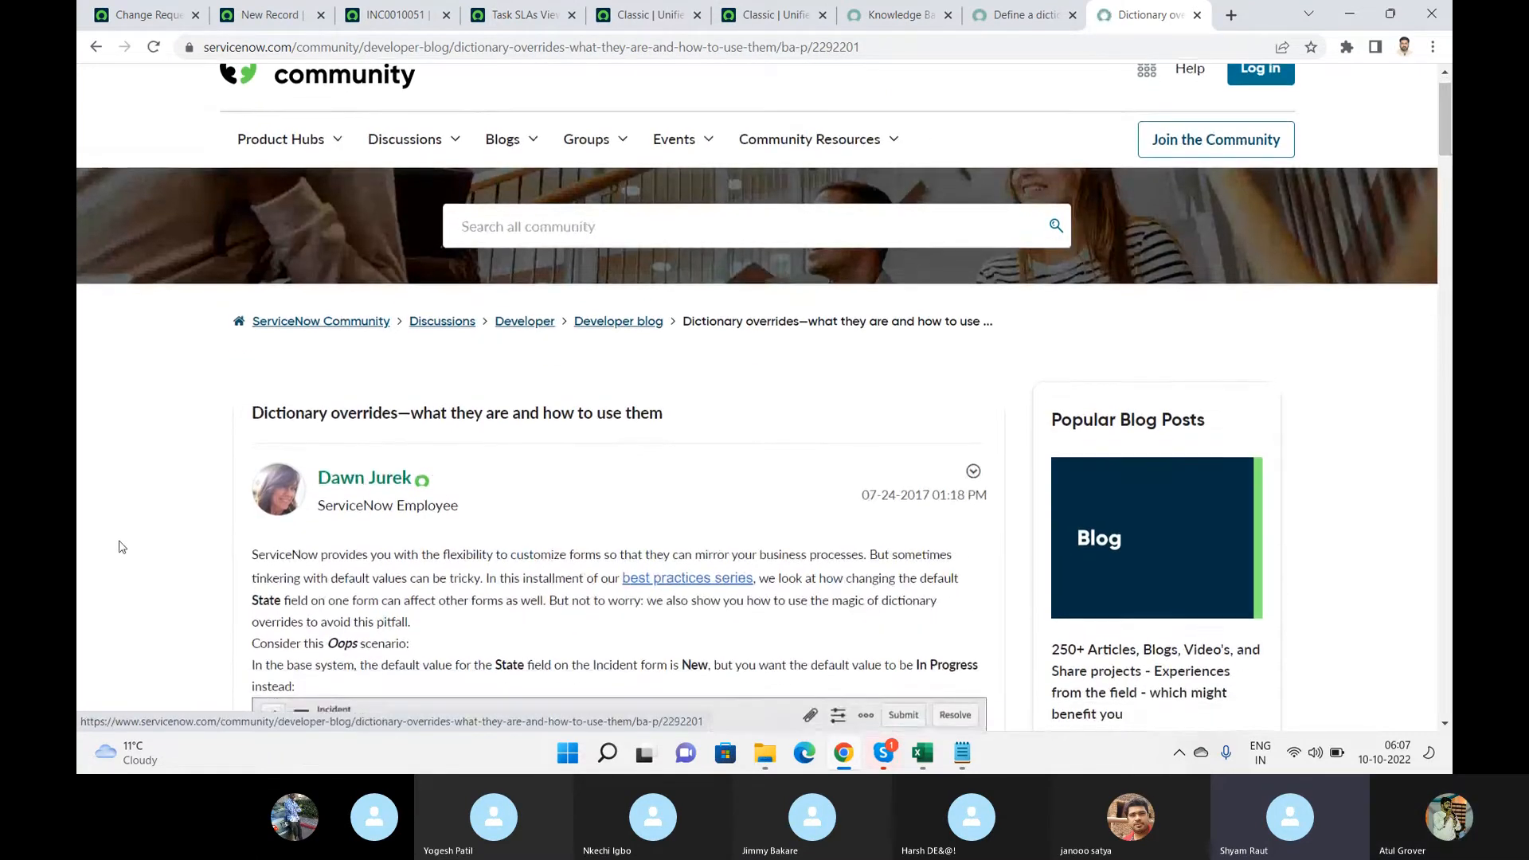
pyautogui.scroll(-6, 121, 547)
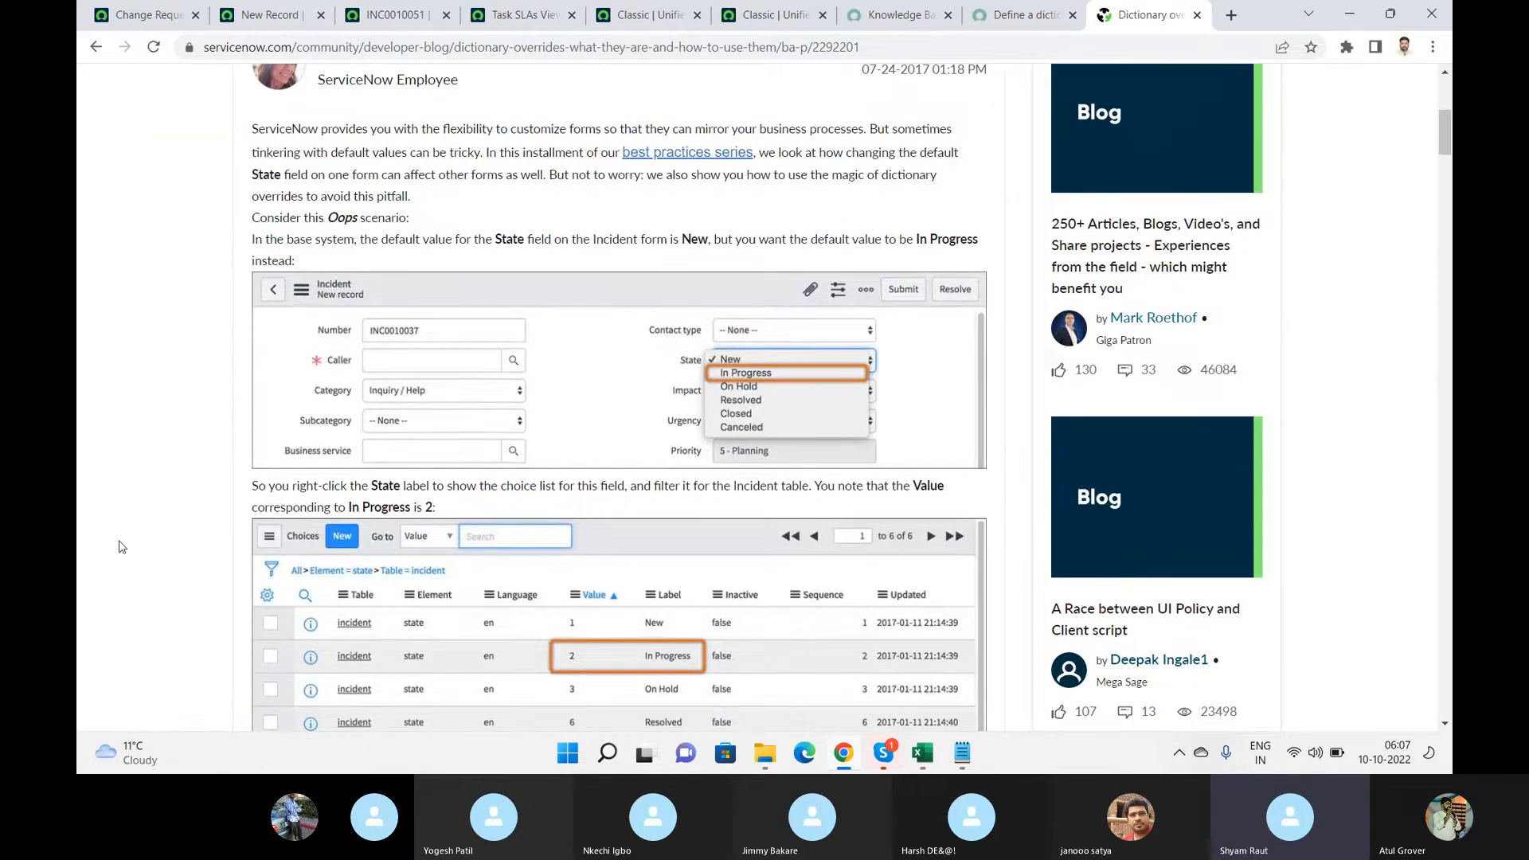
pyautogui.scroll(-4, 121, 547)
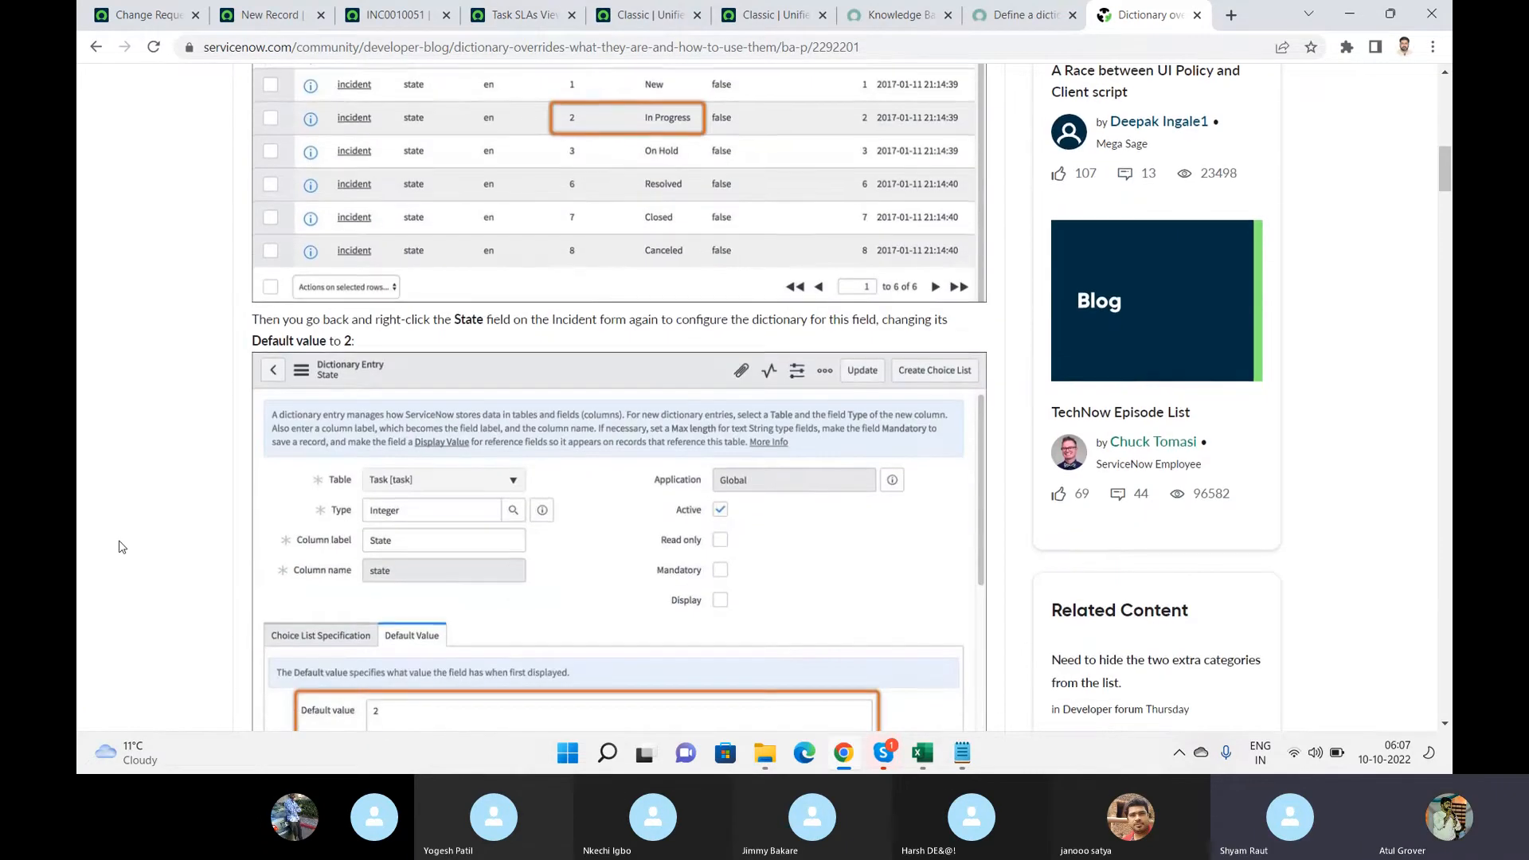
pyautogui.scroll(-12, 121, 547)
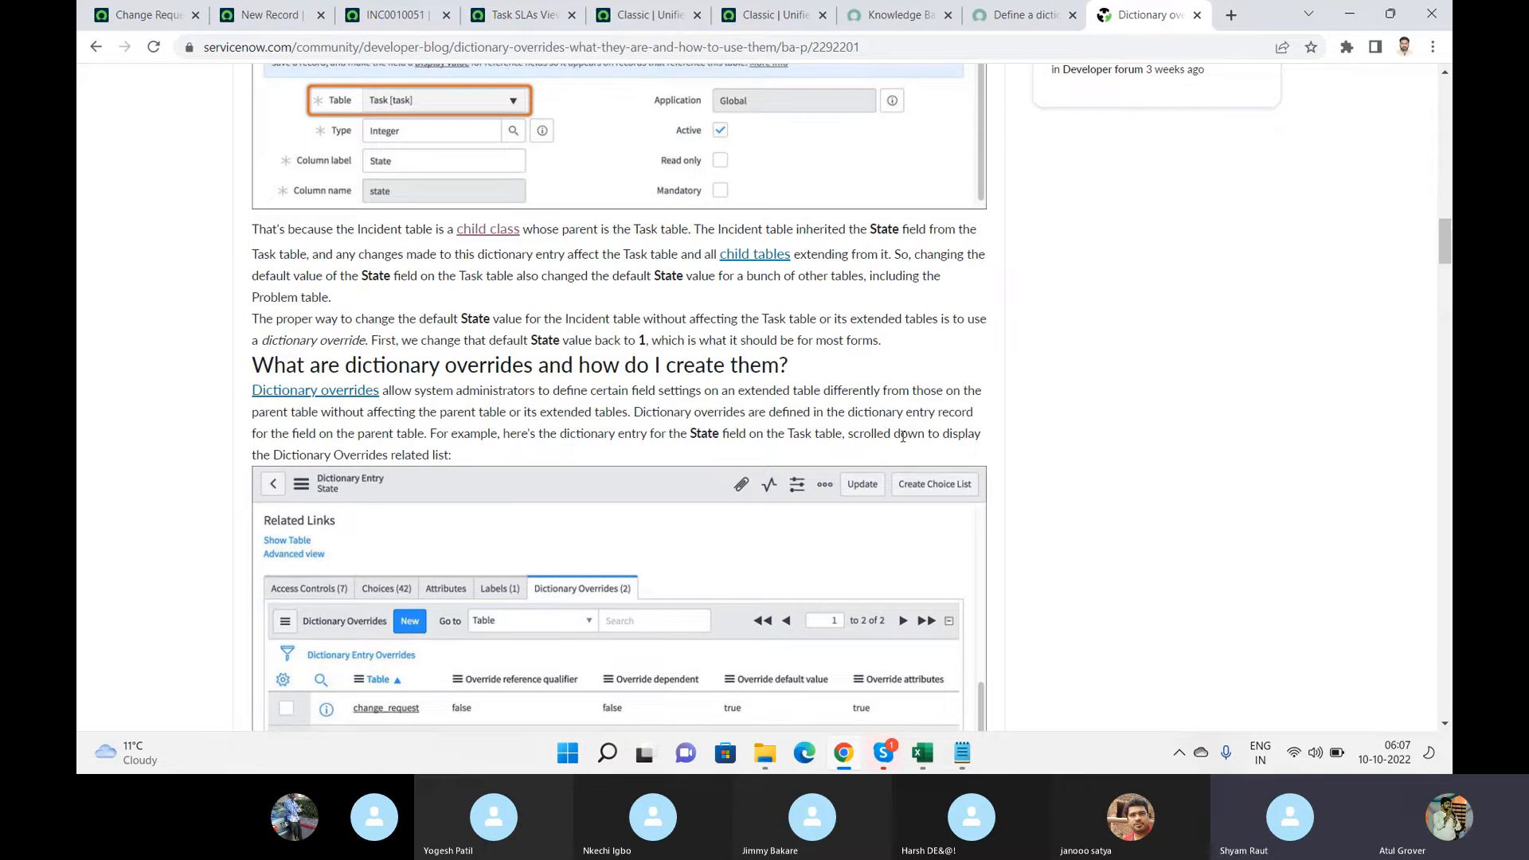
# - Return to the ServiceNow instance, open the Tables list and filter it by label with task%
pyautogui.click(140, 15)
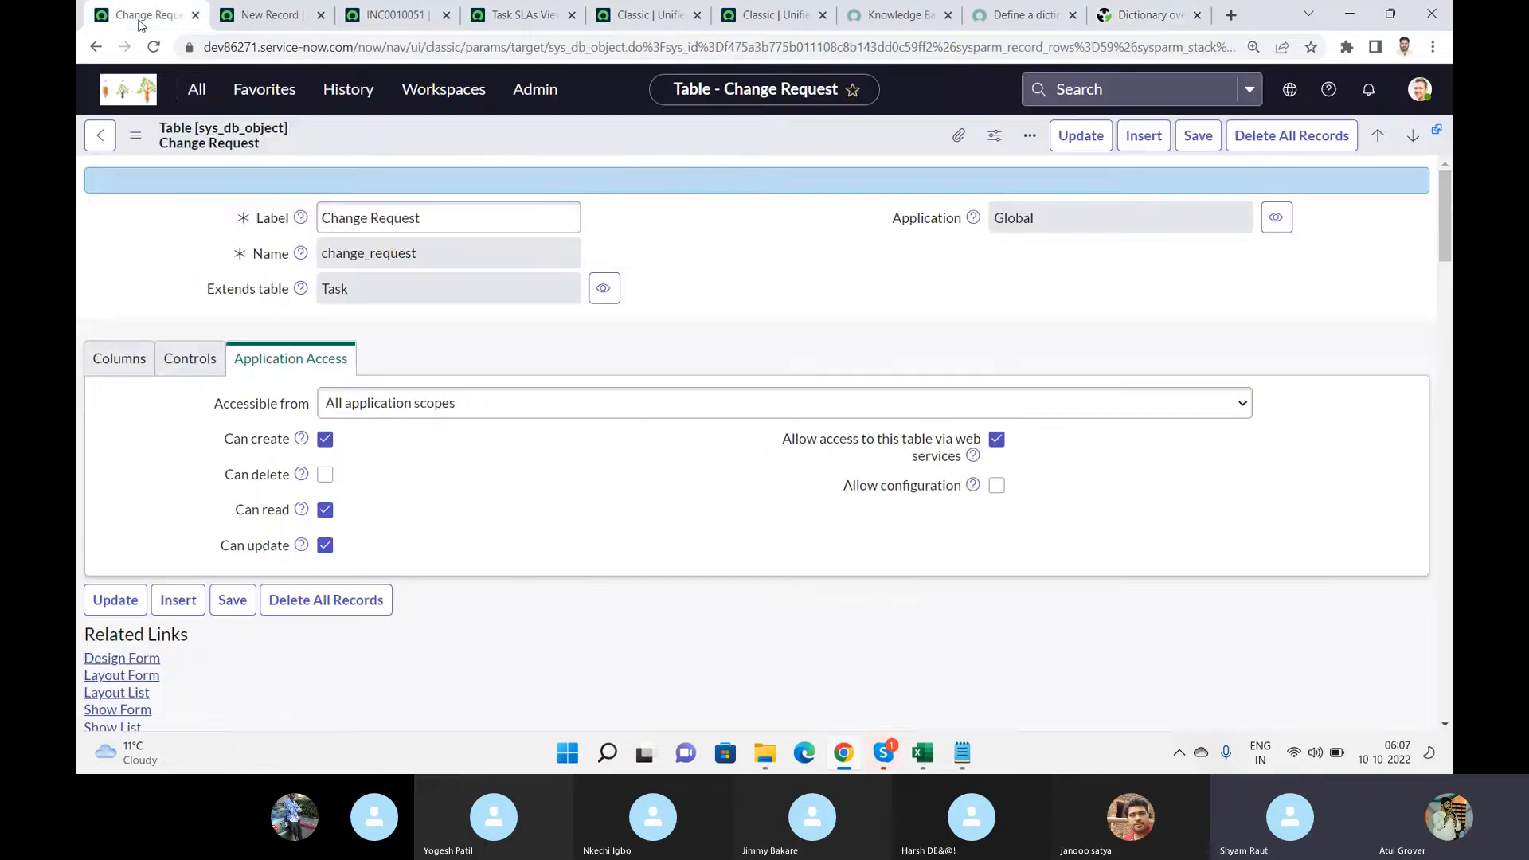
pyautogui.click(198, 100)
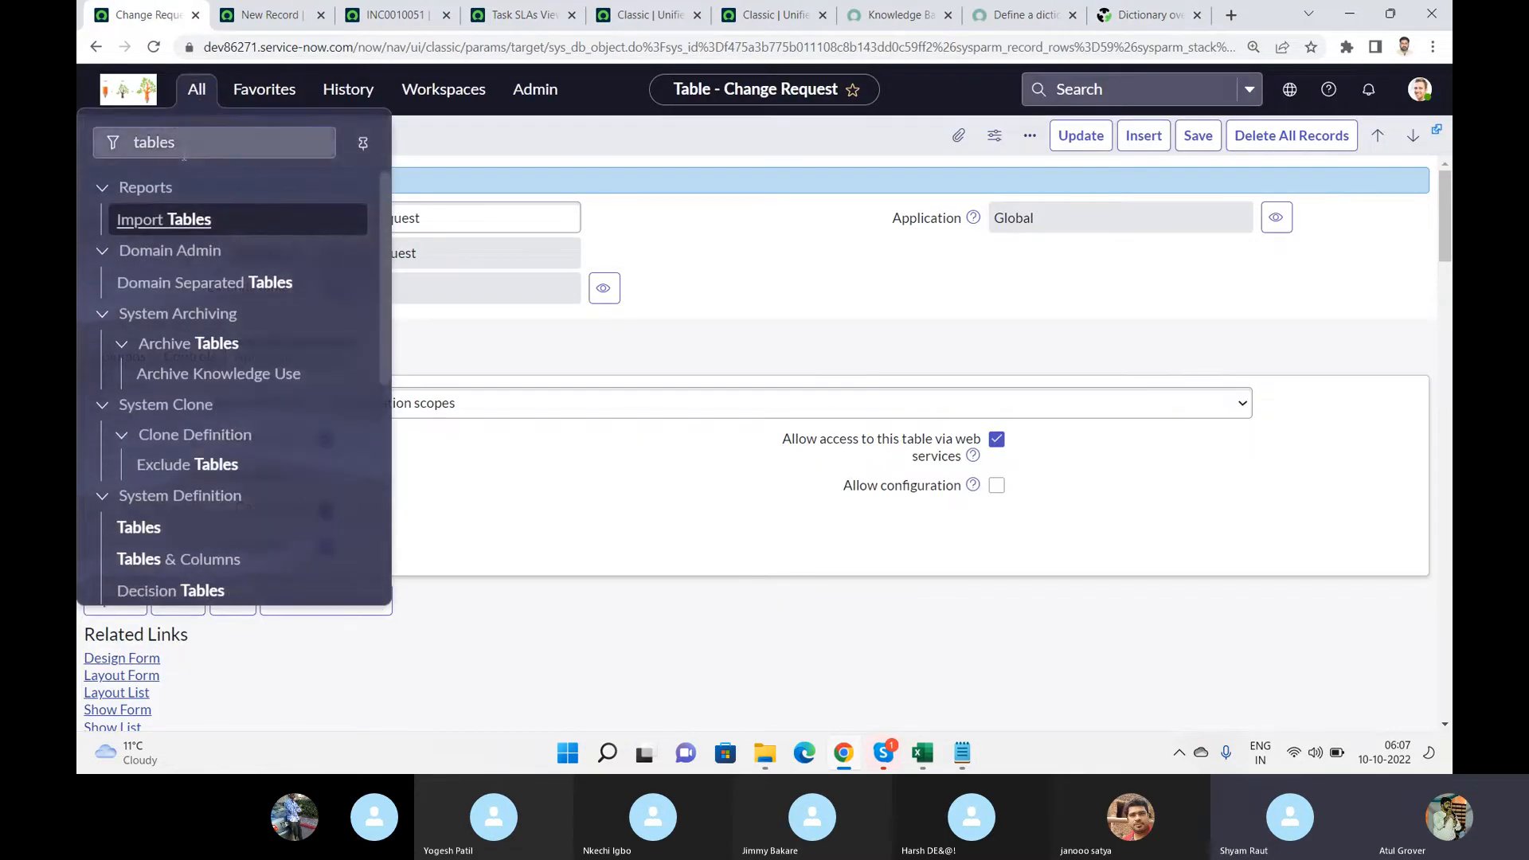
pyautogui.click(143, 527)
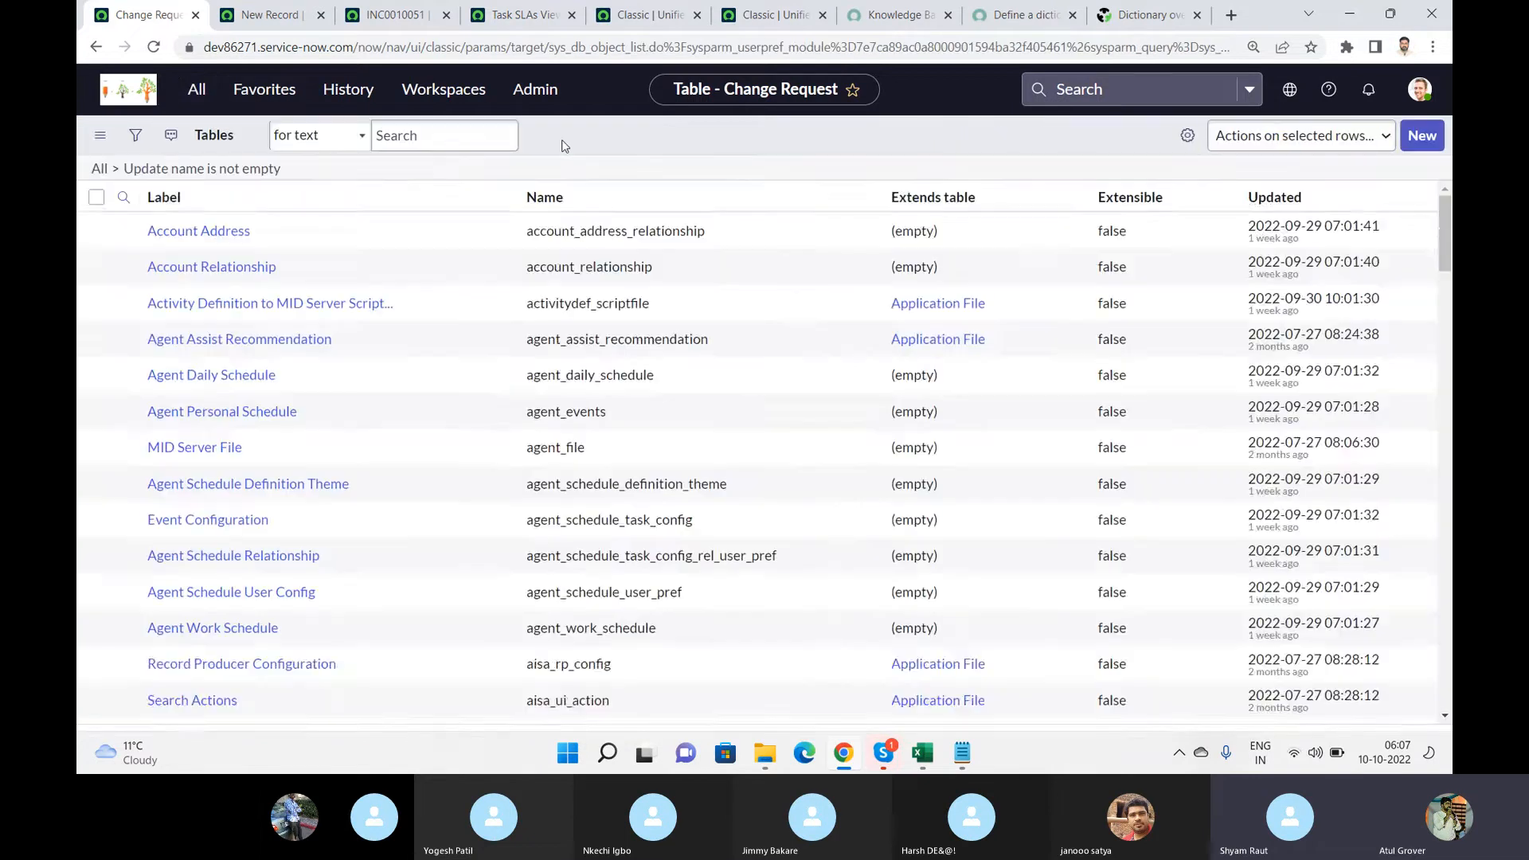
pyautogui.click(268, 237)
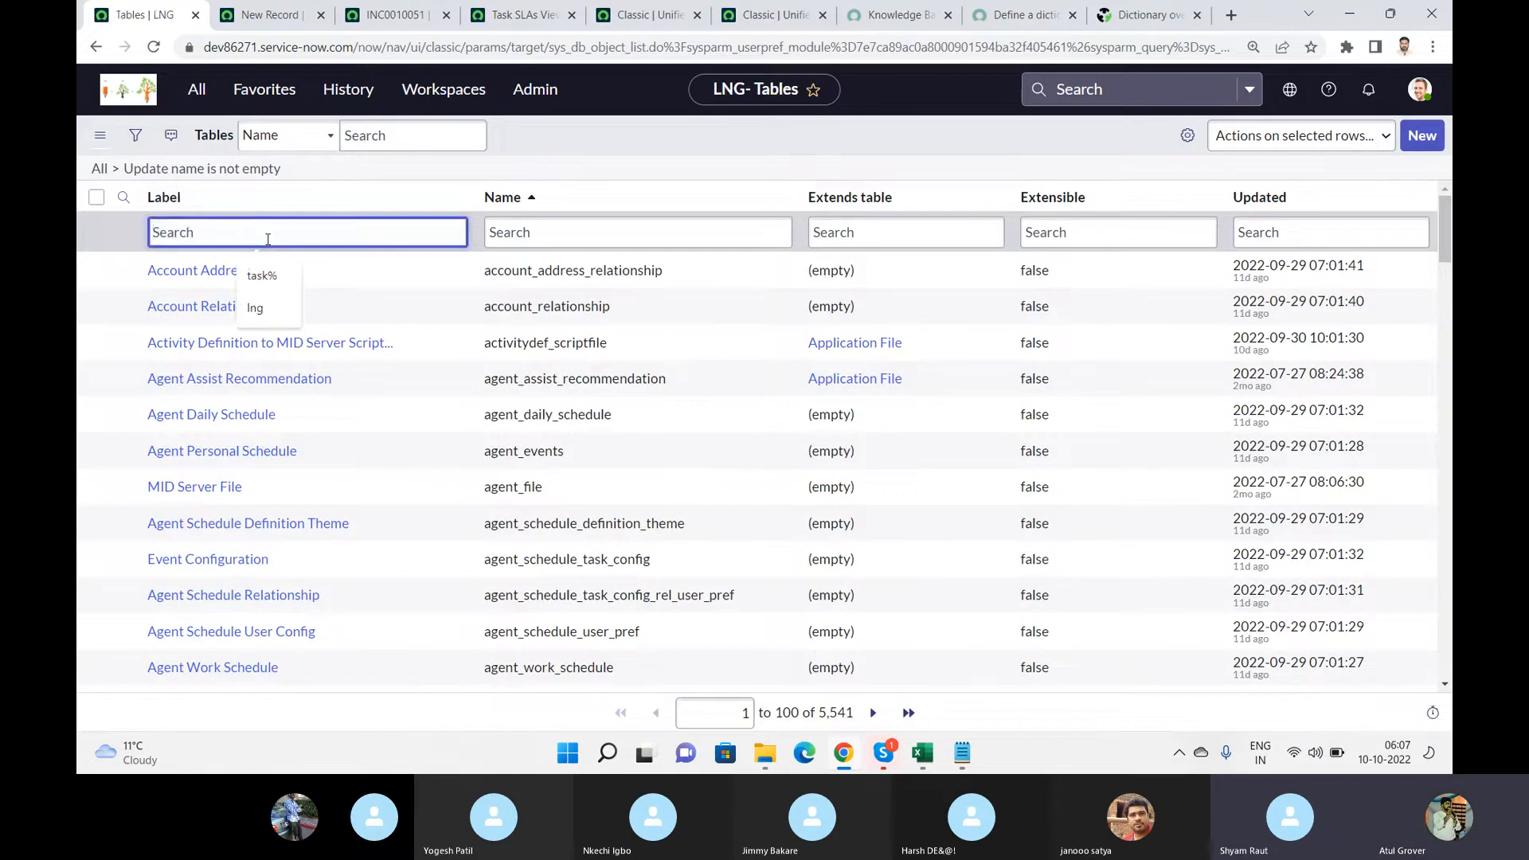
pyautogui.write('task')
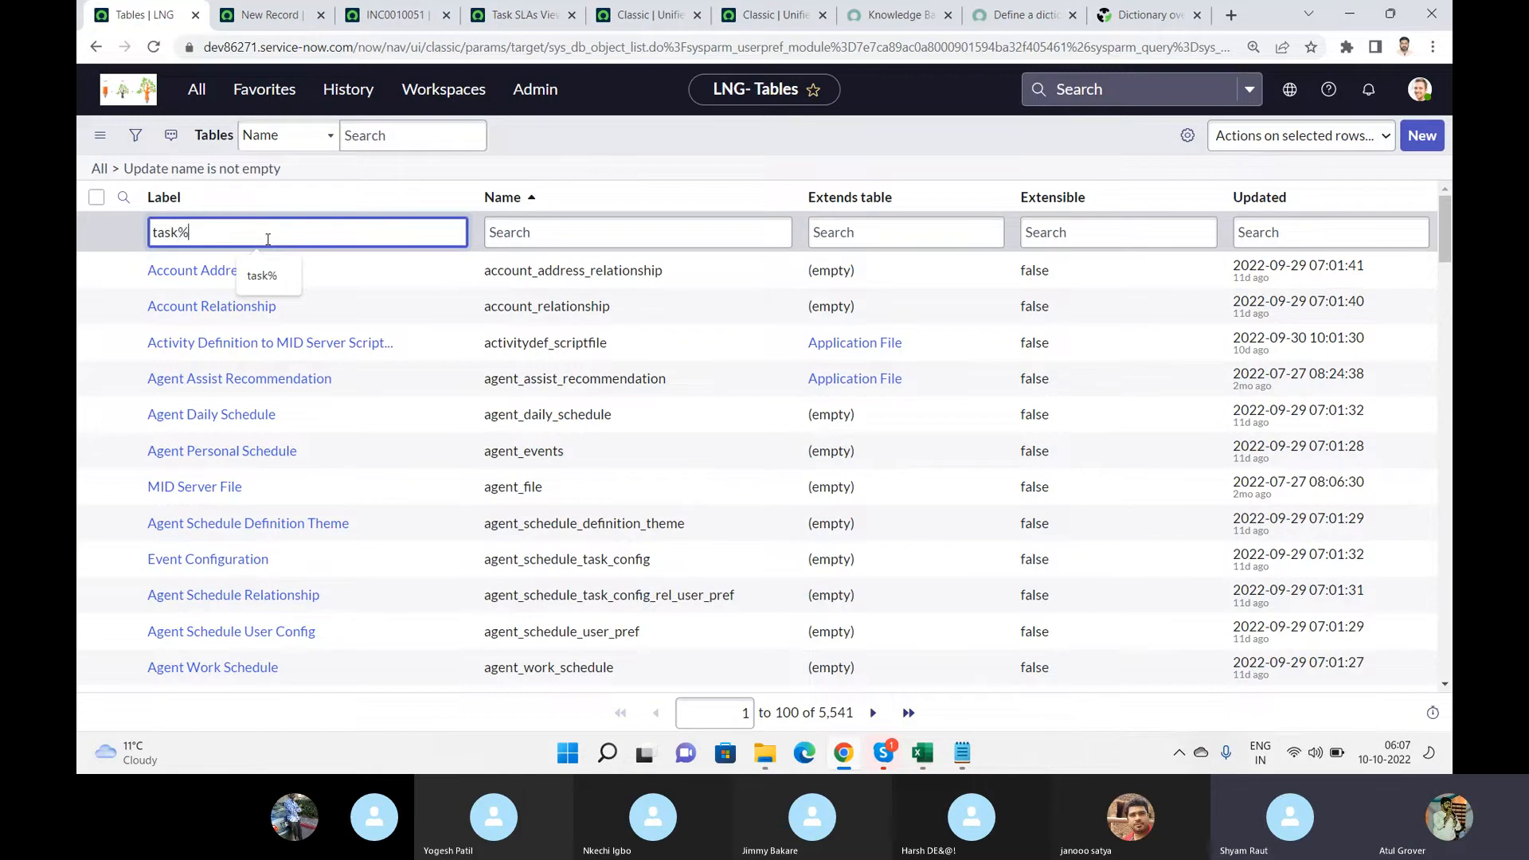
pyautogui.write('%')
pyautogui.press('Return')
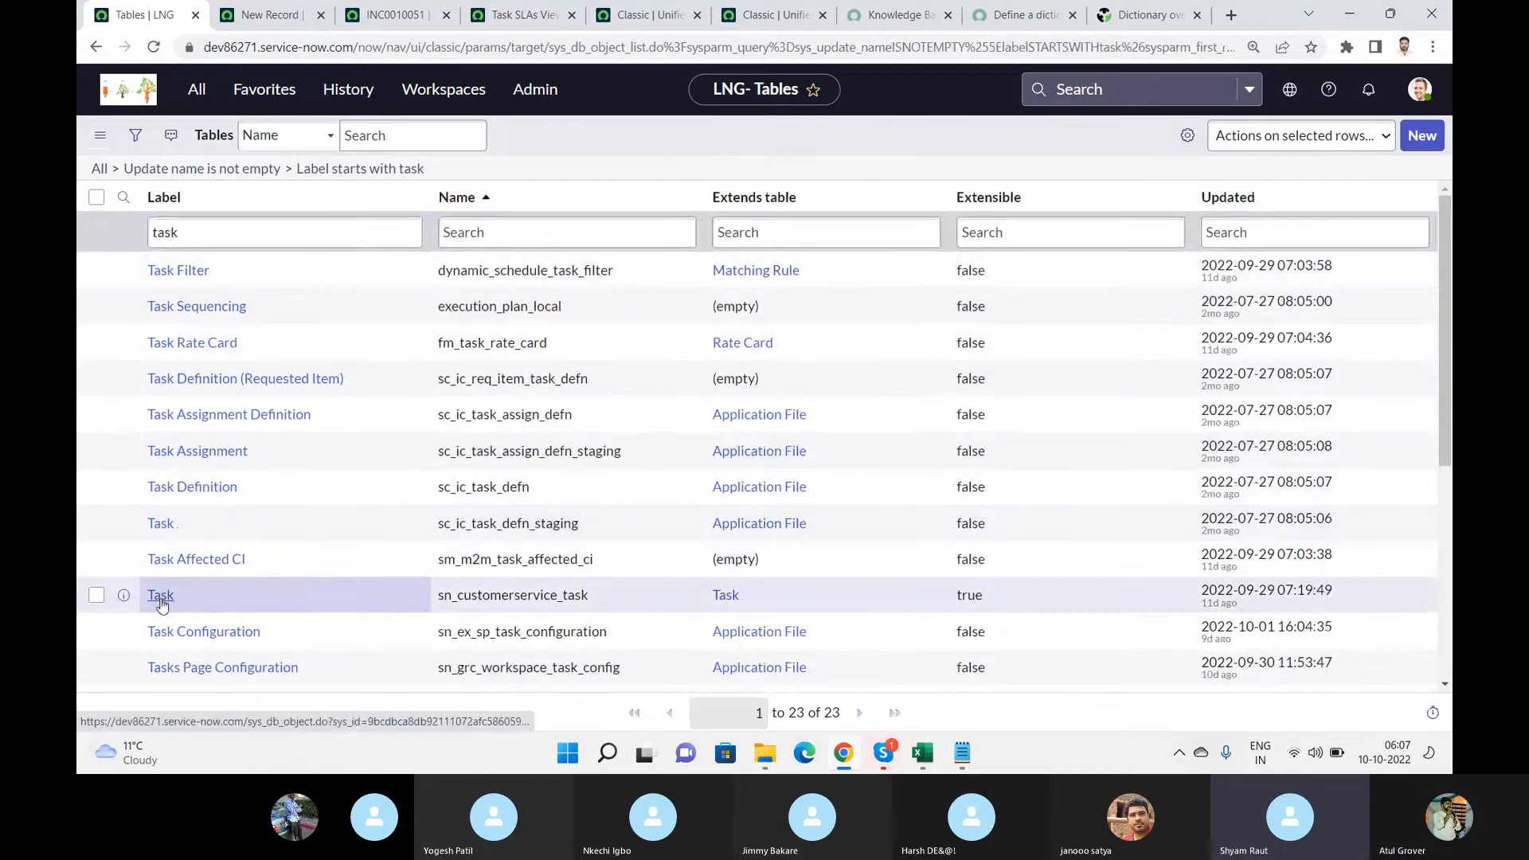
# - Change the label filter of the Tables list to %task
pyautogui.click(223, 239)
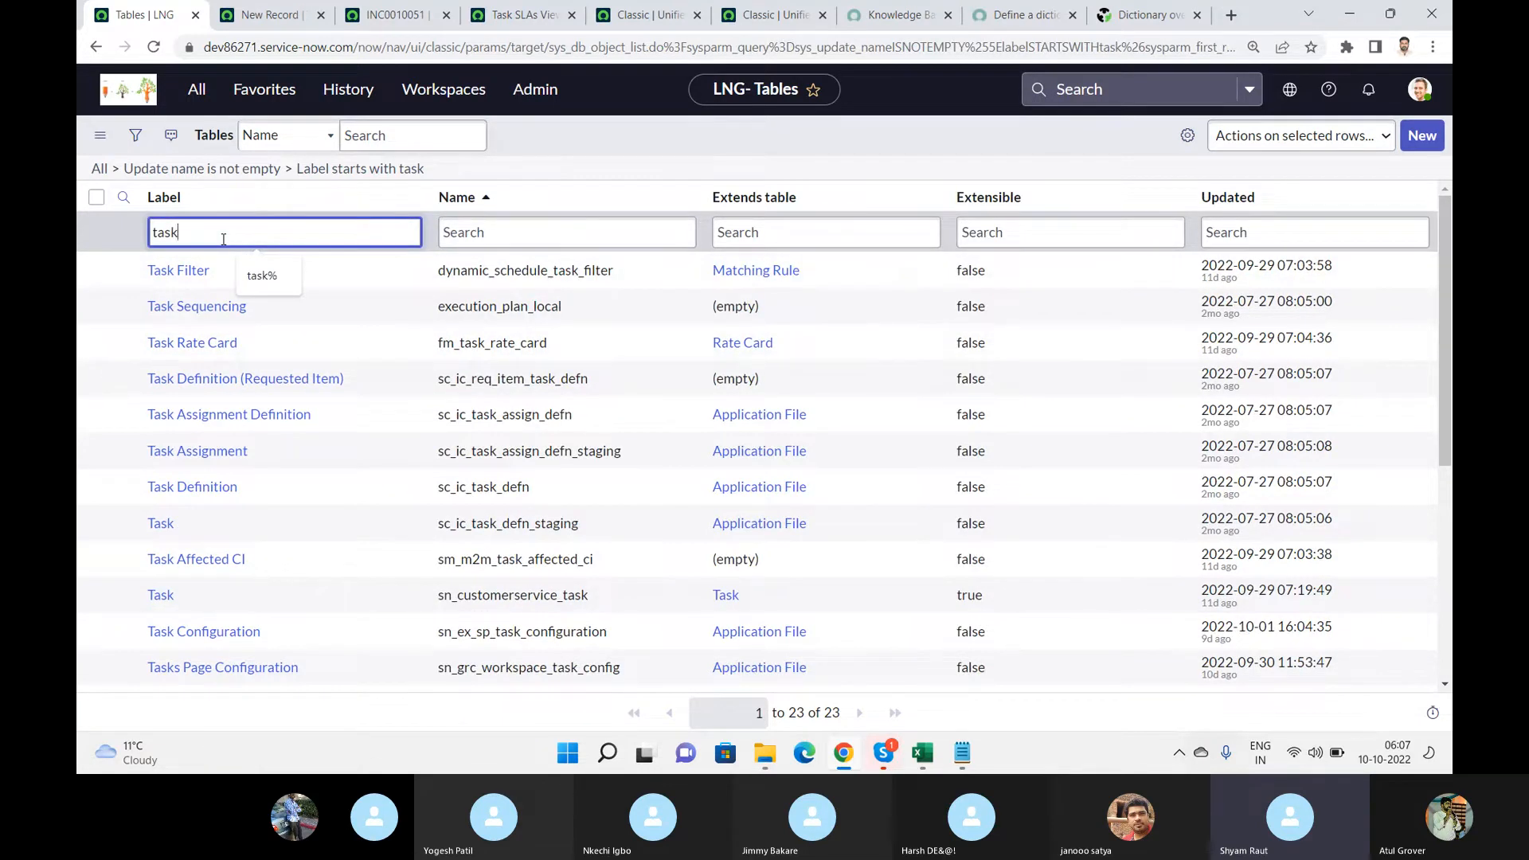
pyautogui.press('Return')
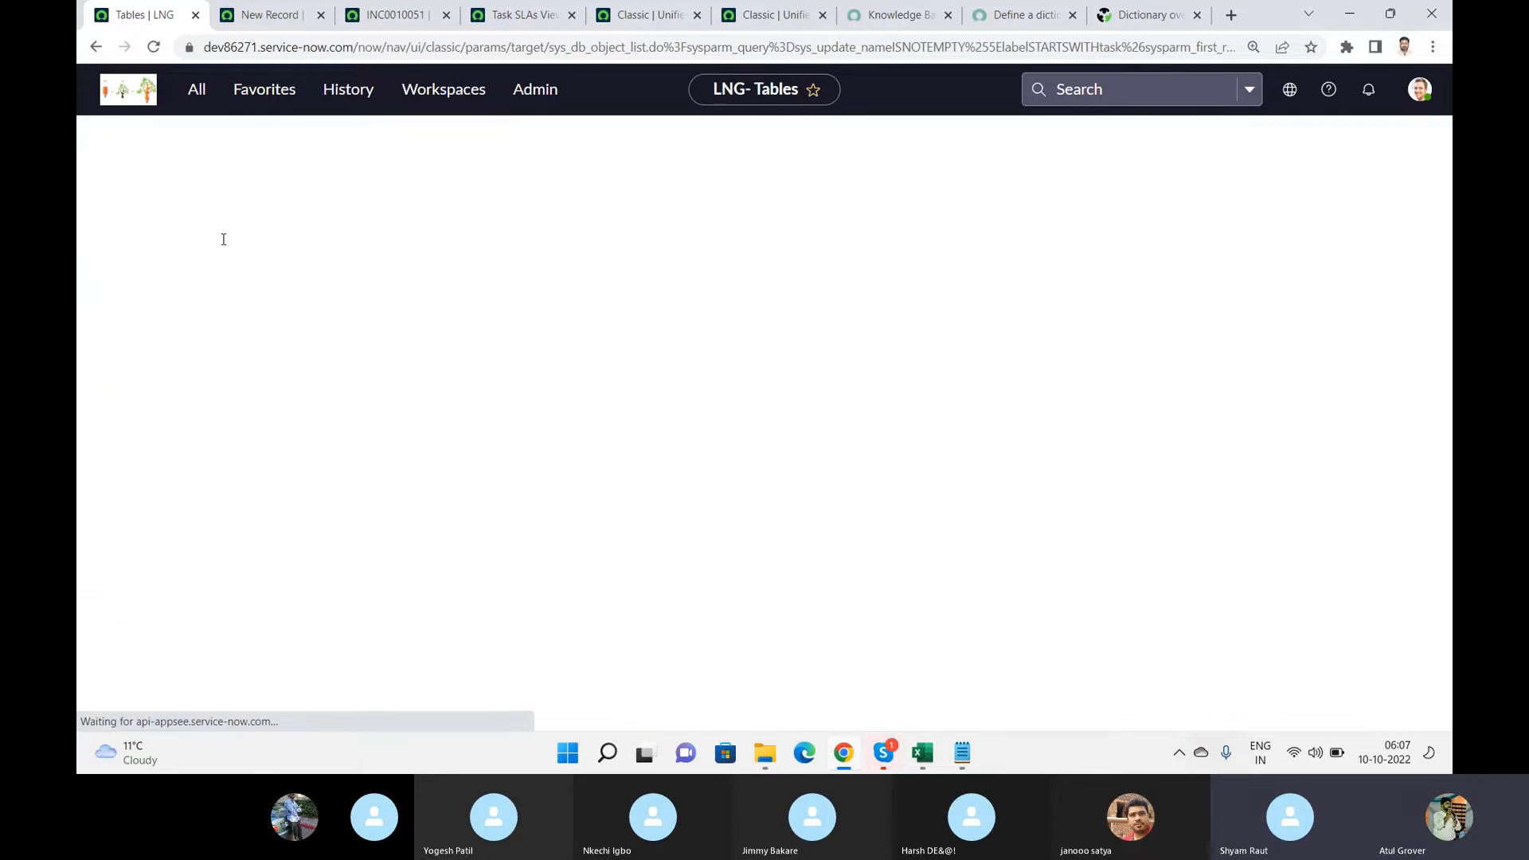
pyautogui.click(223, 239)
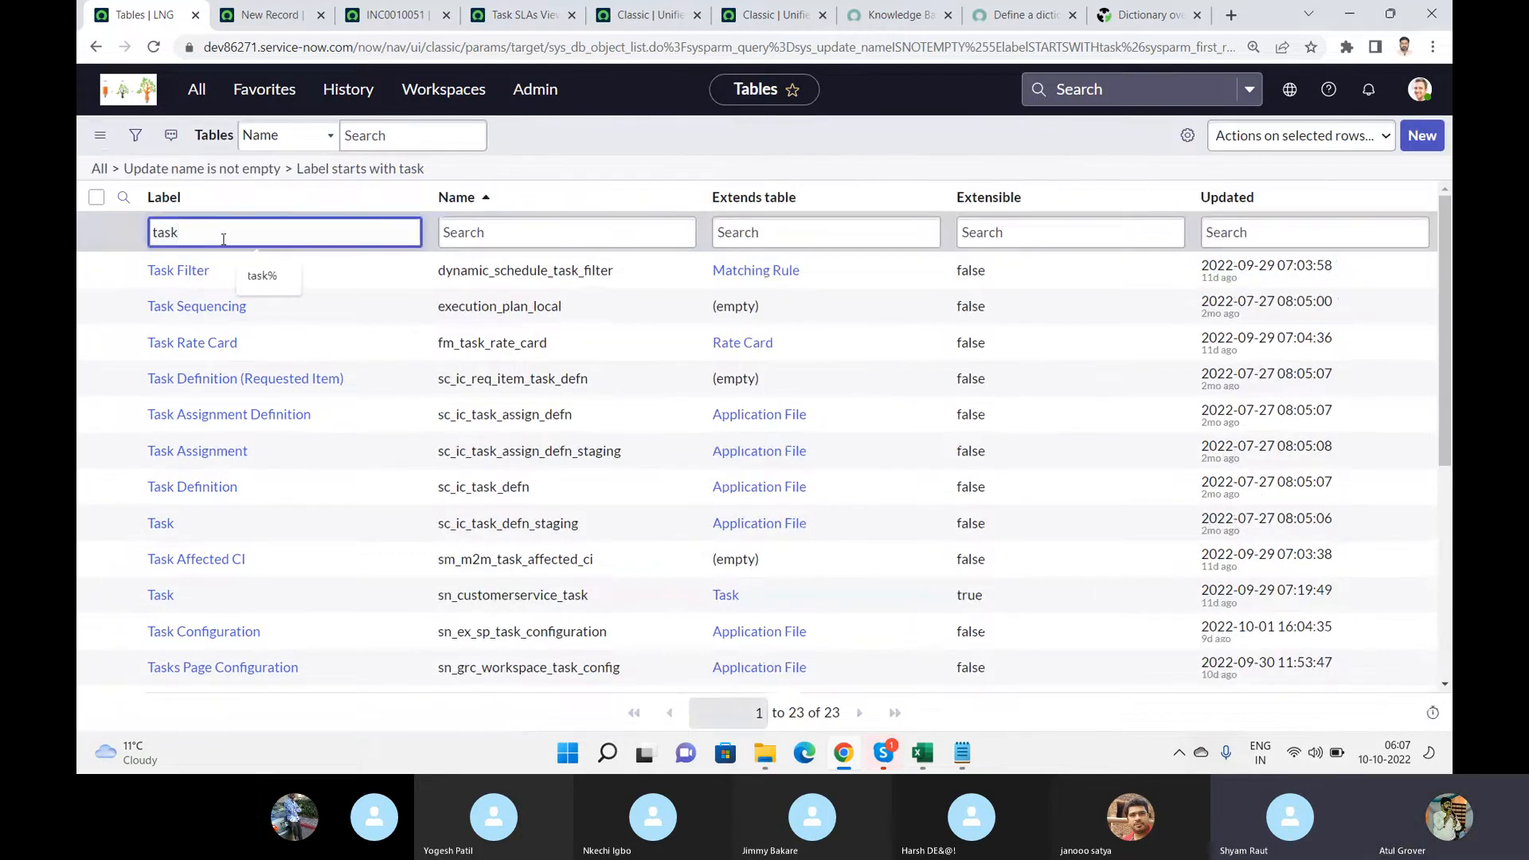
pyautogui.write('%')
pyautogui.press('Return')
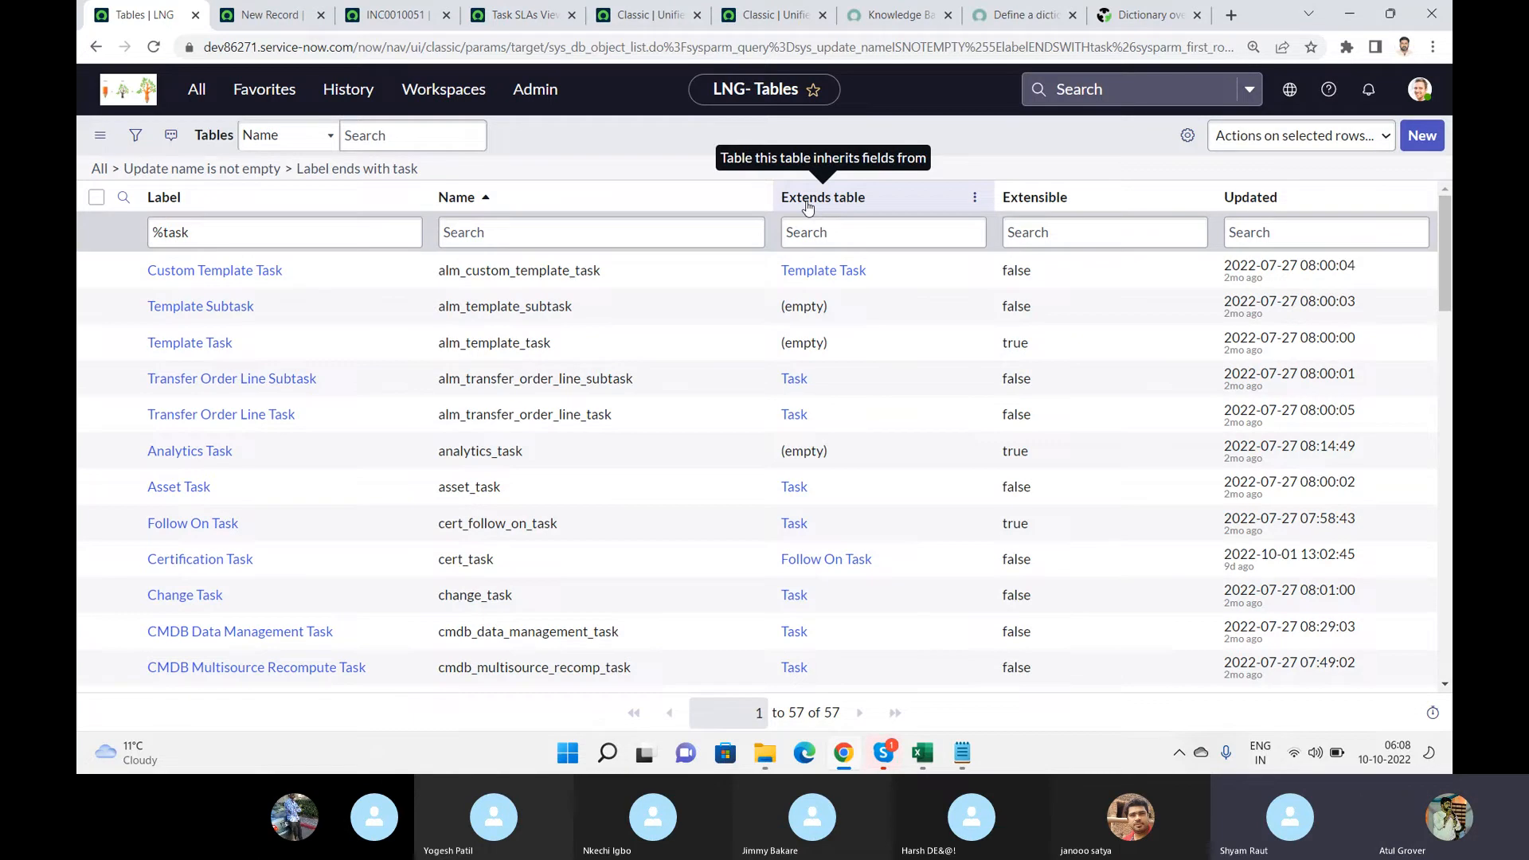
# - Clear the label filter and filter the Tables list by name with %task, widened to %task%
pyautogui.tripleClick(254, 231)
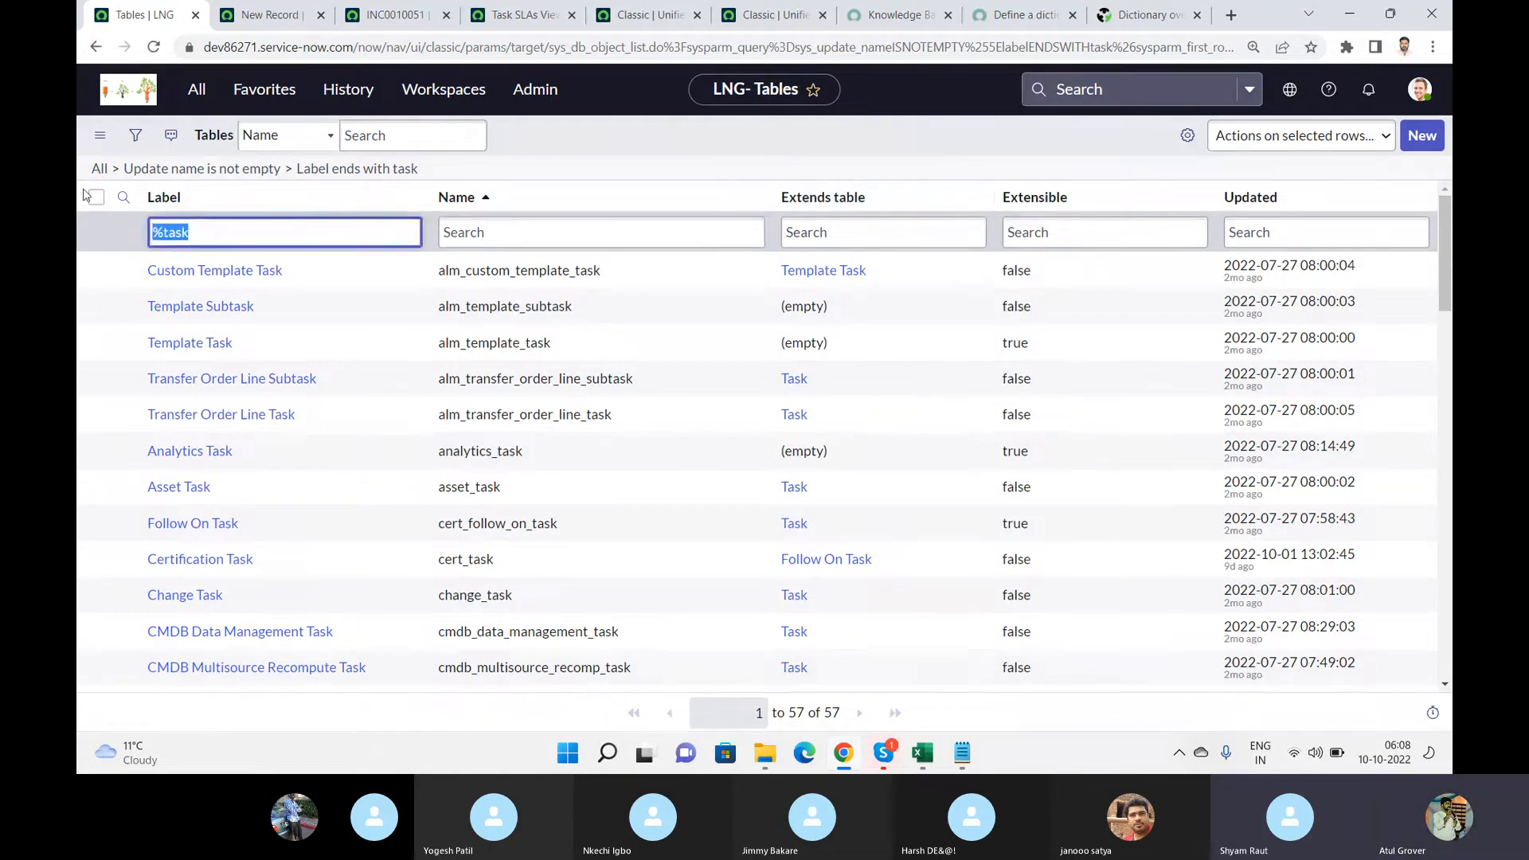
pyautogui.press('BackSpace')
pyautogui.click(519, 230)
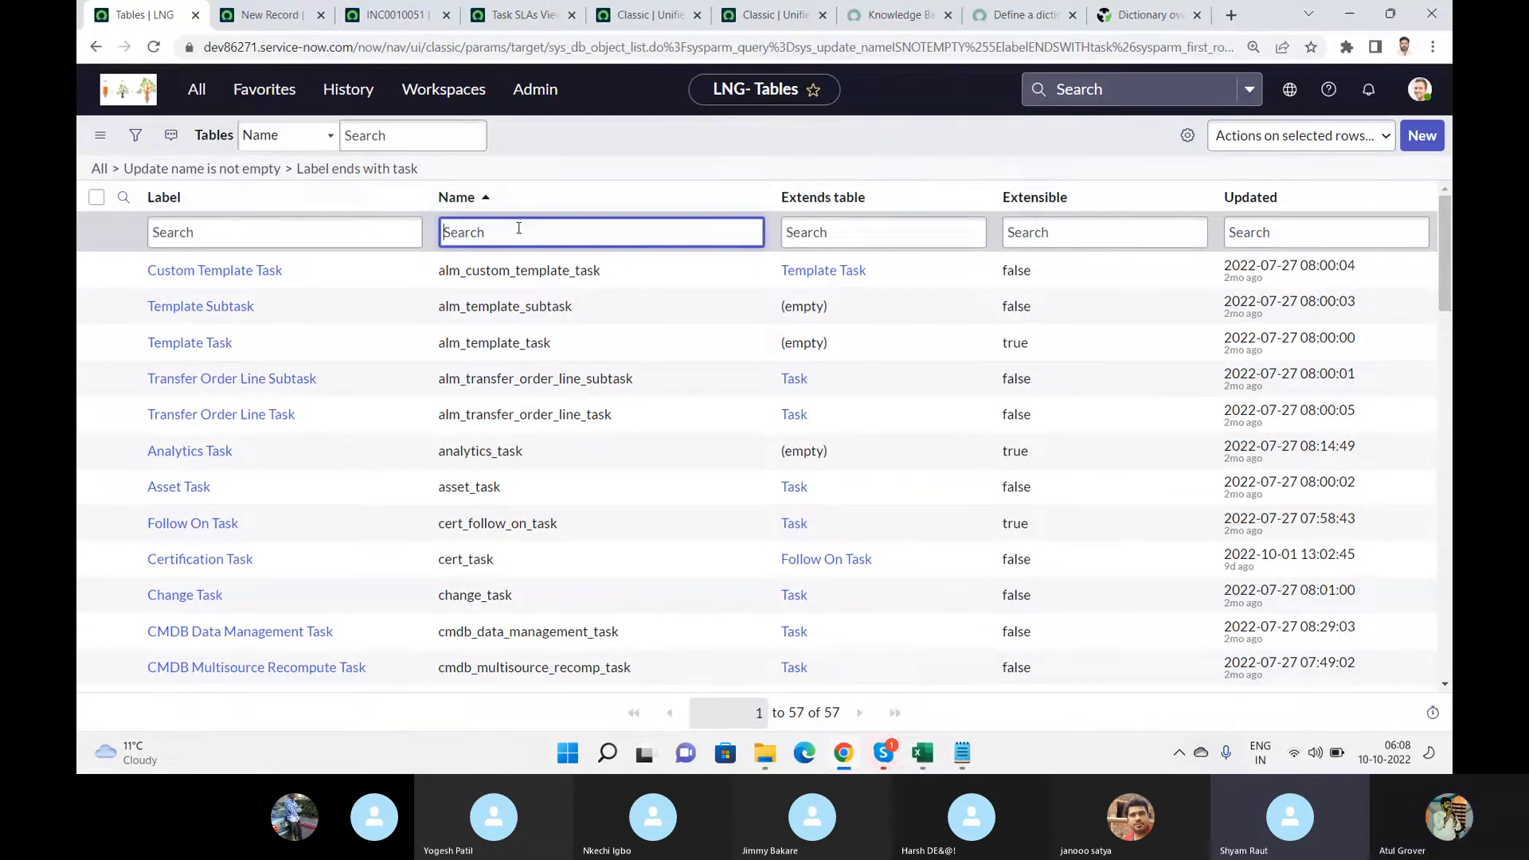
pyautogui.write('%task')
pyautogui.press('Return')
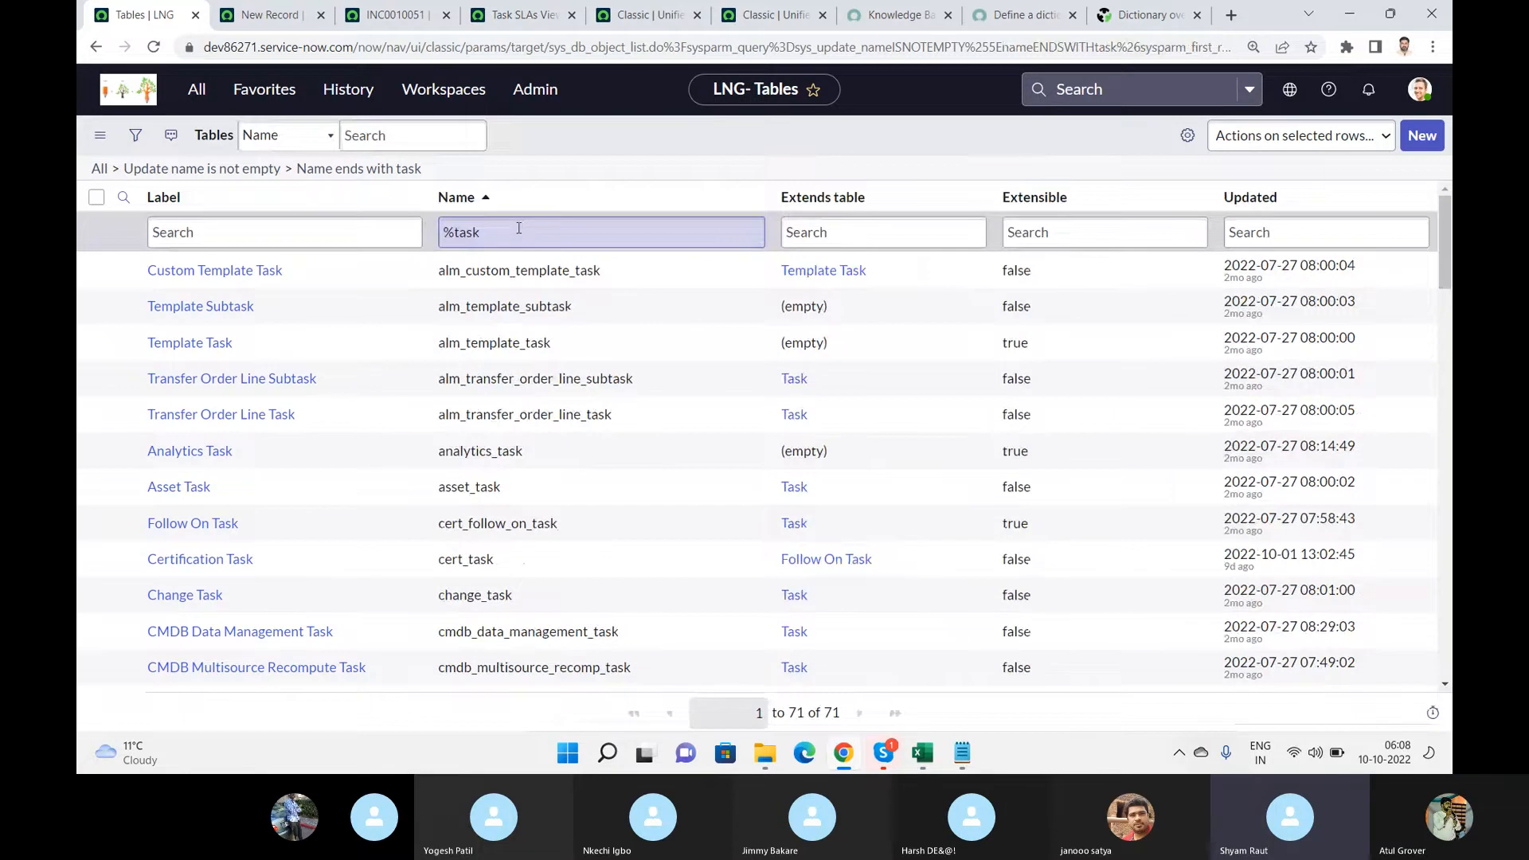
pyautogui.write('%')
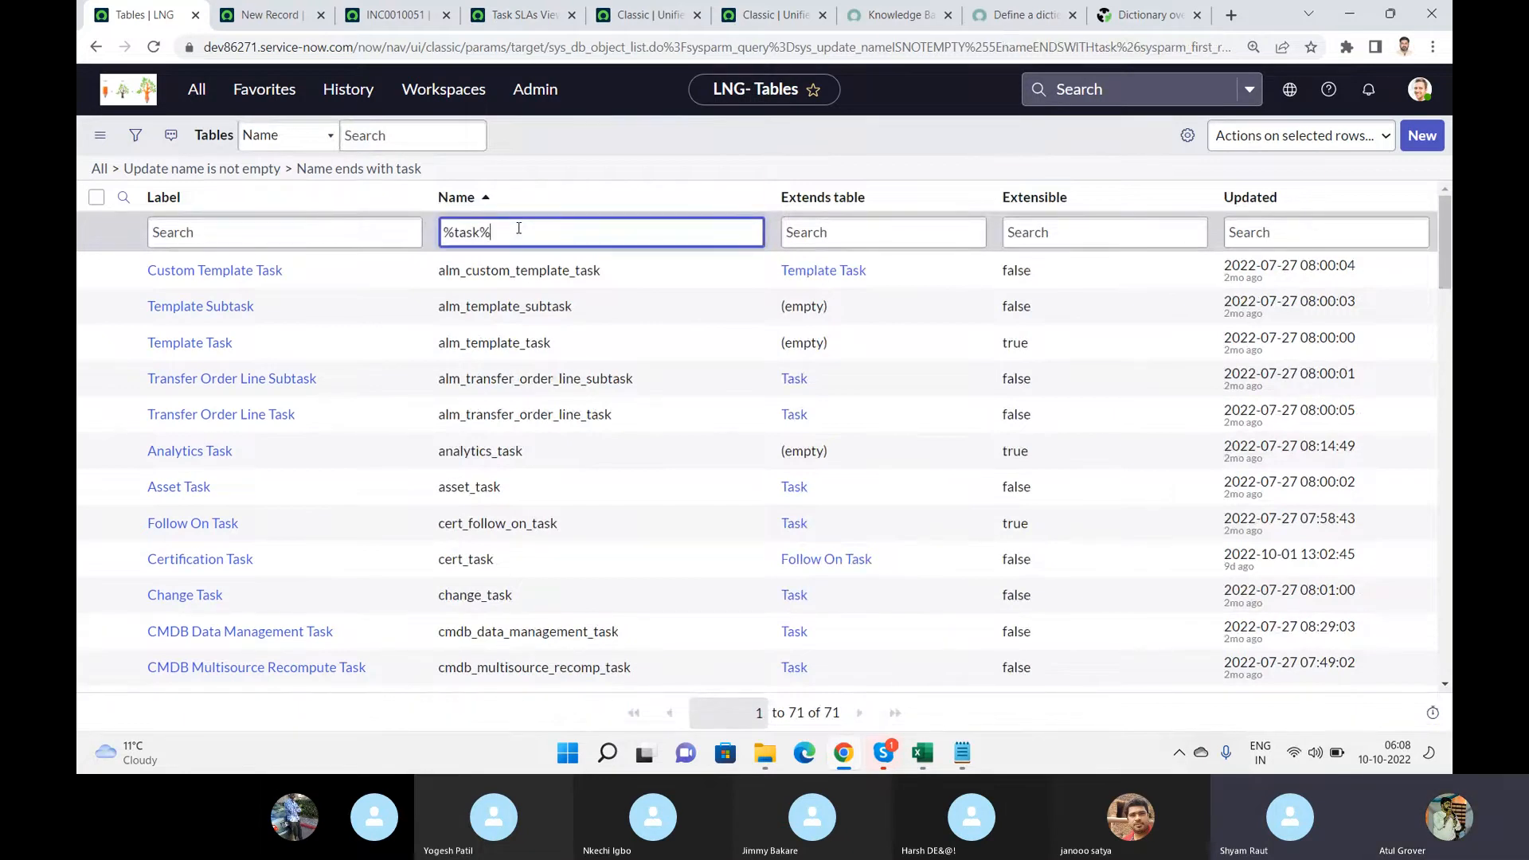
pyautogui.press('Return')
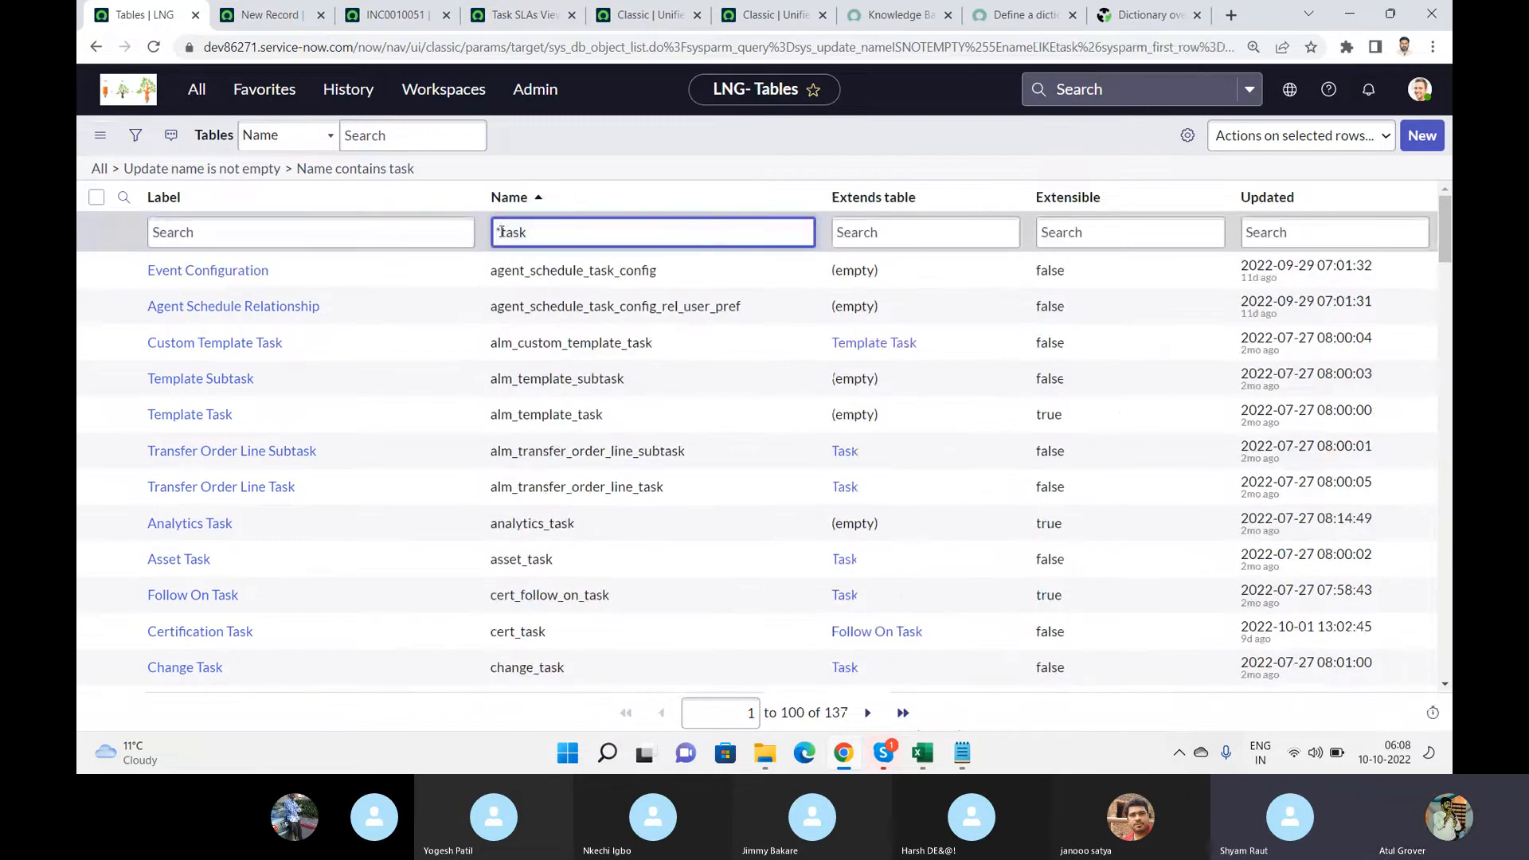
# - Remove the Update name condition and filter the Tables list by name with task%
pyautogui.click(113, 169)
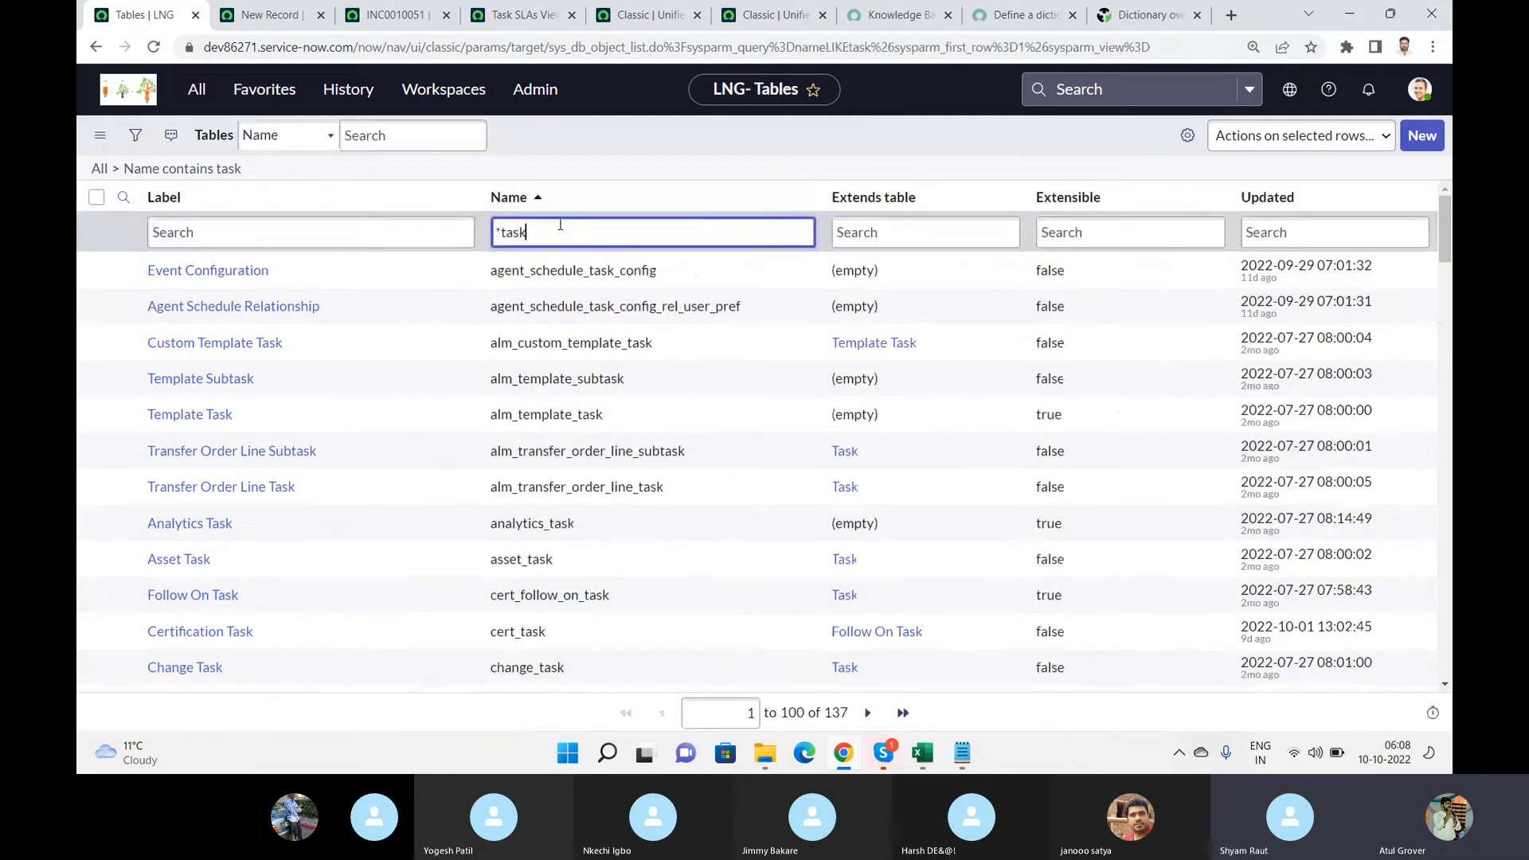
pyautogui.press('Left')
pyautogui.press('Left')
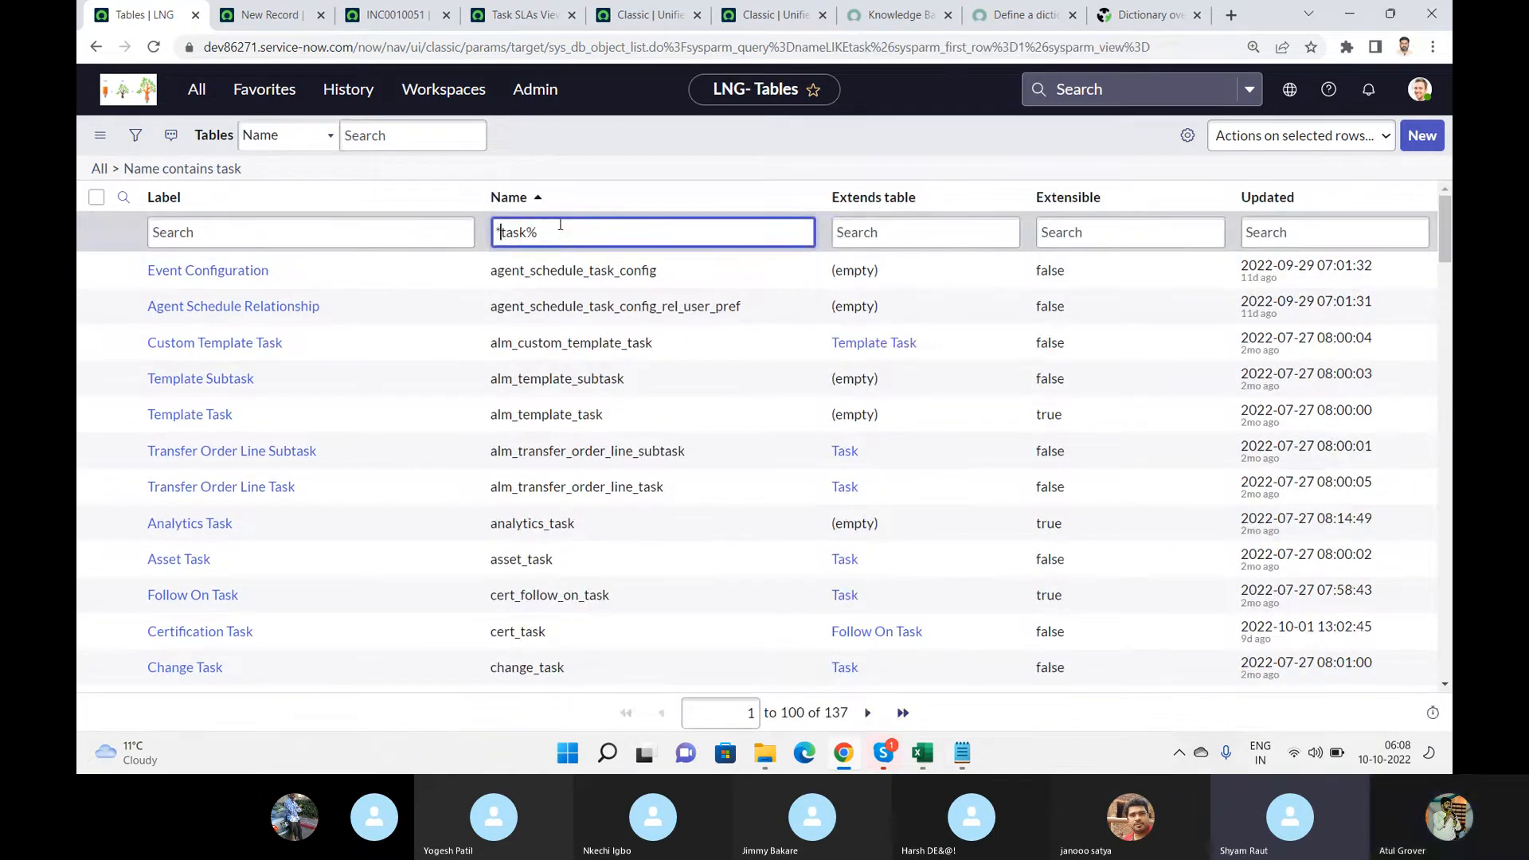
pyautogui.press('BackSpace')
pyautogui.press('Return')
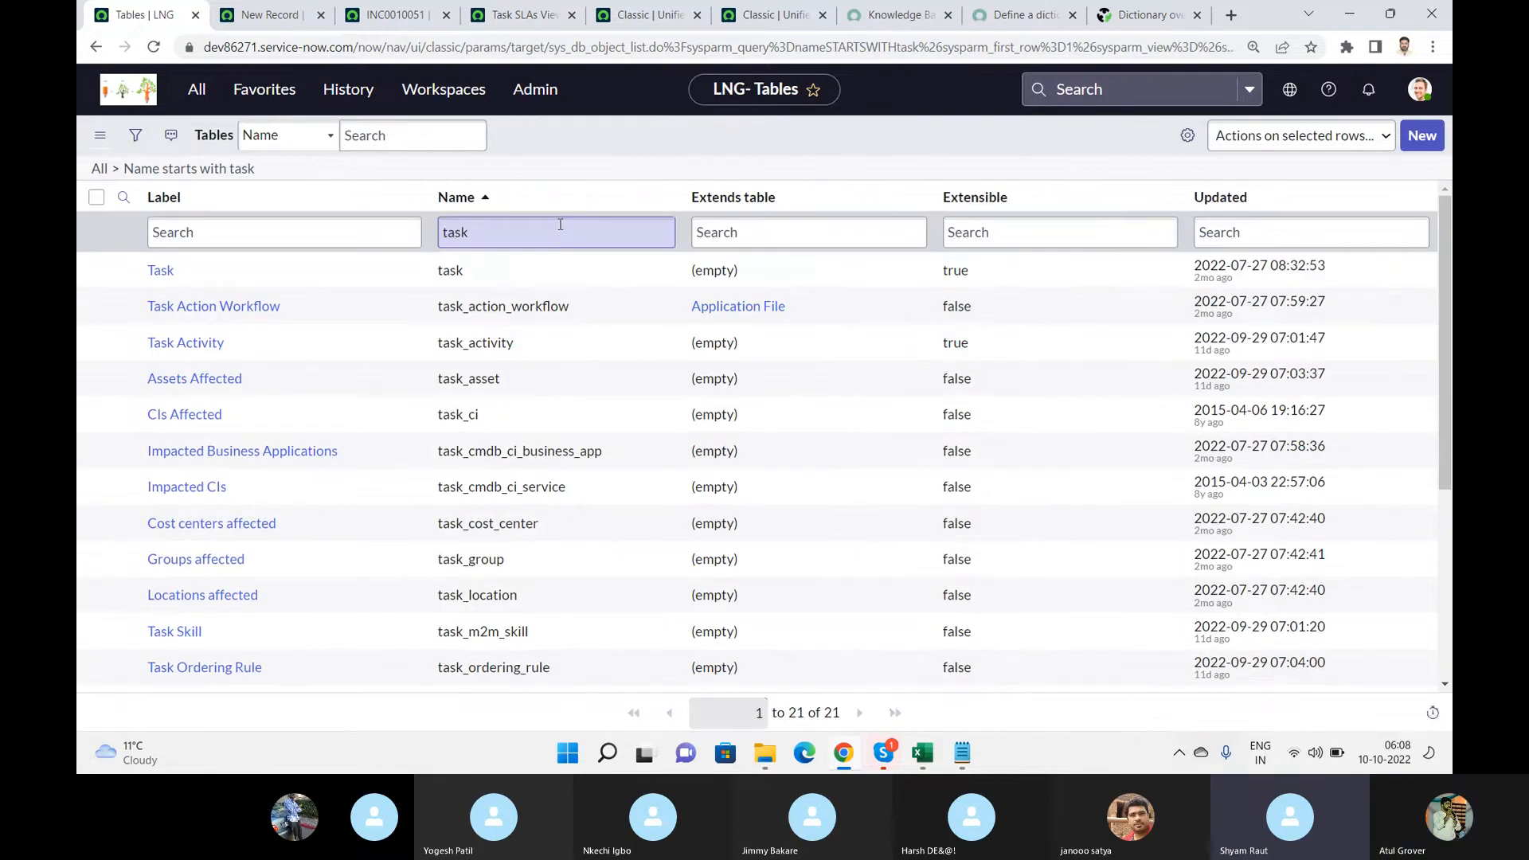
# - Open the Task table's record and show its list of table columns
pyautogui.click(161, 270)
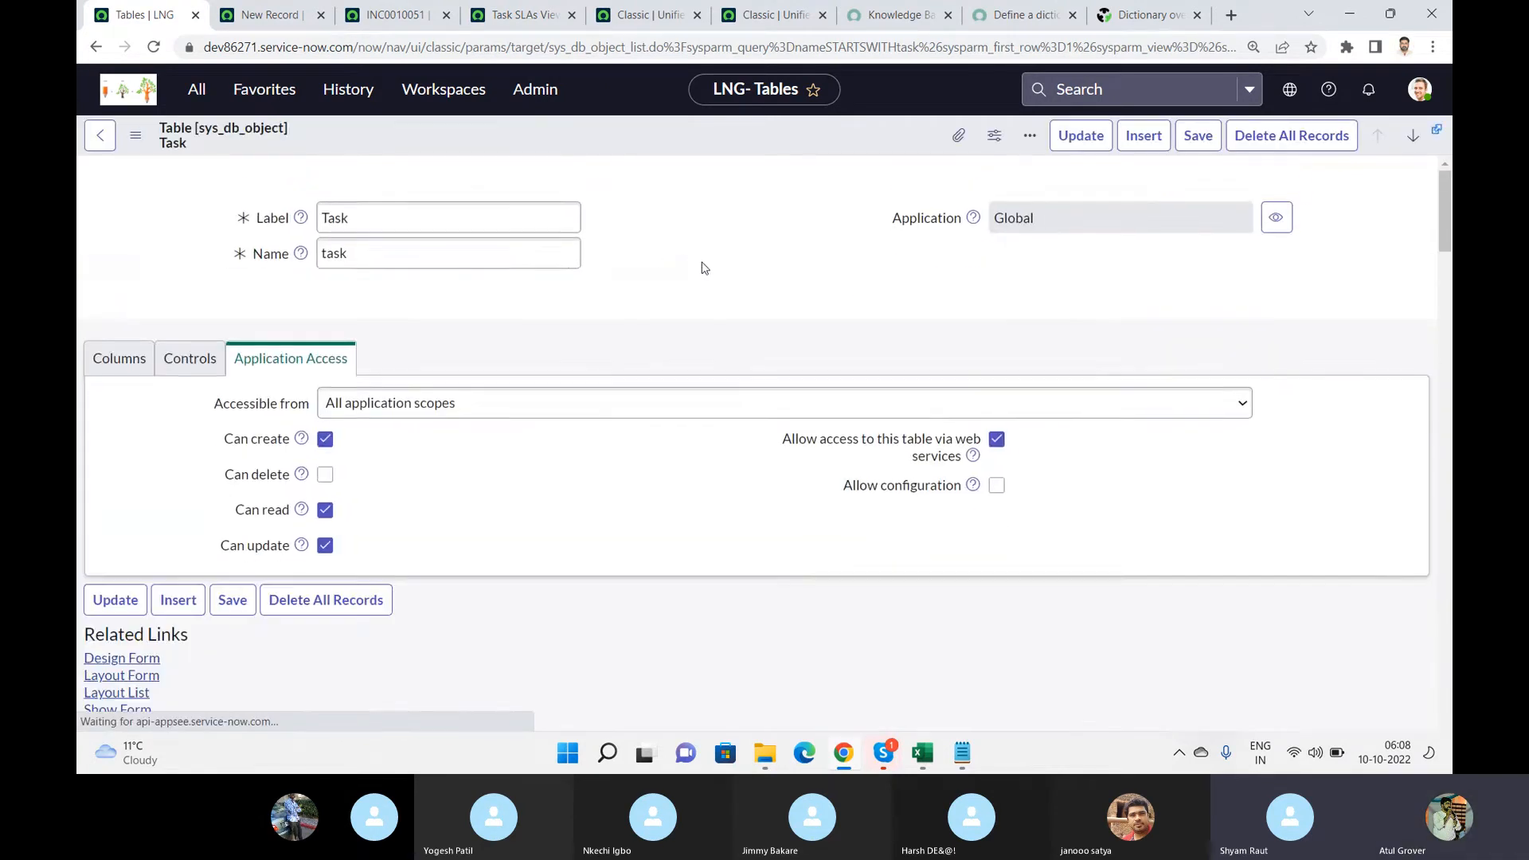
pyautogui.scroll(-7, 704, 268)
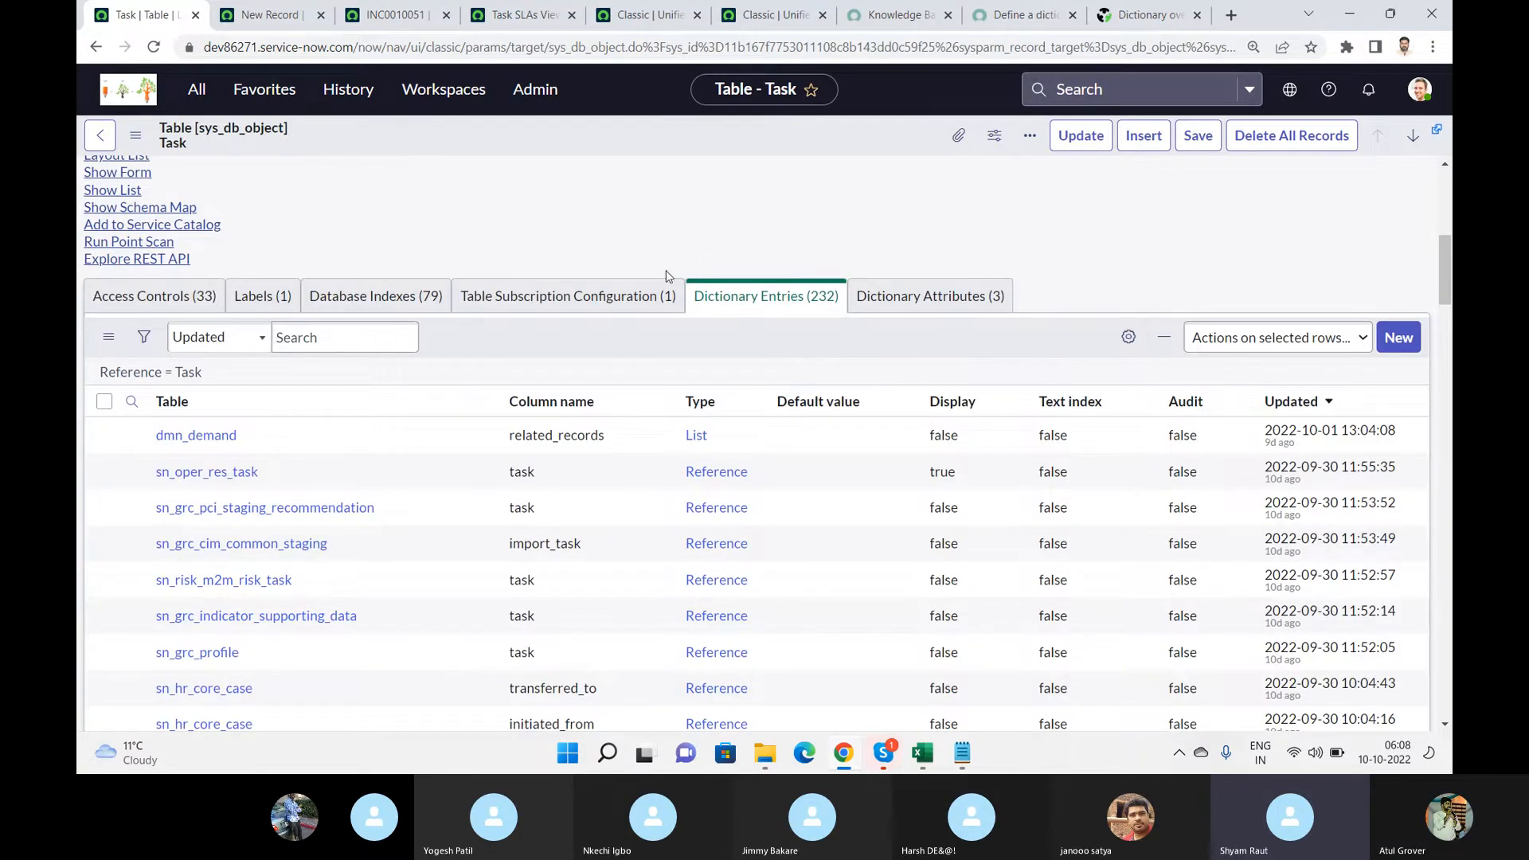
pyautogui.scroll(4, 668, 276)
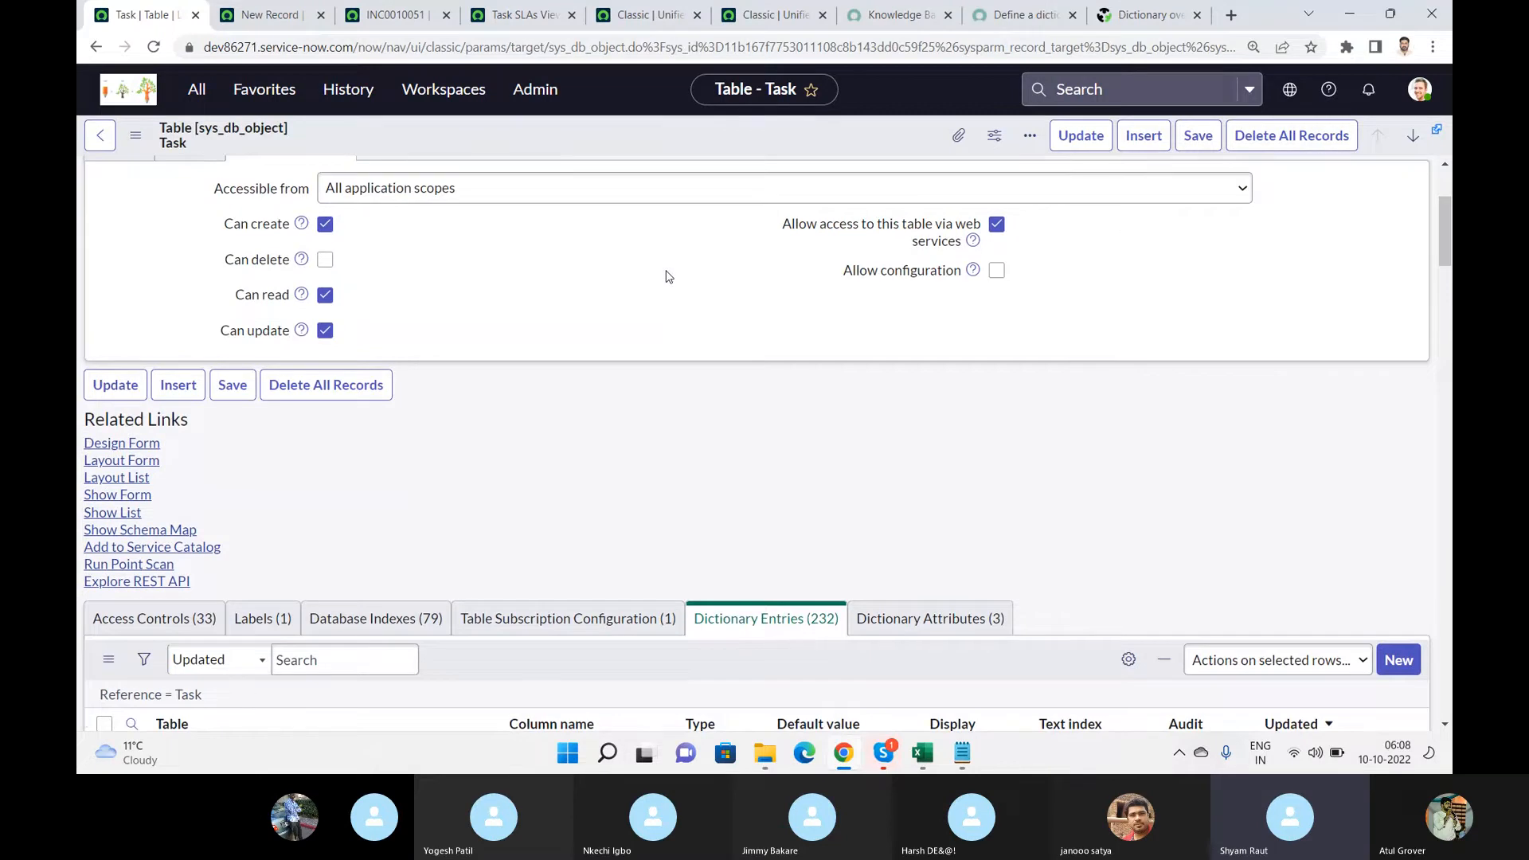
pyautogui.scroll(-10, 667, 276)
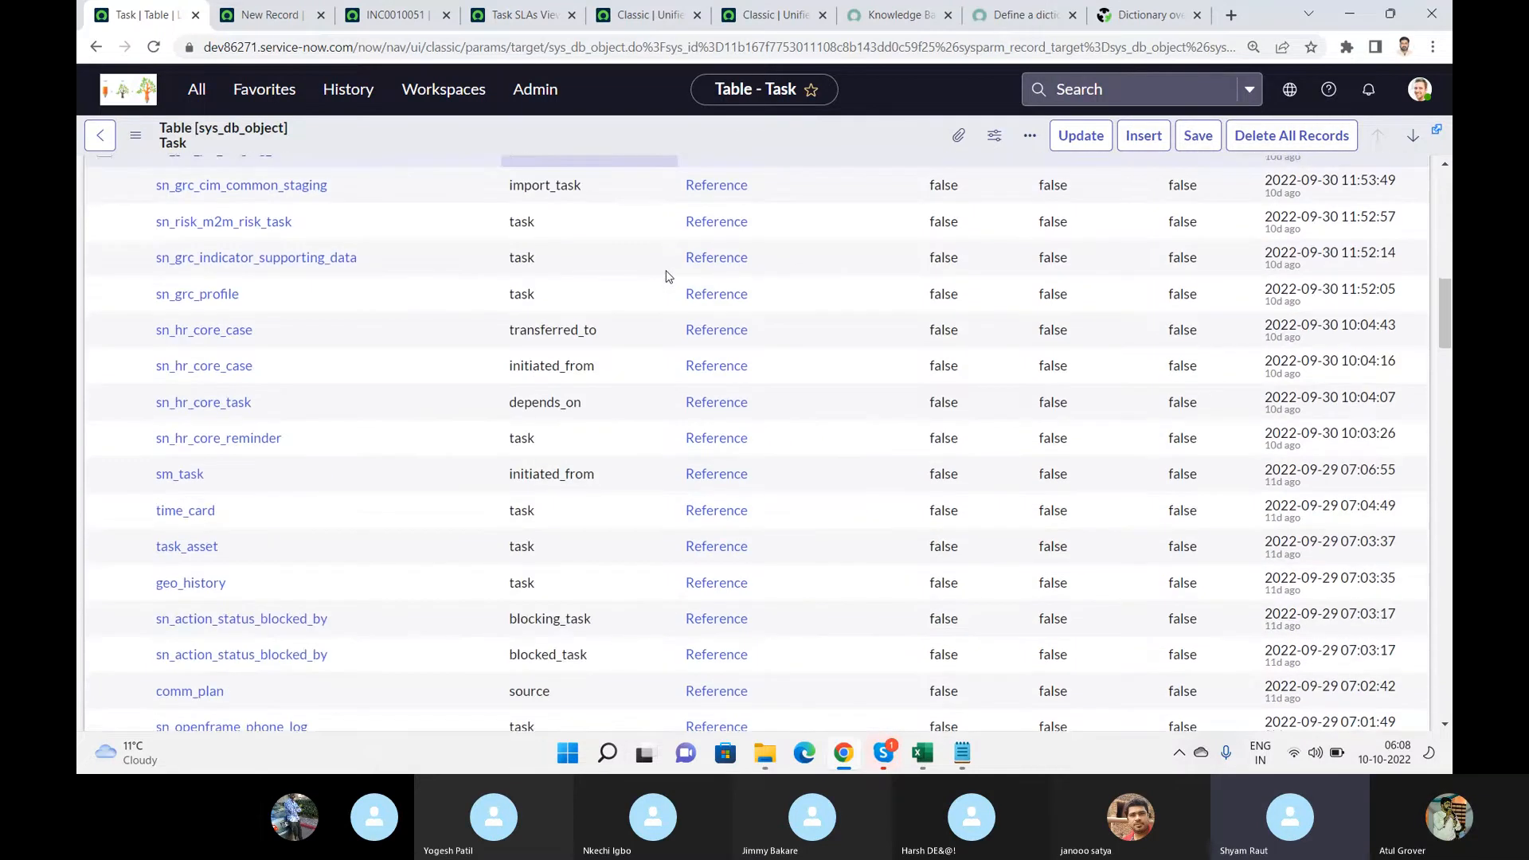
pyautogui.scroll(5, 666, 270)
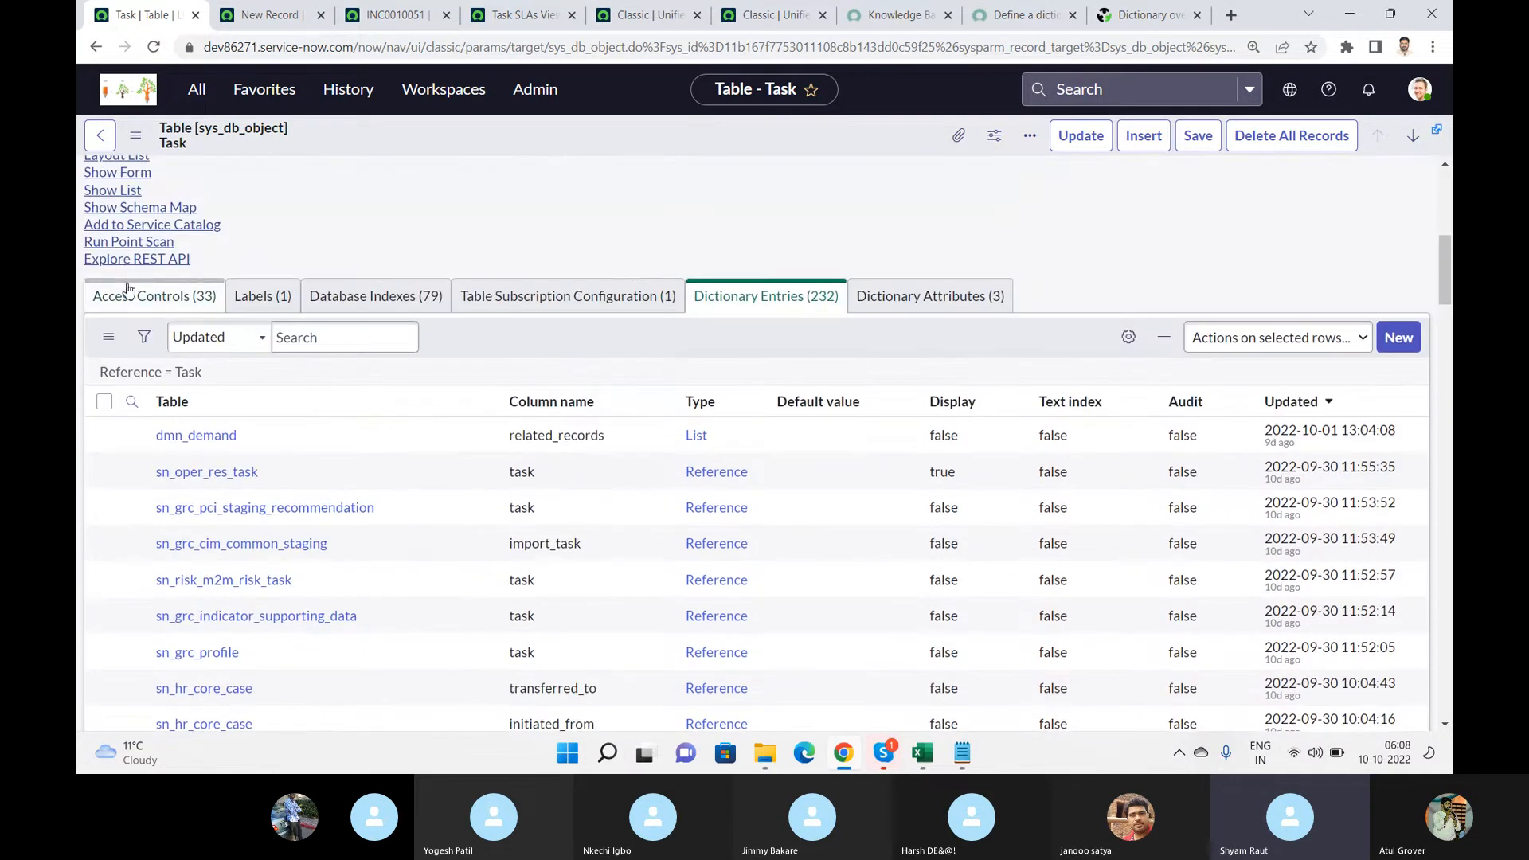
pyautogui.scroll(6, 271, 293)
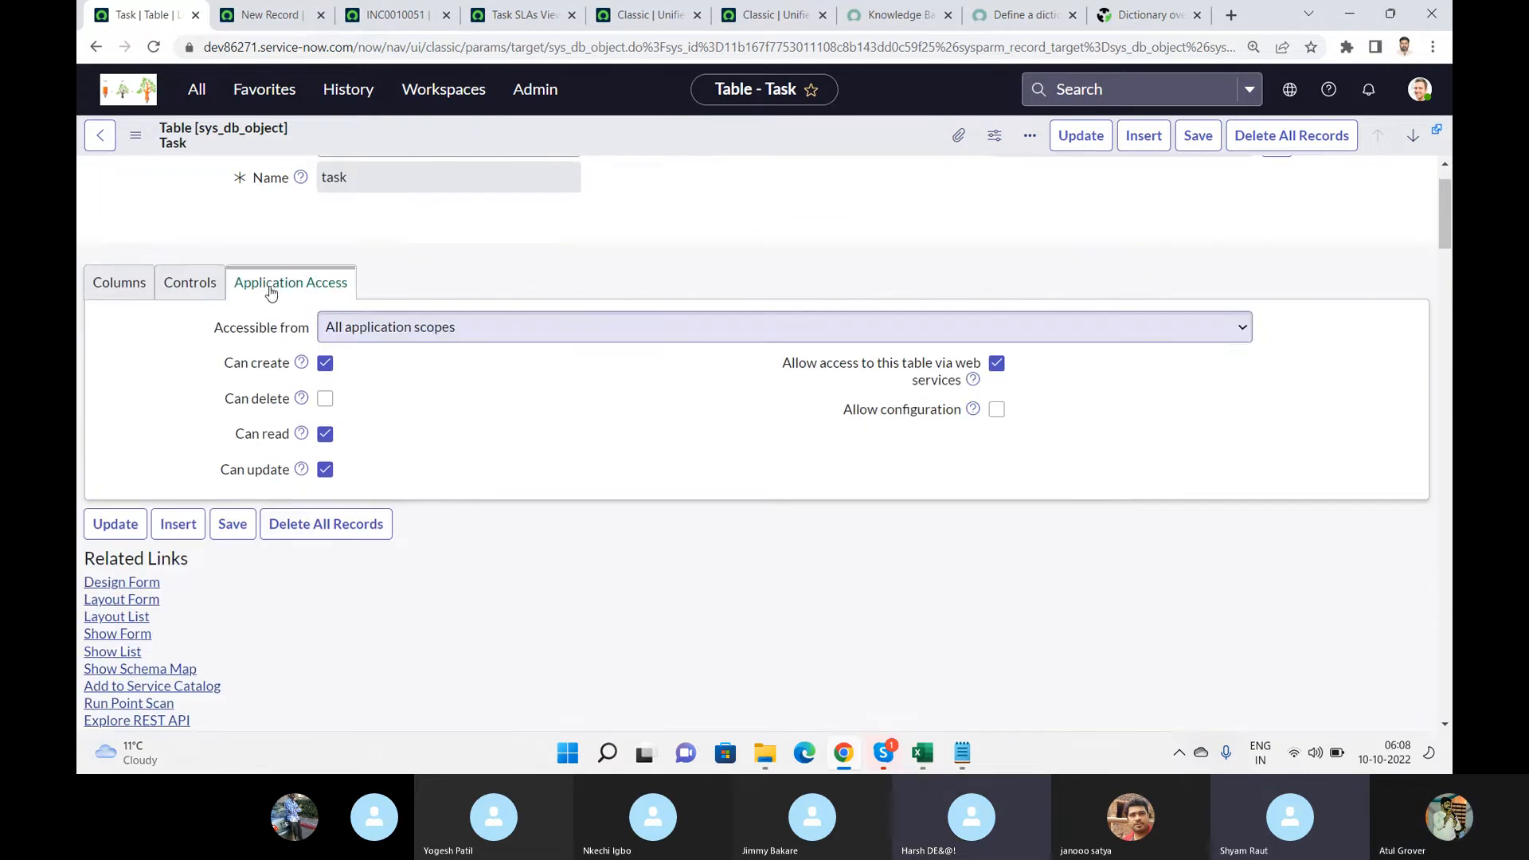
pyautogui.scroll(1, 271, 293)
pyautogui.click(104, 360)
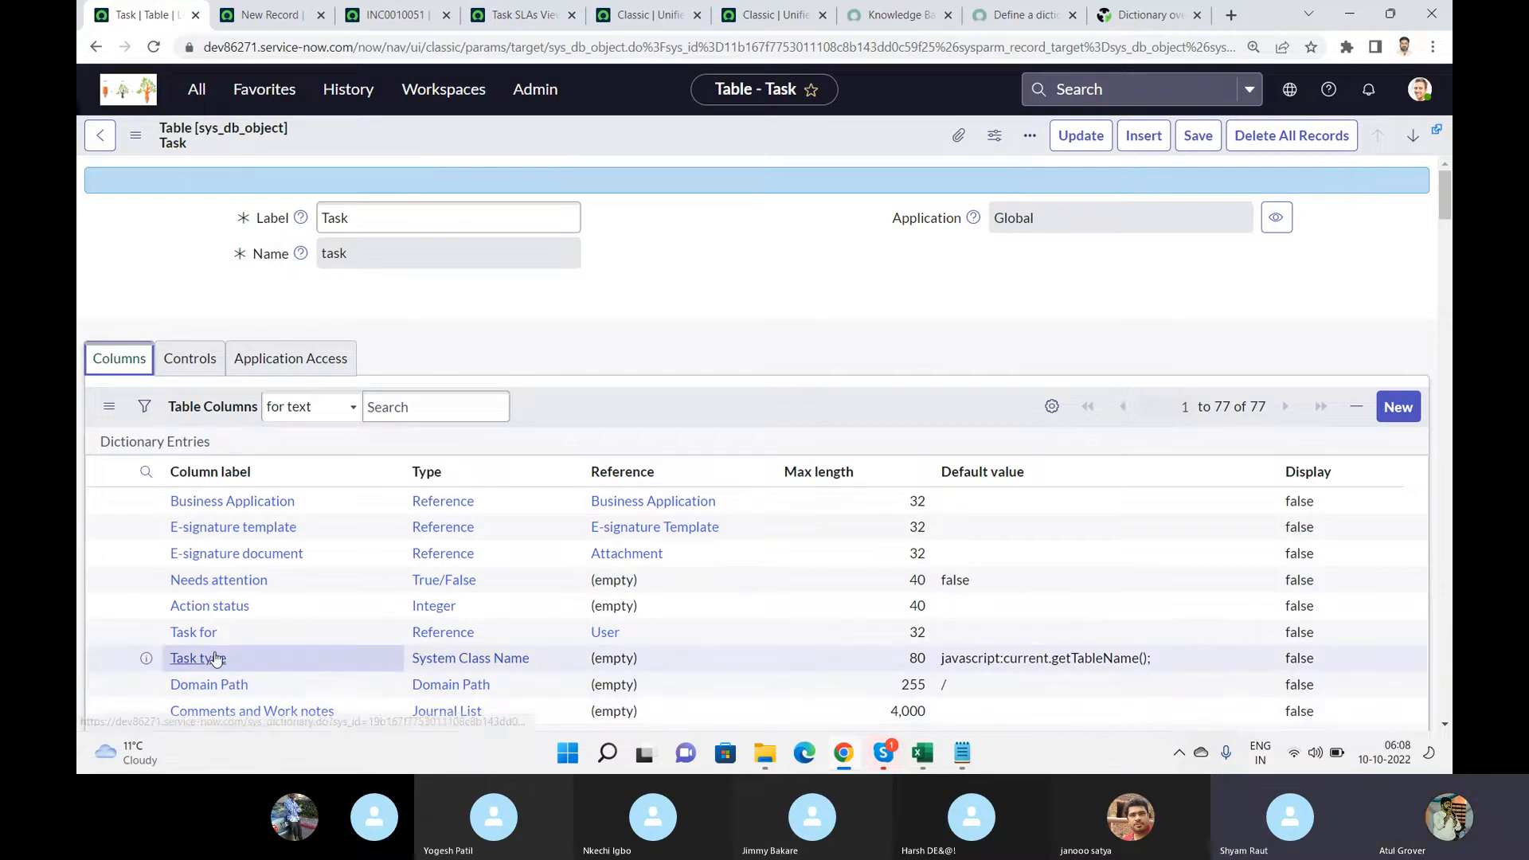
# - Open the dictionary entry of the Task table's Service column and examine its dictionary overrides
pyautogui.scroll(-1, 215, 657)
pyautogui.scroll(-5, 215, 657)
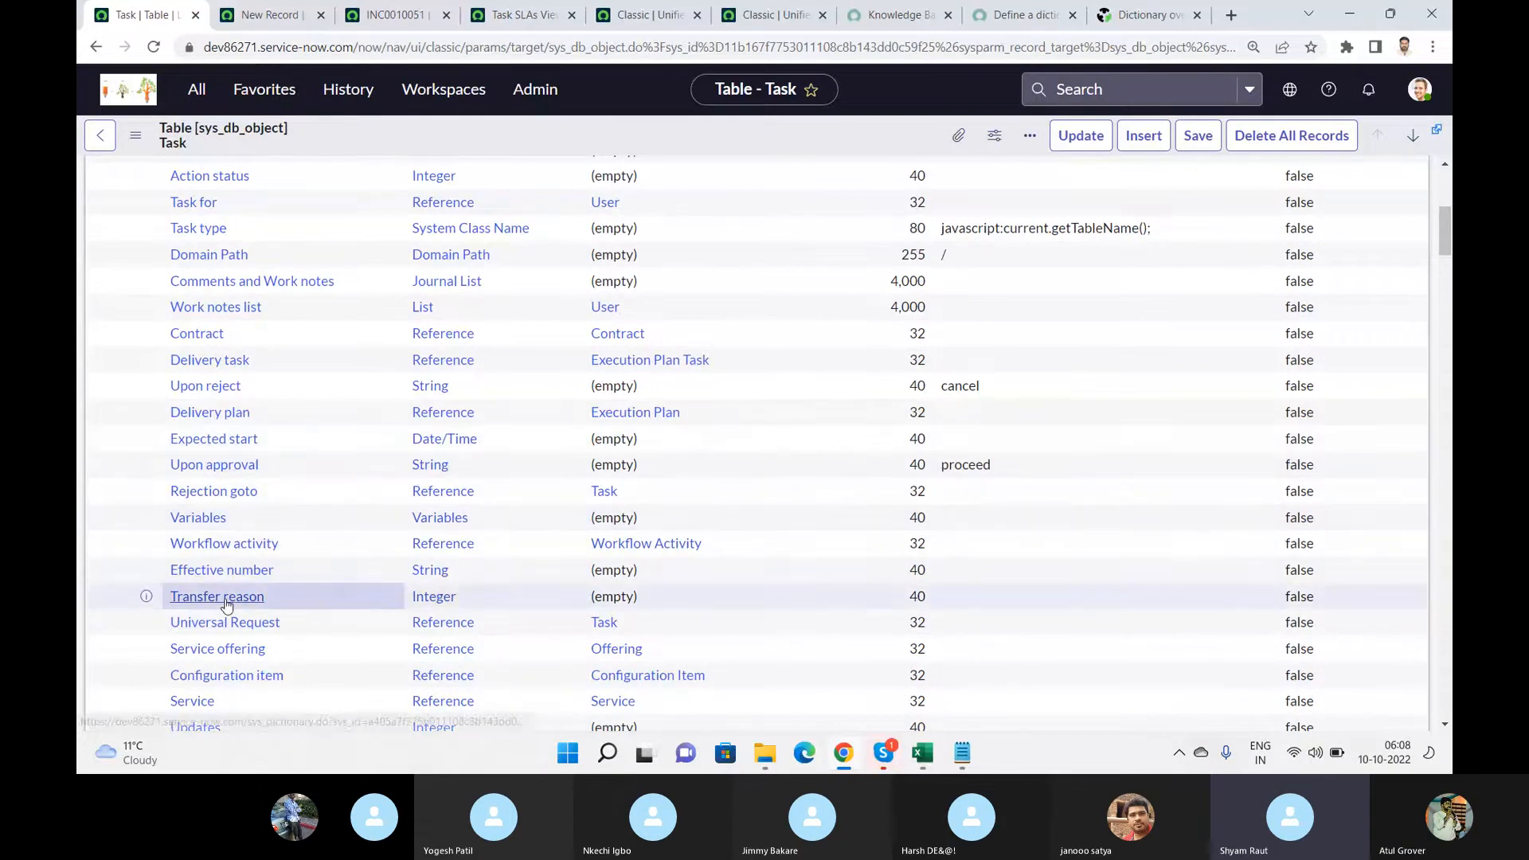
pyautogui.click(197, 709)
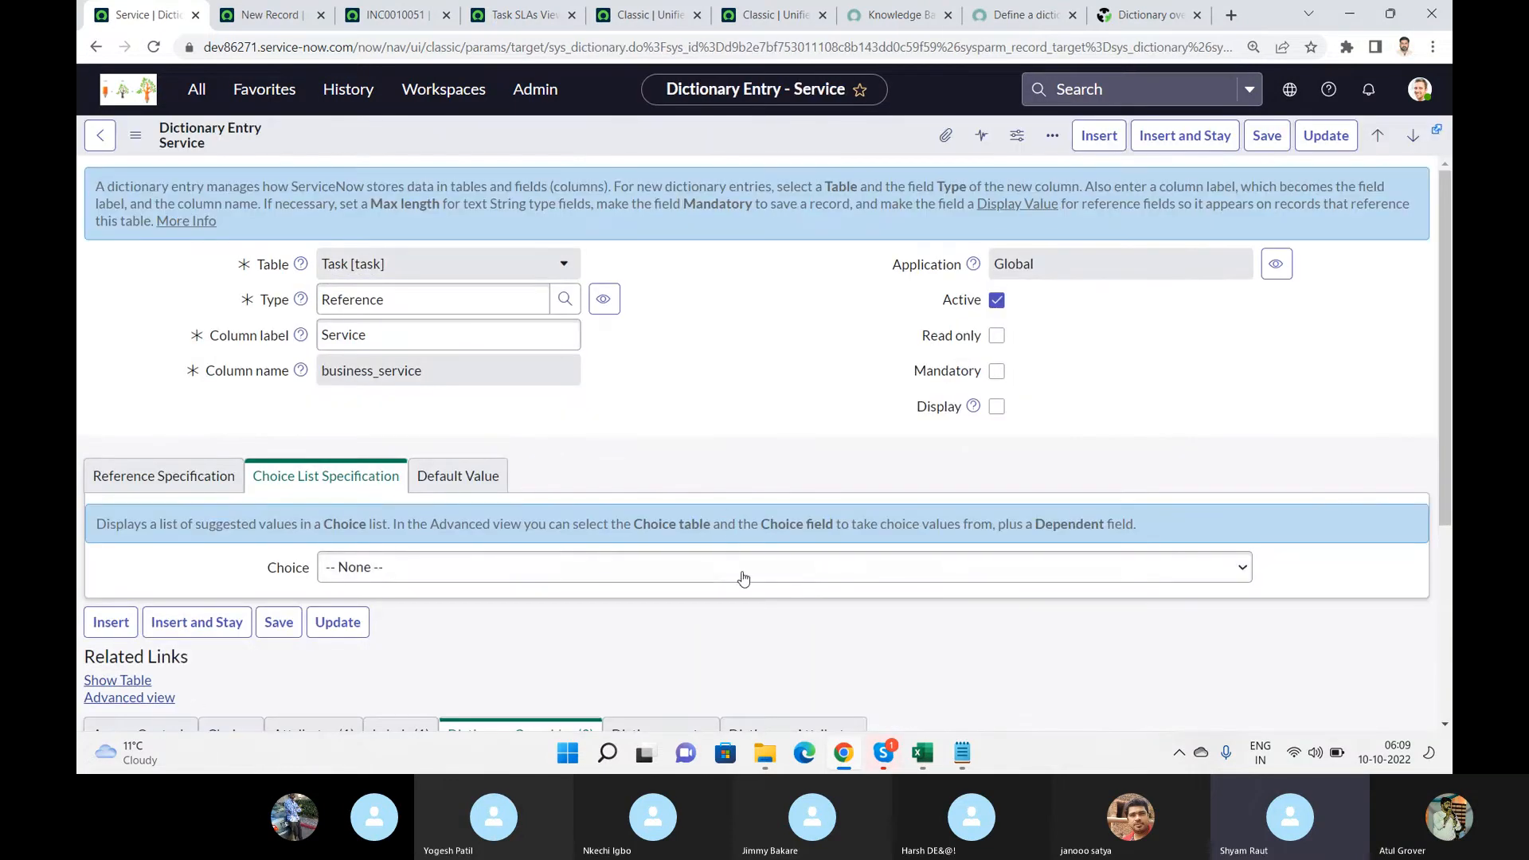
pyautogui.scroll(-3, 826, 612)
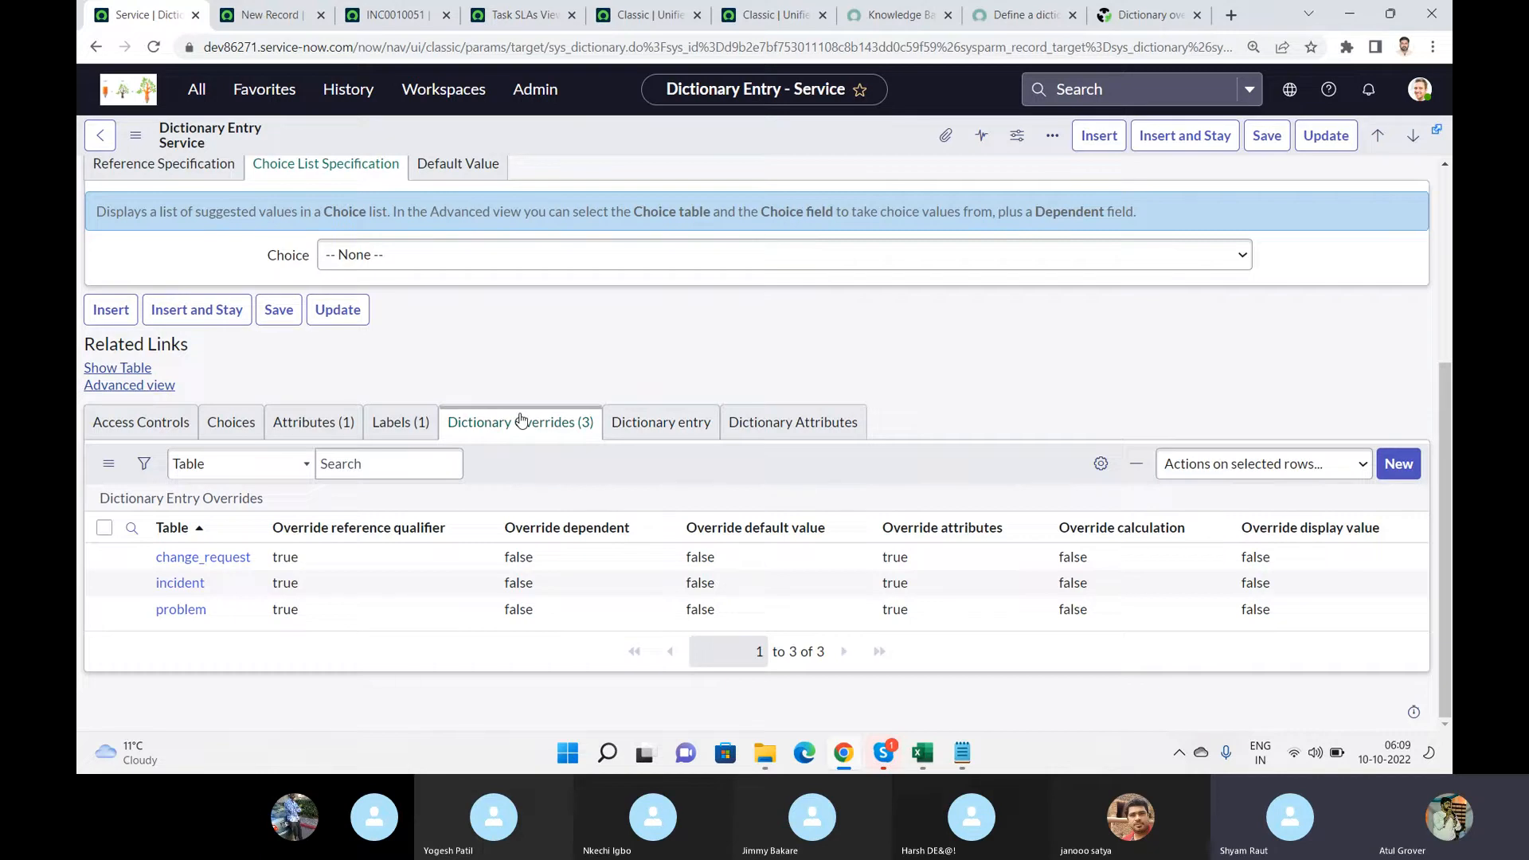
# - Switch to the browser tab with the new Task SLA record and open the Tables list there
pyautogui.click(271, 18)
pyautogui.click(196, 89)
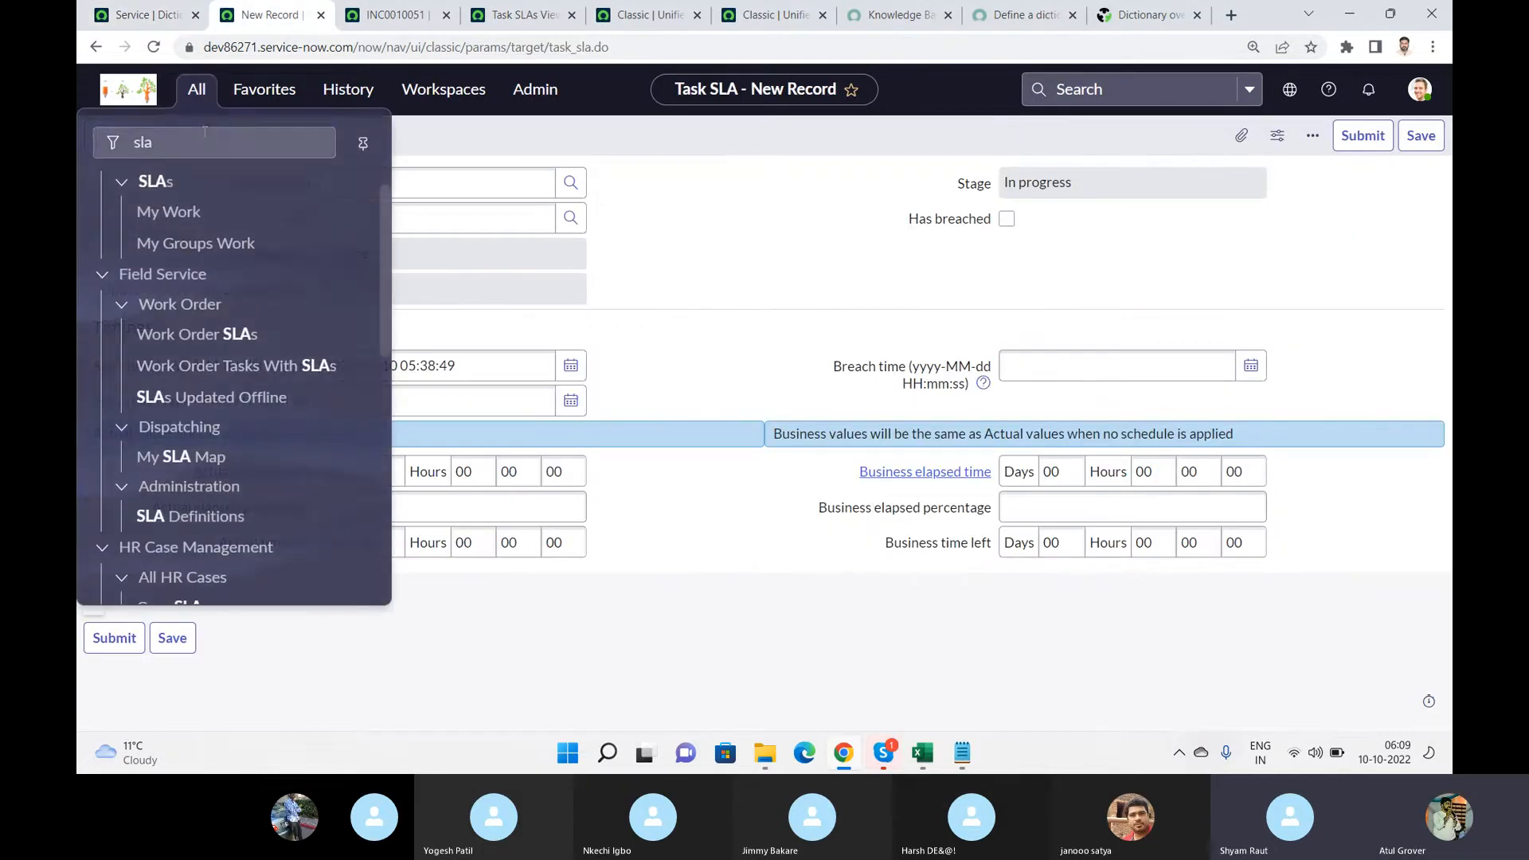
pyautogui.moveTo(201, 141); pyautogui.dragTo(78, 133)
pyautogui.write('tables')
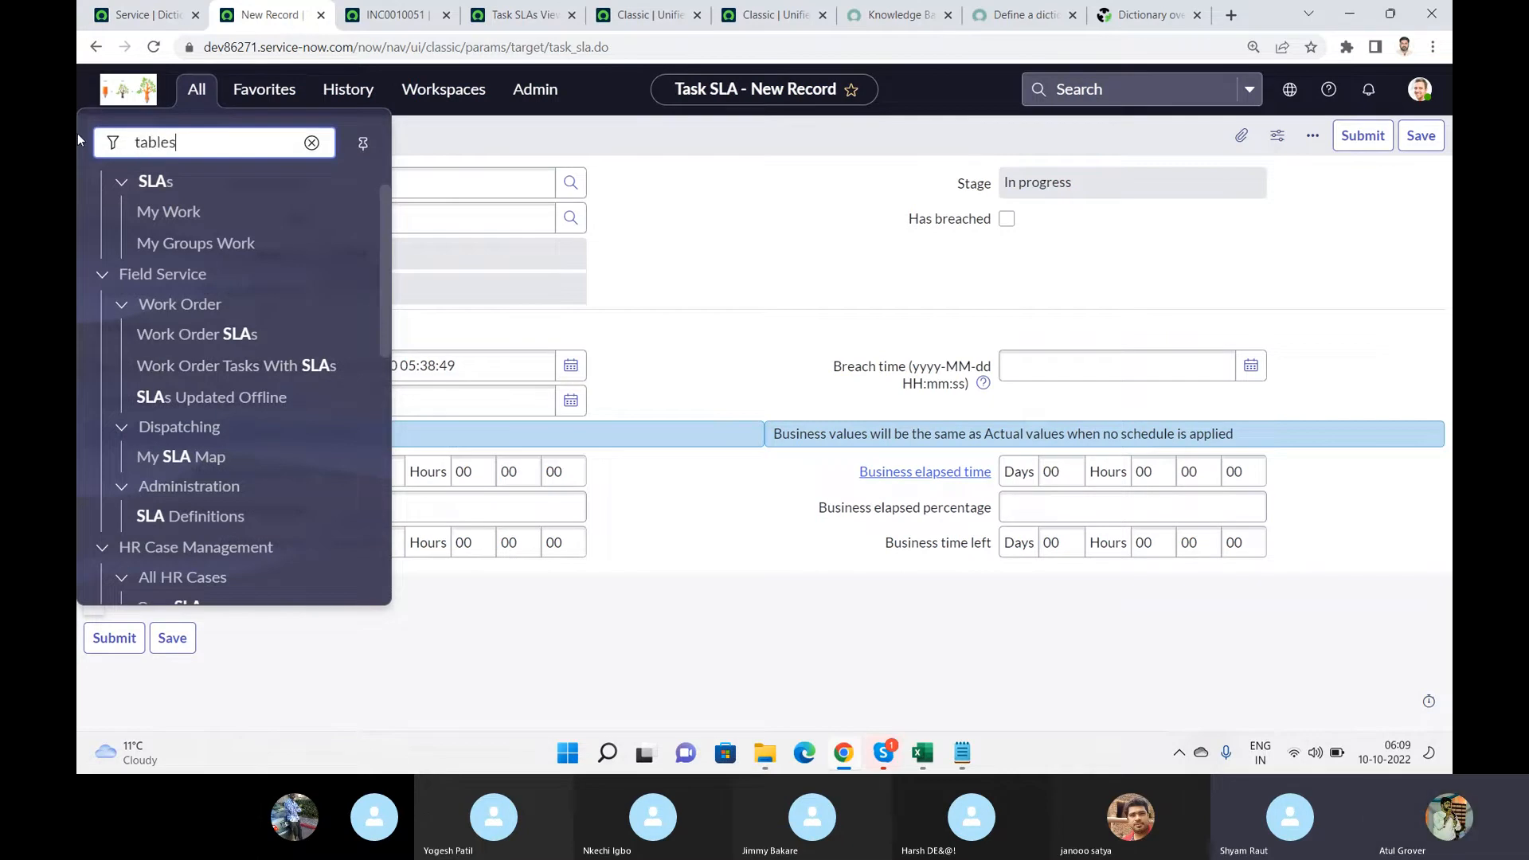
pyautogui.click(137, 491)
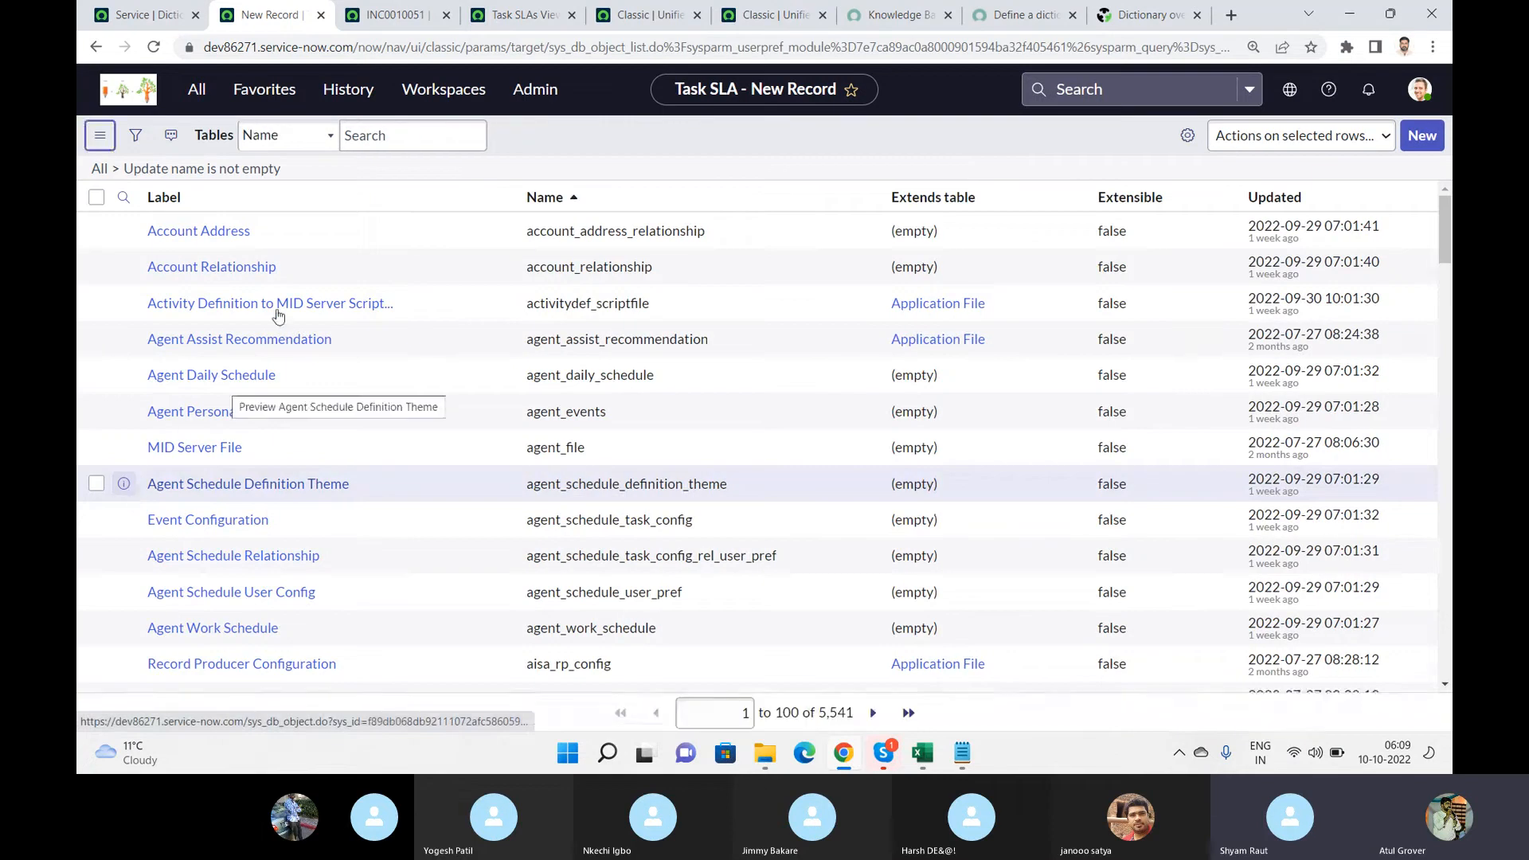
# - Filter the Tables list by label with *incident and open the Incident table's record
pyautogui.click(293, 227)
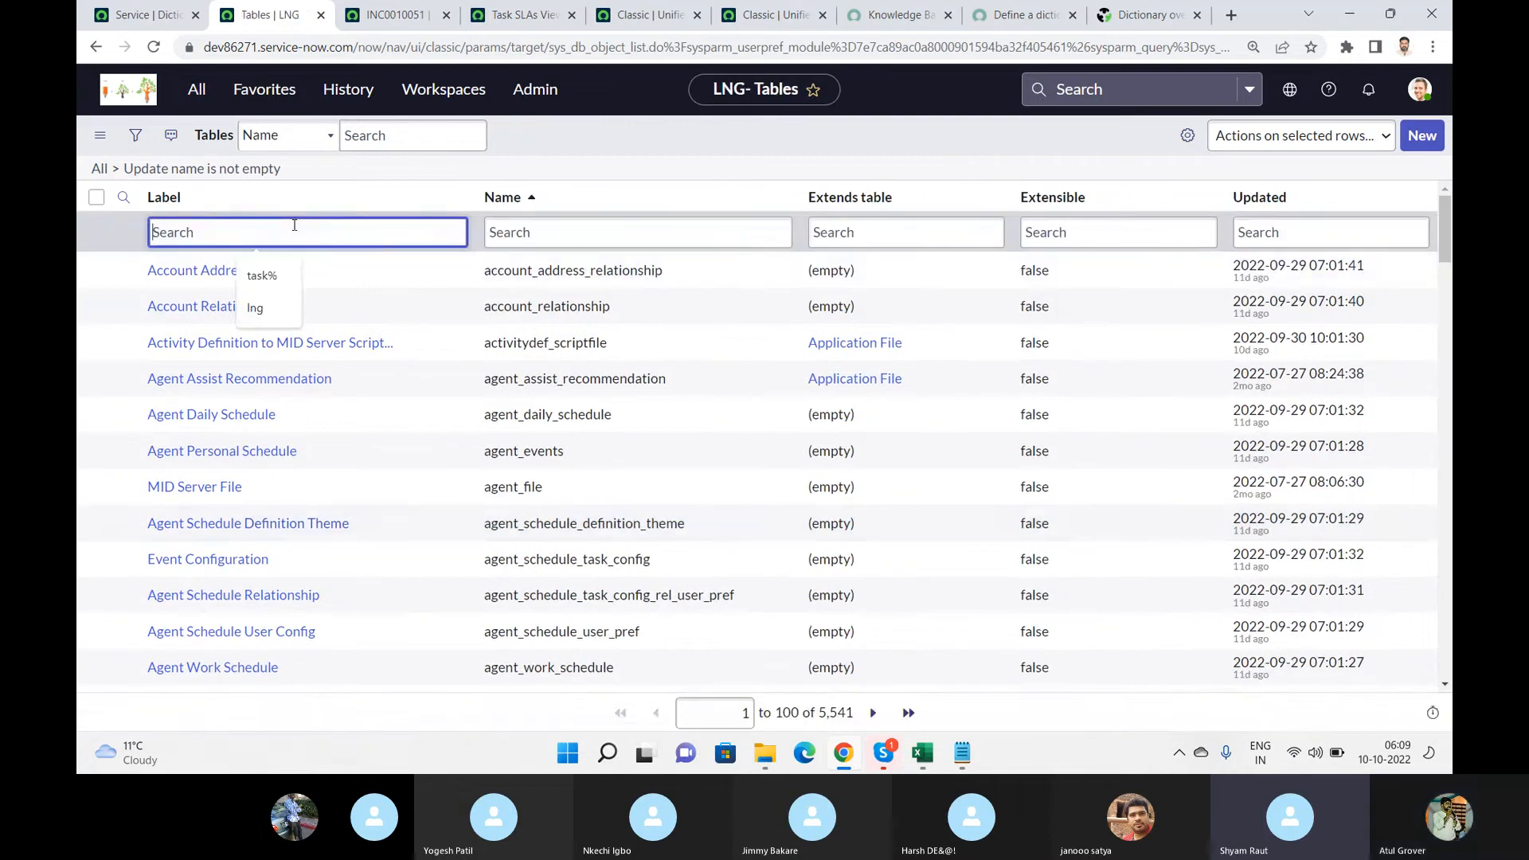
pyautogui.write('ts')
pyautogui.press('BackSpace')
pyautogui.press('BackSpace')
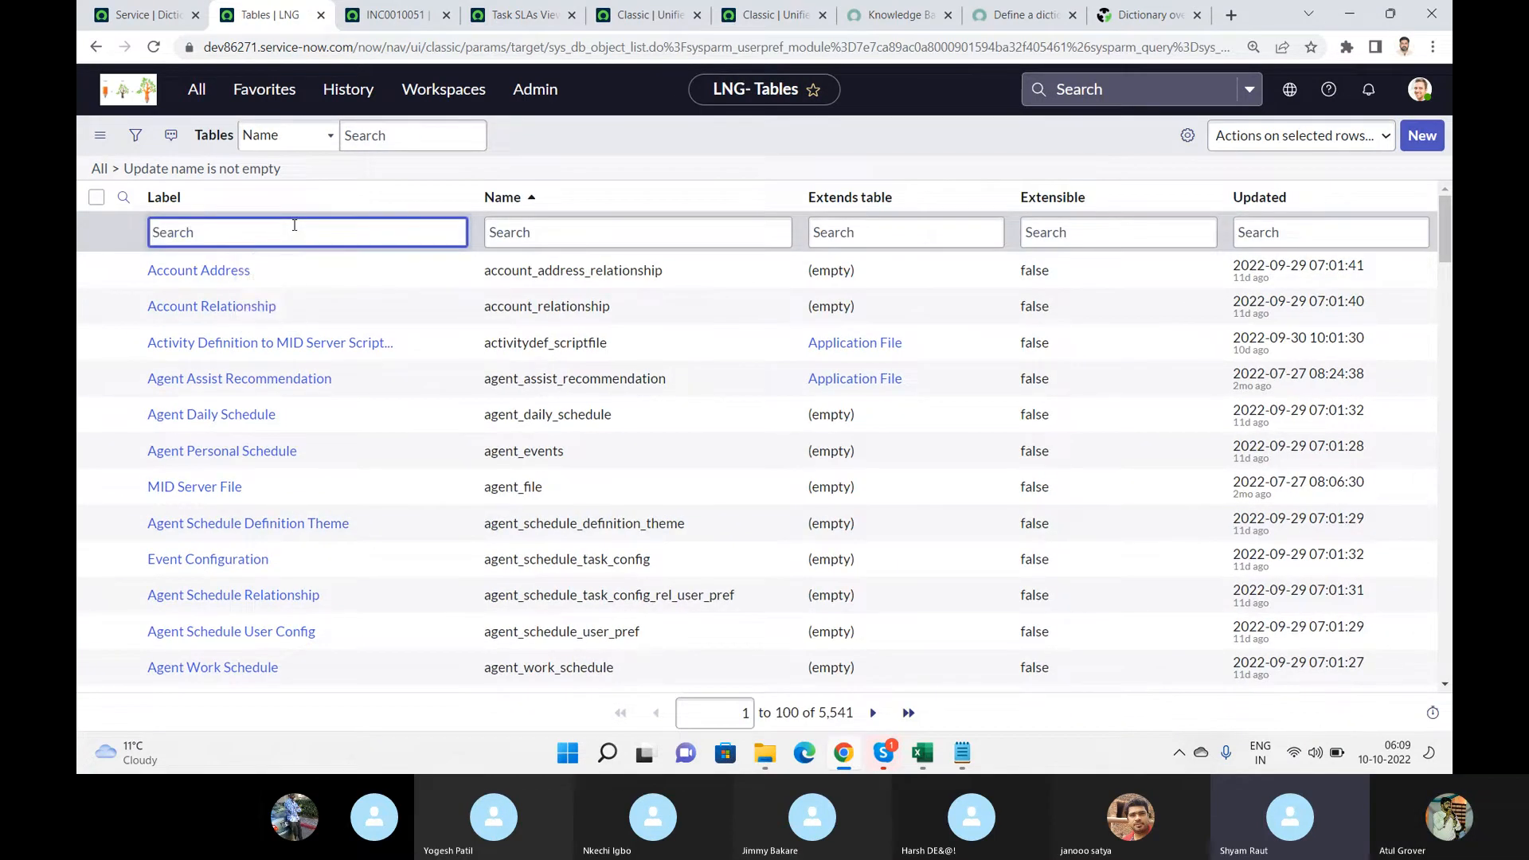
pyautogui.write('*incident')
pyautogui.press('Return')
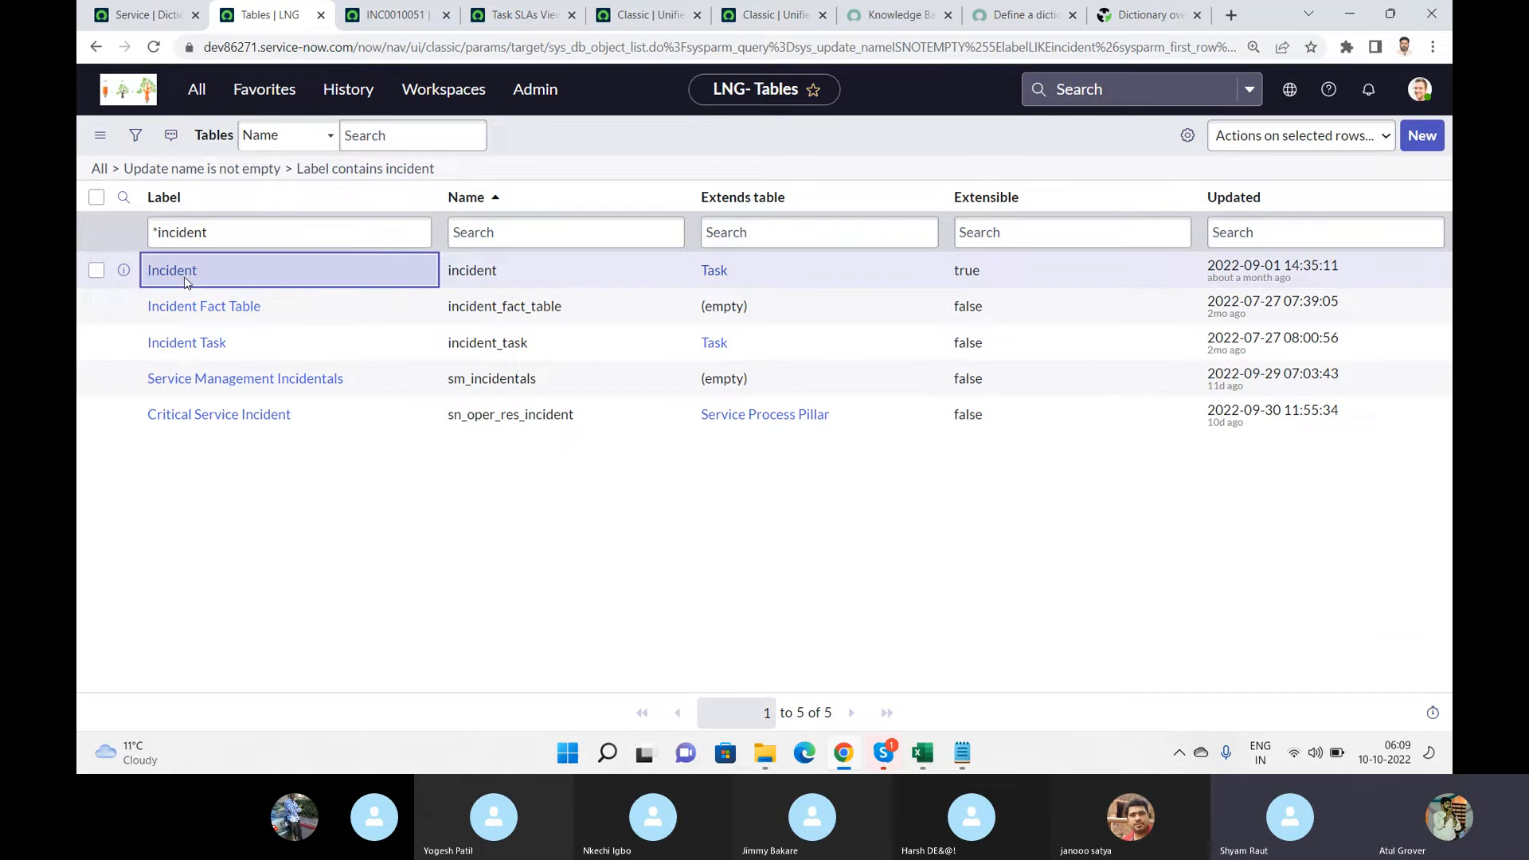
pyautogui.click(177, 271)
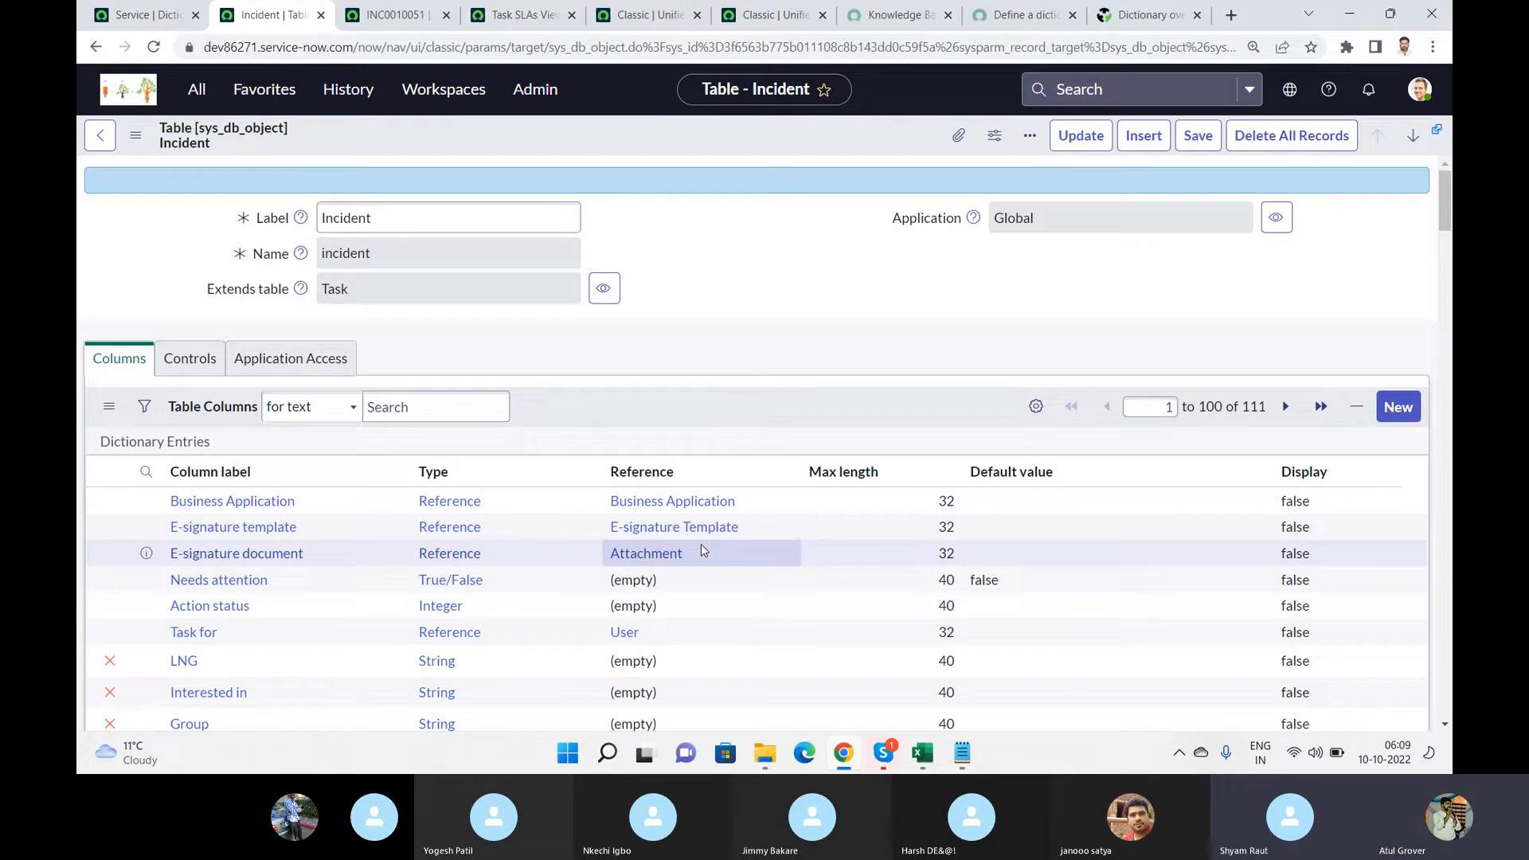
# - Filter the Incident table's columns by column label with *number
pyautogui.scroll(-3, 1445, 199)
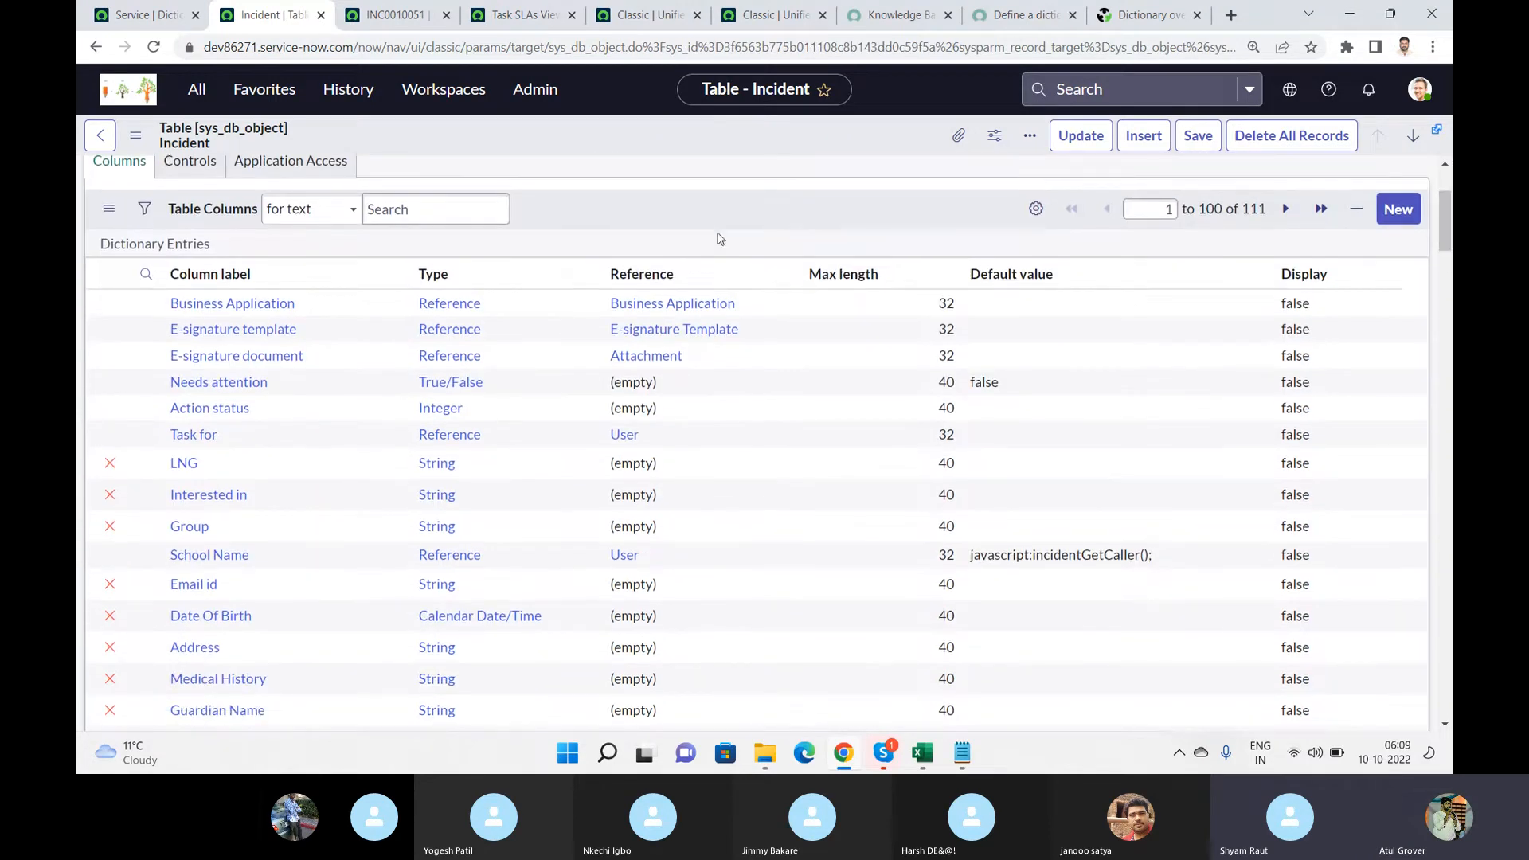
pyautogui.click(146, 273)
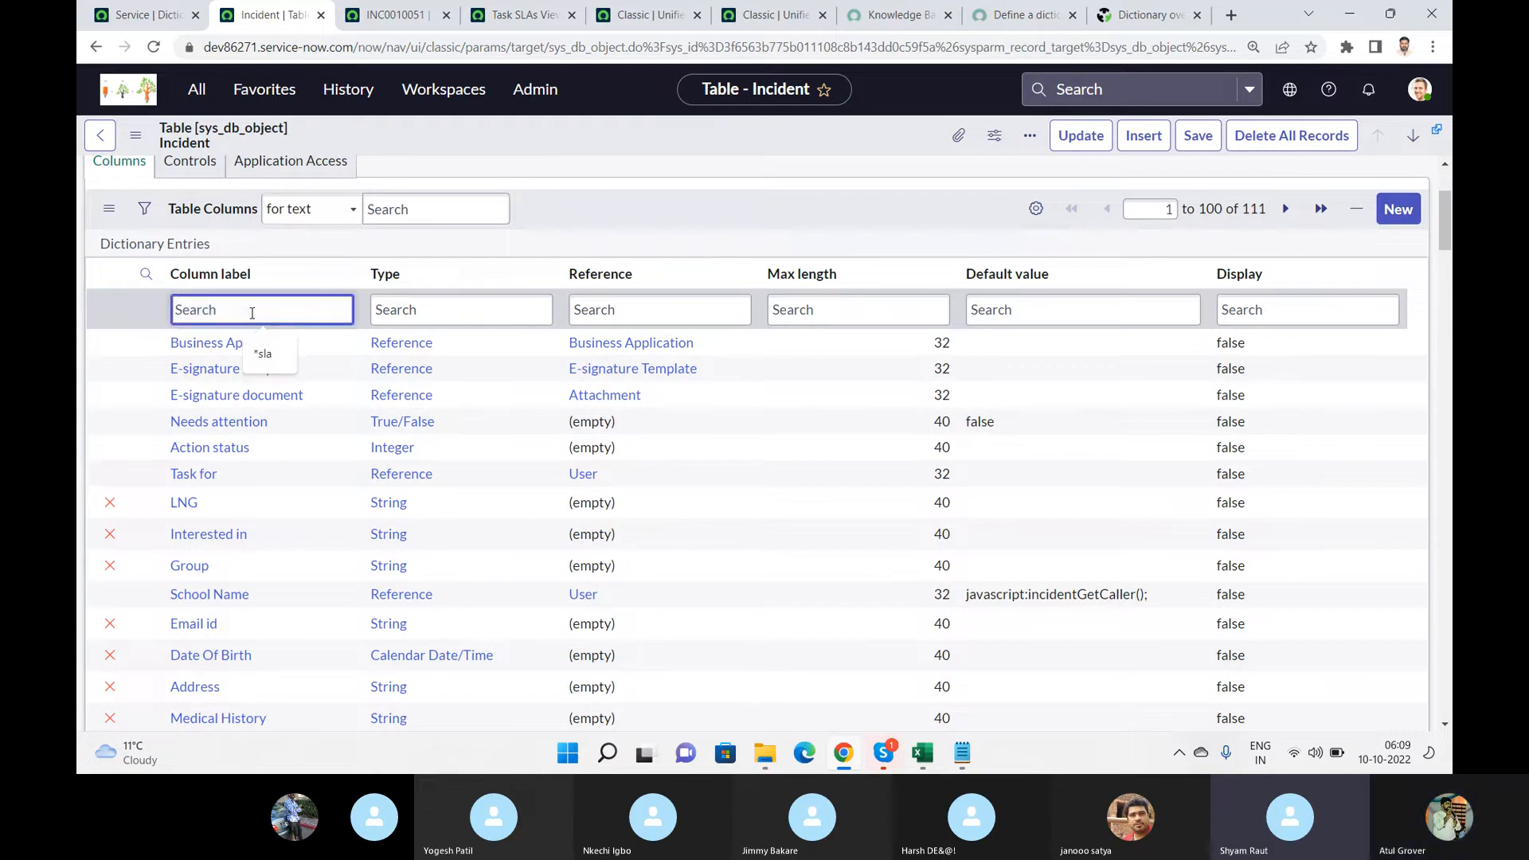
pyautogui.write('*number')
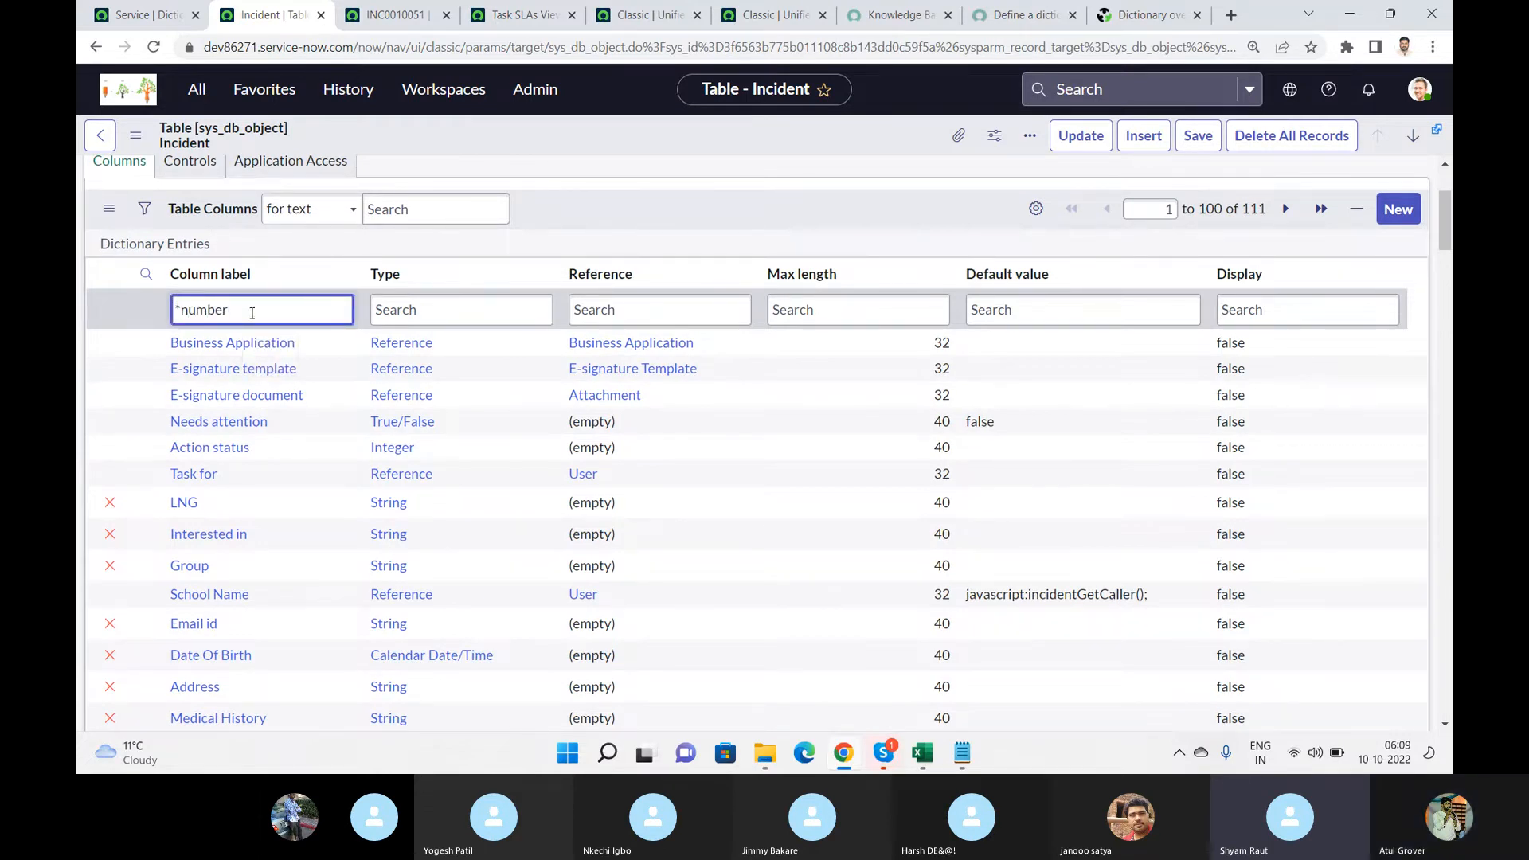
pyautogui.press('Return')
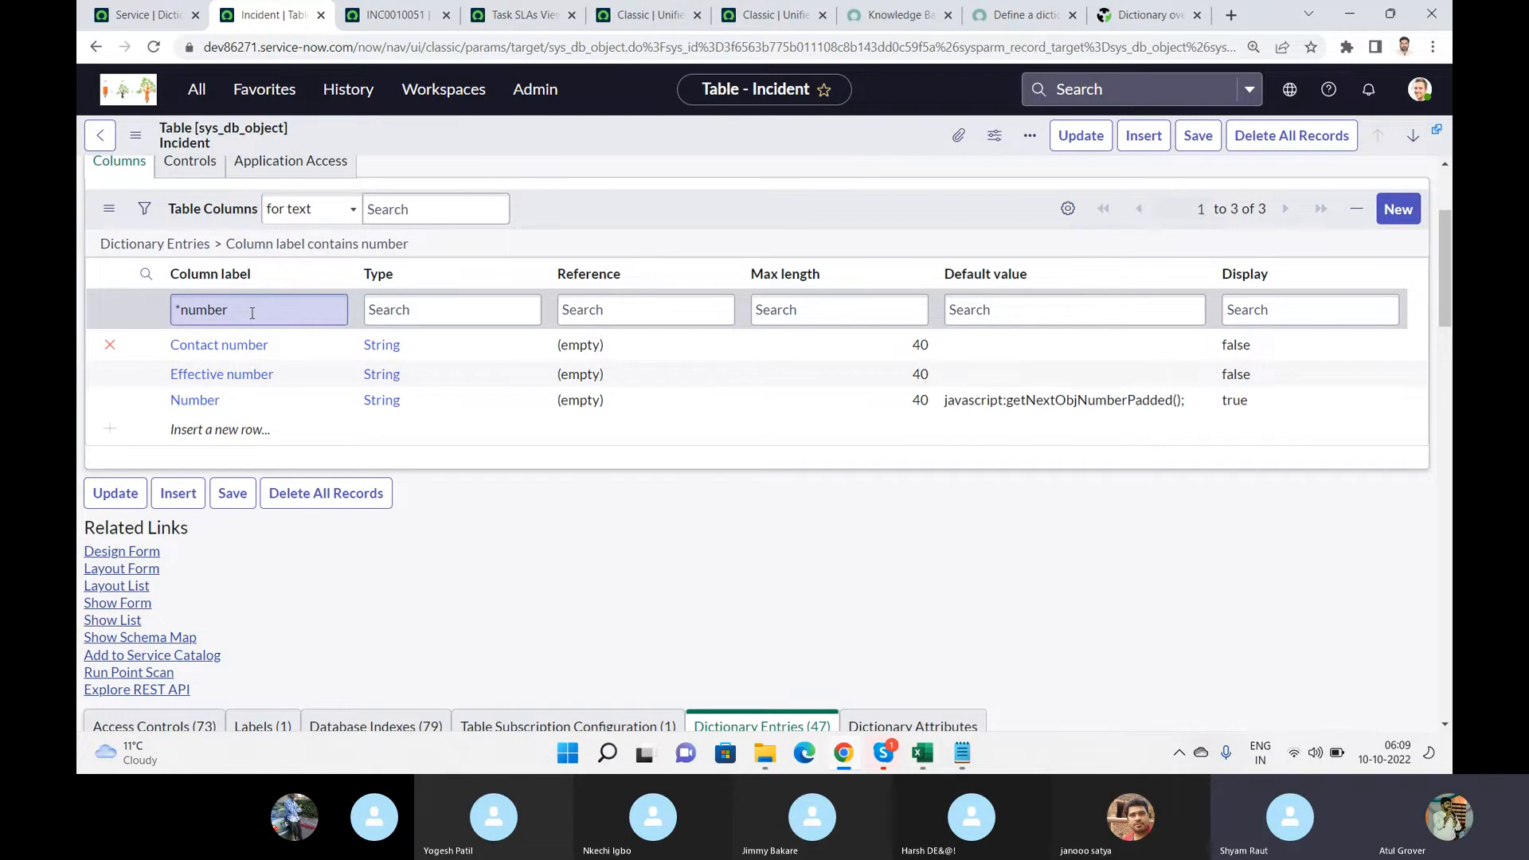
# - Open the Number column's dictionary entry and review the tables listed in its dictionary overrides
pyautogui.click(209, 406)
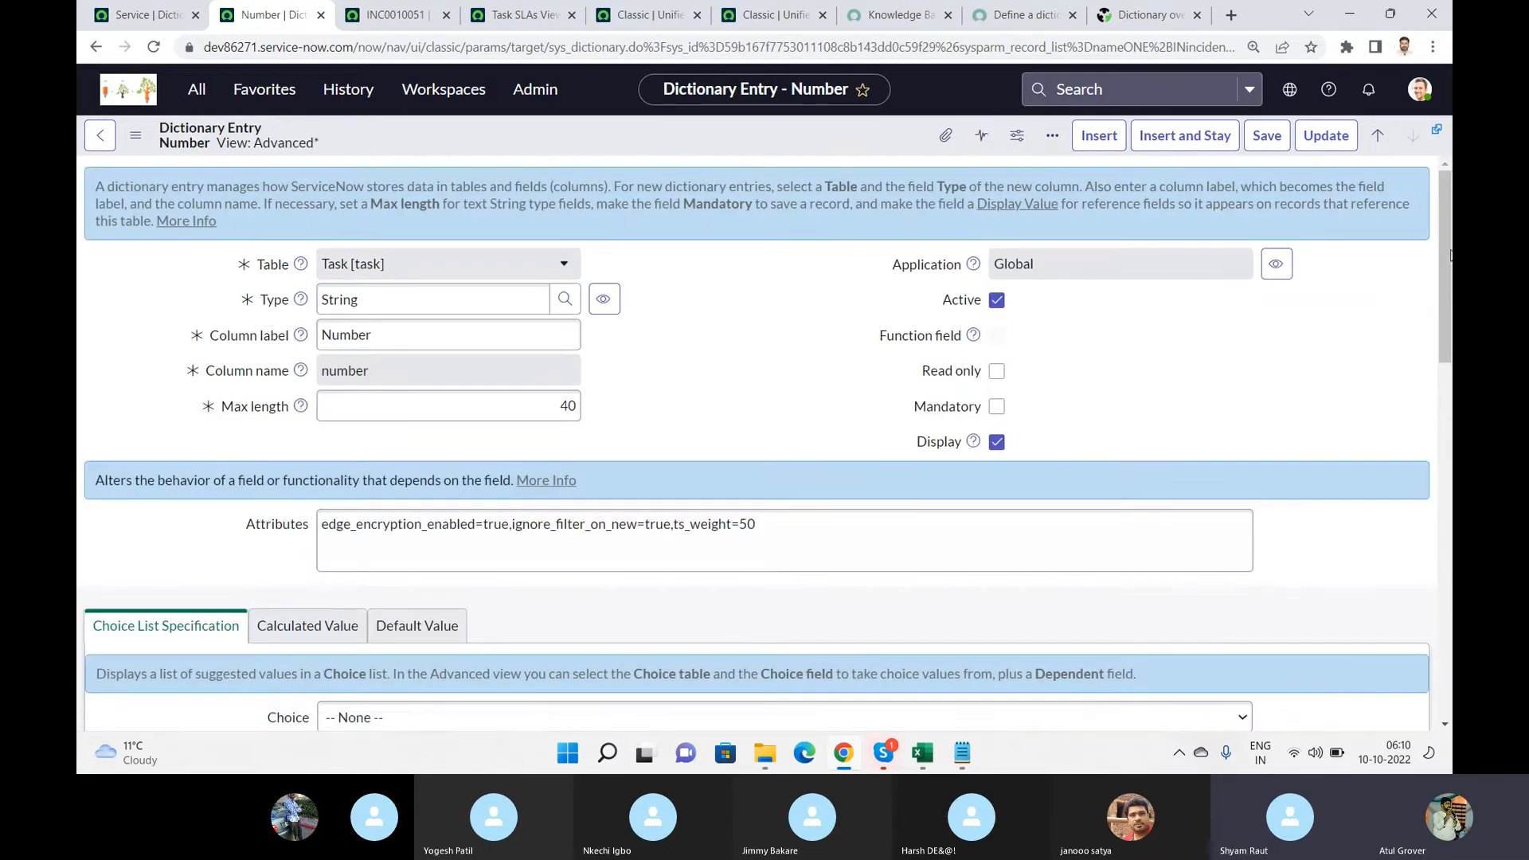
pyautogui.moveTo(1446, 244); pyautogui.dragTo(1449, 436)
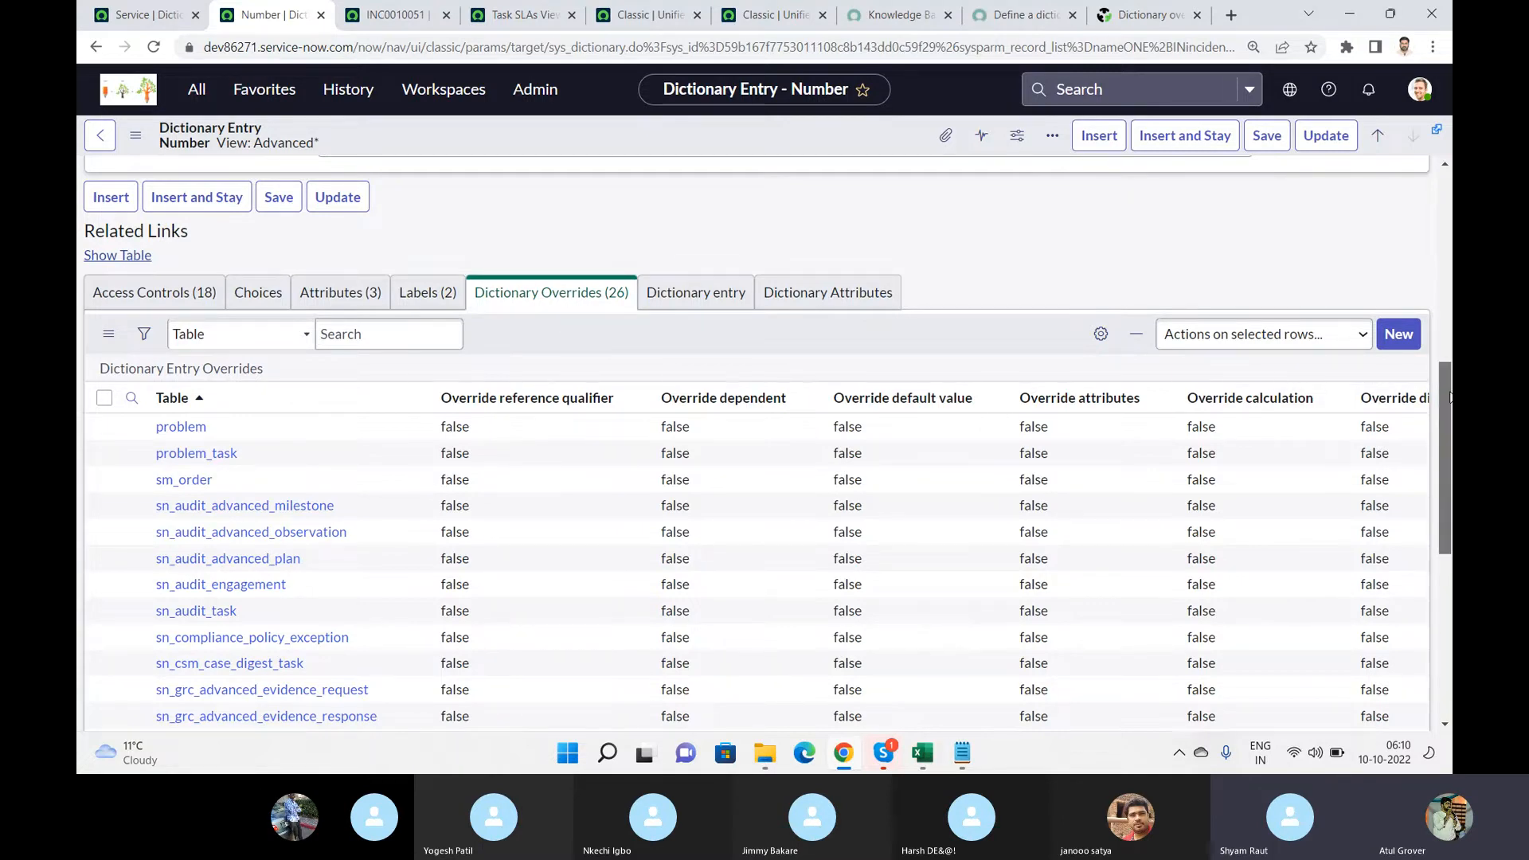
pyautogui.scroll(-2, 548, 414)
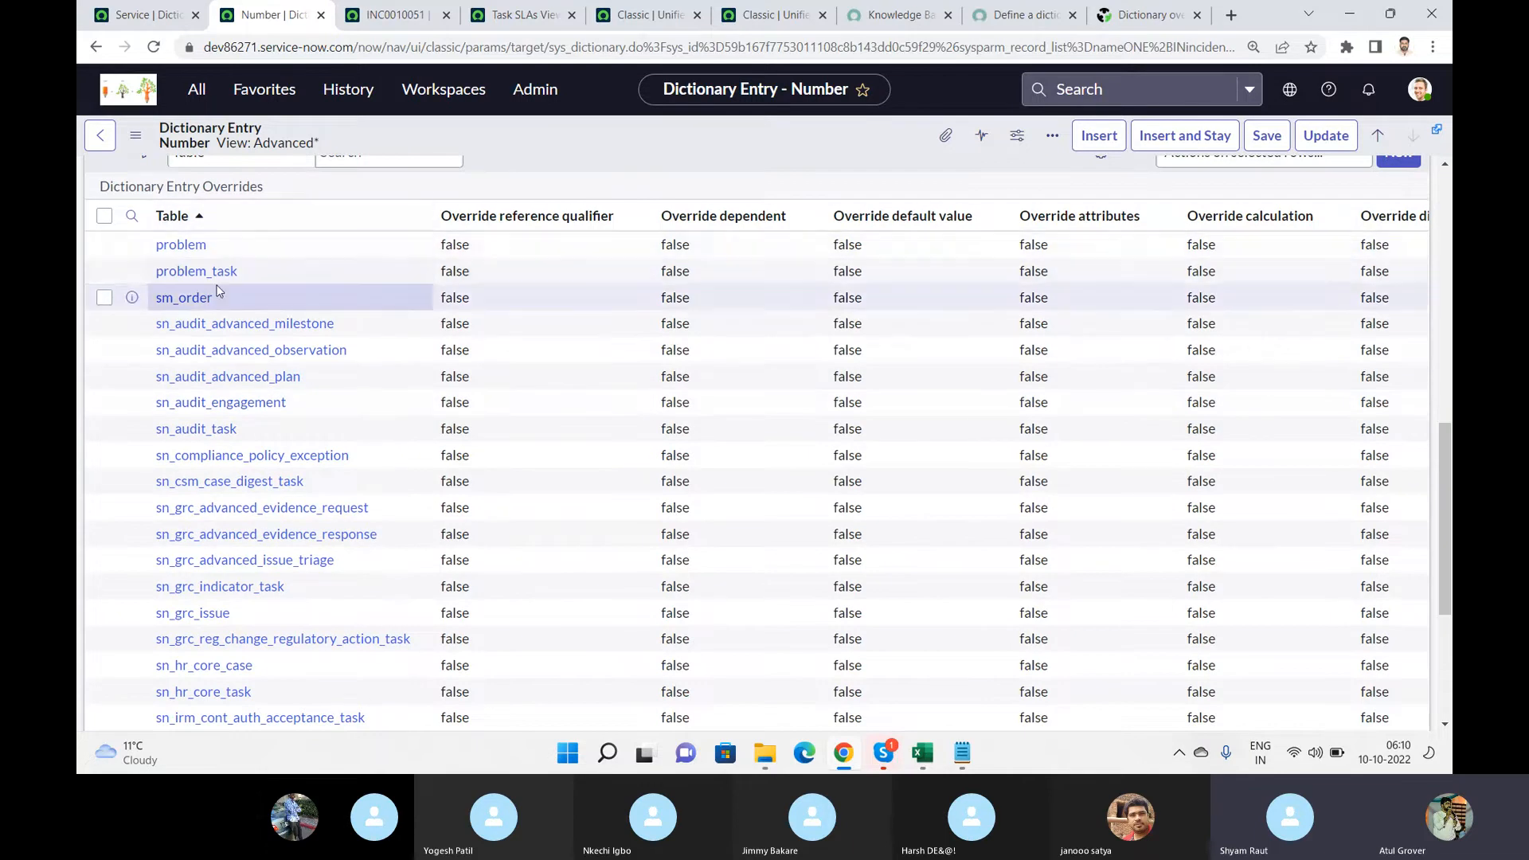
pyautogui.scroll(-4, 283, 295)
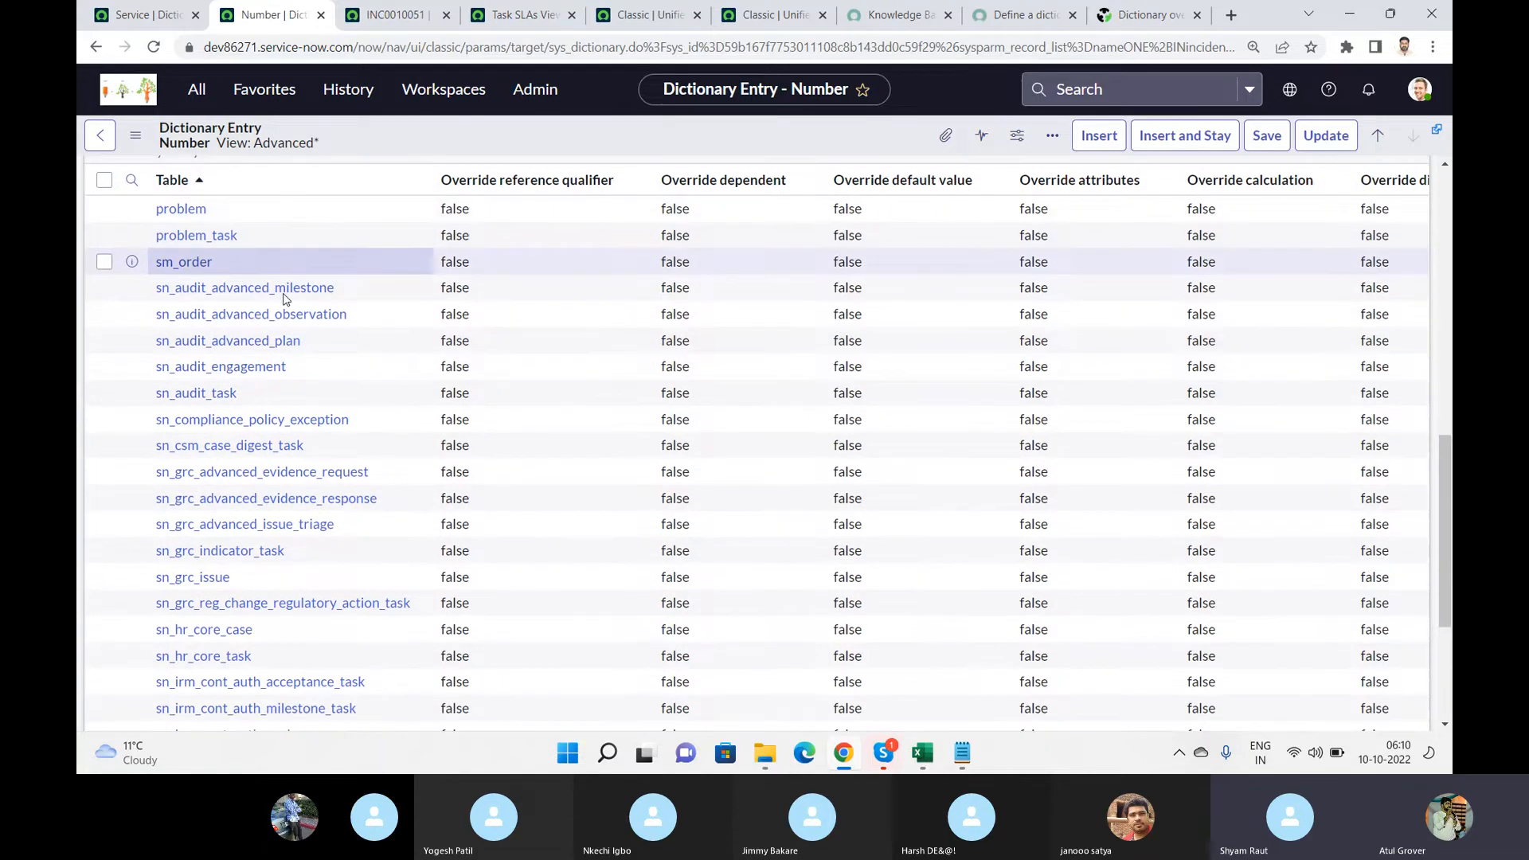
pyautogui.scroll(8, 283, 294)
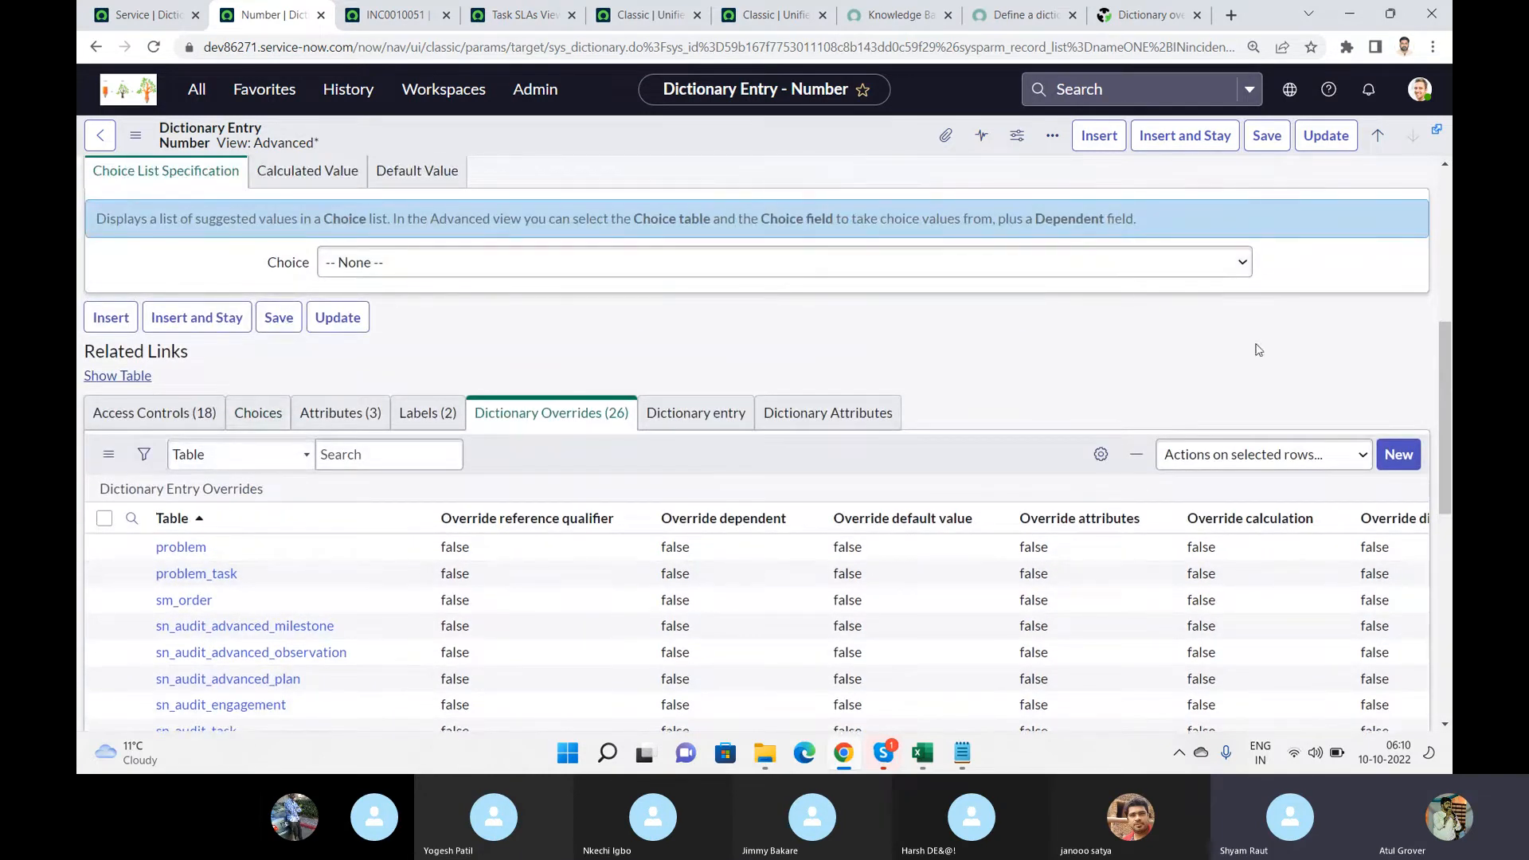
# - Start a new dictionary override for the Number field and set its table to Change Request [change_request]
pyautogui.click(1398, 464)
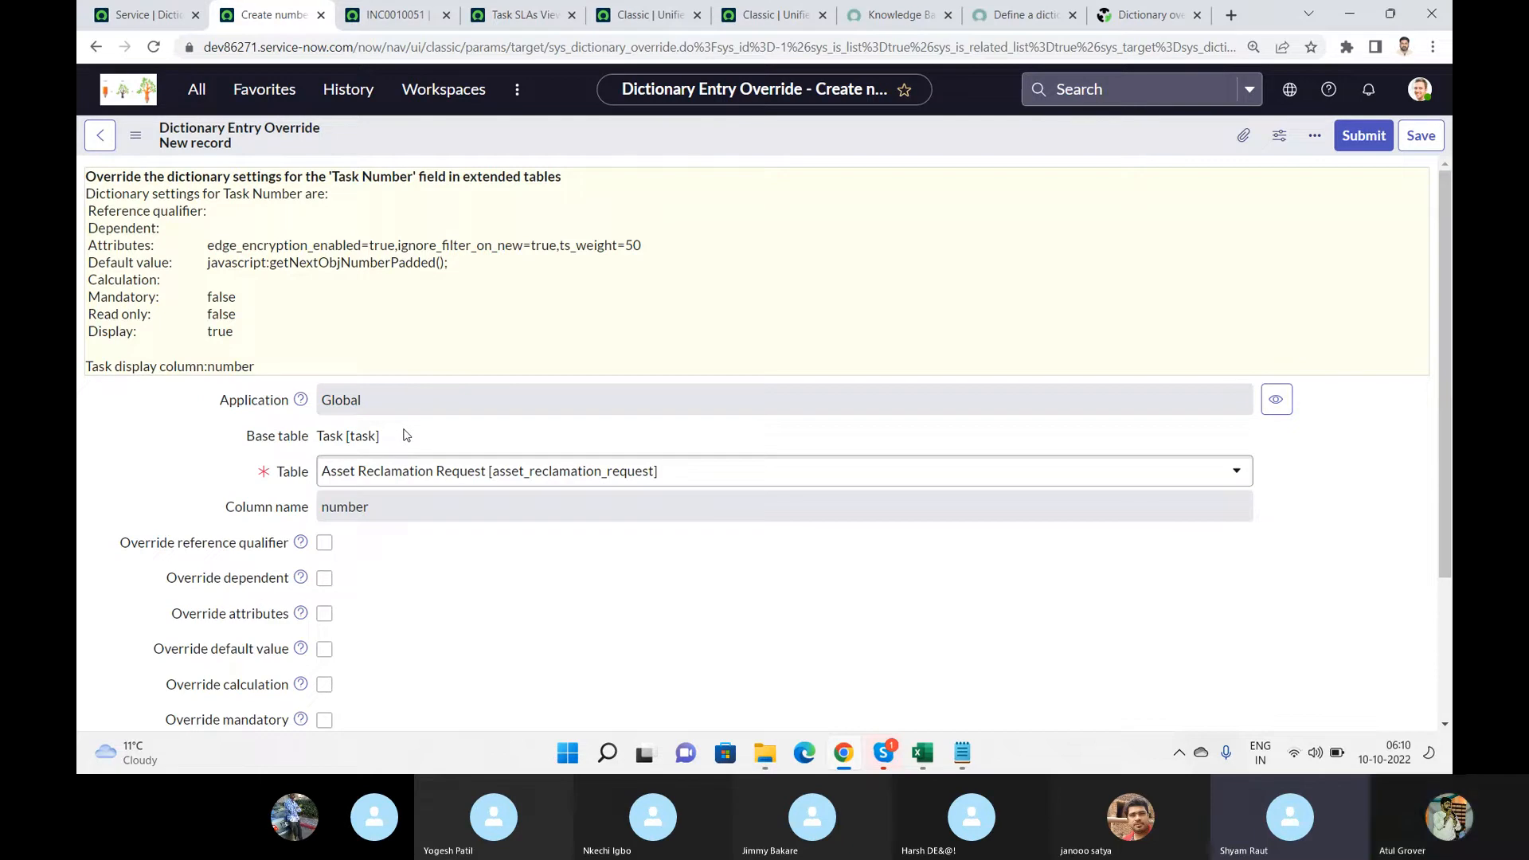
pyautogui.click(756, 475)
pyautogui.write('chnage')
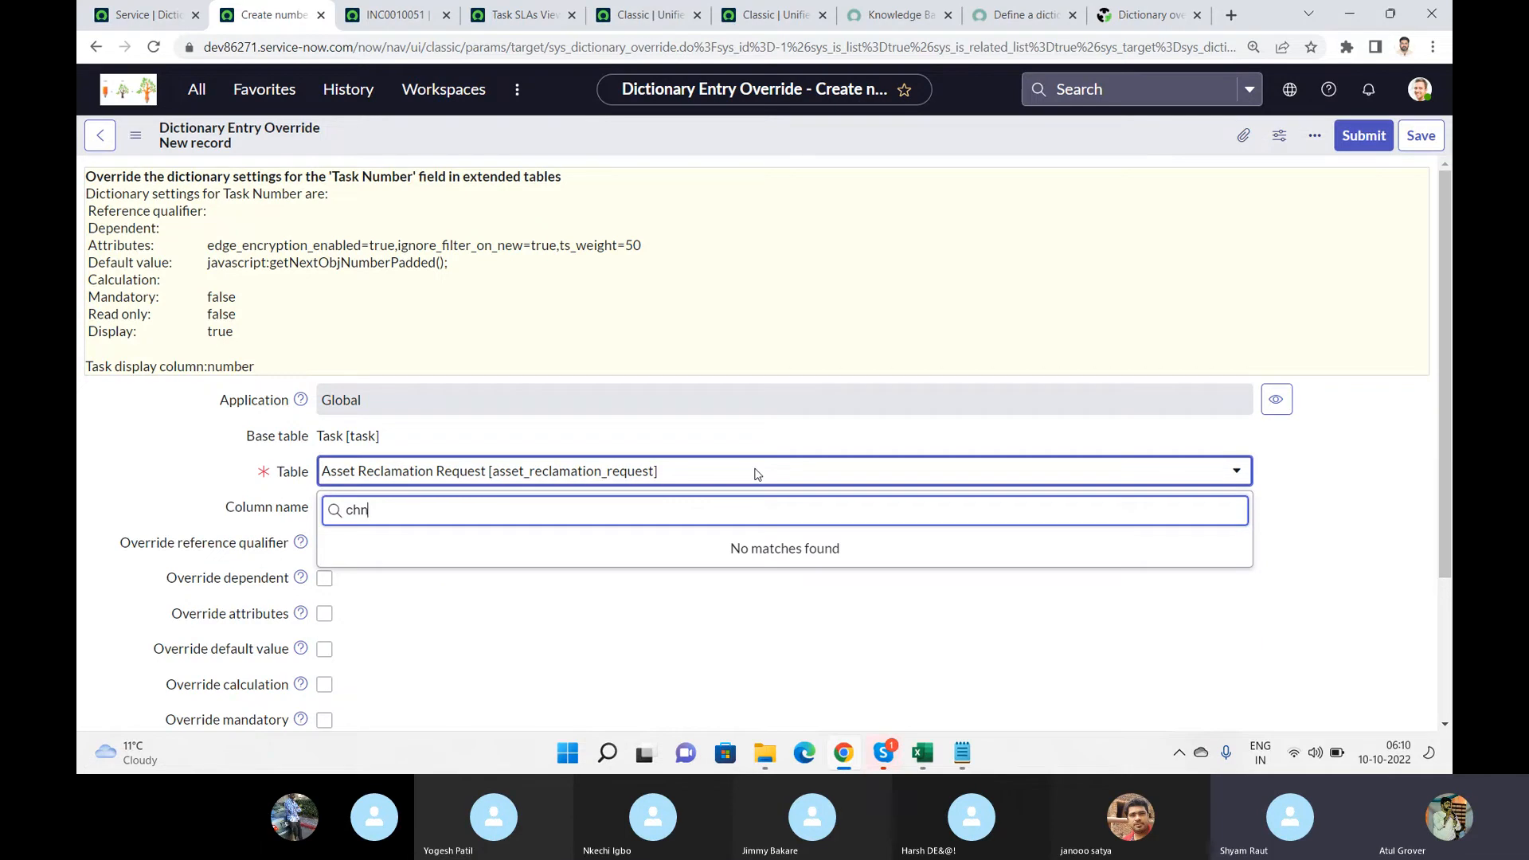
pyautogui.press('BackSpace')
pyautogui.write('ange_req')
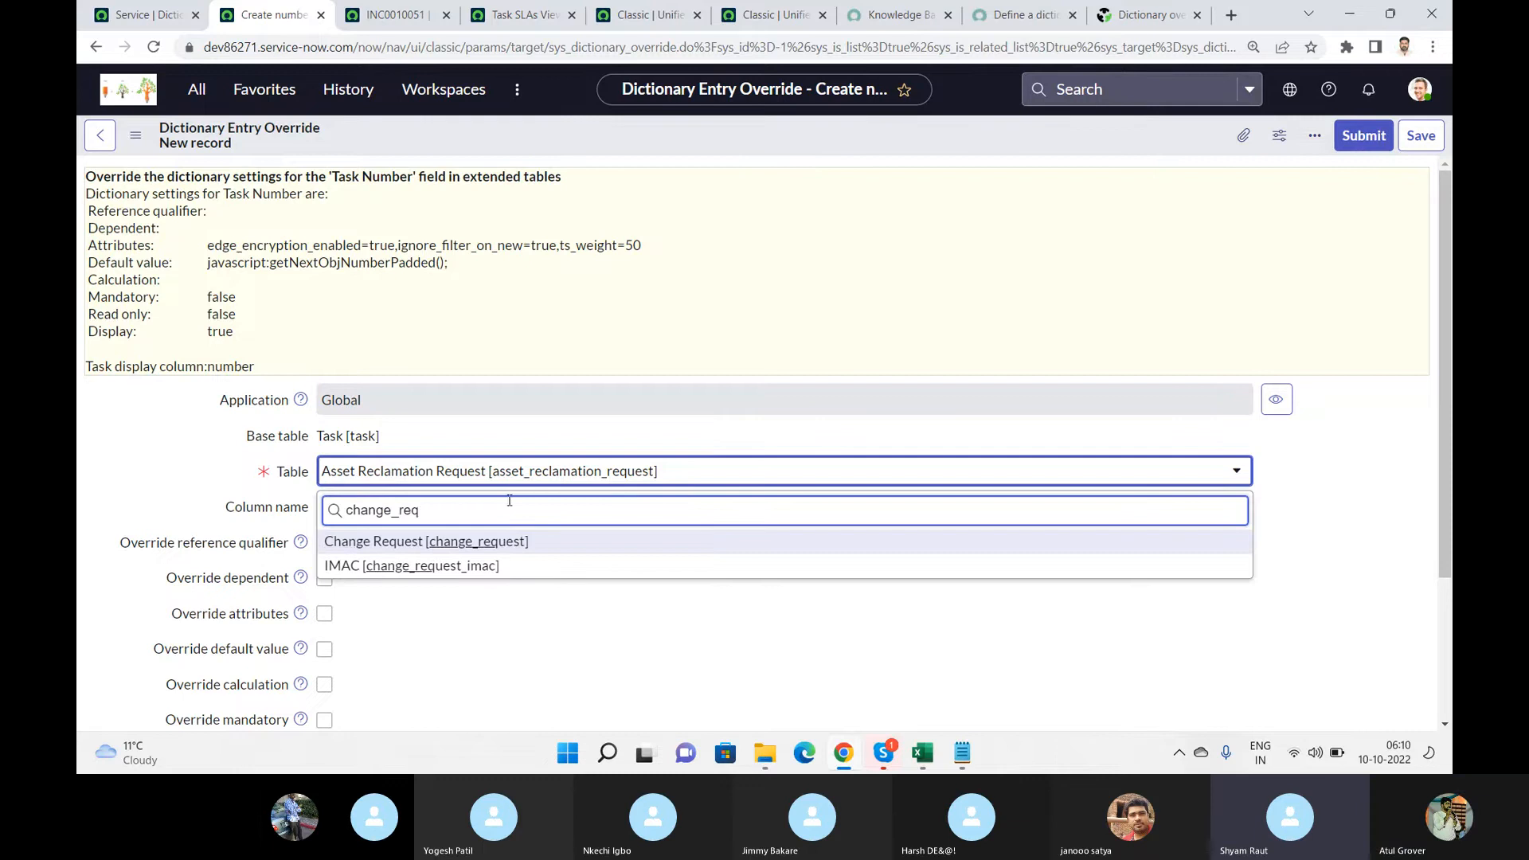
pyautogui.click(447, 545)
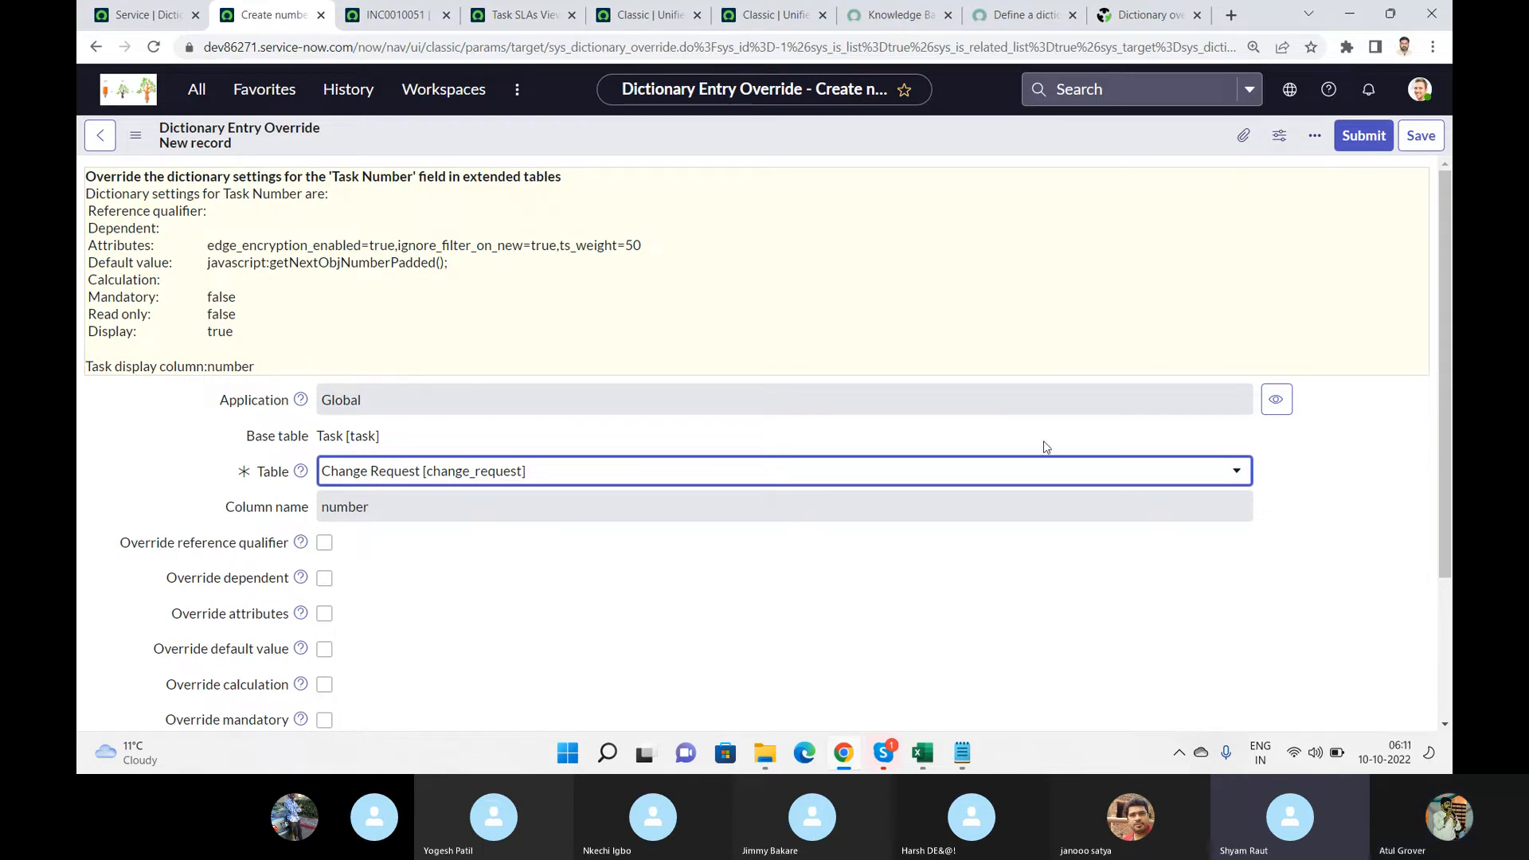
# - Enable Override reference qualifier and set the reference qualifier to sys_user
pyautogui.scroll(-3, 1448, 346)
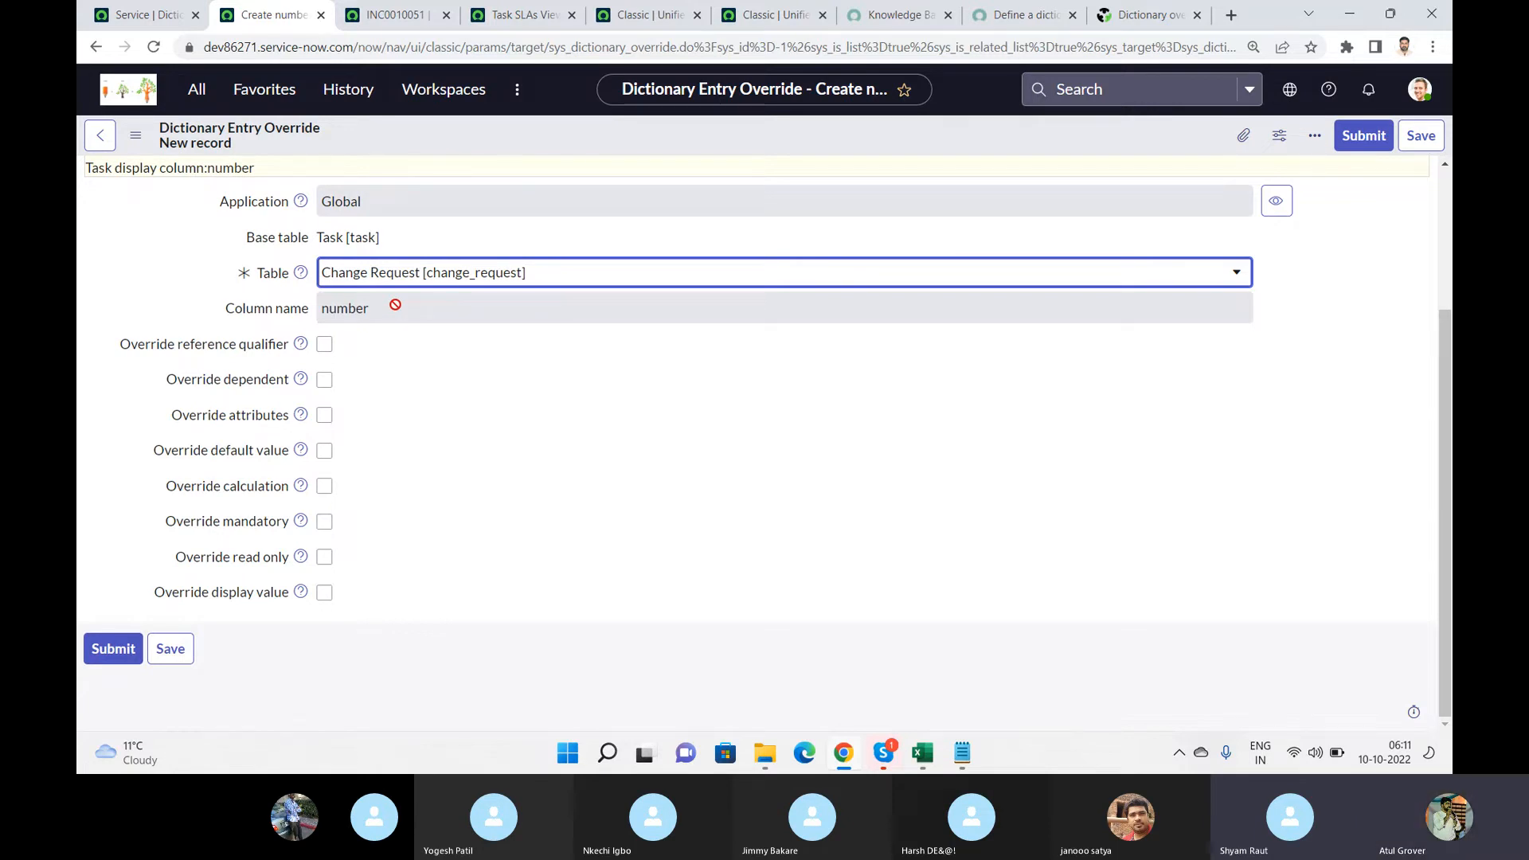
pyautogui.click(328, 347)
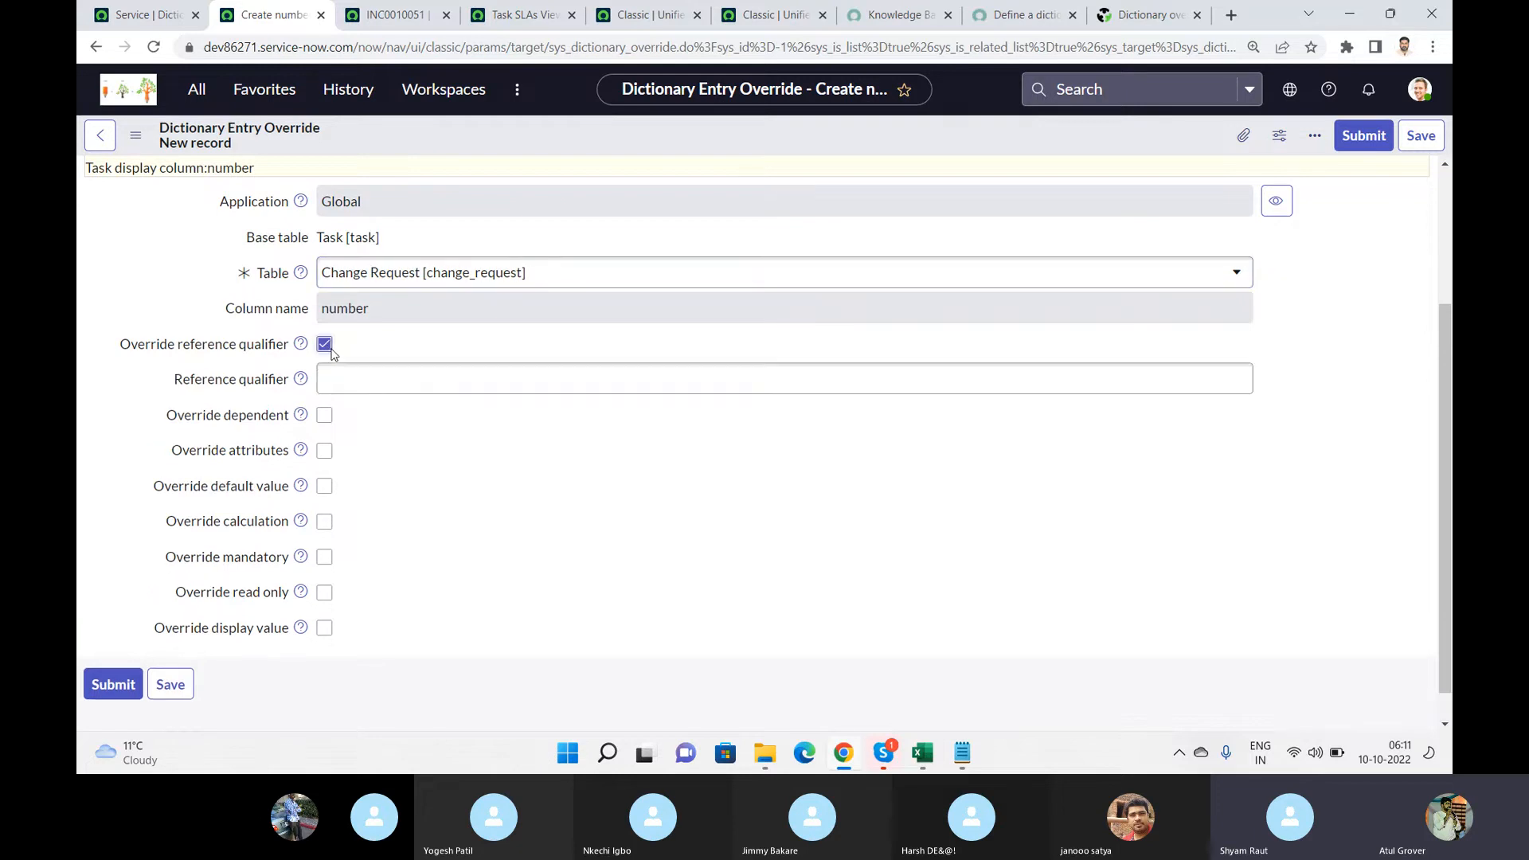
pyautogui.click(404, 379)
pyautogui.write('sys')
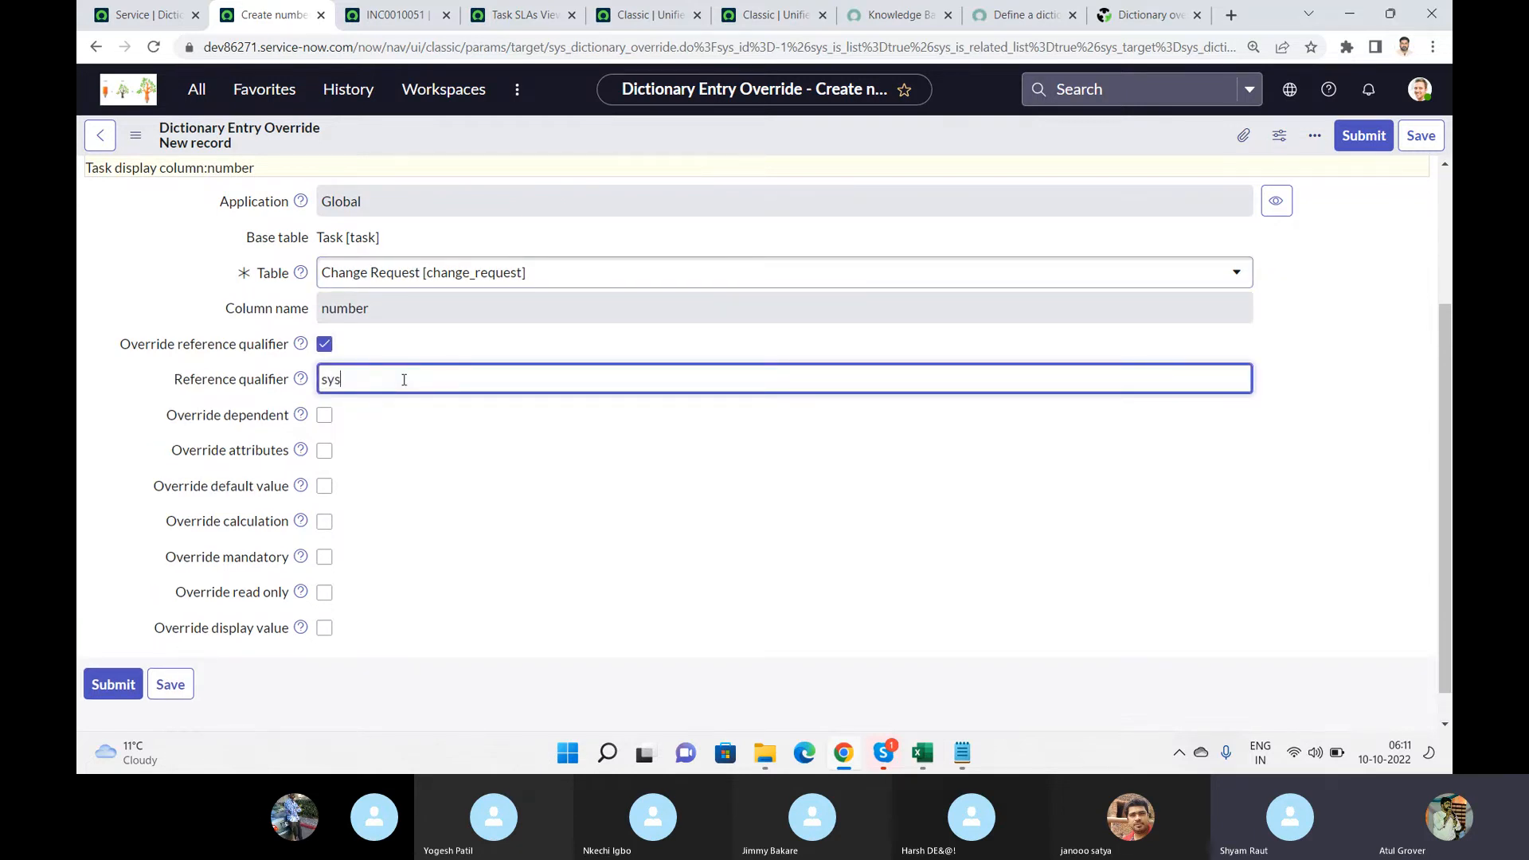
pyautogui.write('_user')
# - Enable Override dependent for the change request override and set Dependent to sys_user
pyautogui.click(324, 417)
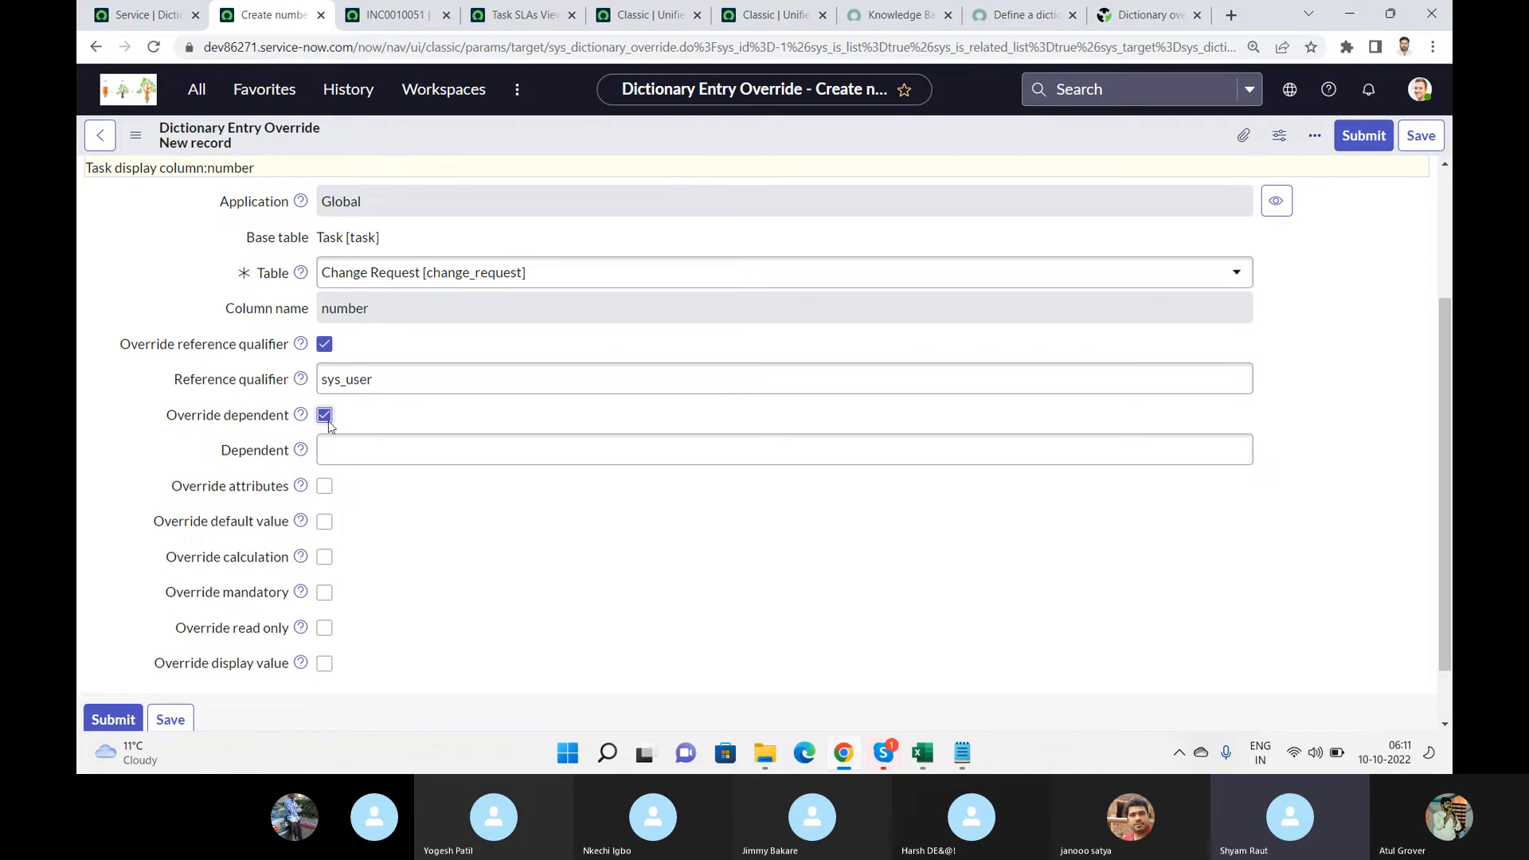
pyautogui.click(423, 449)
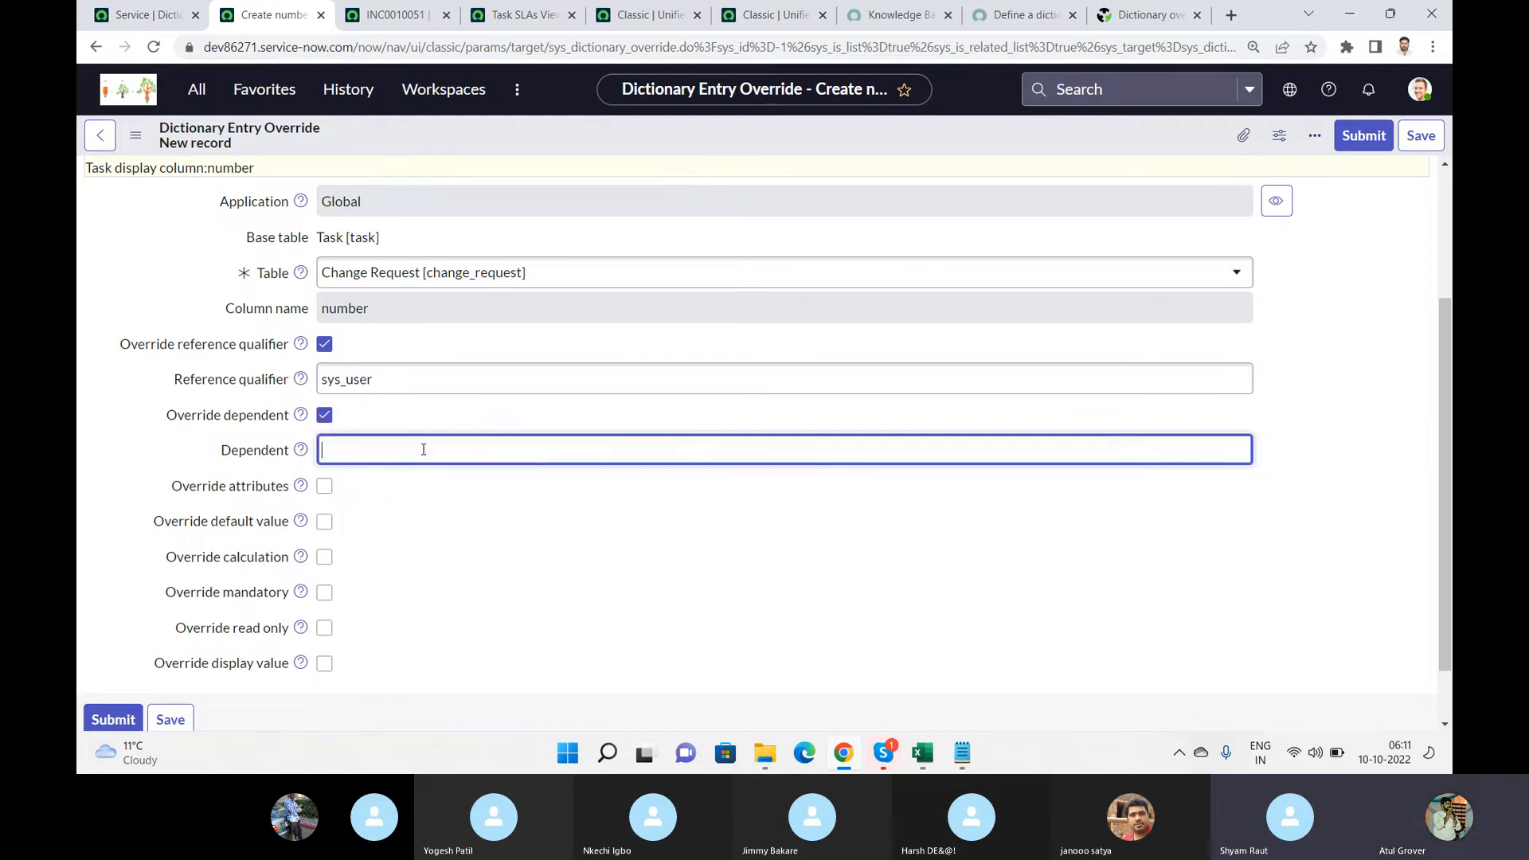
pyautogui.write('sys_user')
# - Enable Override attributes and enter LNGNumber as the override's attributes
pyautogui.click(324, 487)
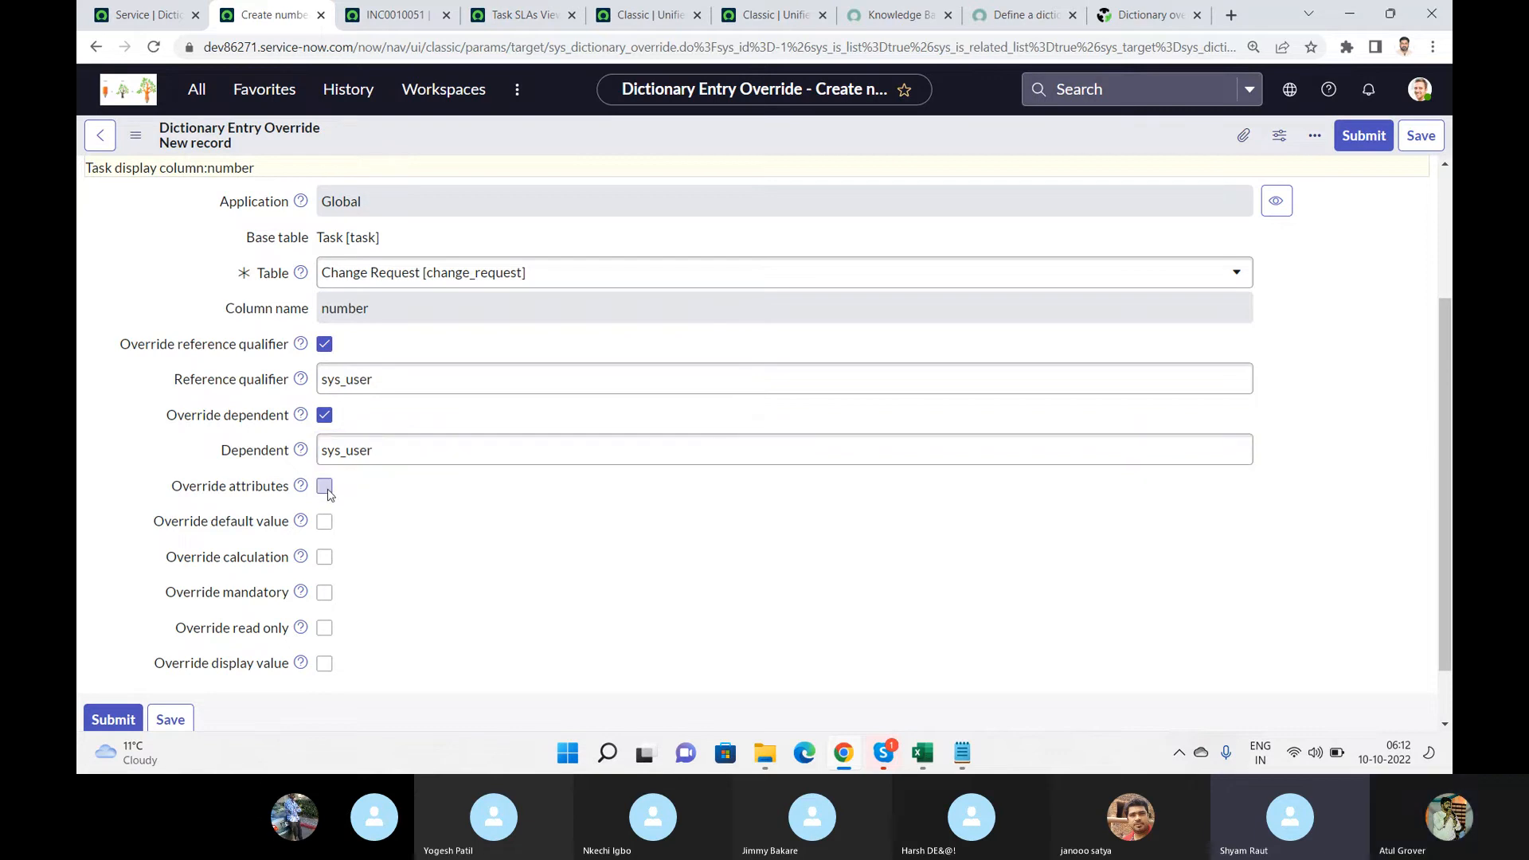
pyautogui.click(345, 513)
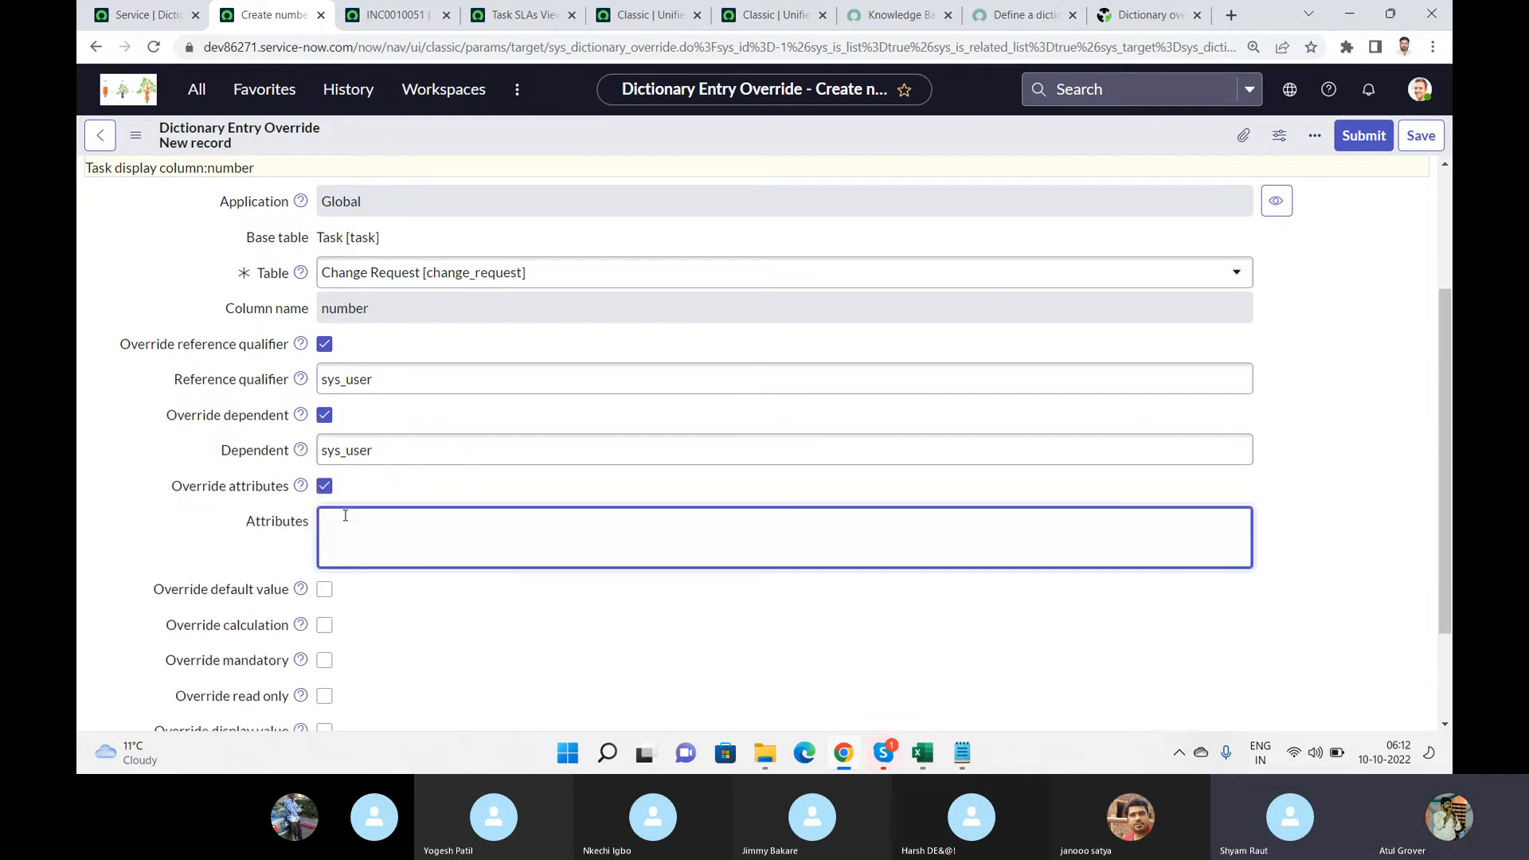
pyautogui.write('LNGN')
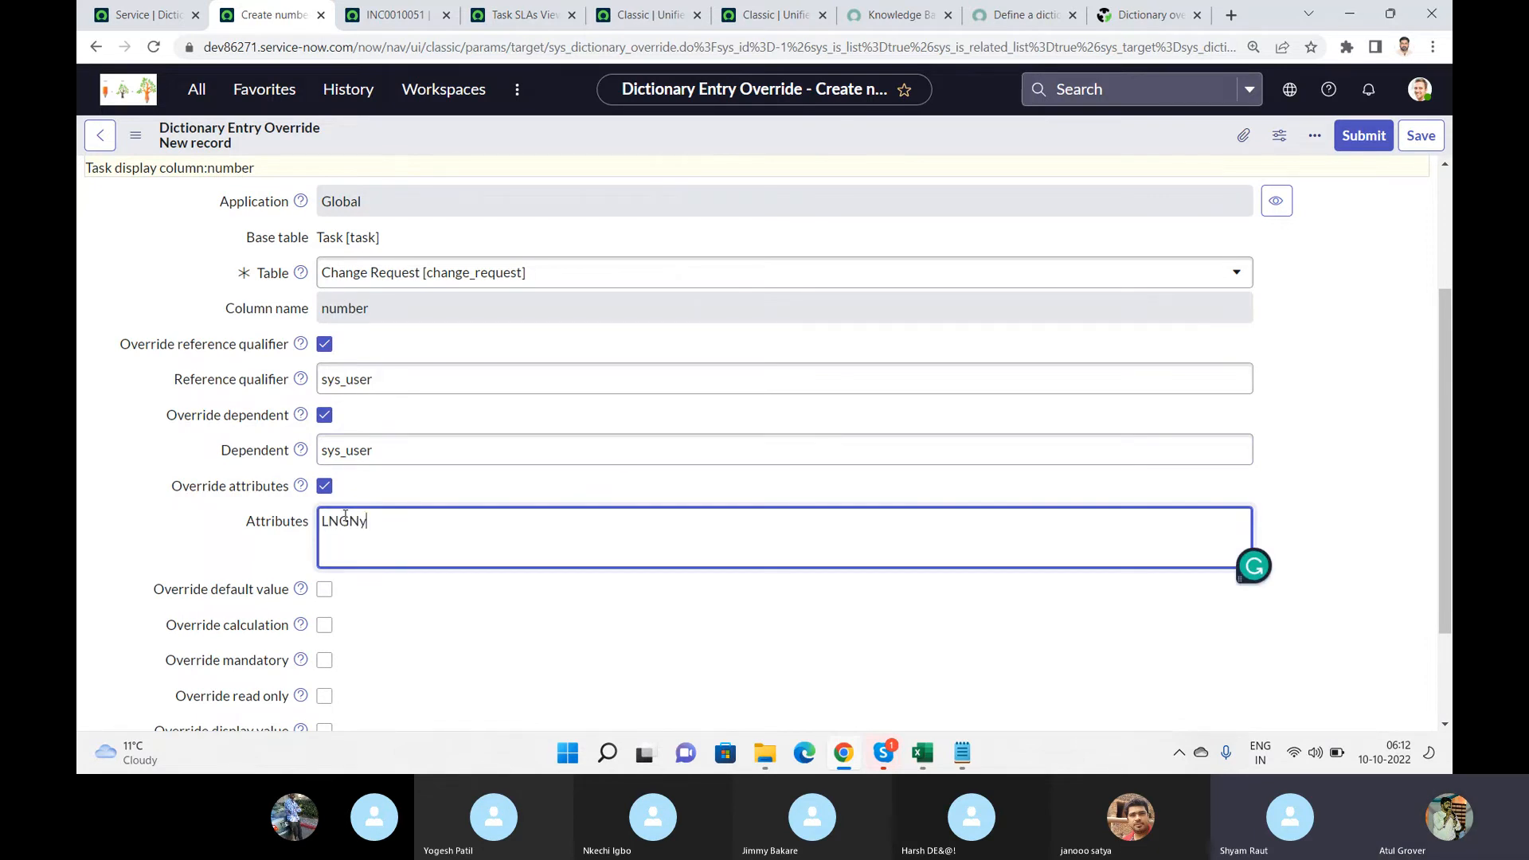
pyautogui.write('umber')
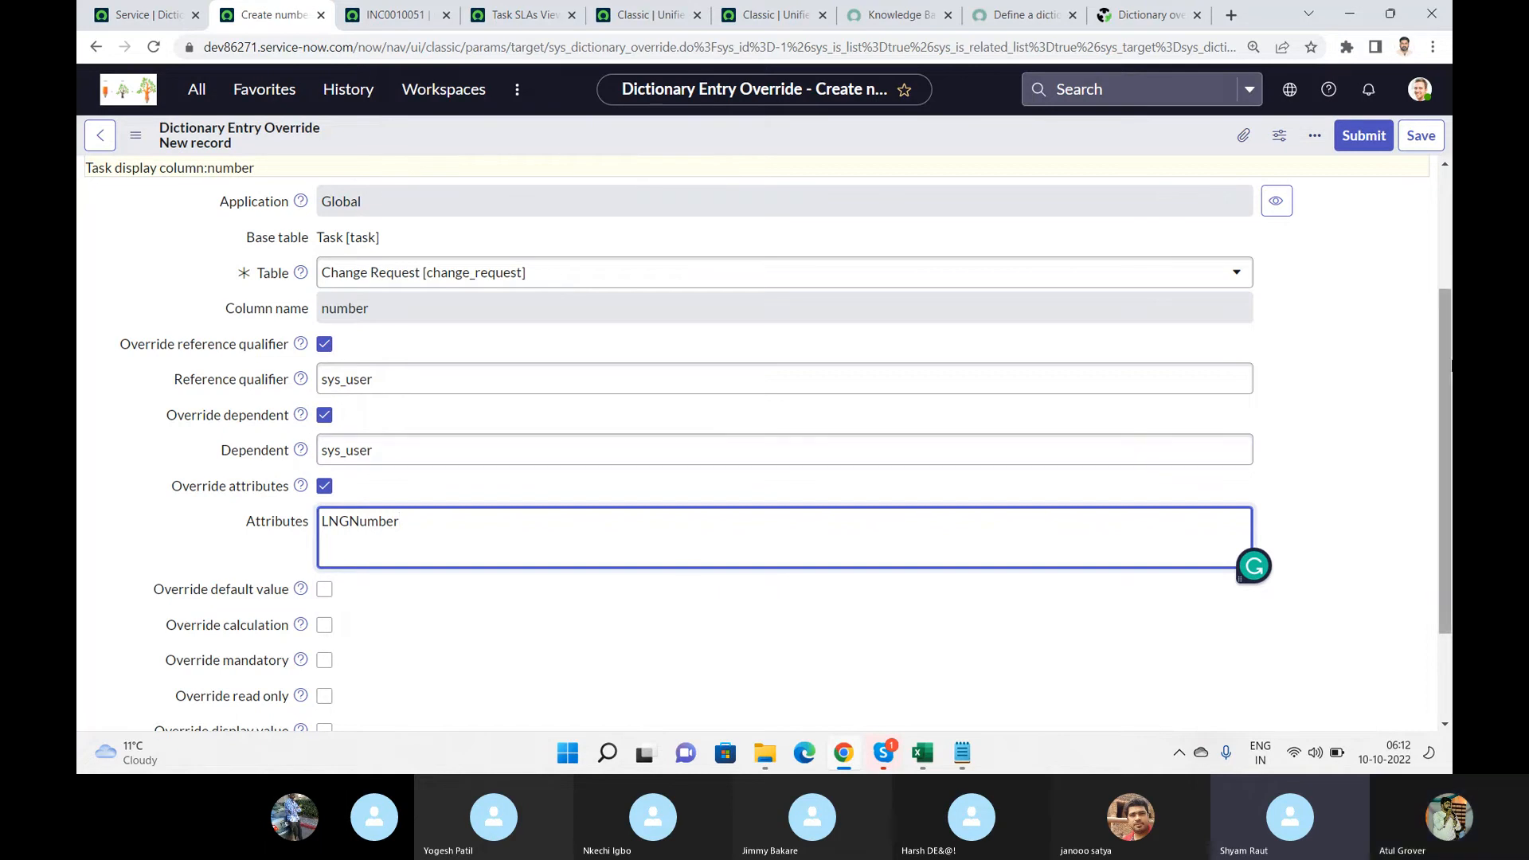
# - Enable Override mandatory and Override read only, leaving Mandatory and Read only unchecked, and submit the dictionary override
pyautogui.moveTo(1445, 355); pyautogui.dragTo(1434, 528)
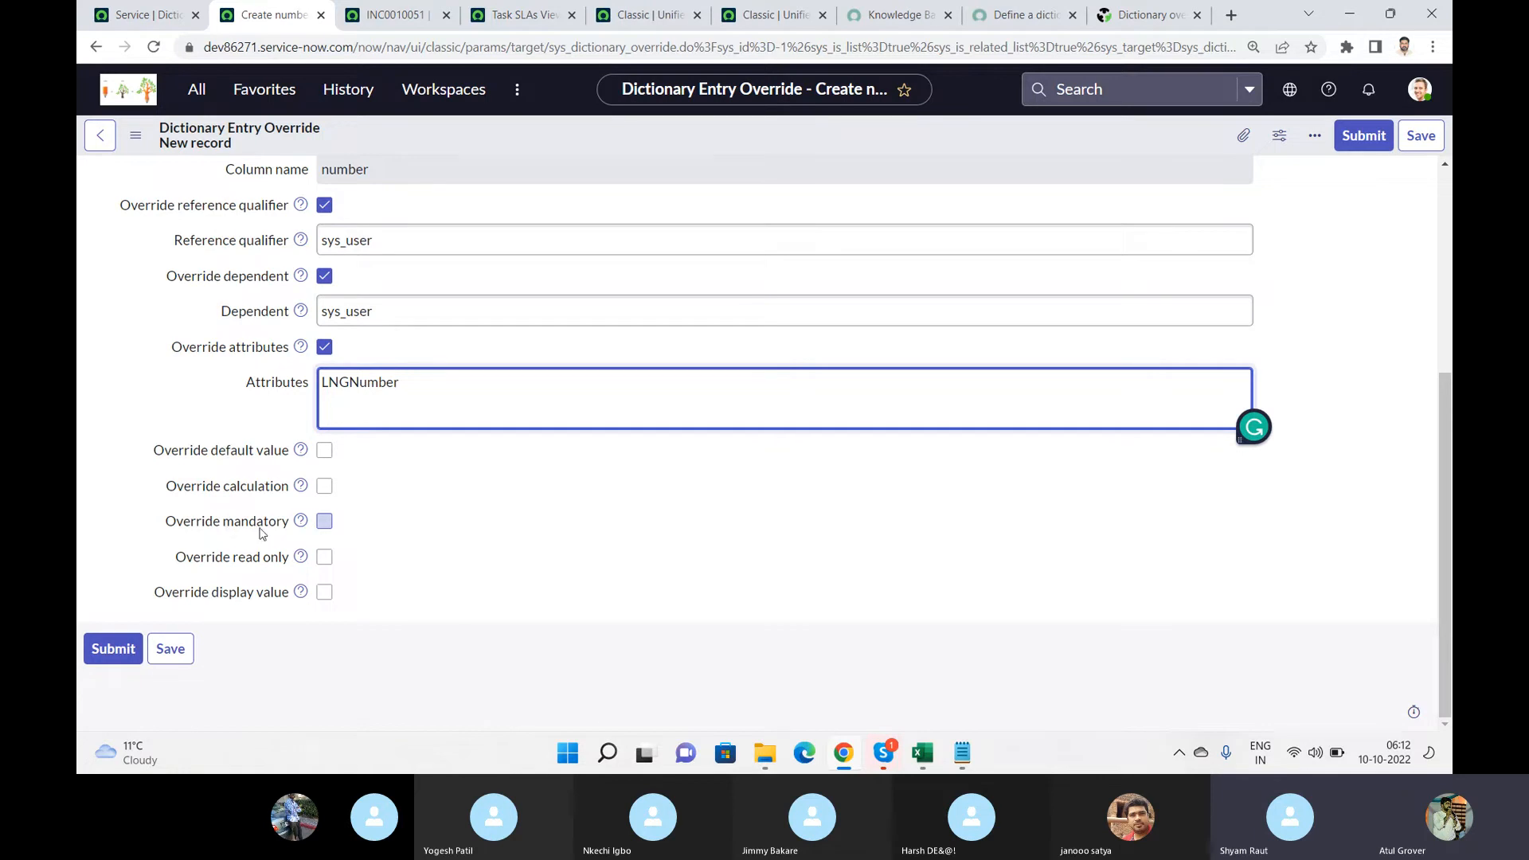
pyautogui.click(331, 523)
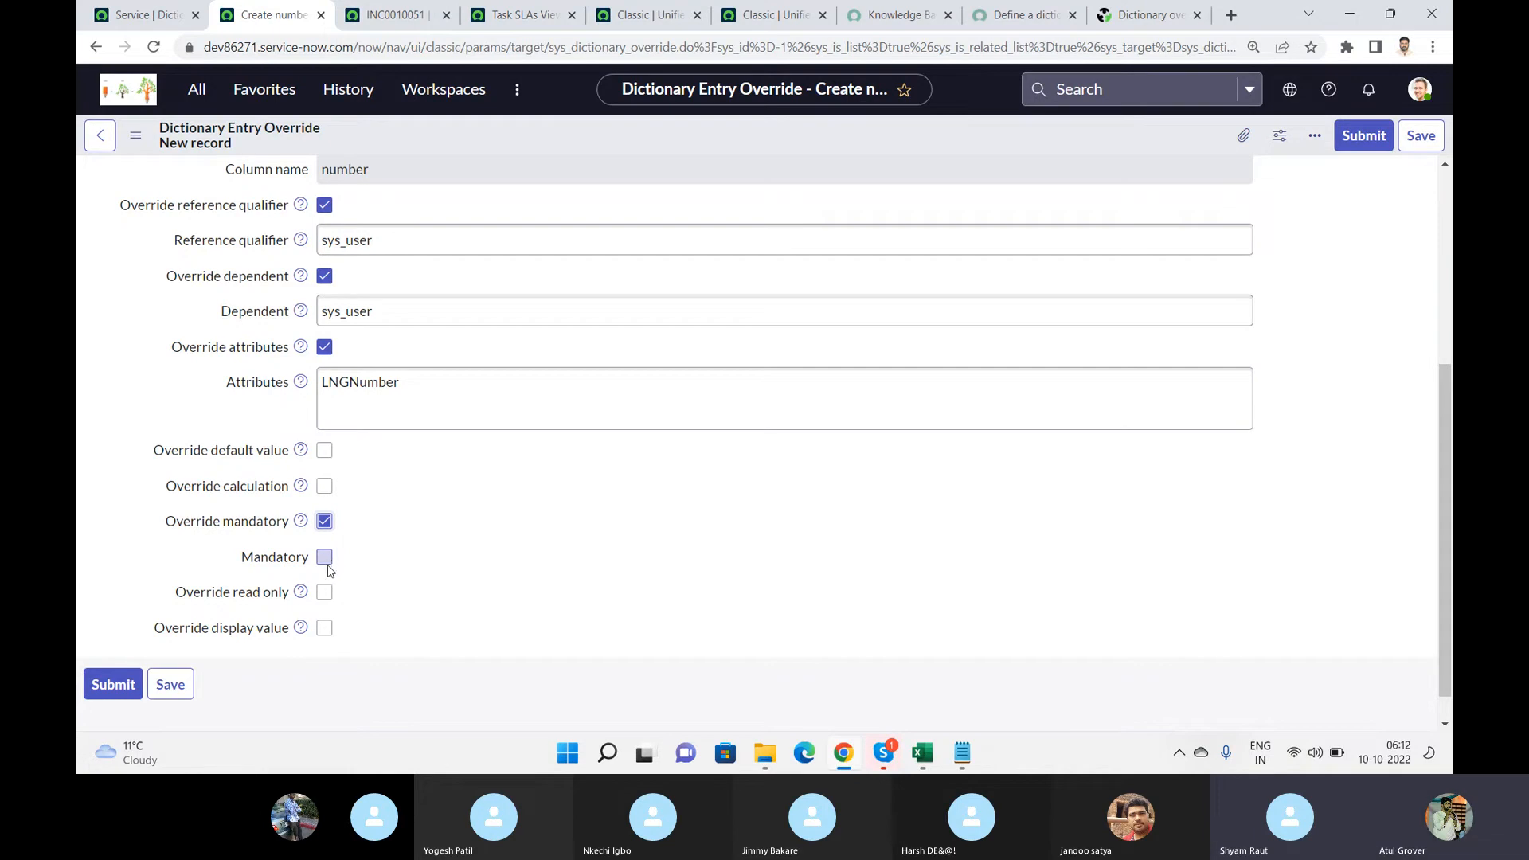
pyautogui.click(324, 593)
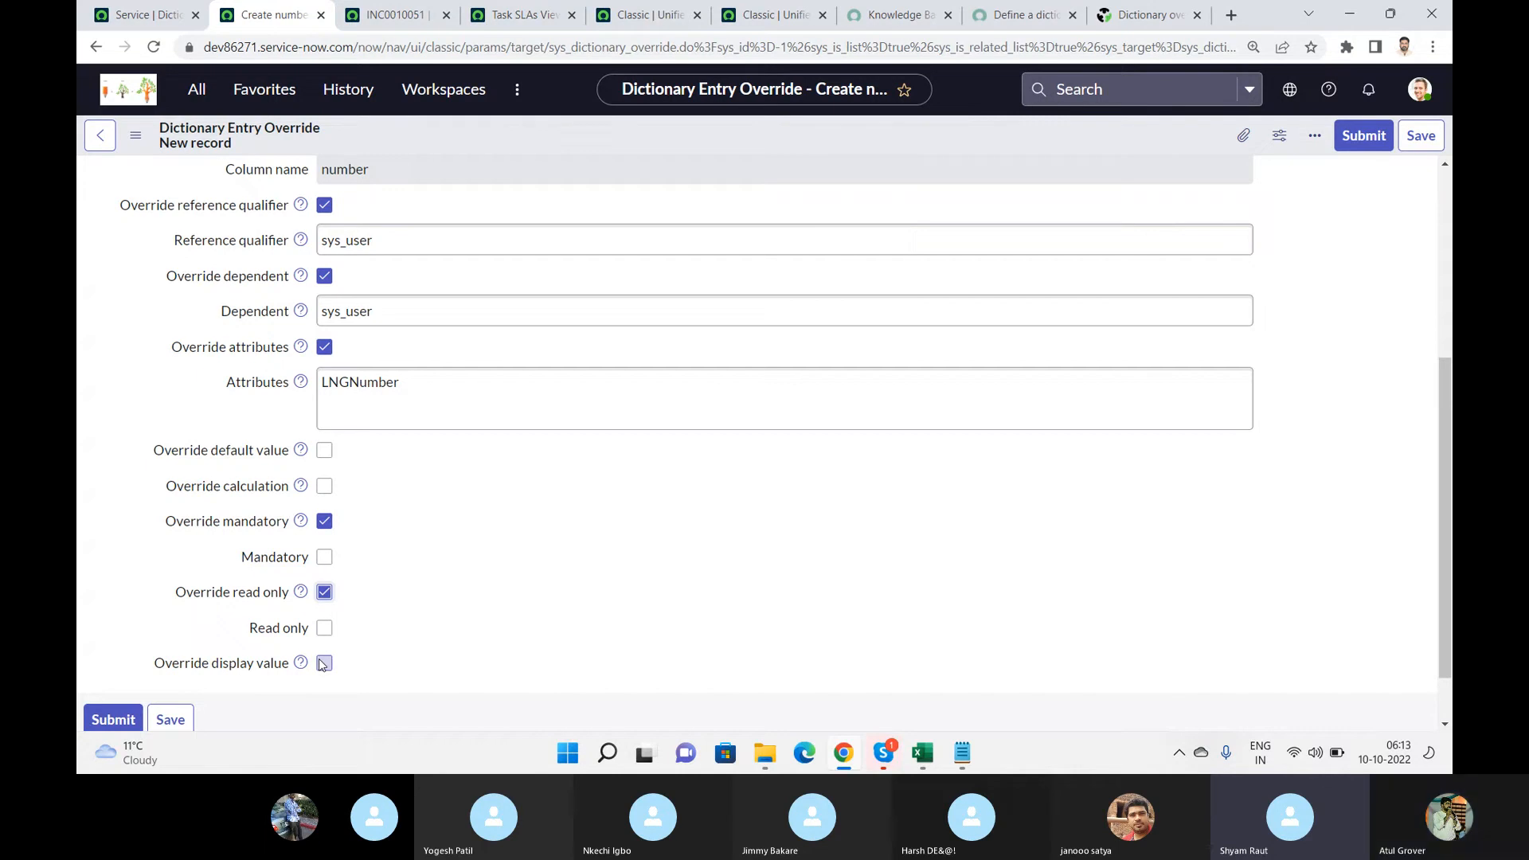
pyautogui.click(1358, 138)
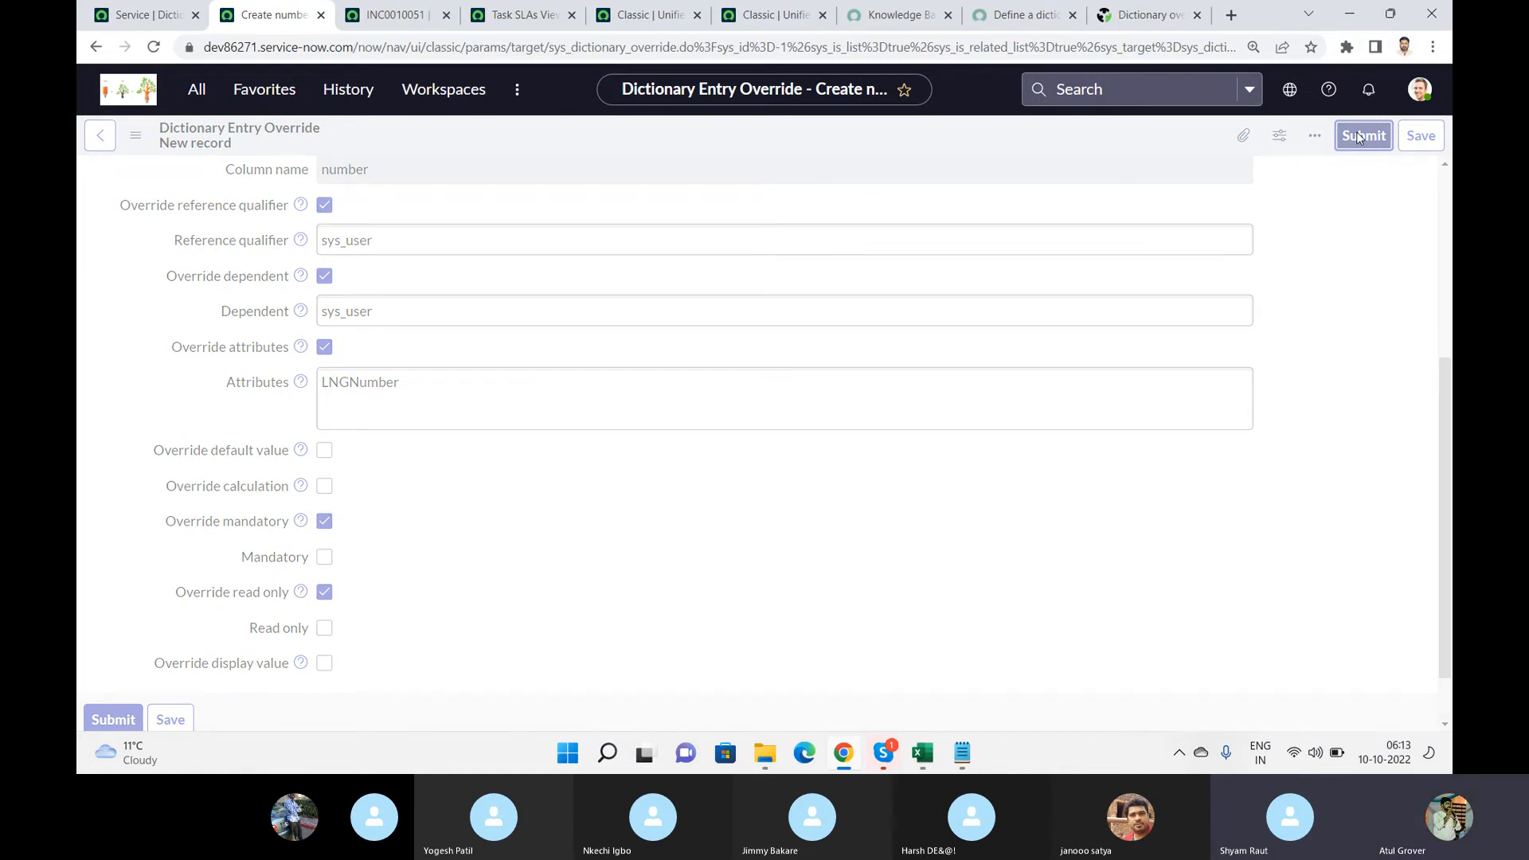
# - Open dev86271.service-now.com in a new browser tab and start a new change request using the Normal model
pyautogui.click(1232, 15)
pyautogui.write('dev86271.service-now.com')
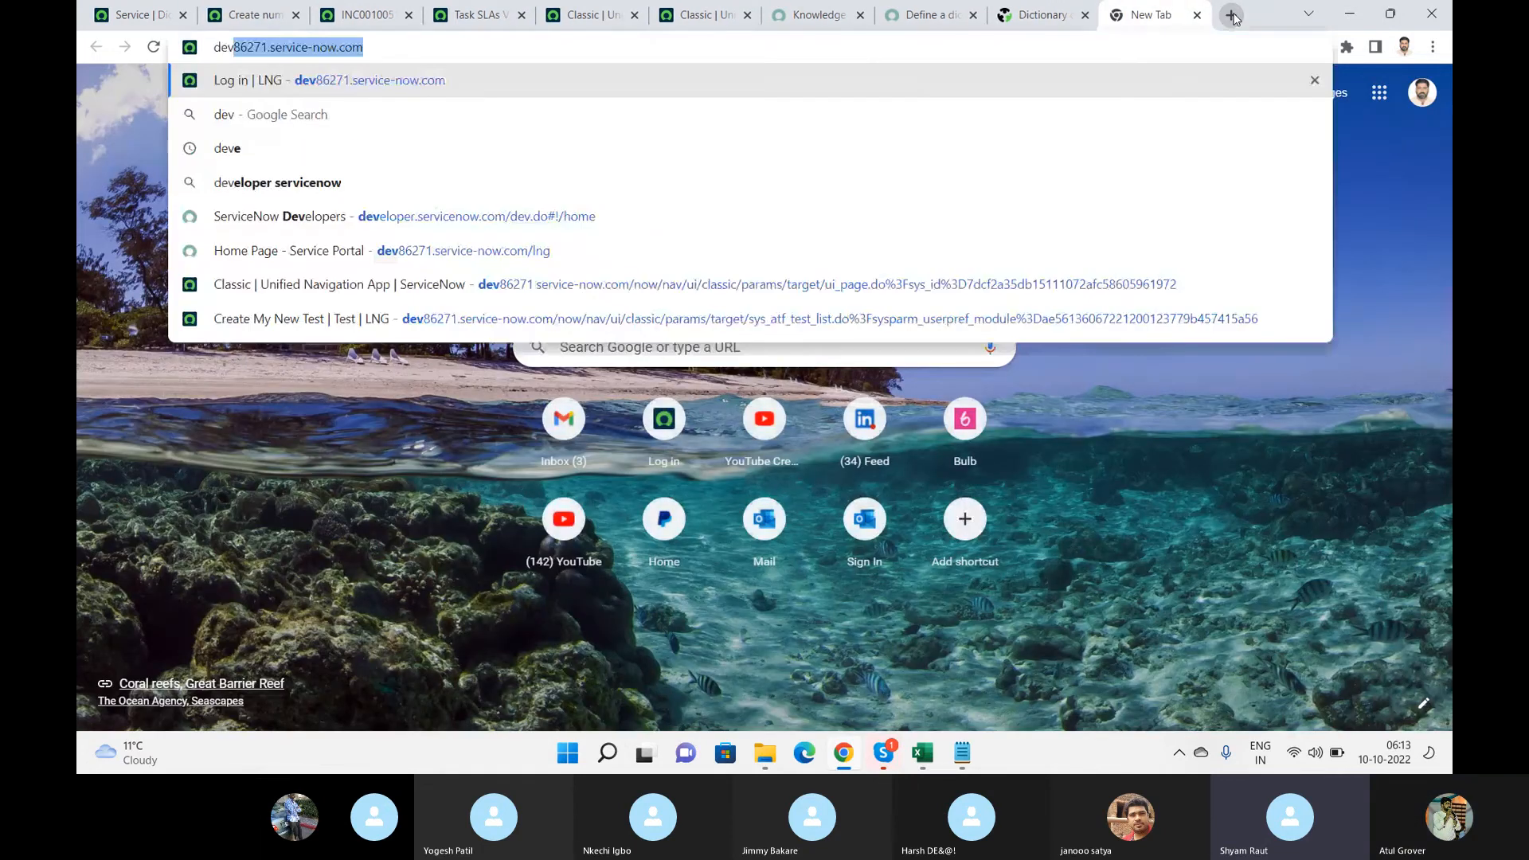
pyautogui.press('Return')
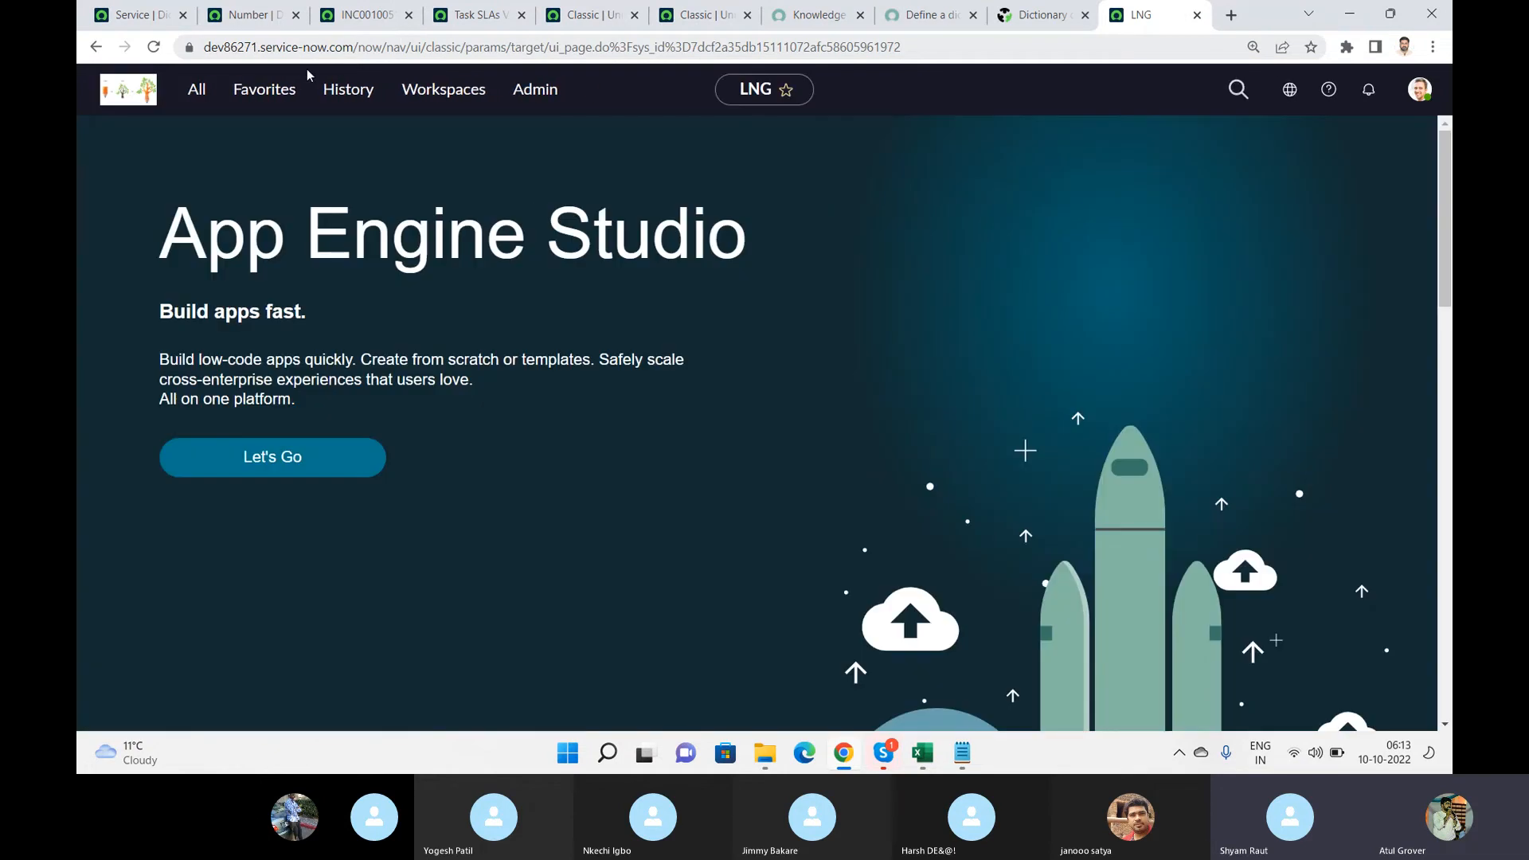
pyautogui.click(193, 96)
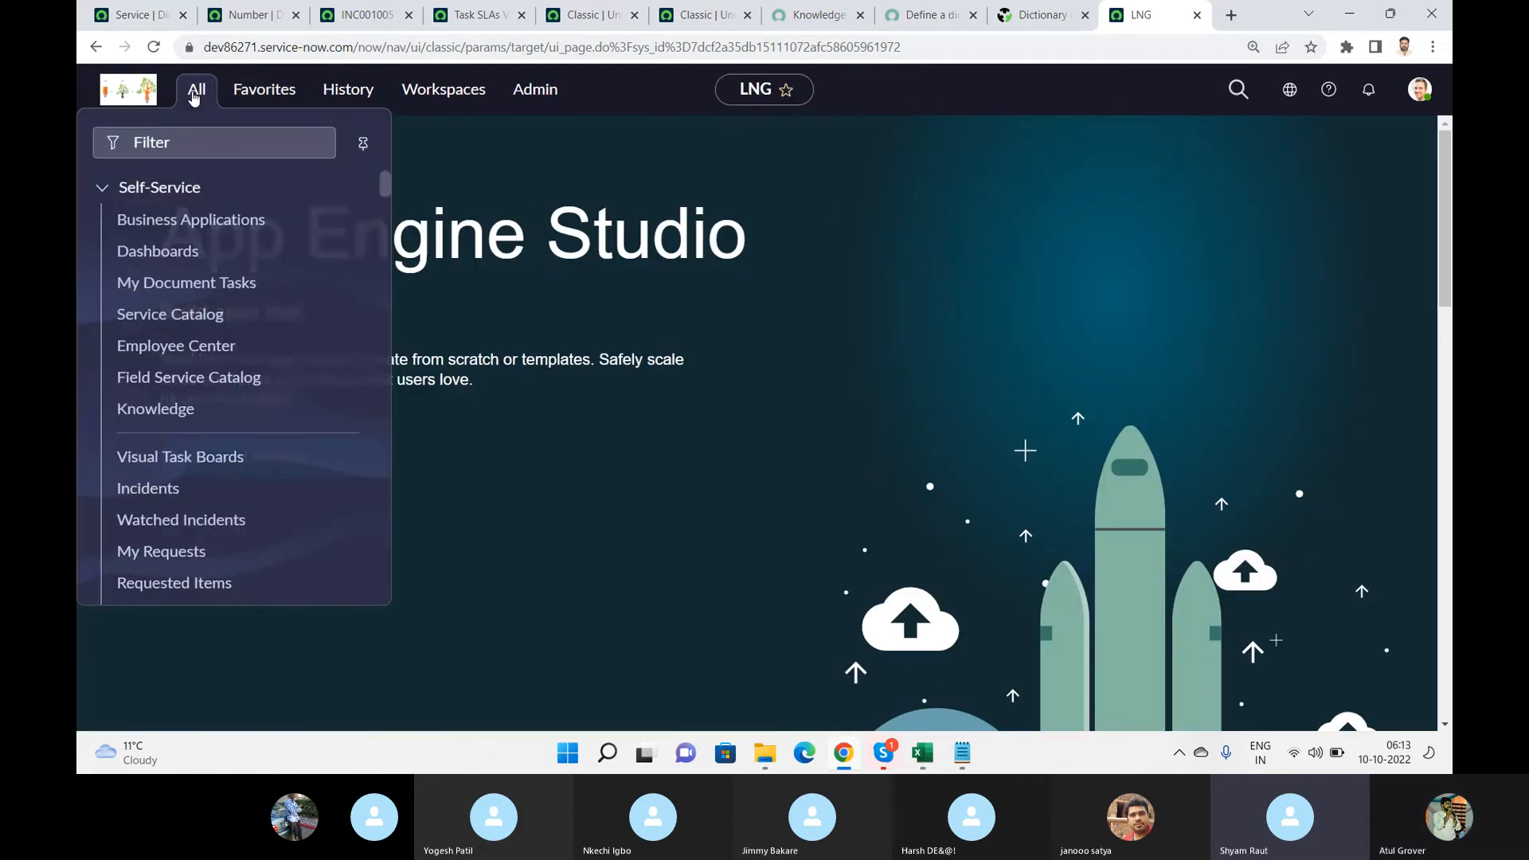
pyautogui.write('change')
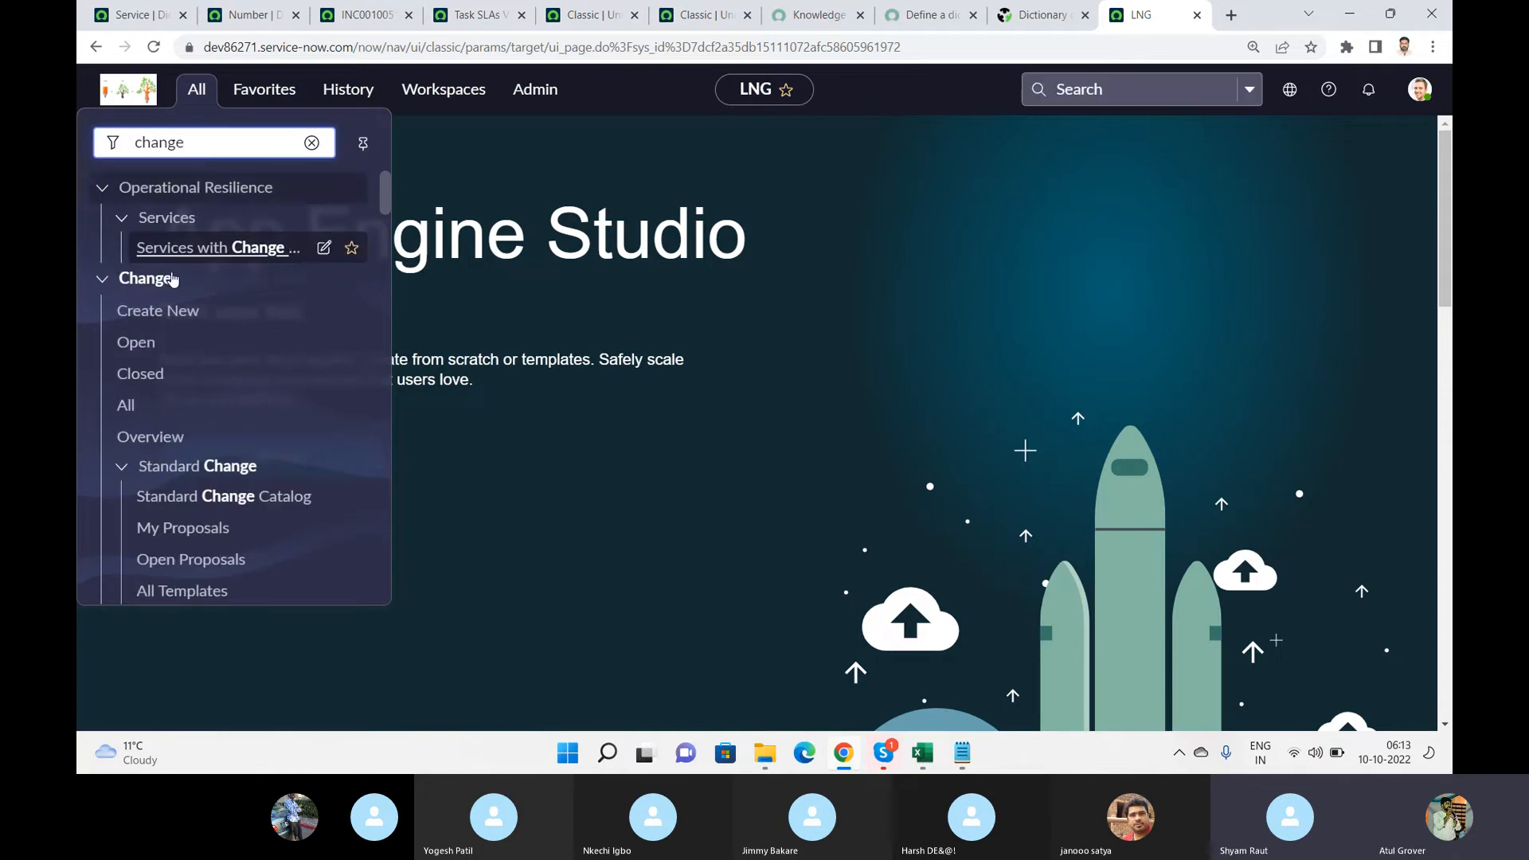
pyautogui.click(160, 316)
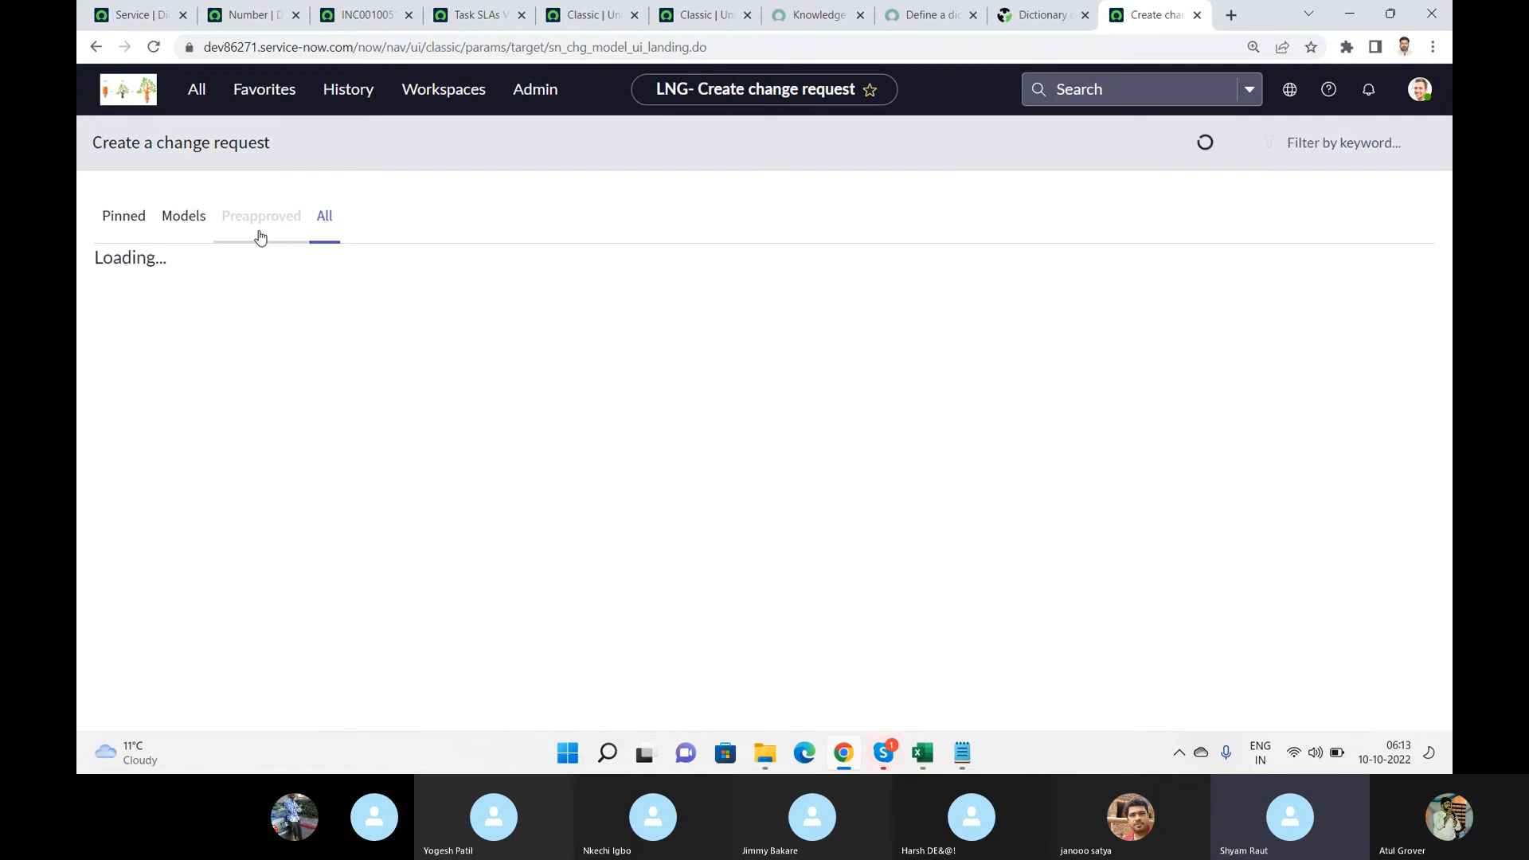
pyautogui.click(519, 332)
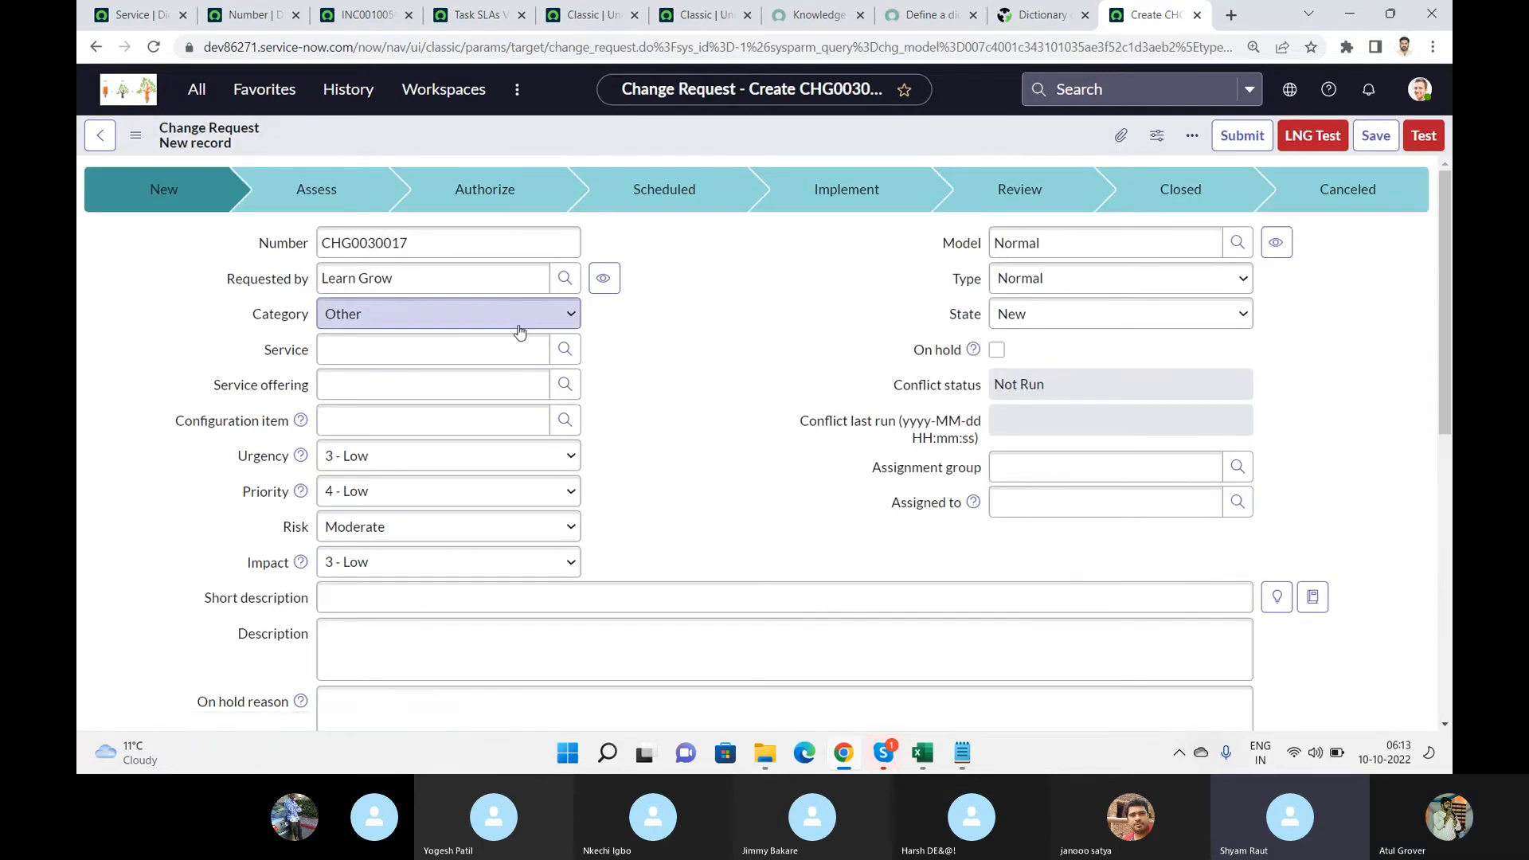
pyautogui.click(484, 252)
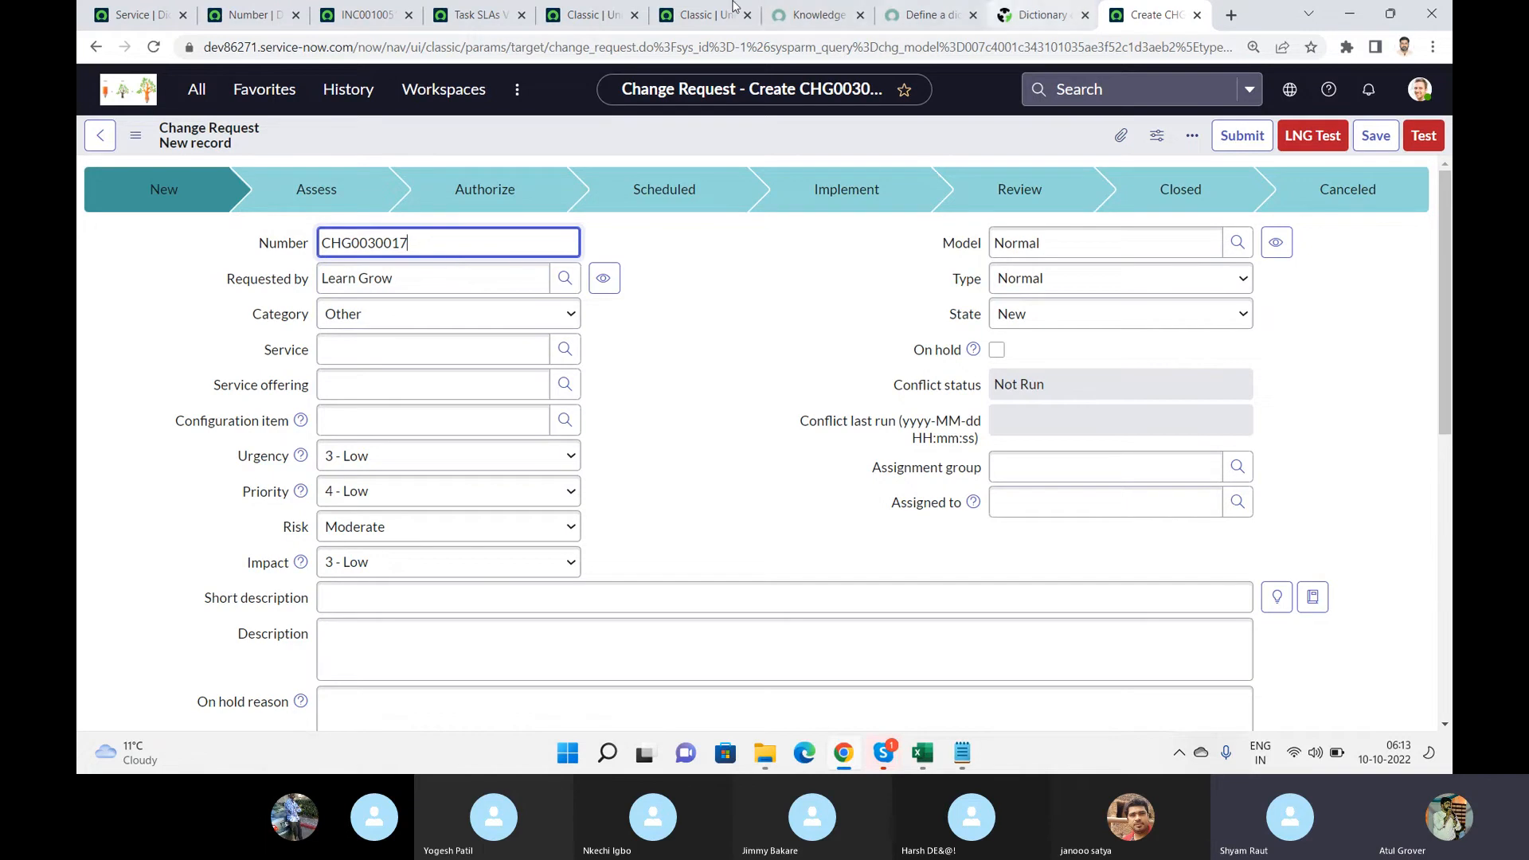
# - Return to the Number dictionary entry and examine the override settings defined for the problem table
pyautogui.click(243, 24)
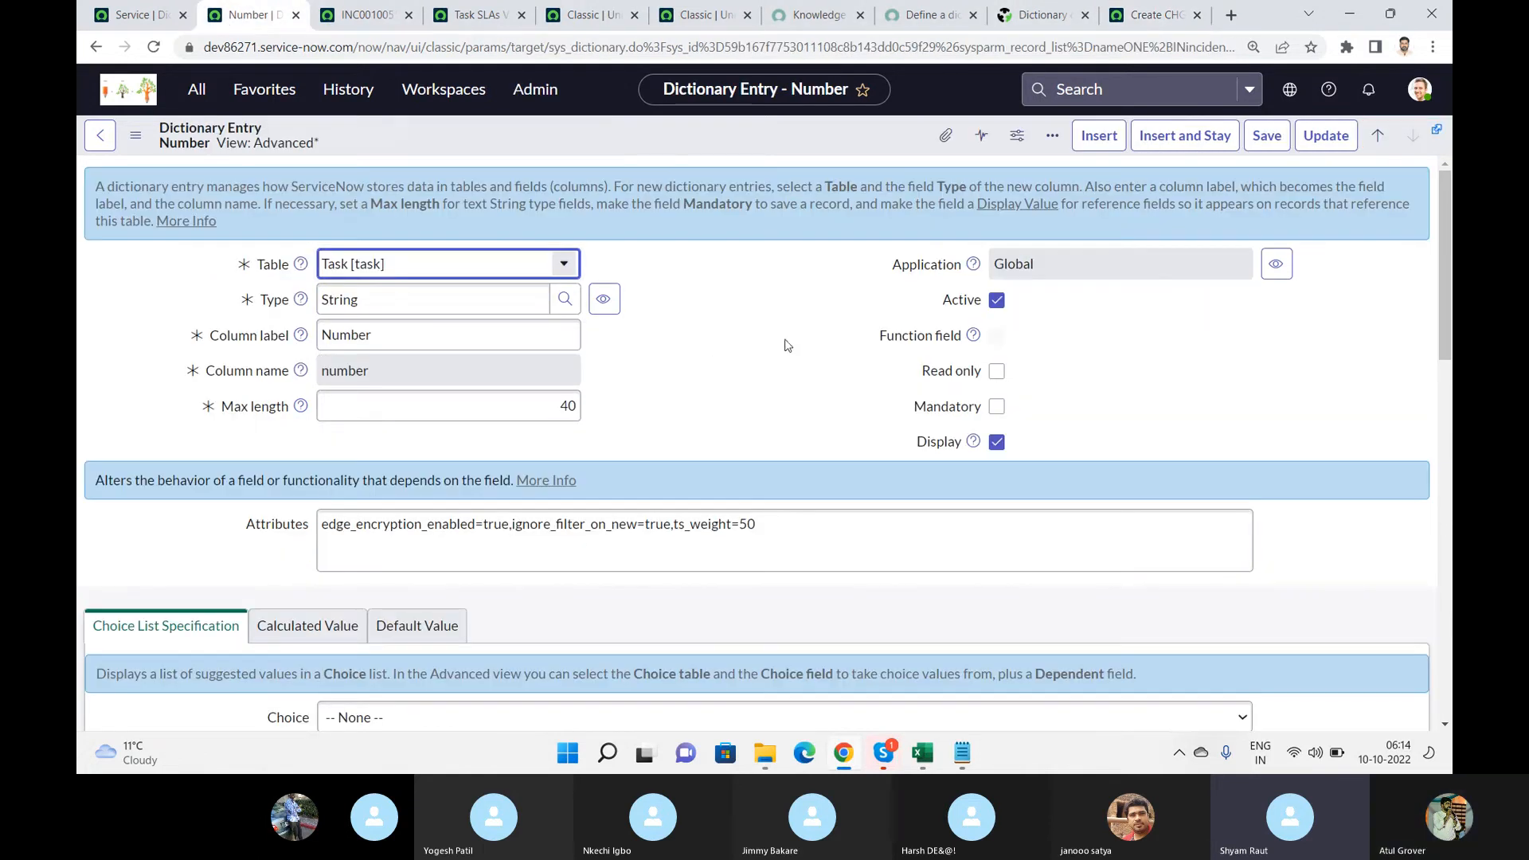
pyautogui.moveTo(1445, 189); pyautogui.dragTo(1449, 416)
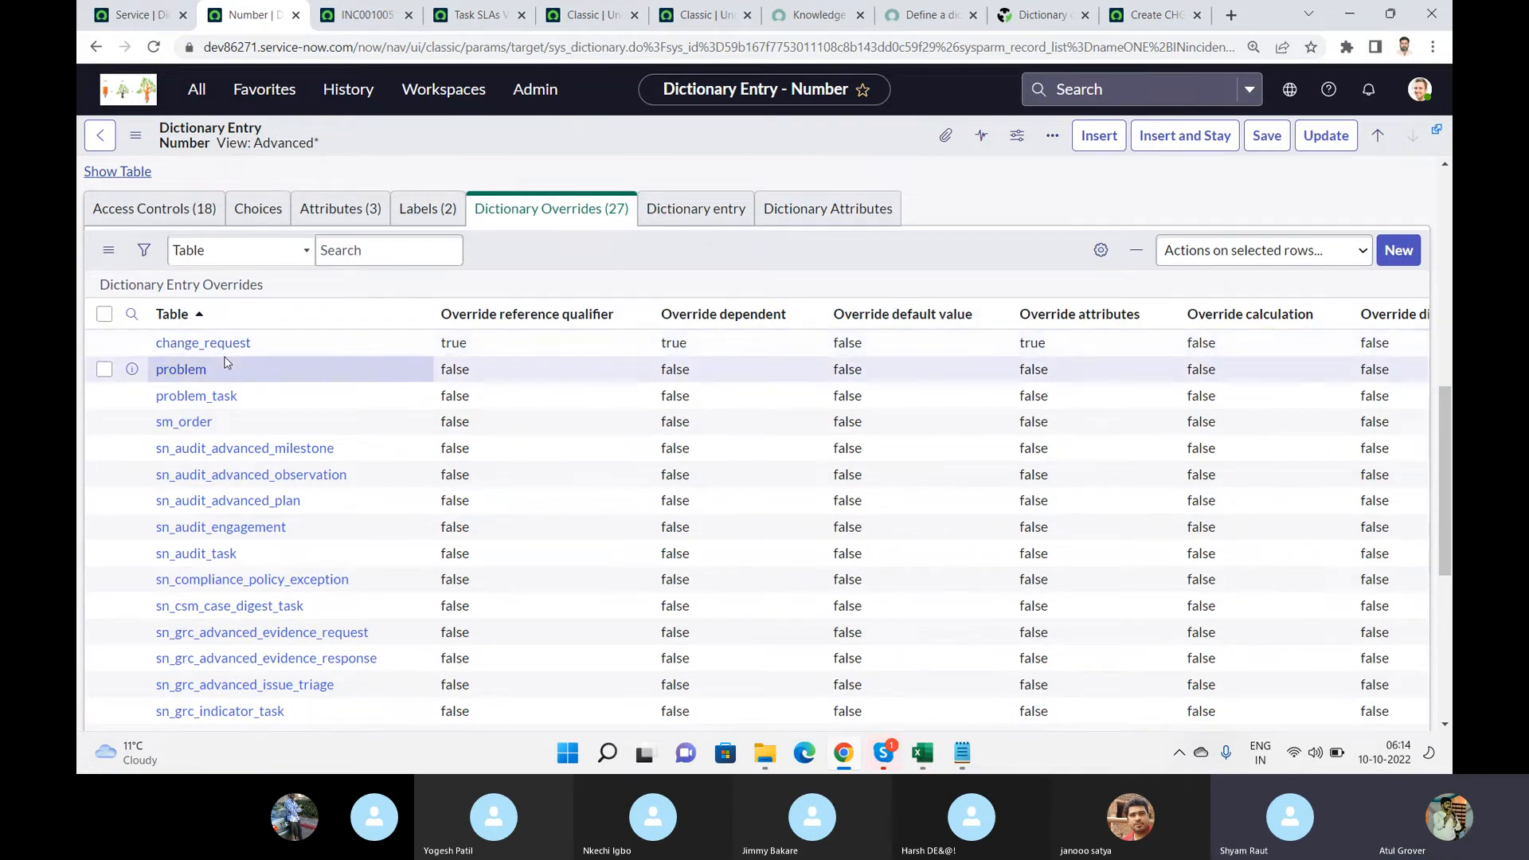
pyautogui.click(194, 374)
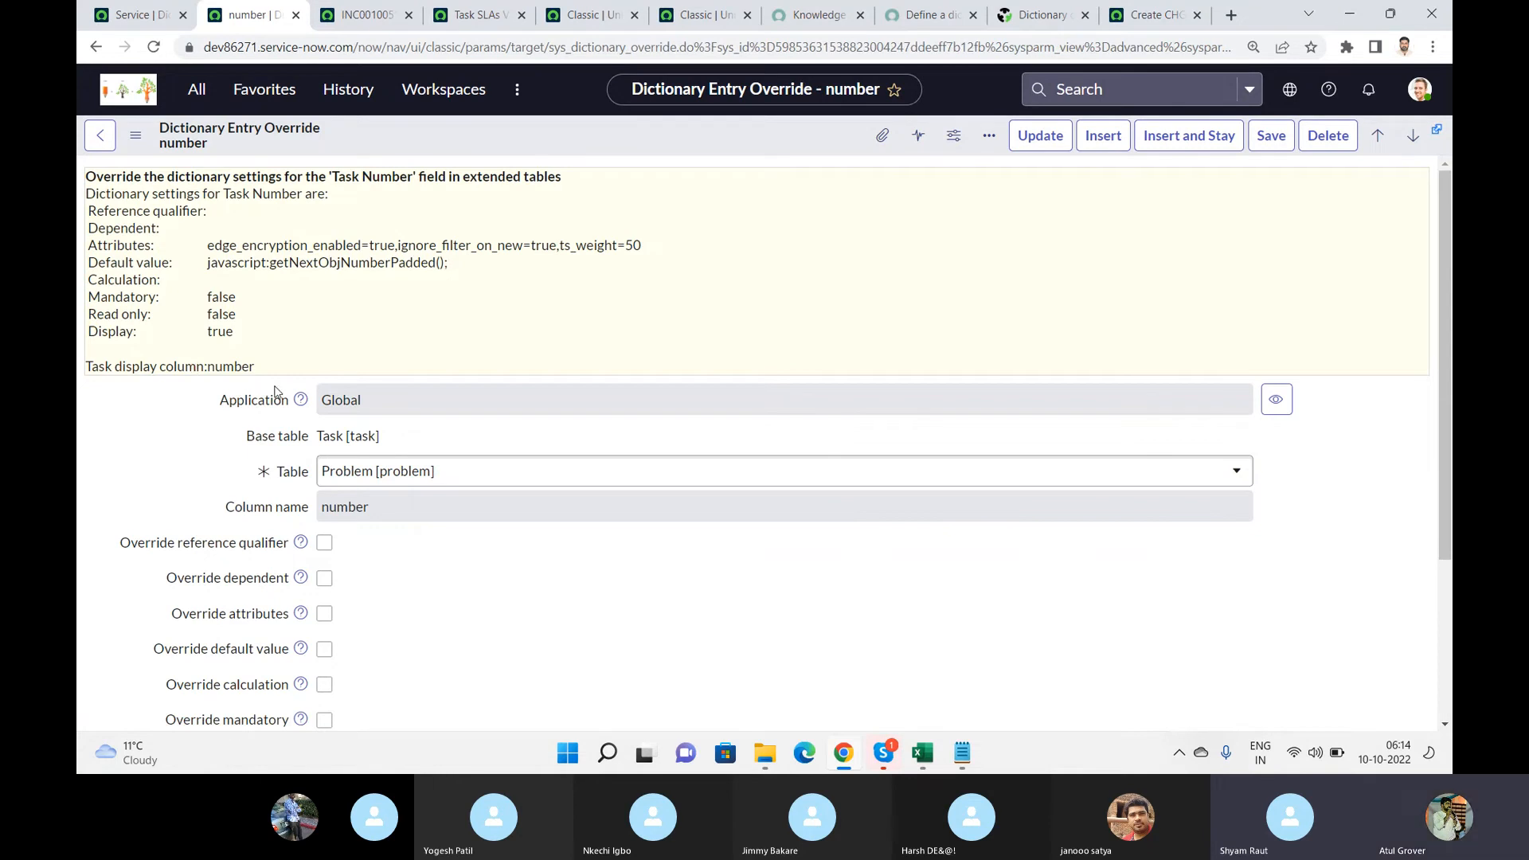
pyautogui.scroll(-3, 1445, 328)
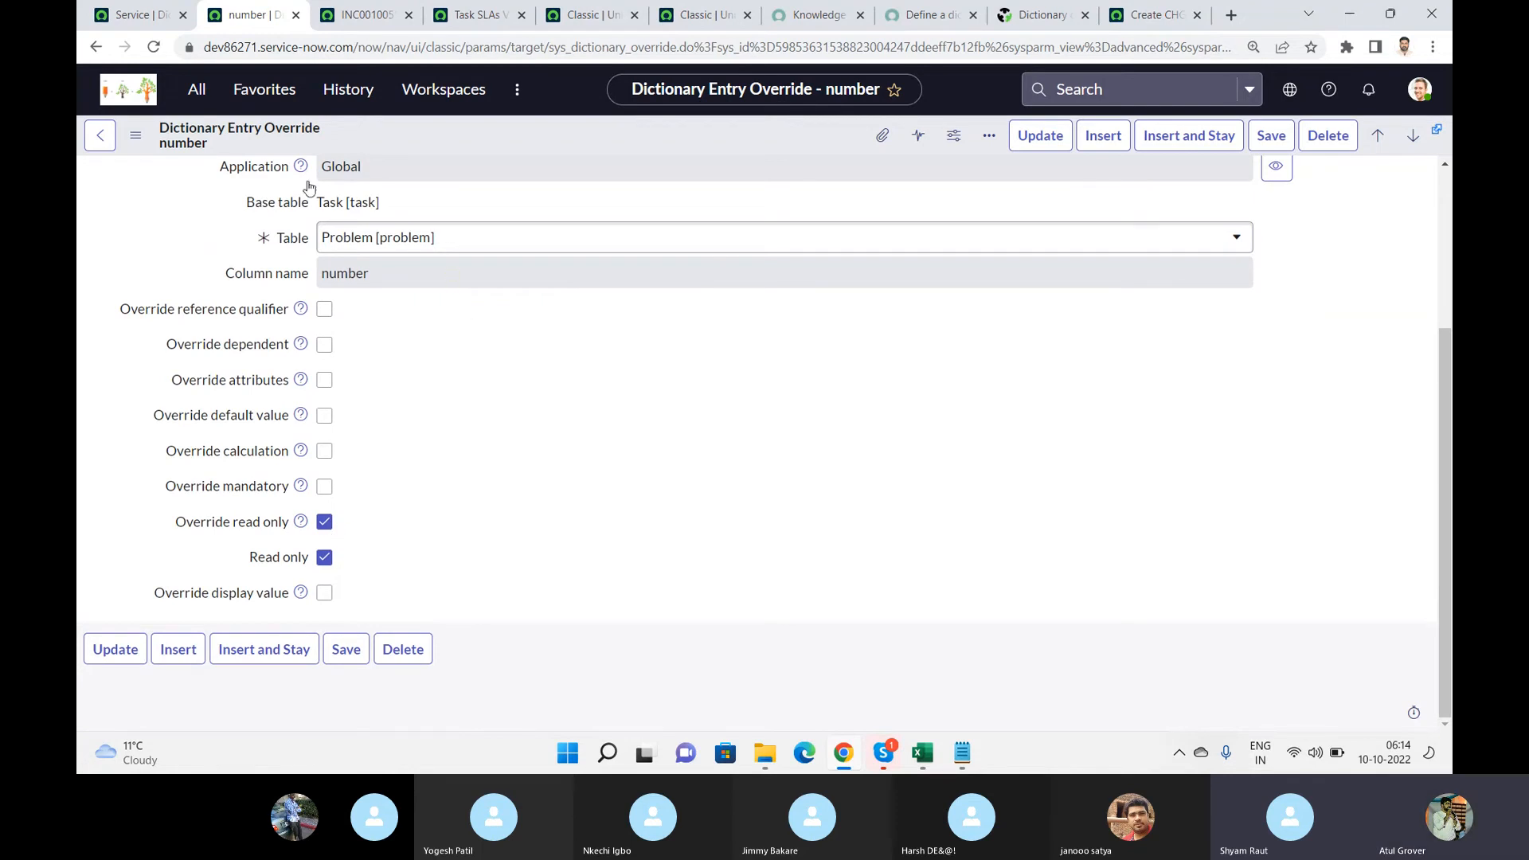
pyautogui.click(110, 140)
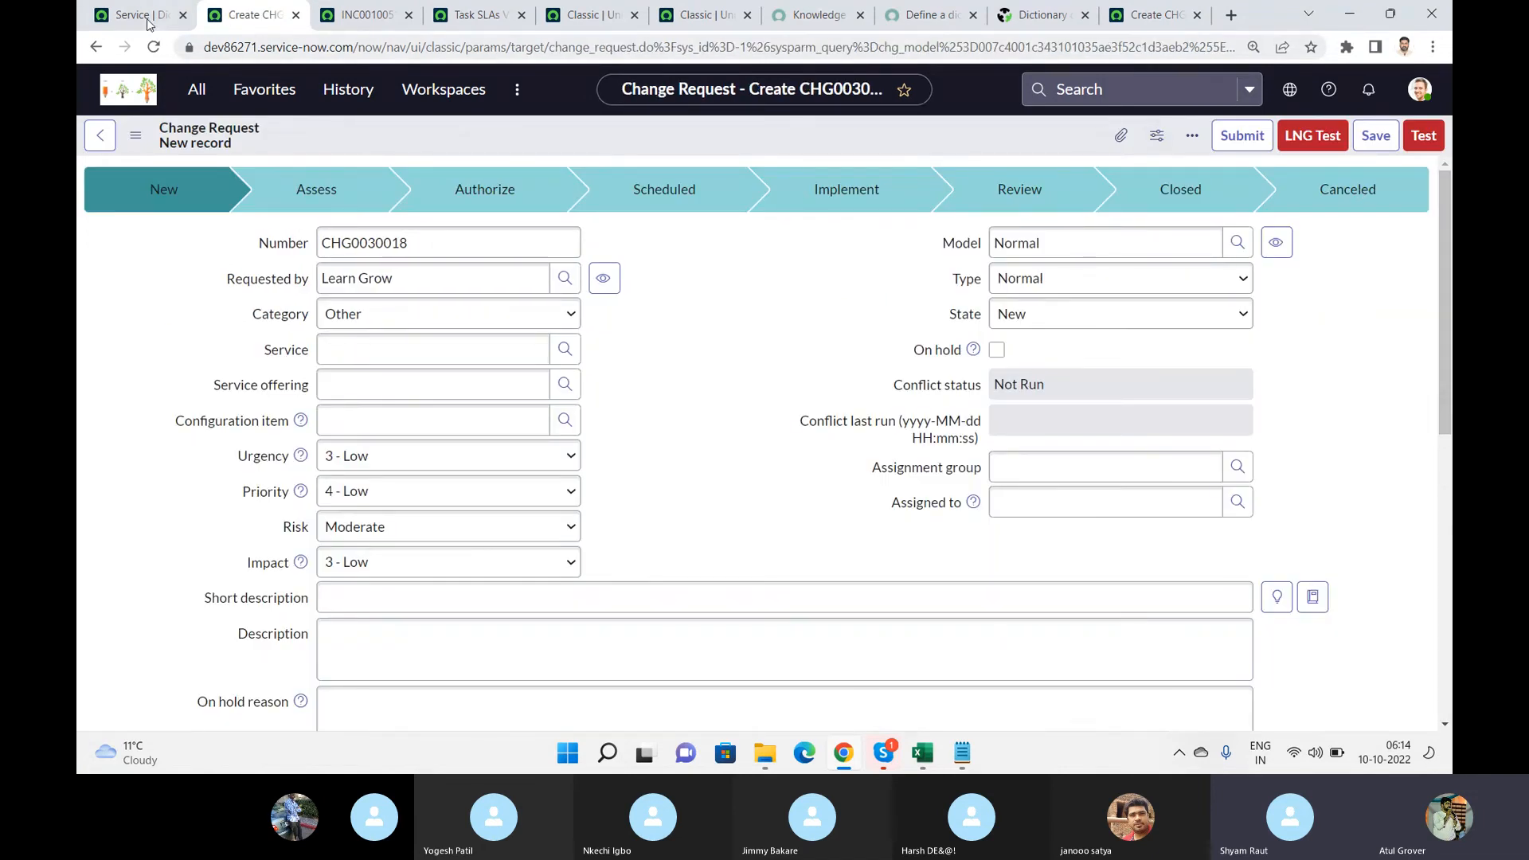
pyautogui.click(98, 142)
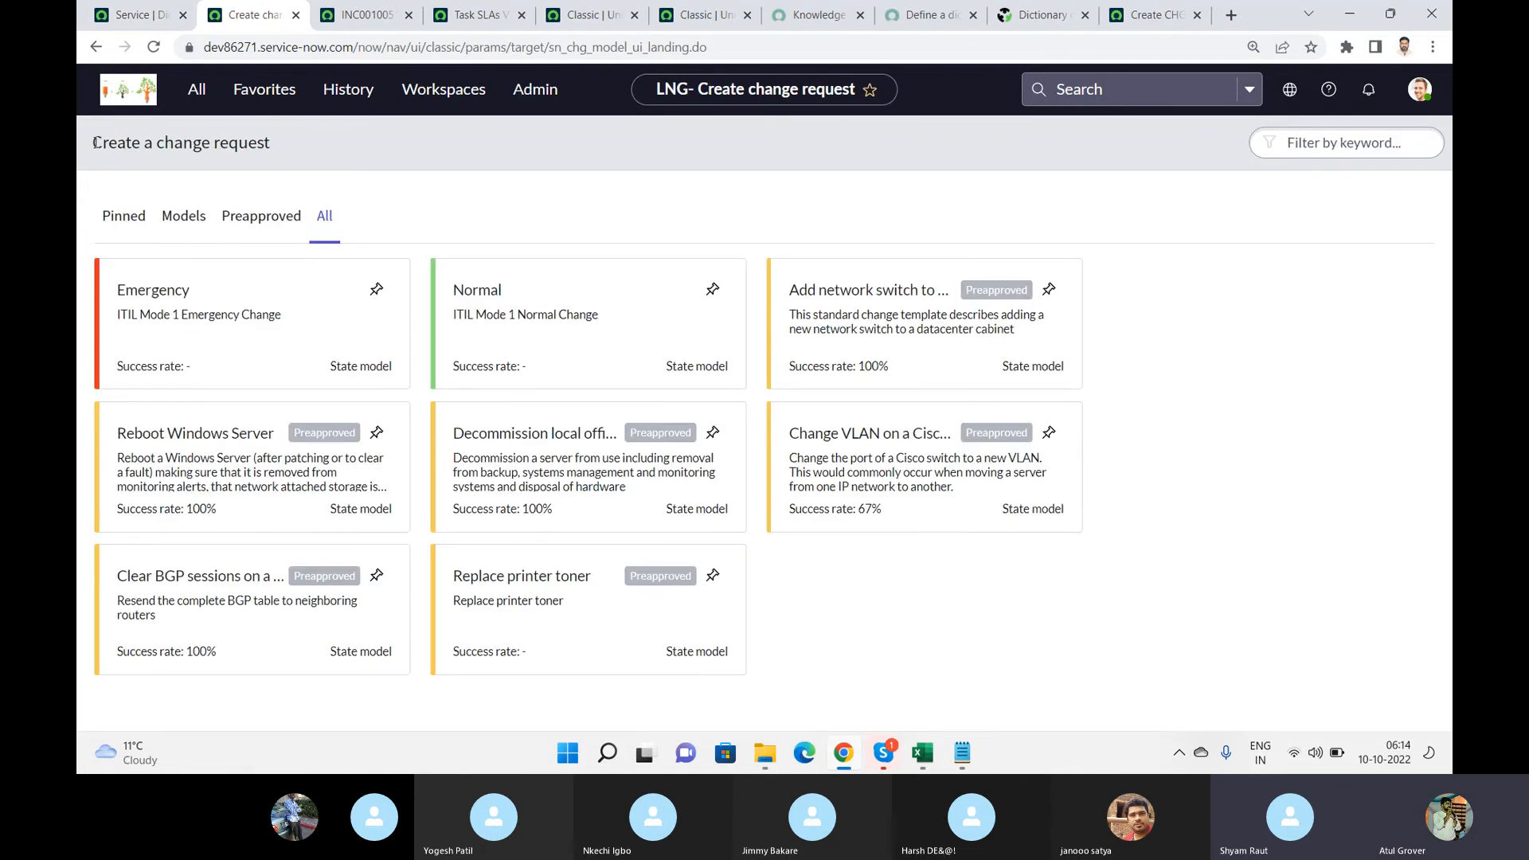
pyautogui.hotkey('alt', 'Tab')
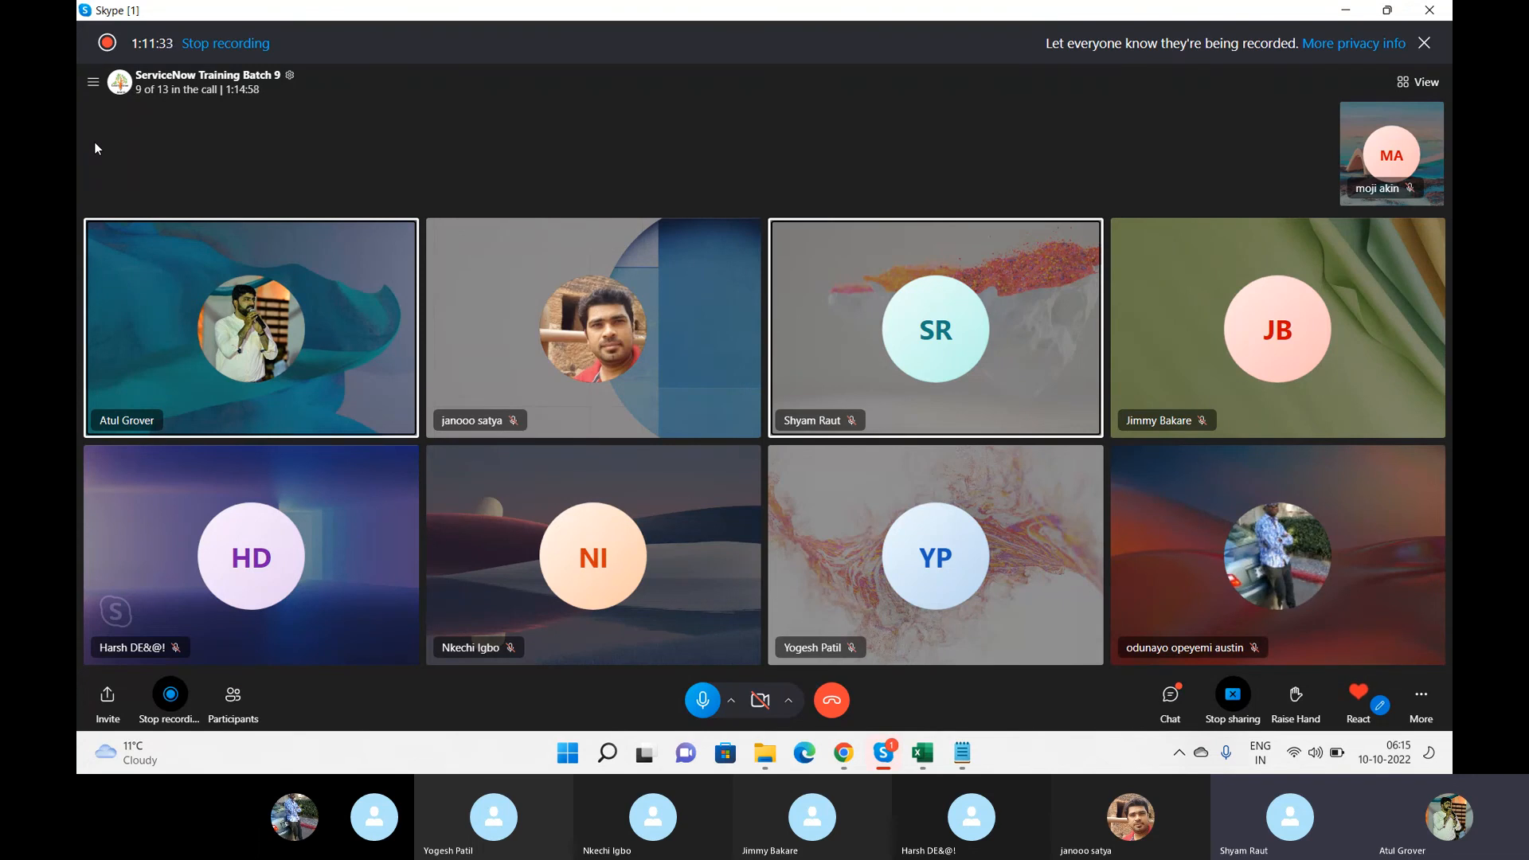
pyautogui.hotkey('alt', 'Tab')
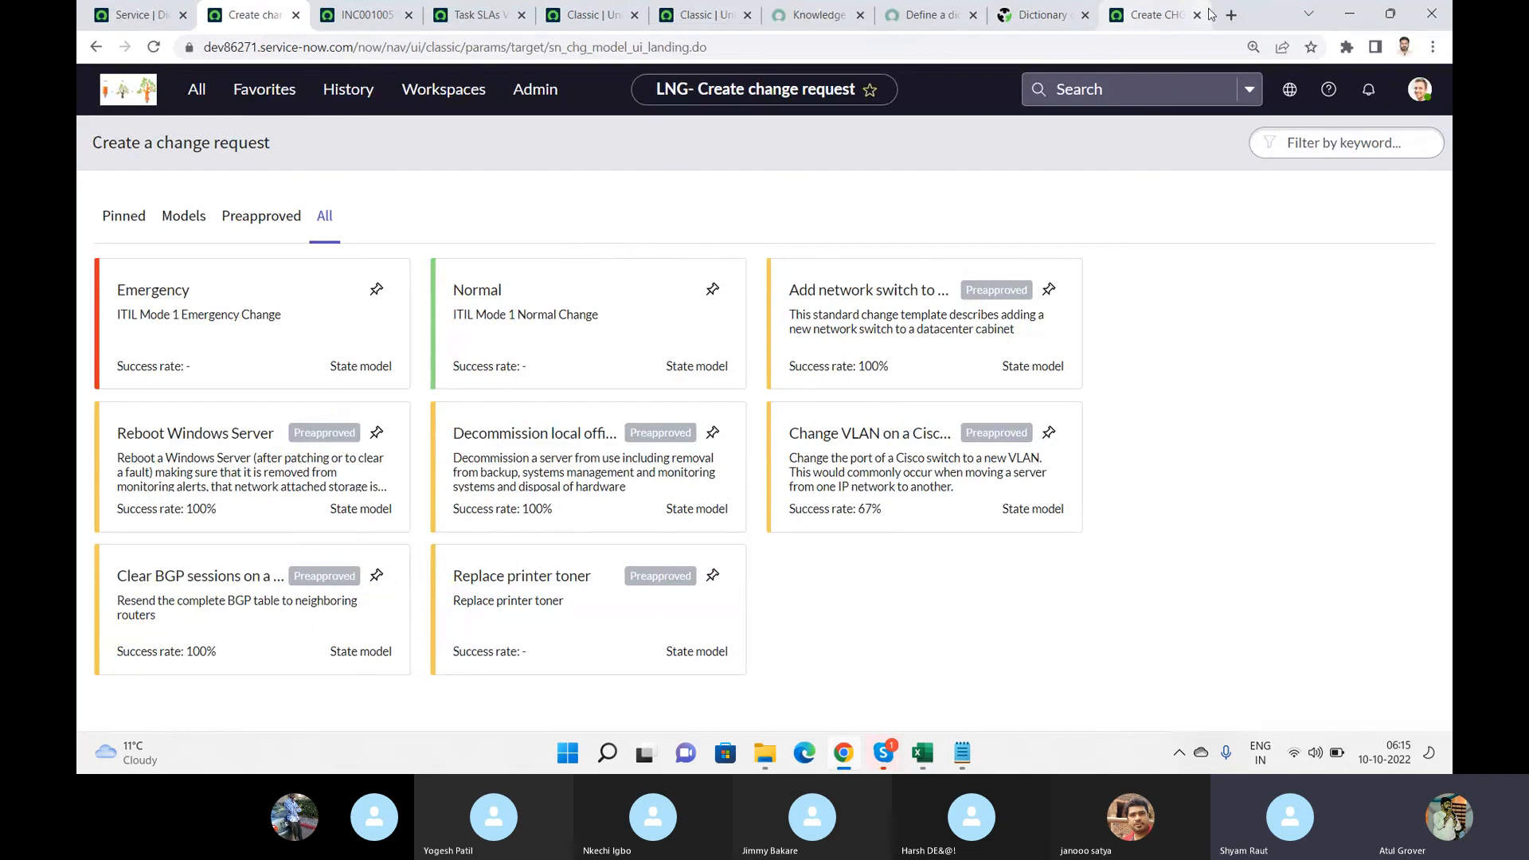
# - Go back to the new Normal change request and look through its form, from the Number field to the Planning section
pyautogui.click(1156, 20)
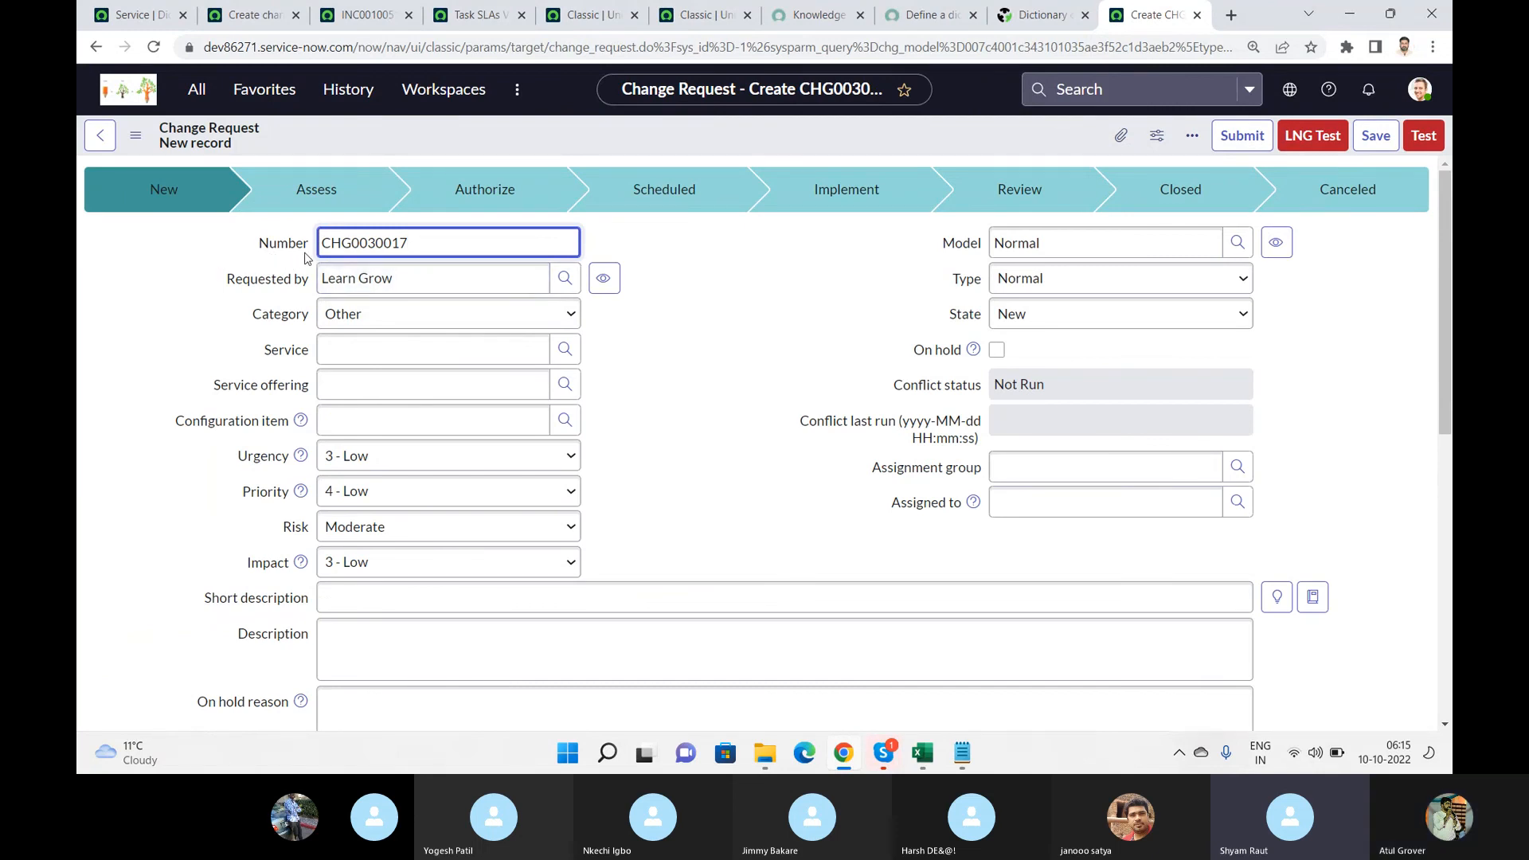
pyautogui.click(698, 332)
pyautogui.scroll(-2, 697, 332)
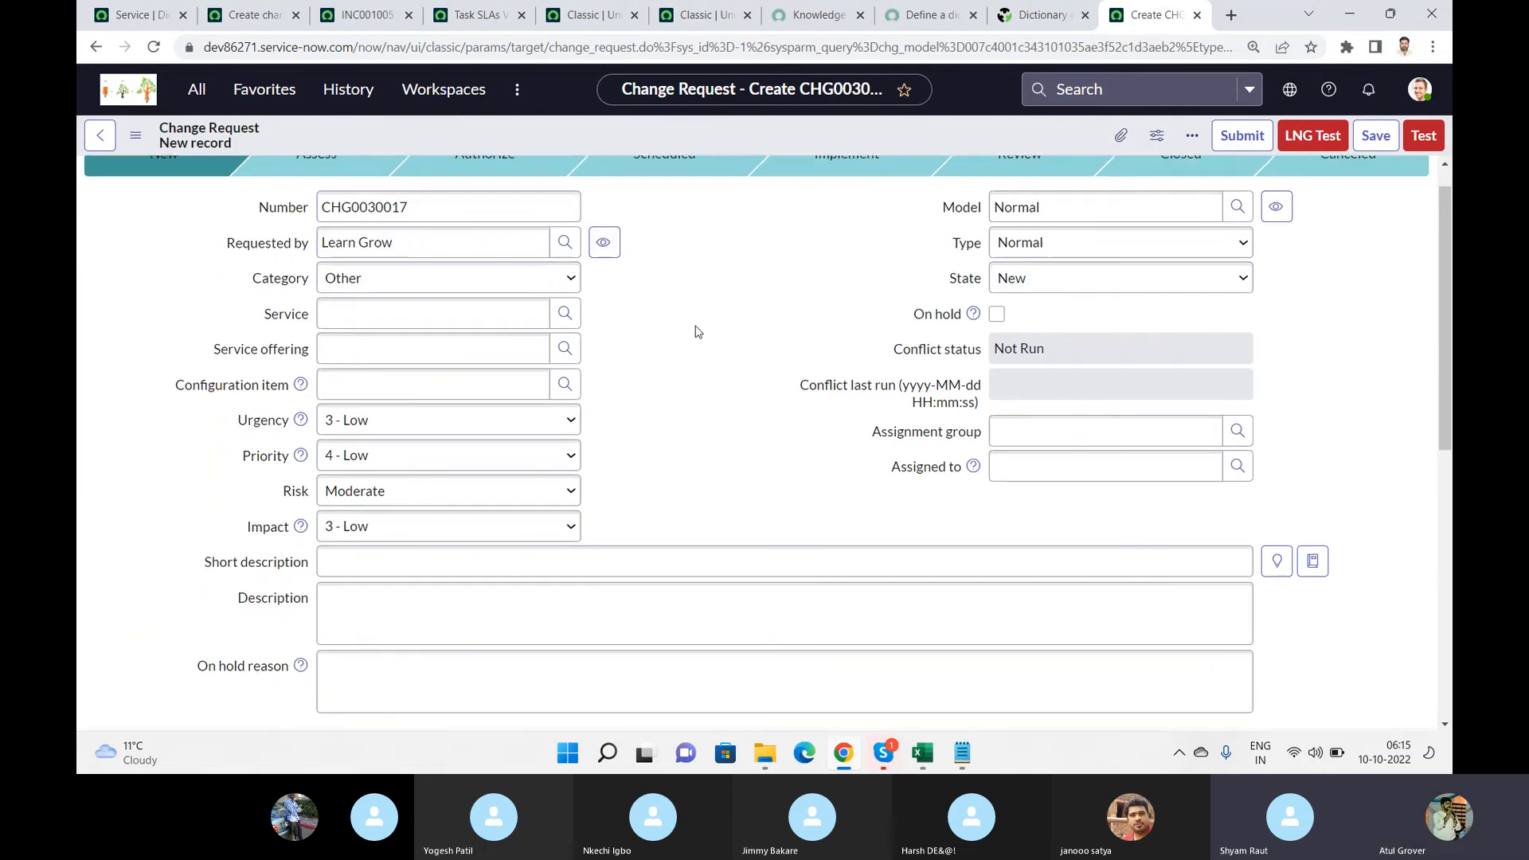
pyautogui.scroll(-6, 697, 332)
pyautogui.scroll(2, 697, 332)
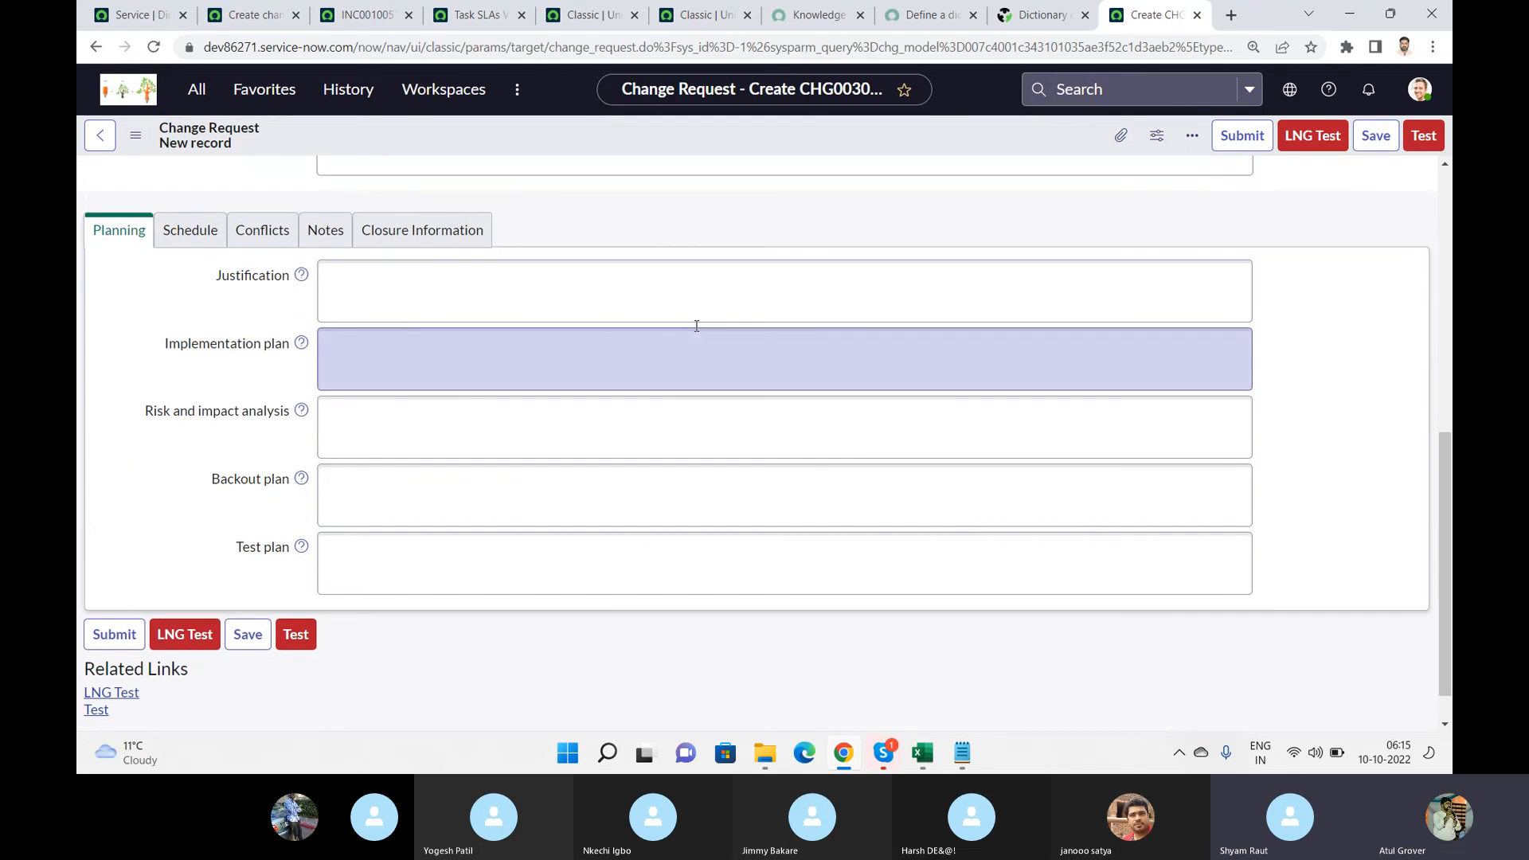
pyautogui.scroll(4, 697, 332)
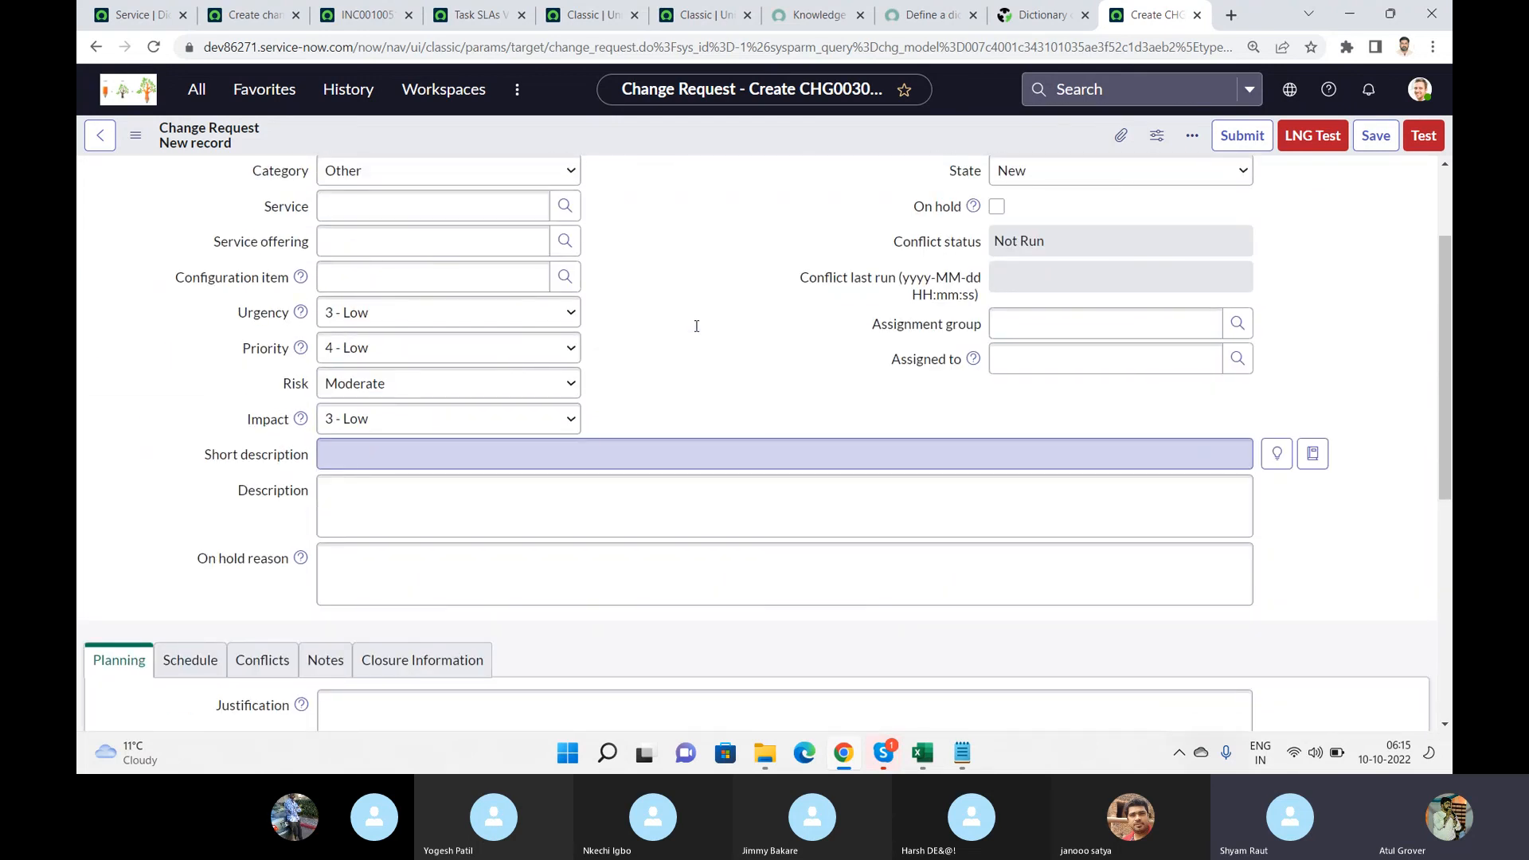
pyautogui.hotkey('alt', 'Tab')
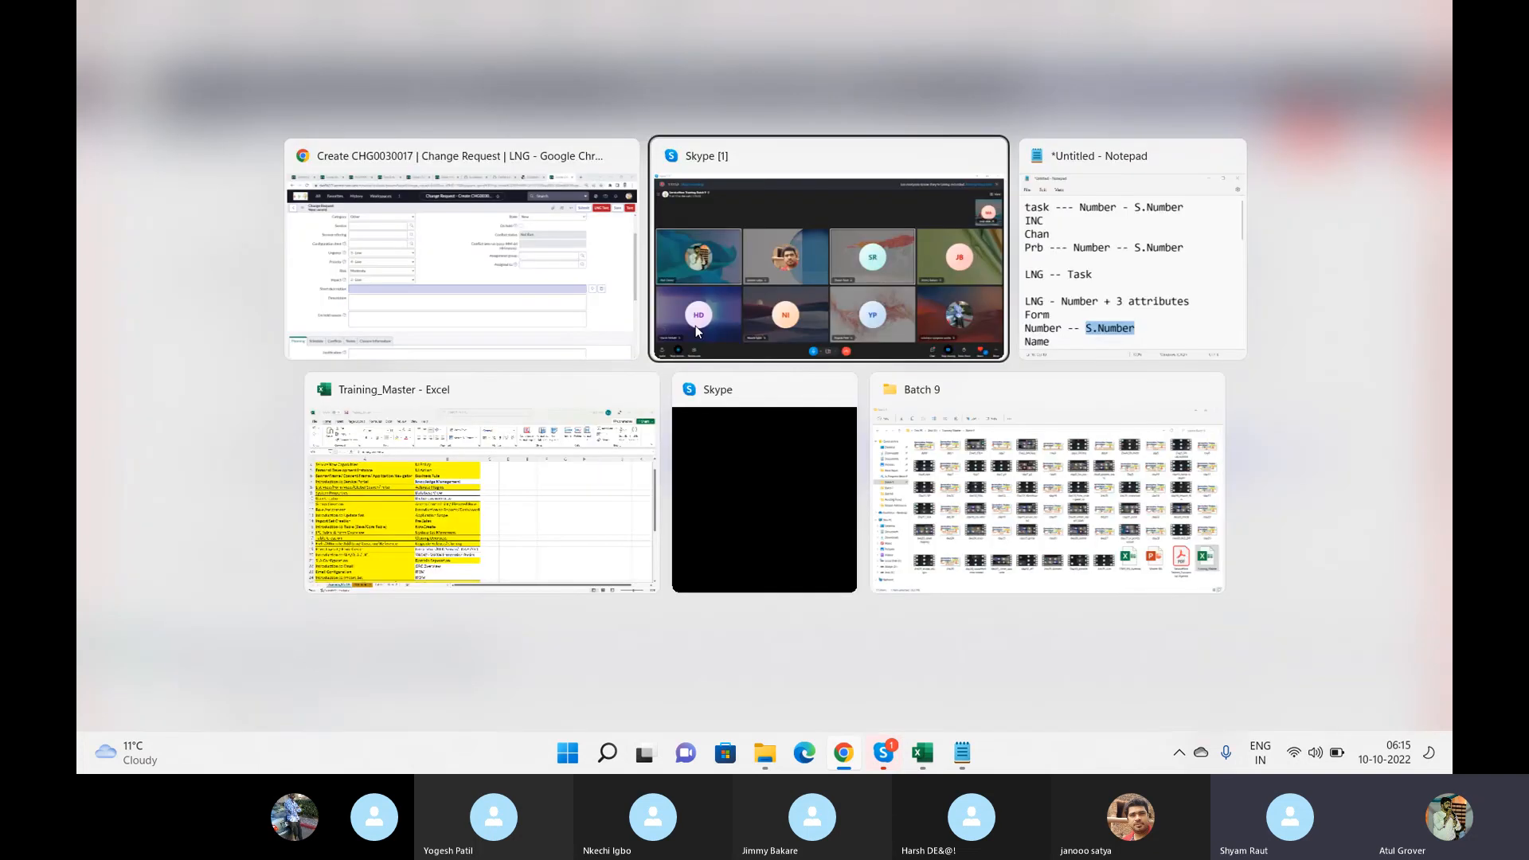